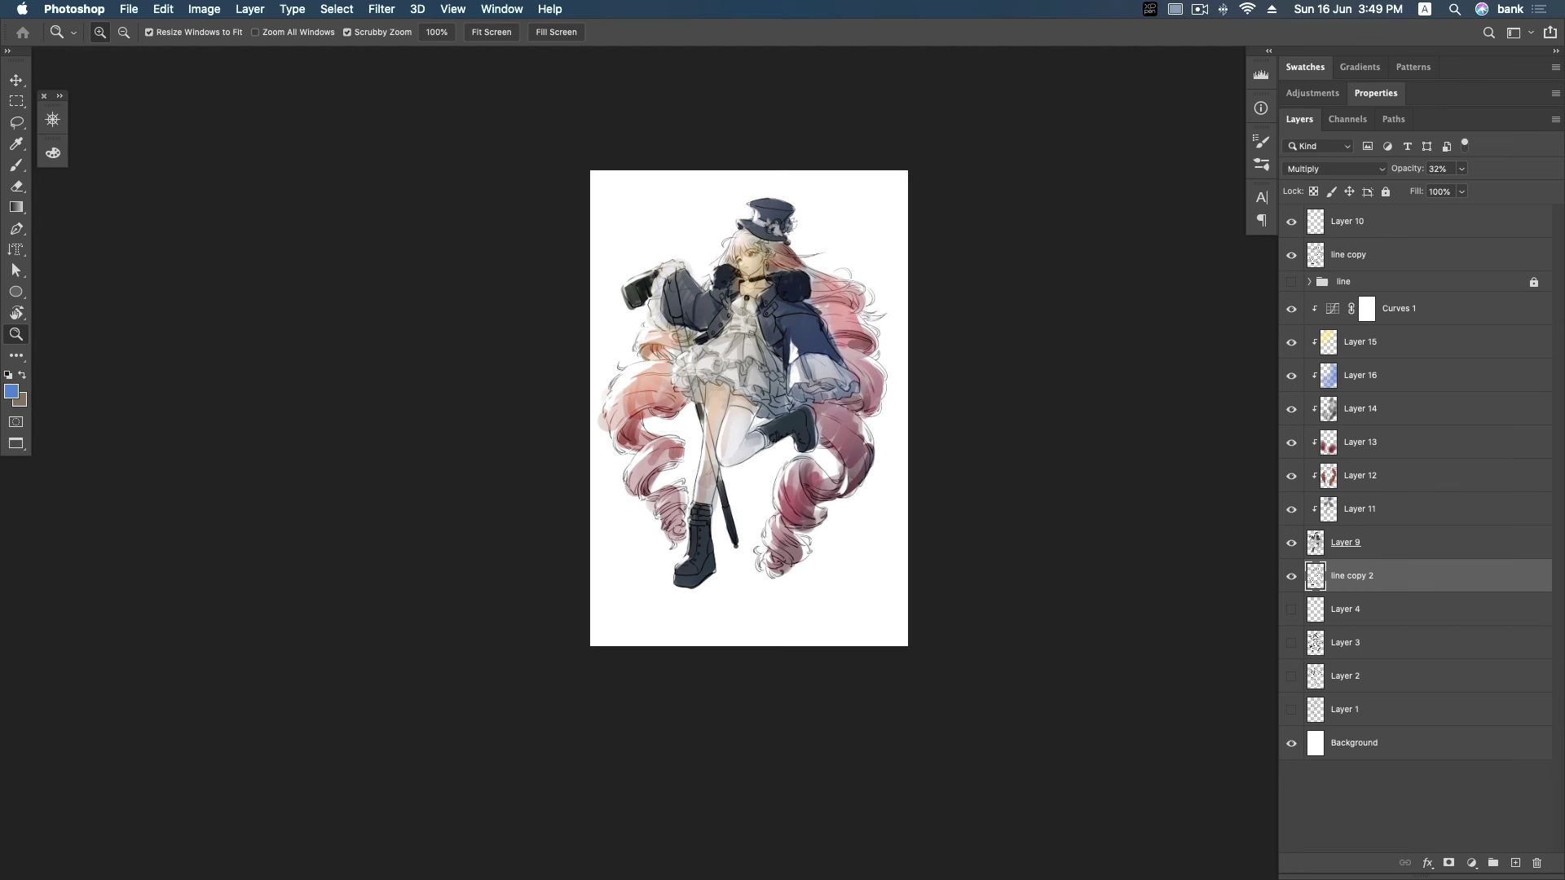
Group Curves 1 through Layer 9 into a group named 'colors'.
left_click_drag(1399, 308, 1398, 525)
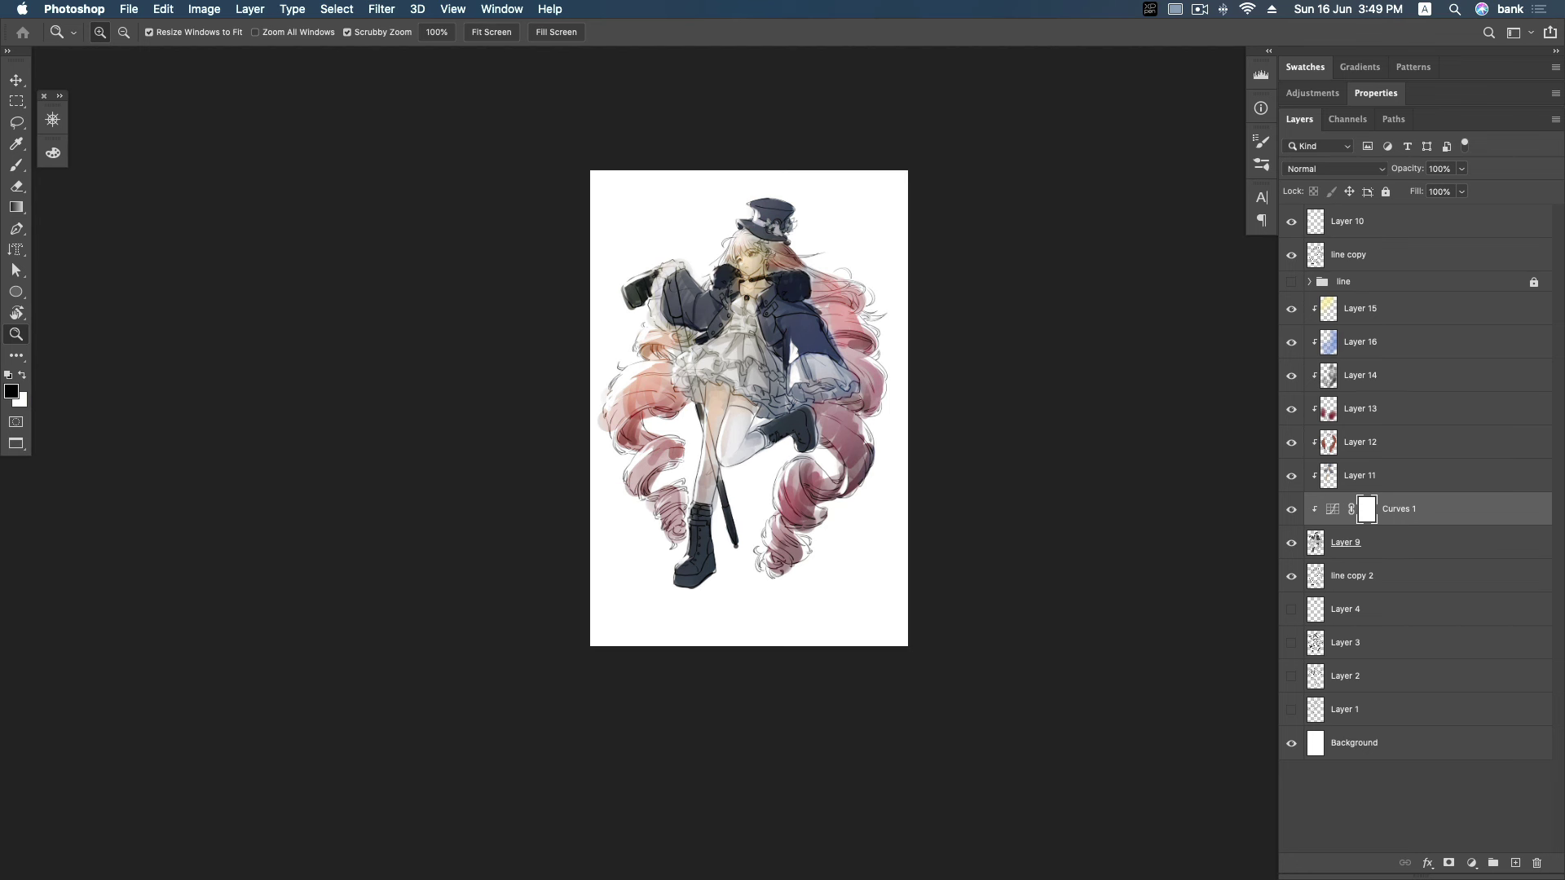
key("super+z")
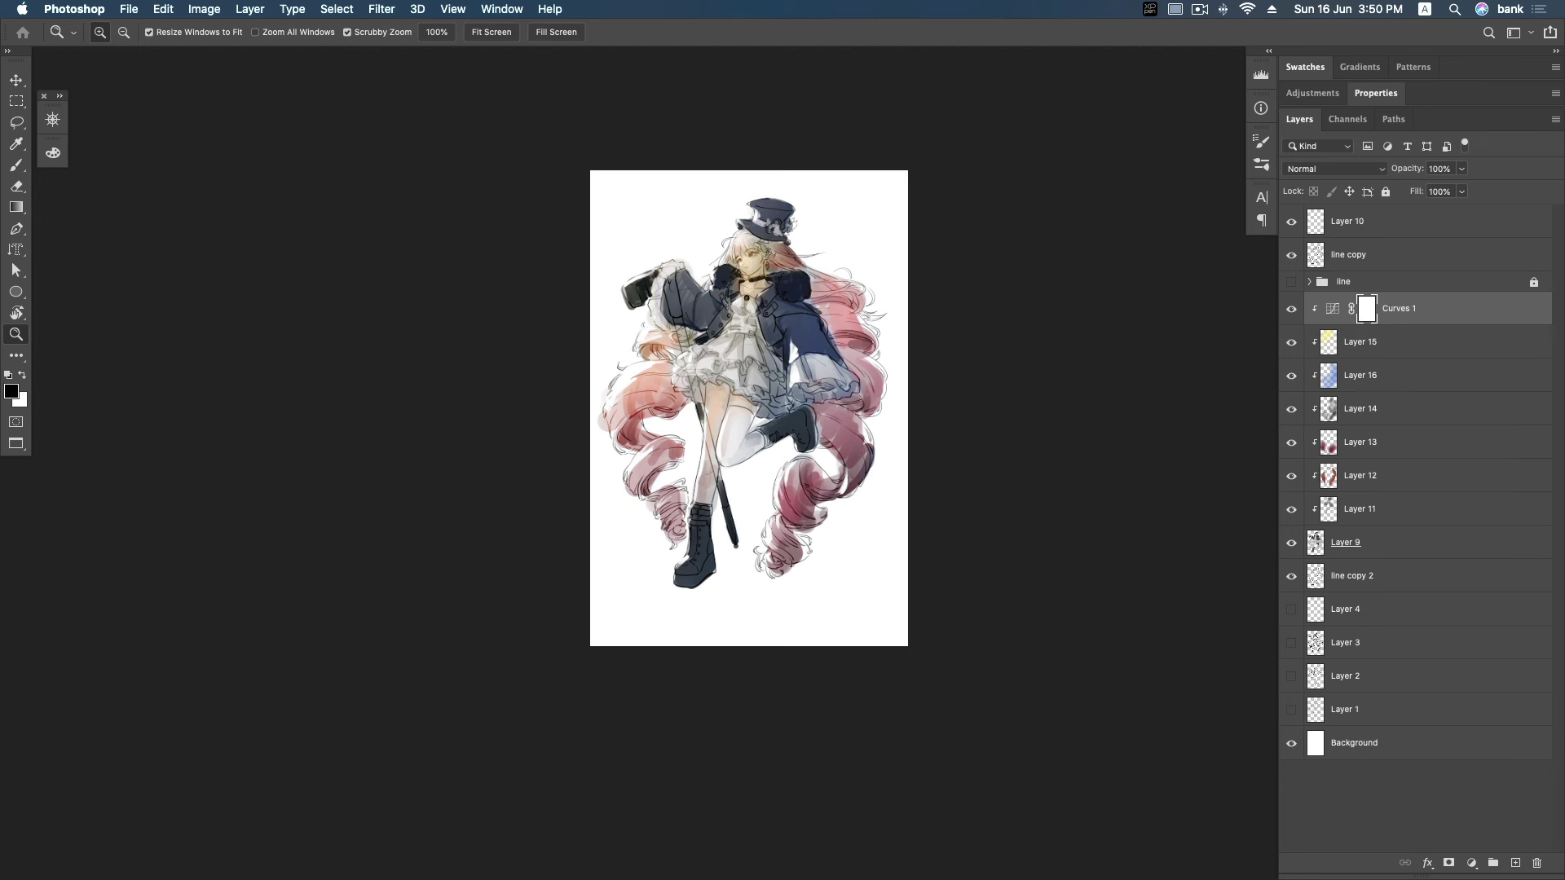
key("super+z")
key("super+g")
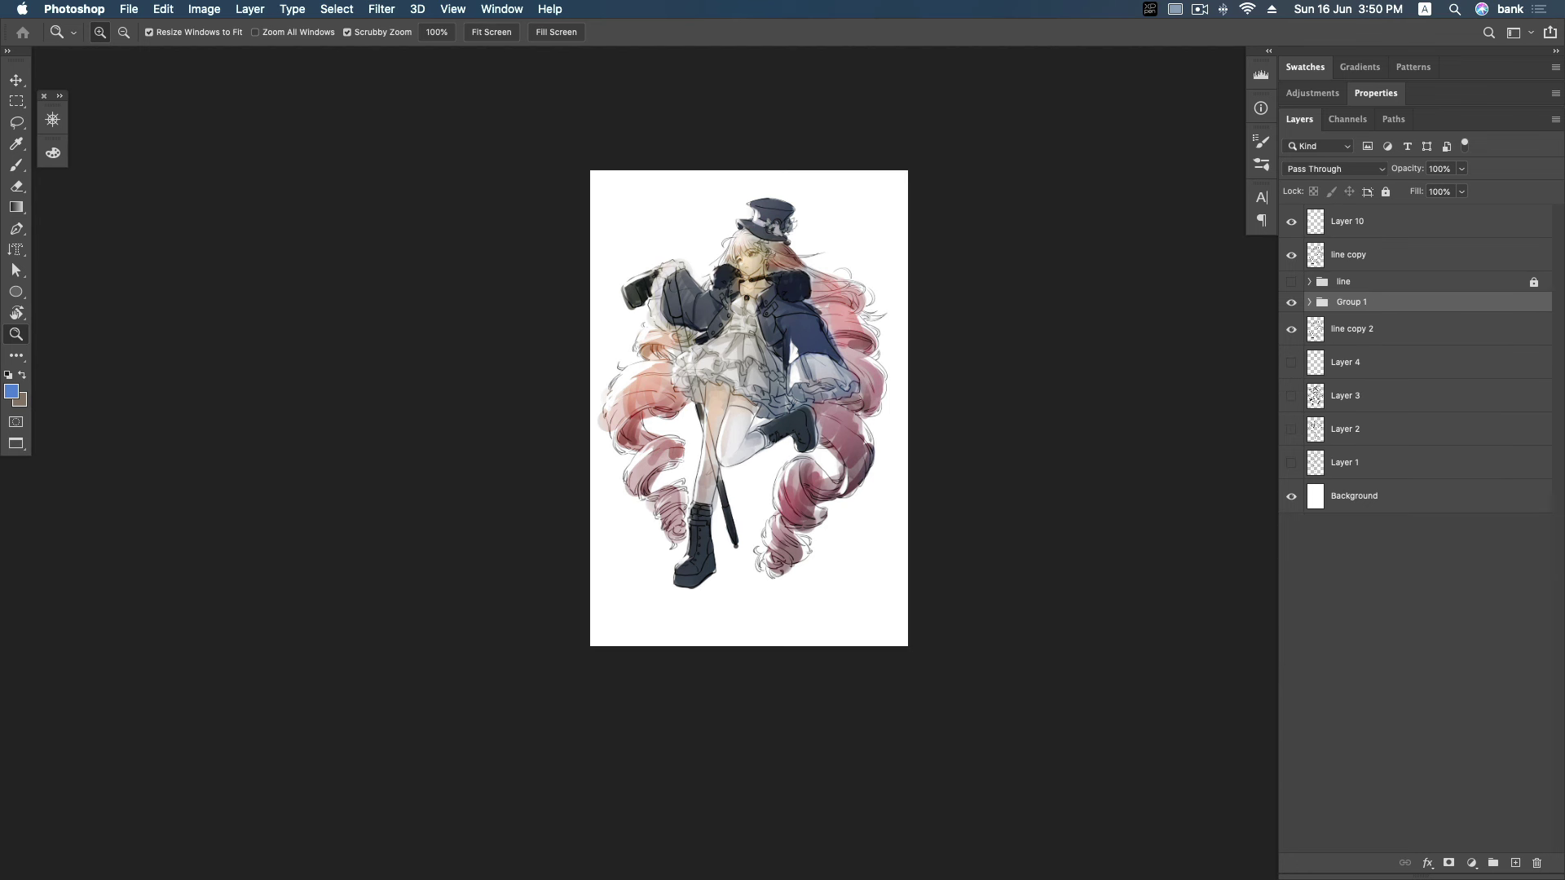
double_click(1353, 301)
type("colors")
key("Return")
Add new Layer 17 above line copy 2 inside a new group named 'bg'.
key("alt+bracketleft")
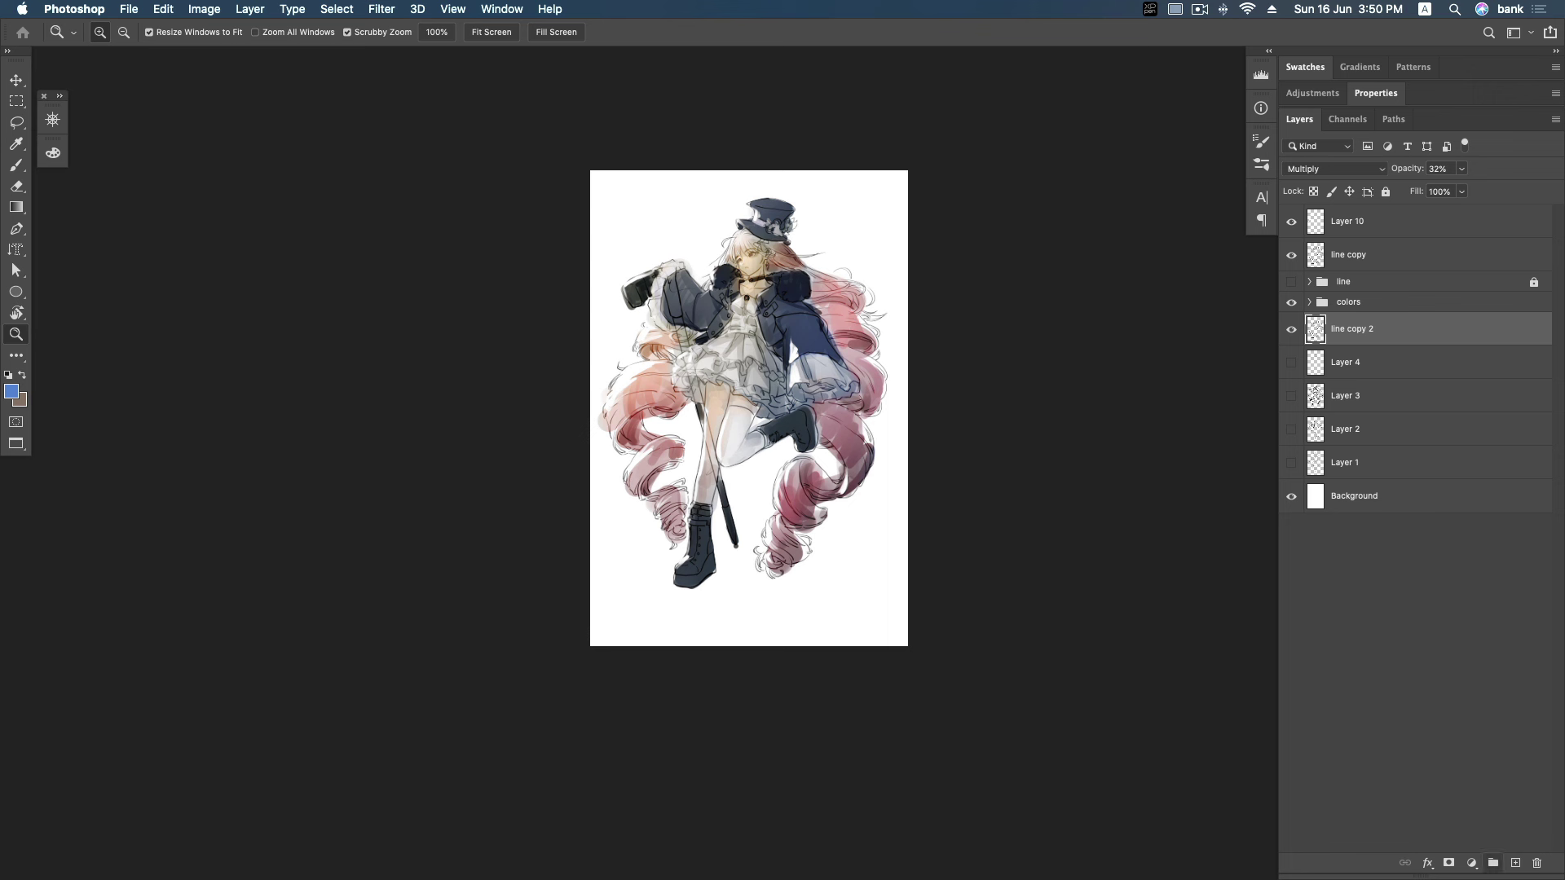
left_click(1516, 864)
left_click(1493, 863)
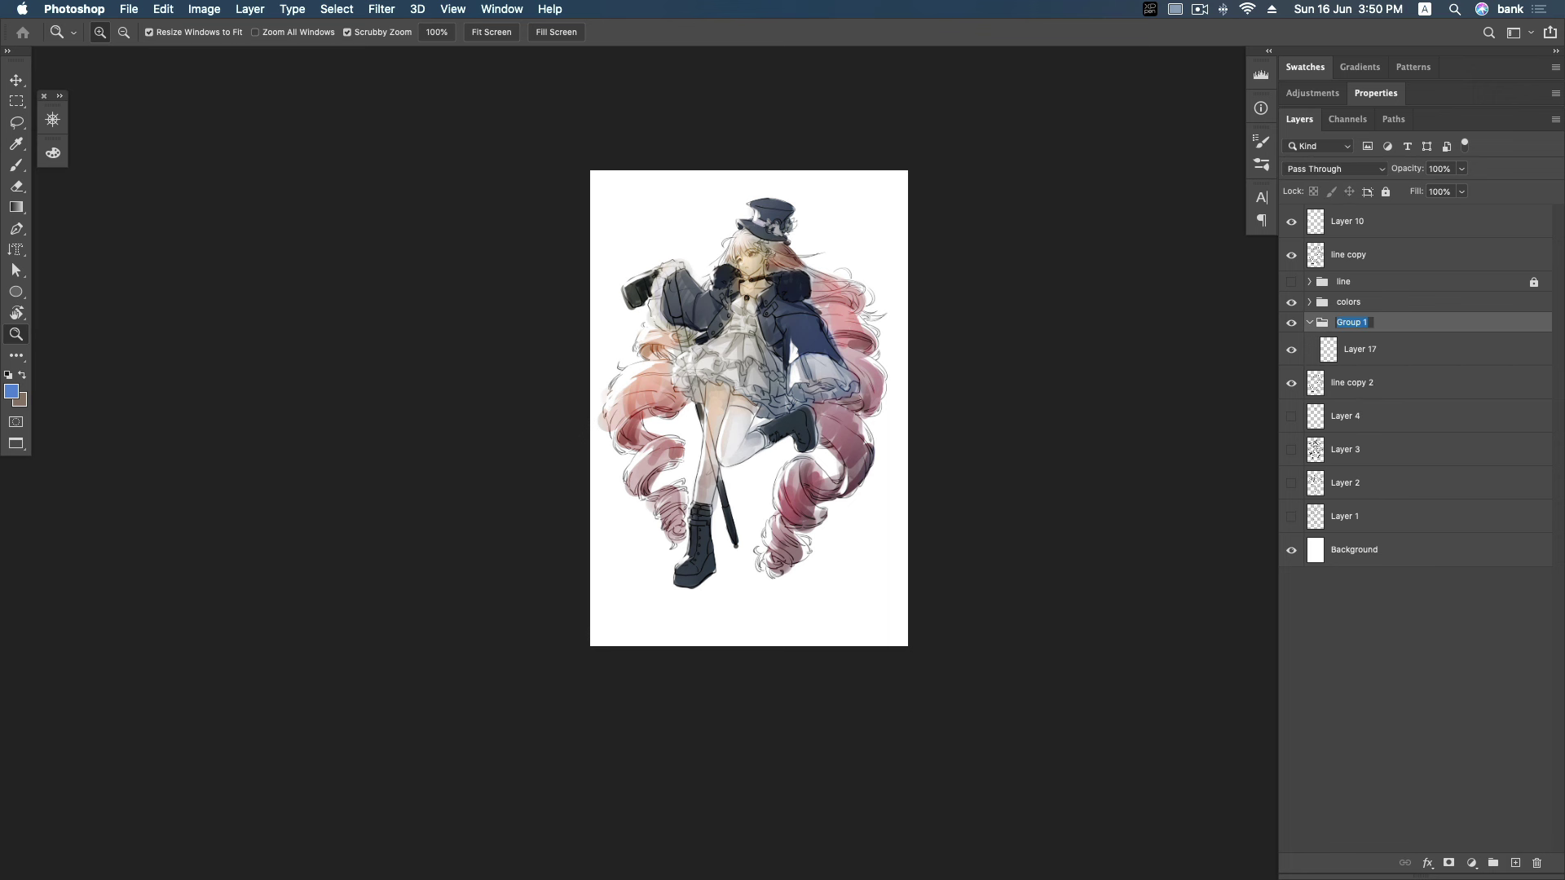
type("bg")
key("Return")
key("alt+bracketleft")
Lasso-select the lower canvas area below the hair and boots.
key("b")
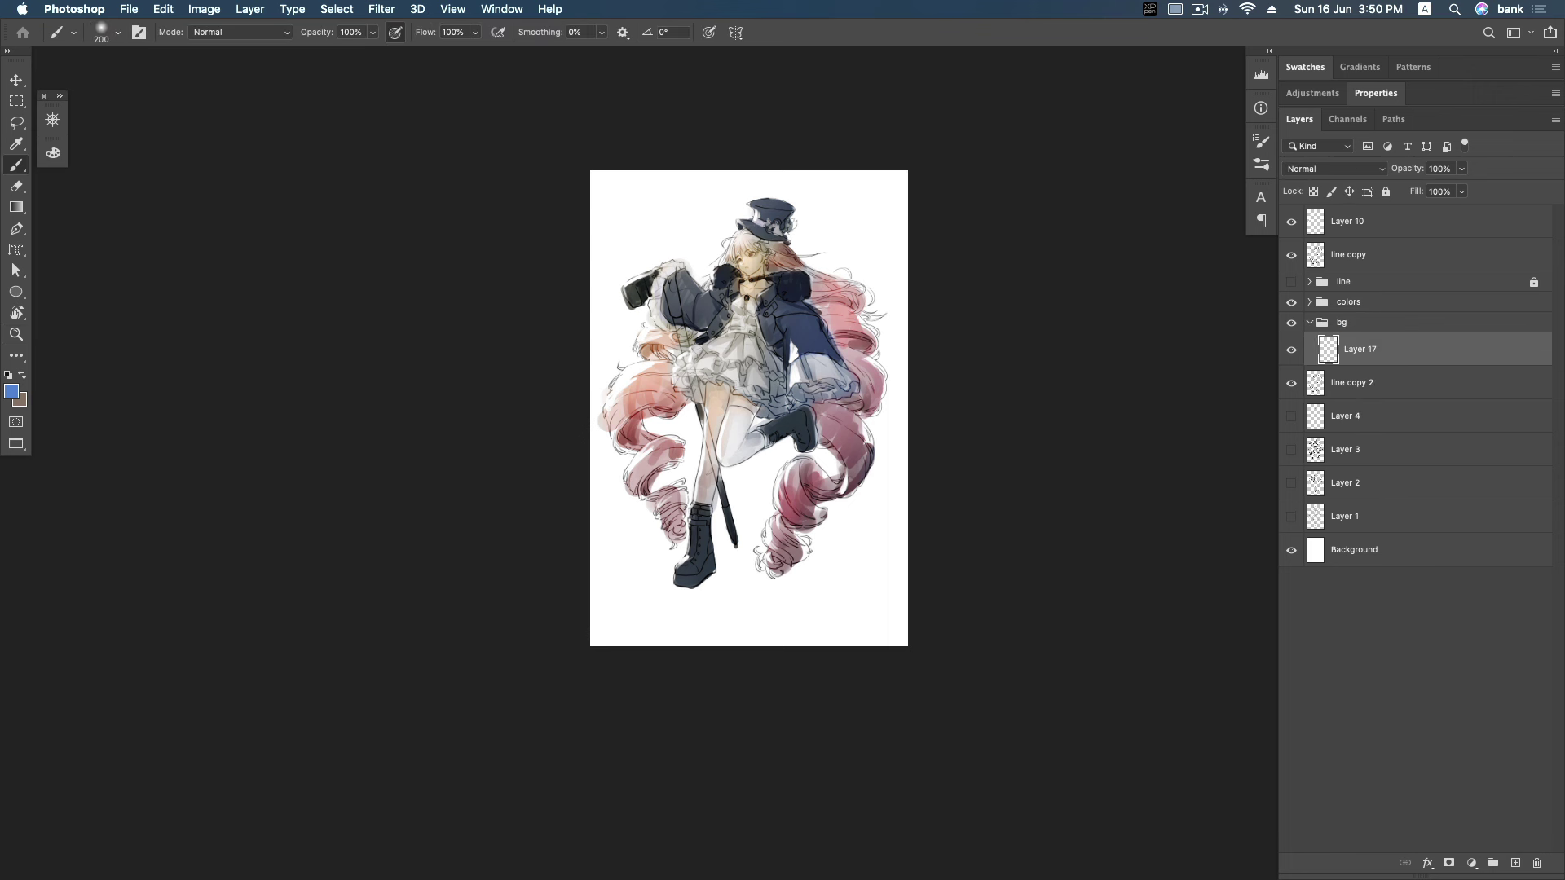
scroll(734, 391, "down", 3)
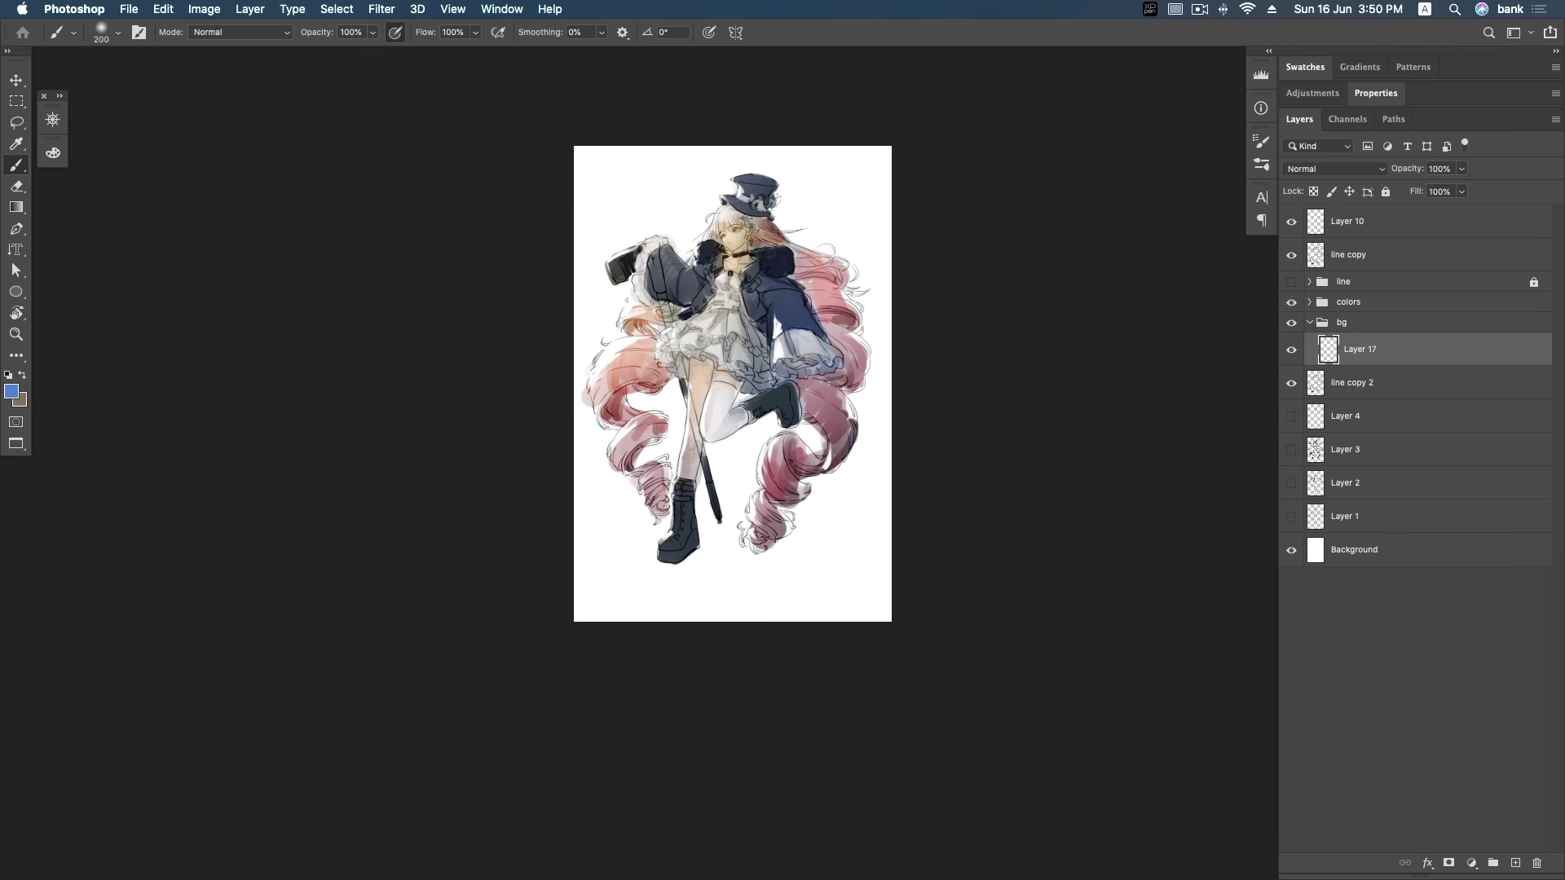
key("l")
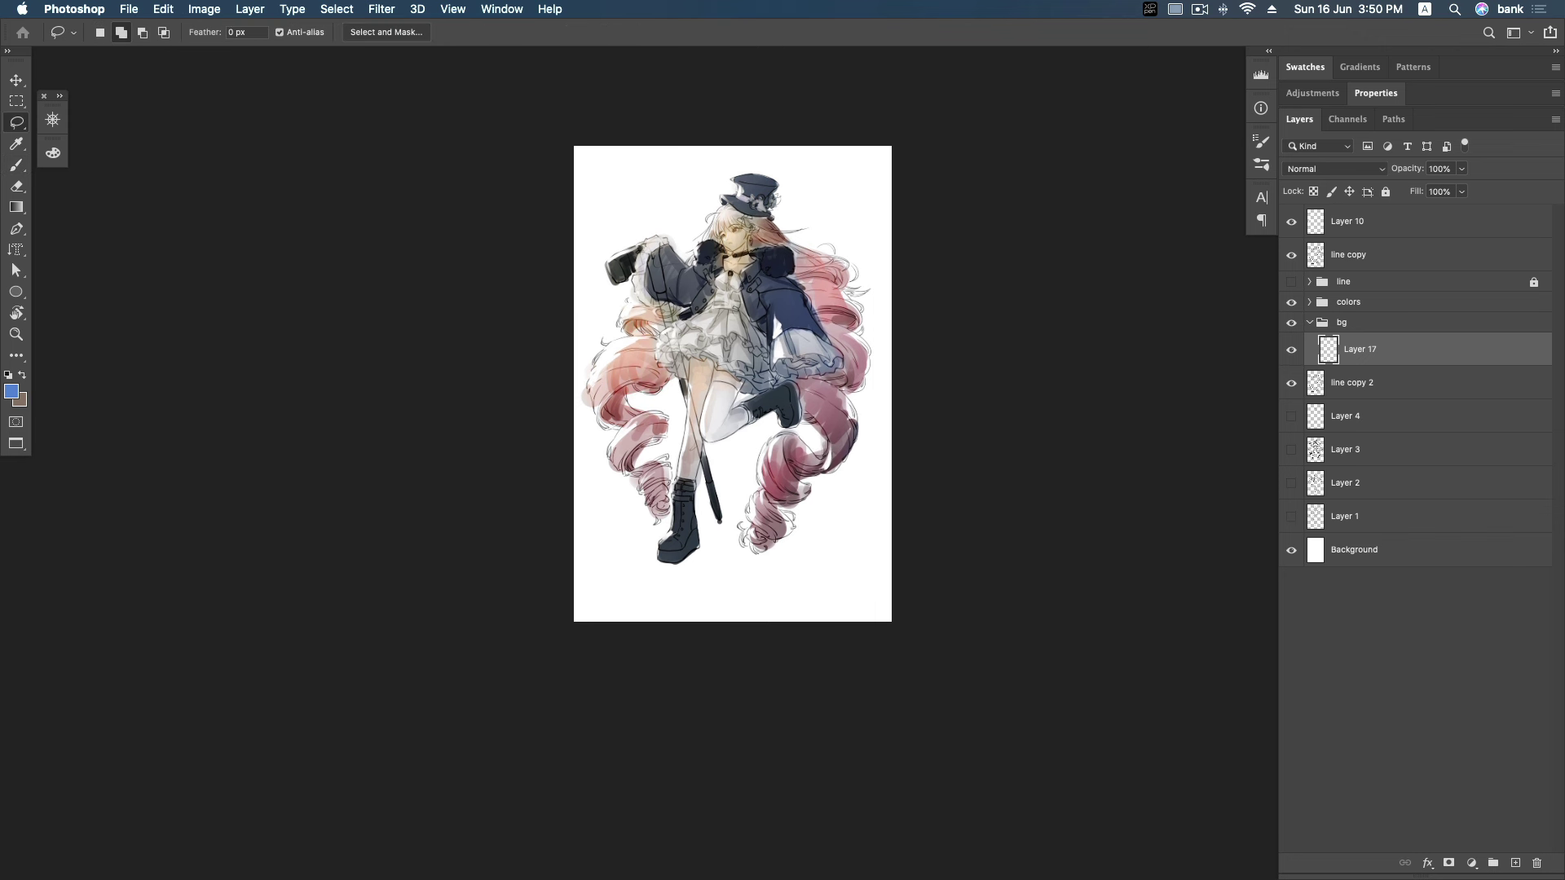
left_click_drag(574, 457, 752, 540)
left_click_drag(751, 540, 570, 449)
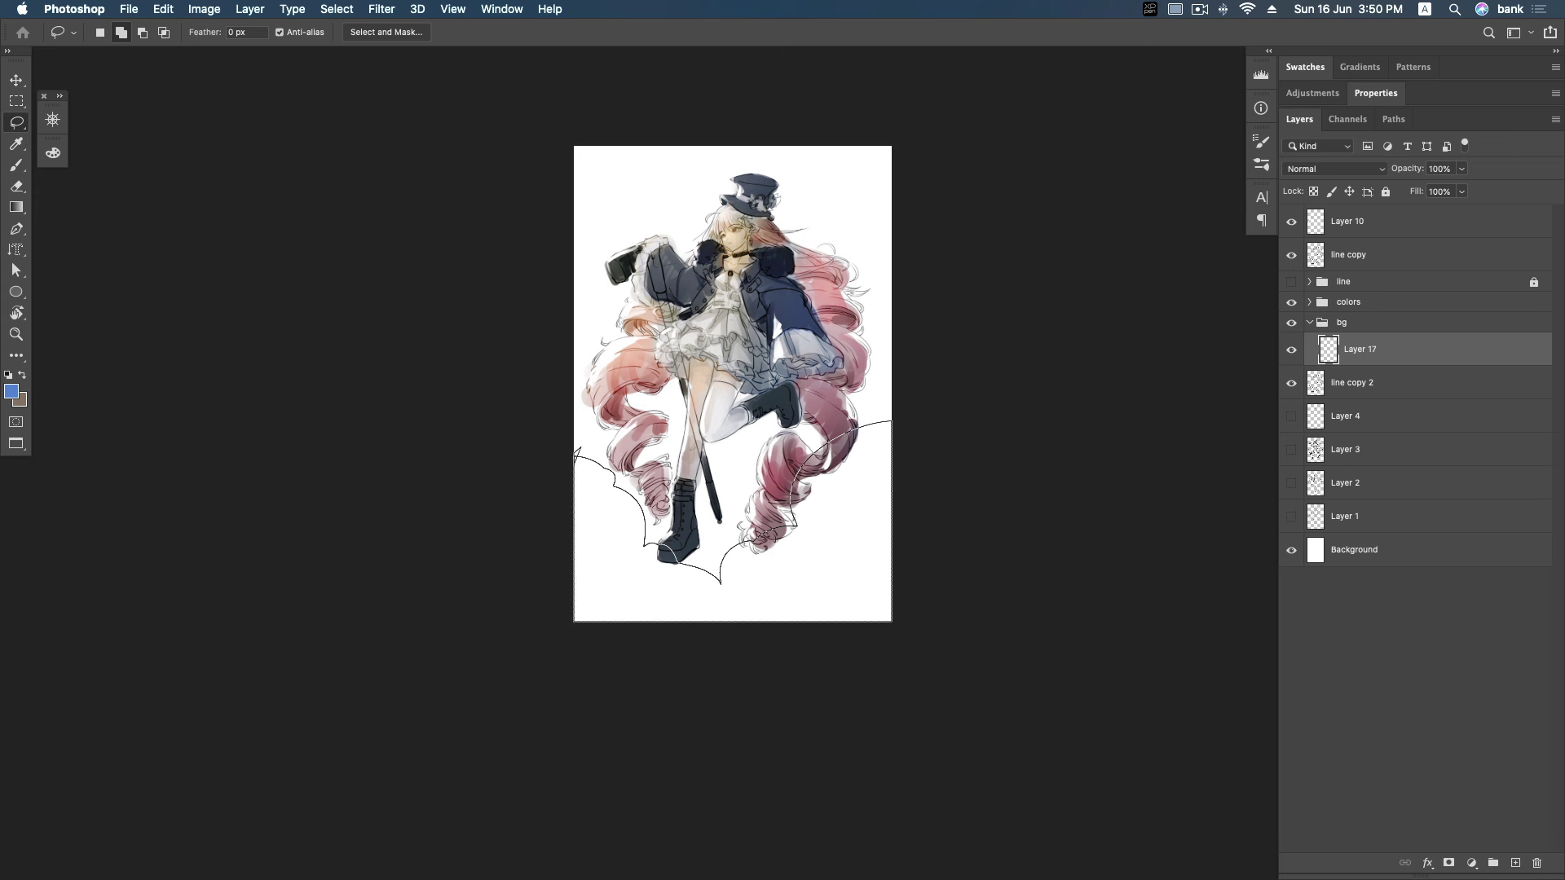
mouse_move(723, 557)
left_mouse_down()
mouse_move(706, 602)
mouse_move(728, 553)
left_mouse_up()
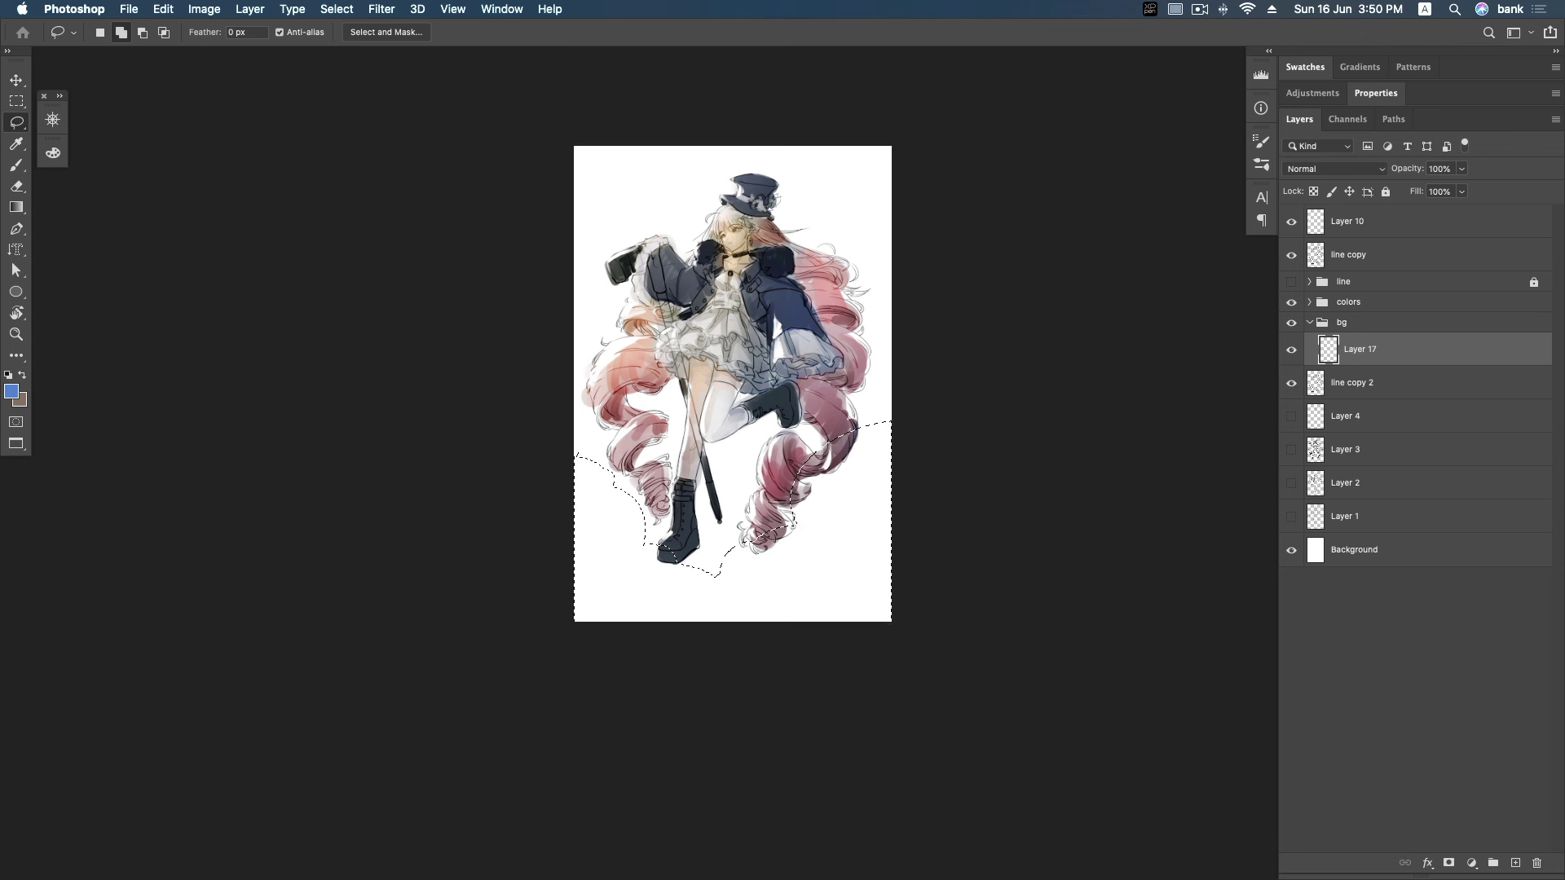
Pick a very light grey-blue and paint soft shadow below the hair with a large brush.
left_click(59, 96)
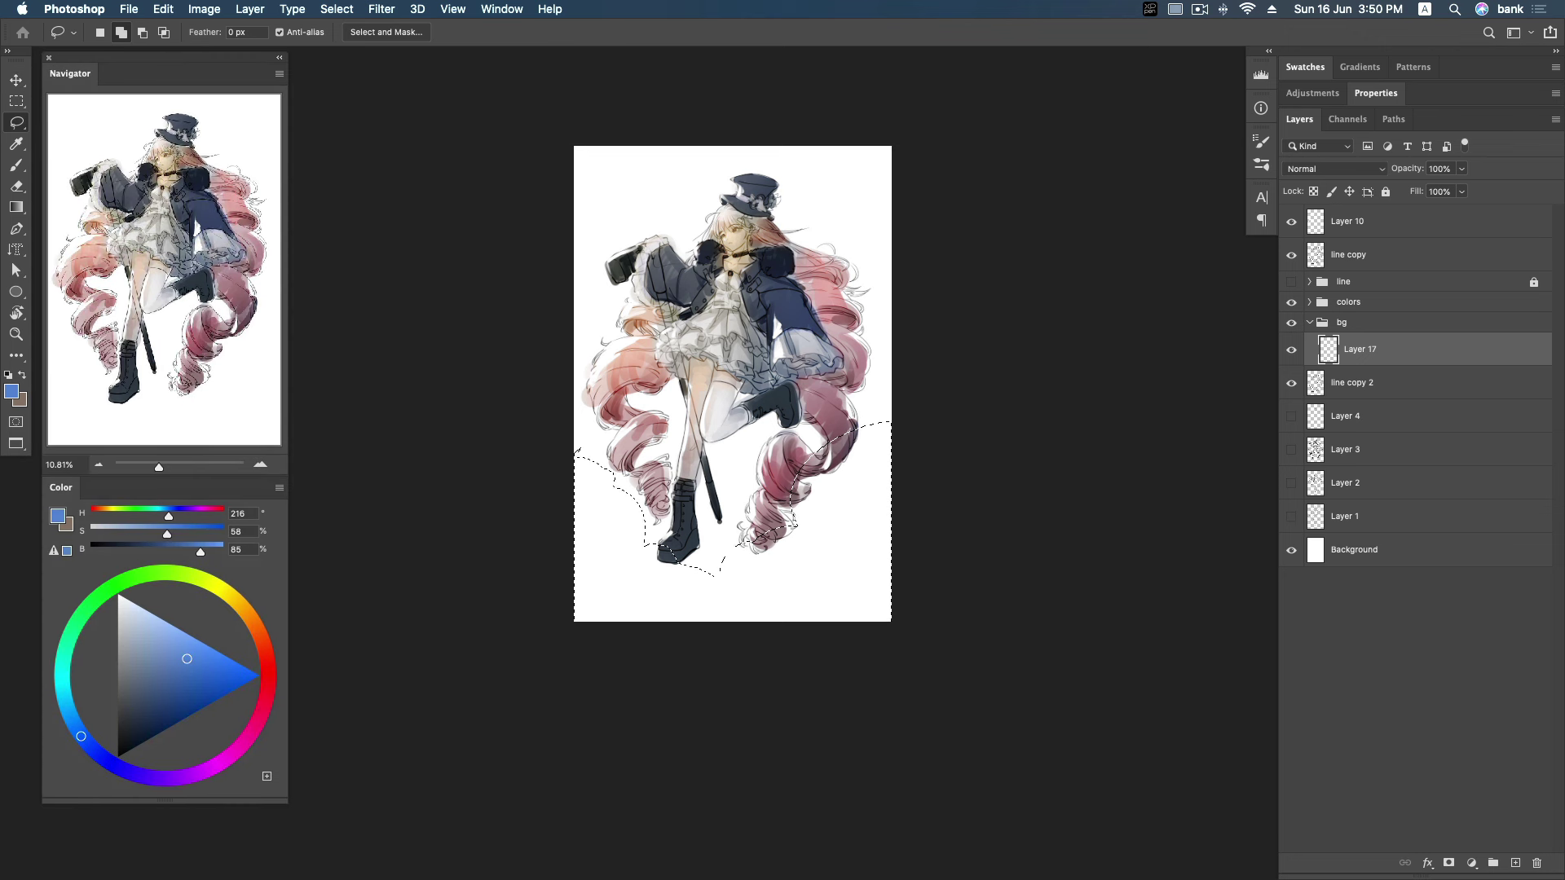
left_click_drag(136, 667, 123, 619)
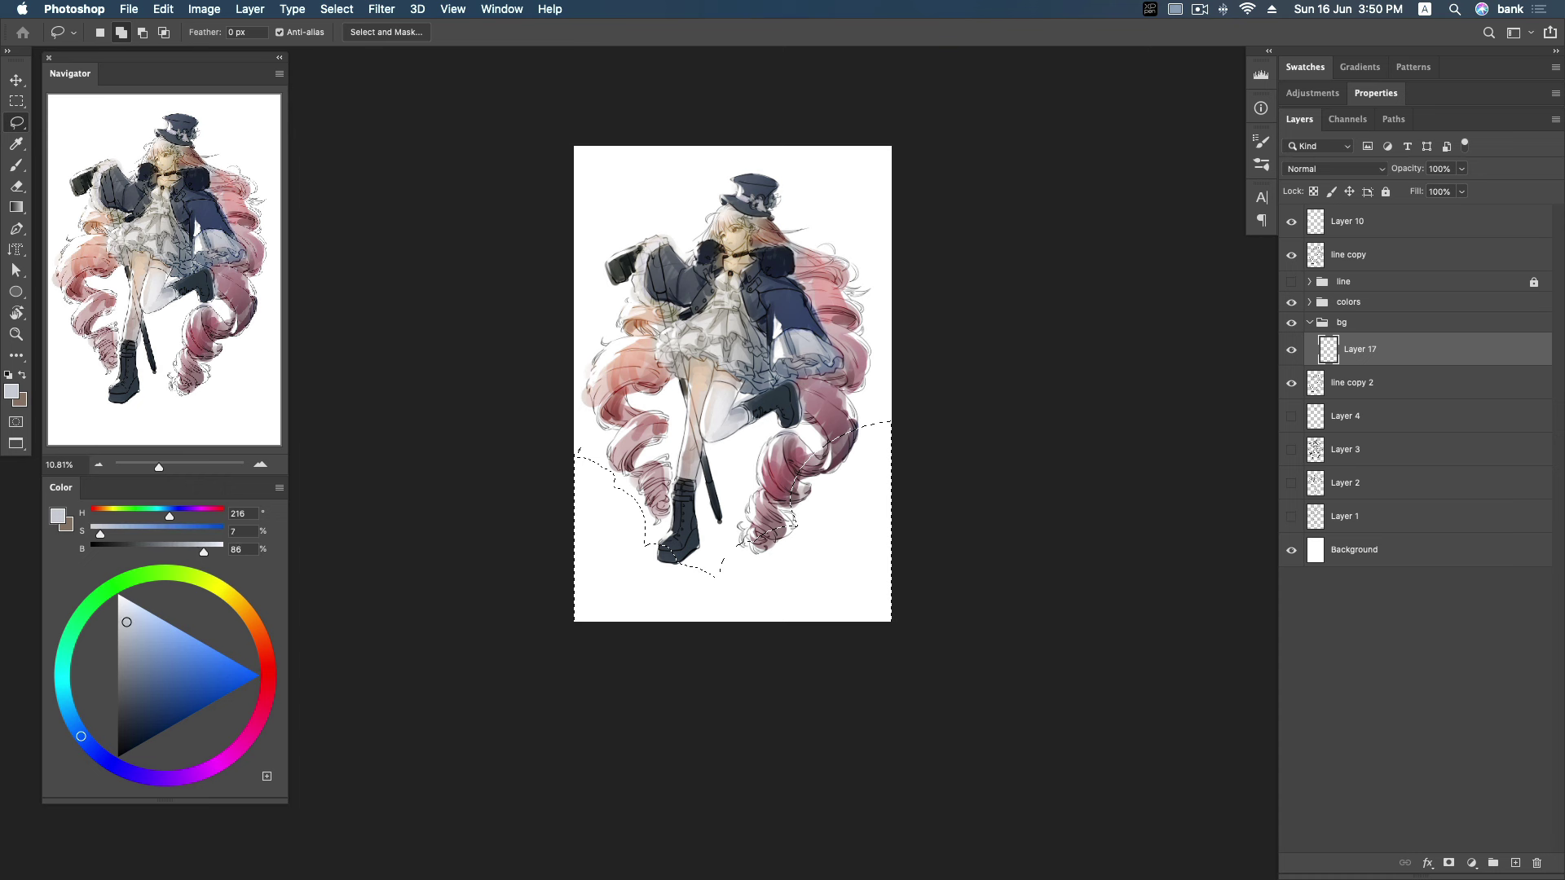
key("b")
scroll(720, 383, "down", 1)
key("bracketright")
key("bracketright")
key("bracketright")
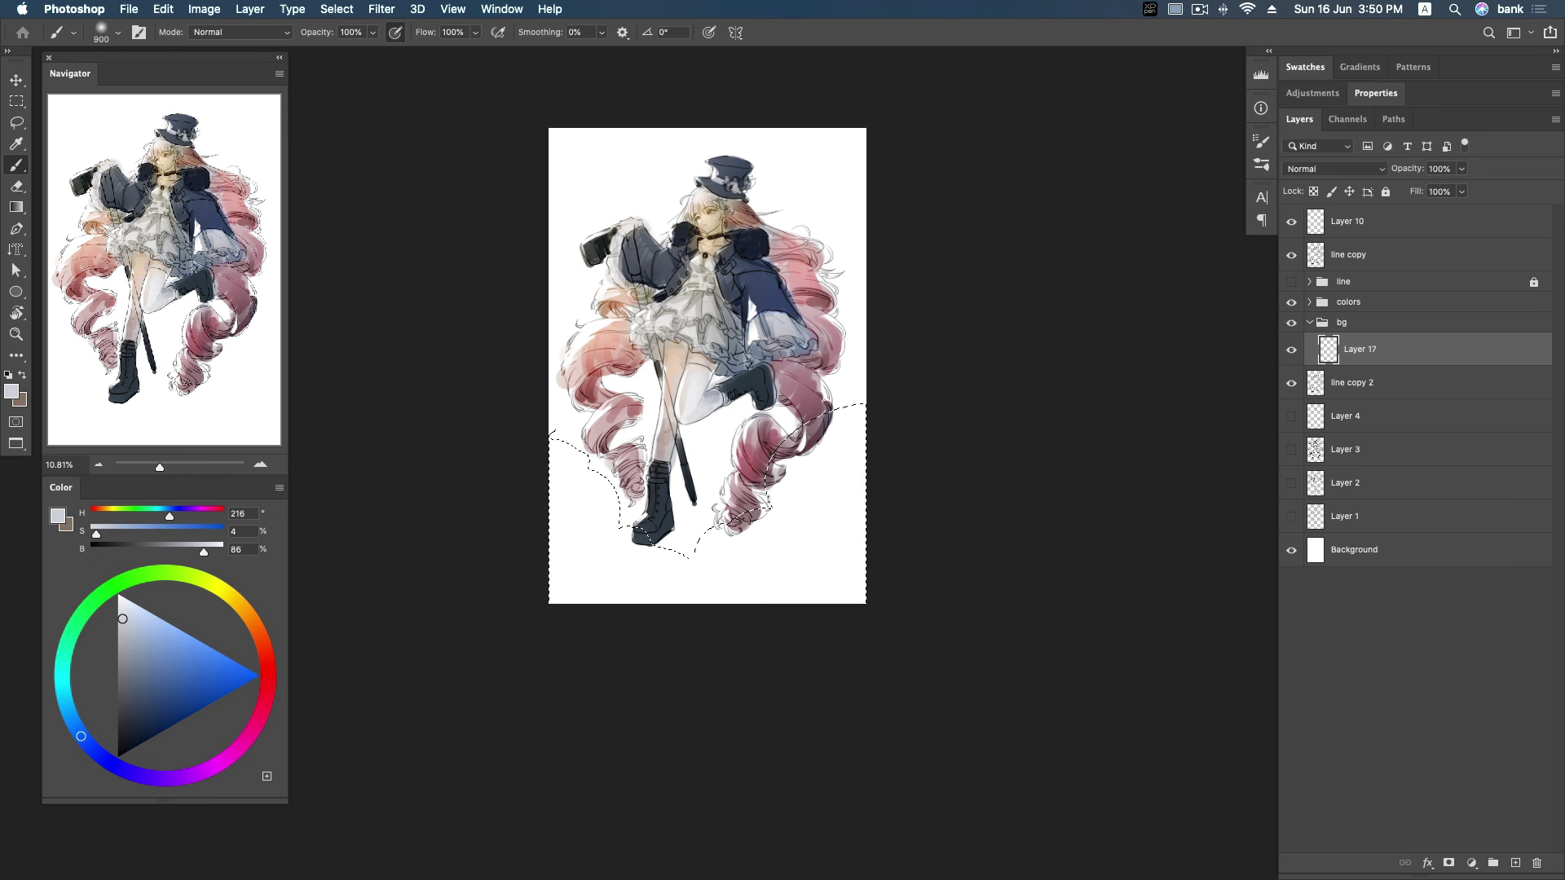
left_click_drag(840, 440, 726, 538)
Switch to a hard round brush and paint broad grey clouds across the lower right and bottom.
right_click(748, 306)
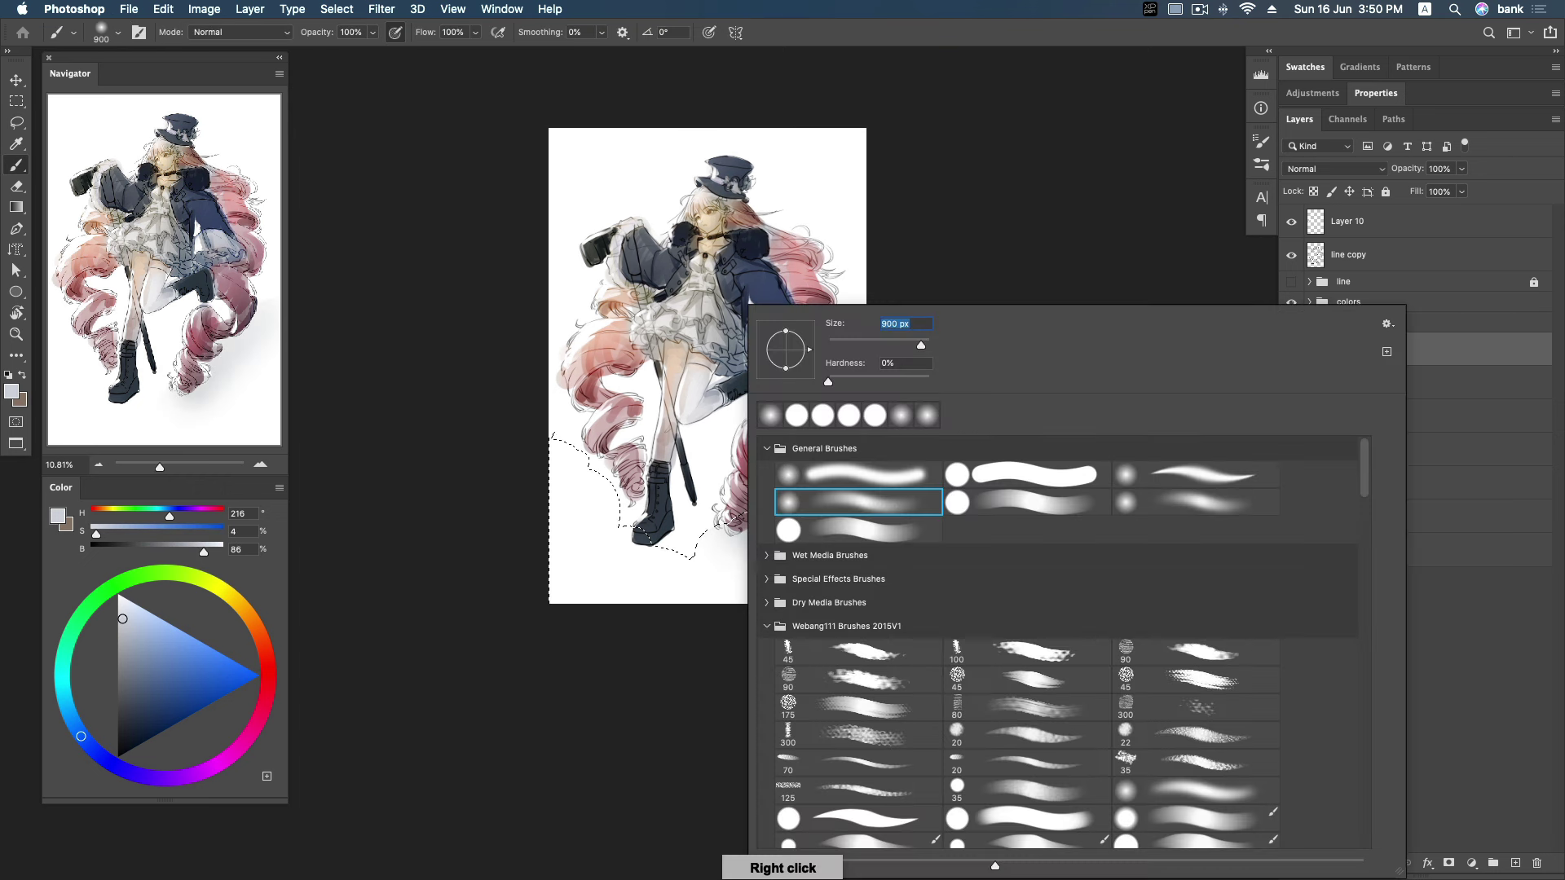
left_click(1027, 502)
key("Return")
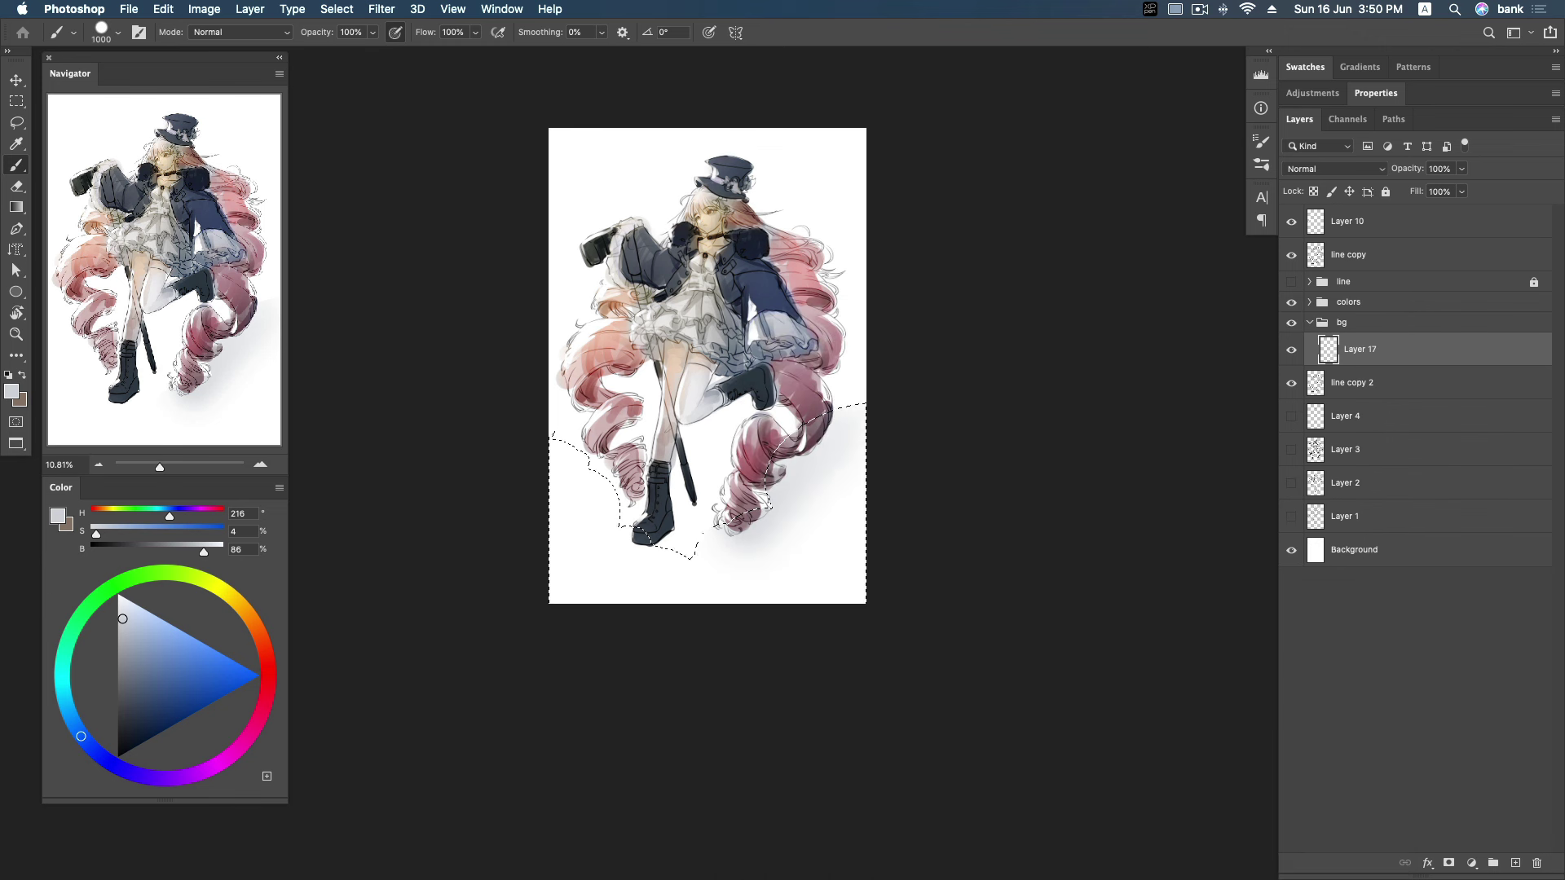
mouse_move(848, 441)
left_mouse_down()
mouse_move(783, 579)
mouse_move(603, 579)
mouse_move(563, 472)
left_mouse_up()
key("bracketleft")
left_click_drag(603, 570, 665, 599)
left_click_drag(848, 550, 860, 569)
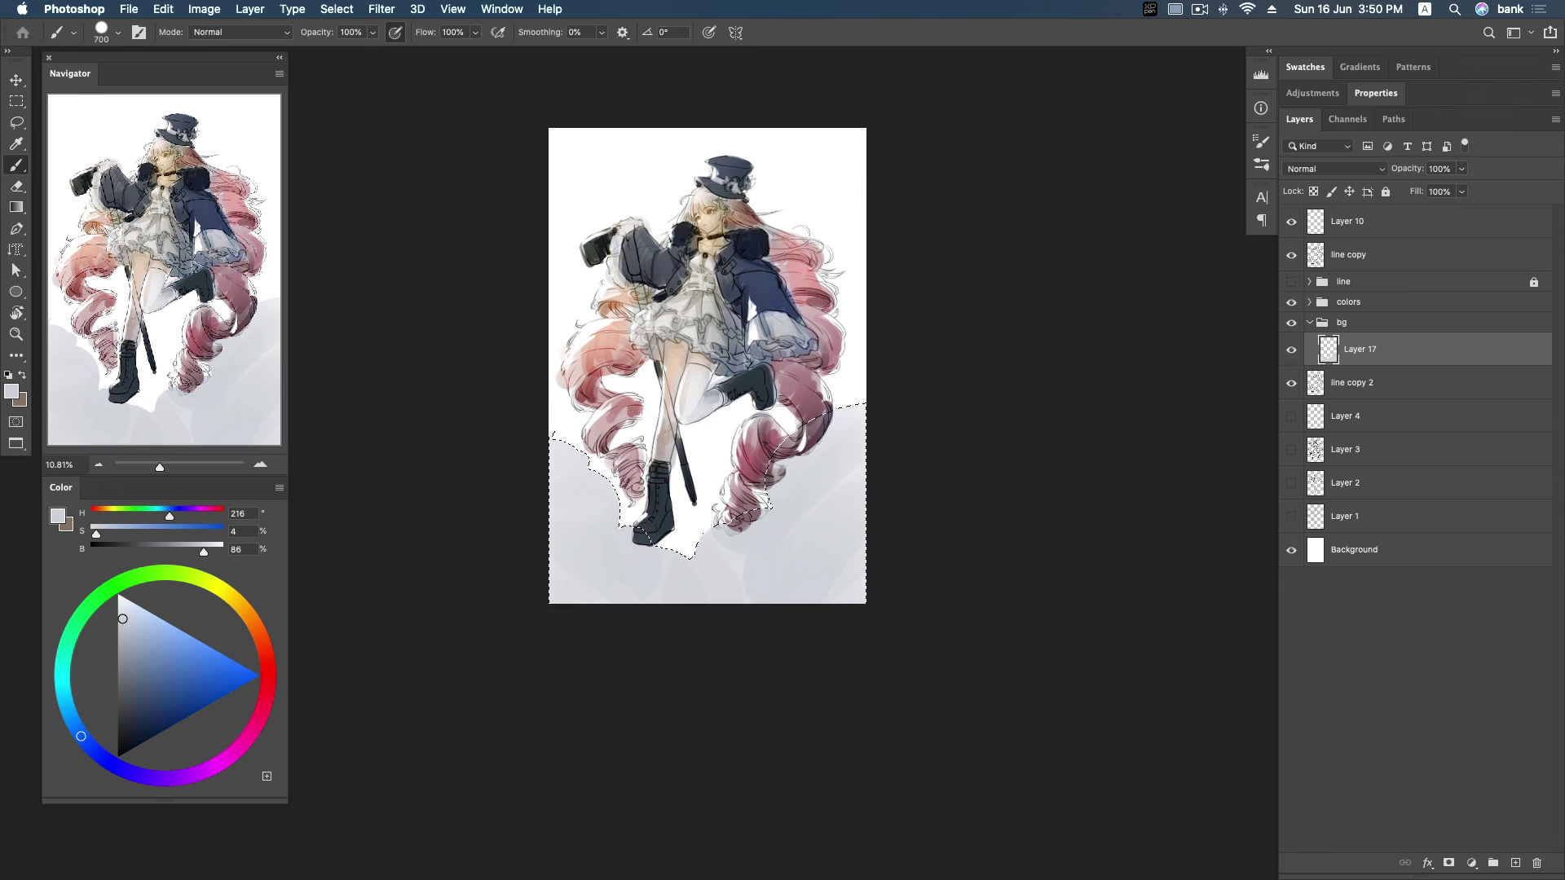
Paint darker grey clouds at the bottom corners with a smaller brush, then deselect.
key("bracketleft")
mouse_move(856, 502)
left_mouse_down()
mouse_move(734, 567)
mouse_move(840, 562)
left_mouse_up()
key("bracketleft")
left_click_drag(570, 542, 615, 567)
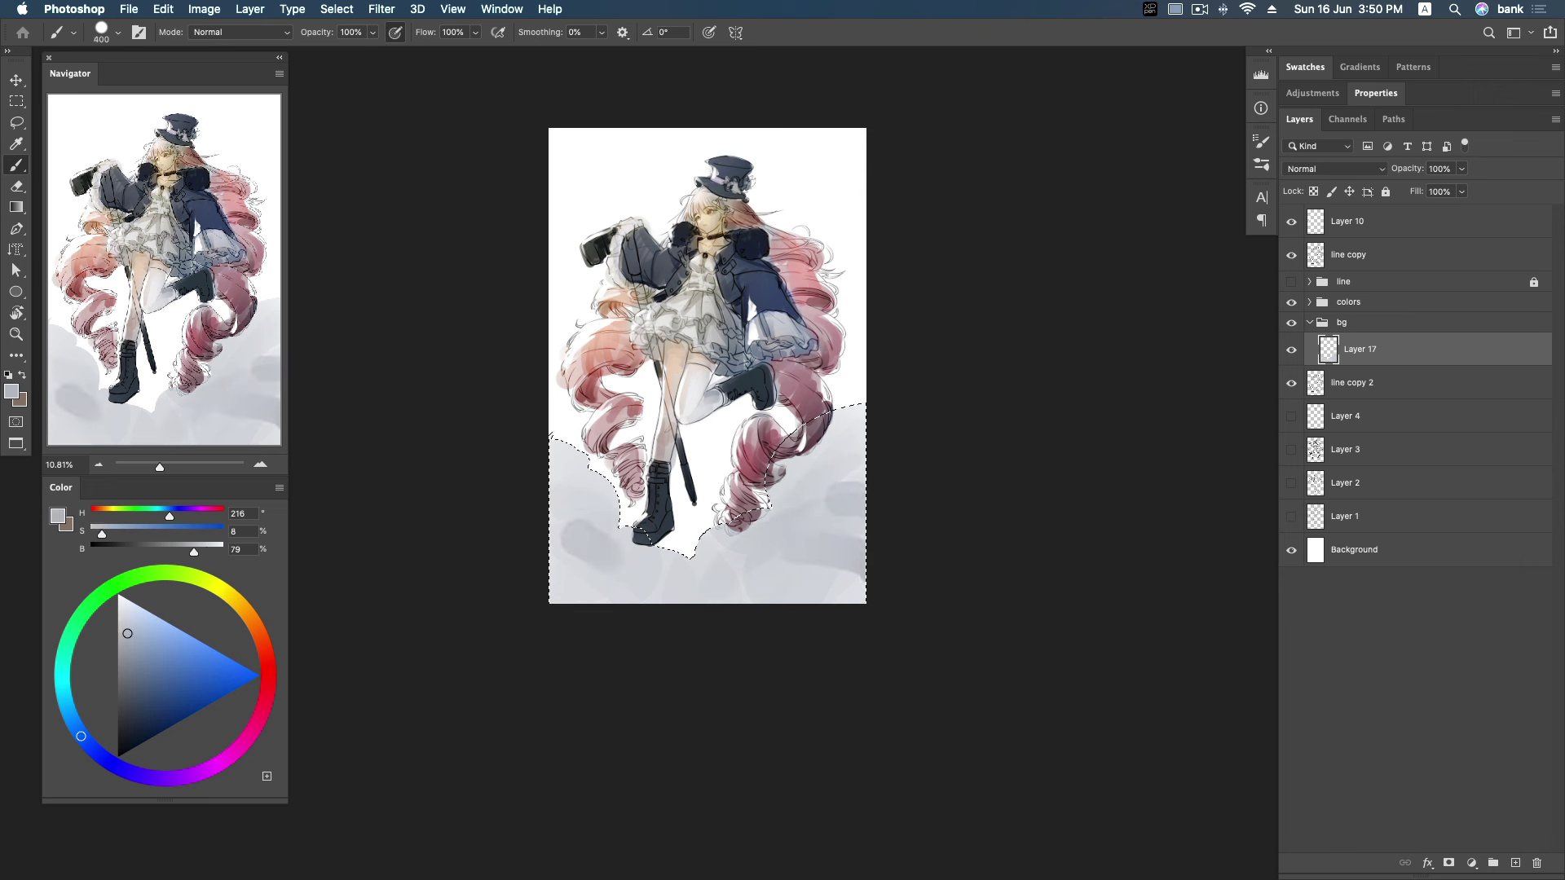
left_click_drag(566, 489, 574, 546)
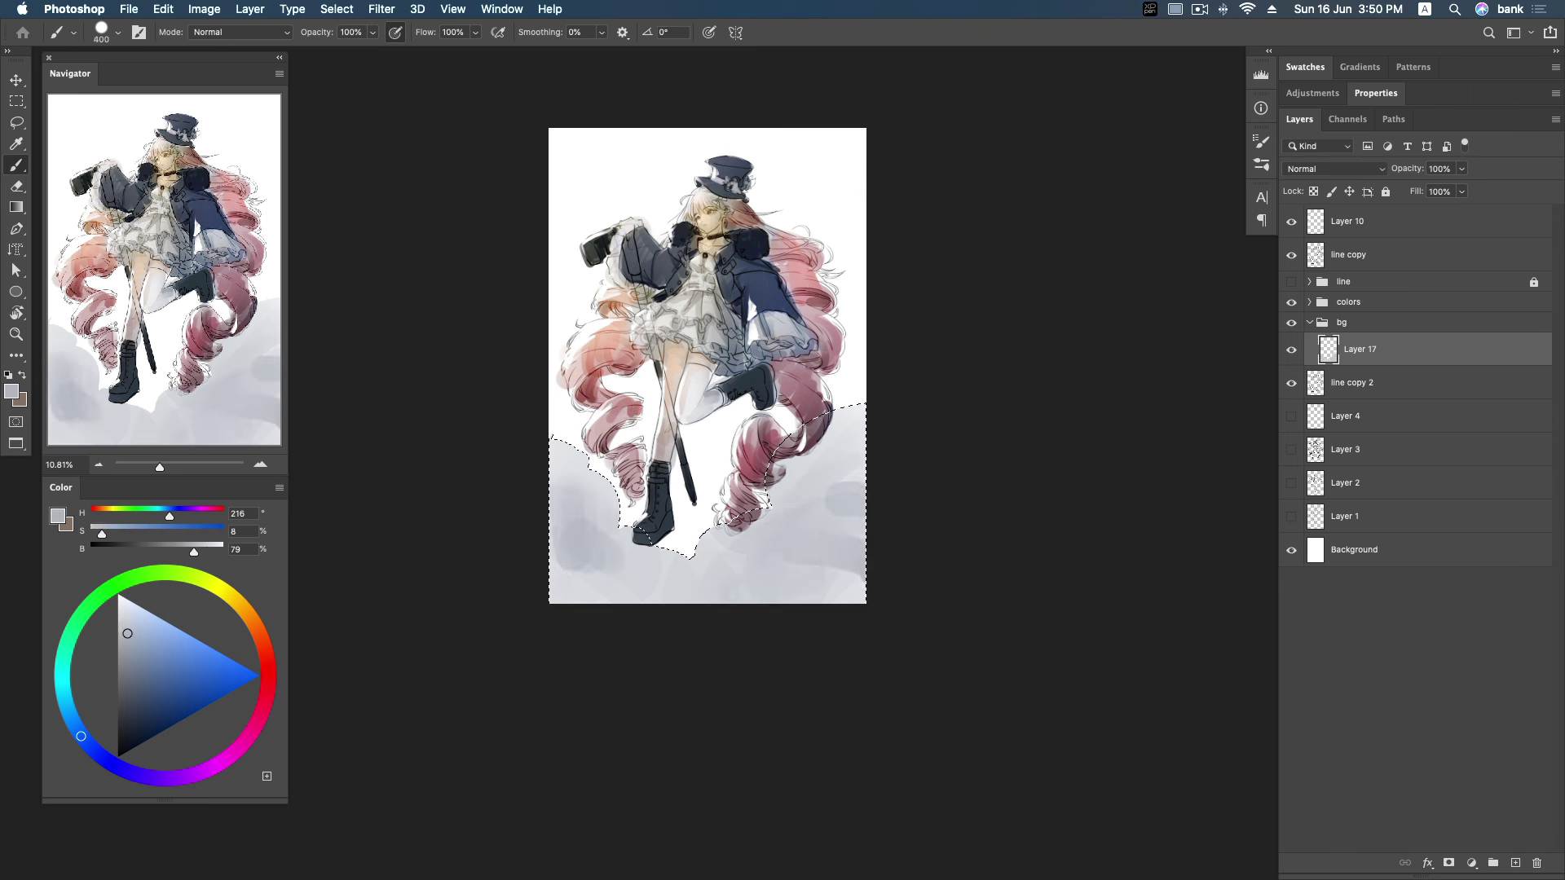
key("ctrl+d")
Lasso-select the lower-right and bottom cloud areas.
key("l")
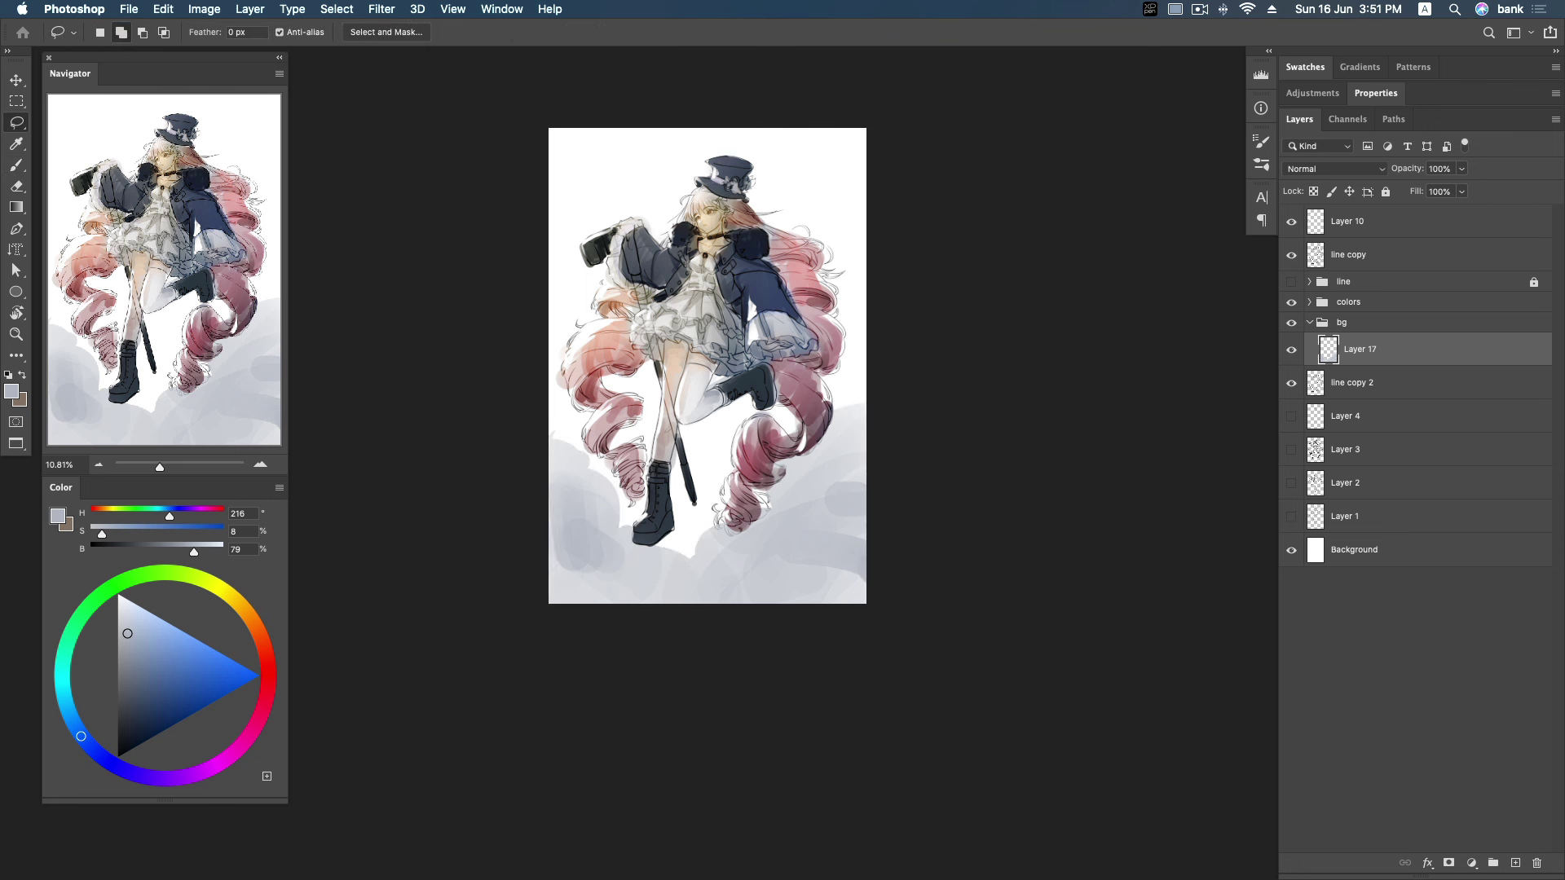
left_click_drag(869, 477, 870, 526)
mouse_move(866, 526)
left_mouse_down()
mouse_move(863, 480)
mouse_move(866, 497)
left_mouse_up()
left_click_drag(733, 599, 857, 603)
mouse_move(579, 575)
left_mouse_down()
mouse_move(660, 604)
mouse_move(548, 516)
mouse_move(670, 606)
left_mouse_up()
Shade the selected lower-left clouds in darker grey, then deselect.
key("b")
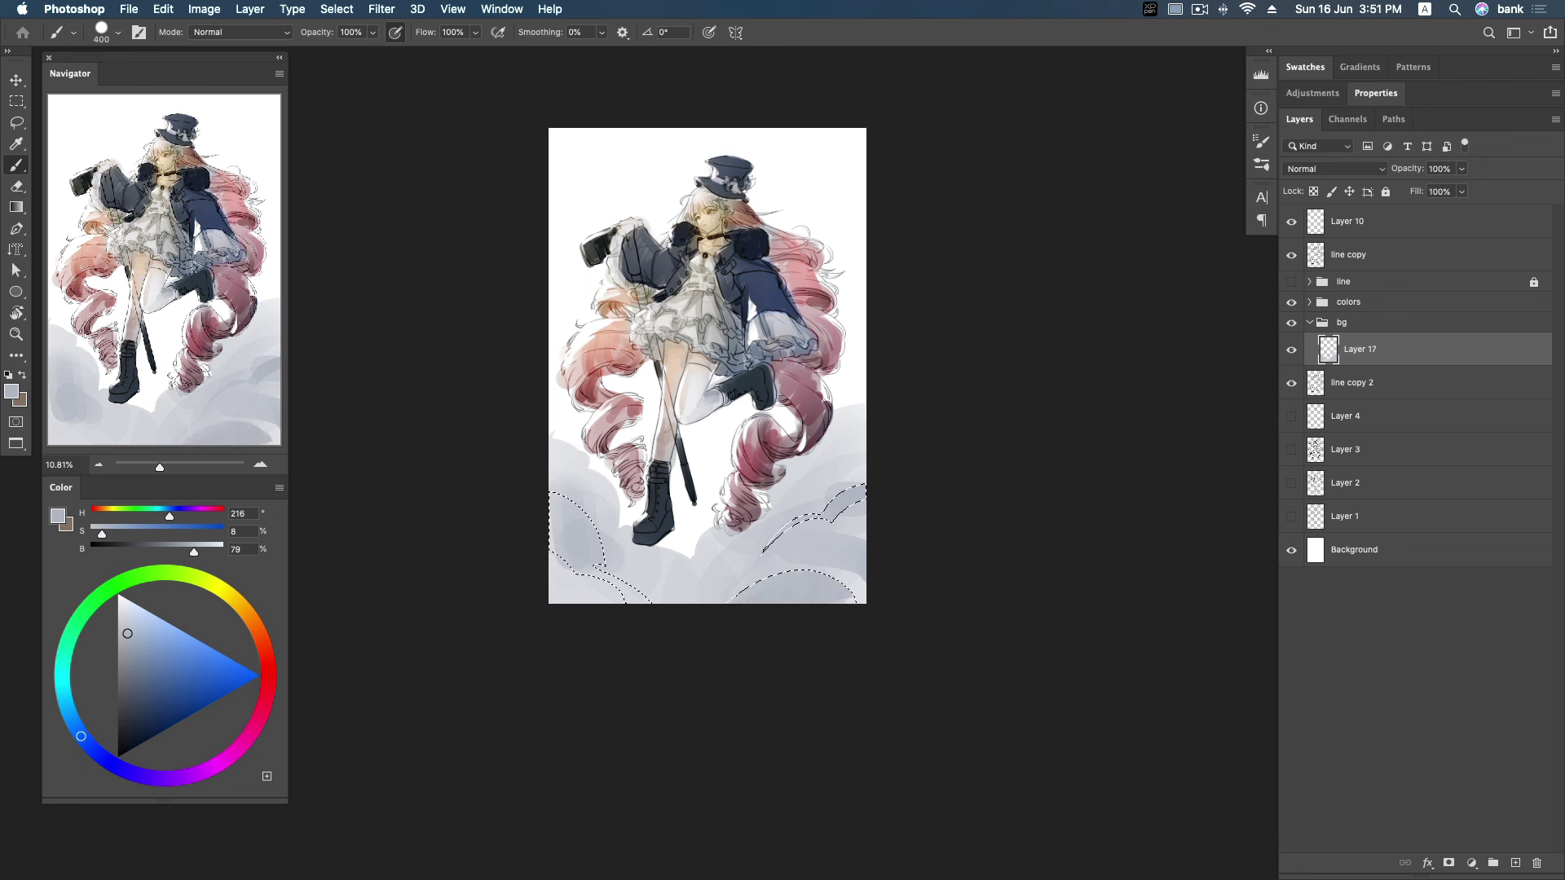
left_click_drag(595, 575, 640, 599)
left_click(587, 554, "alt")
left_click_drag(562, 530, 619, 579)
key("super+d")
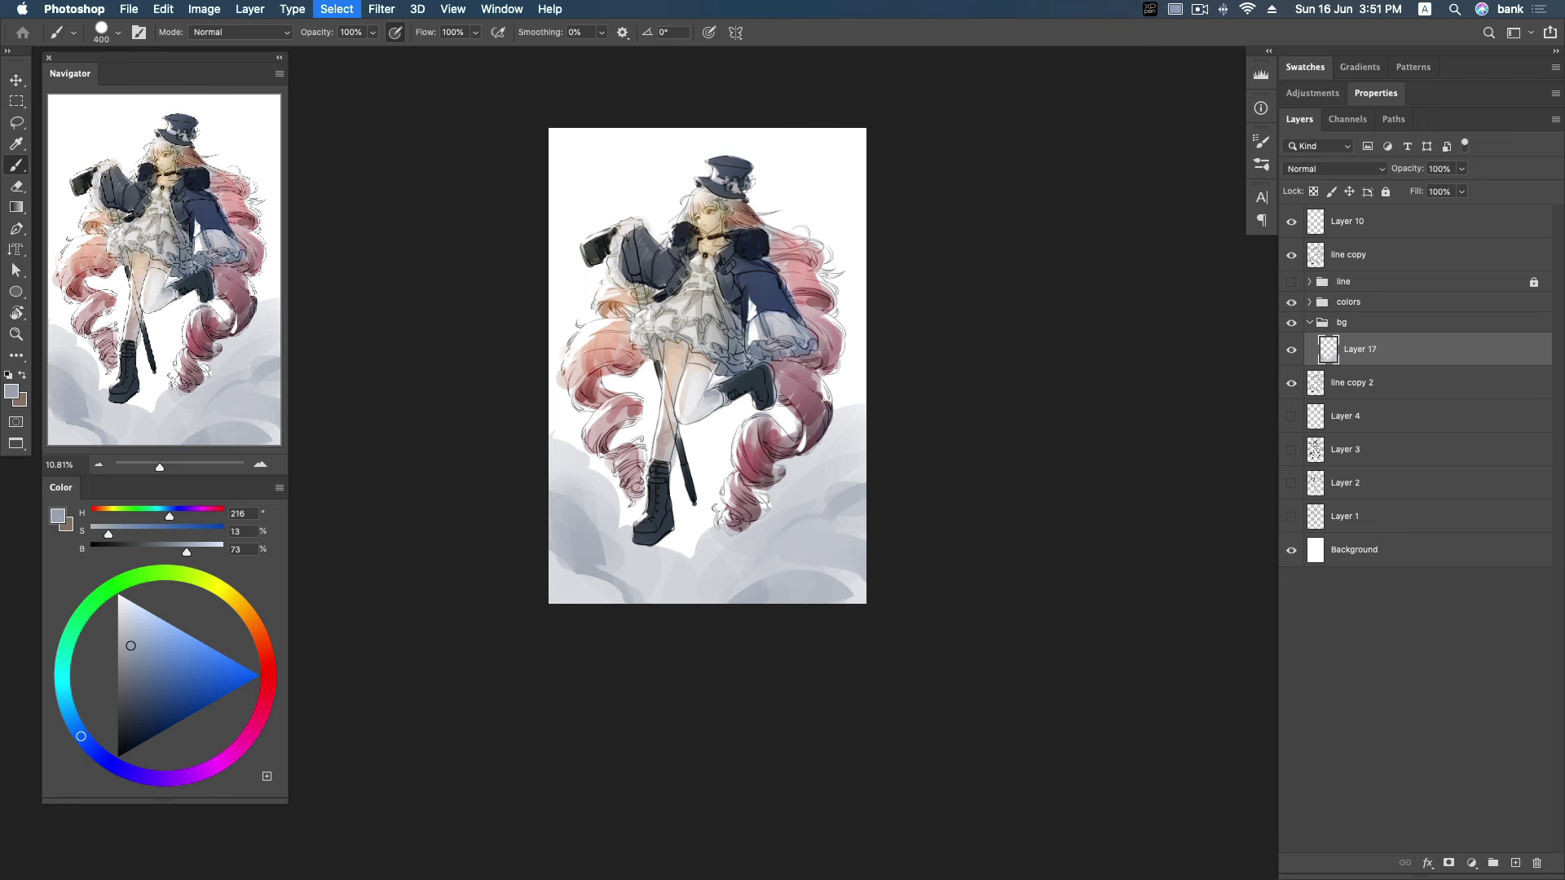
Lasso-select the clouds around the boot.
key("l")
mouse_move(617, 533)
left_mouse_down()
mouse_move(691, 576)
mouse_move(656, 495)
left_mouse_up()
left_click(1313, 191)
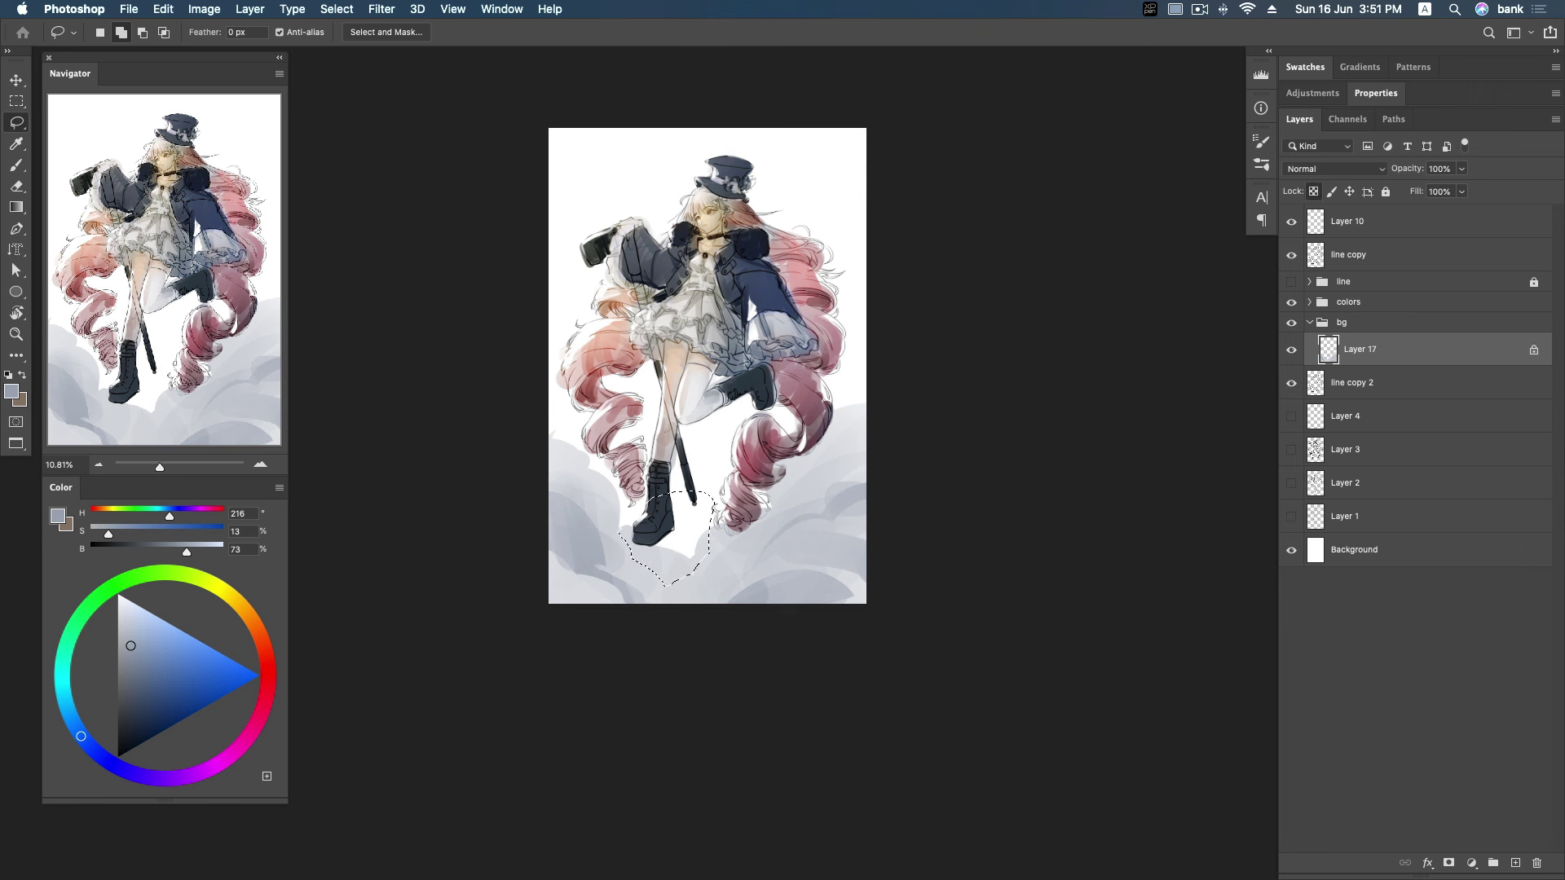
key("u")
left_click(607, 528)
key("Escape")
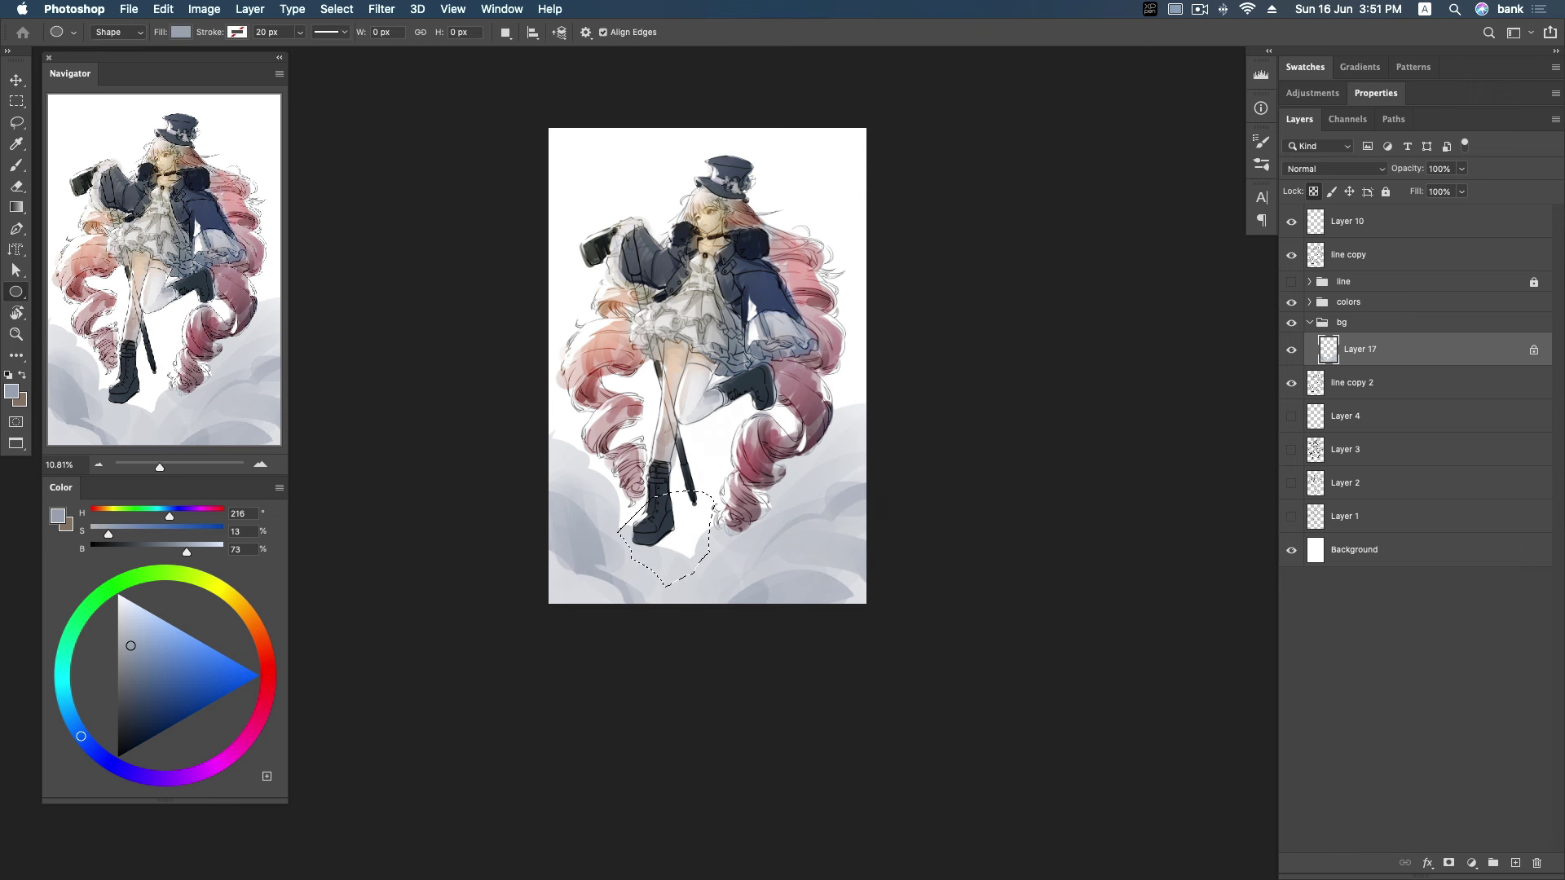
Sample the light cloud colour and shade the clouds near the boot slightly darker, then deselect.
key("i")
left_click(618, 530)
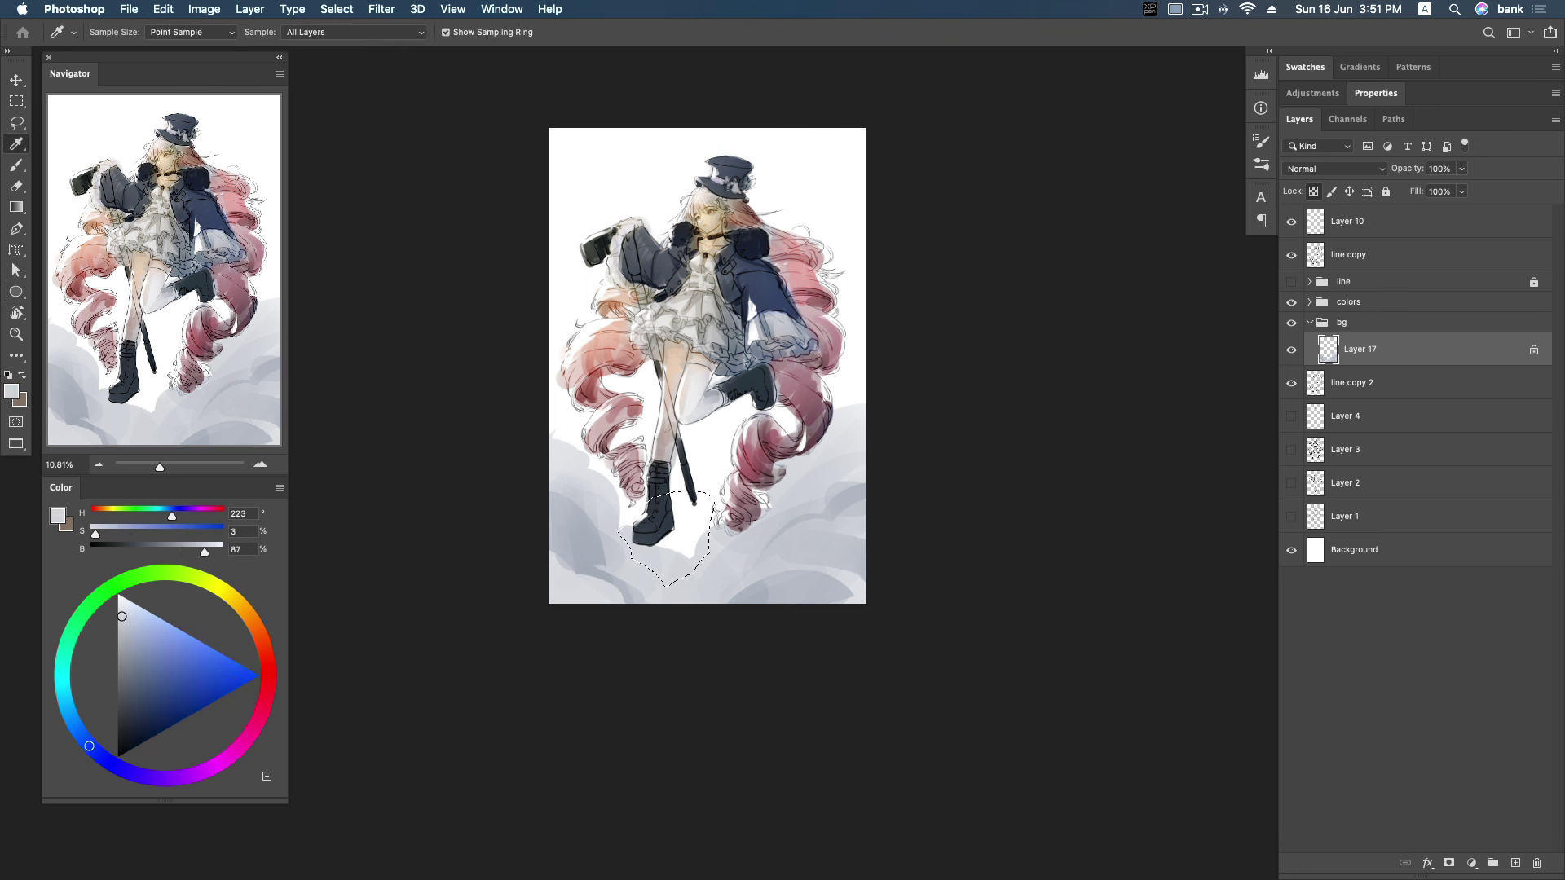
key("b")
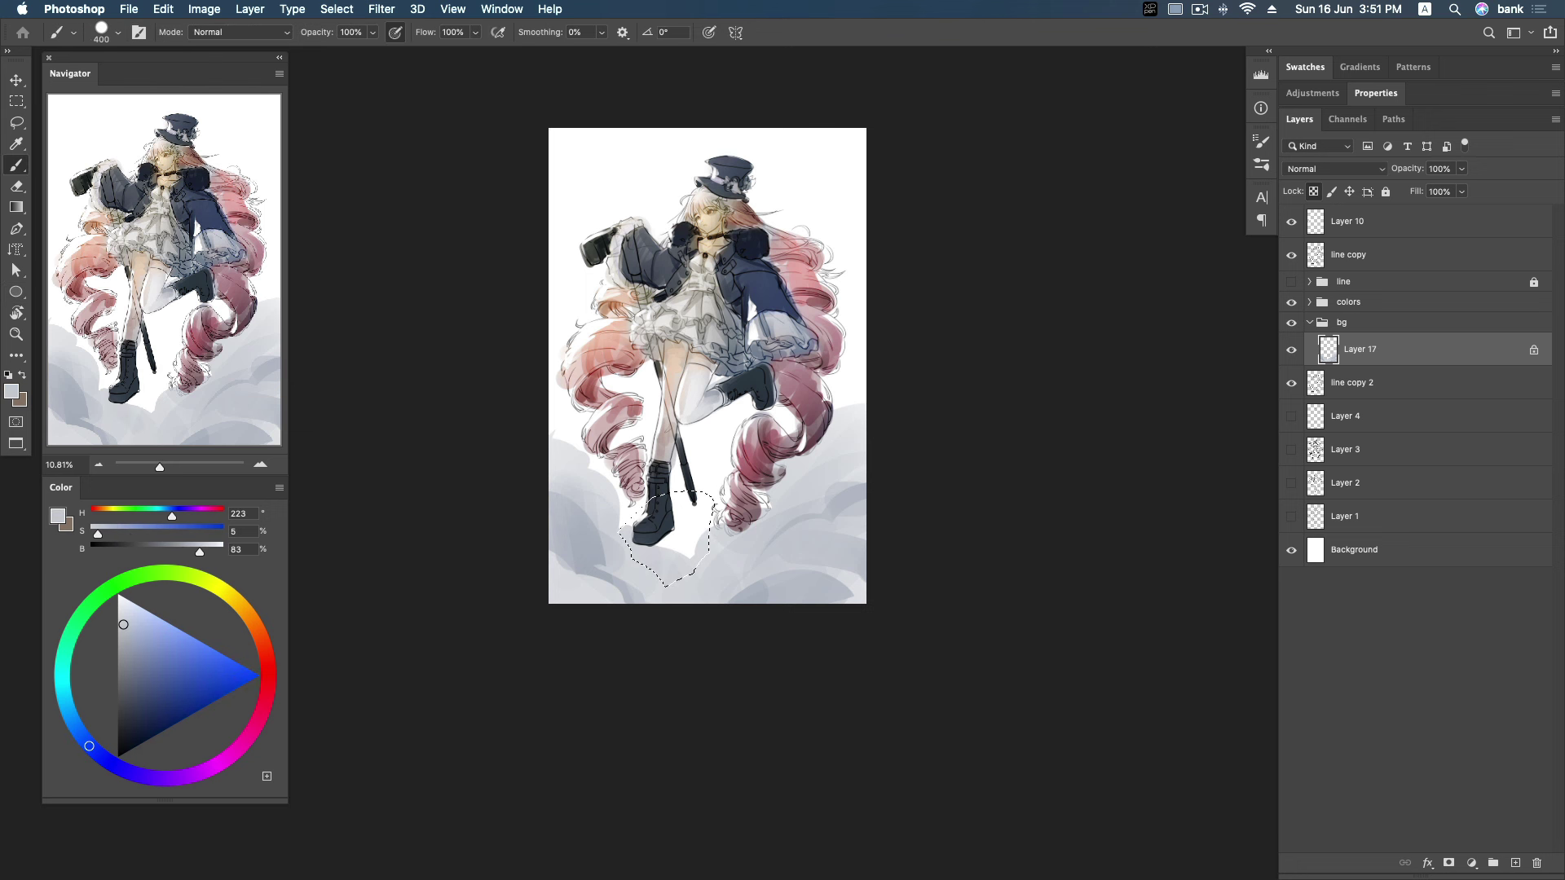
left_click(668, 562, "alt")
left_click_drag(657, 567, 706, 530)
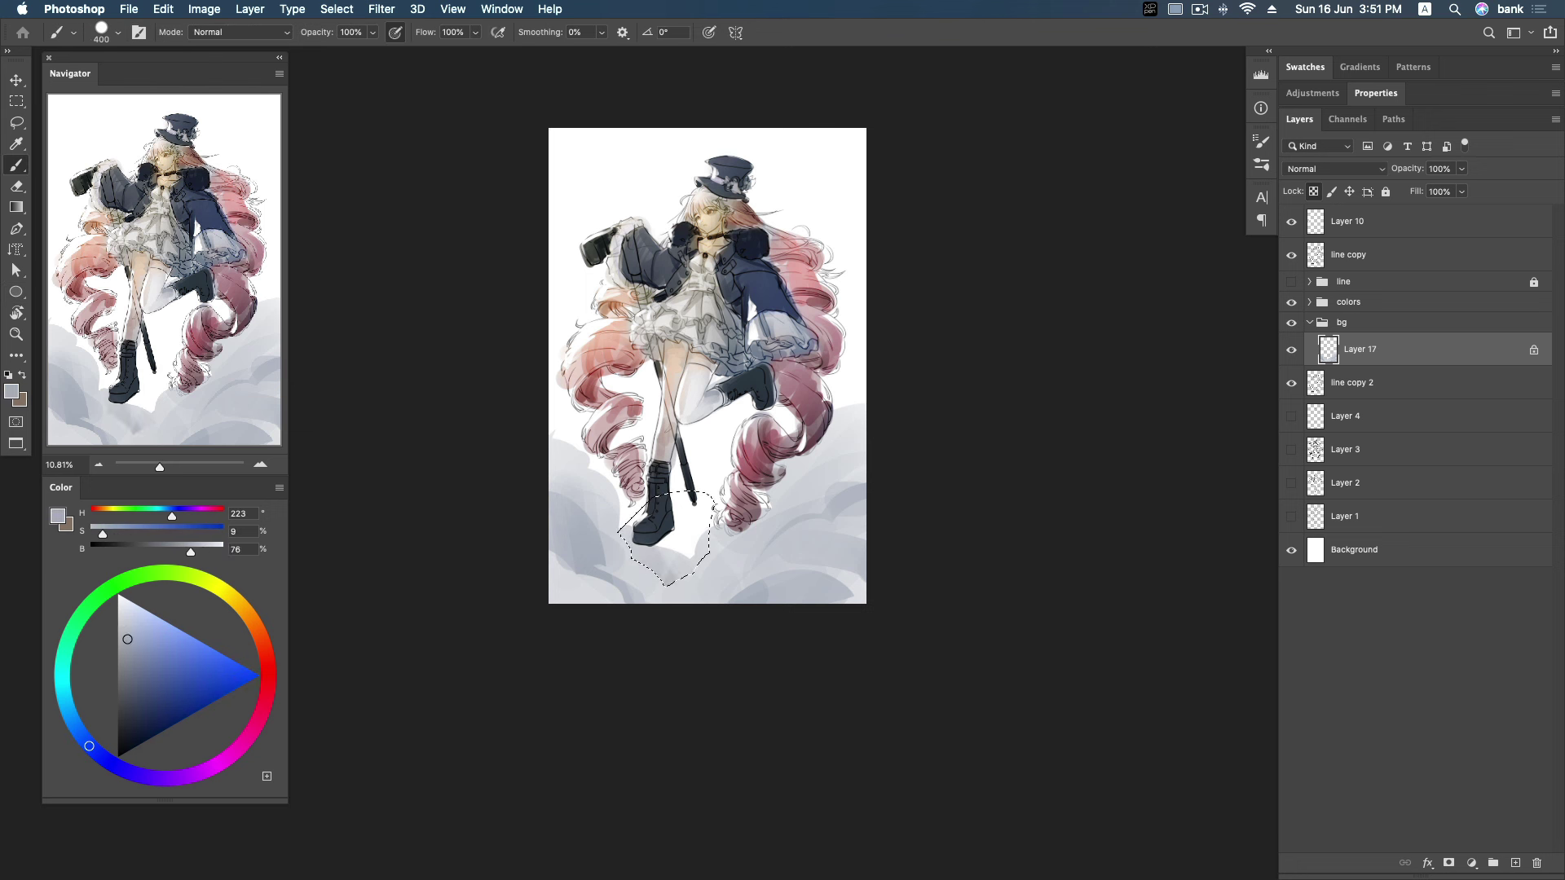
key("super+d")
Add small dark grey touches along the bottom and right edge, then add new Layer 18.
key("bracketleft")
key("bracketleft")
mouse_move(827, 453)
left_mouse_down()
mouse_move(862, 440)
mouse_move(863, 420)
left_mouse_up()
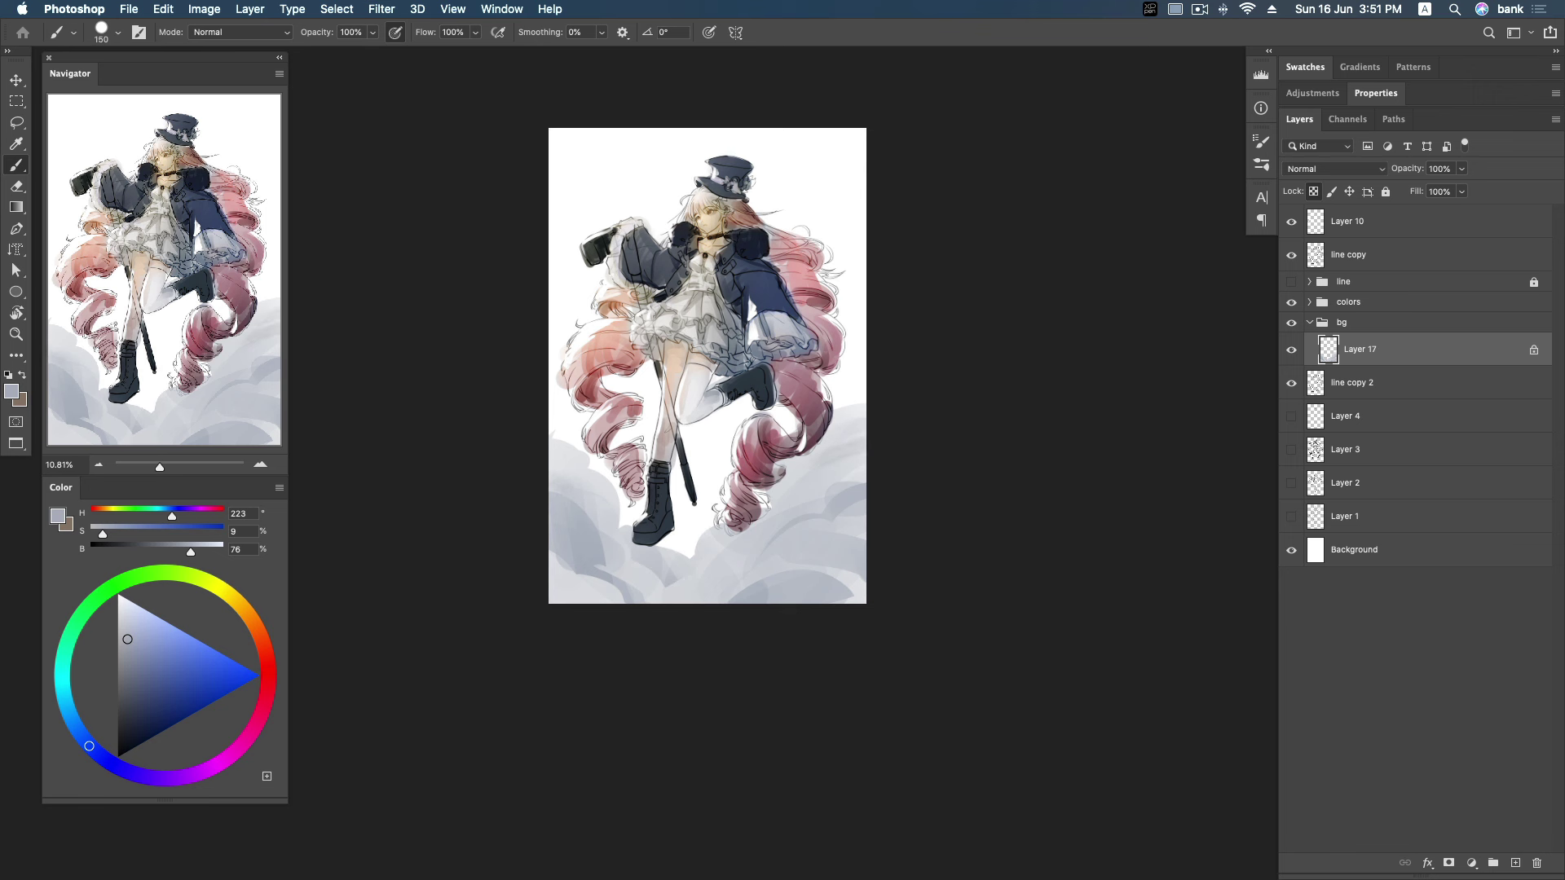
left_click_drag(605, 587, 615, 594)
left_click_drag(553, 590, 561, 603)
left_click_drag(679, 578, 688, 583)
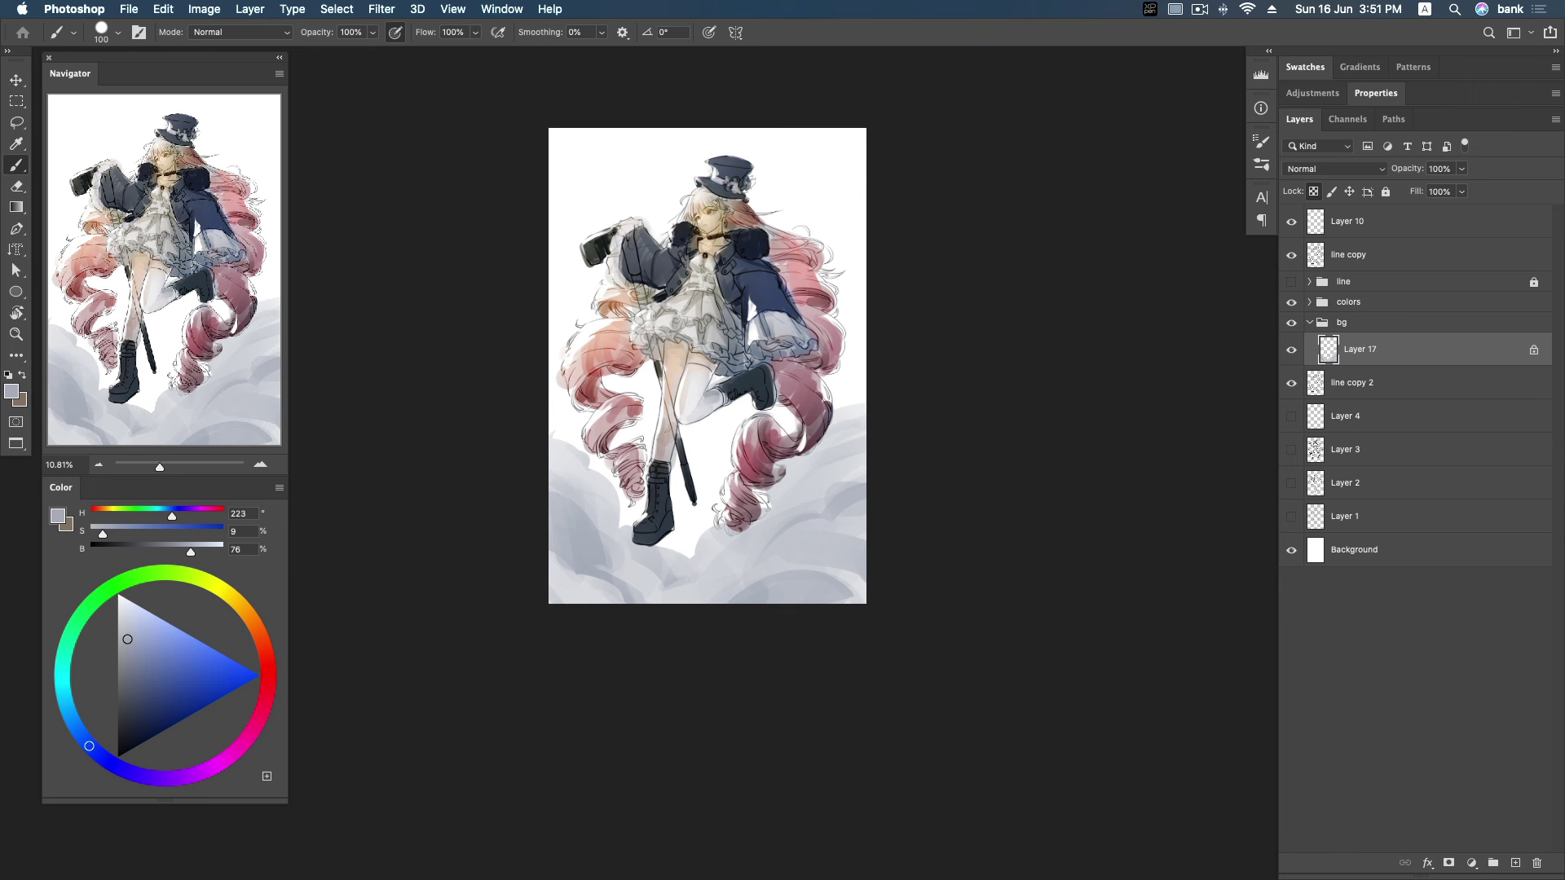
left_click(1515, 863, "super")
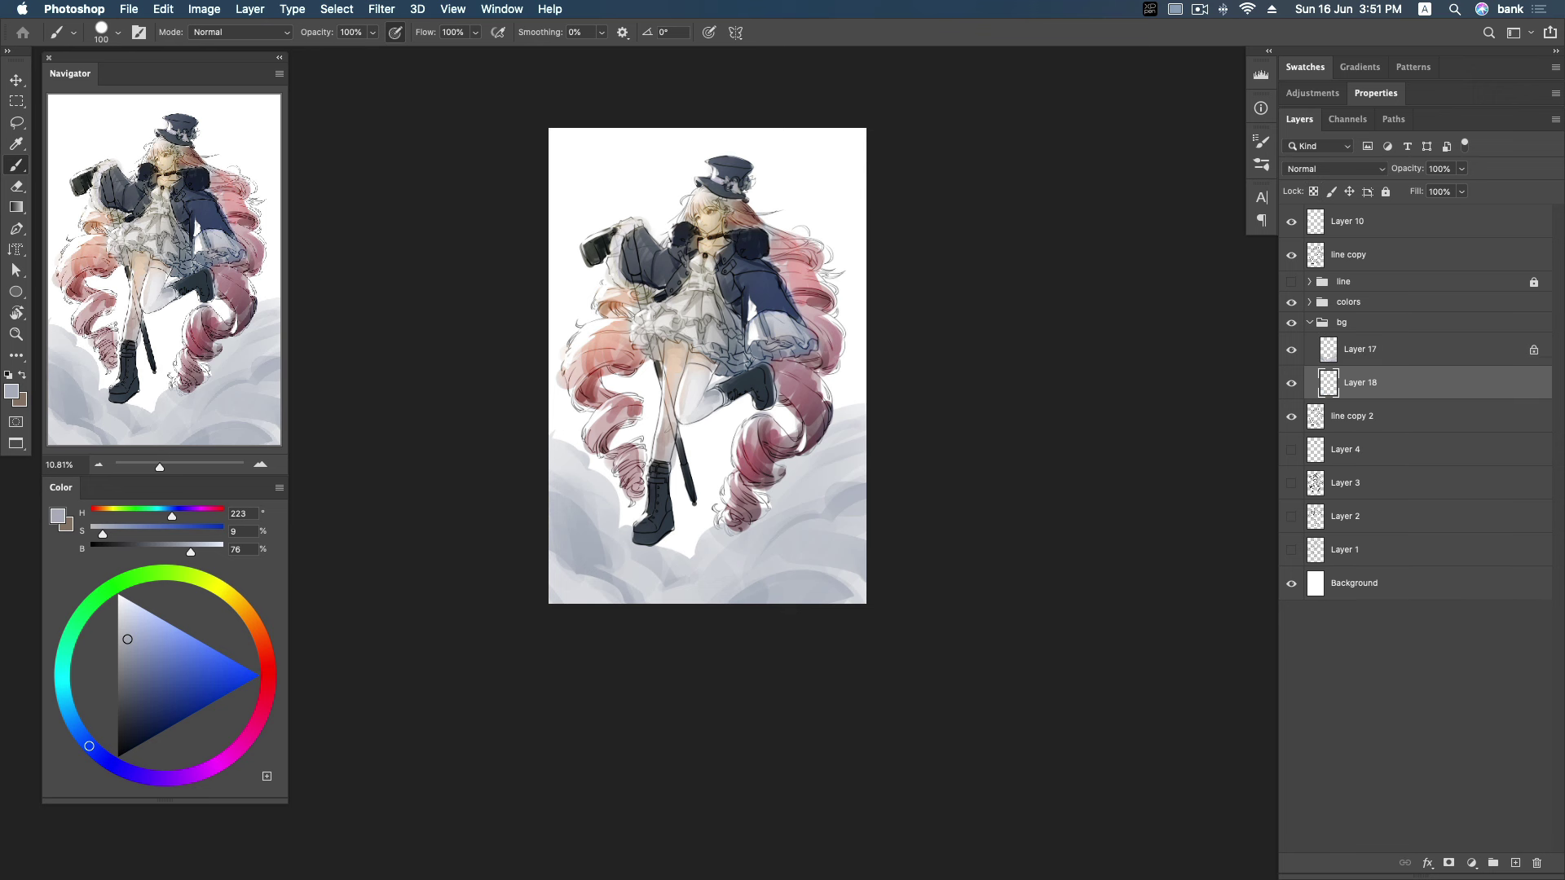
Fill Layer 18 with a vertical gradient from pale grey at top to dark navy below.
left_click(734, 309, "alt")
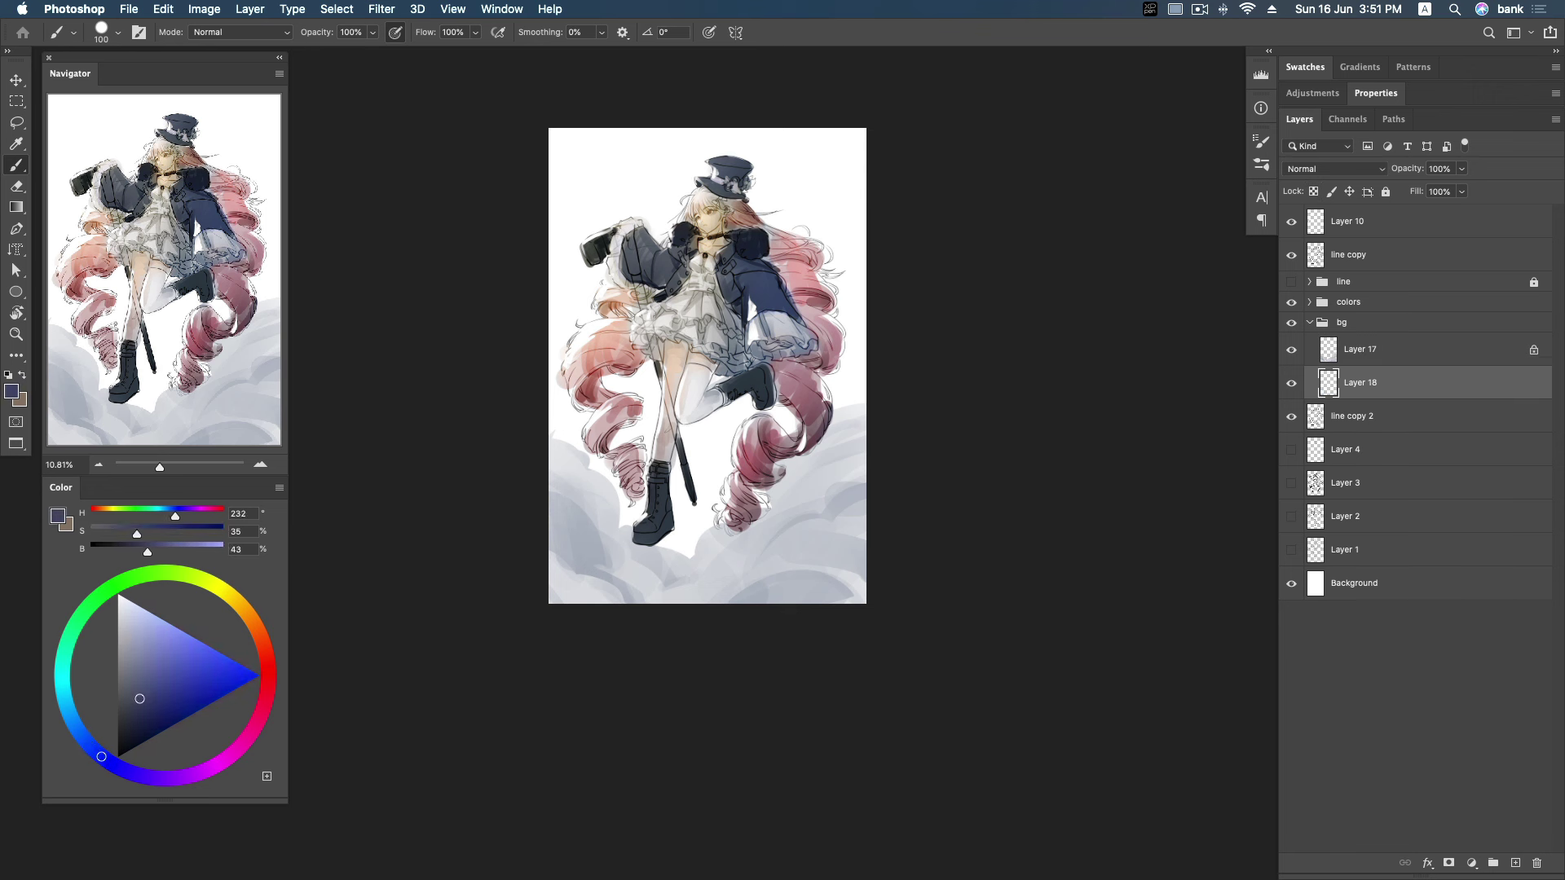
left_click(733, 310, "alt")
scroll(703, 366, "right", 1)
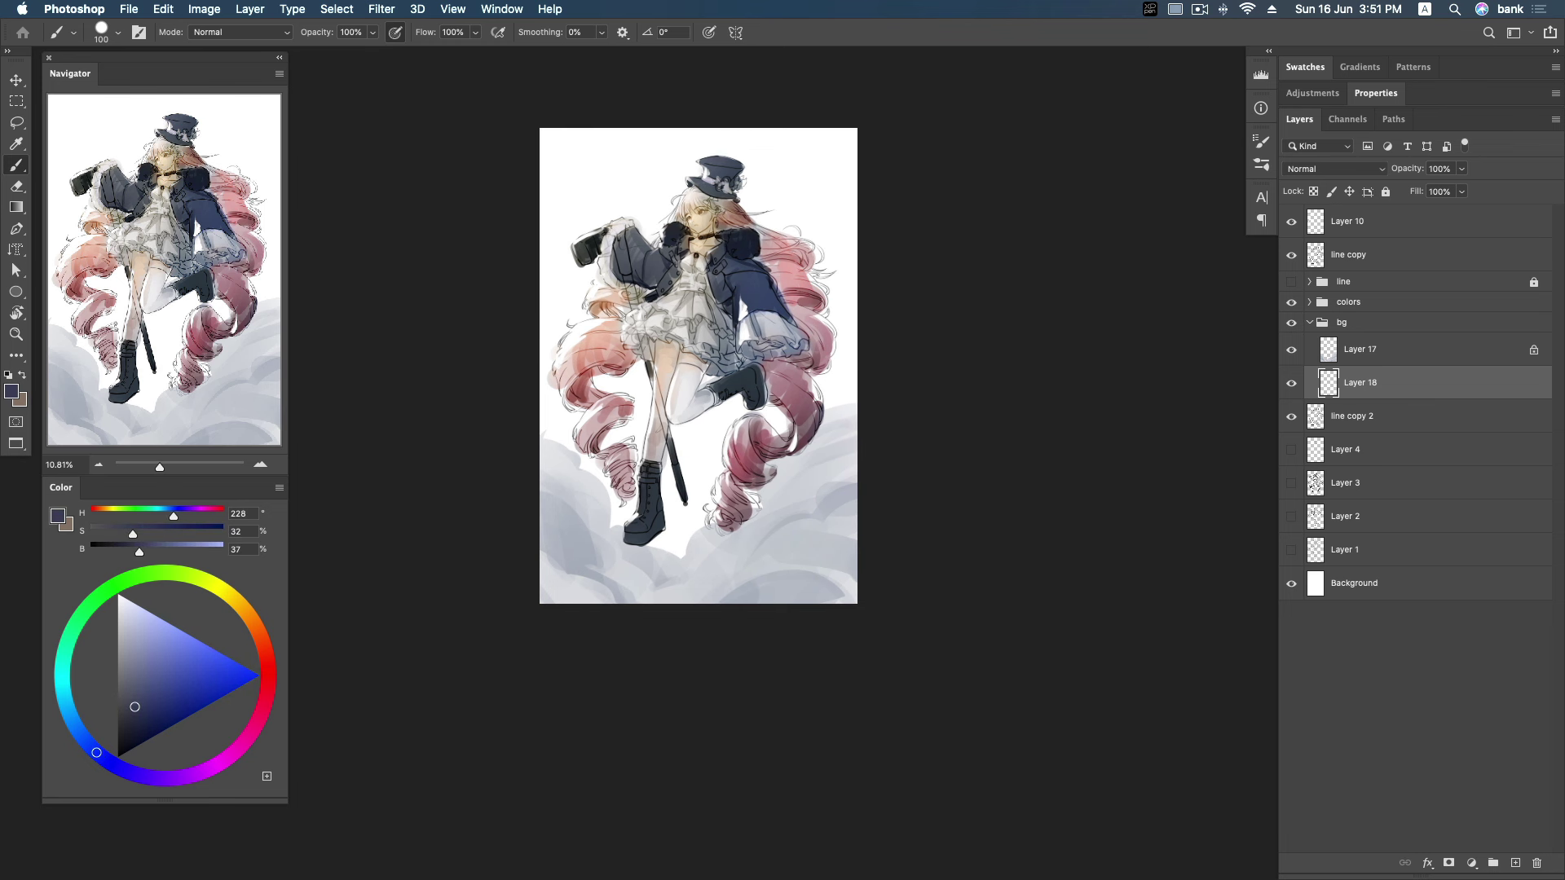
key("g")
left_click_drag(786, 592, 776, 139)
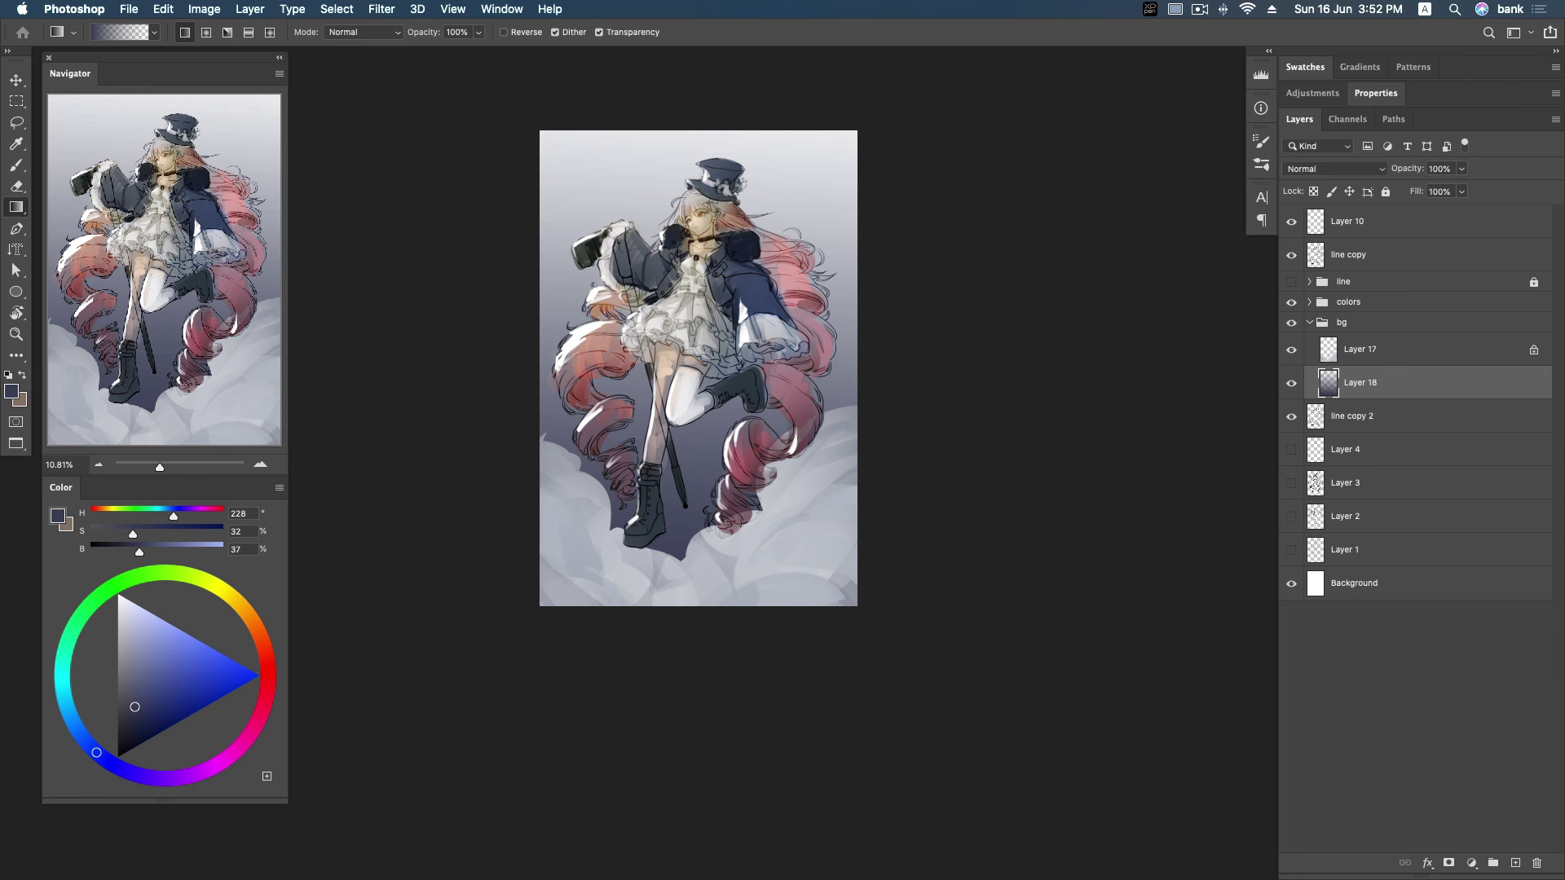
With a 600 px brush, paint dark navy shapes beside and between the figure's legs.
key("b")
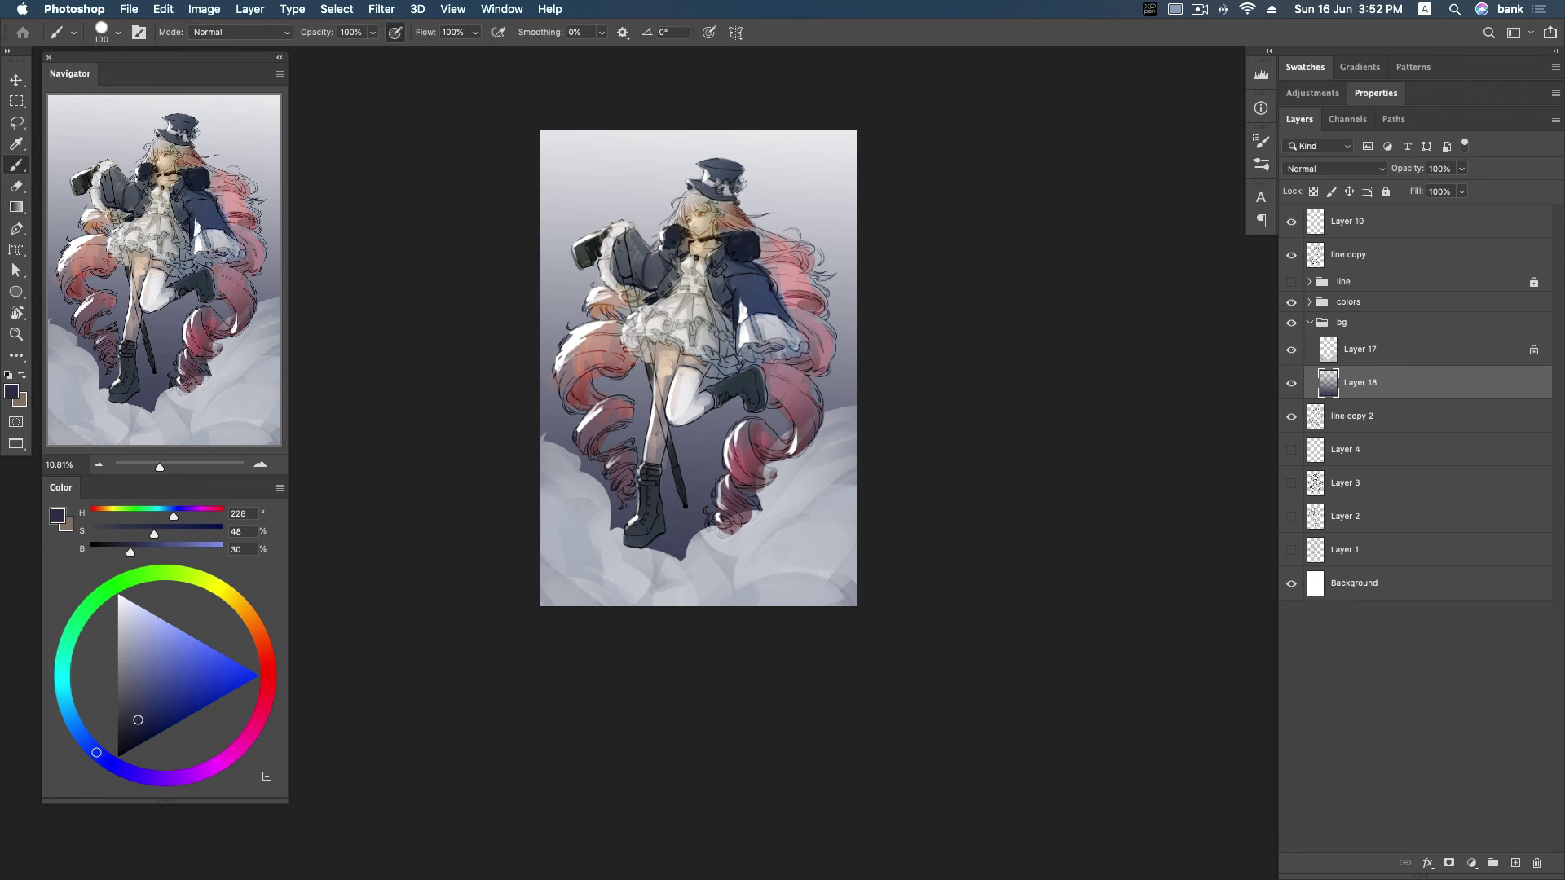
key("]")
left_click_drag(832, 367, 827, 453)
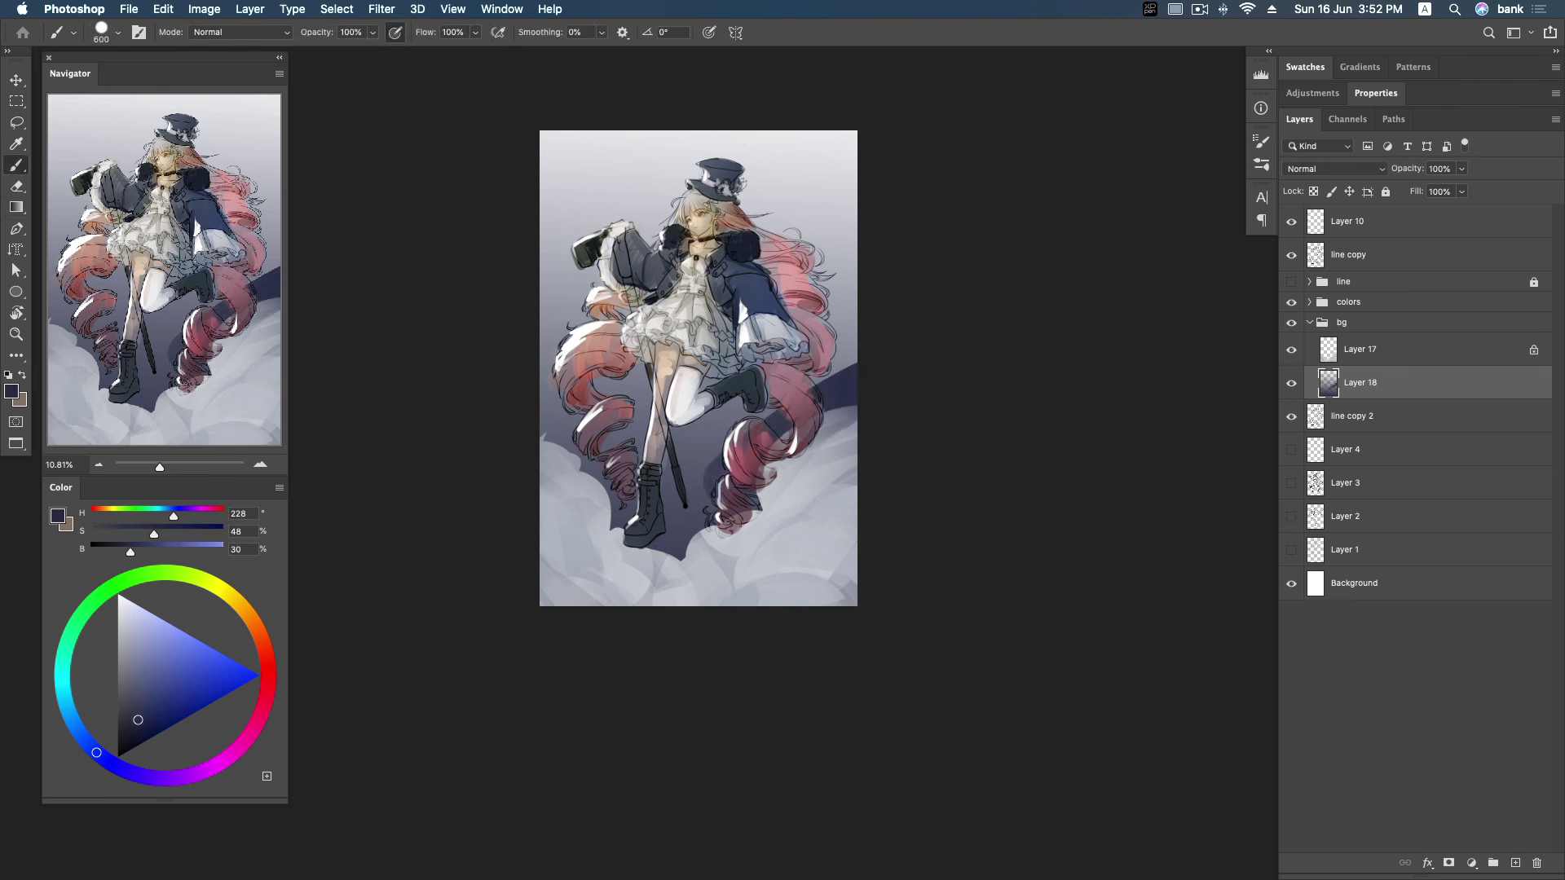
left_click_drag(709, 399, 709, 554)
left_click_drag(611, 407, 604, 521)
left_click(563, 391, "alt")
mouse_move(554, 440)
left_mouse_down()
mouse_move(571, 326)
mouse_move(717, 457)
left_mouse_up()
Paint navy clouds along the edges and top, and dark diagonal strokes in the upper-left sky.
mouse_move(824, 277)
left_mouse_down()
mouse_move(840, 379)
mouse_move(847, 363)
left_mouse_up()
mouse_move(554, 240)
left_mouse_down()
mouse_move(619, 399)
mouse_move(571, 395)
left_mouse_up()
mouse_move(562, 326)
left_mouse_down()
mouse_move(644, 236)
mouse_move(717, 212)
mouse_move(848, 350)
left_mouse_up()
mouse_move(570, 236)
left_mouse_down()
mouse_move(807, 212)
mouse_move(848, 172)
mouse_move(546, 151)
left_mouse_up()
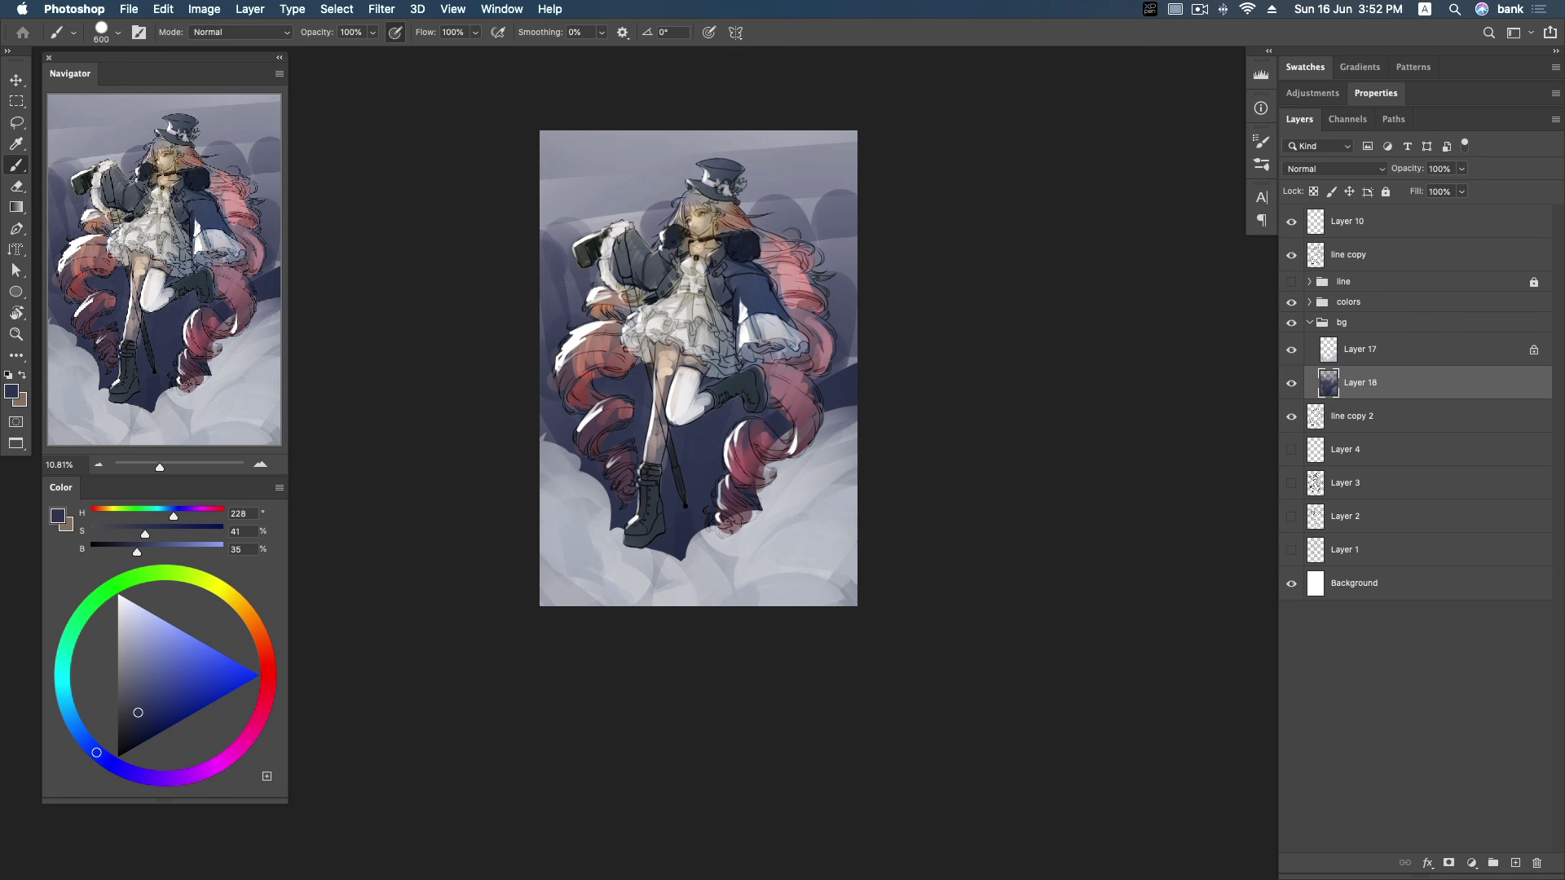
key("ctrl+z")
left_click_drag(542, 220, 705, 216)
left_click_drag(542, 163, 713, 203)
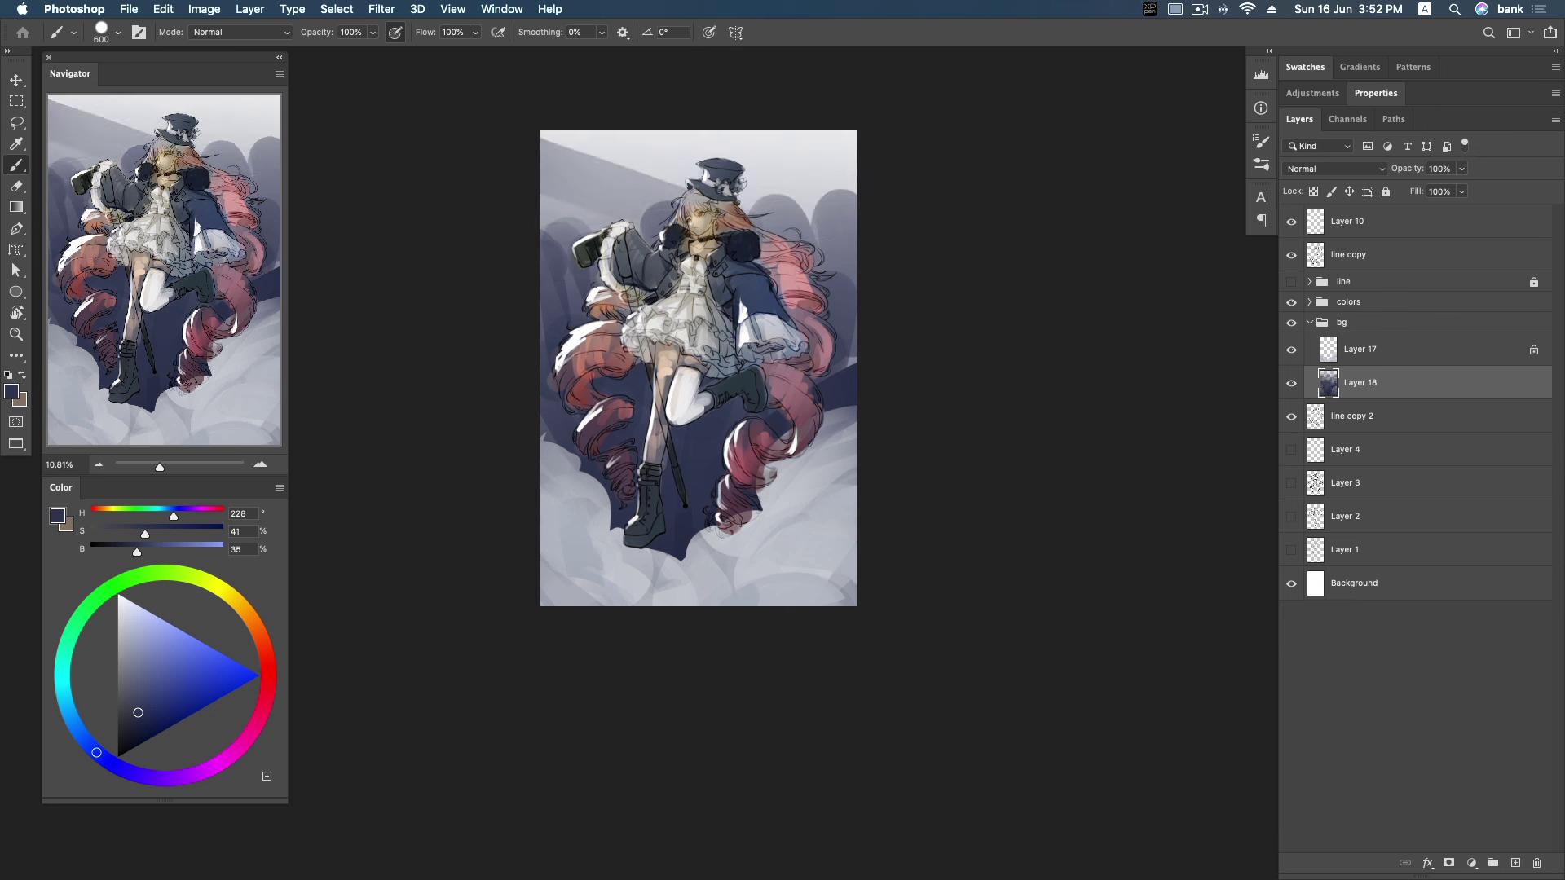
Switch to a light tan and paint soft tan clouds across the top and beside the hat.
key("x")
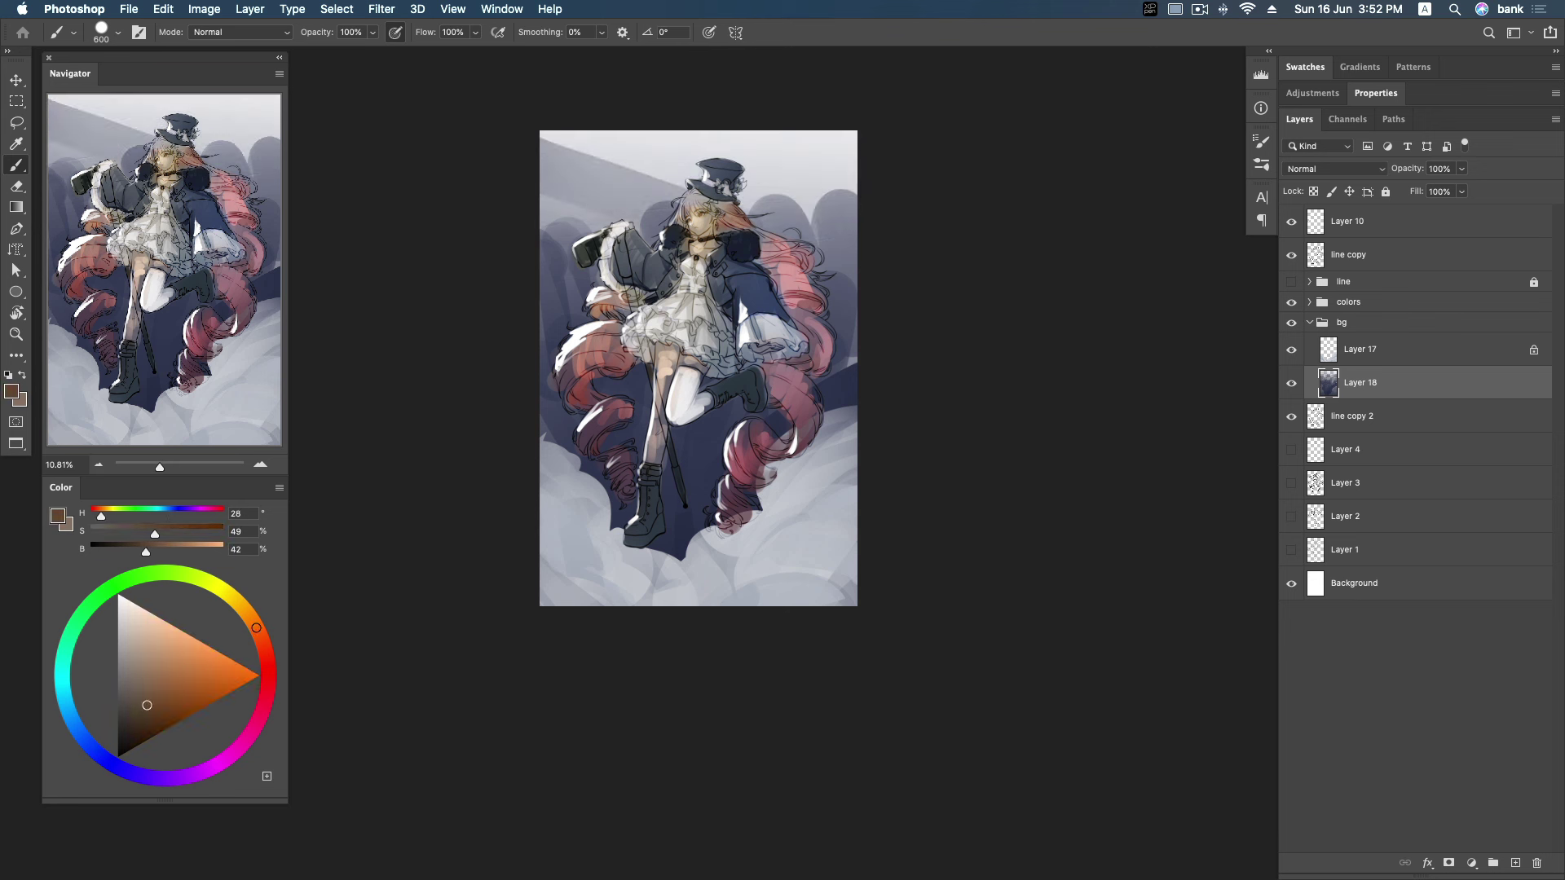
left_click_drag(147, 706, 172, 654)
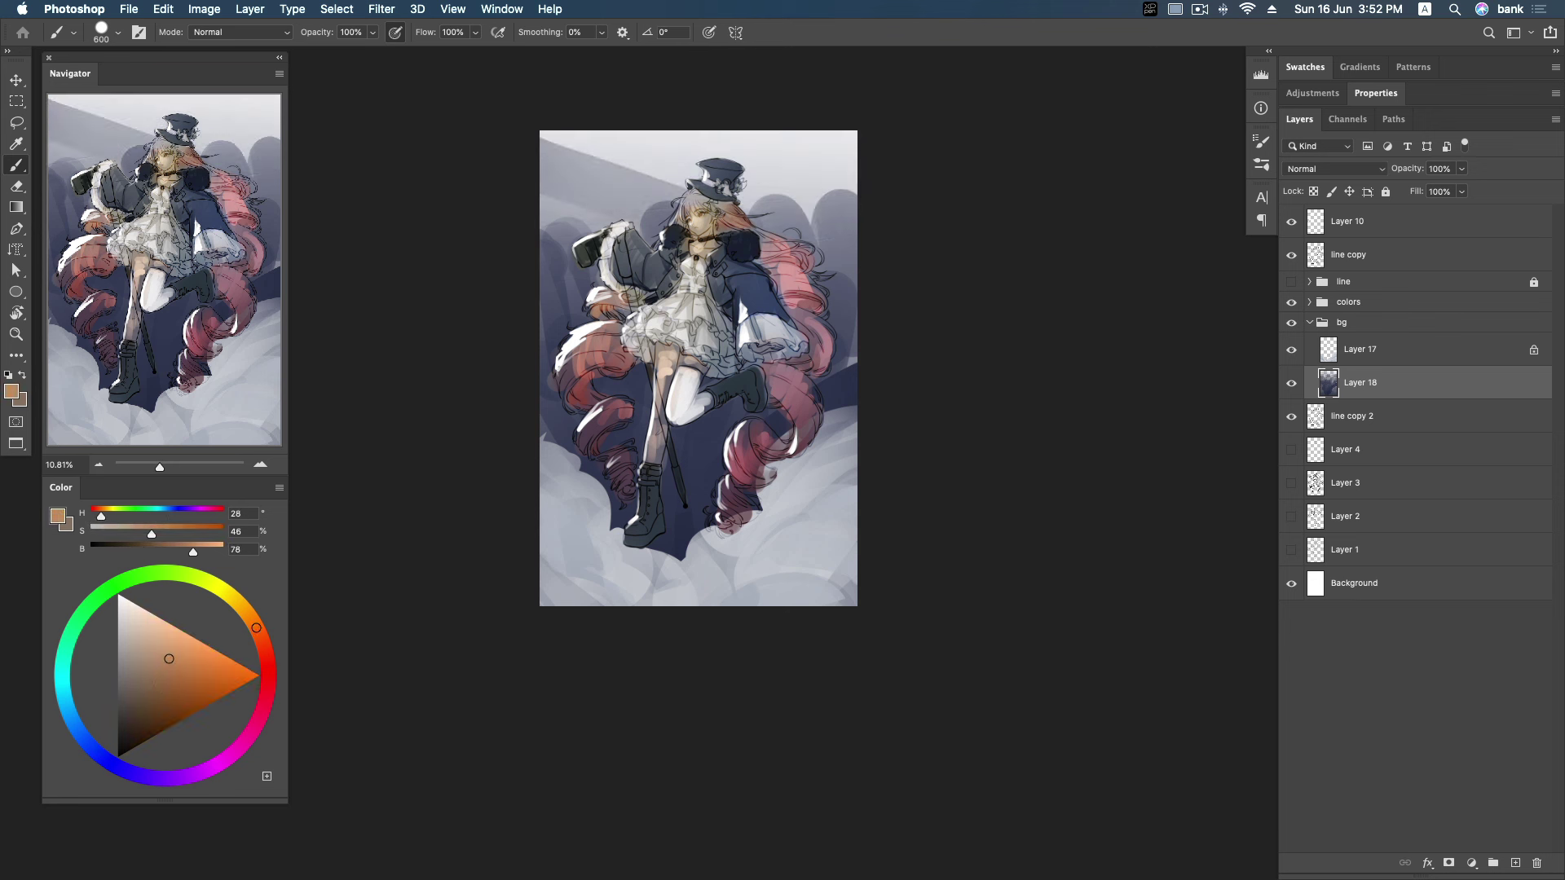
left_click_drag(256, 627, 259, 633)
left_click_drag(546, 237, 709, 147)
left_click_drag(787, 210, 846, 171)
left_click_drag(545, 222, 703, 167)
left_click(619, 205)
left_click_drag(737, 177, 753, 167)
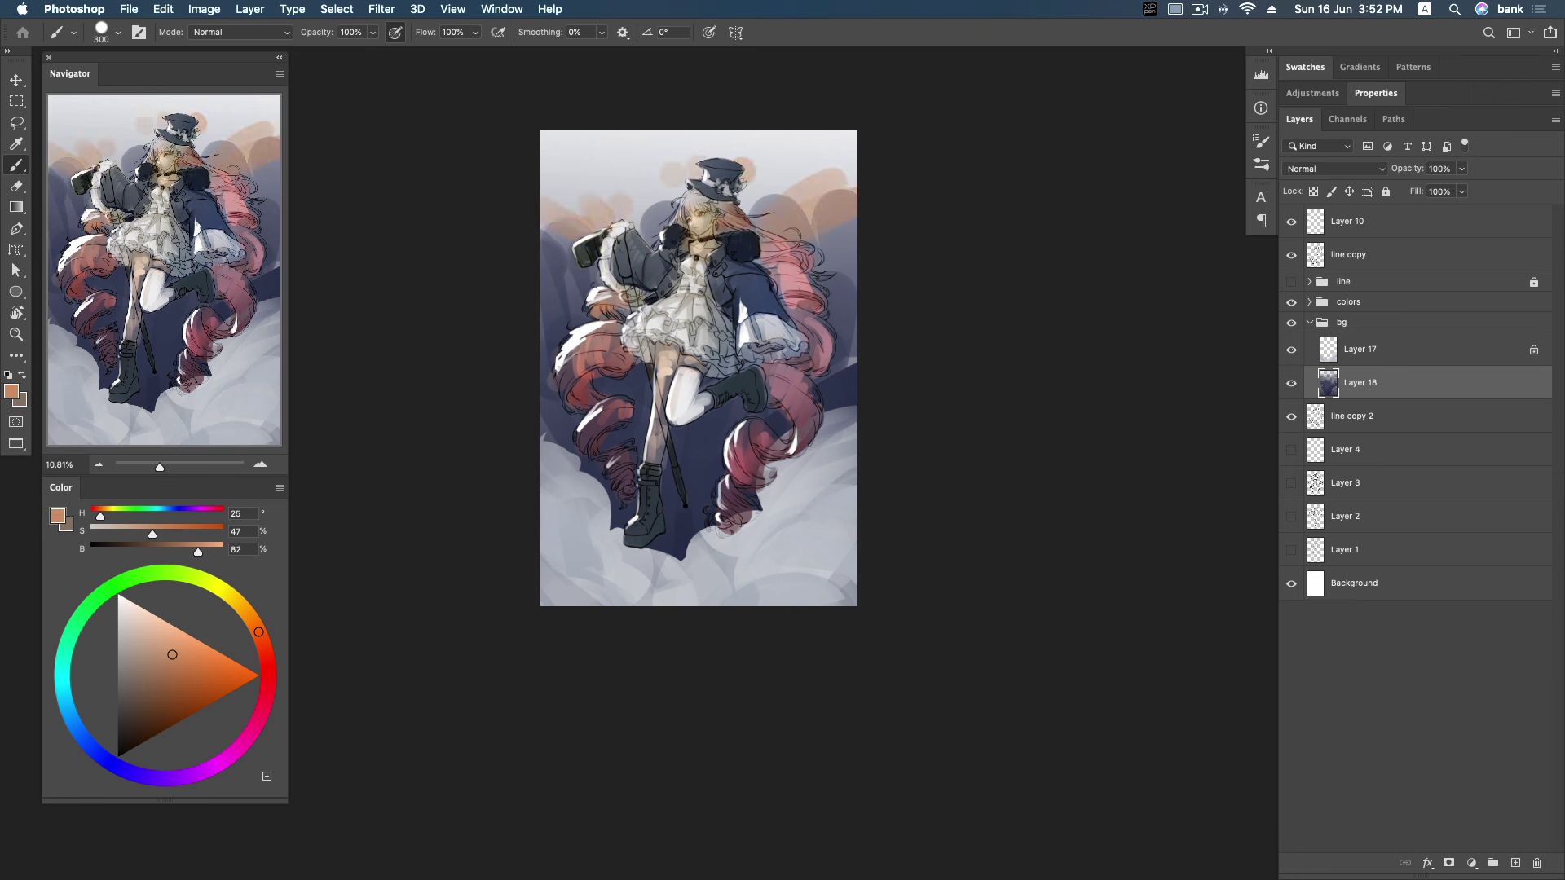
Choose a blue, then sample a greyish blue from the sky.
left_click(75, 725)
left_click(180, 668)
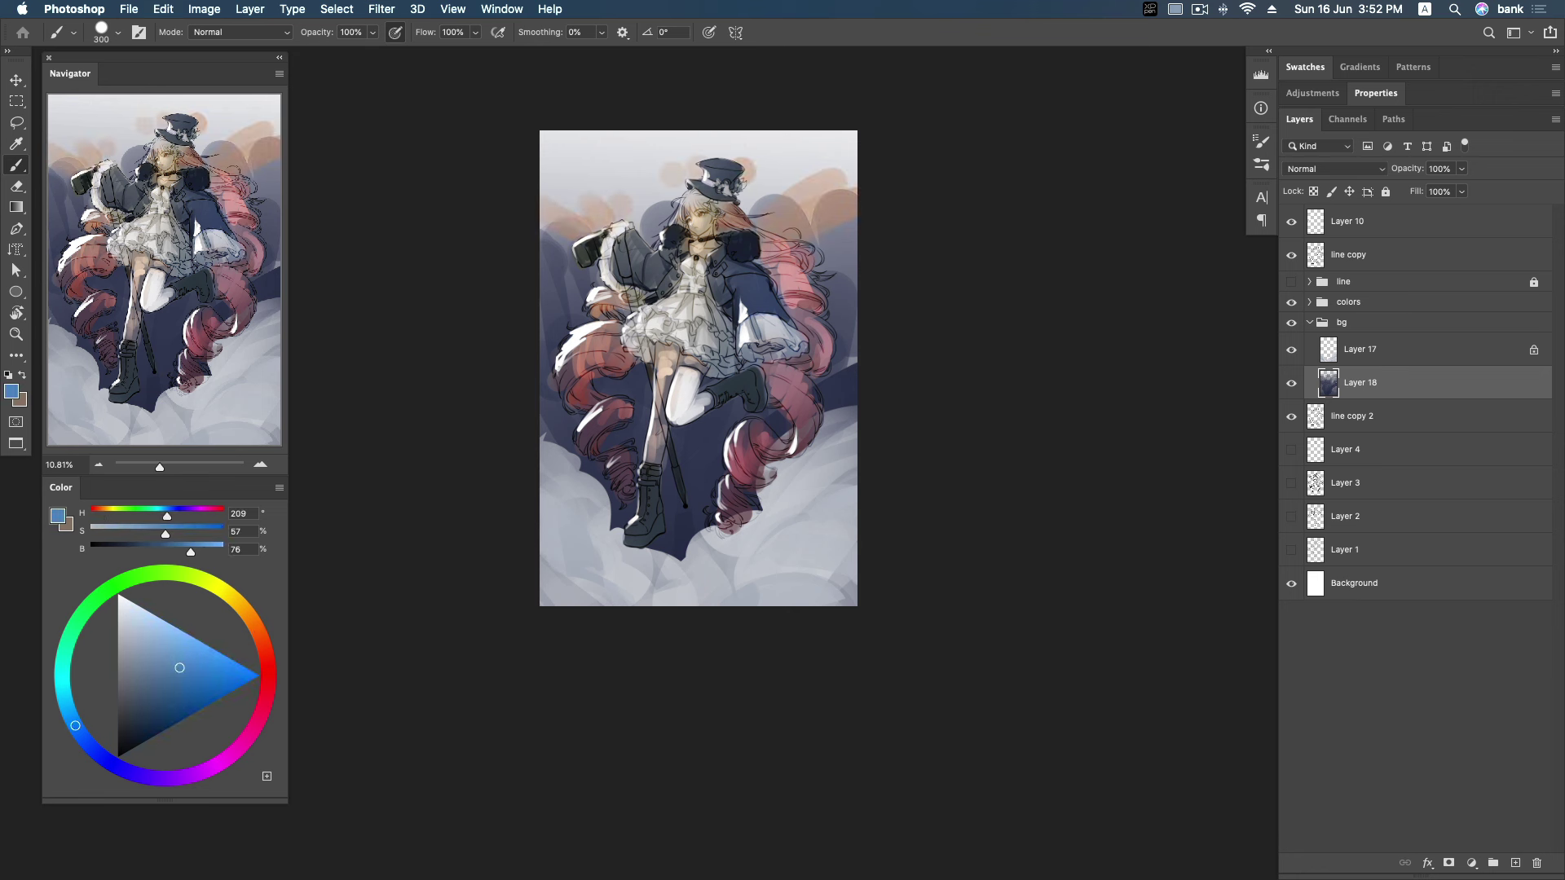
key("i")
left_click(782, 204)
Adjust the blue-grey colour and try a top gradient, then undo it.
left_click(142, 676)
left_click_drag(94, 750, 88, 745)
key("b")
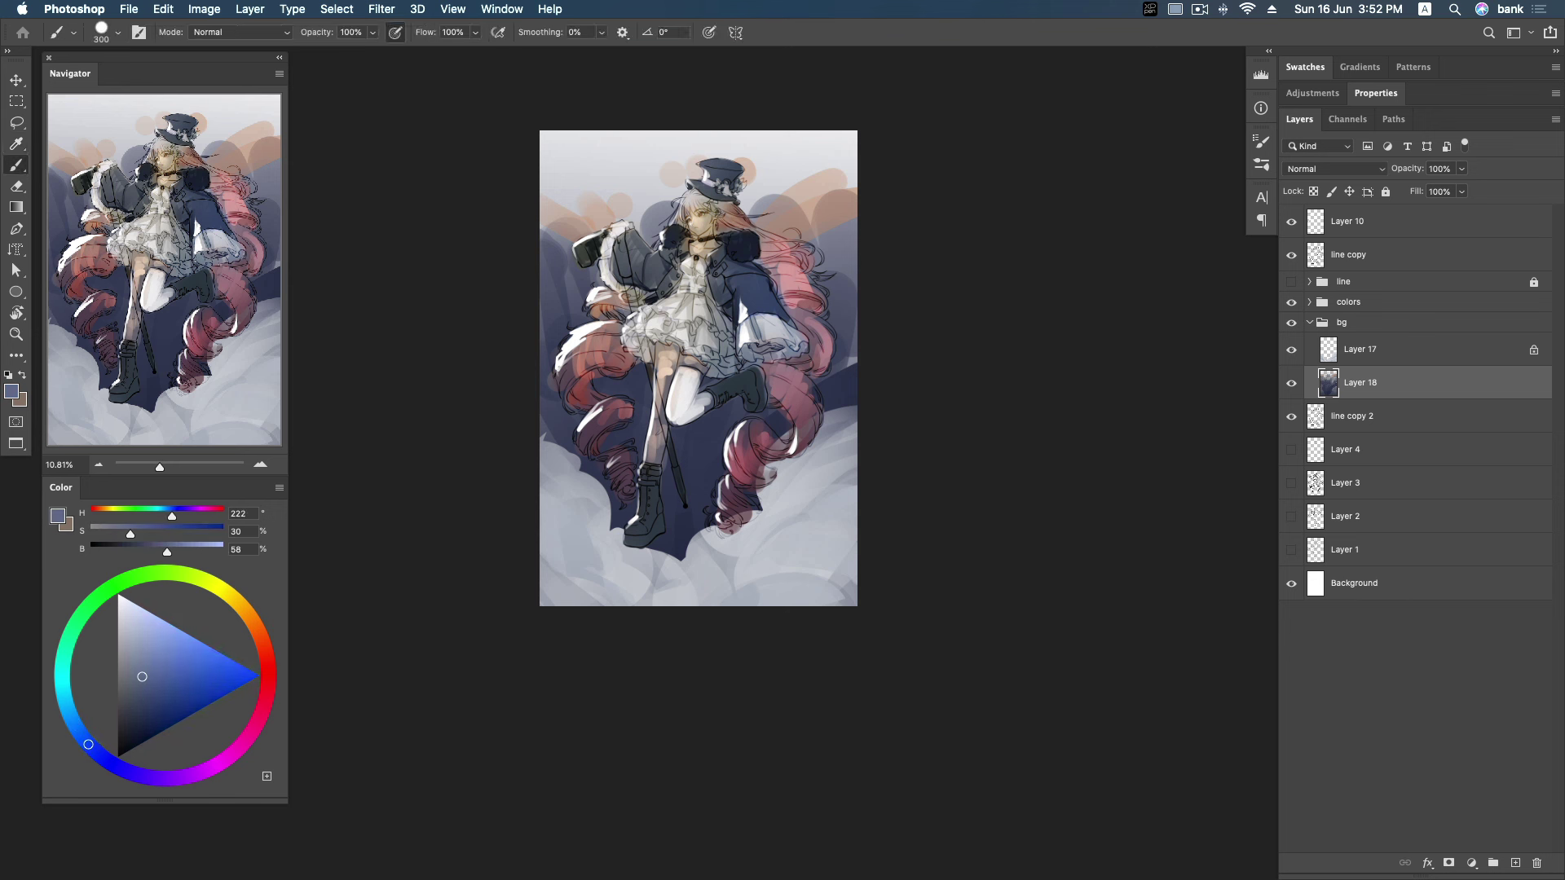
key("g")
left_click_drag(710, 83, 706, 236)
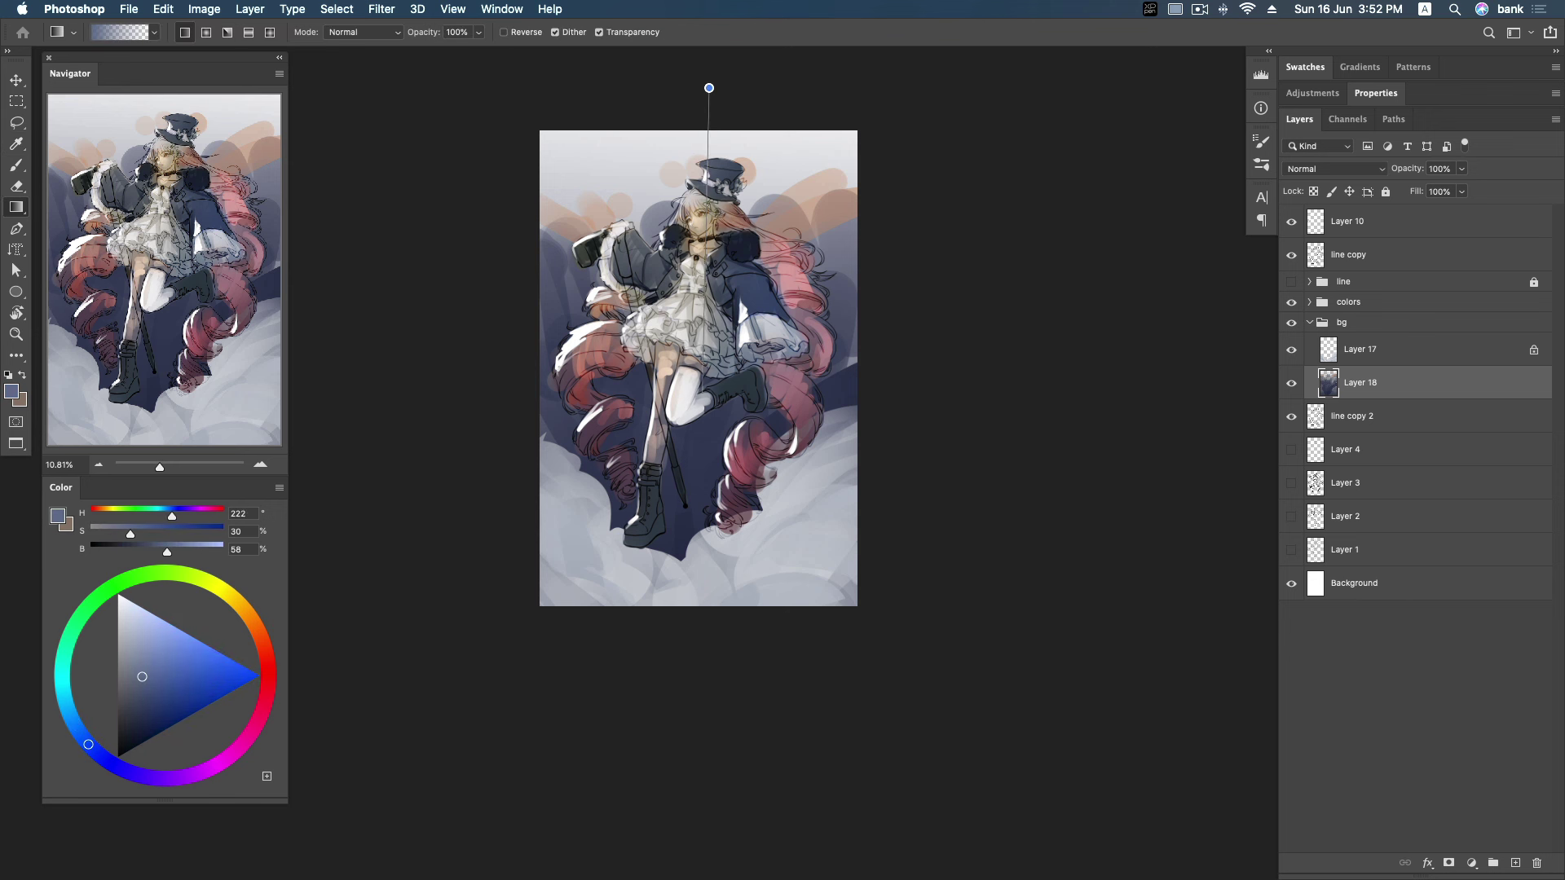
key("ctrl+z")
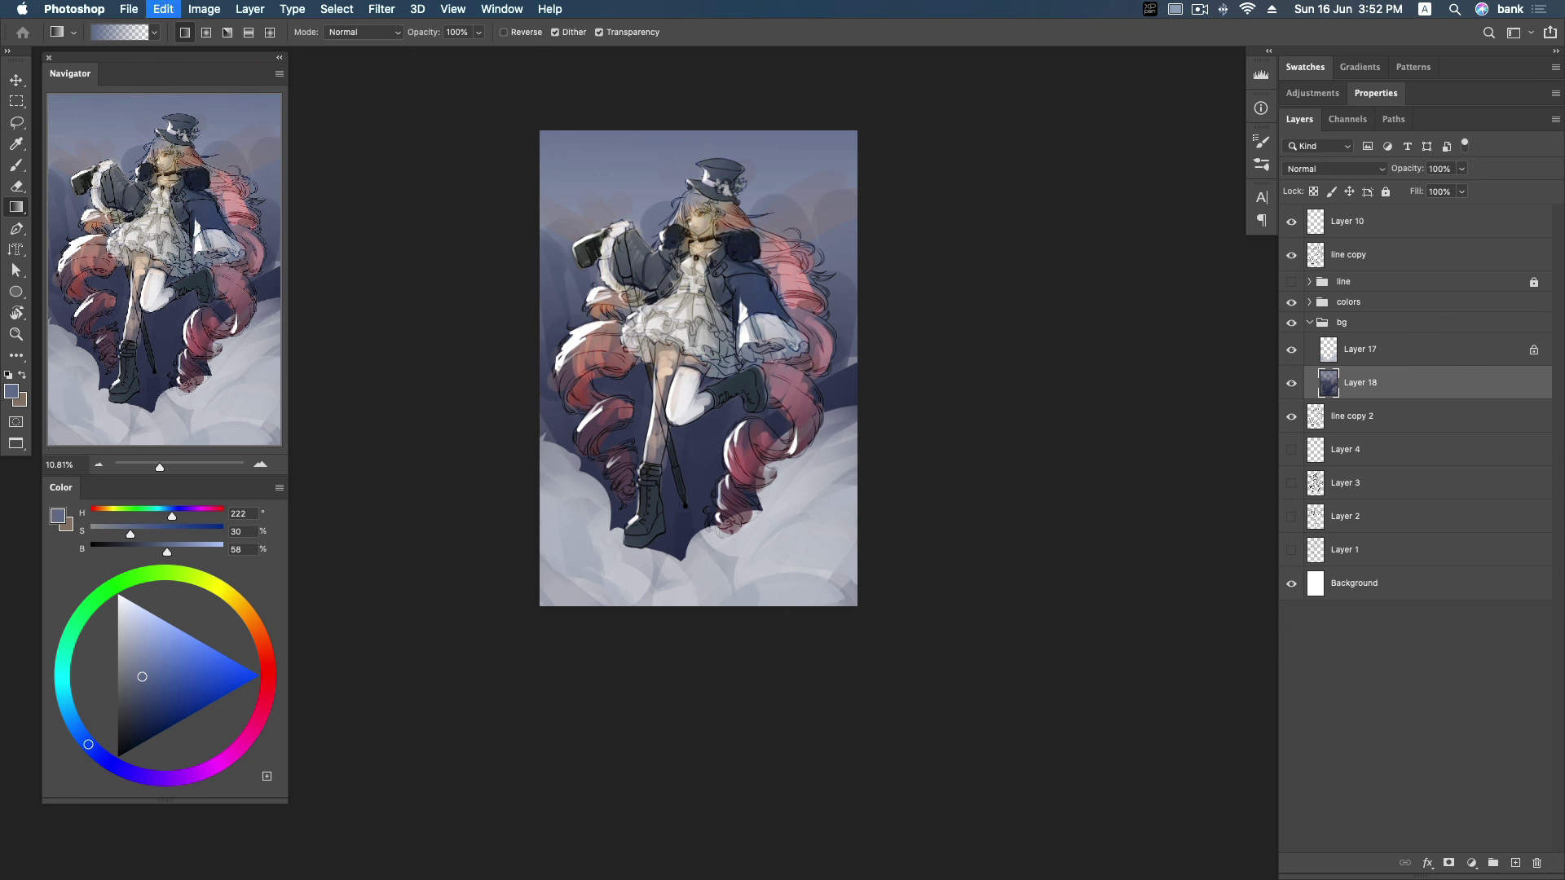
Add Layer 19 beneath Layer 18 and lay a cyan-blue gradient down from its top.
left_click(1516, 862)
left_click_drag(1328, 383, 1329, 430)
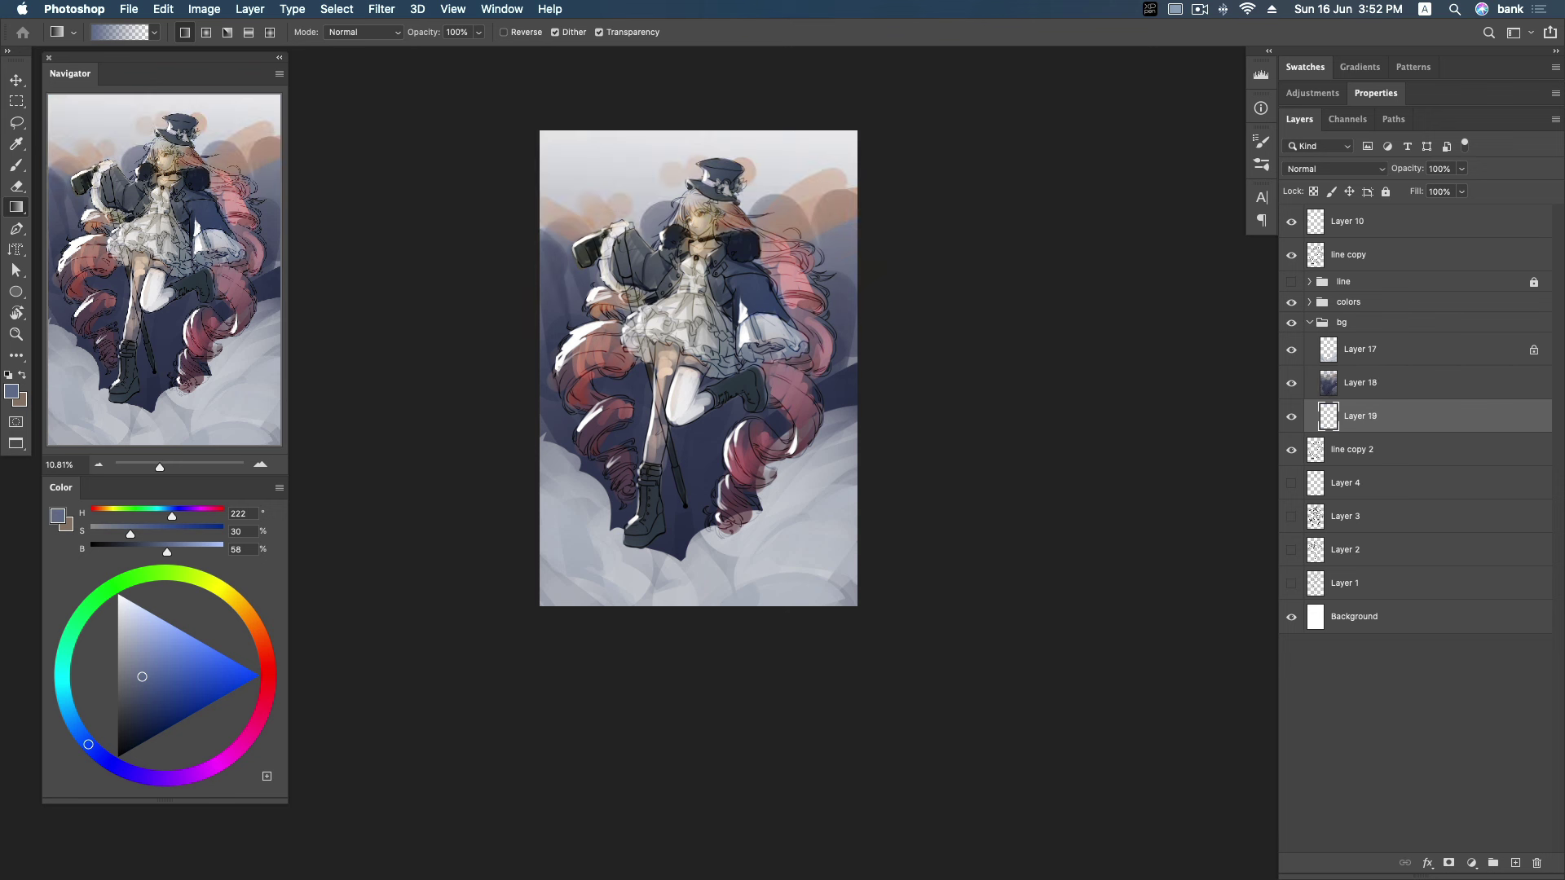
left_click_drag(88, 745, 73, 723)
left_click(153, 673)
left_click_drag(682, 94, 681, 352)
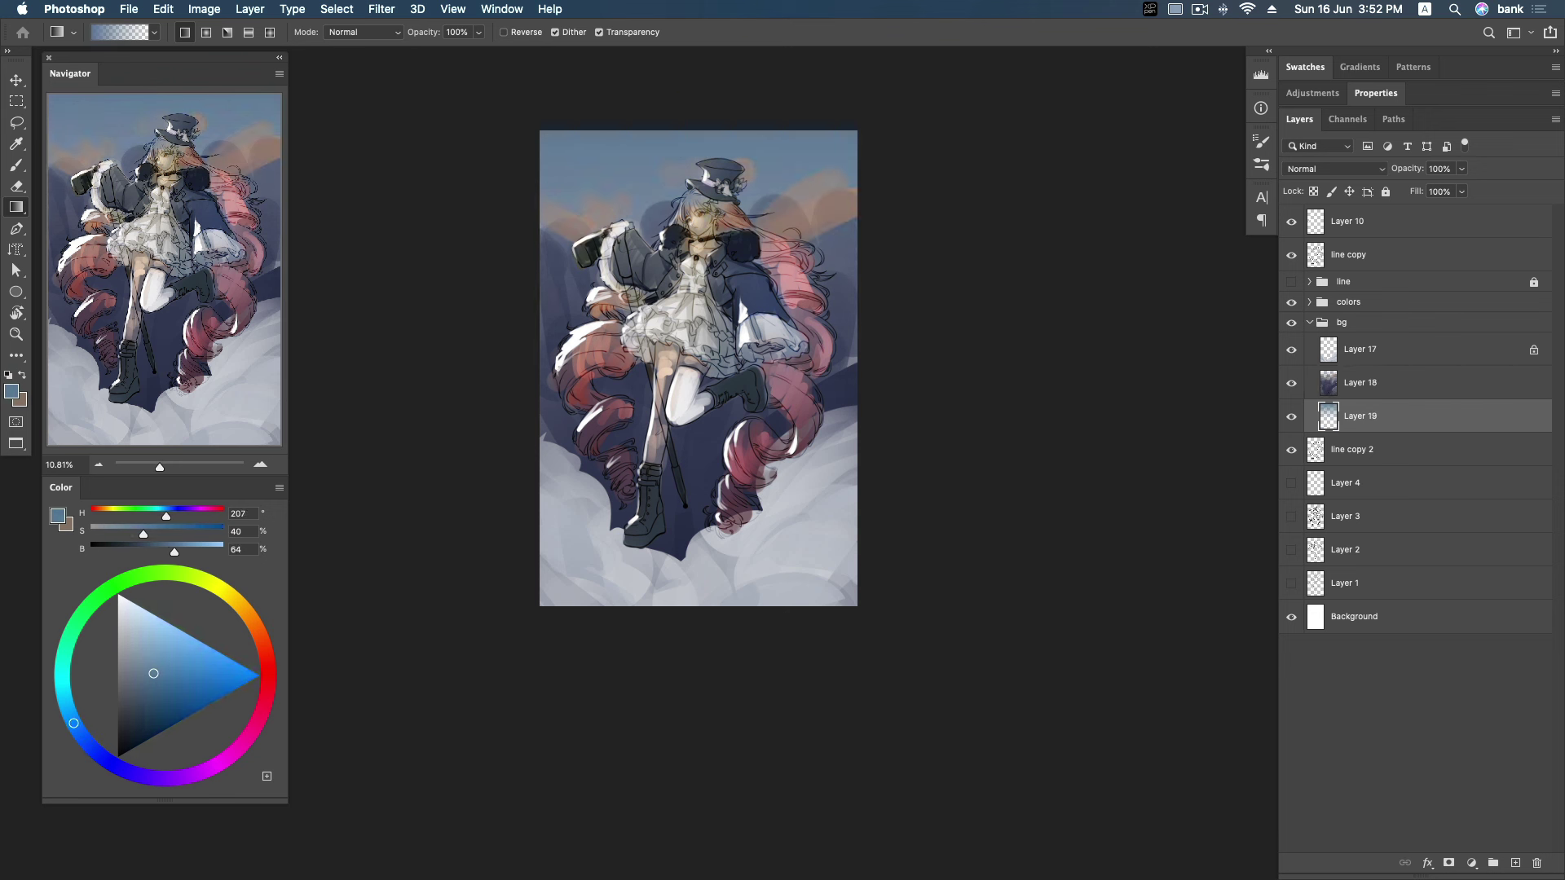
Redraw Layer 19's top gradient in a more muted blue, then make Layer 18 active.
left_click(146, 668)
left_click_drag(716, 104, 714, 467)
key("alt+bracketright")
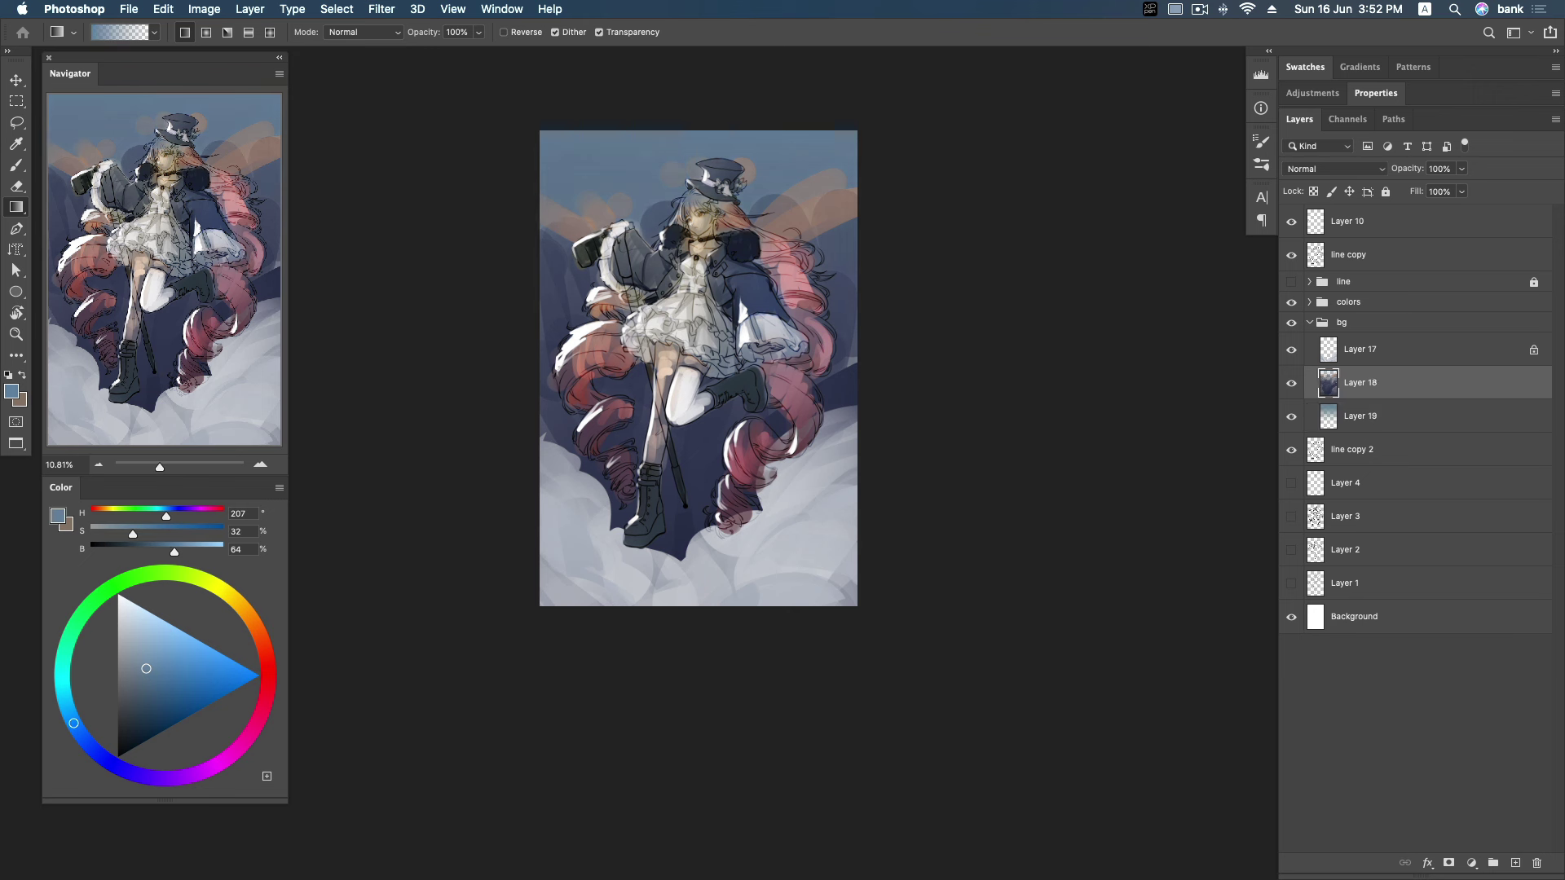
key("b")
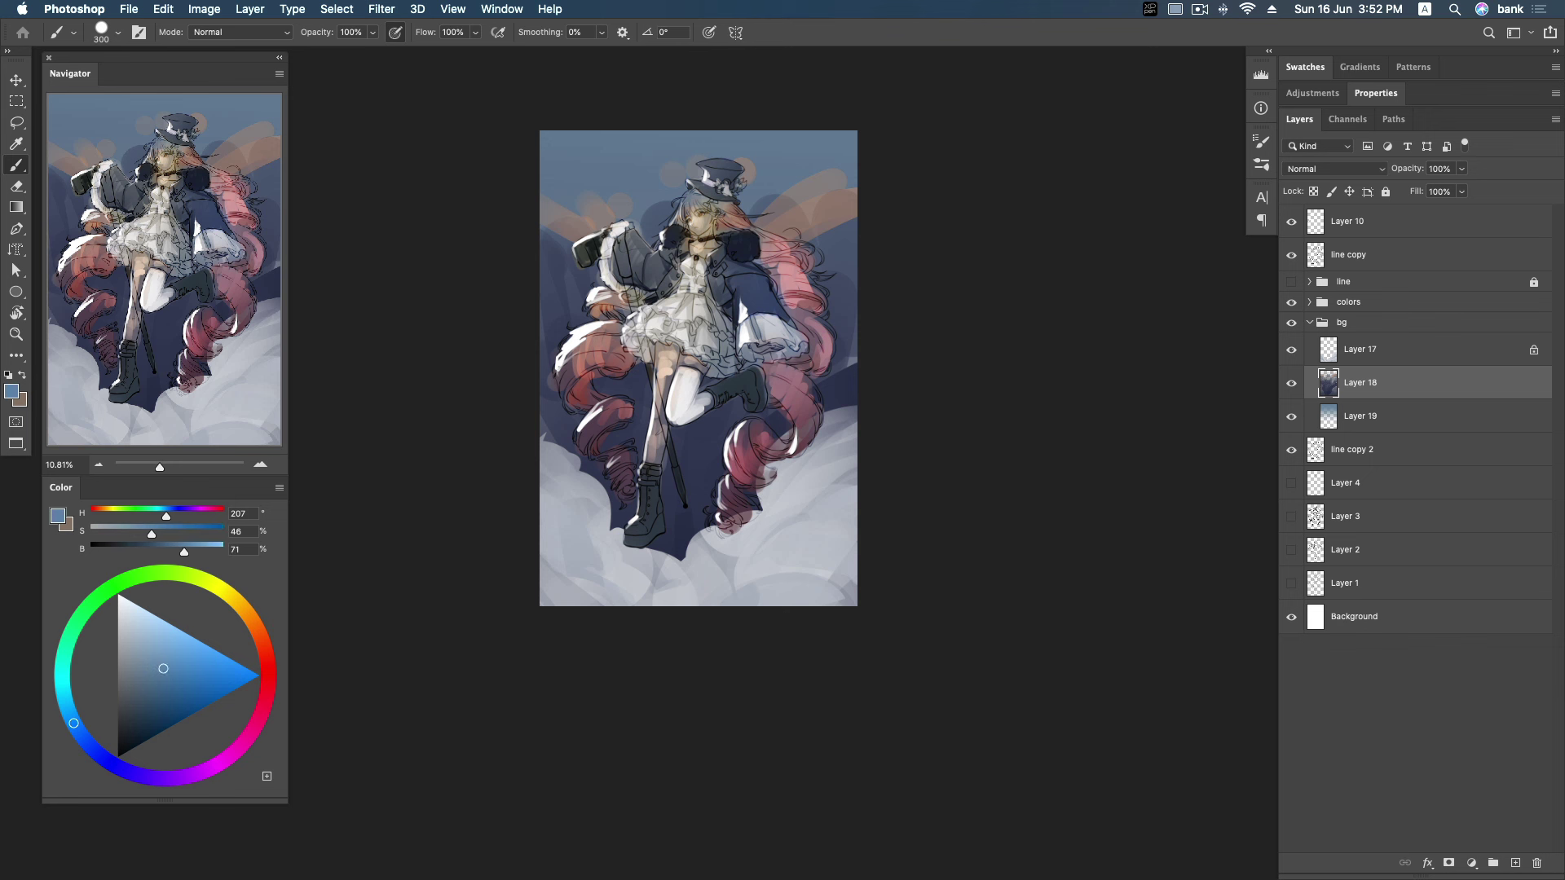
Paint soft teal strokes in the upper sky and along the left edge.
left_click(619, 187, "alt")
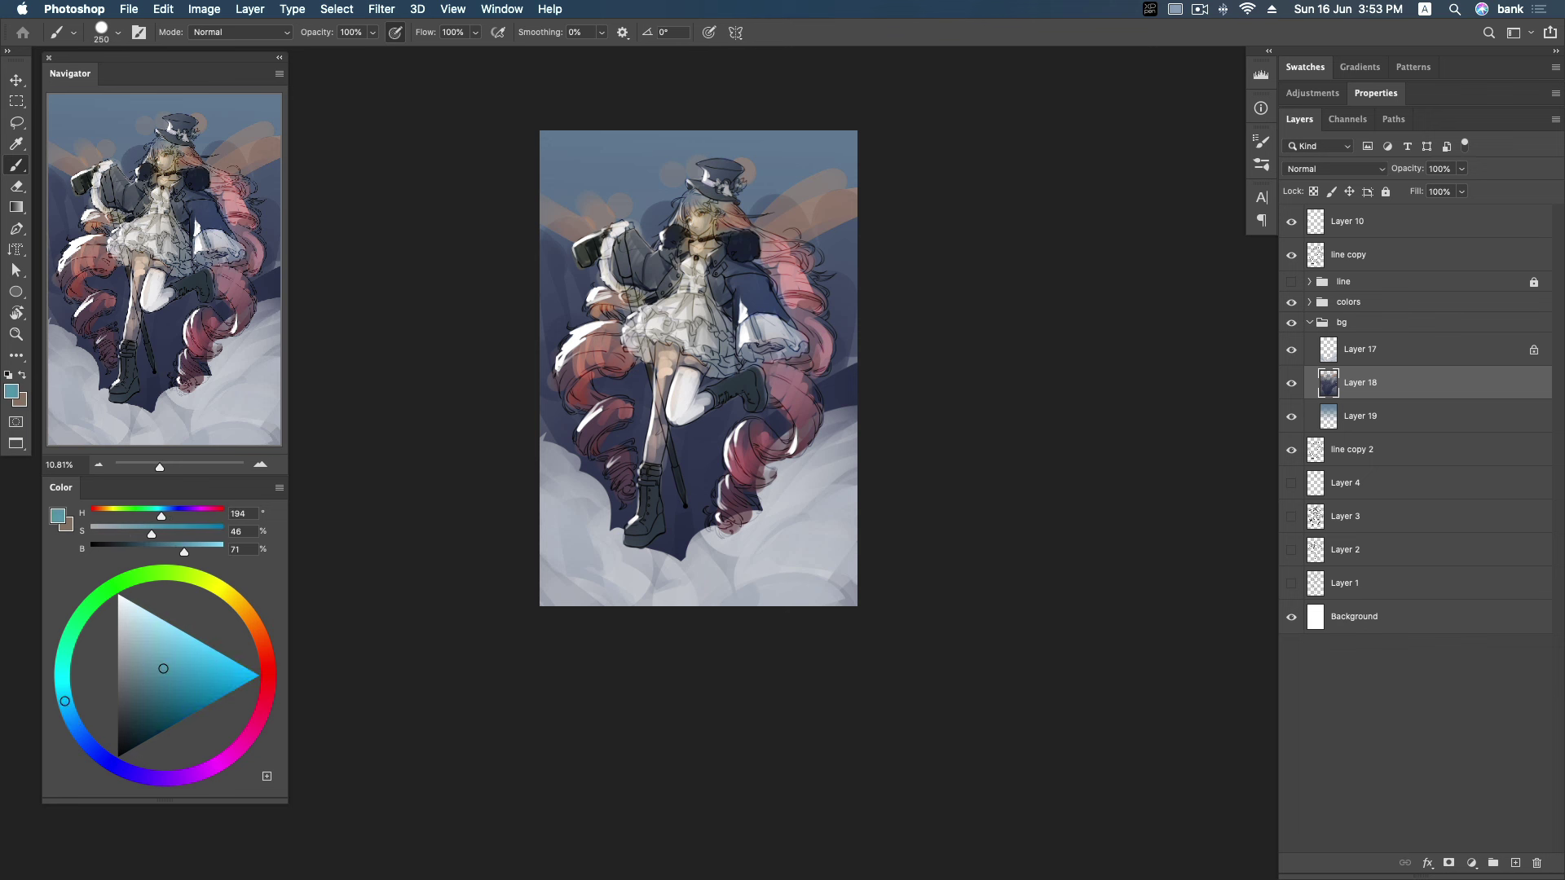
left_click_drag(791, 178, 816, 159)
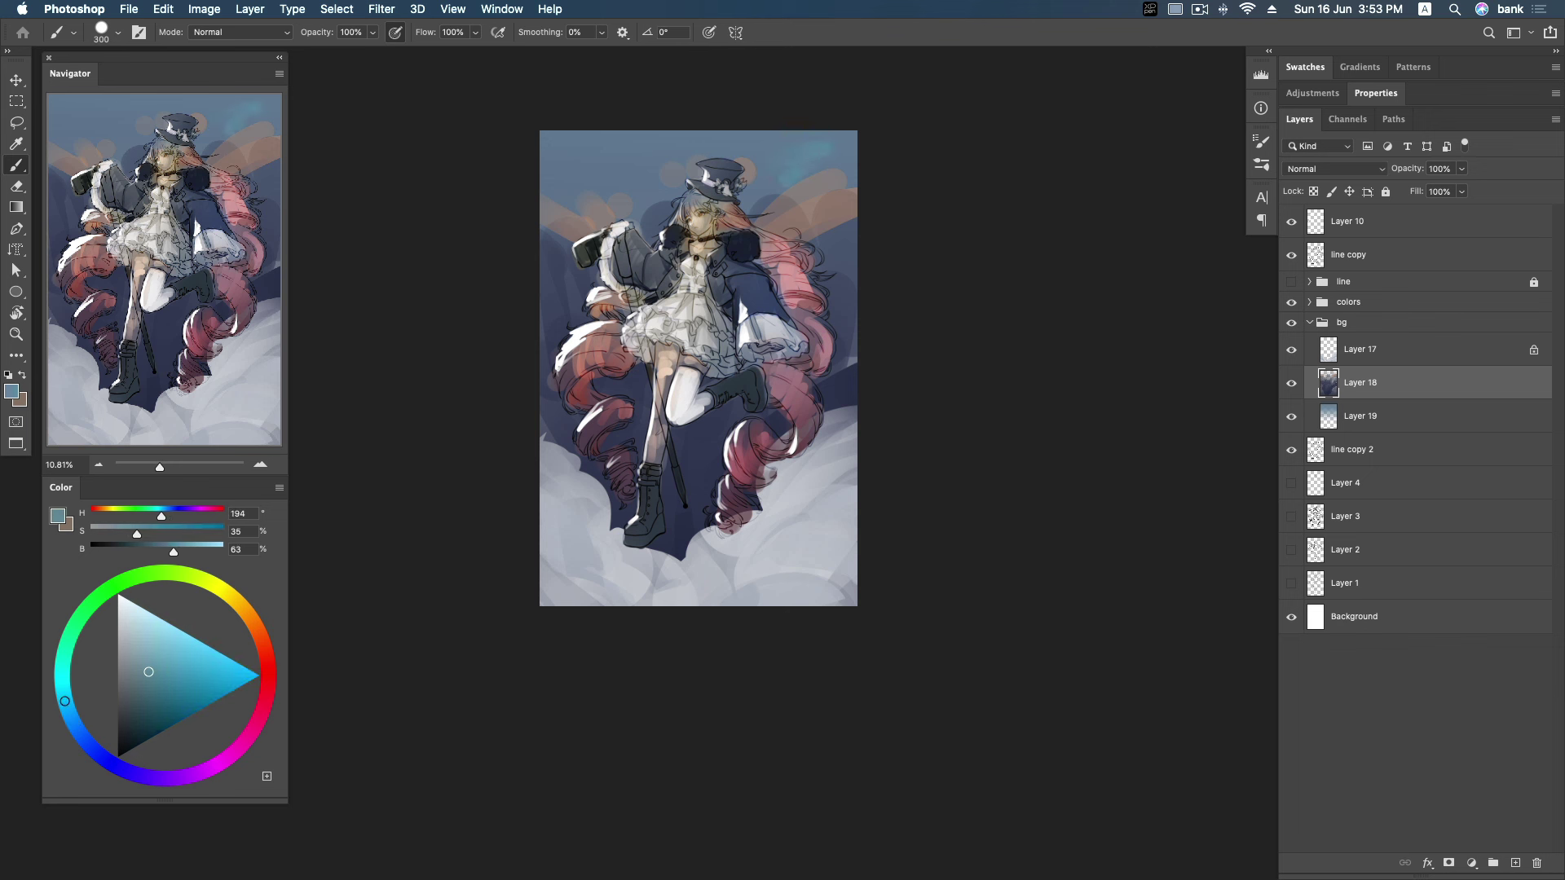
left_click_drag(794, 249, 856, 222)
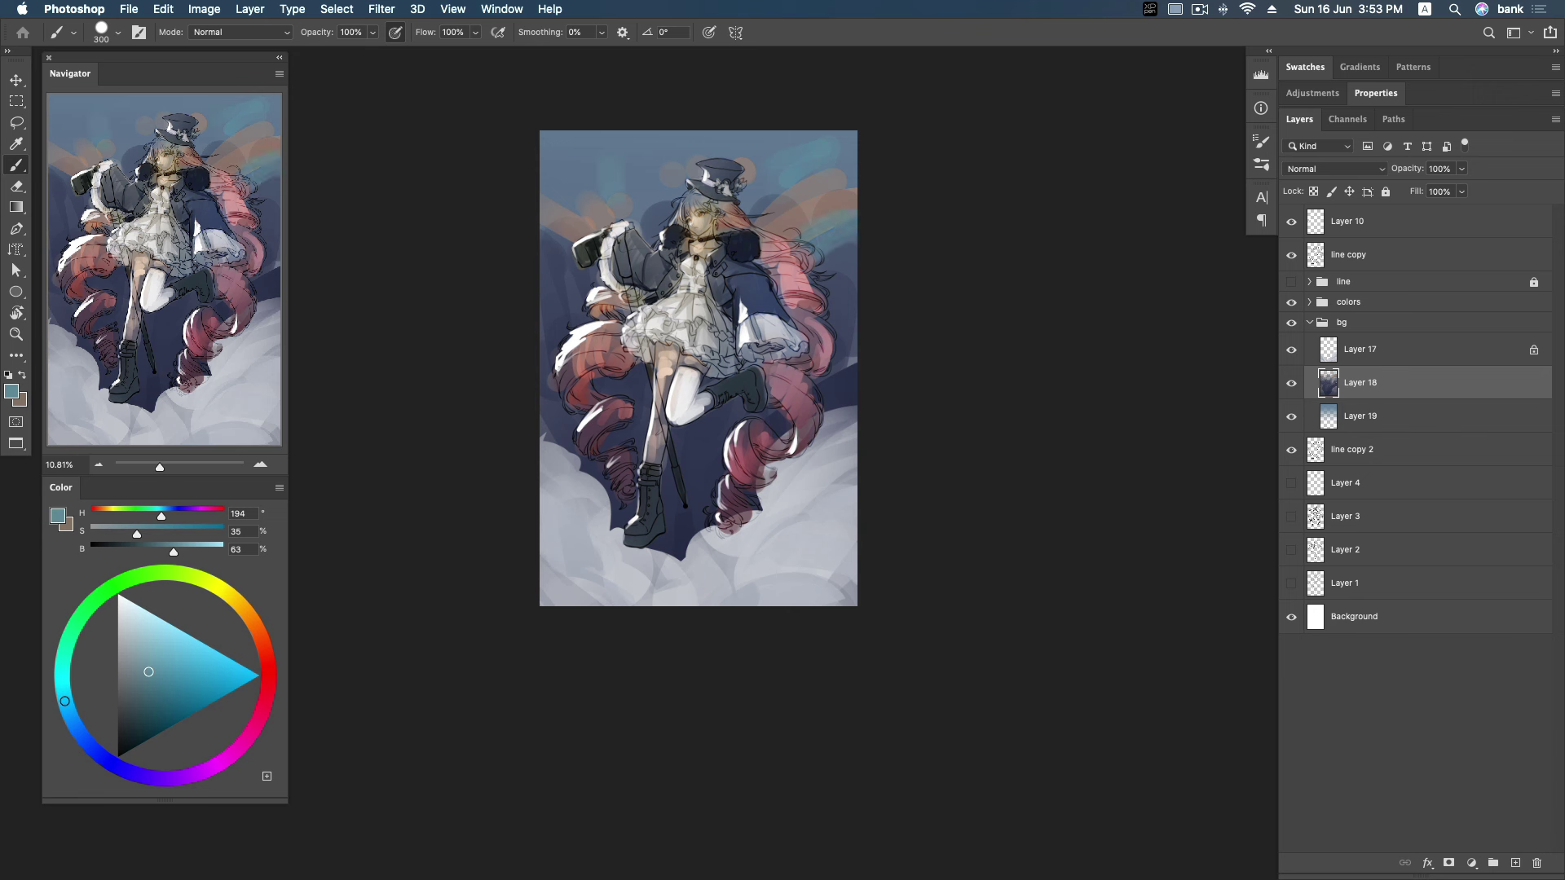
left_click_drag(555, 253, 577, 319)
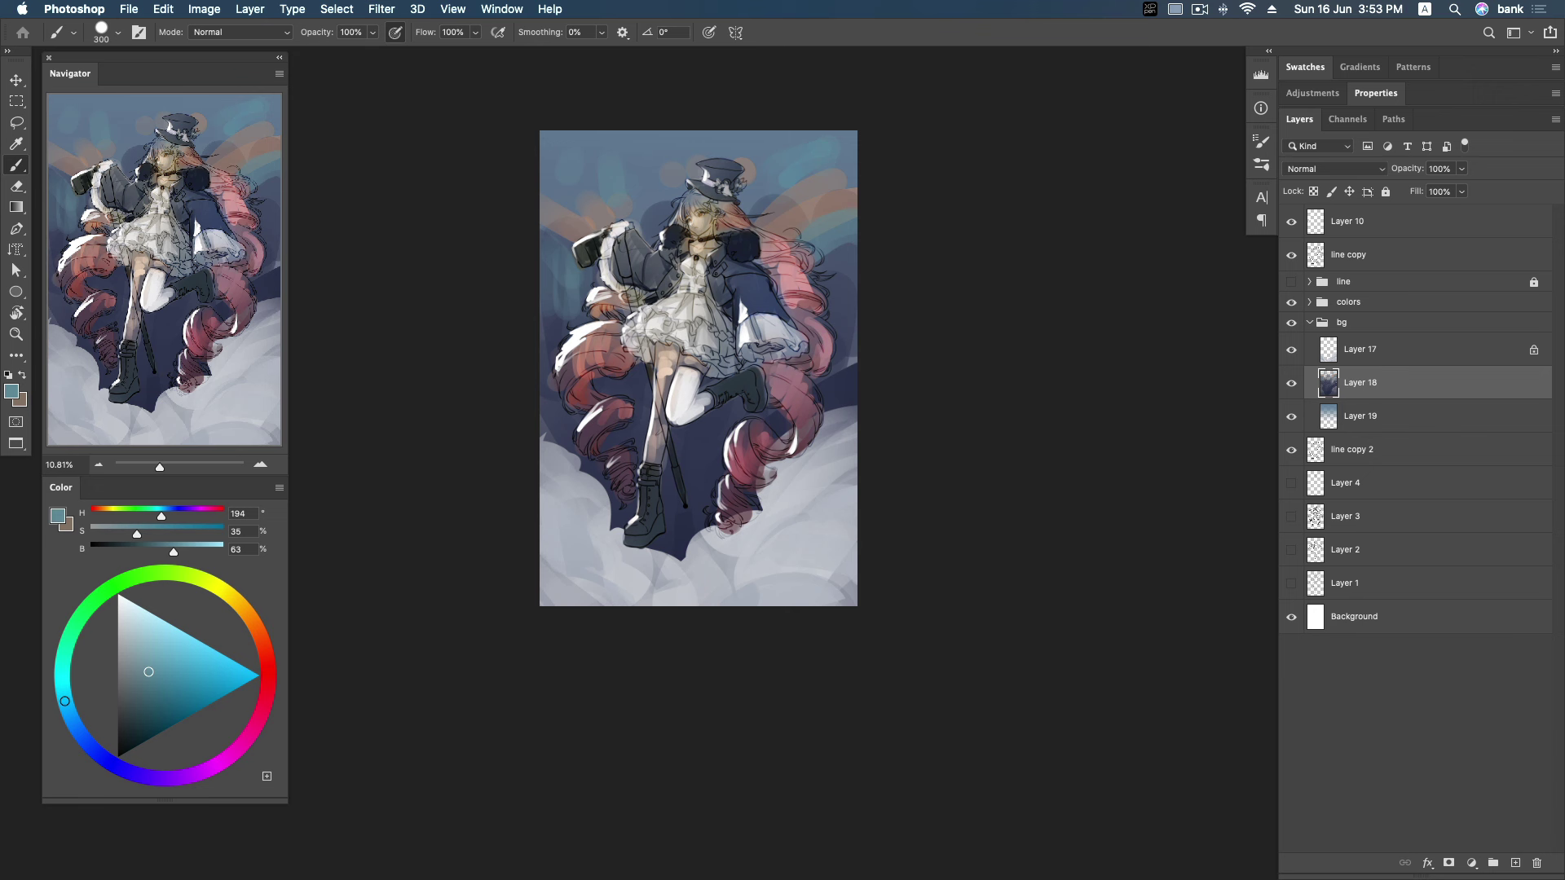
Pick a deep bluish navy and paint small dark strokes near the left edge.
left_click(816, 457, "alt")
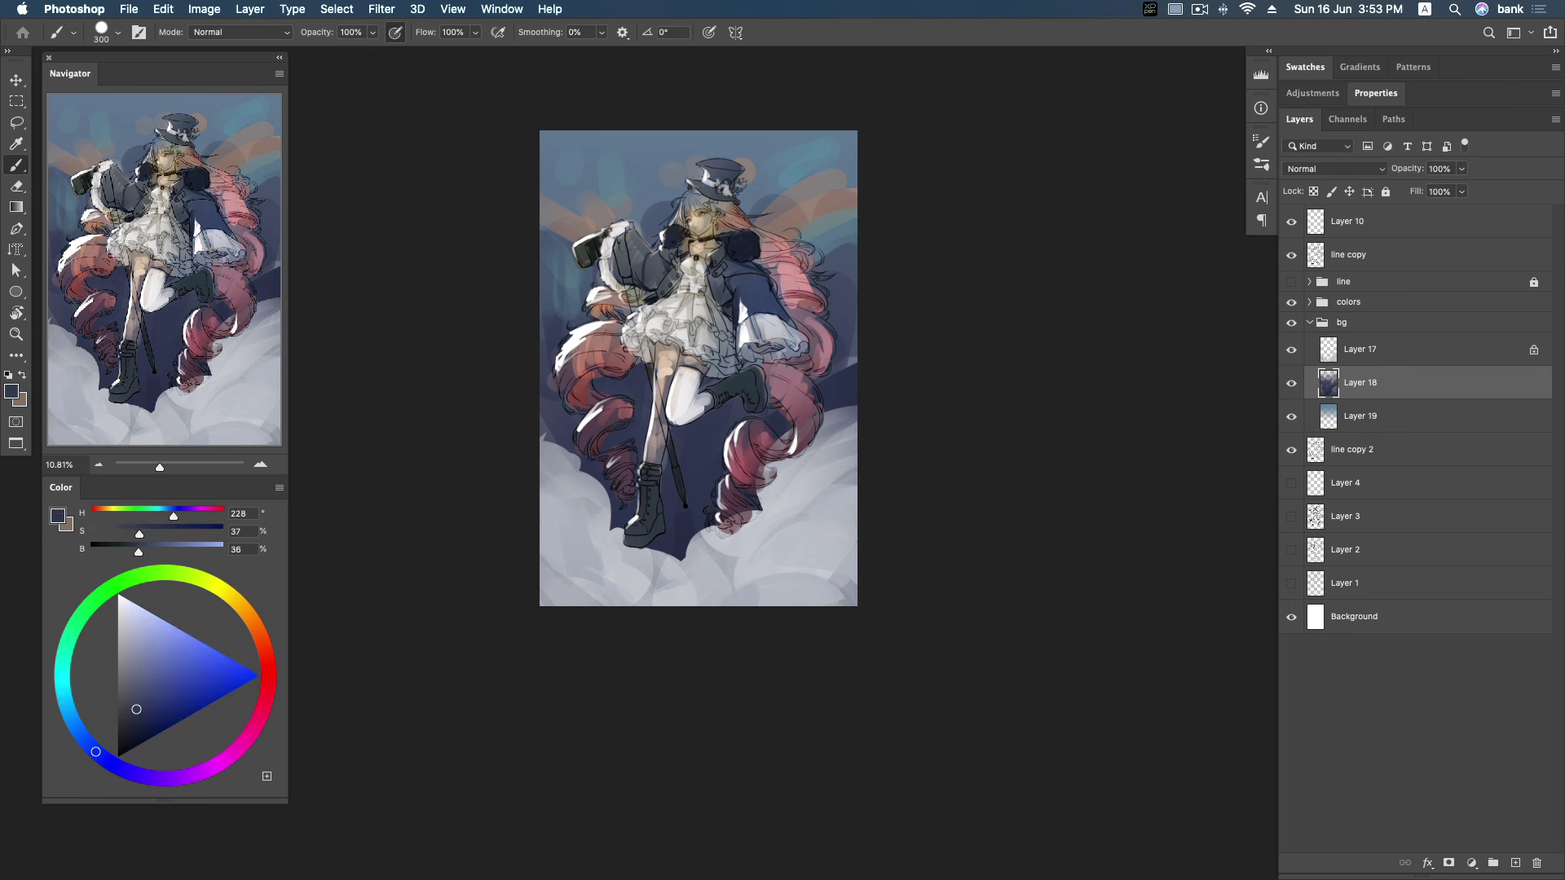
left_click(807, 440, "alt")
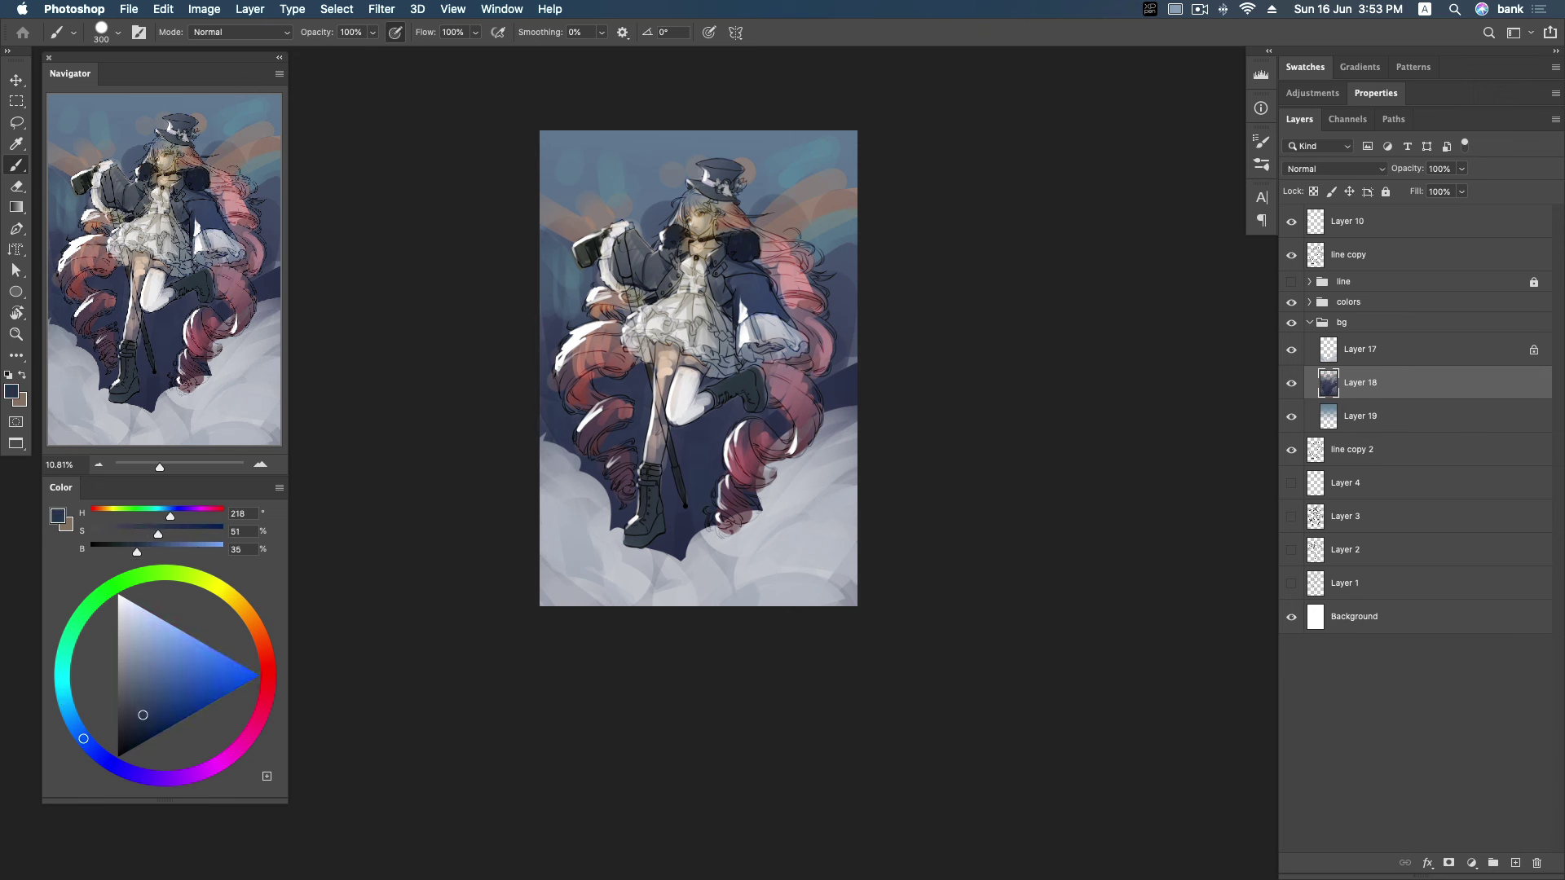
left_click_drag(143, 715, 143, 727)
left_click_drag(543, 420, 568, 475)
left_click_drag(613, 517, 627, 525)
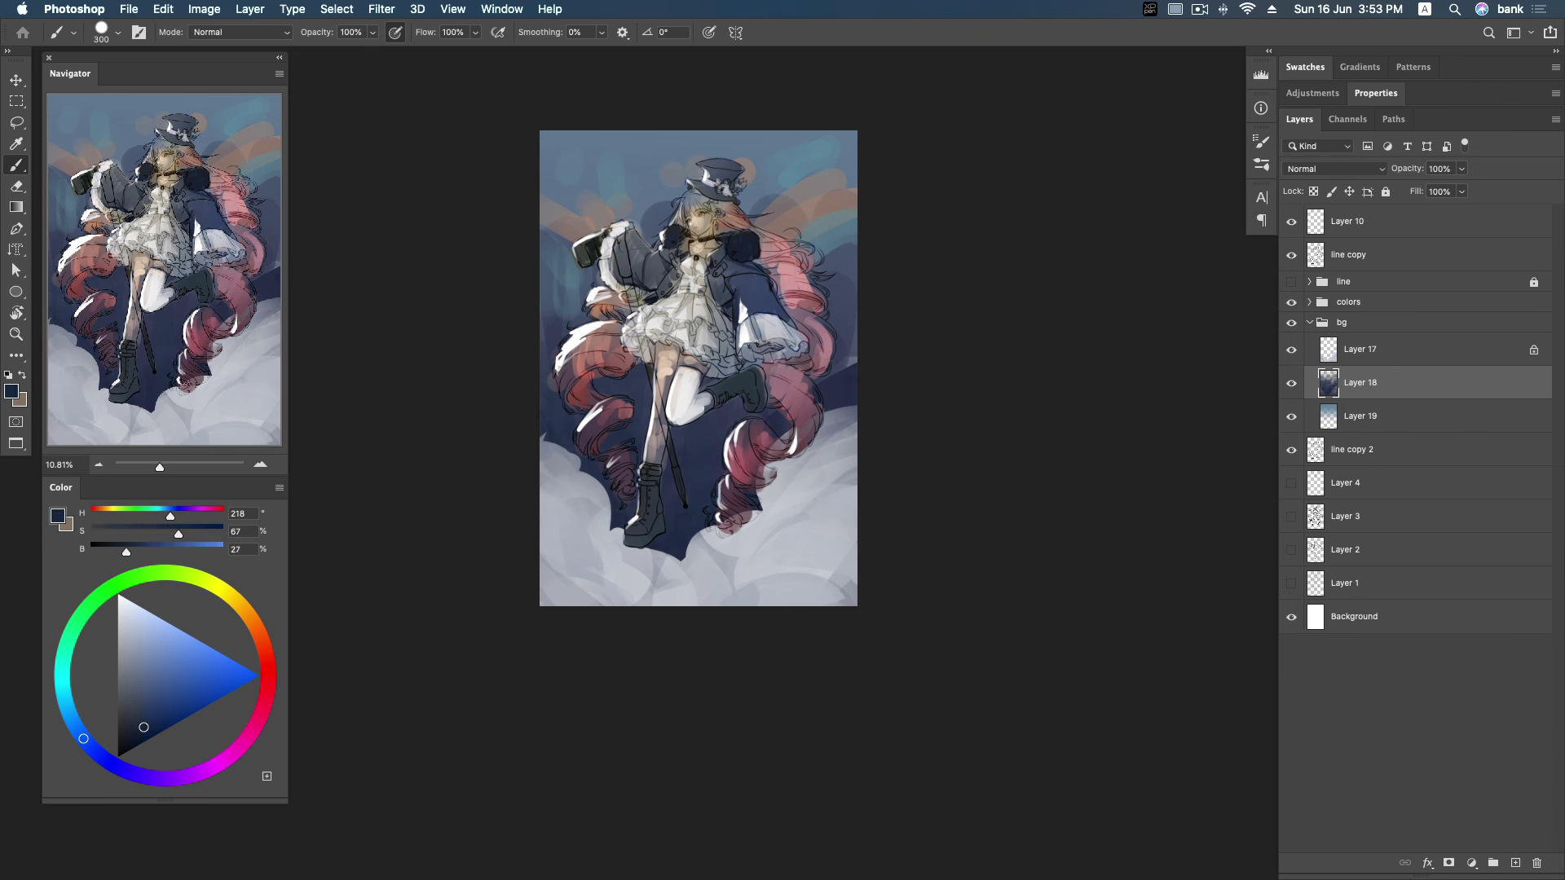
Sample a mid blue, paint a lighter stroke below the boots, and darken the blue slightly.
left_click(849, 331, "alt")
left_click_drag(680, 536, 679, 558)
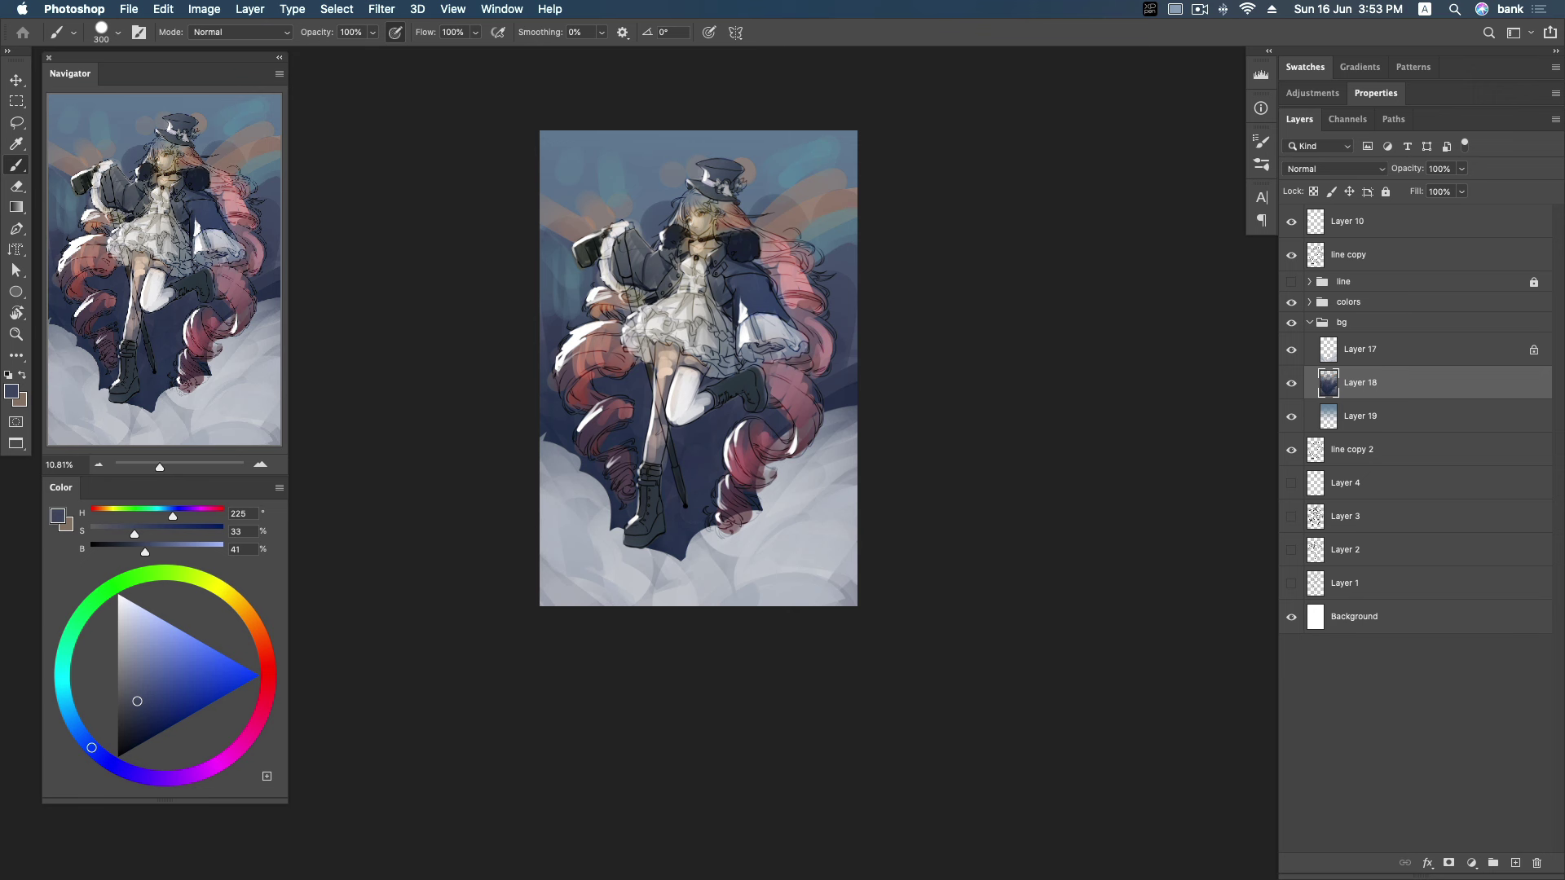
left_click(94, 750)
left_click(137, 712)
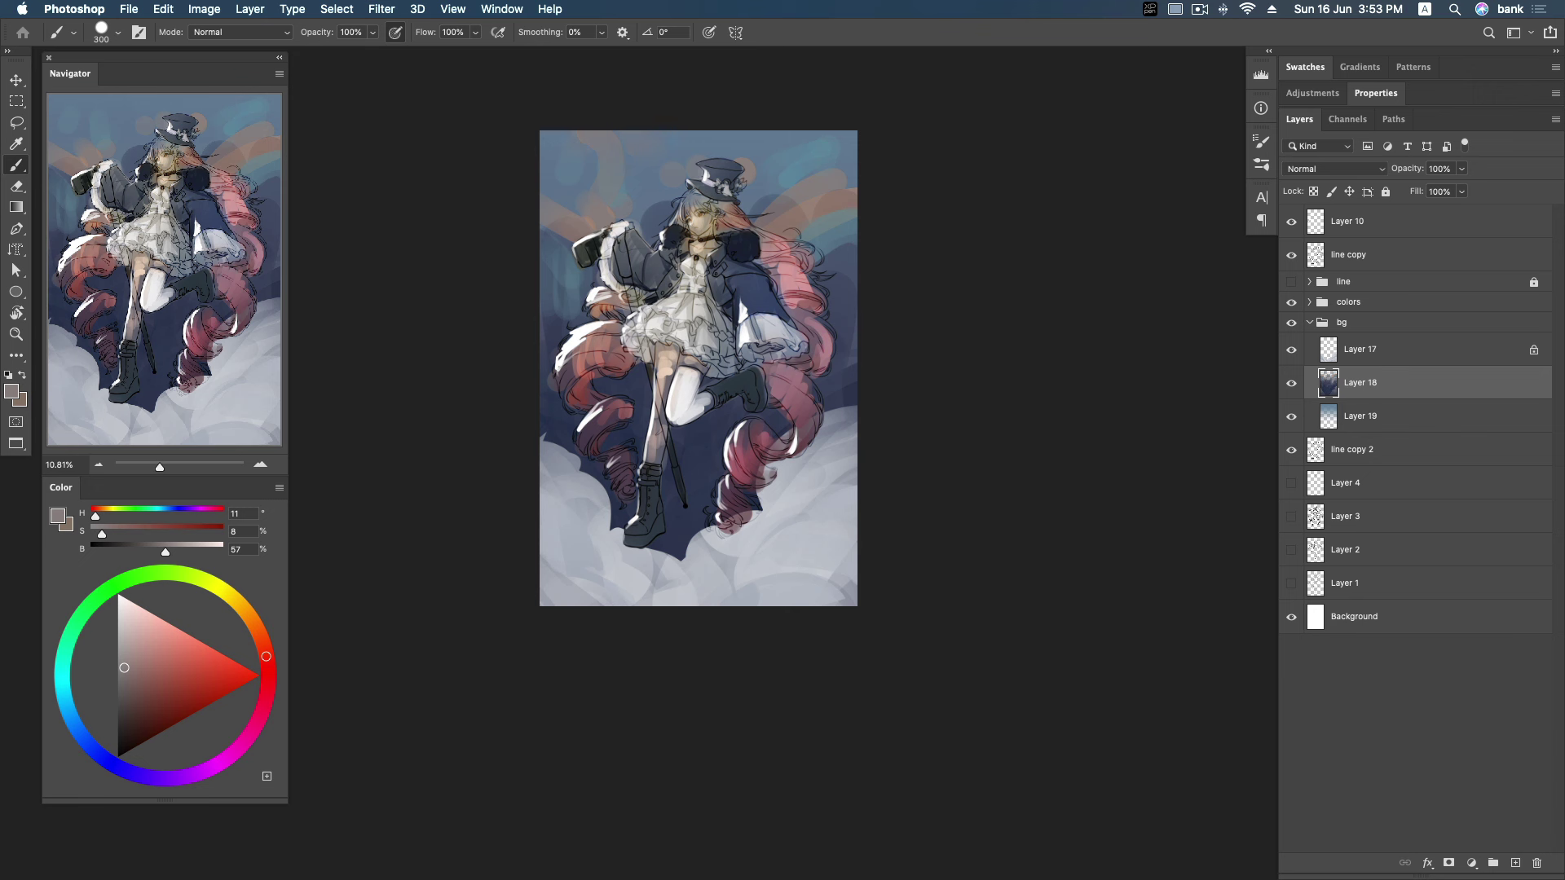
Dab a brighter spot in the upper sky and sample sky blues and greyish pinks.
left_click(768, 195)
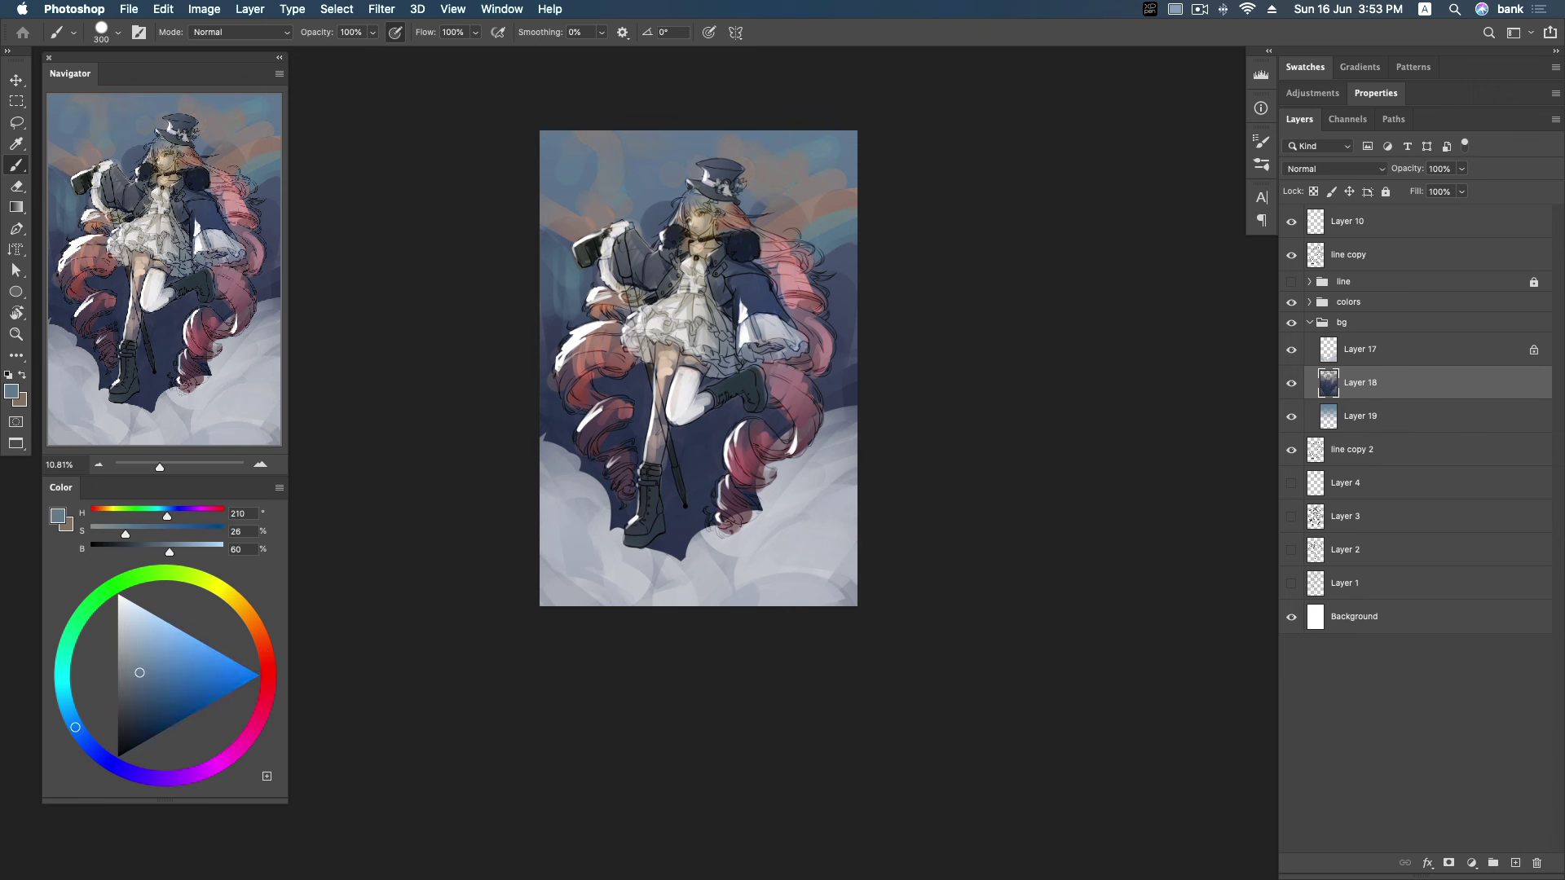
left_click(805, 196, "alt")
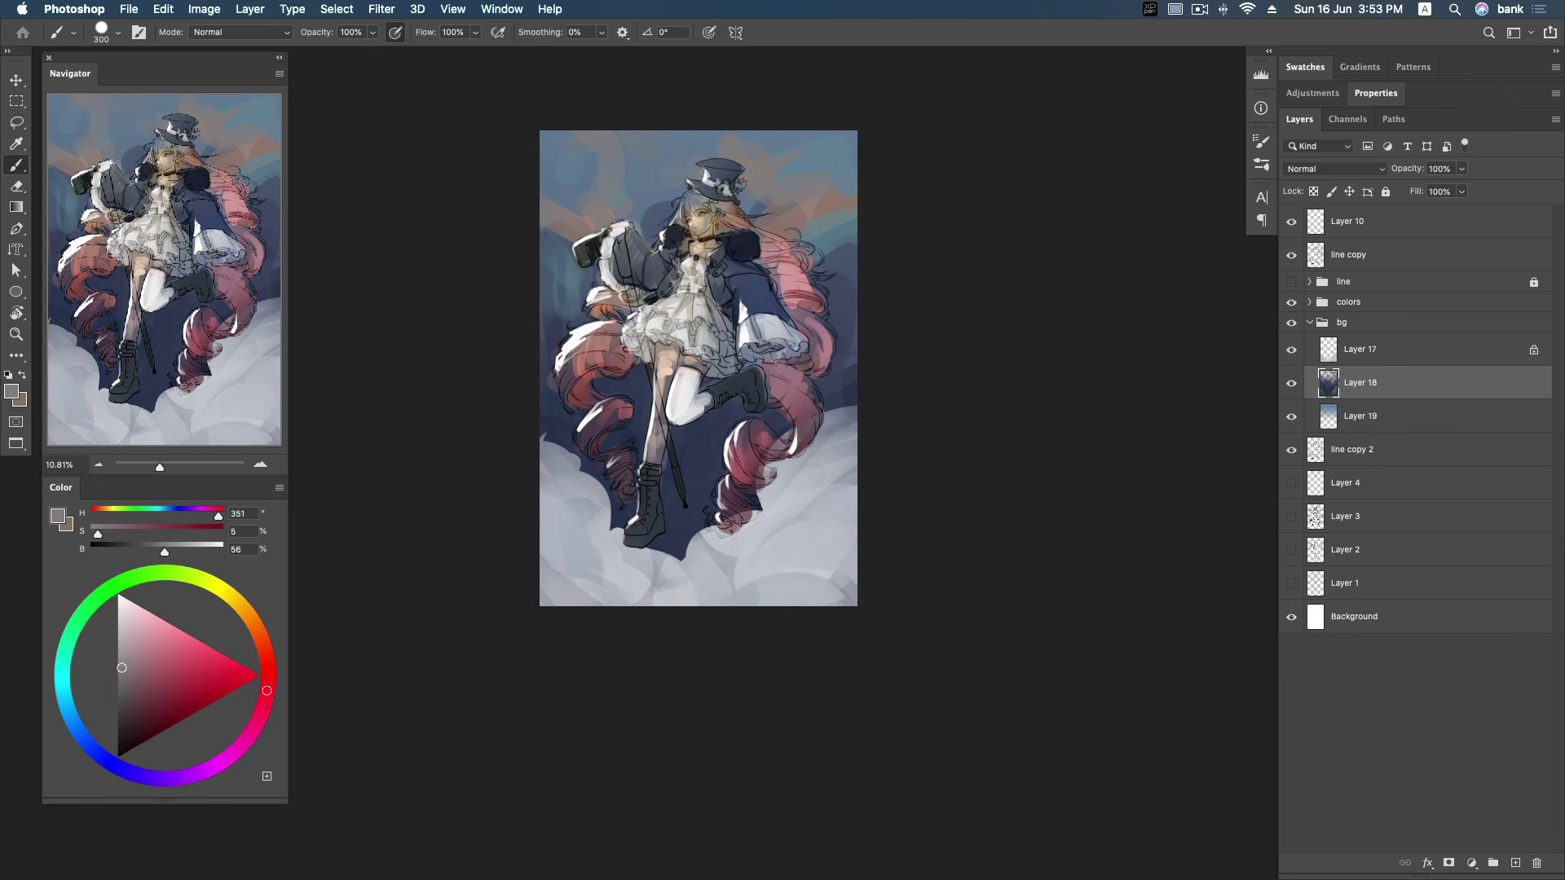
left_click(835, 237, "alt")
left_click(759, 208, "alt")
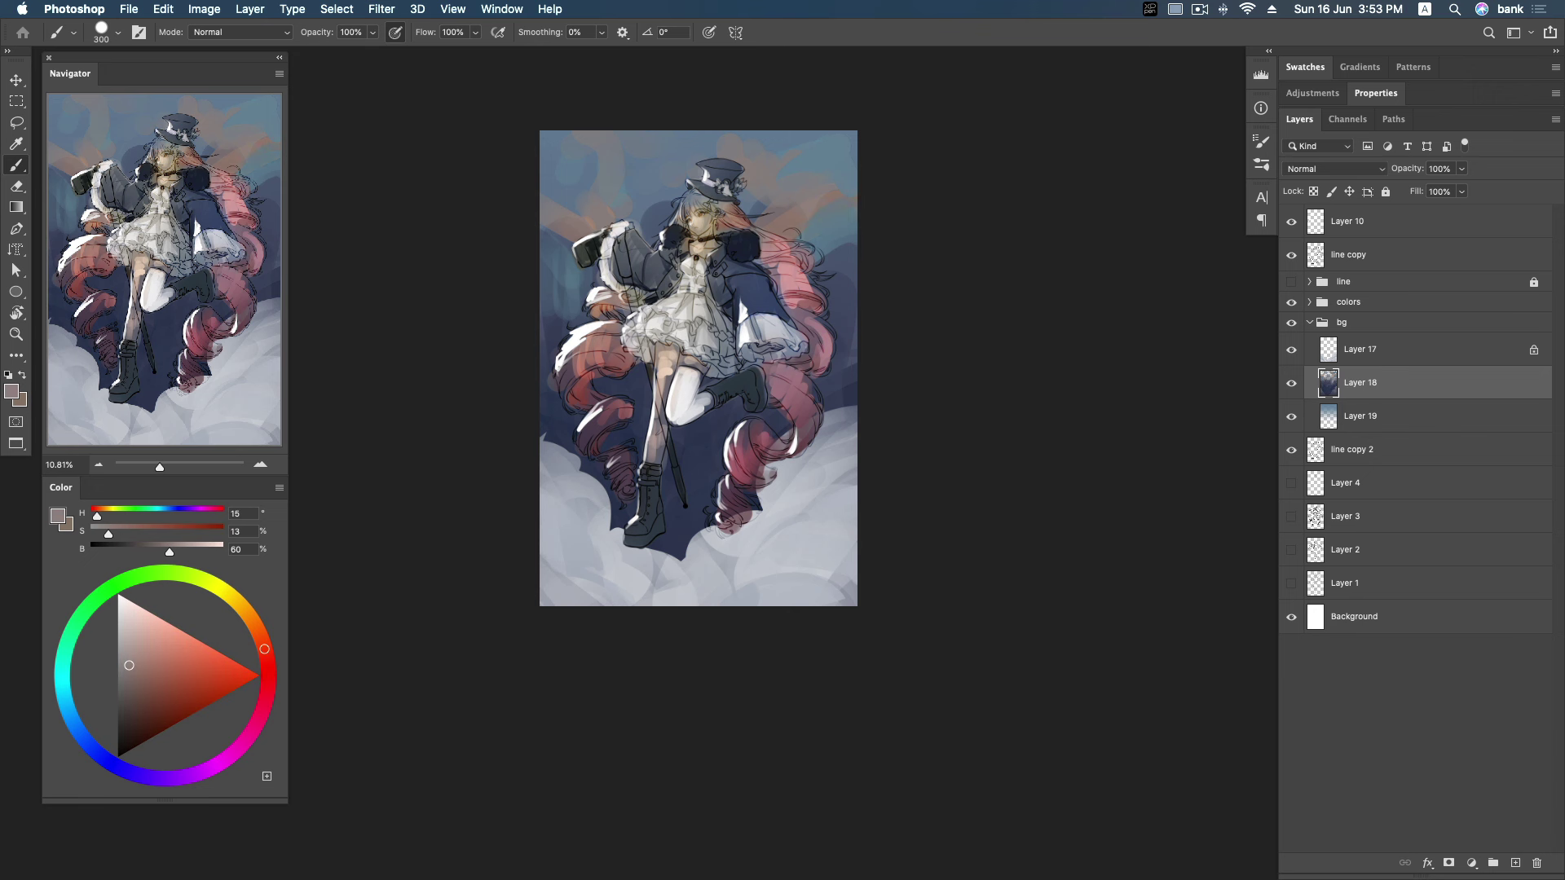
left_click(756, 188, "alt")
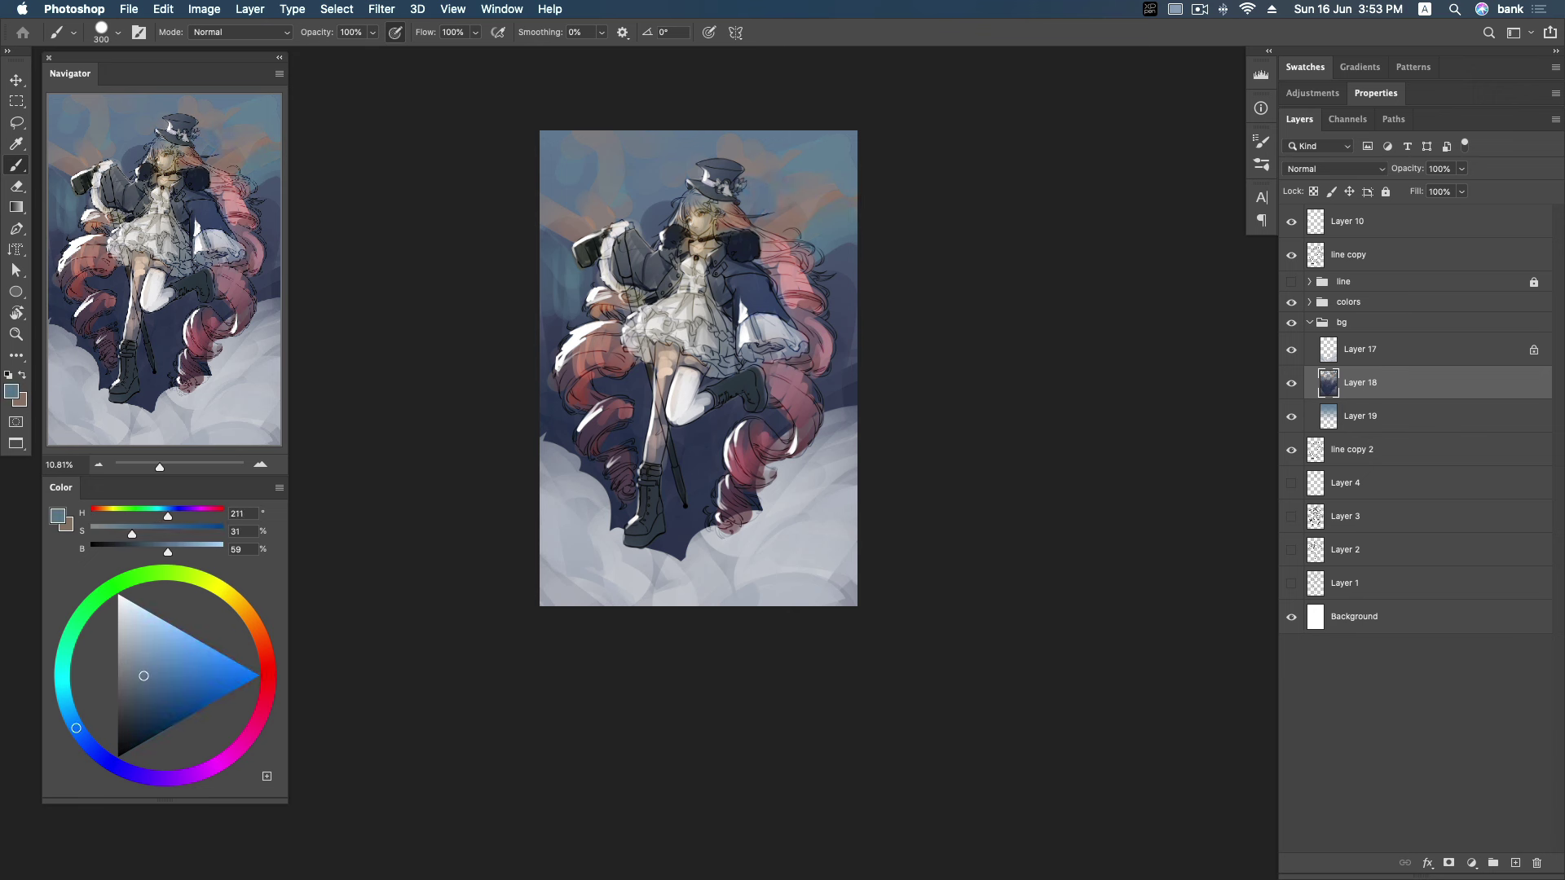
left_click(823, 151, "alt")
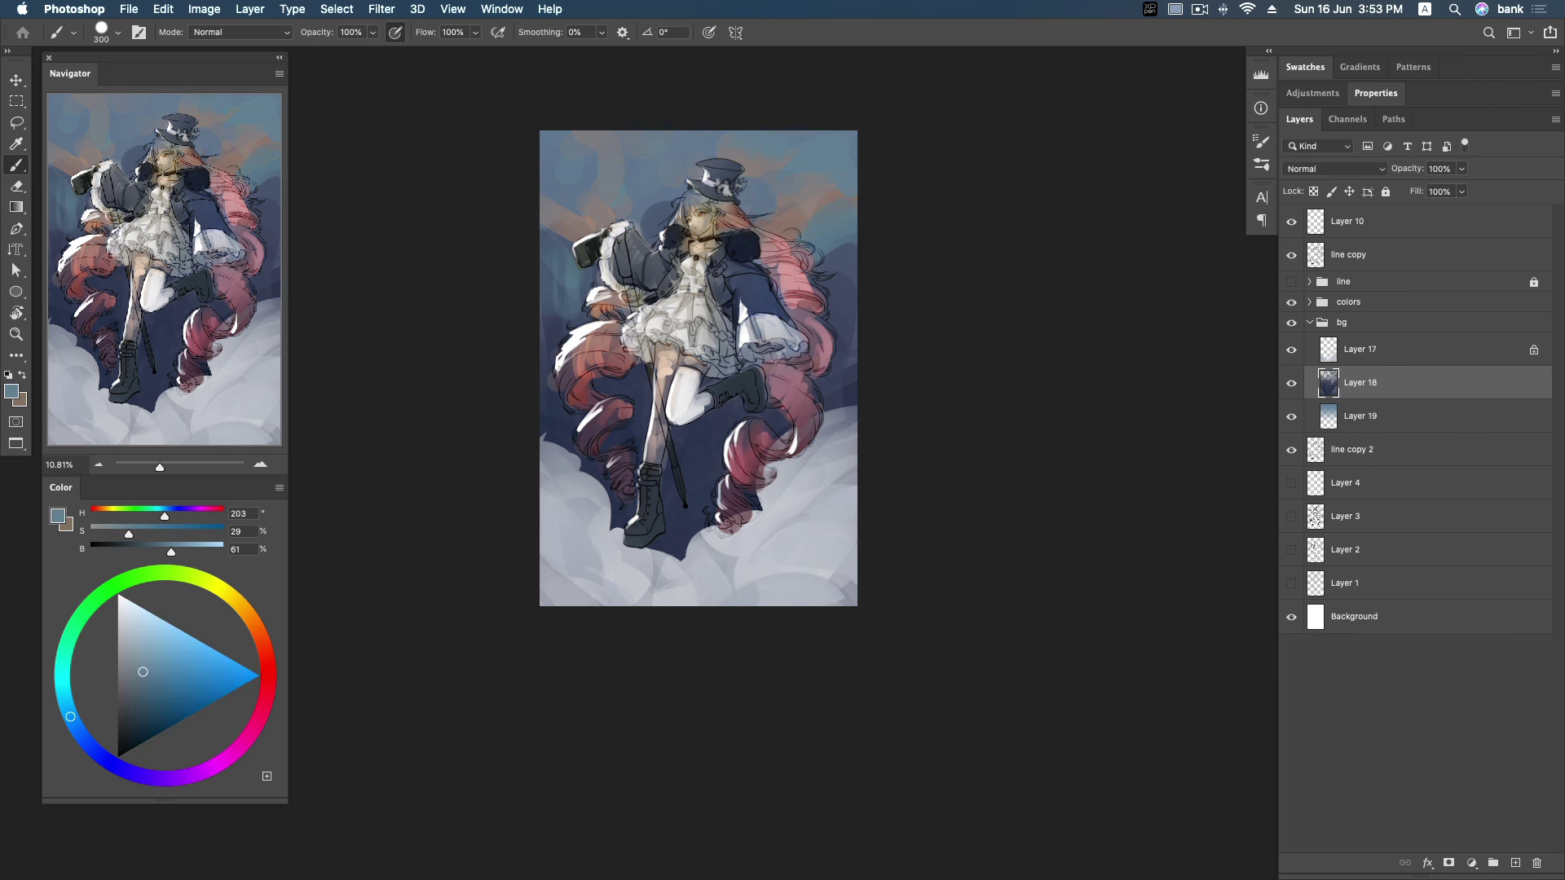
Sample a lighter blue from the left sky and brush it between the legs on Layer 18.
left_click(563, 172, "alt")
left_click(595, 226, "alt")
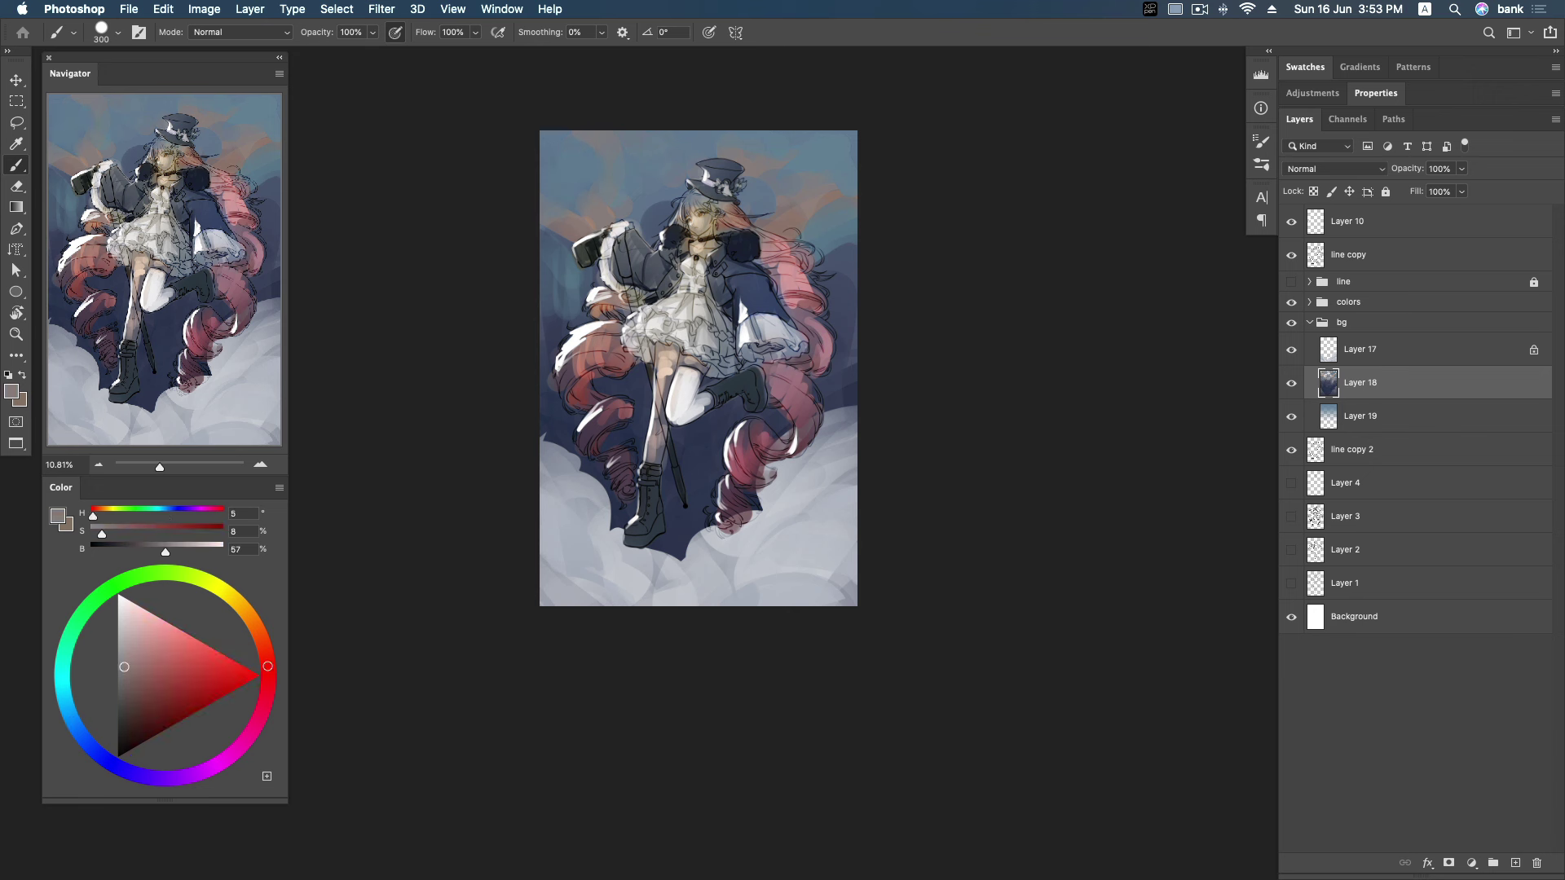
left_click(558, 254, "alt")
left_click(554, 328, "alt")
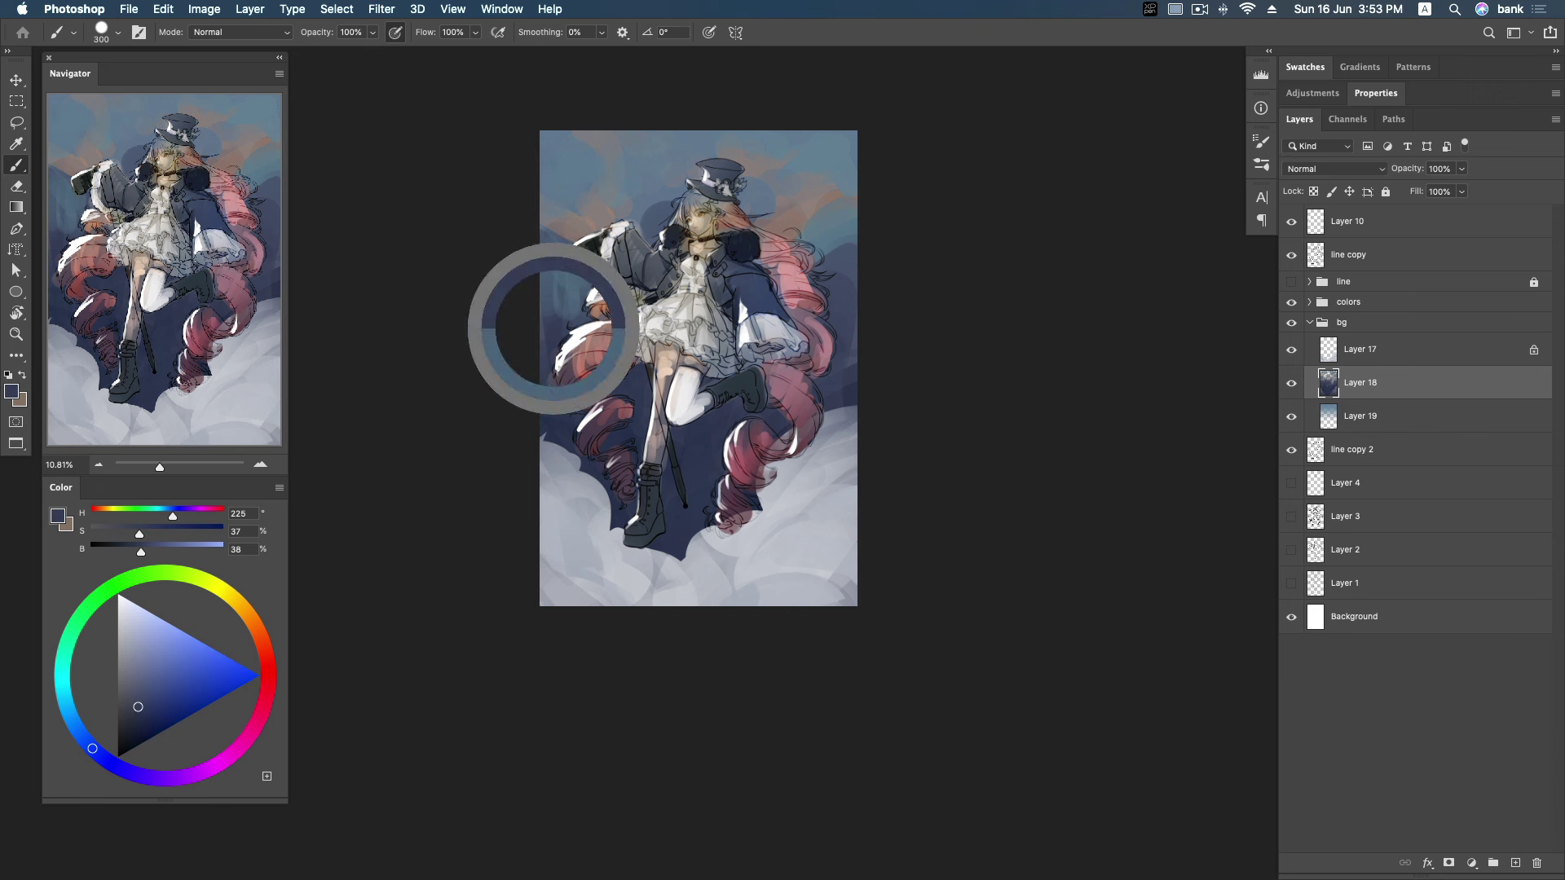
left_click(568, 279, "alt")
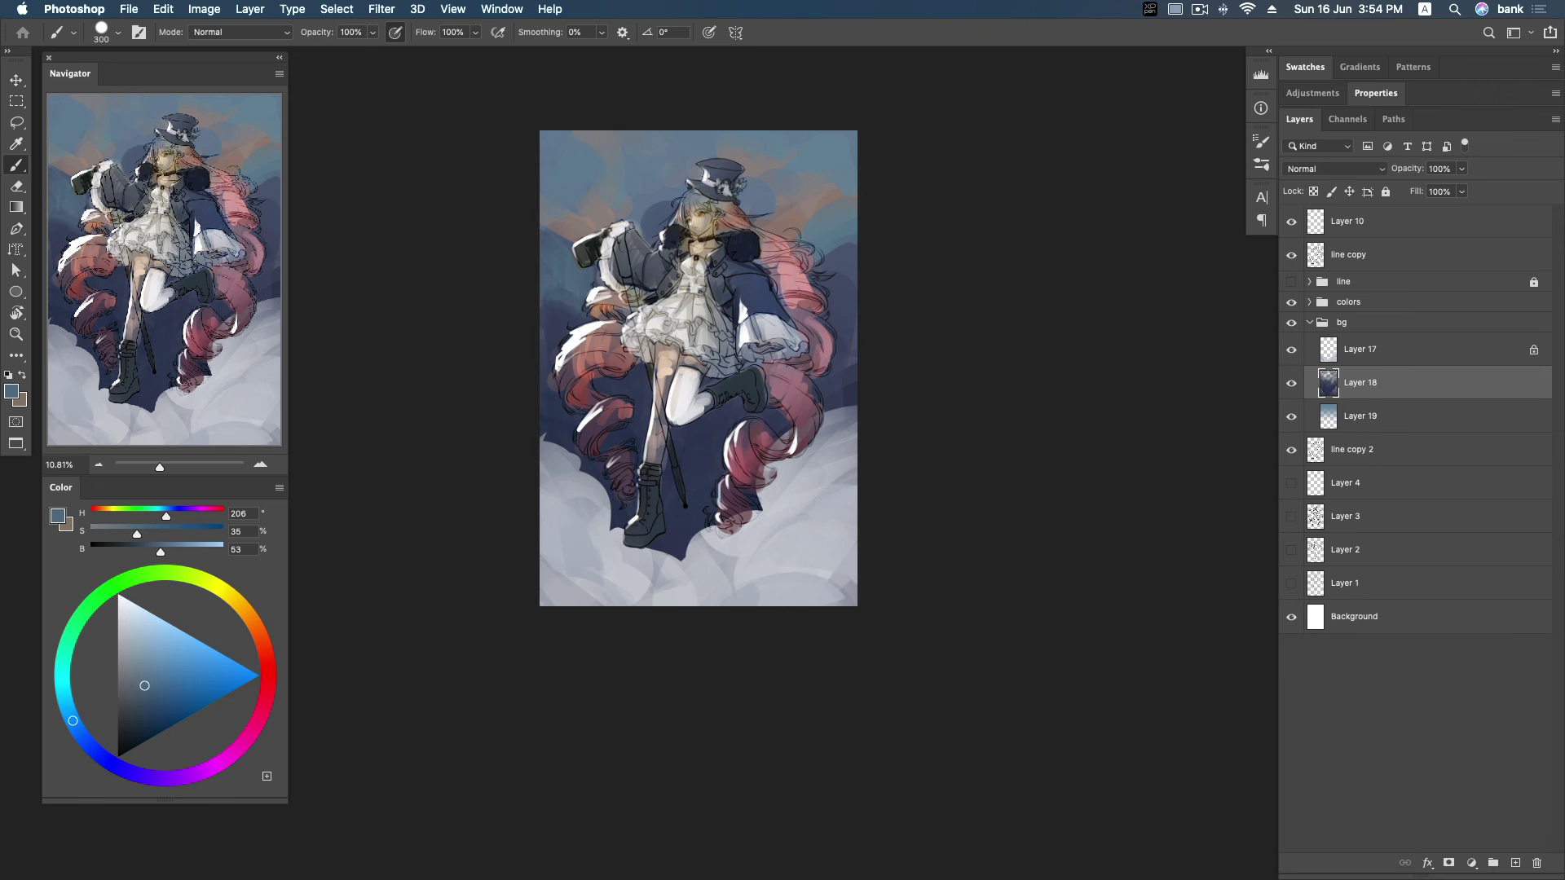
left_click_drag(636, 362, 644, 392)
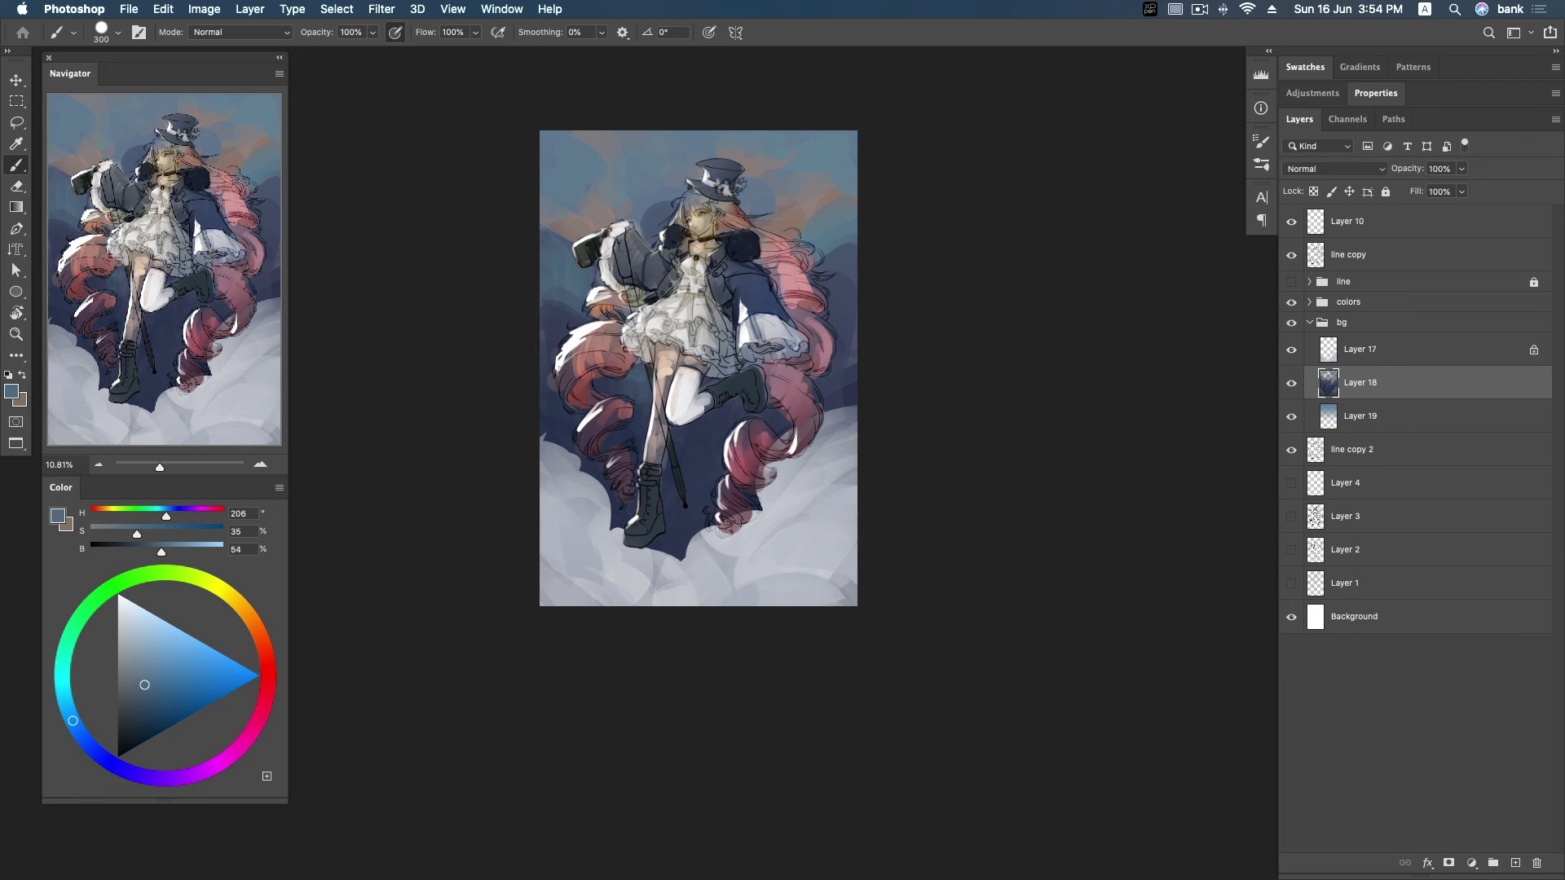
Resample cloud grey-blues, shift the paint to a darker bluer navy, and move to Layer 17.
left_click(842, 254, "alt")
left_click(673, 175, "alt")
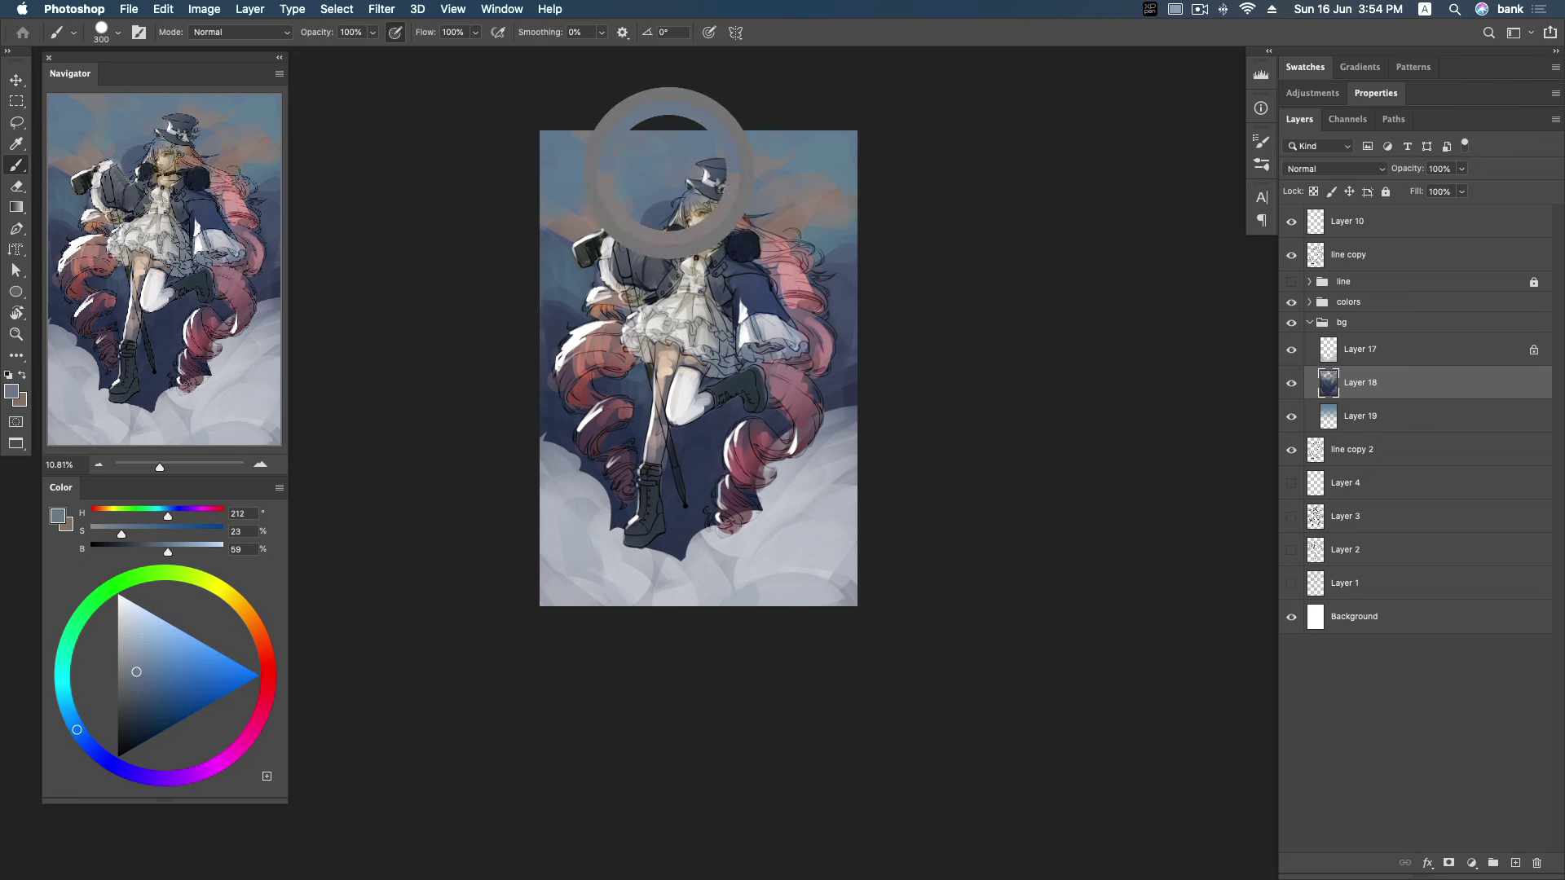
left_click(658, 197, "alt")
left_click(592, 225, "alt")
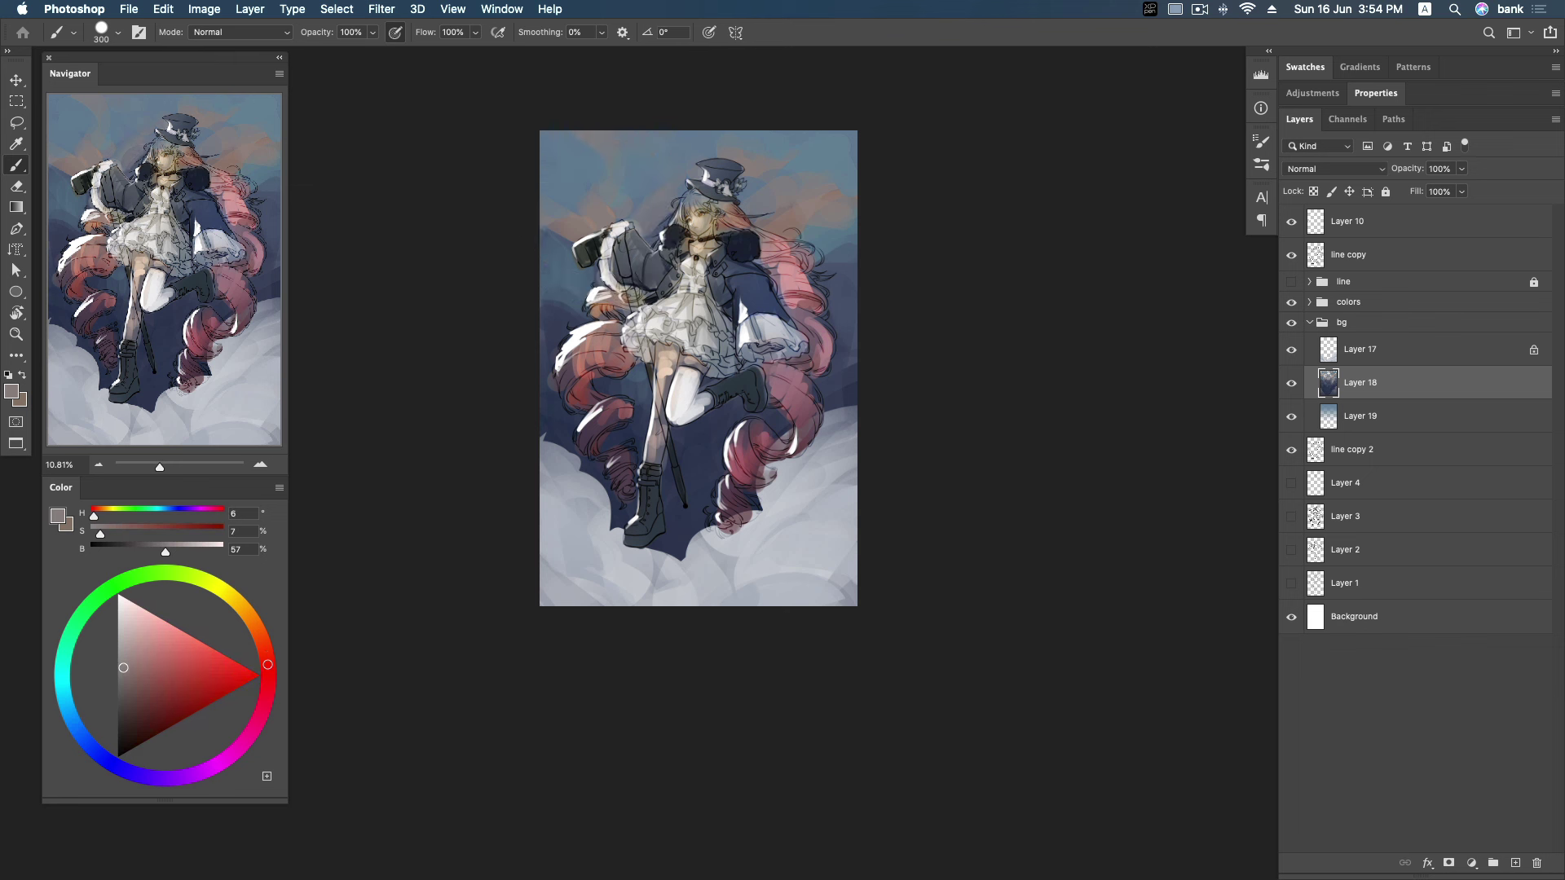
left_click(823, 456, "alt")
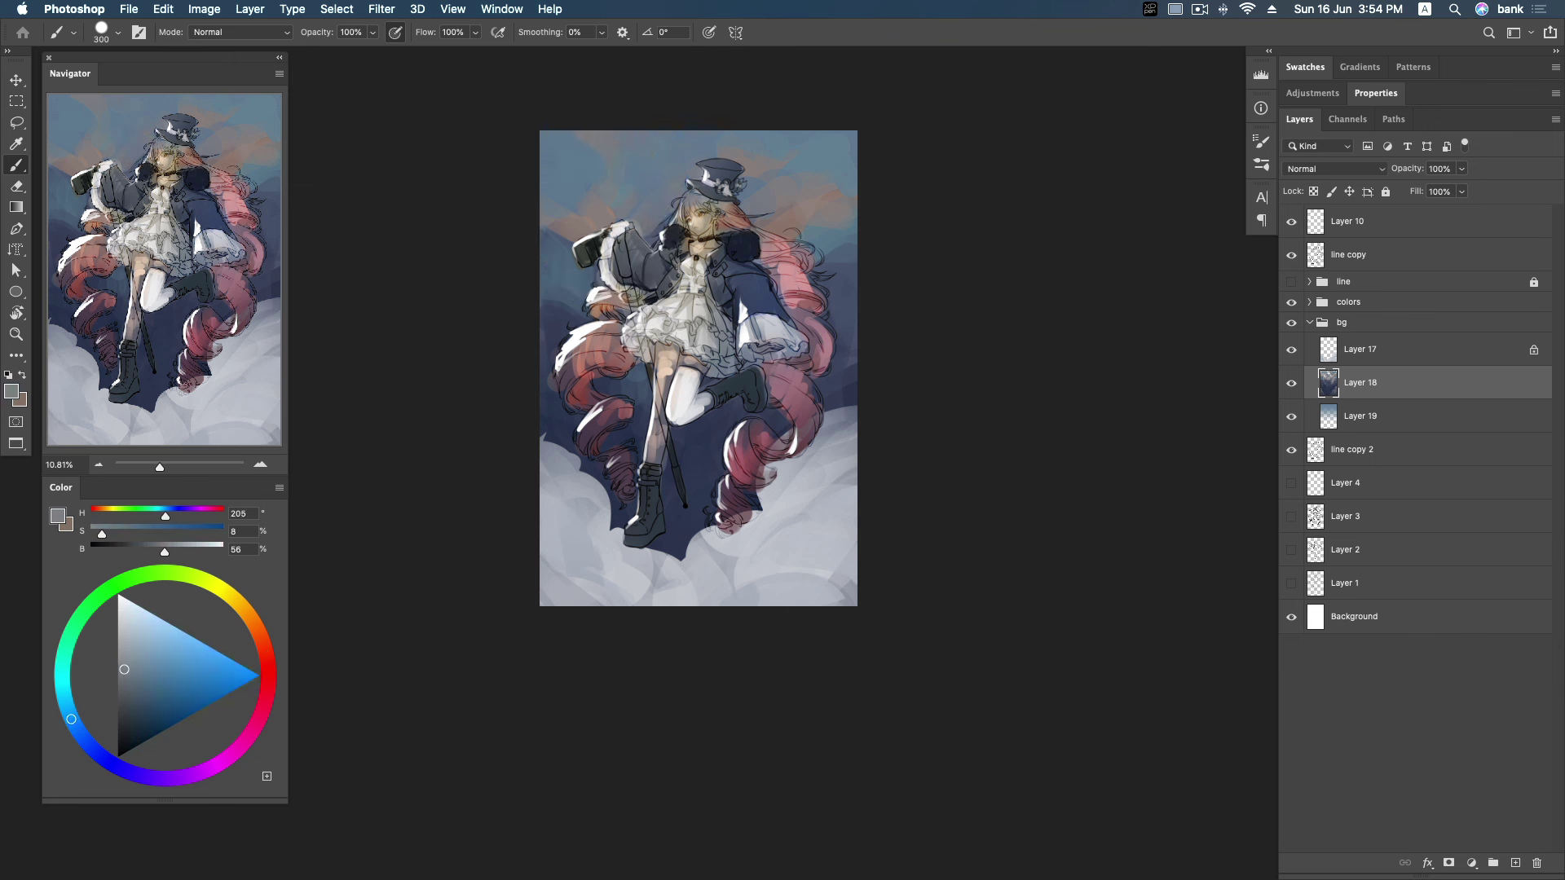
left_click(713, 433, "alt")
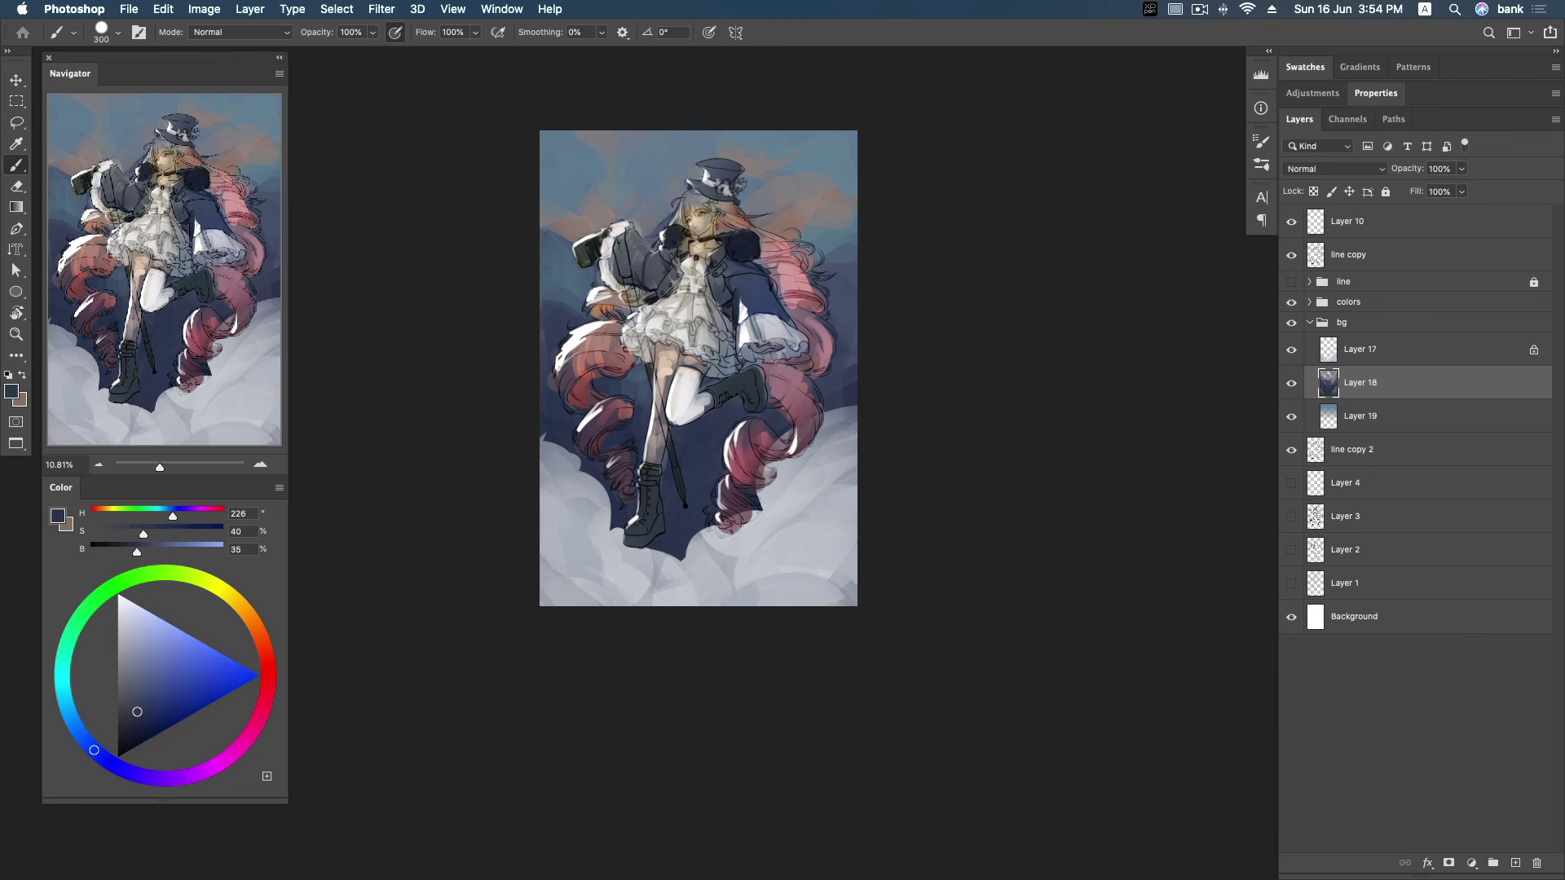
left_click_drag(87, 743, 80, 736)
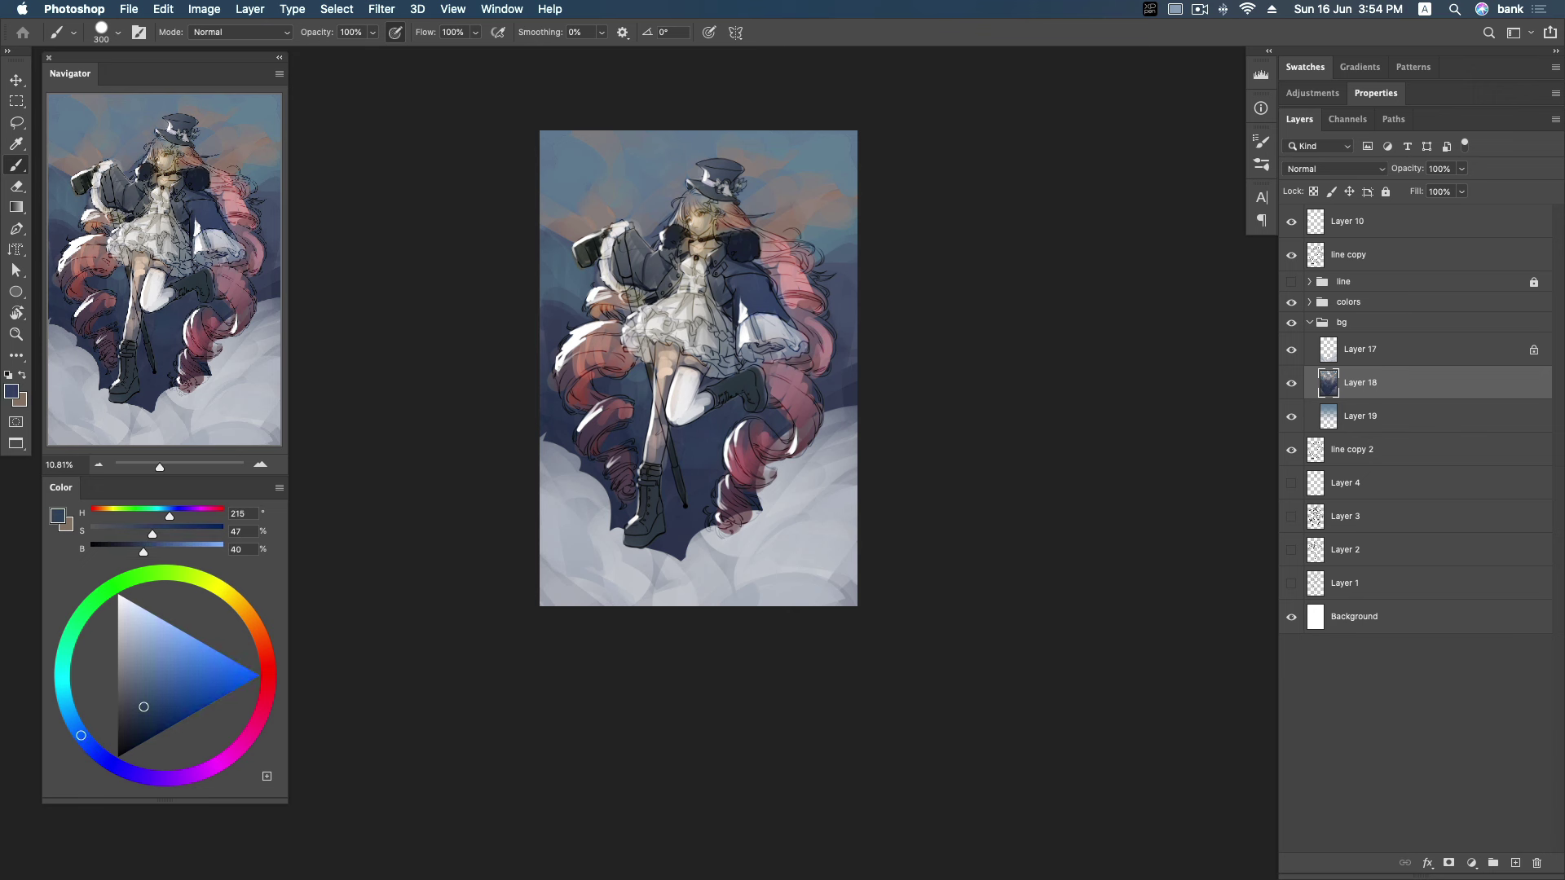
mouse_move(80, 735)
left_mouse_down()
mouse_move(90, 747)
mouse_move(80, 735)
left_mouse_up()
key("alt+bracketright")
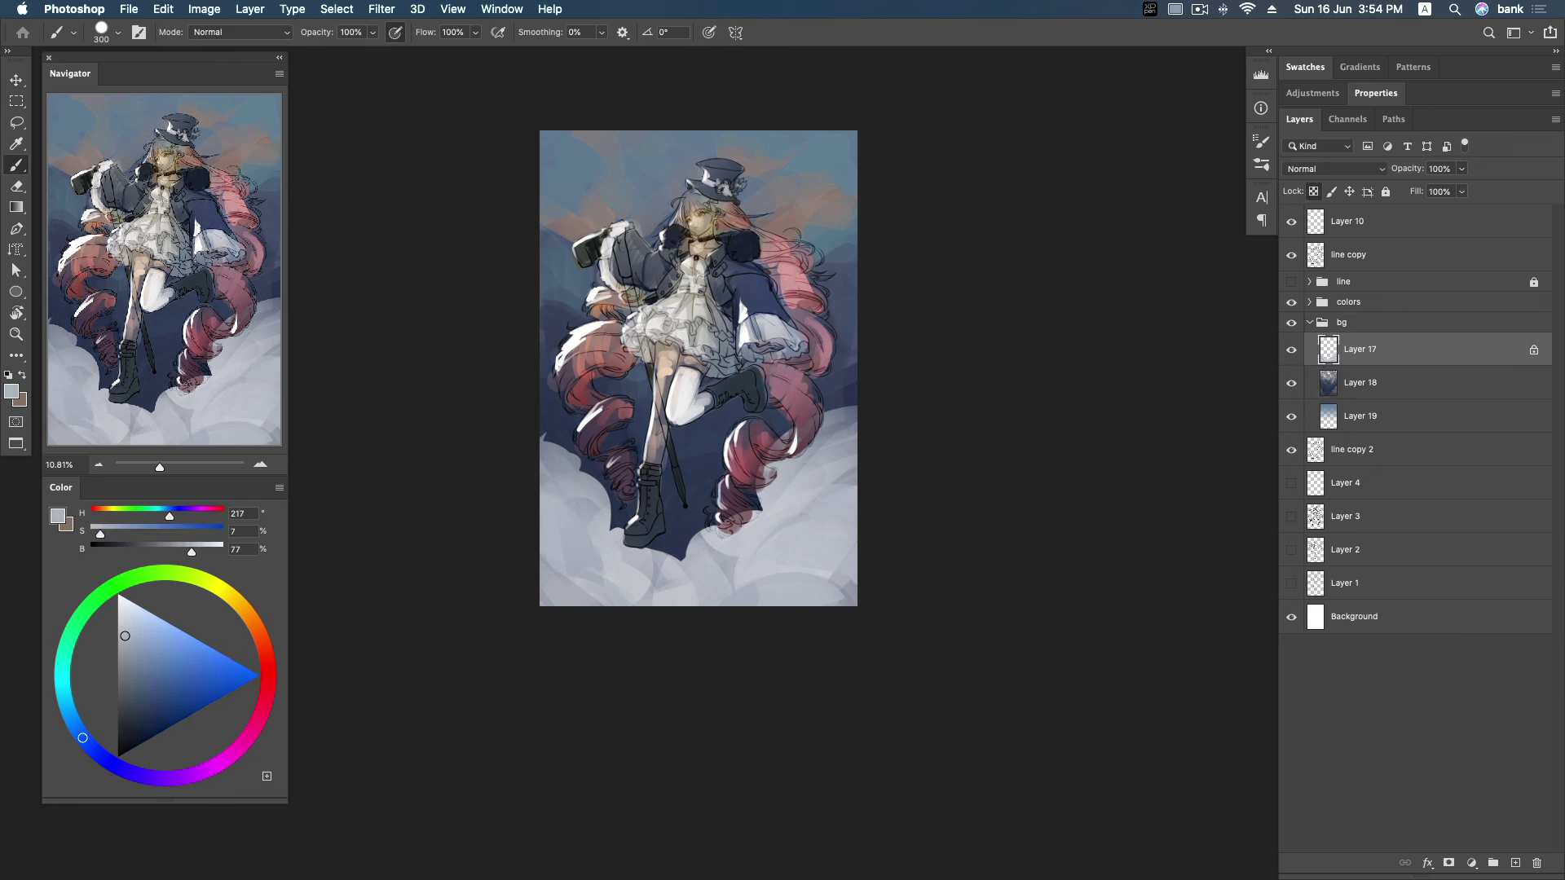
Shade the lower clouds with blue-grey strokes and add small tan strokes on the left clouds.
left_click(835, 456, "alt")
left_click_drag(792, 472, 787, 554)
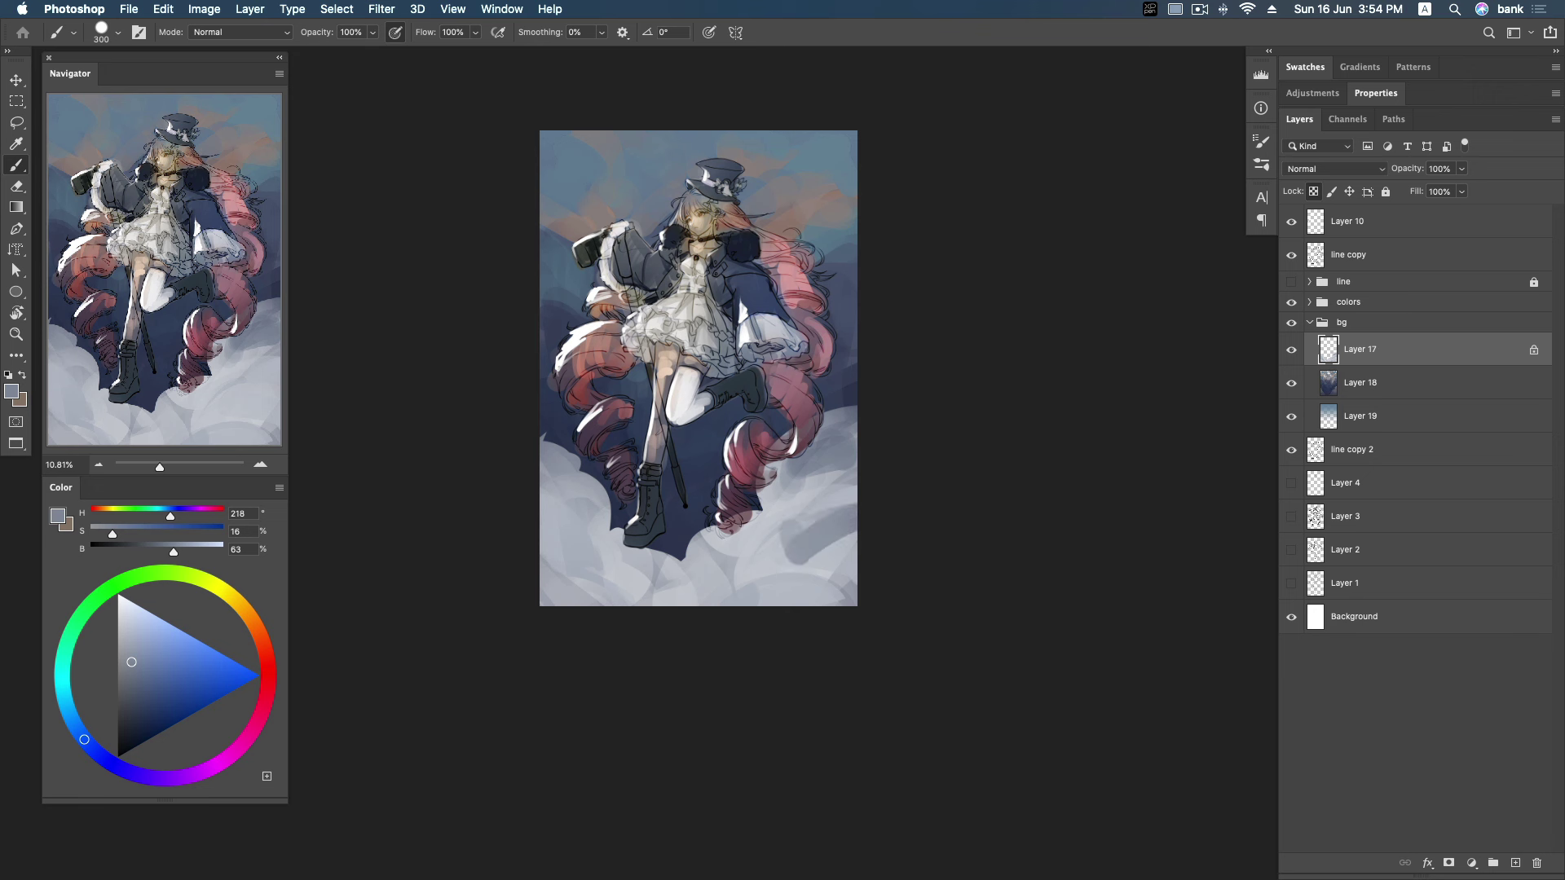
mouse_move(562, 538)
left_mouse_down()
mouse_move(591, 521)
mouse_move(613, 567)
mouse_move(668, 599)
left_mouse_up()
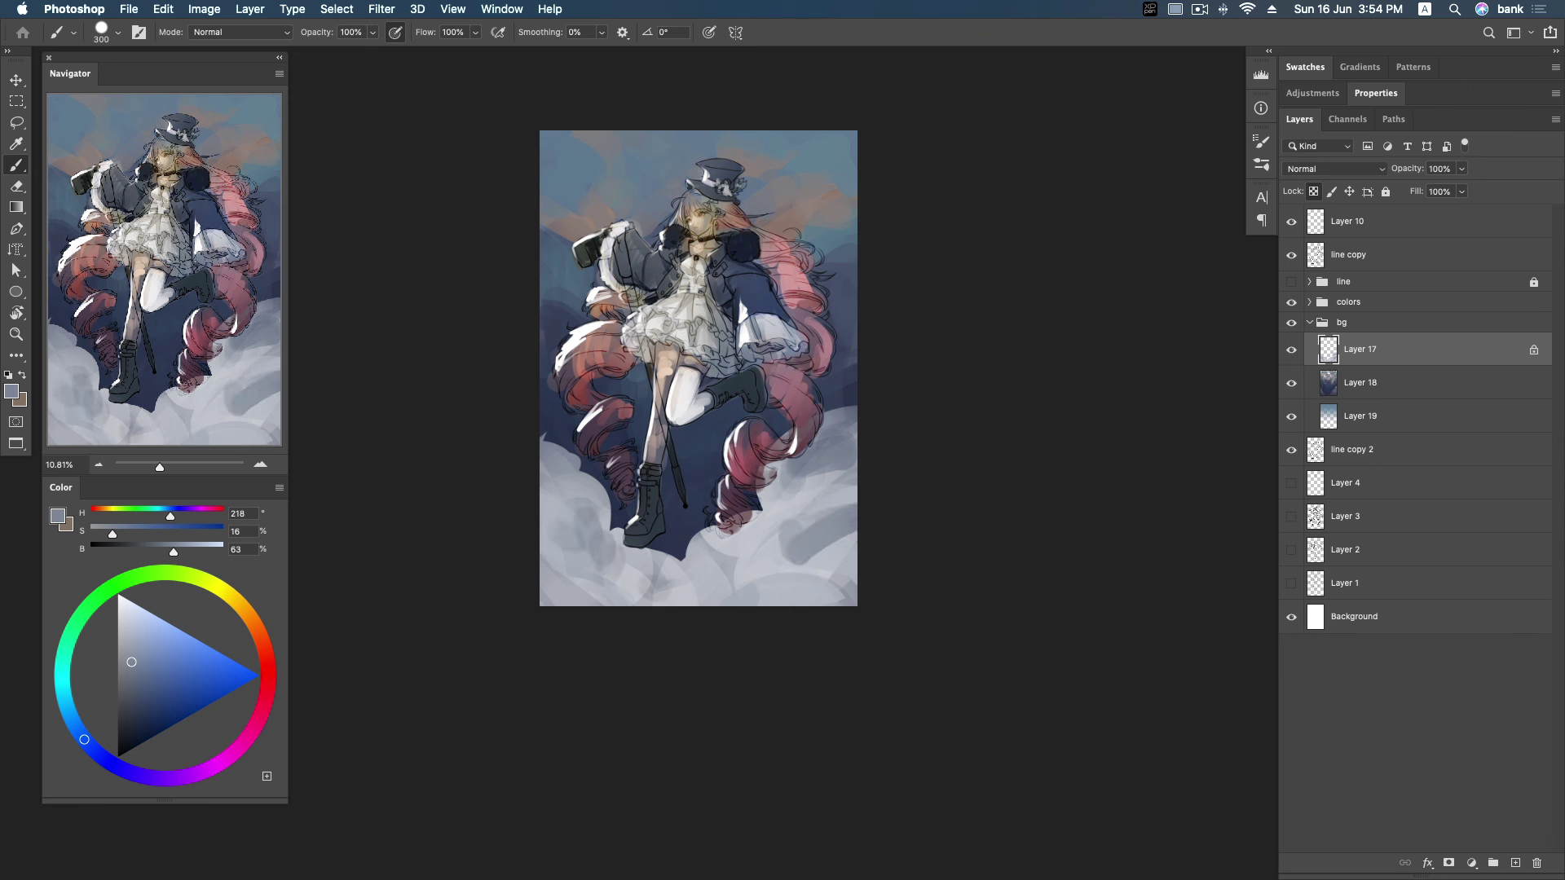
key("x")
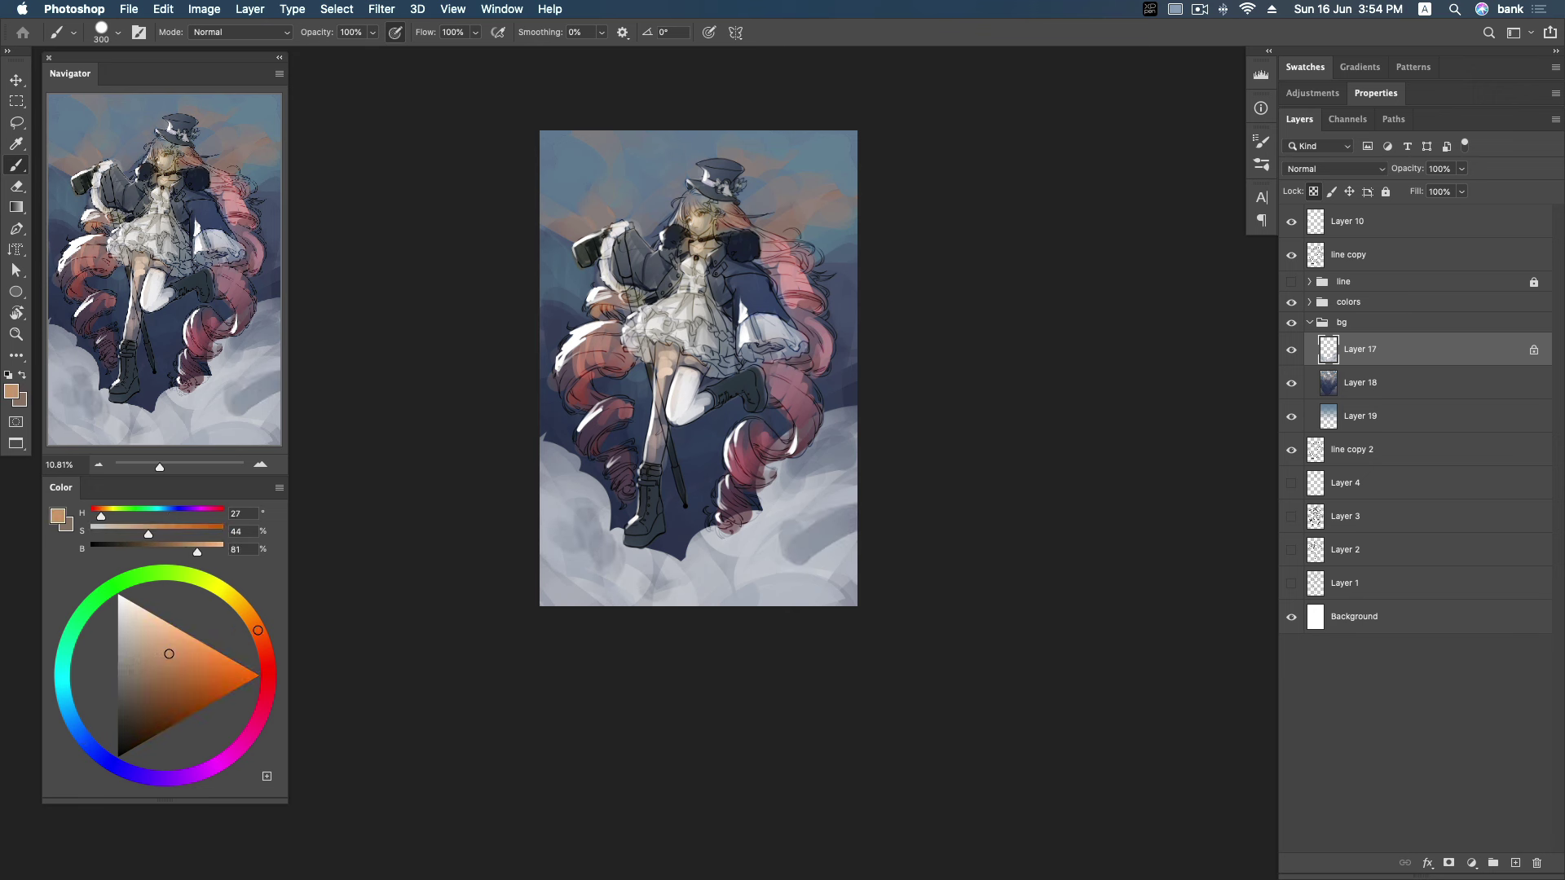
mouse_move(835, 496)
left_mouse_down()
mouse_move(799, 526)
mouse_move(803, 494)
mouse_move(768, 485)
left_mouse_up()
key("ctrl+z")
left_click_drag(577, 472, 582, 487)
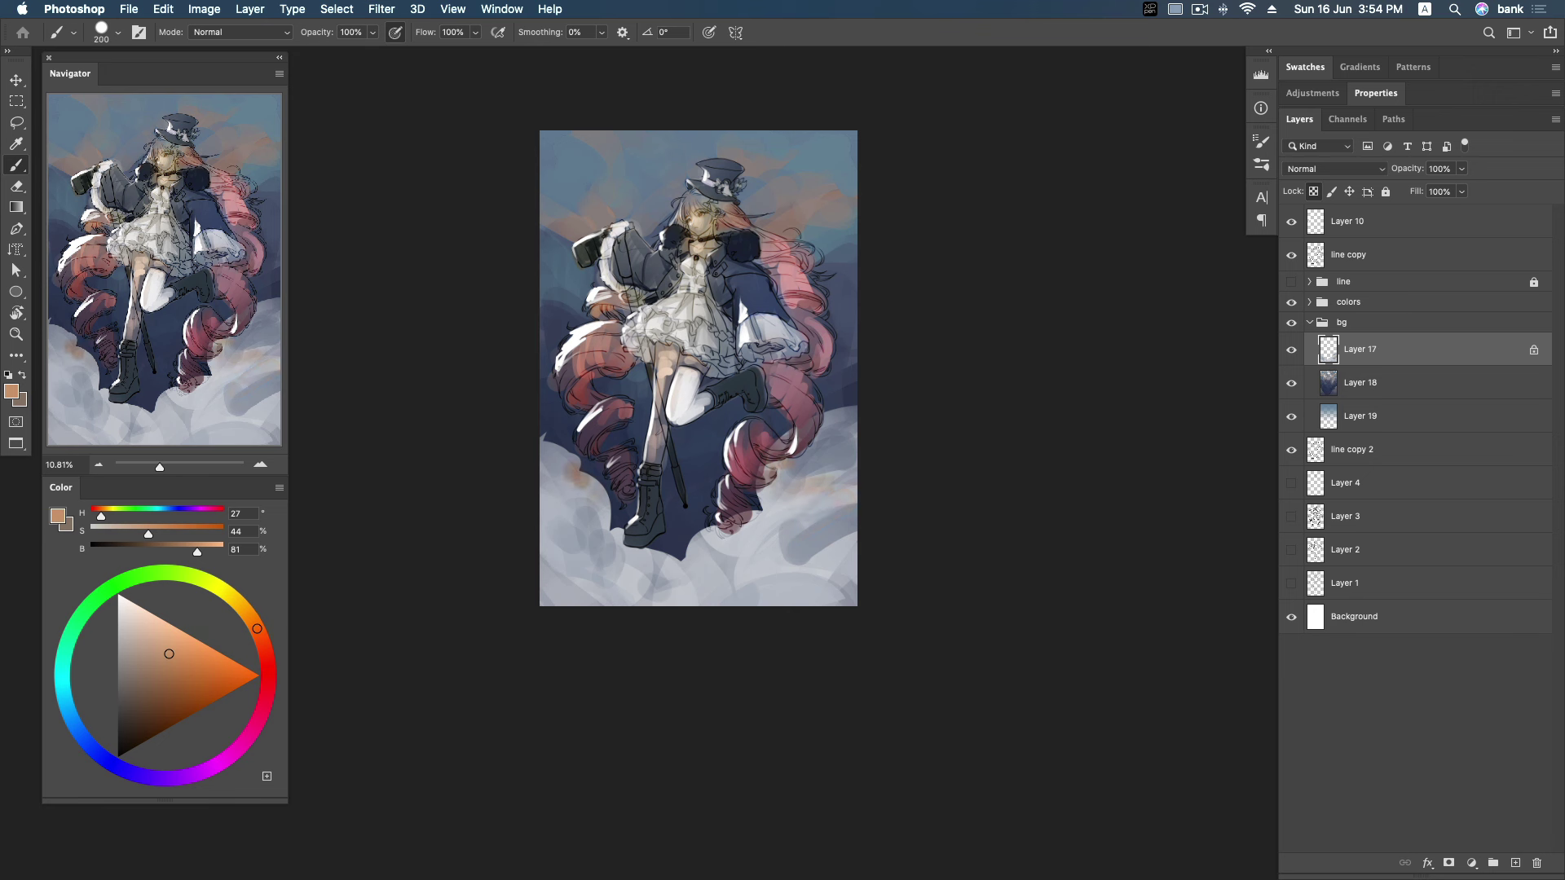
left_click_drag(673, 561, 689, 567)
Resize the brush, undo the darker patches, then add peach strokes and shading to the lower clouds.
key("bracketleft")
right_click(724, 305)
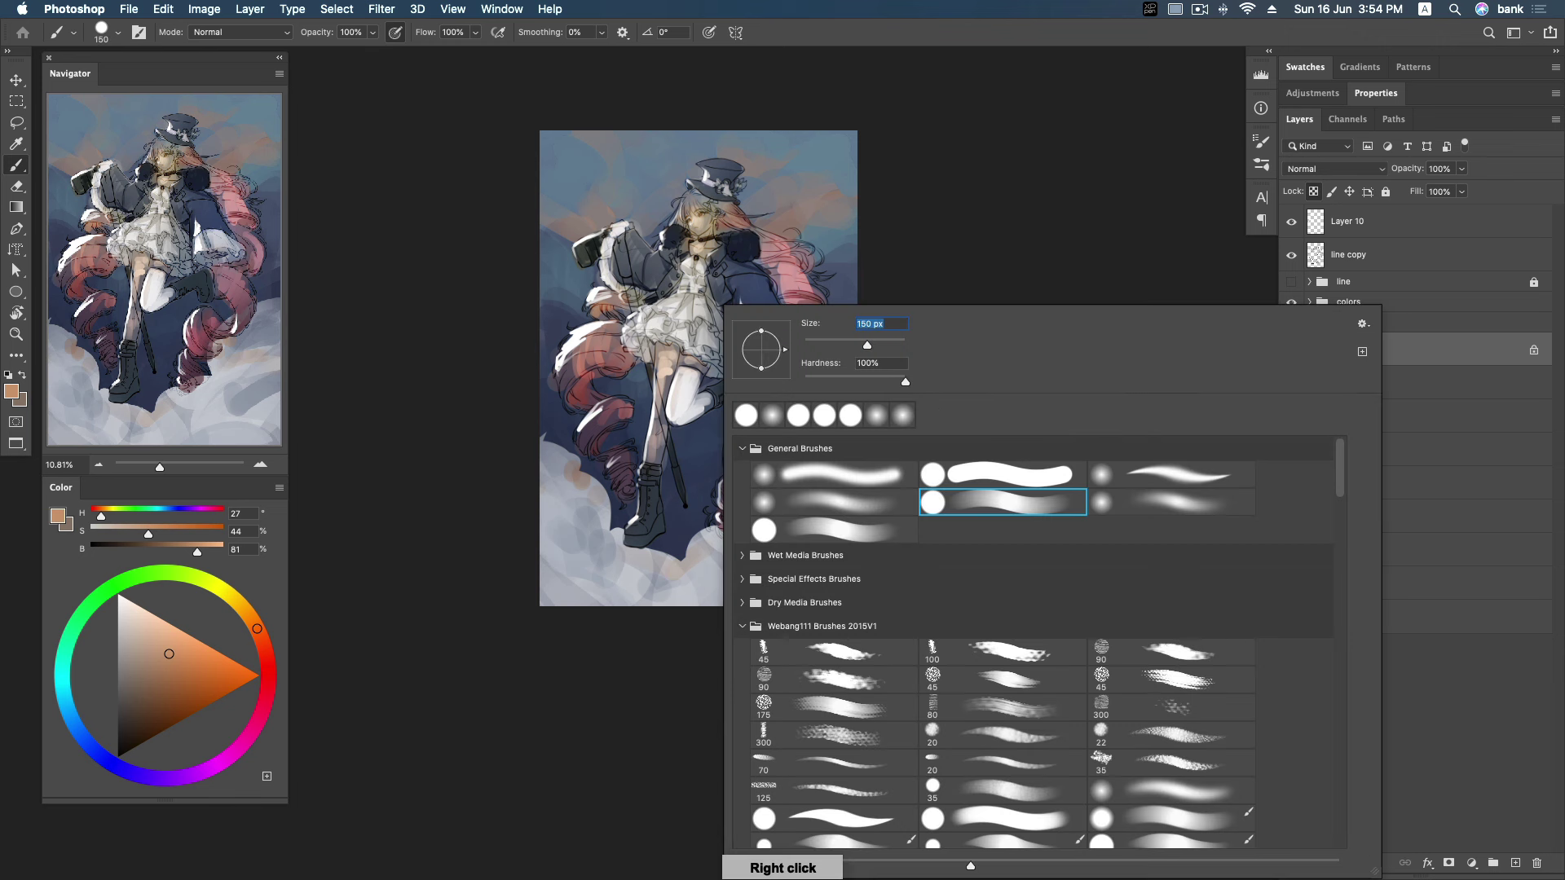
key("Escape")
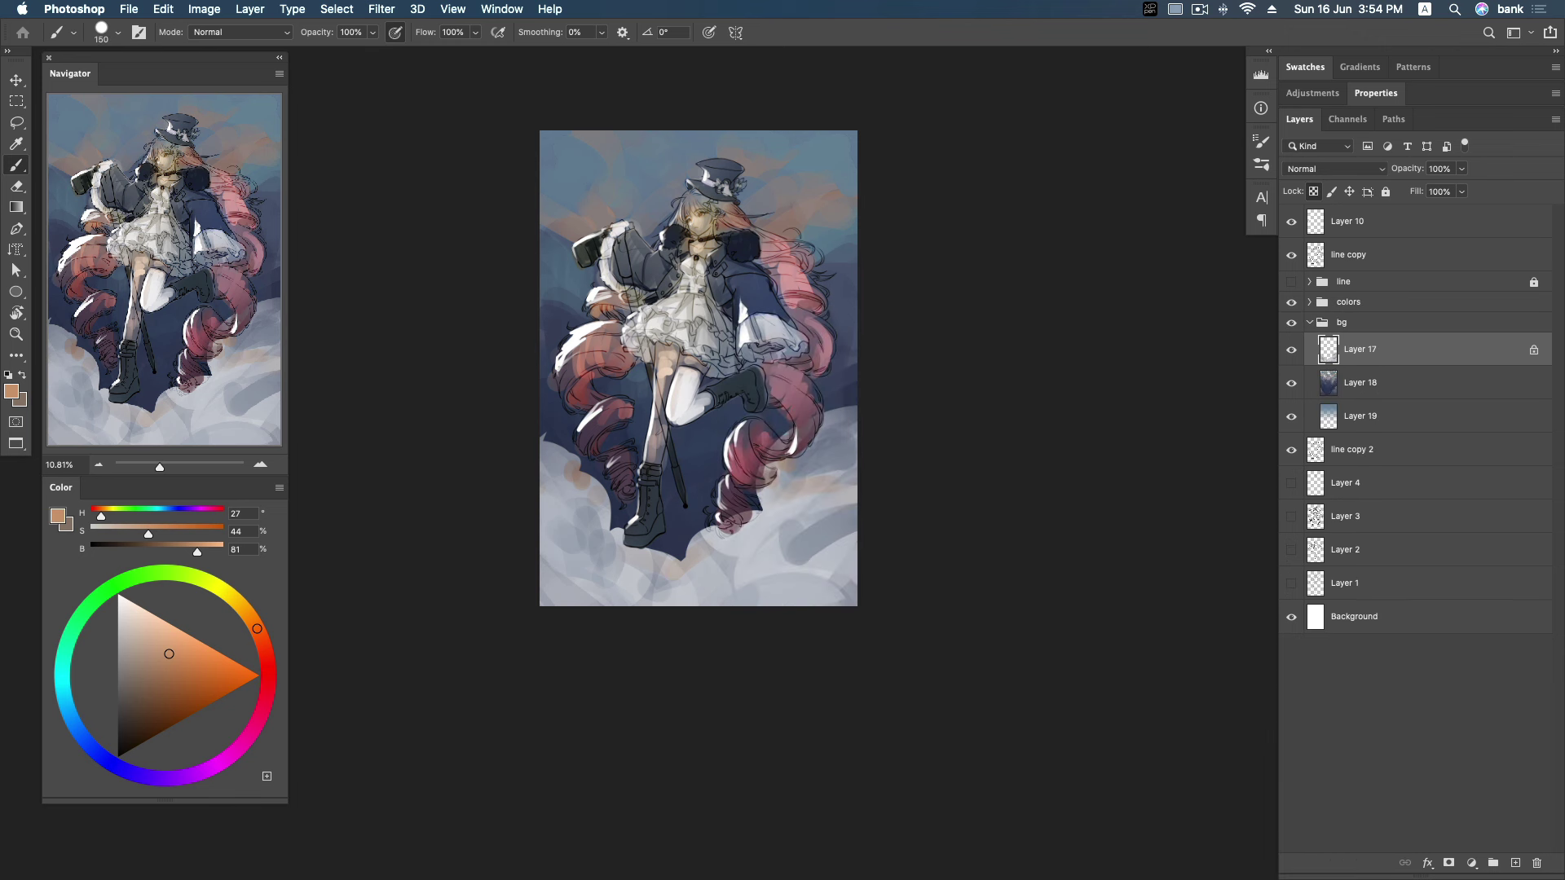
key("bracketright")
key("bracketright")
key("ctrl+z")
left_click_drag(701, 593, 760, 573)
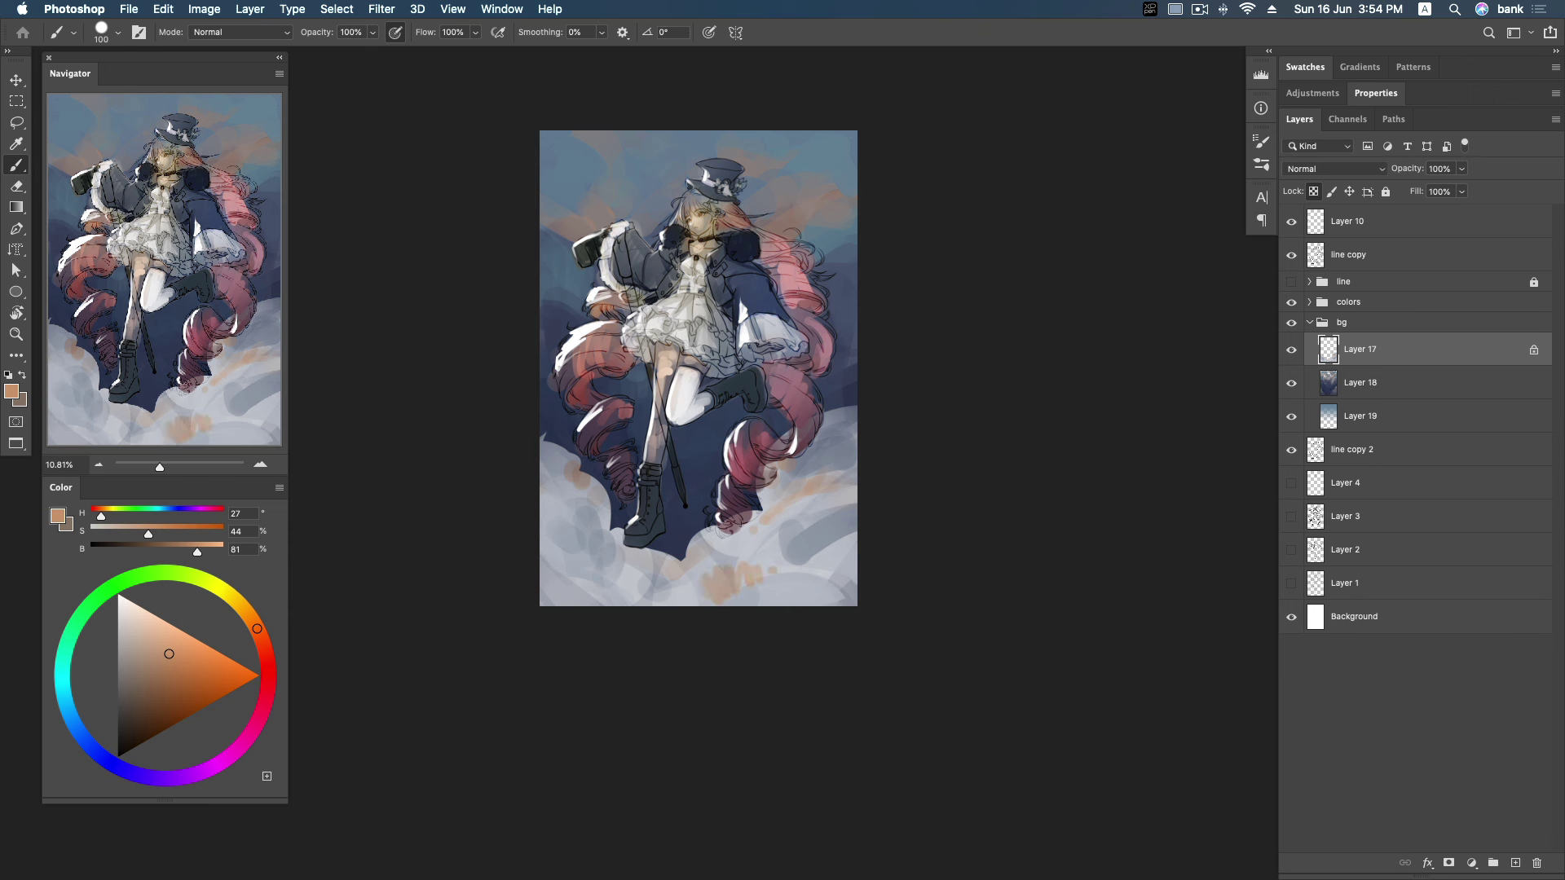
mouse_move(607, 529)
left_mouse_down()
mouse_move(571, 487)
mouse_move(596, 503)
left_mouse_up()
left_click_drag(849, 538, 809, 564)
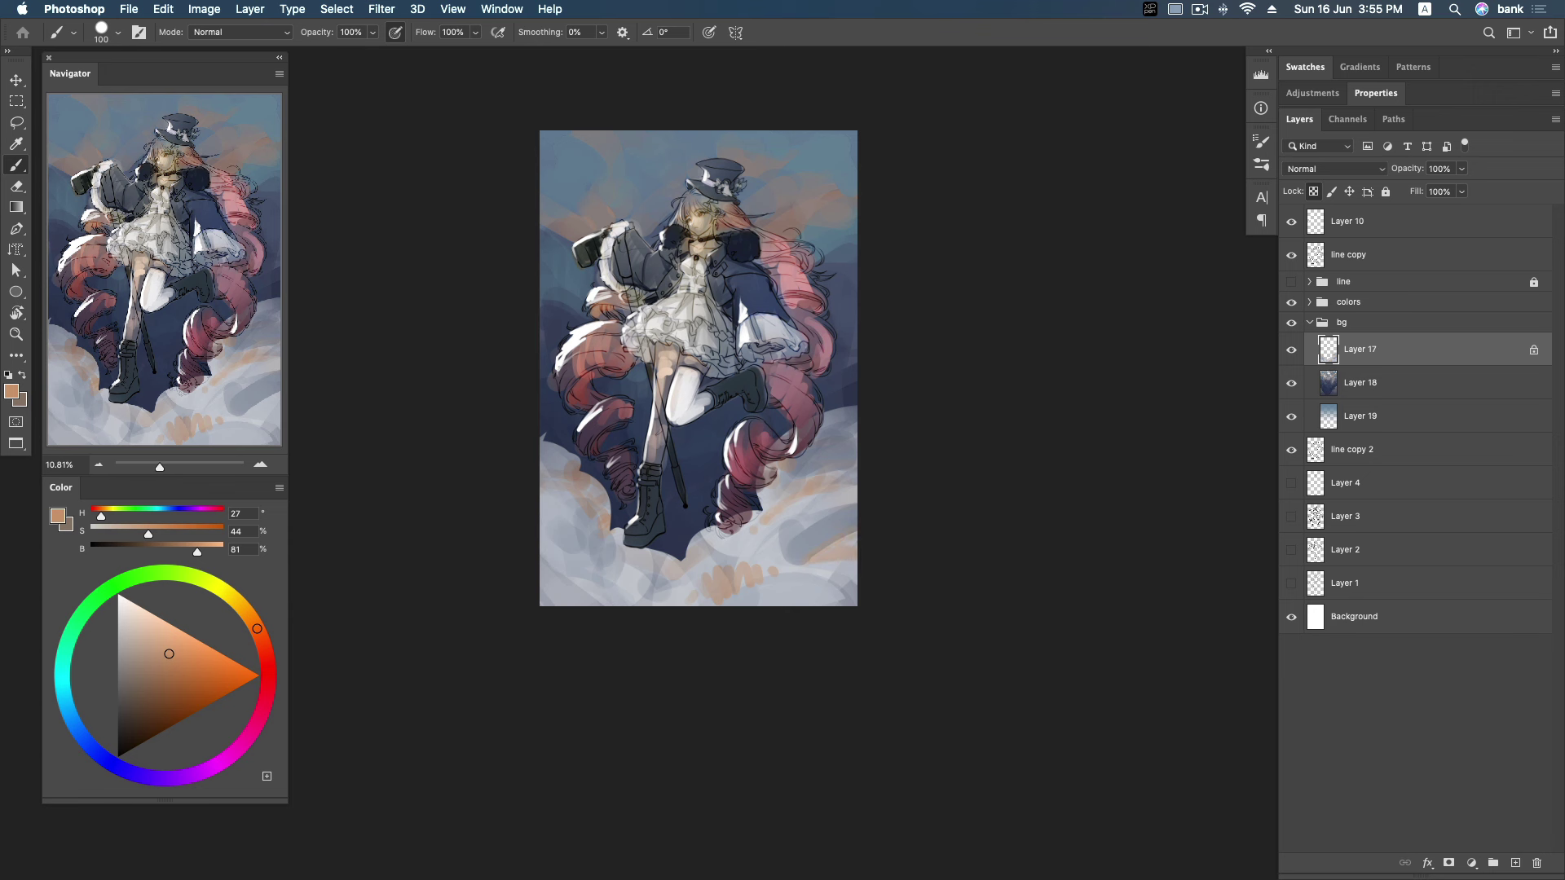
left_click_drag(656, 558, 645, 566)
Choose a brighter, richer blue and paint a light-blue stroke on the clouds near the boots.
left_click(72, 720)
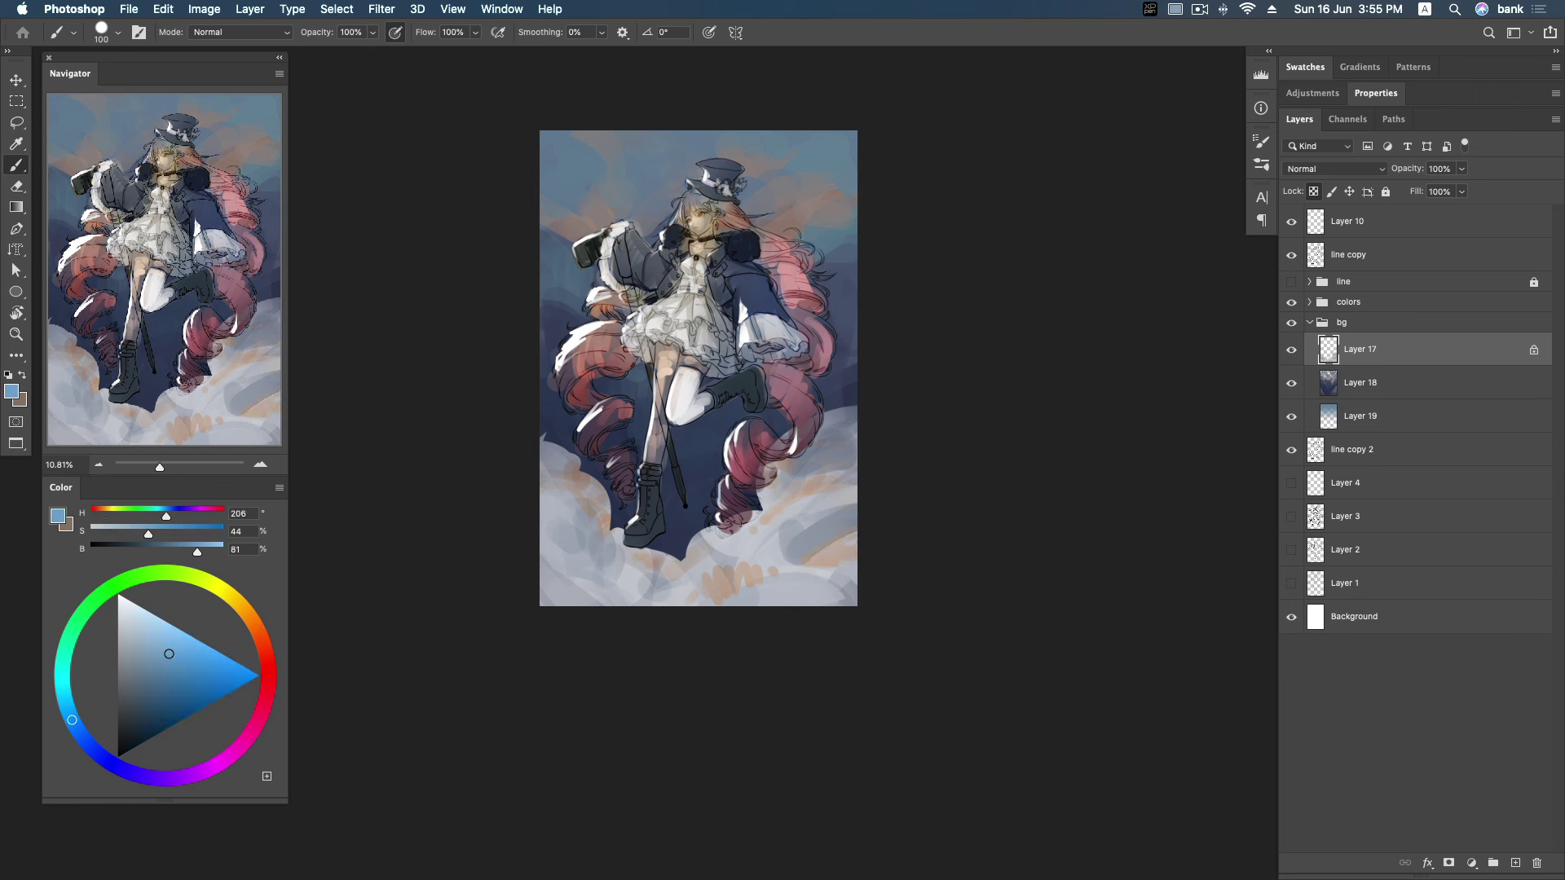
left_click(175, 649)
left_click(68, 710)
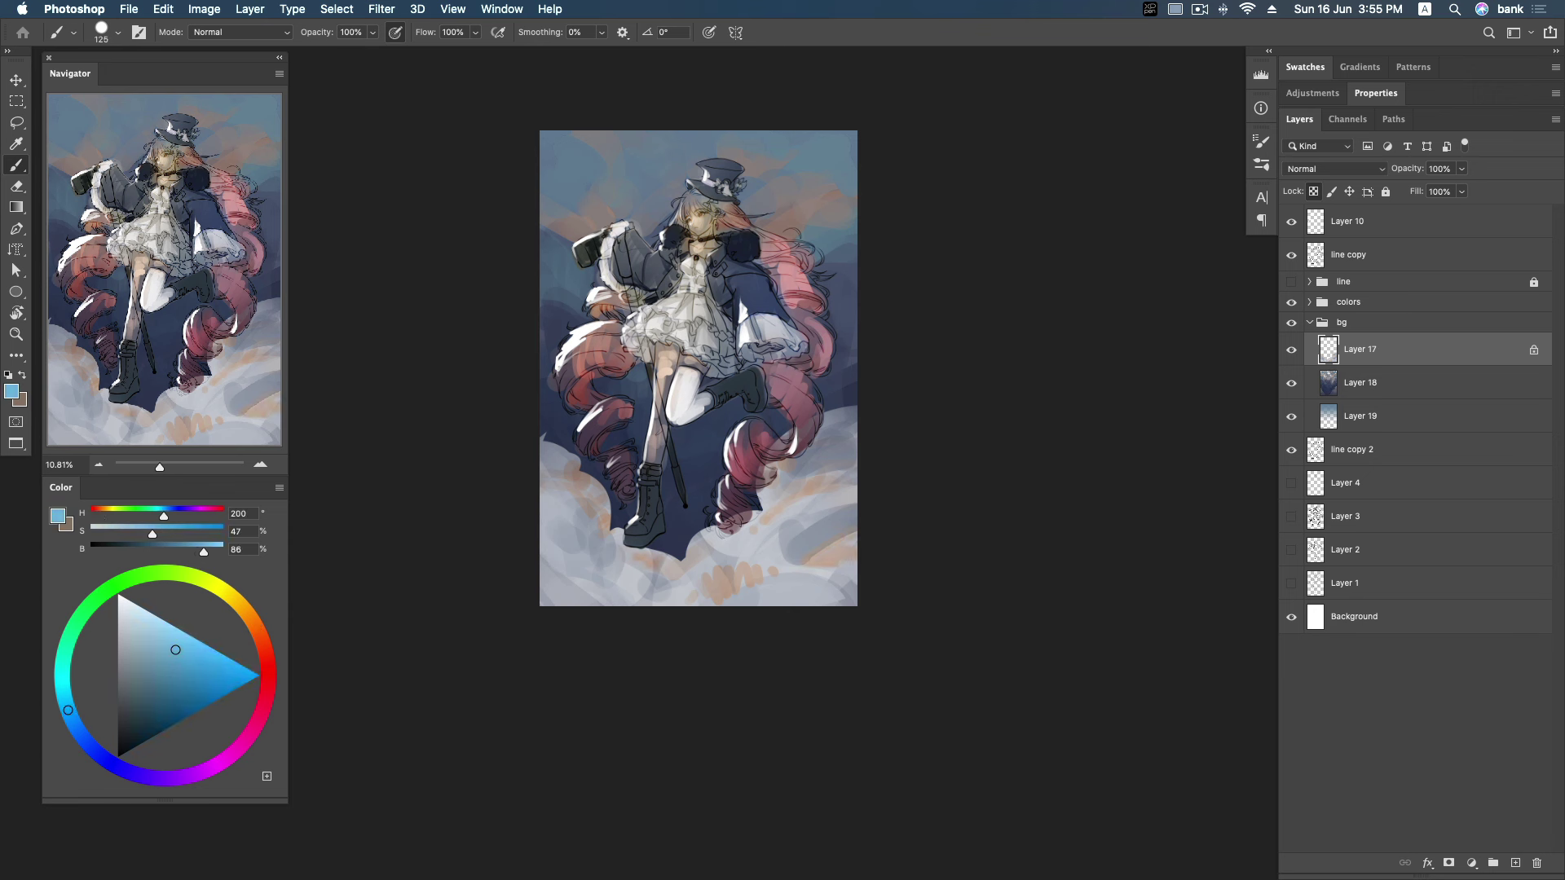
mouse_move(701, 563)
left_mouse_down()
mouse_move(770, 539)
mouse_move(766, 559)
mouse_move(765, 541)
left_mouse_up()
left_click(157, 669)
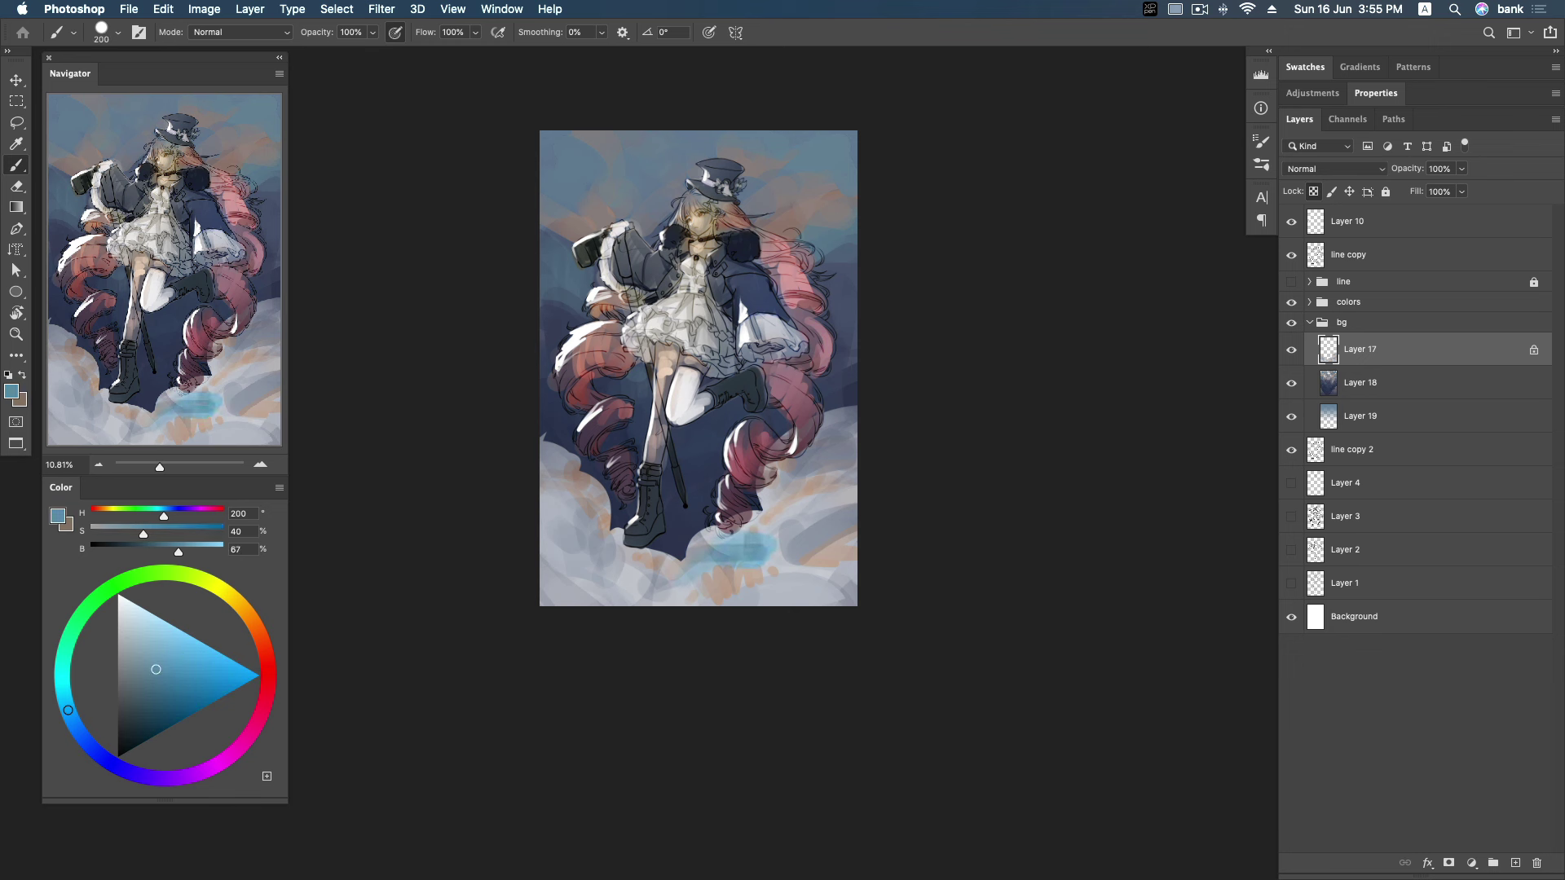
With a smaller brush, repaint the light-blue cloud stroke and cover part of it with light grey.
left_click(758, 525, "alt")
key("z")
mouse_move(758, 525)
left_mouse_down()
mouse_move(701, 525)
mouse_move(832, 518)
left_mouse_up()
key("b")
key("bracketleft")
left_click_drag(693, 672, 779, 668)
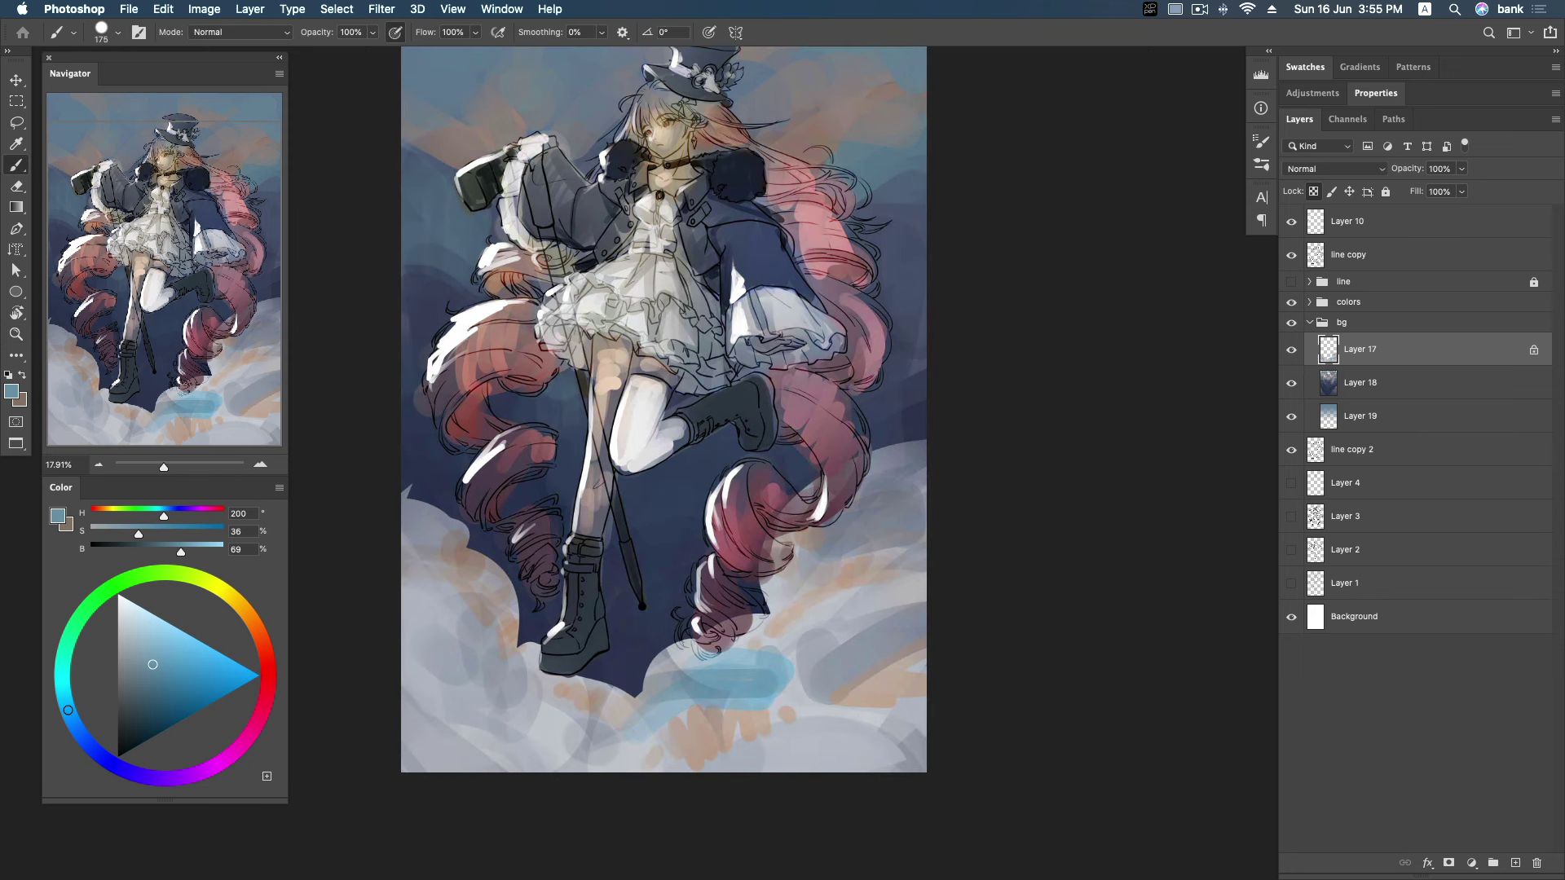
left_click(692, 678, "alt")
left_click_drag(693, 661, 782, 661)
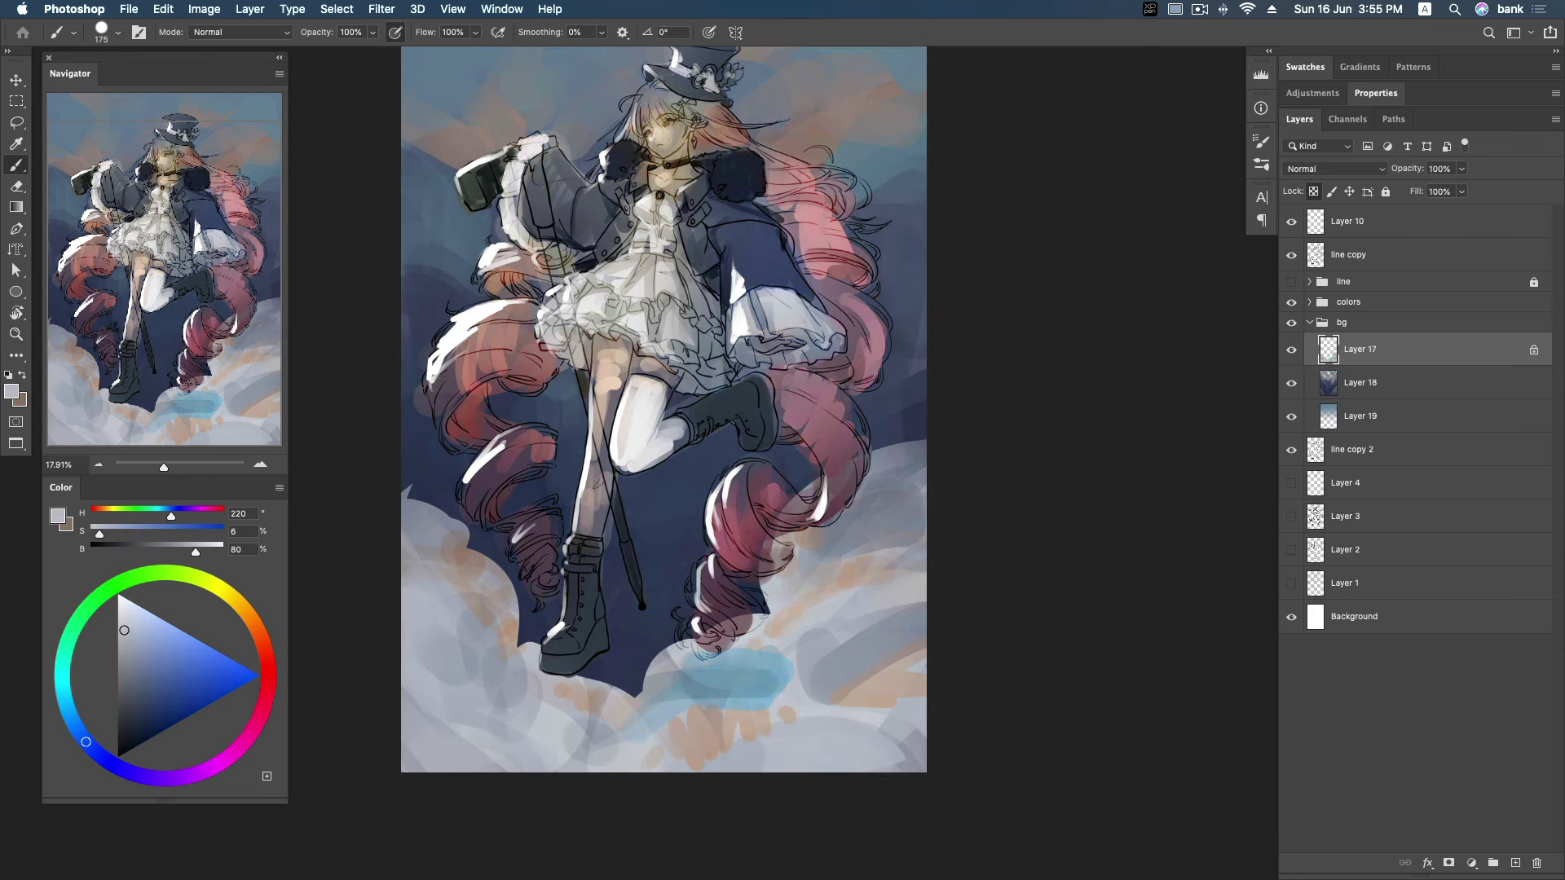
Sample pale cloud blues and greys, dabbing blue and orange into the lower cloud.
scroll(788, 632, "down", 3)
left_click(789, 632, "alt")
mouse_move(783, 636)
left_mouse_down()
mouse_move(710, 640)
mouse_move(786, 640)
left_mouse_up()
left_click(750, 657, "alt")
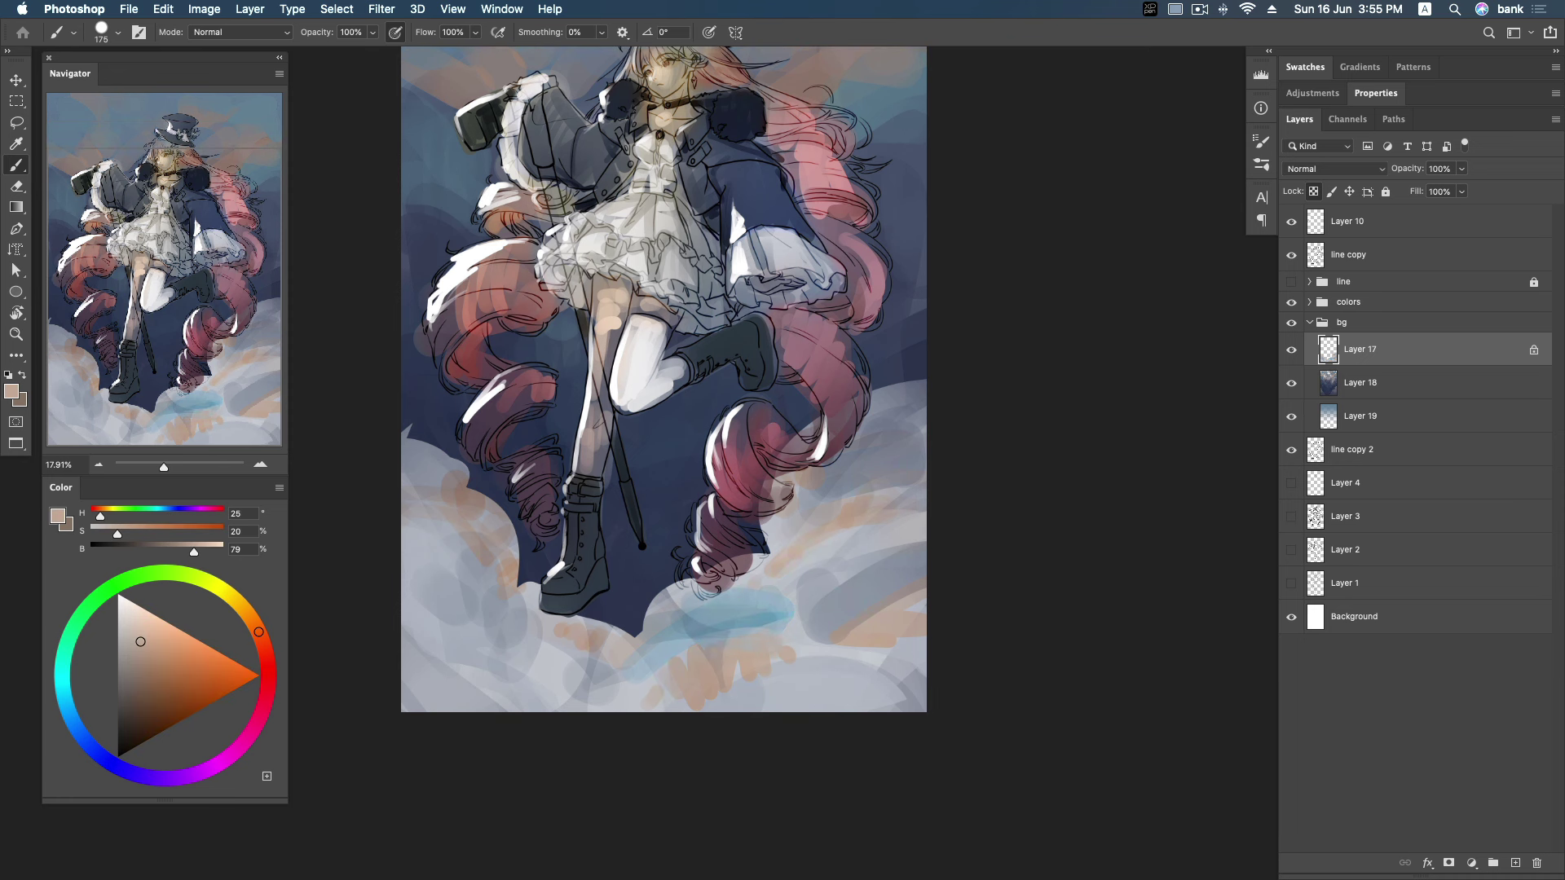
left_click(815, 530, "alt")
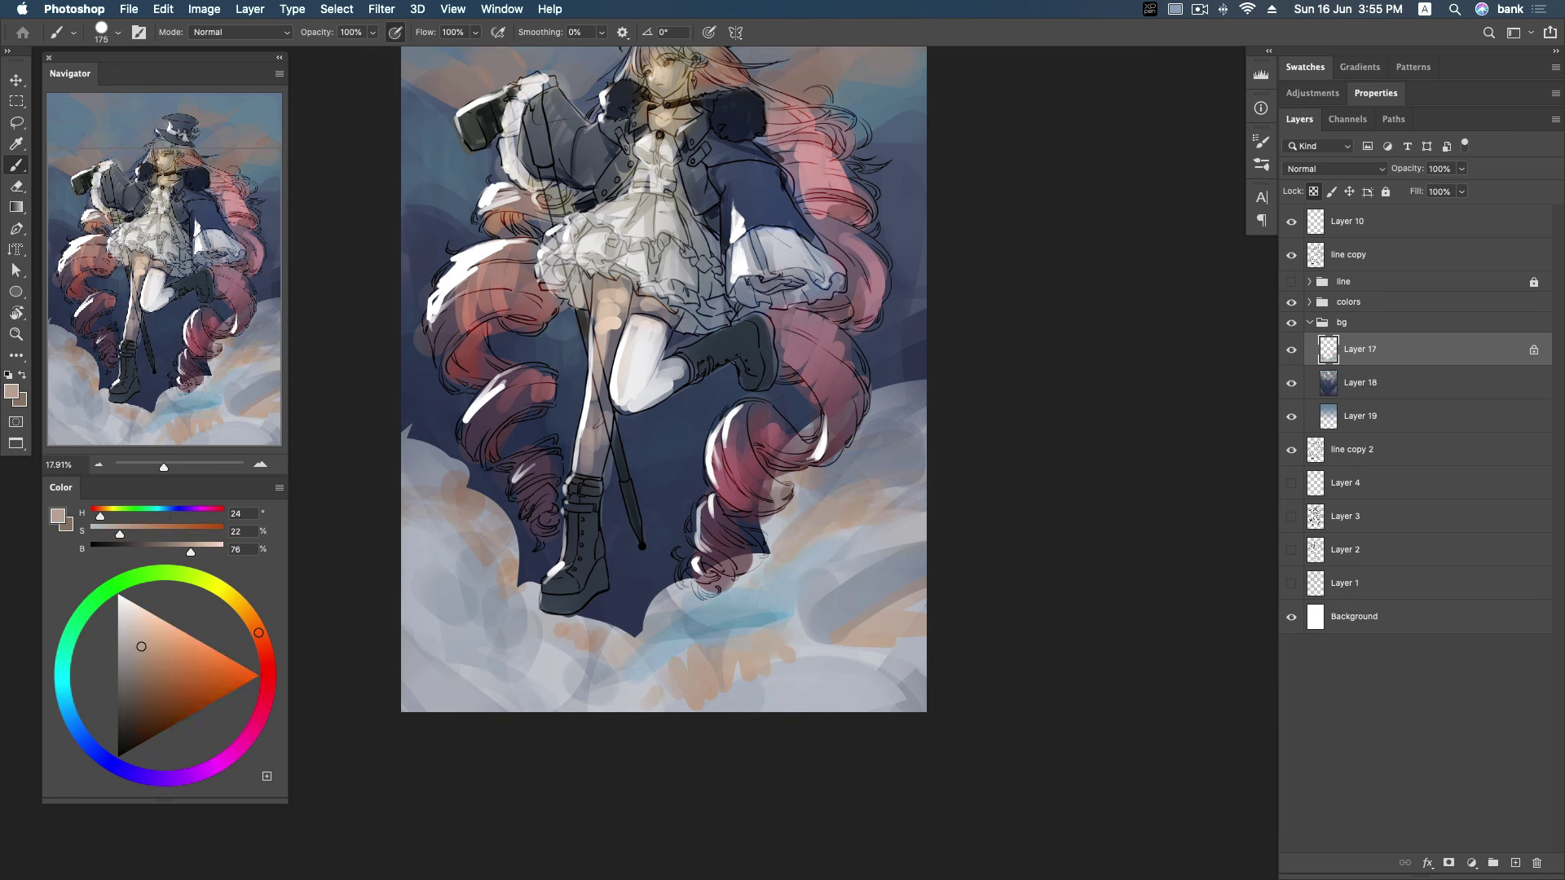
left_click(637, 664, "alt")
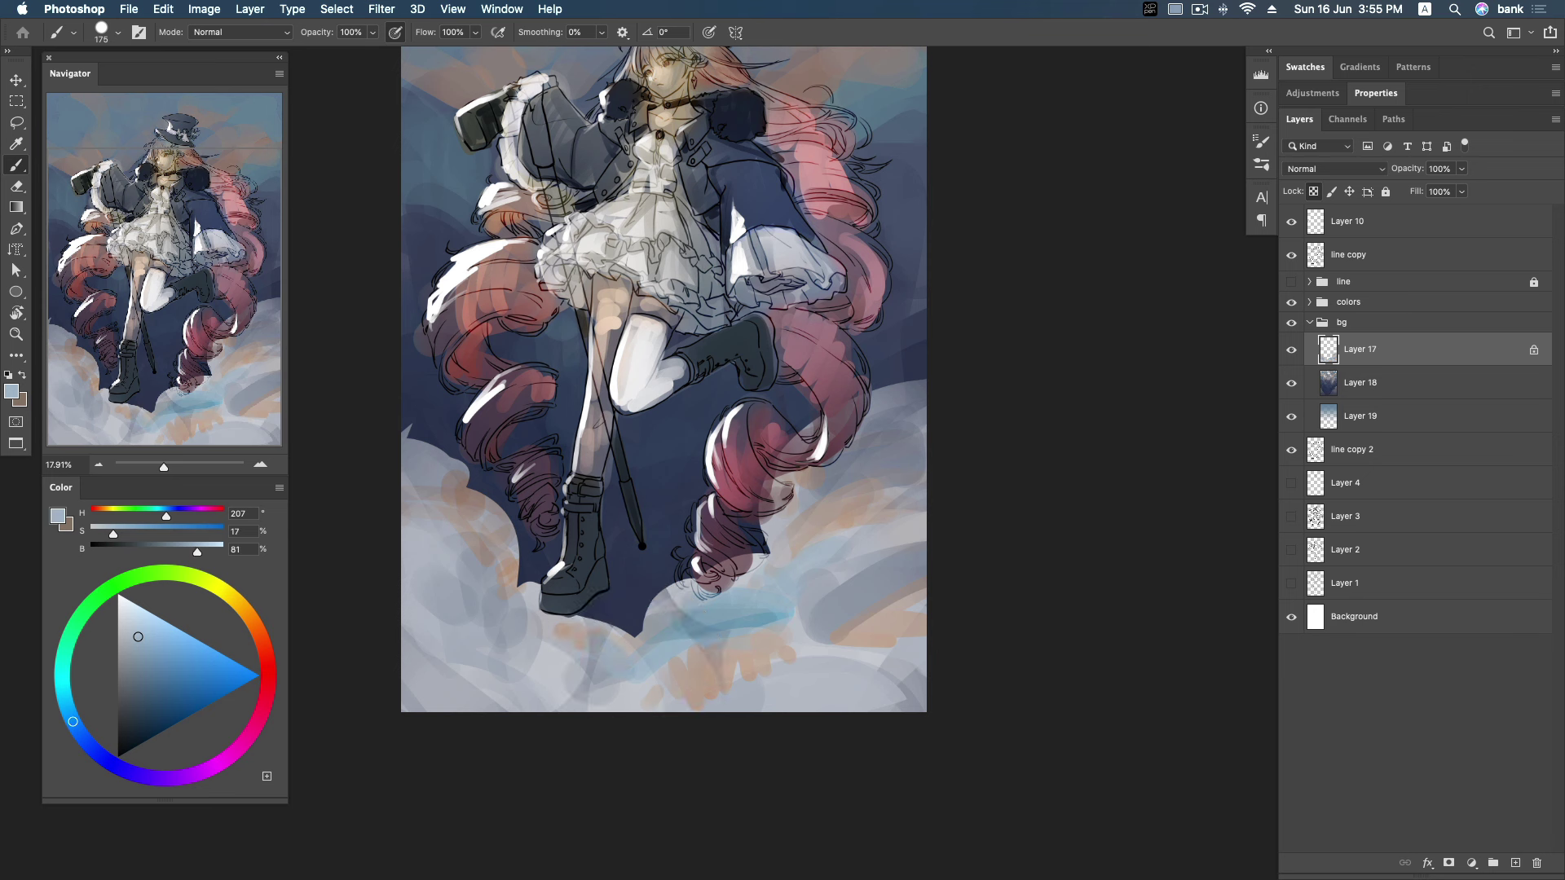
left_click(556, 684, "alt")
Paint pale and light-blue strokes across the lower-left clouds.
left_click(538, 671, "alt")
left_click_drag(498, 665, 457, 593)
left_click(463, 595, "alt")
left_click(485, 656, "alt")
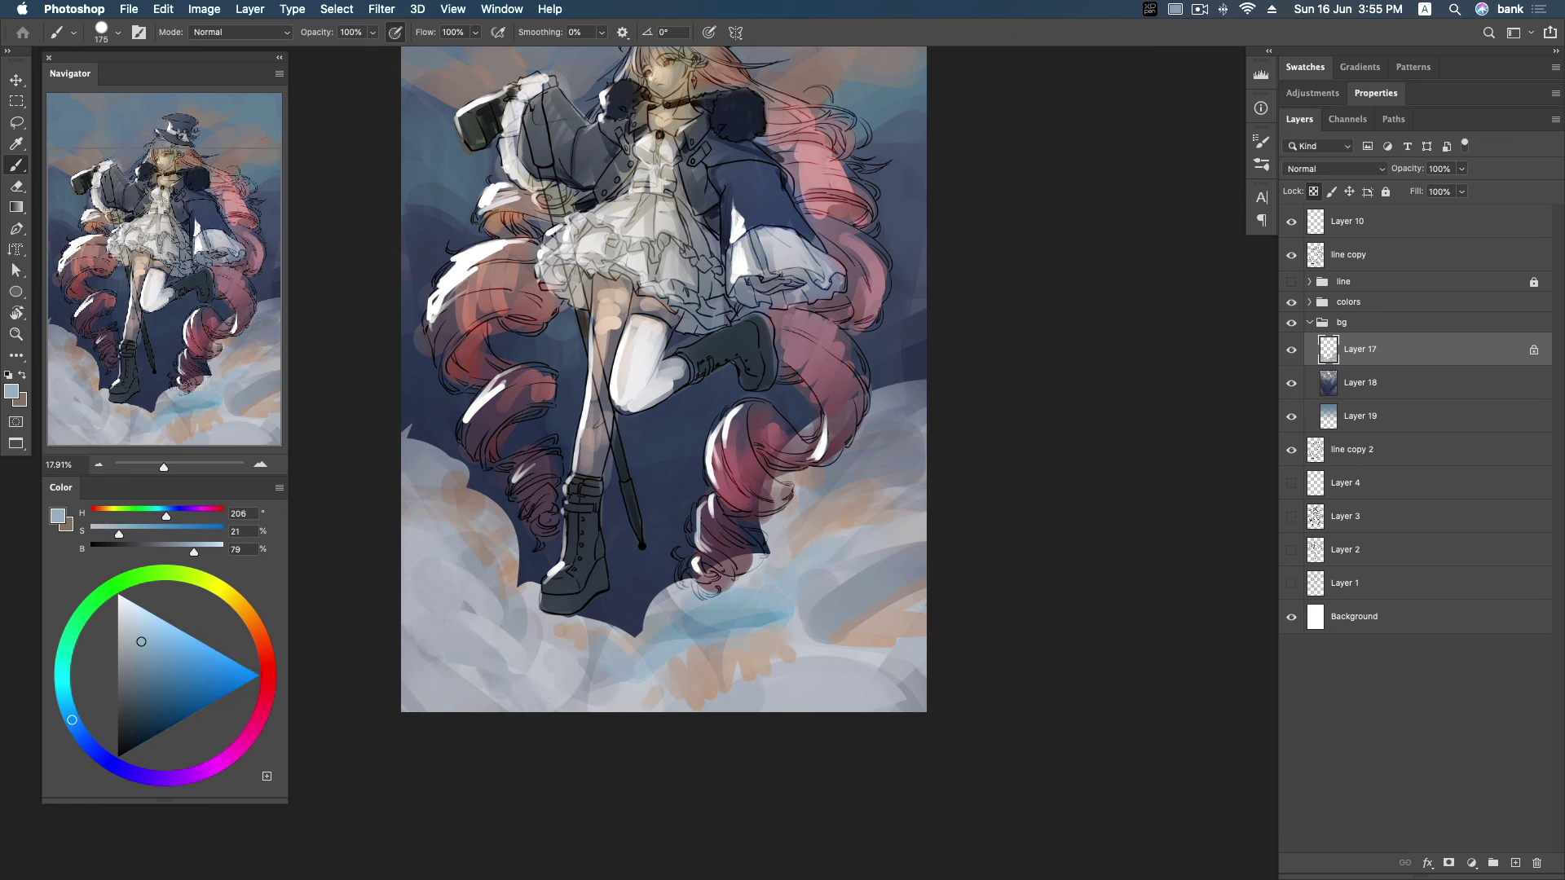
mouse_move(489, 689)
left_mouse_down()
mouse_move(461, 670)
mouse_move(583, 669)
left_mouse_up()
Soften the orange cloud strokes with warm grey, then sample cool greys from the clouds.
left_click(774, 654, "alt")
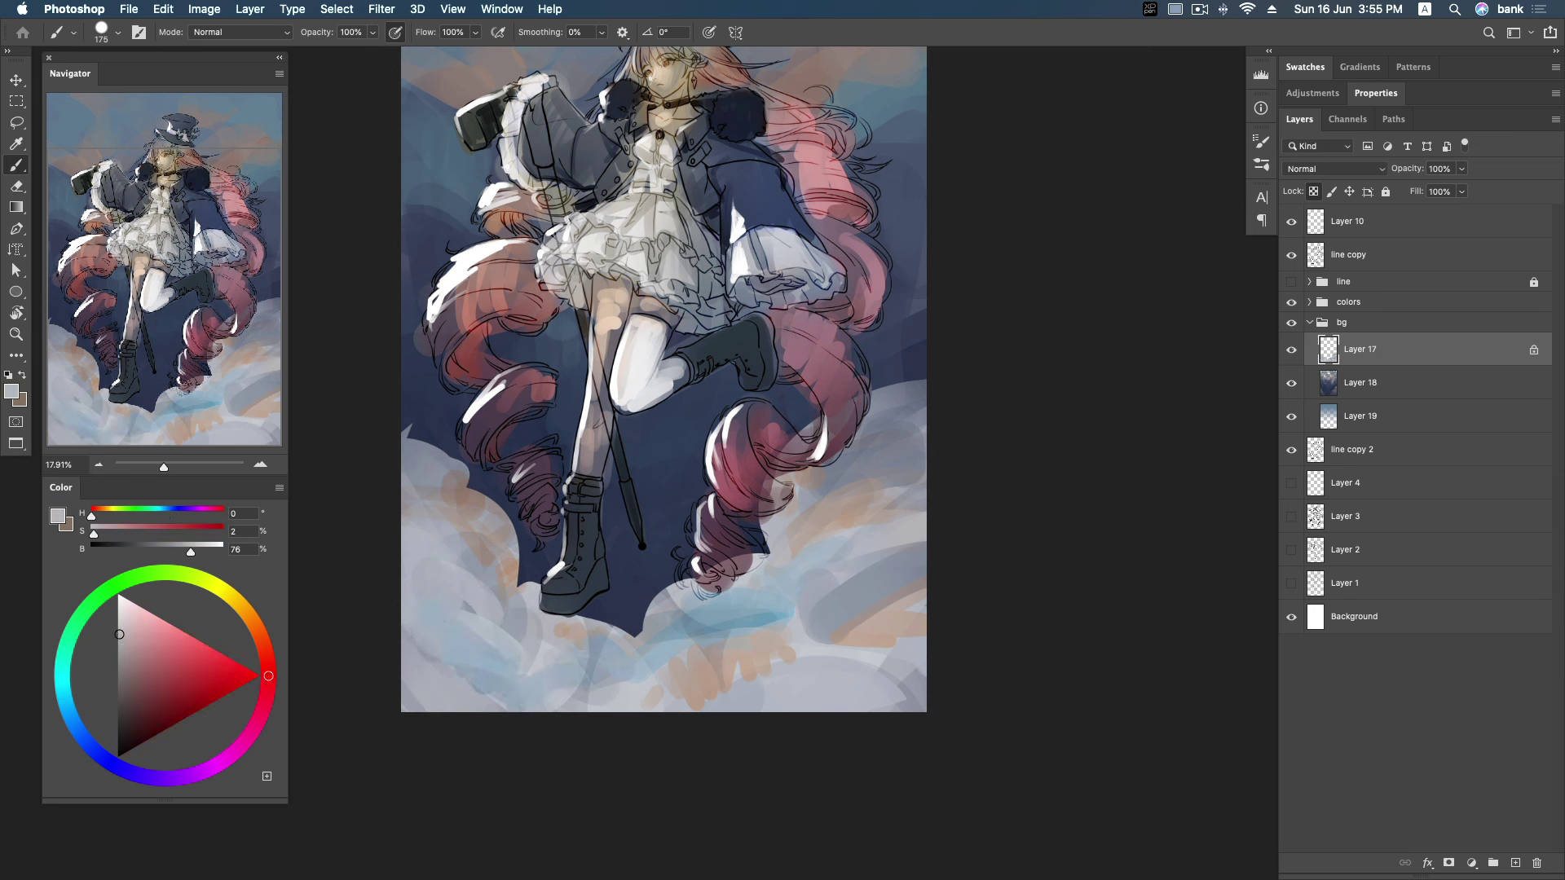
left_click(750, 677)
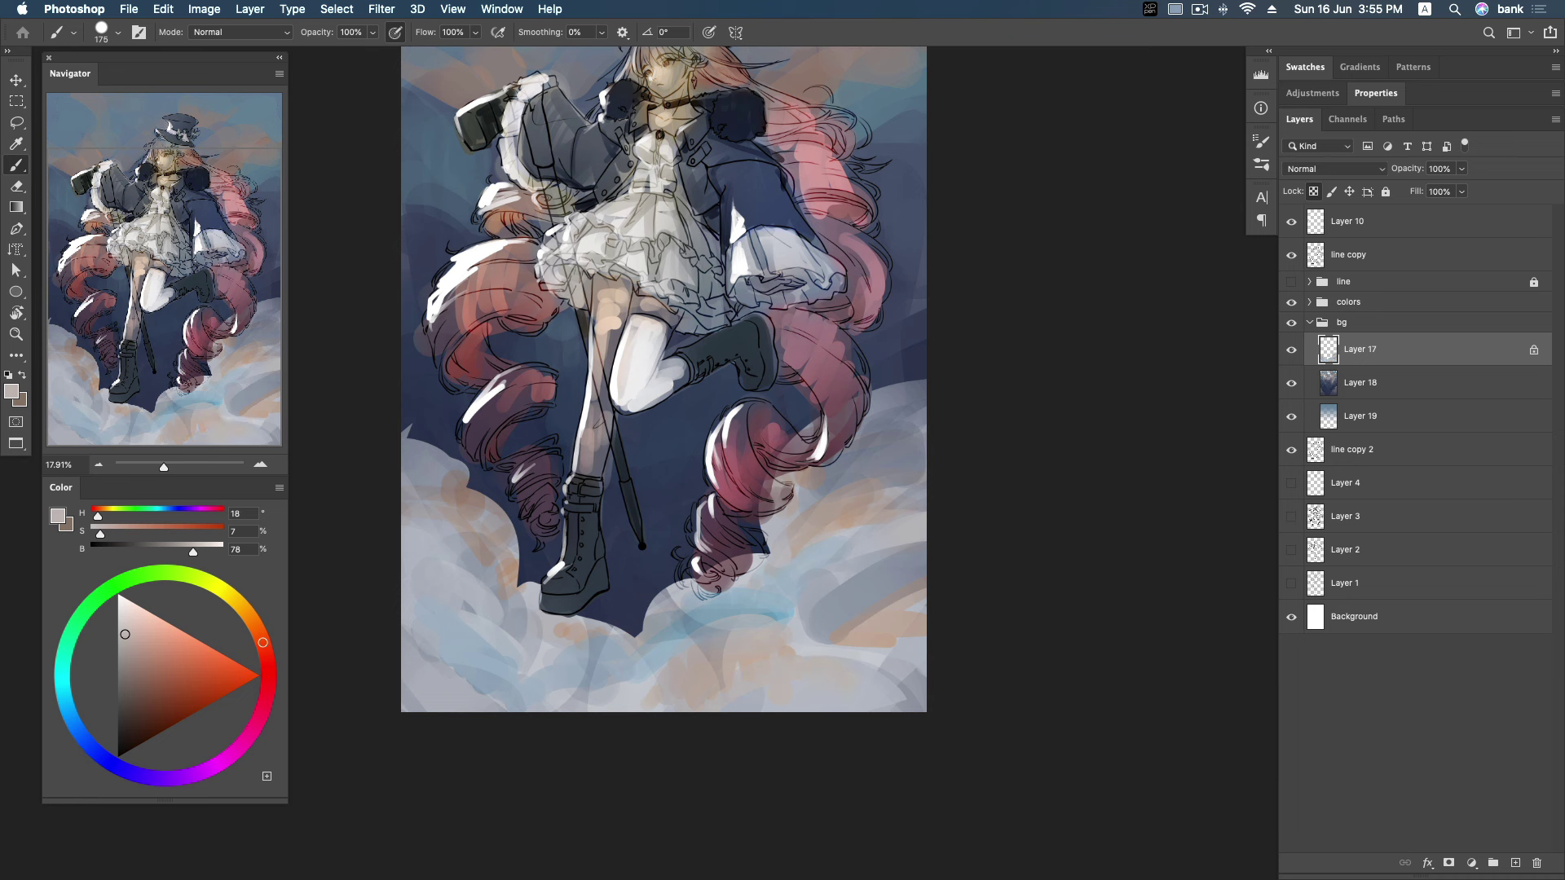
left_click(856, 587, "alt")
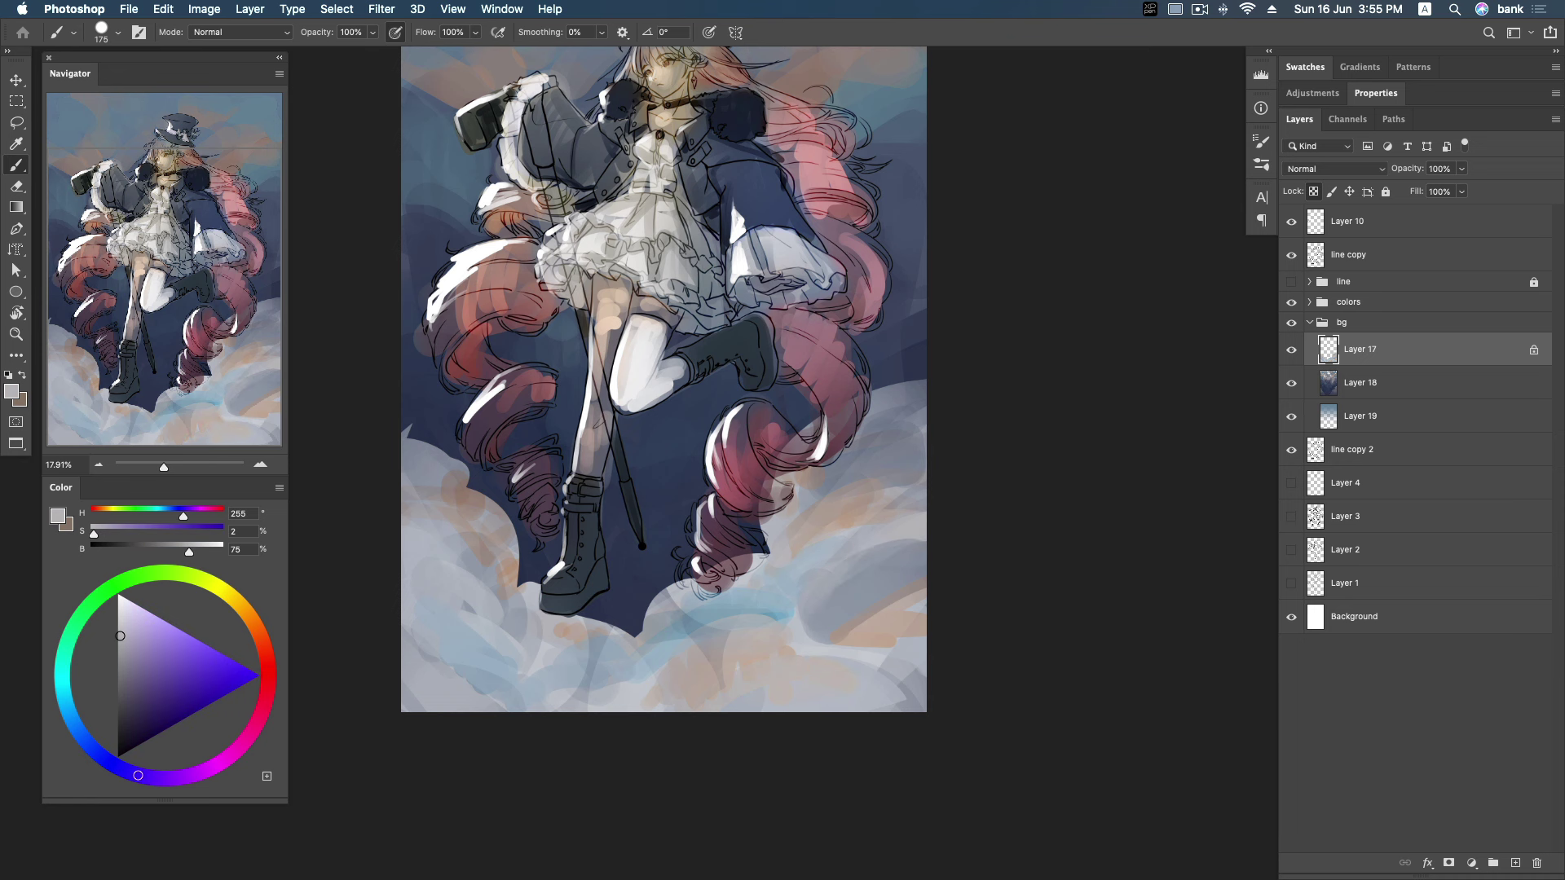
left_click(790, 536, "alt")
left_click(848, 473, "alt")
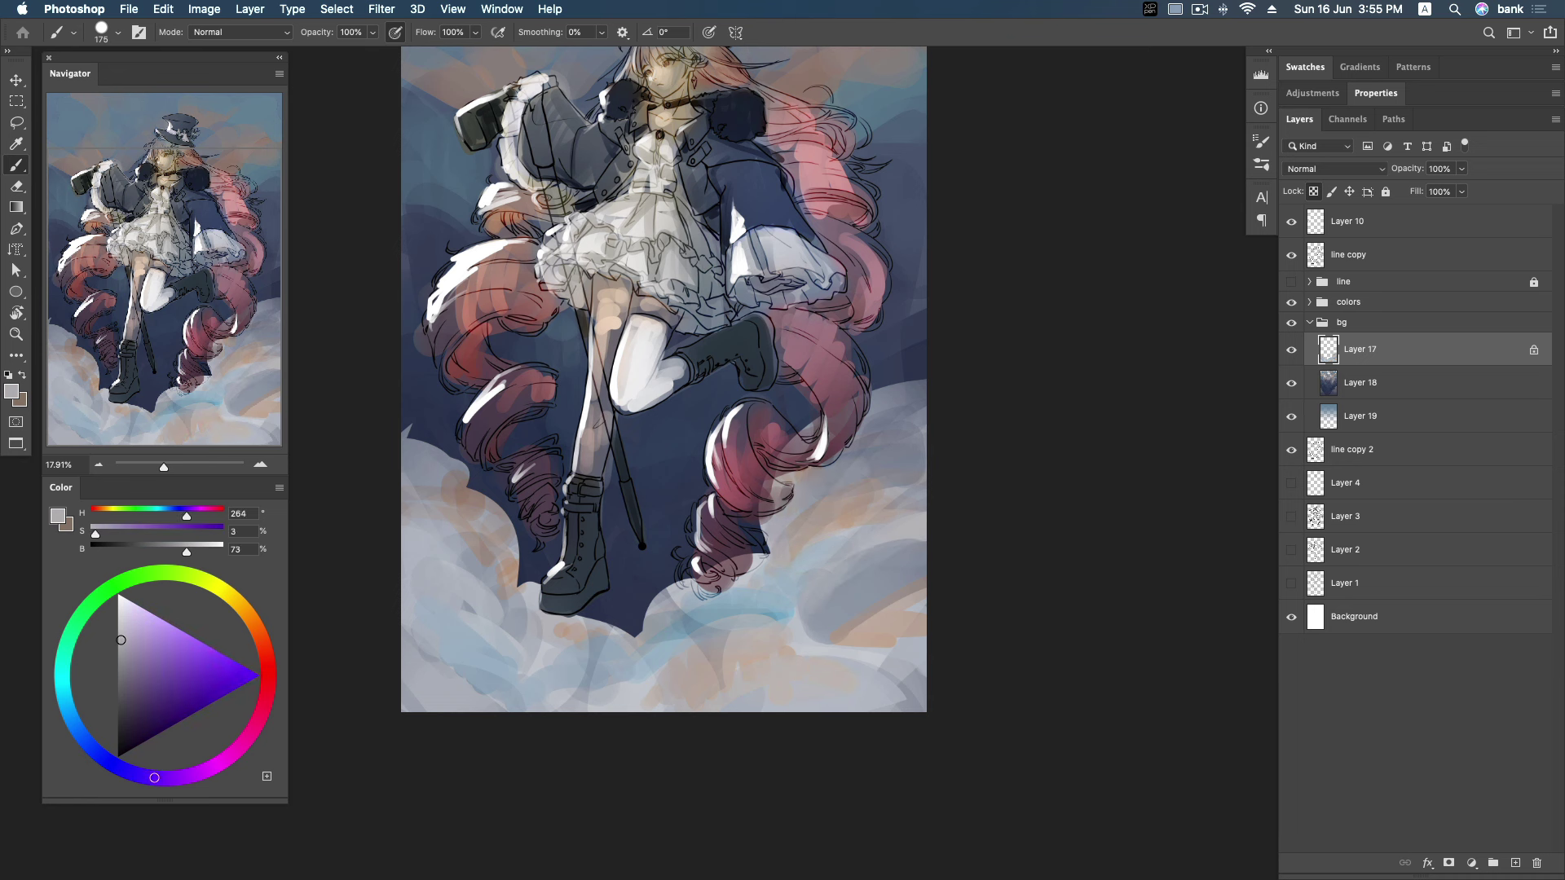
left_click(888, 400, "alt")
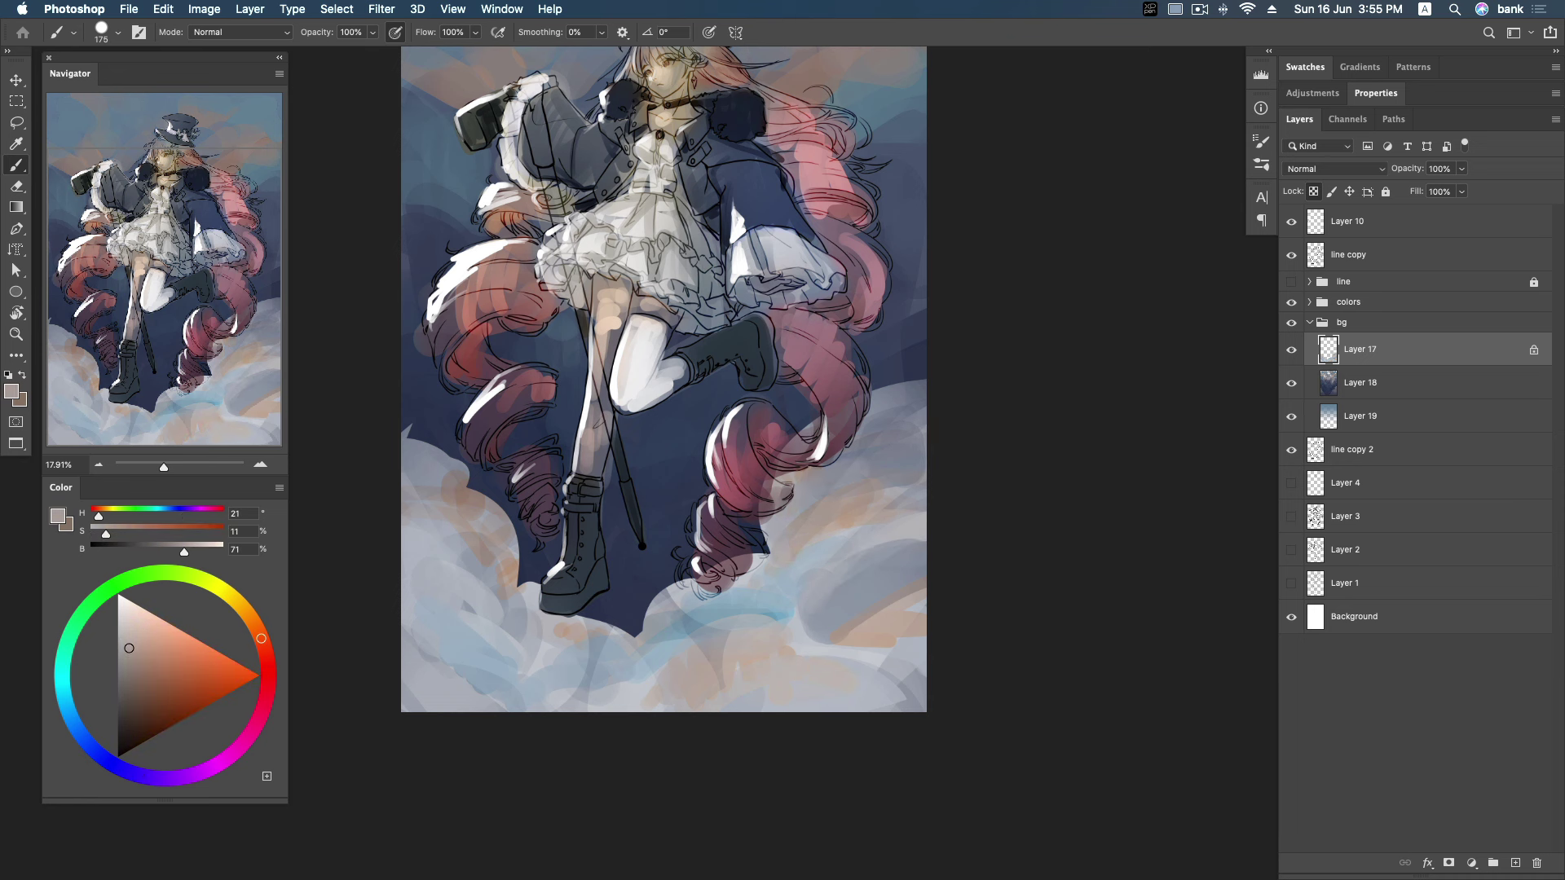
left_click(856, 587, "alt")
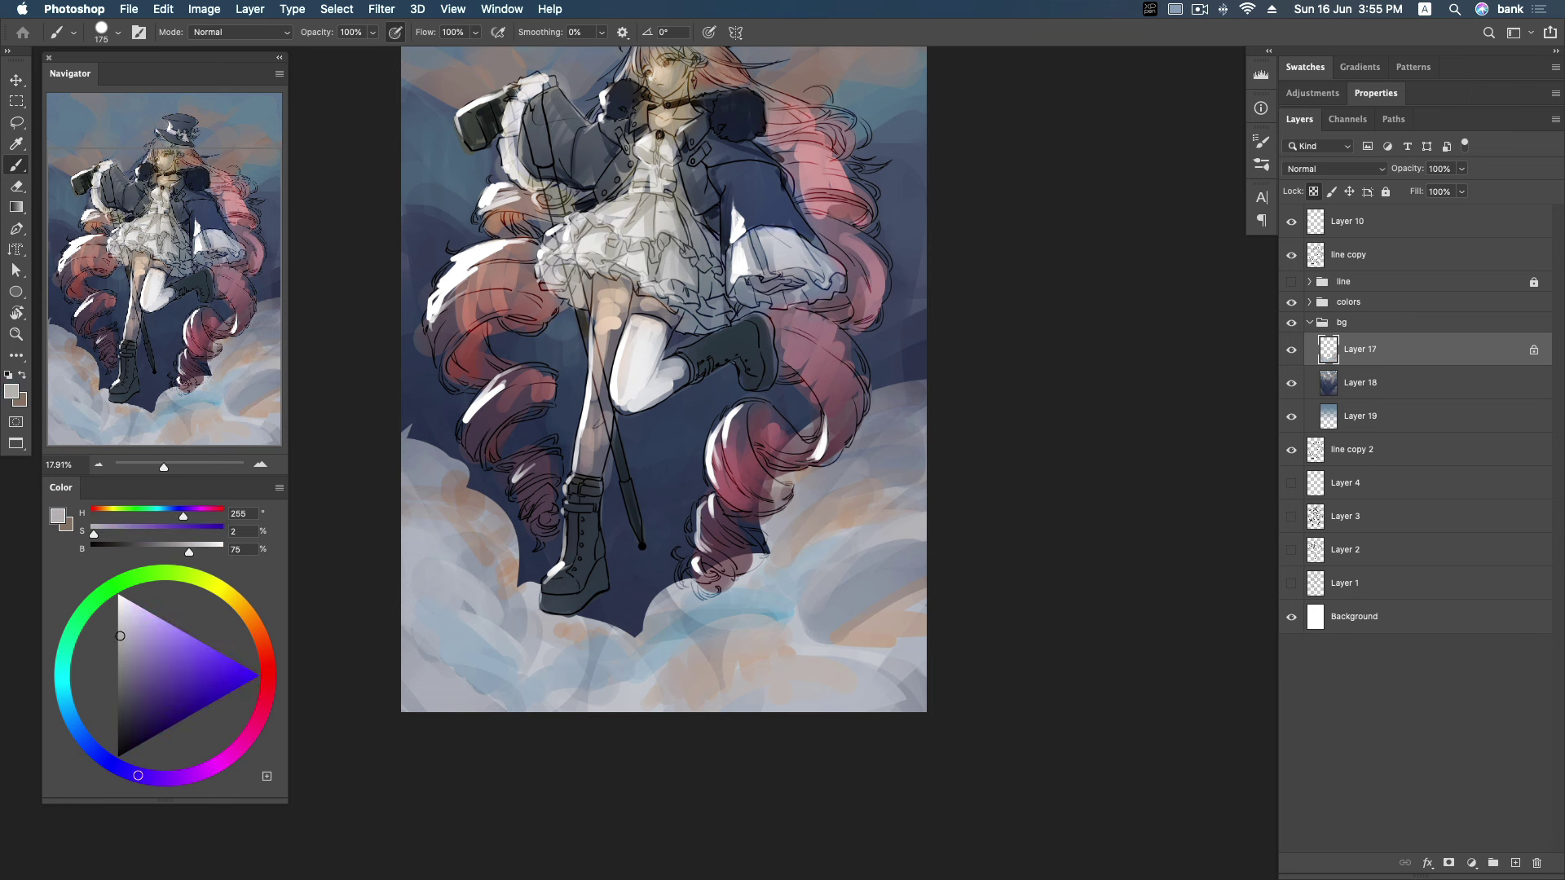
Unlock Layer 17's transparent pixels and add light strokes beside the figure and to the left clouds.
key("slash")
left_click_drag(873, 408, 909, 396)
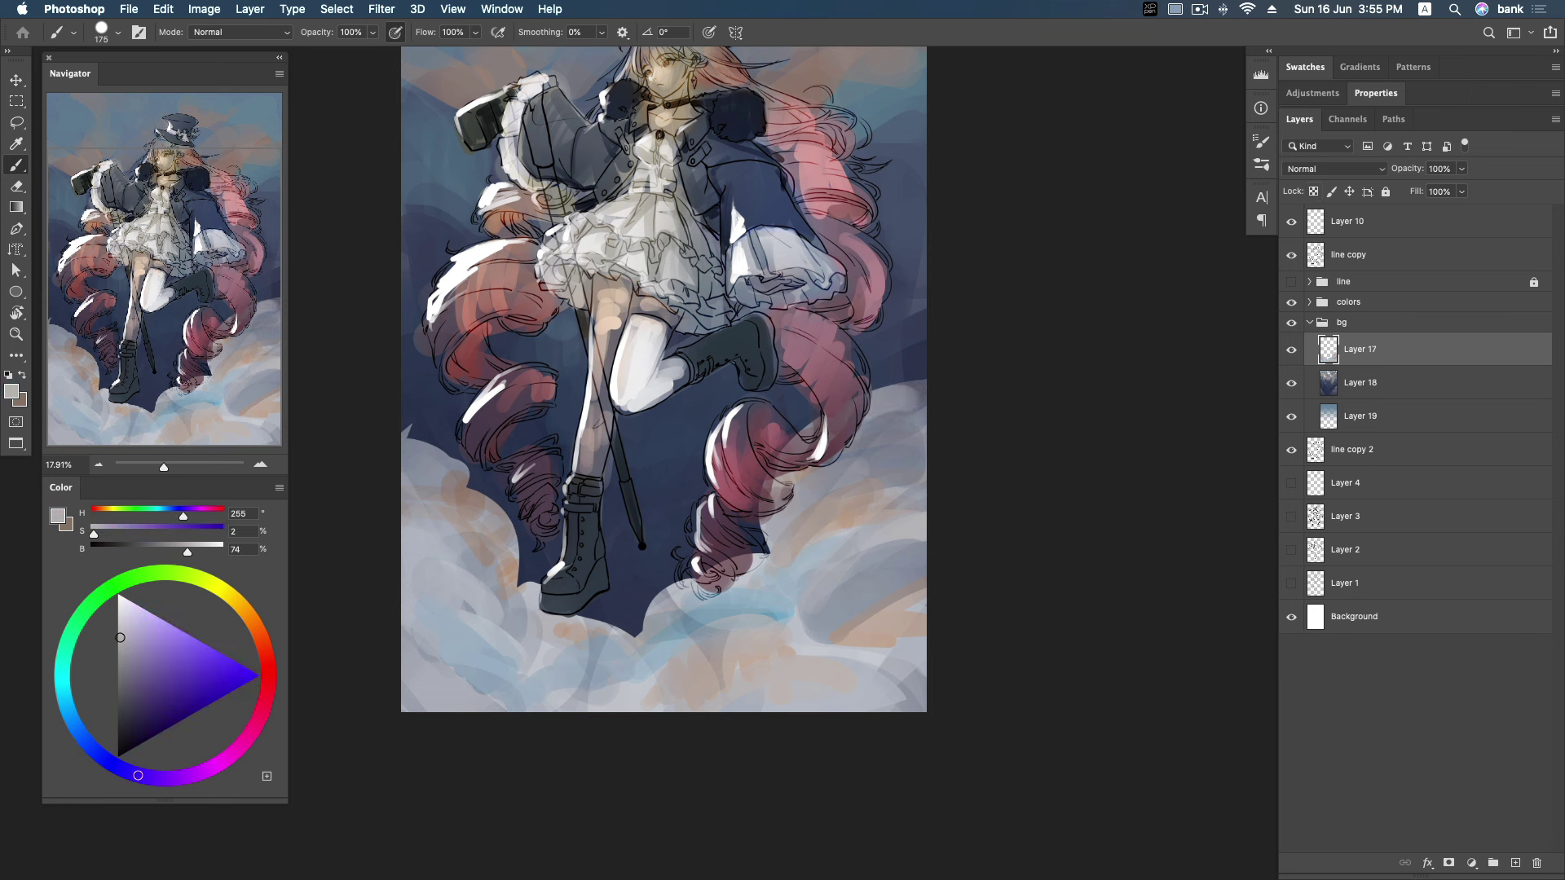
left_click(823, 576, "alt")
left_click(678, 595, "alt")
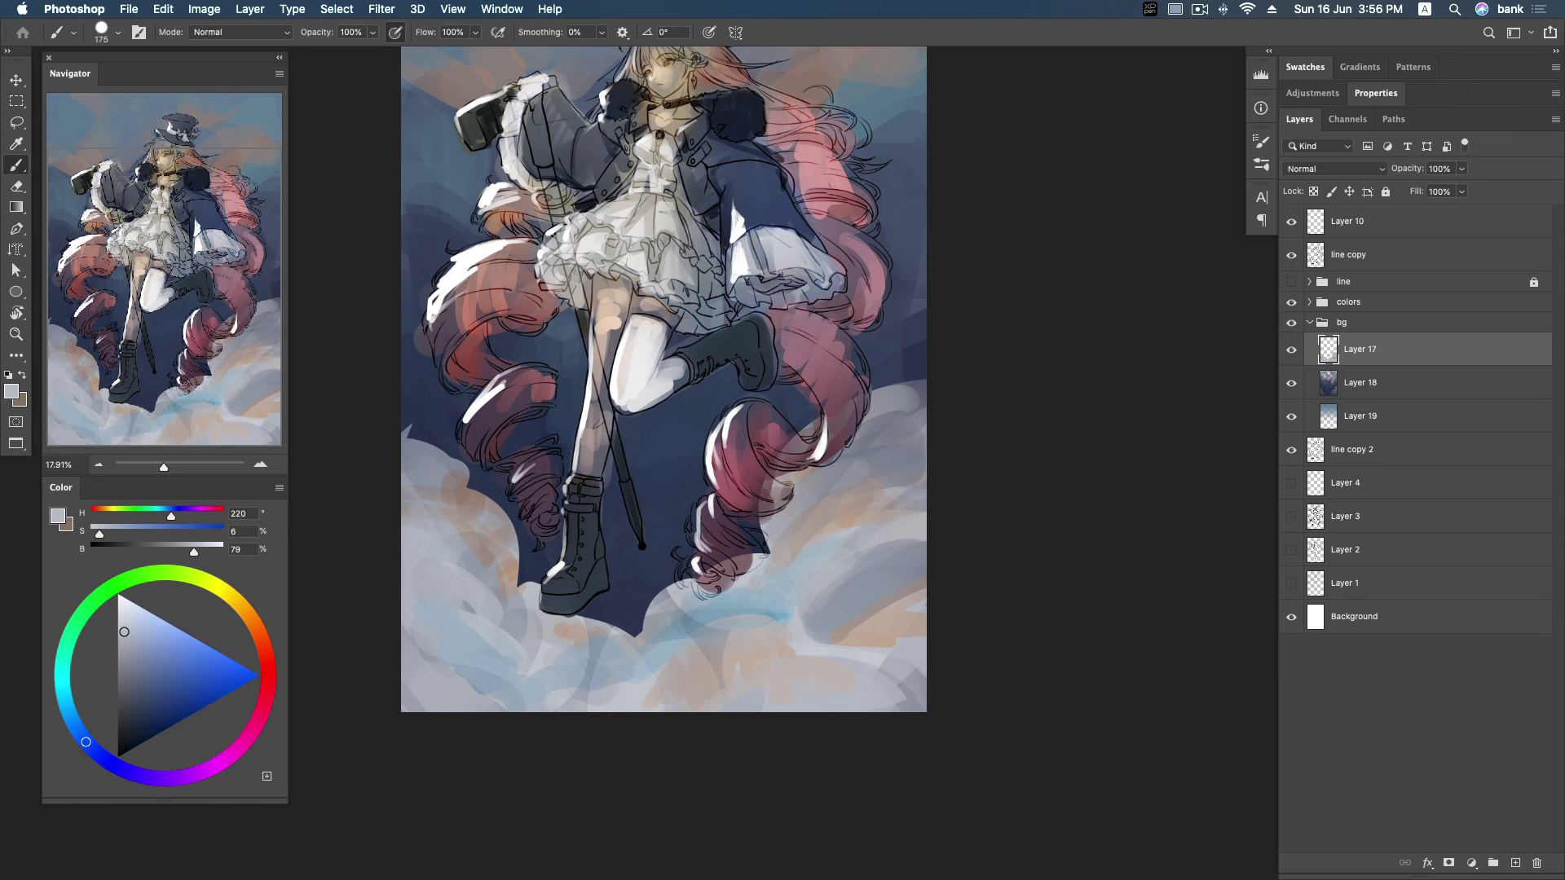
left_click(657, 652, "alt")
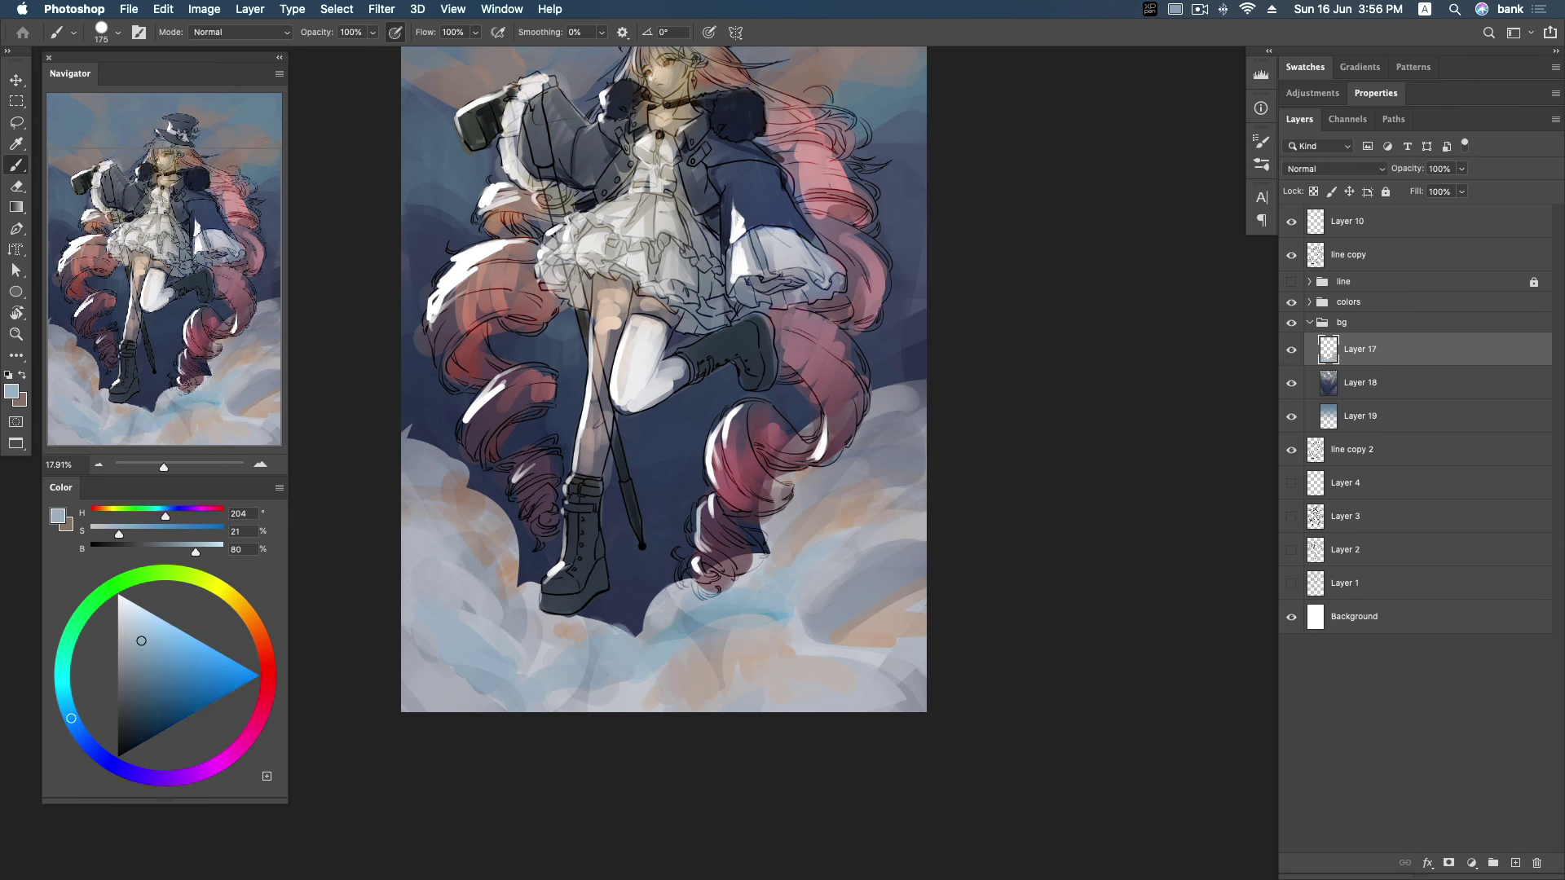
left_click(601, 640, "alt")
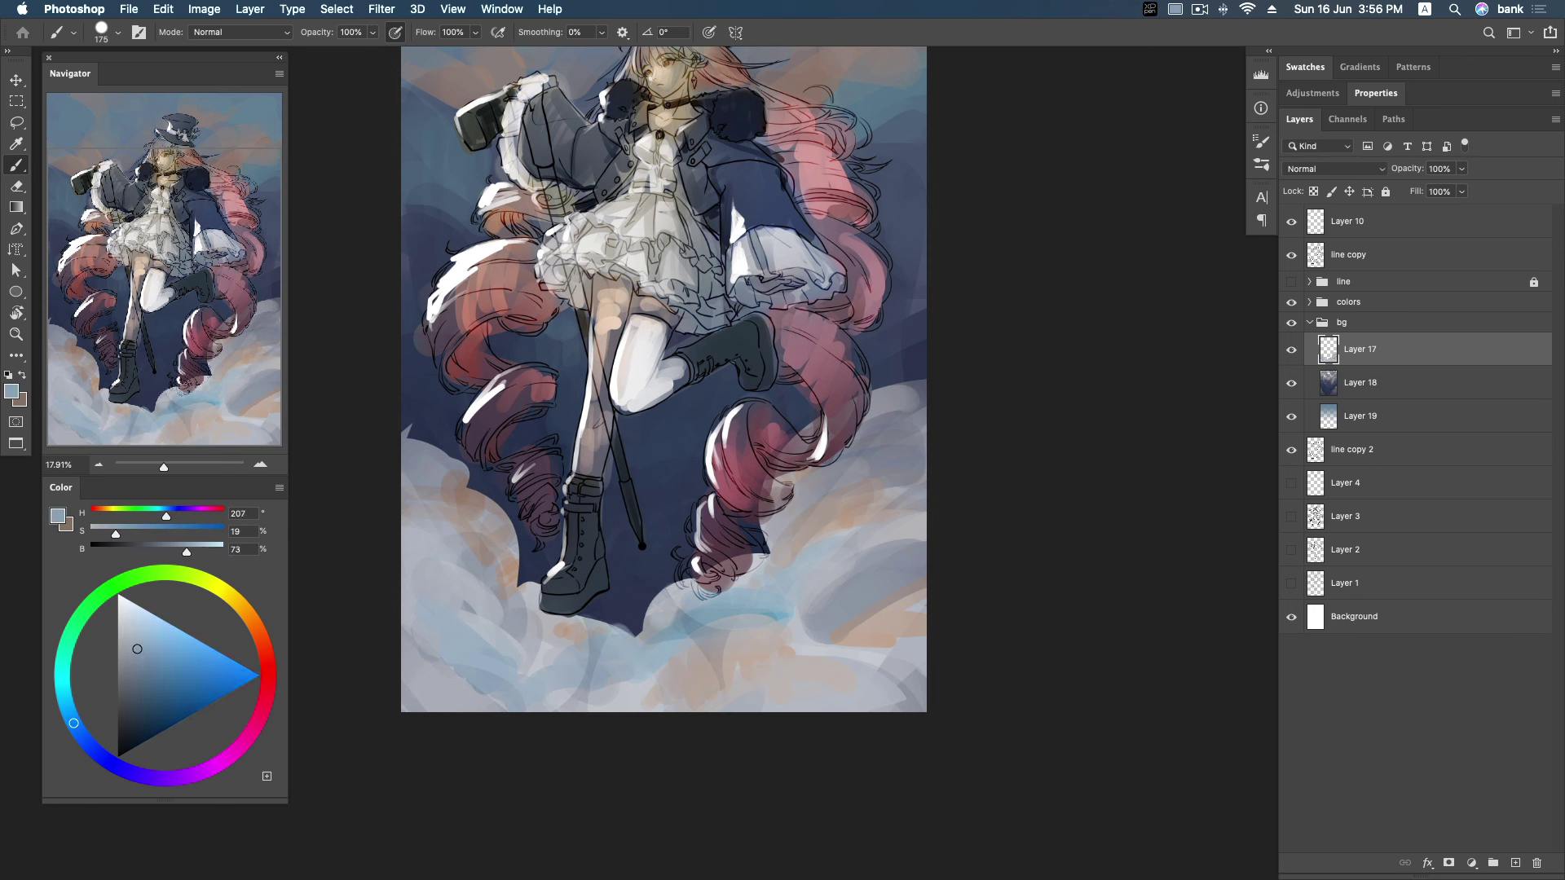
left_click(487, 512, "alt")
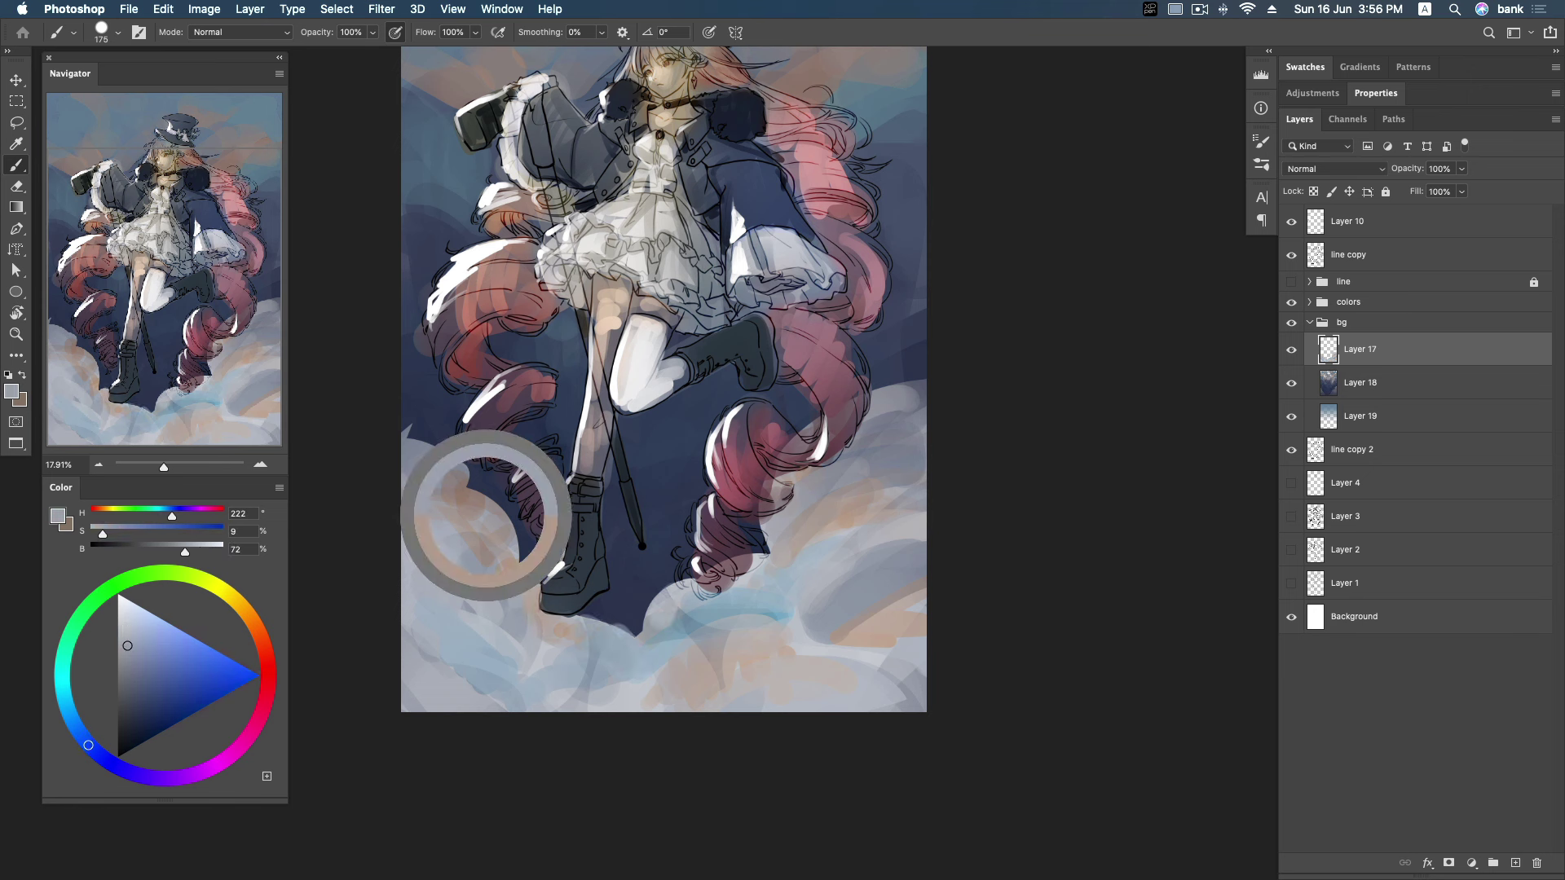
left_click_drag(450, 496, 461, 475)
Sample lighter and bluer cloud greys near the boot, ending on a pale bluish grey.
left_click(438, 534, "alt")
left_click(463, 605, "alt")
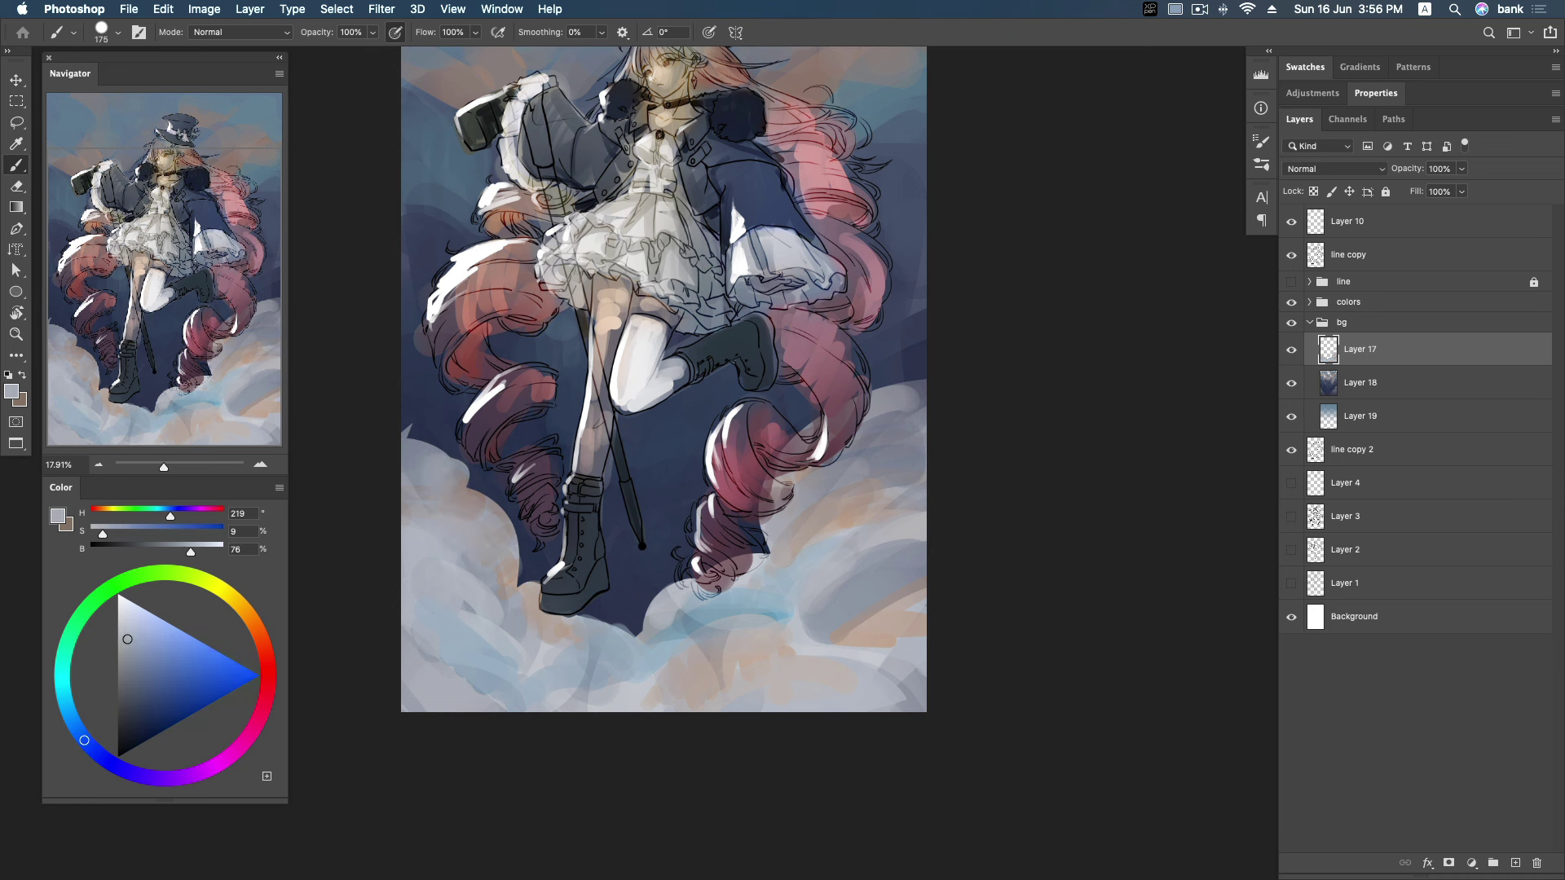
left_click(505, 573, "alt")
left_click(493, 663, "alt")
left_click(483, 687, "alt")
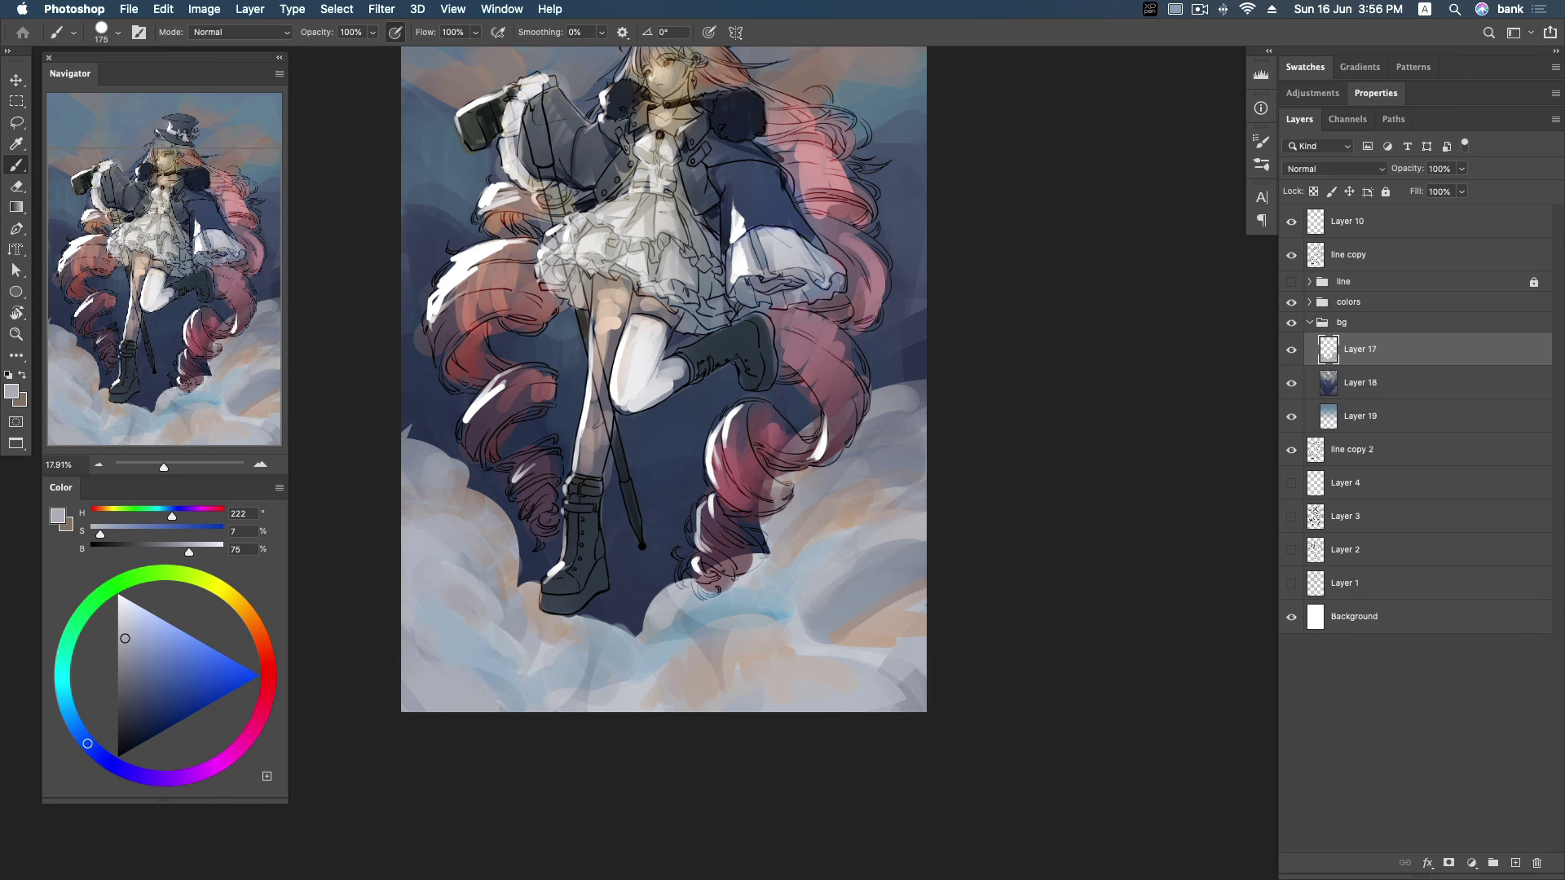
left_click(644, 693, "alt")
left_click(604, 685, "alt")
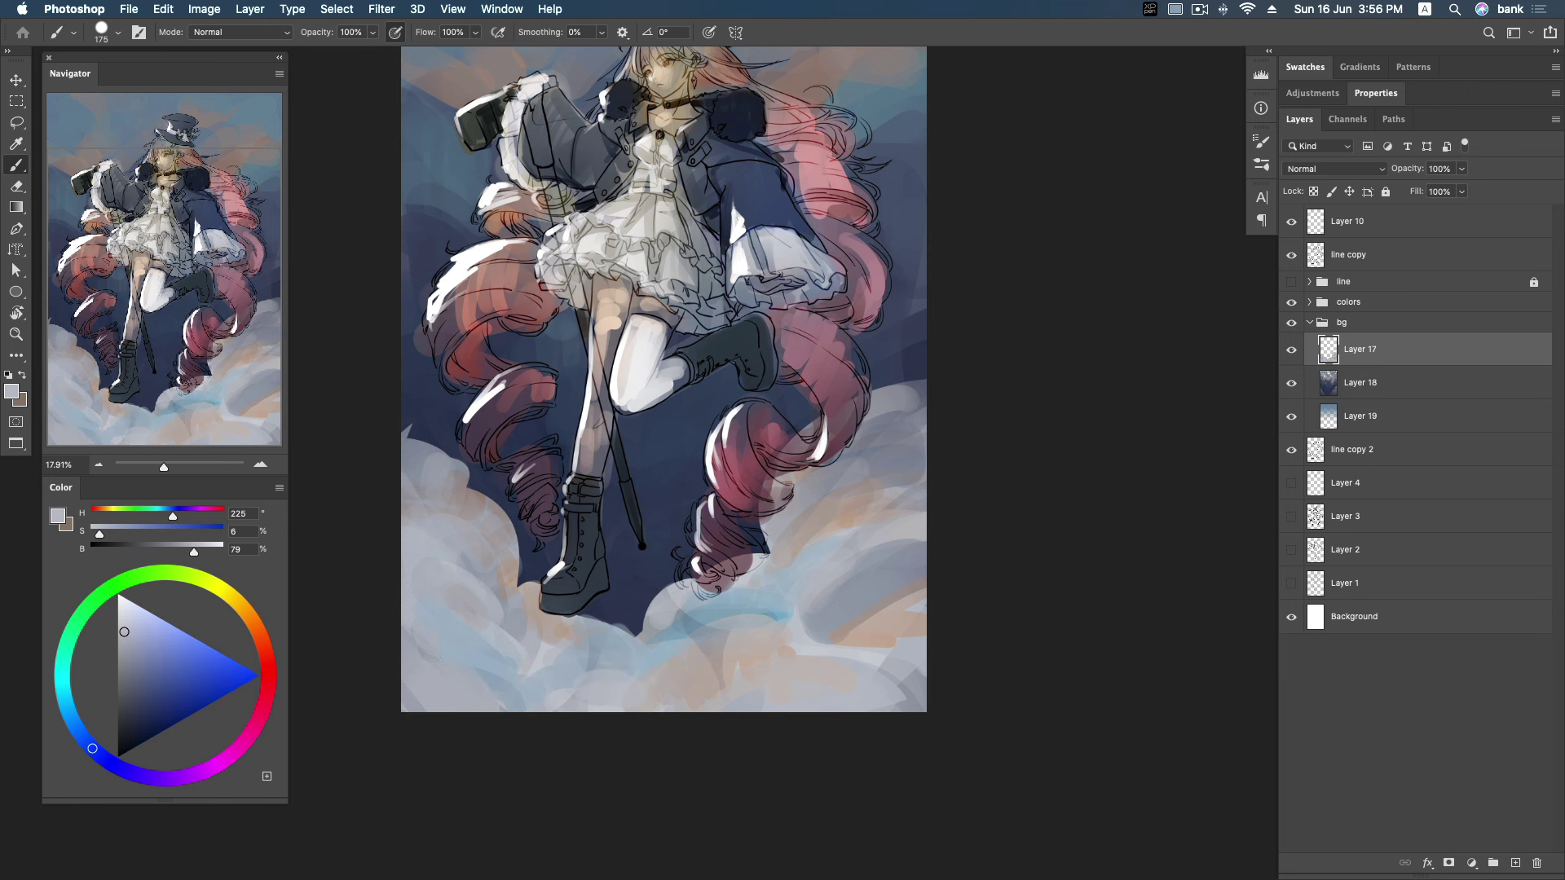
Alternate between warm greys and darker bluish greys sampled from the clouds.
left_click(712, 650, "alt")
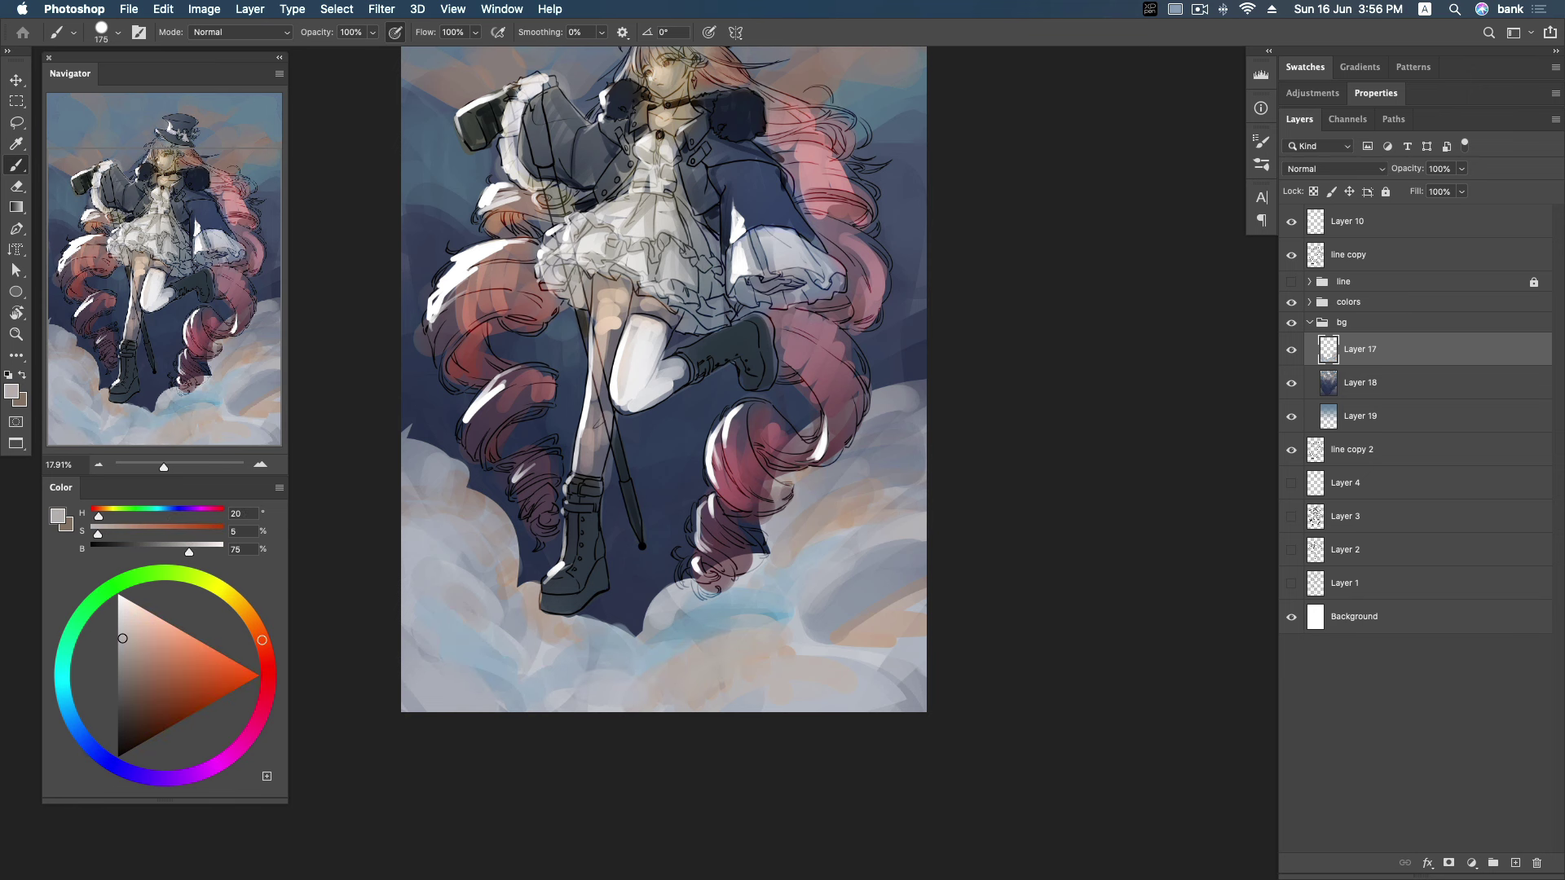
left_click(795, 627, "alt")
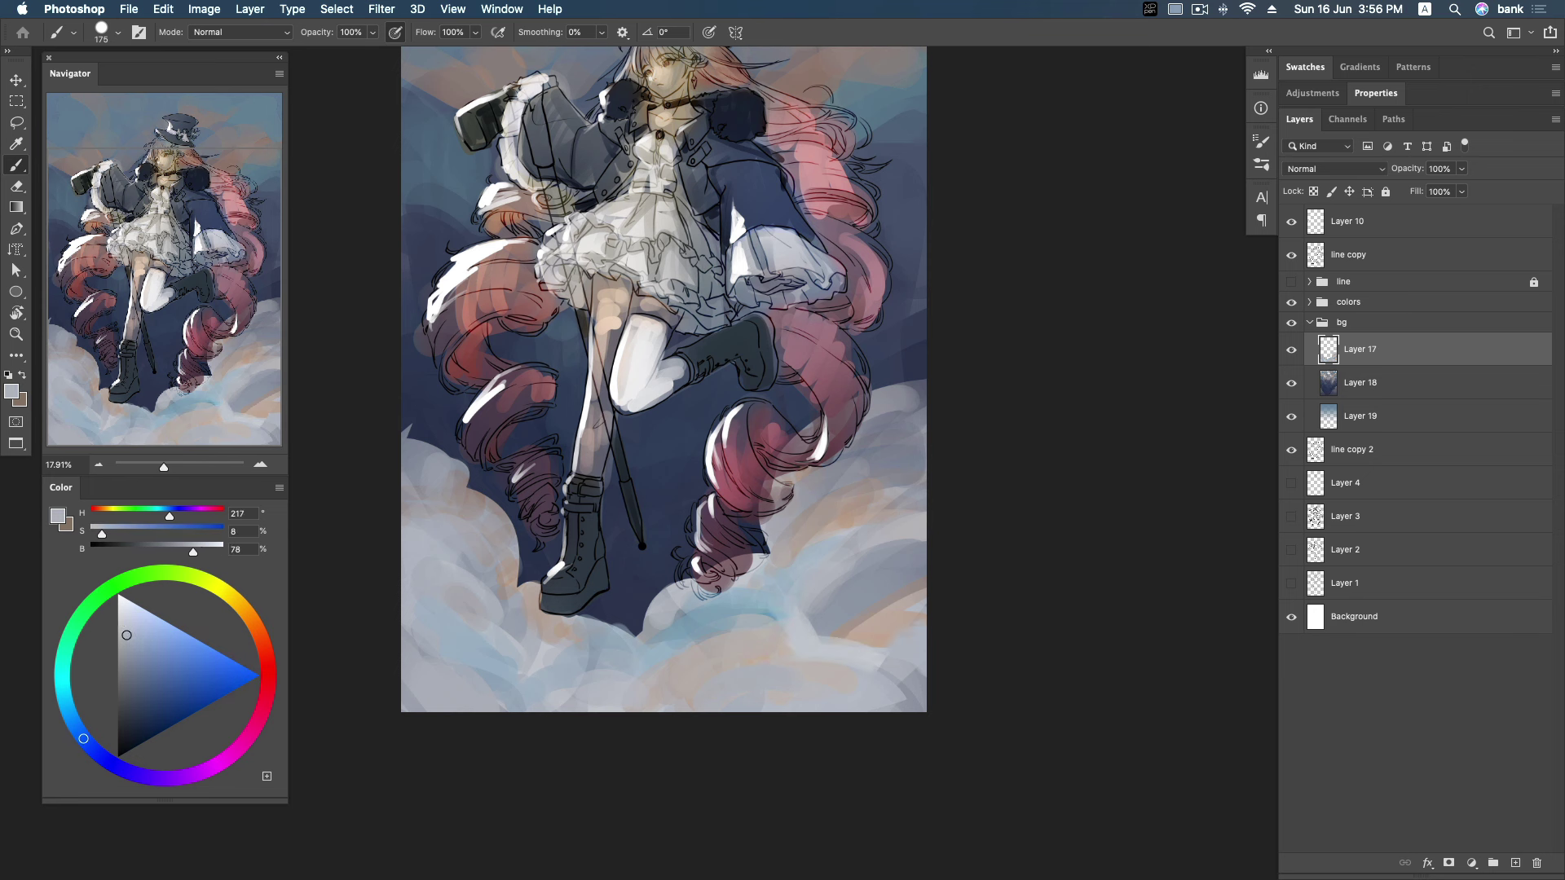
left_click(884, 619, "alt")
left_click(896, 671, "alt")
left_click(911, 697, "alt")
left_click(897, 685, "alt")
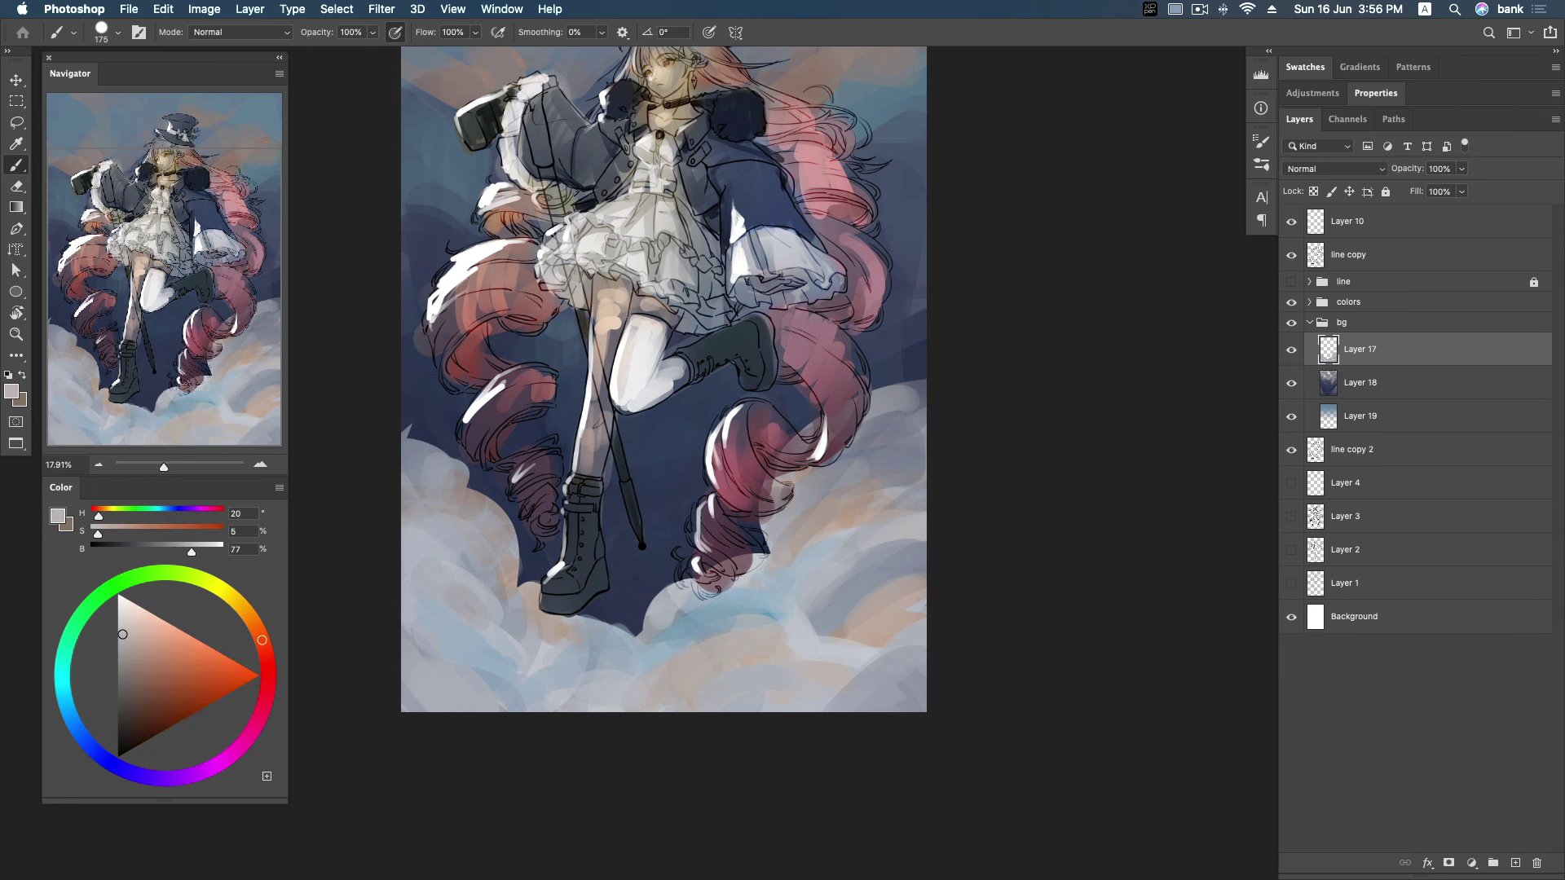
left_click(599, 642, "alt")
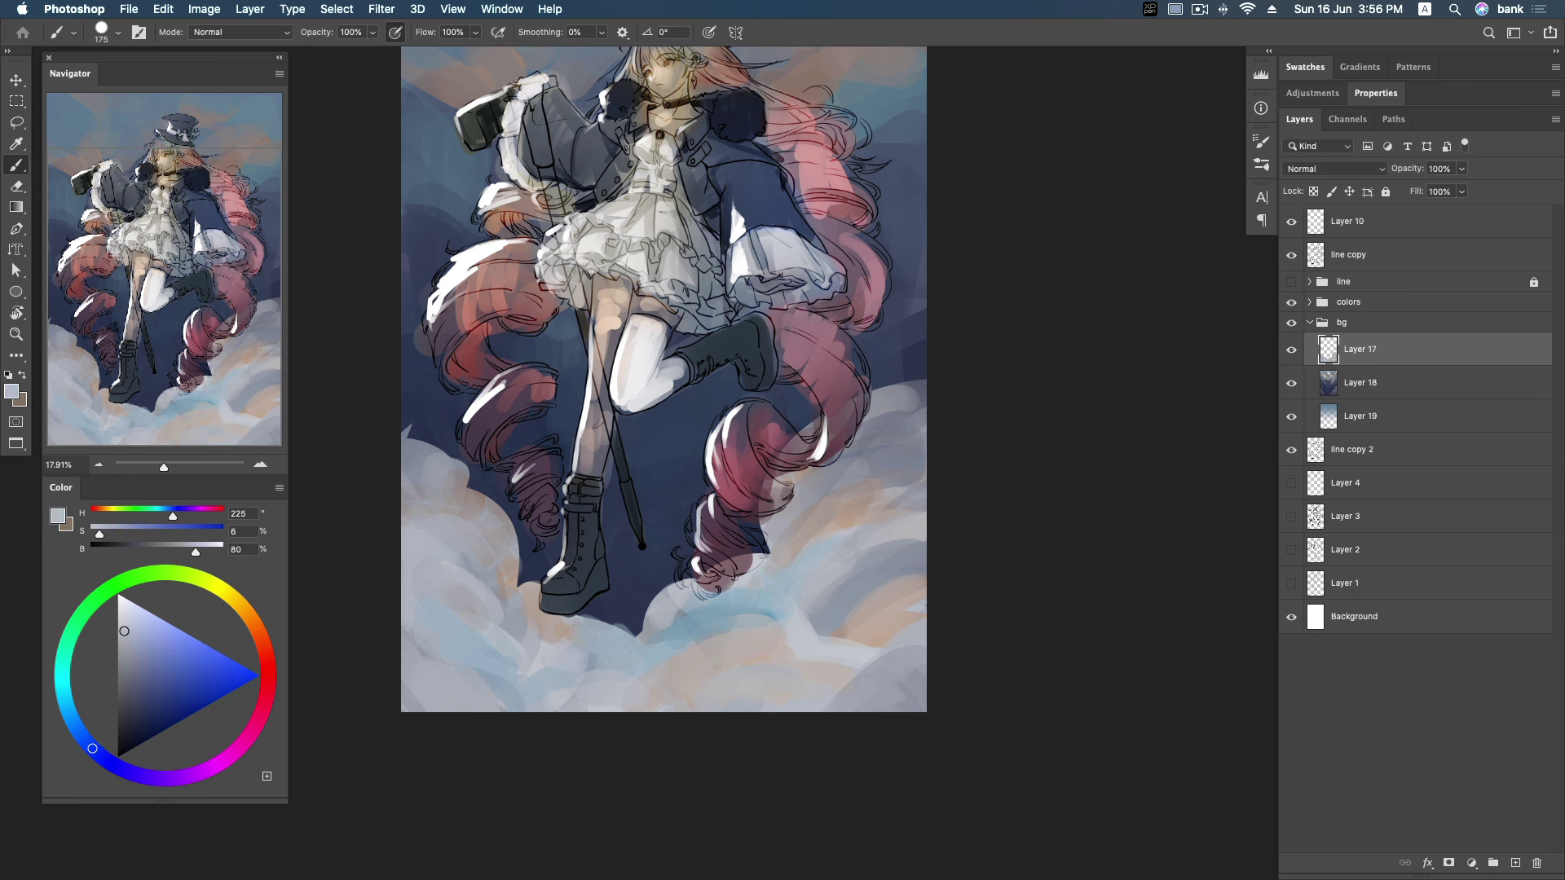
left_click(436, 466, "alt")
Paint light cloud strokes along the left edge and shift the colour toward a violet grey.
mouse_move(404, 469)
left_mouse_down()
mouse_move(460, 428)
mouse_move(472, 489)
left_mouse_up()
left_click_drag(123, 650, 122, 644)
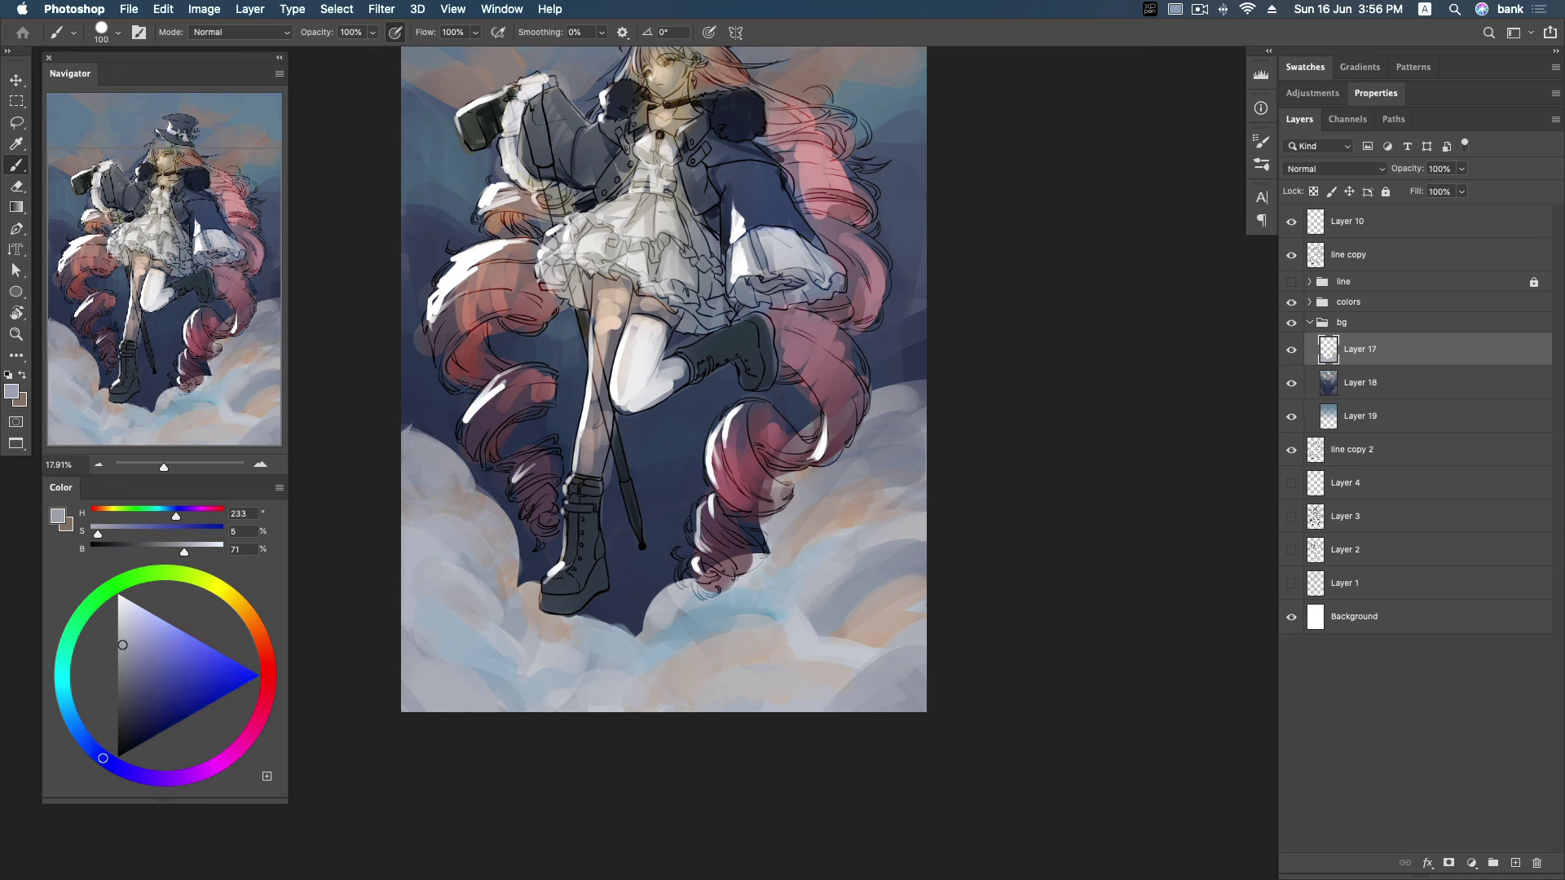
left_click(456, 457, "alt")
left_click(559, 629, "alt")
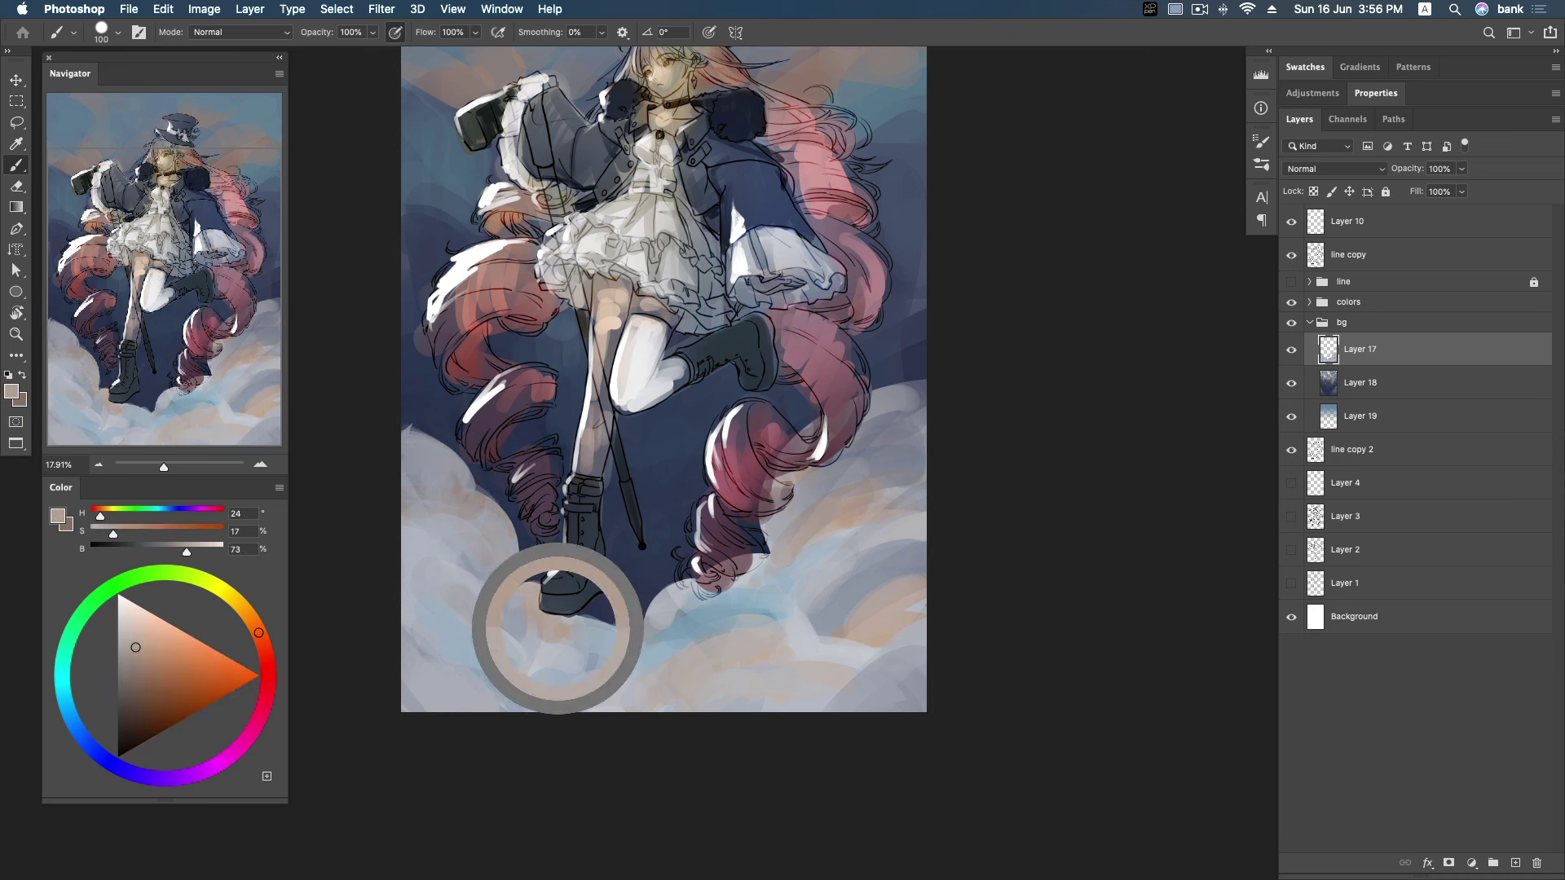
left_click(521, 617, "alt")
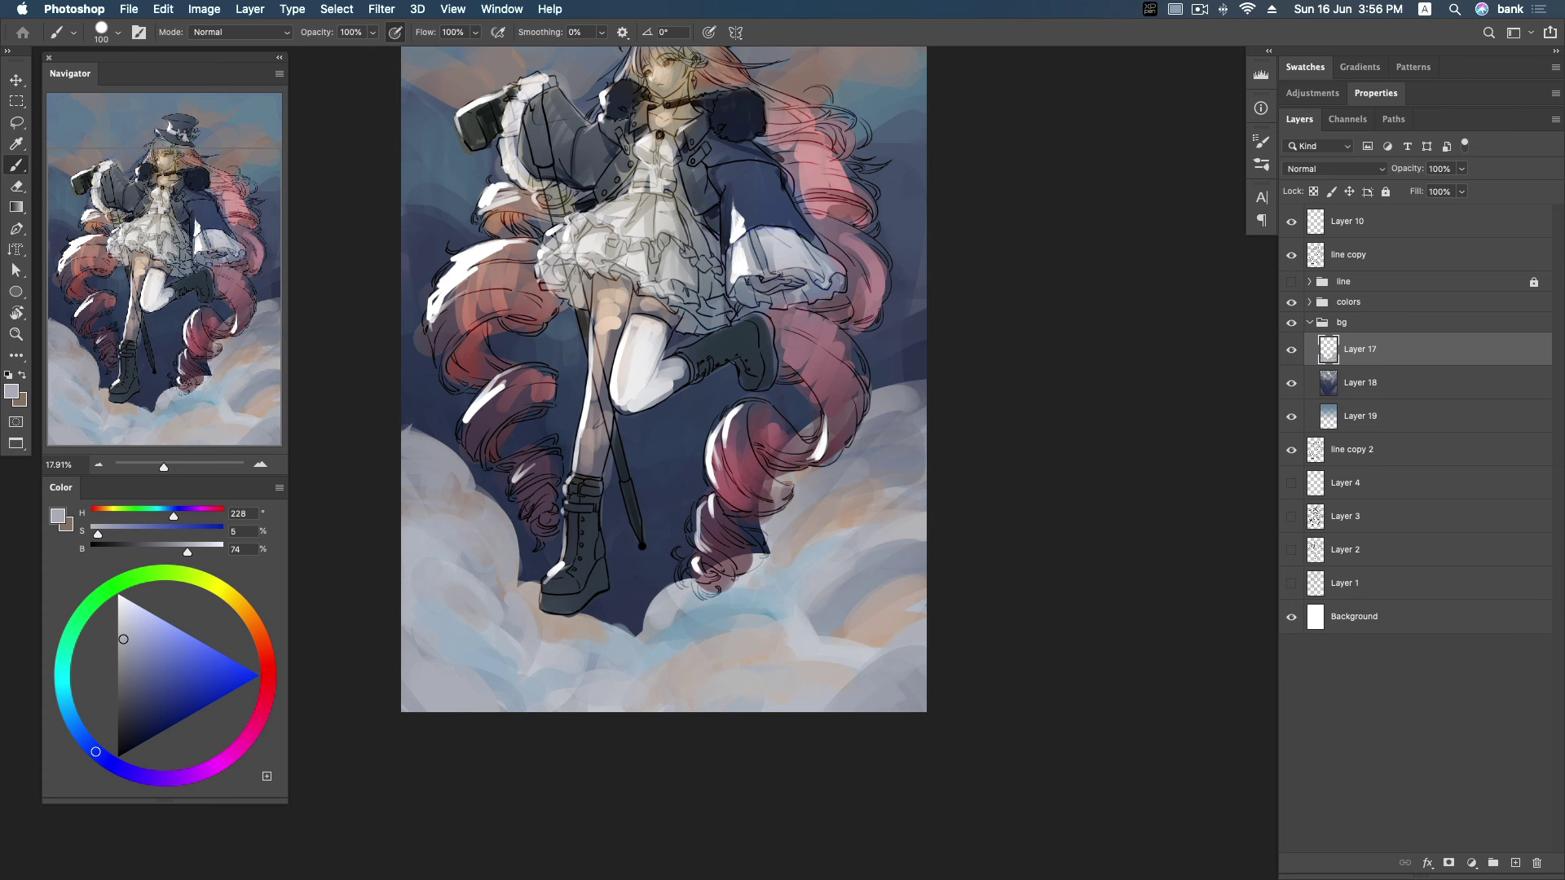
left_click(489, 587, "alt")
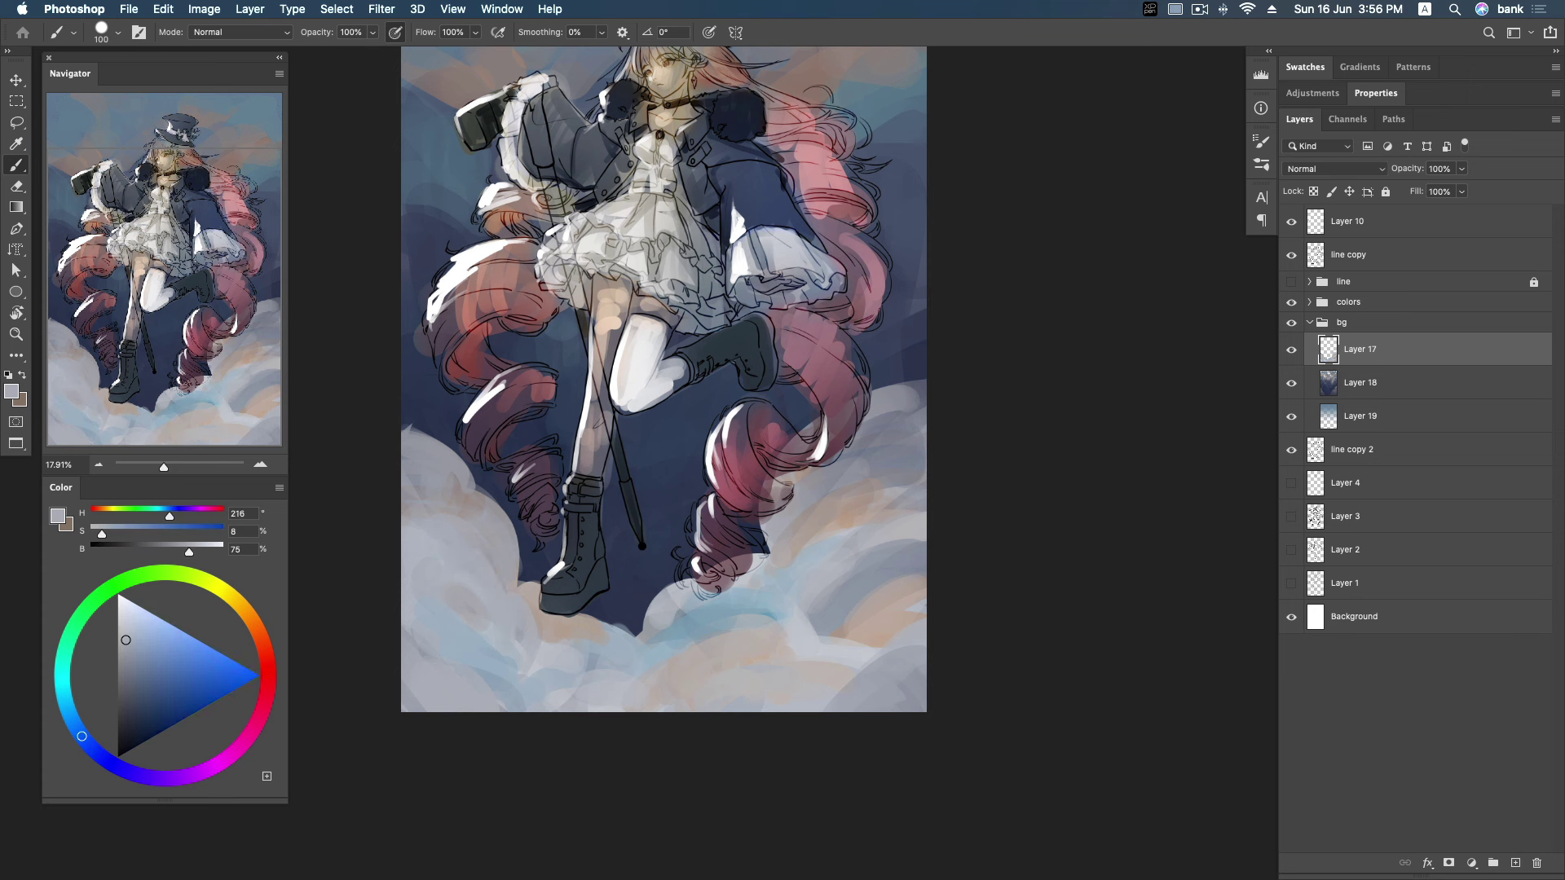
left_click(473, 570, "alt")
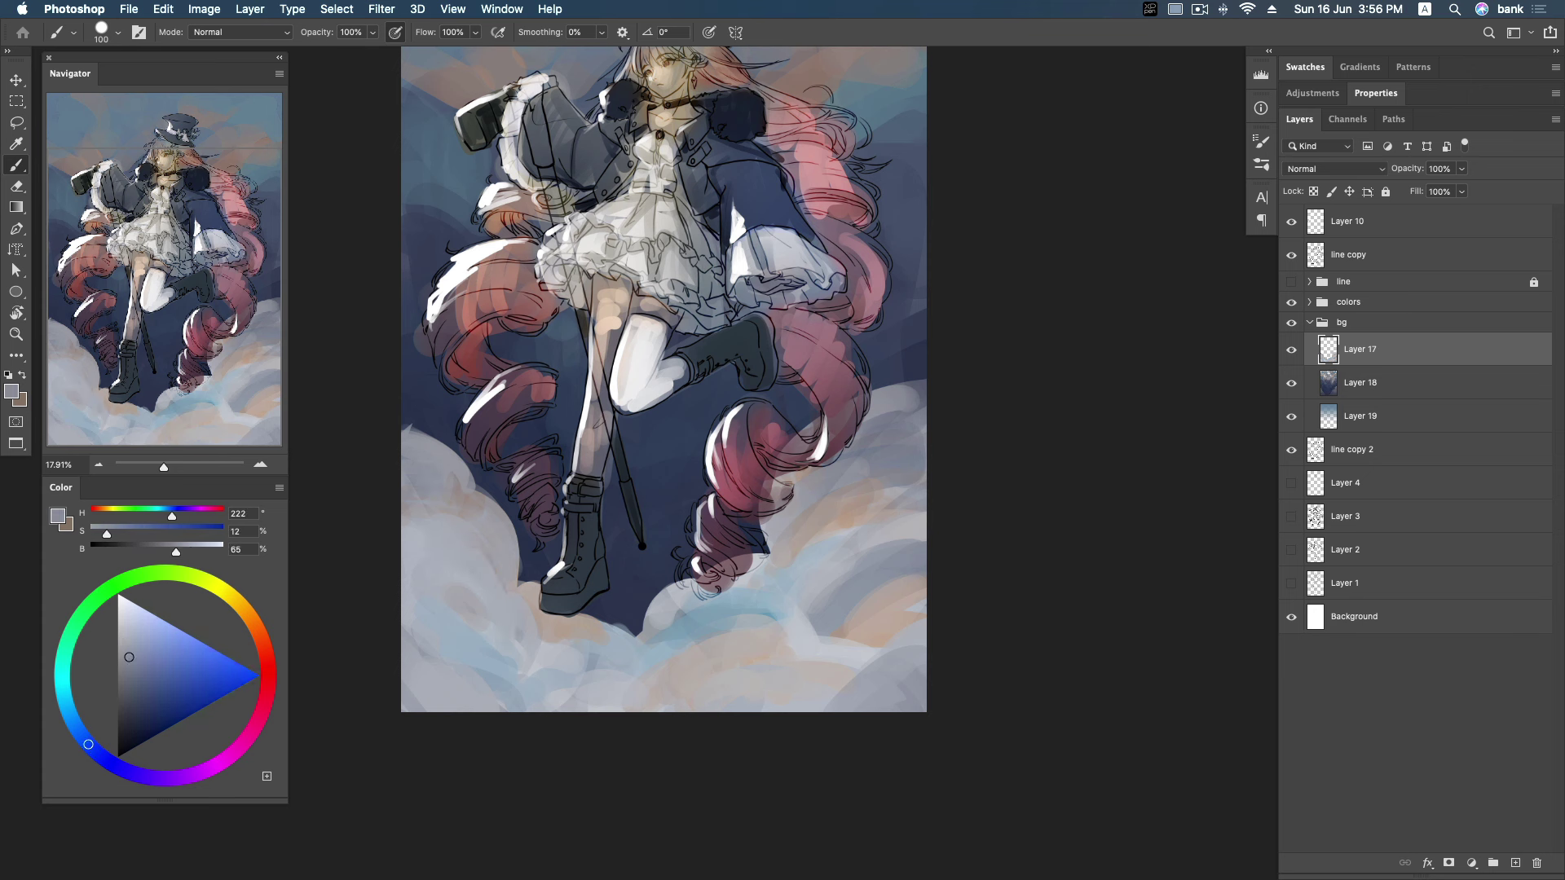
left_click(422, 441, "alt")
Sample sky and cloud greys along the right edge, settling on a pale blue-grey.
left_click(904, 399, "alt")
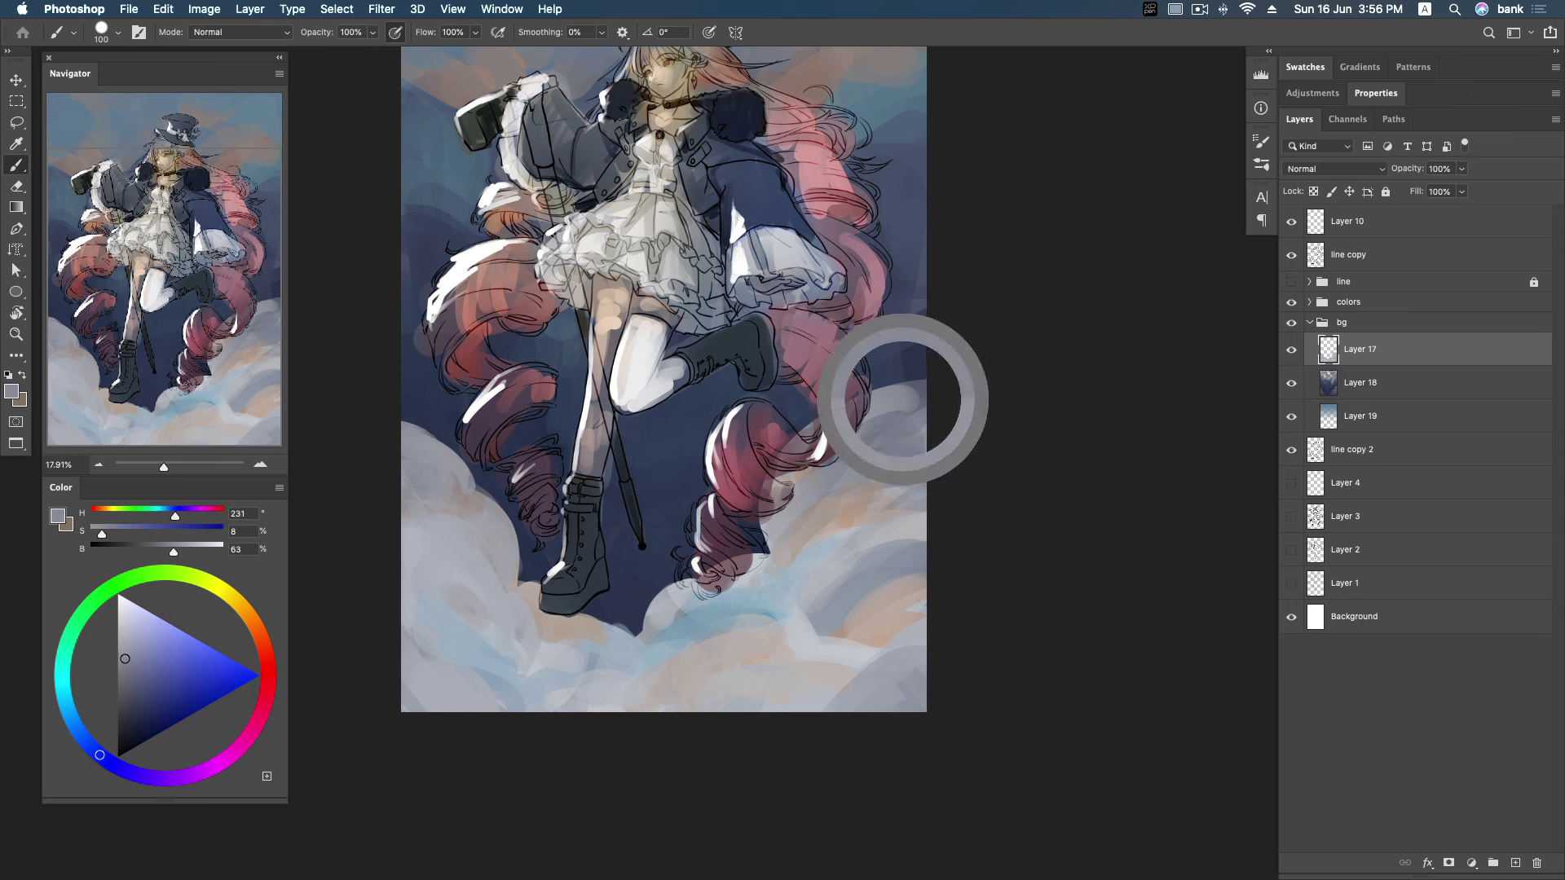
left_click(915, 422, "alt")
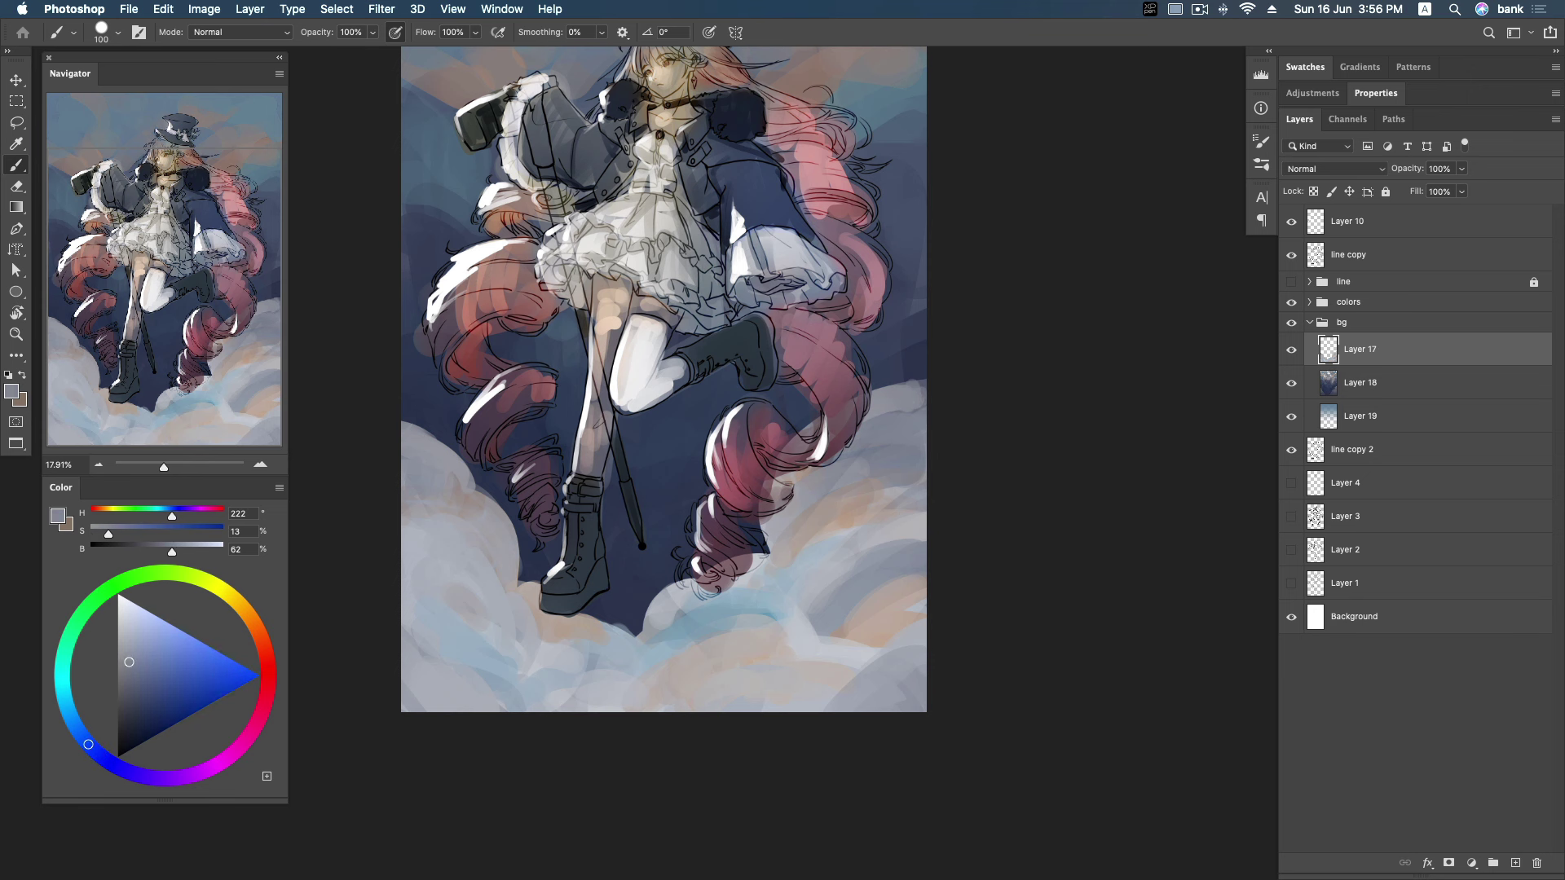
left_click(889, 460, "alt")
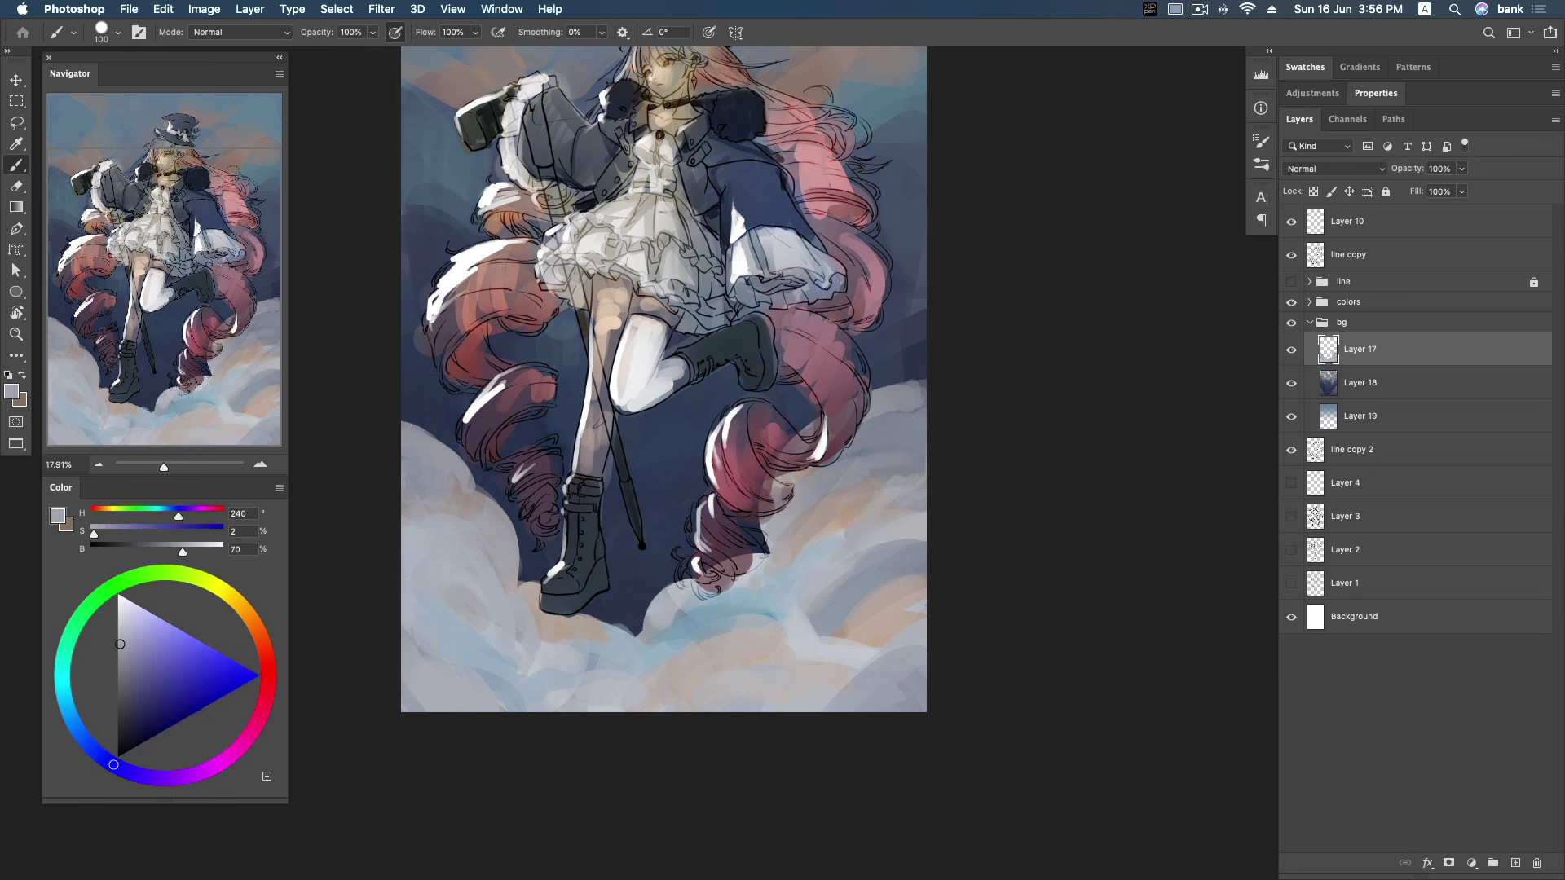
left_click(901, 485, "alt")
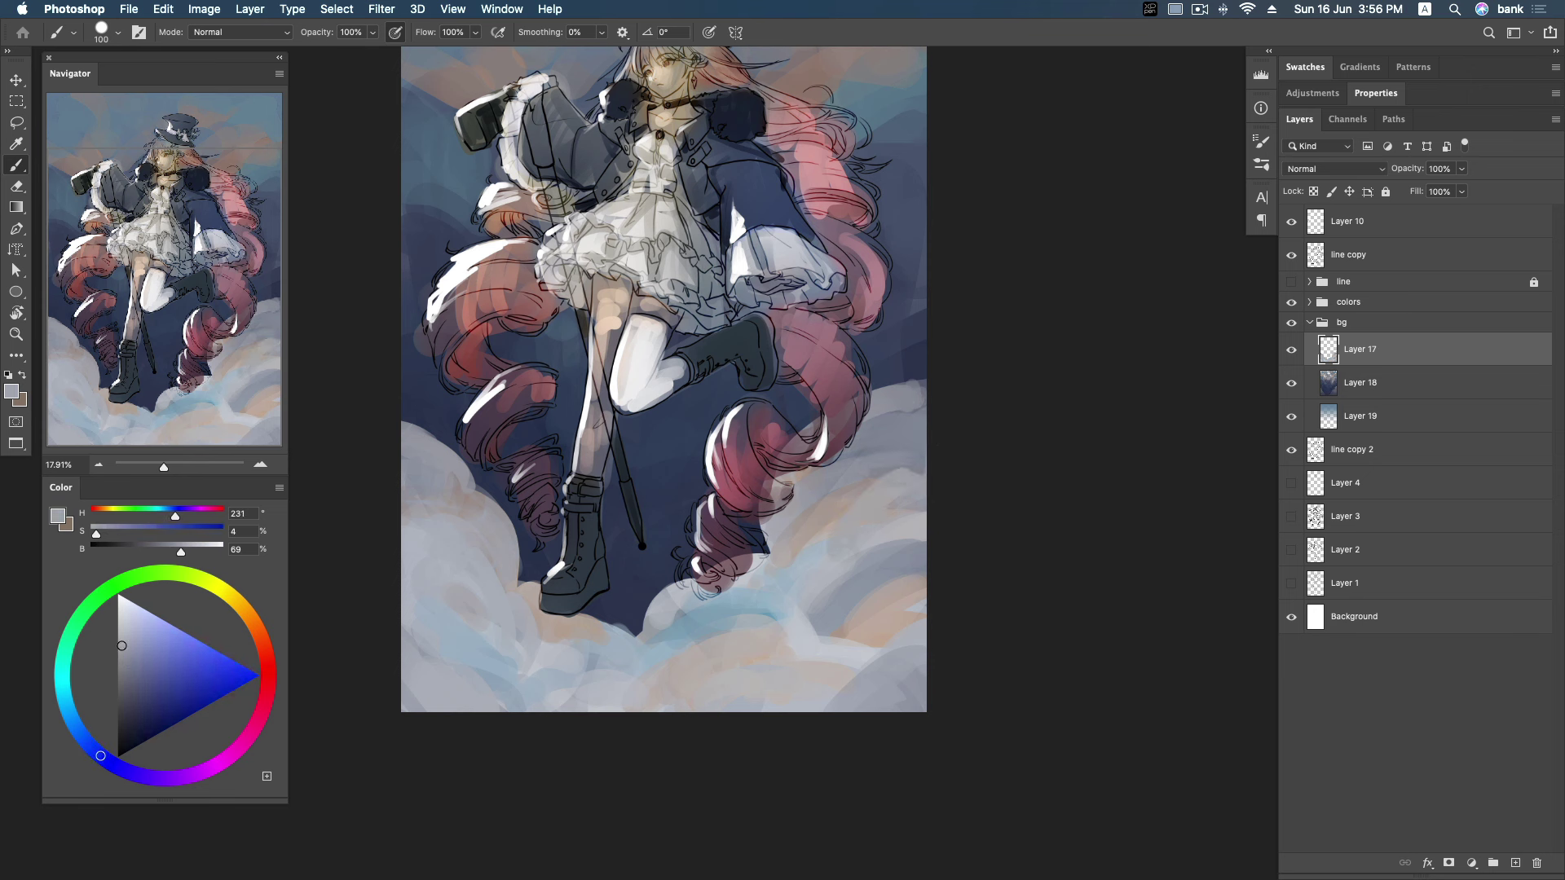
left_click(814, 521, "alt")
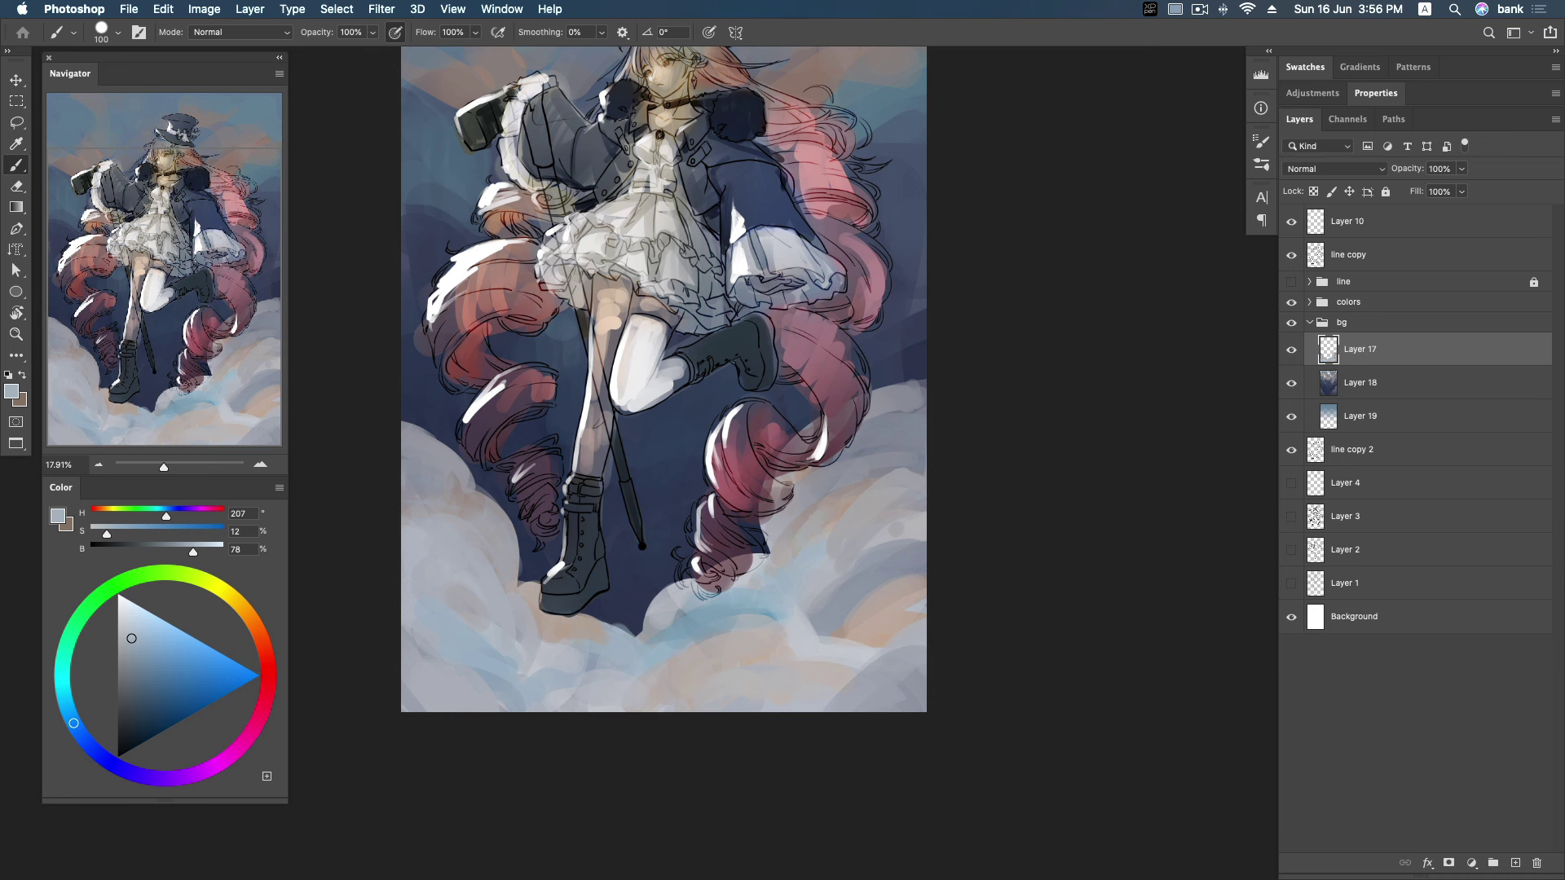
Sample paler cloud blues, lighten toward white, and paint a light grey-blue stroke on the right cloud.
left_click(740, 573, "alt")
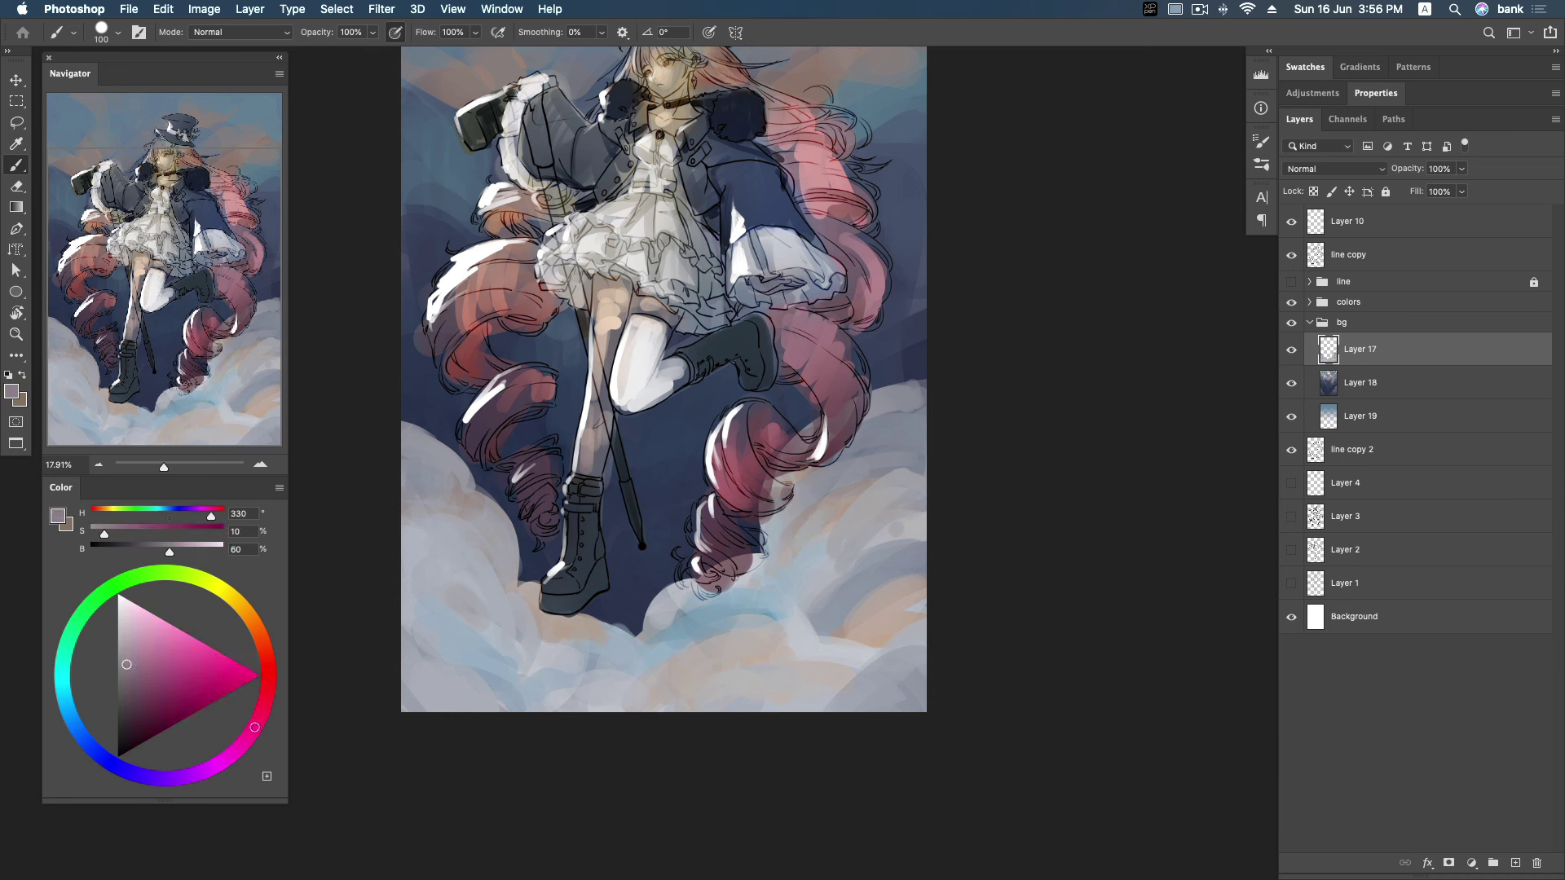
left_click(682, 613, "alt")
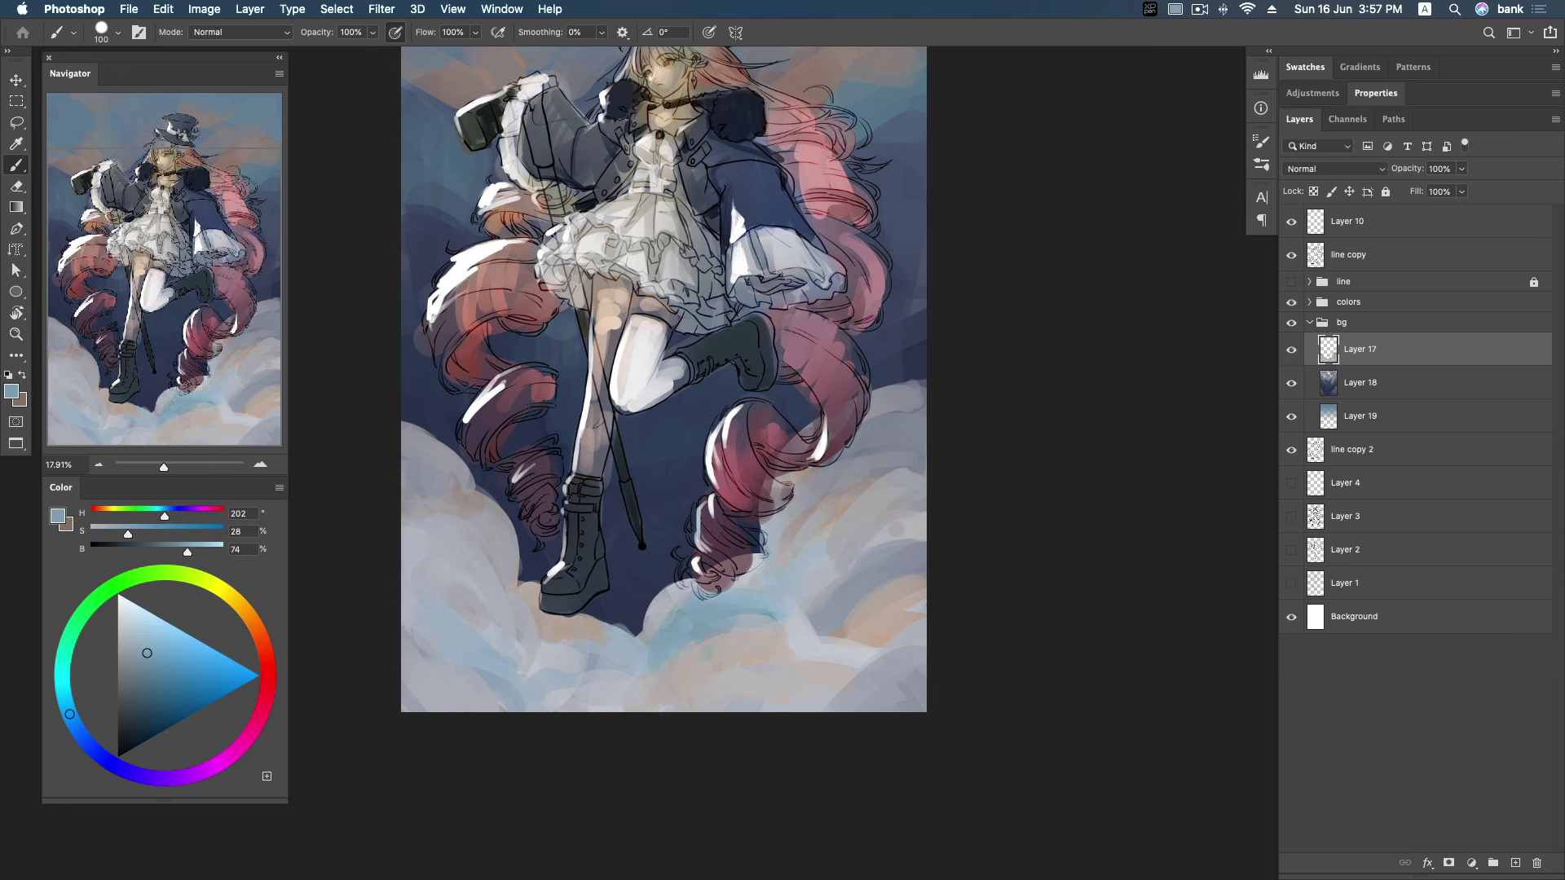
left_click(704, 644, "alt")
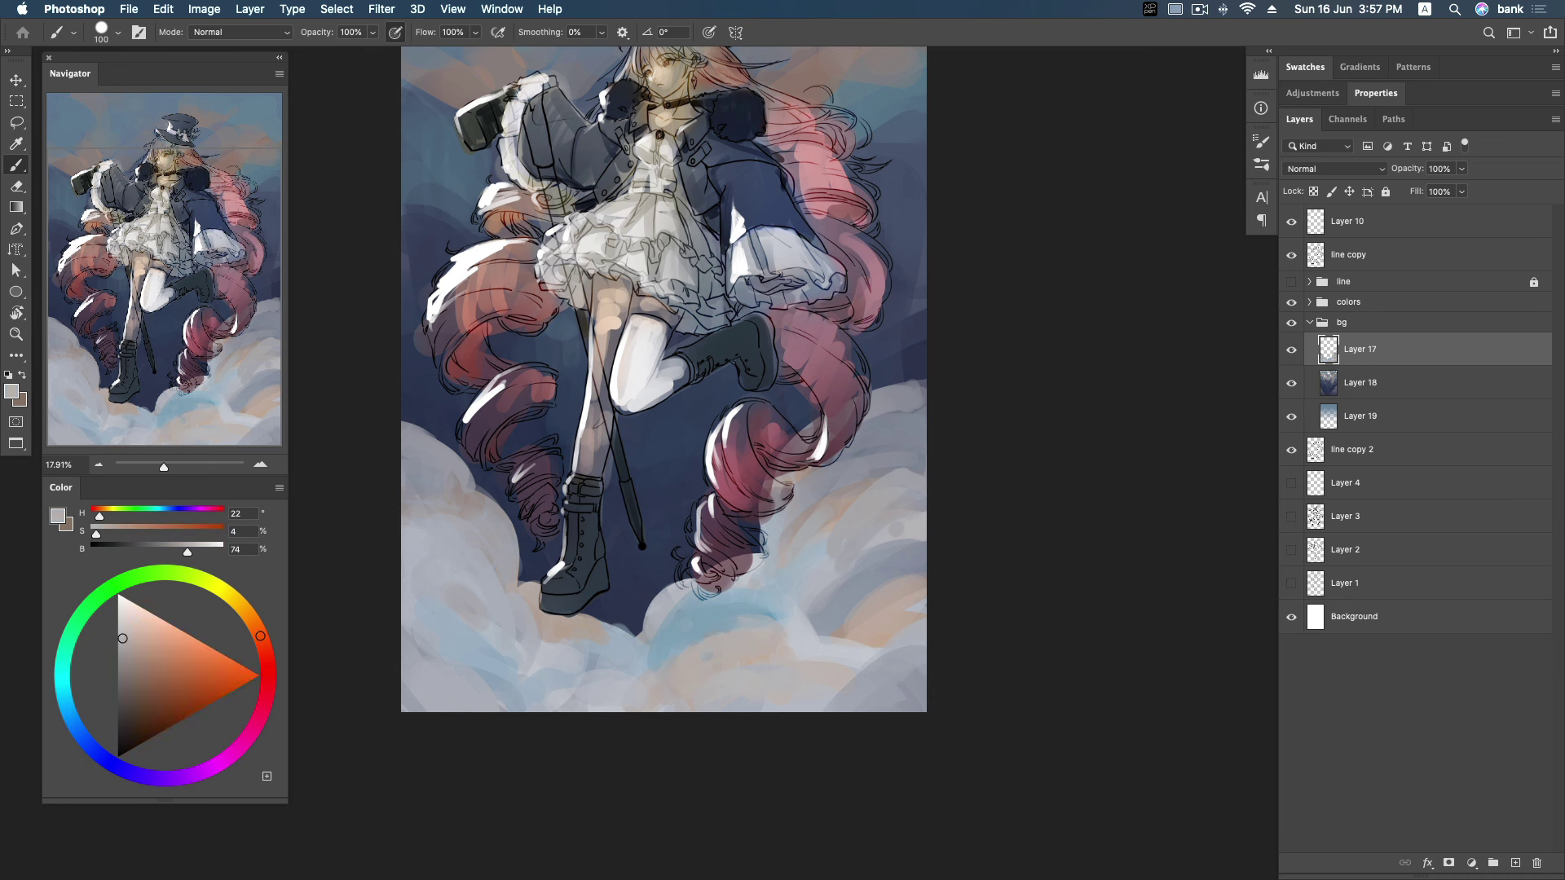
left_click(796, 634, "alt")
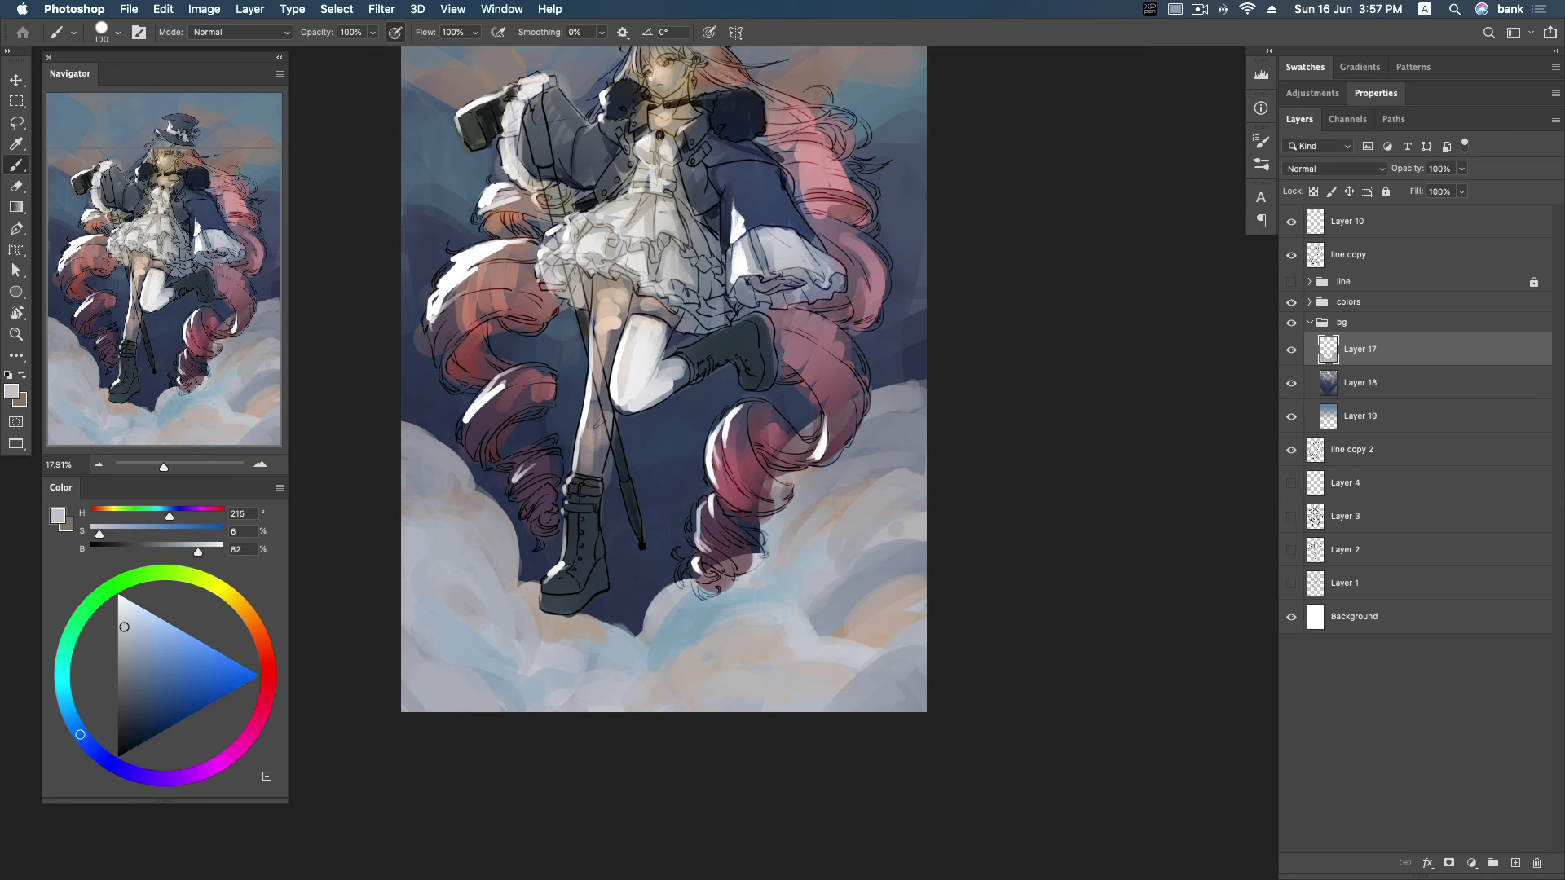
left_click(835, 615, "alt")
left_click(835, 614, "alt")
left_click_drag(895, 603, 926, 596)
Fine-tune the paint's brightness and hue using soft blues and cool greys from the lower clouds.
left_click(905, 604, "alt")
left_click(831, 706, "alt")
left_click(632, 659, "alt")
left_click(855, 652, "alt")
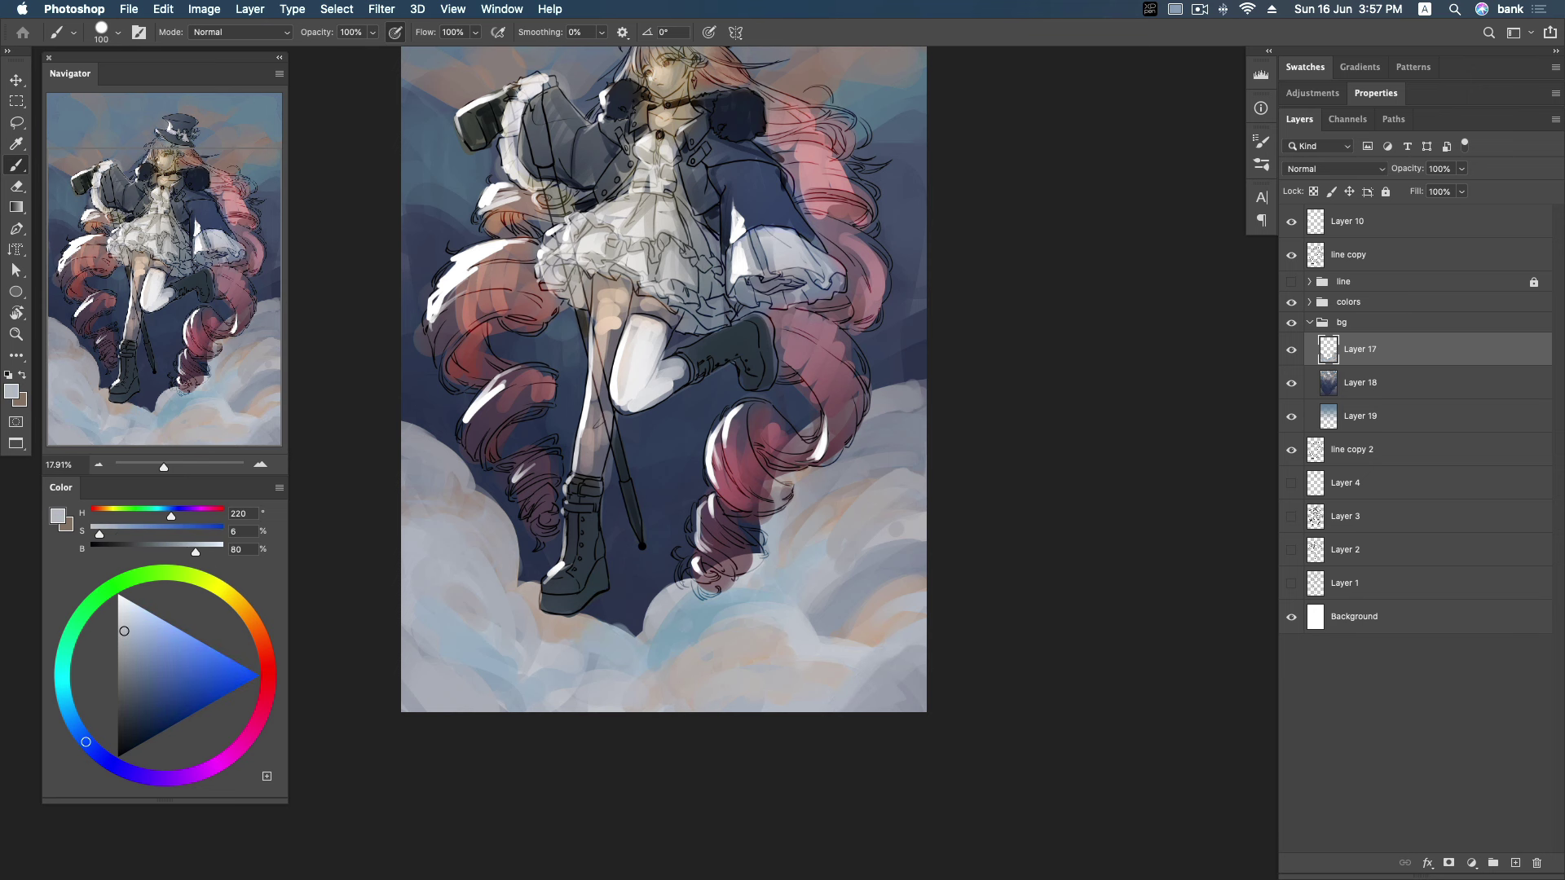
left_click(541, 656, "alt")
left_click_drag(90, 747, 84, 740)
scroll(652, 440, "up", 3)
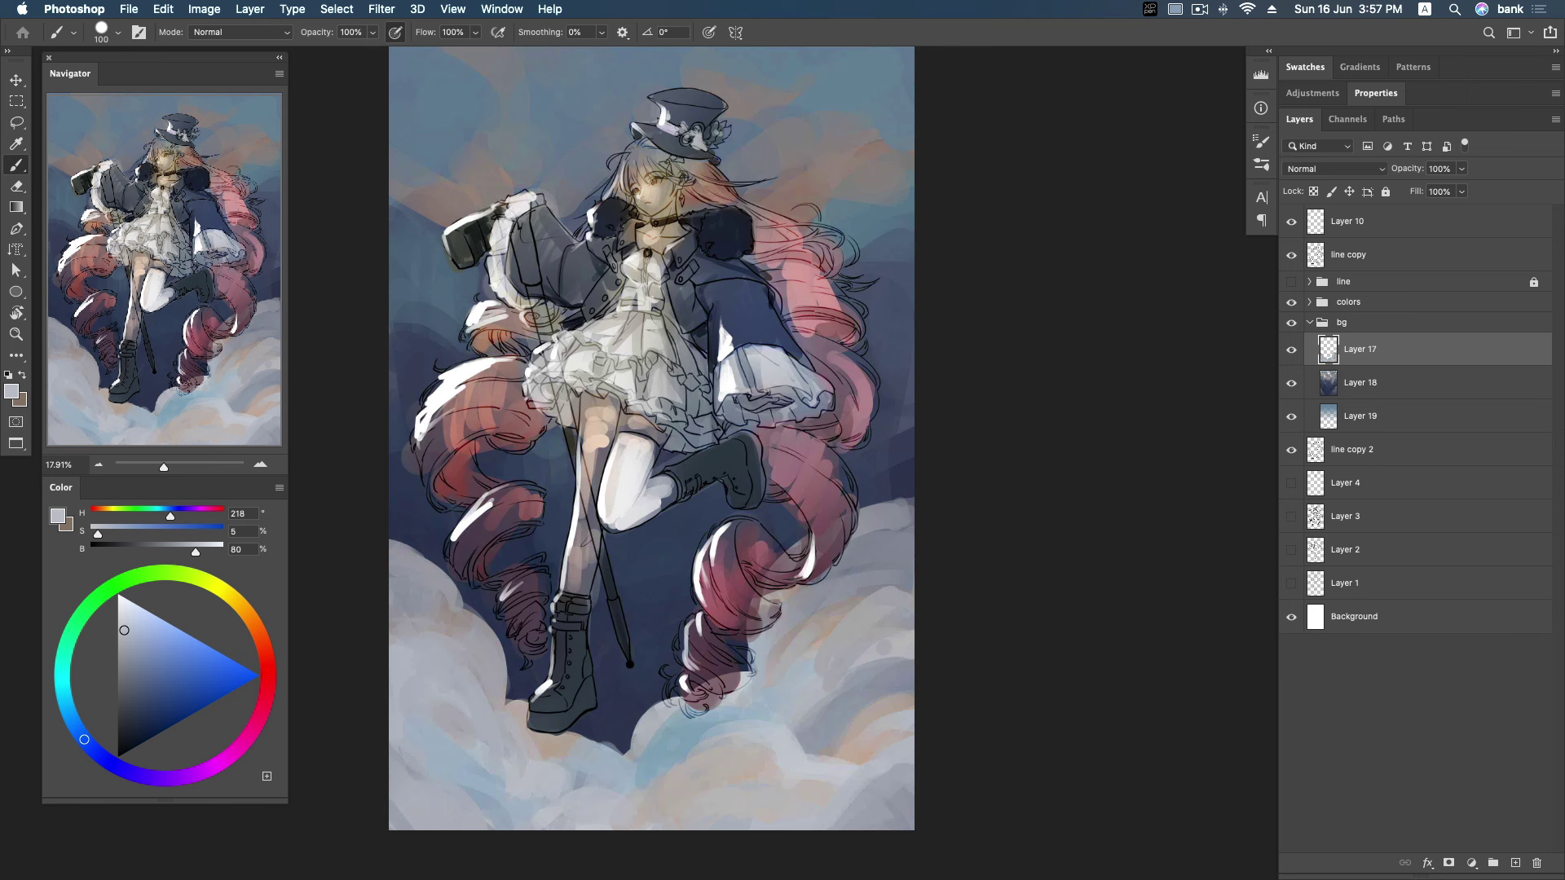
On Layer 18, sample muted sky blues, a greyish pink and a warm grey.
key("alt+bracketleft")
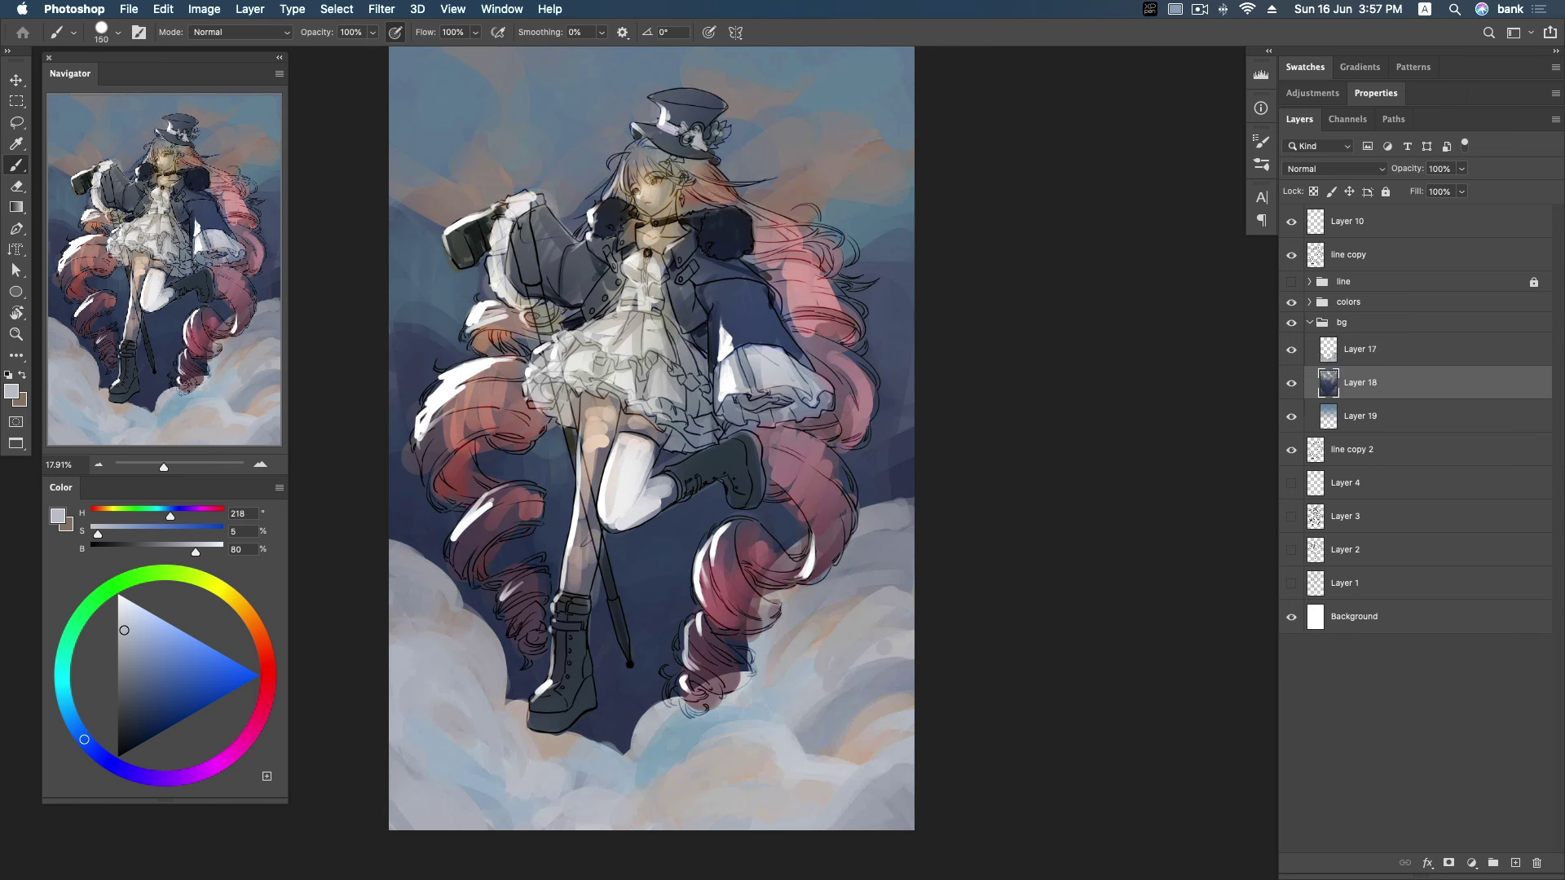
left_click(872, 228, "alt")
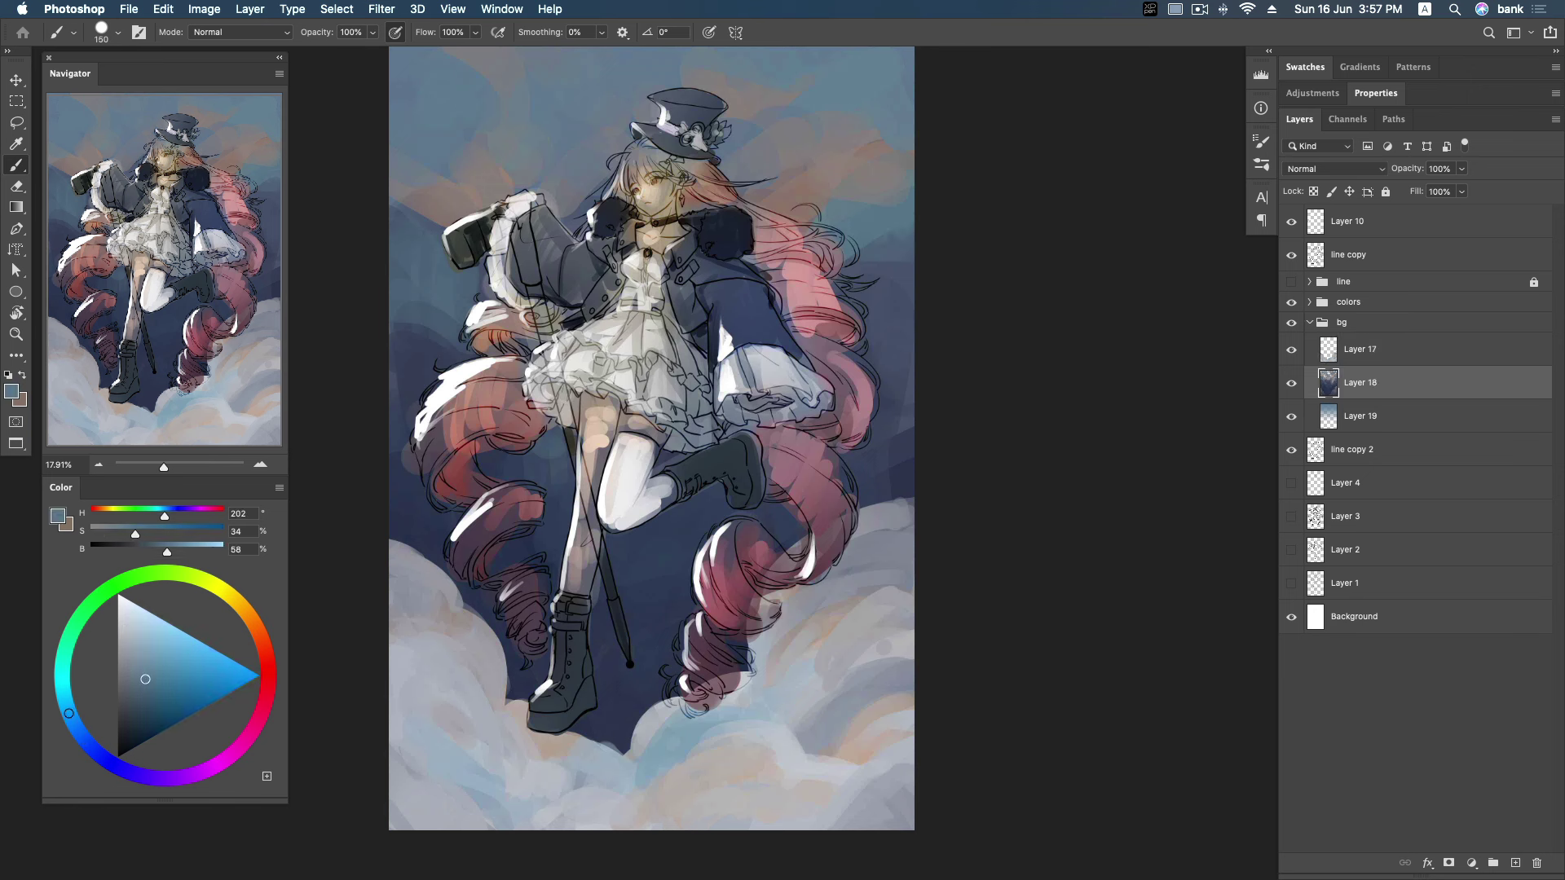
scroll(652, 440, "up", 5)
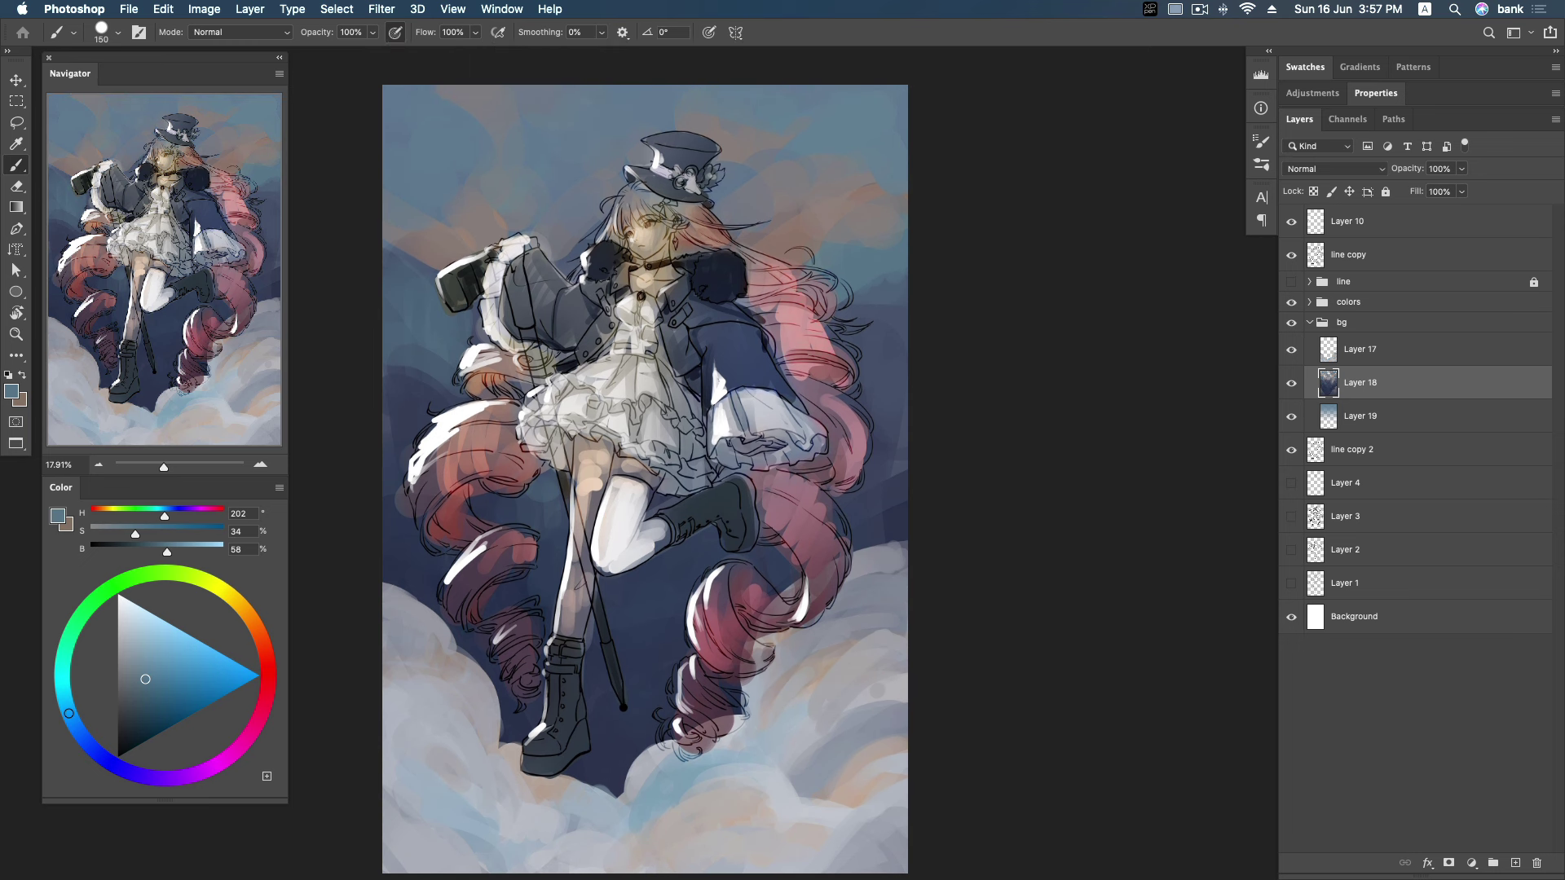
left_click(783, 267, "alt")
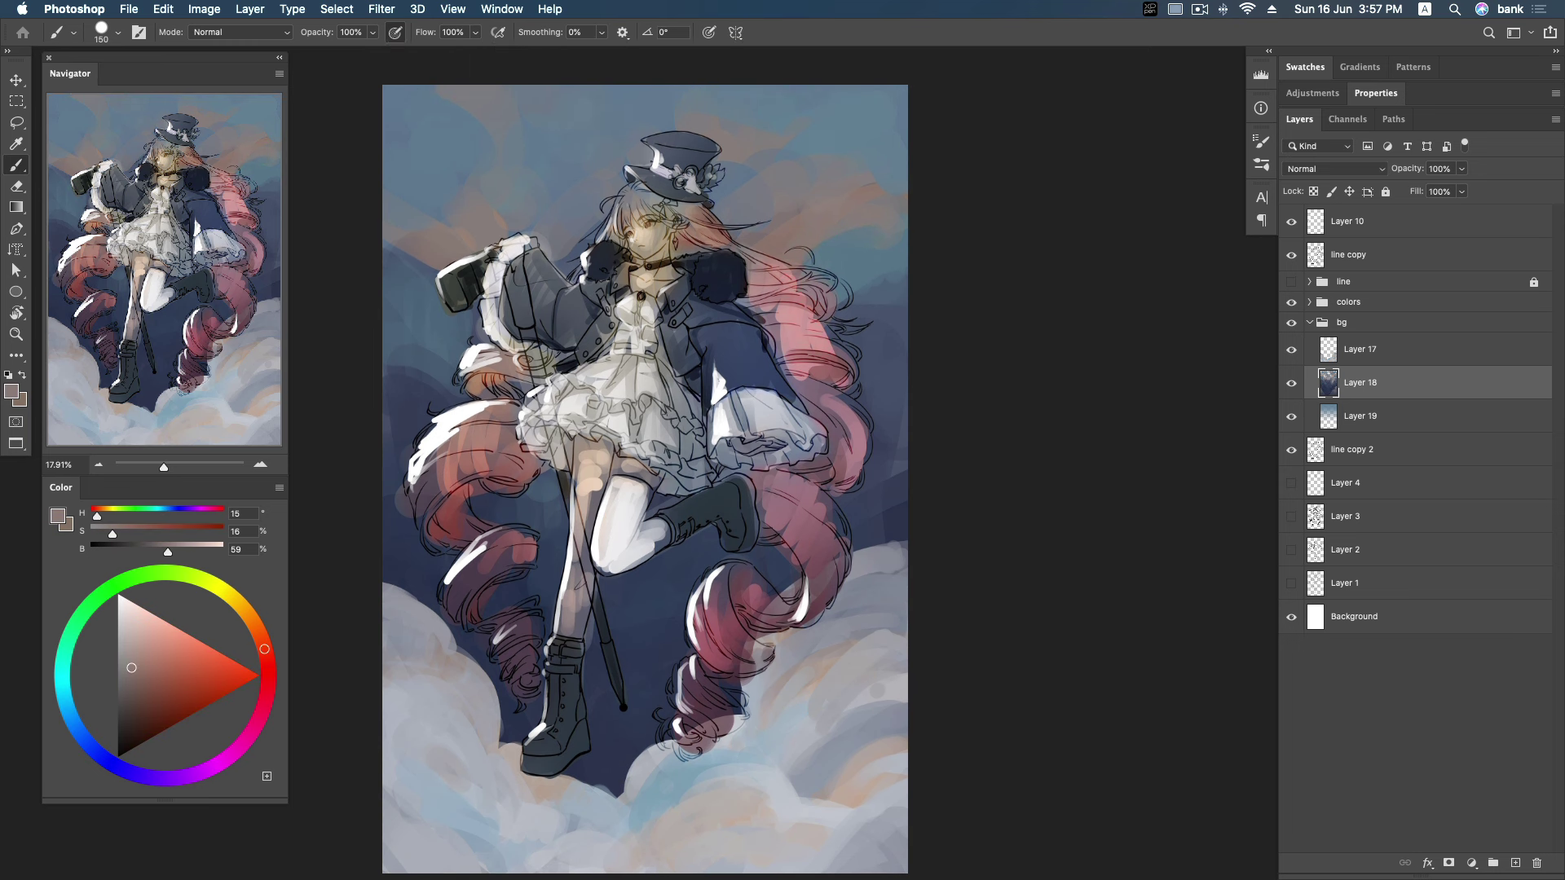
left_click(872, 163, "alt")
left_click(709, 189, "alt")
scroll(667, 481, "up", 3)
scroll(667, 481, "left", 3)
left_click(505, 717, "alt")
Paint blue-grey and lighter bluish-grey strokes over the upper-left sky.
left_click(613, 295, "alt")
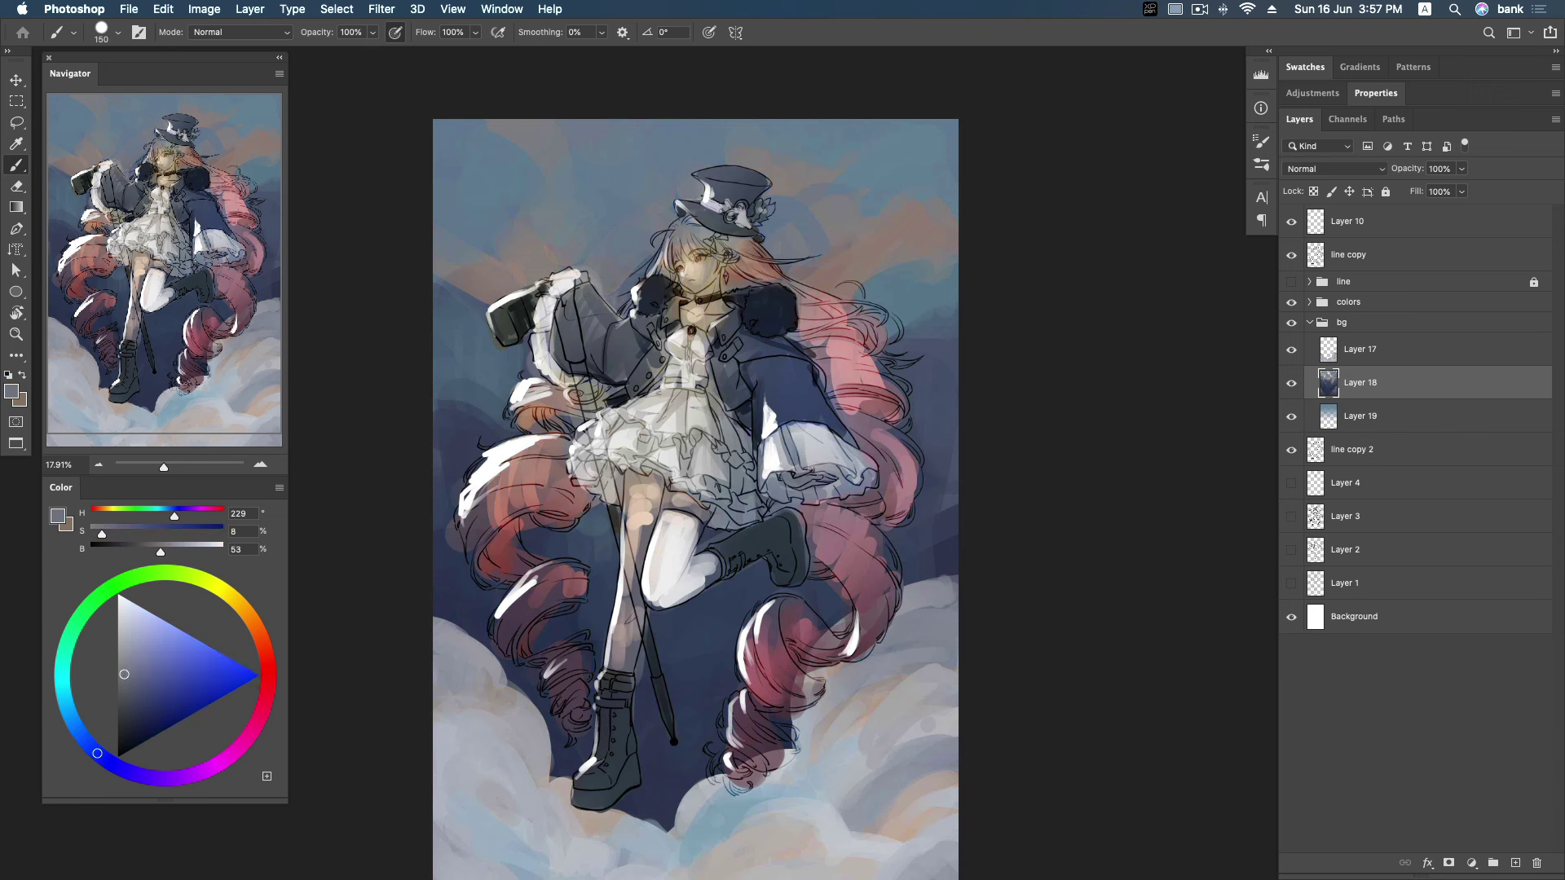
left_click(481, 278)
mouse_move(447, 281)
left_mouse_down()
mouse_move(477, 254)
mouse_move(526, 255)
mouse_move(499, 254)
left_mouse_up()
left_click(501, 269, "alt")
left_click(519, 262, "alt")
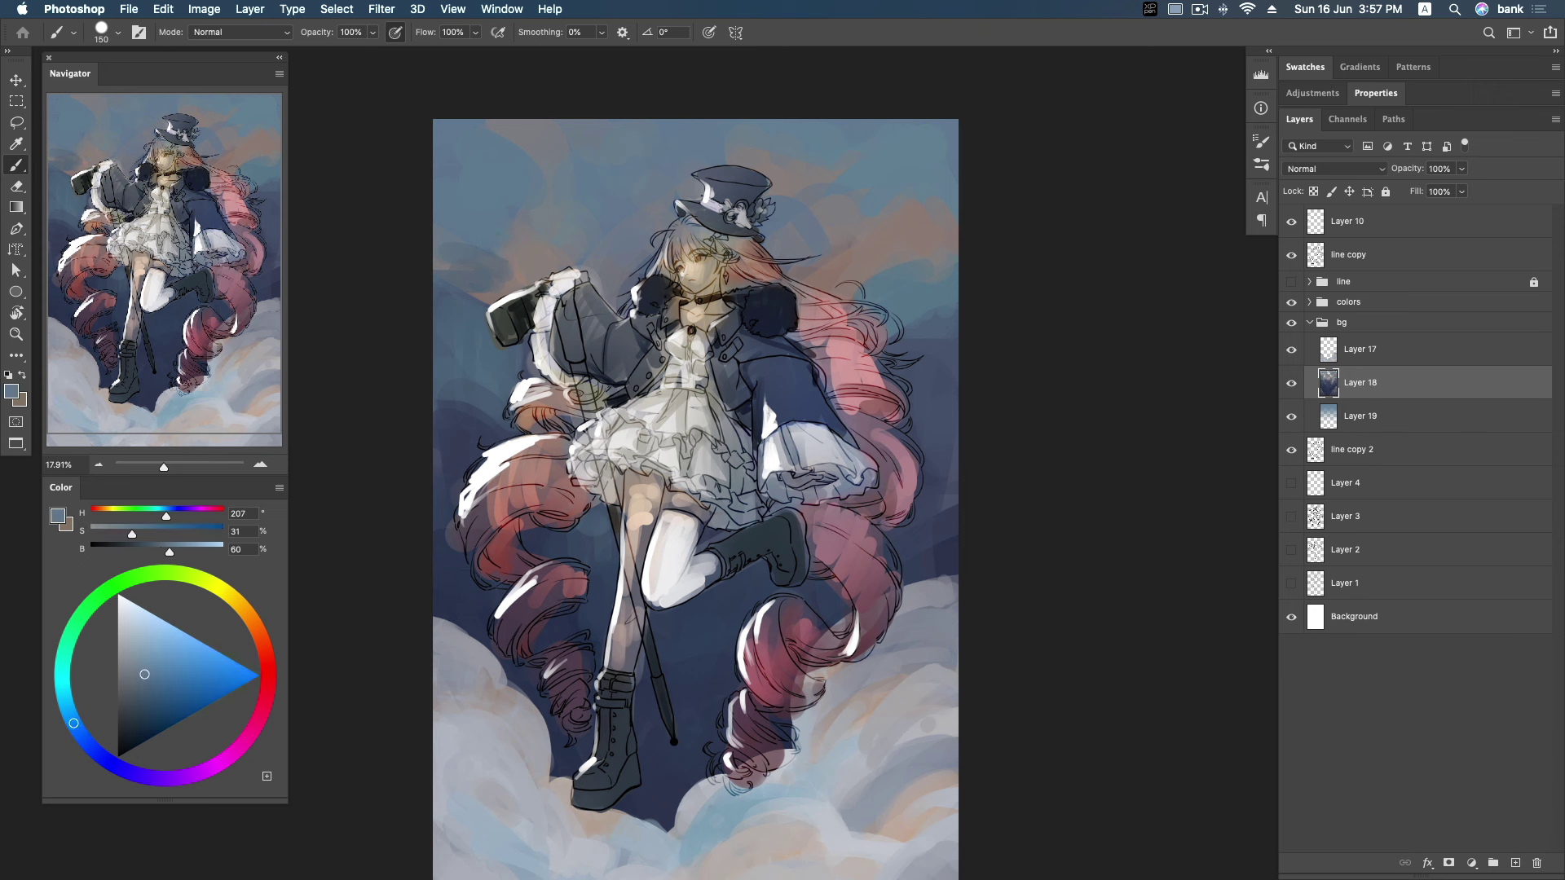
Sample neutral and warm greys, return to Layer 17, and zoom out to the whole artwork.
left_click(516, 259, "alt")
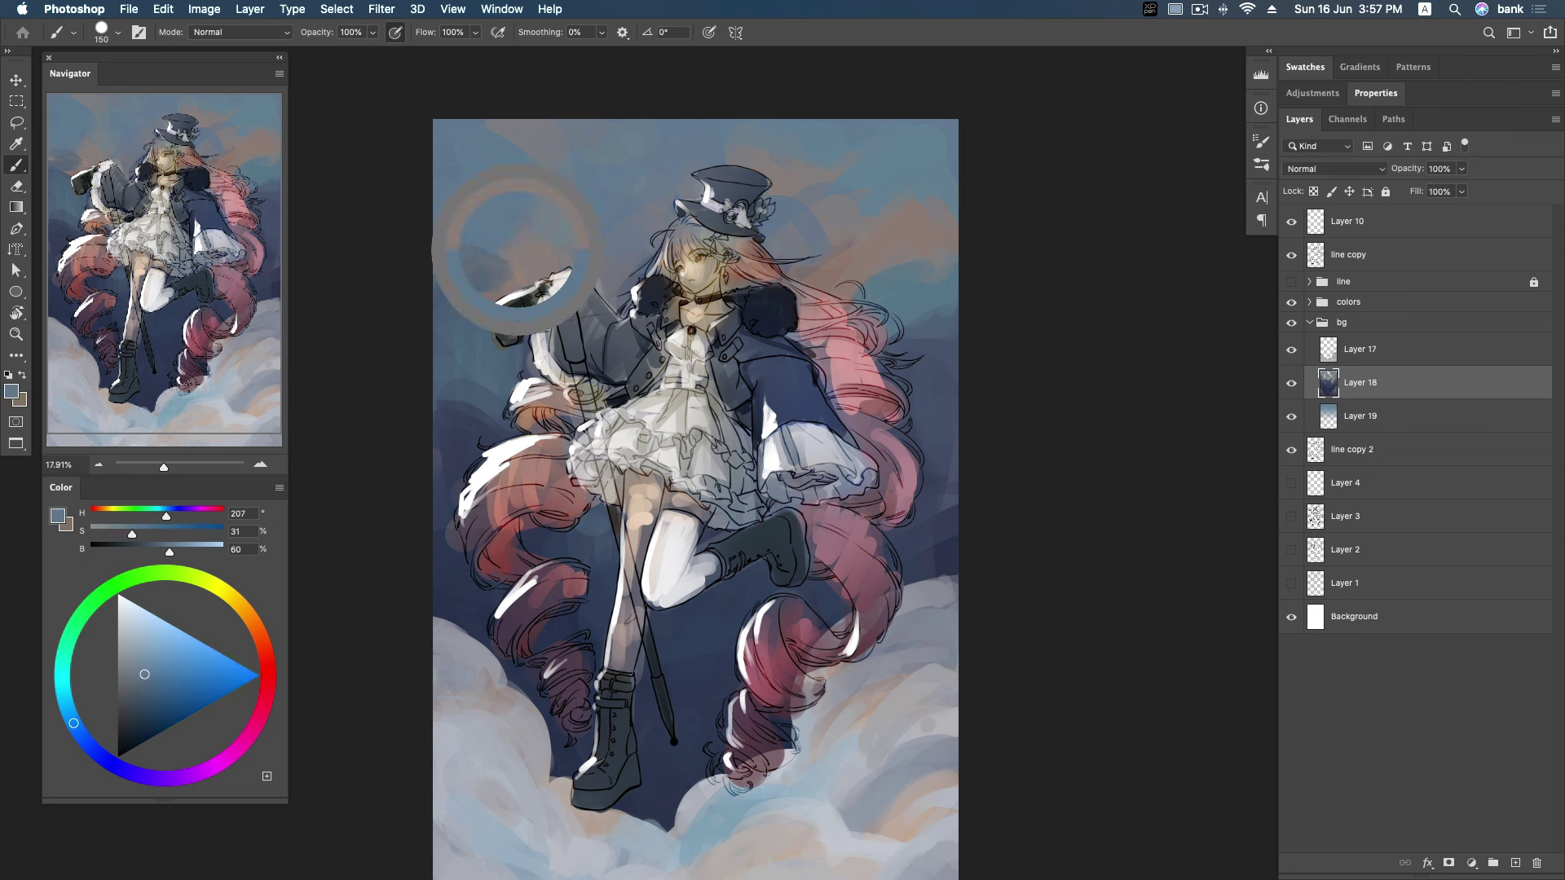
left_click(516, 260, "alt")
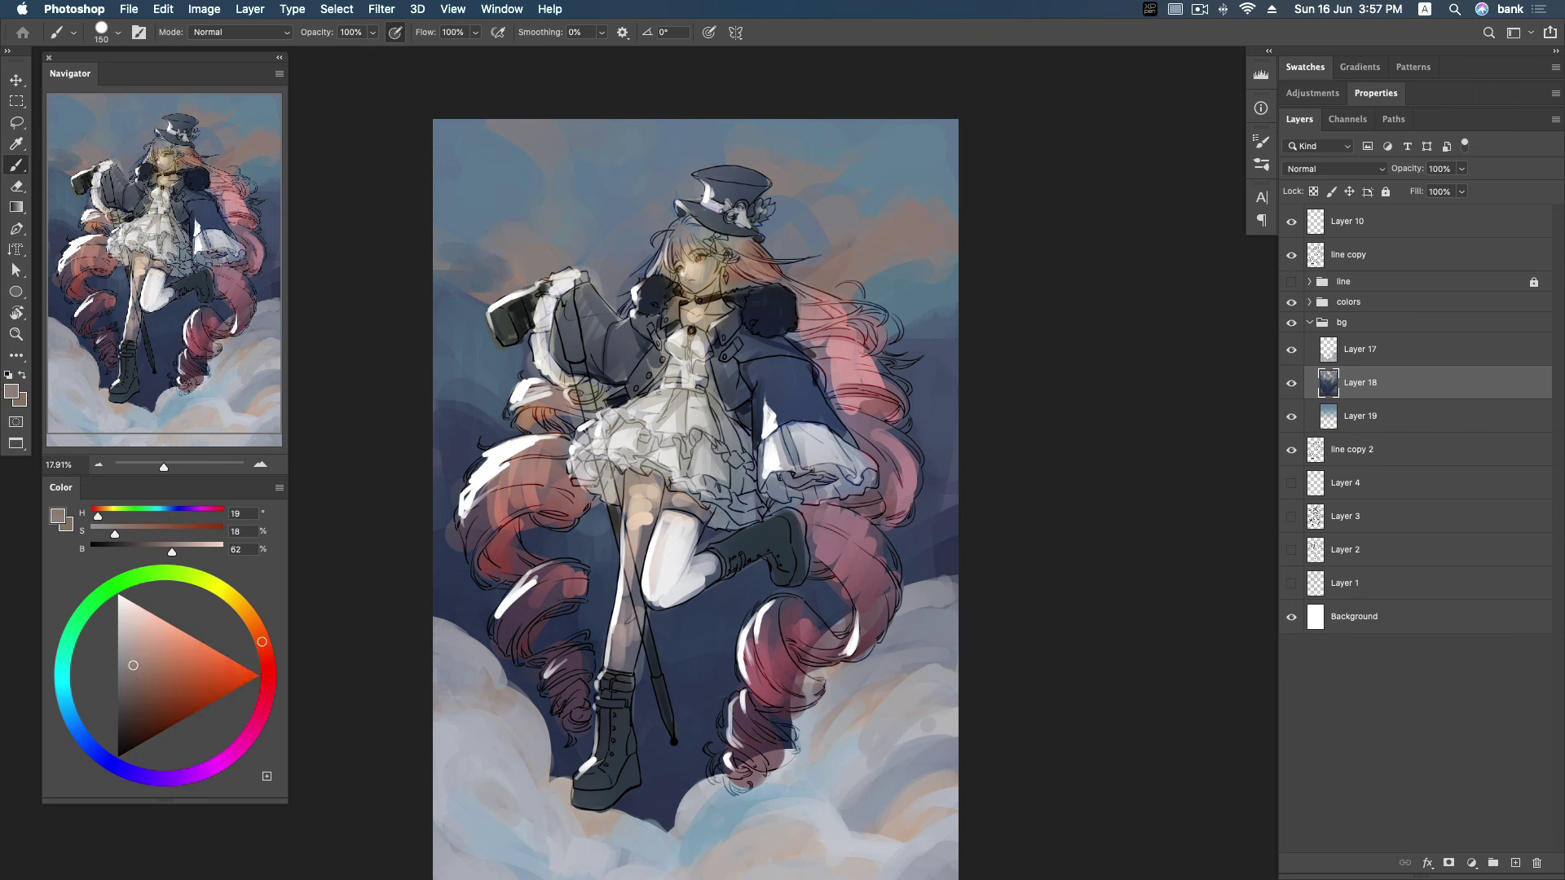
left_click(542, 245, "alt")
left_click(668, 457, "alt")
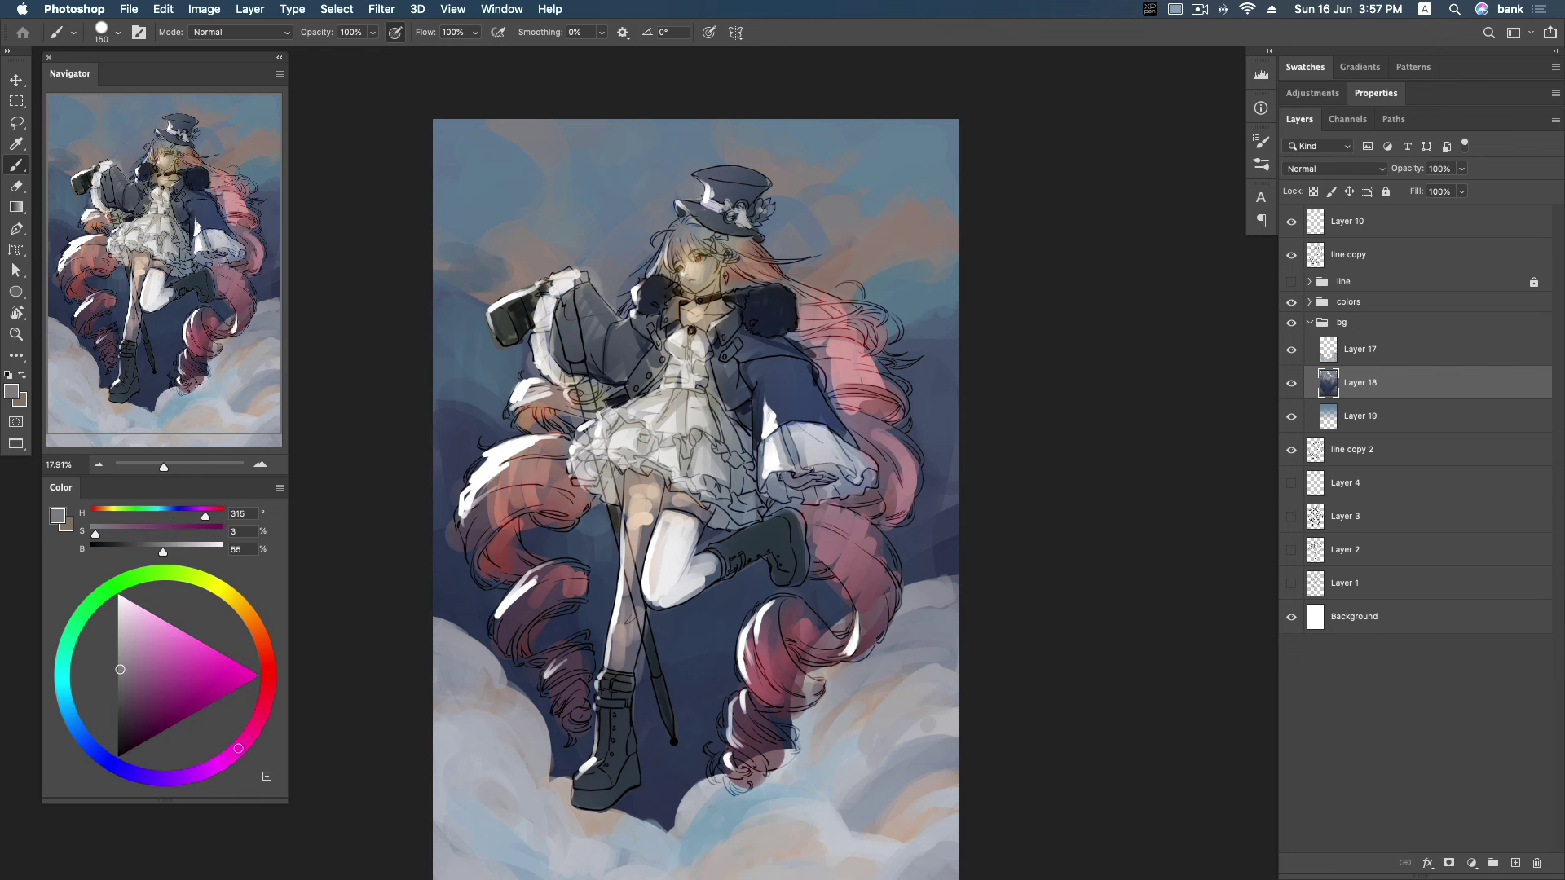
key("alt+bracketright")
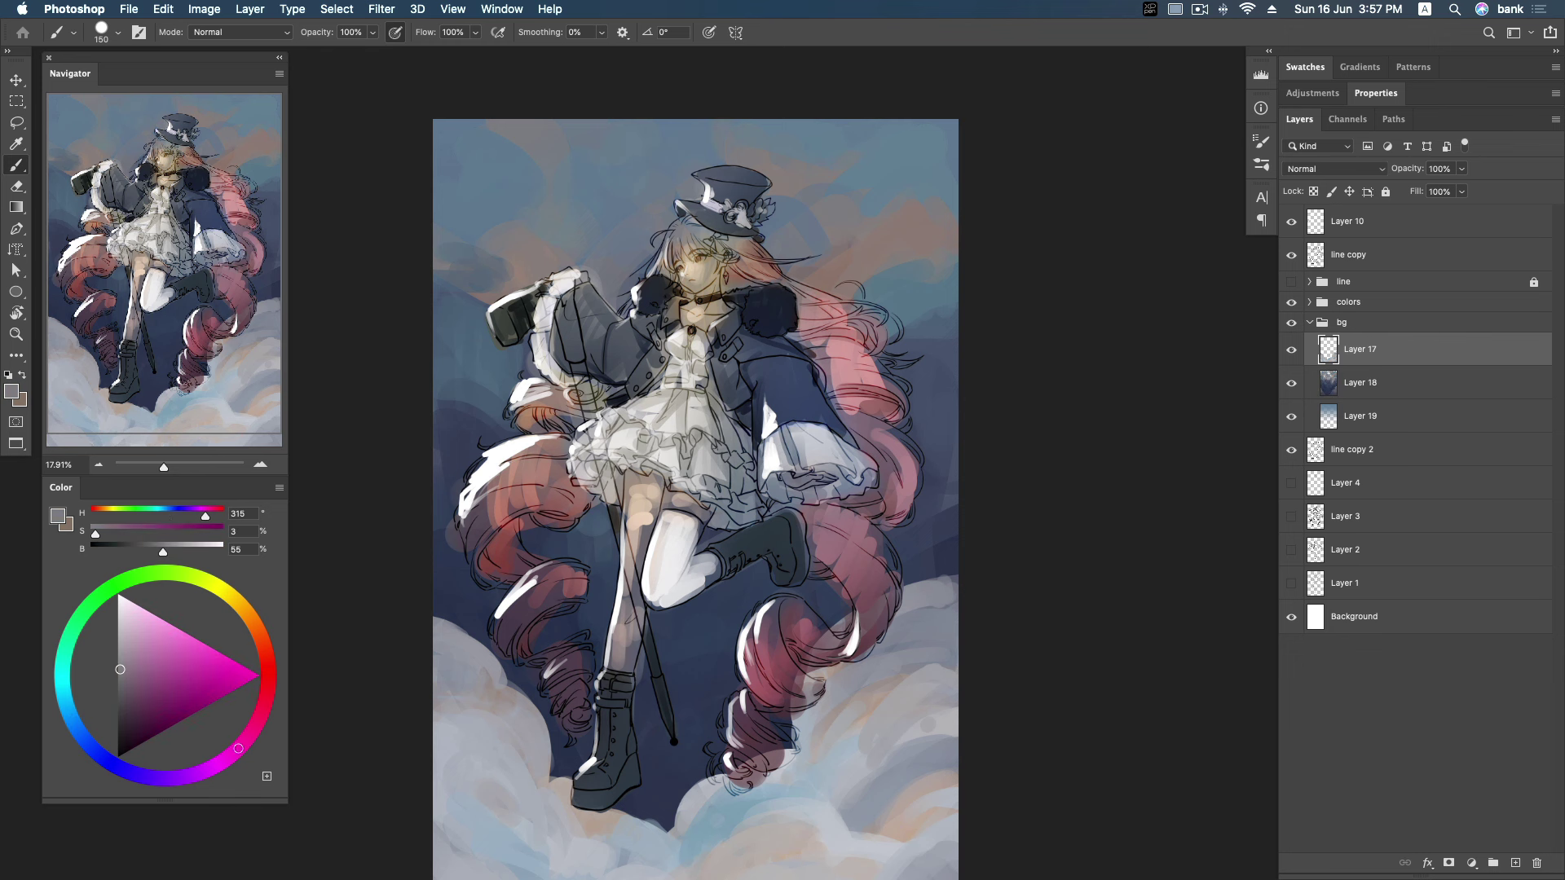
key("z")
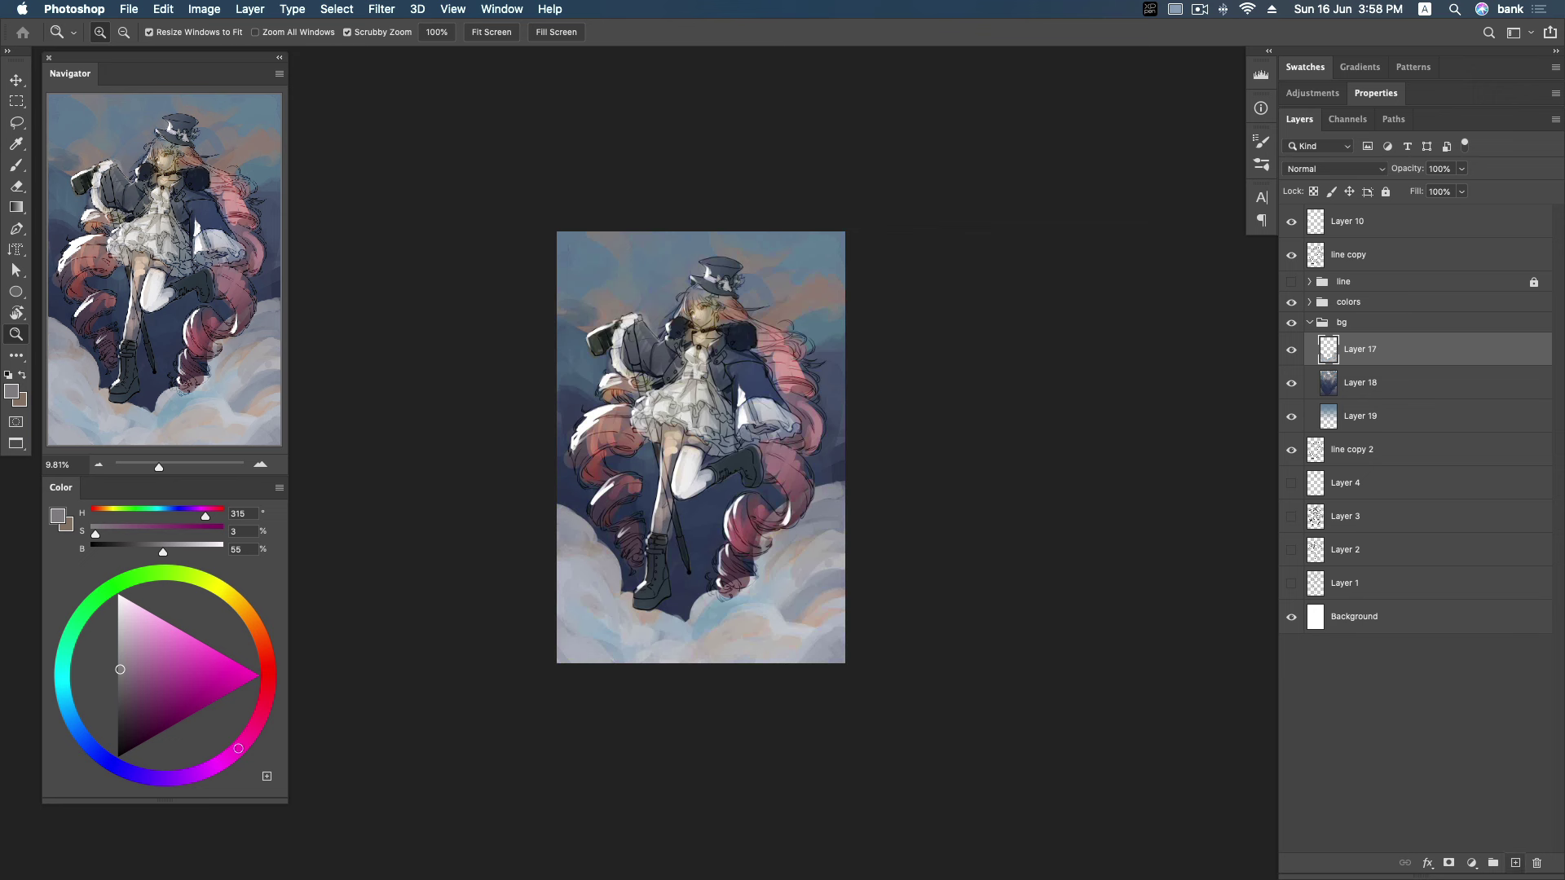
Add Layer 20 in the bg group and lay a light orange gradient over the artwork.
left_click(1515, 862)
left_click(252, 621)
left_click(180, 630)
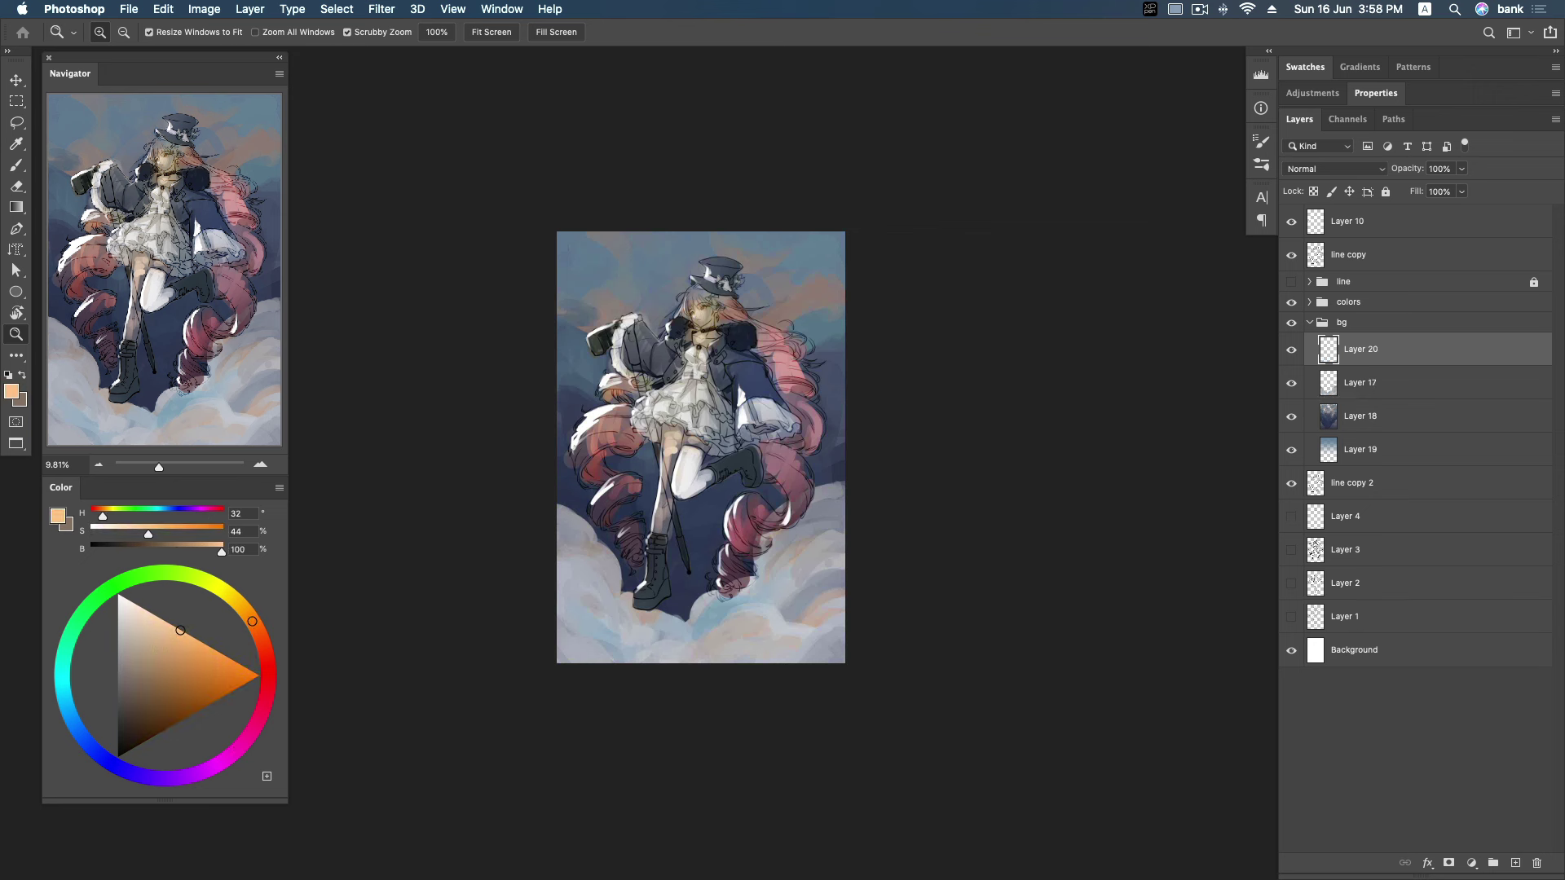
key("g")
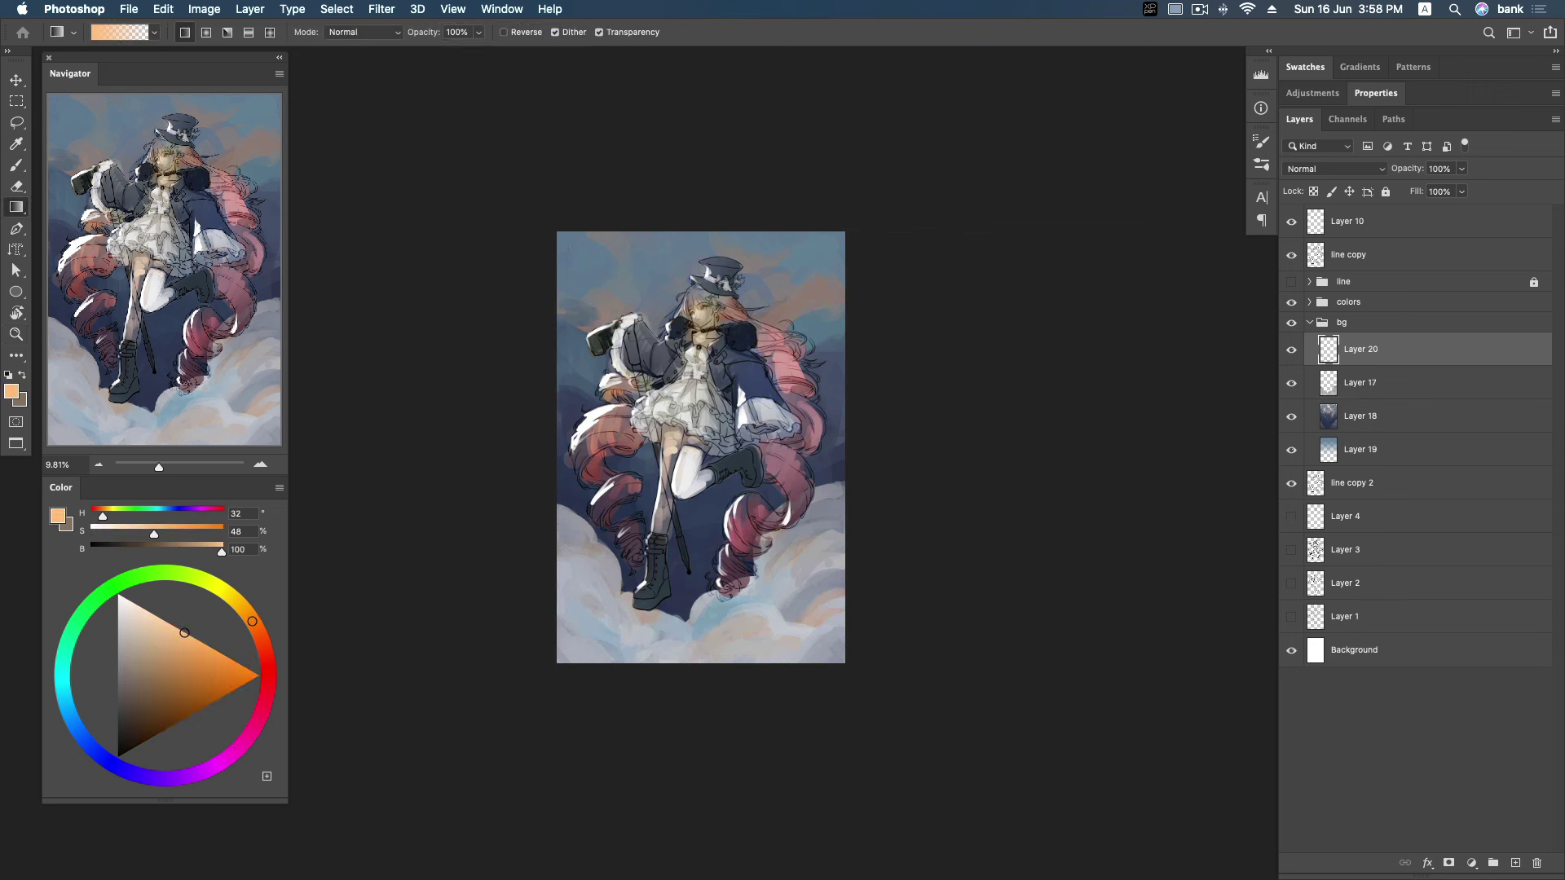
left_click_drag(762, 732, 762, 556)
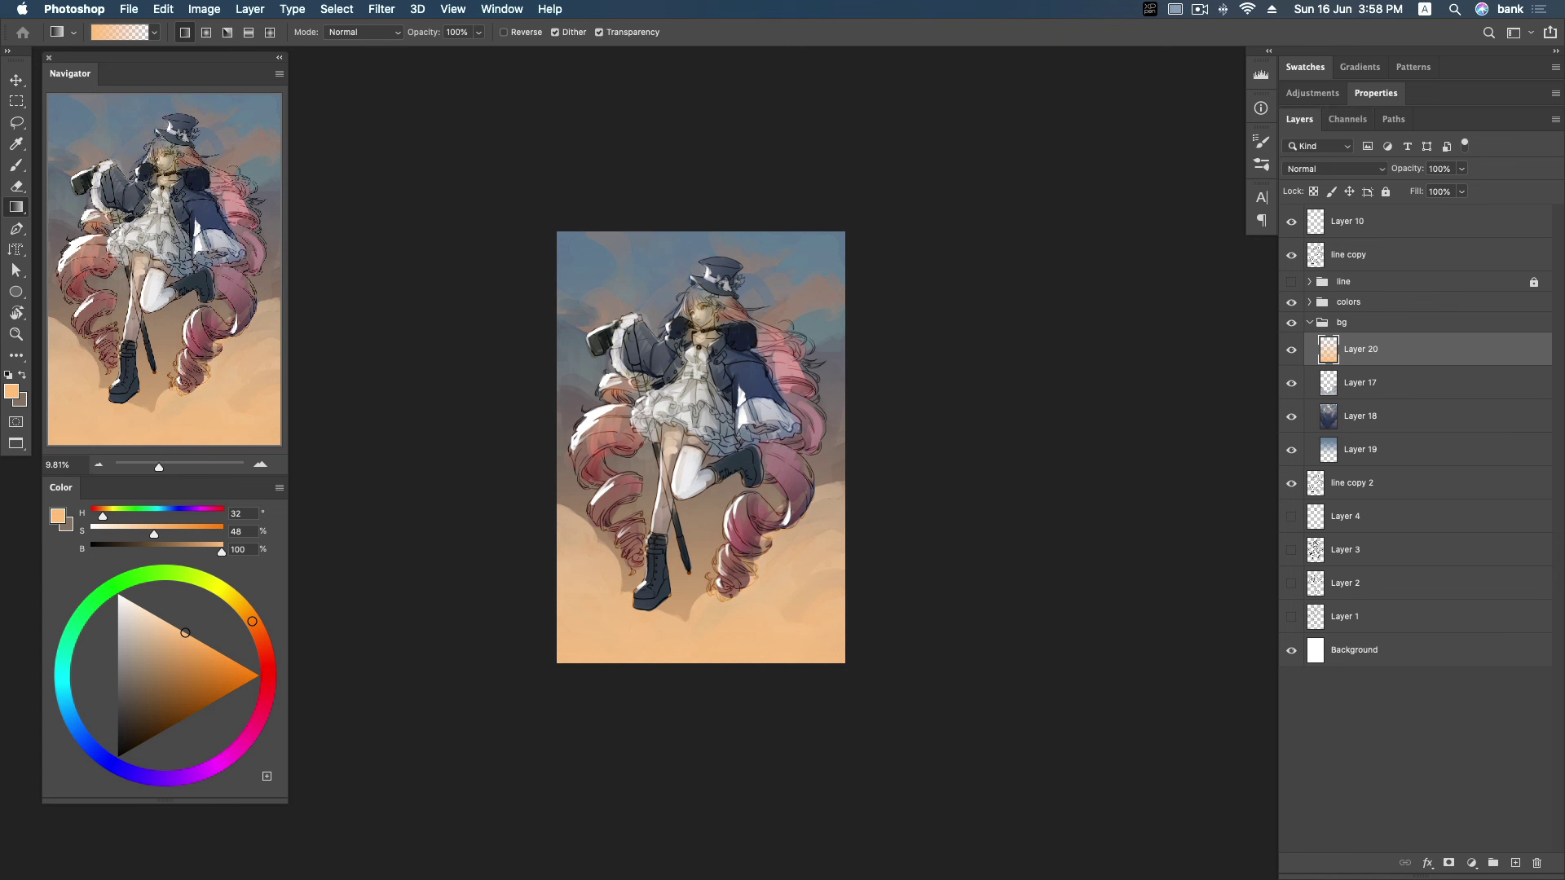
Set Layer 20 to Overlay and tone it with Hue/Saturation (Hue +7, Lightness −38).
left_click(1333, 169)
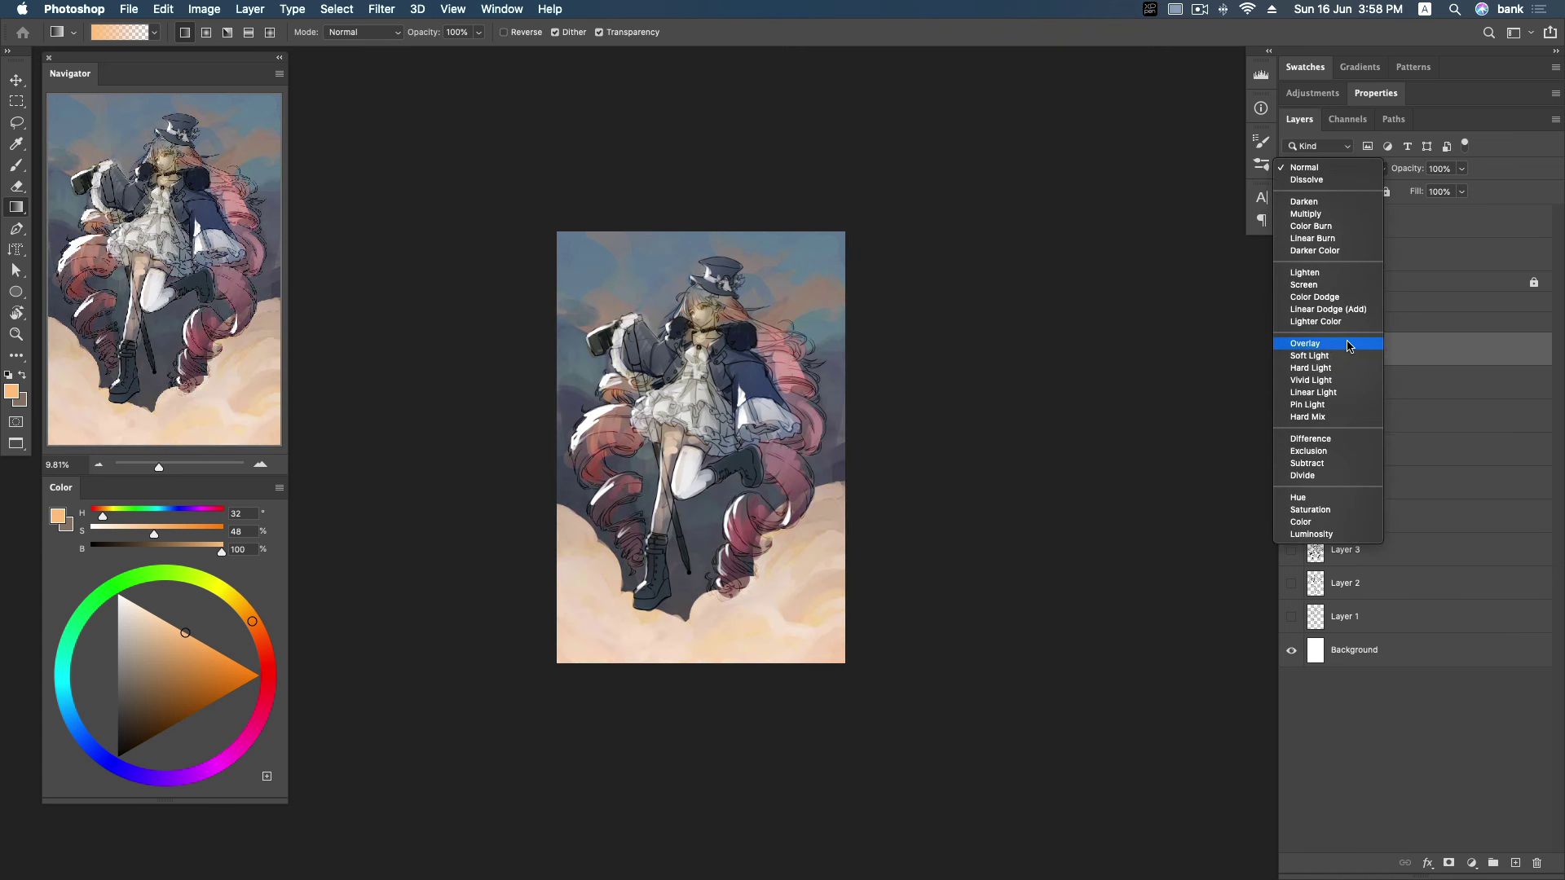
left_click(1349, 345)
key("ctrl+u")
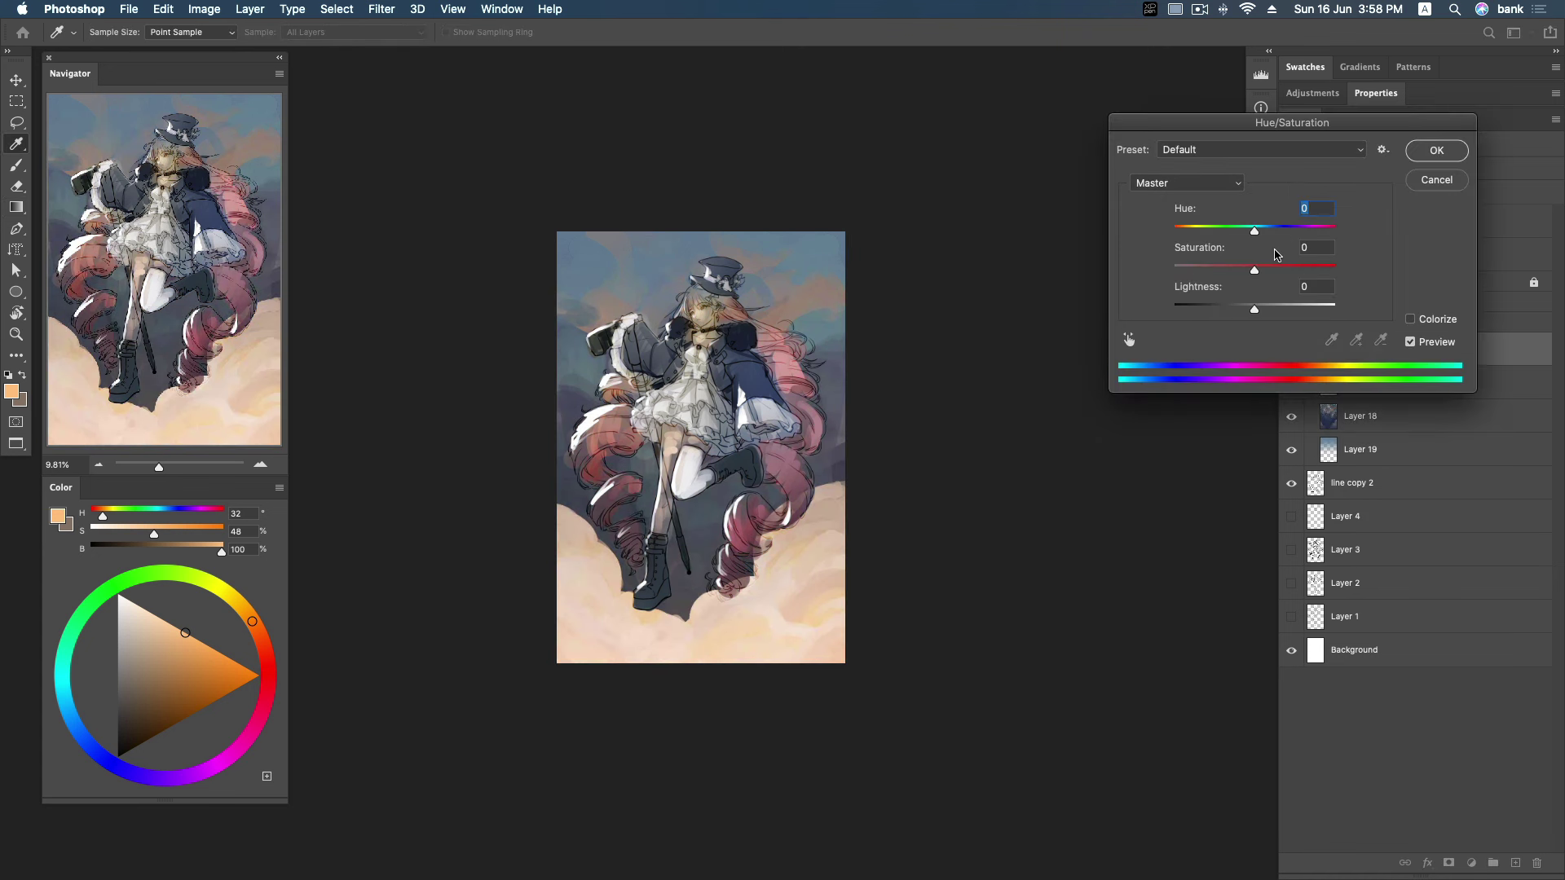
left_click_drag(1254, 230, 1261, 241)
mouse_move(1255, 310)
left_mouse_down()
mouse_move(1219, 313)
mouse_move(1261, 272)
mouse_move(1261, 232)
left_mouse_up()
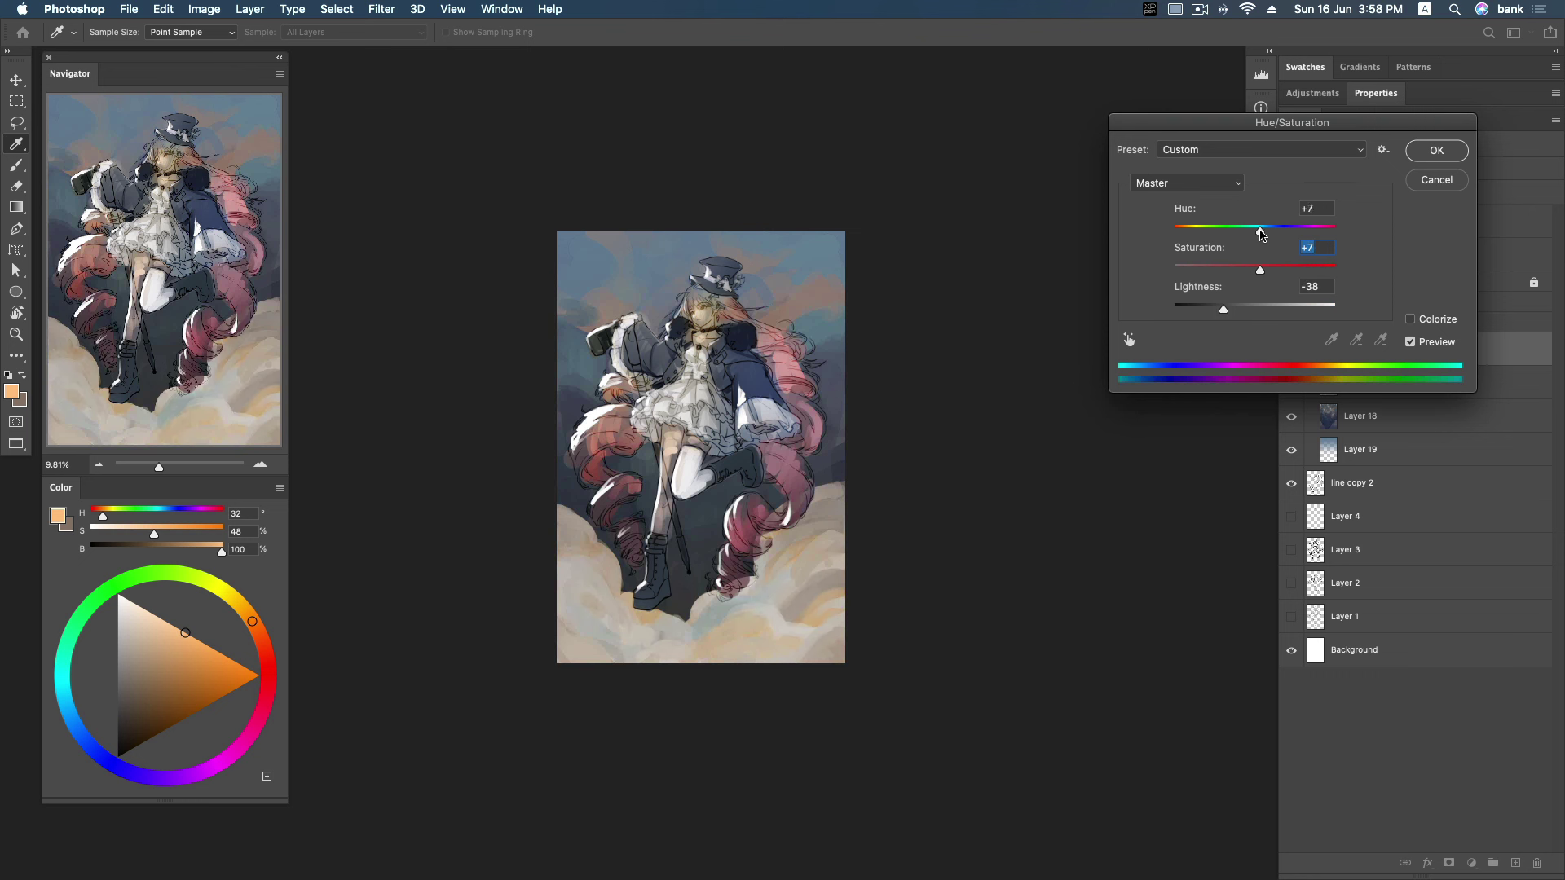
left_click(1436, 150)
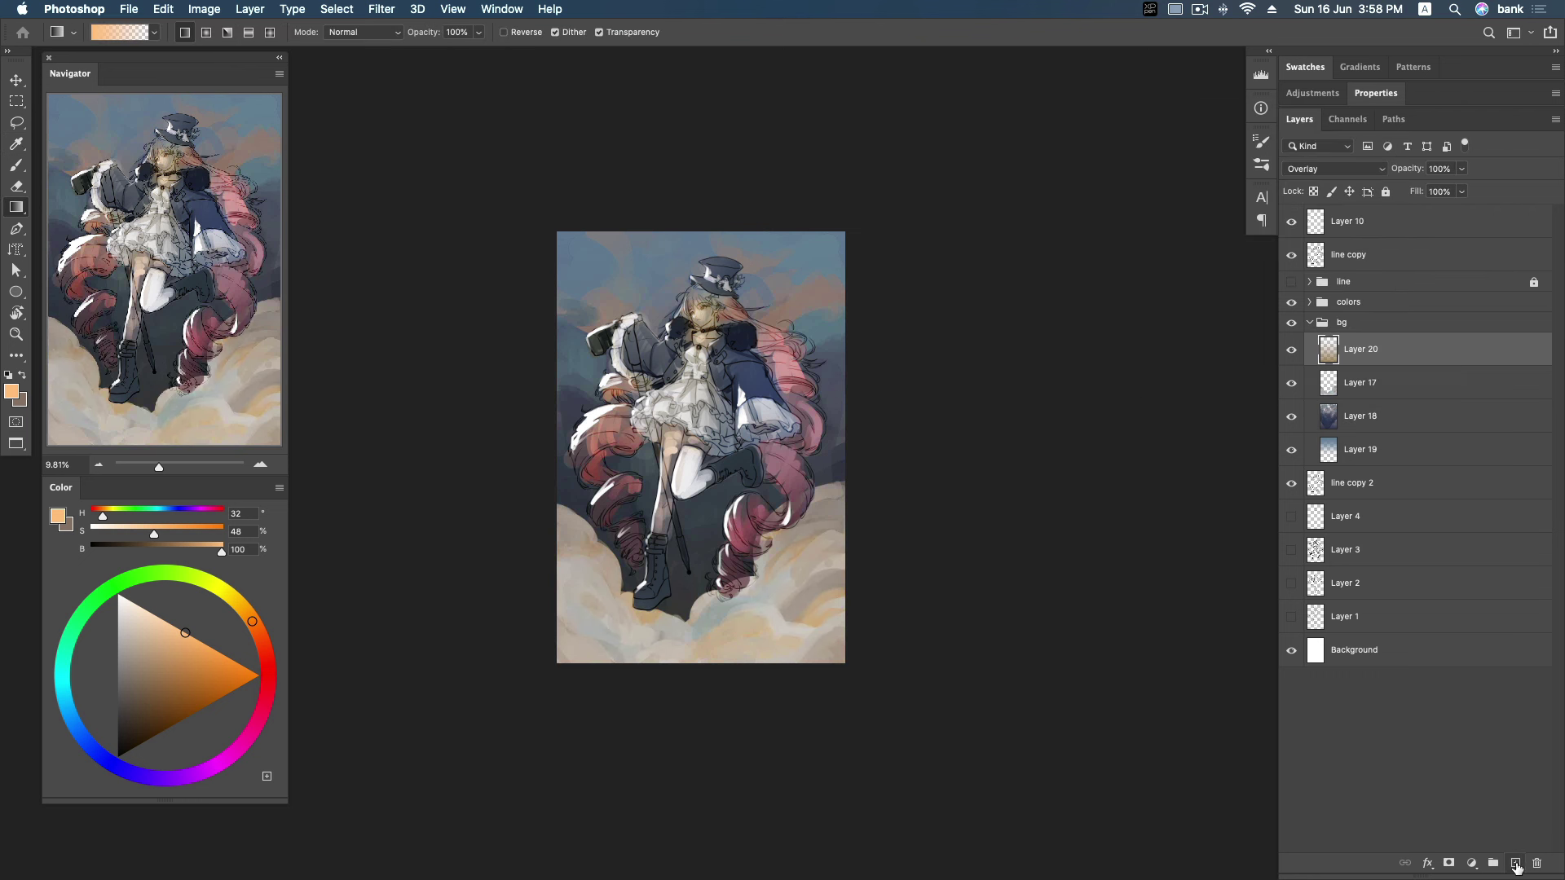
Add Layer 21 and lay a teal gradient down from the top of the sky.
left_click(1515, 863)
mouse_move(780, 192)
left_mouse_down()
mouse_move(780, 631)
mouse_move(779, 538)
left_mouse_up()
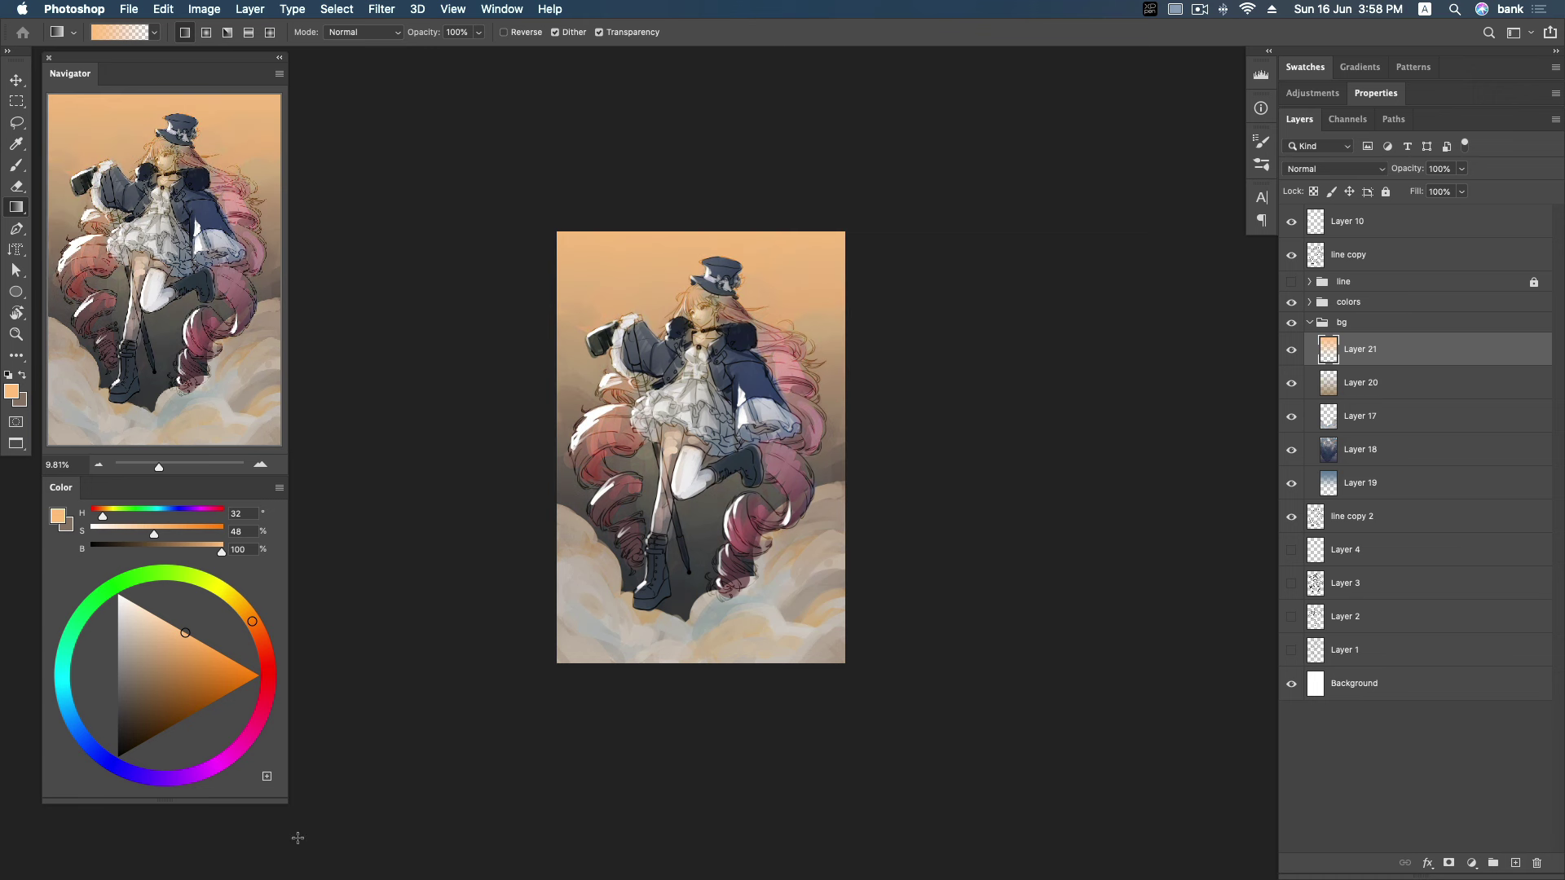
key("ctrl+z")
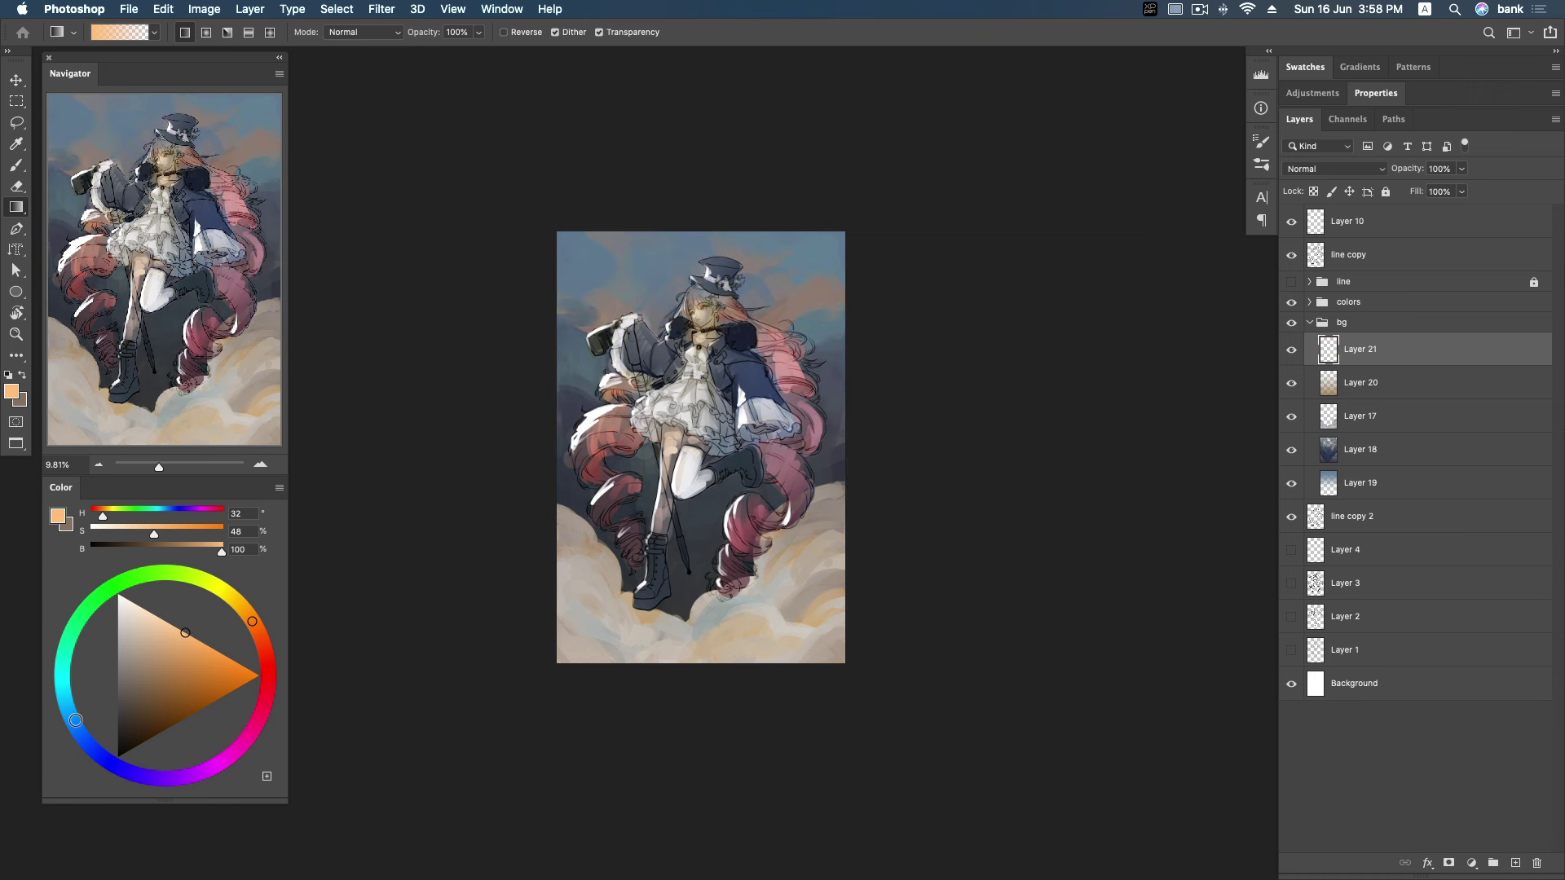
left_click(72, 720)
left_click(180, 653)
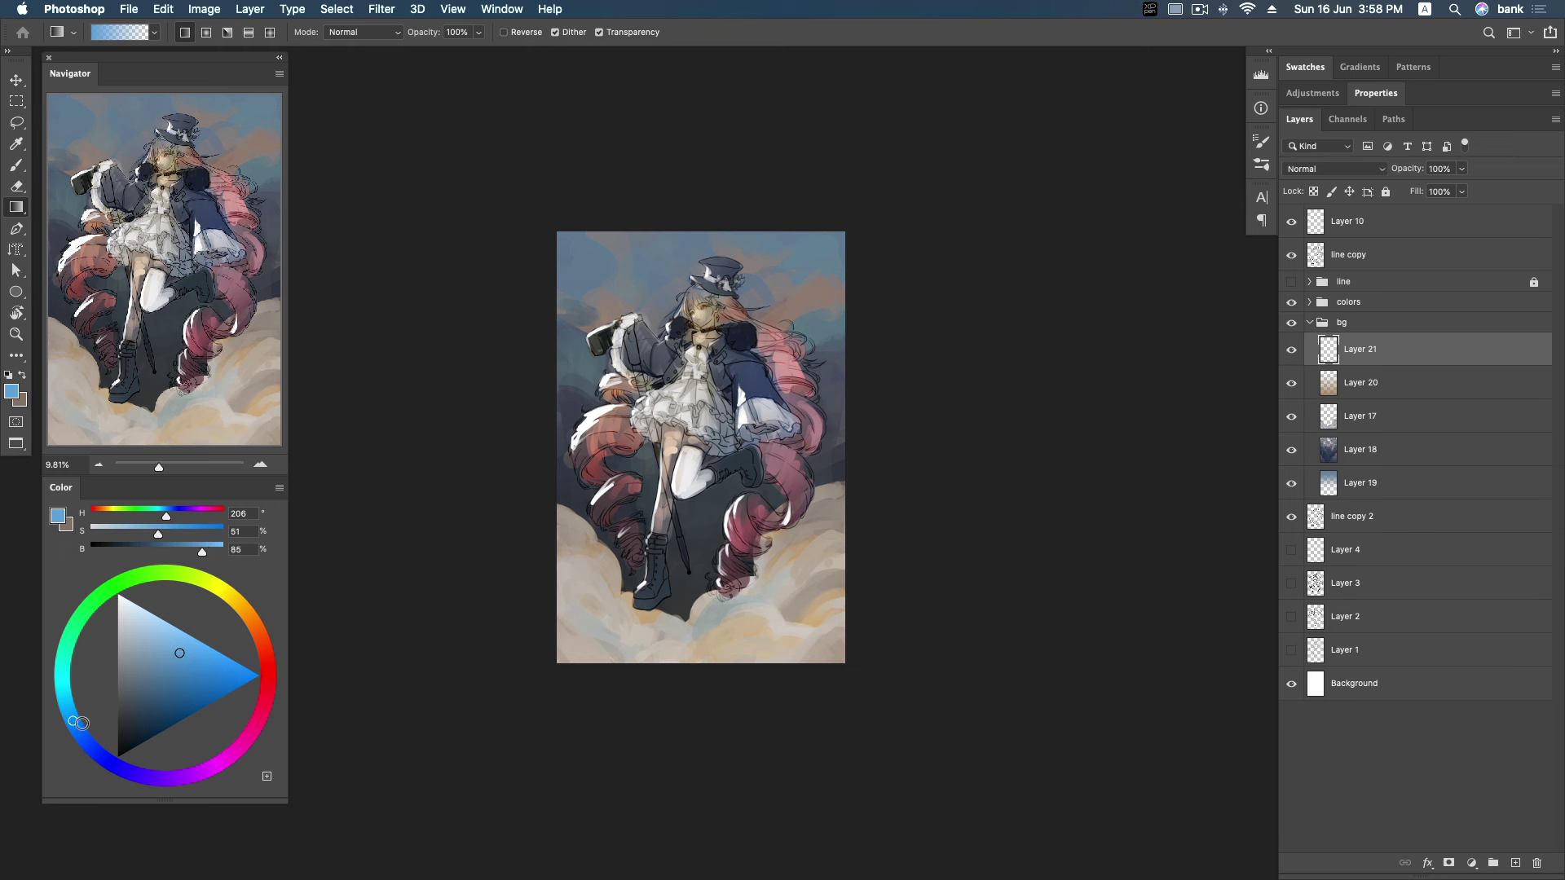
left_click(63, 691)
left_click(184, 653)
left_click_drag(724, 156, 734, 484)
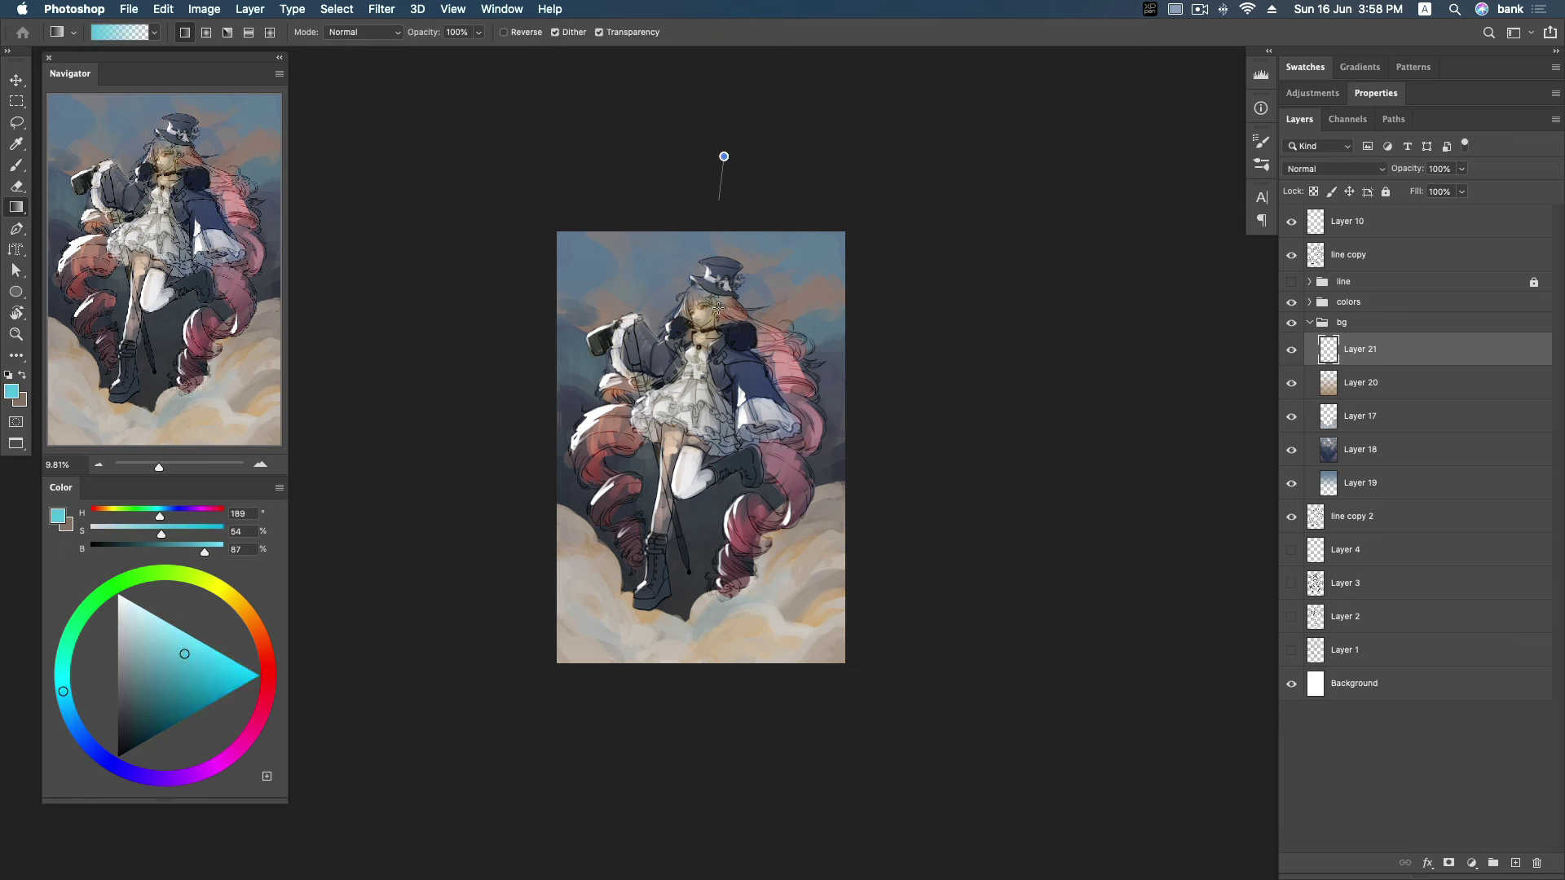
Set Layer 21 to Overlay blending at 48% opacity.
left_click(1345, 169)
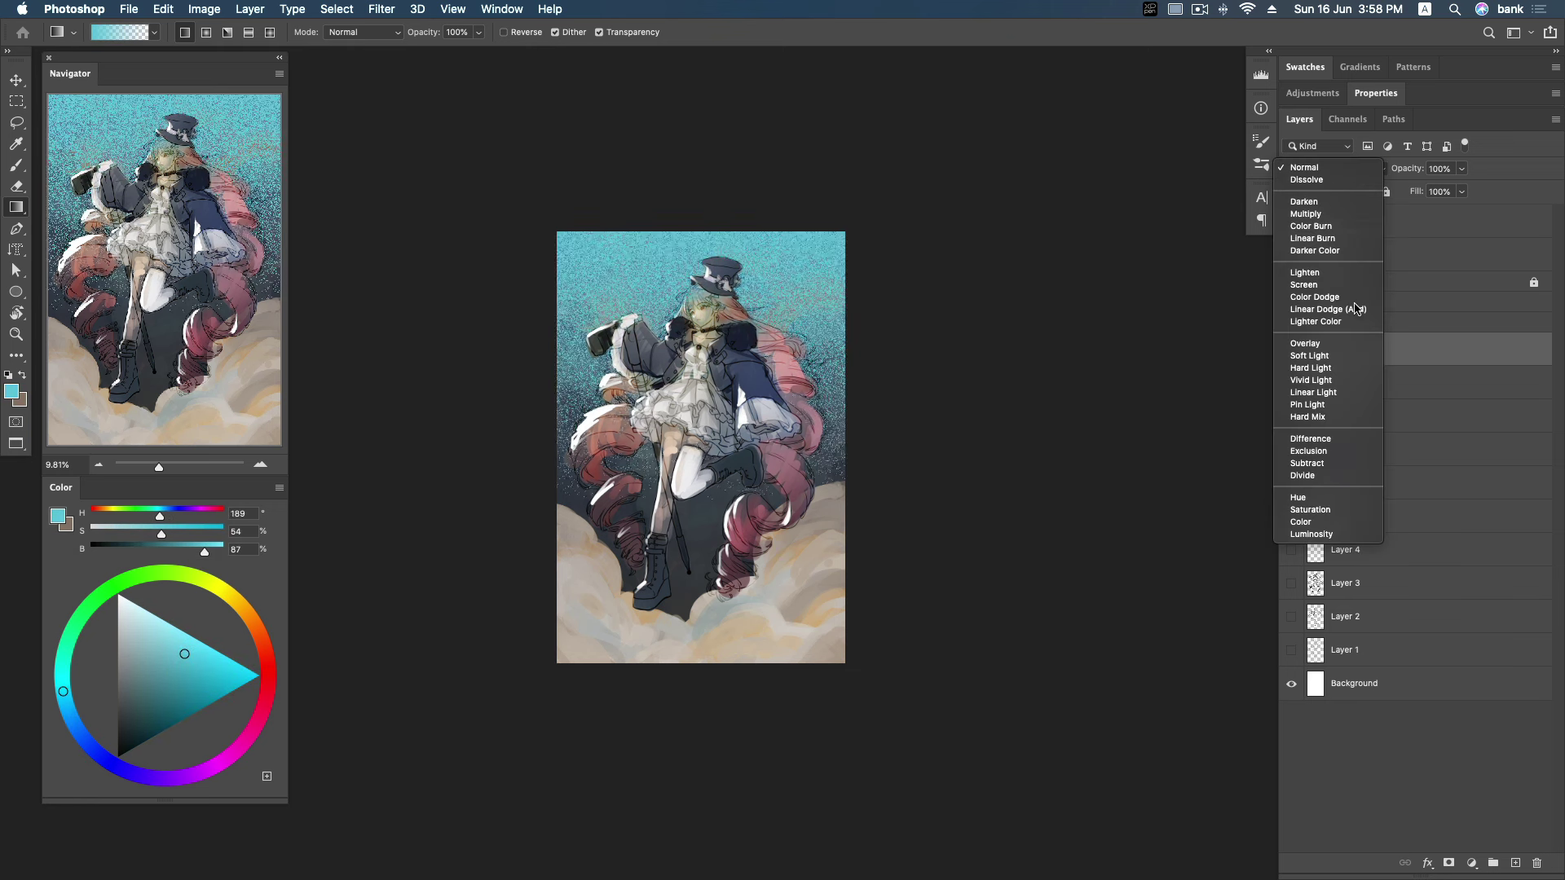
left_click(1350, 346)
left_click(1465, 173)
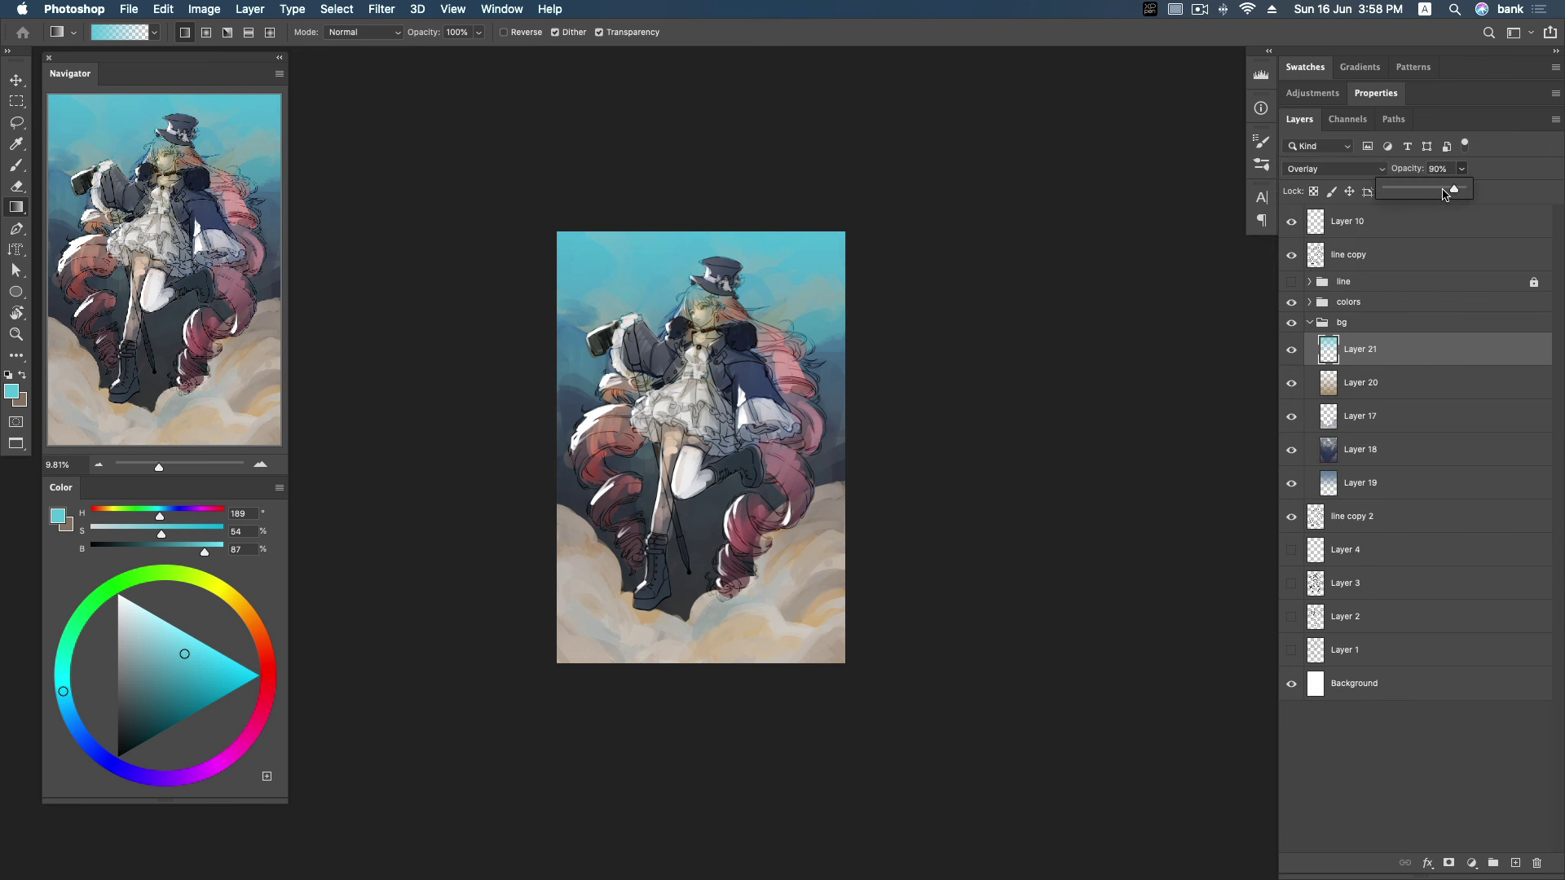
left_click_drag(1463, 198, 1420, 199)
left_click(1408, 347)
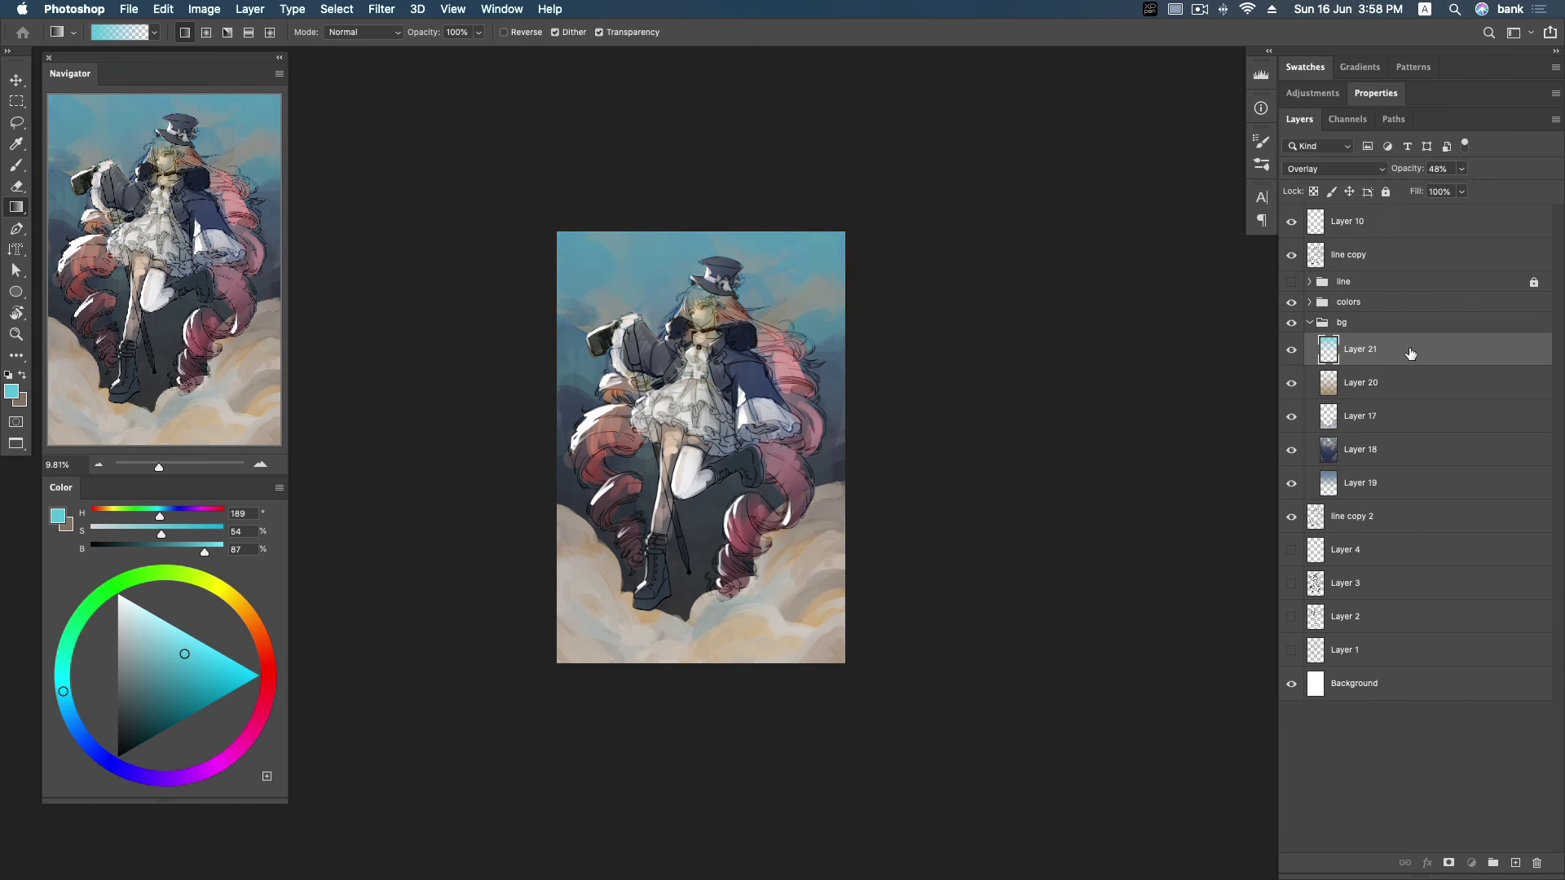
Shift Layer 21's hue and saturation with Hue/Saturation toward warmer peach tones.
key("ctrl+u")
left_click_drag(1254, 231, 1215, 237)
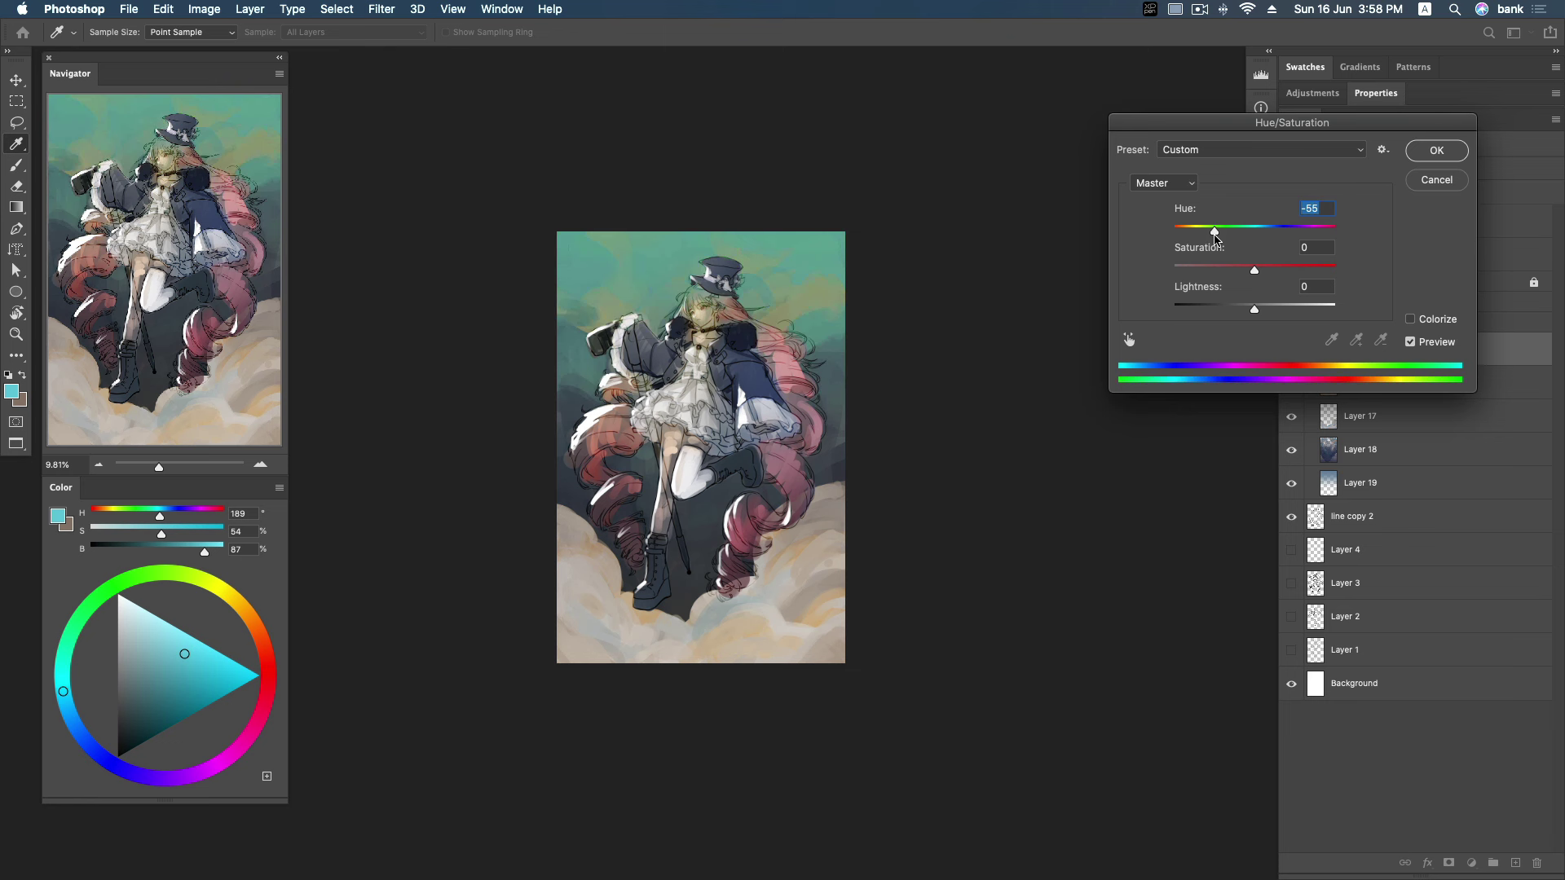
mouse_move(1214, 237)
left_mouse_down()
mouse_move(1258, 231)
mouse_move(1236, 309)
left_mouse_up()
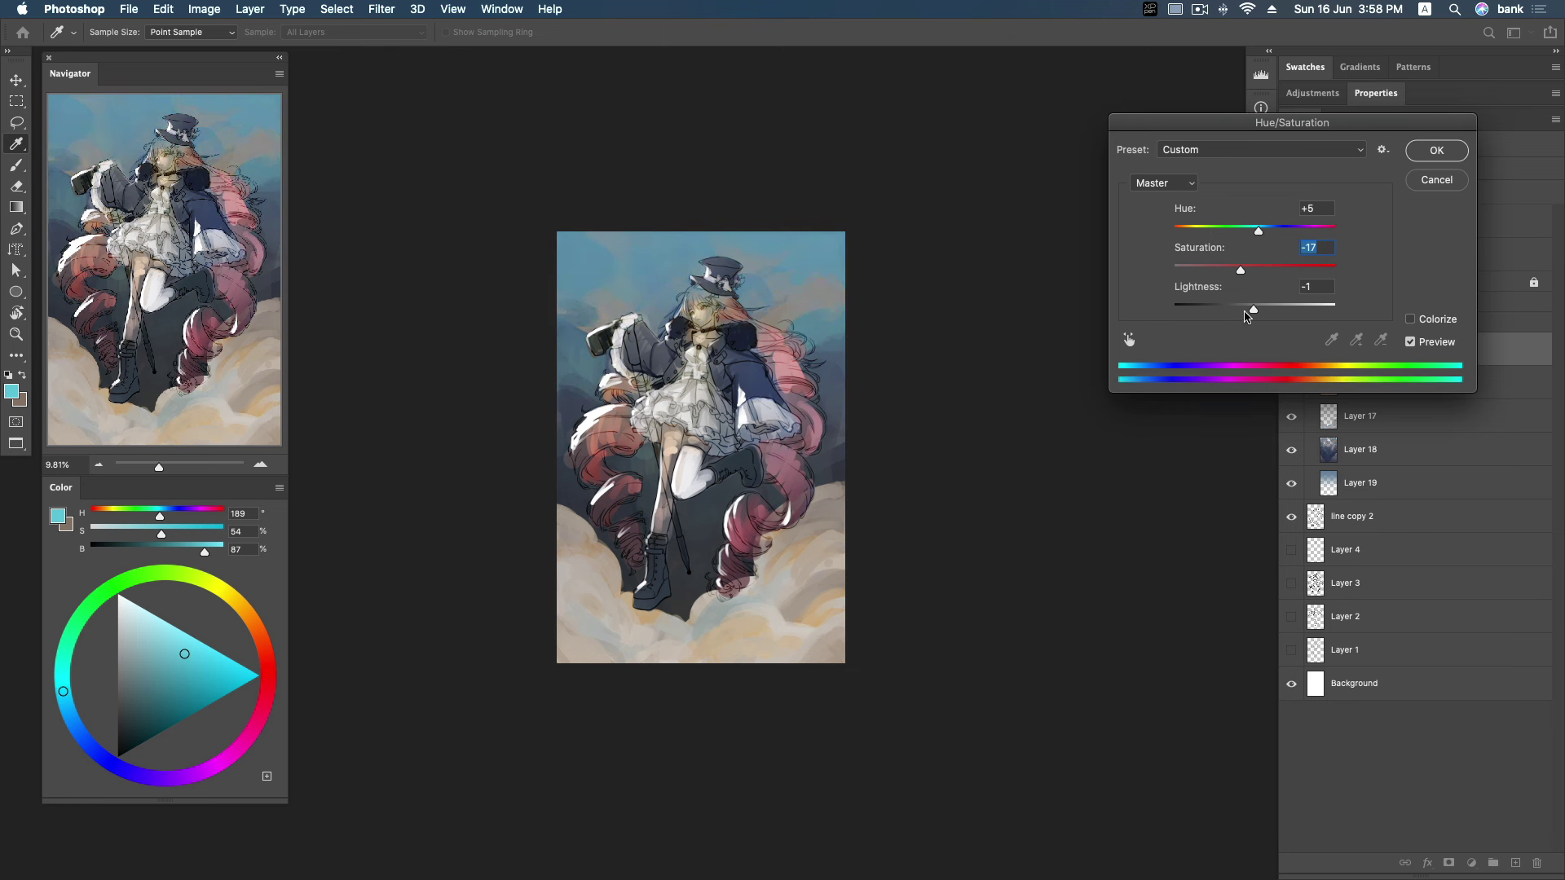
mouse_move(1259, 231)
left_mouse_down()
mouse_move(1239, 237)
mouse_move(1270, 236)
mouse_move(1236, 274)
left_mouse_up()
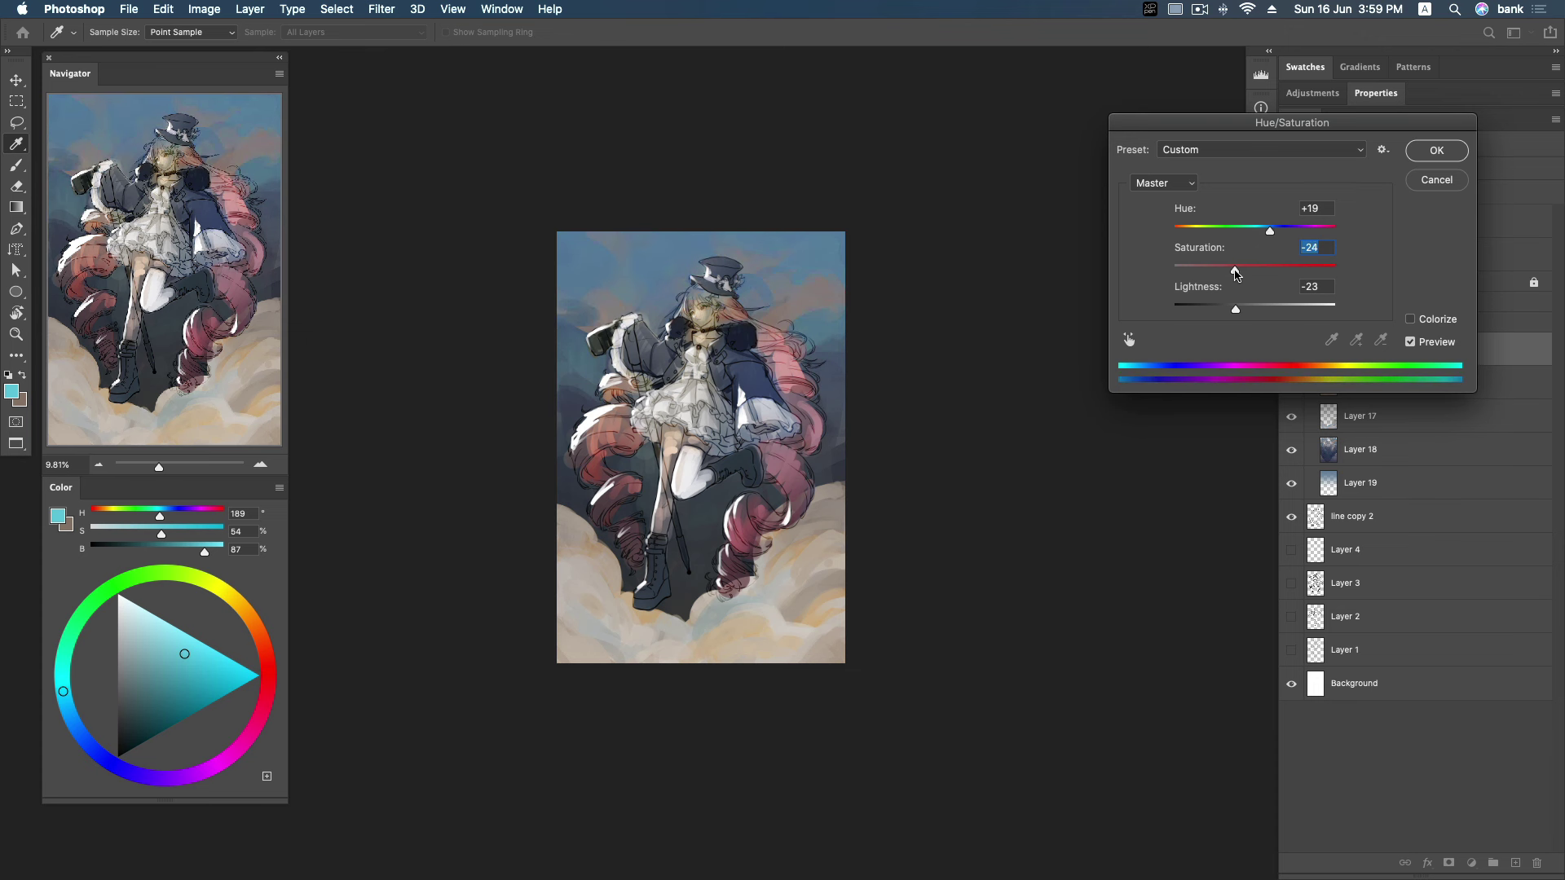
left_click(1436, 150)
Lower Layer 21 to about 35% opacity, compare Layer 20, and collapse the bg group.
left_click(1462, 169)
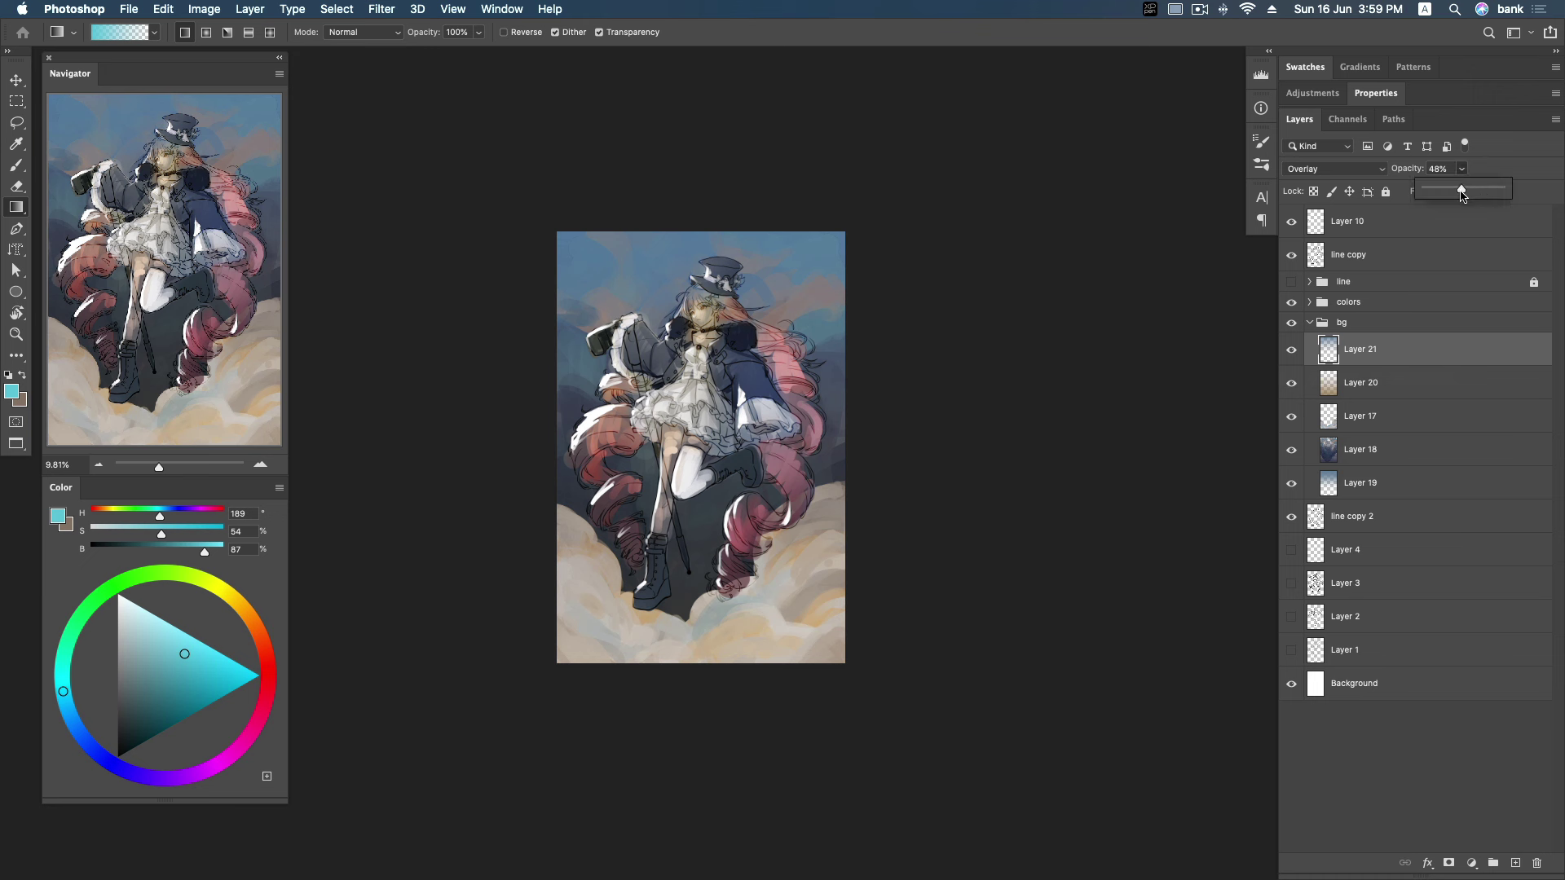
left_click_drag(1483, 192, 1452, 194)
left_click(1391, 387)
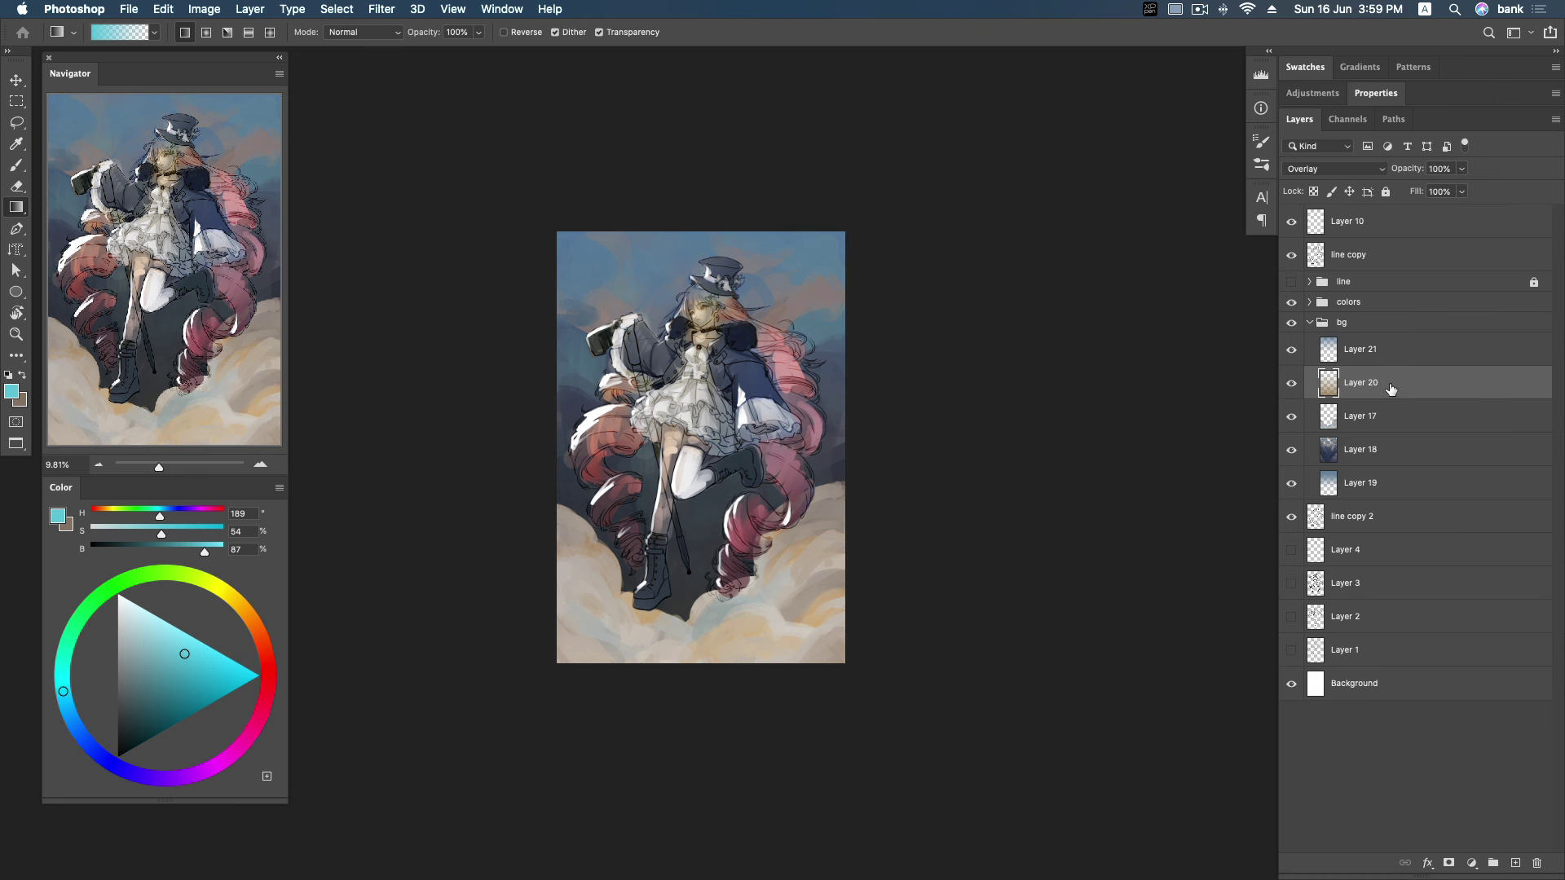
left_click(1291, 386)
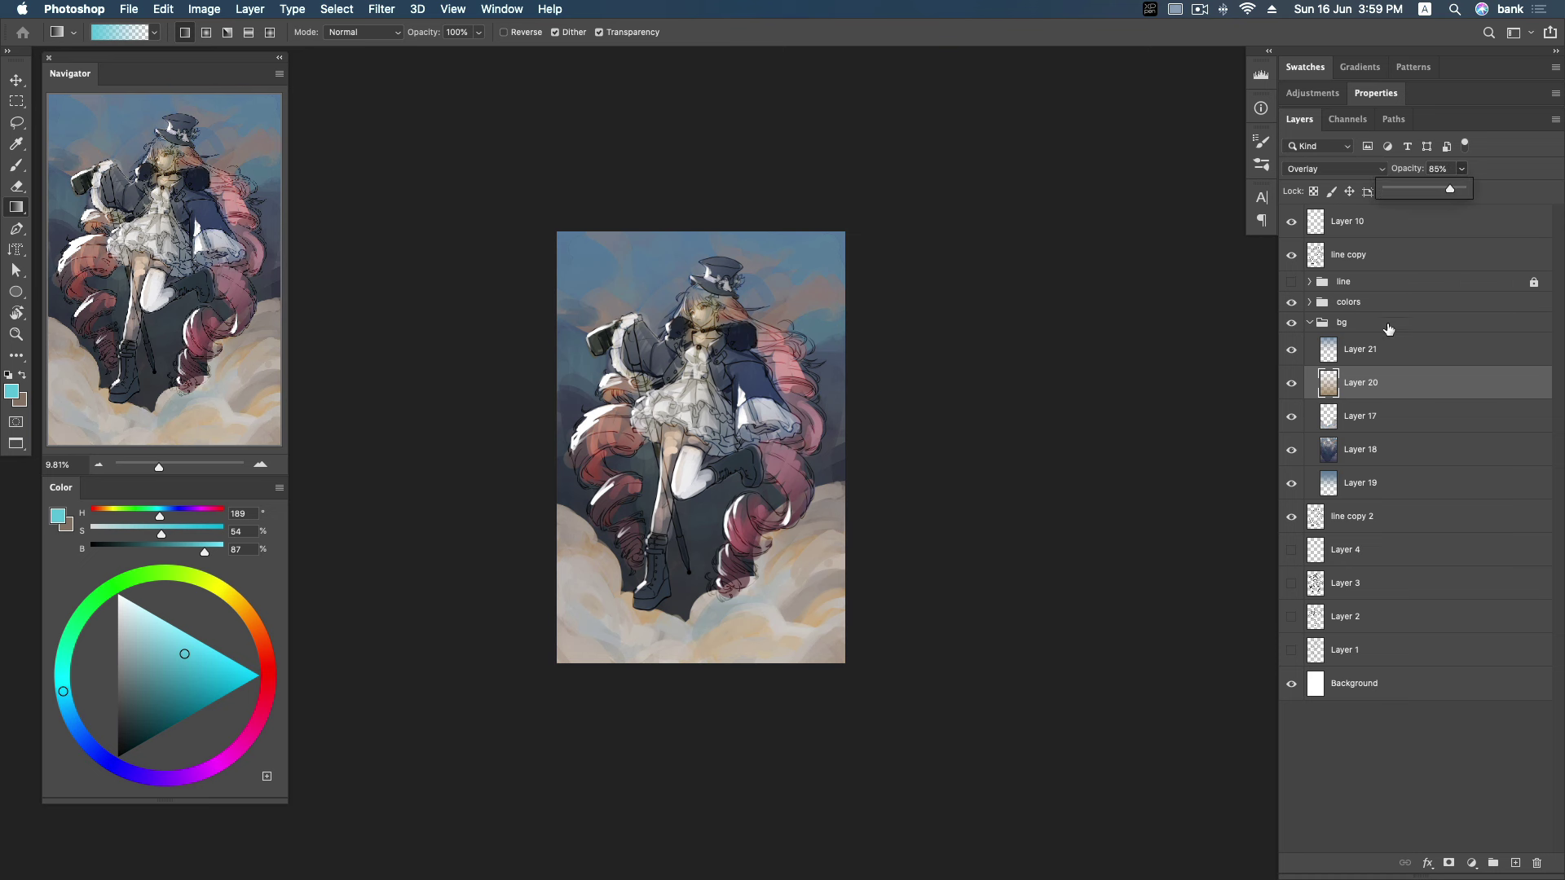
left_click_drag(1329, 326, 1336, 311)
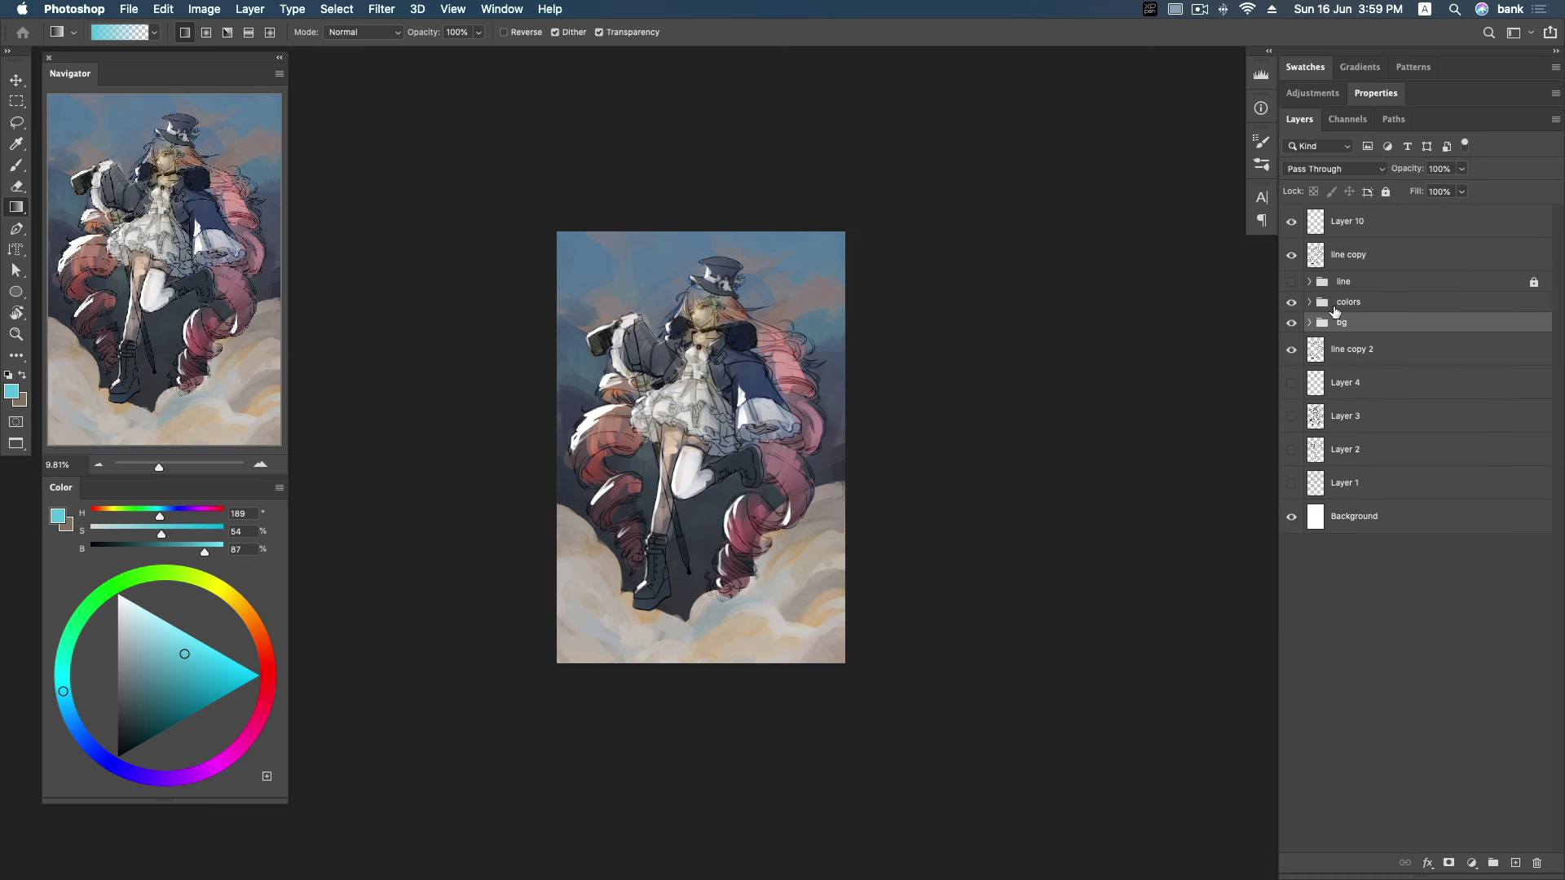
Zoom in and Magic Wand-select the area around the figure on the line copy layer.
key("z")
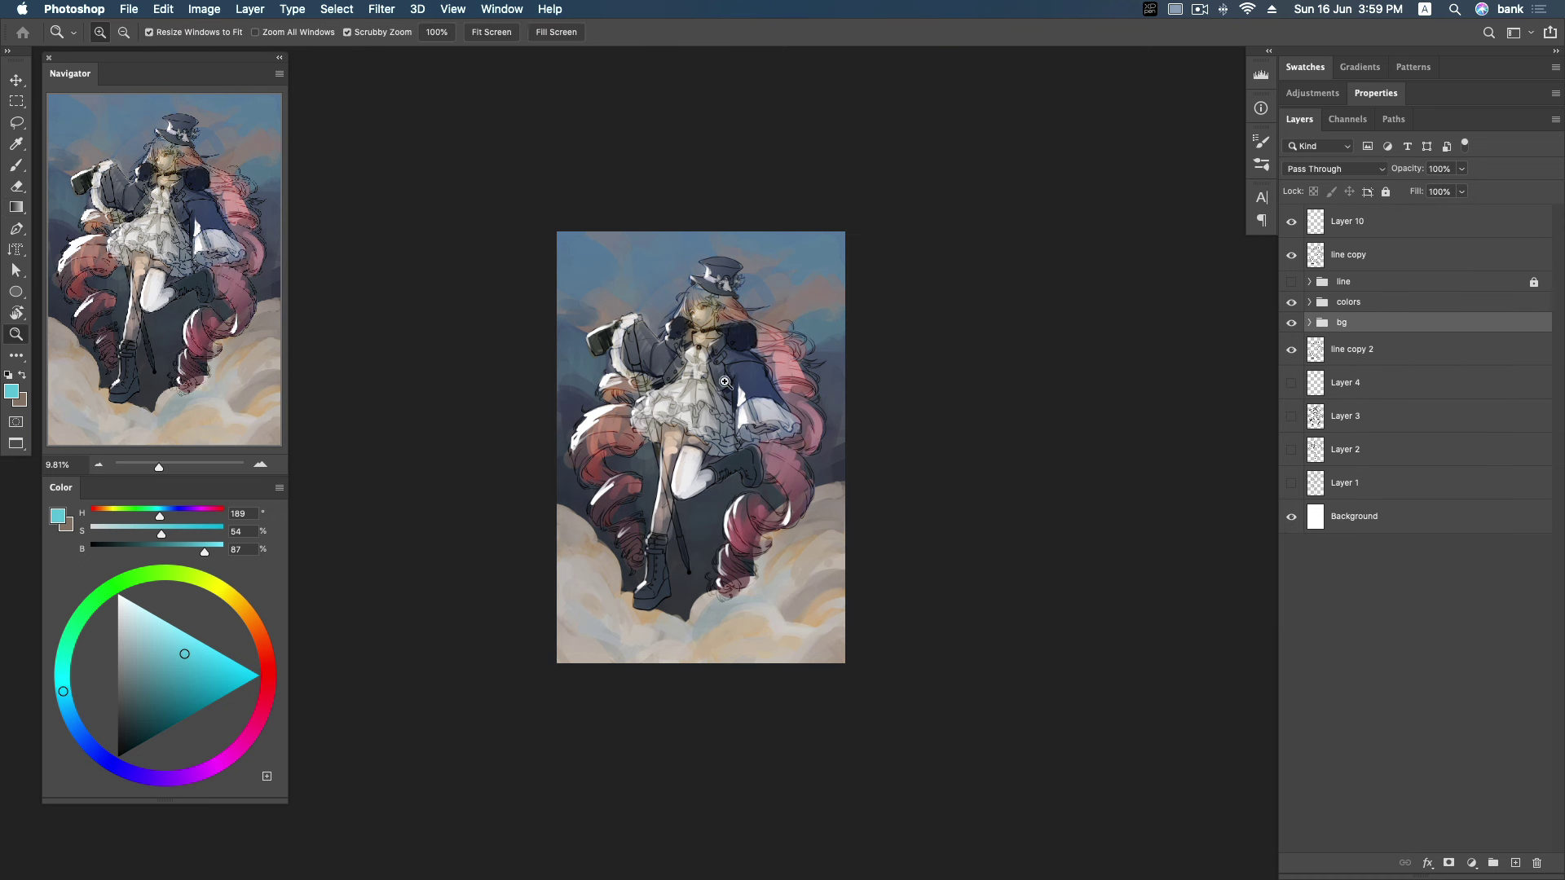
left_click_drag(721, 391, 775, 387)
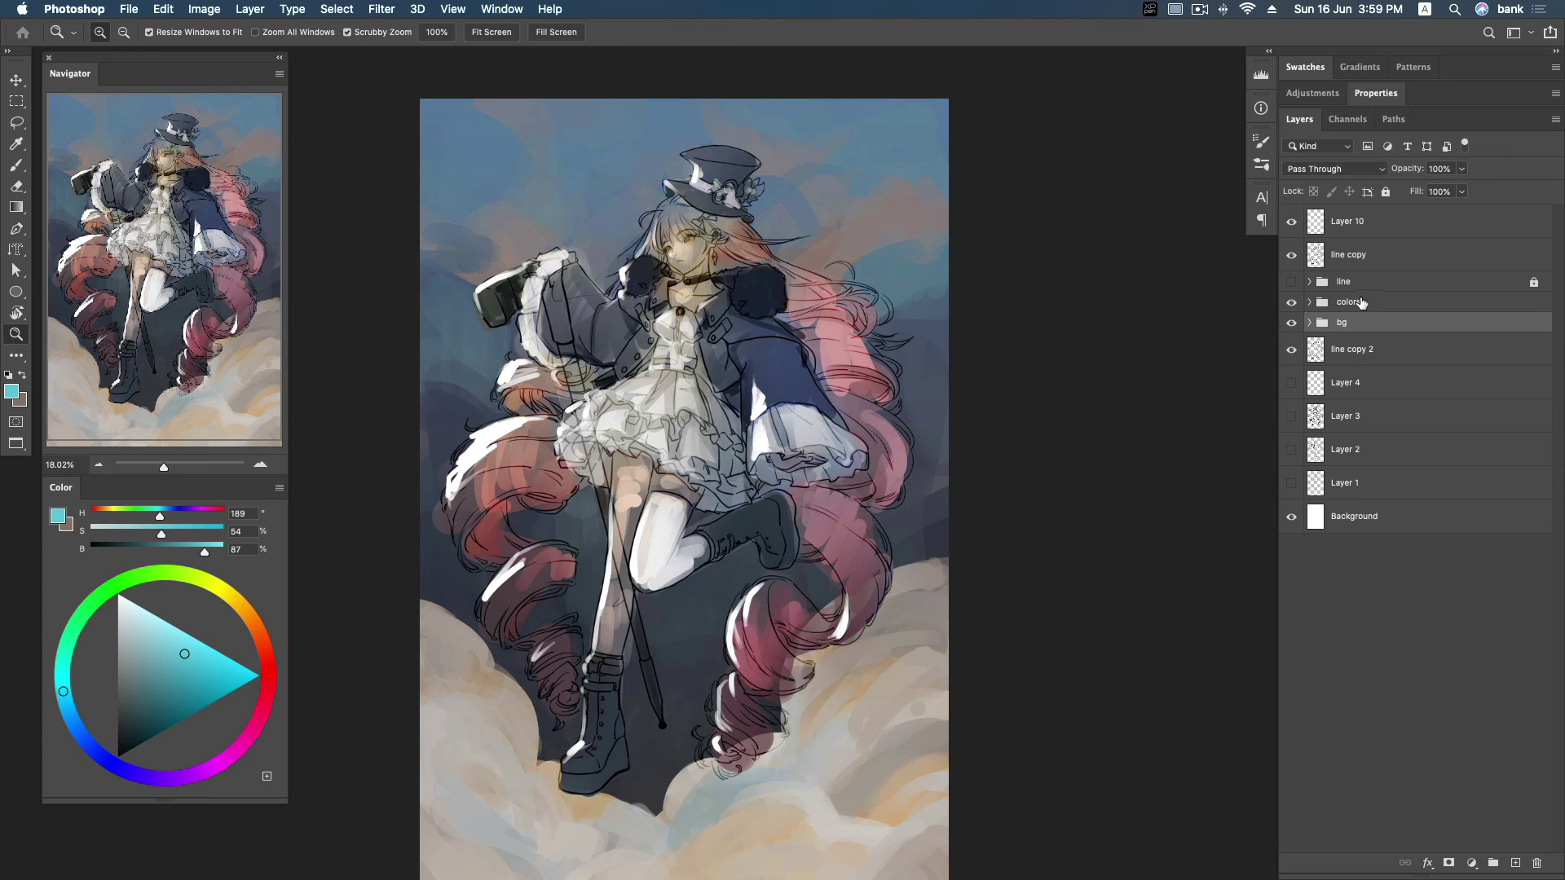
left_click(1386, 256)
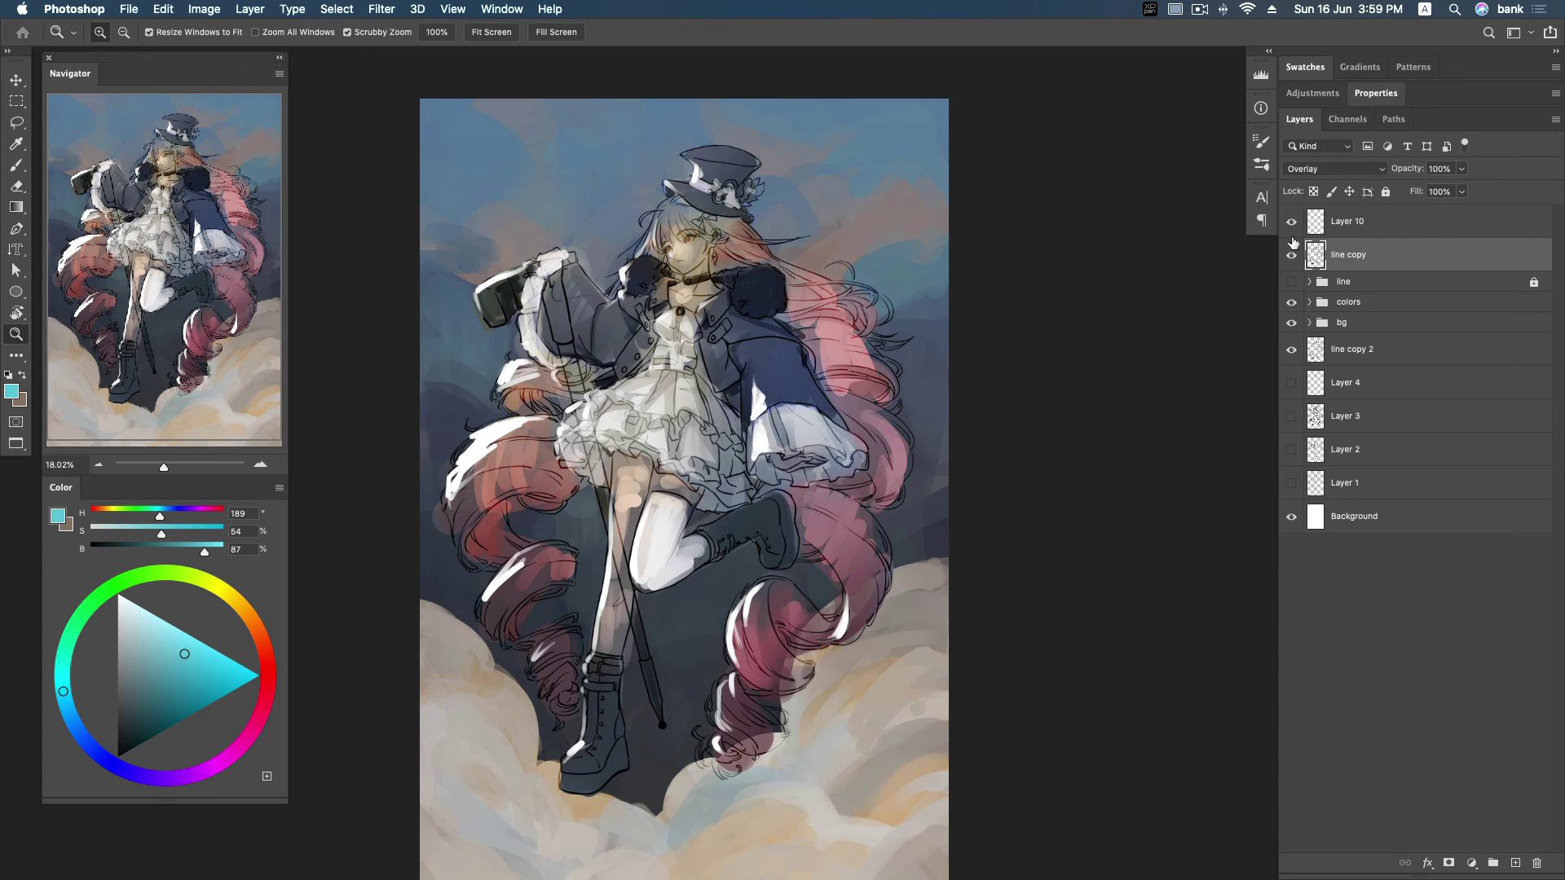
key("w")
left_click(863, 191)
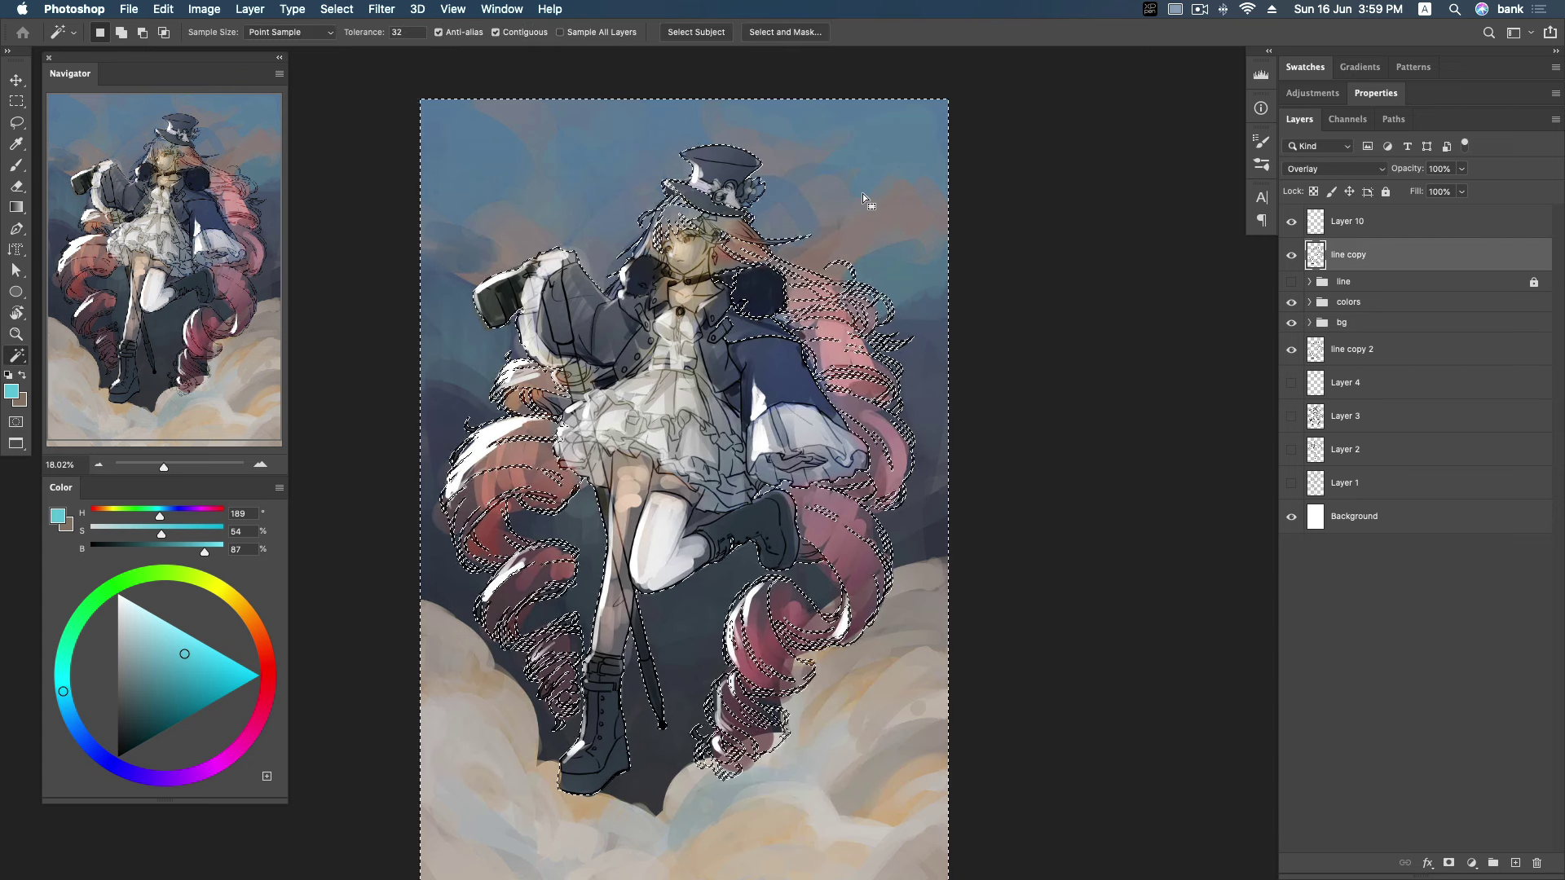
Inspect the dress, skirt and legs up close, briefly toggling line copy, then zoom out.
key("z")
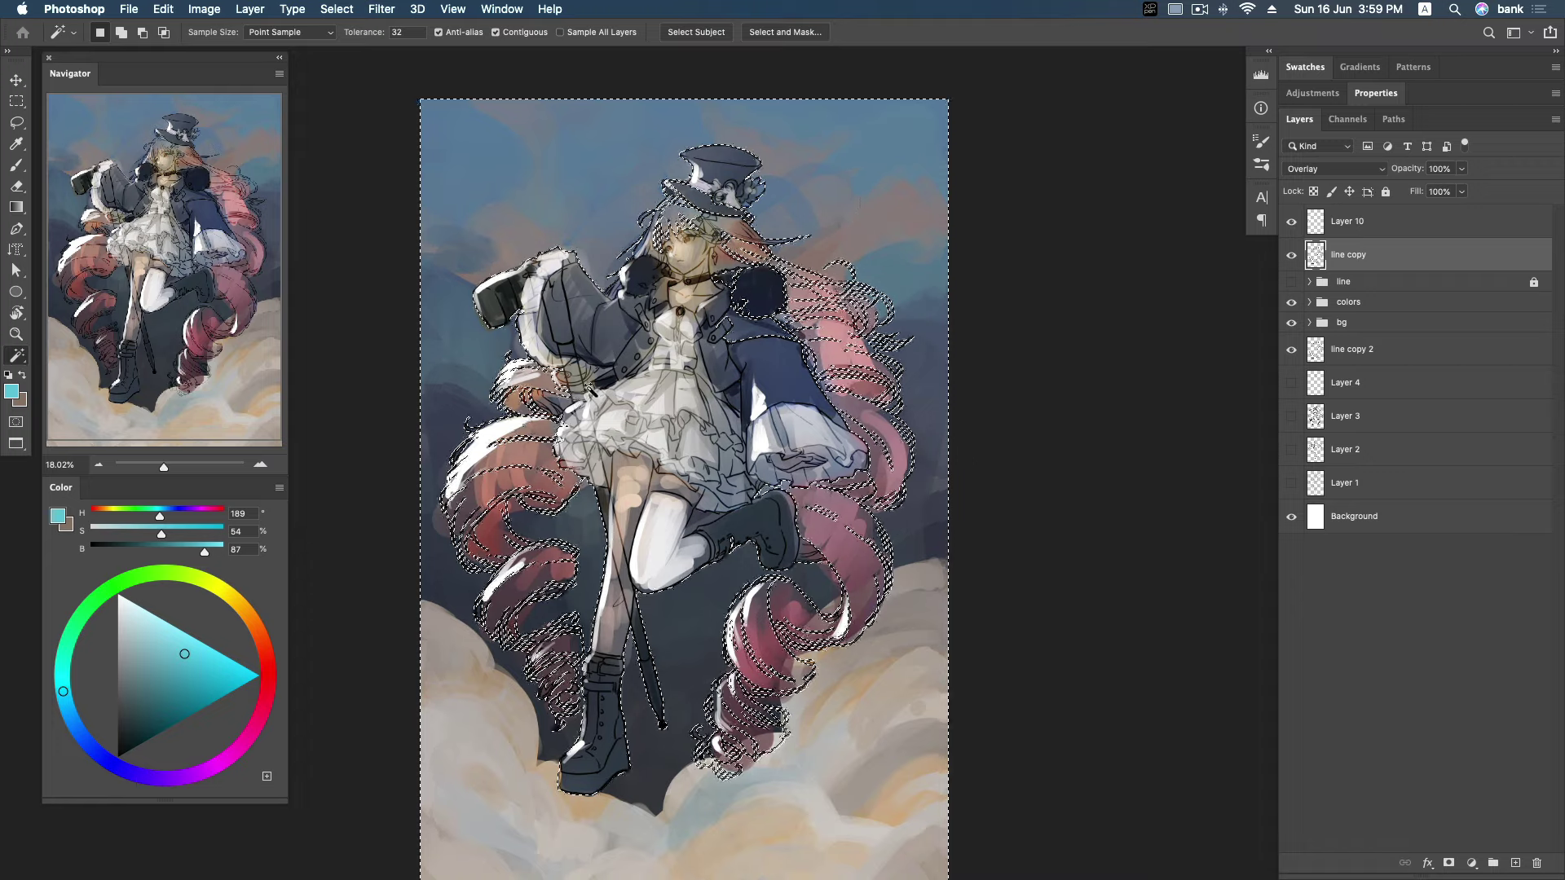
left_click_drag(590, 388, 628, 379)
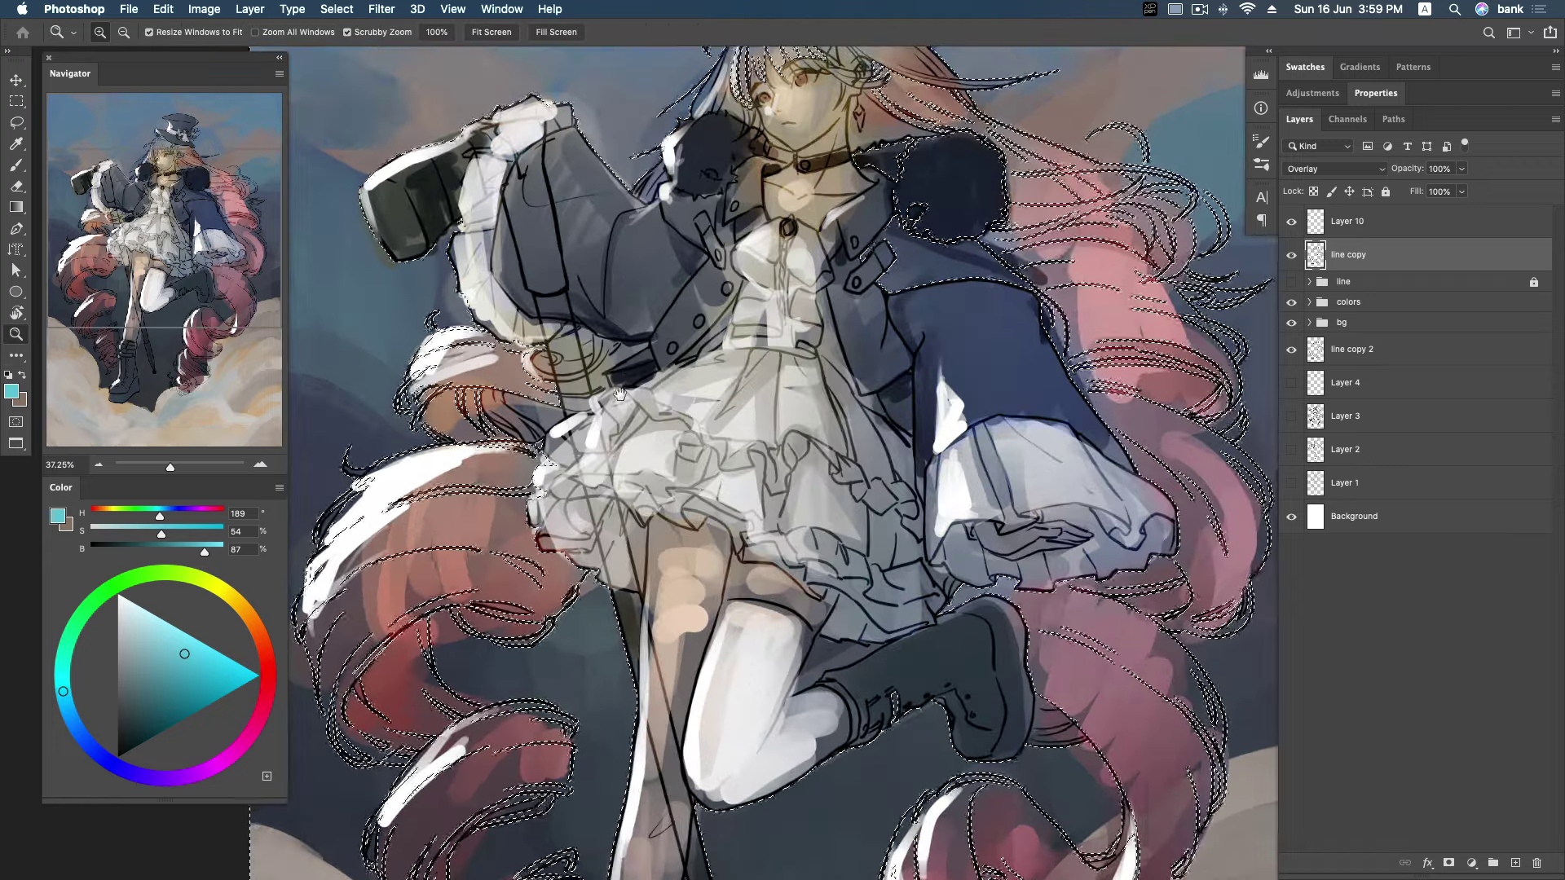
scroll(1037, 395, "down", 3)
scroll(1037, 395, "left", 5)
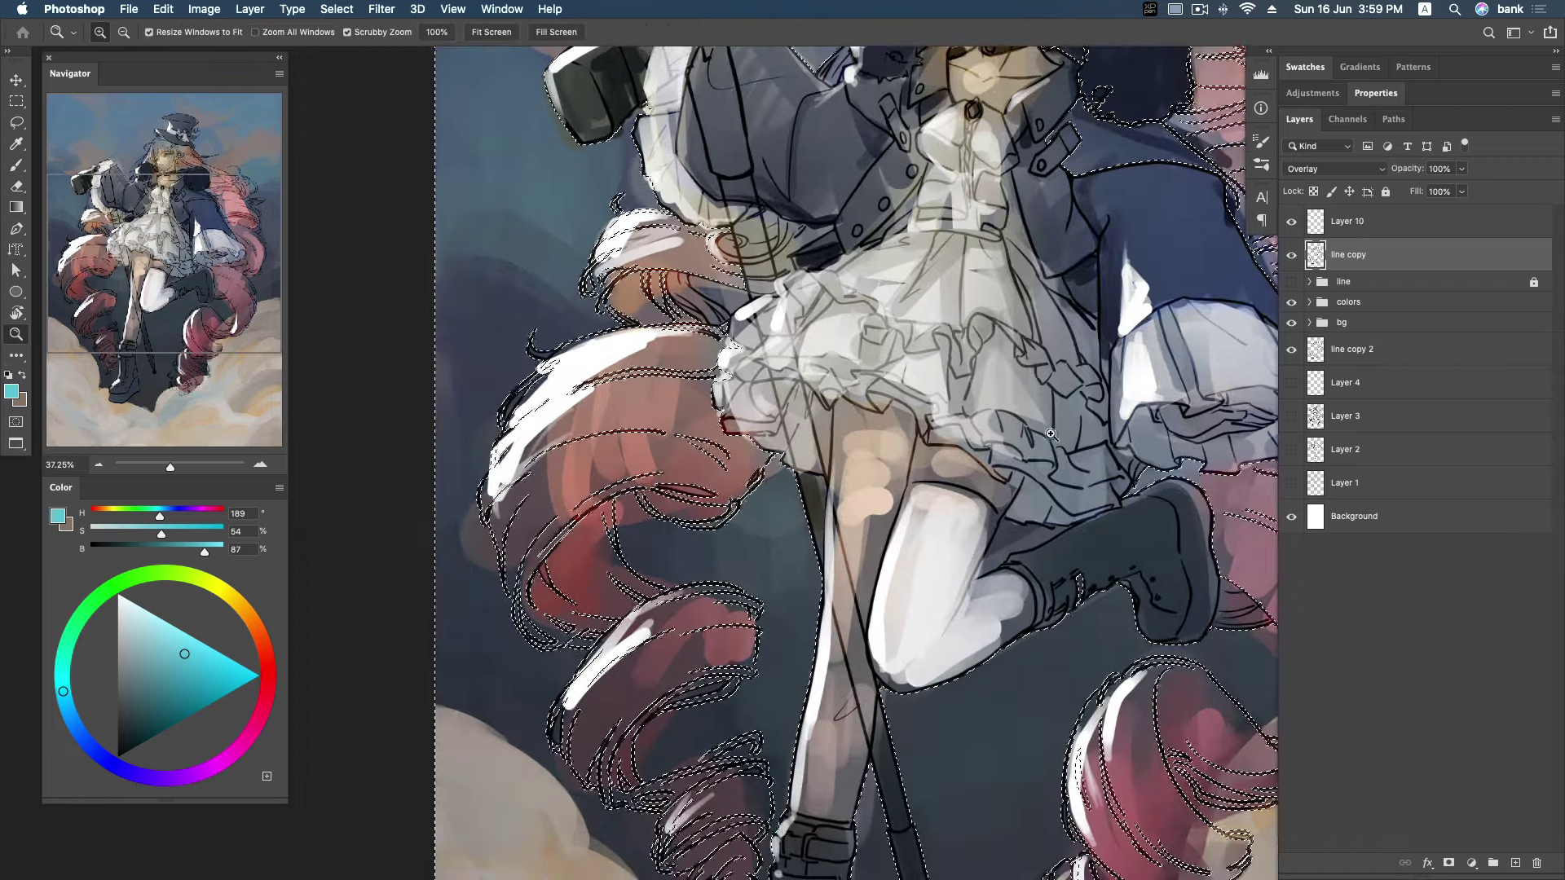
left_click_drag(1020, 385, 966, 506)
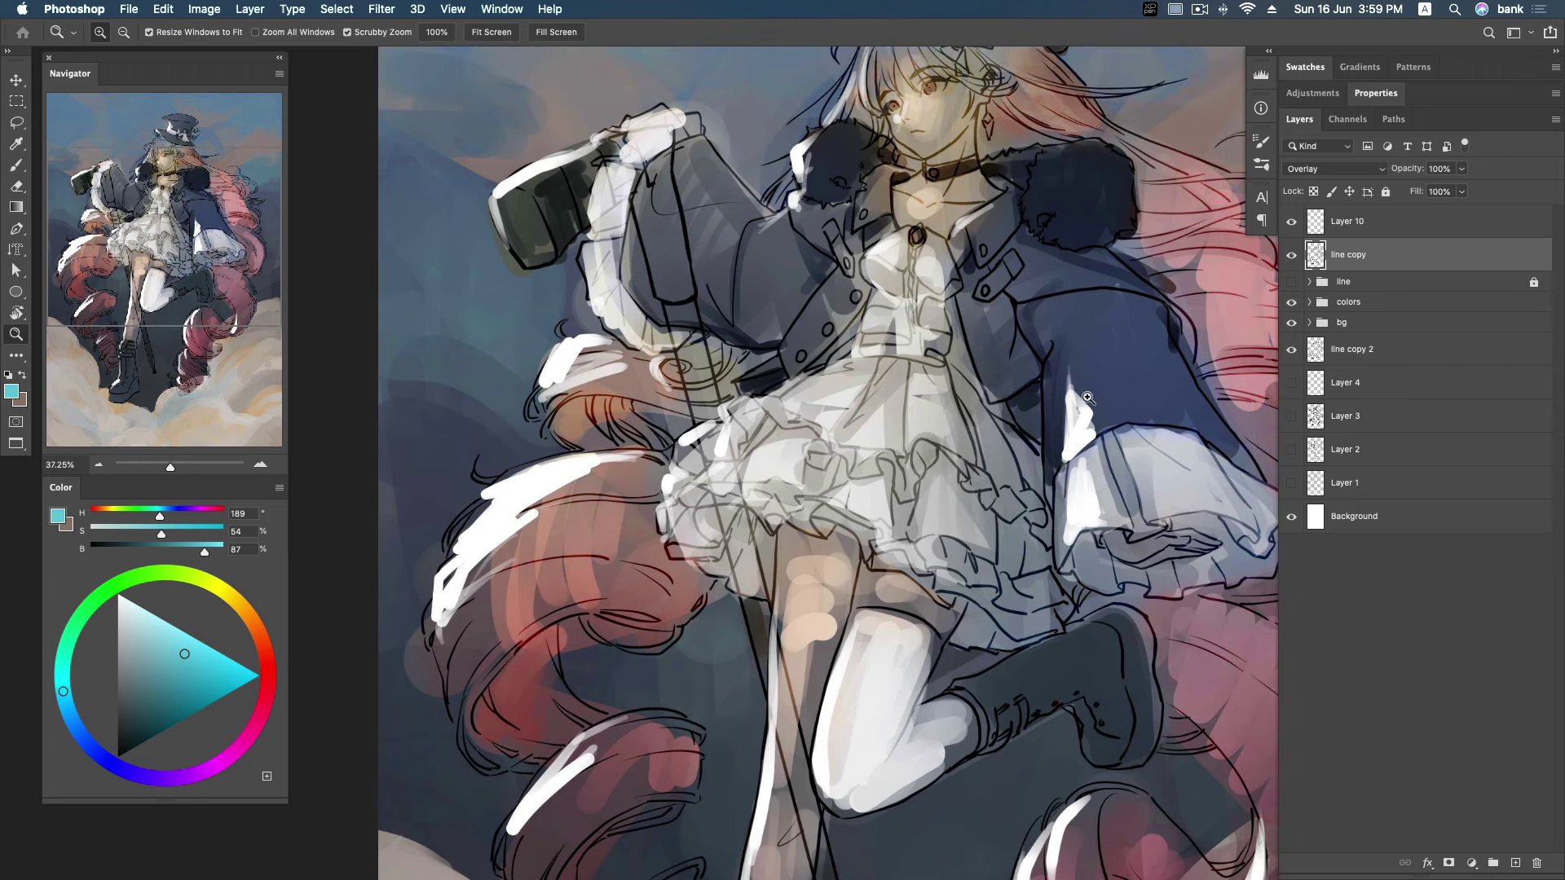
left_click(1292, 255)
left_click_drag(1011, 383, 952, 419)
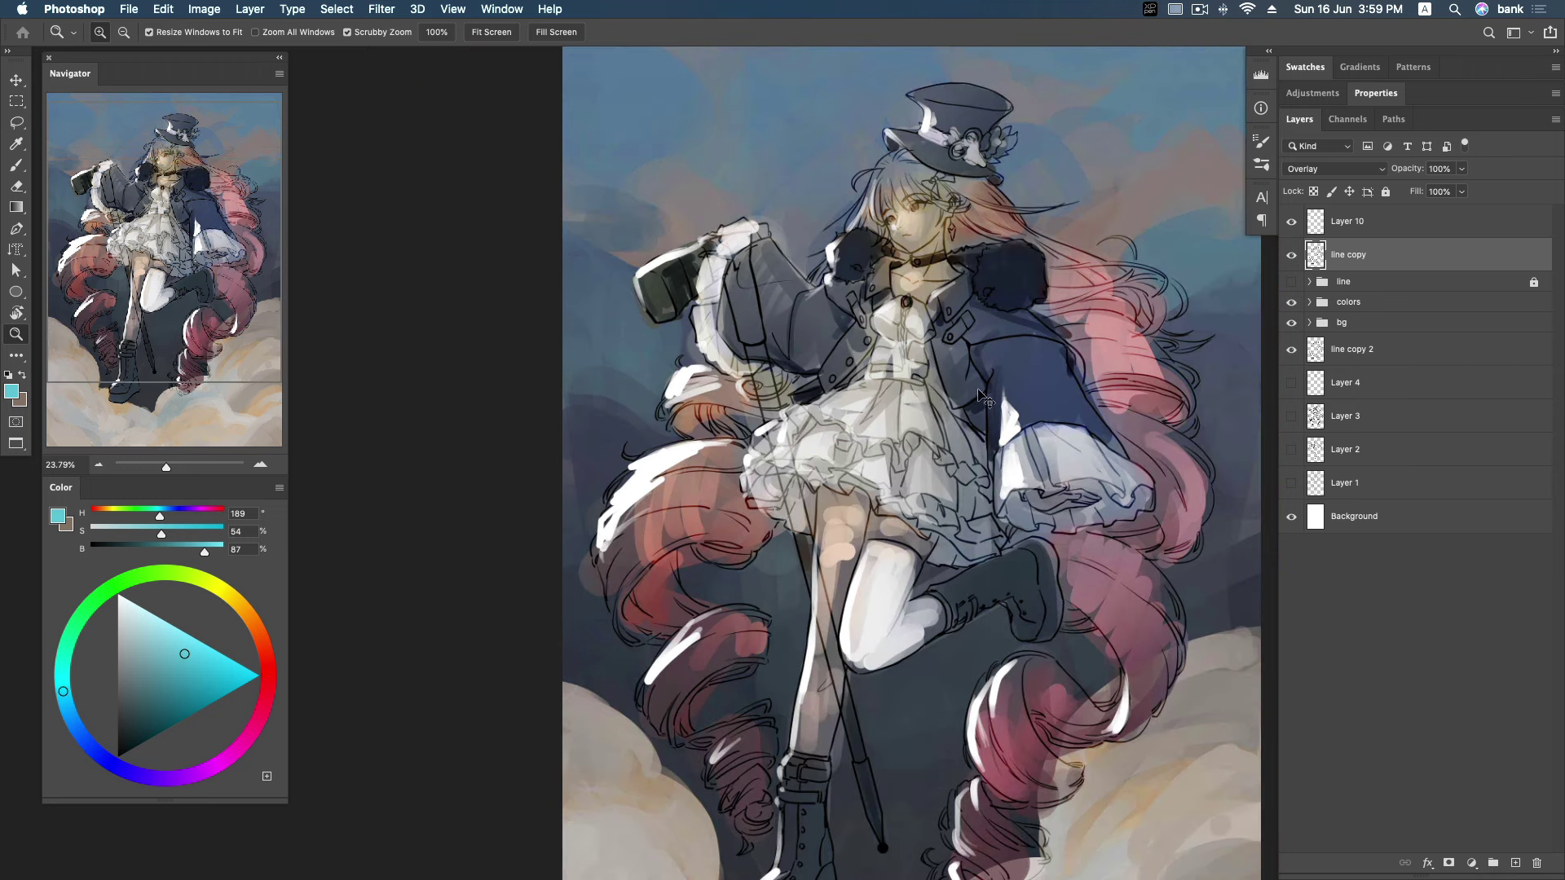
Hide the colors and bg groups and zoom in on the hat and face.
left_click(1291, 303)
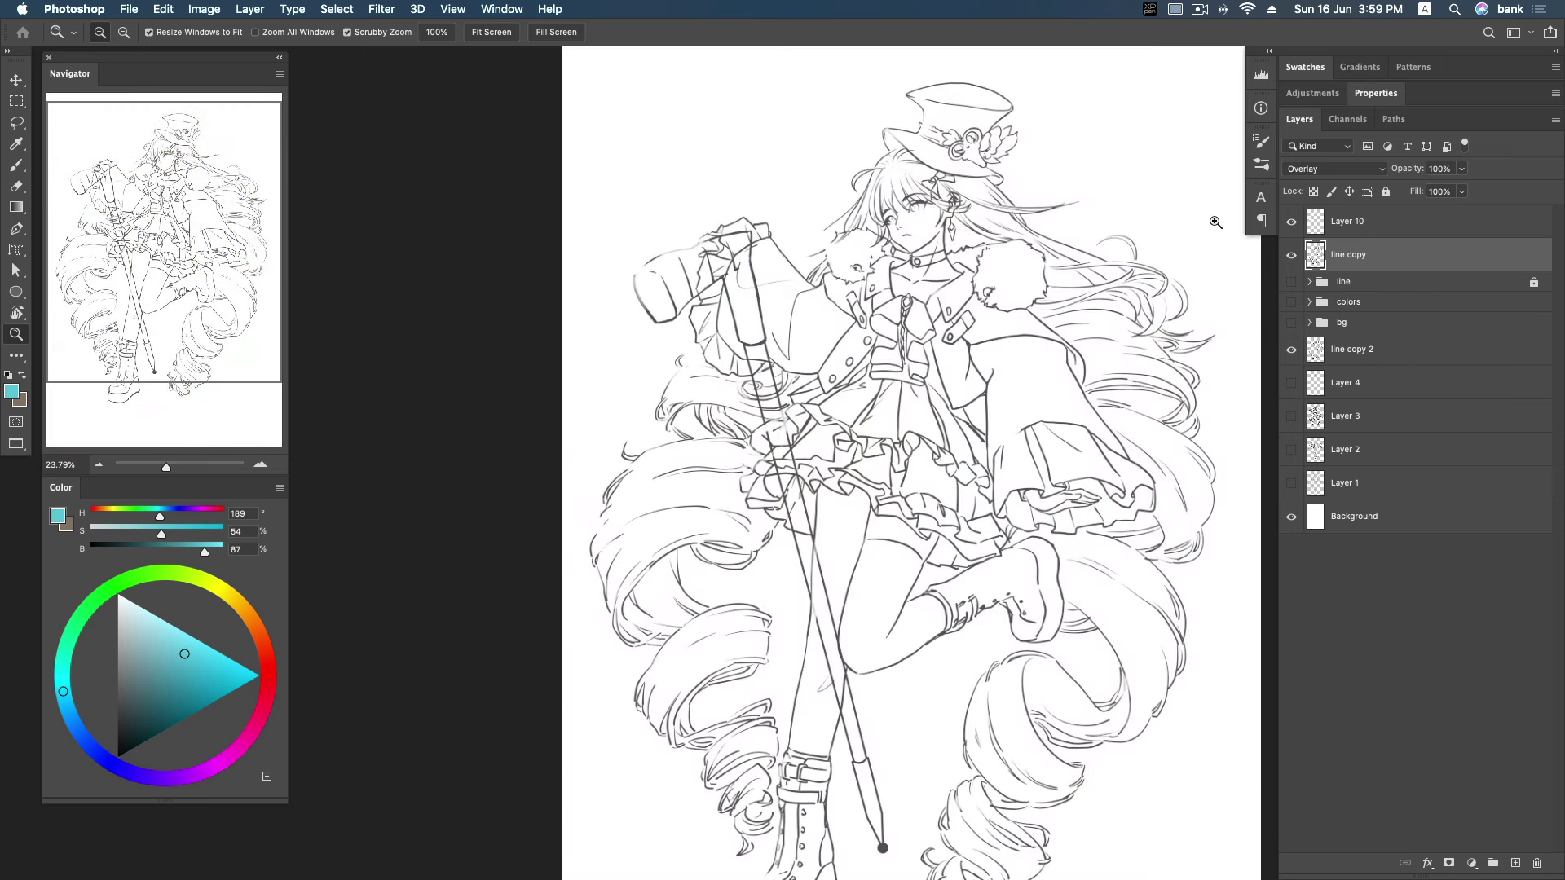
left_click(930, 187)
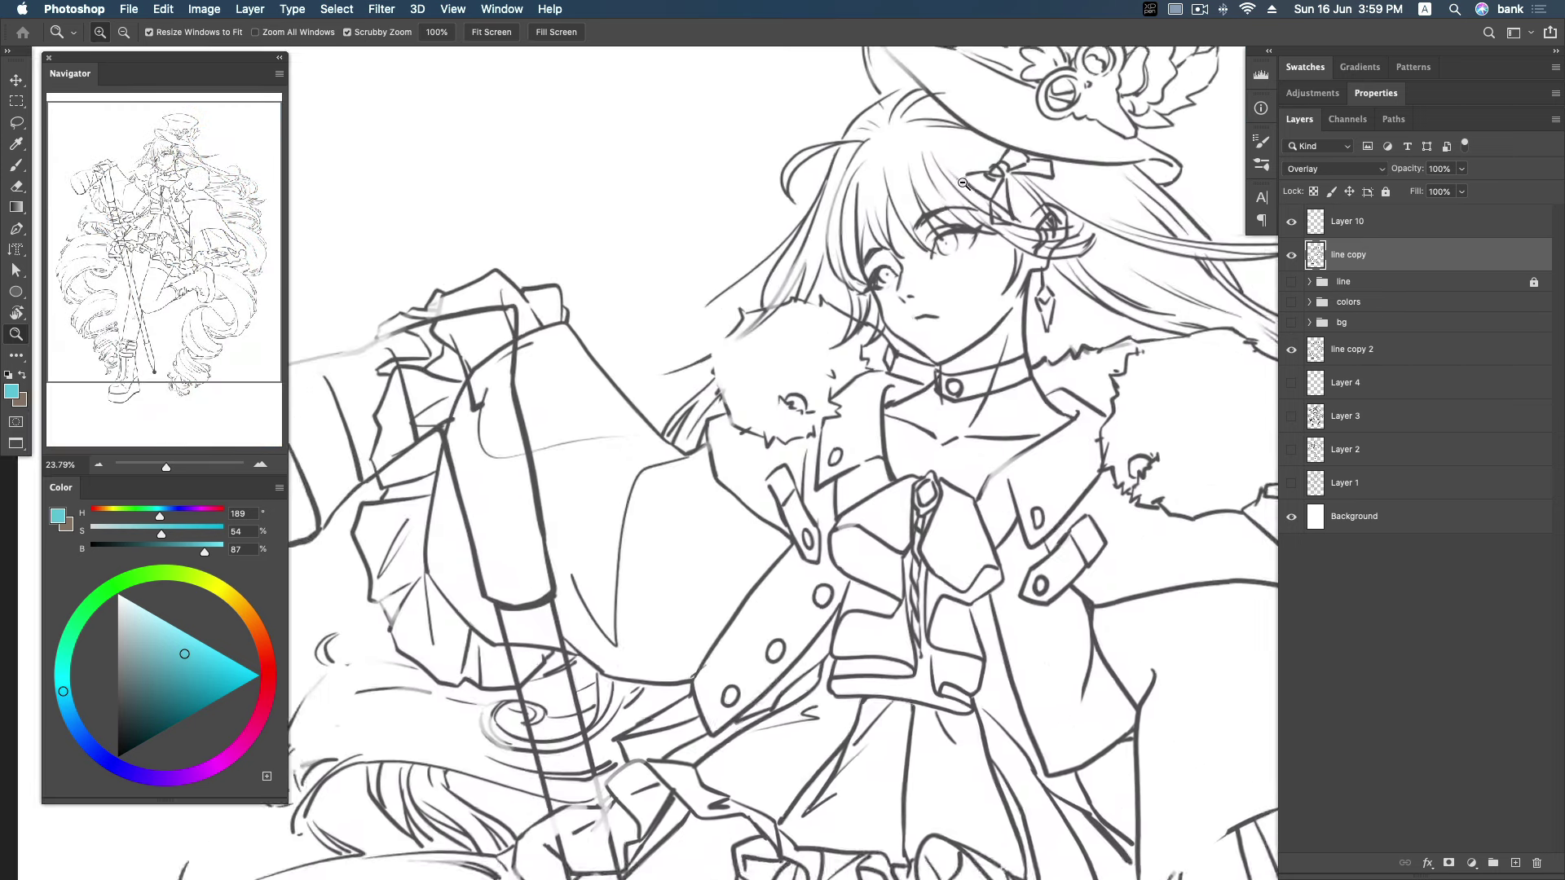
key("k")
left_click_drag(939, 116, 871, 251)
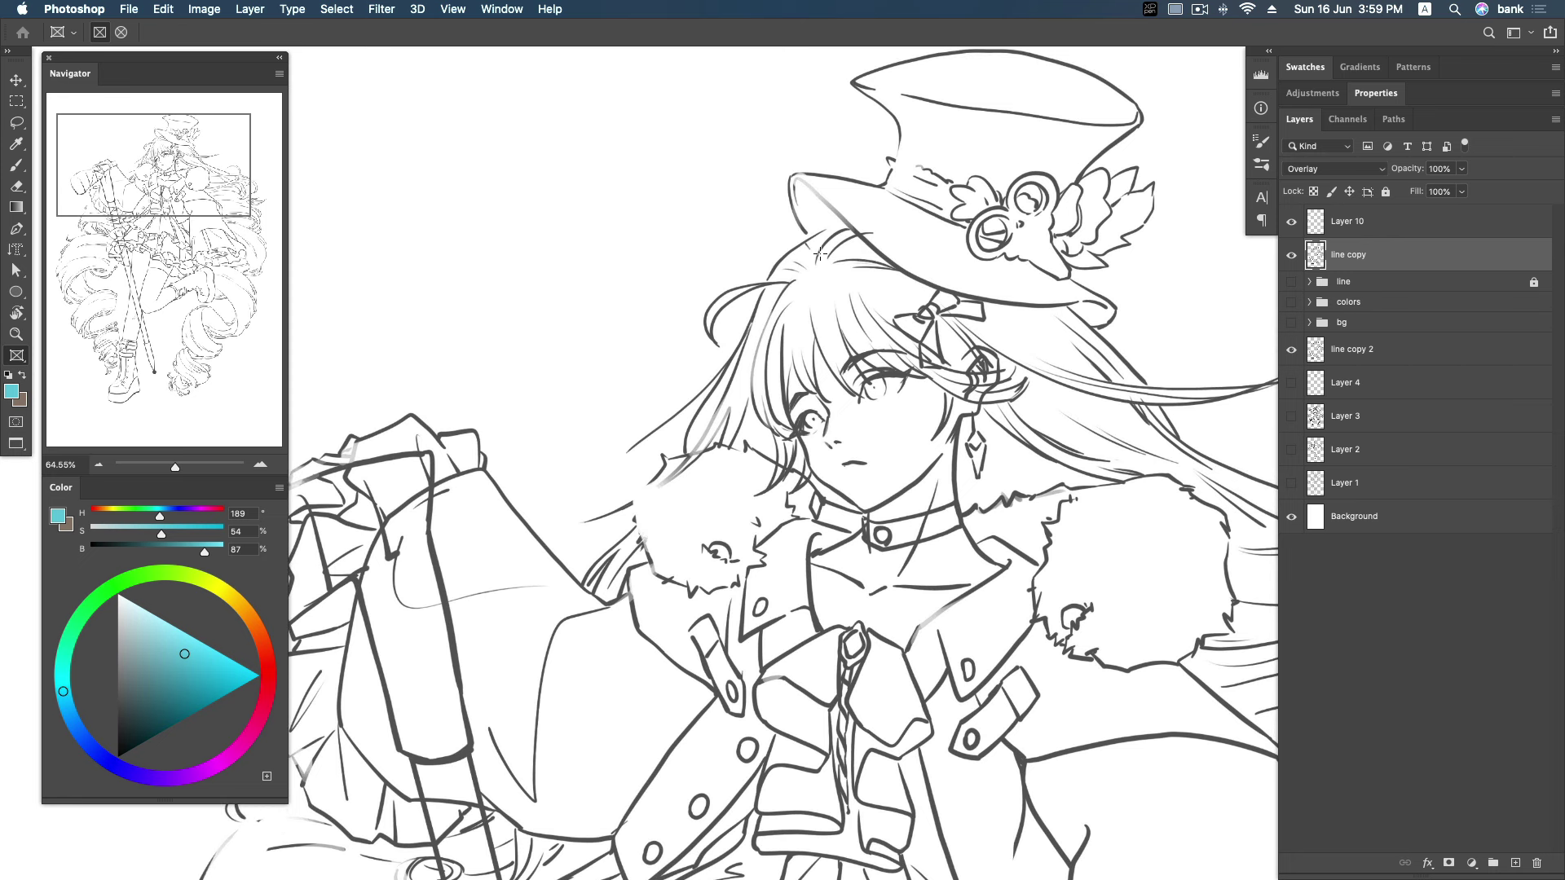
Lasso around the hat brim, hair strand and fur collar, holding Shift to add areas.
left_click(16, 122)
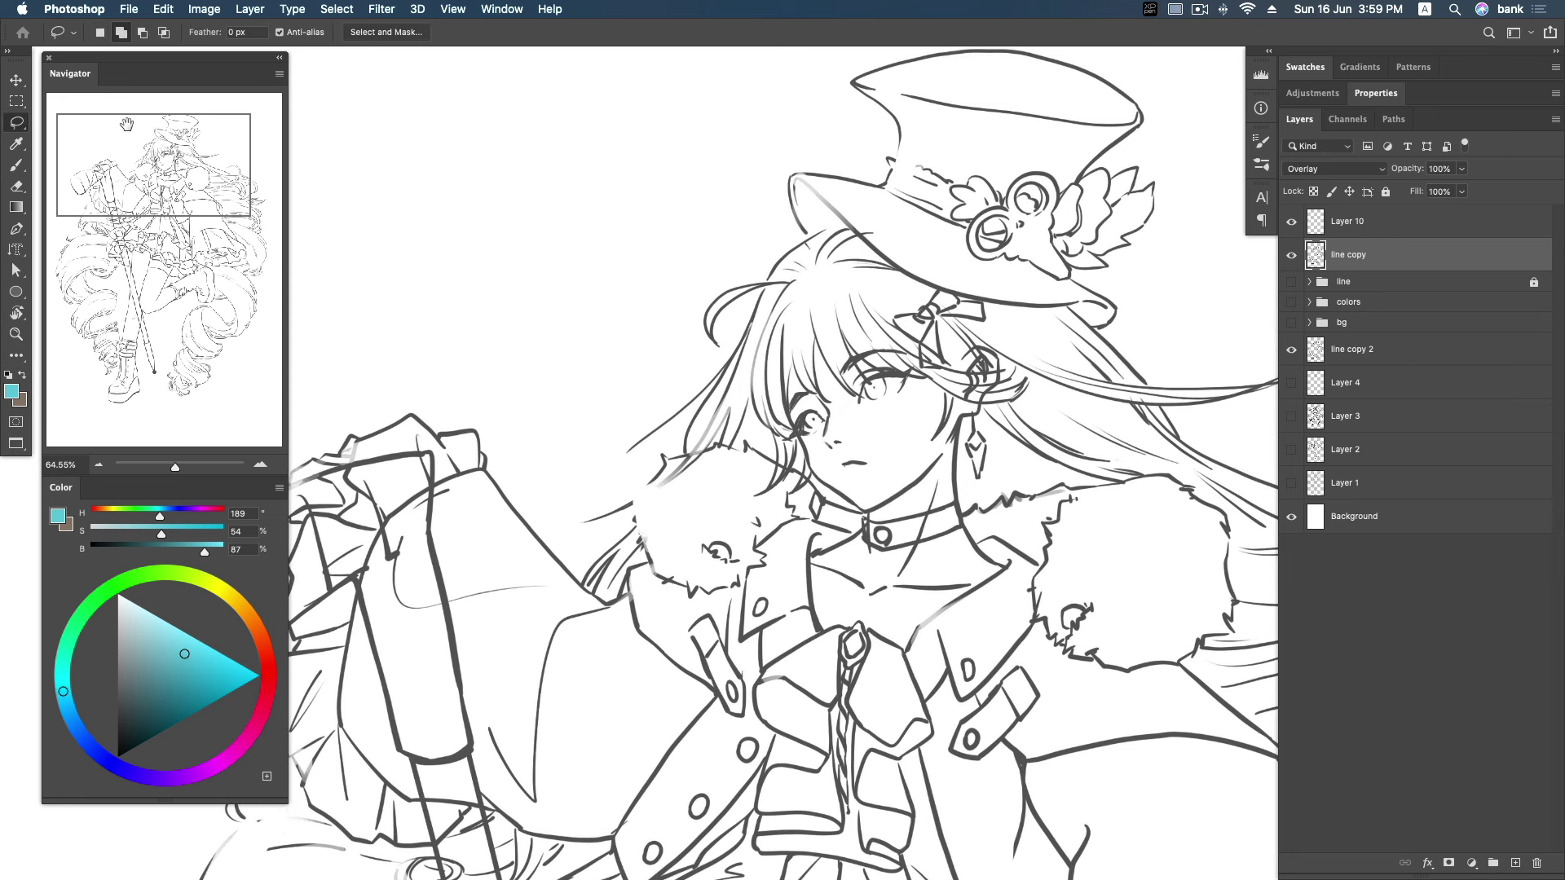
scroll(818, 242, "right", 3)
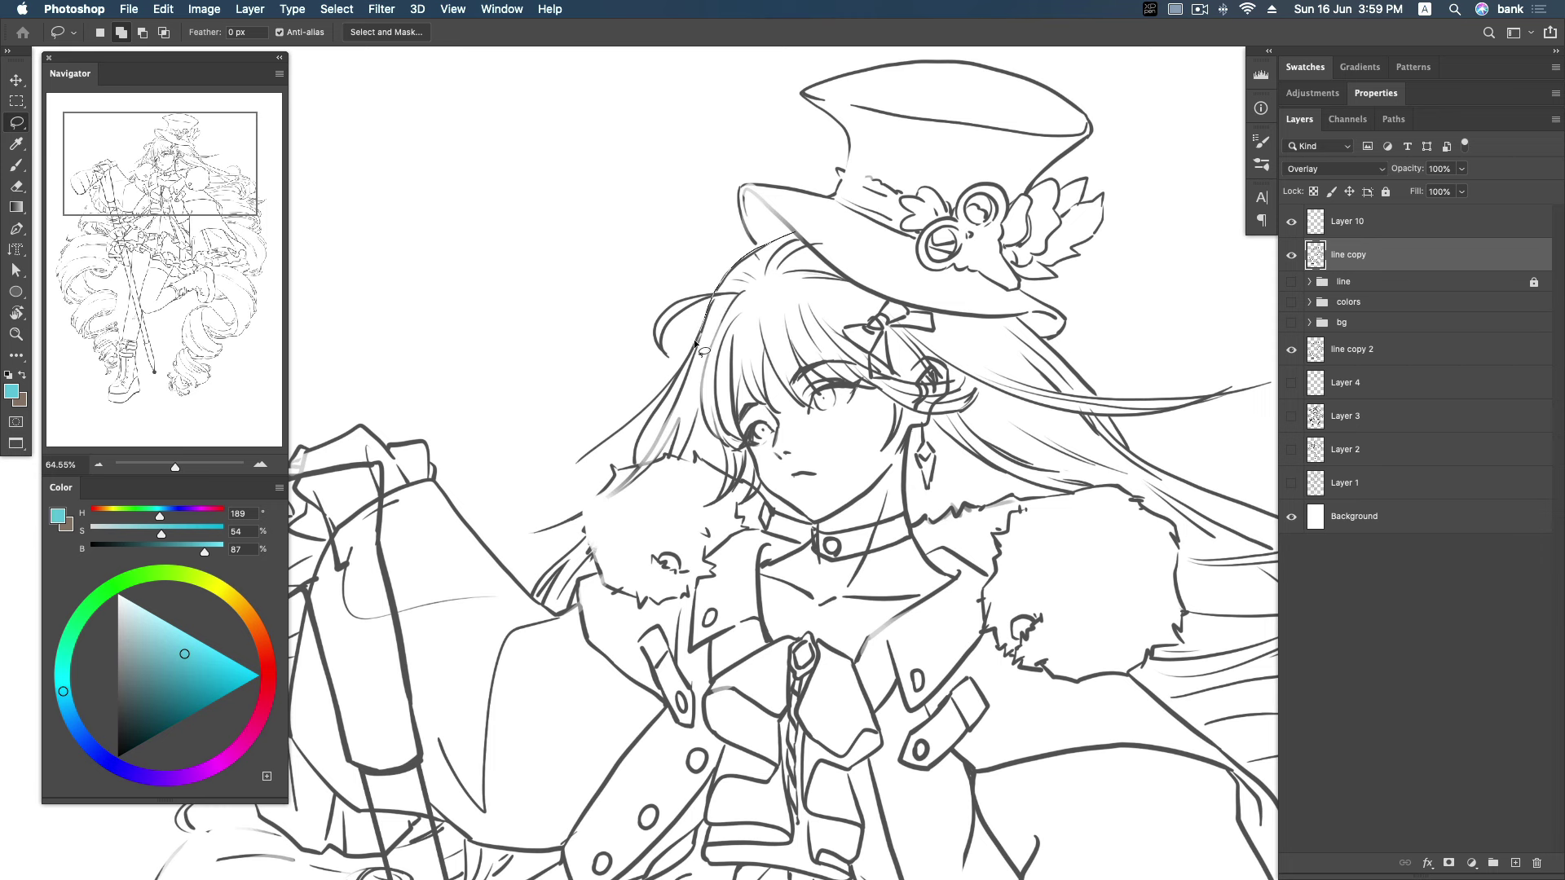
left_click_drag(573, 475, 821, 247)
mouse_move(634, 481)
left_mouse_down()
mouse_move(672, 416)
mouse_move(794, 290)
left_mouse_up()
key("alt")
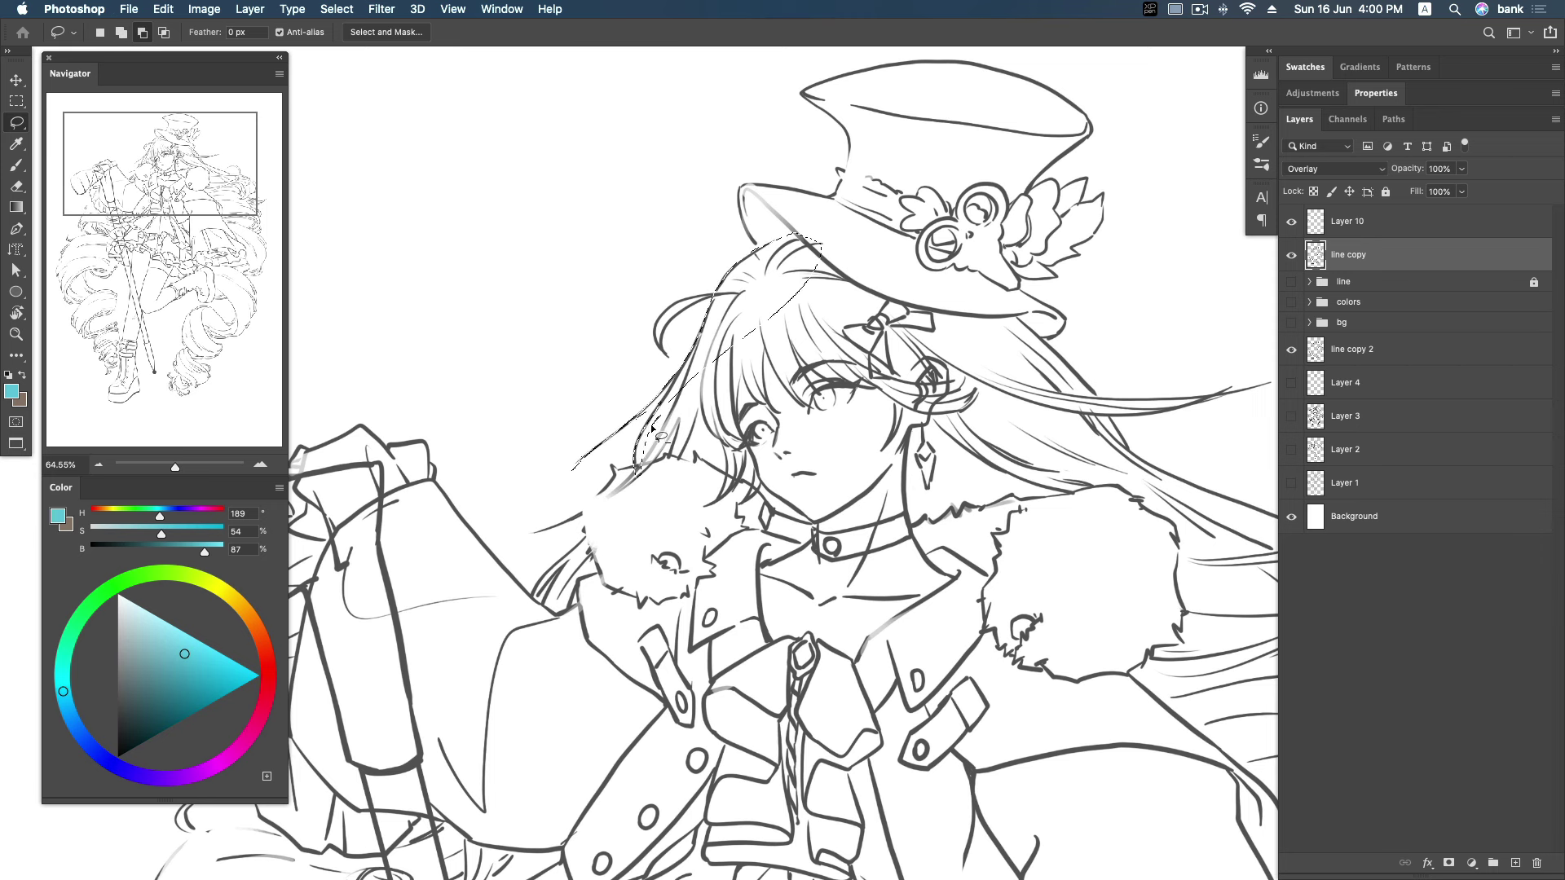
key("shift")
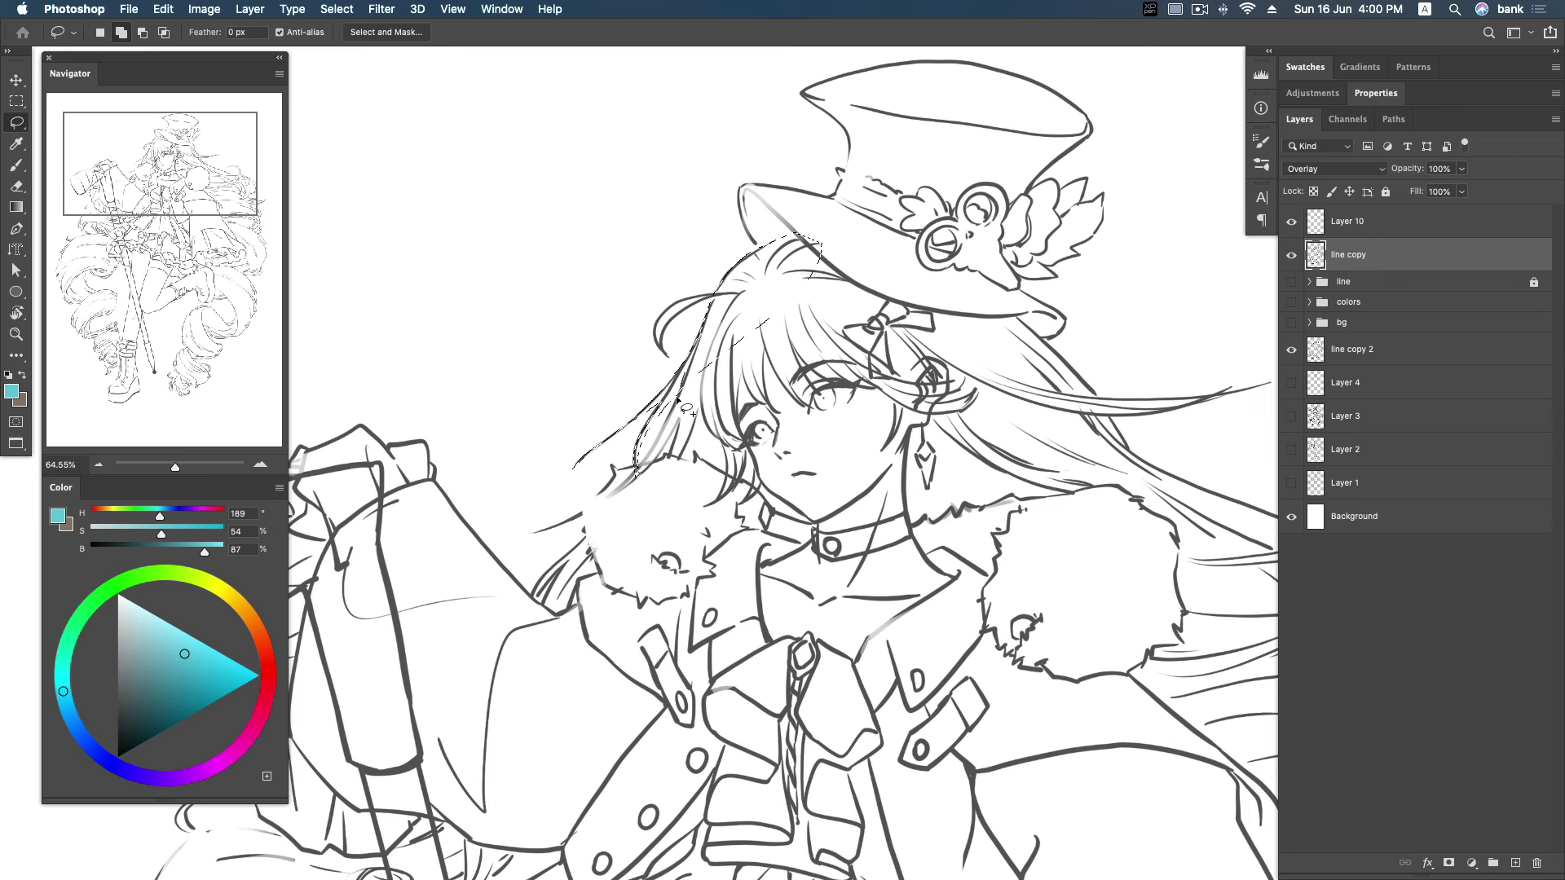
mouse_move(652, 454)
left_mouse_down()
mouse_move(779, 280)
mouse_move(664, 335)
left_mouse_up()
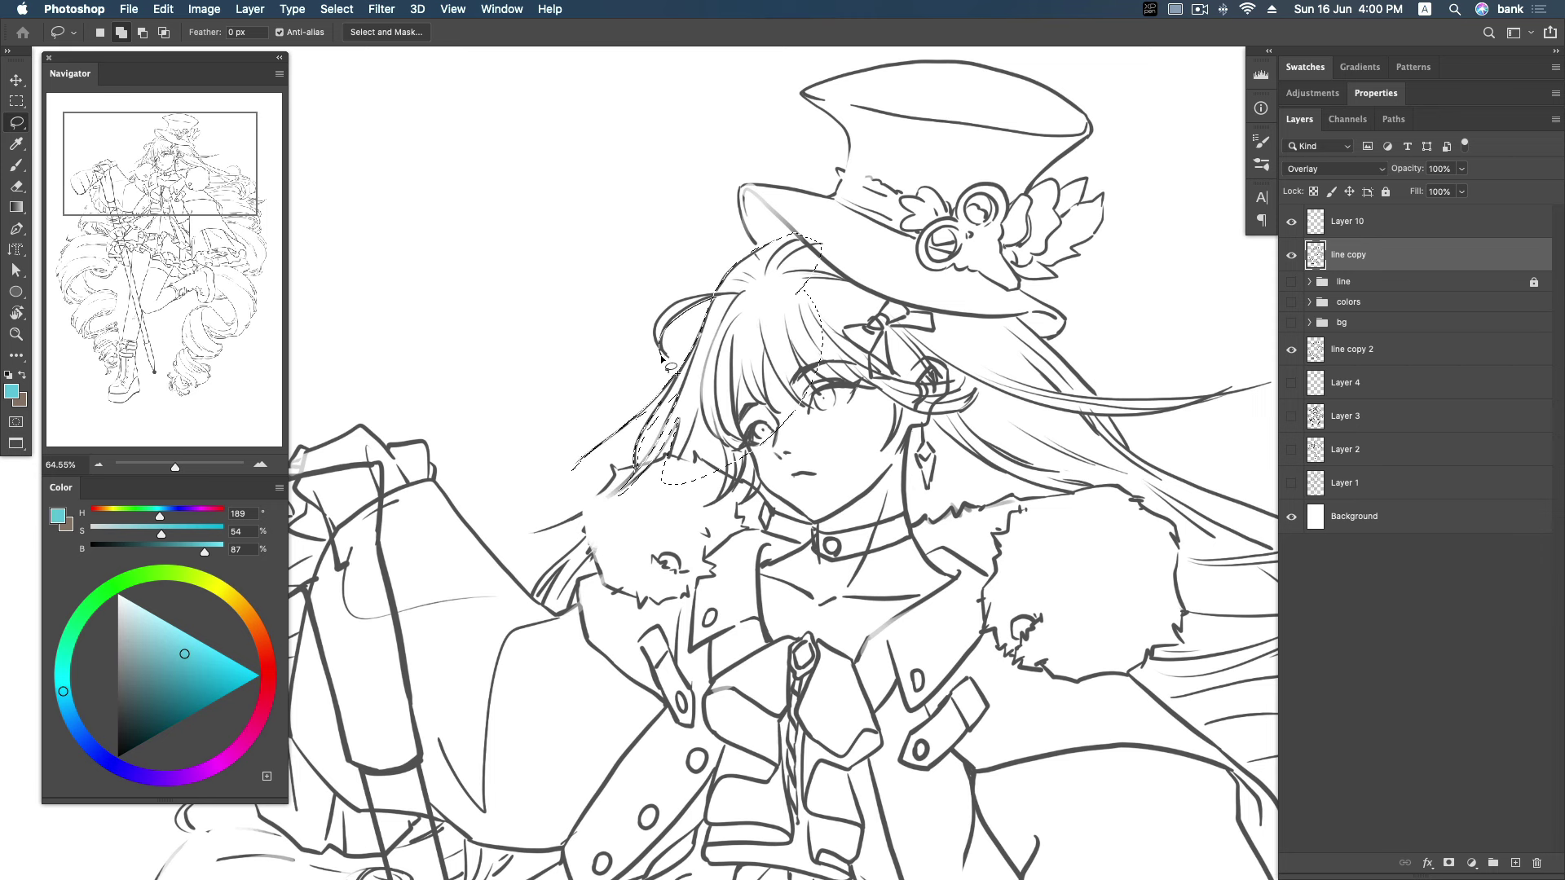
left_click_drag(733, 298, 617, 473)
mouse_move(597, 568)
left_mouse_down()
mouse_move(588, 526)
mouse_move(611, 501)
left_mouse_up()
Hide Layer 10's grey strokes and add the area below the sleeve to the selection.
left_click(1292, 221)
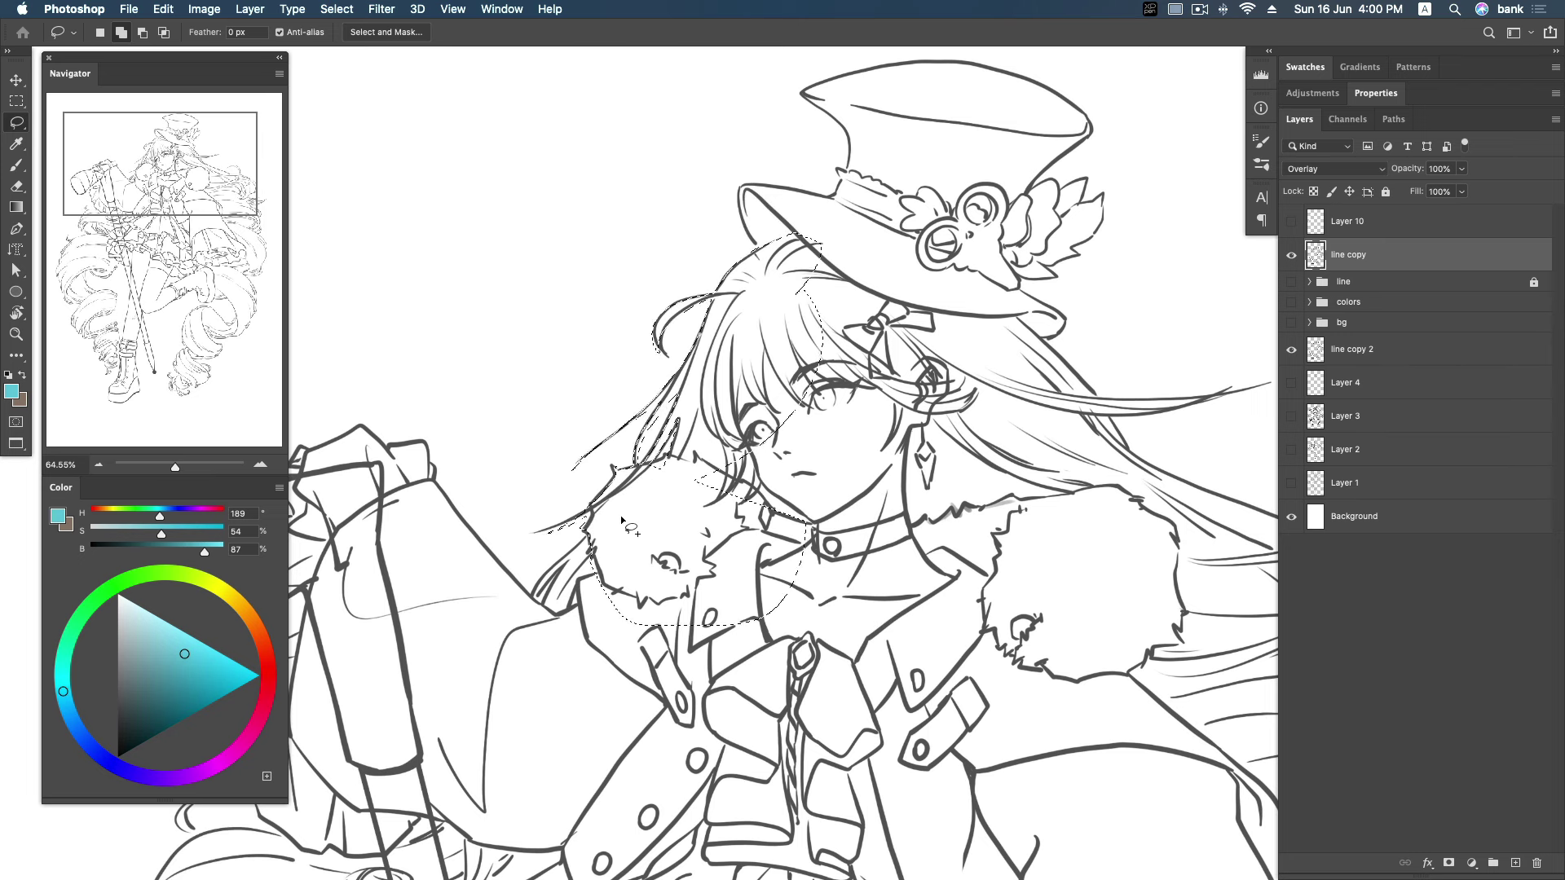
key("ctrl+d")
mouse_move(654, 509)
left_mouse_down()
mouse_move(725, 382)
mouse_move(624, 469)
mouse_move(821, 368)
left_mouse_up()
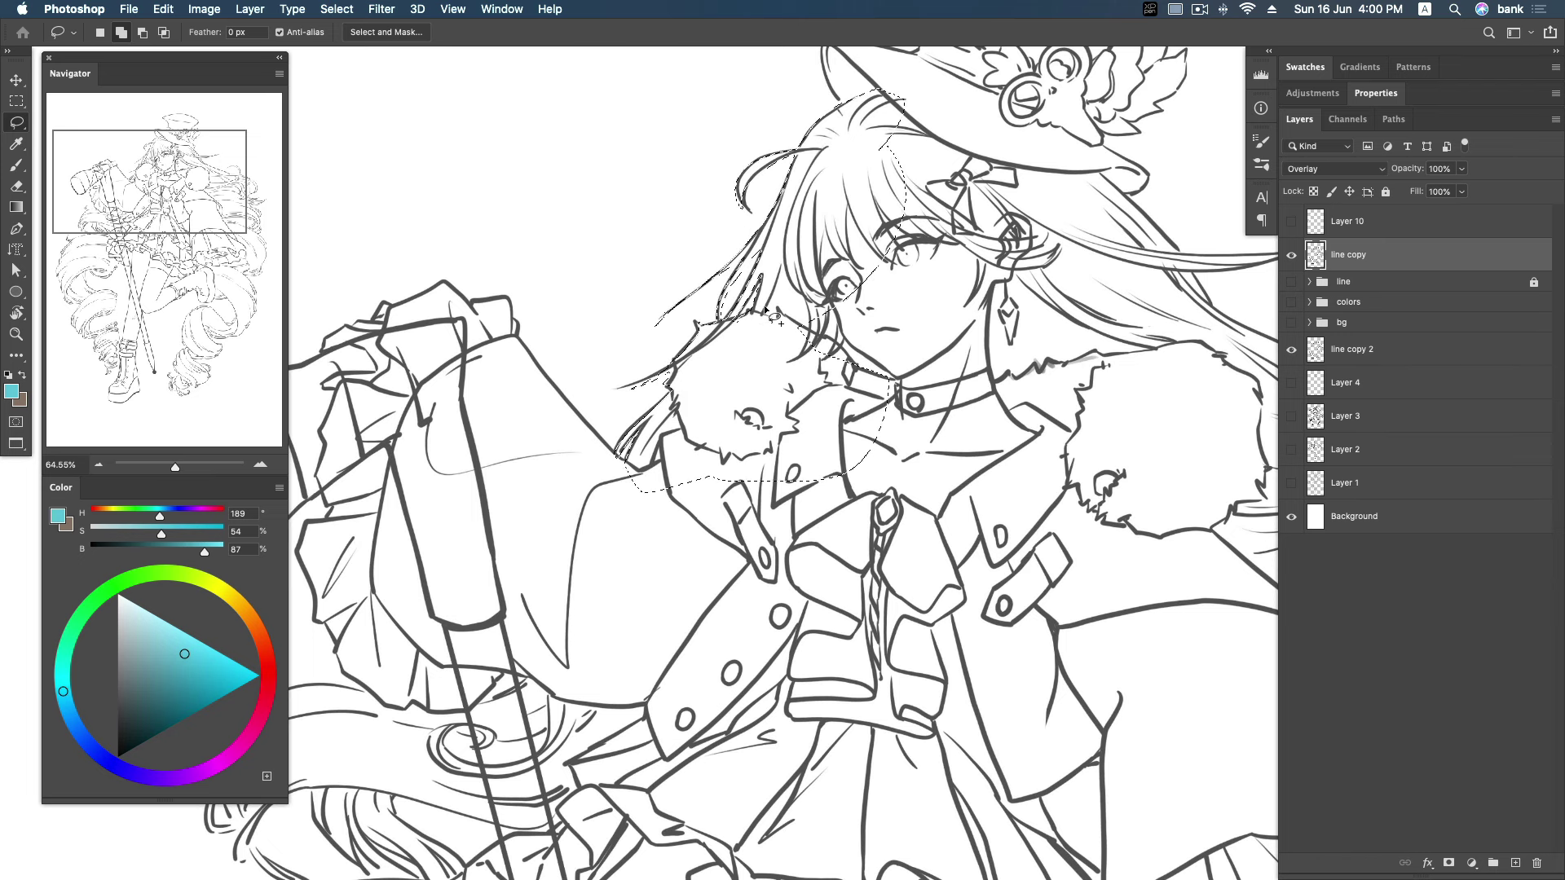
scroll(648, 300, "left", 3)
scroll(648, 299, "down", 1)
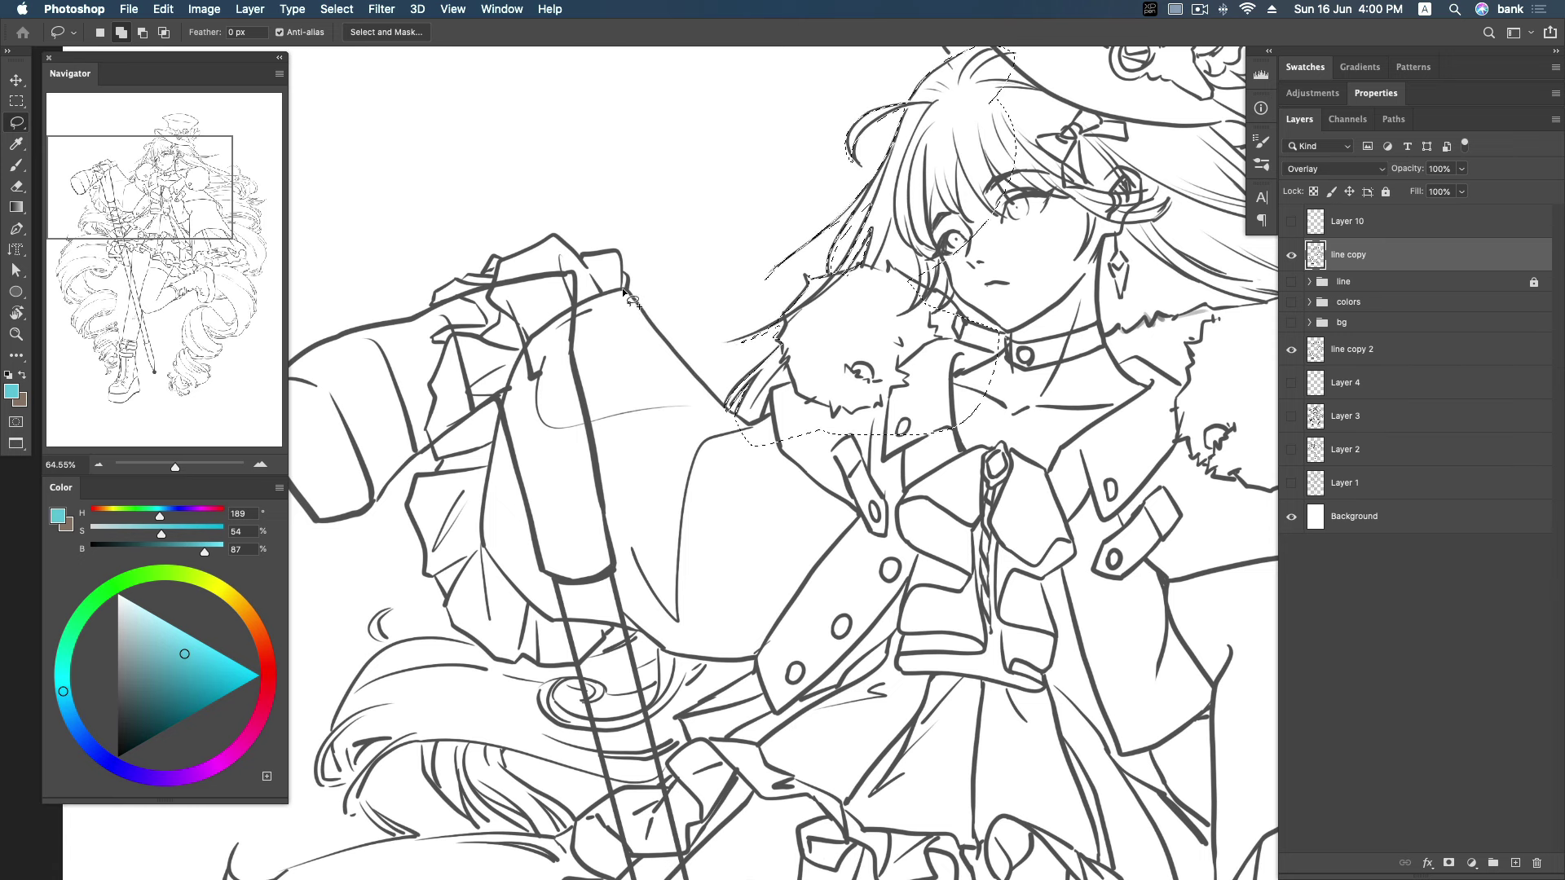
mouse_move(711, 398)
left_mouse_down()
mouse_move(628, 281)
mouse_move(518, 262)
mouse_move(750, 593)
mouse_move(814, 501)
left_mouse_up()
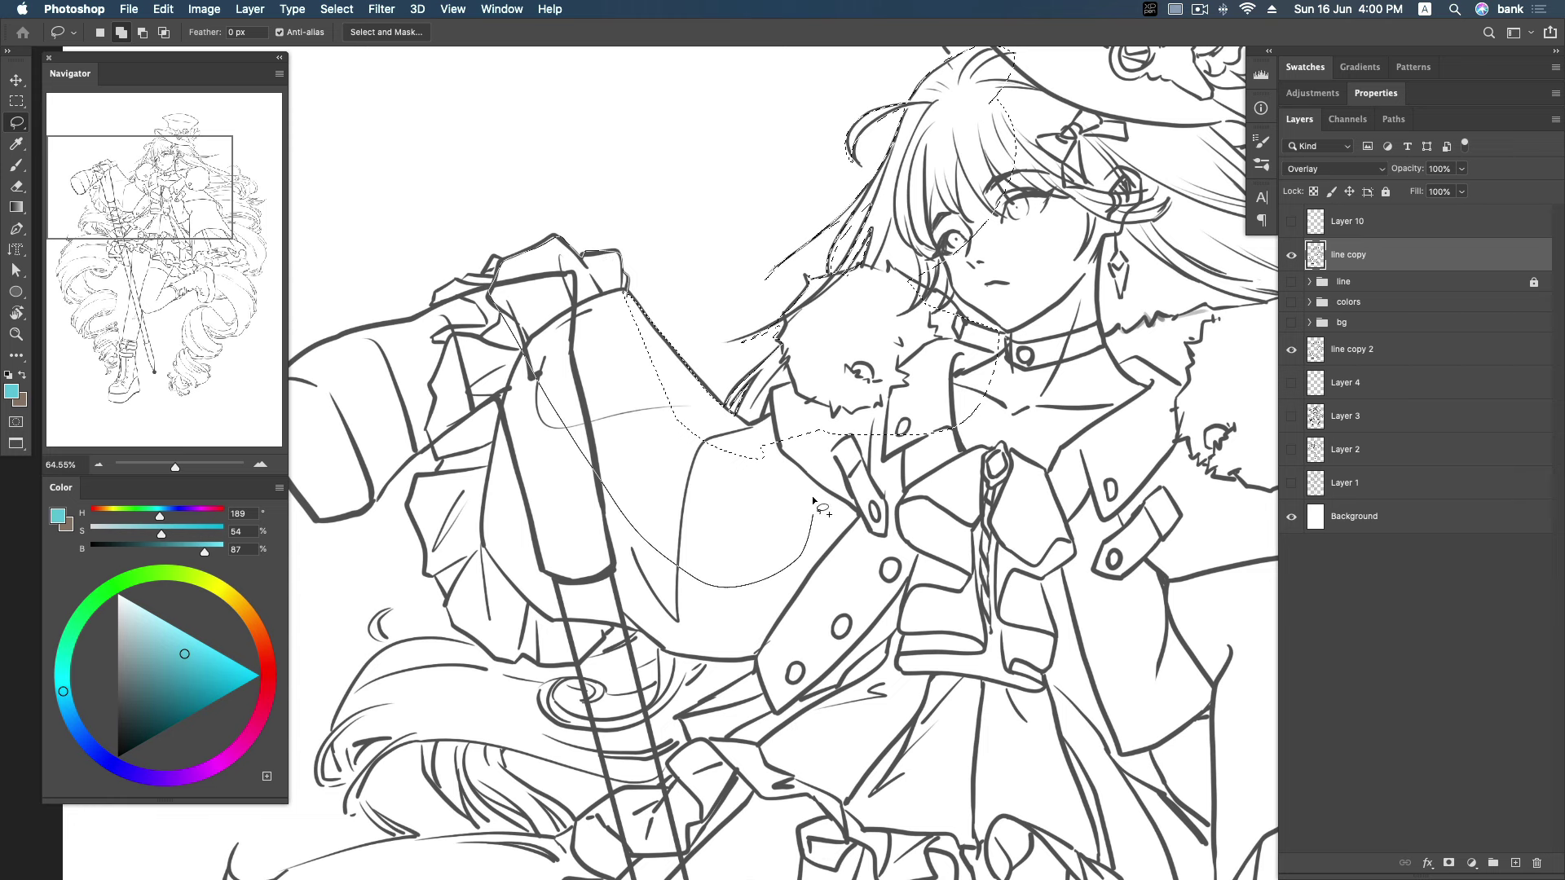
left_click_drag(785, 444, 785, 445)
Trace the sleeve's top, left and bottom edges, panning to reach its lower part.
scroll(758, 367, "left", 5)
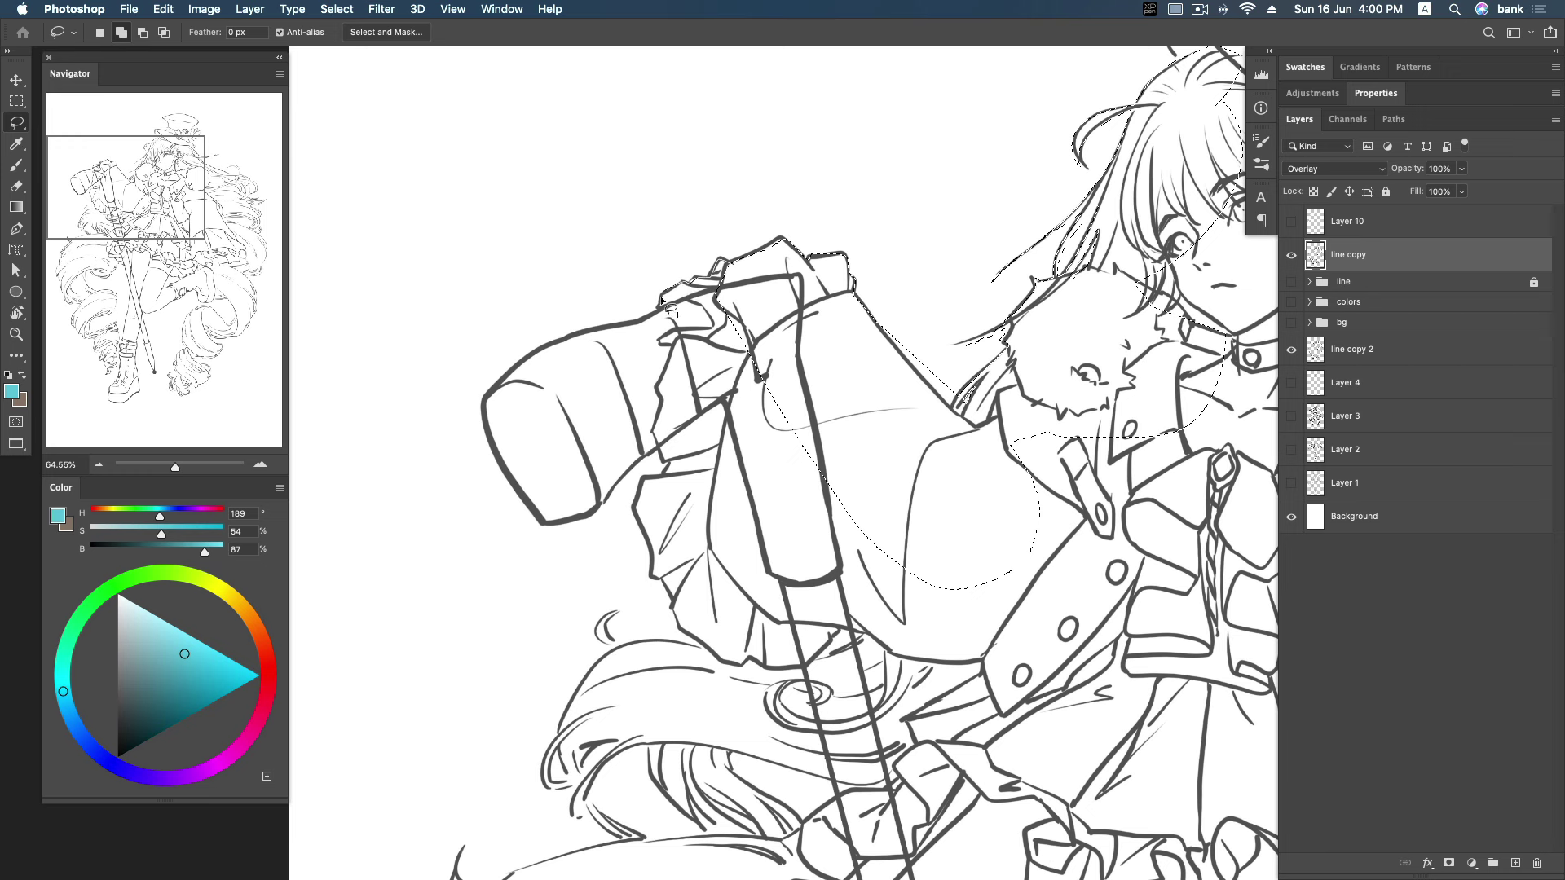
left_click_drag(711, 330, 637, 321)
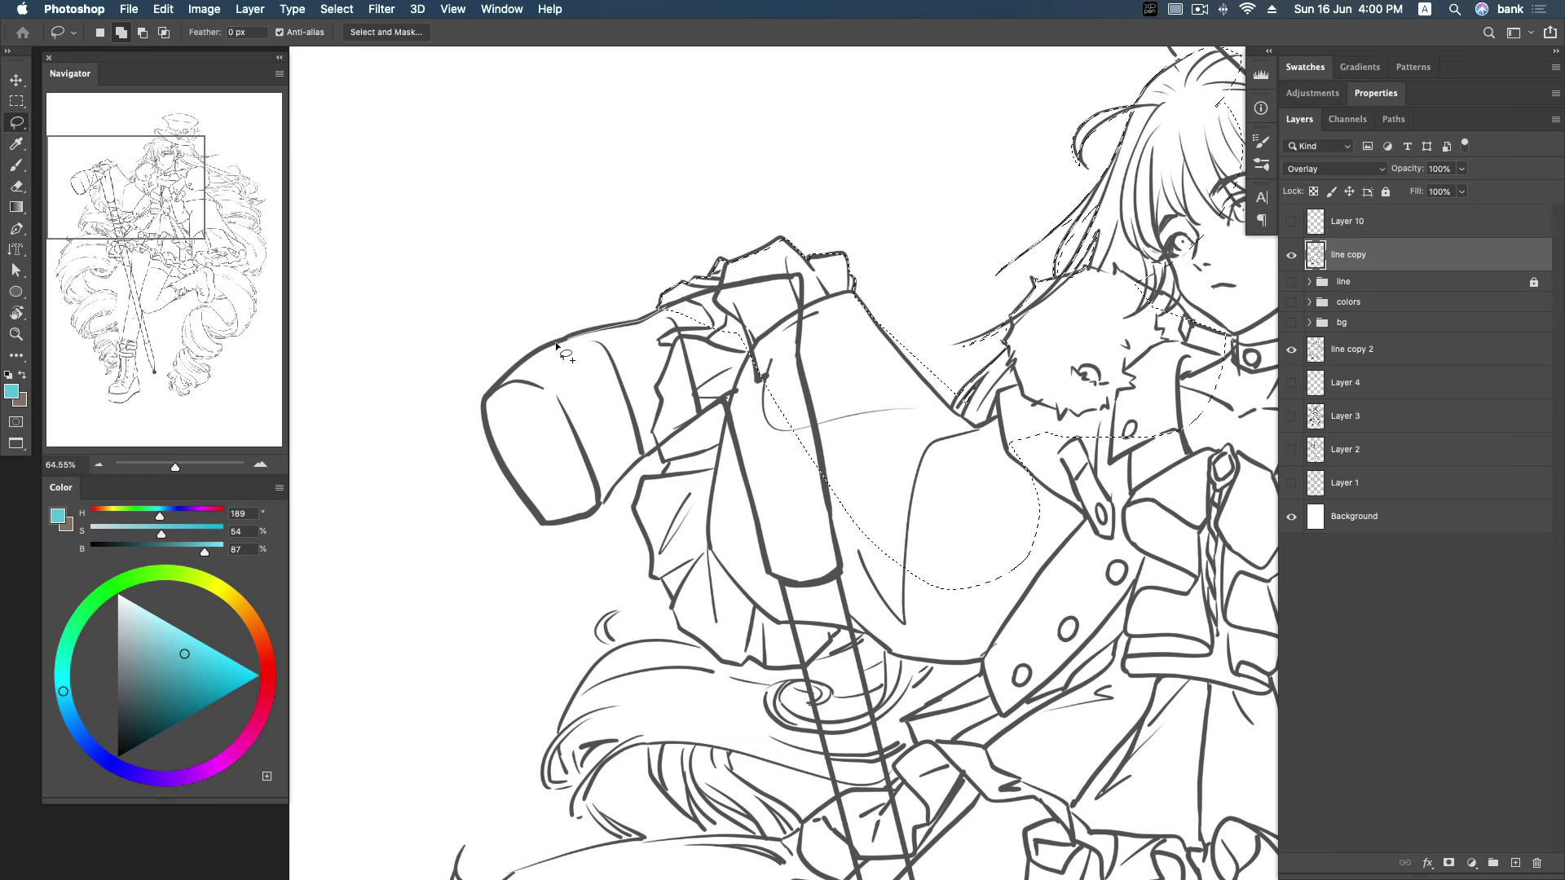
left_click_drag(510, 474, 539, 527)
scroll(717, 408, "down", 3)
scroll(717, 408, "right", 2)
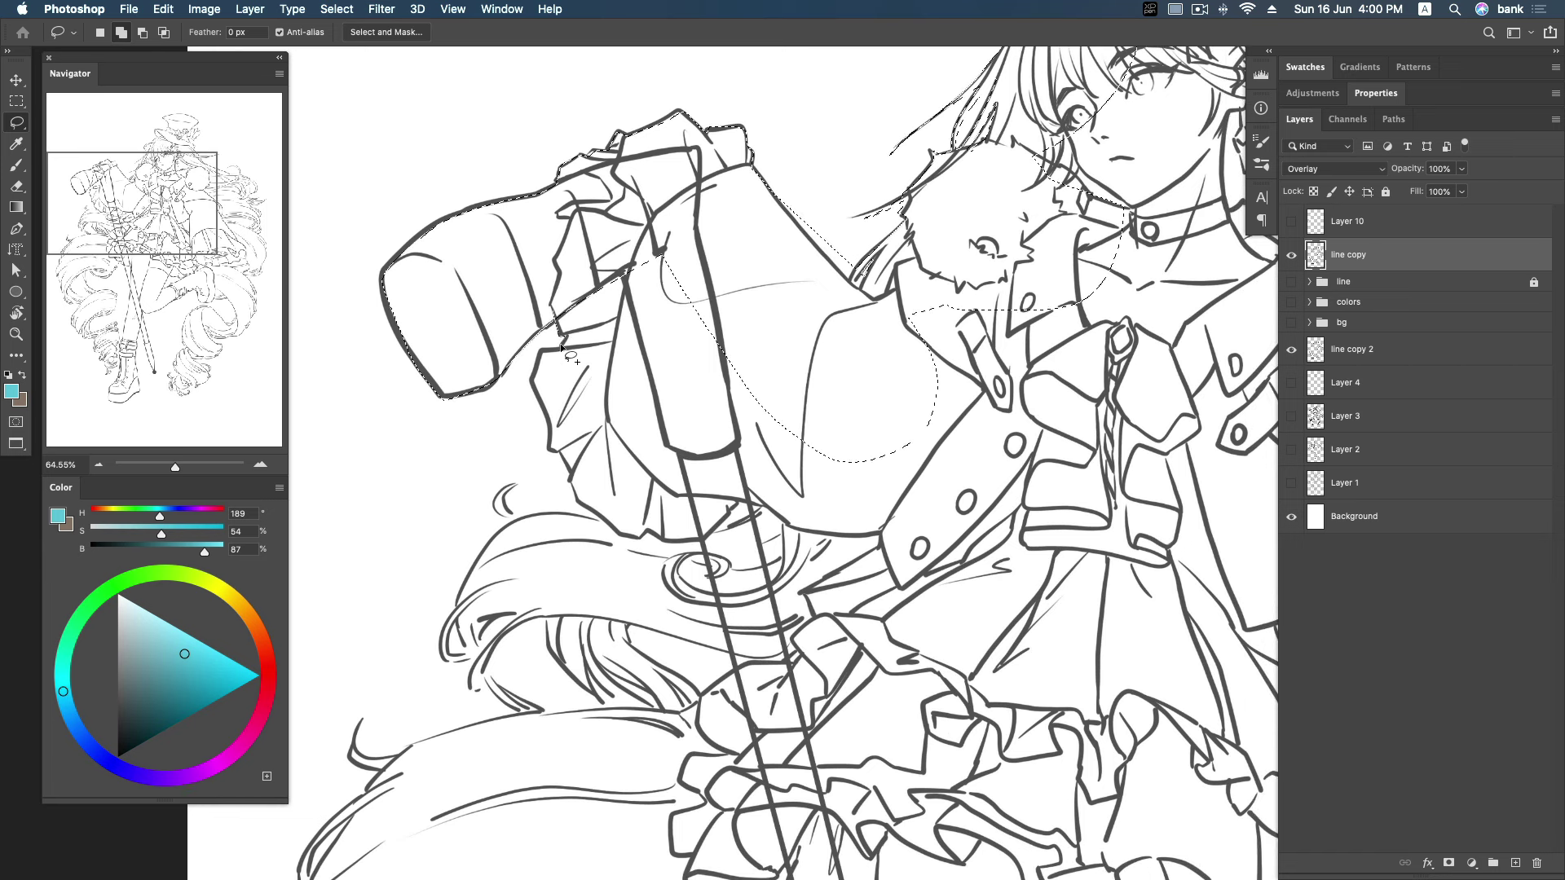
left_click_drag(557, 459, 613, 253)
left_click_drag(688, 438, 654, 377)
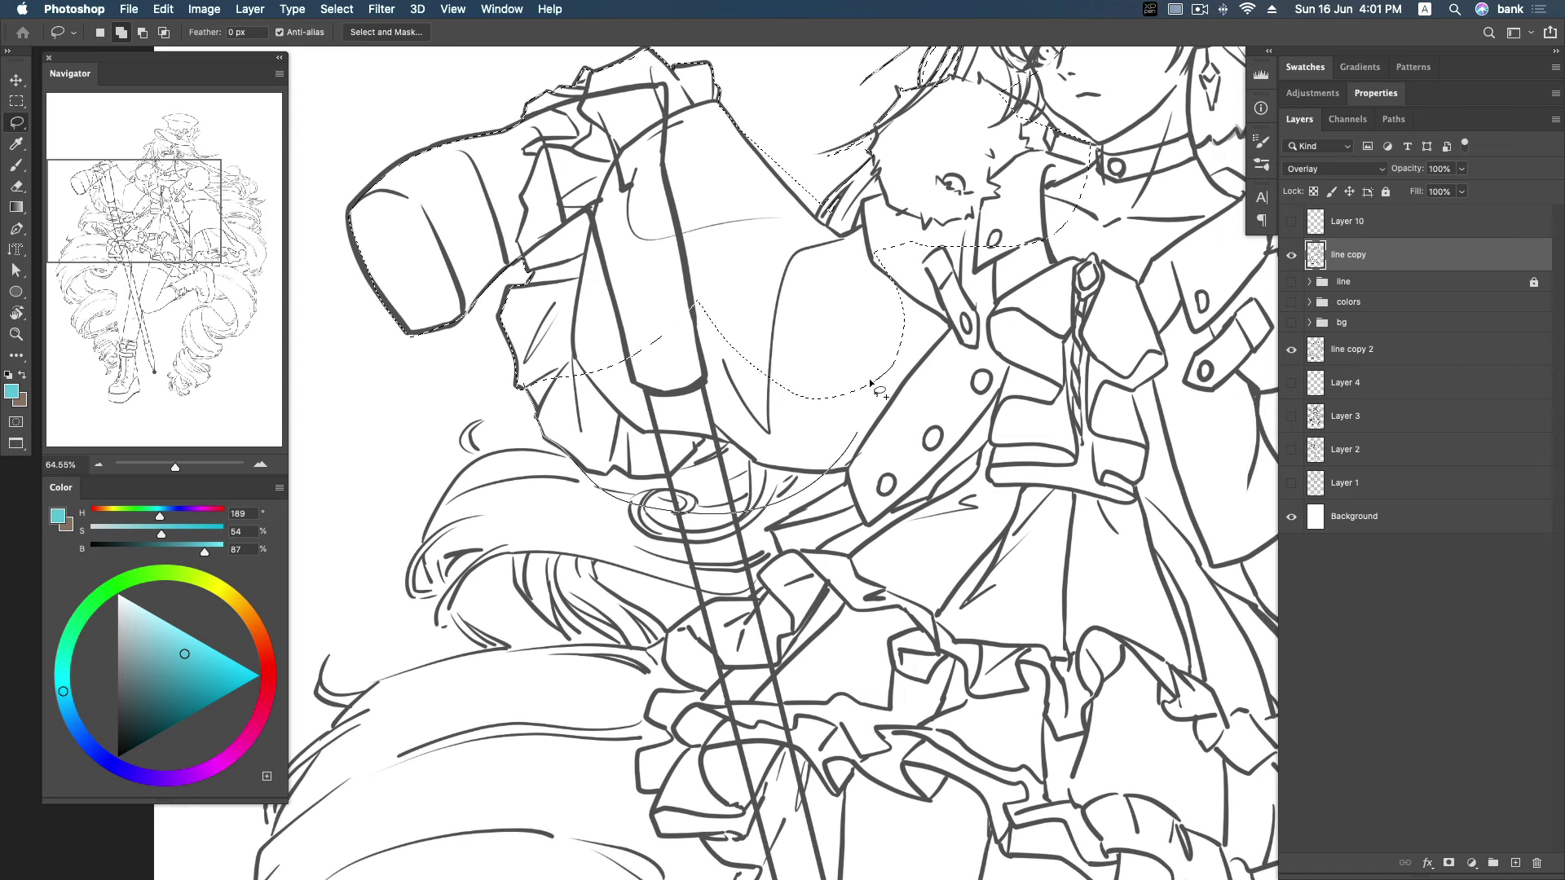
scroll(956, 530, "up", 3)
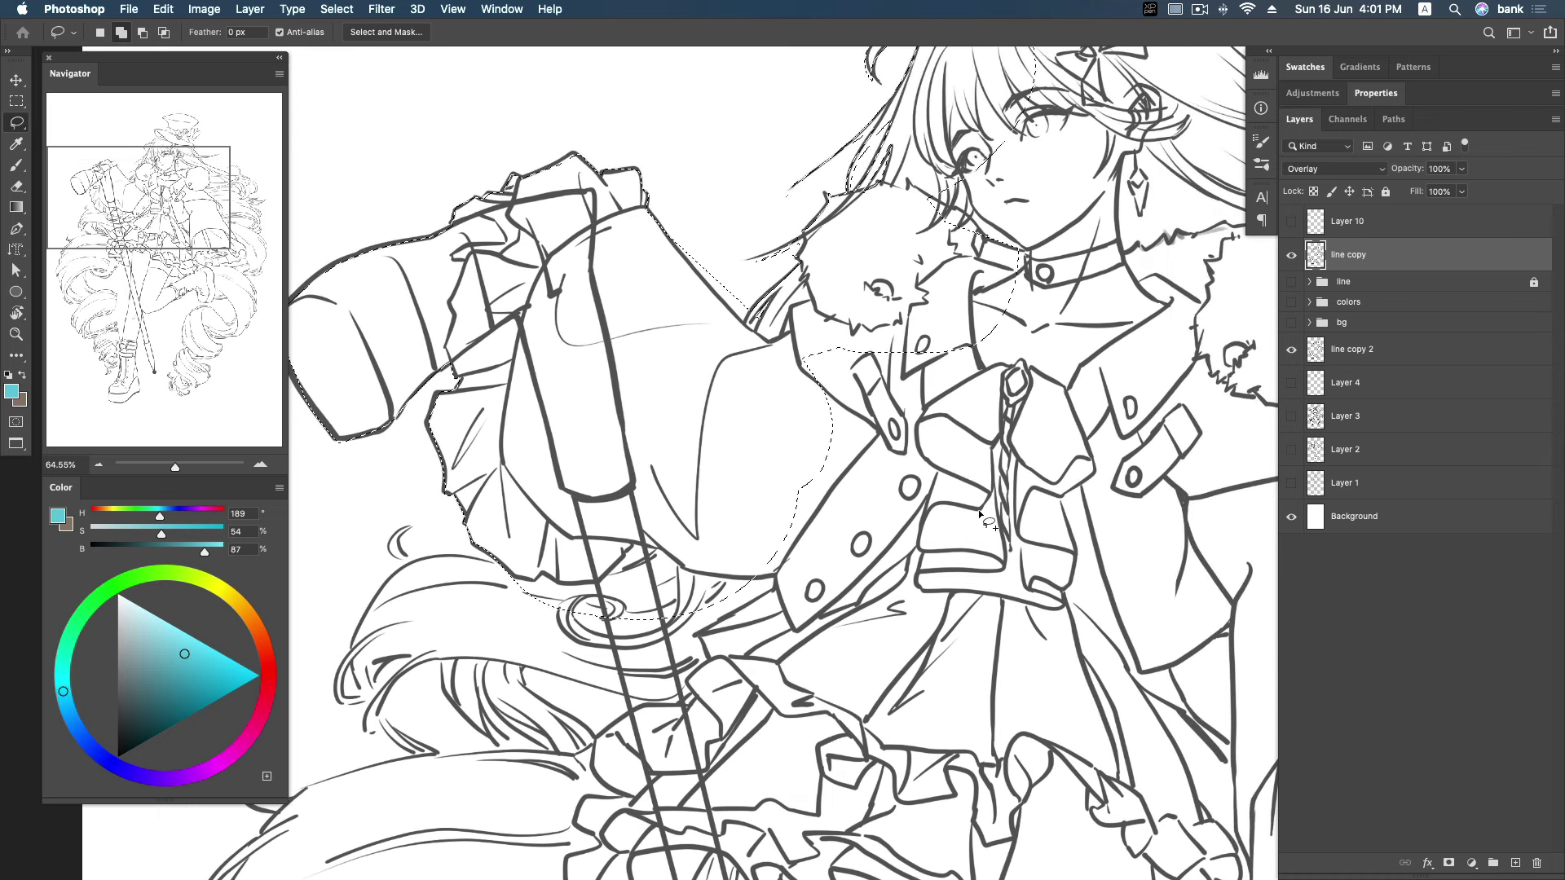
Clear the selection and Magic Wand-select the white background around the figure.
left_click(979, 511)
key("w")
left_click(824, 186)
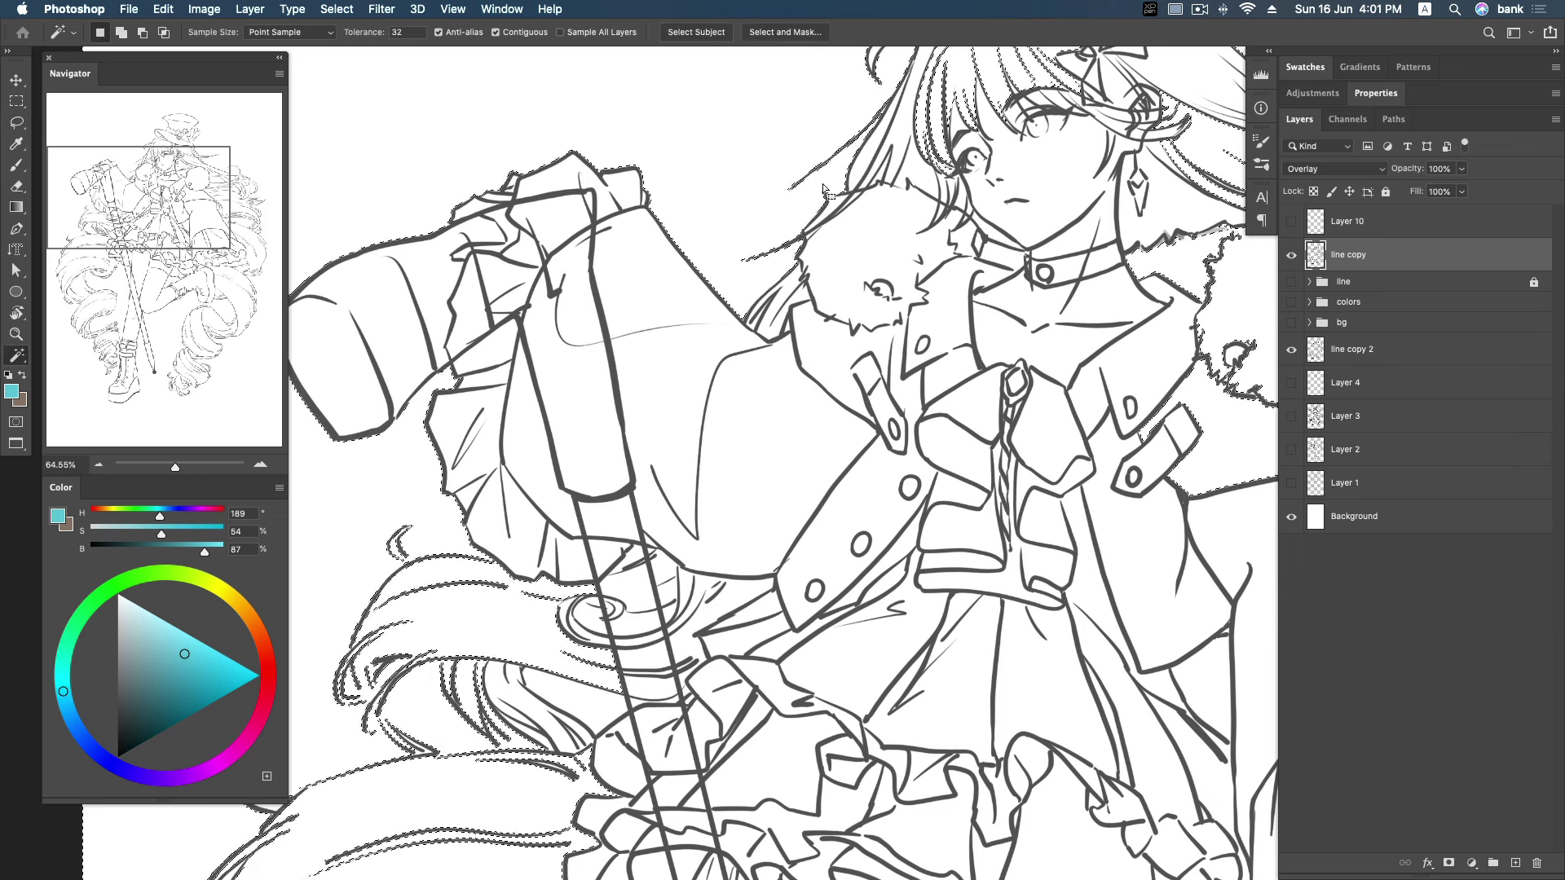
key("l")
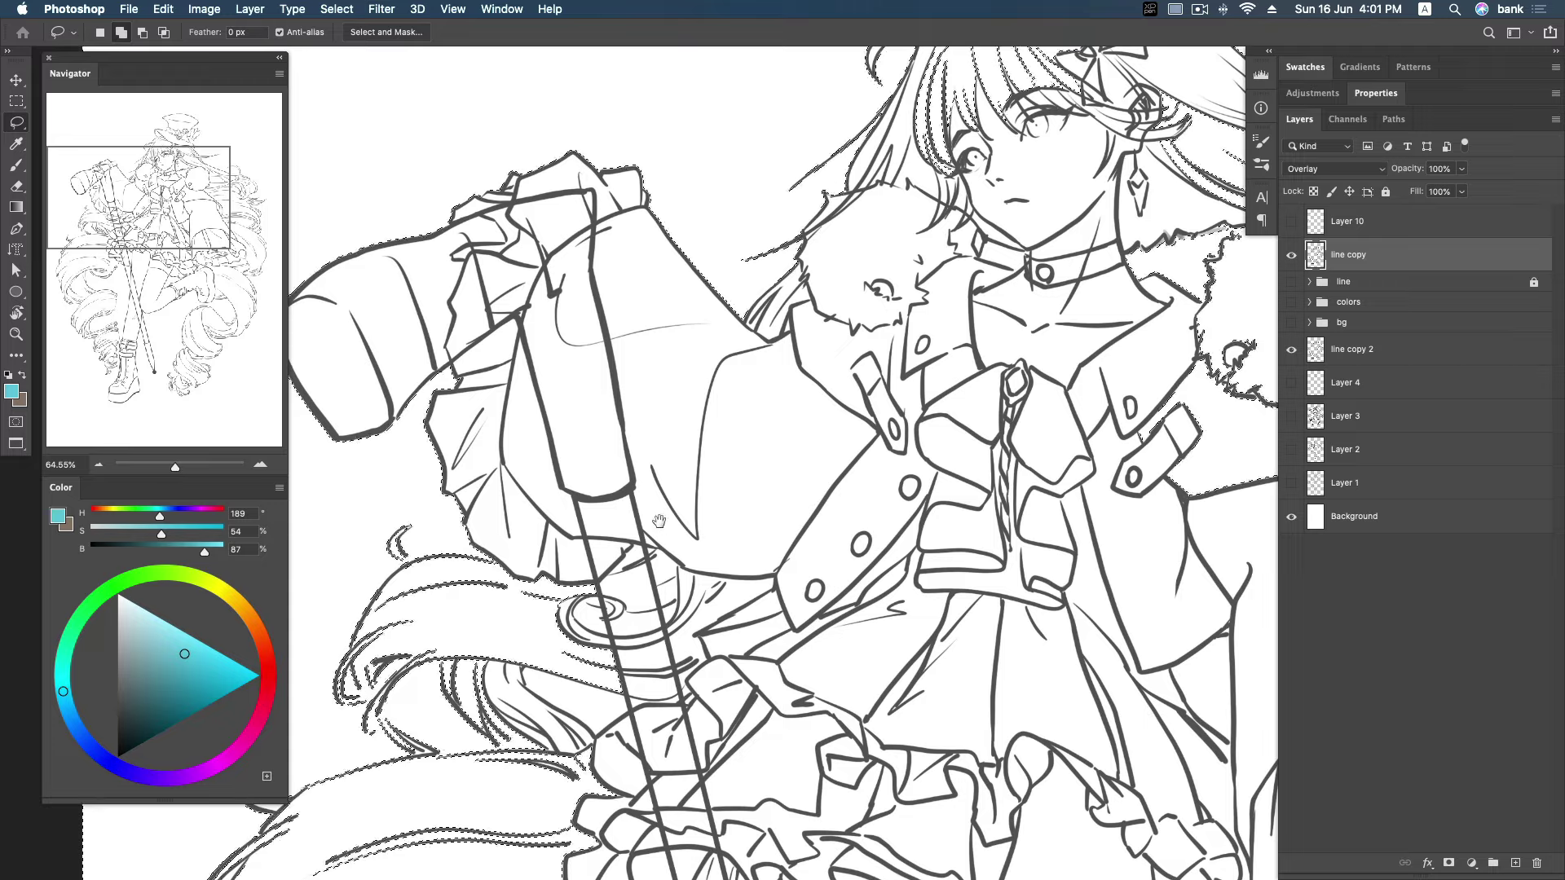
scroll(815, 245, "down", 5)
scroll(815, 244, "left", 5)
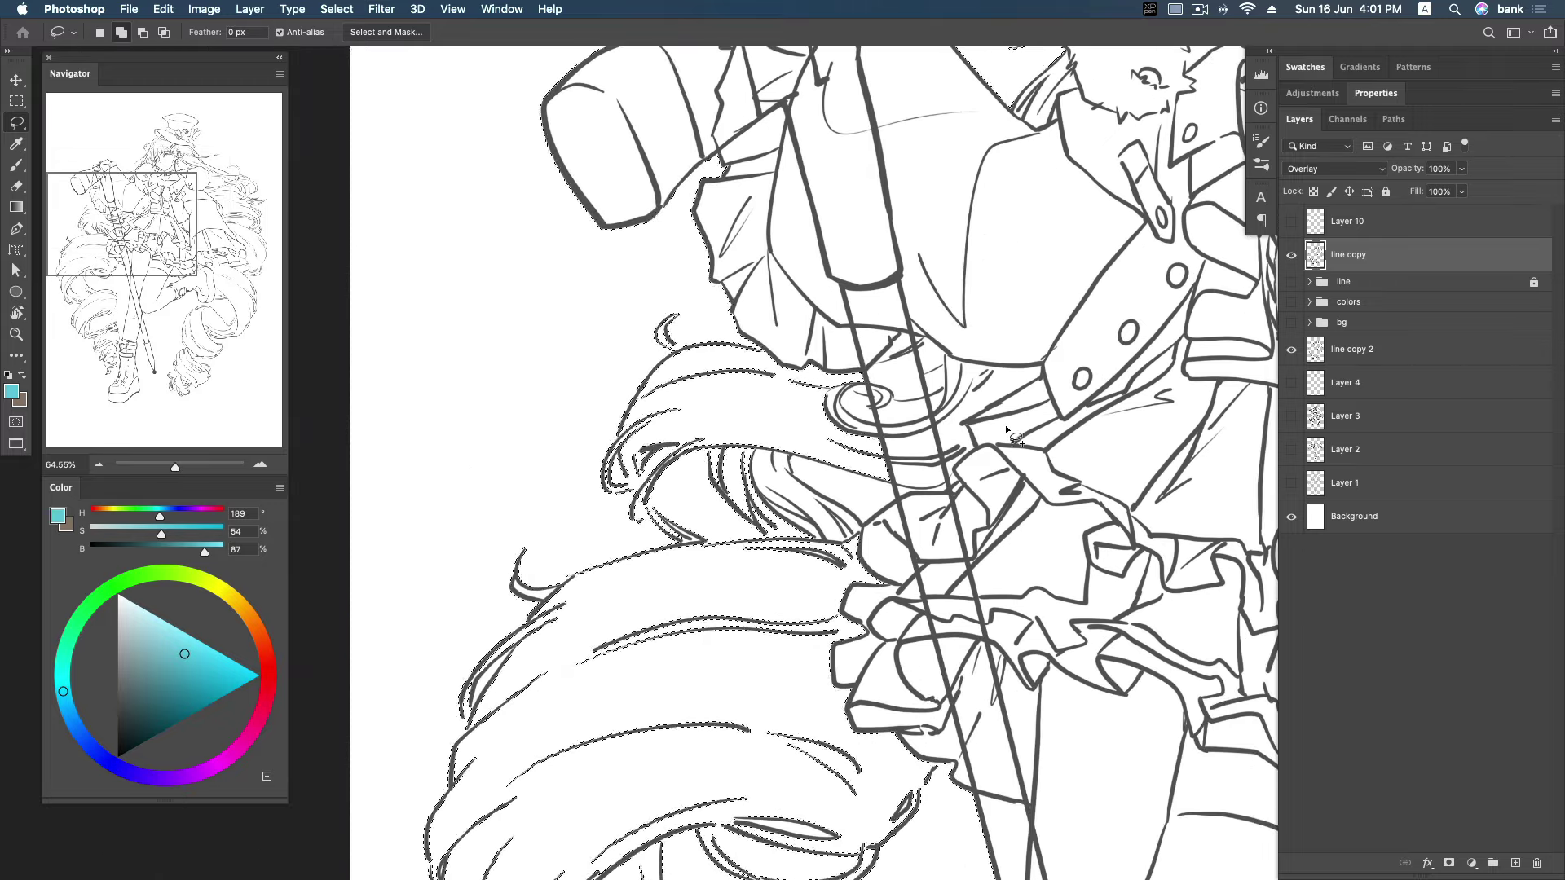
key("z")
left_click_drag(1009, 427, 937, 422)
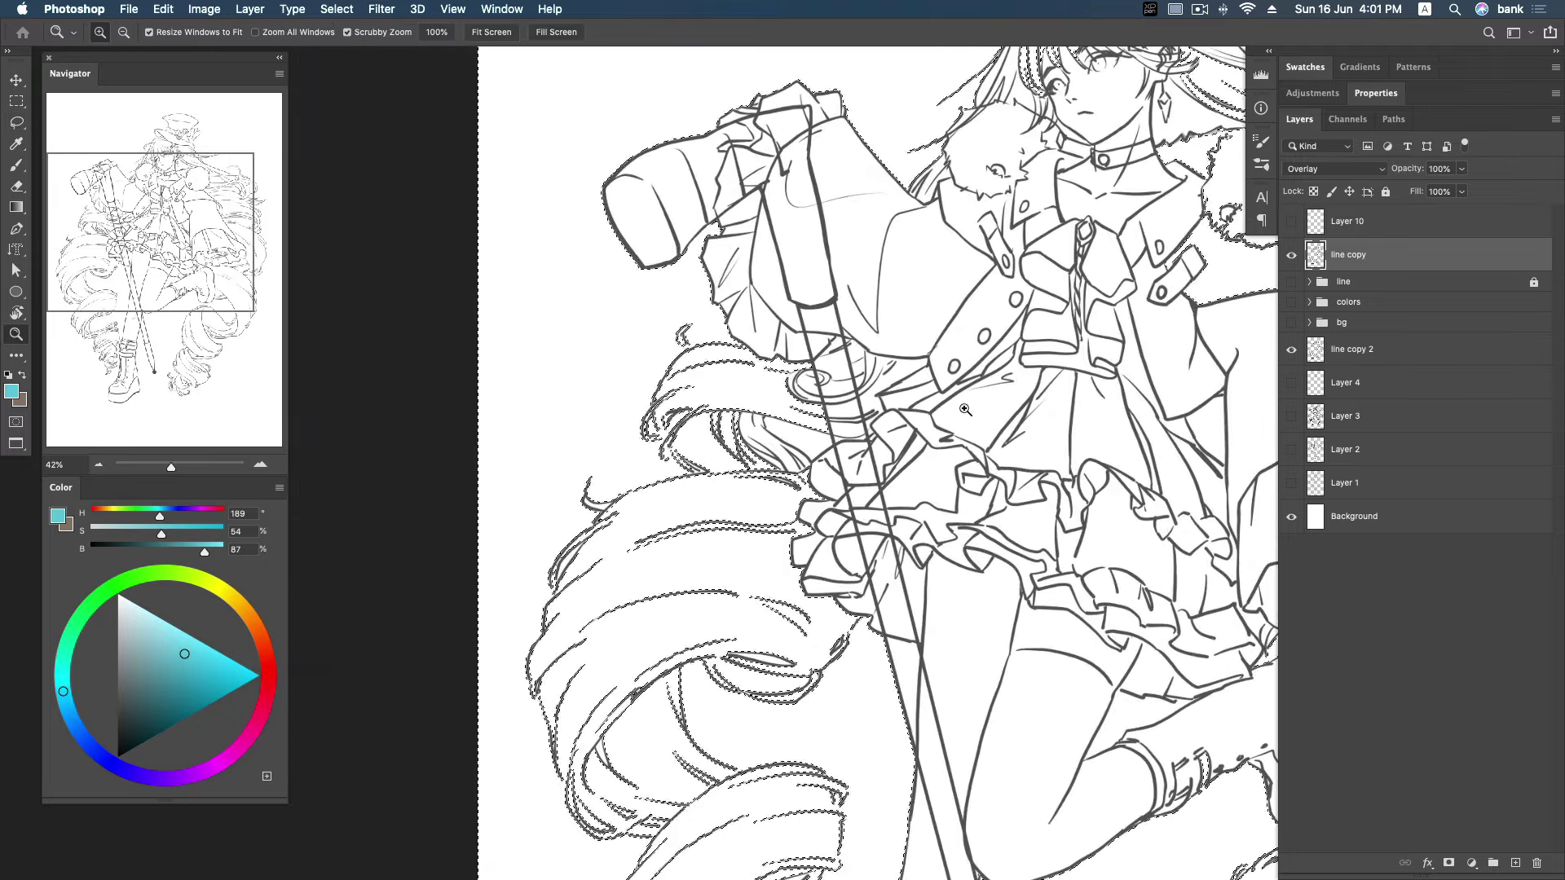
scroll(929, 436, "right", 3)
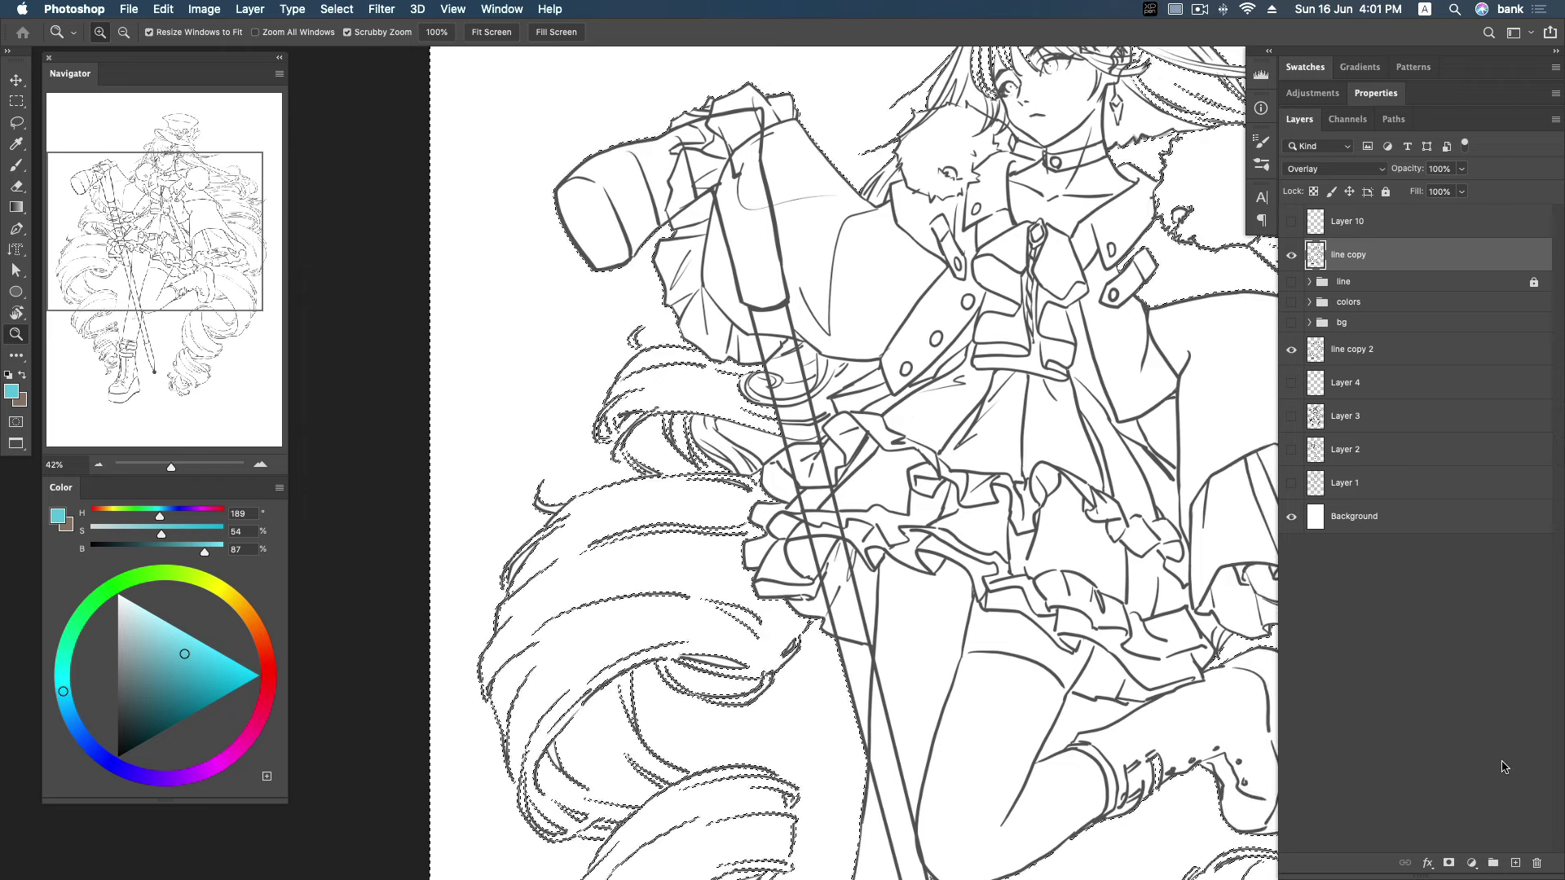
Add a new Layer 22 positioned below line copy.
left_click(1515, 863)
left_click_drag(1385, 254, 1401, 295)
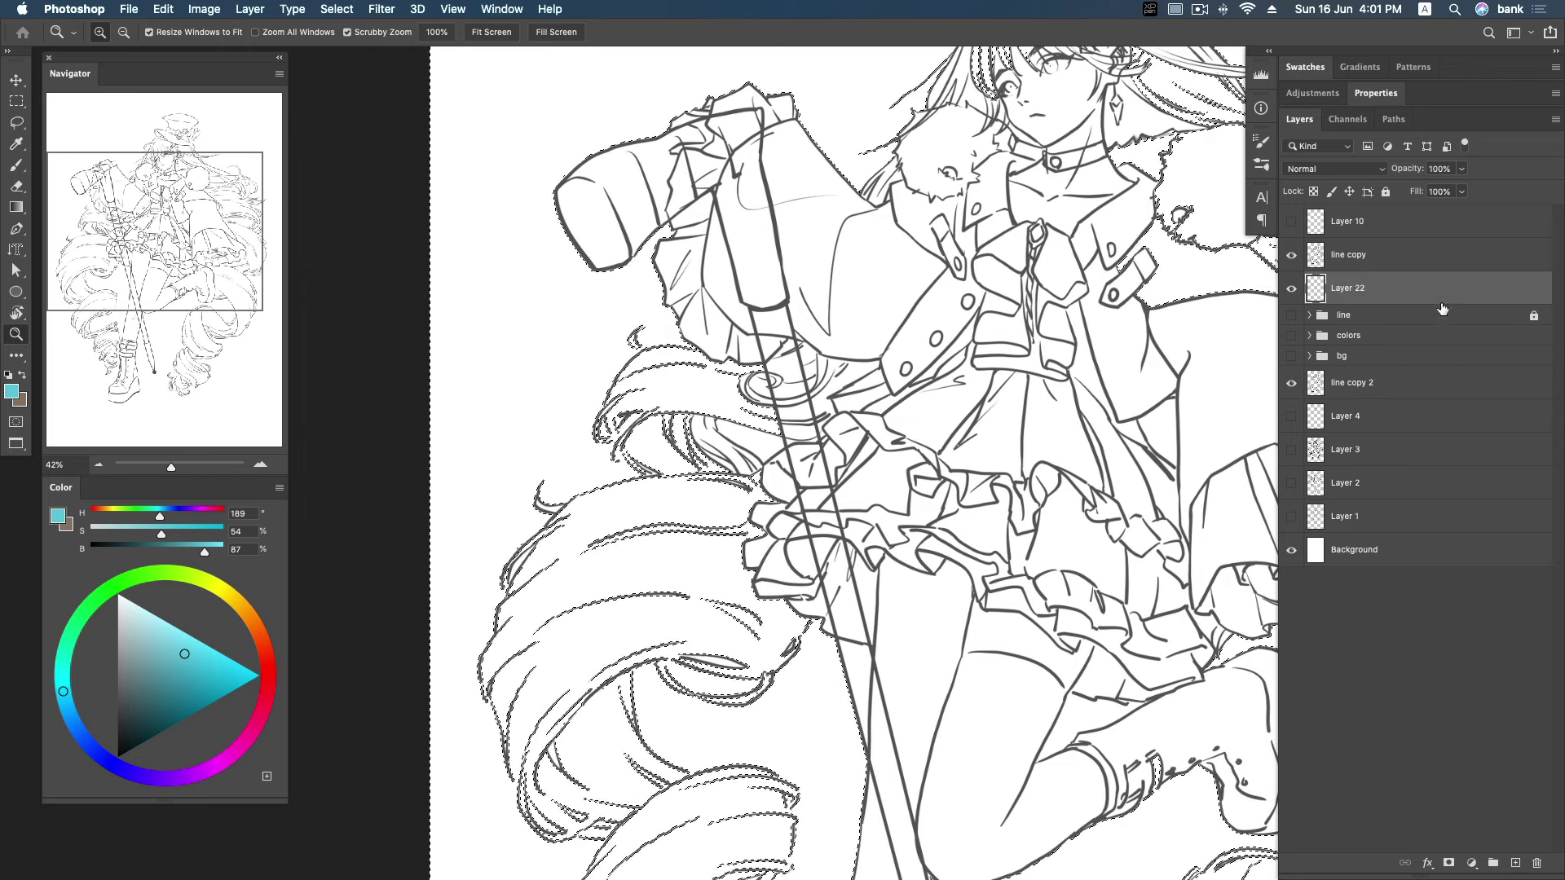
left_click(382, 9)
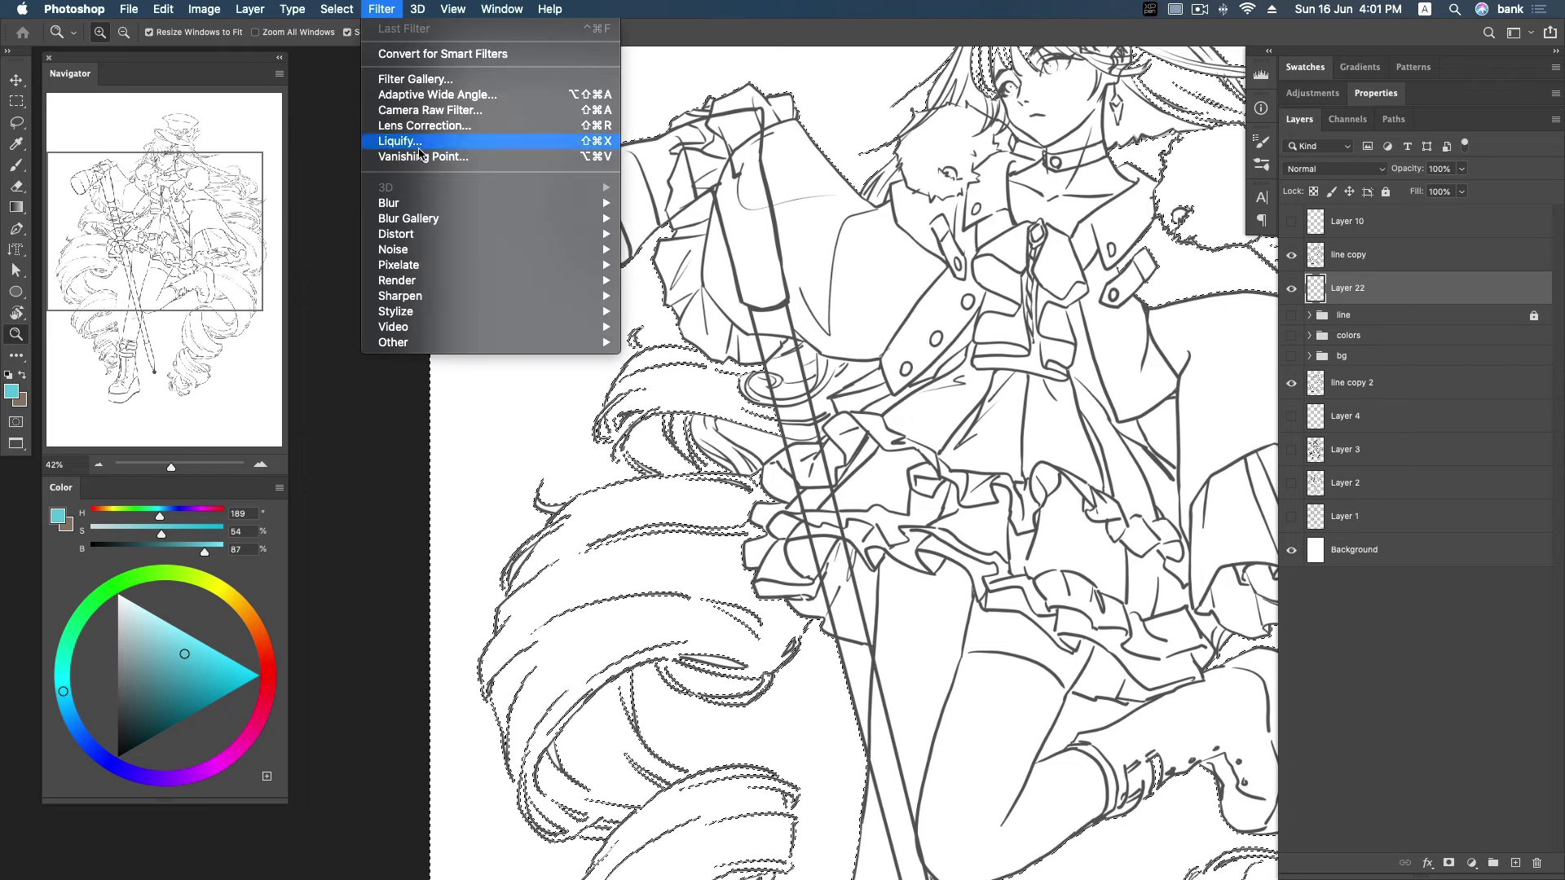
mouse_move(367, 243)
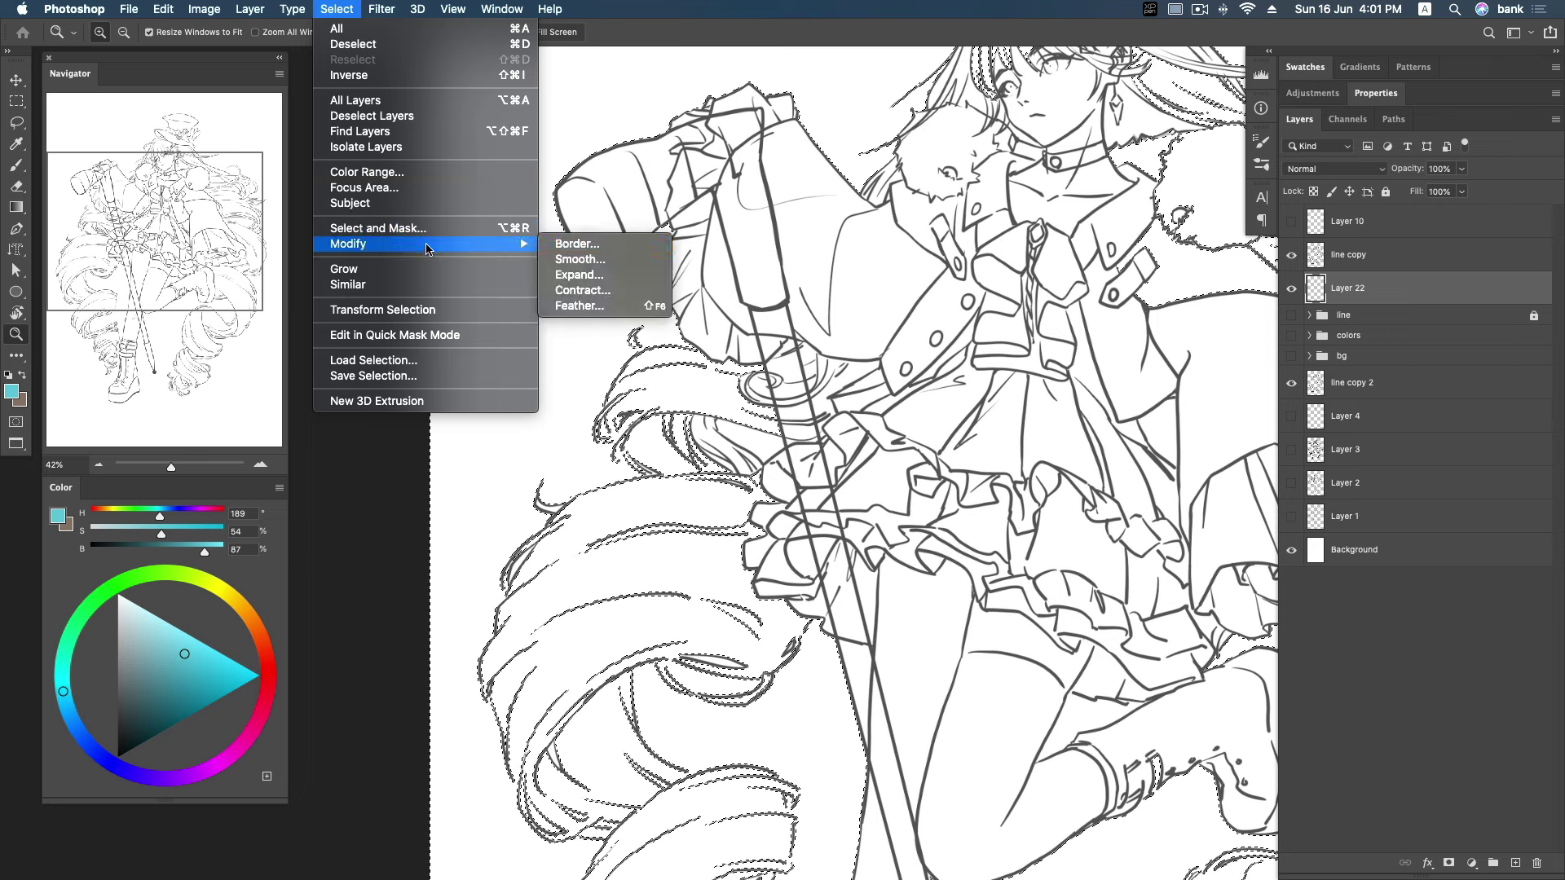
Expand the selection by 2 pixels and invert it to cover the figure.
left_click(619, 275)
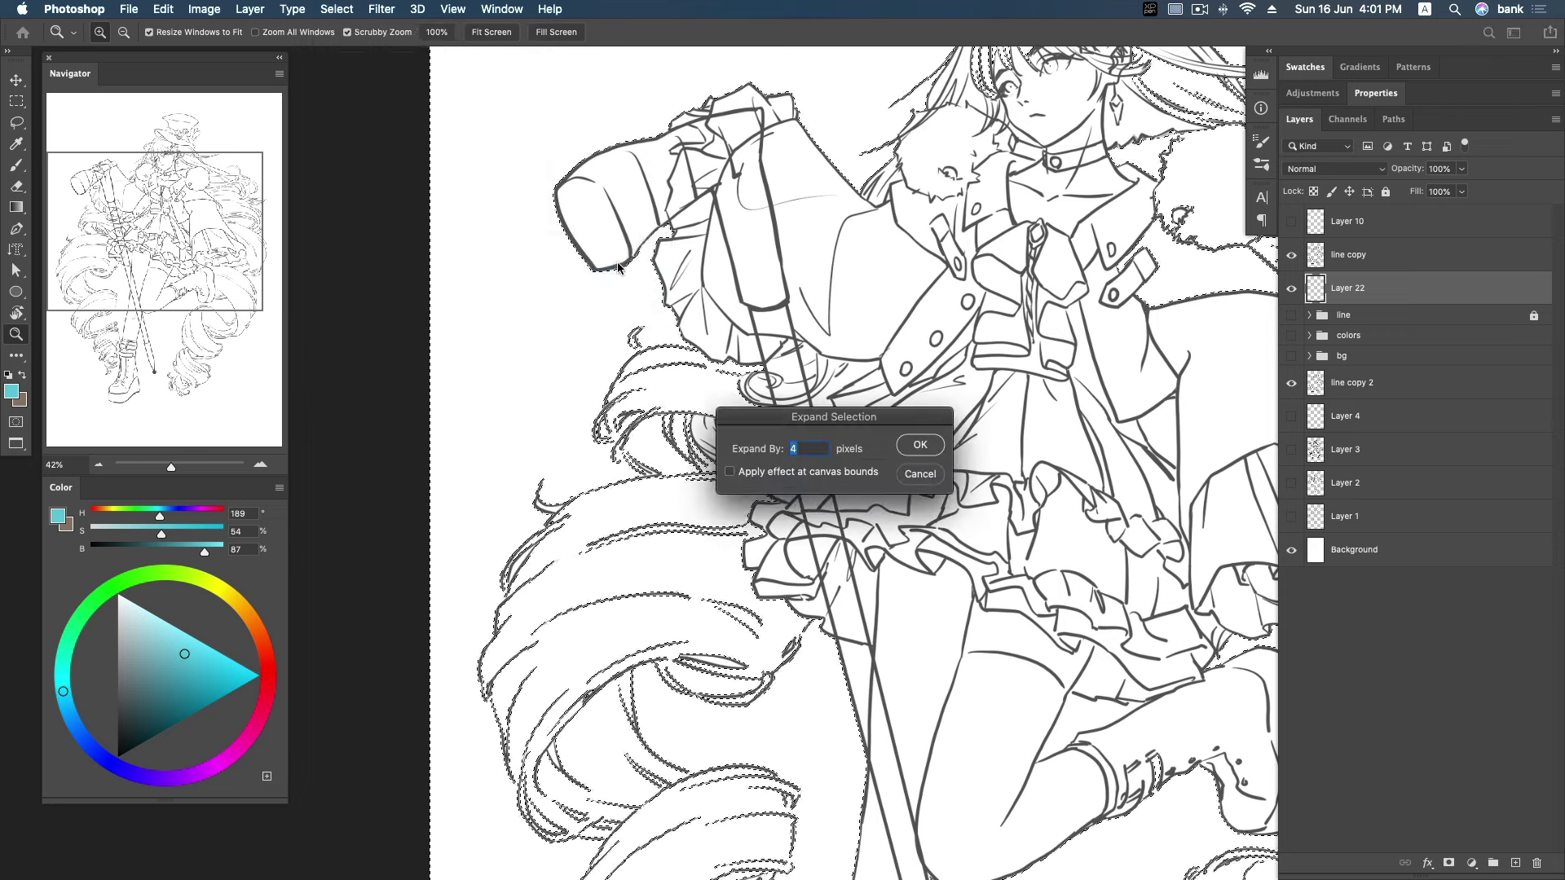
type("2")
key("Return")
left_click(337, 9)
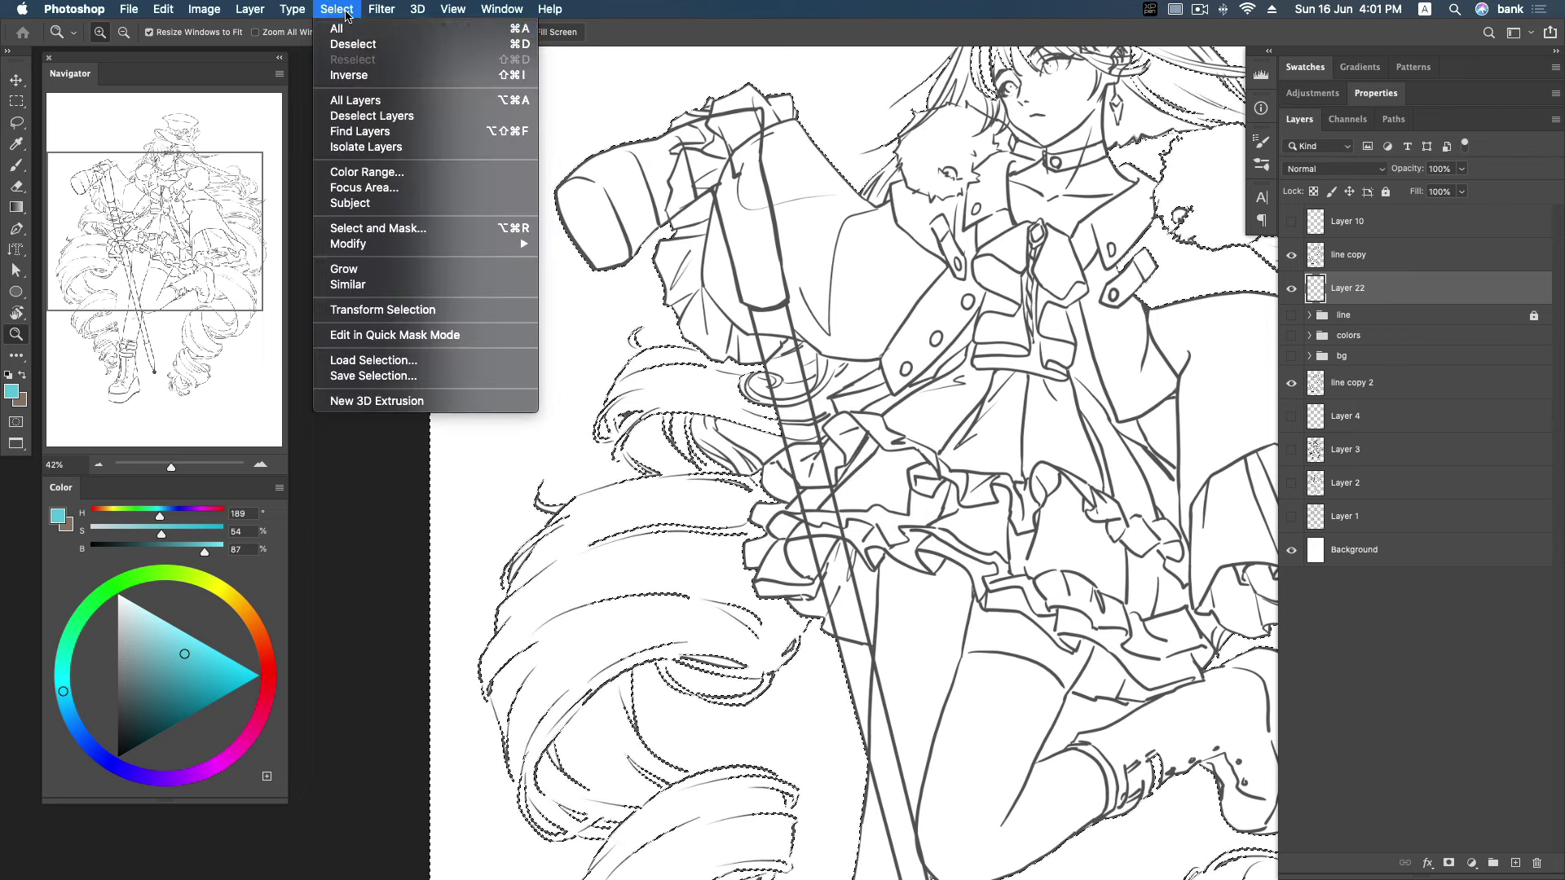
left_click(401, 76)
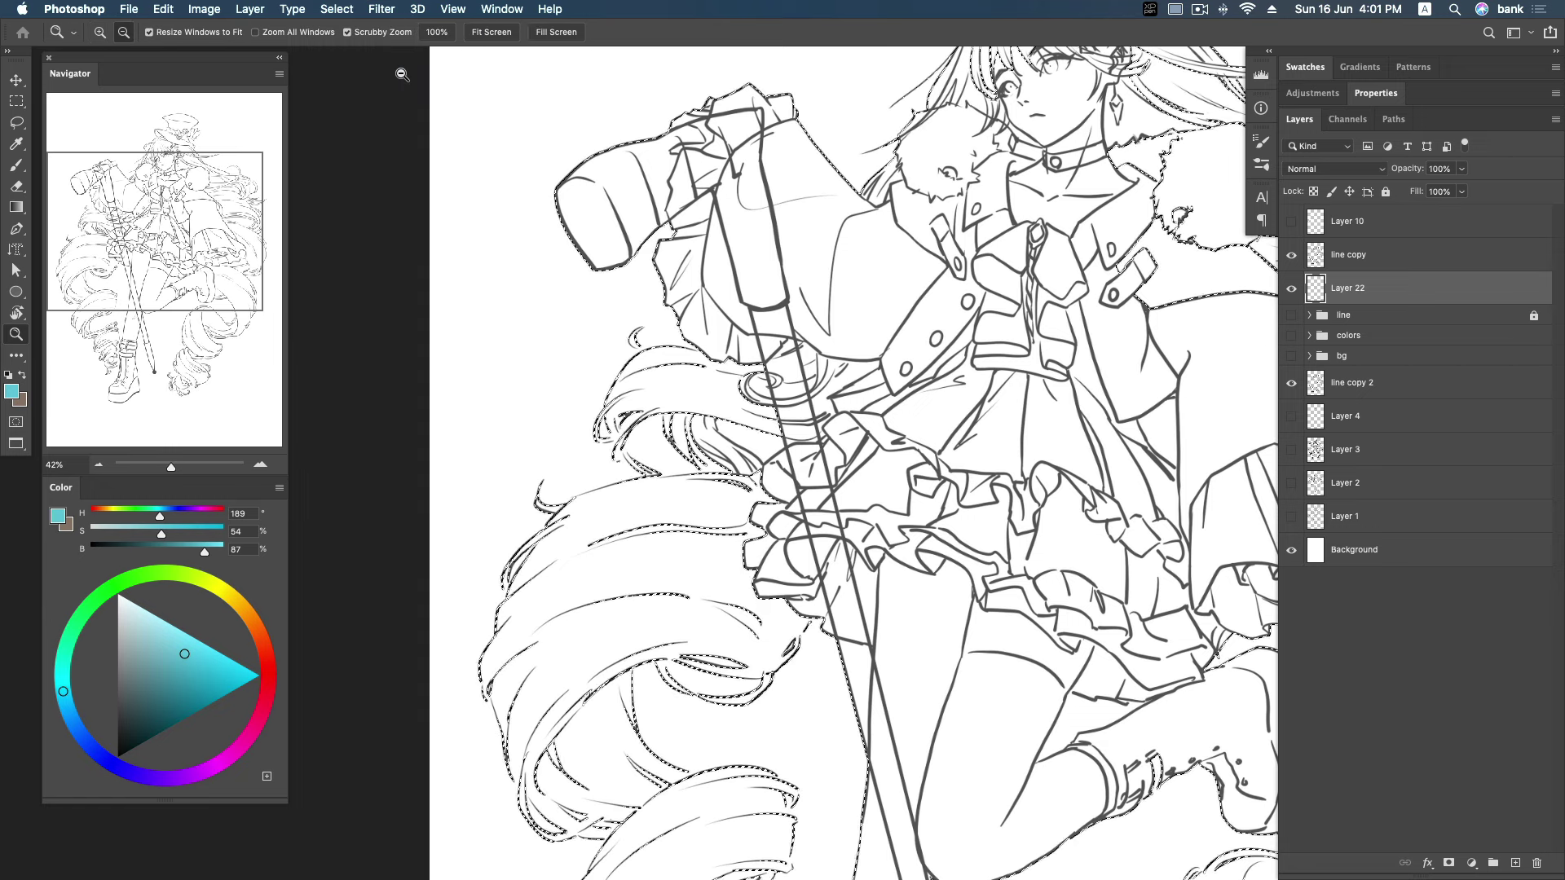
Fill the figure selection with cyan on Layer 22 and deselect.
key("alt+BackSpace")
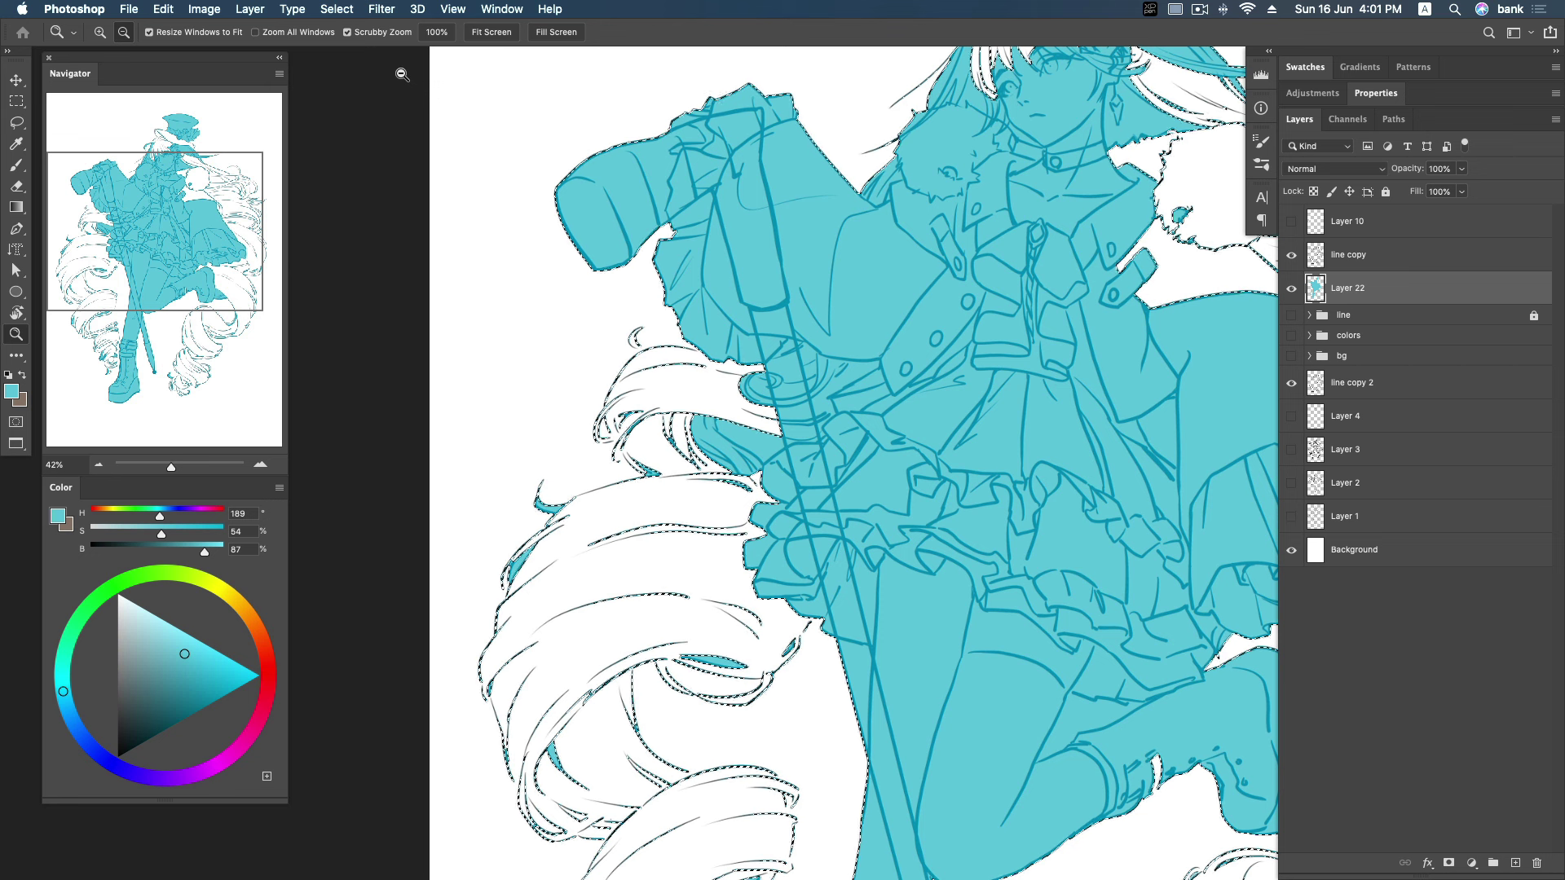
key("super+d")
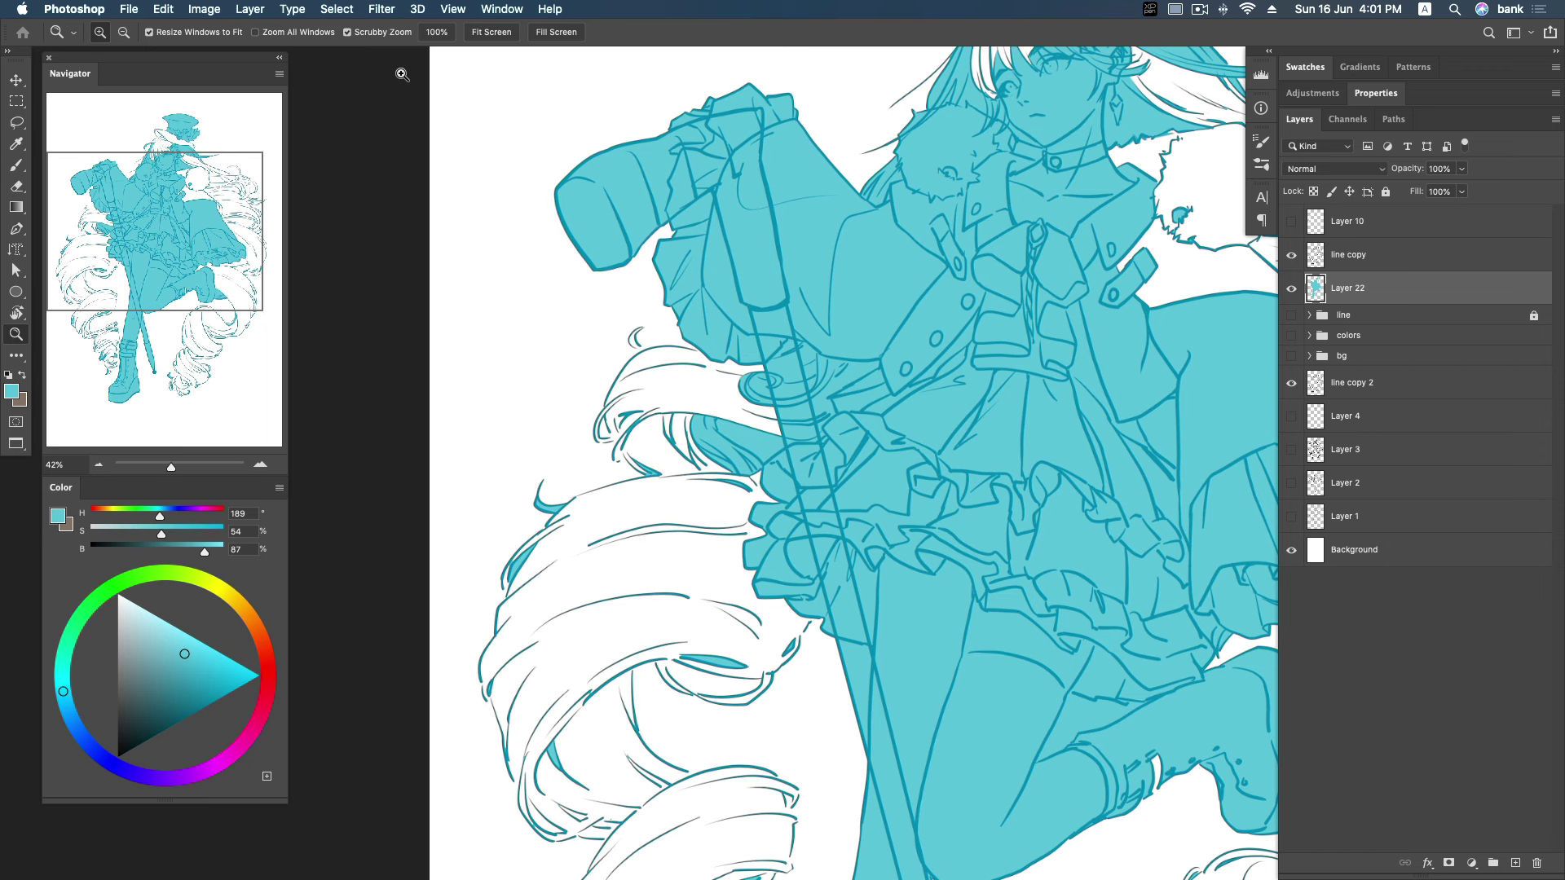
left_click_drag(678, 352, 815, 350)
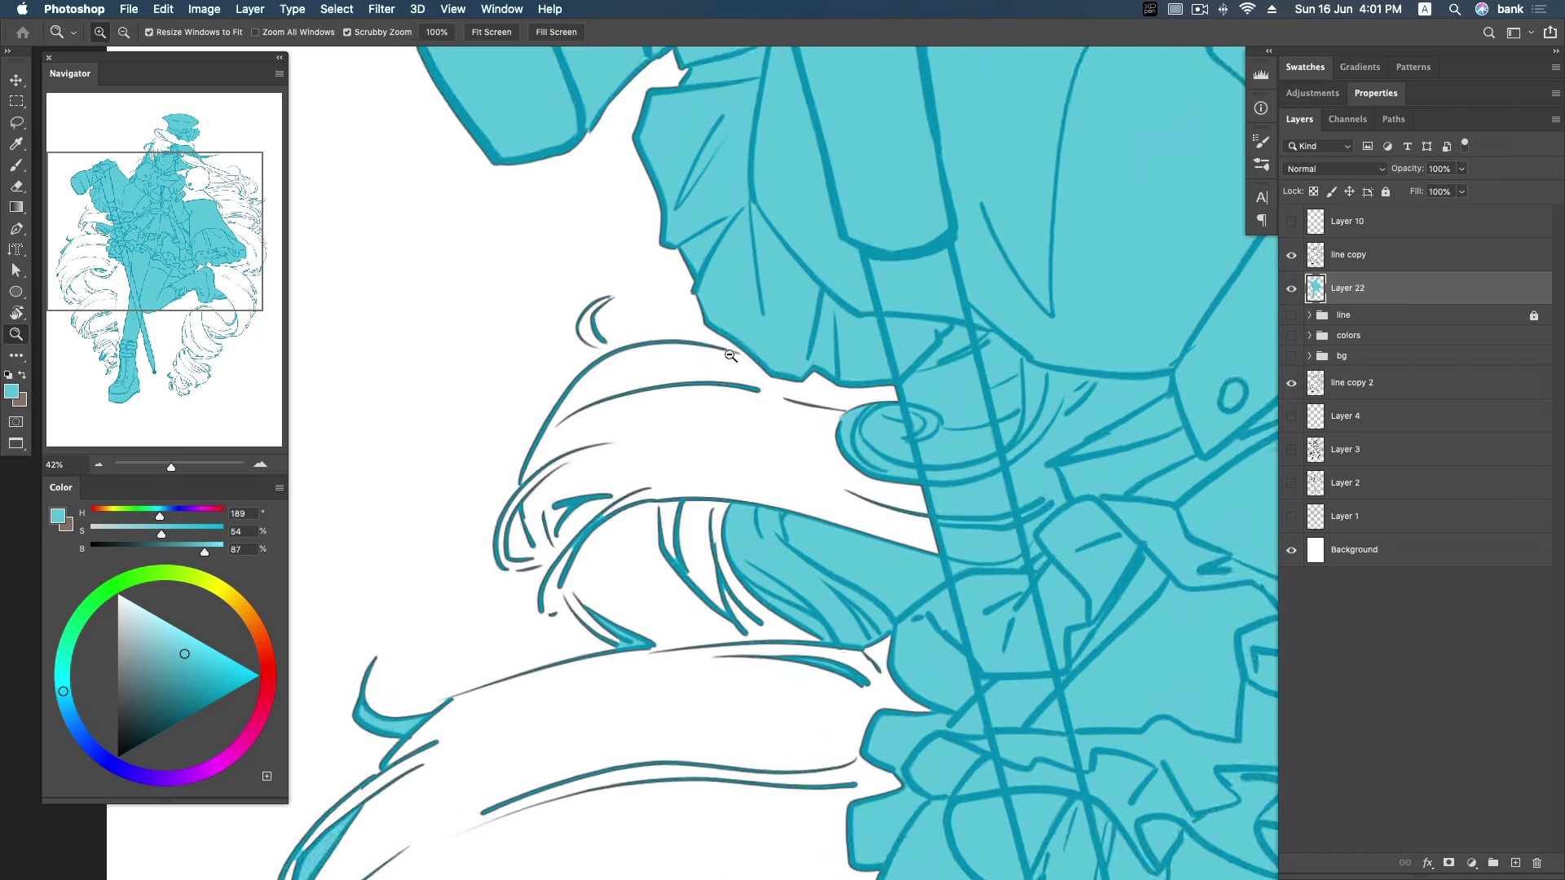
key("r")
mouse_move(961, 332)
left_mouse_down()
mouse_move(788, 190)
mouse_move(718, 208)
left_mouse_up()
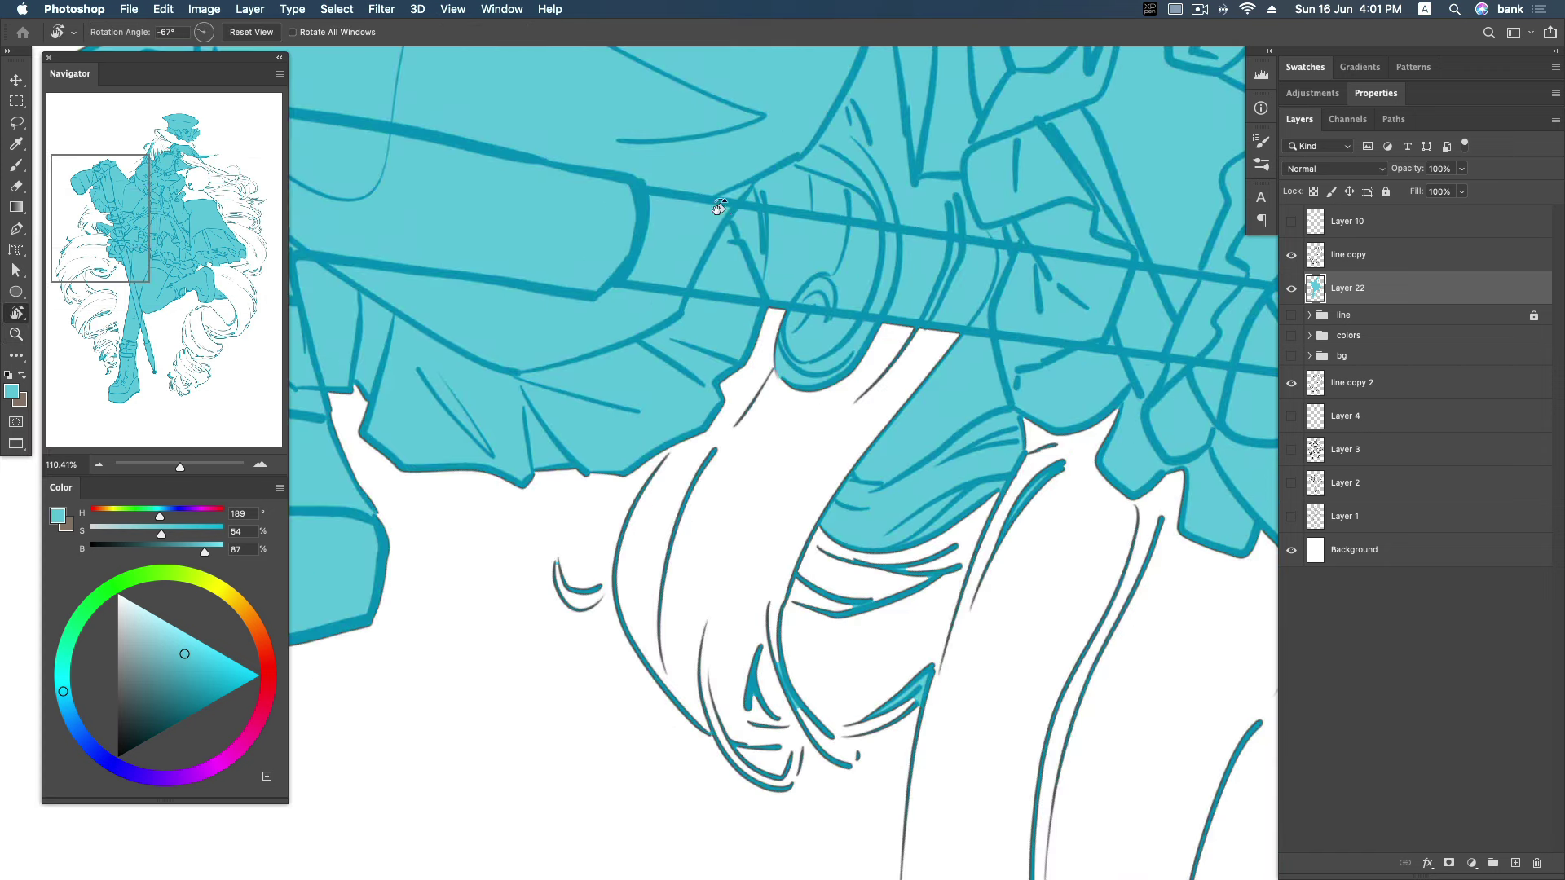
Lasso a hair area beside the skirt, check it zoomed out, then drop the selection.
key("l")
left_click_drag(695, 426, 637, 370)
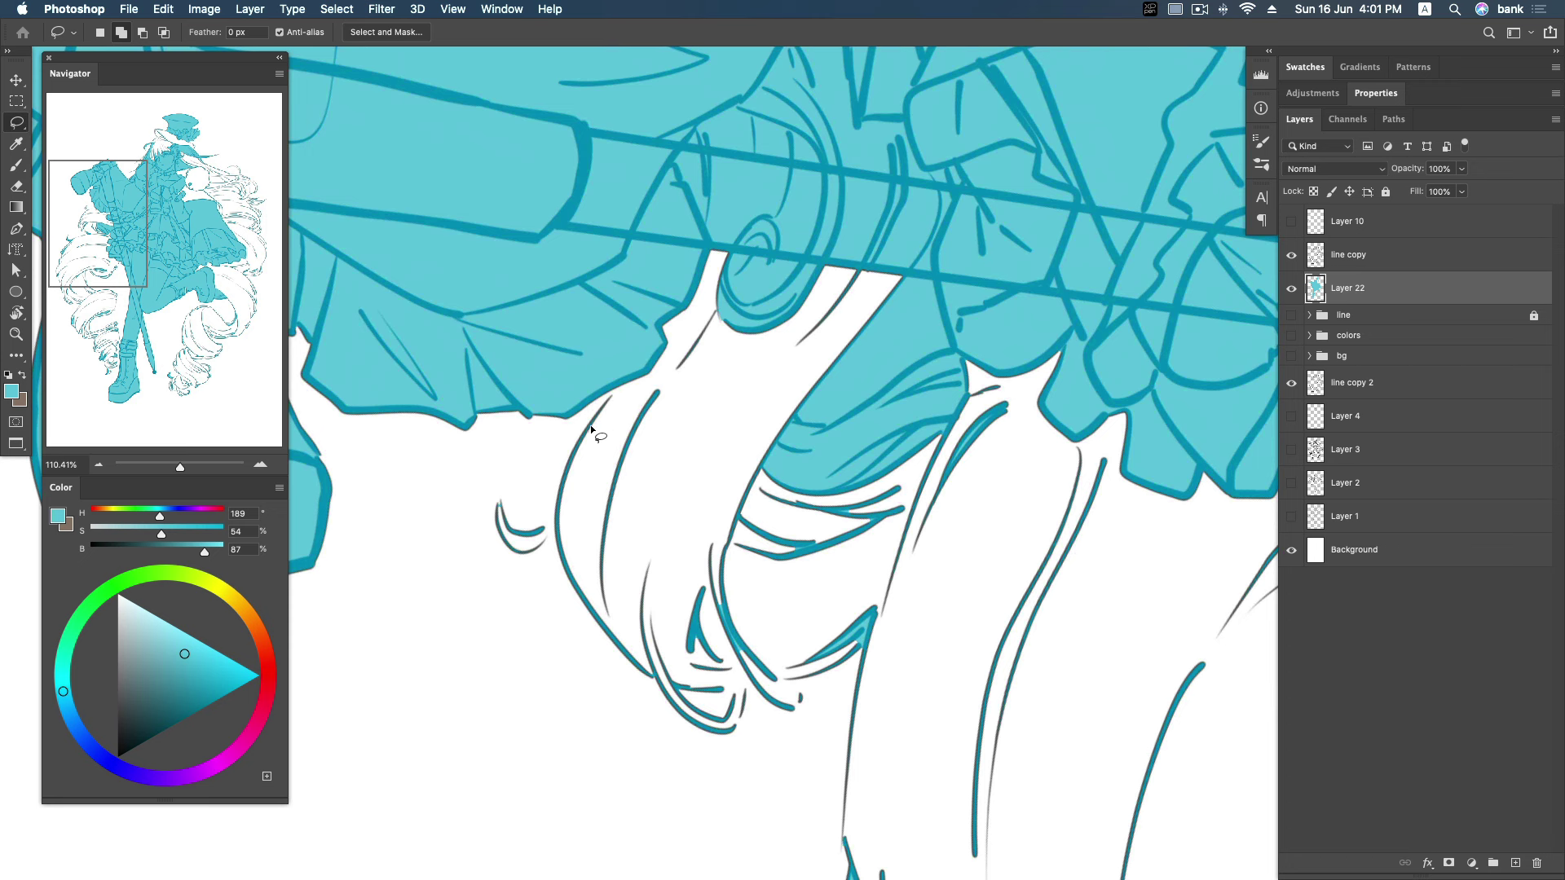
left_click_drag(650, 258, 1038, 320)
mouse_move(810, 676)
left_mouse_down()
mouse_move(628, 383)
mouse_move(703, 381)
left_mouse_up()
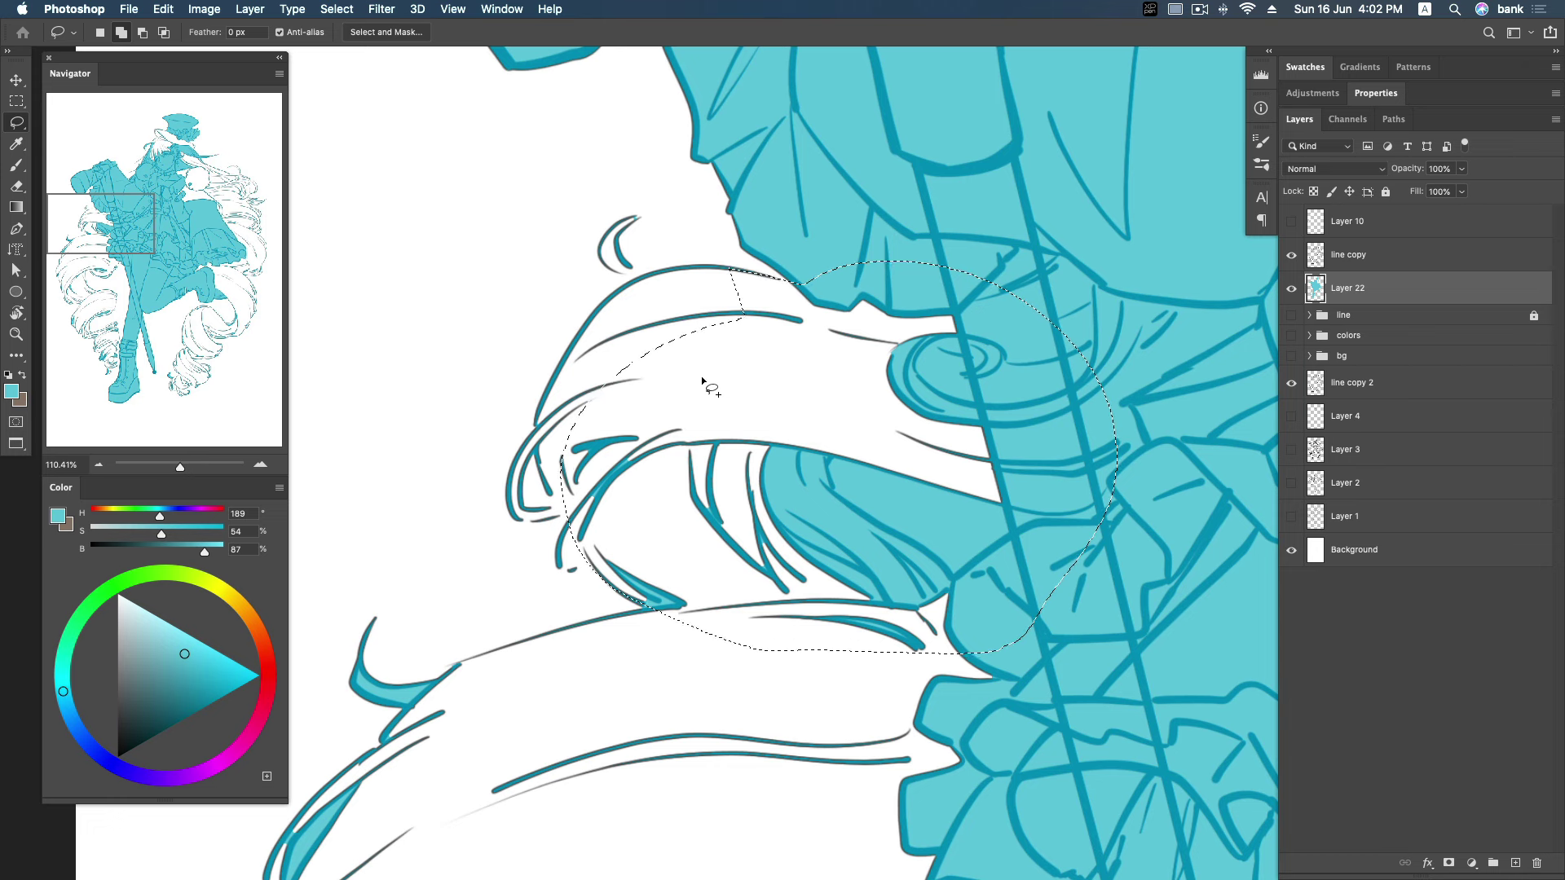
key("z")
scroll(1162, 530, "down", 5)
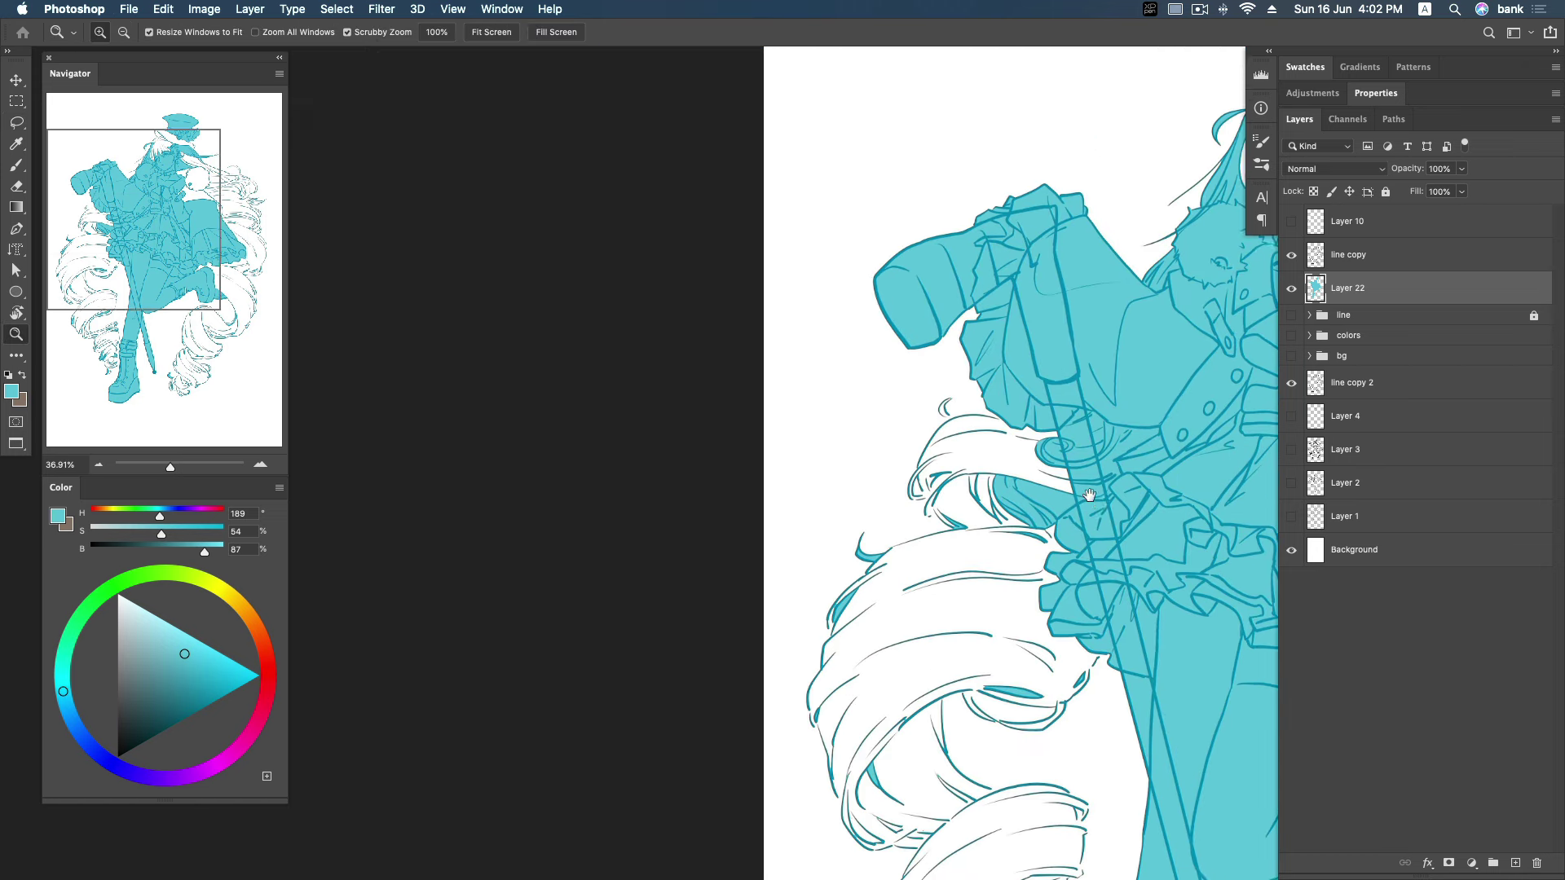
scroll(1125, 514, "up", 2)
scroll(1059, 473, "up", 2)
scroll(1002, 419, "up", 1)
key("super+d")
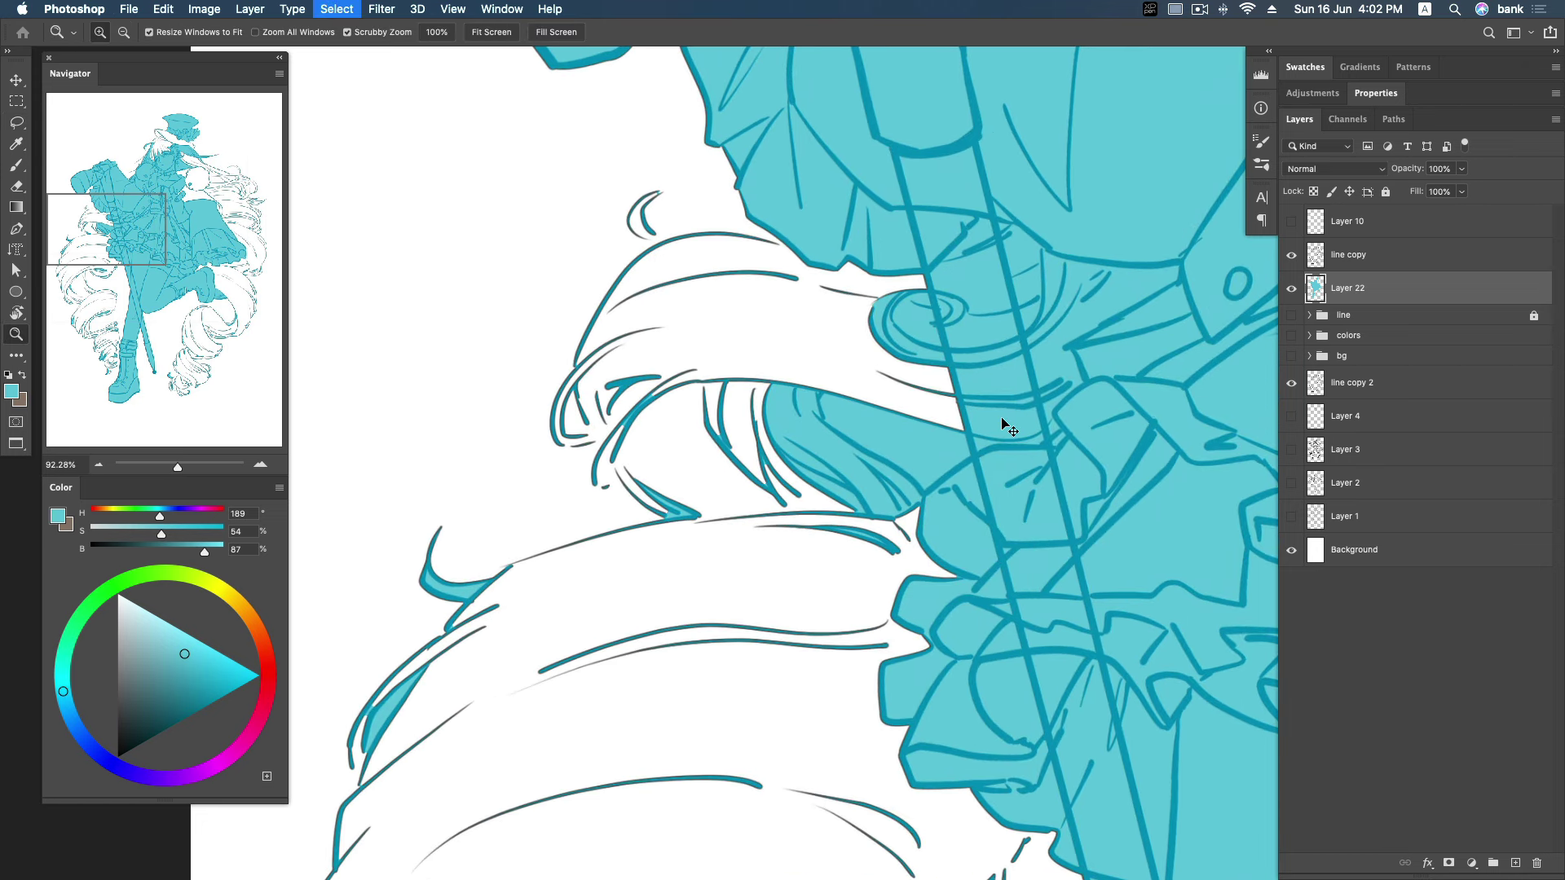
Lasso the stray cyan fill between the hair strands and delete it.
key("l")
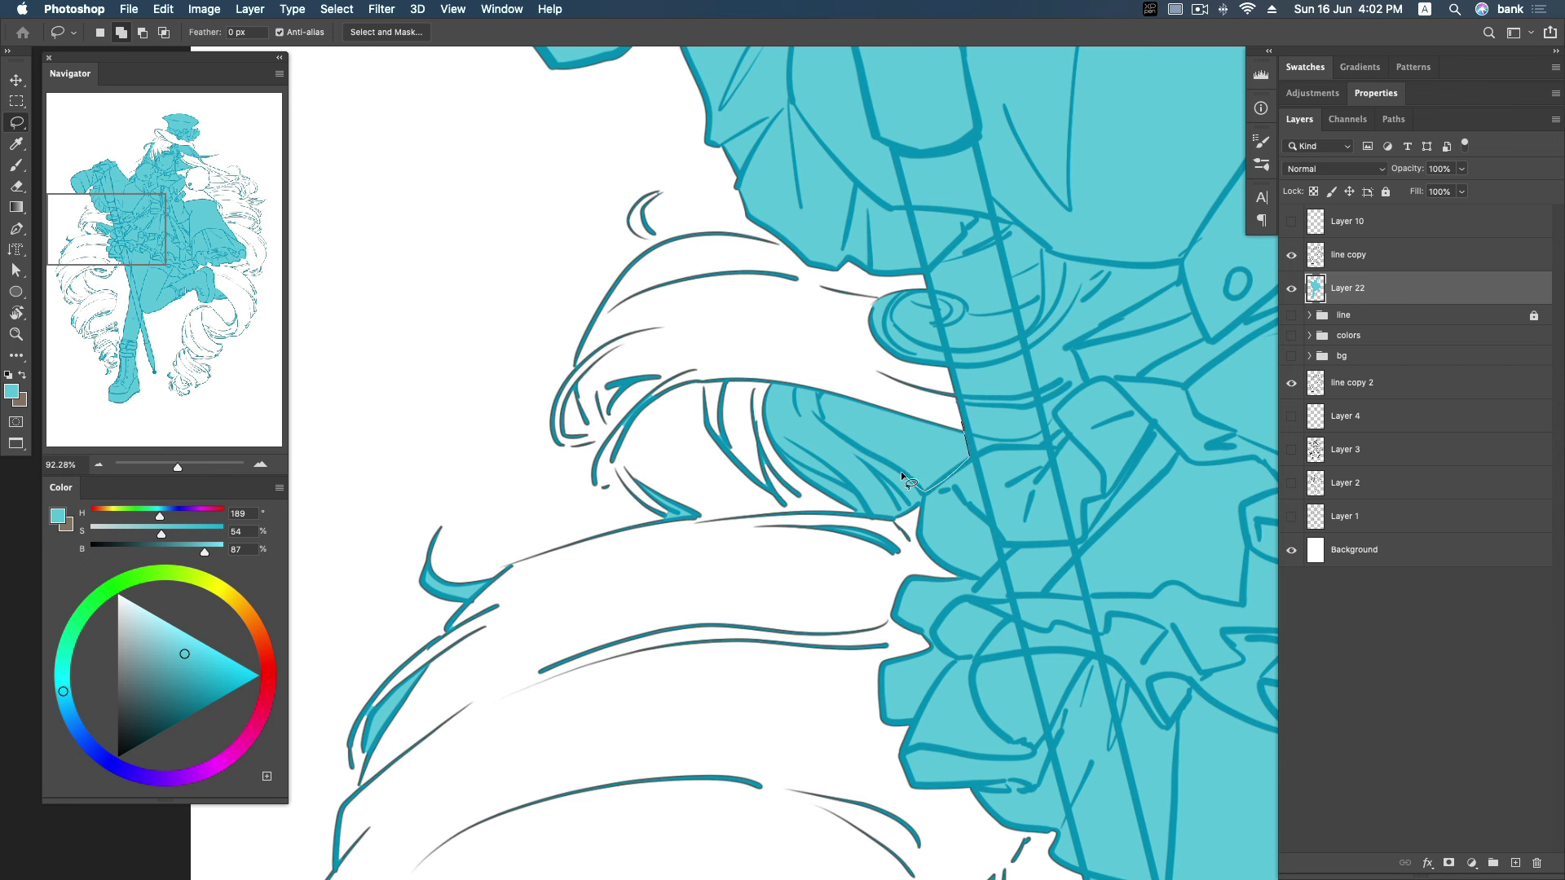
left_click_drag(920, 393, 936, 366)
key("BackSpace")
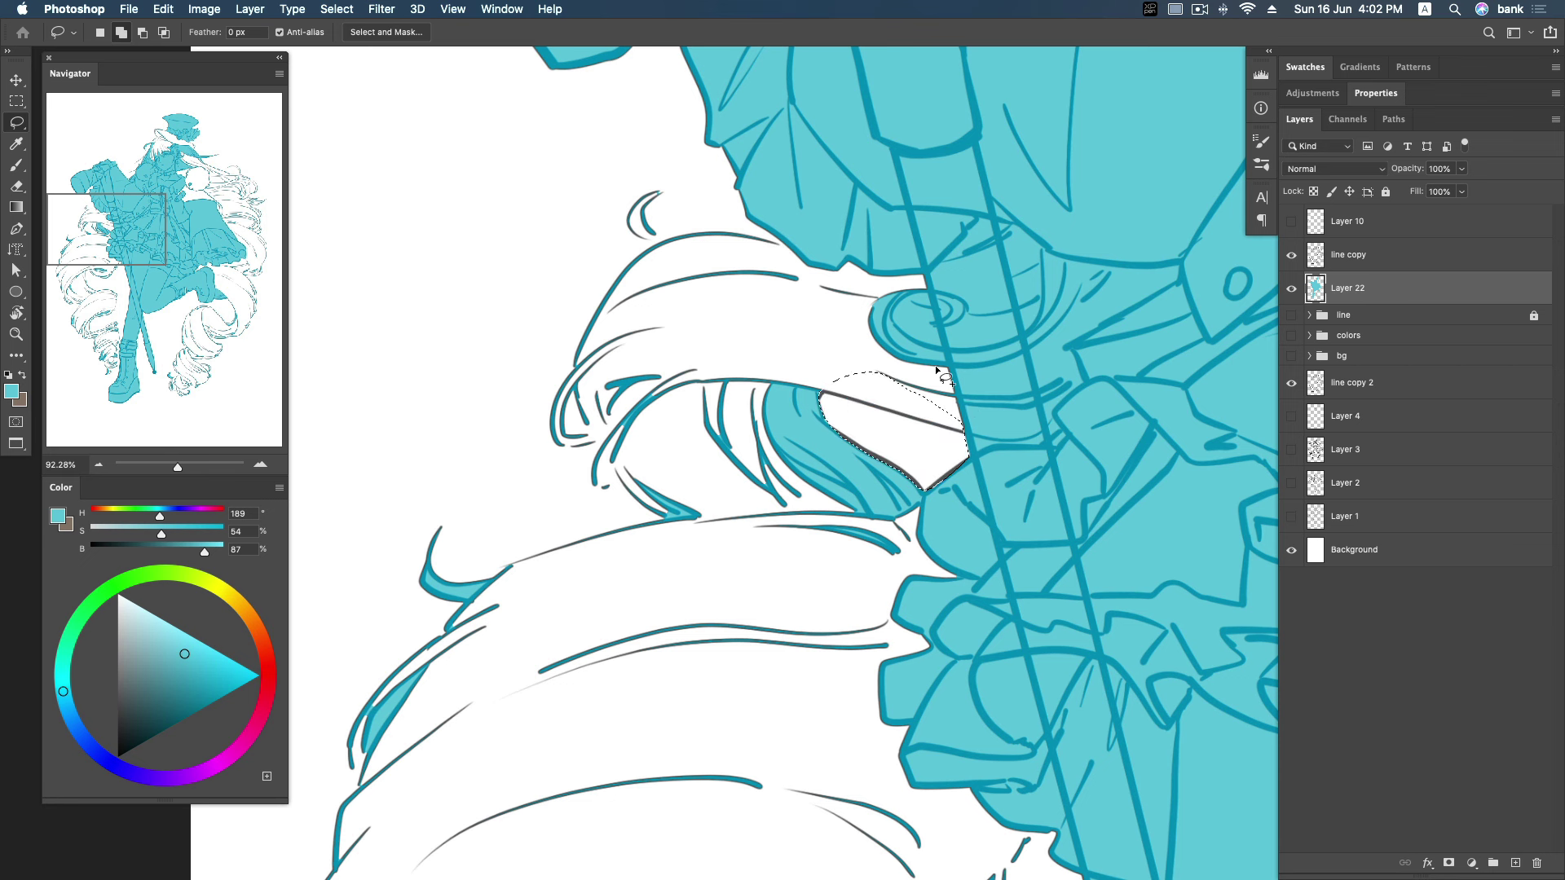
key("super+d")
left_click_drag(1039, 362, 811, 318)
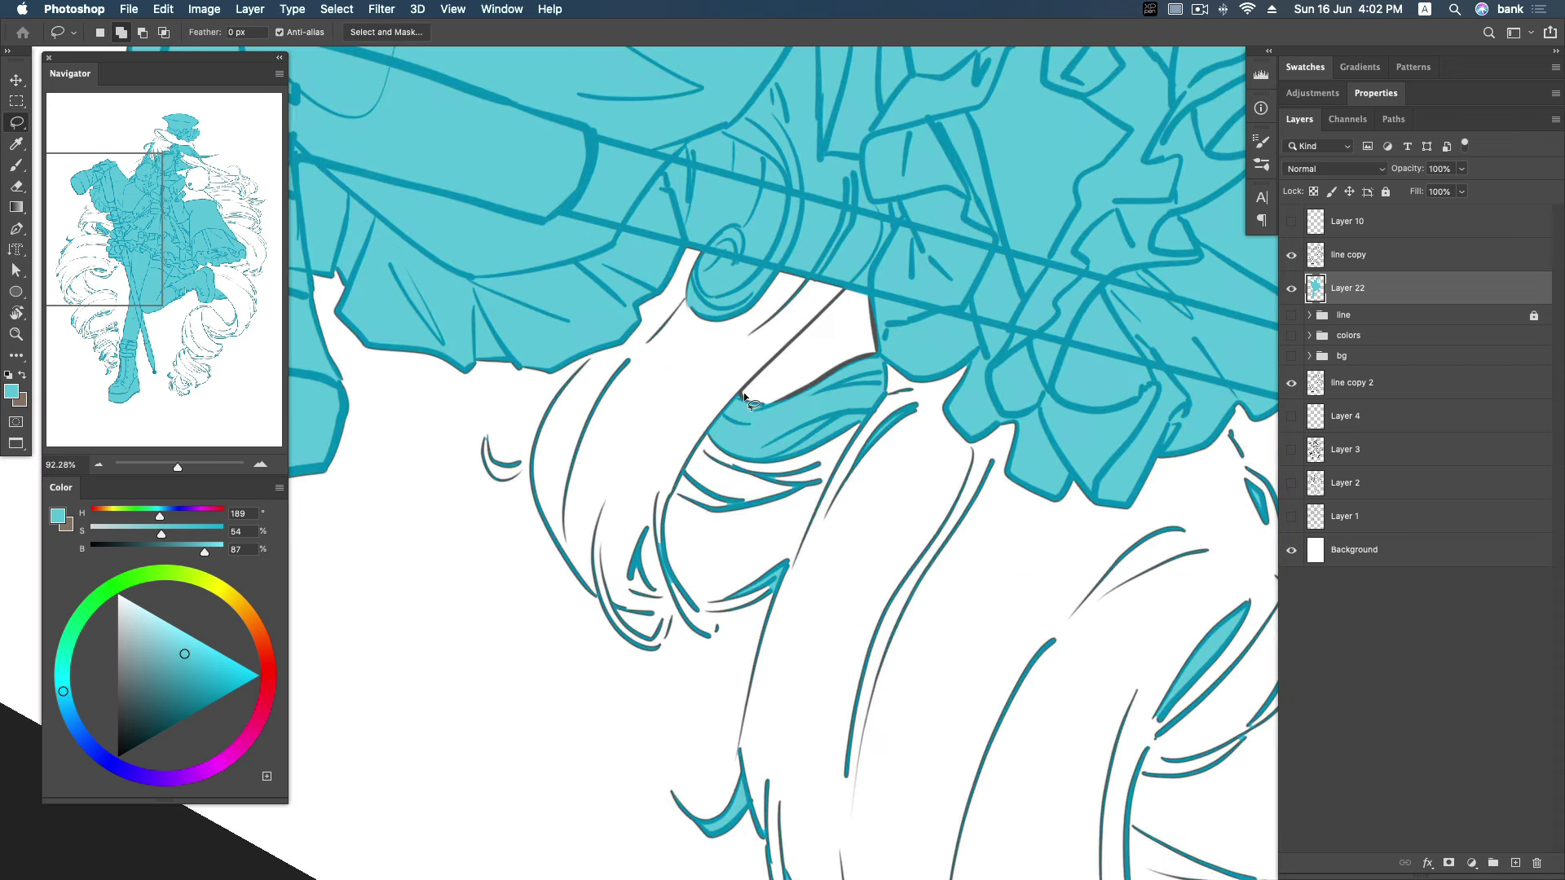
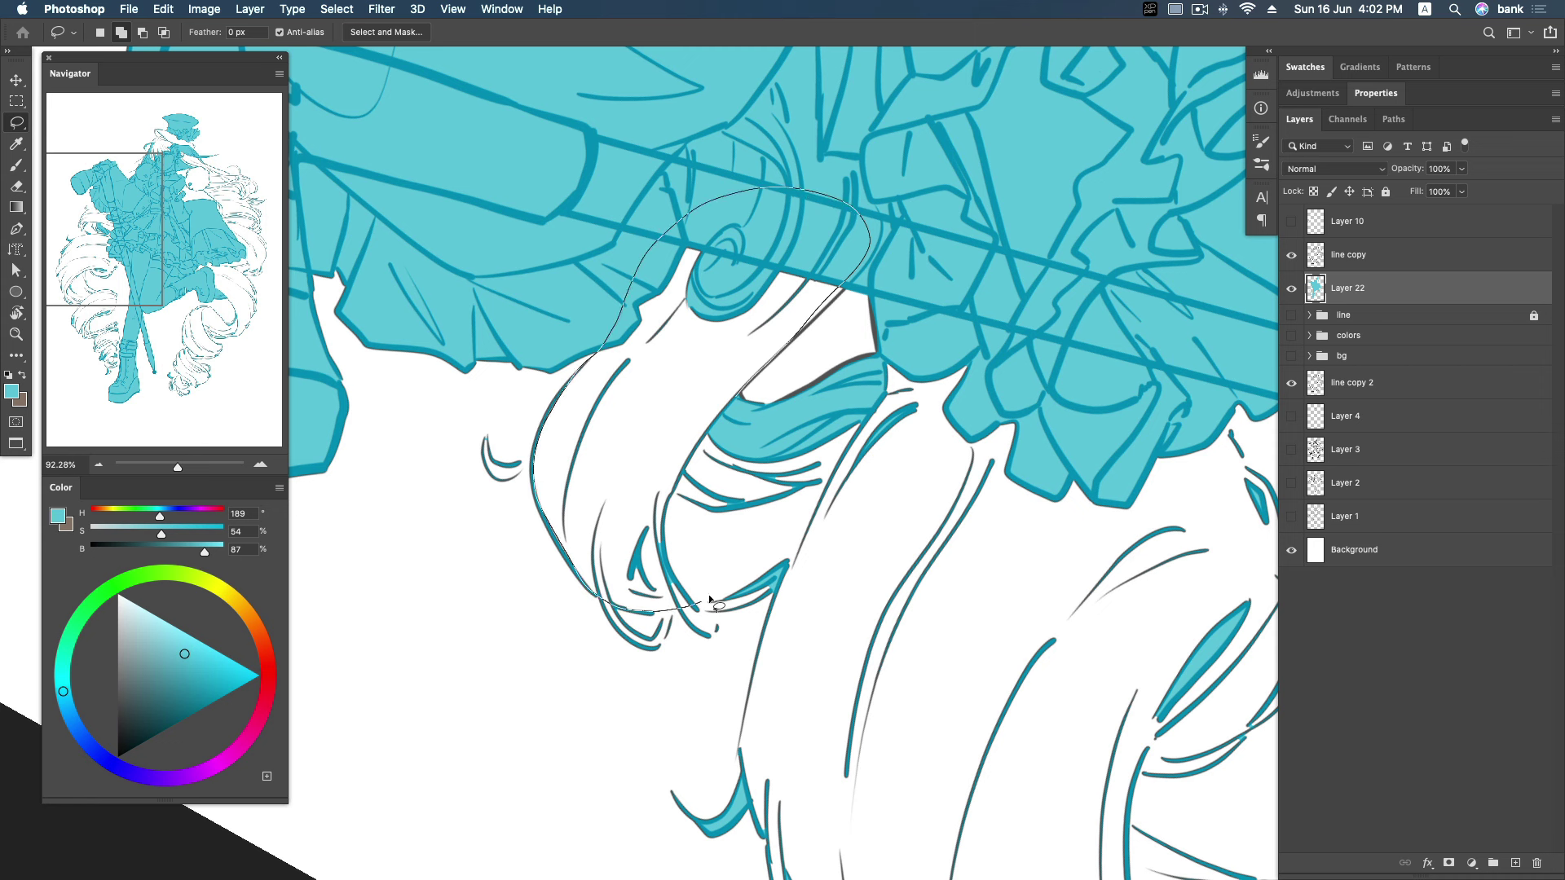
Fill the hair lock under the hat brim with cyan, undoing an accidental brown fill.
left_click_drag(752, 428, 751, 380)
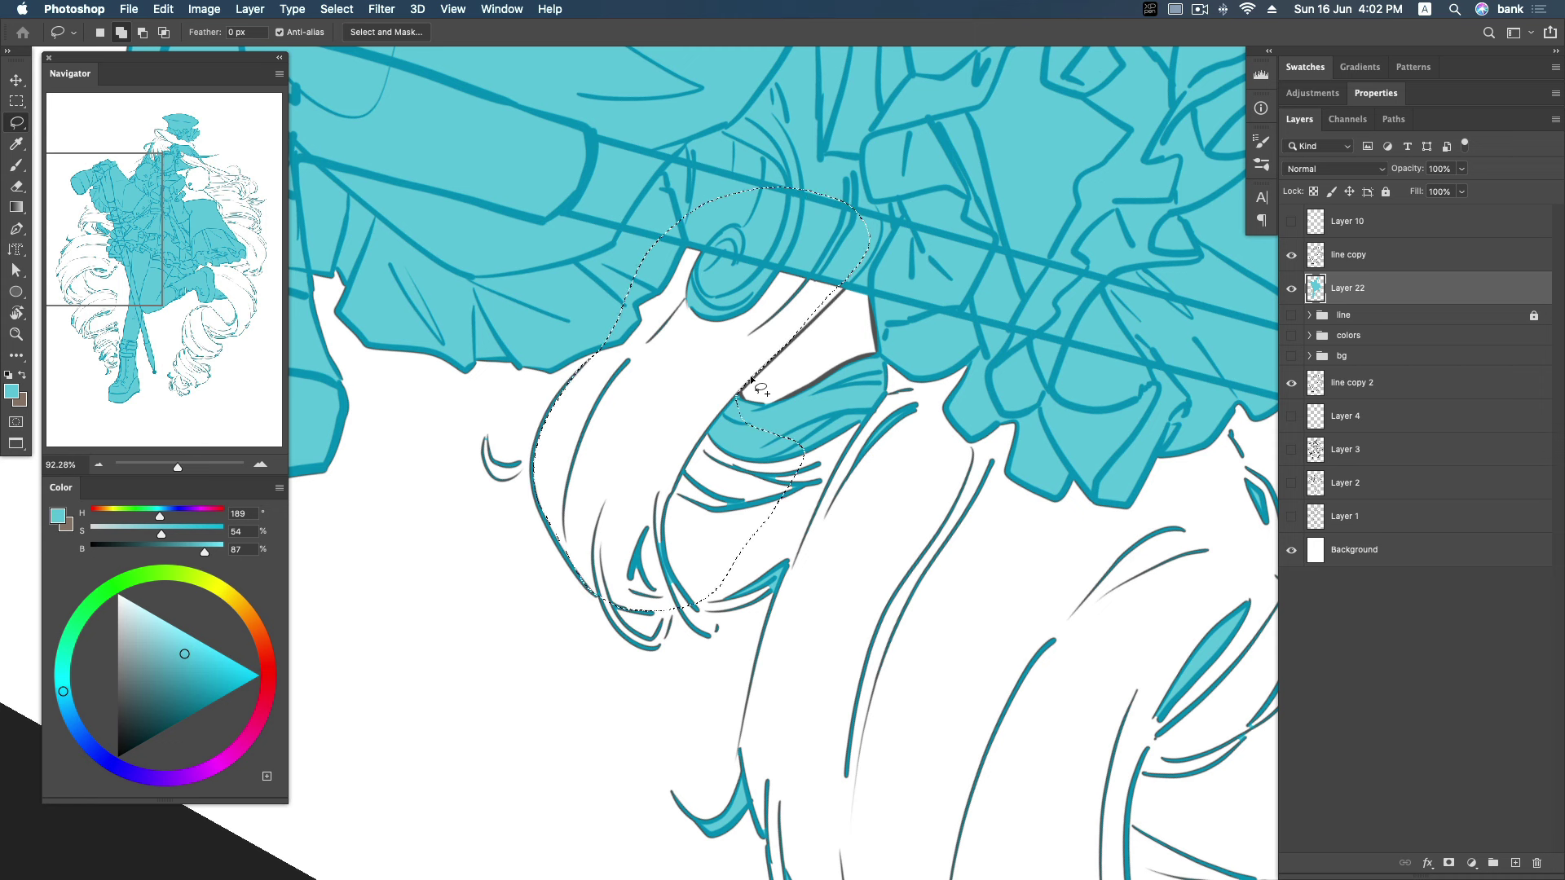
key("super+BackSpace")
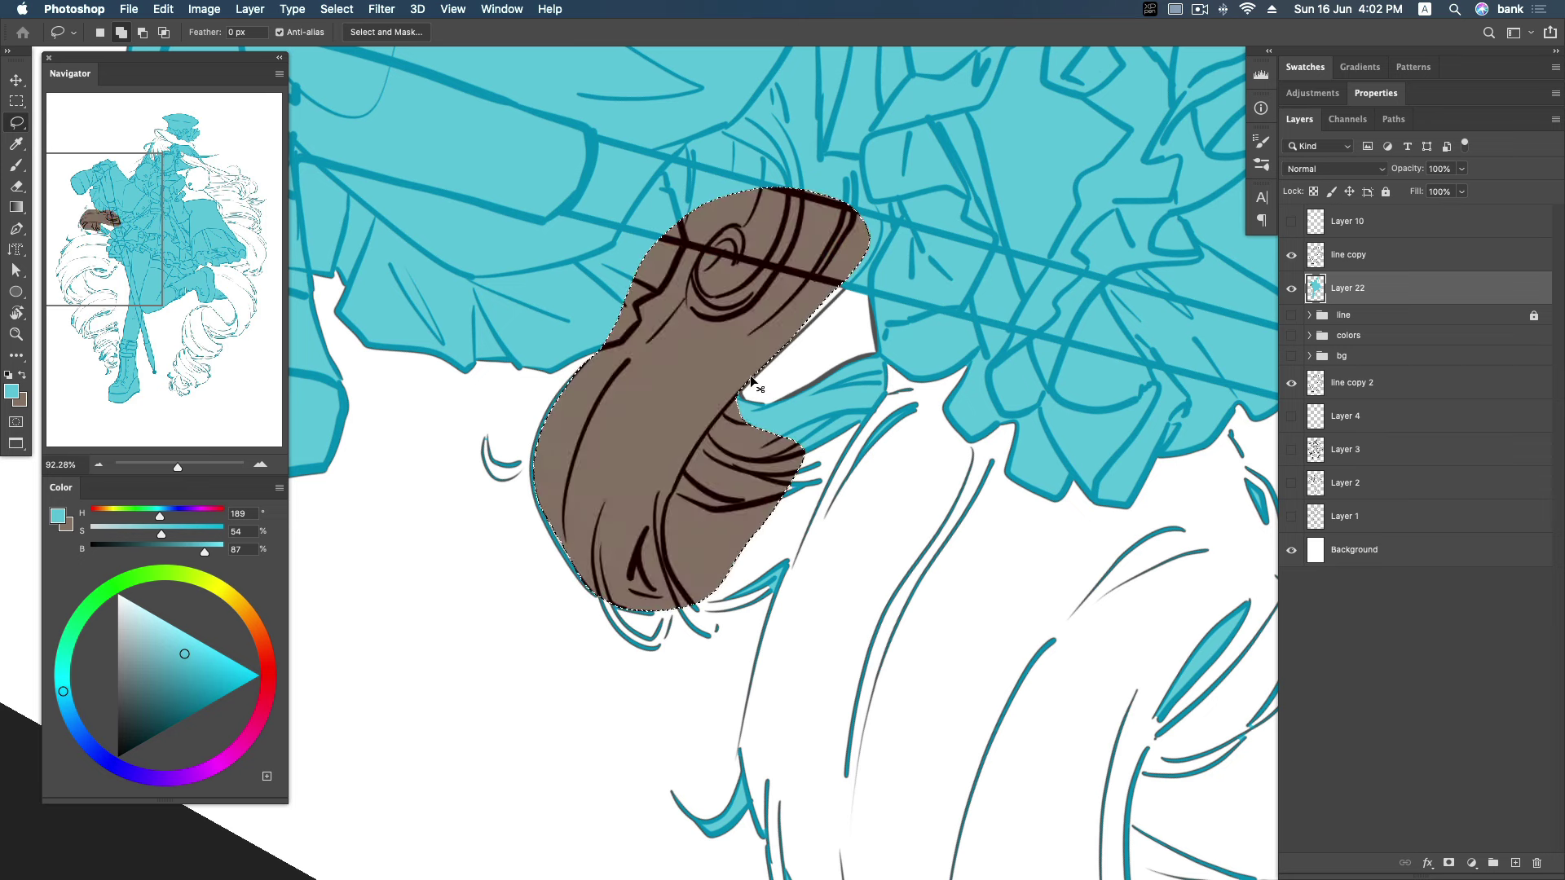
key("super+z")
key("alt+BackSpace")
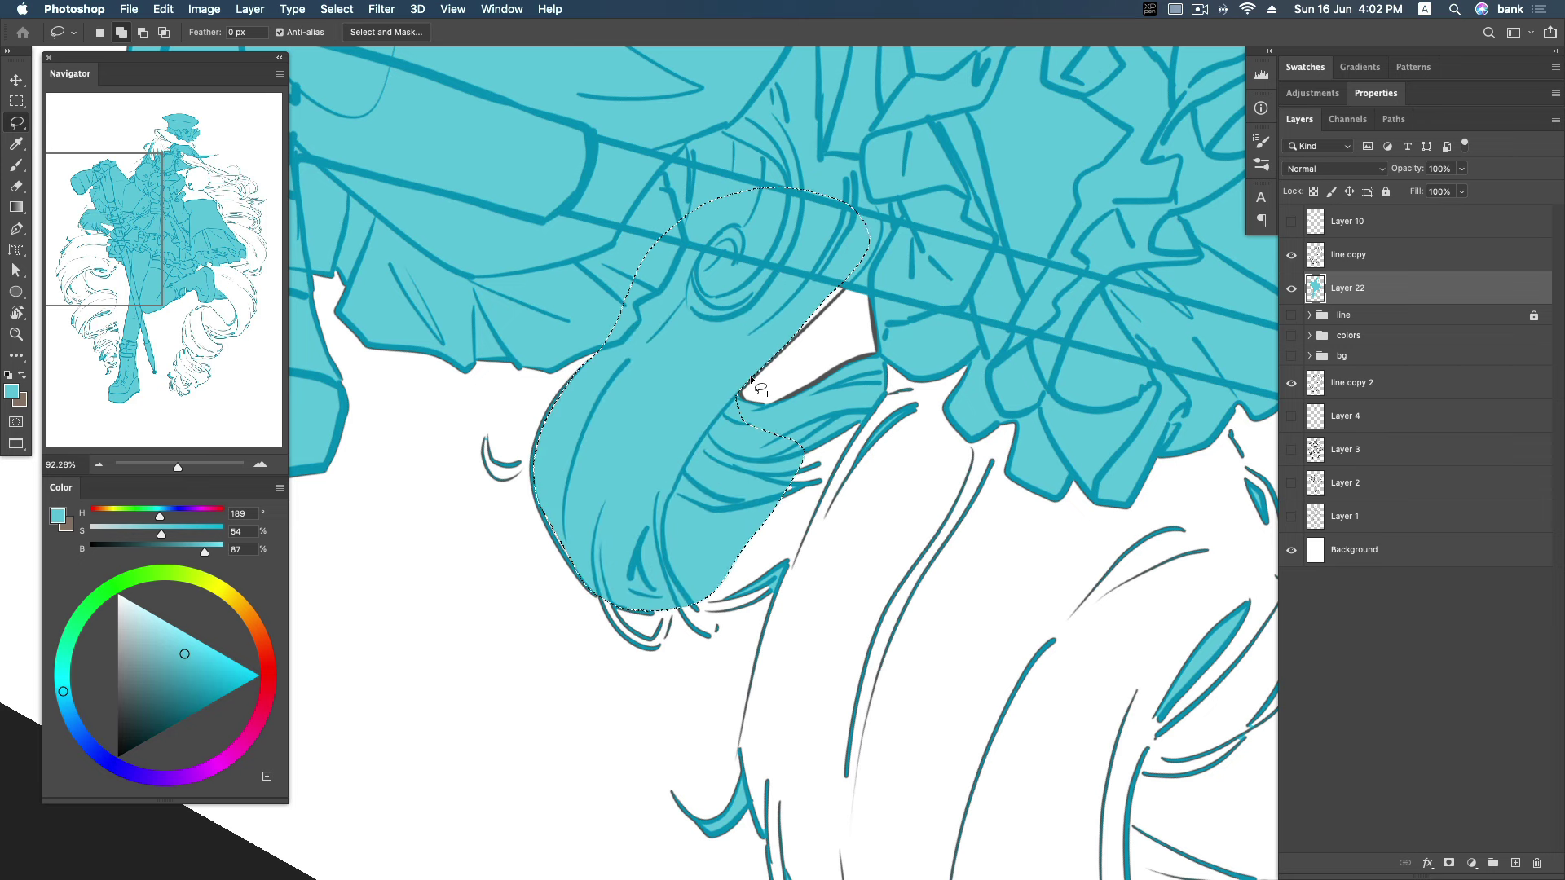
key("super+d")
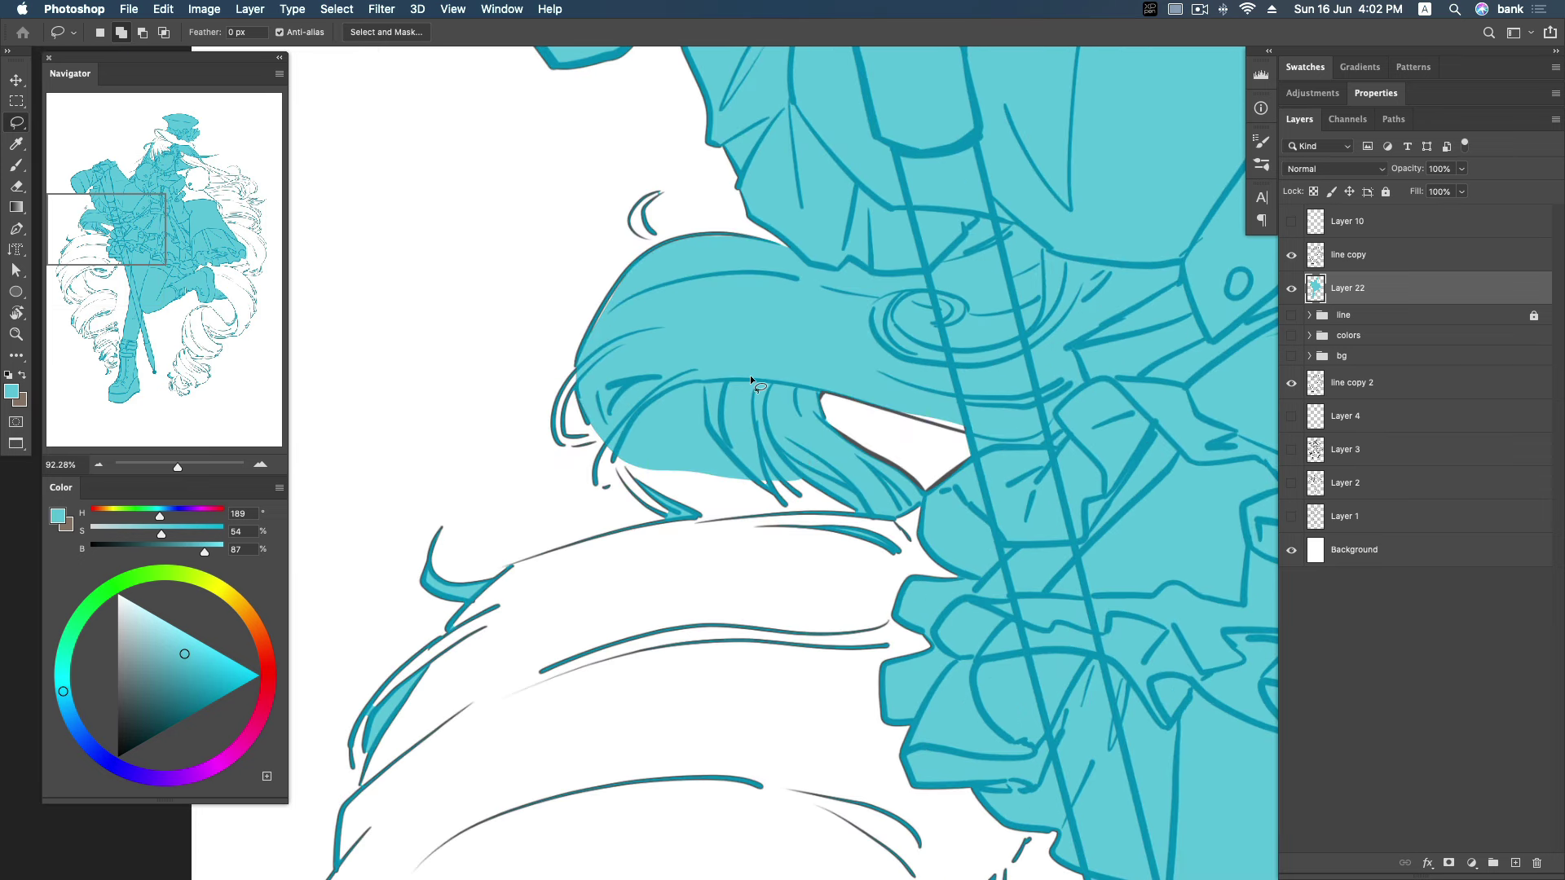
Fill the small top curl and the gaps between hair strand tips with cyan.
left_click_drag(986, 271, 977, 463)
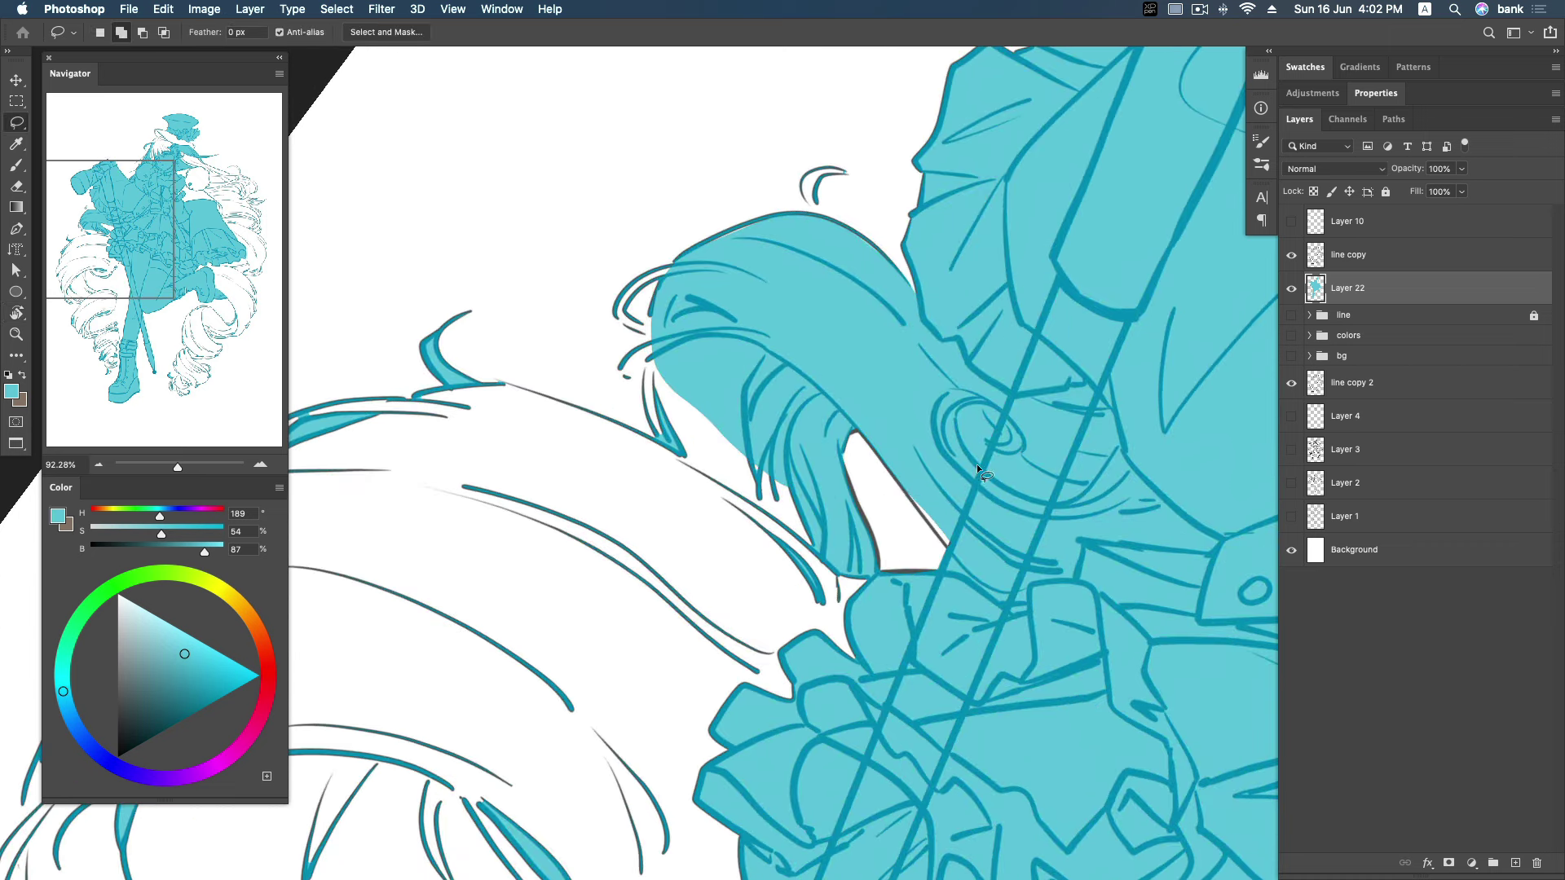
left_click_drag(913, 461, 911, 465)
key("super+d")
left_click_drag(825, 218, 833, 174)
left_click_drag(818, 232, 820, 235)
mouse_move(667, 345)
left_mouse_down()
mouse_move(665, 376)
mouse_move(640, 375)
left_mouse_up()
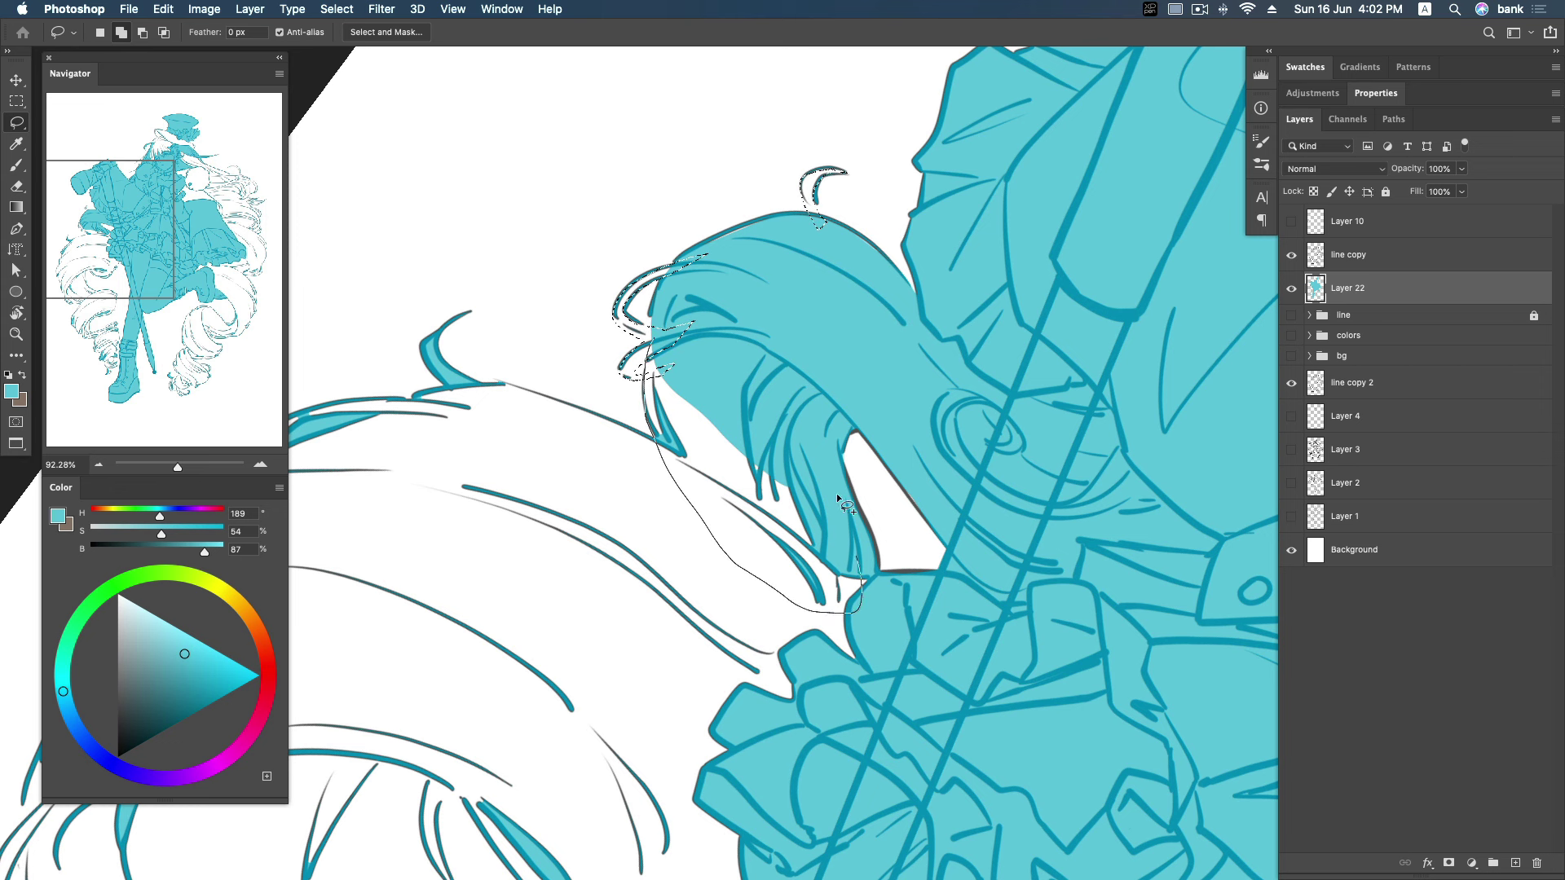
left_click_drag(722, 346, 718, 340)
key("alt+BackSpace")
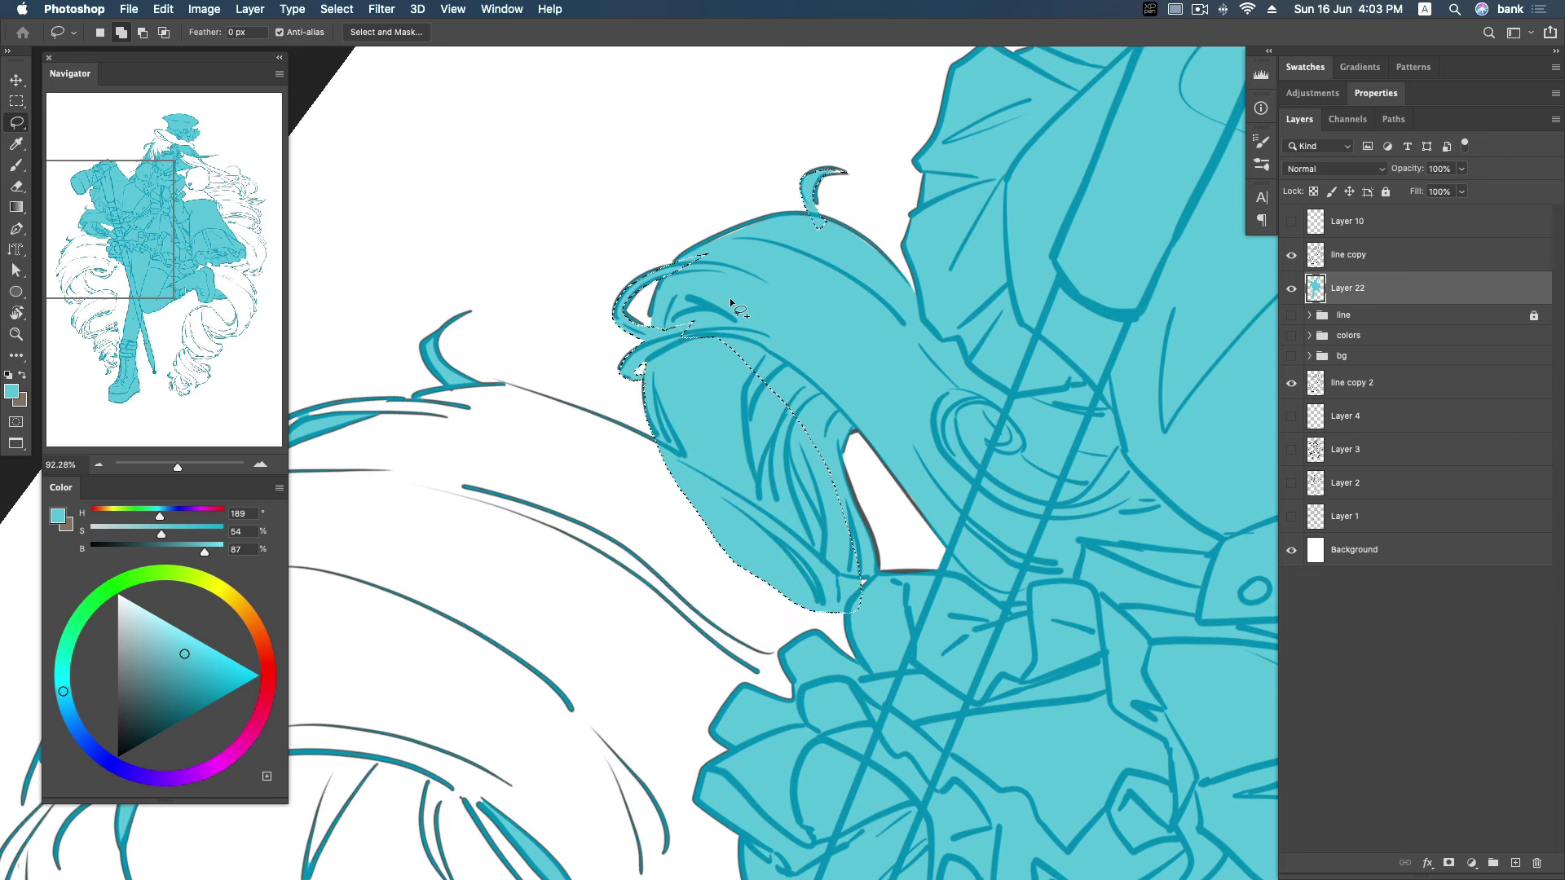
key("ctrl+d")
left_click_drag(805, 405, 888, 402)
Outline part of the large left hair lock, clearing then restoring its cyan fill.
key("ctrl+d")
scroll(807, 326, "down", 2)
scroll(807, 326, "left", 3)
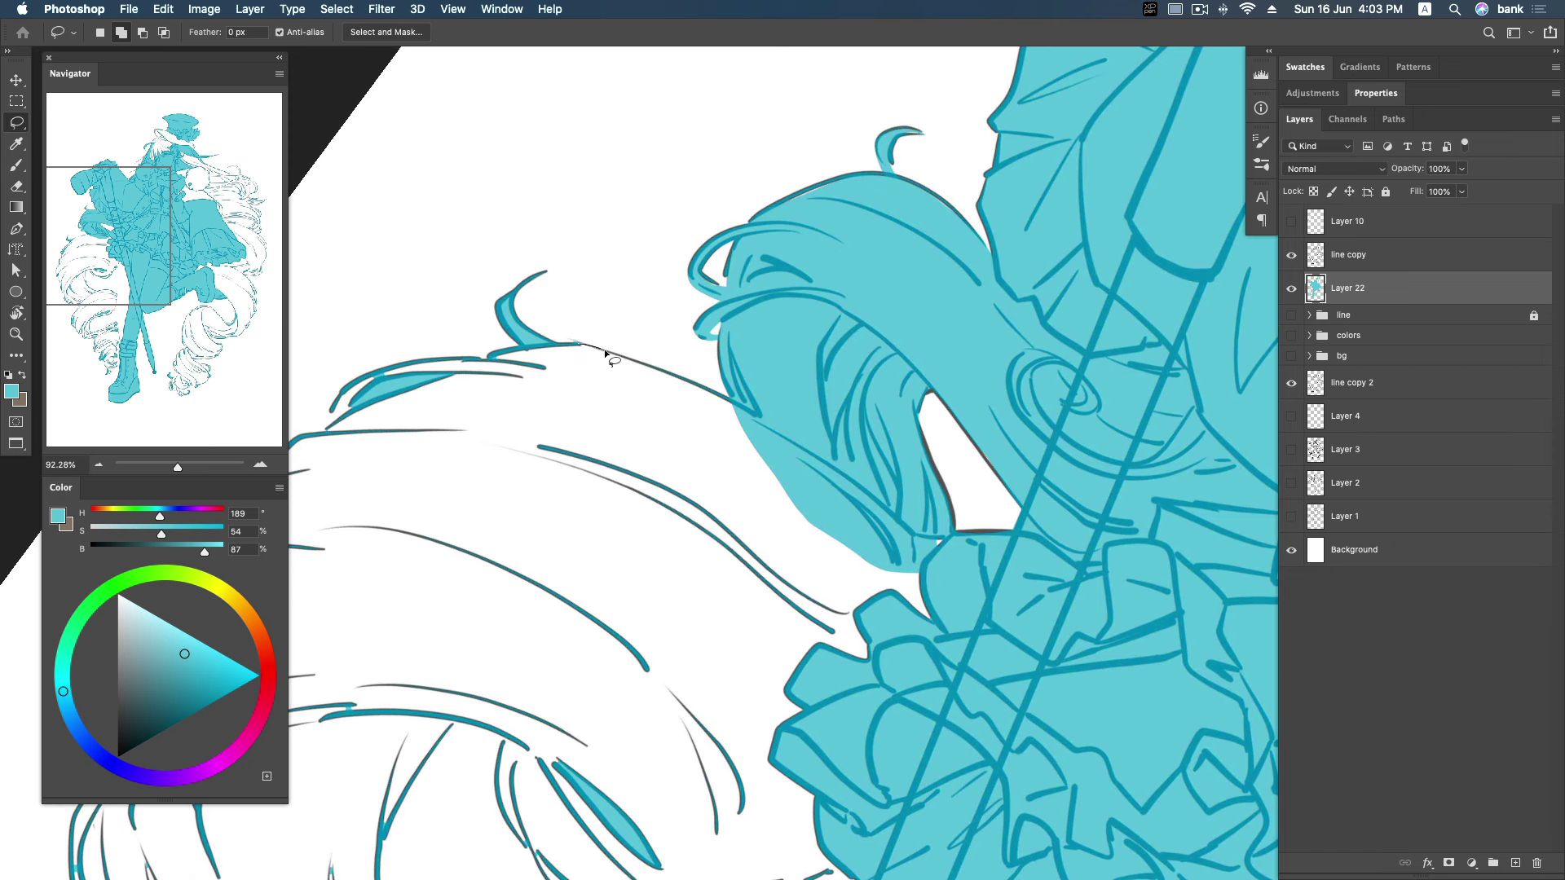
mouse_move(779, 676)
left_mouse_down()
mouse_move(374, 500)
mouse_move(334, 444)
left_mouse_up()
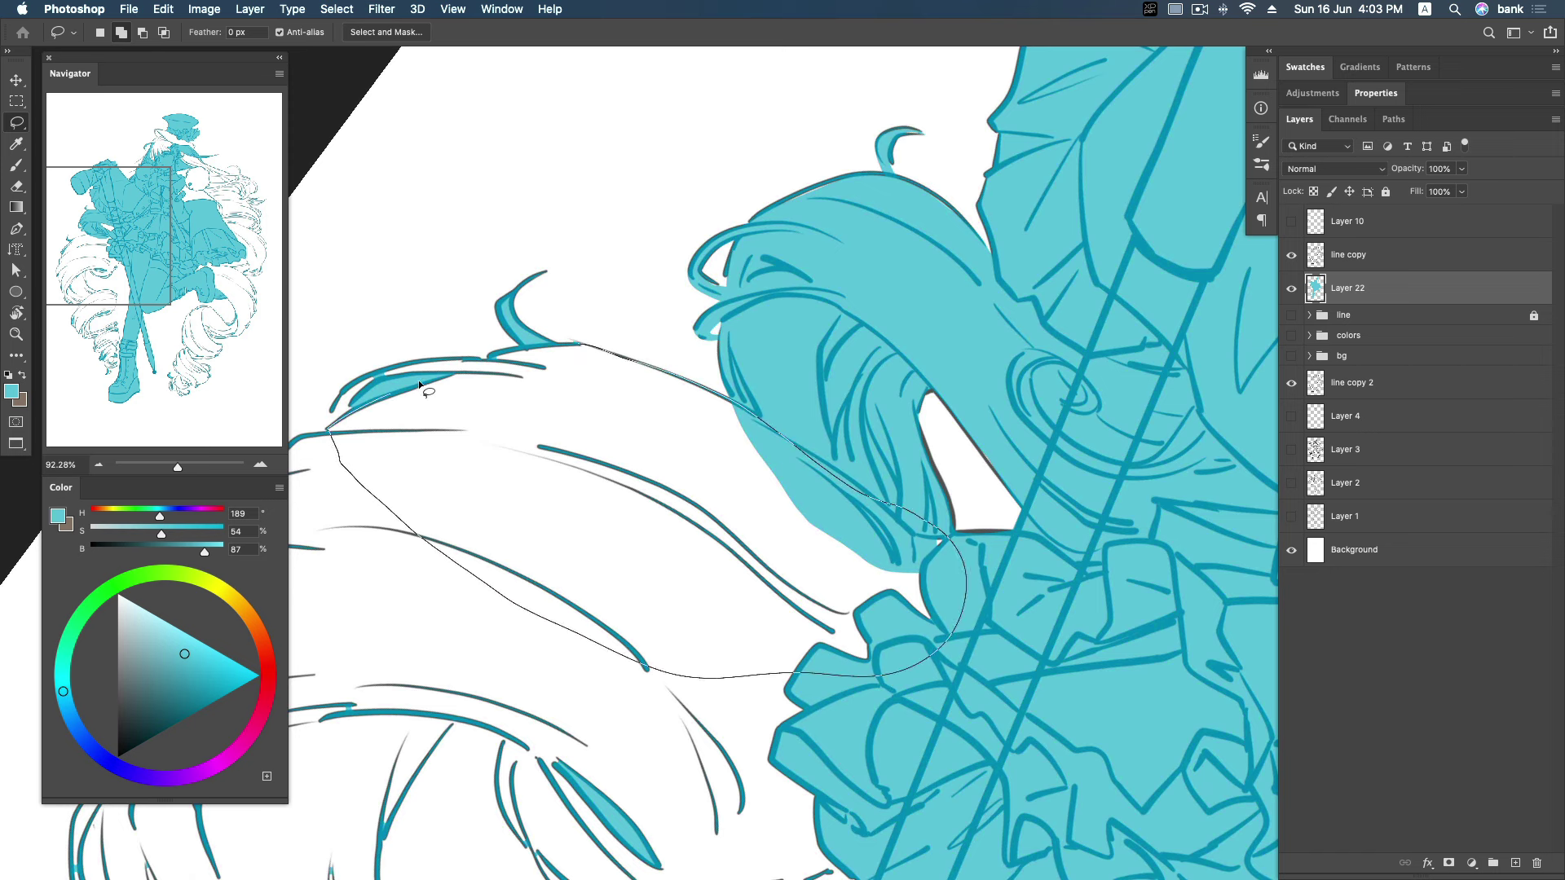
left_click_drag(555, 347, 574, 342)
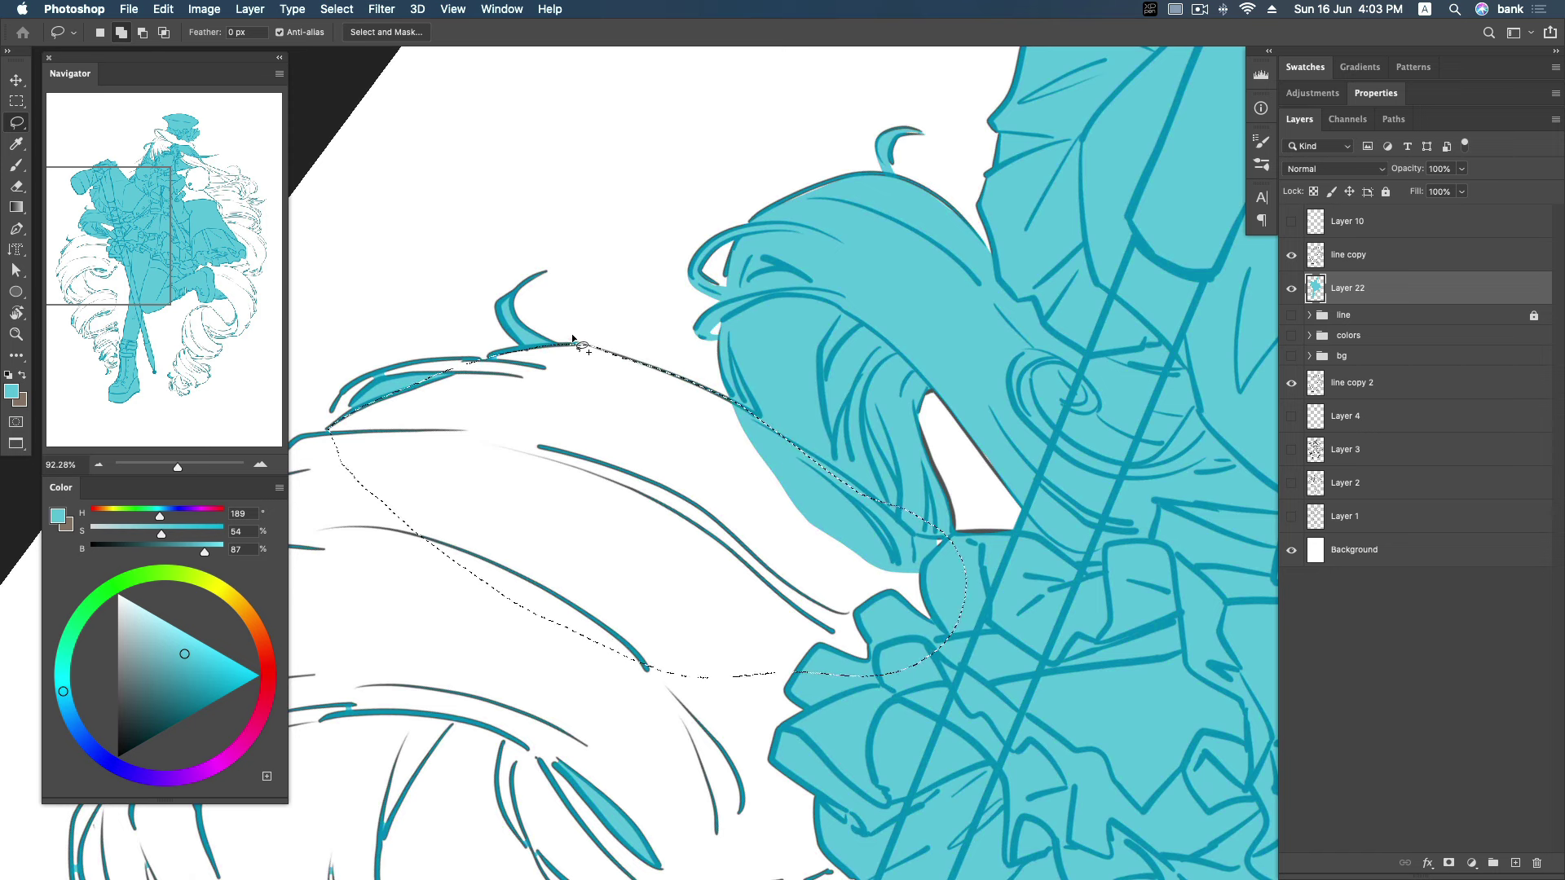
key("Delete")
key("ctrl+z")
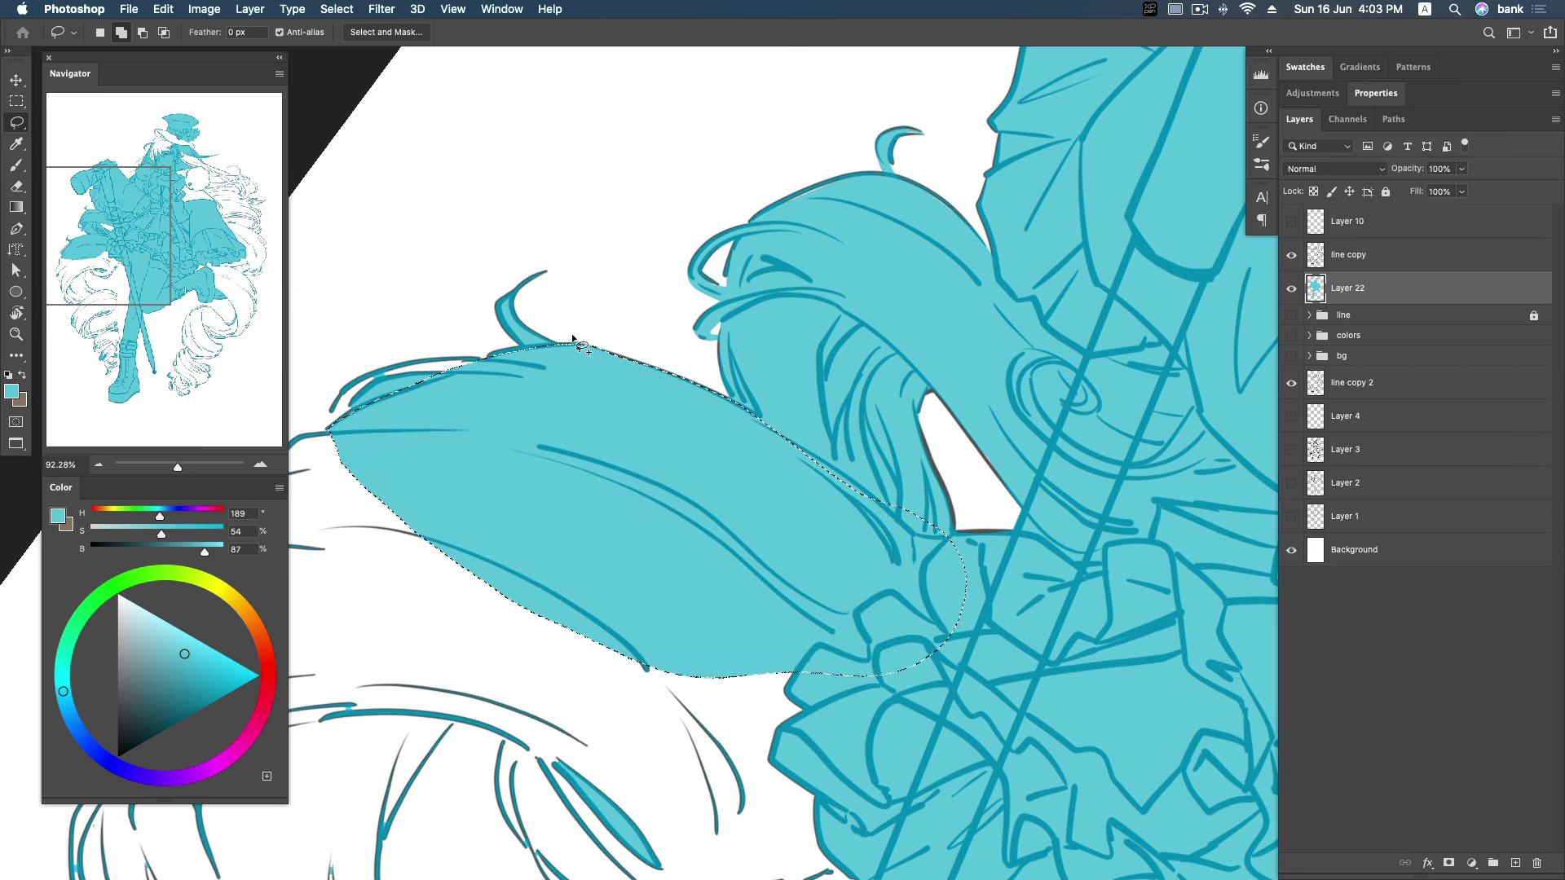
Trim stray cyan under the left hair strokes and fill the white gap beside them.
left_click_drag(786, 375, 908, 244)
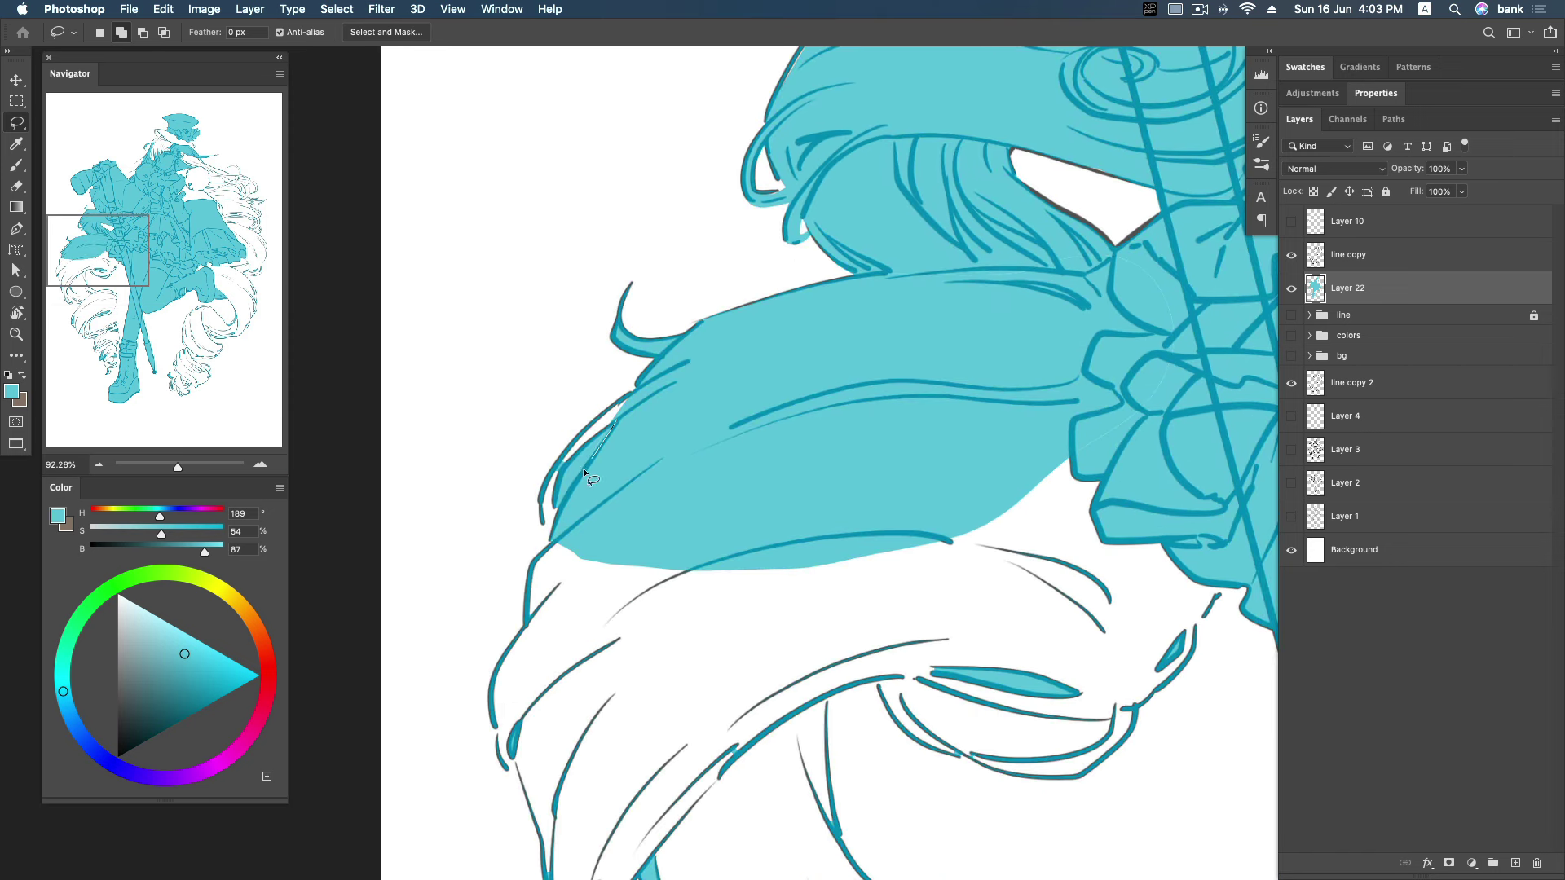
left_click_drag(613, 403, 614, 401)
key("Delete")
key("super+d")
left_click_drag(591, 441, 540, 506)
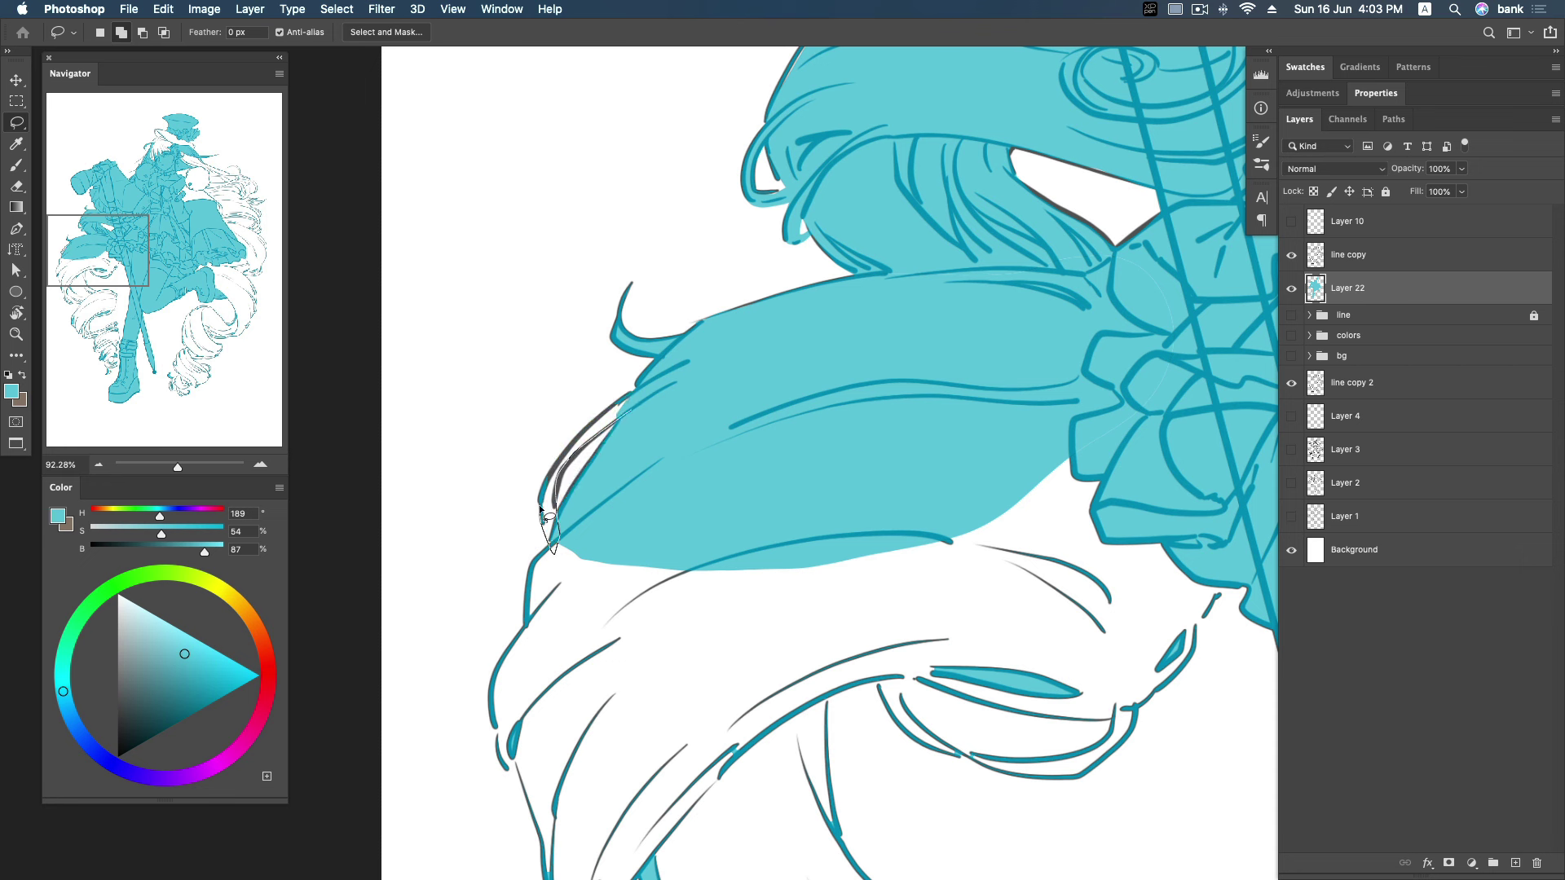
key("alt+BackSpace")
mouse_move(540, 506)
left_mouse_down()
mouse_move(654, 375)
mouse_move(643, 390)
left_mouse_up()
key("alt+BackSpace")
key("ctrl+d")
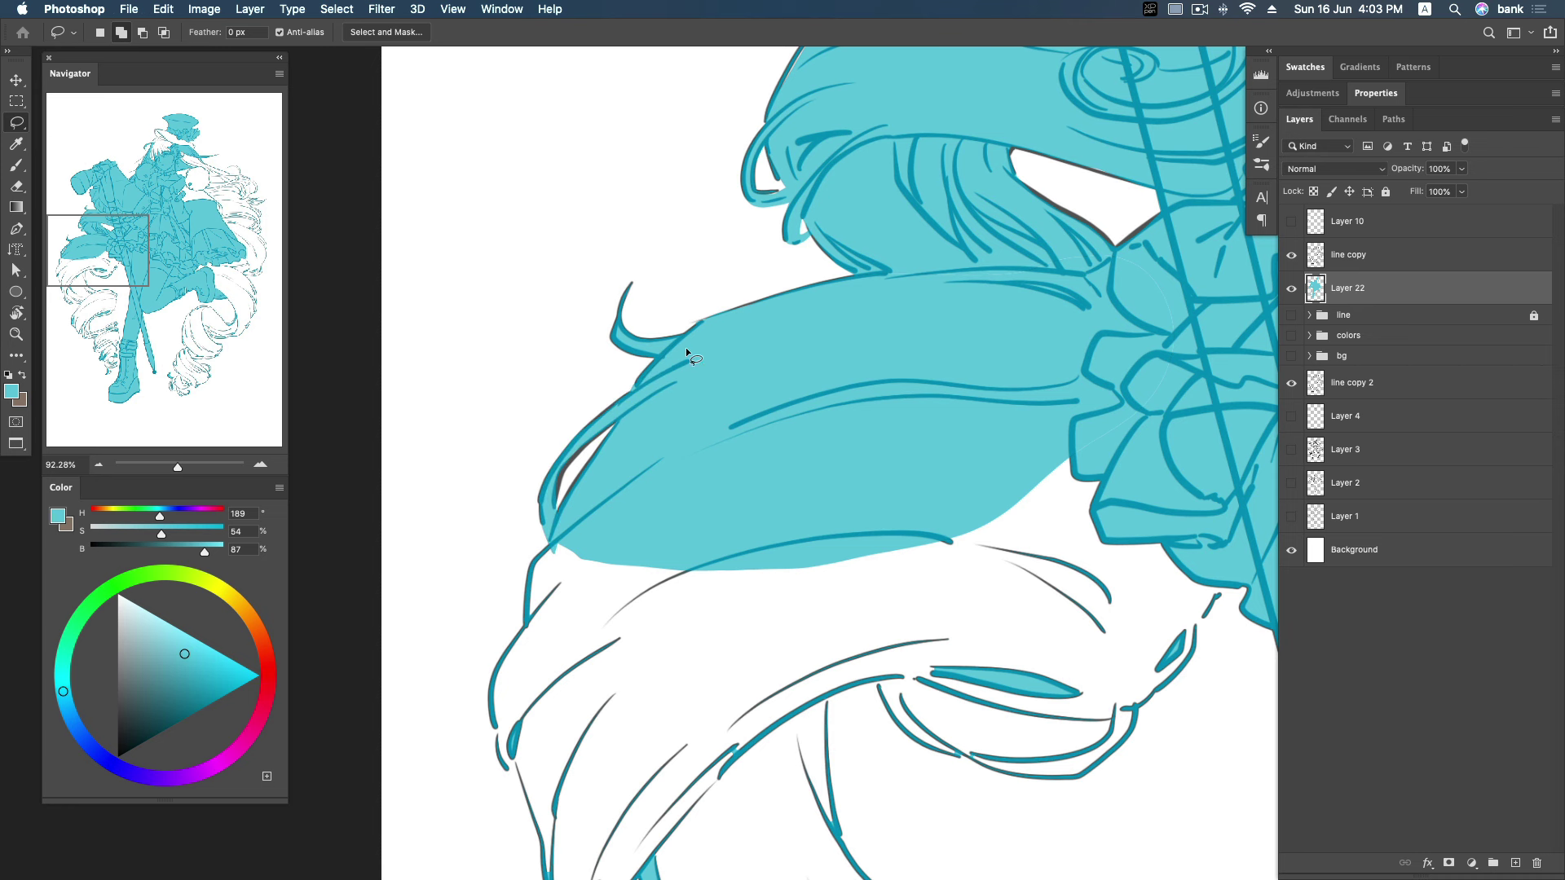
scroll(686, 347, "down", 2)
scroll(628, 359, "down", 3)
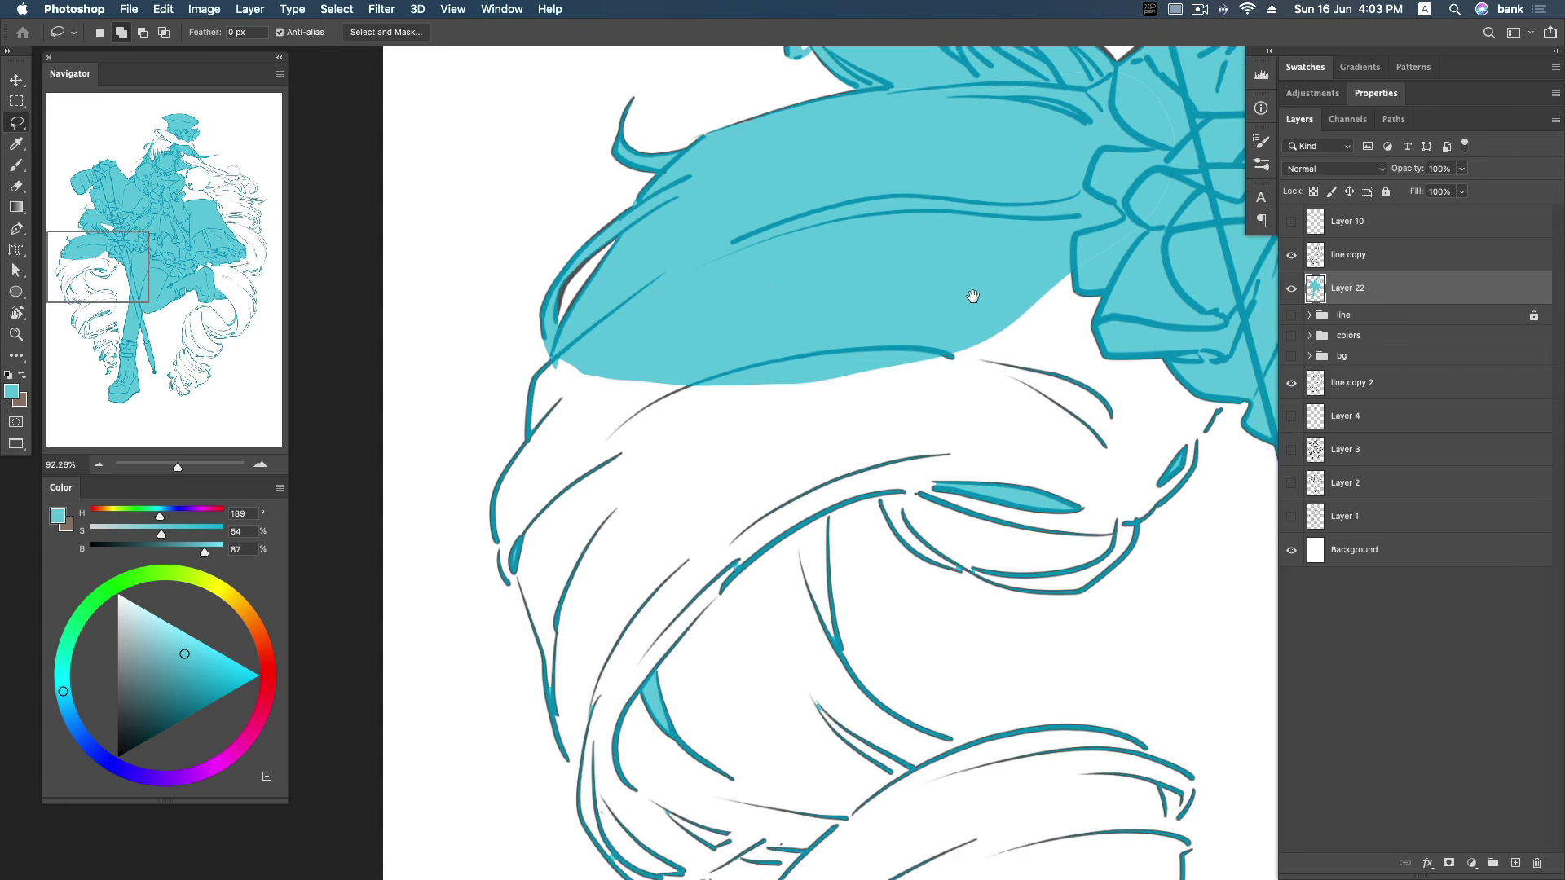
Fill the hair just below the hat brim with cyan.
scroll(972, 296, "down", 1)
scroll(973, 296, "right", 5)
mouse_move(1040, 396)
left_mouse_down()
mouse_move(969, 505)
mouse_move(905, 555)
mouse_move(951, 490)
mouse_move(687, 257)
mouse_move(1111, 209)
left_mouse_up()
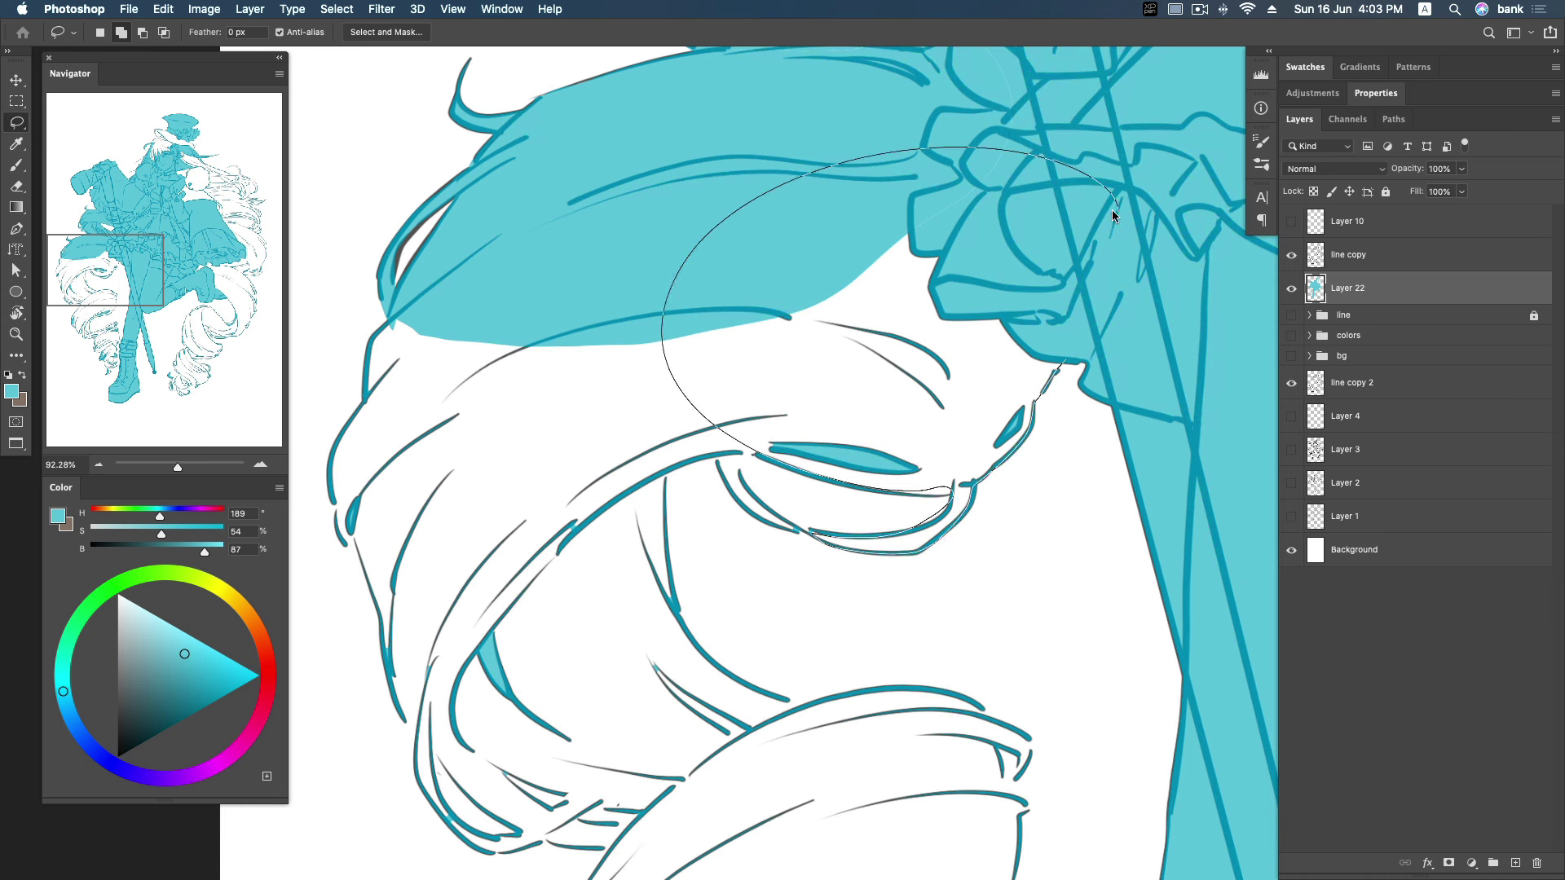
key("alt+BackSpace")
key("super+d")
Rotate the view and fill the larger hair area below the hat with cyan.
key("r")
left_click_drag(1039, 380, 921, 314)
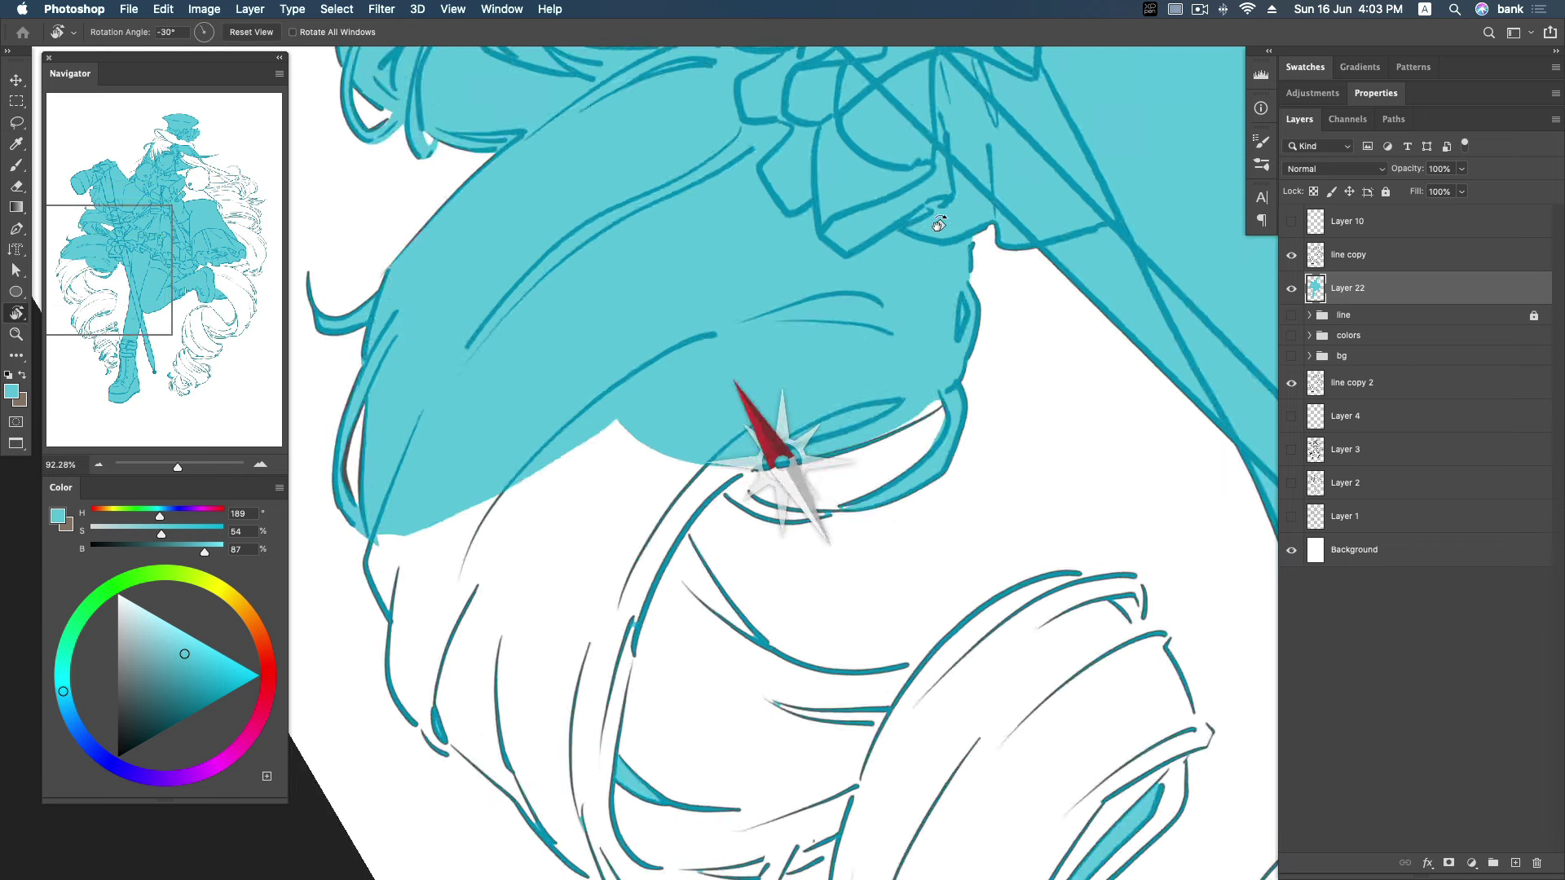
key("l")
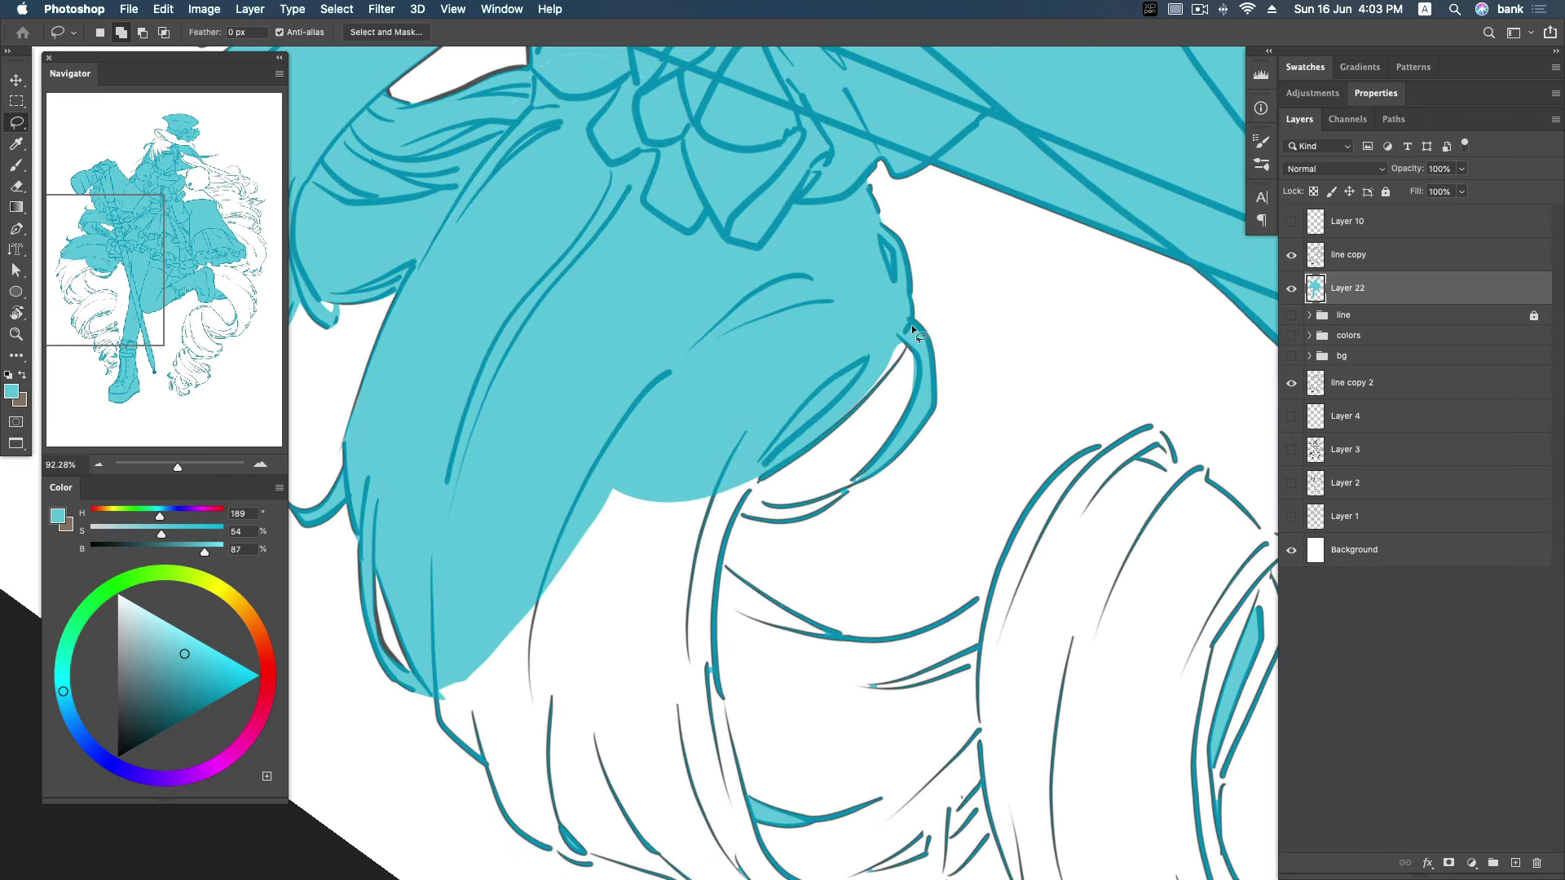
left_click_drag(753, 487, 910, 330)
mouse_move(873, 463)
left_mouse_down()
mouse_move(850, 482)
mouse_move(764, 475)
mouse_move(490, 766)
left_mouse_up()
left_click_drag(456, 743, 797, 304)
key("alt+BackSpace")
key("ctrl+d")
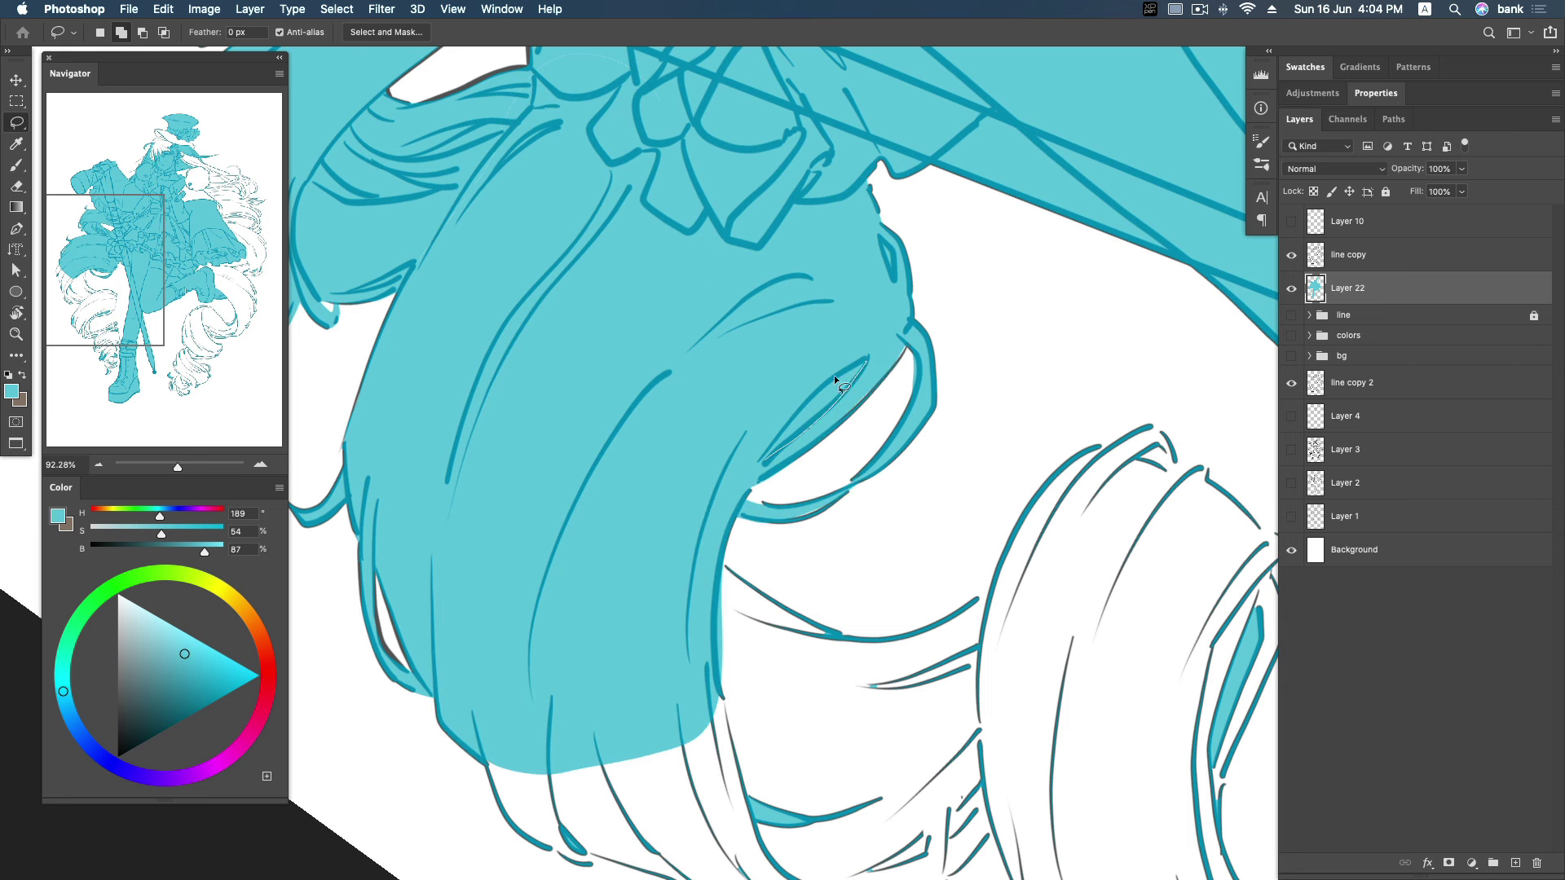
Clear the cyan from the gap between strands and a sliver at the strand edge.
left_click_drag(768, 453, 769, 453)
key("Delete")
left_click_drag(885, 248, 891, 245)
key("Delete")
key("ctrl+d")
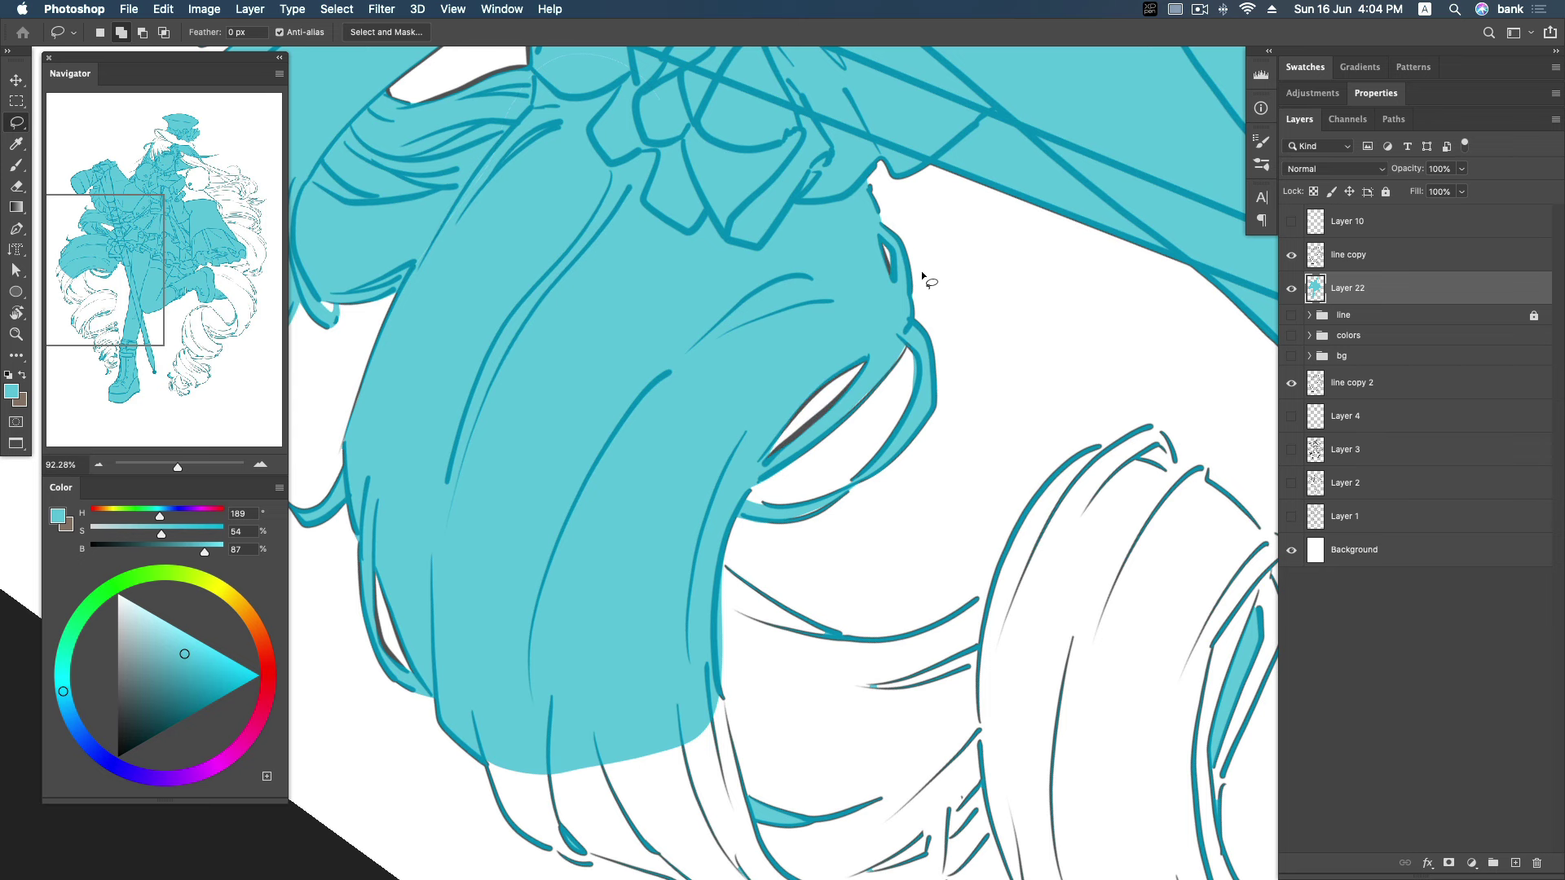
Fill the upper turn of the drill curl with cyan.
scroll(926, 278, "up", 3)
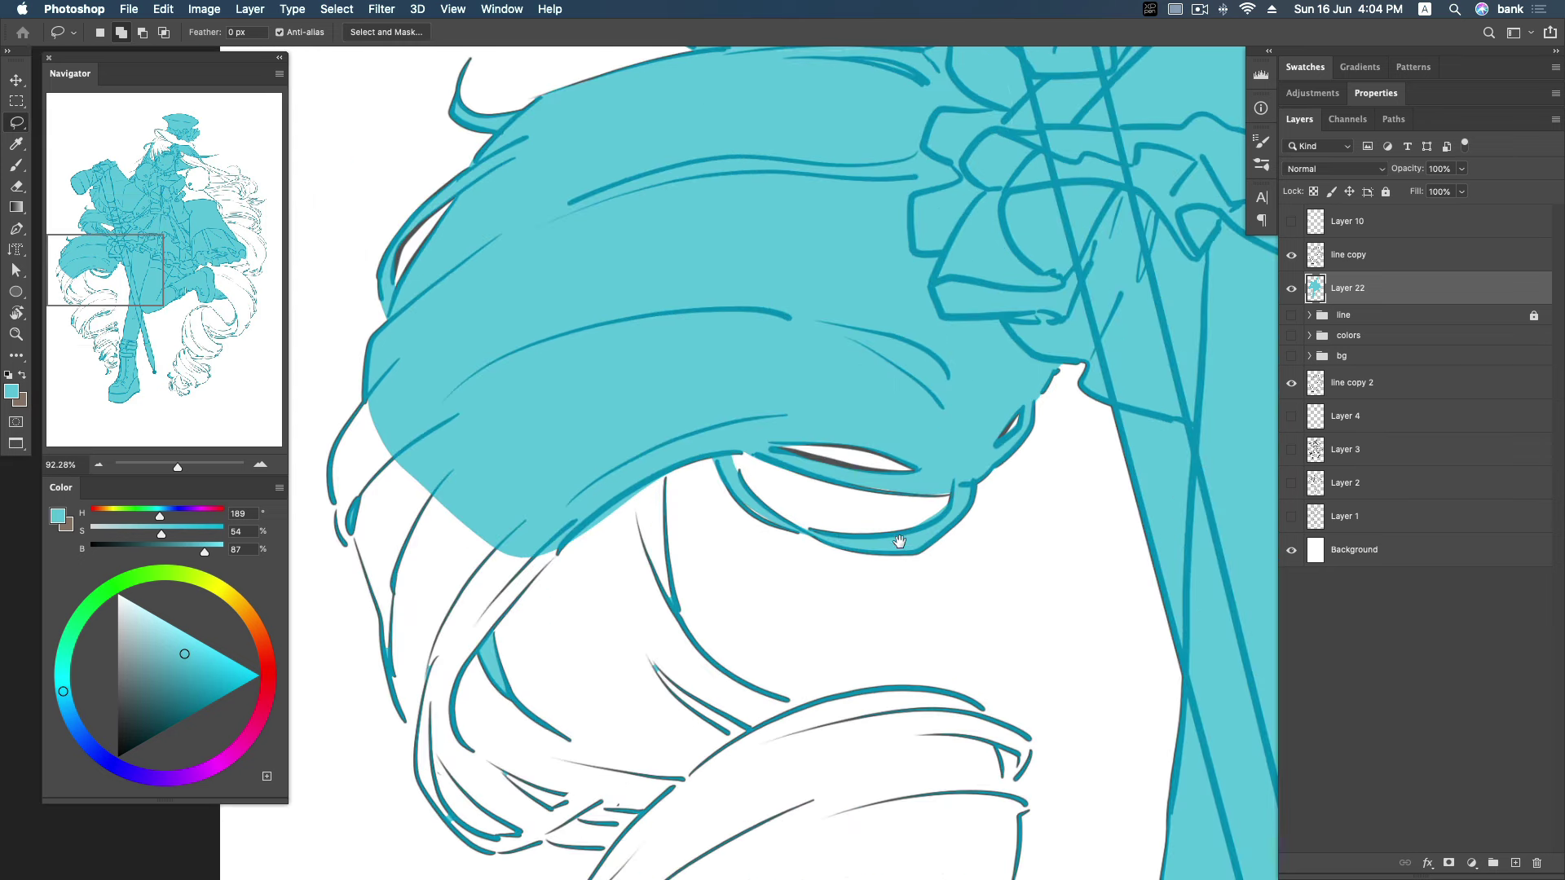
scroll(715, 257, "down", 5)
mouse_move(665, 287)
left_mouse_down()
mouse_move(720, 648)
mouse_move(629, 646)
left_mouse_up()
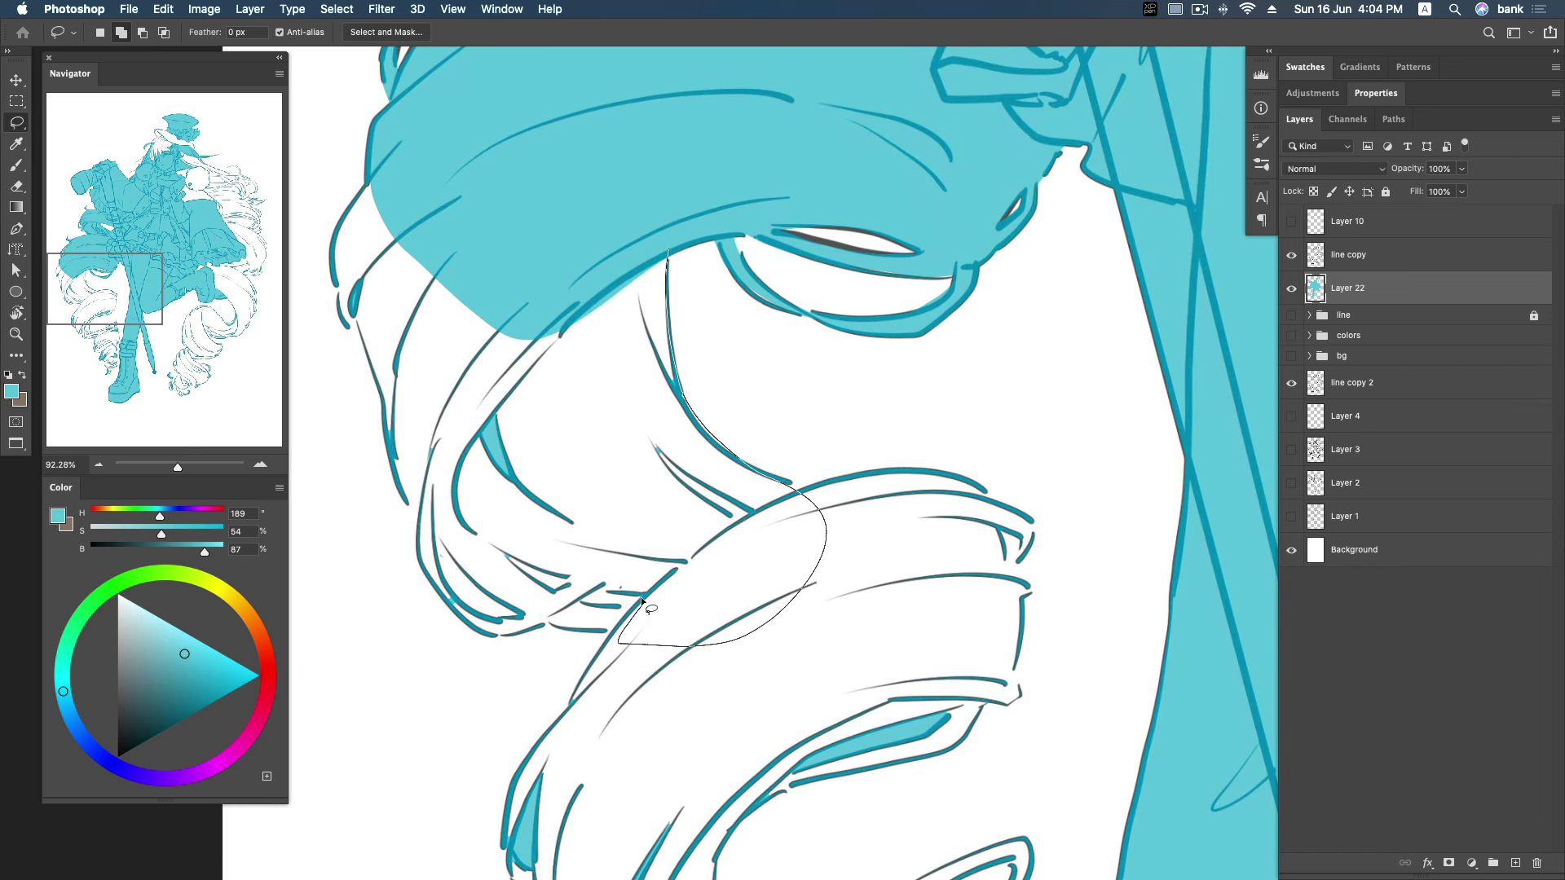
left_click_drag(577, 585, 407, 504)
mouse_move(384, 423)
left_mouse_down()
mouse_move(359, 329)
mouse_move(574, 100)
left_mouse_up()
left_click_drag(660, 141, 678, 134)
key("alt+BackSpace")
key("super+d")
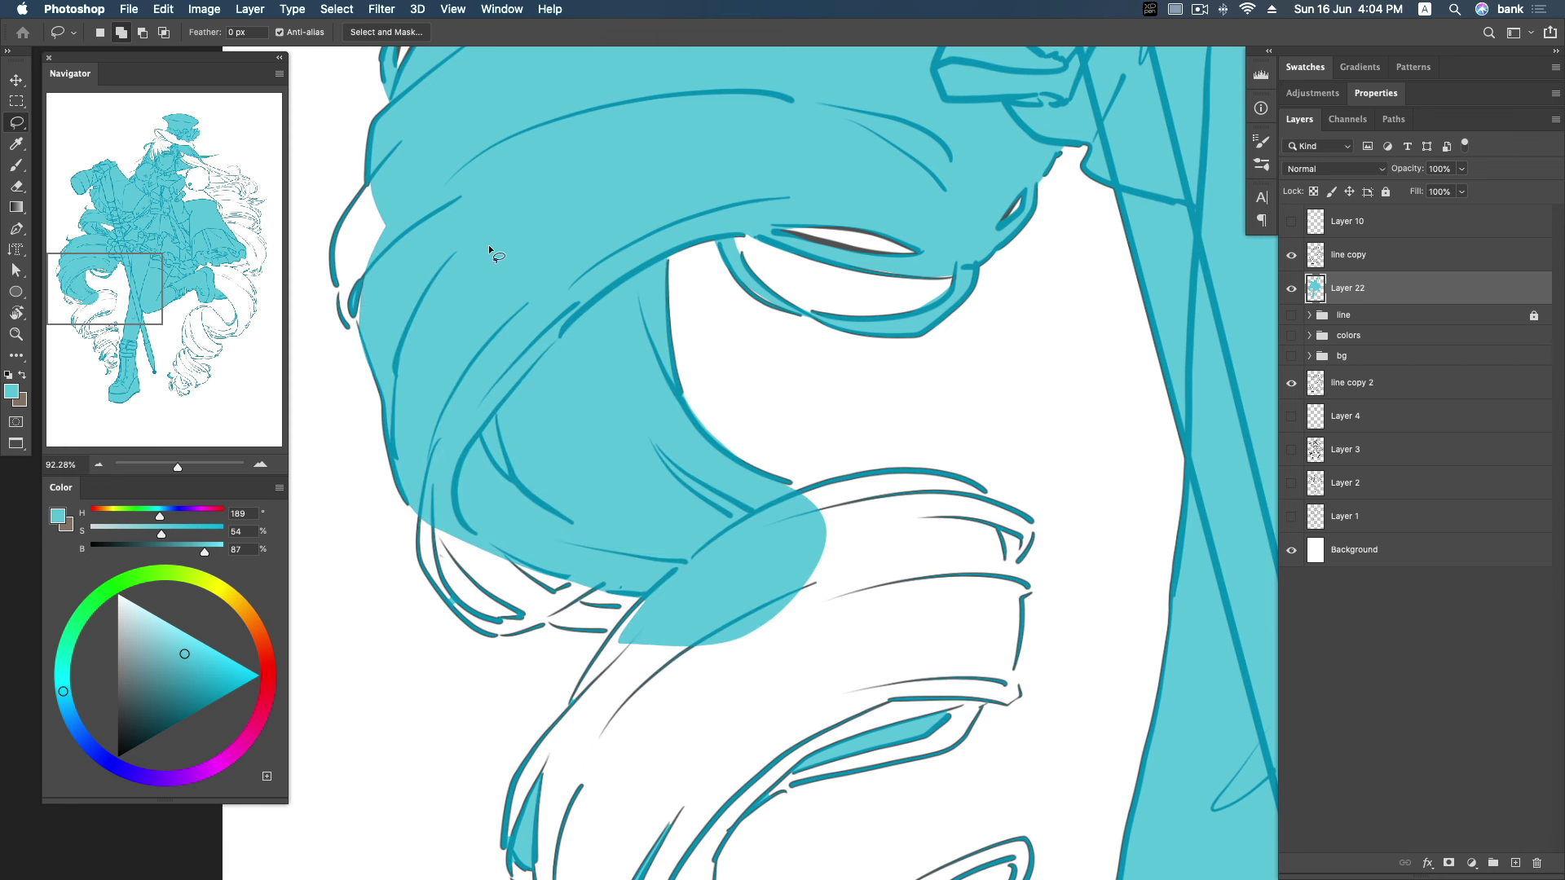
Fill the strand along the curl's left hair edge with cyan.
mouse_move(363, 281)
left_mouse_down()
mouse_move(357, 325)
mouse_move(370, 256)
left_mouse_up()
mouse_move(364, 186)
left_mouse_down()
mouse_move(331, 272)
mouse_move(347, 330)
left_mouse_up()
left_click_drag(377, 278, 382, 263)
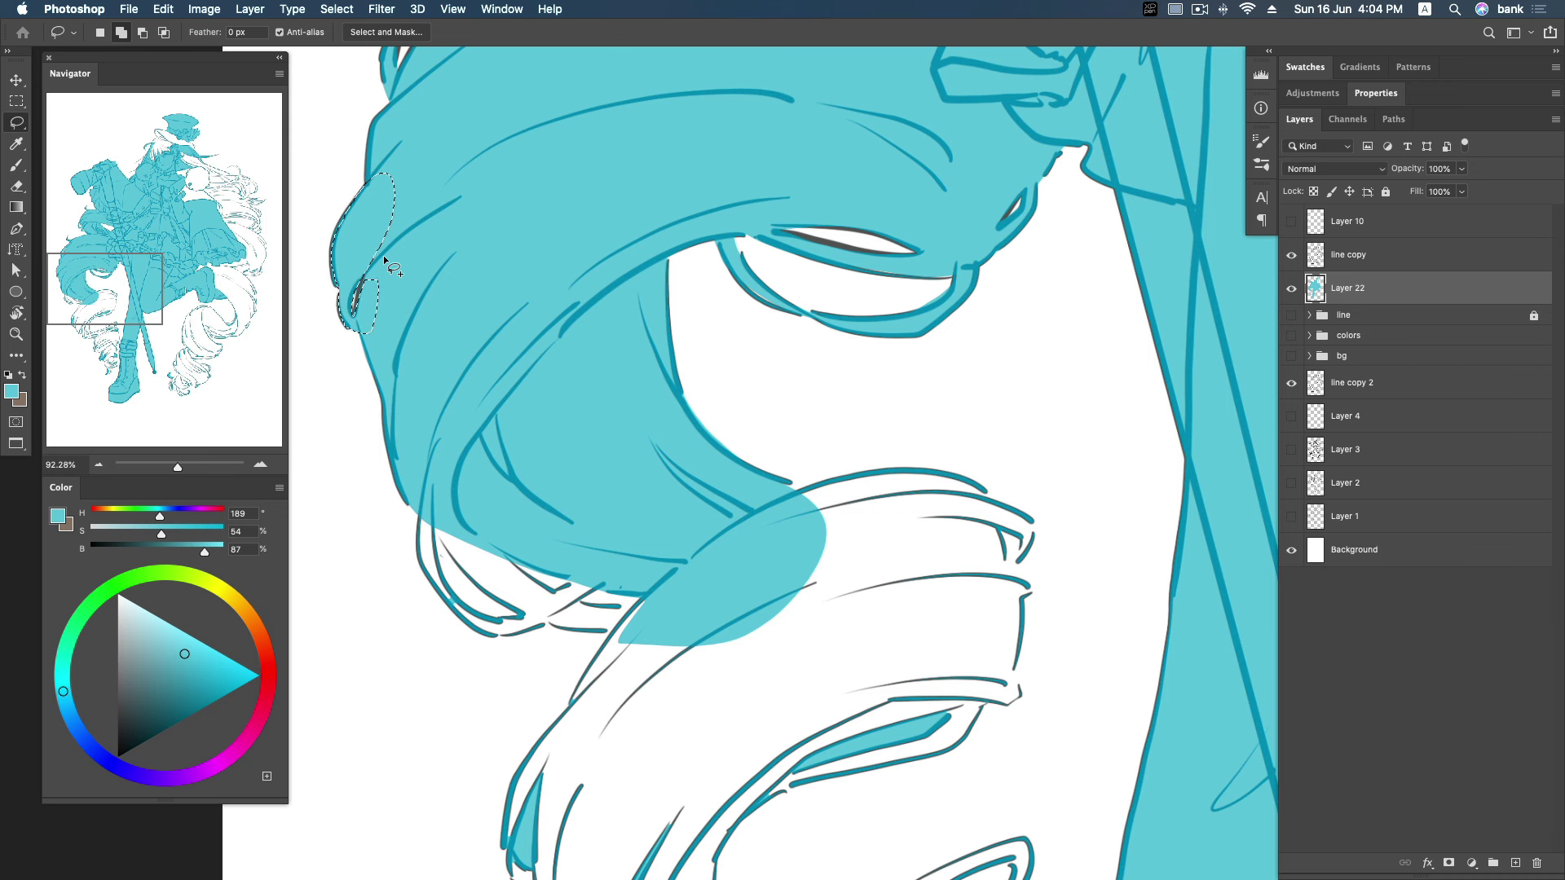
scroll(408, 285, "down", 2)
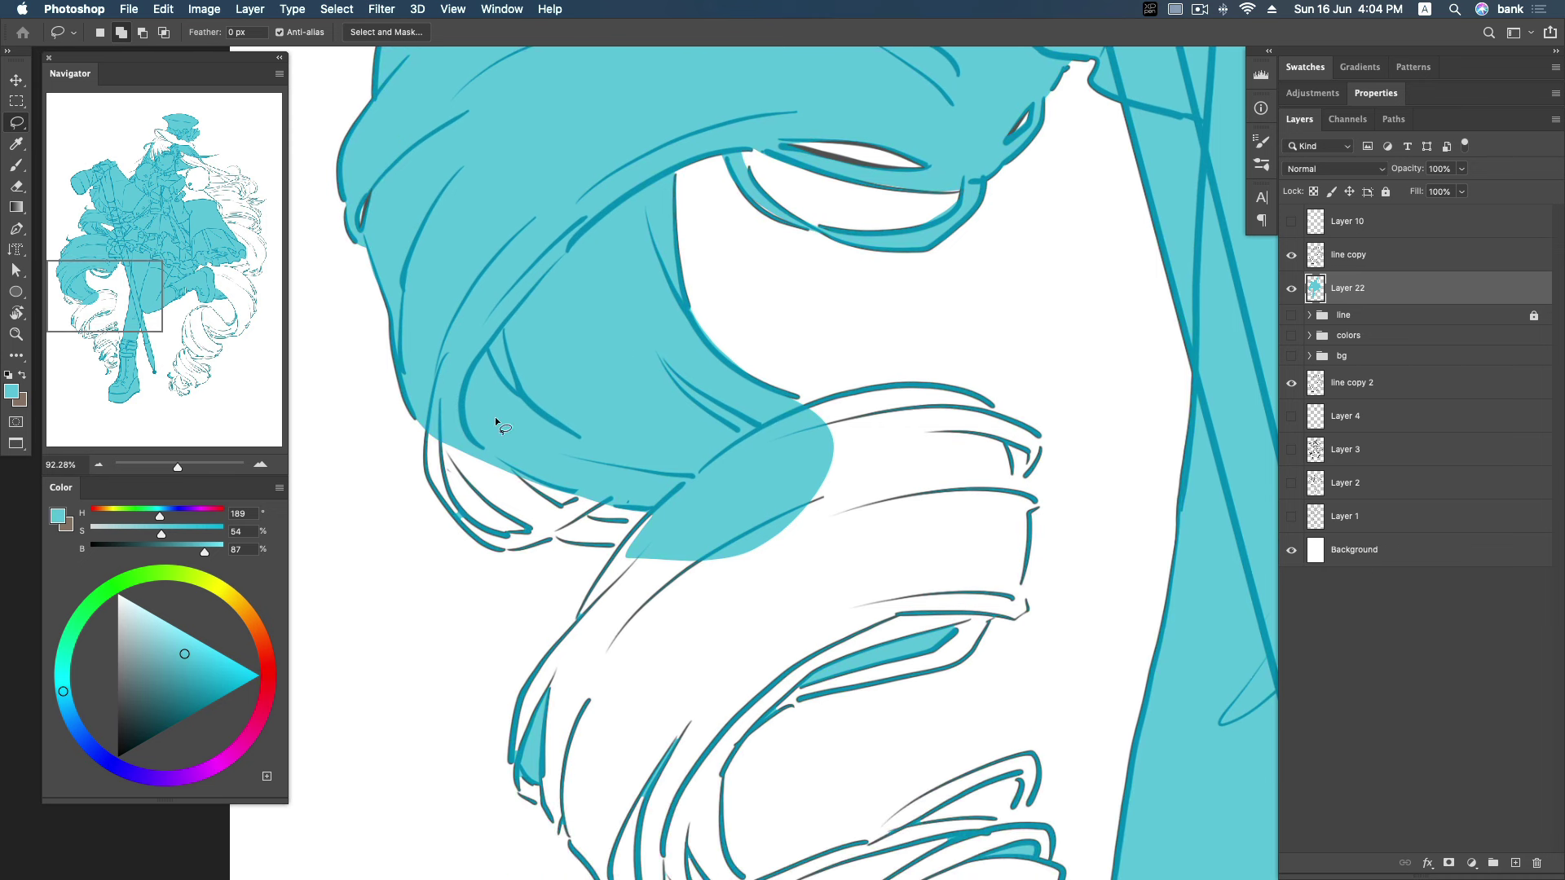
mouse_move(427, 426)
left_mouse_down()
mouse_move(497, 550)
mouse_move(521, 528)
mouse_move(483, 531)
mouse_move(438, 412)
left_mouse_up()
key("alt+BackSpace")
key("ctrl+d")
Fill the white gap between strands and the next curl strand with cyan.
left_click_drag(446, 454, 493, 508)
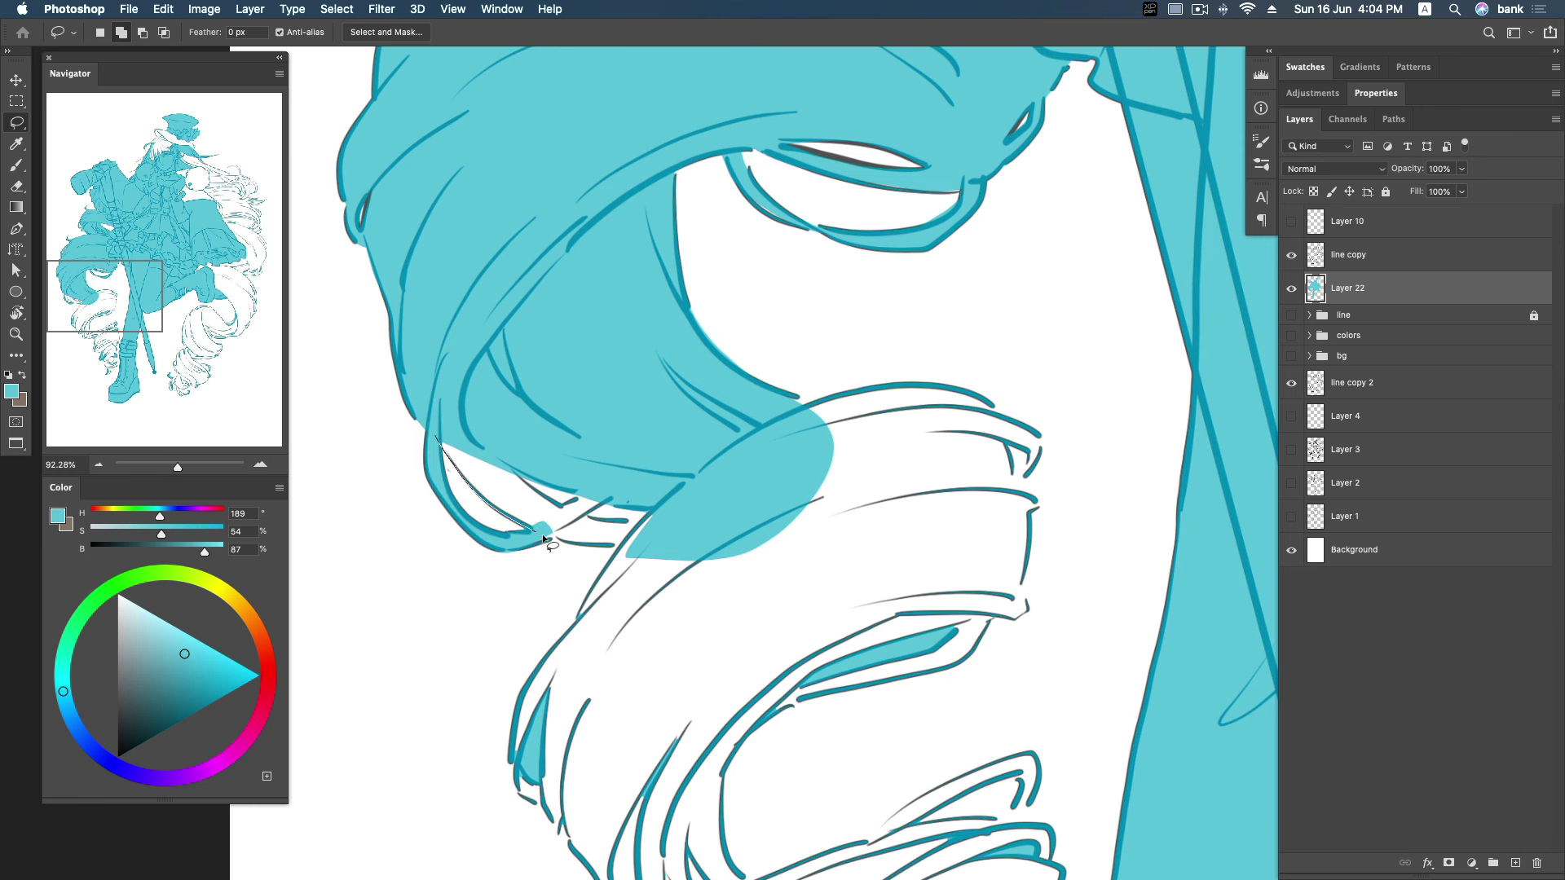
left_click_drag(604, 518, 430, 394)
key("alt+BackSpace")
key("ctrl+d")
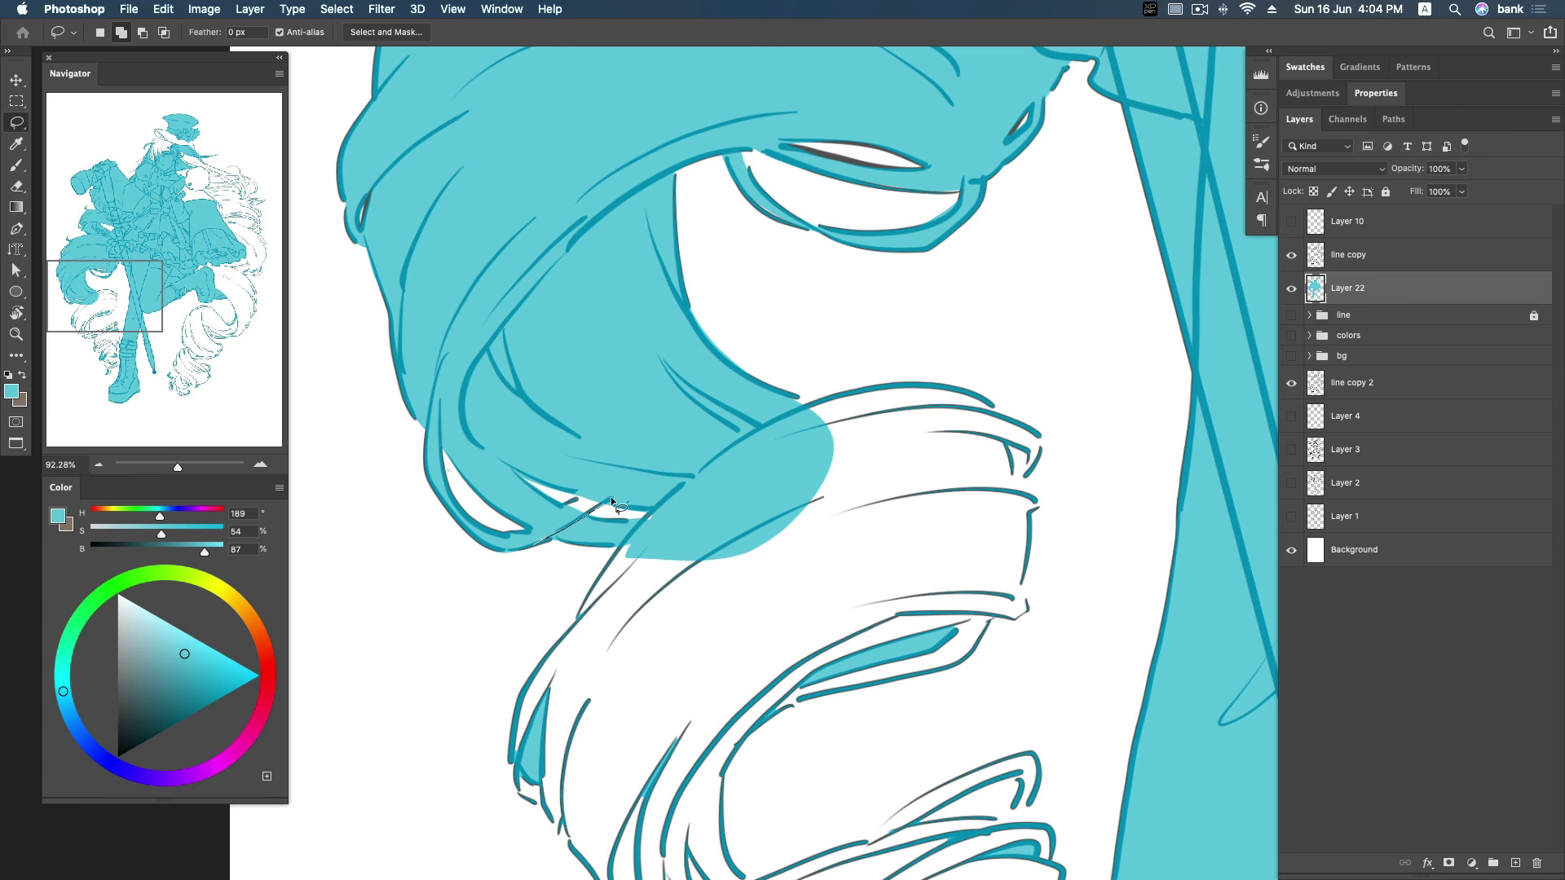
left_click_drag(530, 529, 528, 530)
scroll(848, 457, "down", 3)
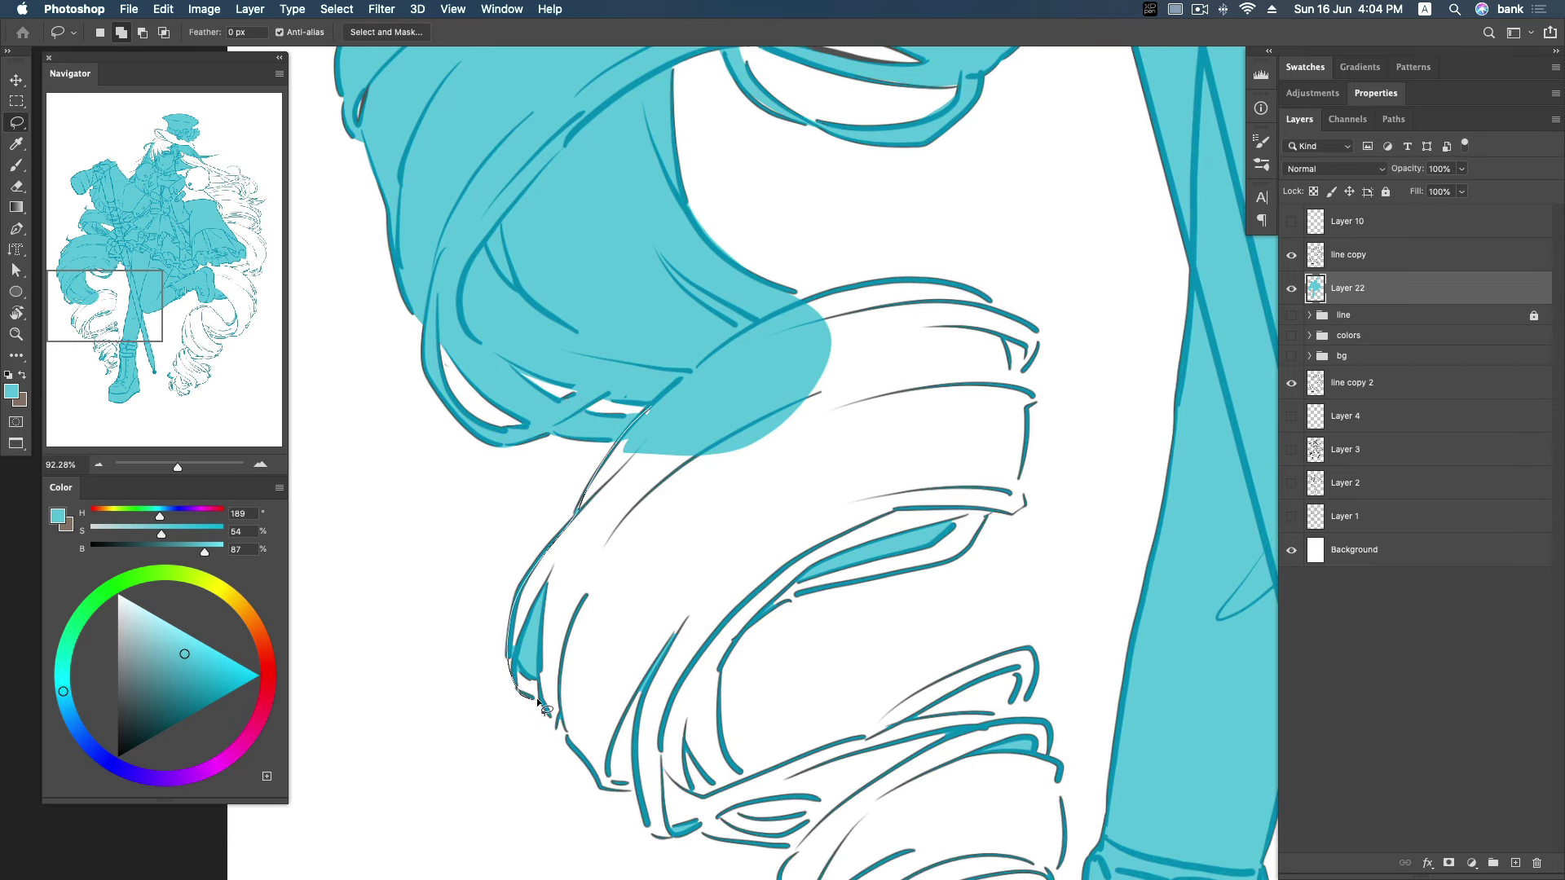
mouse_move(537, 698)
left_mouse_down()
mouse_move(884, 378)
mouse_move(809, 303)
left_mouse_up()
left_click_drag(663, 392, 688, 374)
key("alt+BackSpace")
key("ctrl+d")
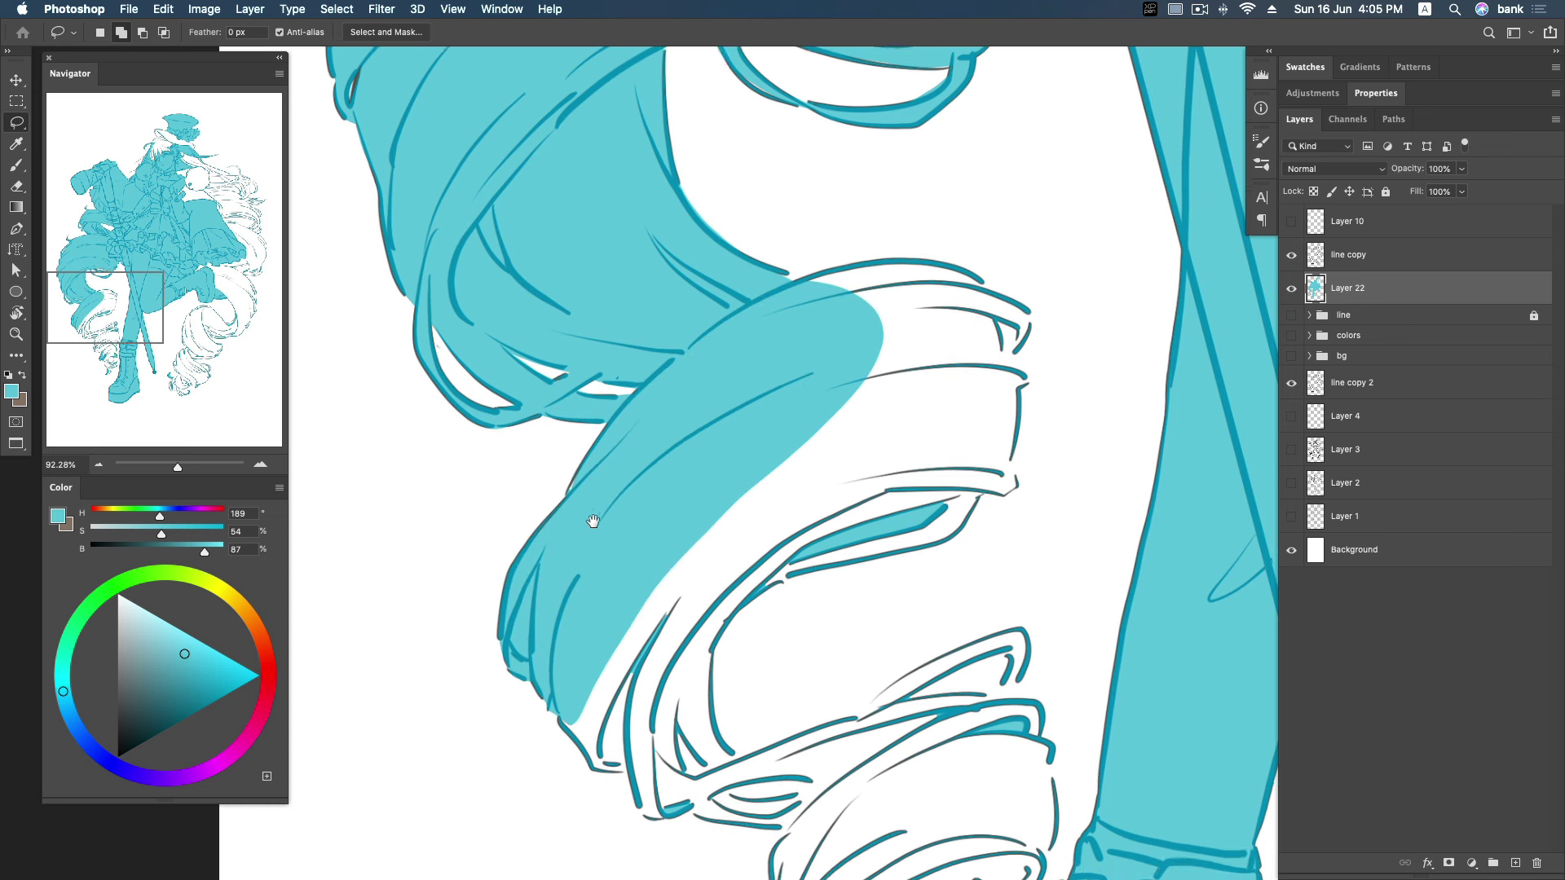
Clear stray cyan and fill the curl section beside the knee with cyan.
scroll(593, 517, "down", 3)
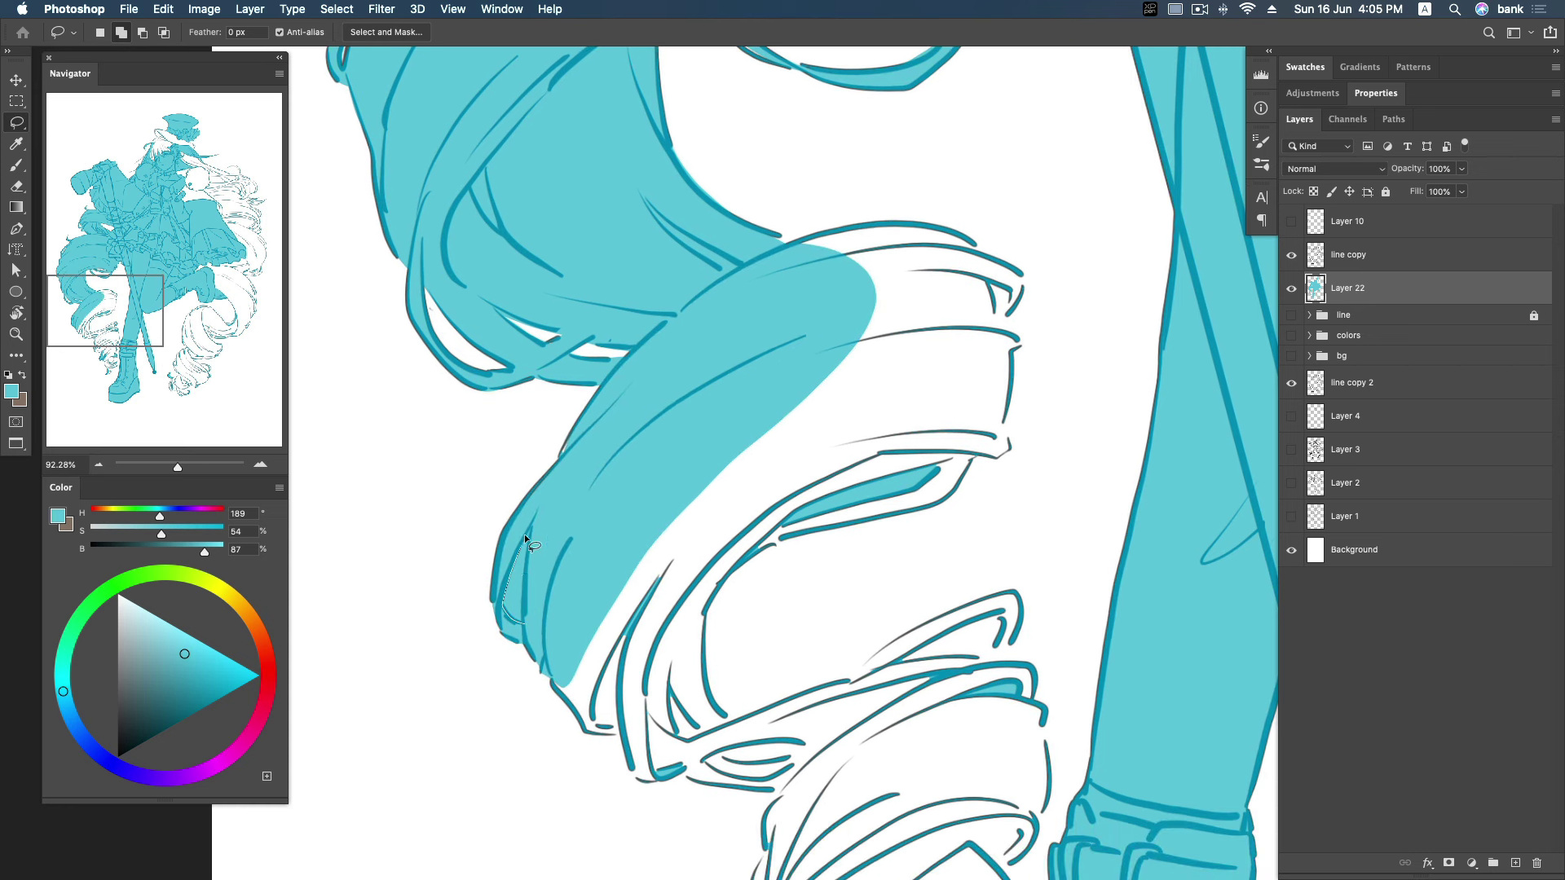
key("BackSpace")
left_click_drag(967, 364, 851, 394)
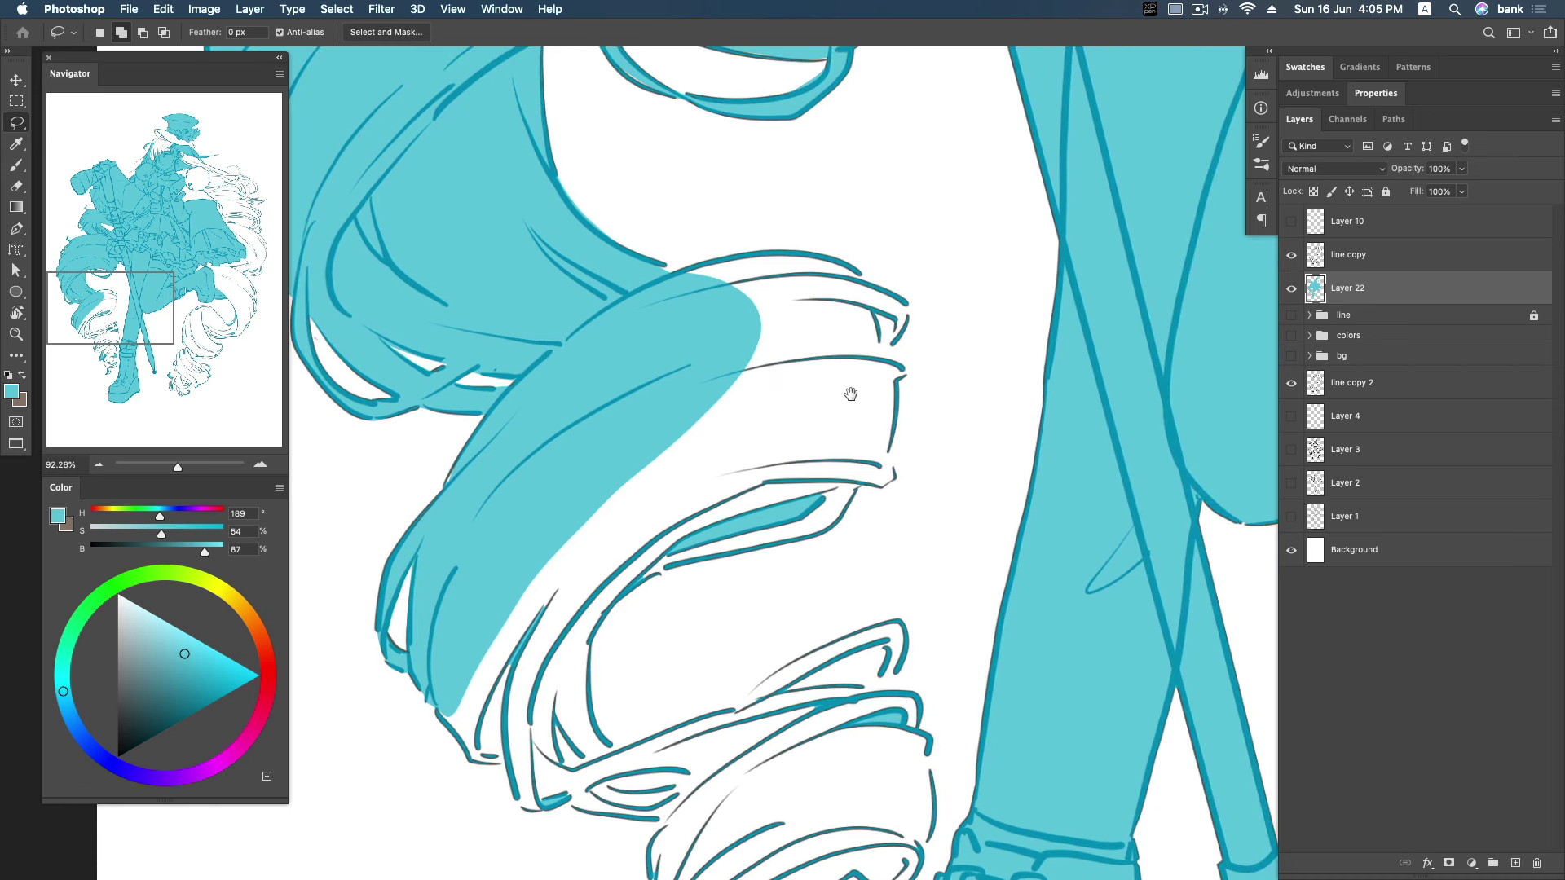
mouse_move(662, 265)
left_mouse_down()
mouse_move(634, 379)
mouse_move(652, 391)
left_mouse_up()
key("alt+BackSpace")
key("super+d")
Fill the curl's outer section with cyan and erase the fill spilling past the line.
mouse_move(816, 257)
left_mouse_down()
mouse_move(907, 321)
mouse_move(891, 471)
mouse_move(815, 538)
mouse_move(622, 594)
left_mouse_up()
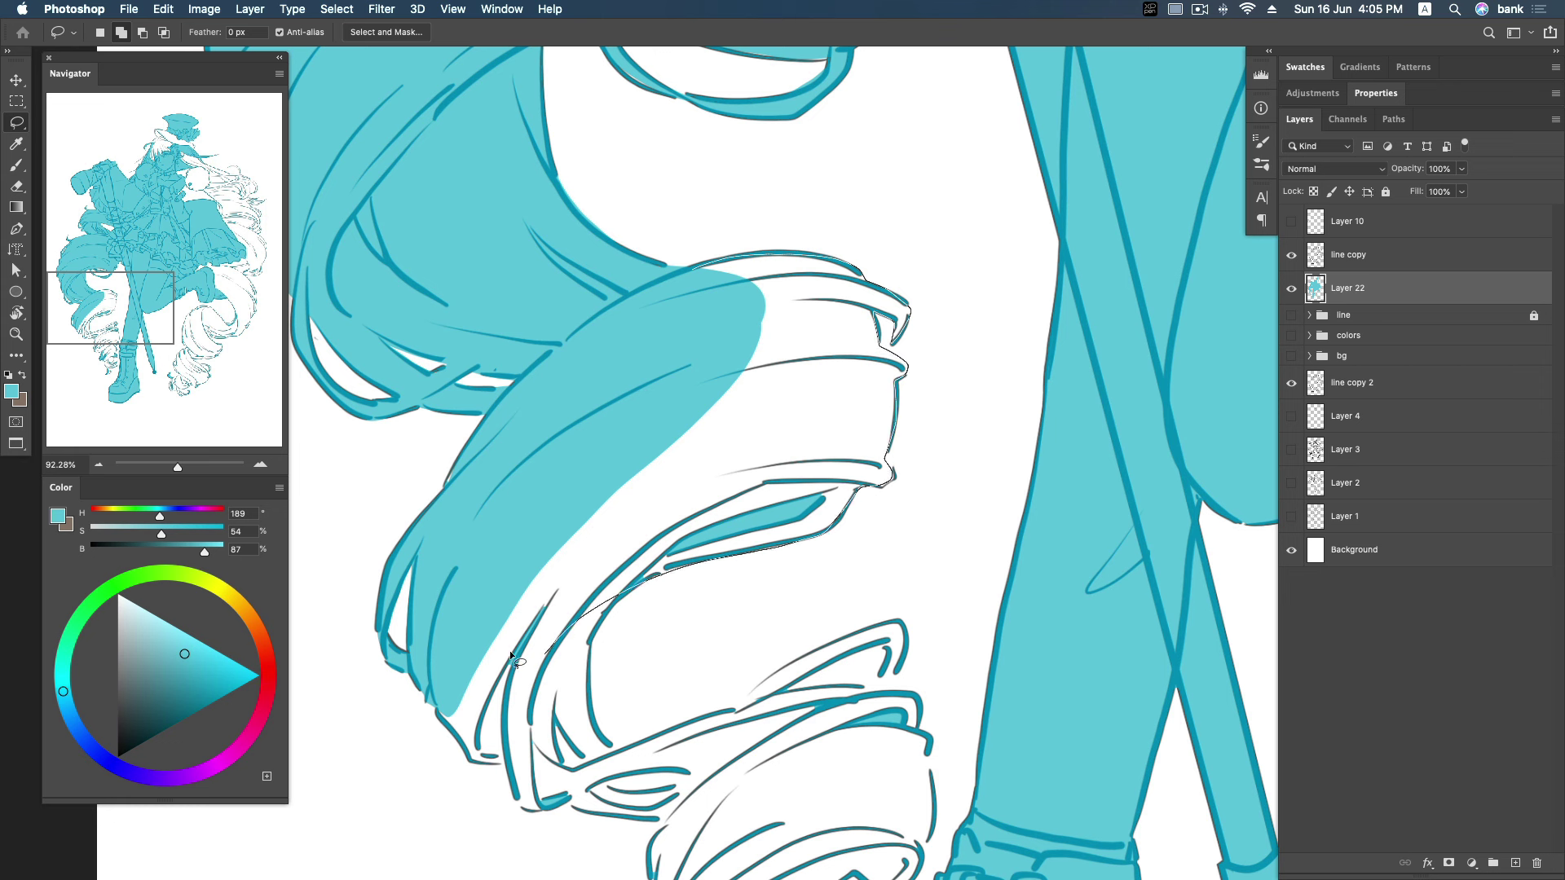
left_click_drag(511, 651, 683, 272)
key("alt+BackSpace")
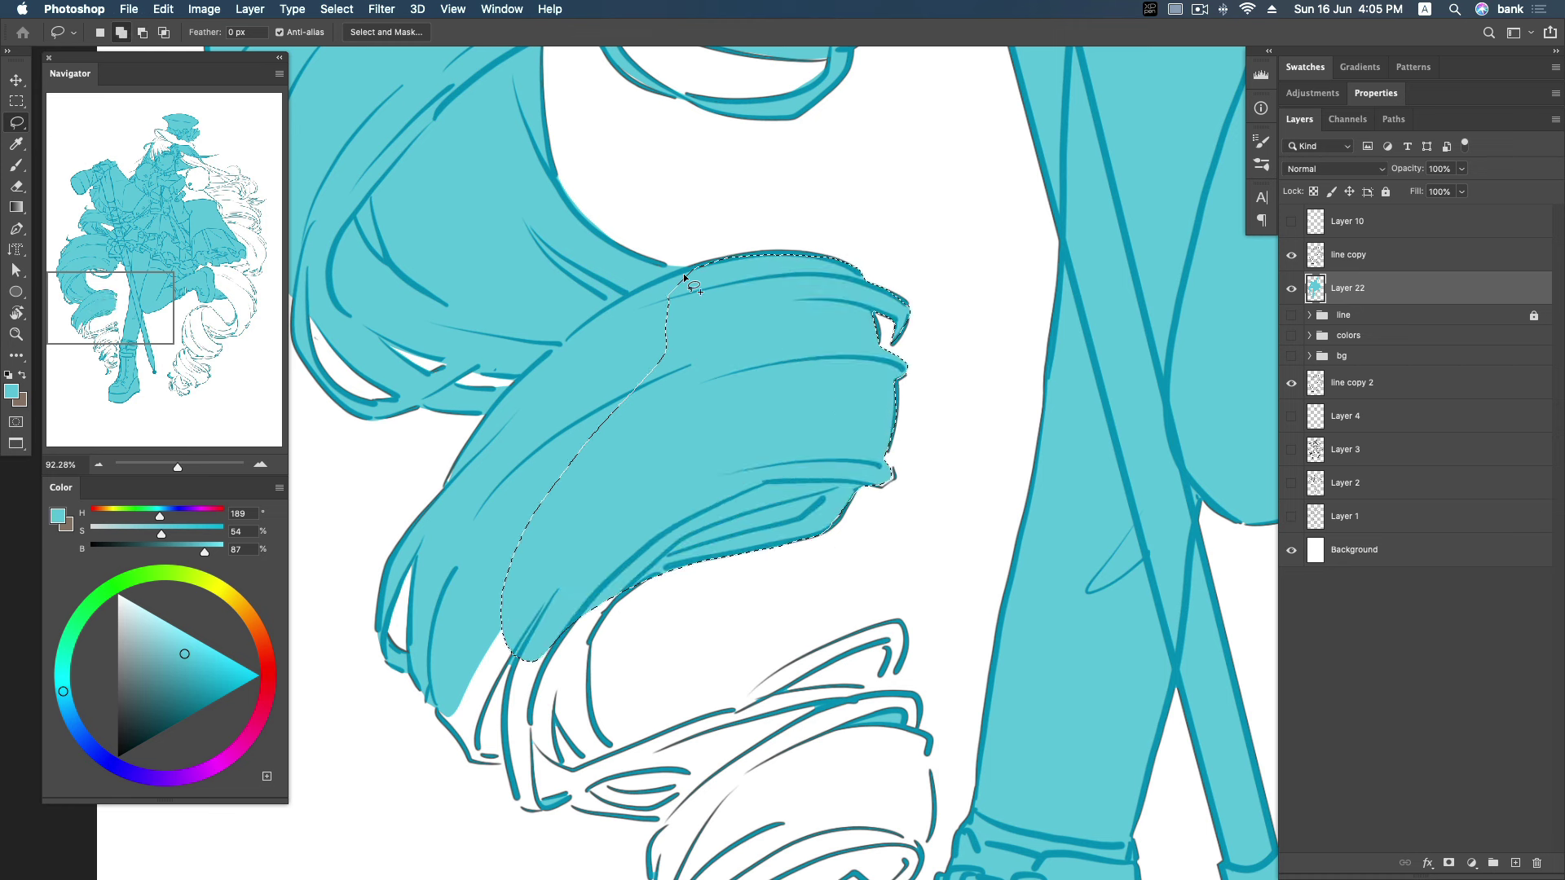
key("ctrl+d")
left_click_drag(665, 556, 629, 405)
key("Delete")
Fill the next lower curl loop with cyan and mark a small gap in it.
mouse_move(428, 558)
left_mouse_down()
mouse_move(517, 660)
mouse_move(551, 652)
left_mouse_up()
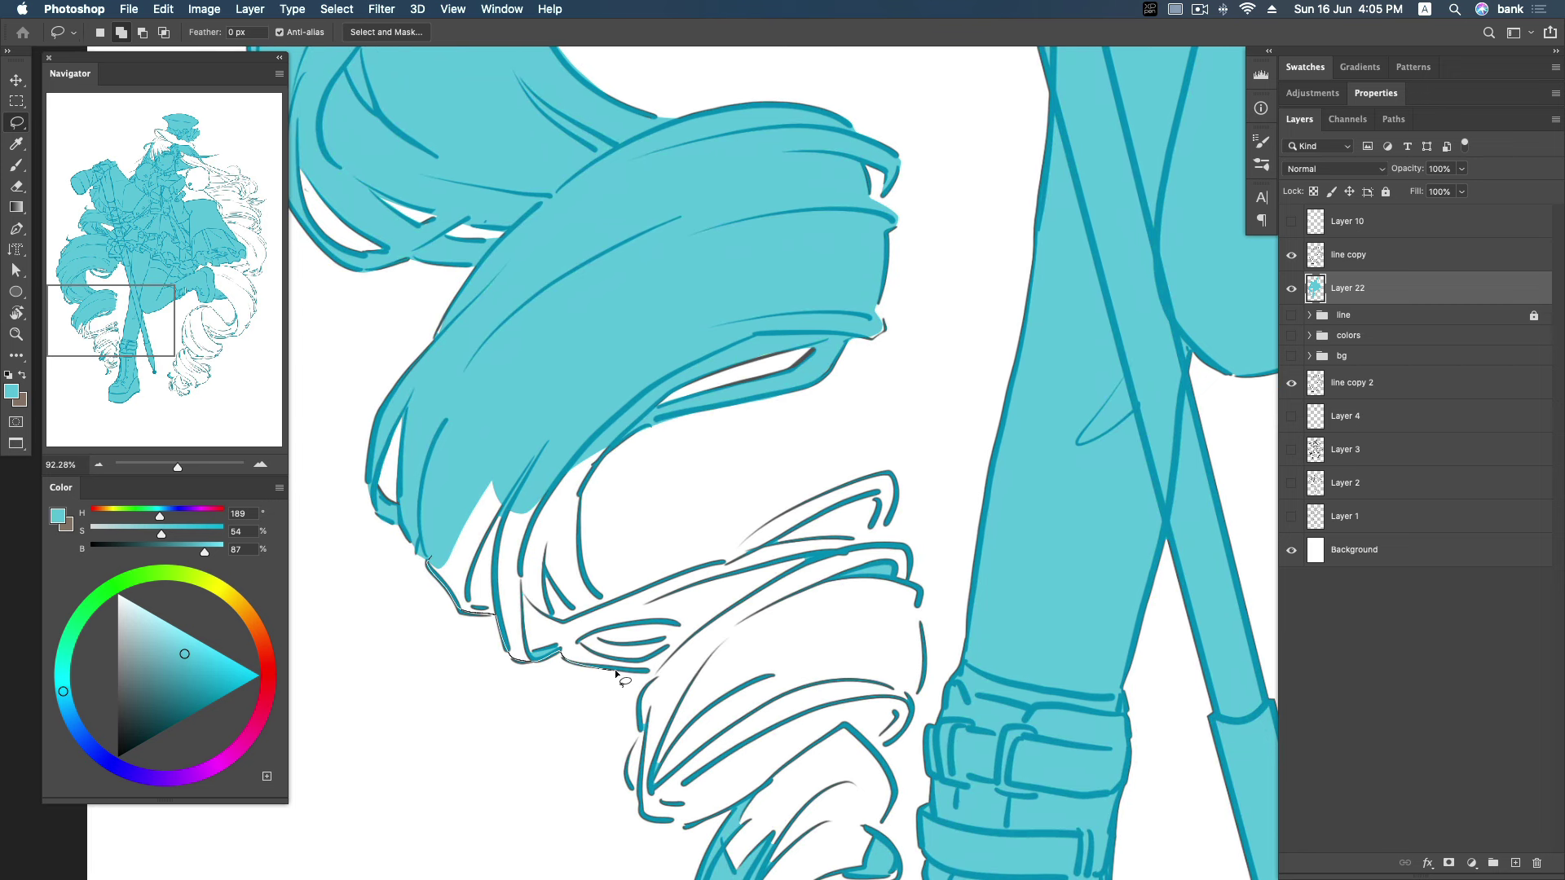
mouse_move(714, 668)
left_mouse_down()
mouse_move(860, 550)
mouse_move(738, 555)
mouse_move(658, 582)
mouse_move(583, 566)
mouse_move(627, 373)
mouse_move(435, 464)
left_mouse_up()
key("alt+BackSpace")
key("super+d")
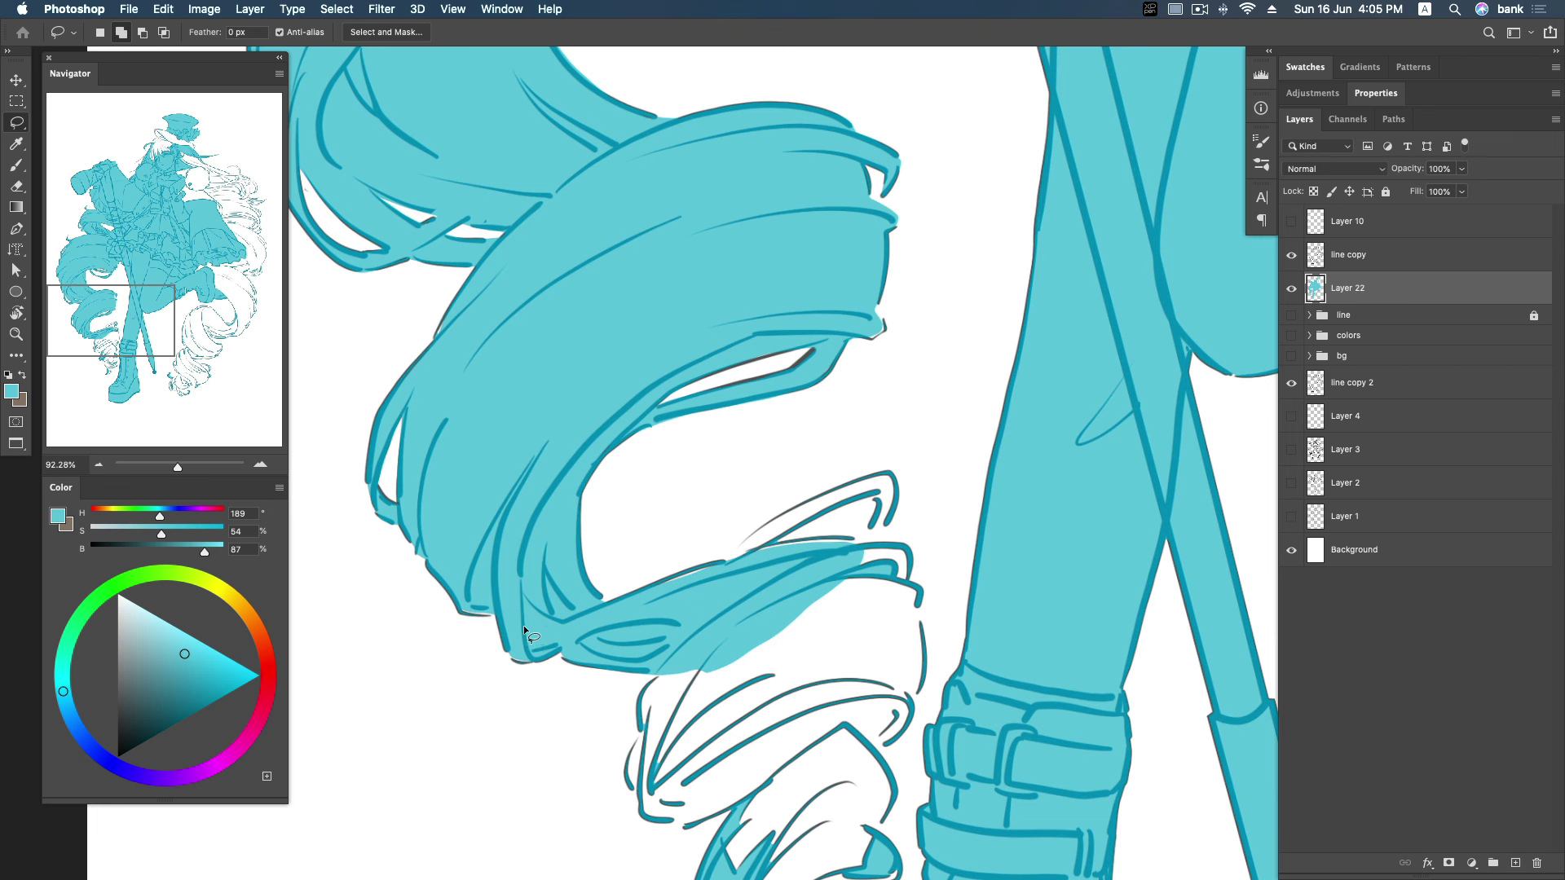
mouse_move(523, 624)
left_mouse_down()
mouse_move(517, 595)
mouse_move(608, 626)
mouse_move(579, 593)
left_mouse_up()
Fill the small white gap with cyan and erase two stray slivers to white.
key("shift")
key("alt+BackSpace")
left_click_drag(568, 624, 572, 620)
left_click_drag(577, 644, 580, 640)
key("Delete")
key("super+d")
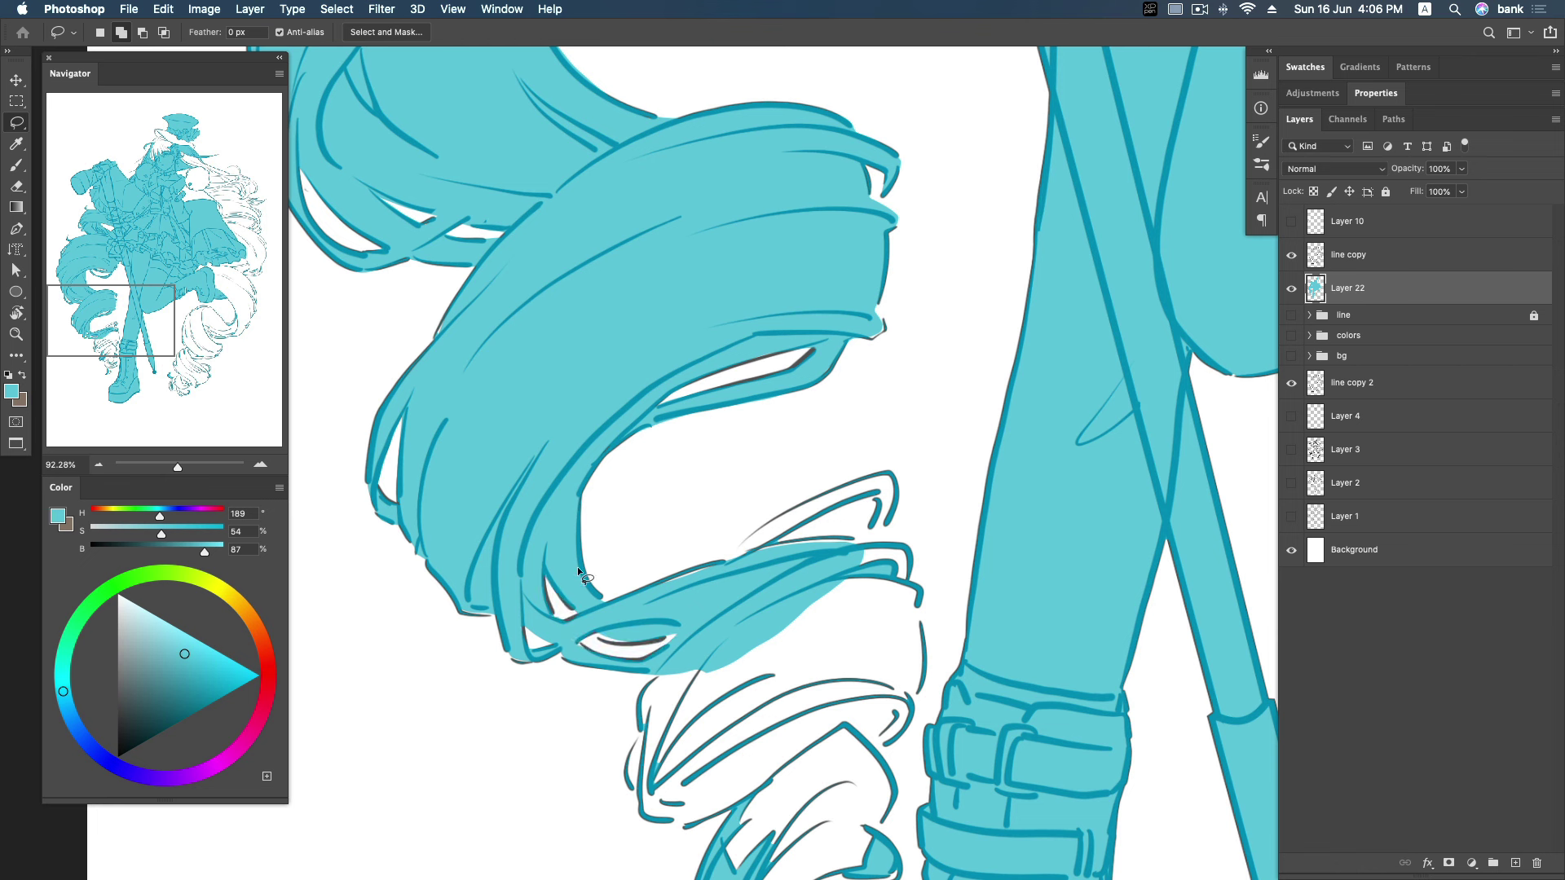
Fill a thin hair sliver, the next hair lock and its strand tip with cyan.
mouse_move(617, 644)
left_mouse_down()
mouse_move(703, 628)
mouse_move(582, 598)
mouse_move(546, 562)
left_mouse_up()
key("alt+BackSpace")
key("super+d")
mouse_move(781, 543)
left_mouse_down()
mouse_move(918, 624)
mouse_move(923, 700)
mouse_move(903, 746)
mouse_move(736, 807)
mouse_move(640, 795)
mouse_move(642, 685)
left_mouse_up()
left_click_drag(716, 619, 724, 612)
key("alt+BackSpace")
key("super+d")
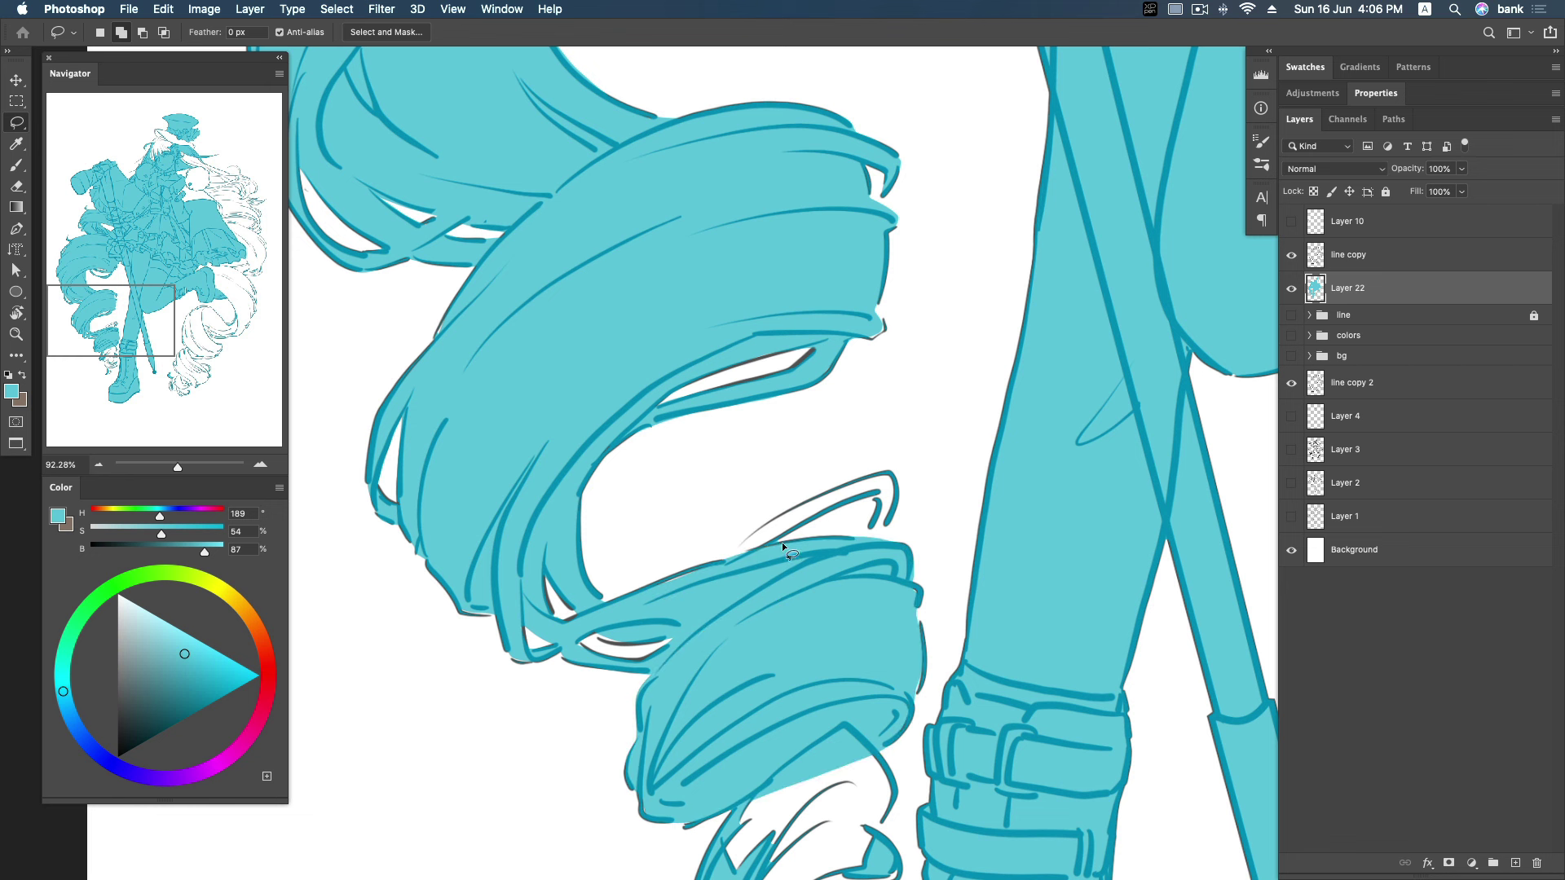
left_click_drag(871, 553, 771, 524)
left_click_drag(731, 585, 770, 554)
key("alt+BackSpace")
key("super+d")
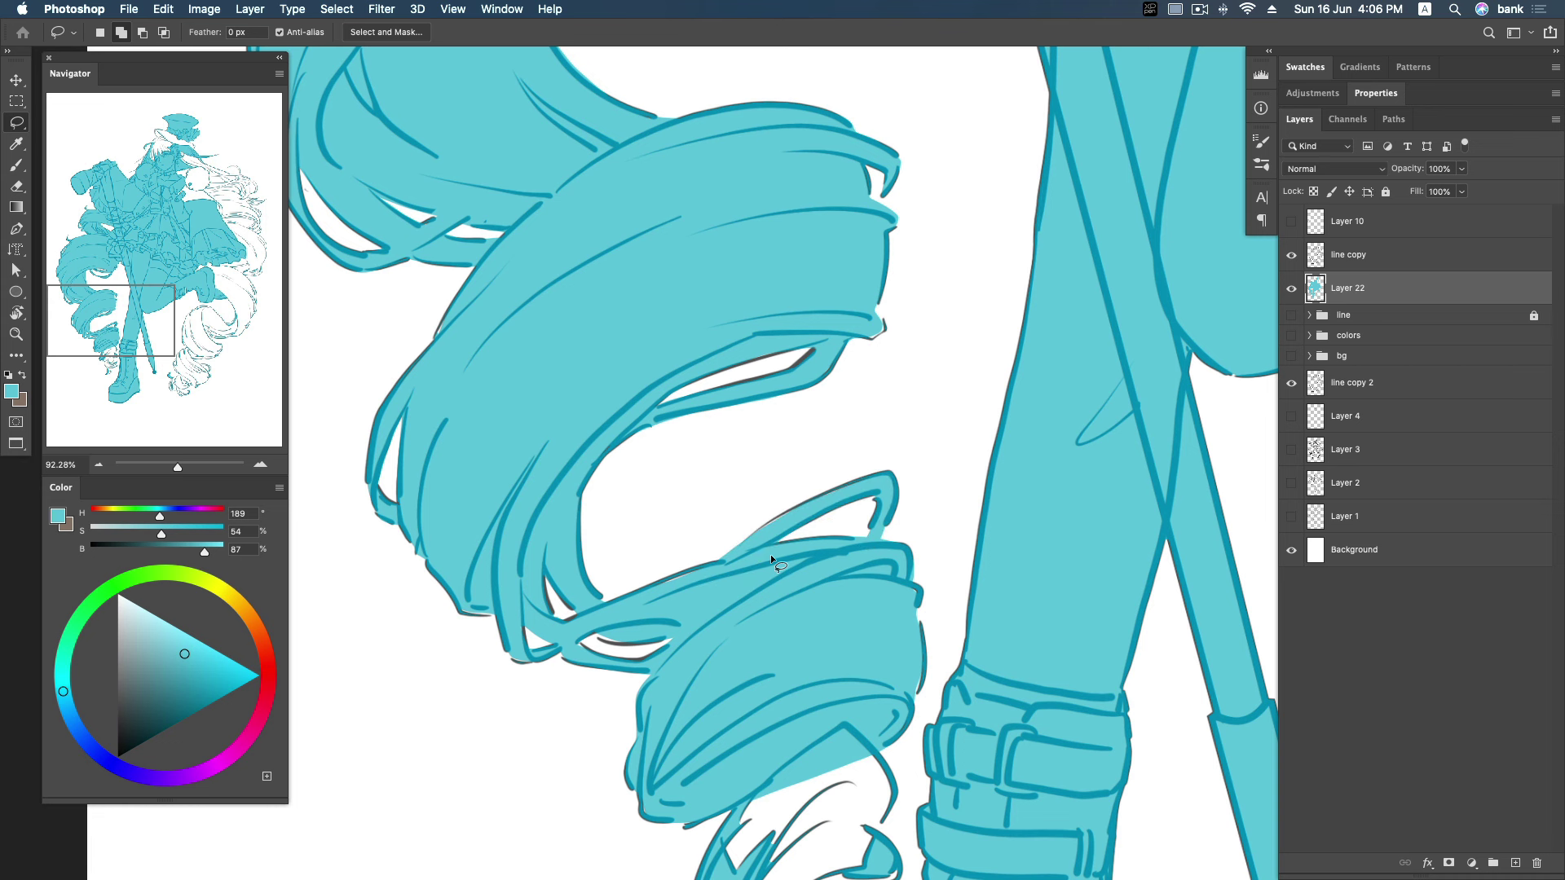
Fill the lowest curl at the tip of the drill curl with cyan.
mouse_move(931, 573)
left_mouse_down()
mouse_move(935, 455)
mouse_move(865, 437)
left_mouse_up()
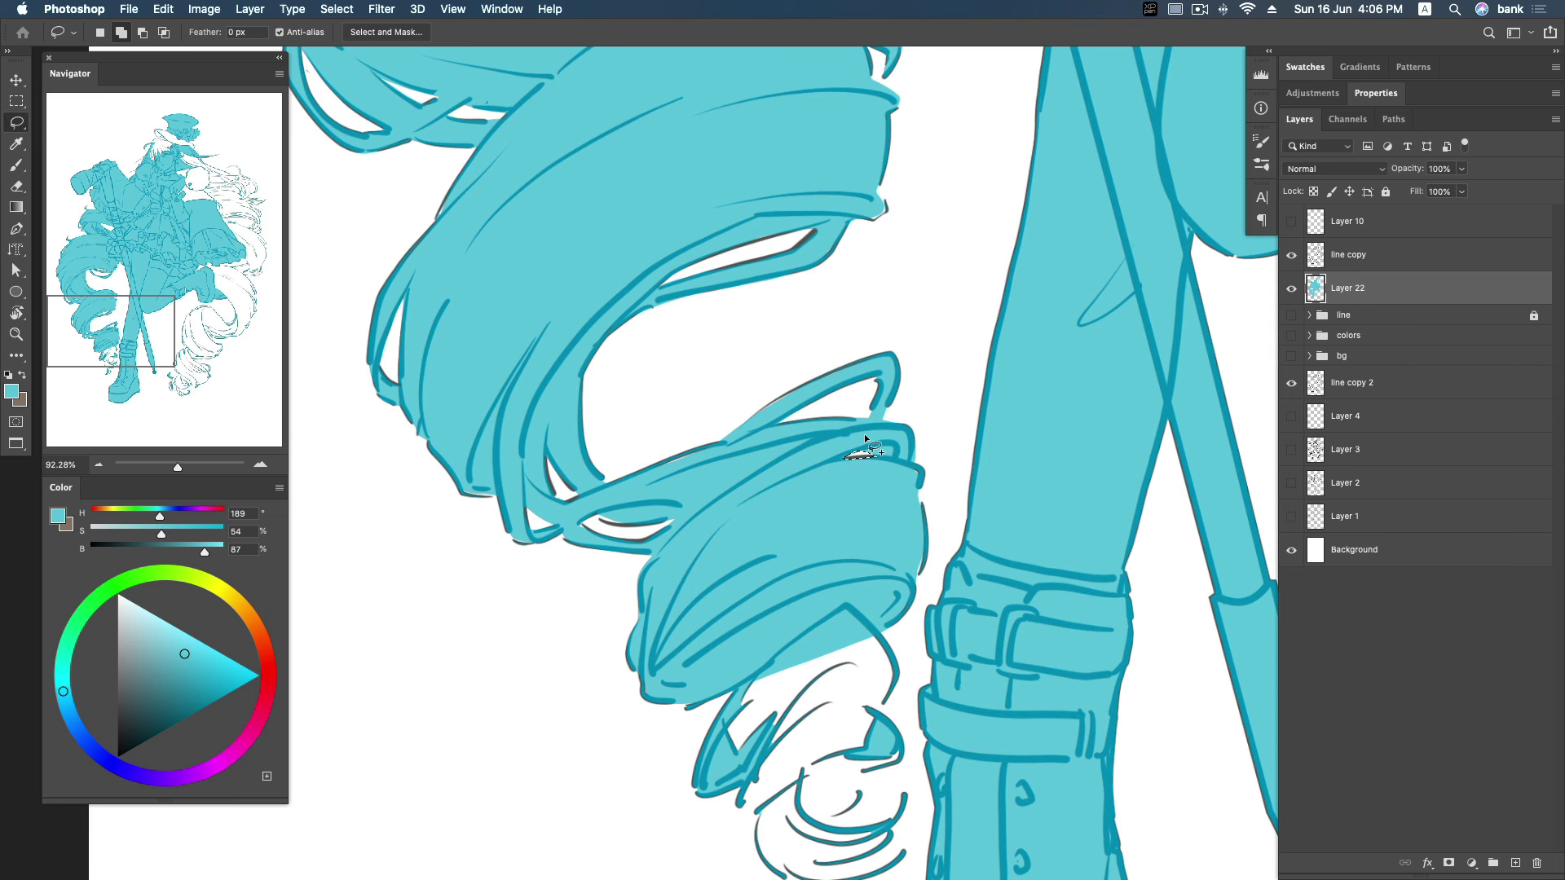
scroll(864, 434, "down", 5)
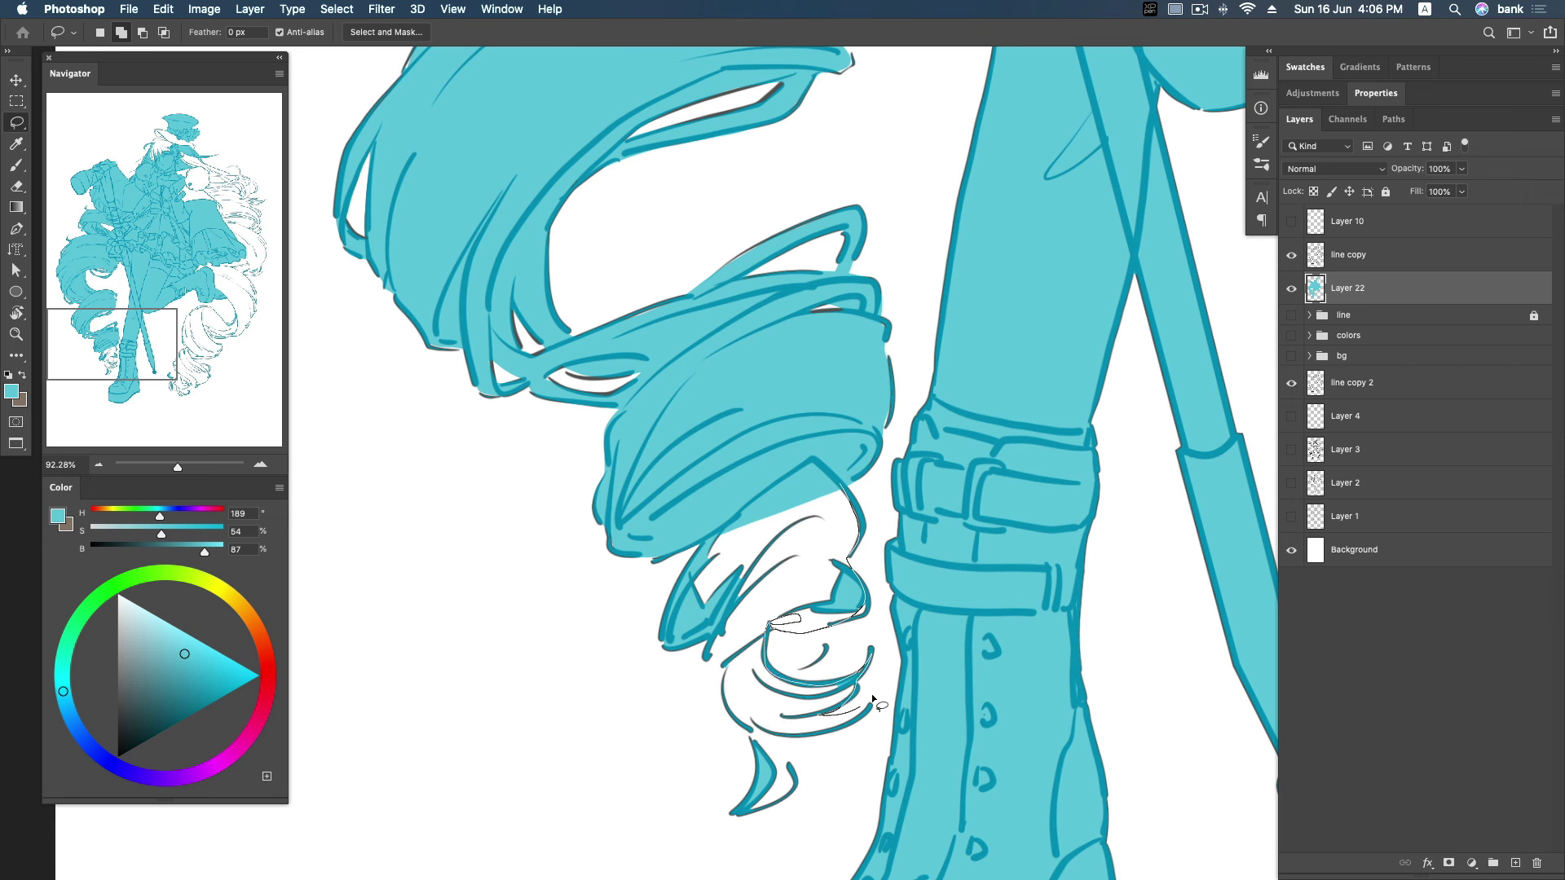
mouse_move(857, 722)
left_mouse_down()
mouse_move(784, 736)
mouse_move(725, 686)
left_mouse_up()
left_click_drag(827, 425, 830, 415)
key("alt+BackSpace")
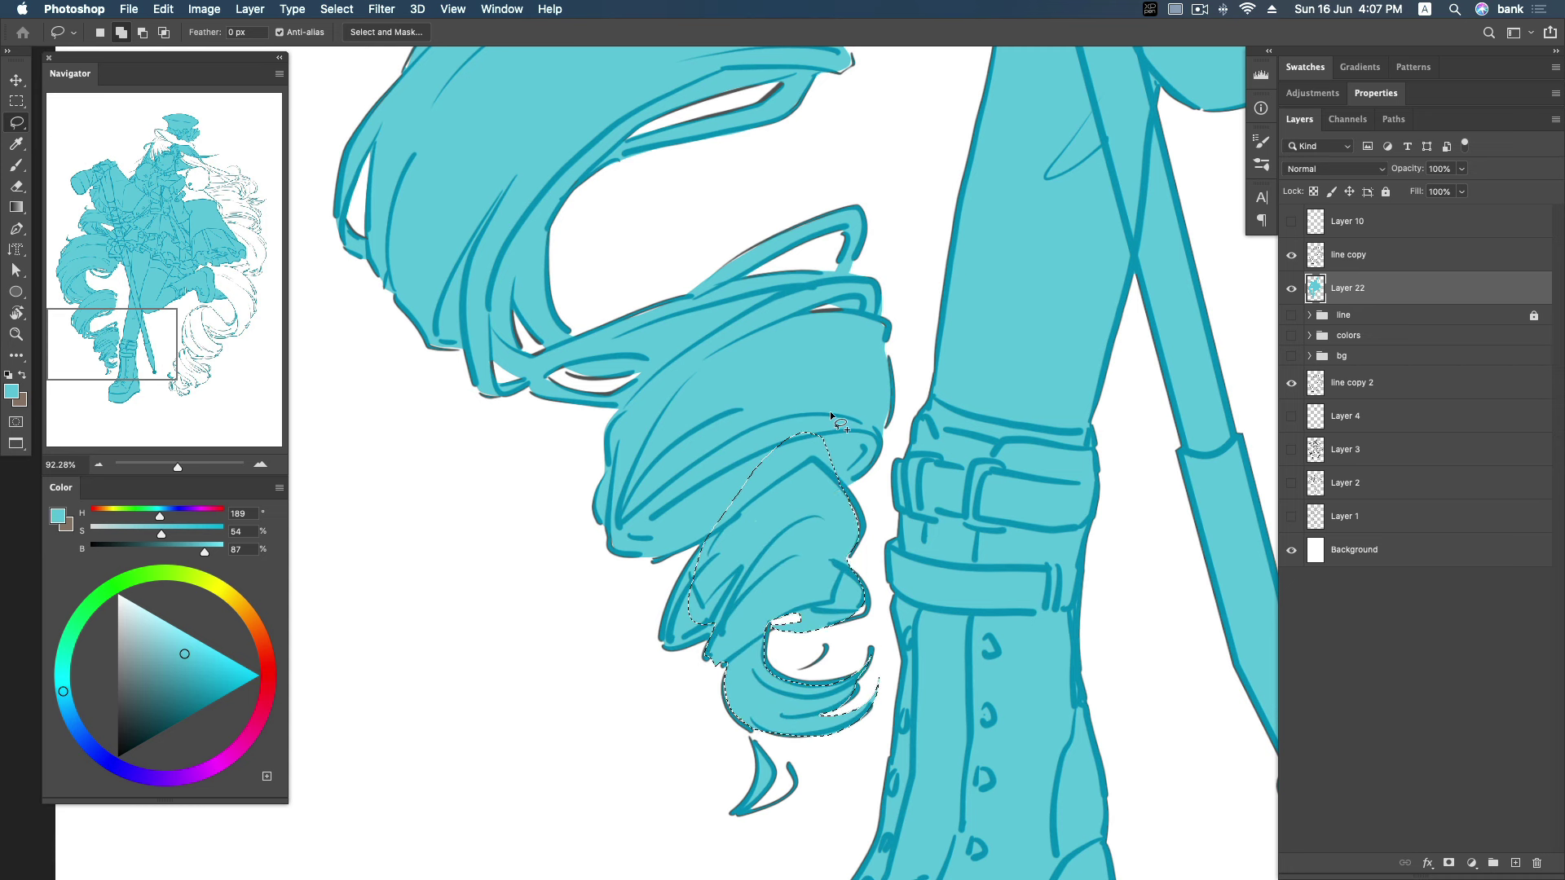
key("ctrl+d")
Clear stray slivers of fill around the curl's end strand to white.
scroll(853, 594, "down", 2)
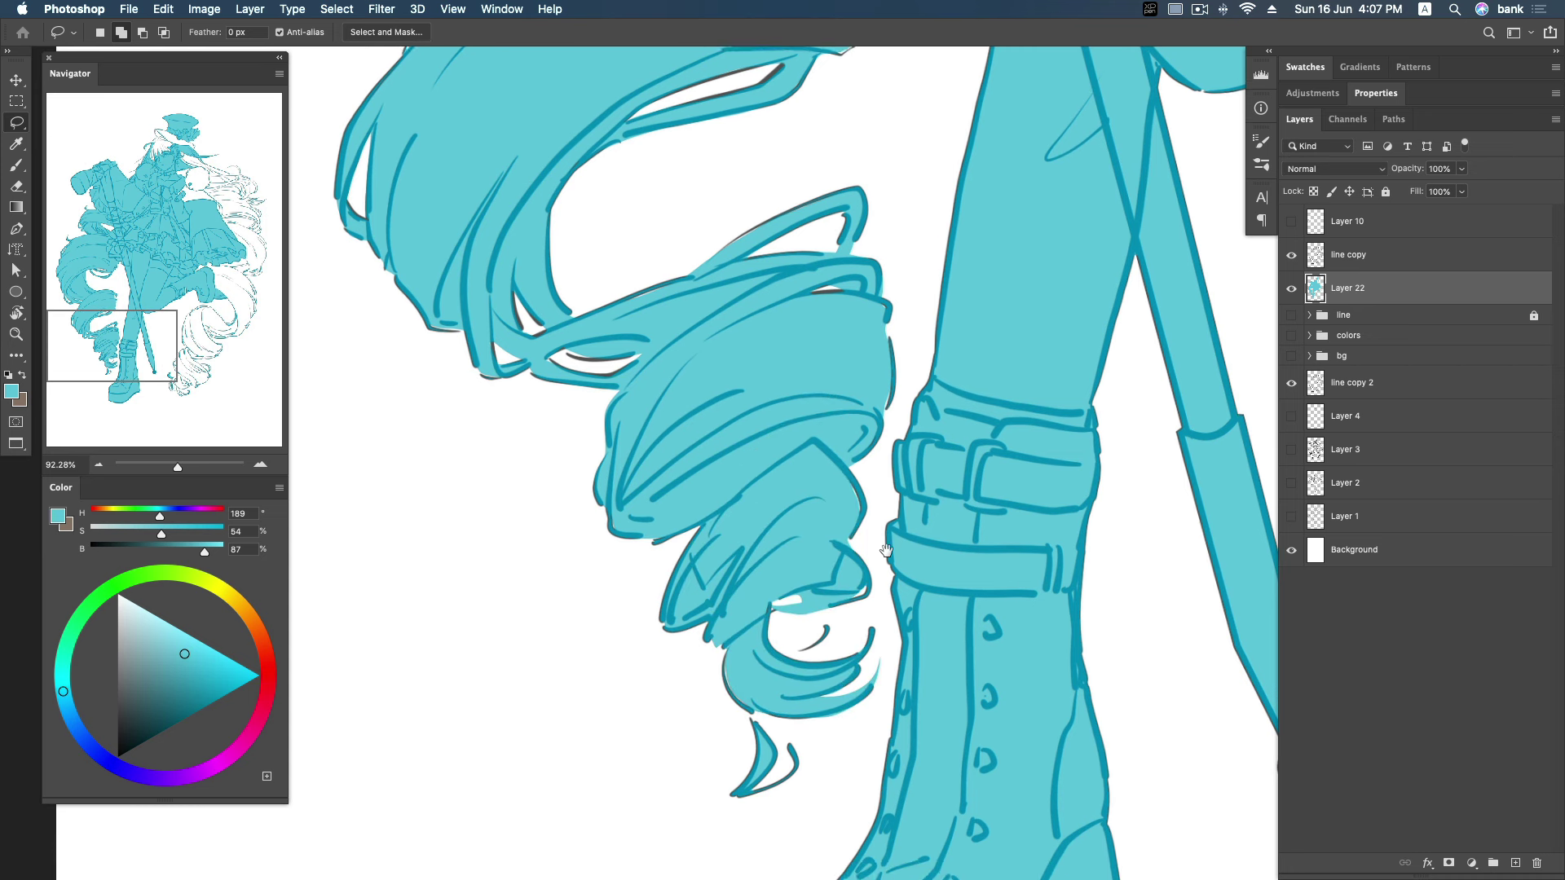
left_click_drag(842, 605, 770, 611)
left_click_drag(787, 738, 783, 784)
left_click_drag(755, 701, 753, 703)
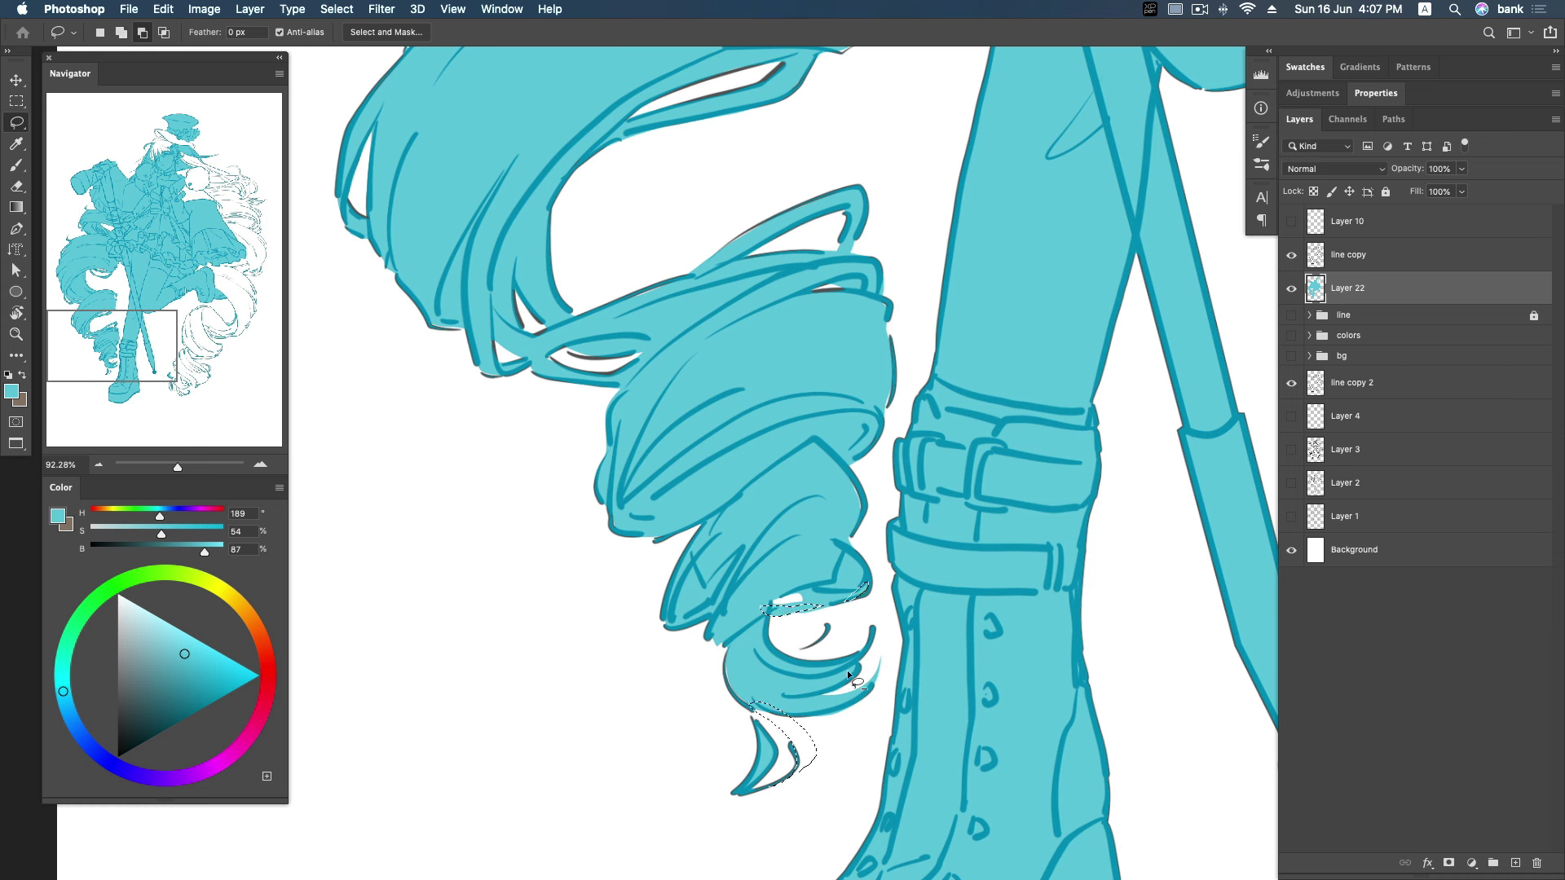
left_click(712, 575)
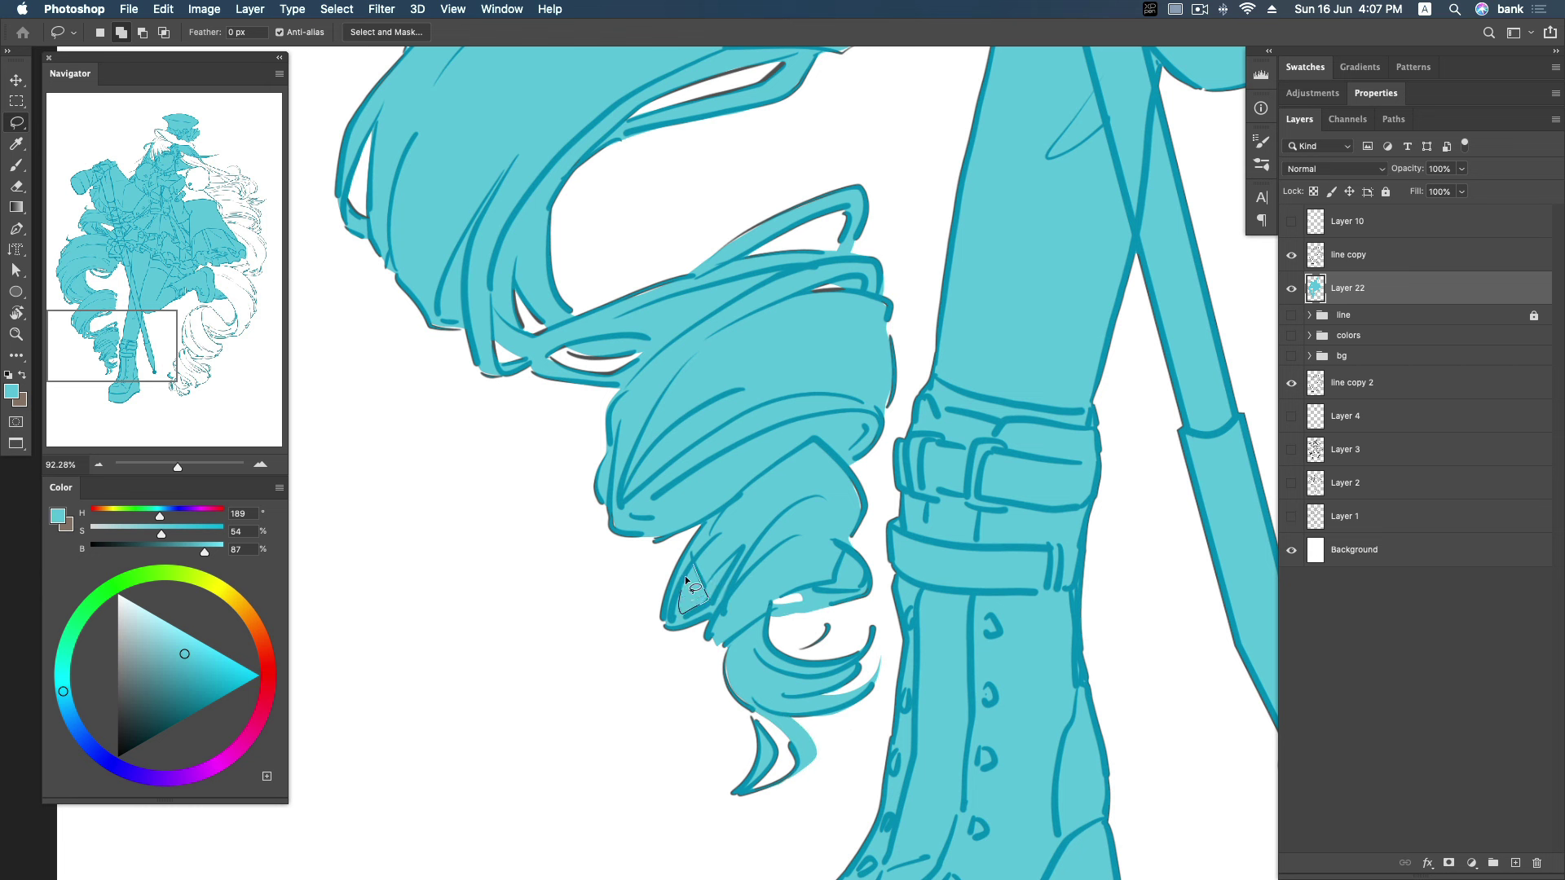
key("Delete")
key("Delete")
key("super+d")
Fill a small white patch and the crescent-shaped gaps in the curl with cyan.
left_click_drag(839, 449, 842, 443)
key("alt+BackSpace")
key("super+d")
mouse_move(758, 654)
left_mouse_down()
mouse_move(827, 627)
mouse_move(712, 640)
mouse_move(744, 618)
left_mouse_up()
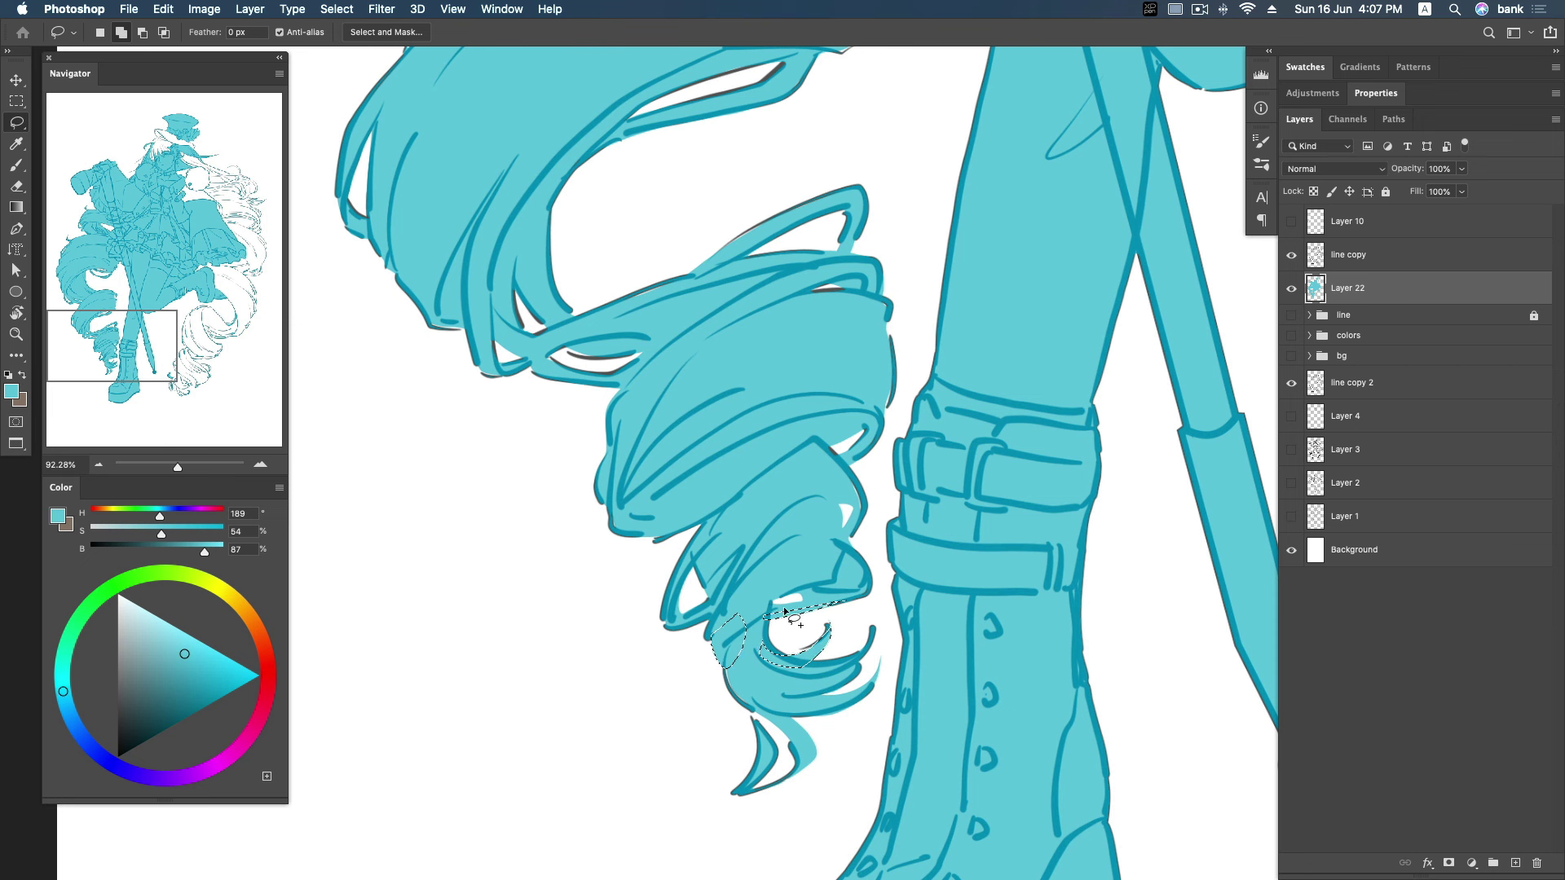
mouse_move(656, 541)
left_mouse_down()
mouse_move(623, 552)
mouse_move(684, 531)
left_mouse_up()
key("alt+BackSpace")
key("super+d")
Outline small notches on the curl edge, undoing an accidental brown fill.
scroll(734, 484, "up", 5)
scroll(734, 484, "right", 5)
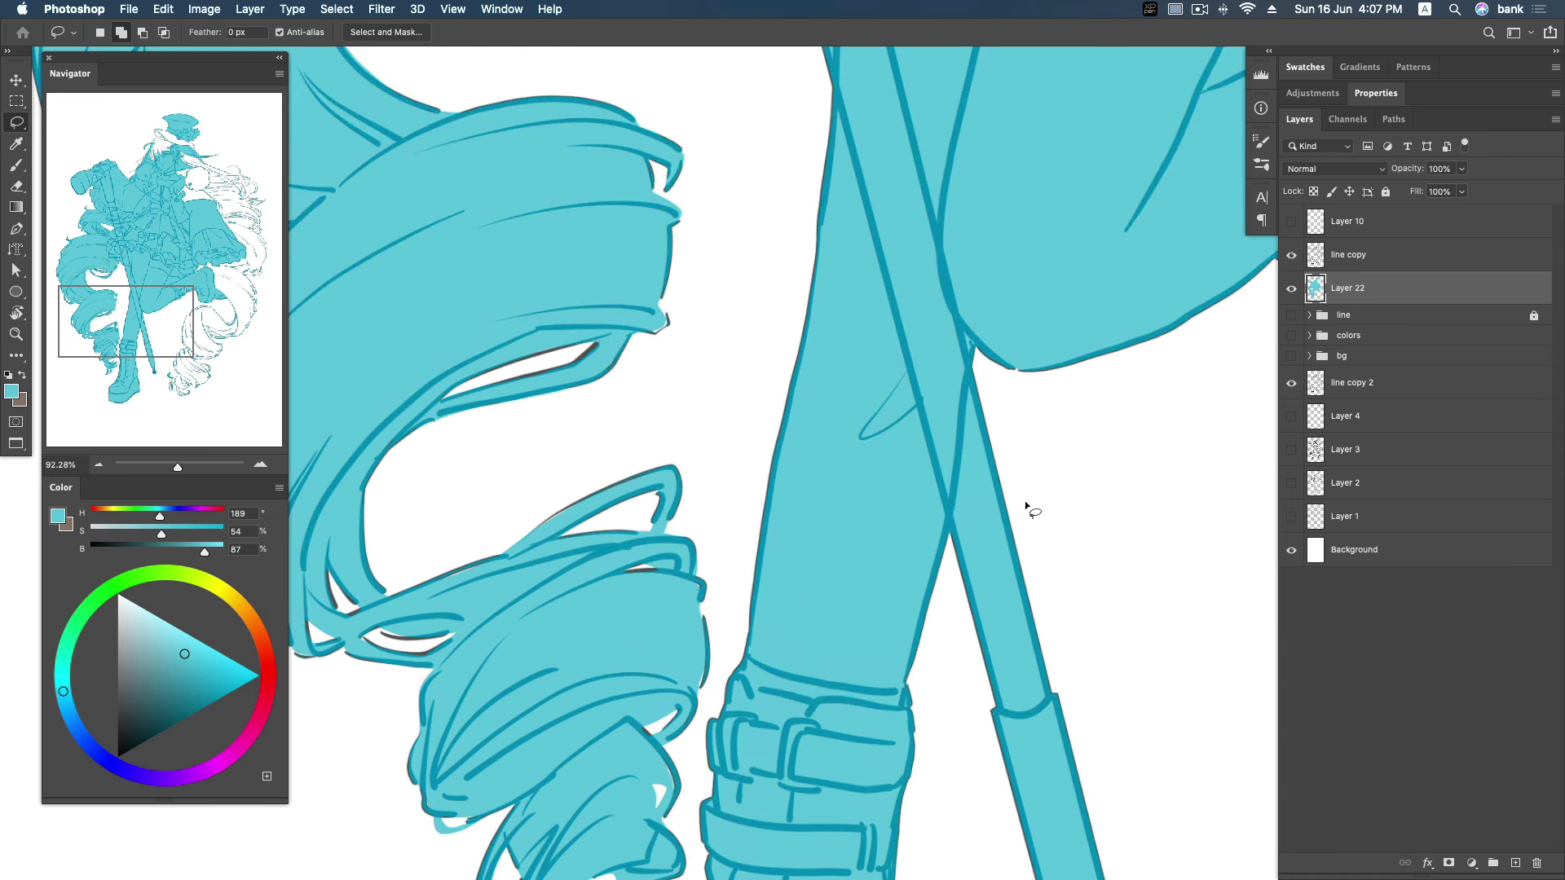
left_click_drag(668, 329, 662, 287)
key("super+BackSpace")
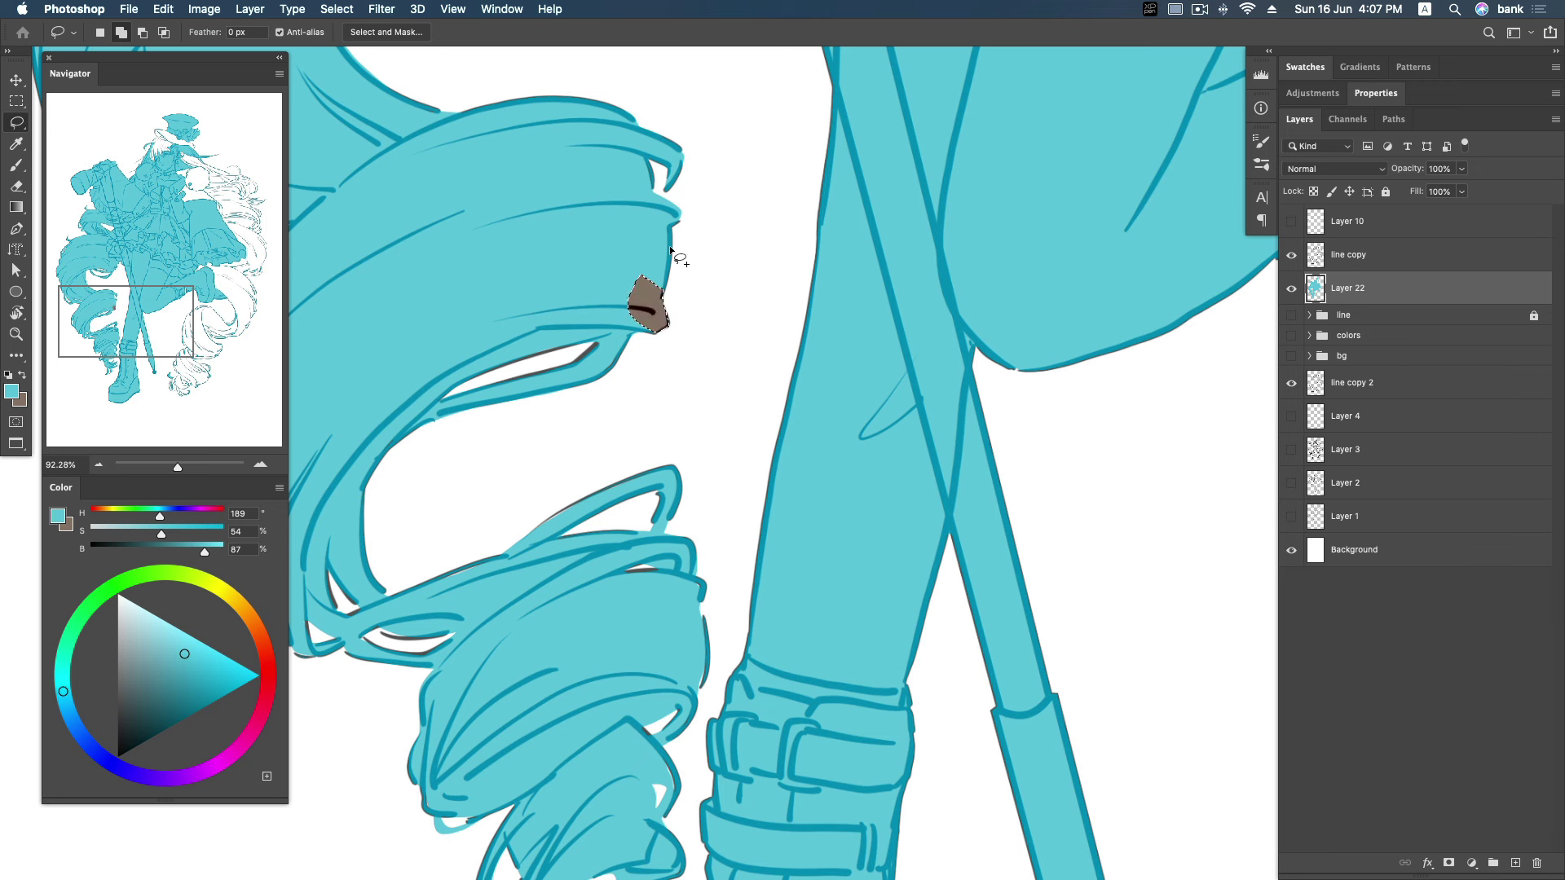
key("super+z")
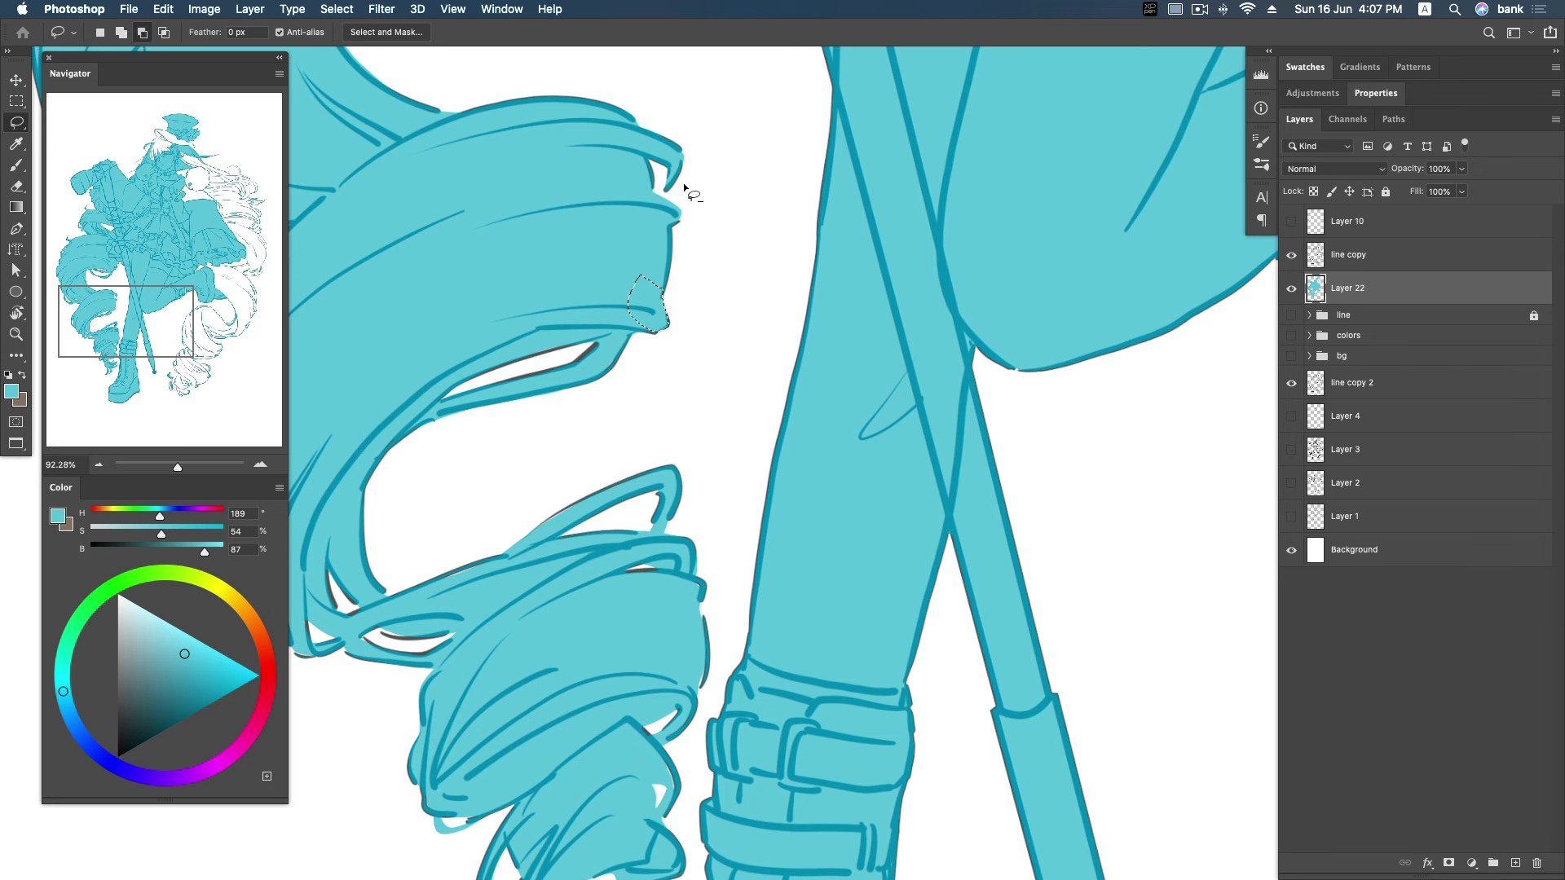
mouse_move(671, 172)
left_mouse_down()
mouse_move(647, 204)
mouse_move(671, 174)
left_mouse_up()
Zoom in on the face and hat and lasso the hair beside the fur collar.
left_click_drag(1068, 408, 1018, 476)
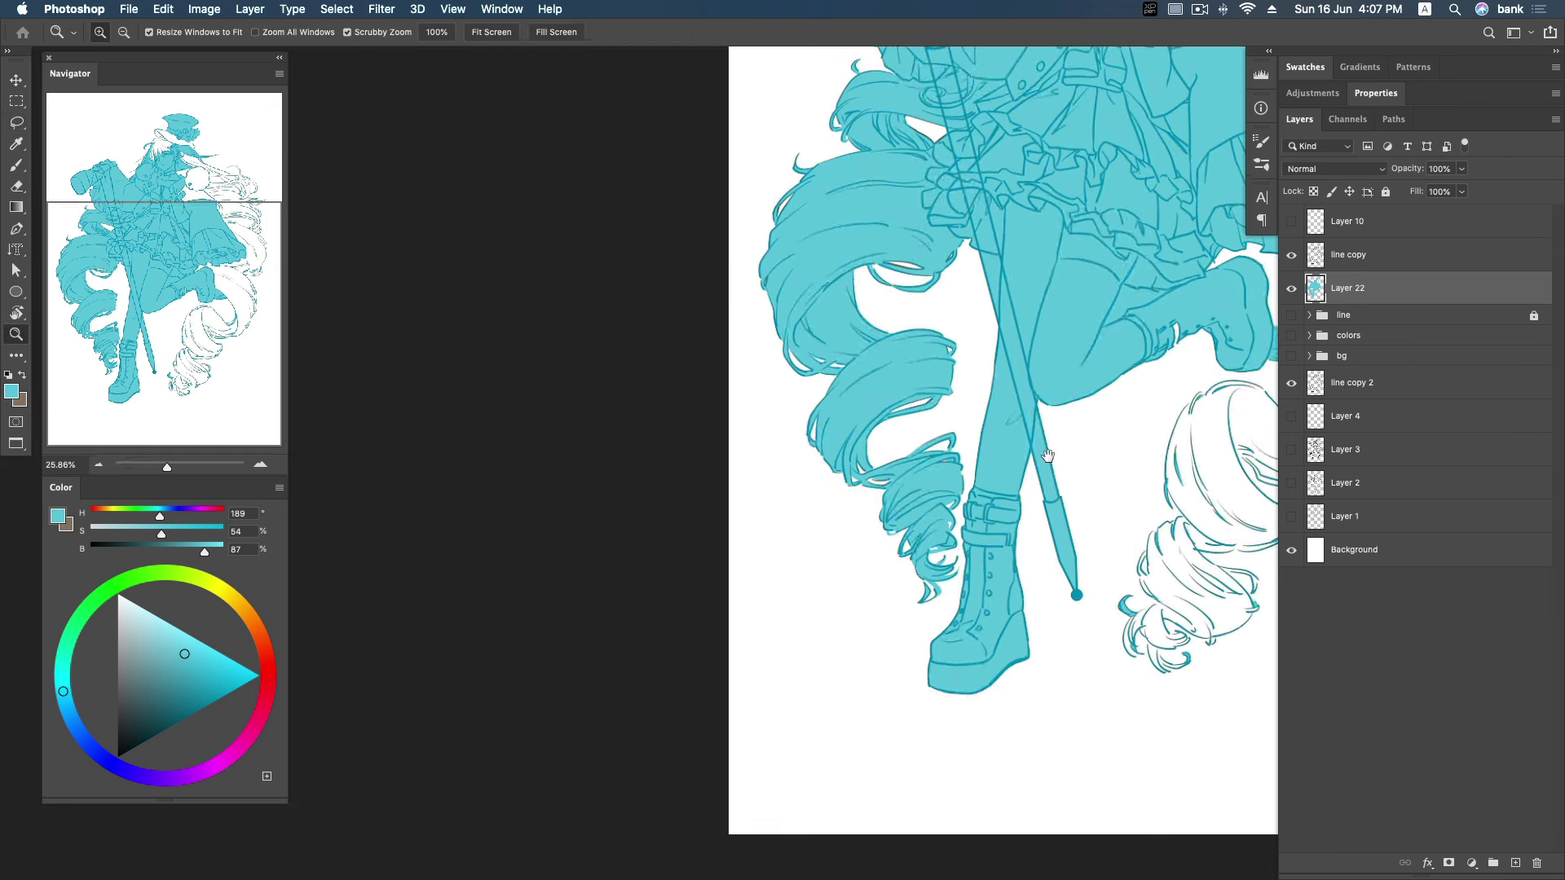
scroll(1018, 476, "up", 3)
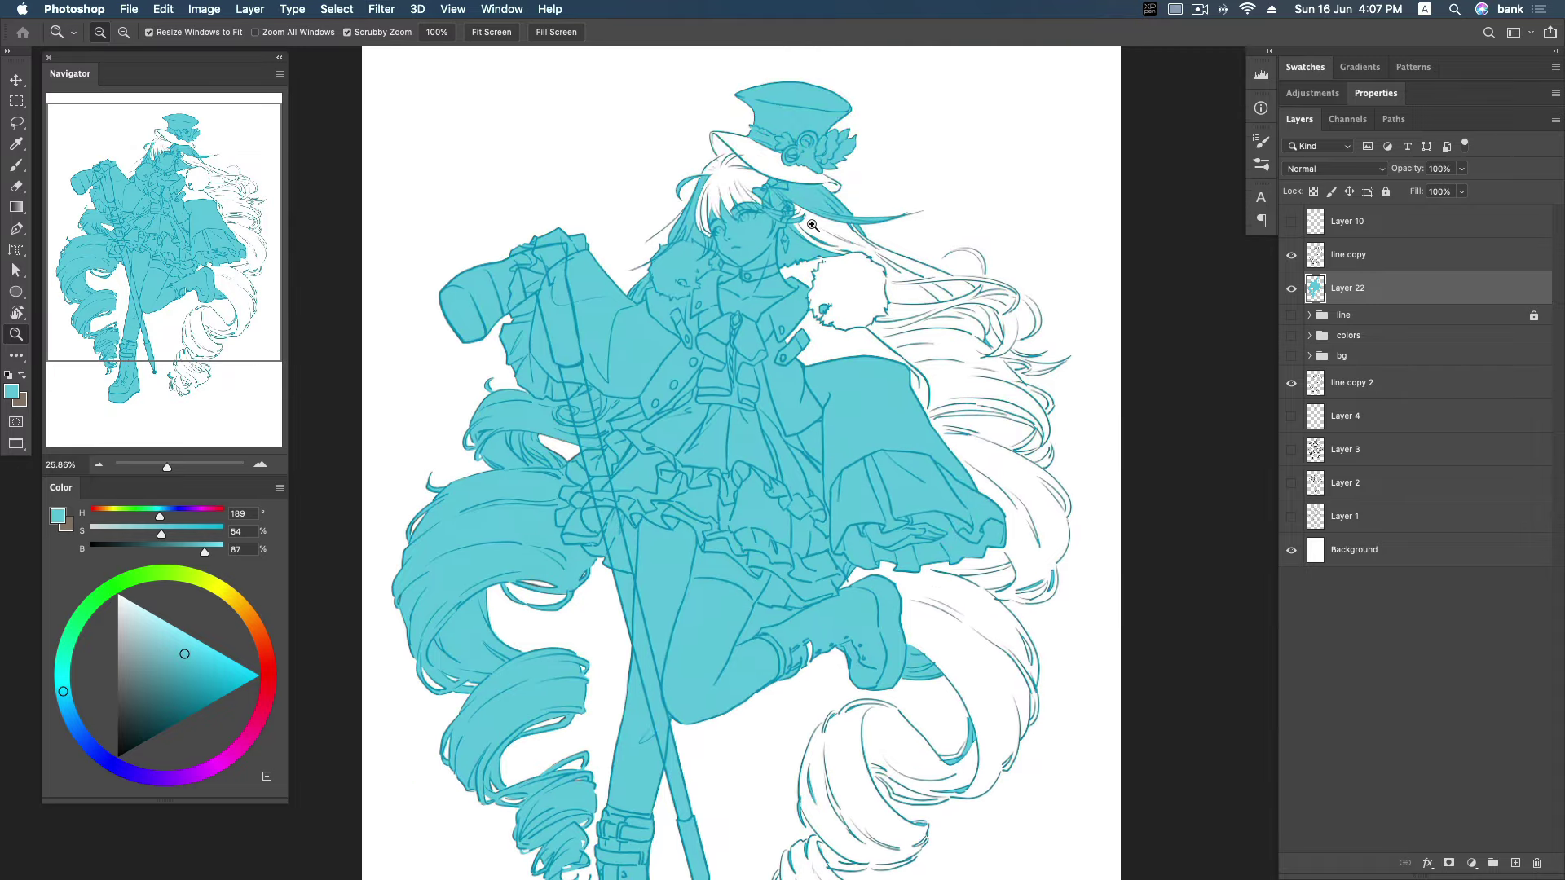
left_click_drag(812, 225, 685, 304)
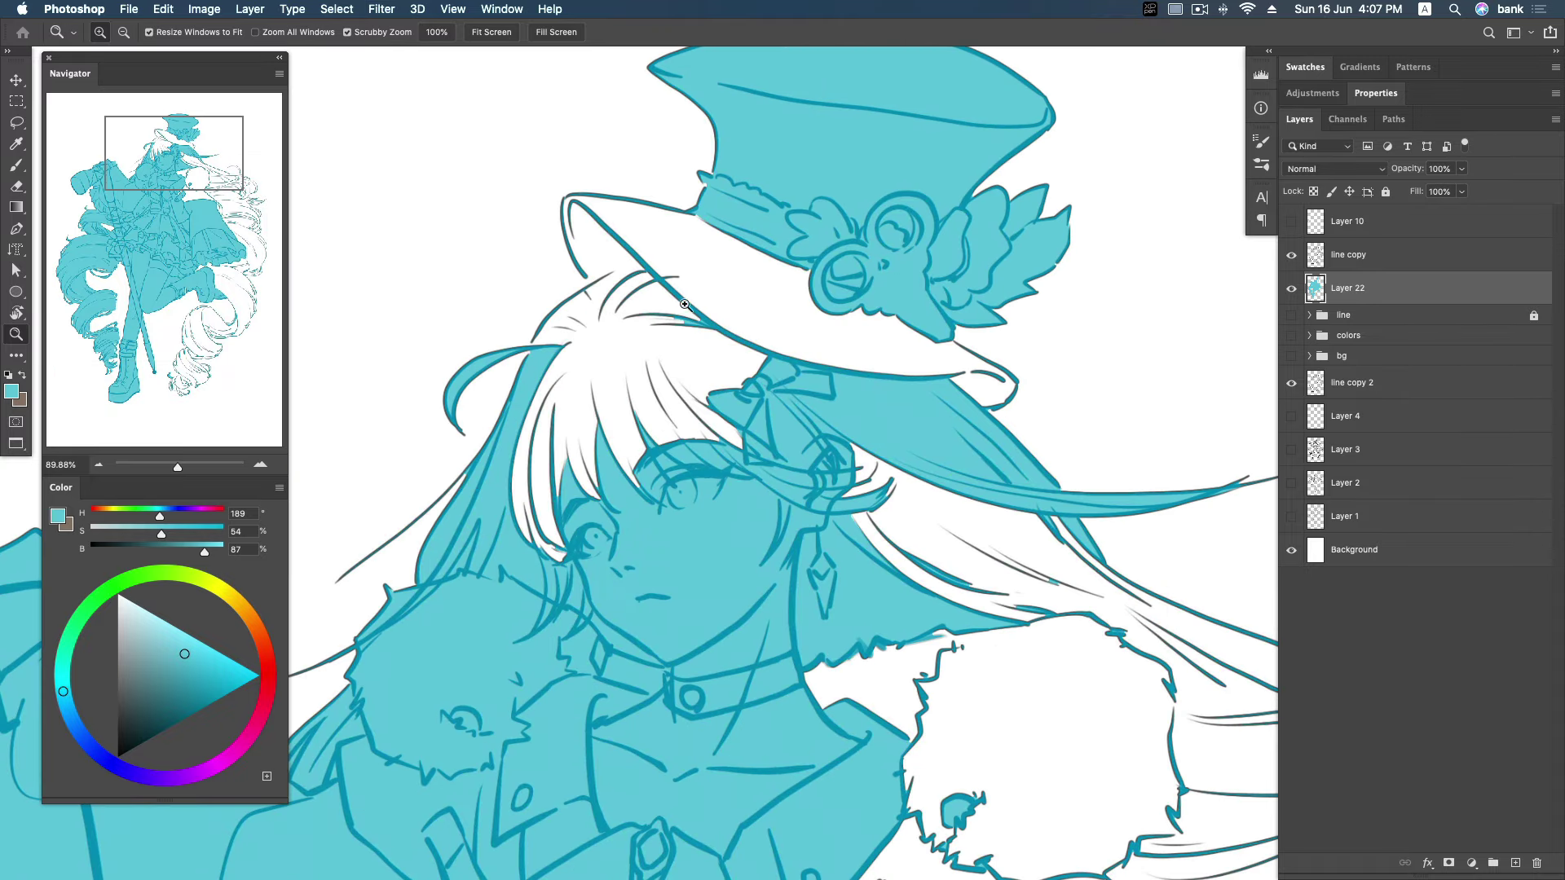
key("l")
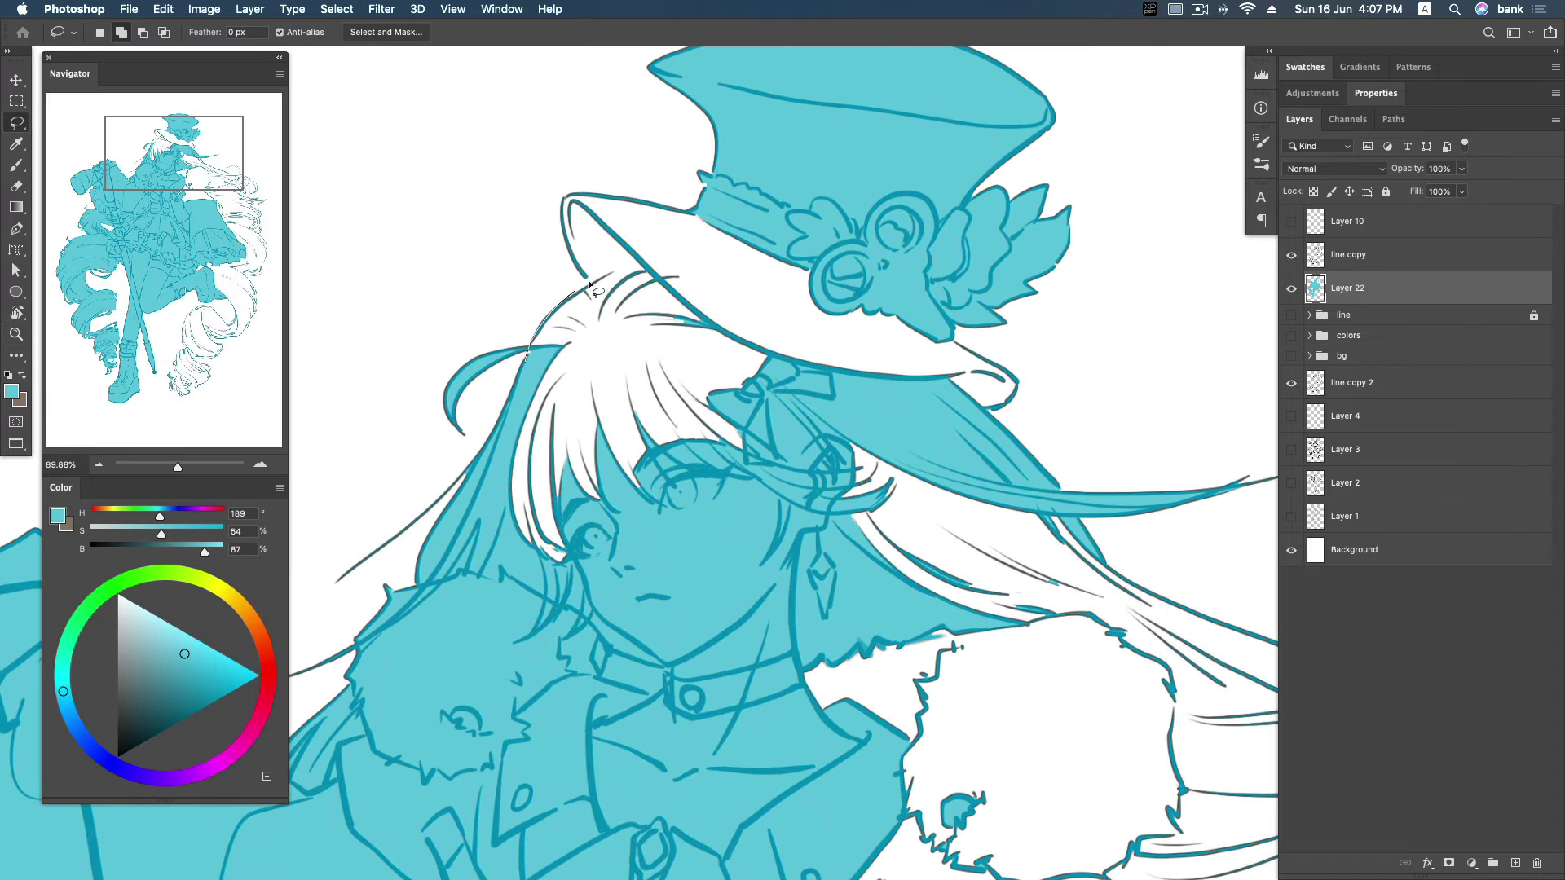
left_click_drag(910, 316, 949, 338)
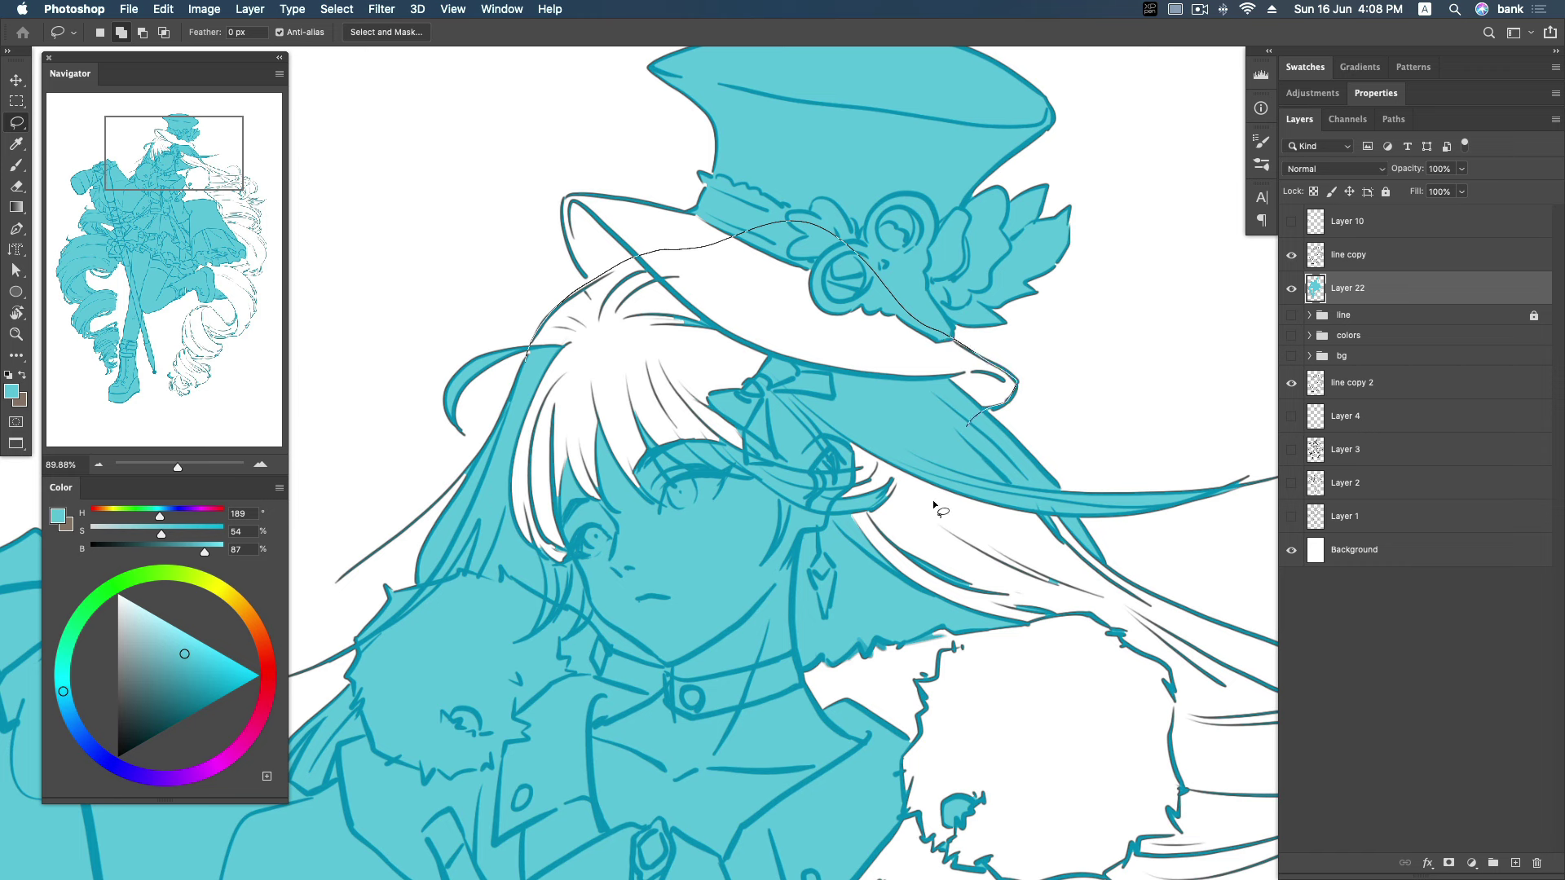
left_click_drag(935, 505, 531, 356)
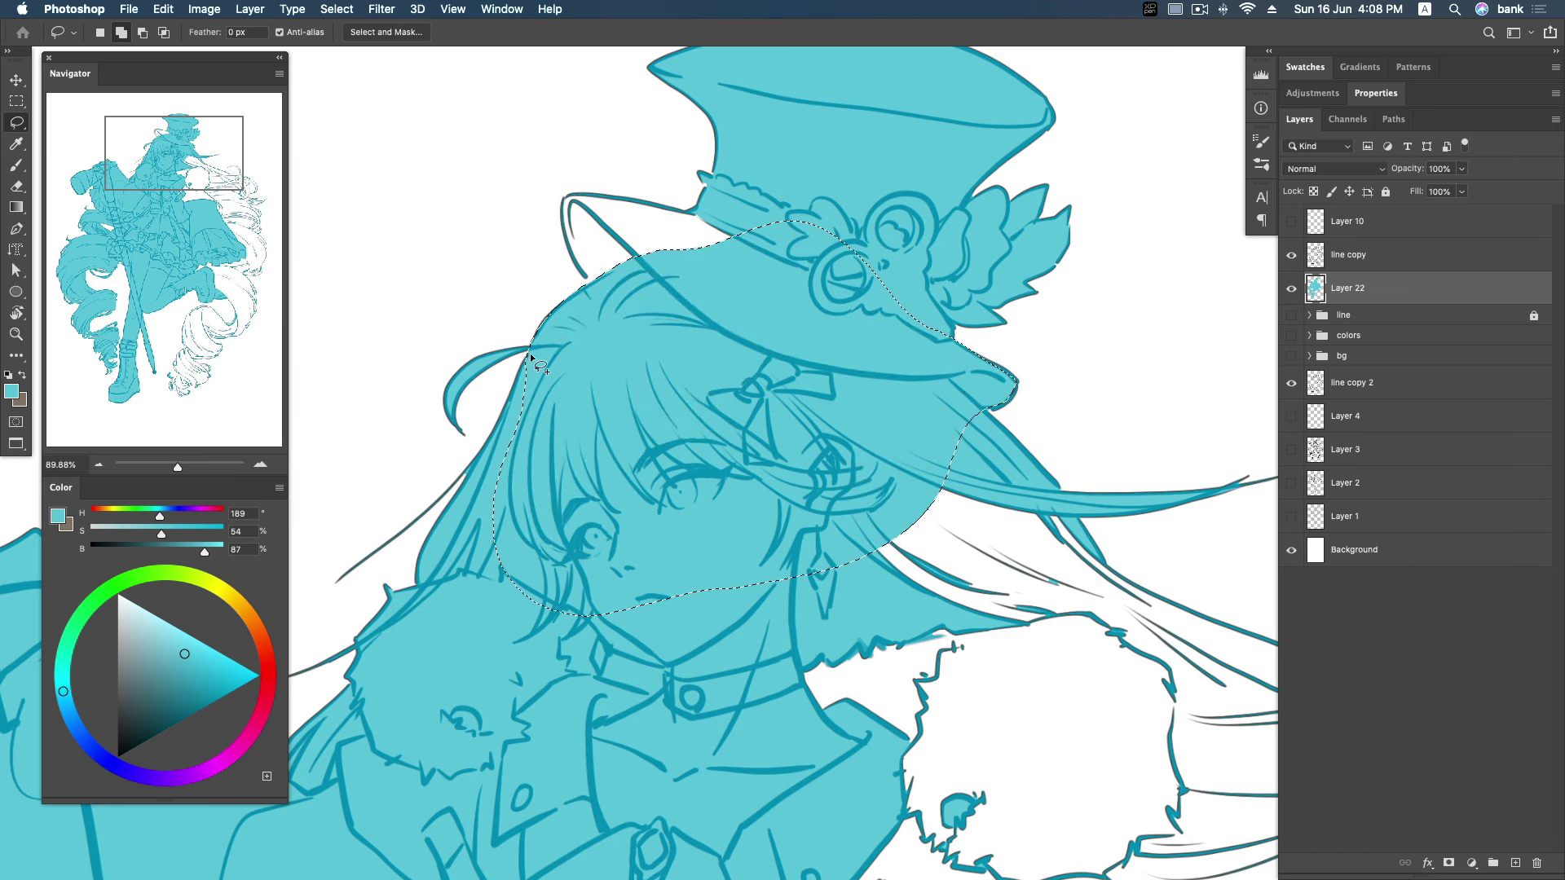
Extend the lasso around the flowing hair strands and fill it with cyan.
mouse_move(563, 232)
left_mouse_down()
mouse_move(685, 211)
mouse_move(571, 197)
mouse_move(585, 283)
left_mouse_up()
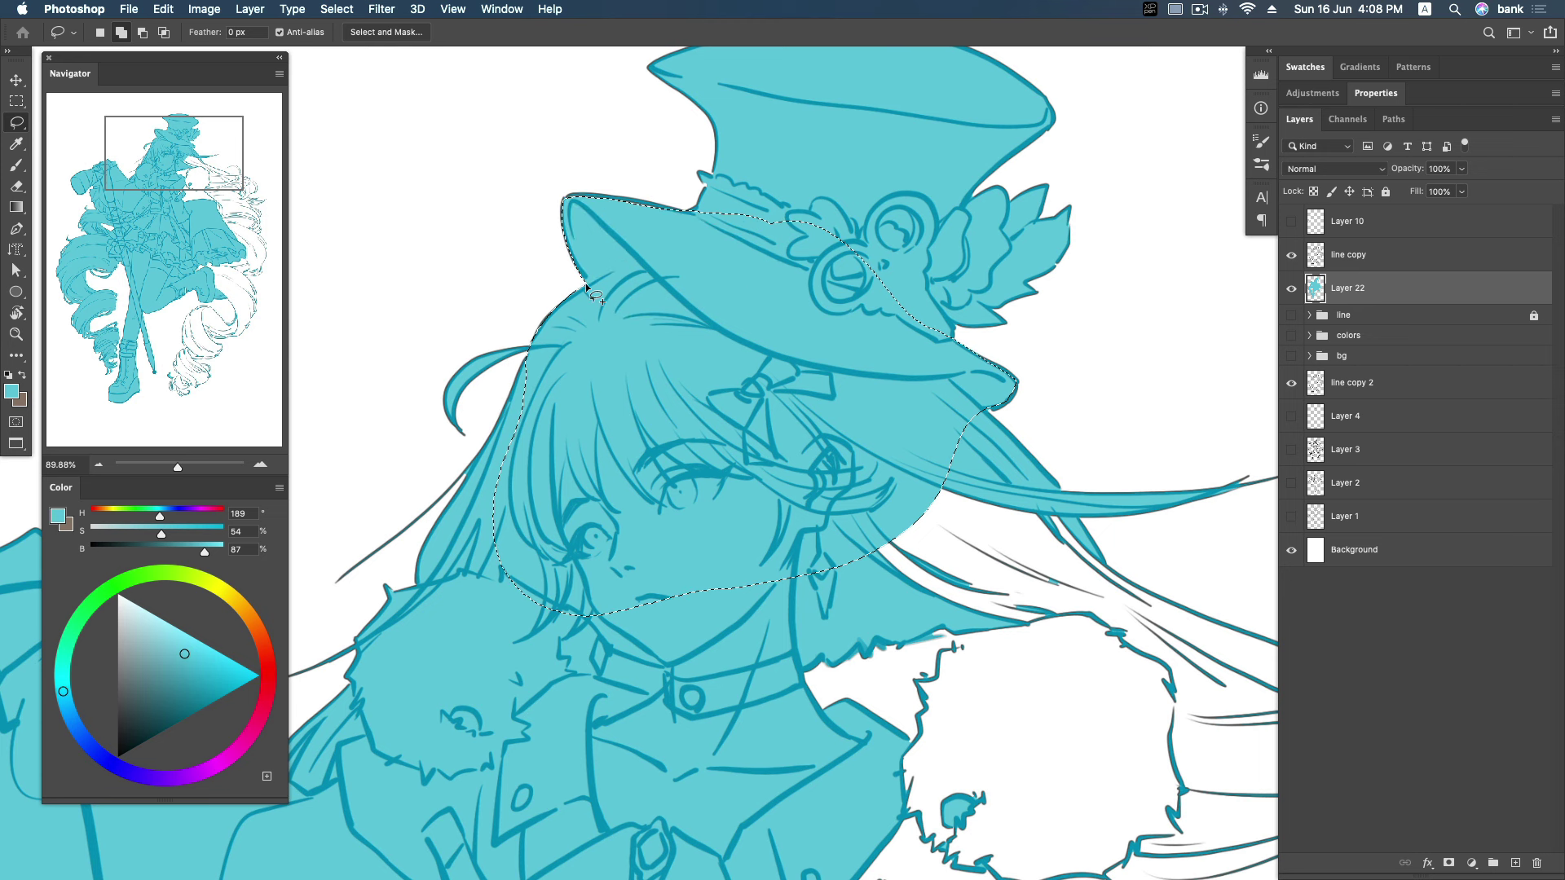
left_click_drag(1066, 546, 740, 346)
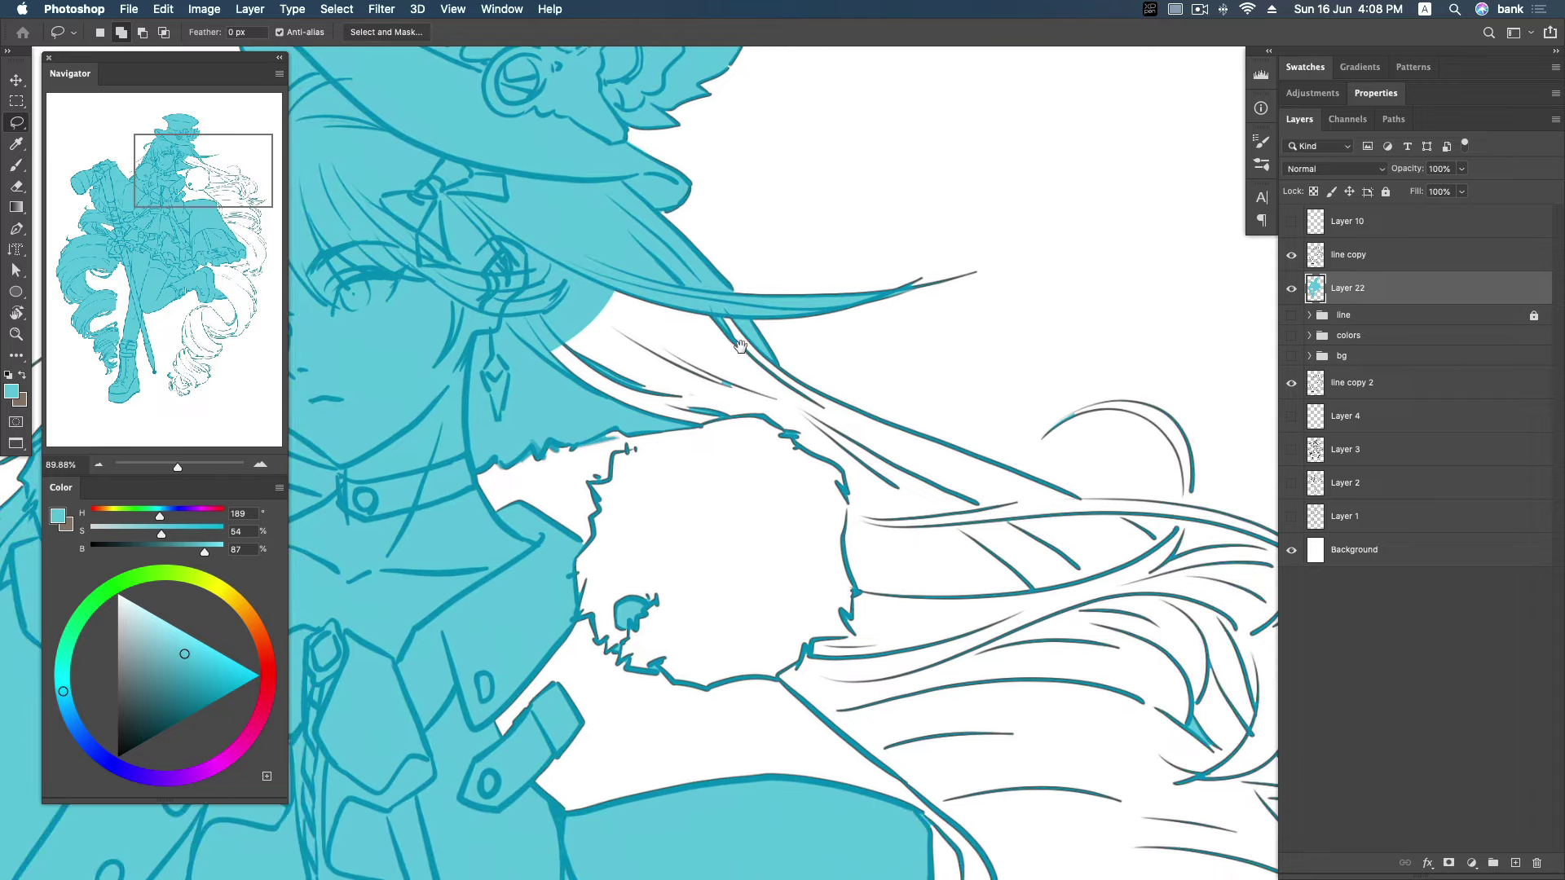
left_click_drag(958, 426, 826, 389)
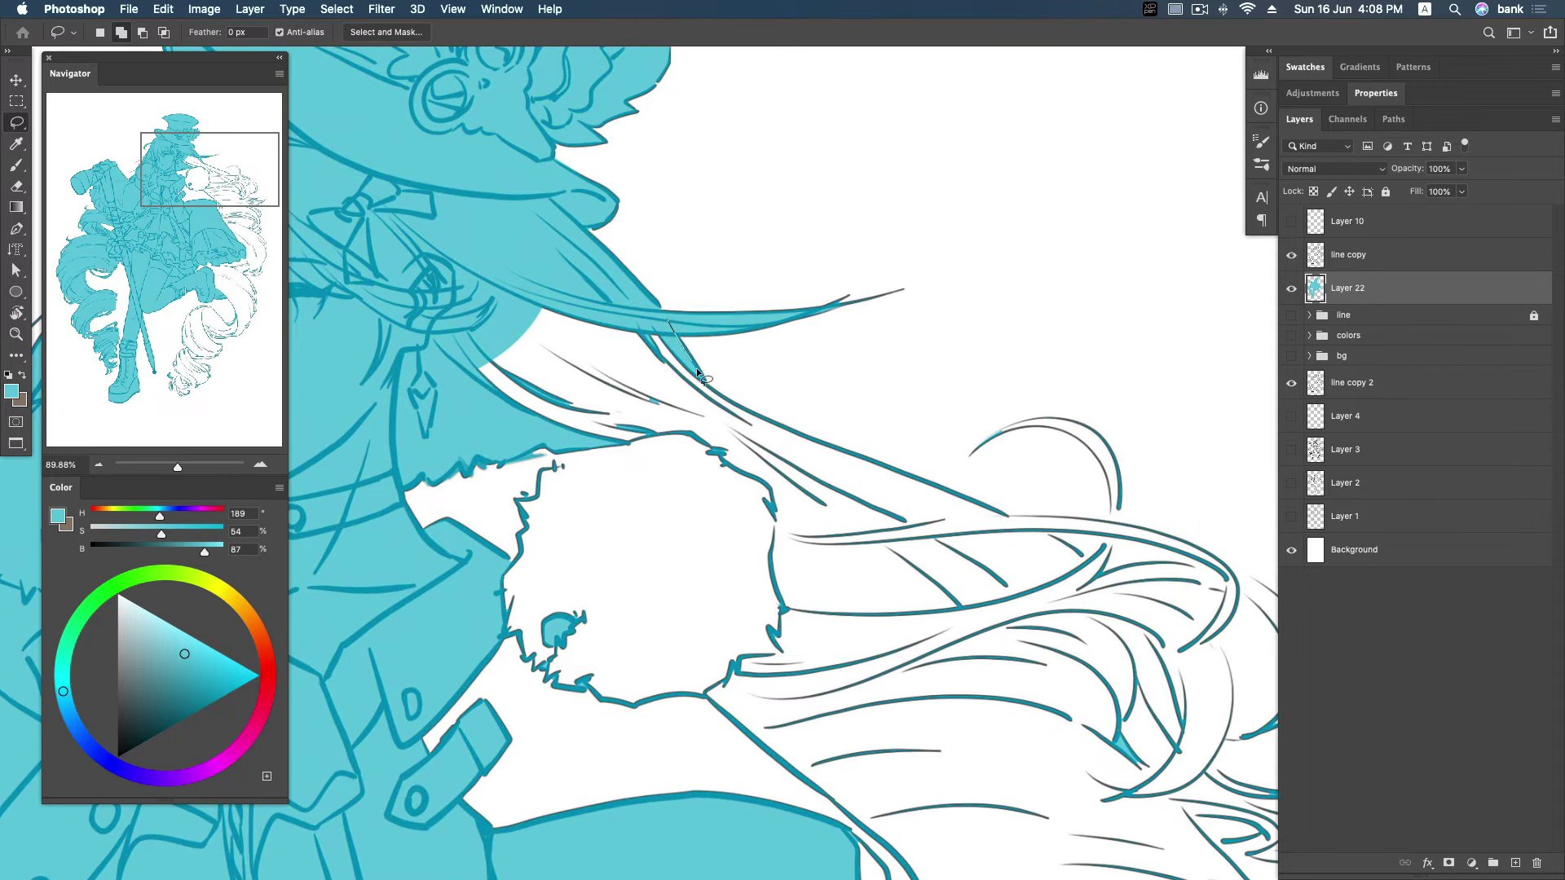
left_click_drag(824, 463, 507, 244)
key("alt+BackSpace")
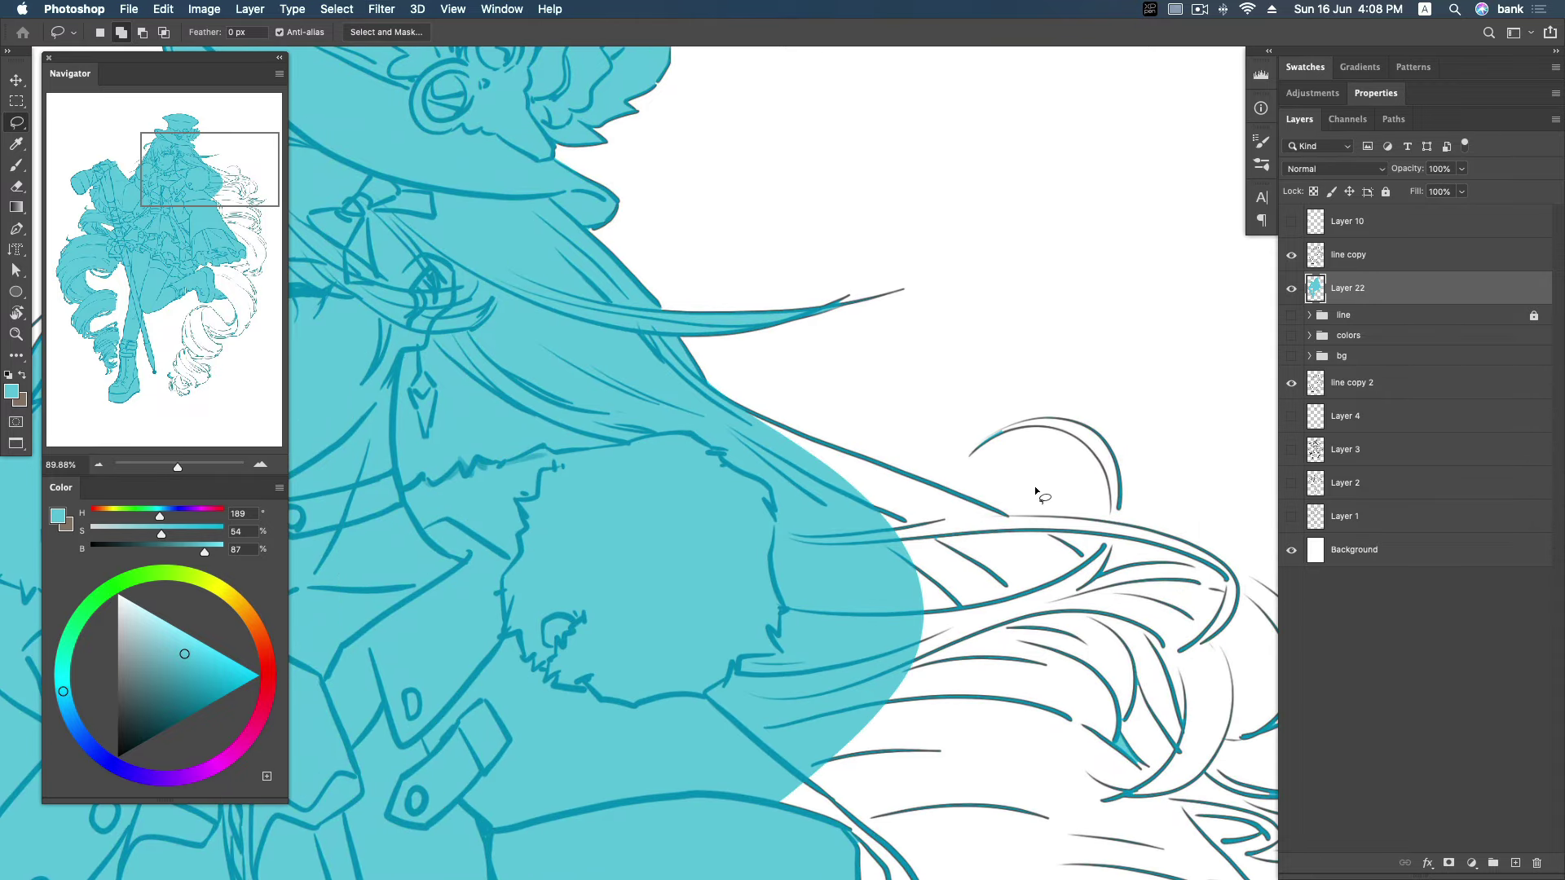
Zoom out to show the whole figure.
key("z")
left_click(1051, 517, "alt")
mouse_move(1051, 517)
left_mouse_down()
mouse_move(876, 355)
mouse_move(639, 377)
left_mouse_up()
Zoom in and fill the hair beside the shoulder and face with cyan.
key("r")
key("z")
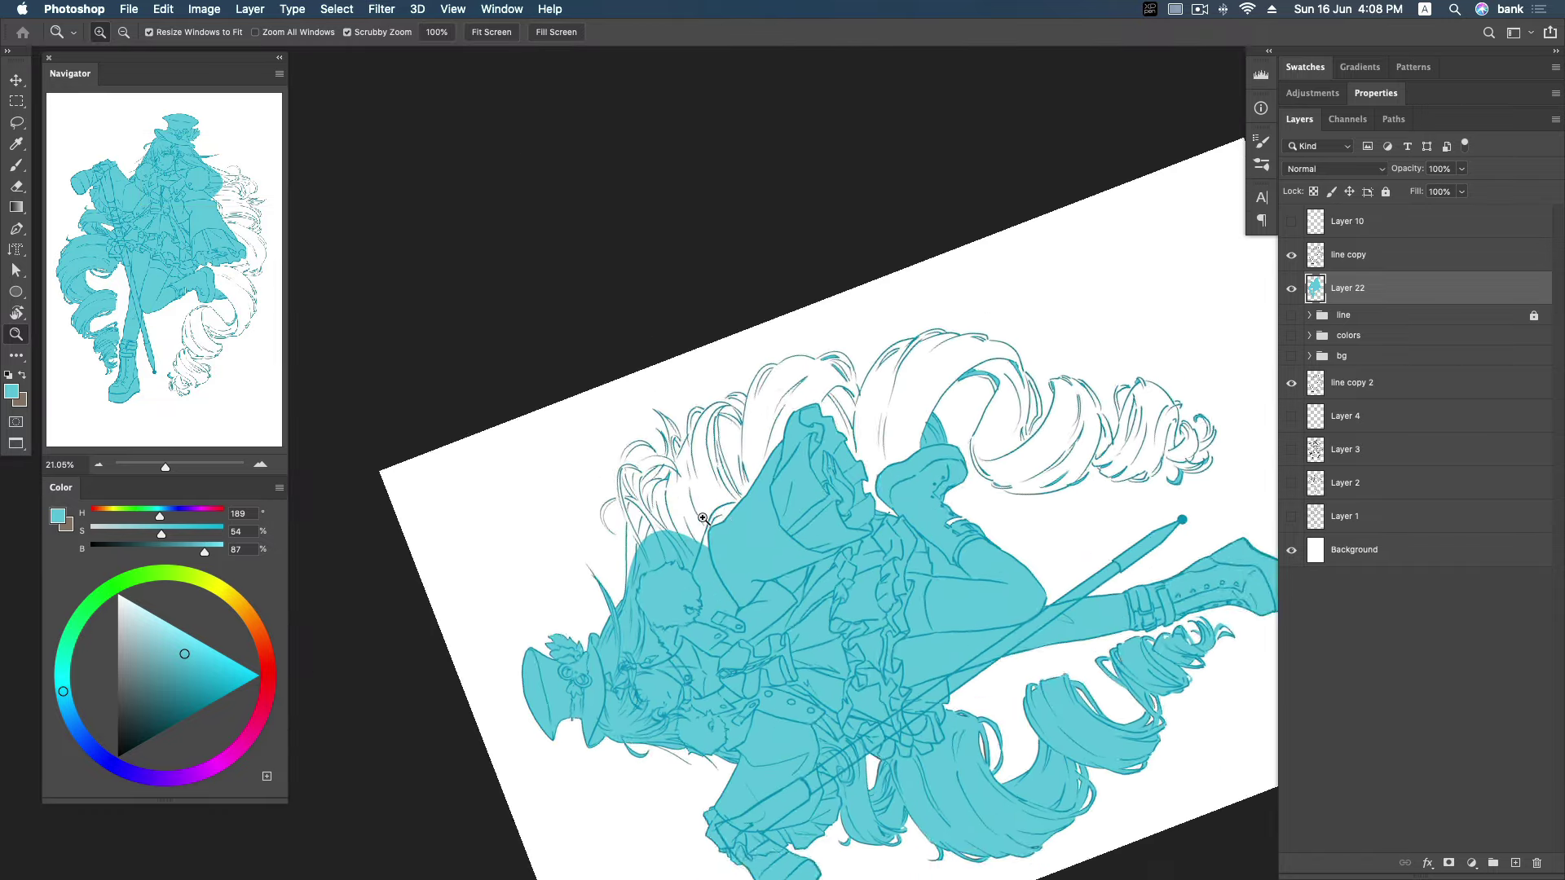
left_click(755, 488)
key("l")
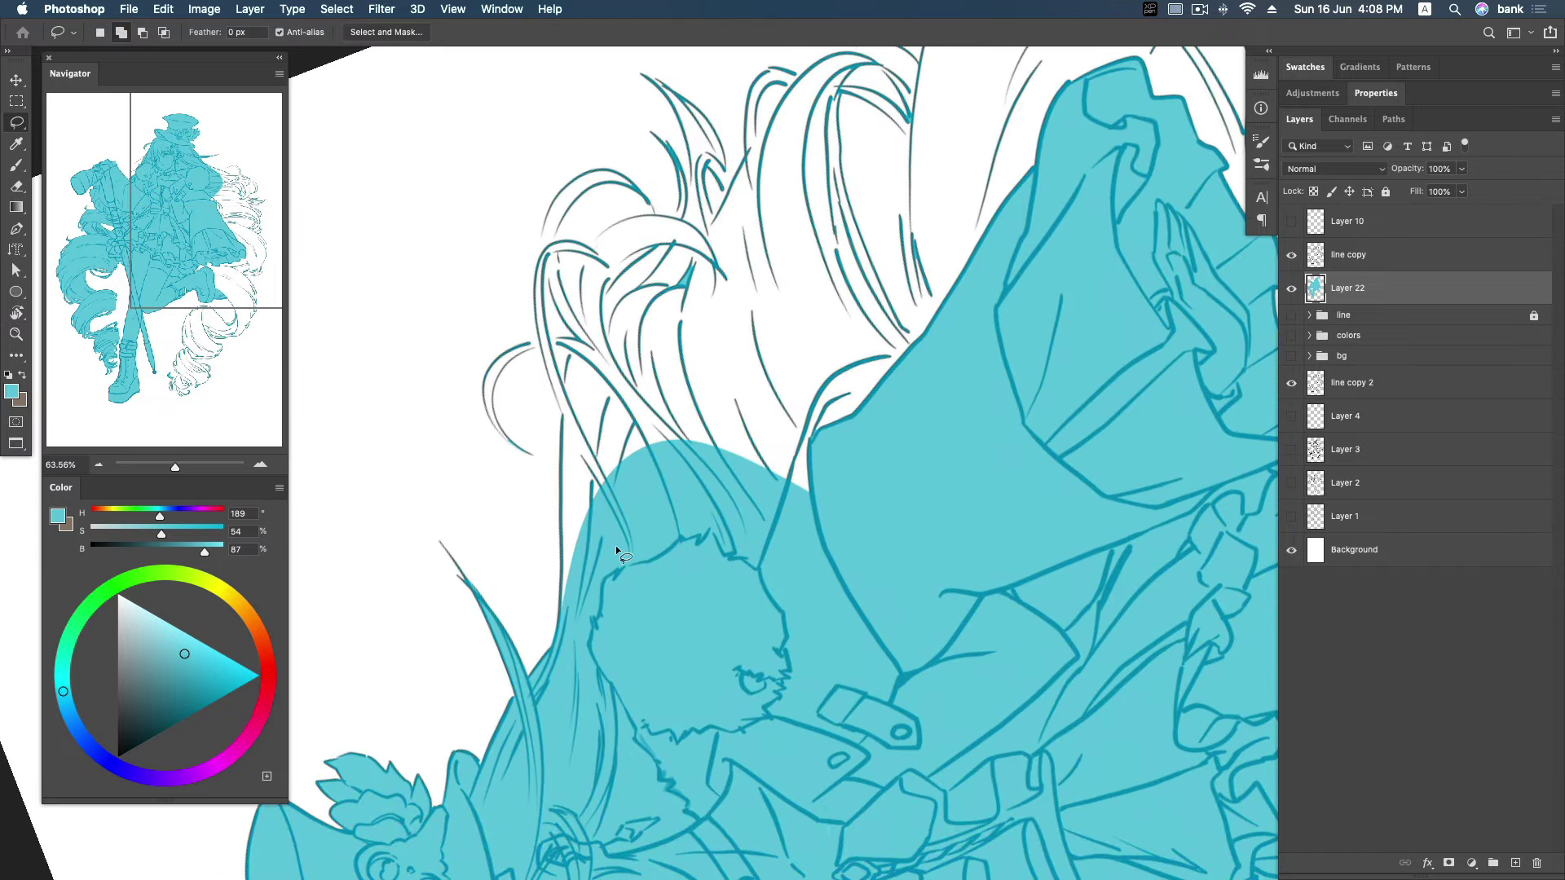
left_click_drag(624, 362, 682, 193)
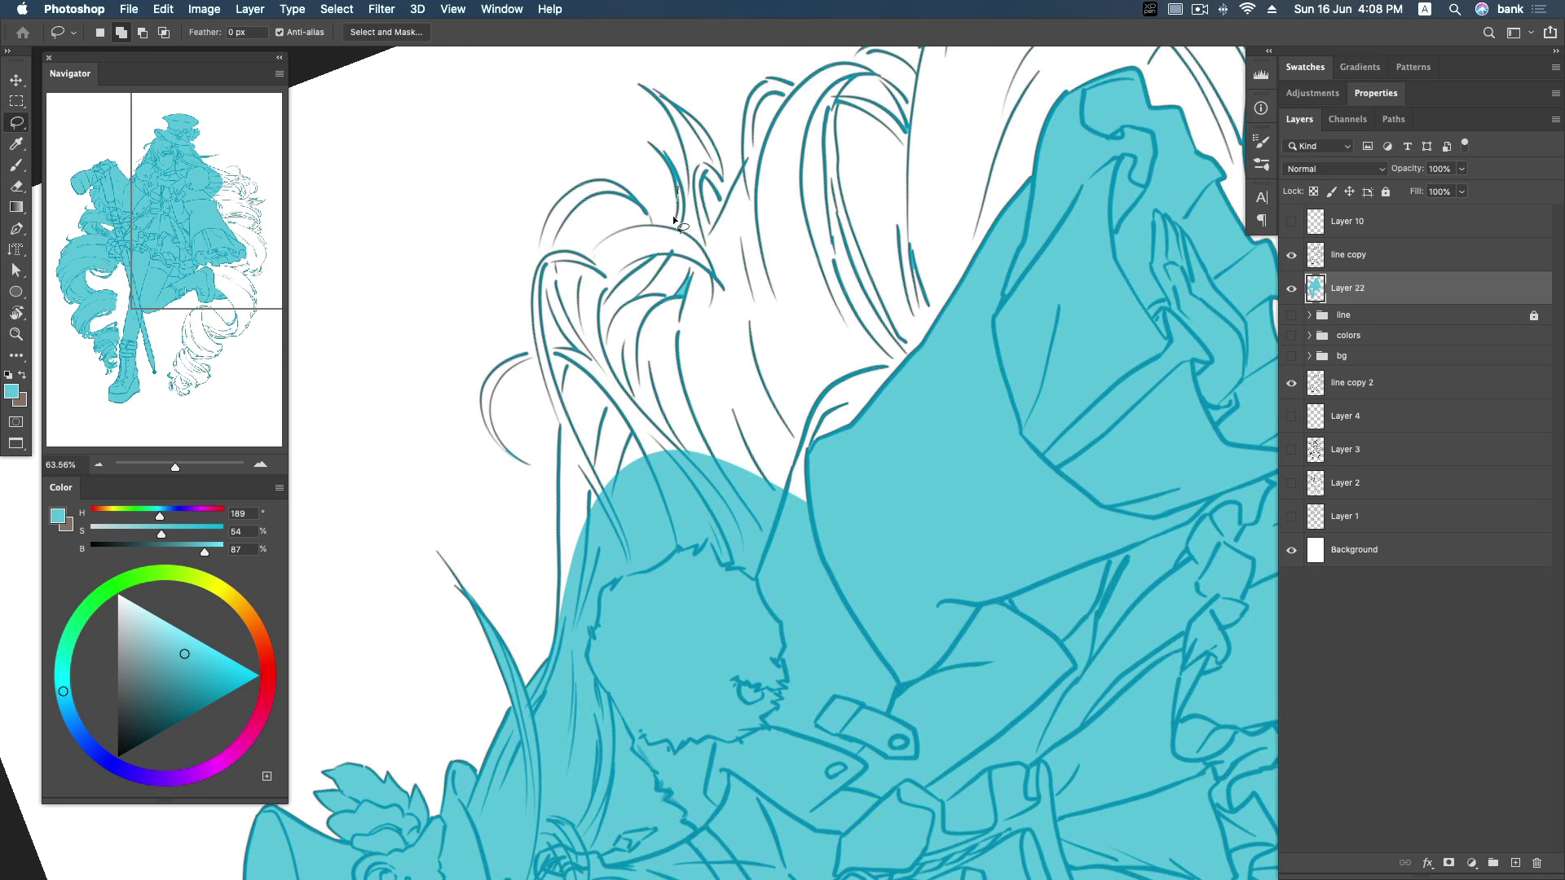
left_click_drag(556, 413, 556, 481)
mouse_move(572, 630)
left_mouse_down()
mouse_move(825, 359)
mouse_move(742, 241)
left_mouse_up()
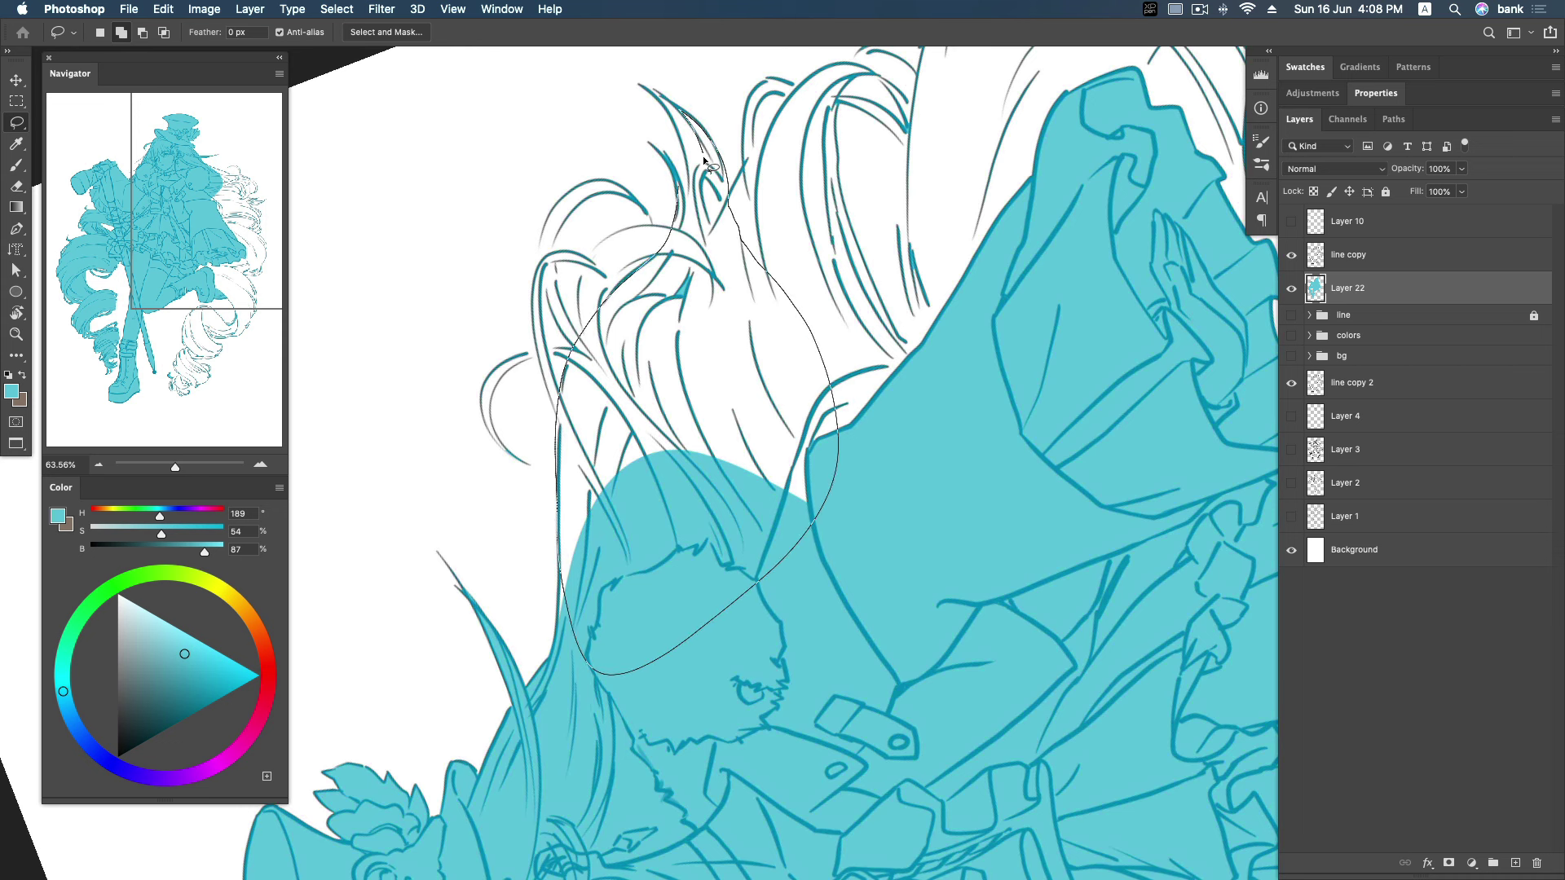
mouse_move(706, 203)
left_mouse_down()
mouse_move(684, 120)
mouse_move(681, 221)
left_mouse_up()
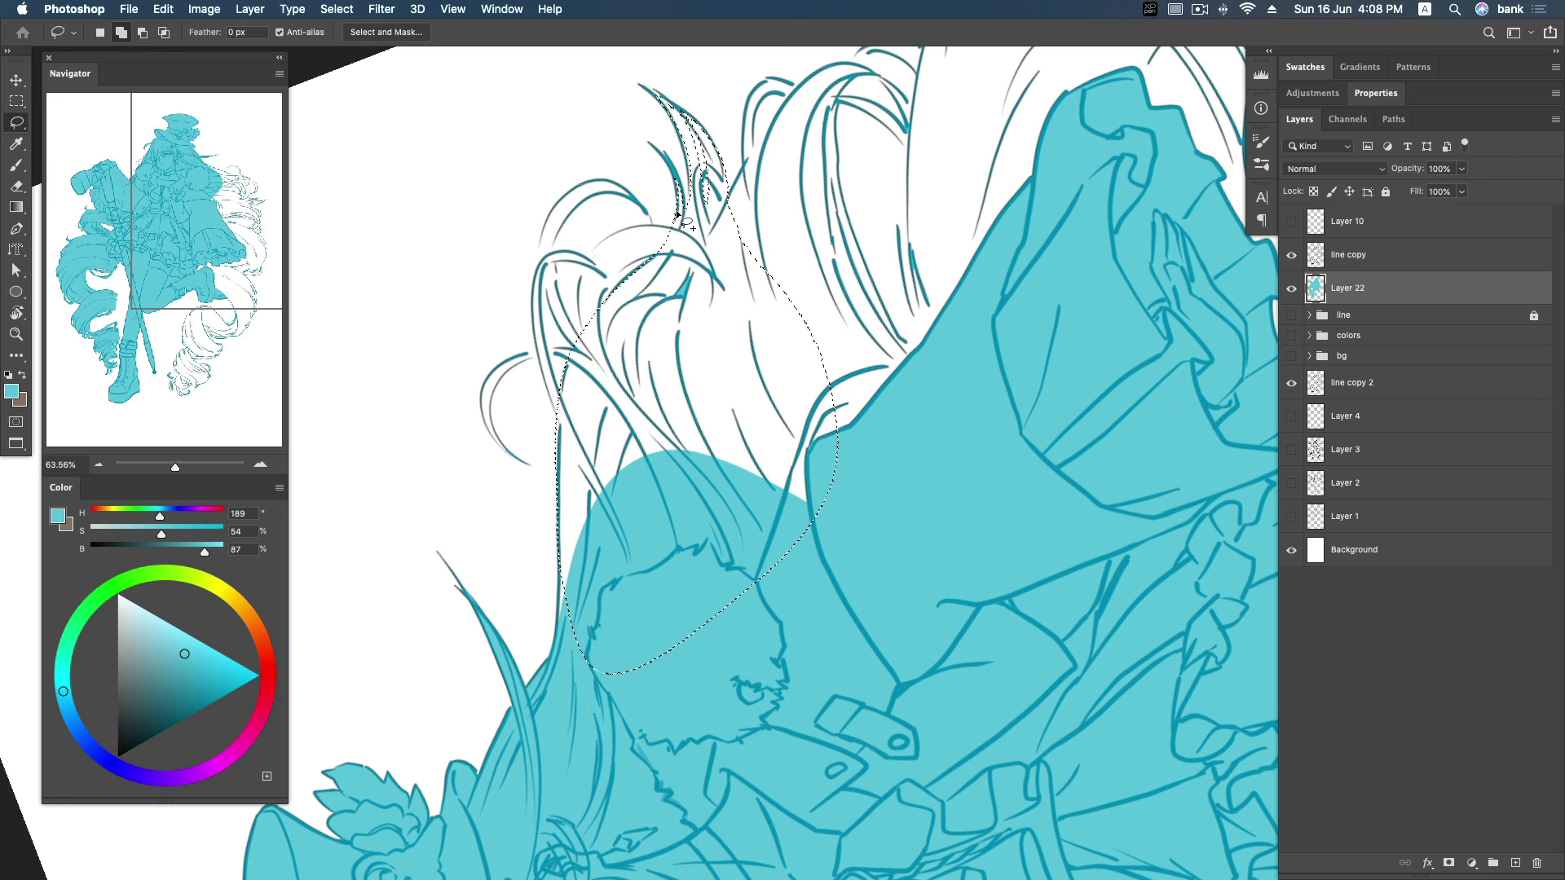
key("alt+BackSpace")
Lasso the hair strand tip and thin left strands and fill them with cyan.
key("ctrl+d")
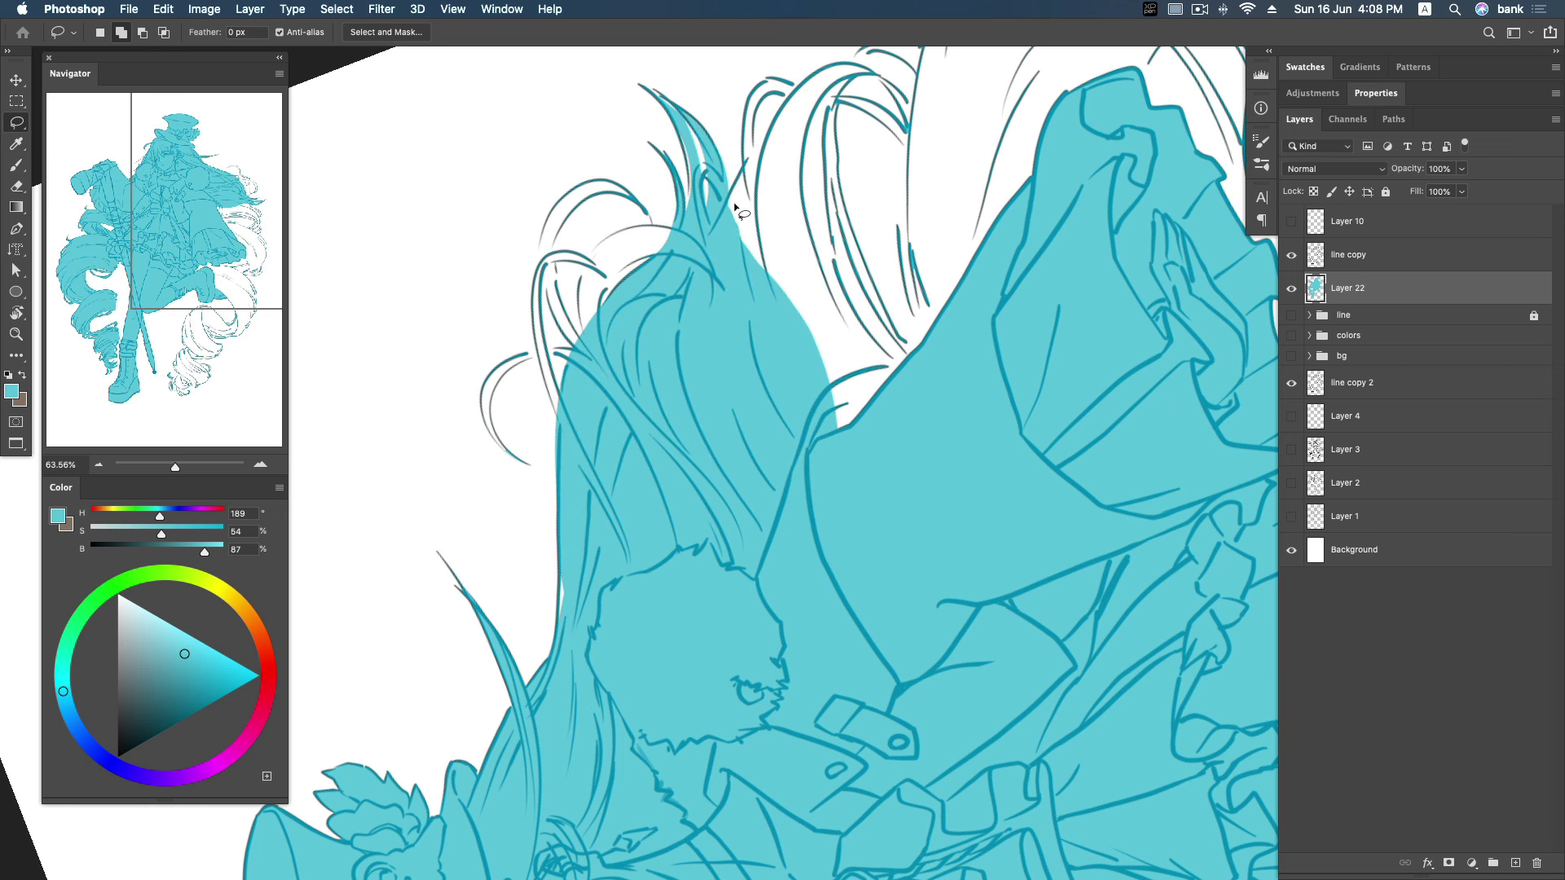
left_click_drag(699, 196, 734, 206)
mouse_move(666, 254)
left_mouse_down()
mouse_move(598, 306)
mouse_move(612, 257)
mouse_move(696, 237)
left_mouse_up()
mouse_move(584, 277)
left_mouse_down()
mouse_move(566, 216)
mouse_move(622, 196)
mouse_move(641, 209)
mouse_move(589, 199)
mouse_move(540, 269)
mouse_move(591, 363)
left_mouse_up()
mouse_move(616, 273)
left_mouse_down()
mouse_move(538, 314)
mouse_move(560, 399)
mouse_move(543, 305)
mouse_move(581, 262)
mouse_move(575, 362)
mouse_move(522, 375)
mouse_move(502, 444)
mouse_move(484, 419)
mouse_move(576, 345)
left_mouse_up()
key("alt+BackSpace")
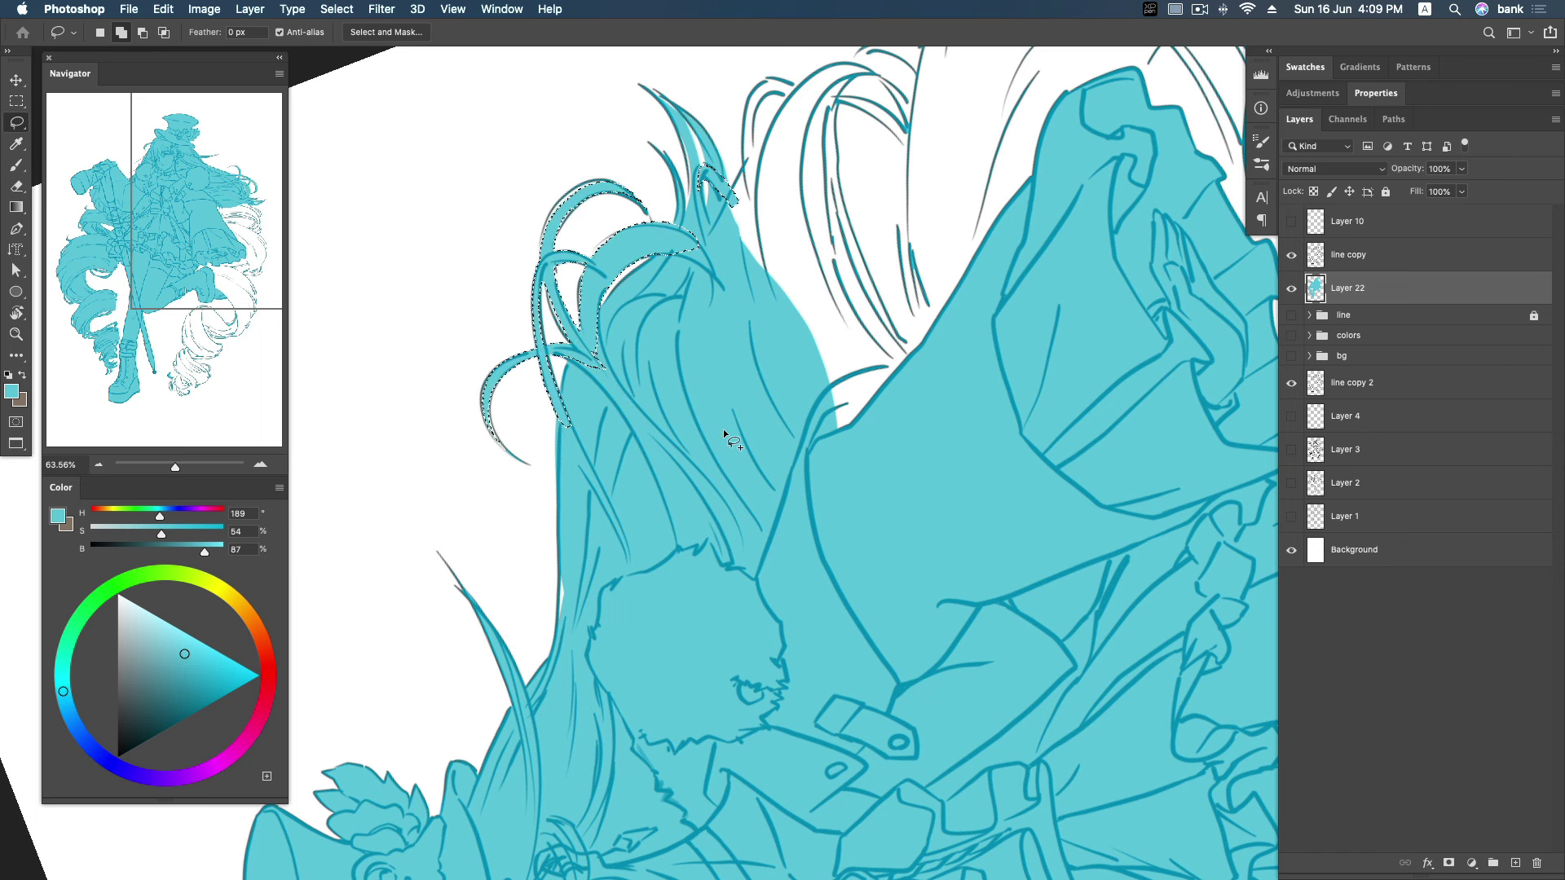
scroll(723, 429, "up", 5)
scroll(722, 429, "right", 5)
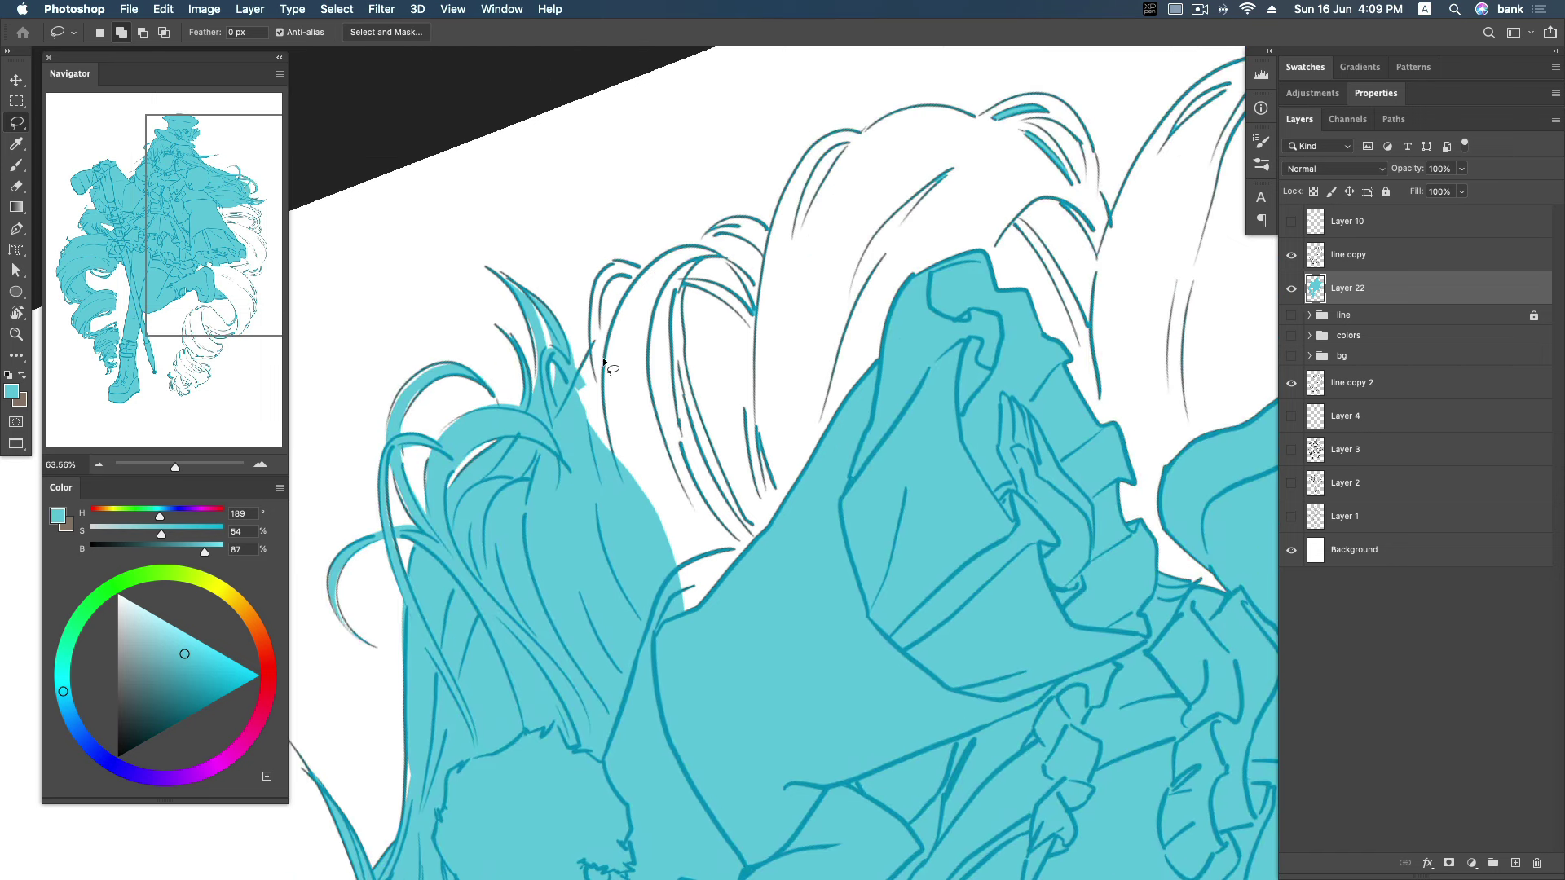
Fill the hair mass and upper strands above the collar with cyan, then deselect.
left_click_drag(857, 438, 525, 478)
mouse_move(770, 267)
left_mouse_down()
mouse_move(687, 318)
mouse_move(603, 269)
mouse_move(585, 589)
left_mouse_up()
key("alt+BackSpace")
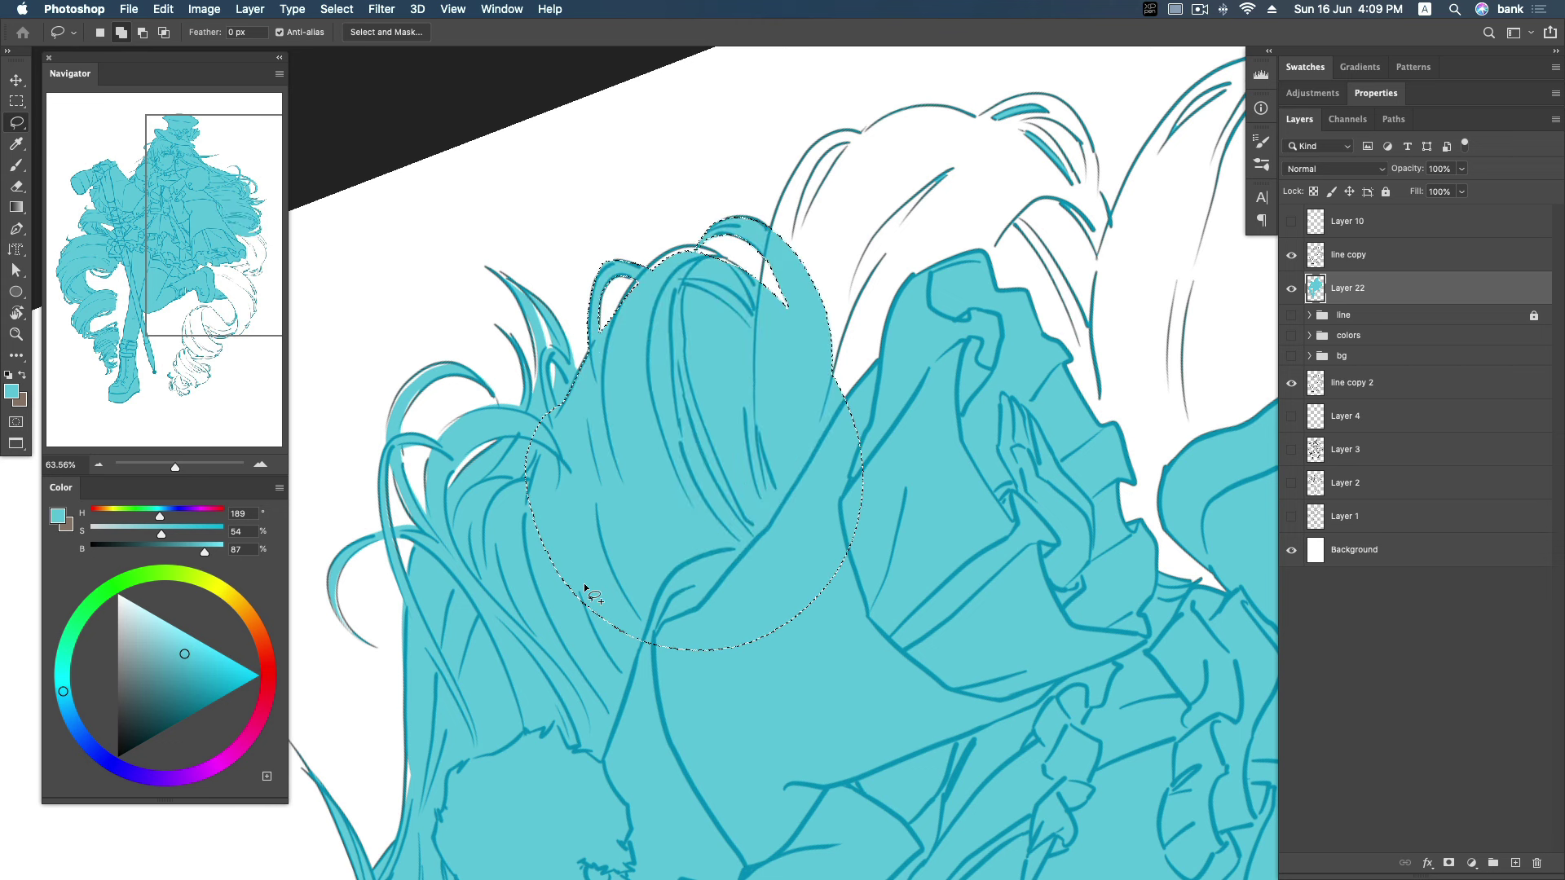
key("ctrl+d")
scroll(668, 481, "up", 3)
scroll(669, 481, "right", 3)
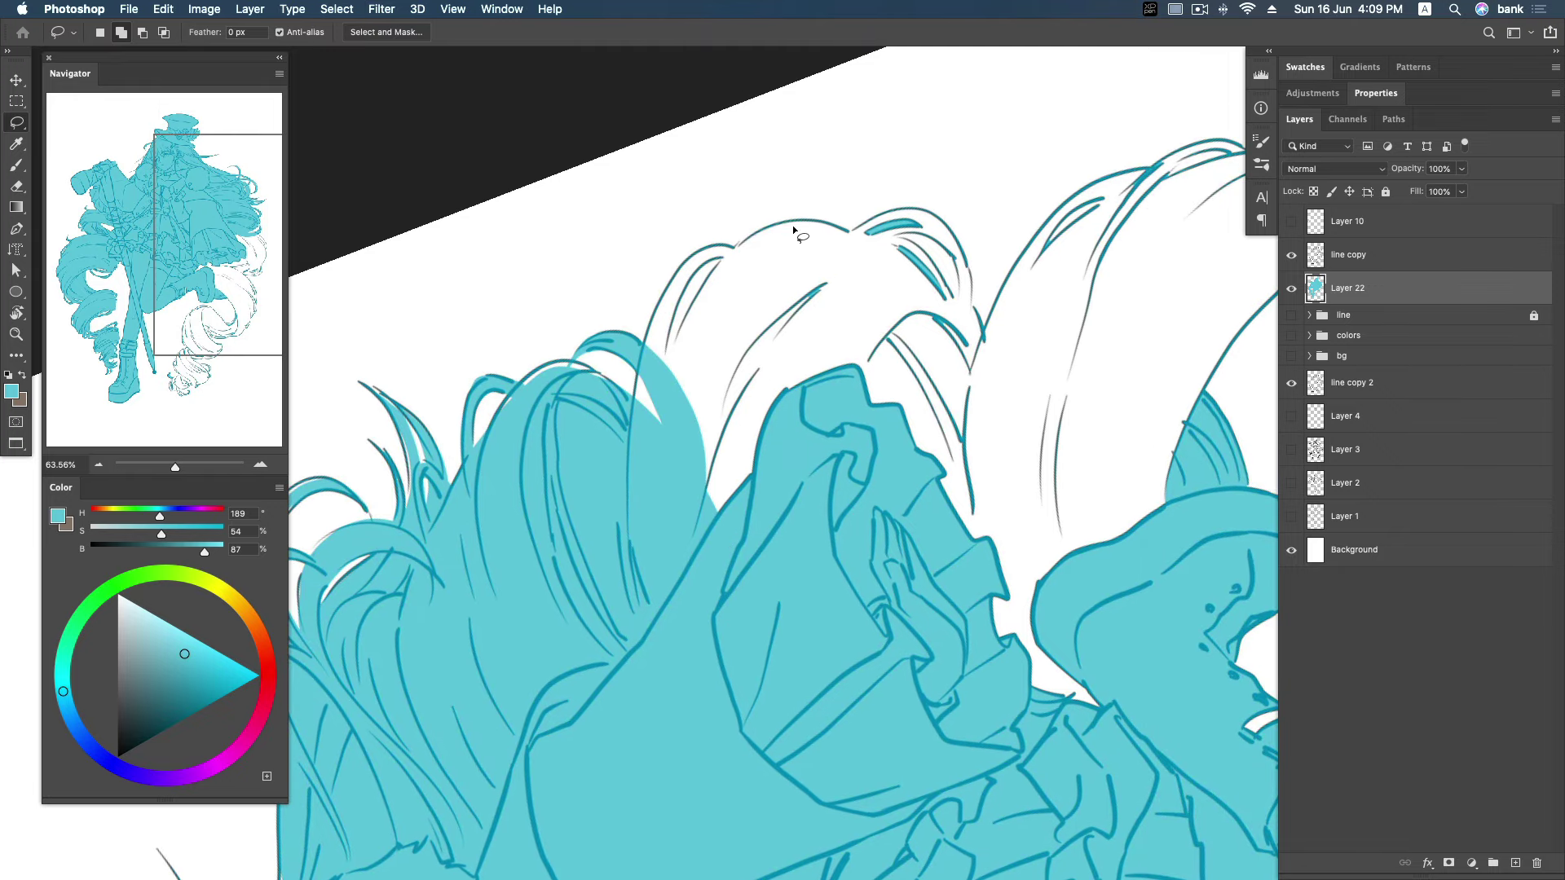
Fill the strand at the hair's top with cyan and lasso the hair over the hand.
left_click_drag(850, 242, 862, 265)
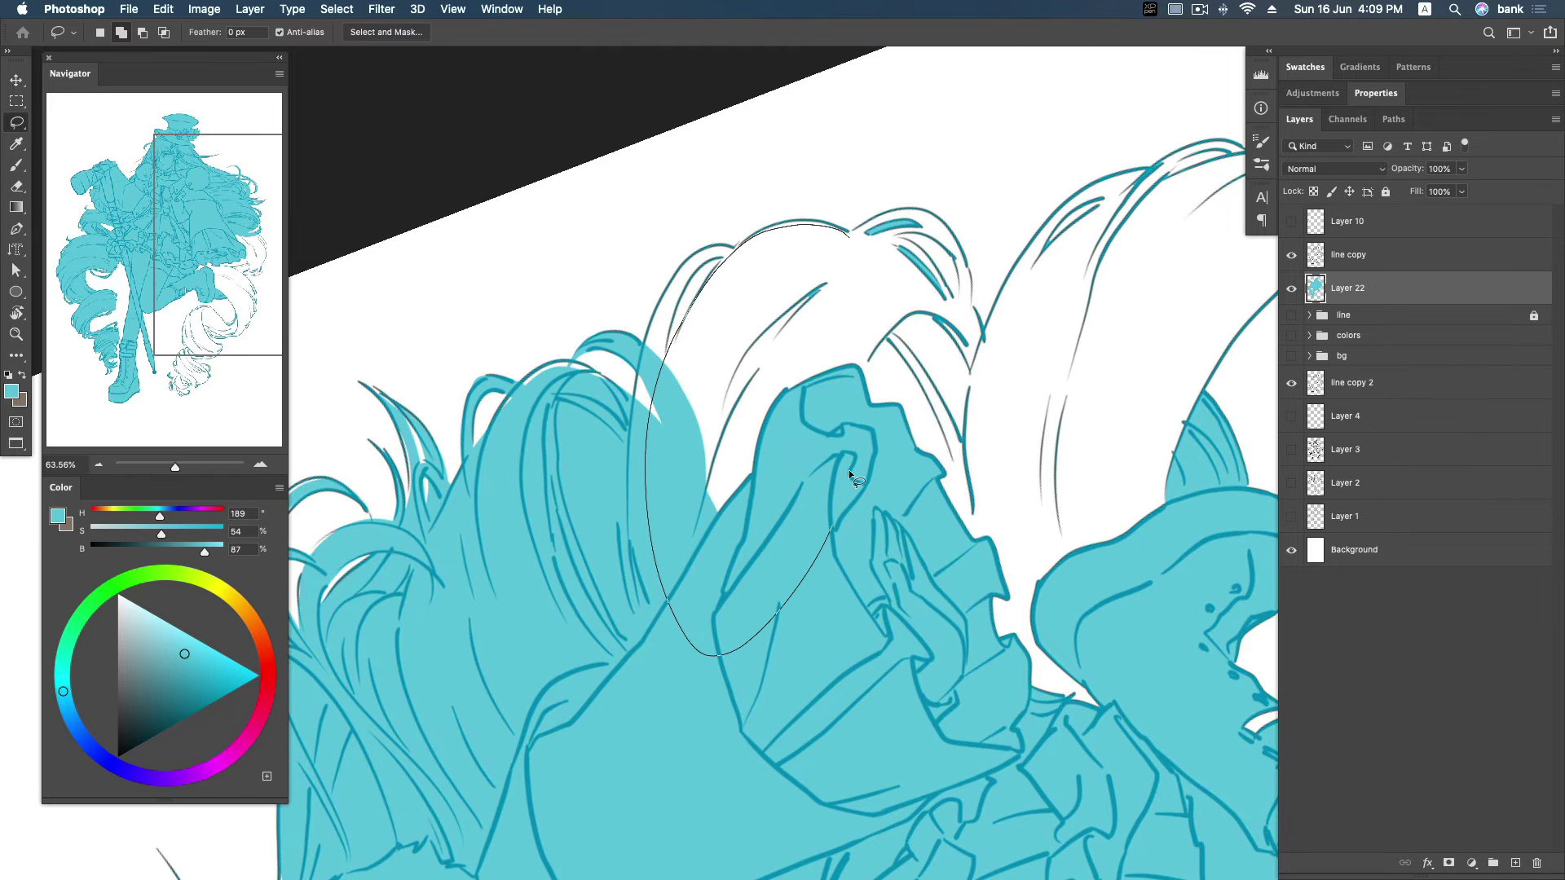
left_click_drag(861, 265, 719, 254)
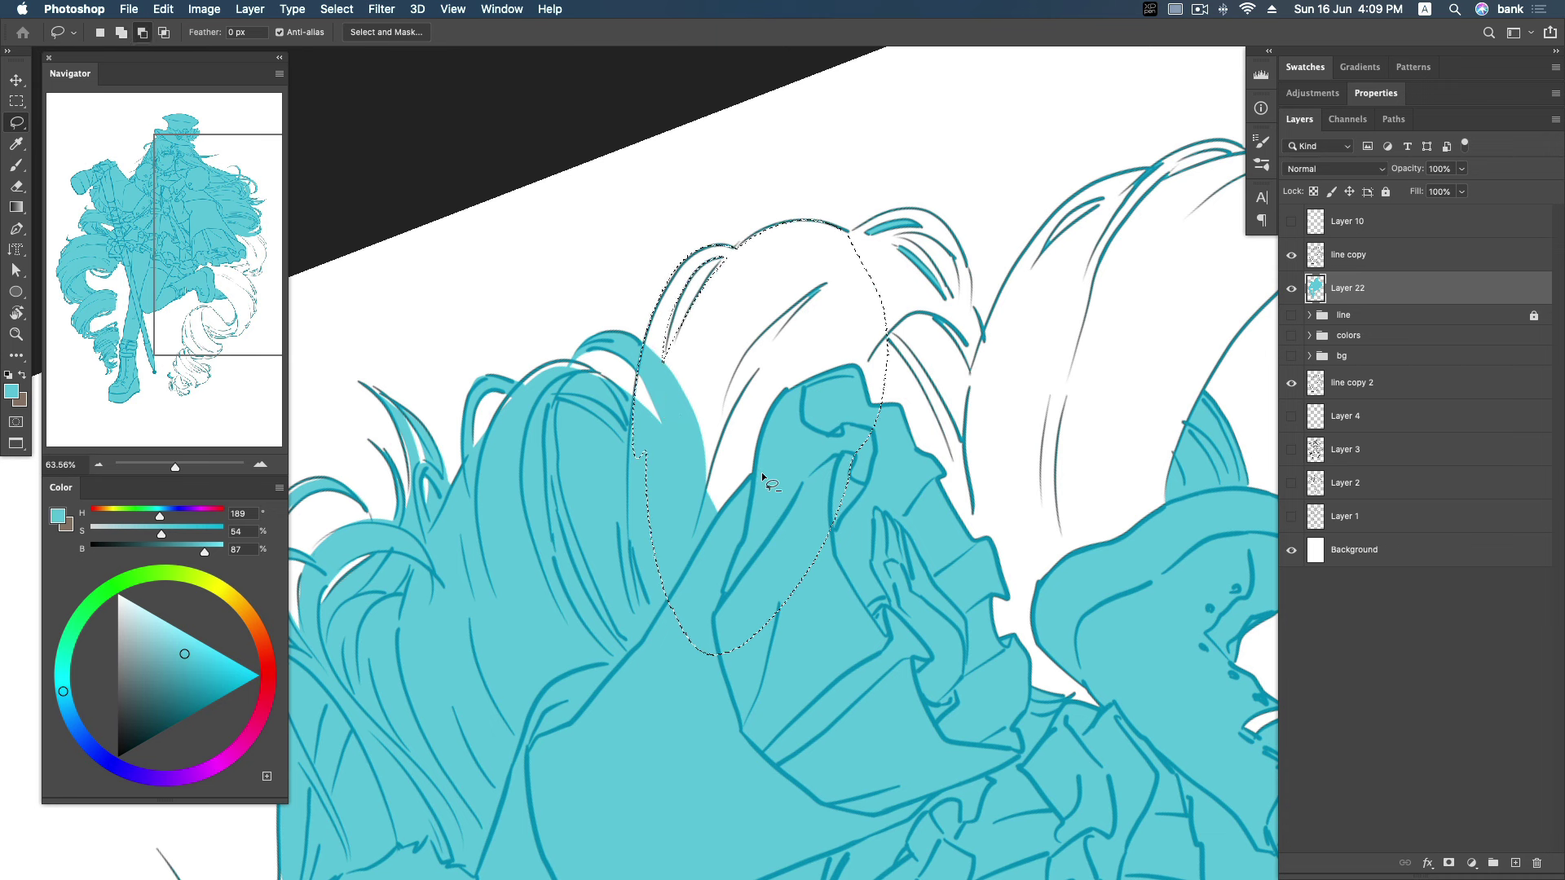
key("alt+BackSpace")
scroll(771, 458, "right", 5)
scroll(758, 367, "up", 2)
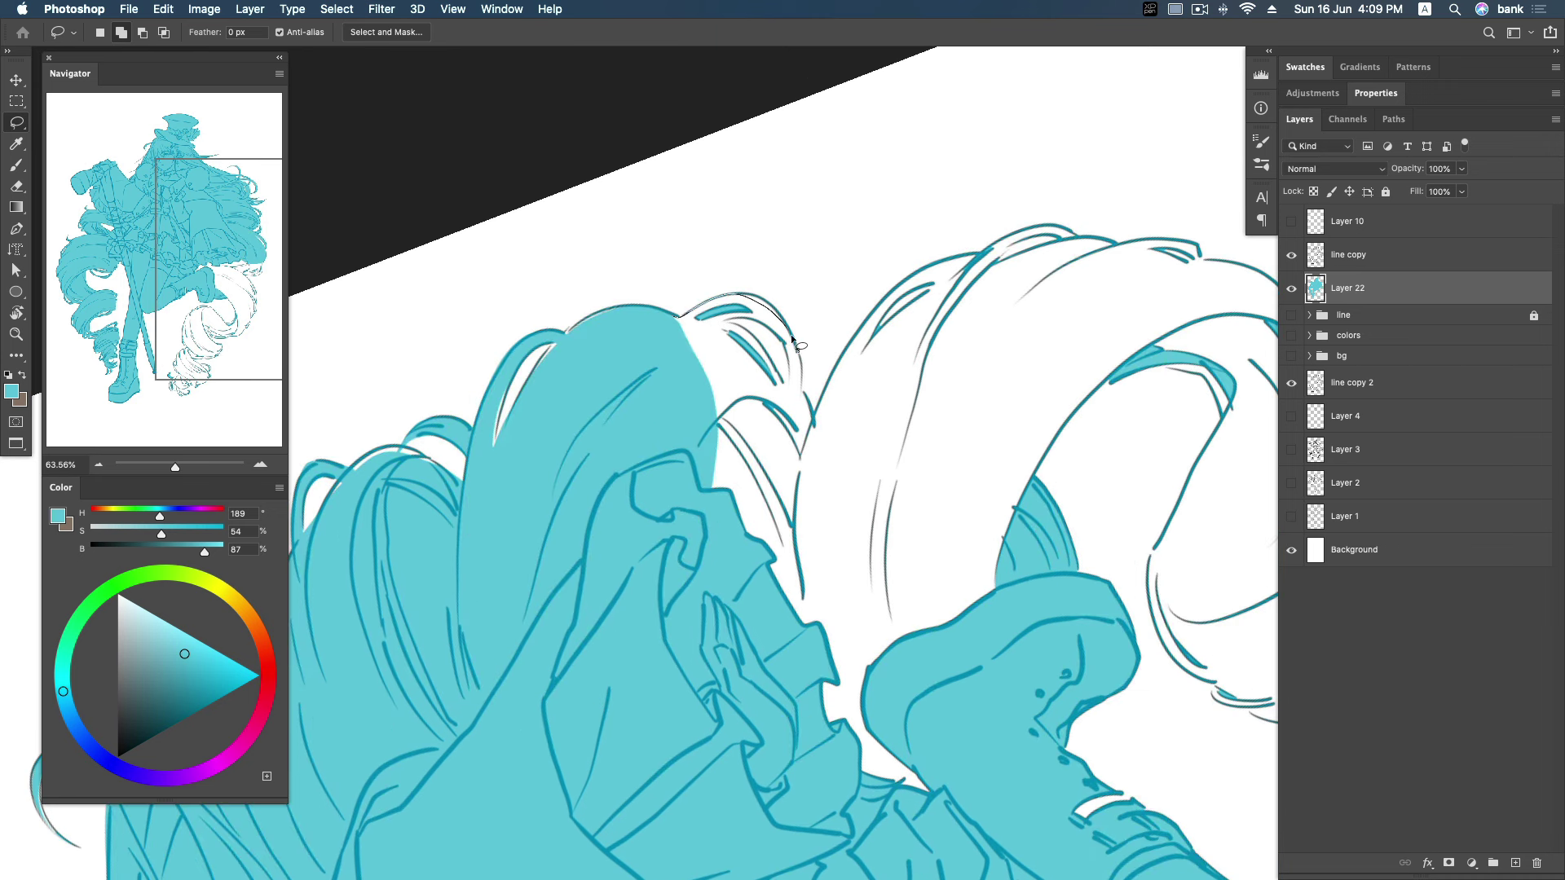
mouse_move(815, 444)
left_mouse_down()
mouse_move(623, 452)
mouse_move(773, 308)
left_mouse_up()
Fill the hair over the hand and the curl's start beside the sleeve with cyan.
key("alt+BackSpace")
key("ctrl+d")
left_click_drag(793, 330, 548, 461)
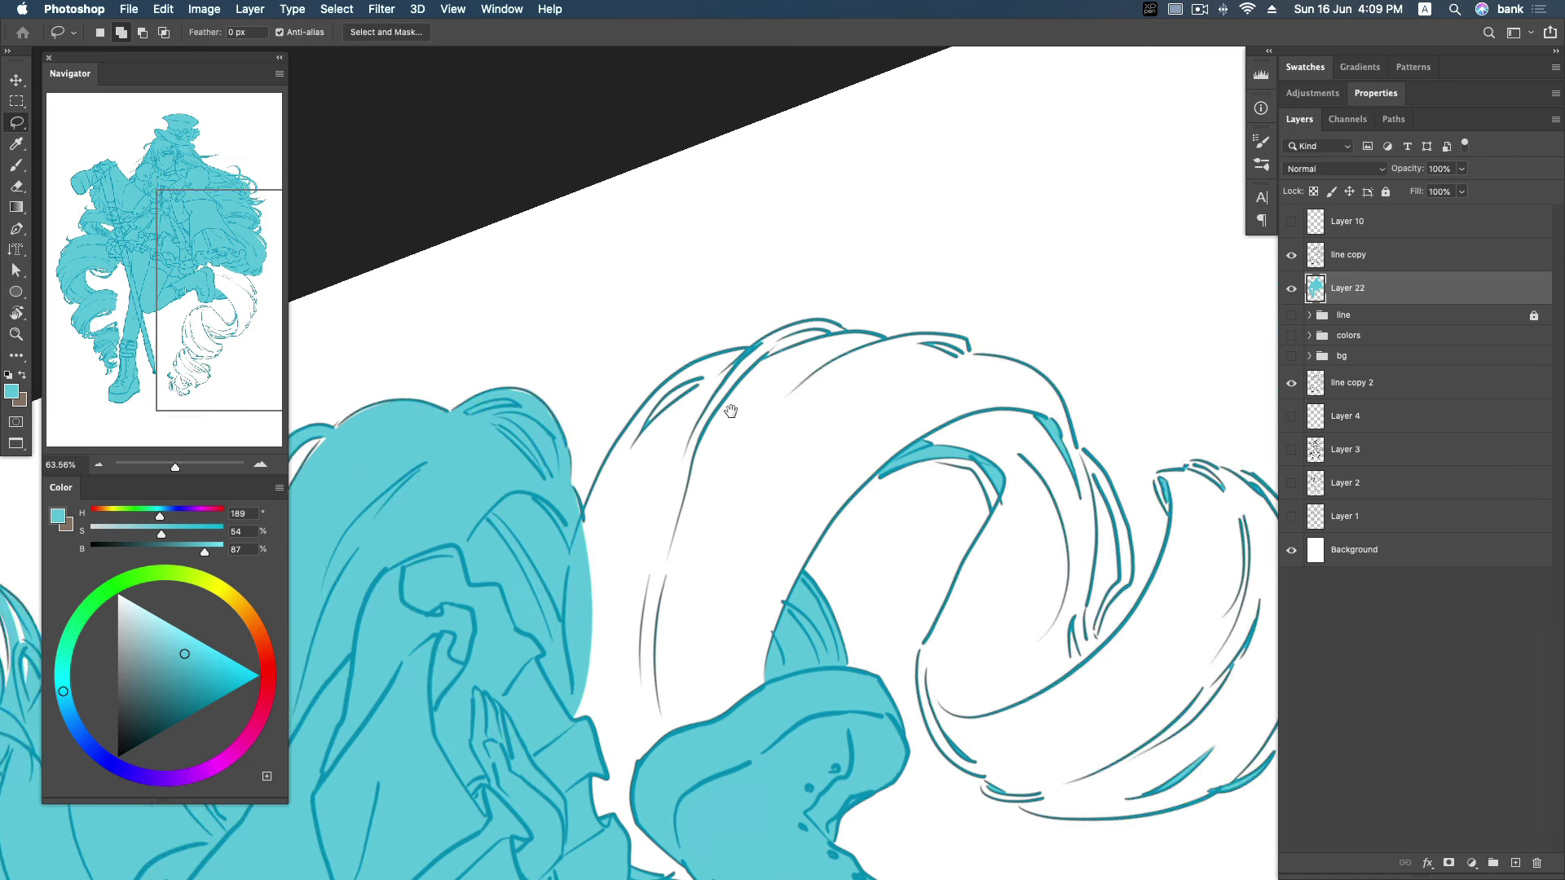
left_click_drag(567, 528, 512, 713)
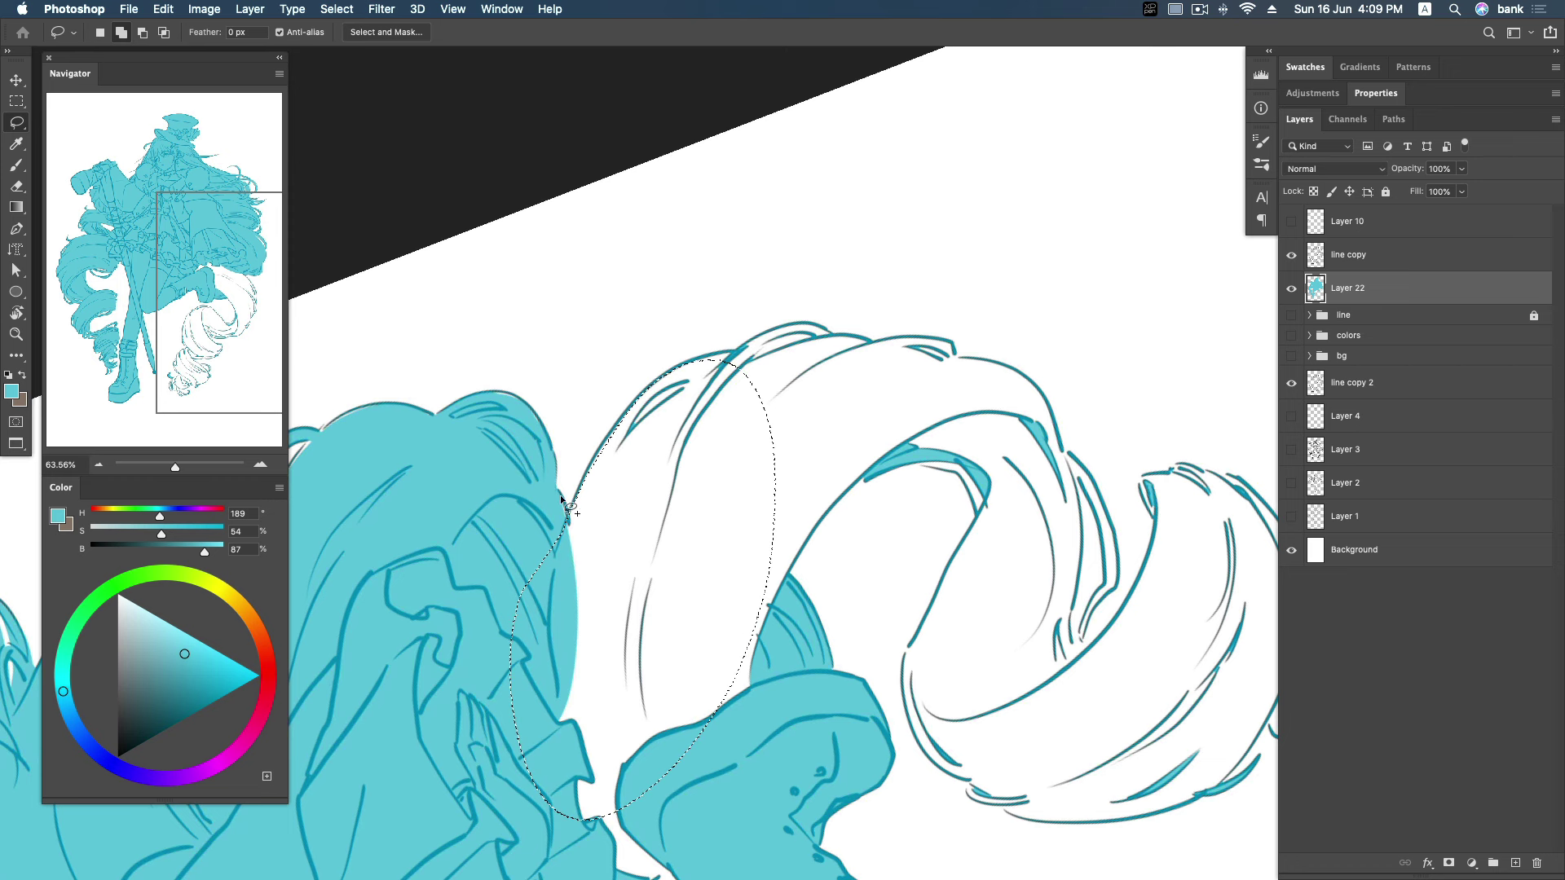
left_click_drag(662, 623, 651, 491)
left_click_drag(522, 334, 672, 554)
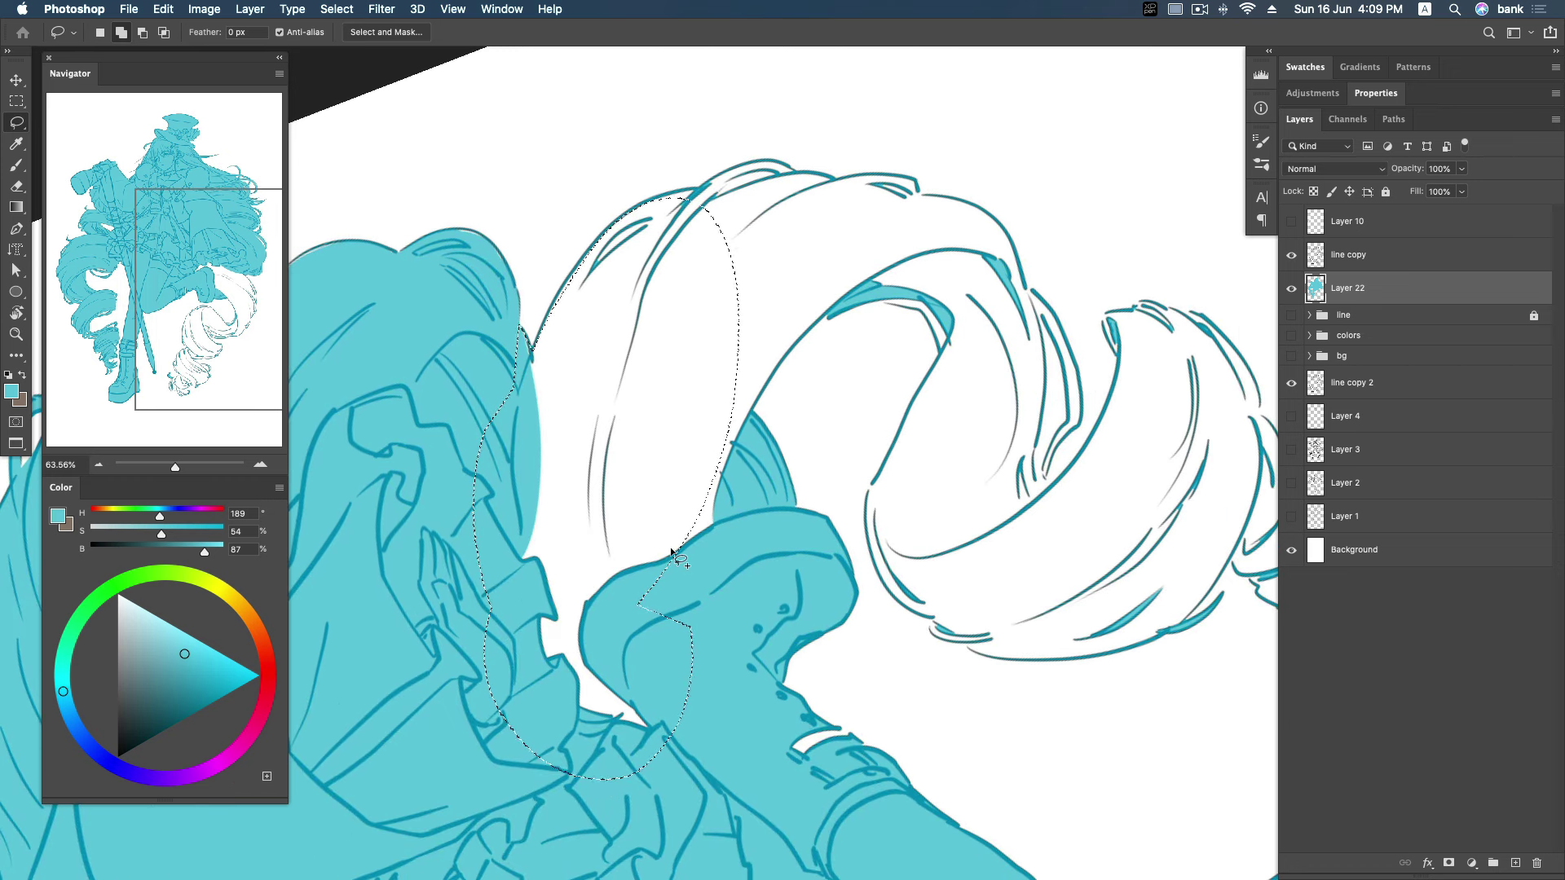
key("alt+BackSpace")
key("ctrl+d")
Fill the curl's lower hair loop and bottom edge with cyan.
scroll(696, 379, "up", 3)
scroll(696, 379, "right", 3)
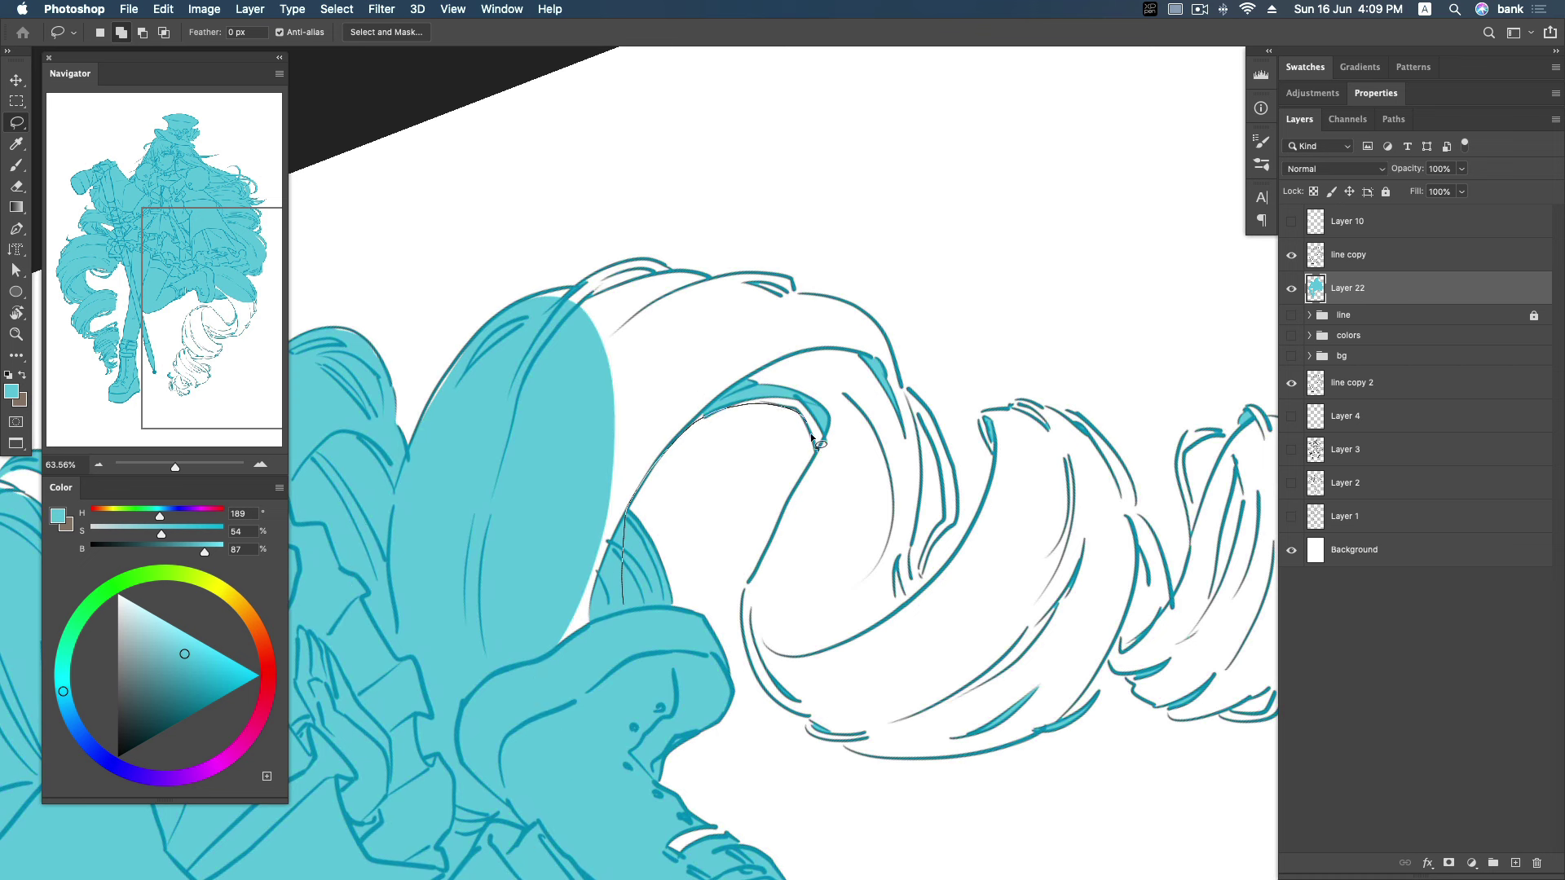
mouse_move(802, 481)
left_mouse_down()
mouse_move(762, 652)
mouse_move(896, 640)
mouse_move(907, 517)
left_mouse_up()
mouse_move(815, 295)
left_mouse_down()
mouse_move(515, 478)
mouse_move(569, 691)
mouse_move(617, 640)
left_mouse_up()
key("alt+BackSpace")
key("ctrl+d")
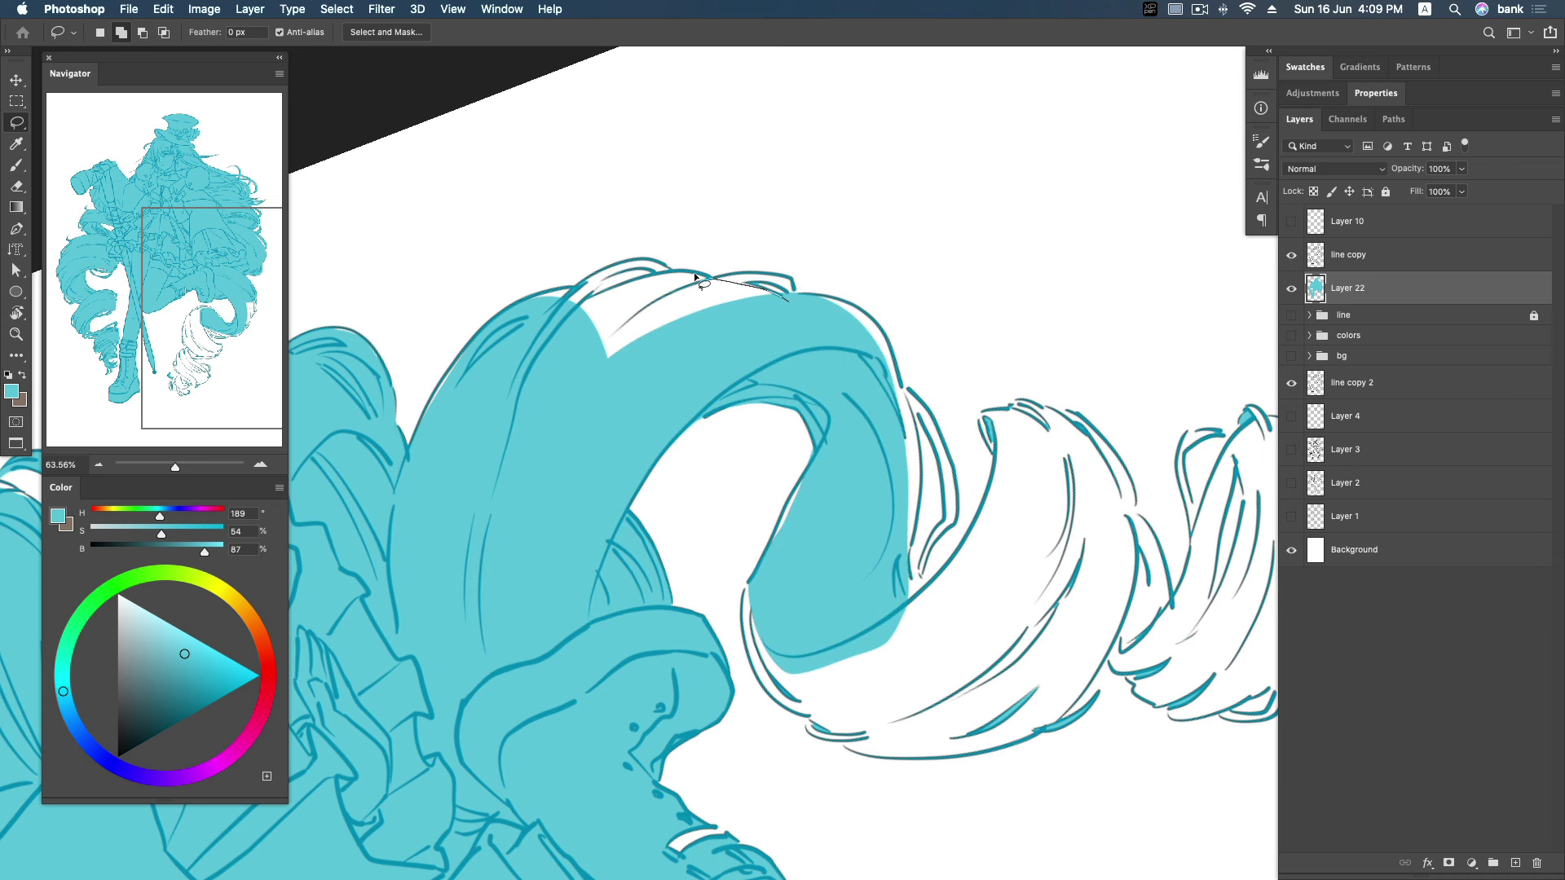
mouse_move(653, 412)
left_mouse_down()
mouse_move(774, 336)
mouse_move(789, 303)
mouse_move(756, 278)
mouse_move(796, 305)
left_mouse_up()
key("alt+BackSpace")
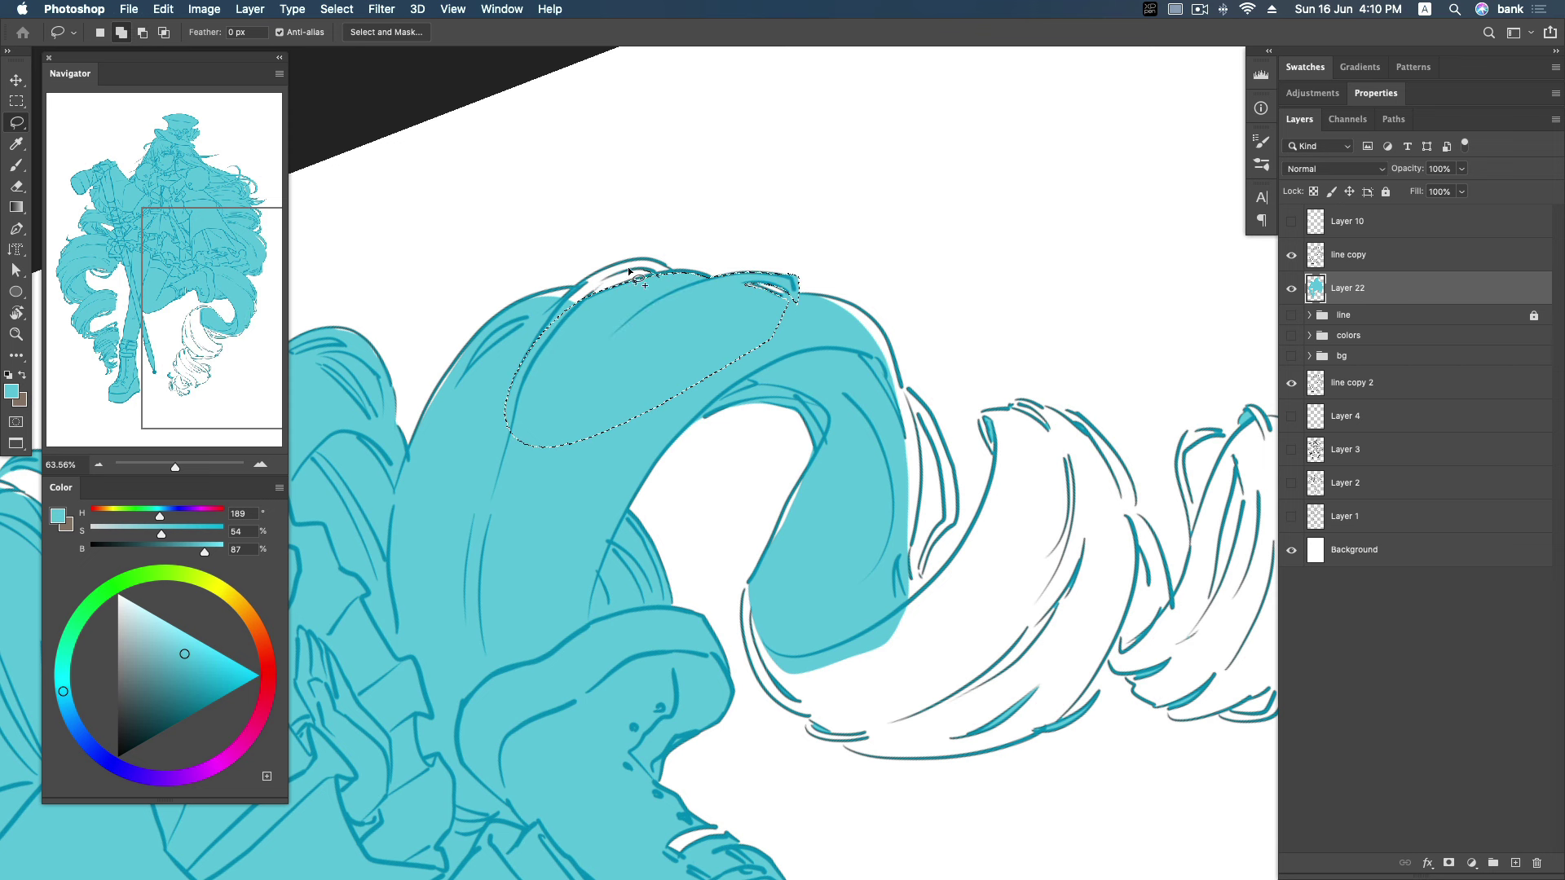
Lasso the curl's top edge, right edge and lower area, and fill with cyan.
left_click_drag(518, 303, 669, 266)
left_click(942, 339)
scroll(815, 310, "right", 3)
scroll(815, 309, "down", 2)
left_click_drag(718, 260, 861, 482)
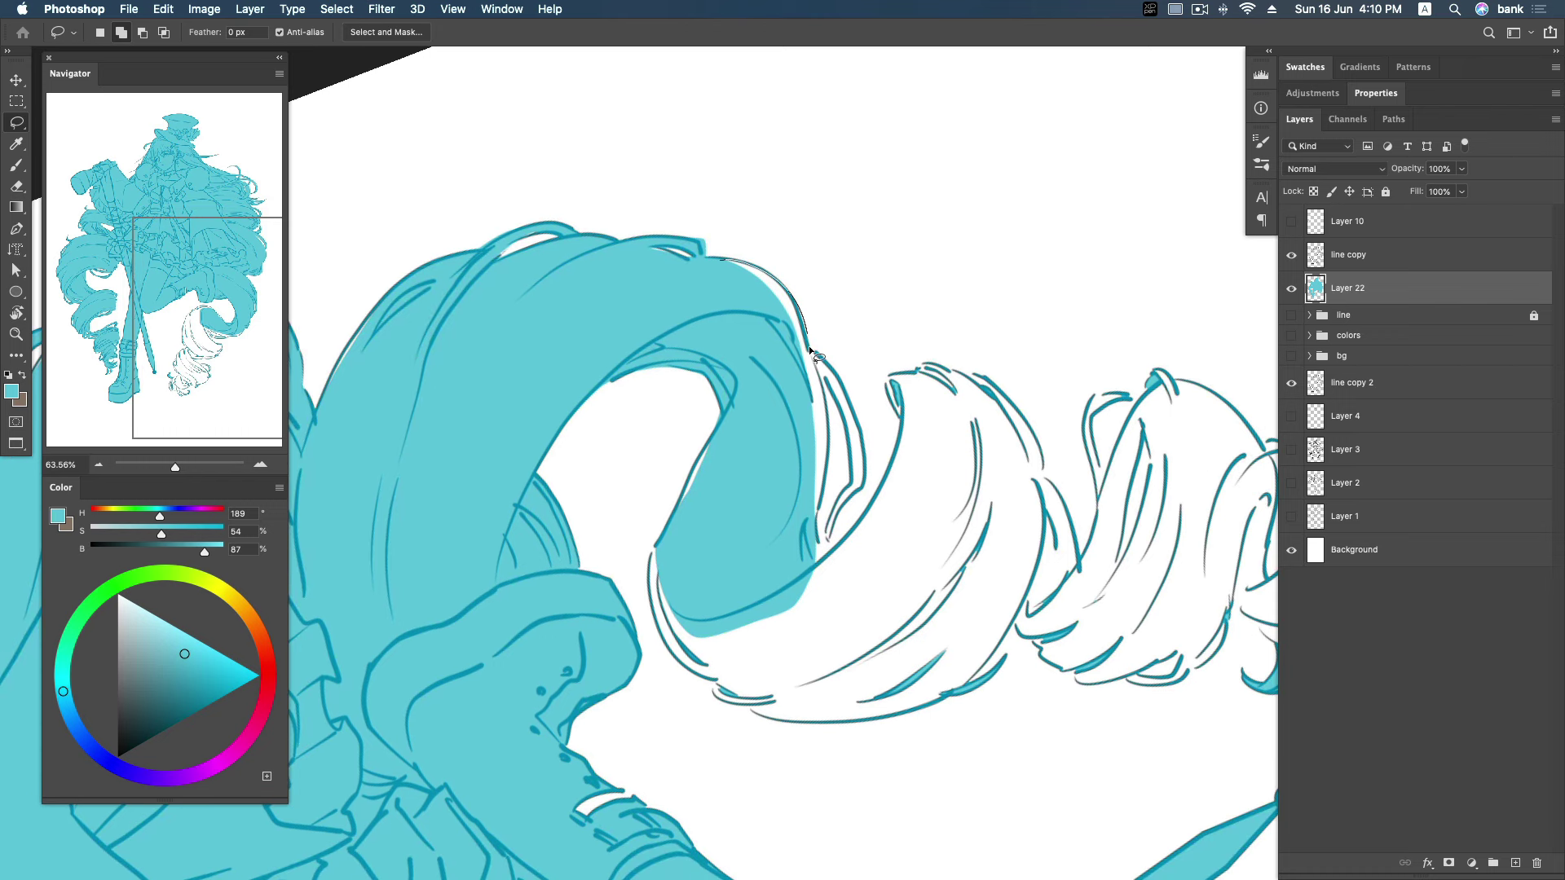
mouse_move(828, 555)
left_mouse_down()
mouse_move(850, 488)
mouse_move(766, 428)
left_mouse_up()
left_click_drag(706, 291, 705, 289)
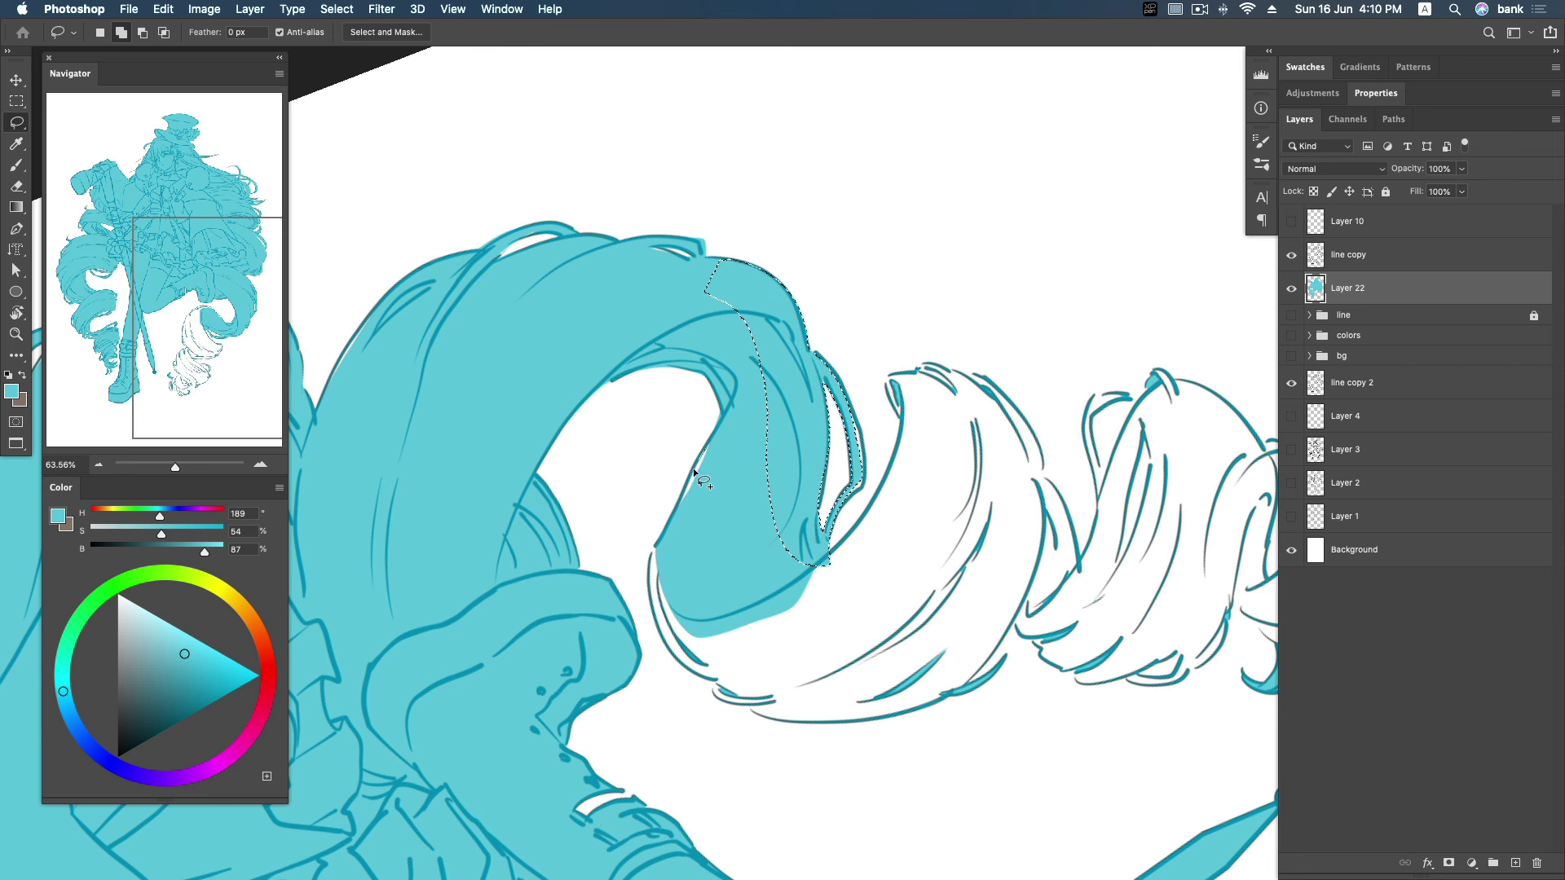
mouse_move(661, 636)
left_mouse_down()
mouse_move(715, 679)
mouse_move(761, 377)
left_mouse_up()
key("alt+BackSpace")
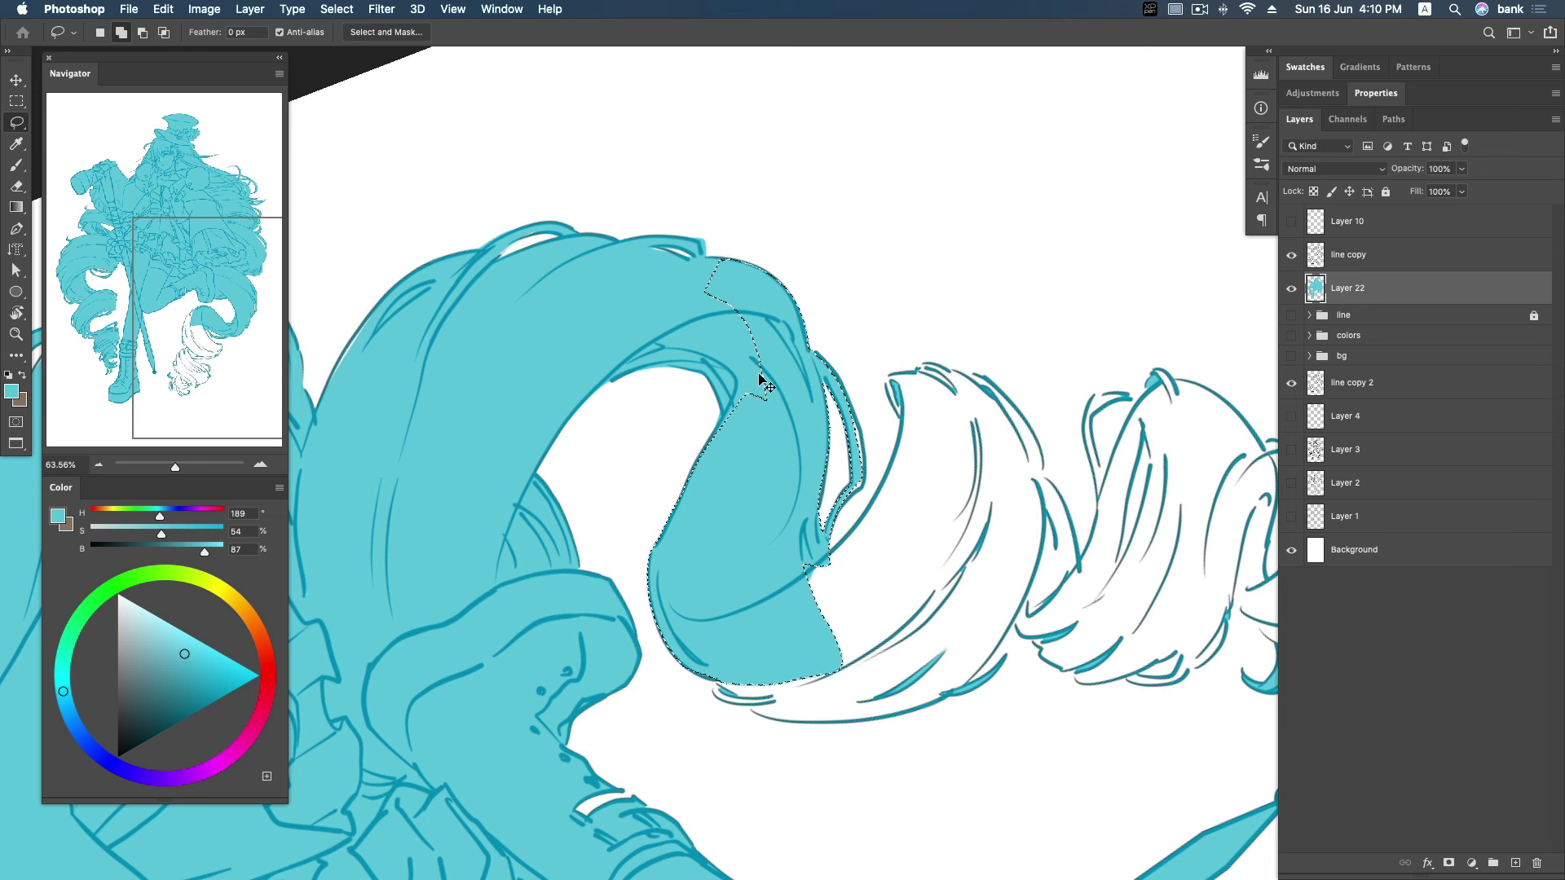
Rotate the view and fill the curl's lower-edge section with cyan.
key("r")
key("ctrl+d")
left_click_drag(797, 380, 912, 280)
mouse_move(721, 219)
left_mouse_down()
mouse_move(672, 248)
mouse_move(622, 374)
mouse_move(642, 486)
left_mouse_up()
mouse_move(822, 601)
left_mouse_down()
mouse_move(925, 568)
mouse_move(939, 489)
mouse_move(866, 477)
mouse_move(816, 422)
mouse_move(760, 211)
left_mouse_up()
key("alt+BackSpace")
key("ctrl+d")
Fill the curl's inner edge, tip and the gap below the hair with cyan.
scroll(807, 359, "down", 1)
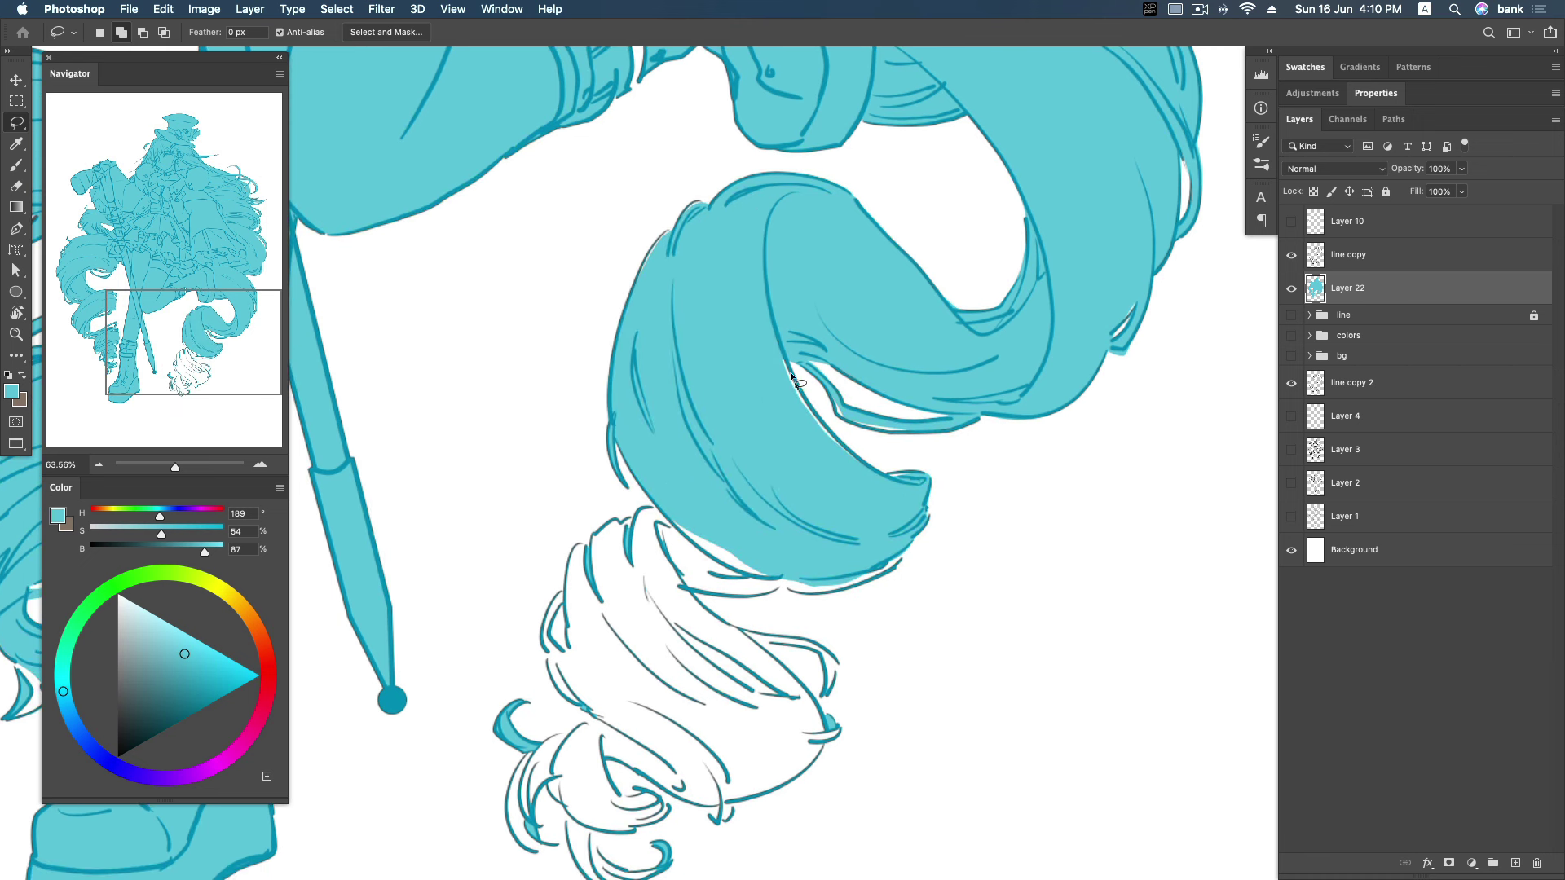
left_click_drag(789, 366, 814, 414)
left_click_drag(771, 331, 772, 333)
left_click_drag(908, 473, 884, 471)
mouse_move(831, 394)
left_mouse_down()
mouse_move(888, 430)
mouse_move(844, 412)
left_mouse_up()
scroll(929, 497, "down", 5)
left_click_drag(957, 435, 942, 455)
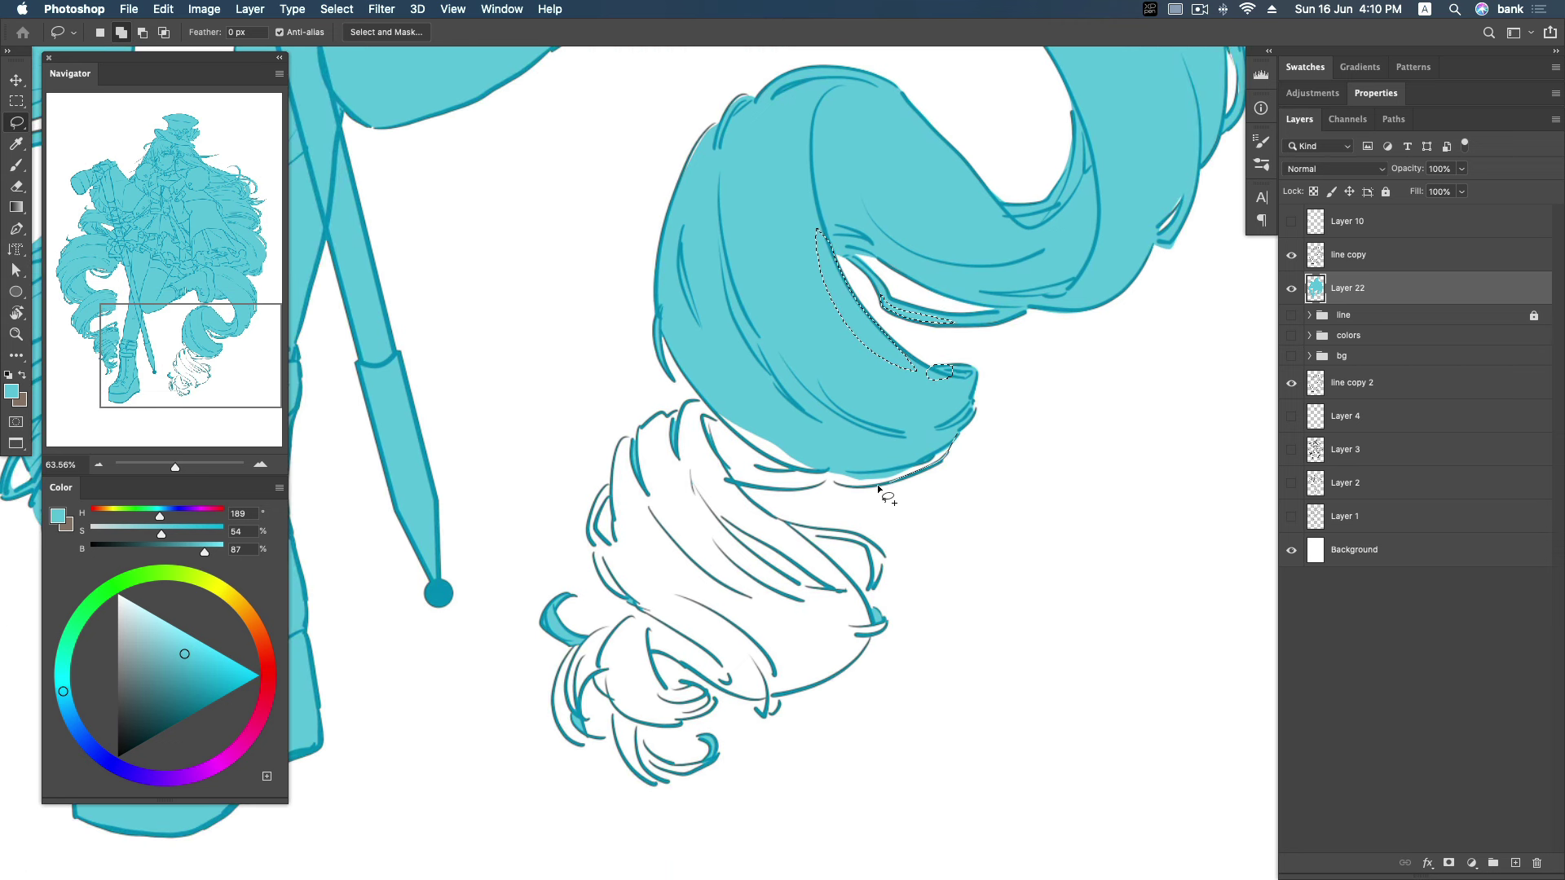
mouse_move(827, 485)
left_mouse_down()
mouse_move(694, 461)
mouse_move(697, 413)
left_mouse_up()
left_click_drag(906, 411, 921, 420)
key("alt+BackSpace")
key("ctrl+d")
Fill the next hair strand down the curl with cyan.
scroll(800, 356, "down", 5)
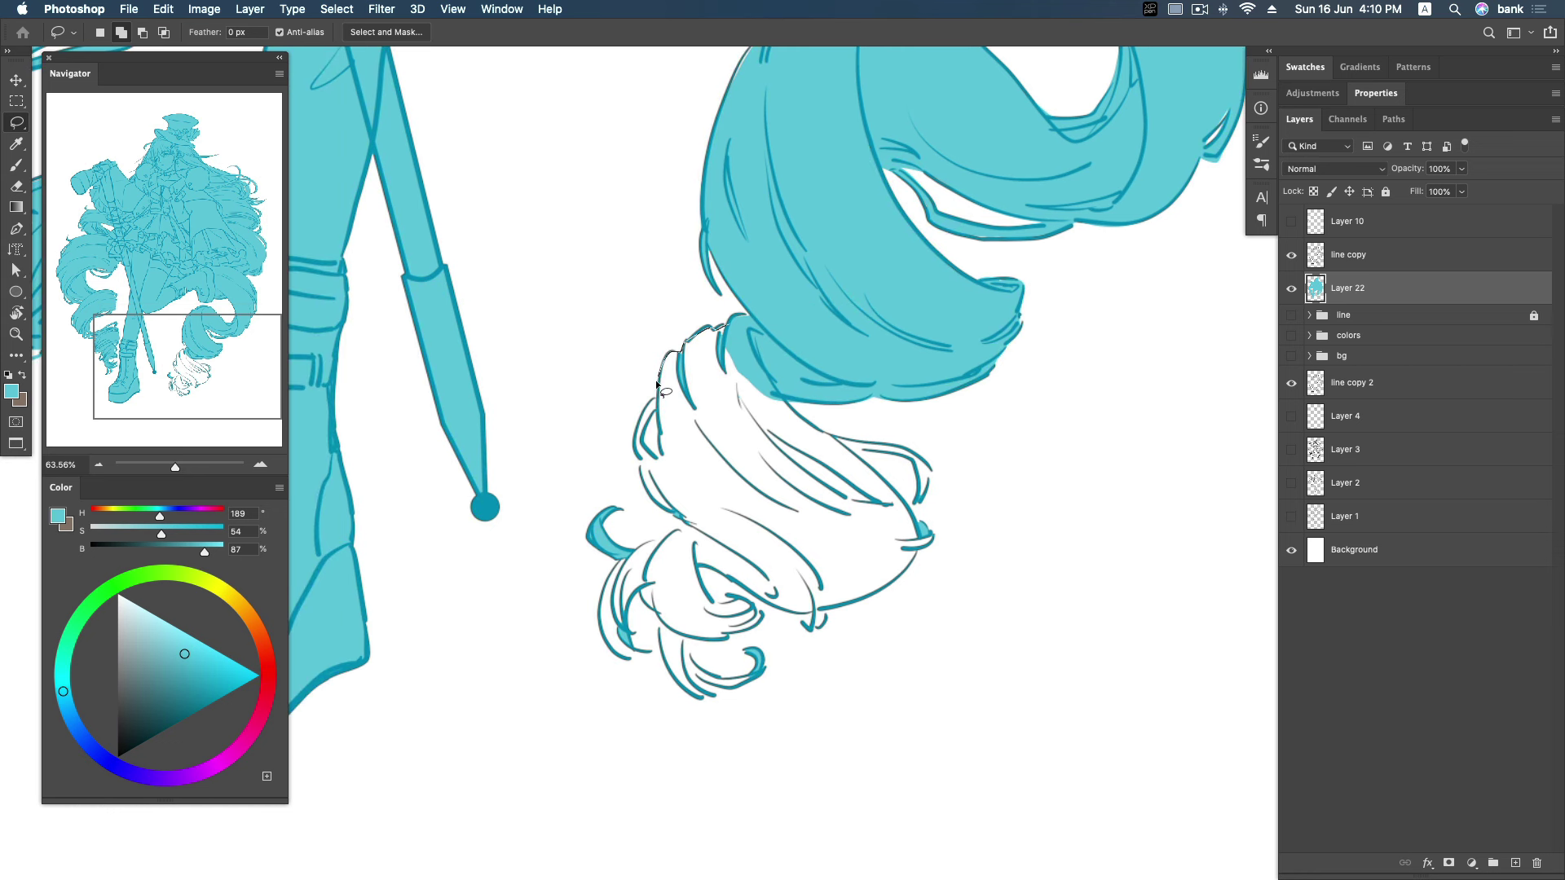
mouse_move(634, 455)
left_mouse_down()
mouse_move(657, 502)
mouse_move(794, 621)
mouse_move(909, 574)
mouse_move(929, 540)
mouse_move(877, 478)
left_mouse_up()
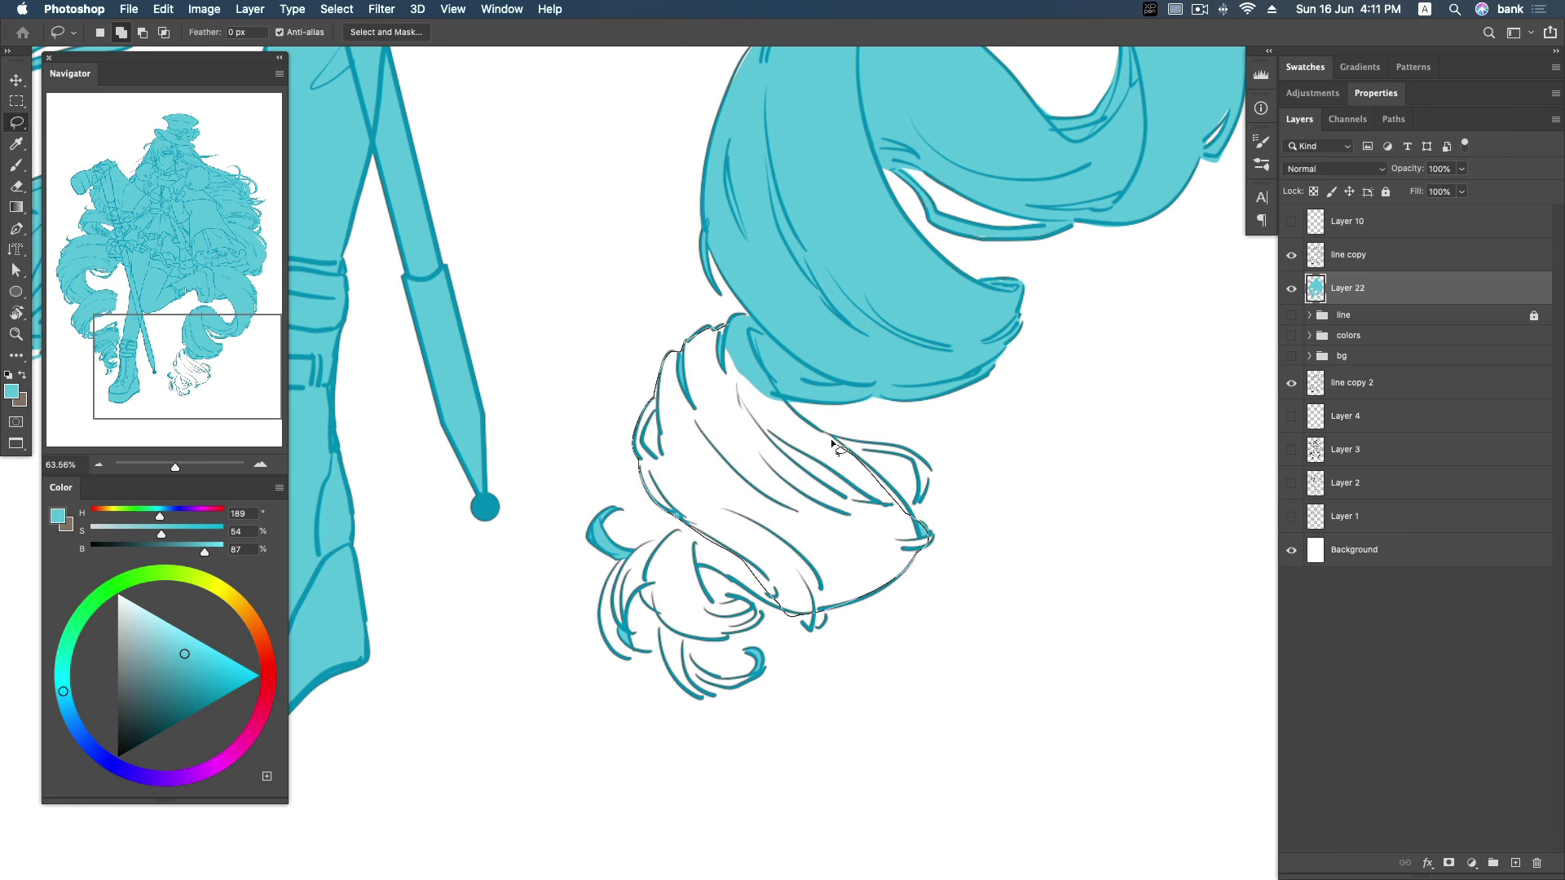
left_click_drag(776, 384, 764, 336)
key("alt+BackSpace")
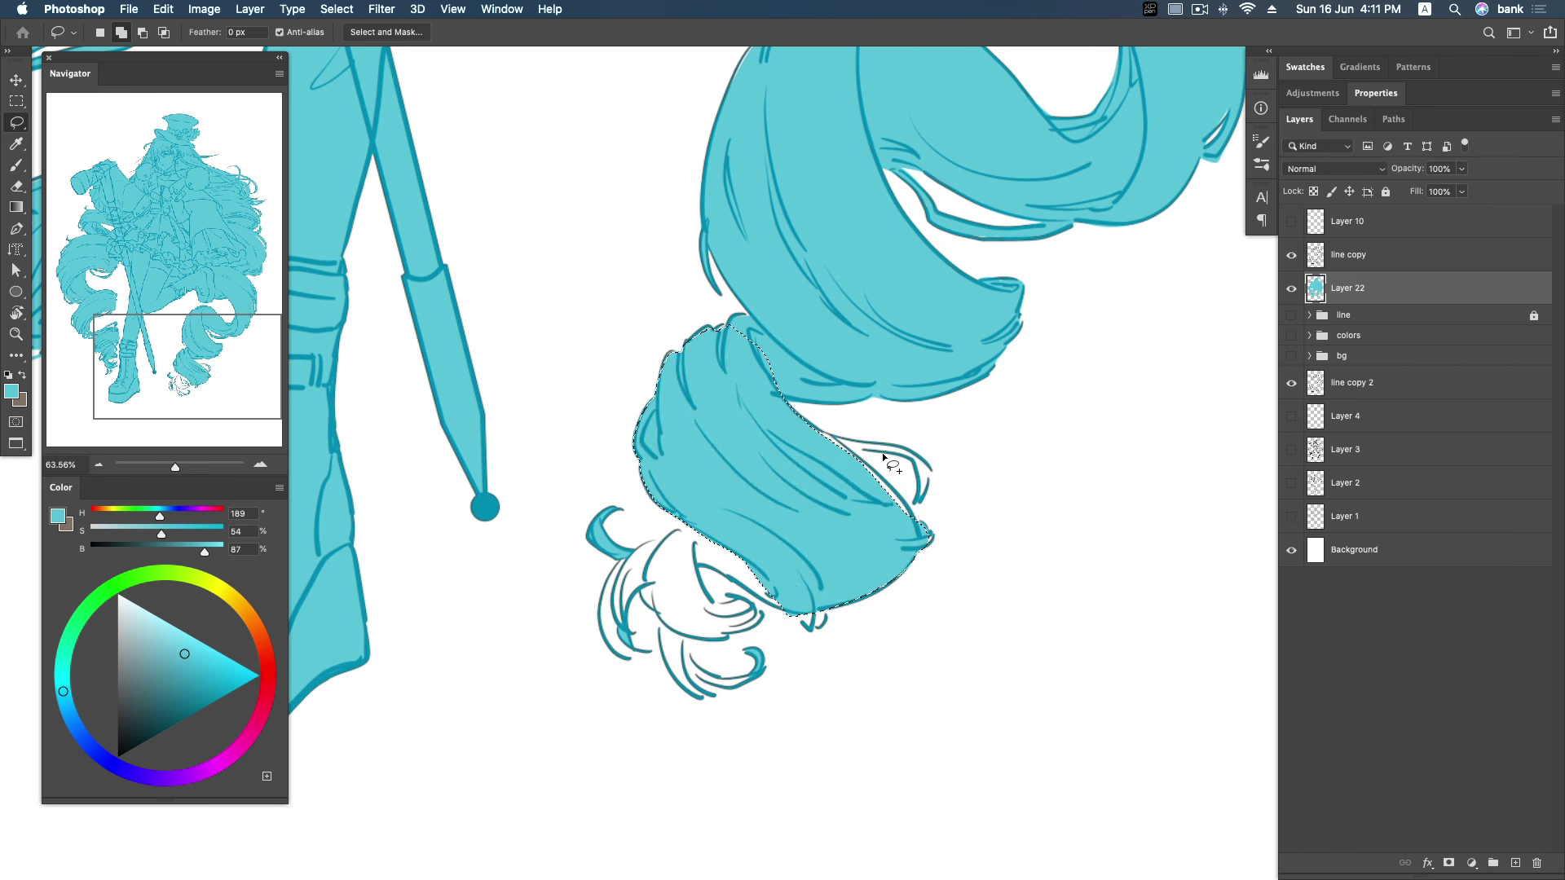
key("ctrl+d")
Outline another strand, undo an accidental brown background-colour fill, and deselect.
left_click_drag(912, 531, 810, 439)
left_click_drag(909, 510, 911, 507)
key("ctrl+d")
mouse_move(903, 515)
left_mouse_down()
mouse_move(794, 424)
mouse_move(830, 421)
left_mouse_up()
key("ctrl+BackSpace")
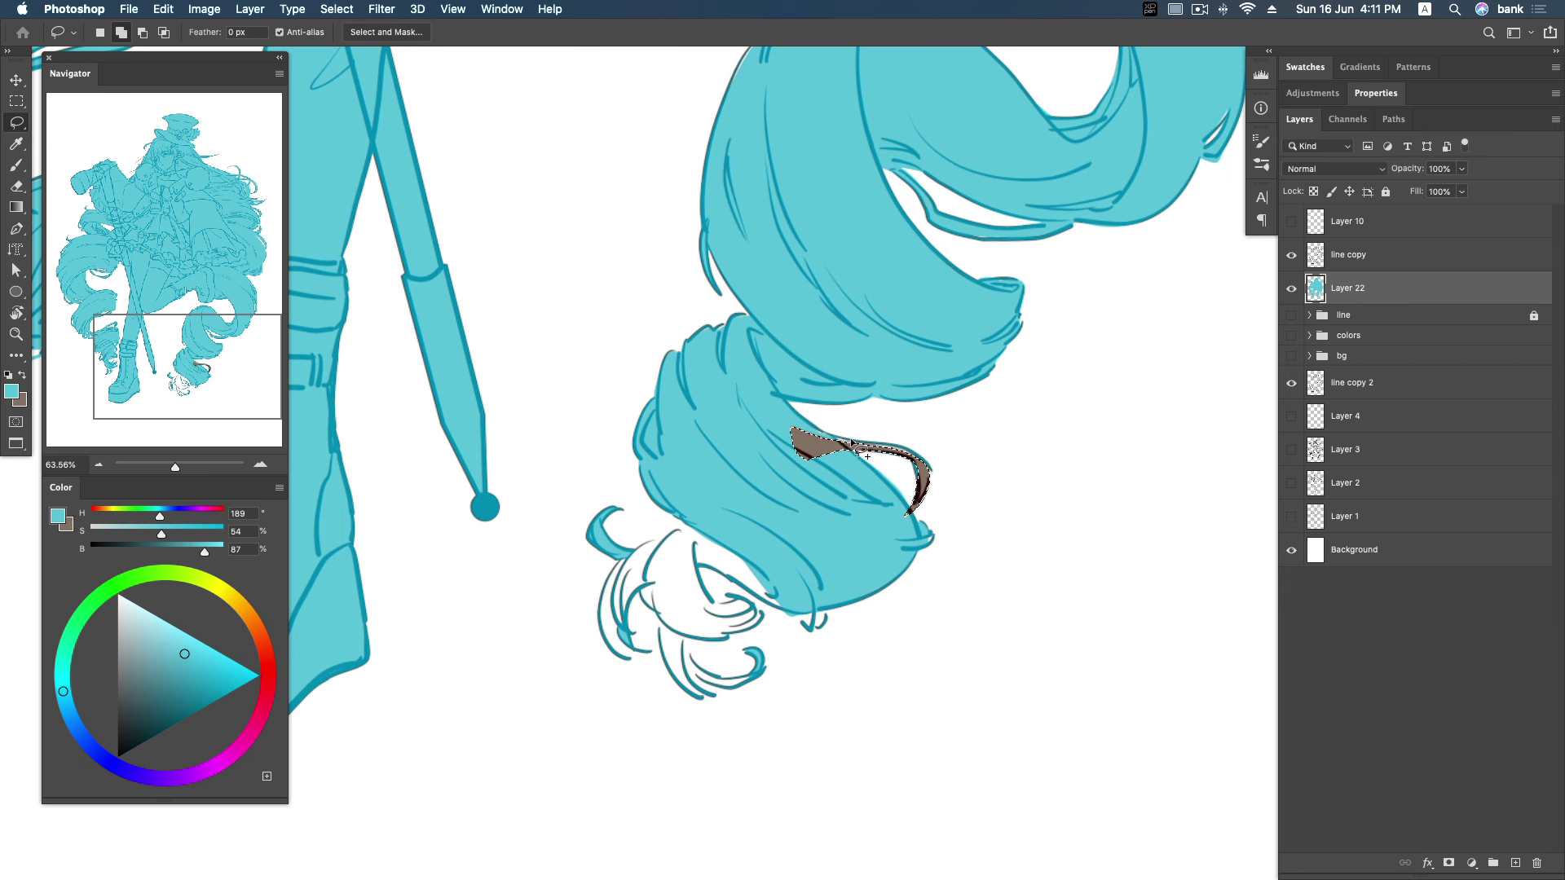
key("ctrl+z")
mouse_move(864, 445)
left_mouse_down()
mouse_move(791, 442)
mouse_move(927, 530)
mouse_move(912, 544)
left_mouse_up()
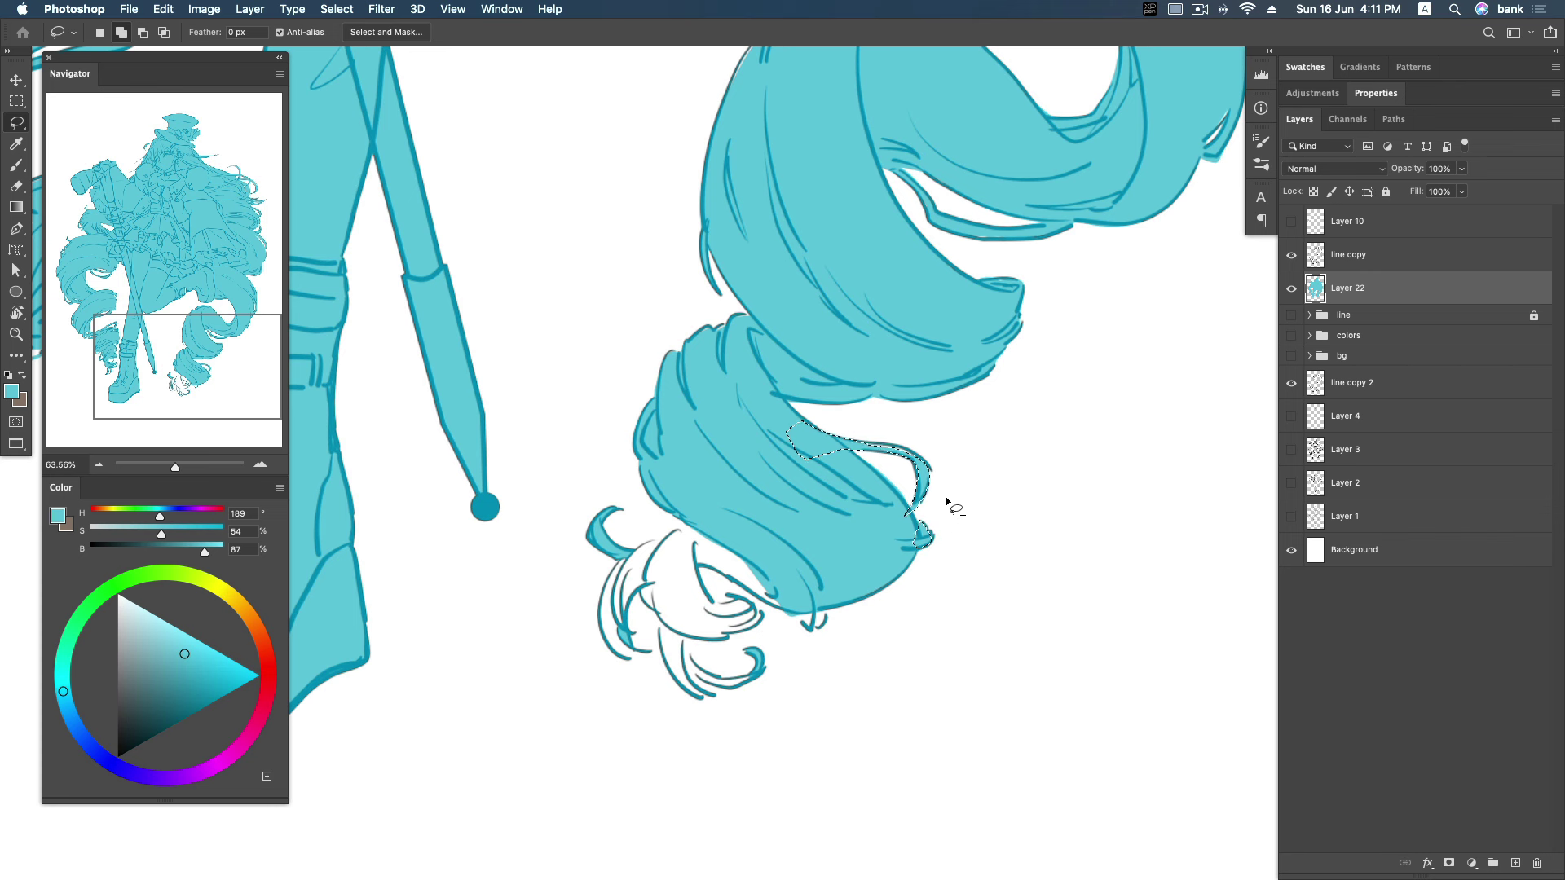
key("super+d")
Fill the unfilled curls of the hair tuft at the ringlet tip with cyan.
left_click_drag(695, 528, 704, 479)
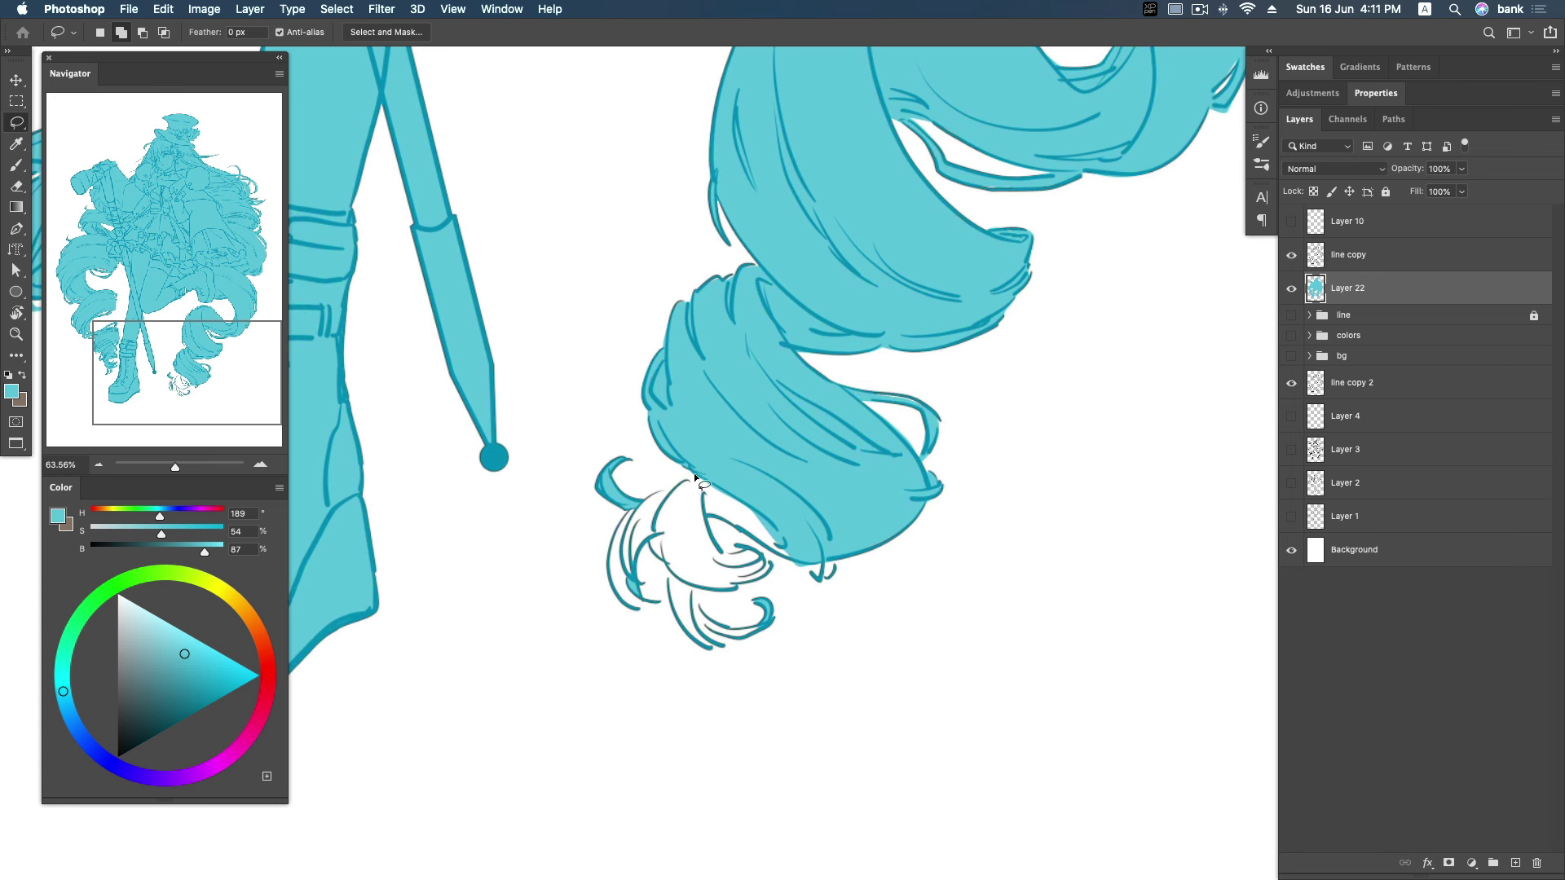
mouse_move(608, 563)
left_mouse_down()
mouse_move(618, 600)
mouse_move(656, 602)
left_mouse_up()
left_click_drag(648, 544, 665, 568)
mouse_move(769, 565)
left_mouse_down()
mouse_move(713, 549)
mouse_move(771, 553)
left_mouse_up()
left_click_drag(777, 491, 714, 468)
key("alt+BackSpace")
key("ctrl+d")
Fill the strands beneath the hair curl with cyan and deselect.
mouse_move(737, 546)
left_mouse_down()
mouse_move(729, 494)
mouse_move(674, 578)
mouse_move(760, 578)
mouse_move(685, 528)
left_mouse_up()
left_click_drag(698, 599, 731, 578)
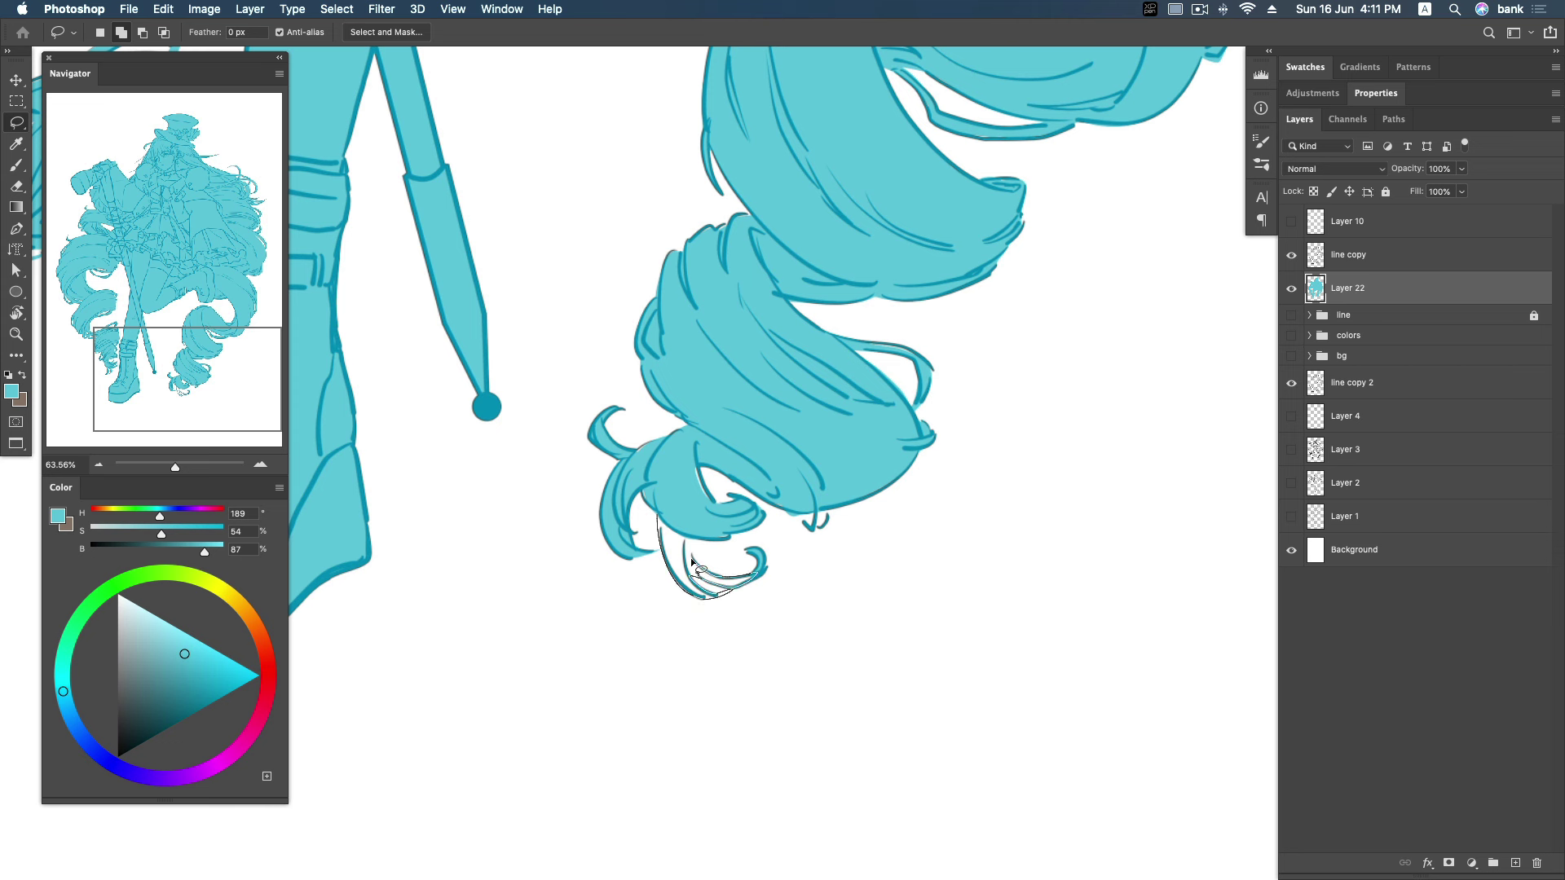
left_click_drag(692, 558, 687, 509)
key("alt+BackSpace")
key("ctrl+d")
Shrink the brush and paint cyan over the small gap on the hair curl.
key("b")
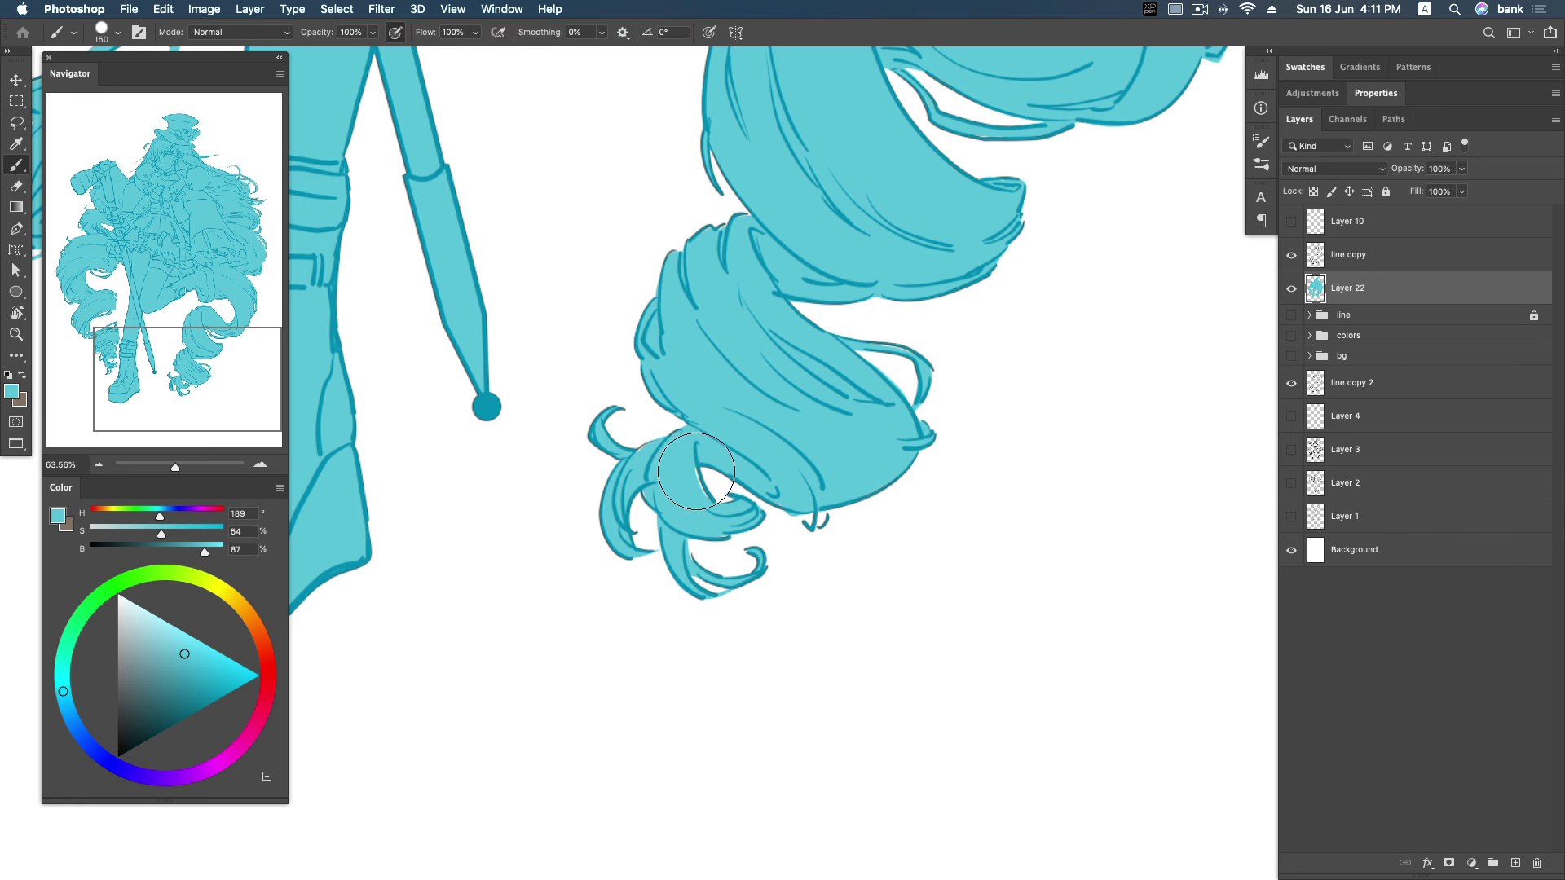
key("bracketleft")
key("bracketleft")
key("bracketleft")
right_click(717, 354)
left_click(1413, 289)
key("bracketleft")
key("bracketleft")
key("bracketleft")
key("bracketleft")
key("bracketleft")
key("bracketleft")
left_click_drag(691, 461, 716, 493)
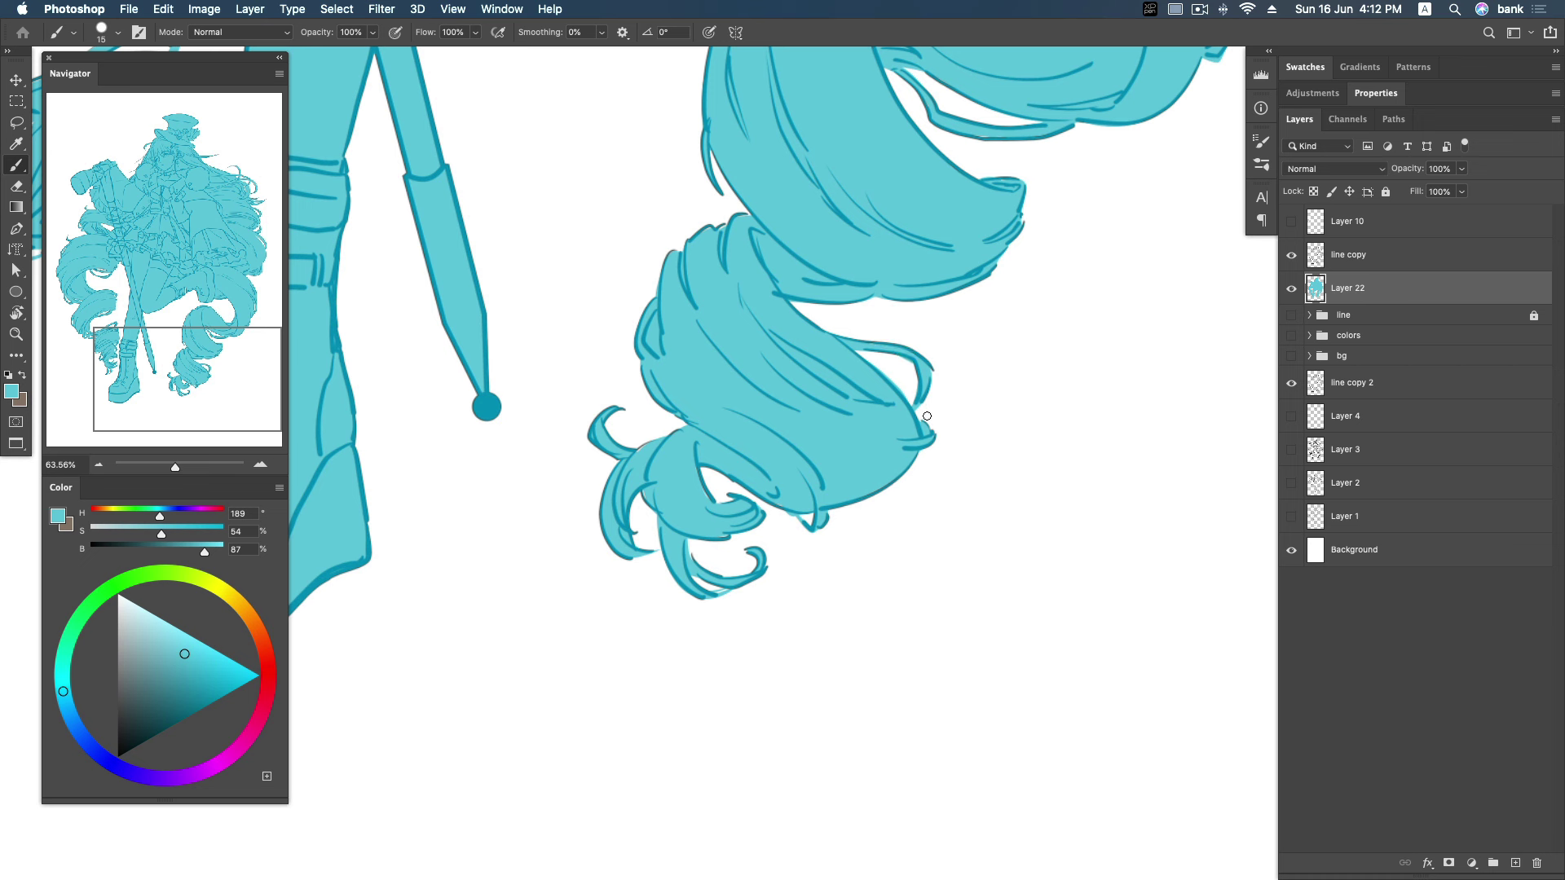
Switch to the Eraser, then lasso a tiny spot at the hair tip.
key("e")
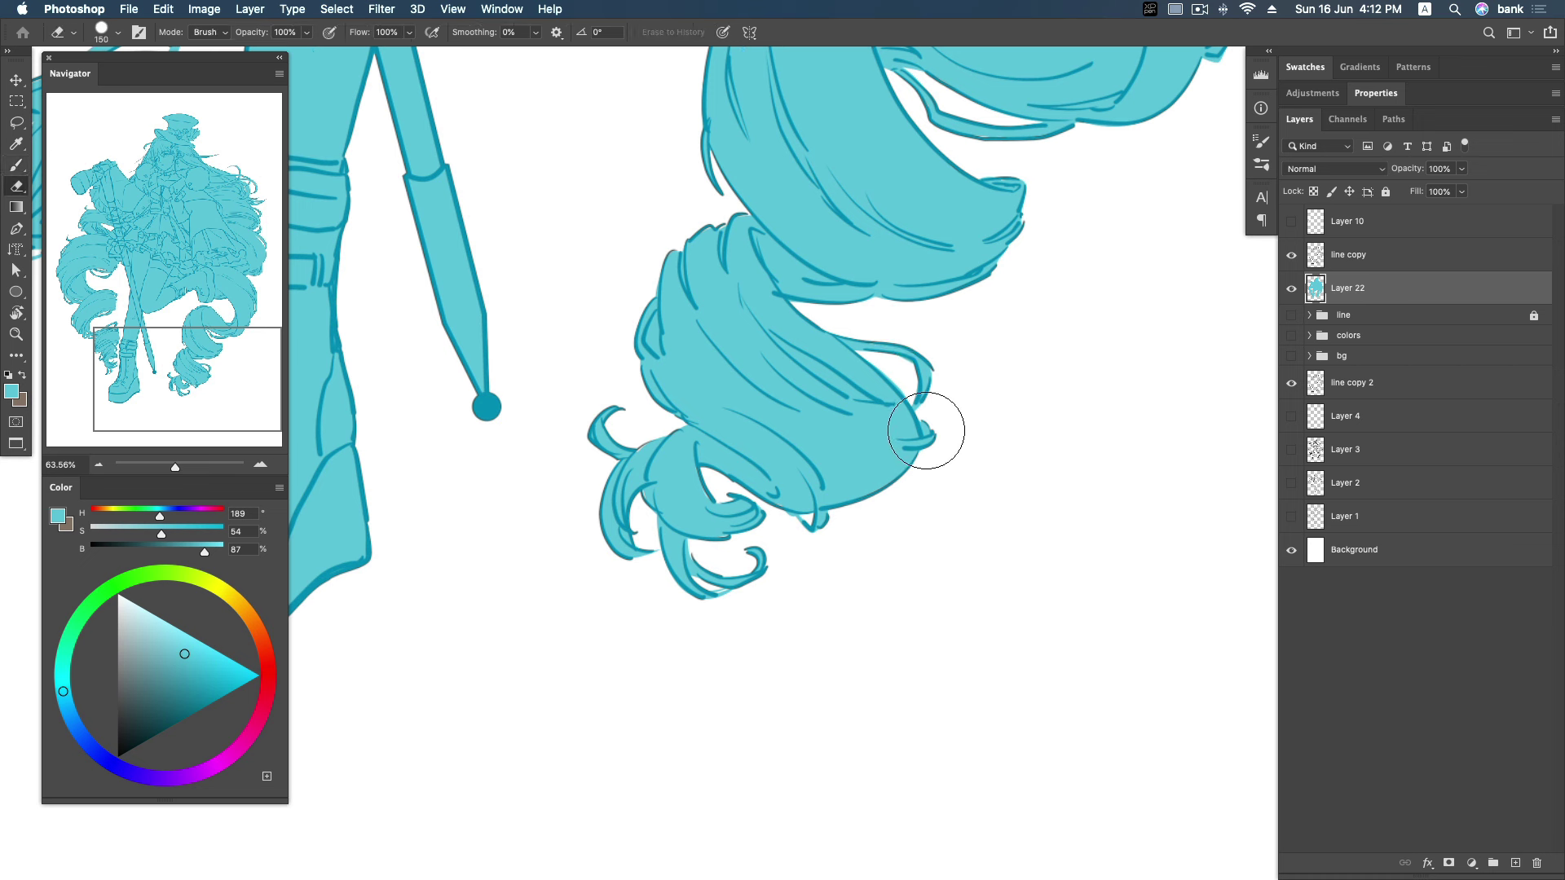
key("l")
left_click_drag(918, 429, 924, 433)
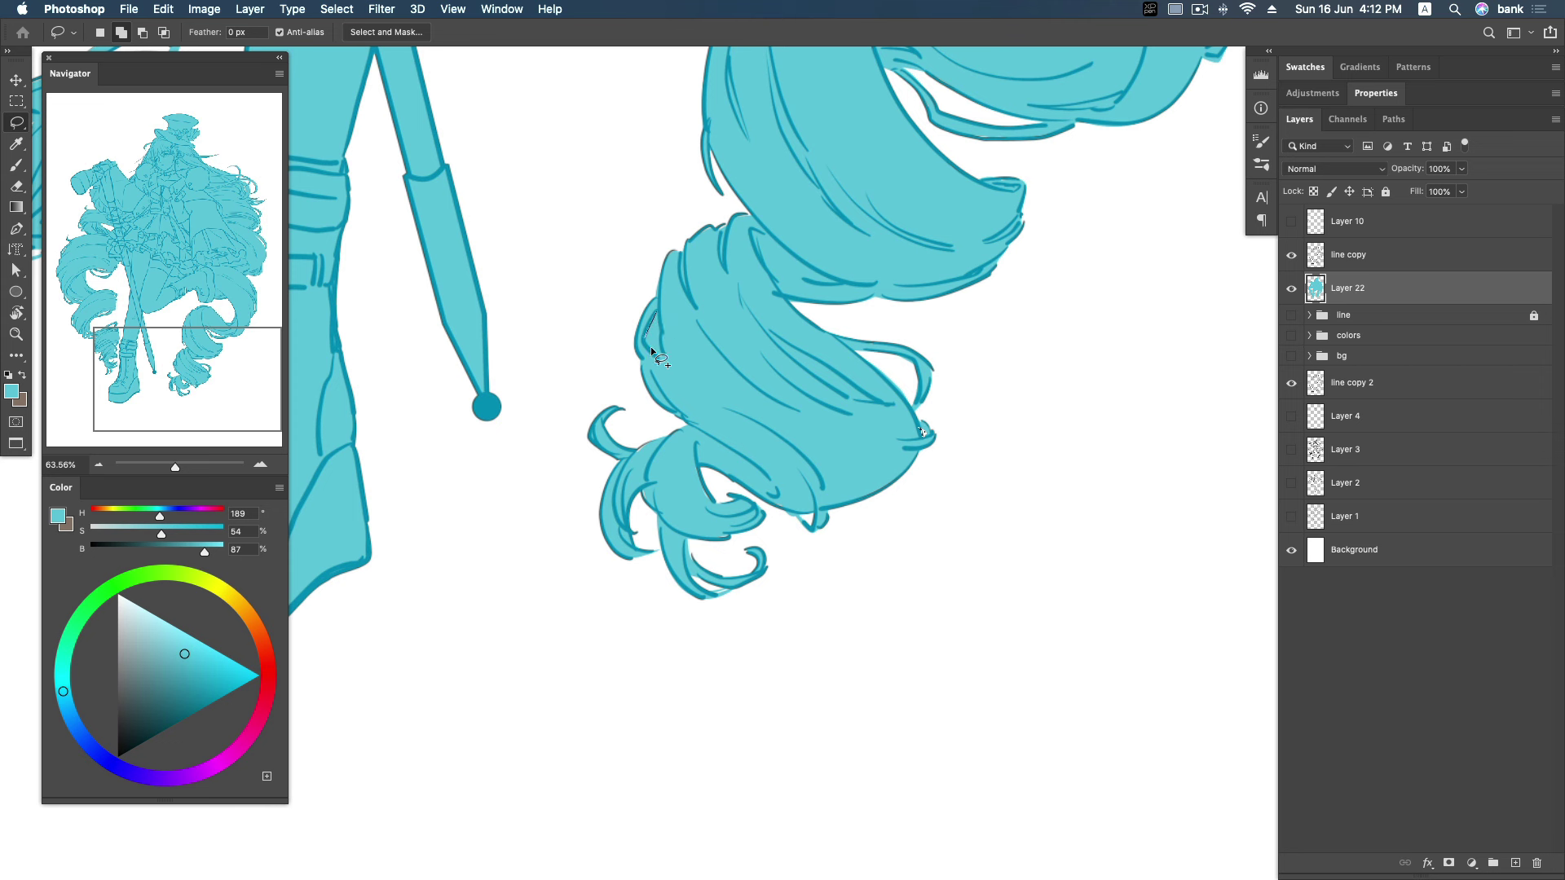
Select cyan overspill slivers along the ringlet and beneath the curl, and delete them.
left_click_drag(942, 297, 857, 468)
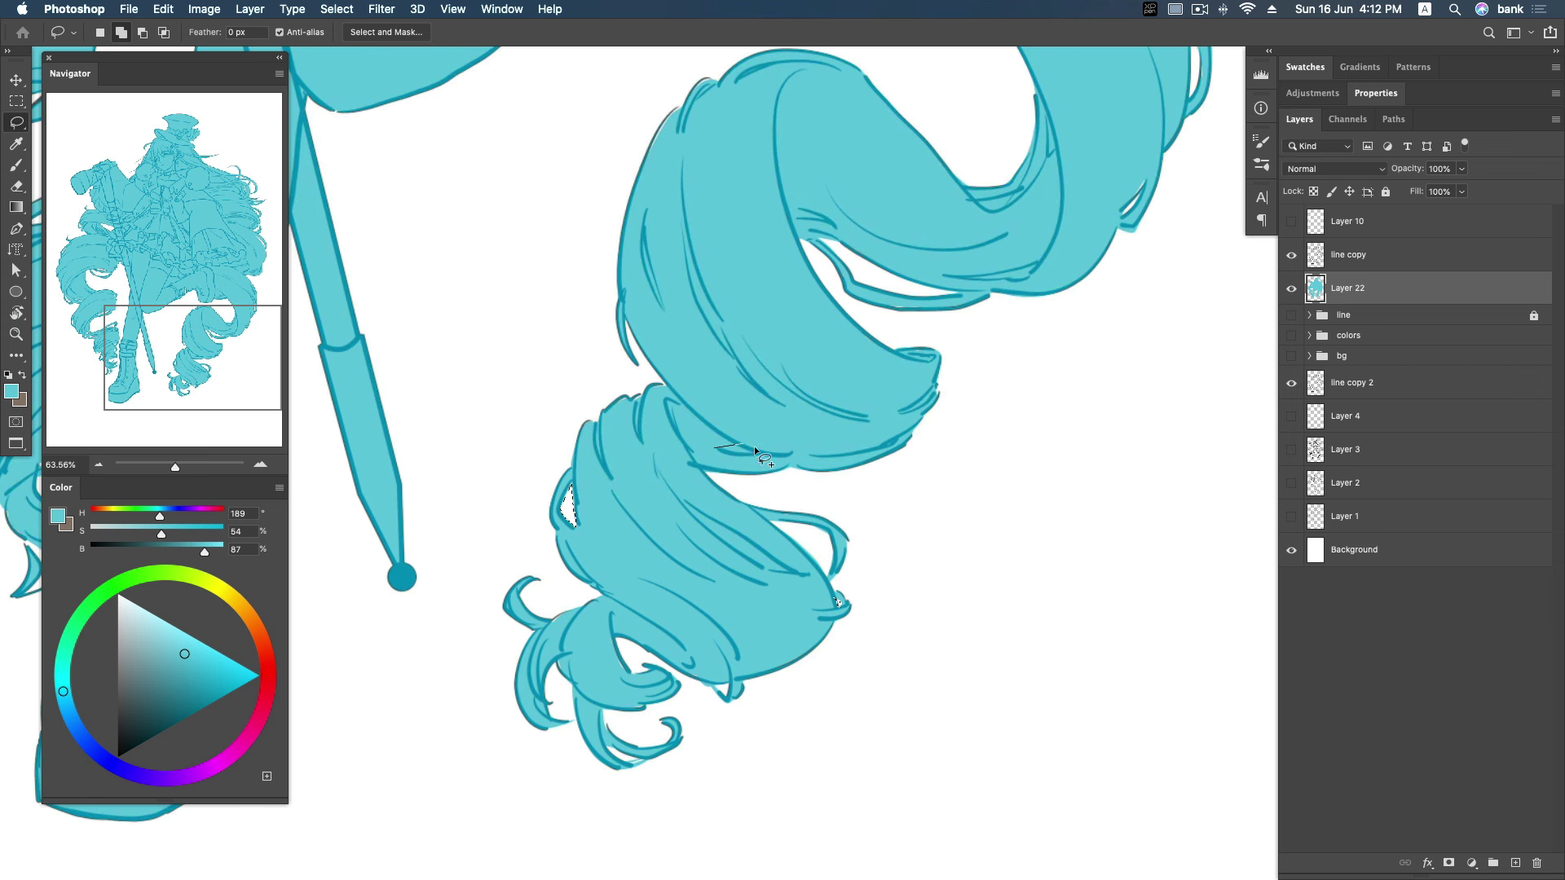
mouse_move(1051, 287)
left_mouse_down()
mouse_move(991, 391)
mouse_move(905, 382)
left_mouse_up()
mouse_move(923, 304)
left_mouse_down()
mouse_move(936, 301)
mouse_move(919, 308)
left_mouse_up()
left_click_drag(983, 225, 984, 218)
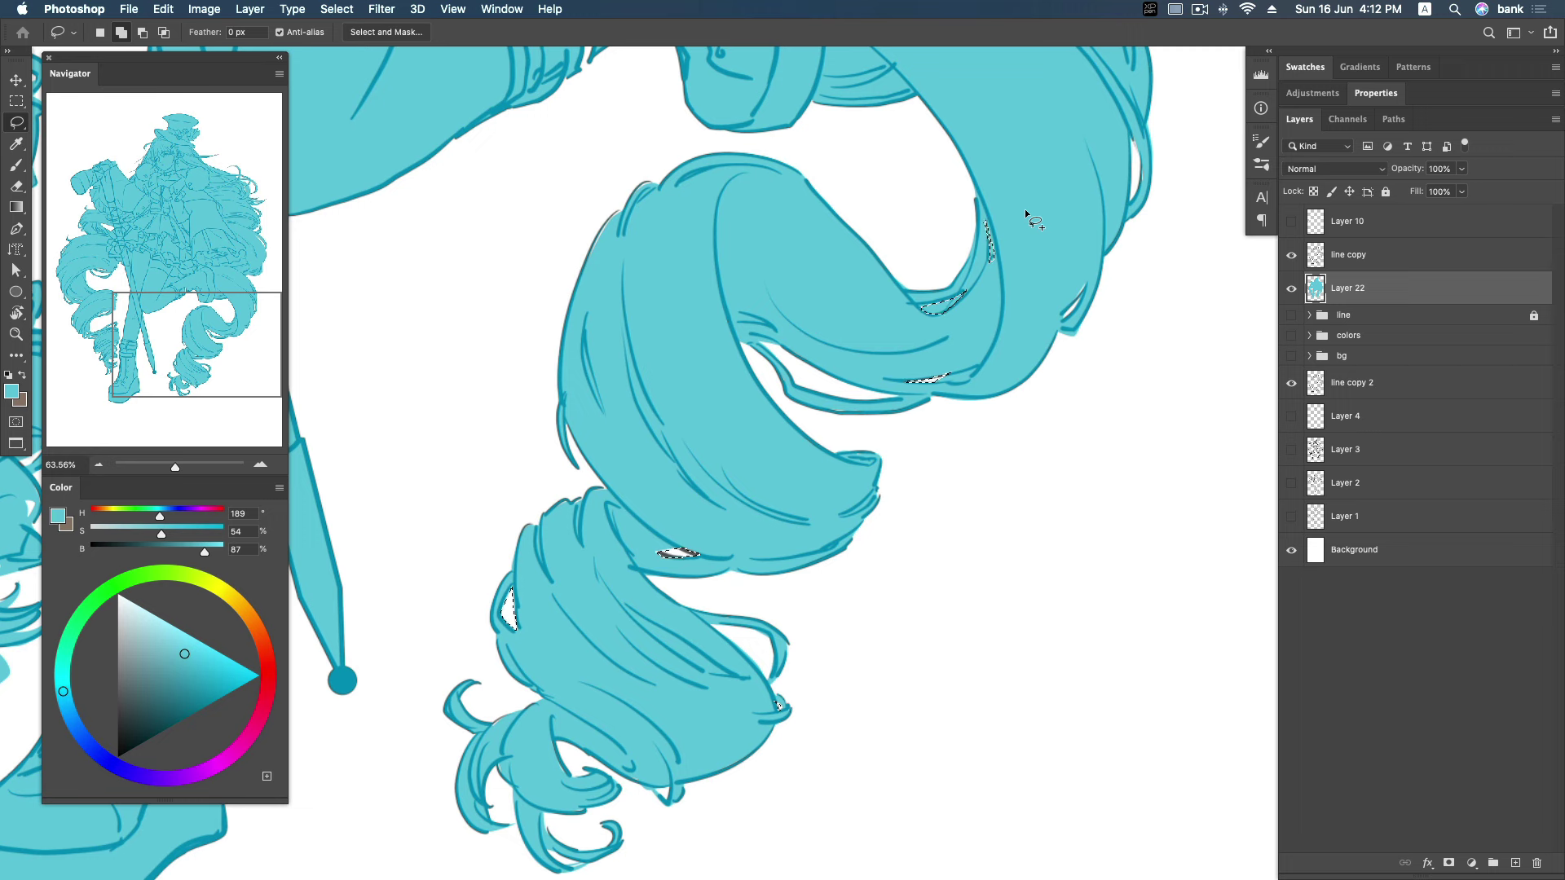
scroll(995, 434, "up", 10)
left_click_drag(756, 418, 793, 403)
key("Delete")
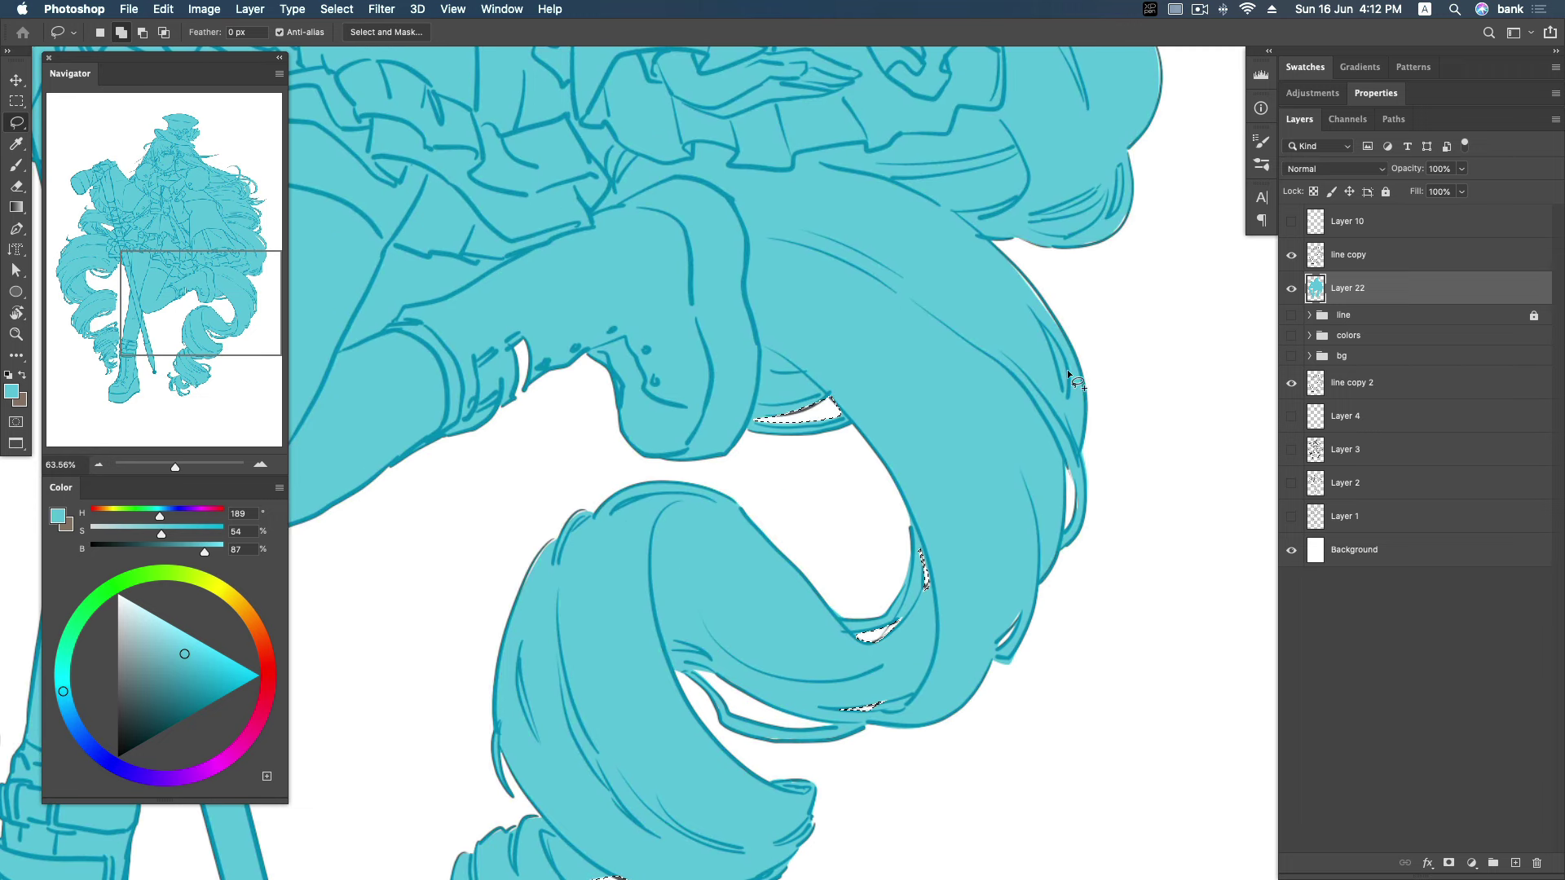
Clear cyan overspill slivers along the hair's outer edge.
left_click_drag(1068, 407, 1069, 406)
mouse_move(1120, 169)
left_mouse_down()
mouse_move(1114, 210)
mouse_move(1122, 163)
left_mouse_up()
left_click_drag(1026, 225, 1030, 235)
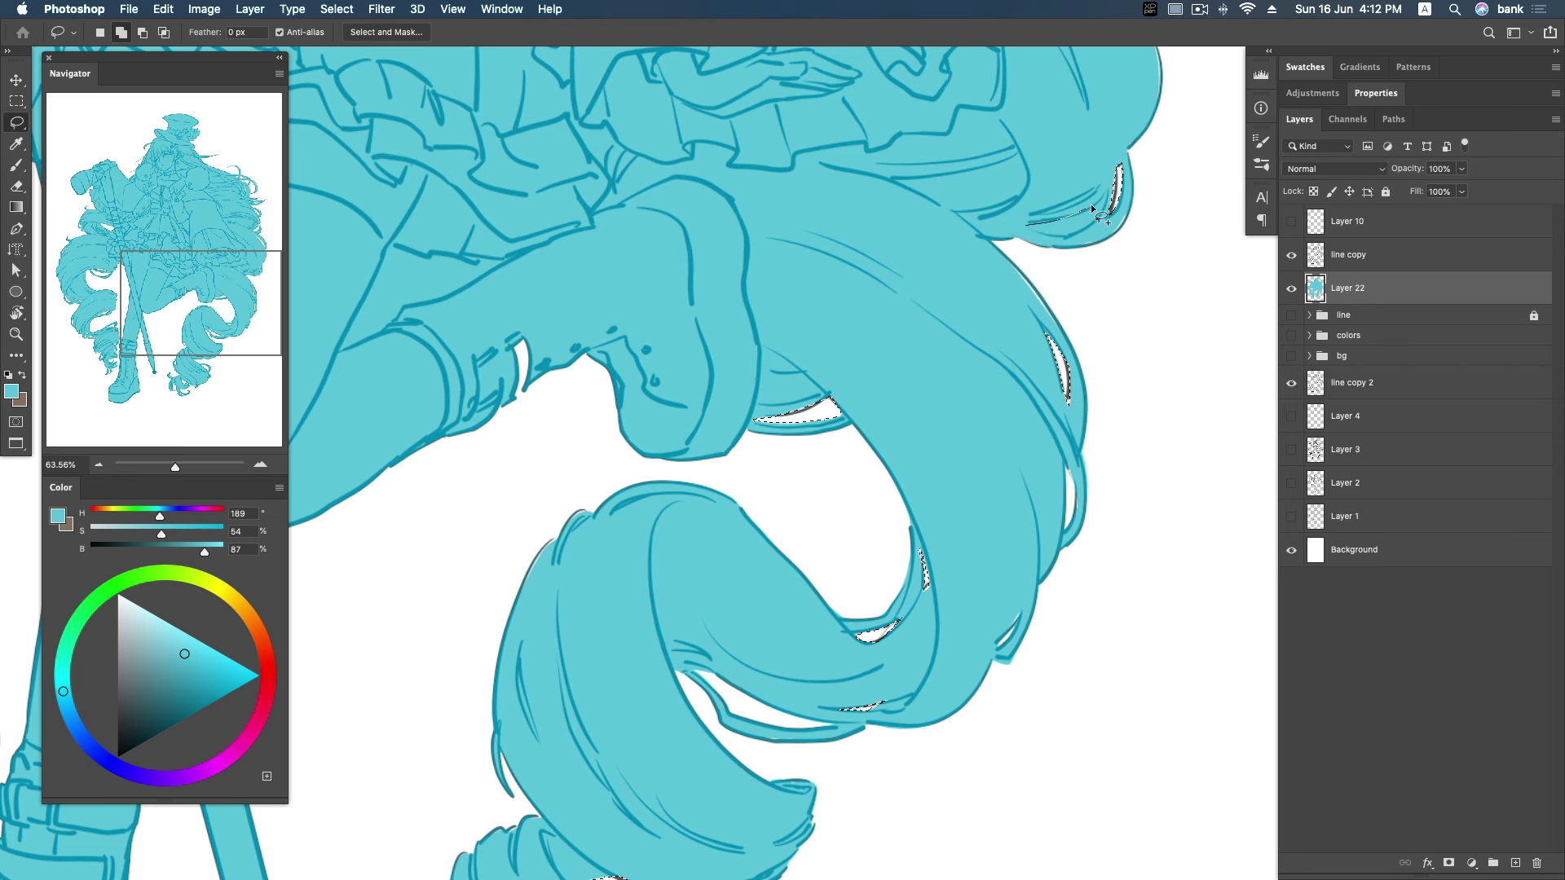
key("Delete")
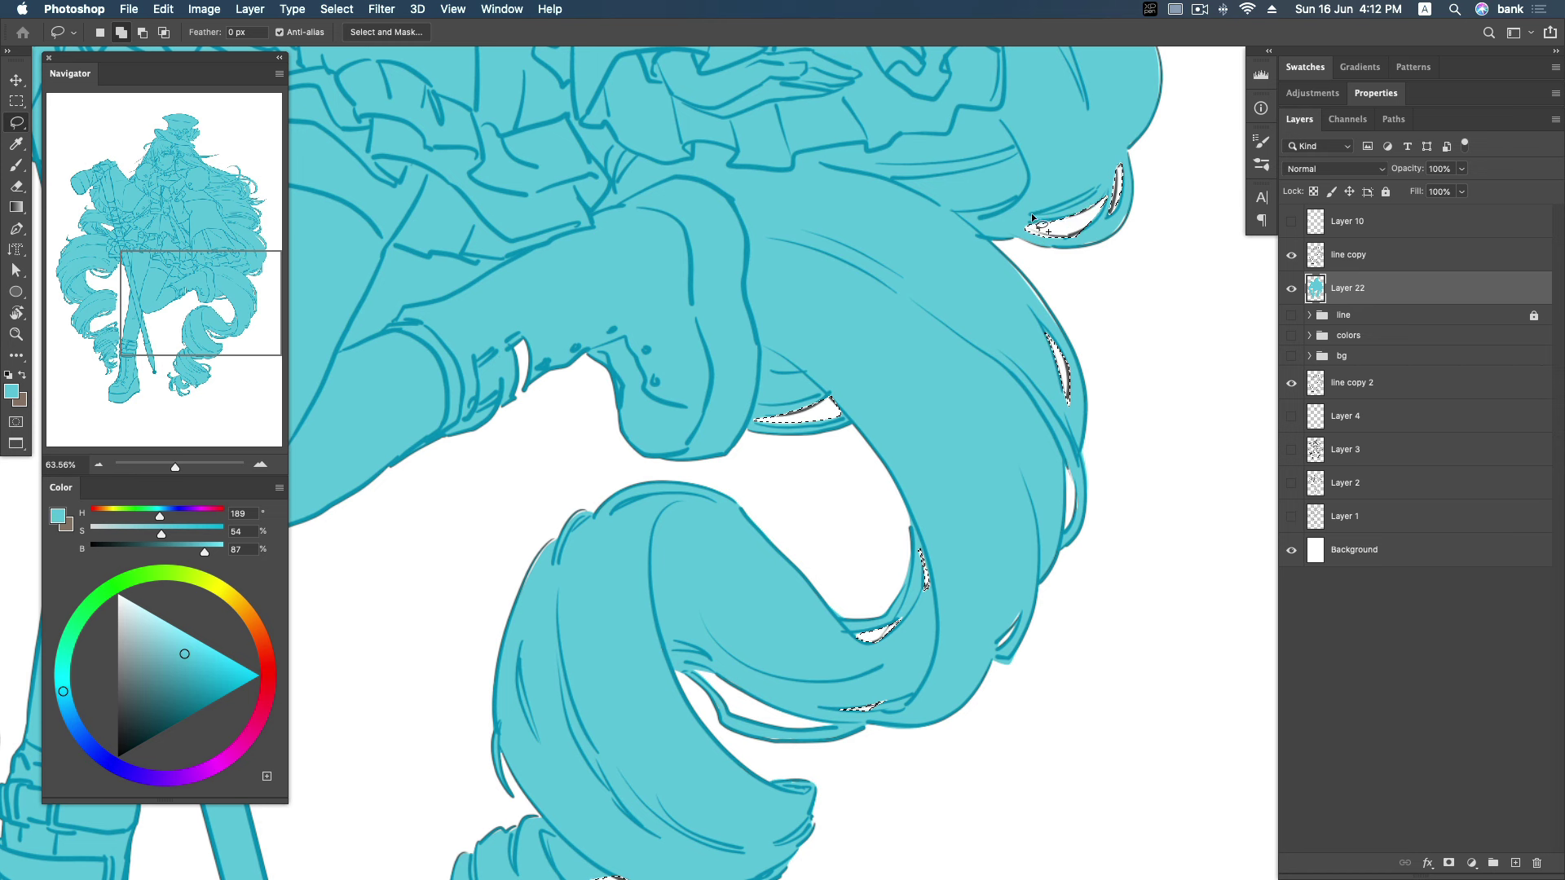
Scroll up and select white slivers along the upper hair edge.
scroll(1084, 269, "up", 3)
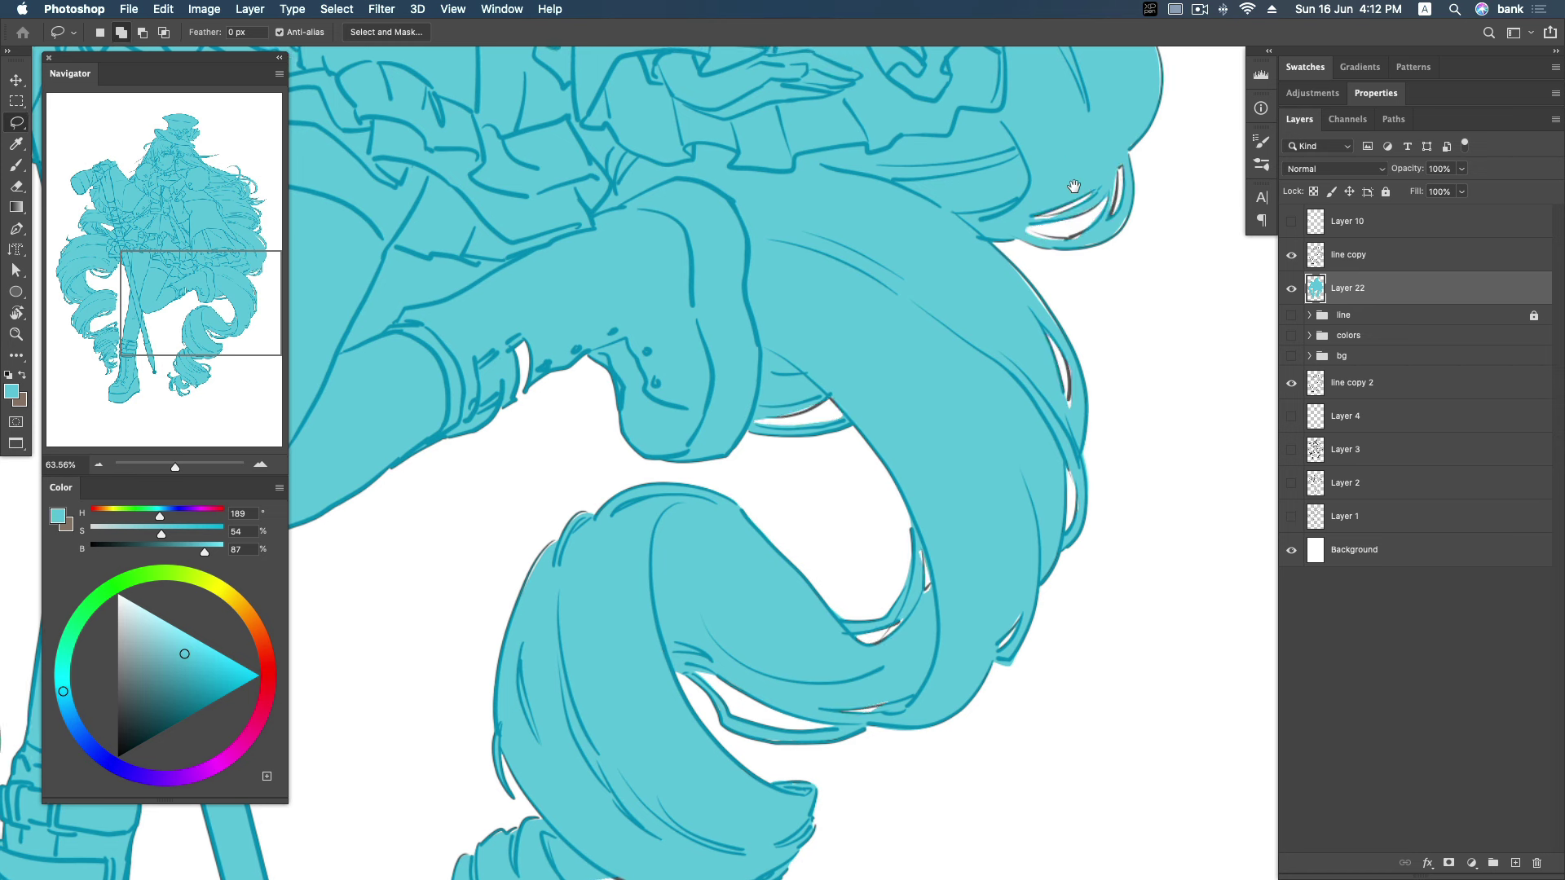
scroll(1052, 343, "up", 2)
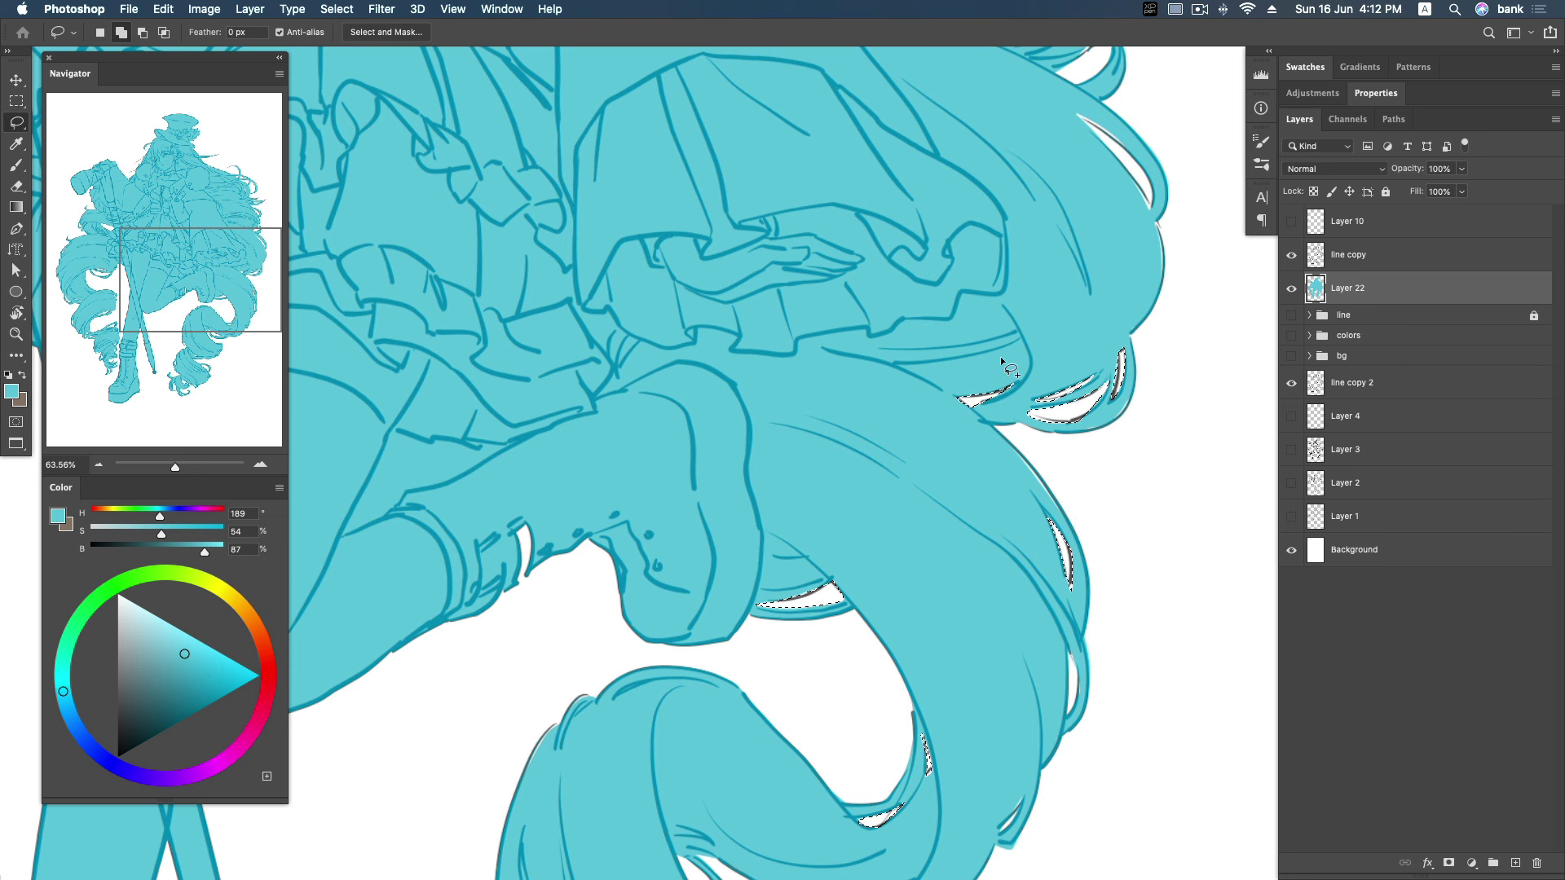
scroll(1011, 383, "up", 3)
scroll(996, 383, "up", 1)
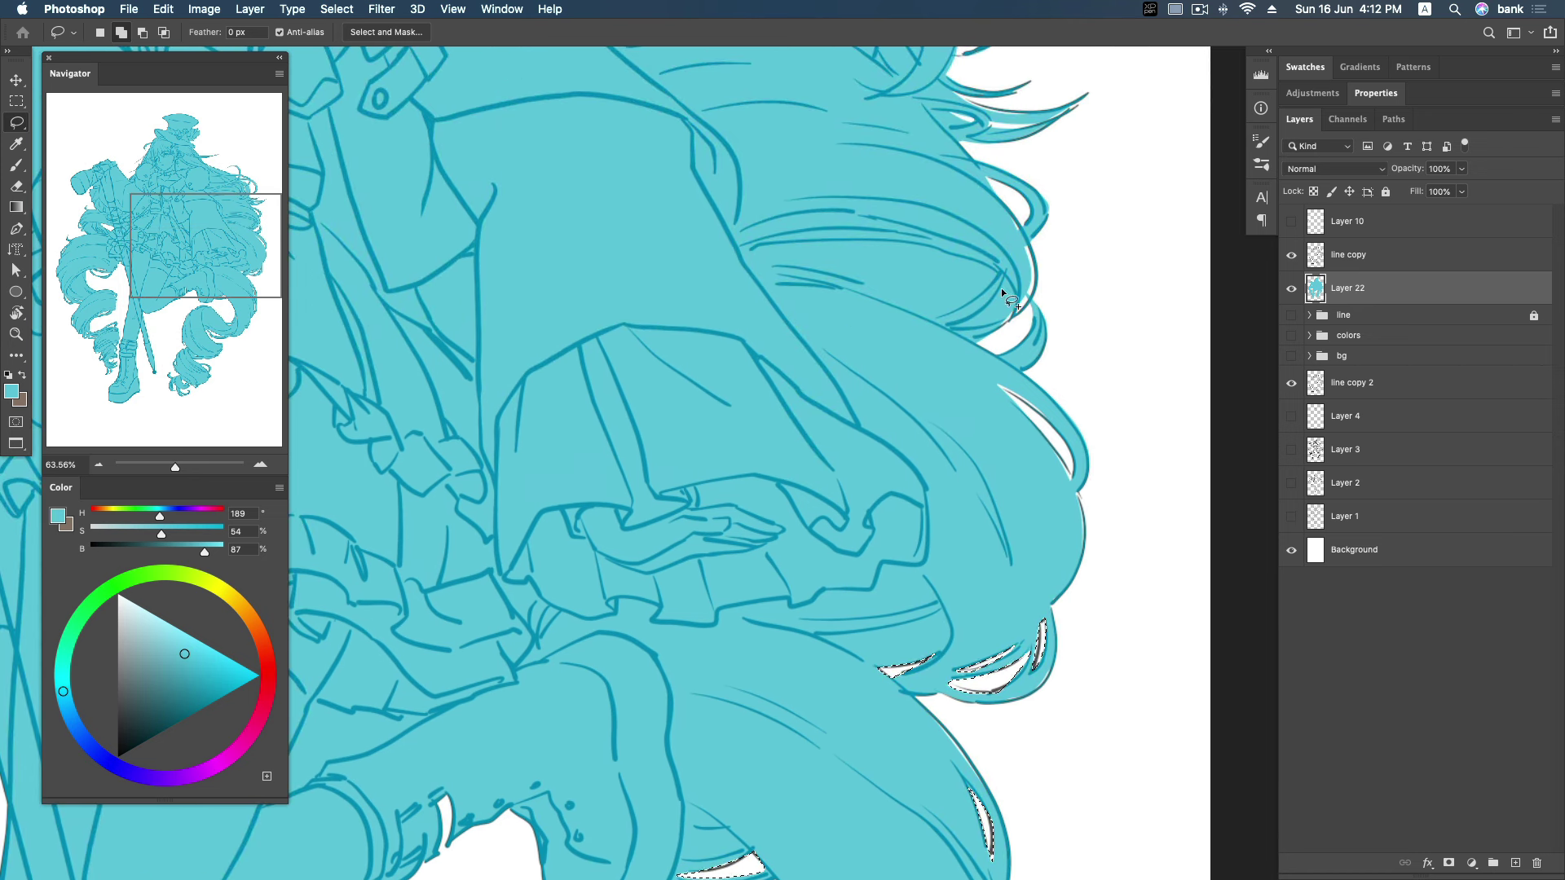
mouse_move(961, 327)
left_mouse_down()
mouse_move(1012, 299)
mouse_move(967, 294)
mouse_move(1000, 276)
left_mouse_up()
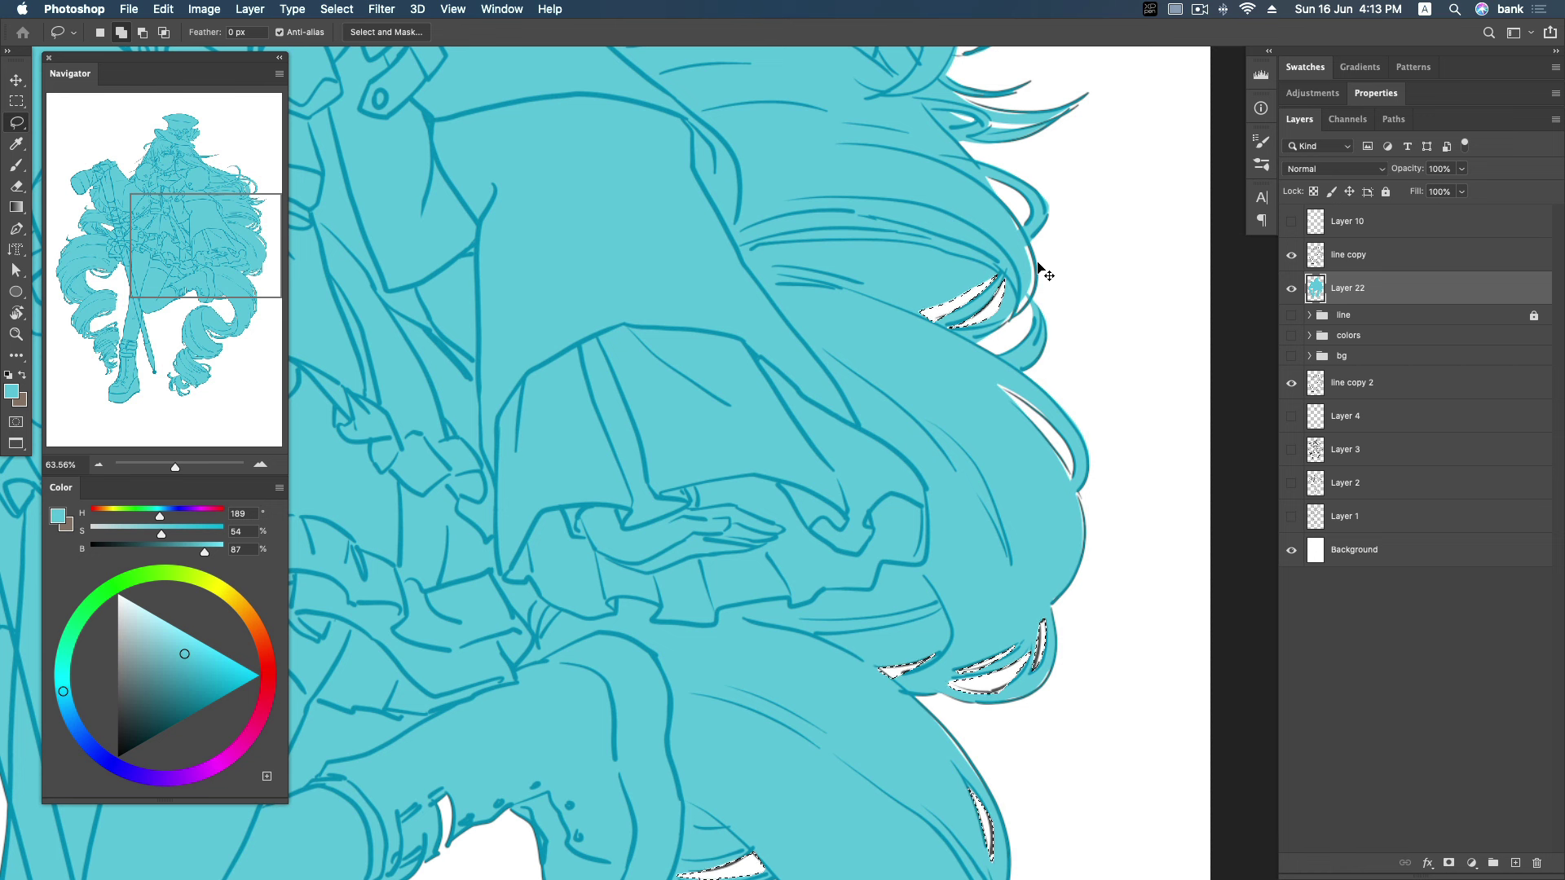
Clear the selection and brush cyan over the white gaps along the hair edge.
key("ctrl+d")
key("b")
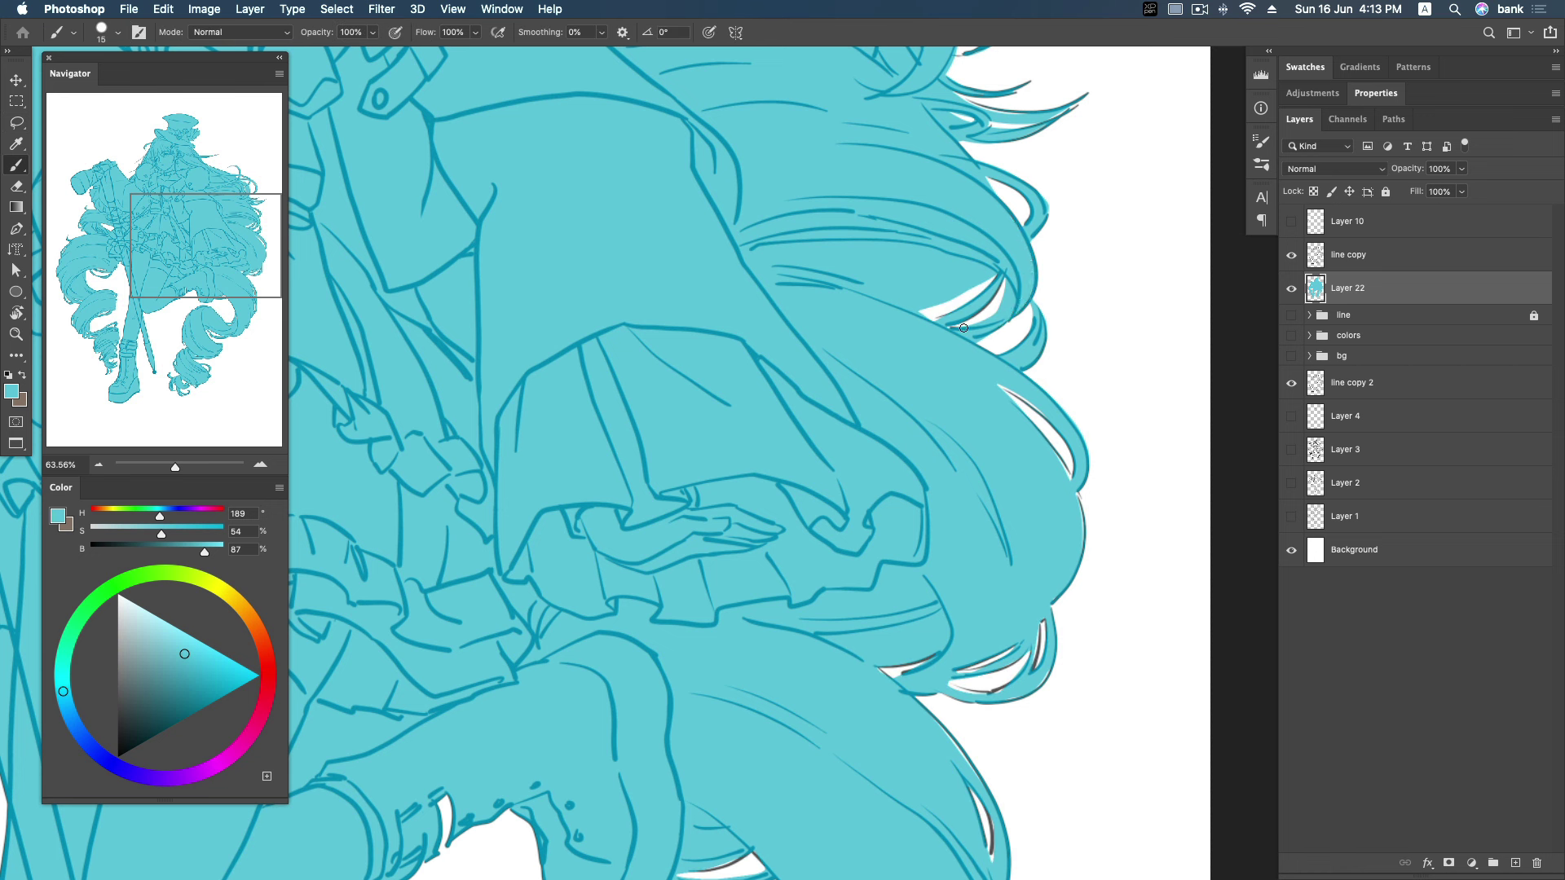
left_click_drag(906, 314, 935, 315)
left_click_drag(1053, 453, 1077, 501)
scroll(1049, 234, "up", 3)
scroll(1023, 308, "up", 2)
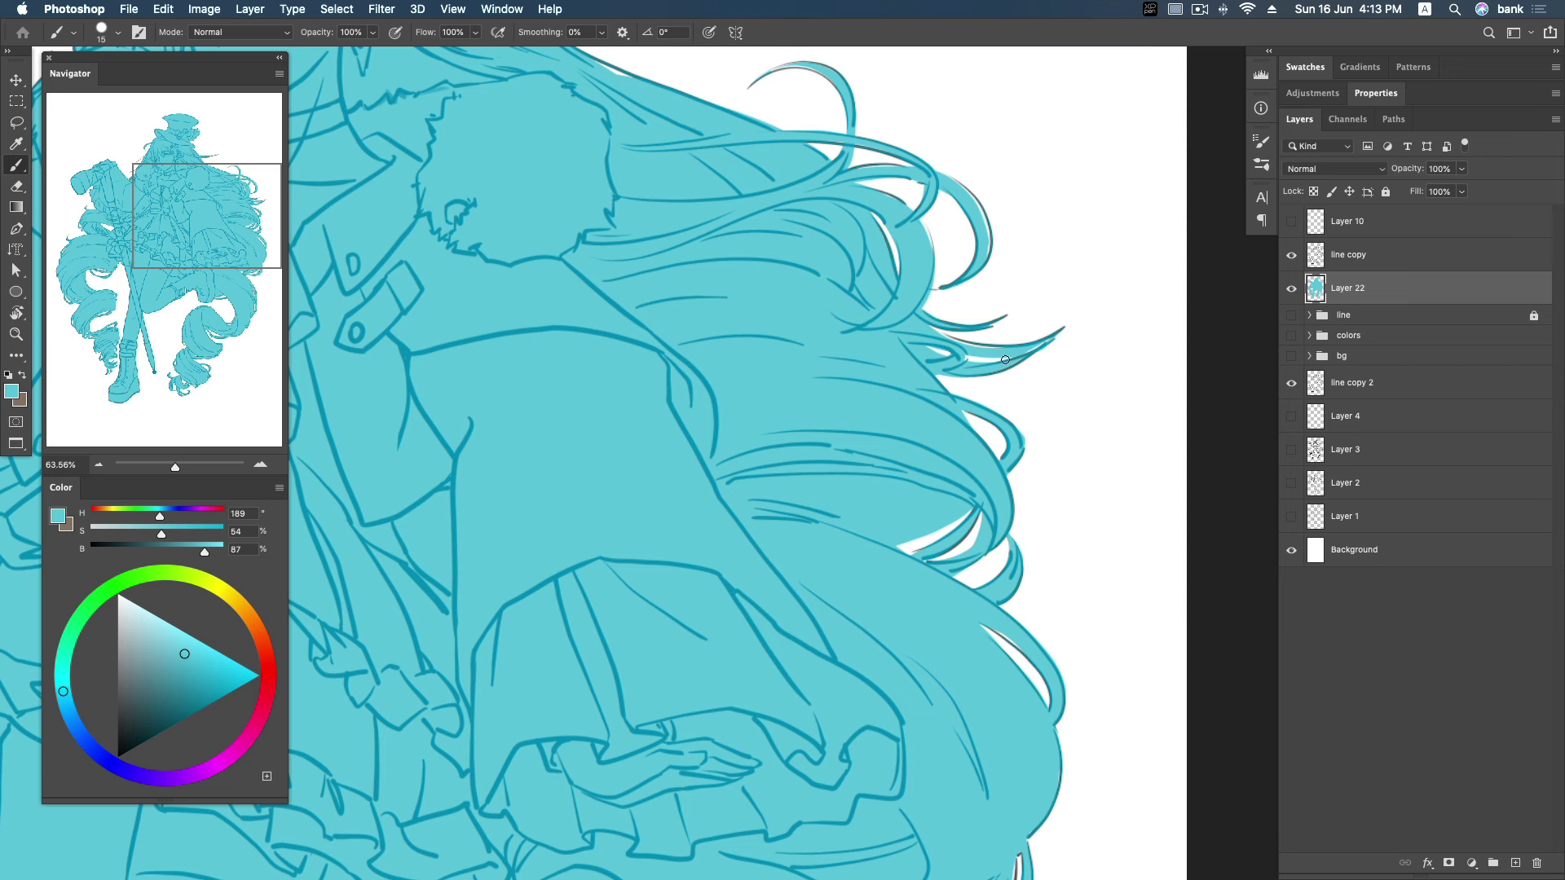
Pan up toward the hat and fill the thin stray hair strand with cyan.
left_click_drag(928, 311, 949, 411)
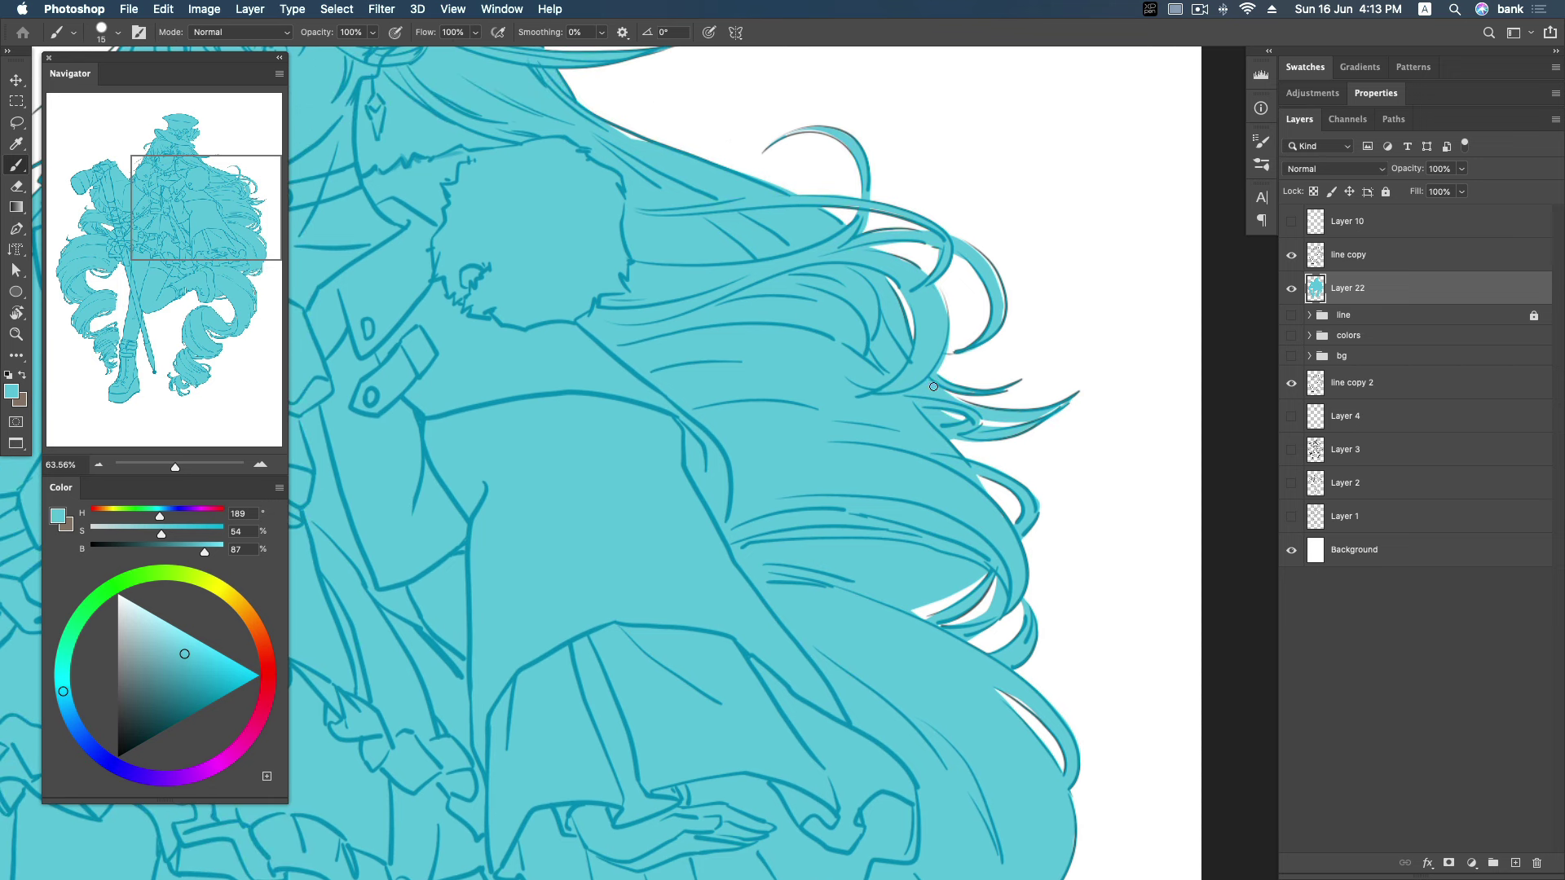
left_click_drag(846, 274, 900, 349)
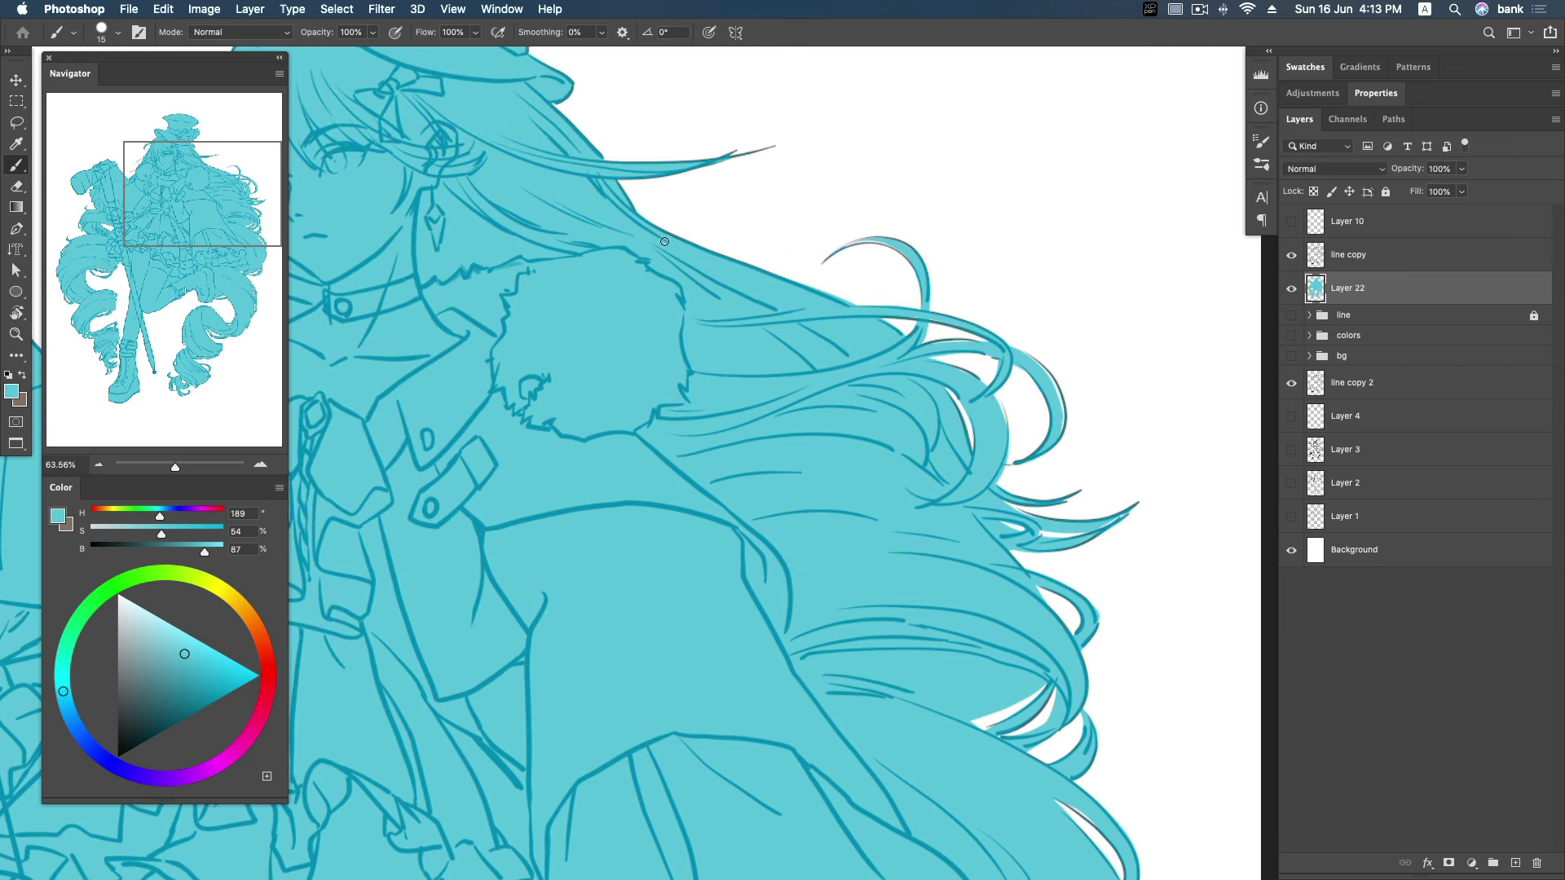
mouse_move(493, 299)
left_mouse_down()
mouse_move(763, 388)
mouse_move(914, 332)
left_mouse_up()
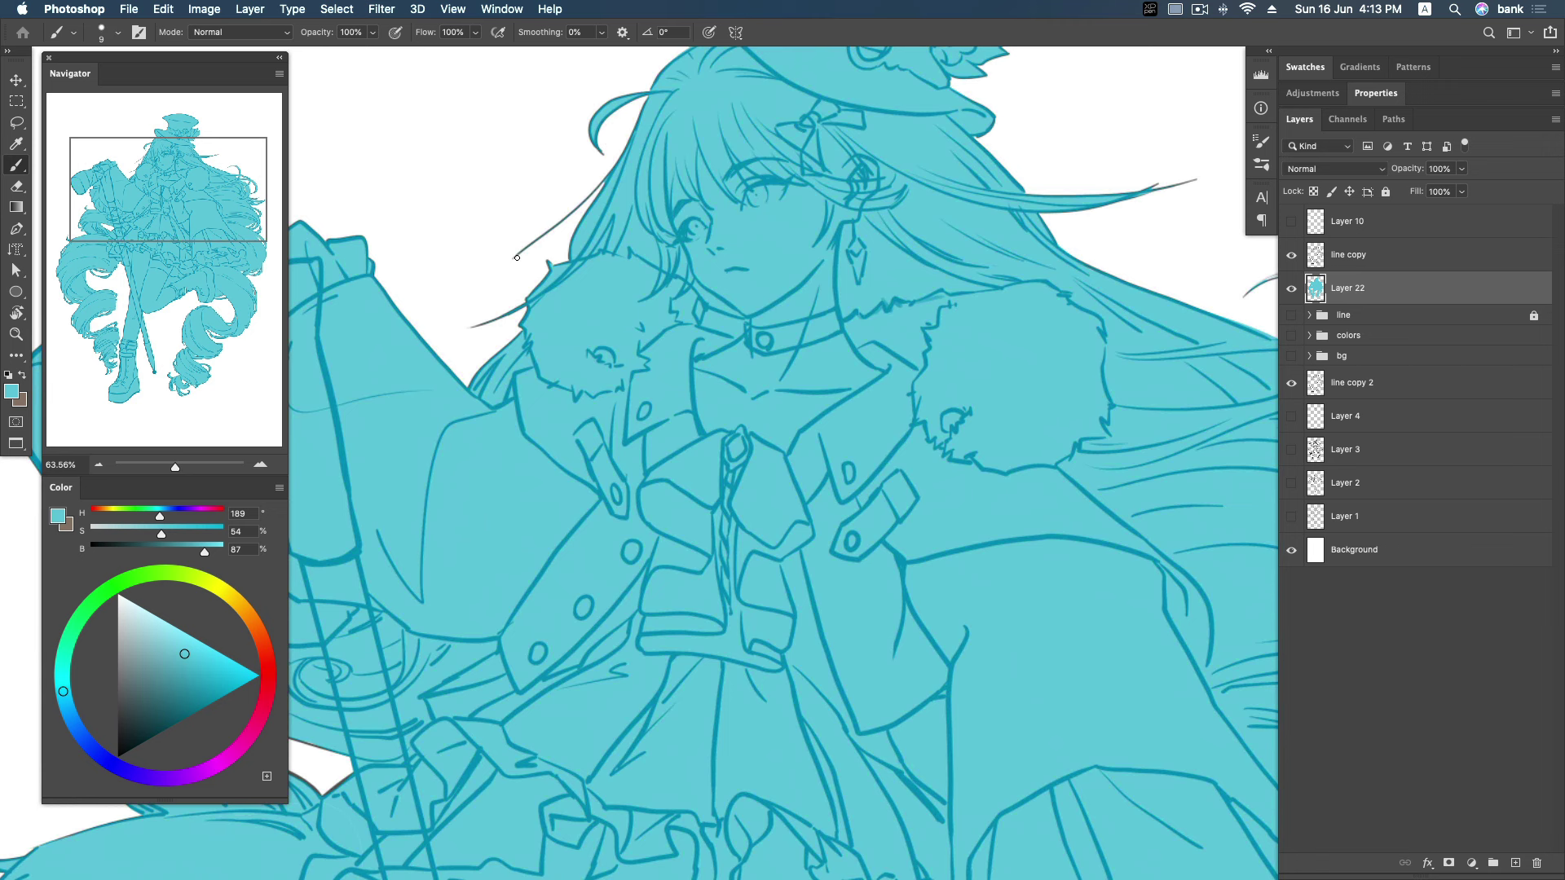
left_click_drag(509, 261, 613, 167)
Pan down to the boots and paint cyan over the white gap by the boot strap.
mouse_move(529, 308)
left_mouse_down()
mouse_move(688, 360)
mouse_move(764, 311)
left_mouse_up()
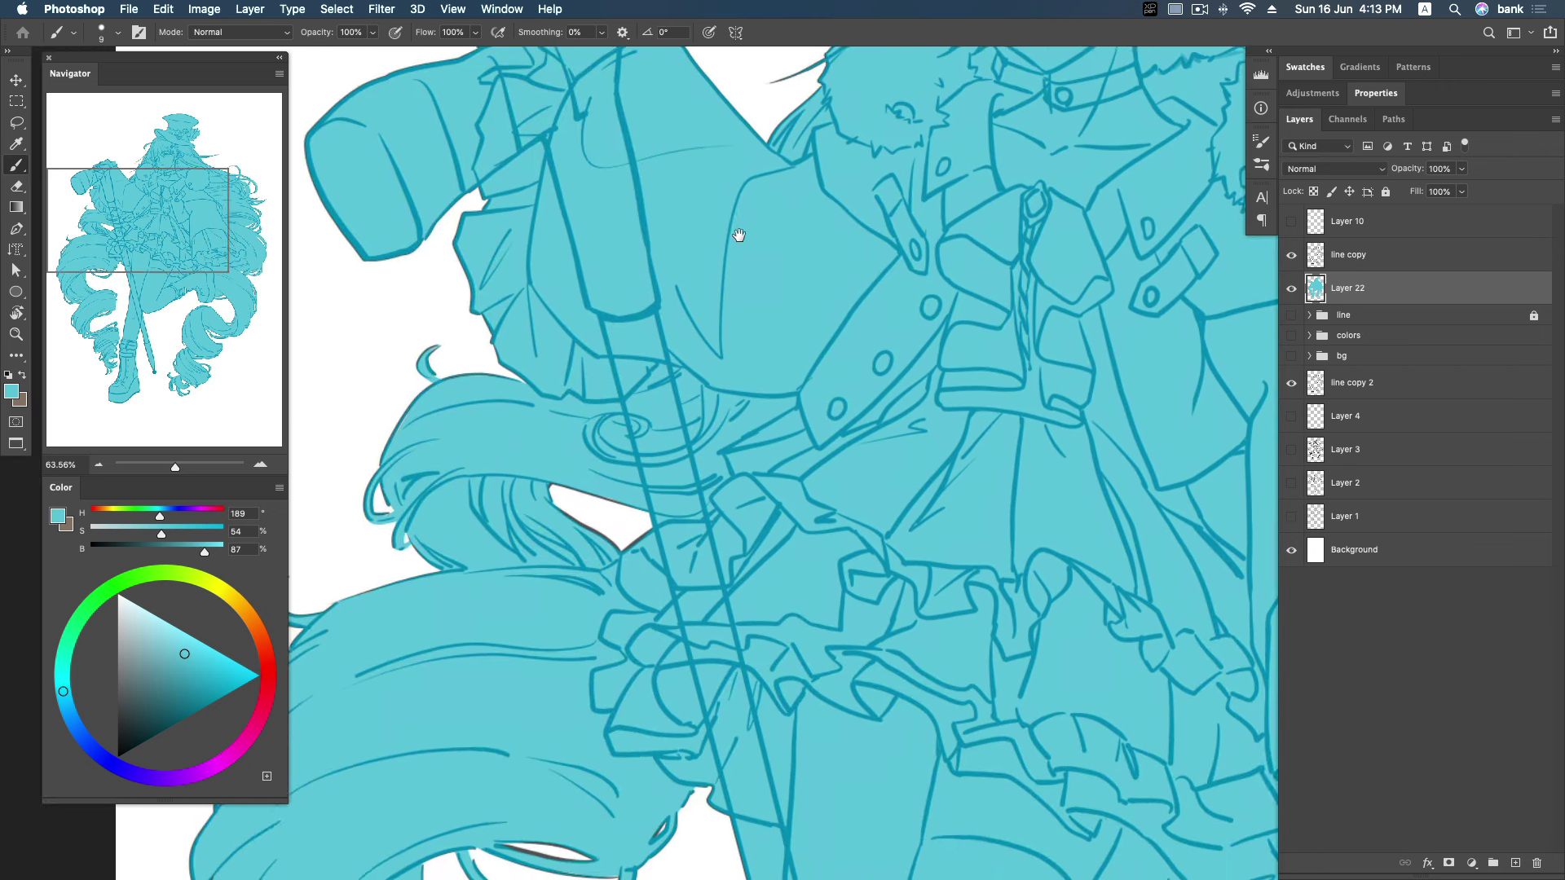
left_click_drag(745, 412, 776, 227)
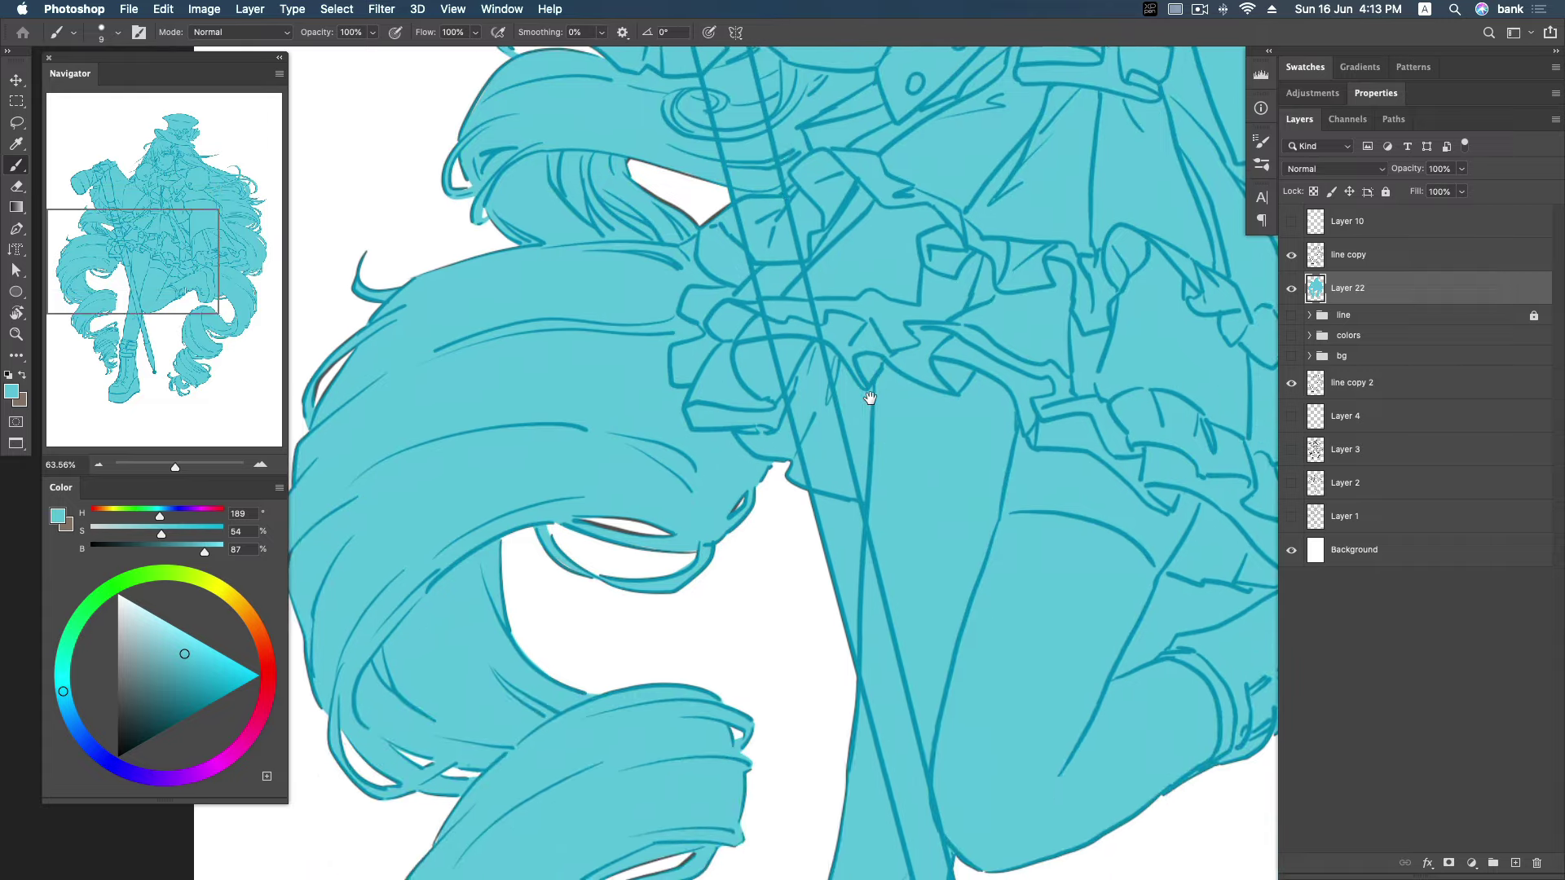
left_click_drag(869, 394, 789, 231)
left_click_drag(736, 411, 790, 244)
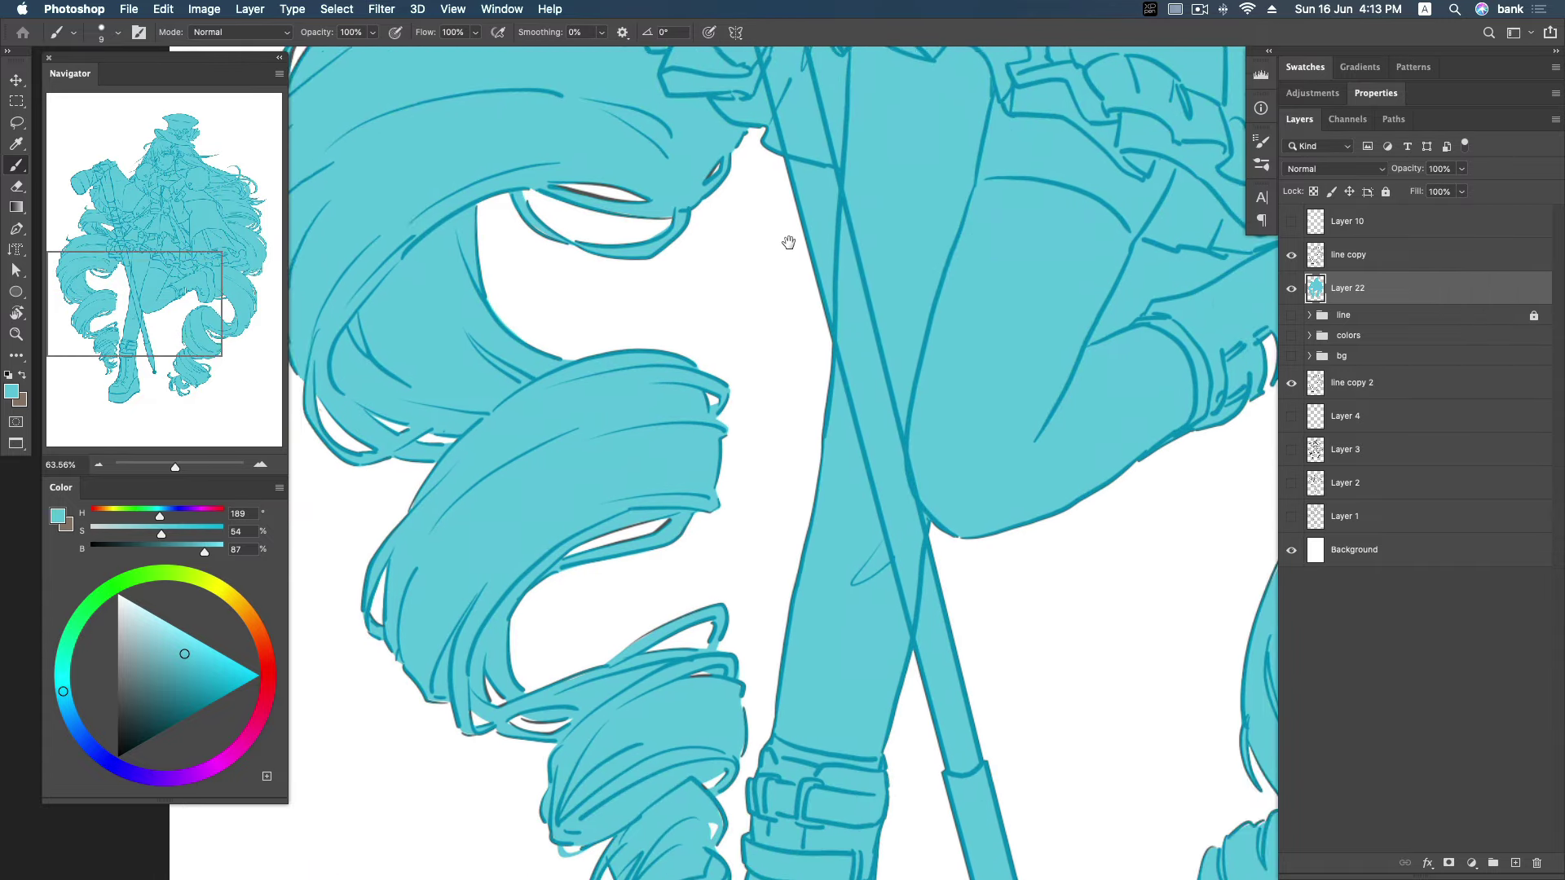
left_click_drag(978, 419, 814, 307)
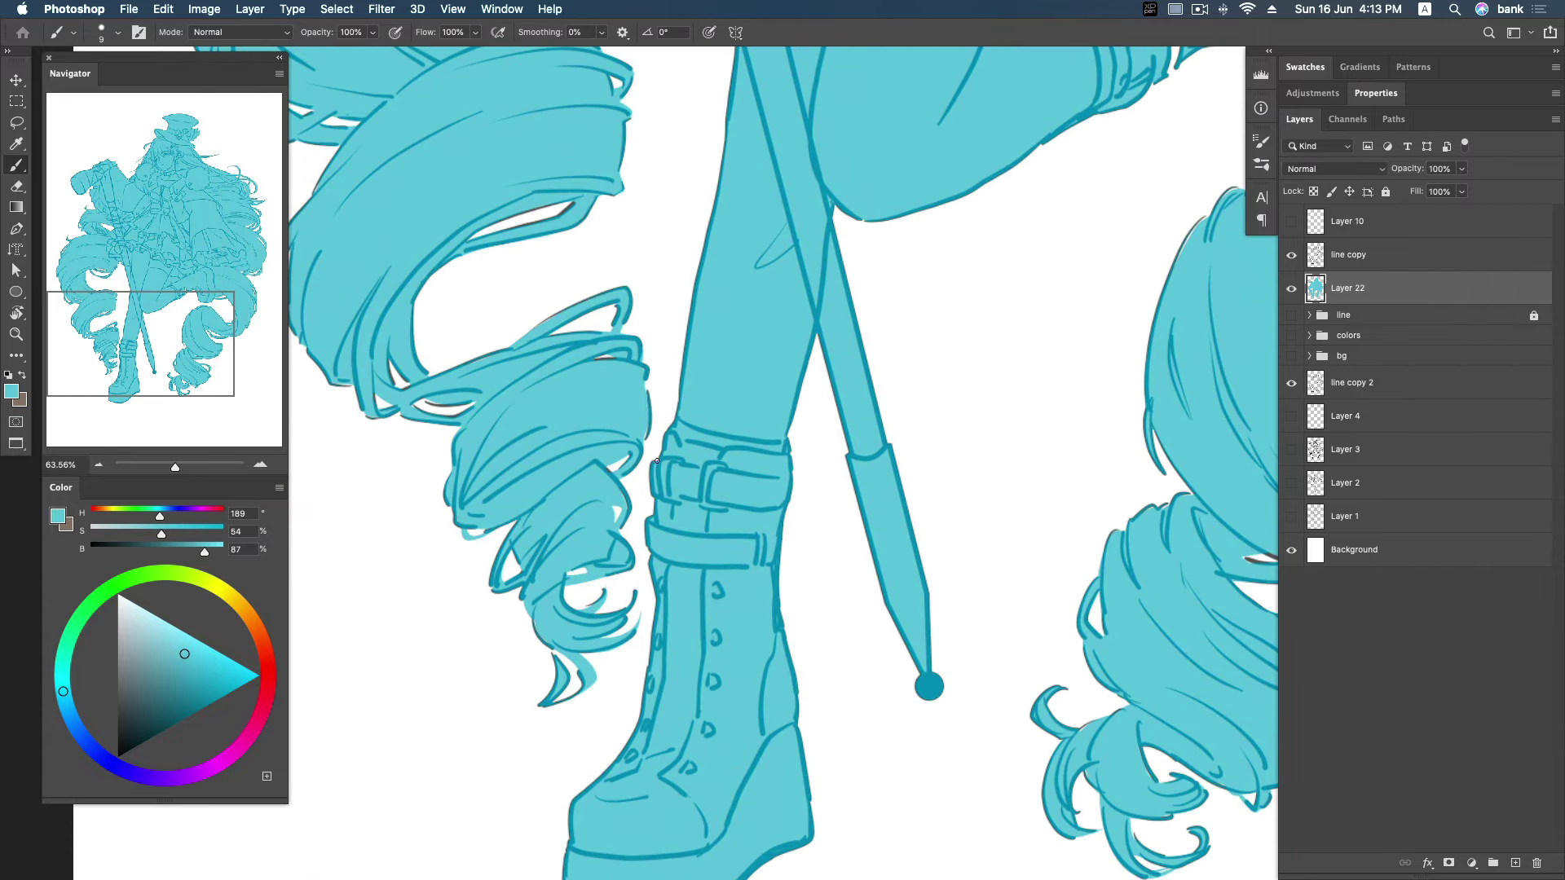
left_click_drag(963, 481, 897, 481)
mouse_move(1204, 405)
left_mouse_down()
mouse_move(1059, 419)
mouse_move(981, 392)
left_mouse_up()
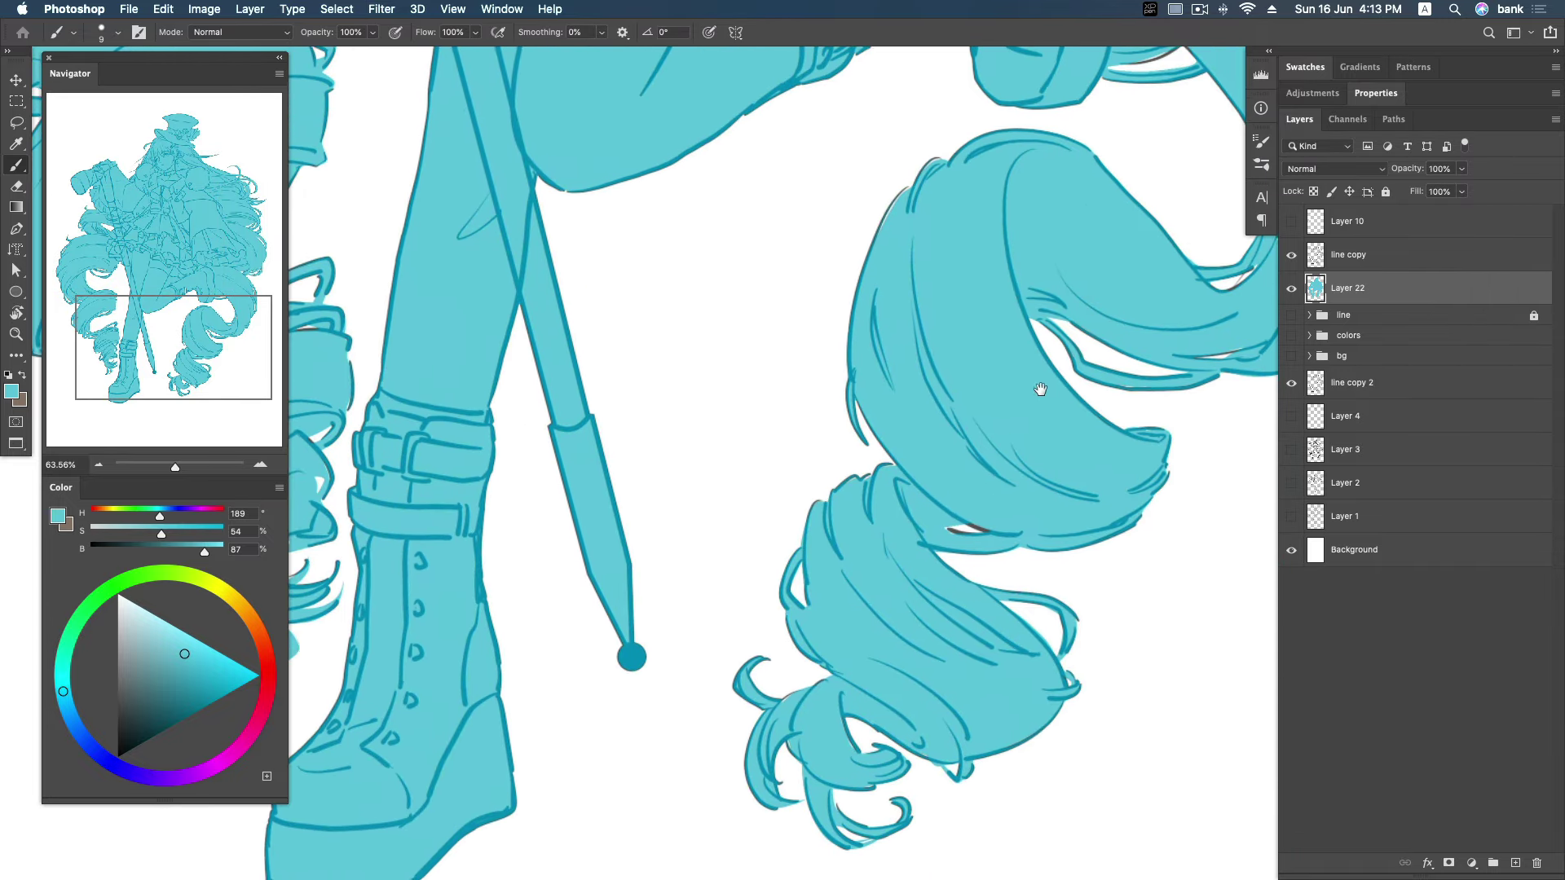
left_click_drag(1040, 278, 957, 497)
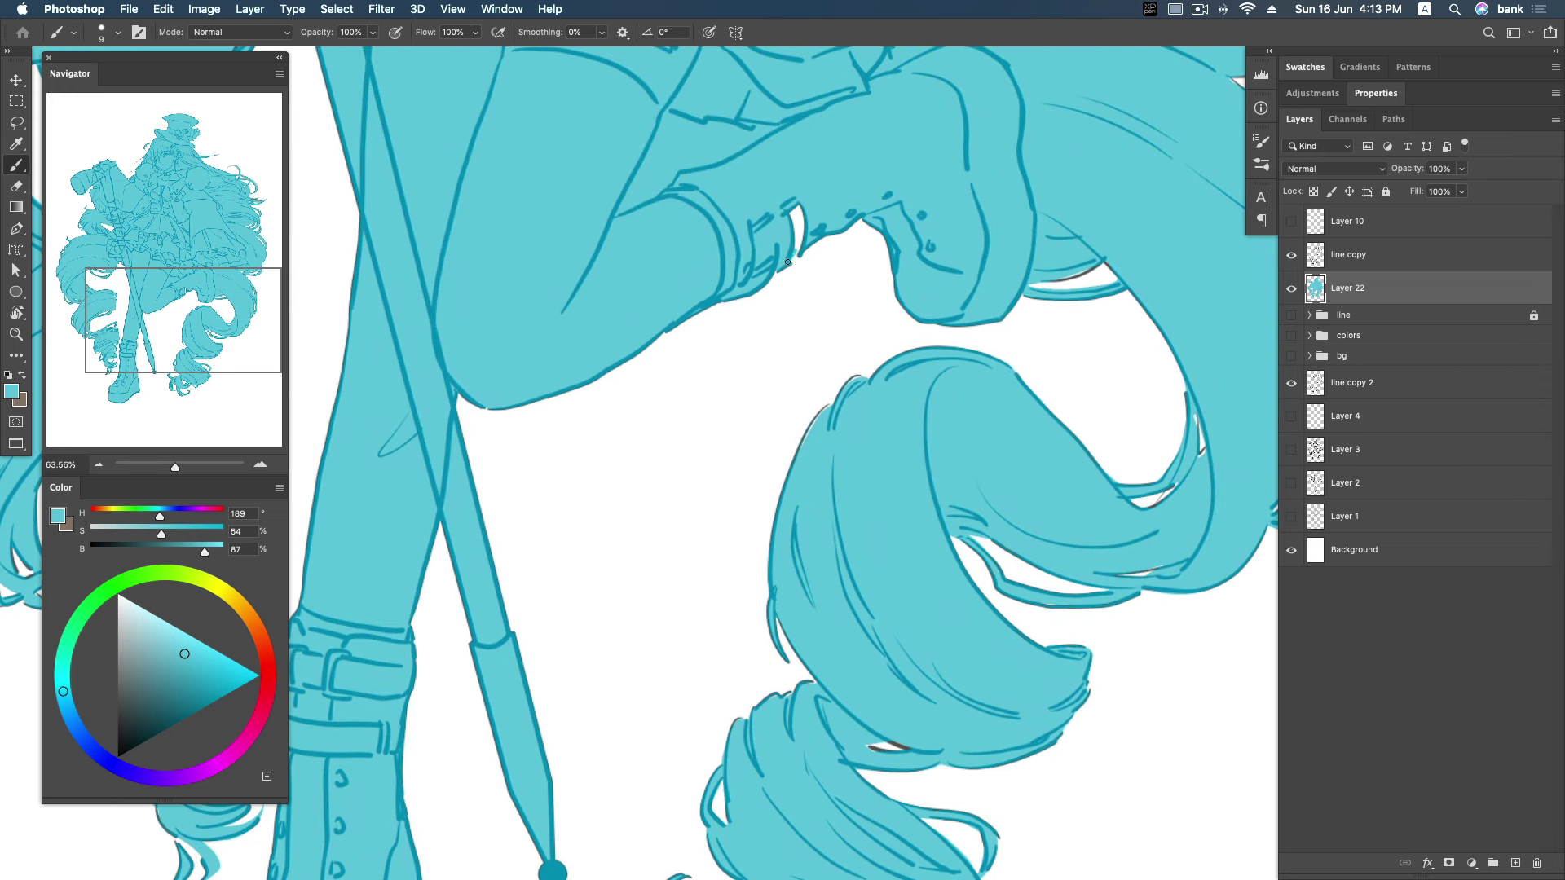
left_click_drag(794, 234, 790, 210)
Lasso the cyan overspill near the knee and delete it back to white.
key("l")
left_click_drag(781, 168, 774, 406)
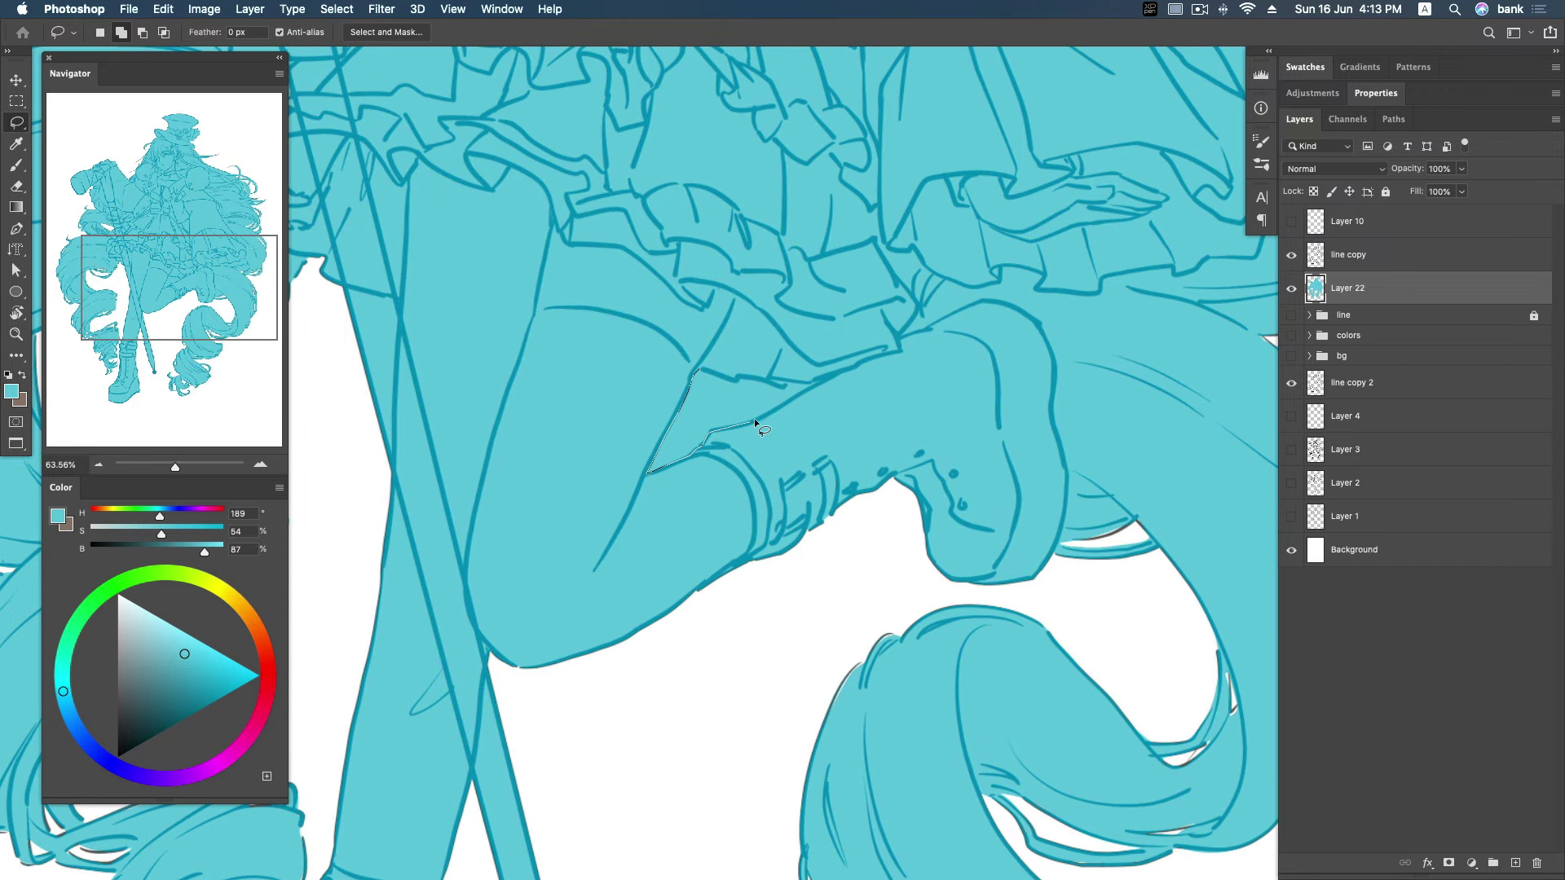
left_click_drag(743, 379, 688, 375)
key("Delete")
Scroll down to the boot and lower right hair curl with the Brush tool active.
scroll(734, 350, "down", 5)
scroll(636, 409, "left", 5)
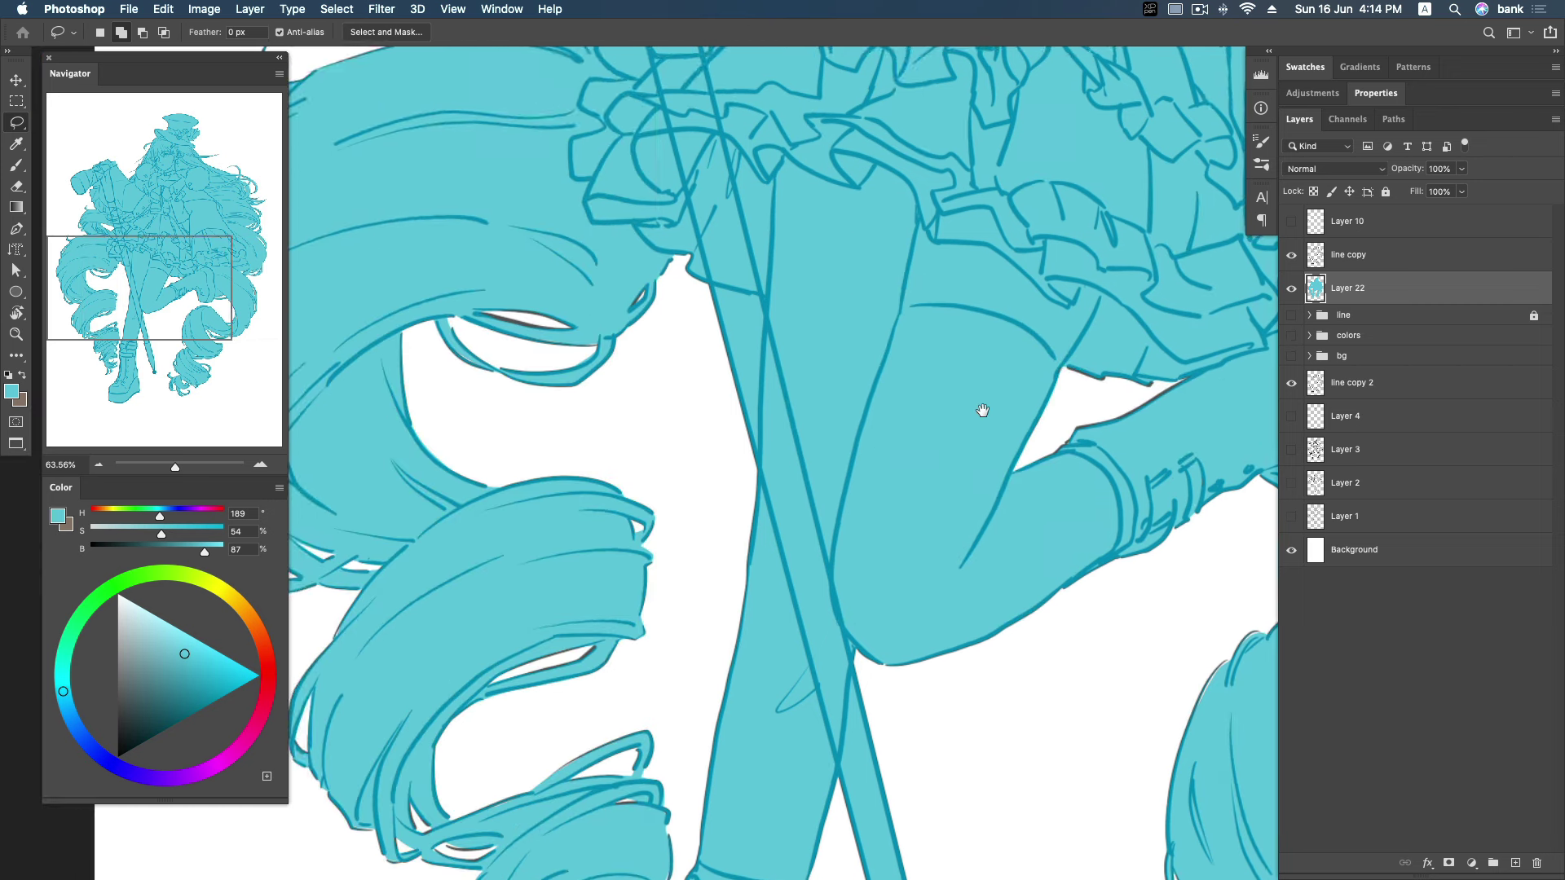
scroll(918, 510, "down", 5)
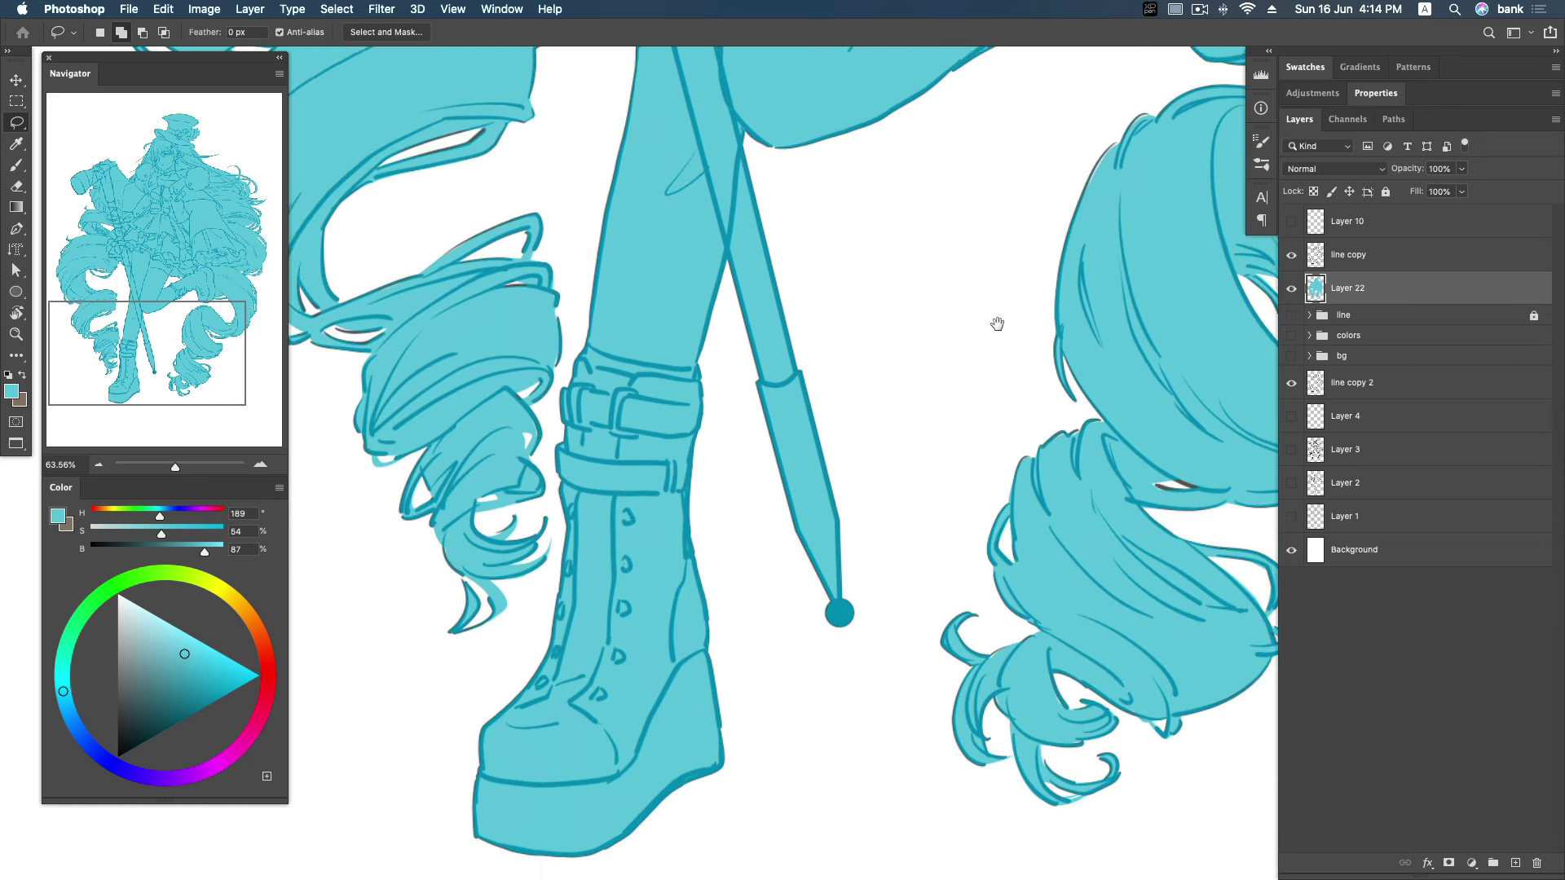
scroll(1003, 340, "right", 3)
scroll(1002, 339, "down", 2)
key("b")
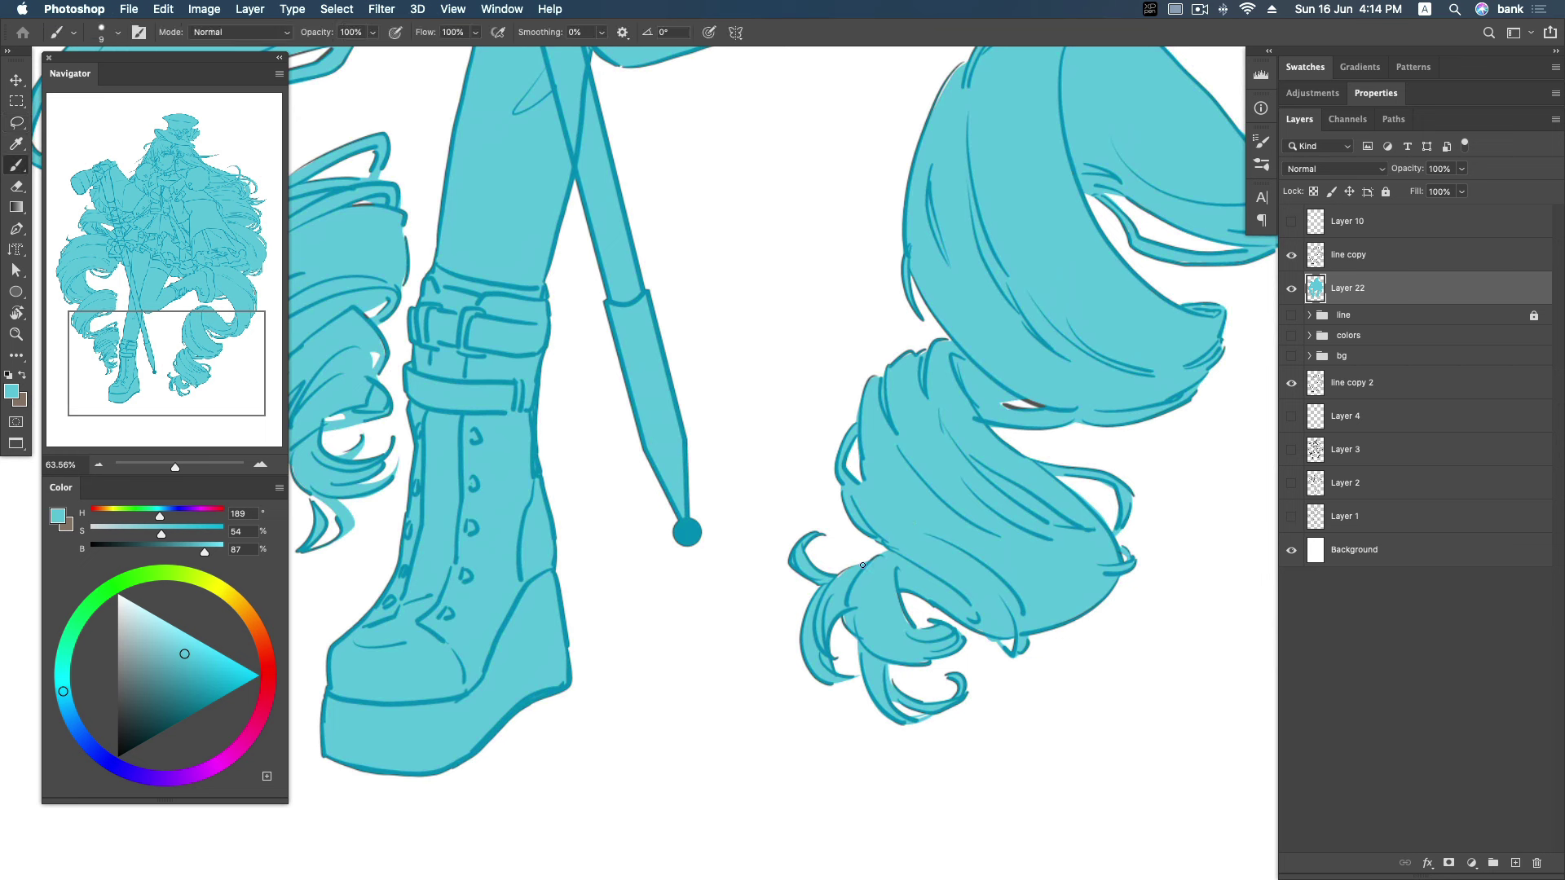
Cover the curl's dark hair outline and the white gaps between strands with cyan.
key("super+d")
left_click_drag(929, 683, 929, 706)
key("super+z")
key("super+z")
scroll(1136, 548, "up", 3)
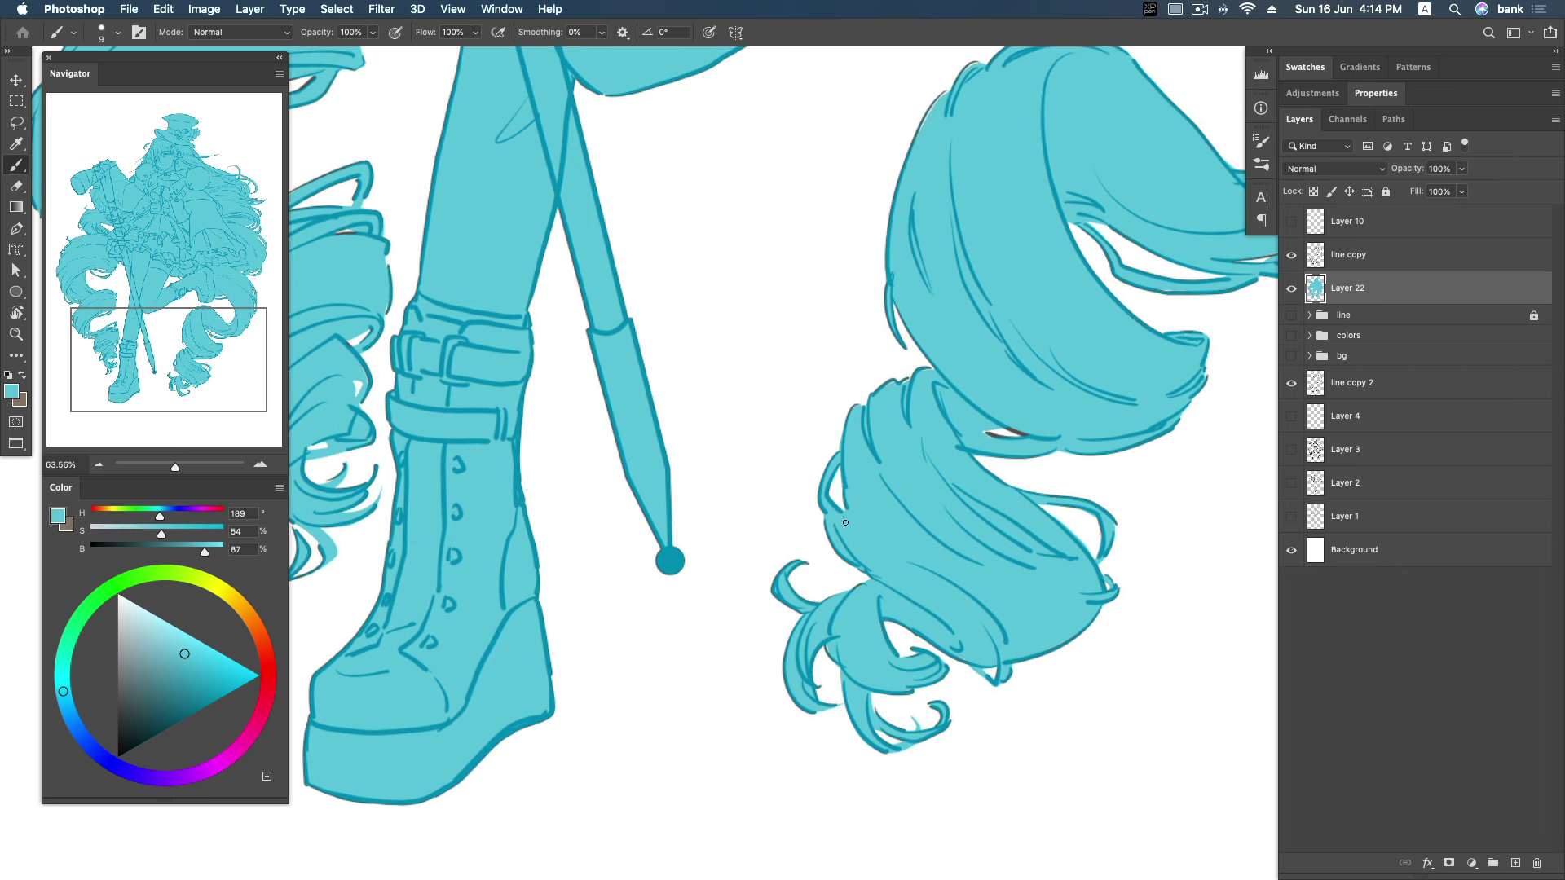
scroll(848, 605, "up", 2)
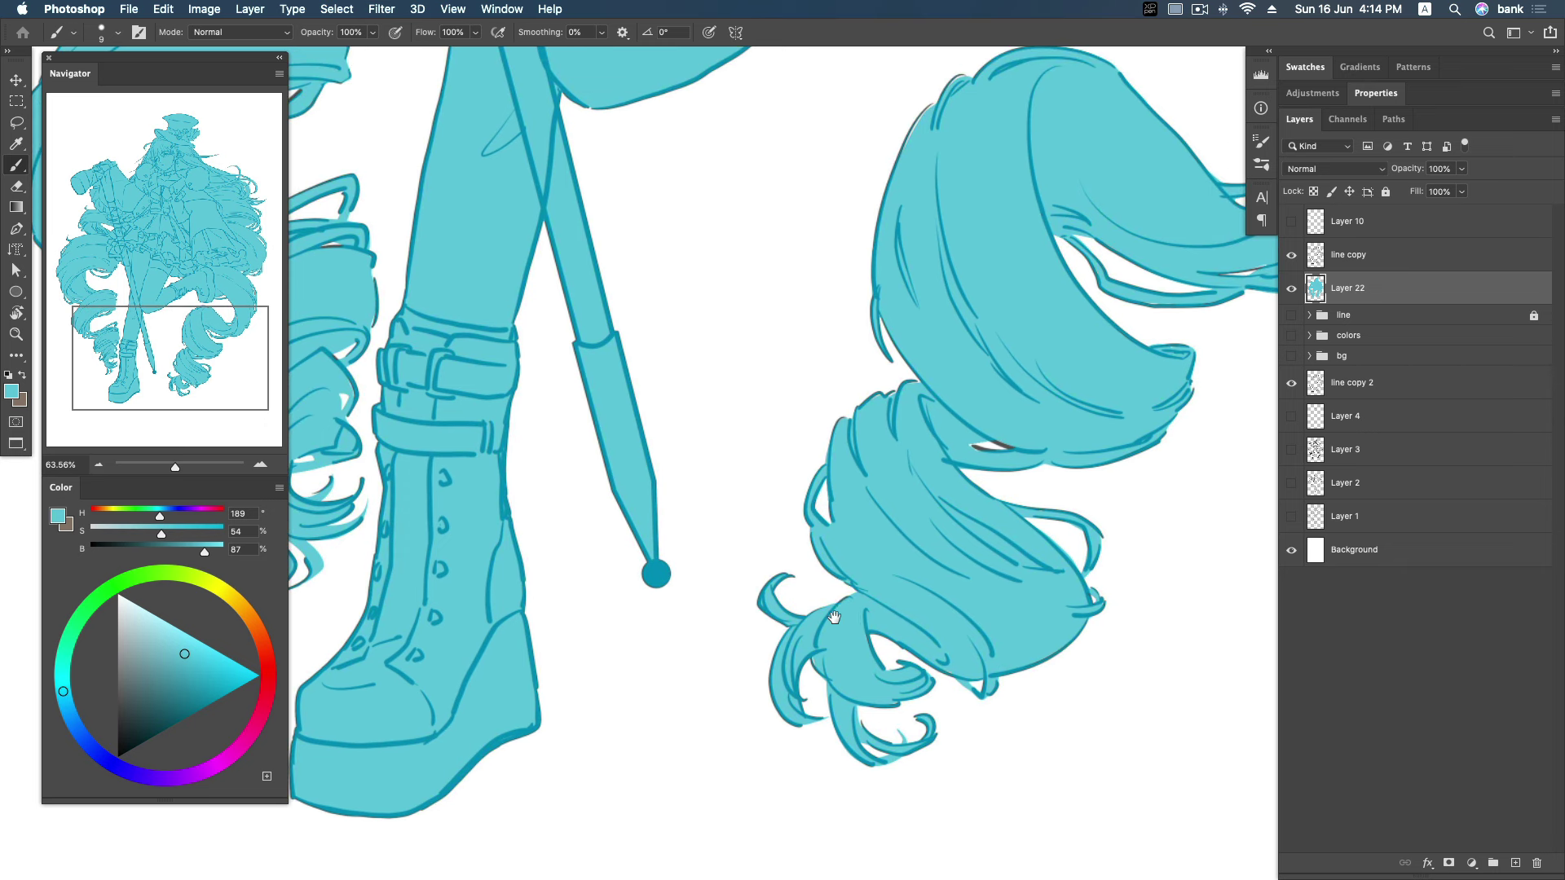
mouse_move(848, 605)
left_mouse_down()
mouse_move(869, 632)
mouse_move(821, 690)
left_mouse_up()
left_click_drag(947, 675, 872, 640)
left_click_drag(830, 715, 817, 723)
left_click_drag(780, 590, 822, 612)
Fill a small gap and the gaps along the hair's left edge in cyan.
scroll(787, 603, "up", 5)
scroll(786, 603, "right", 3)
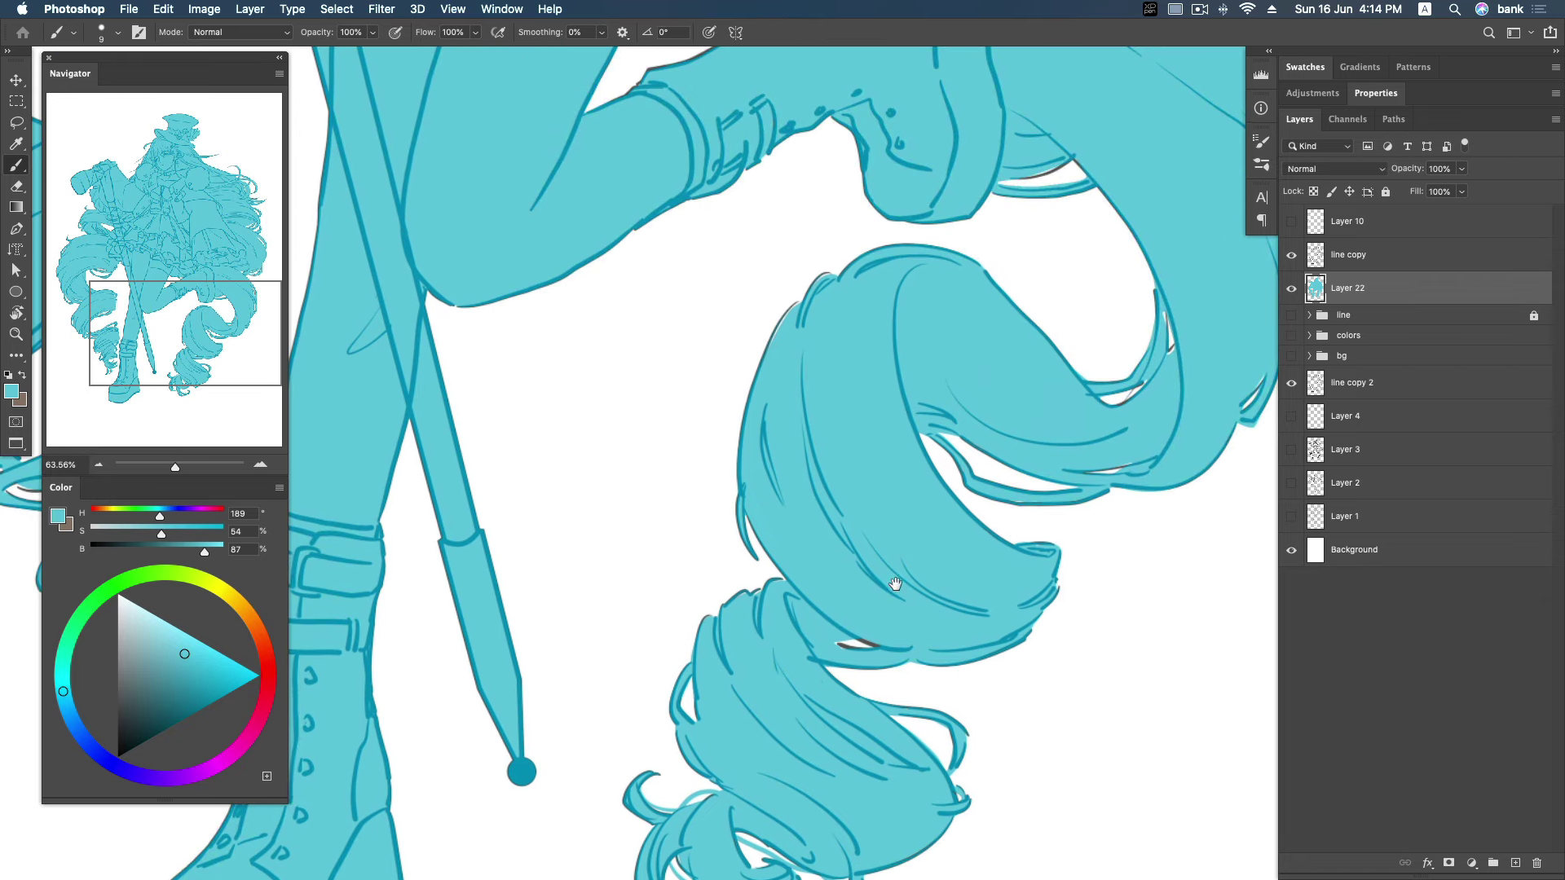
scroll(746, 596, "up", 2)
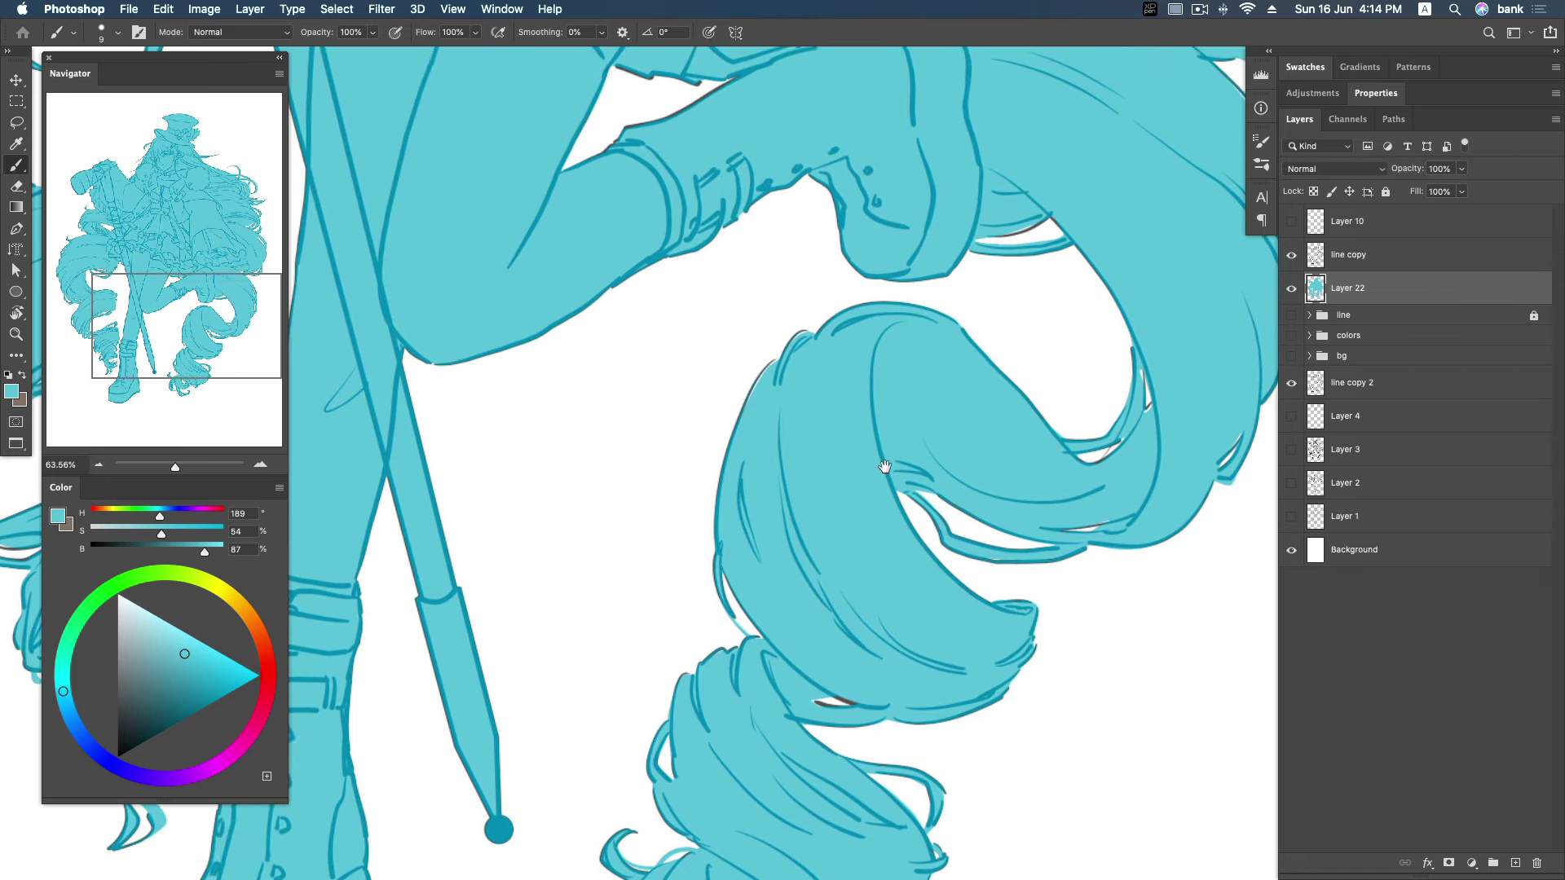
scroll(746, 595, "right", 1)
mouse_move(781, 368)
left_mouse_down()
mouse_move(750, 377)
mouse_move(725, 448)
left_mouse_up()
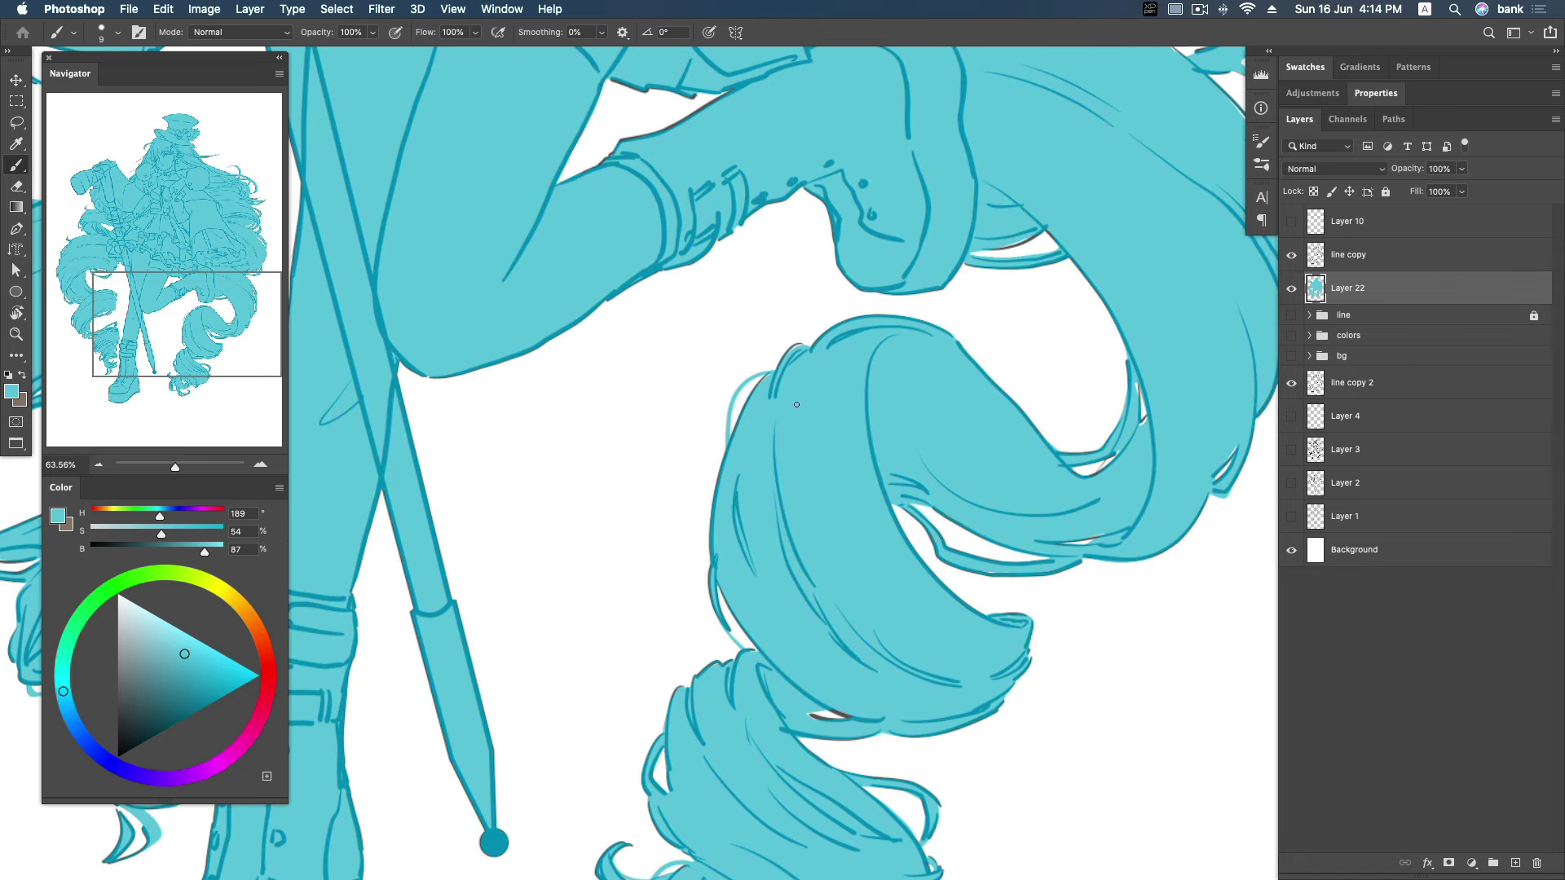
scroll(1088, 351, "up", 2)
scroll(1088, 350, "right", 2)
scroll(975, 412, "right", 1)
left_click_drag(1005, 389, 962, 540)
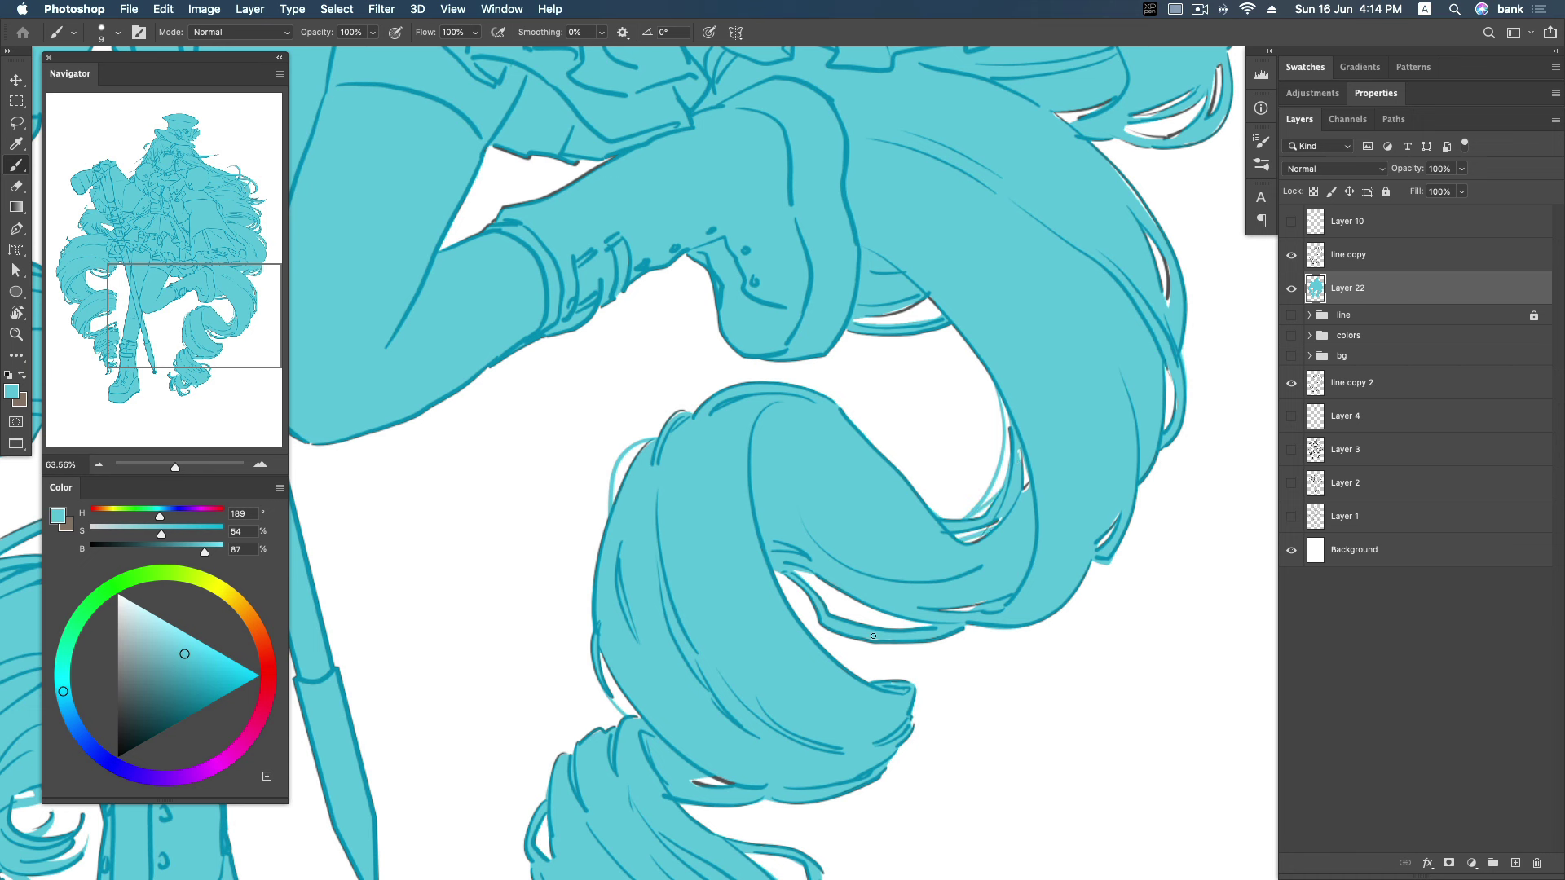
Fill the white gap along the curl's inner edge and touch up the hair tip edge.
left_click_drag(803, 579, 992, 612)
left_click_drag(780, 571, 783, 595)
mouse_move(860, 677)
left_mouse_down()
mouse_move(915, 680)
mouse_move(917, 709)
left_mouse_up()
left_click_drag(1097, 553, 980, 626)
mouse_move(914, 519)
left_mouse_down()
mouse_move(883, 563)
mouse_move(861, 542)
mouse_move(857, 561)
mouse_move(858, 516)
left_mouse_up()
Set the brush size to 10 and cover the hair loop's edge lines and gaps in cyan.
key("bracketright")
key("bracketright")
key("bracketleft")
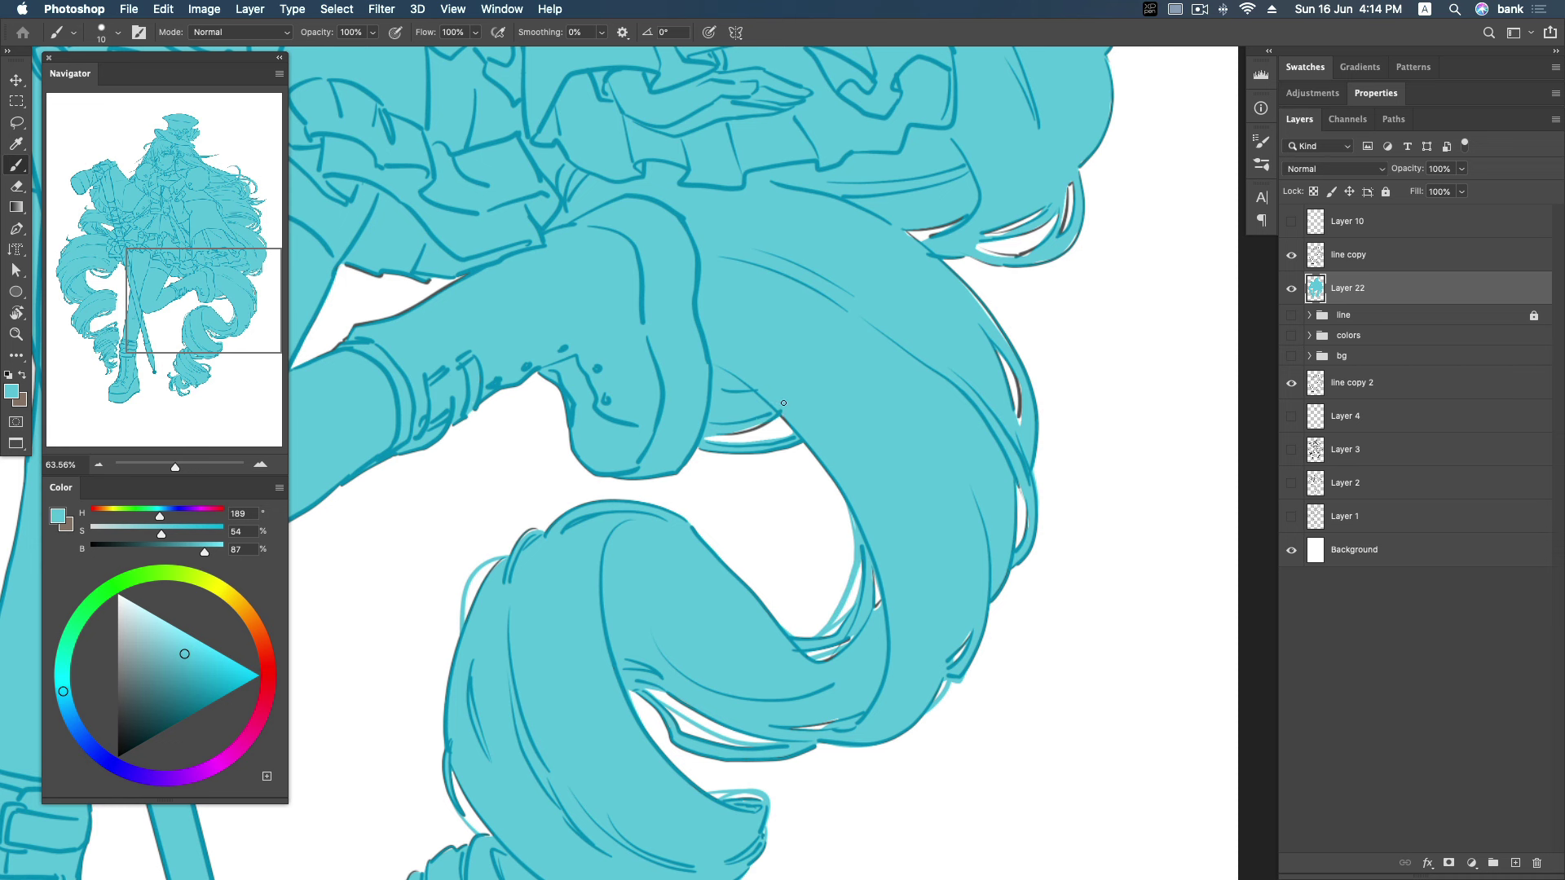
mouse_move(704, 441)
left_mouse_down()
mouse_move(766, 424)
mouse_move(731, 433)
mouse_move(773, 449)
left_mouse_up()
scroll(978, 326, "up", 3)
scroll(978, 326, "right", 1)
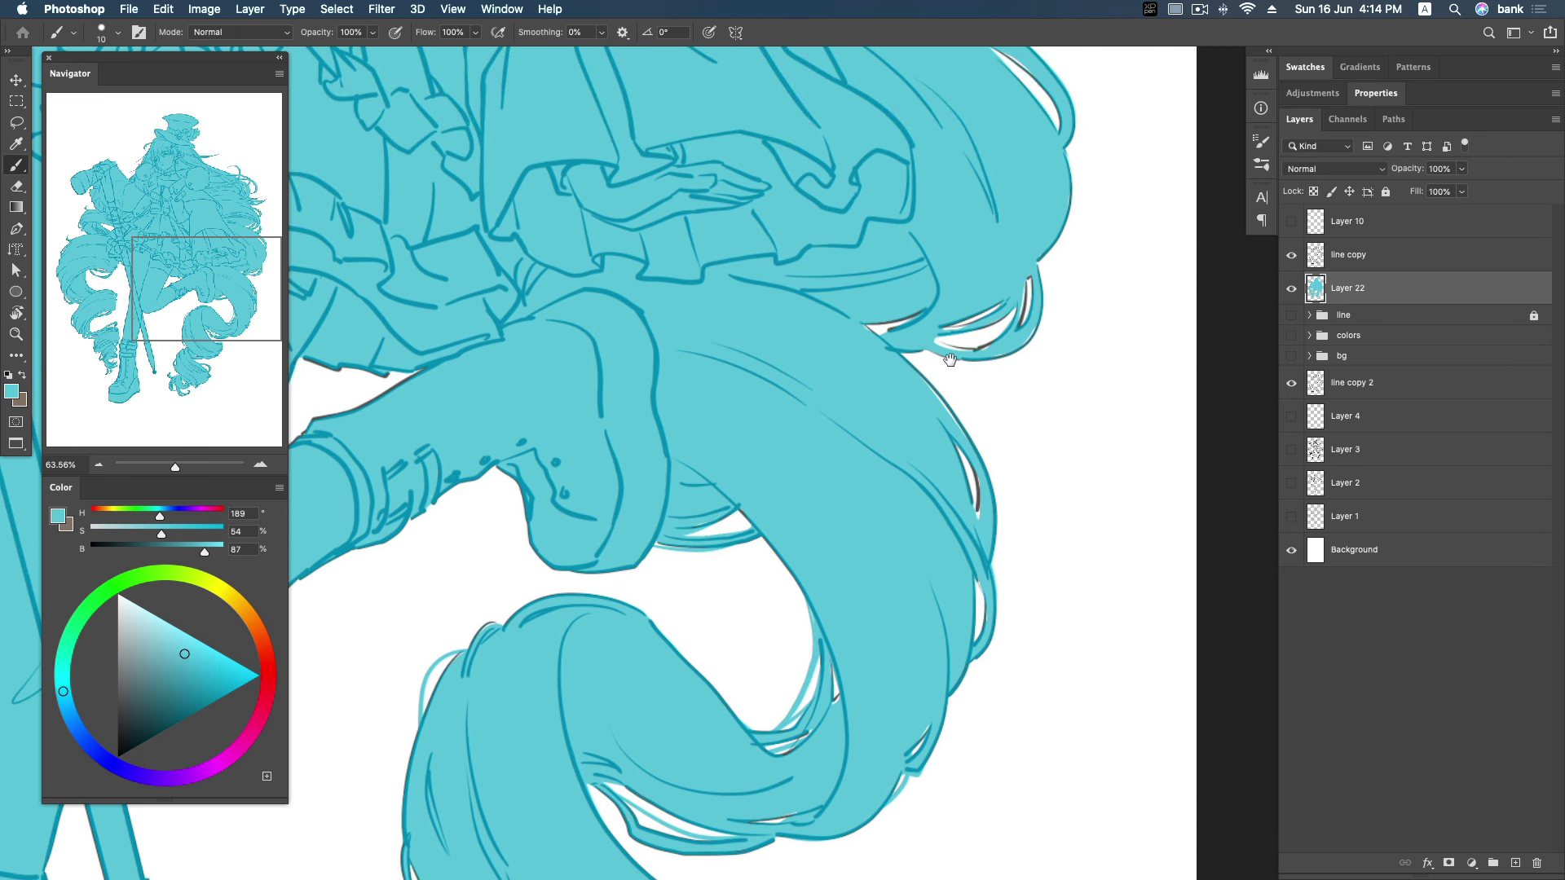
left_click_drag(925, 337, 1011, 310)
left_click_drag(978, 511, 981, 566)
Move up the flowing right hair and paint over the white gap in its edge.
mouse_move(1042, 250)
left_mouse_down()
mouse_move(995, 424)
mouse_move(1004, 411)
left_mouse_up()
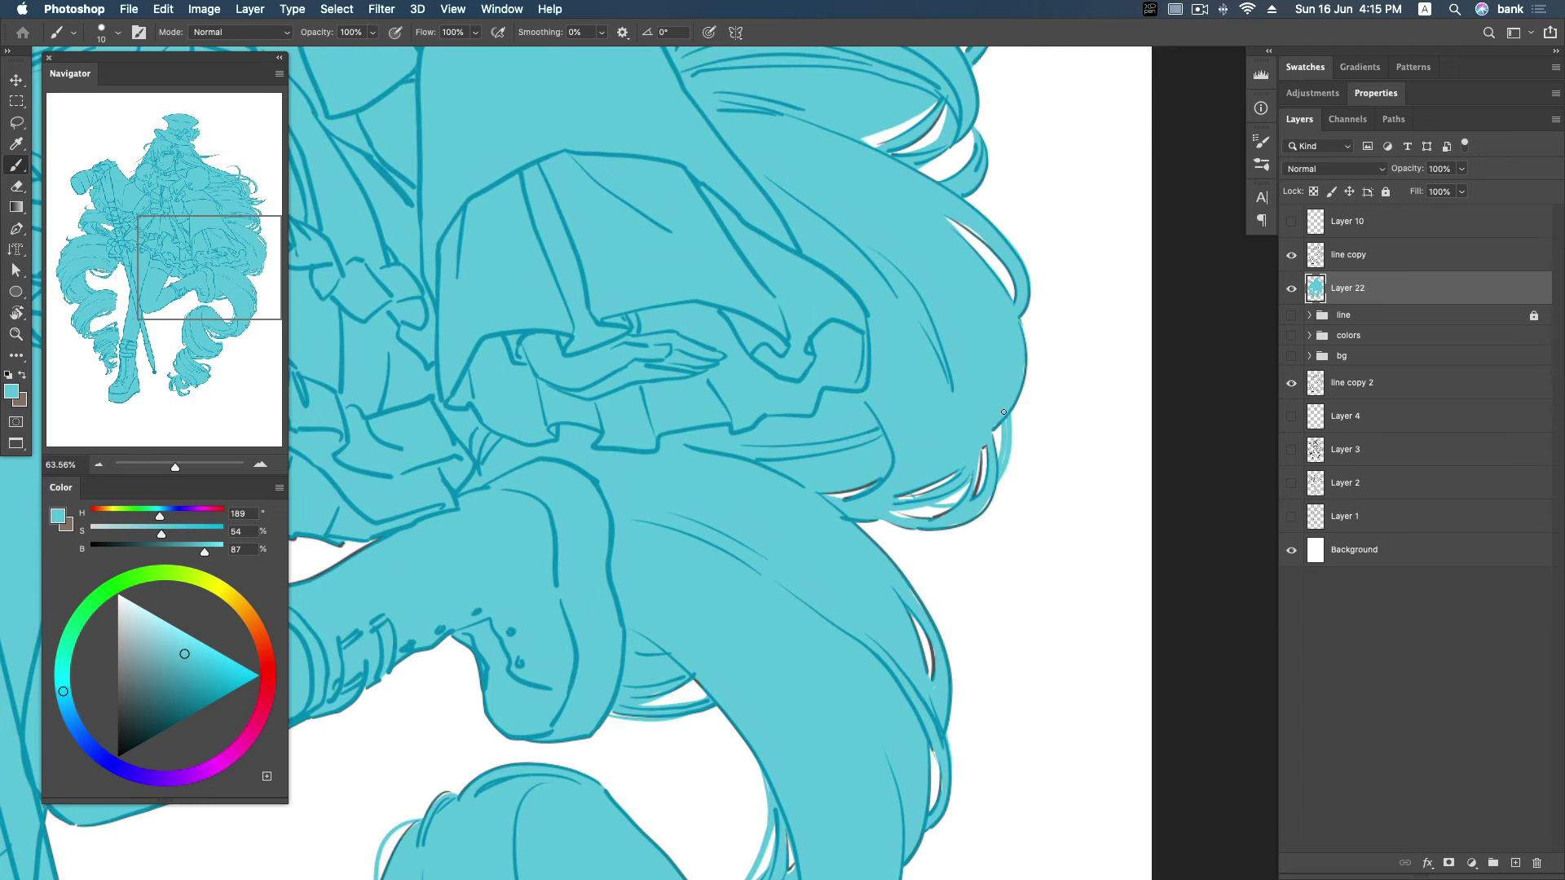
scroll(1006, 421, "up", 3)
scroll(951, 454, "up", 2)
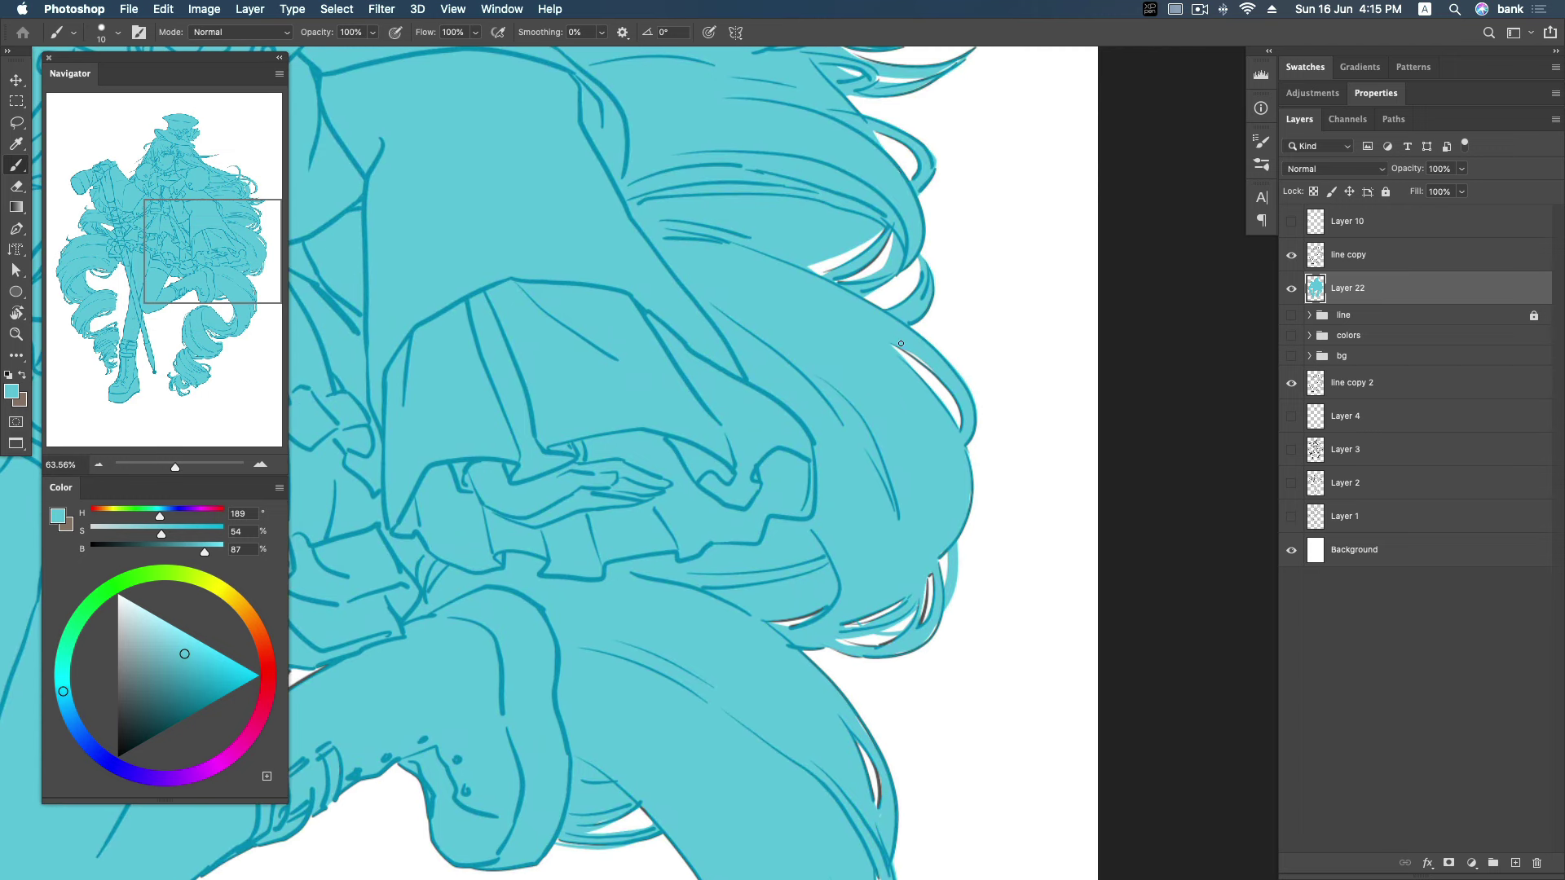
scroll(837, 284, "up", 2)
scroll(864, 293, "up", 1)
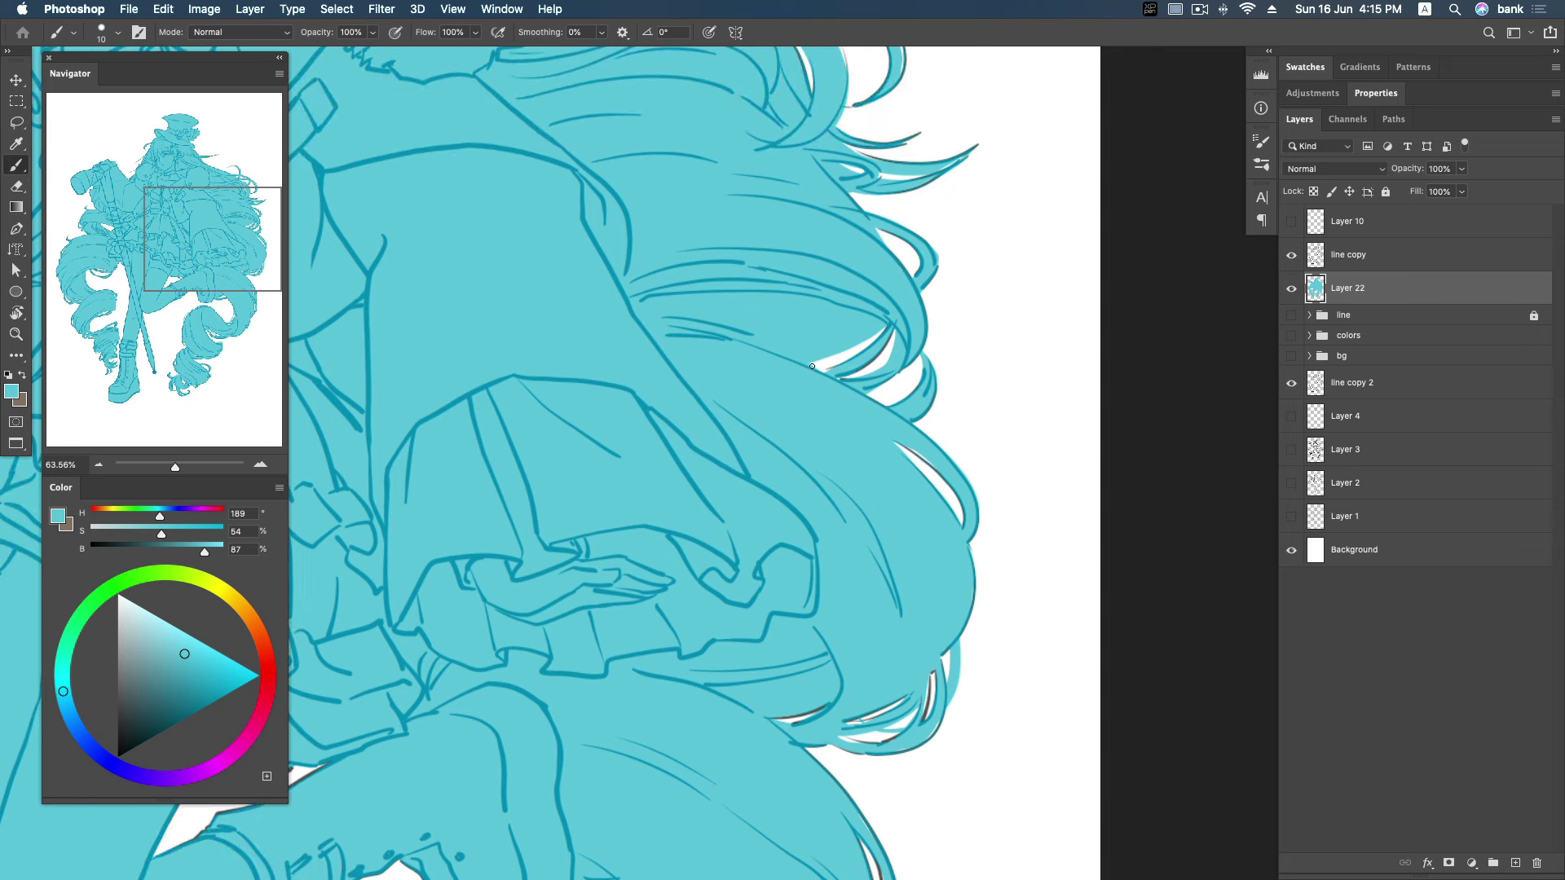
left_click_drag(866, 342, 825, 368)
Fill the gap near the hair strand tip, then pan up past the face to the hat.
scroll(897, 346, "up", 3)
scroll(896, 346, "up", 1)
left_click_drag(949, 308, 871, 341)
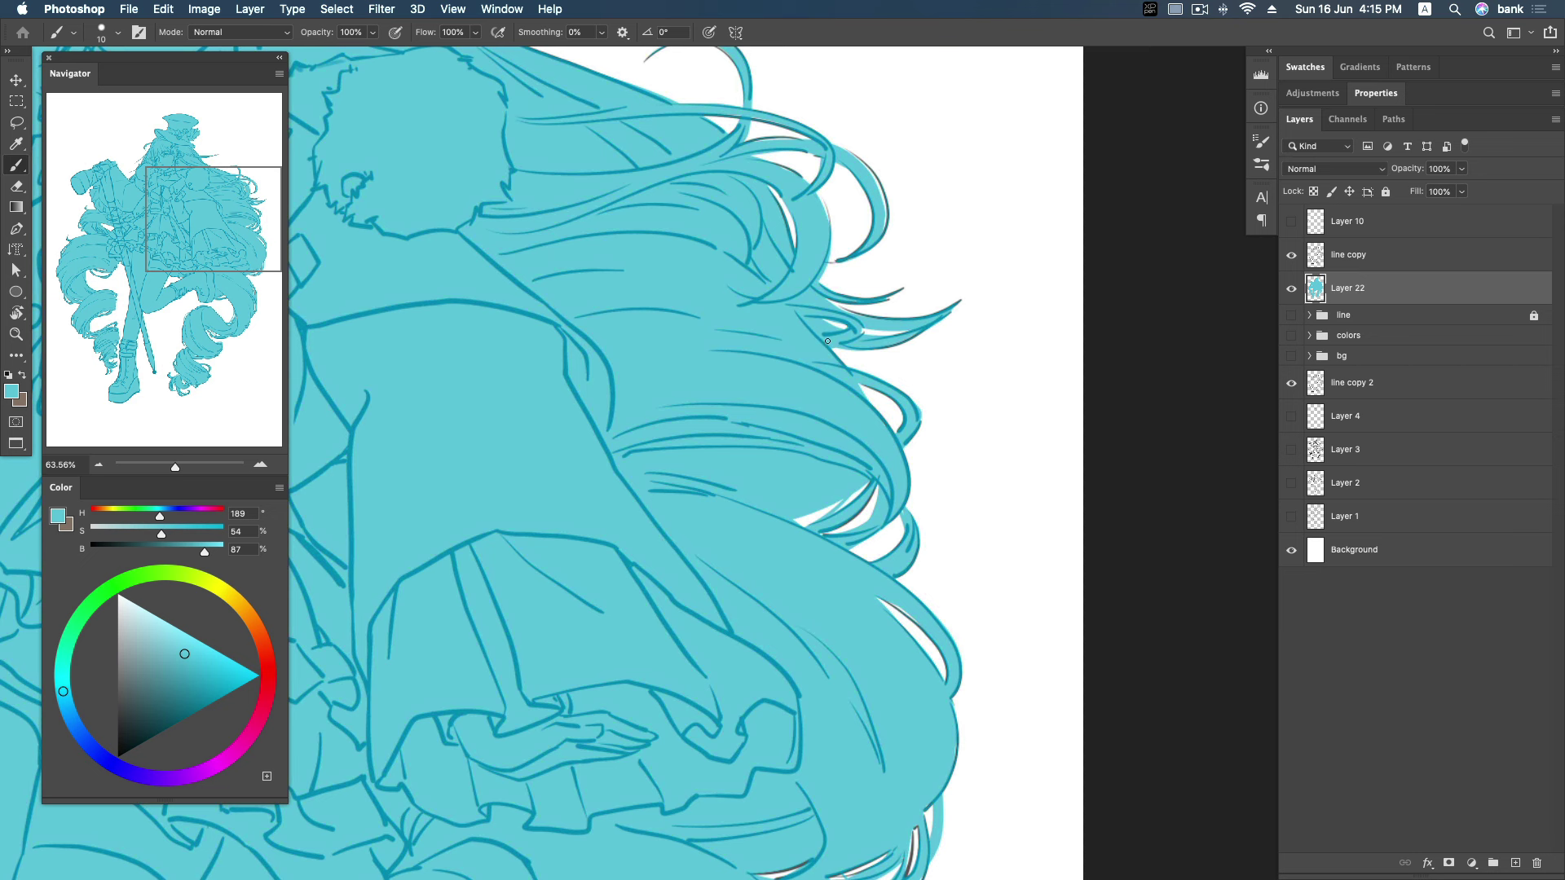
scroll(827, 341, "up", 2)
scroll(876, 297, "up", 1)
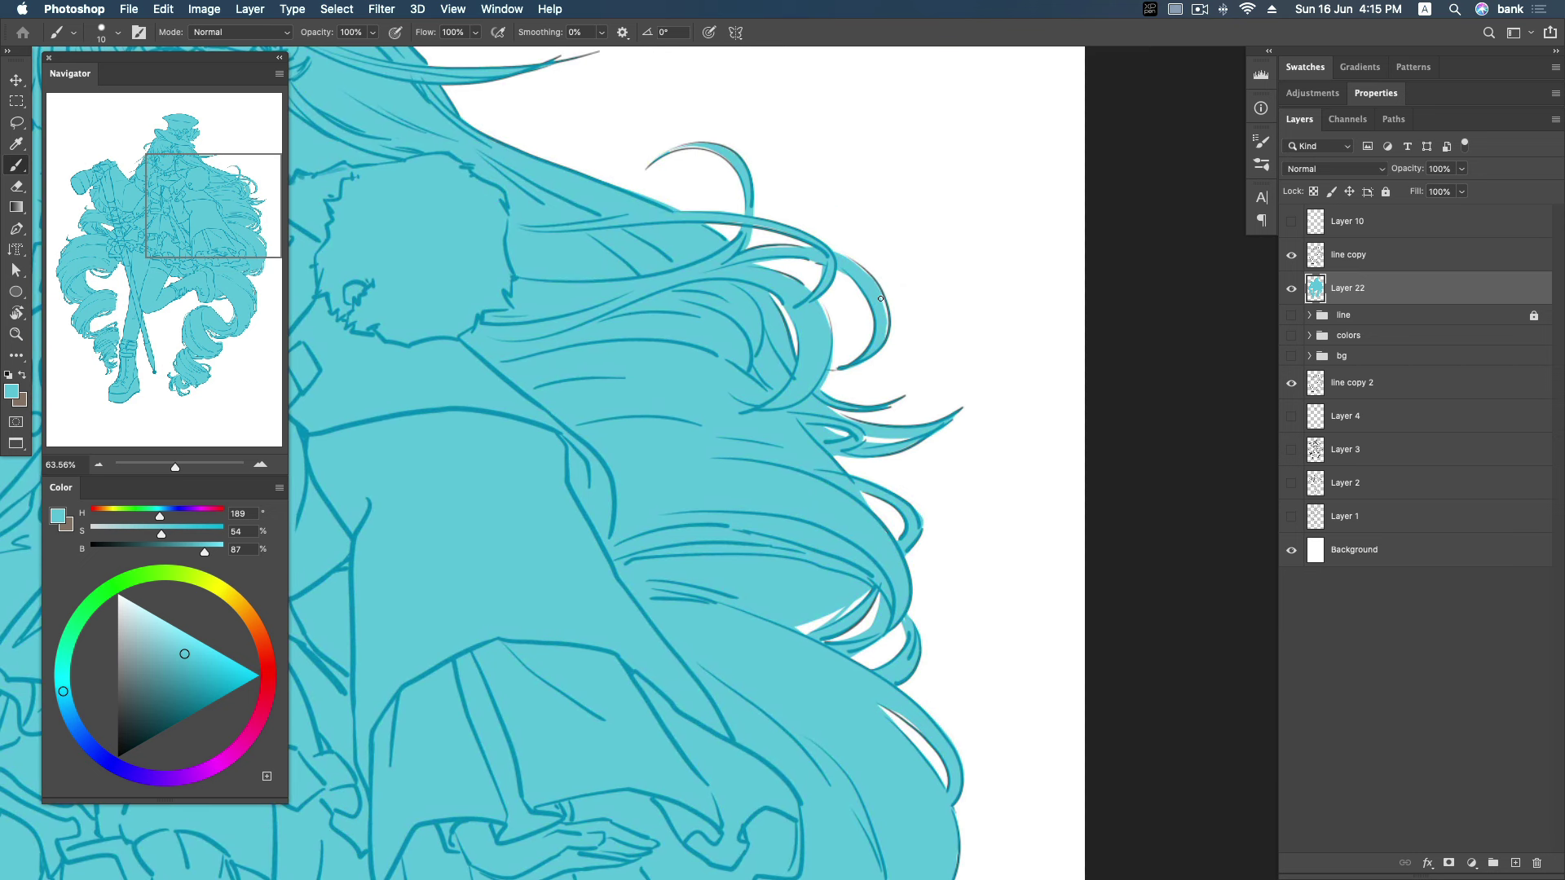
scroll(849, 345, "up", 2)
scroll(851, 338, "up", 1)
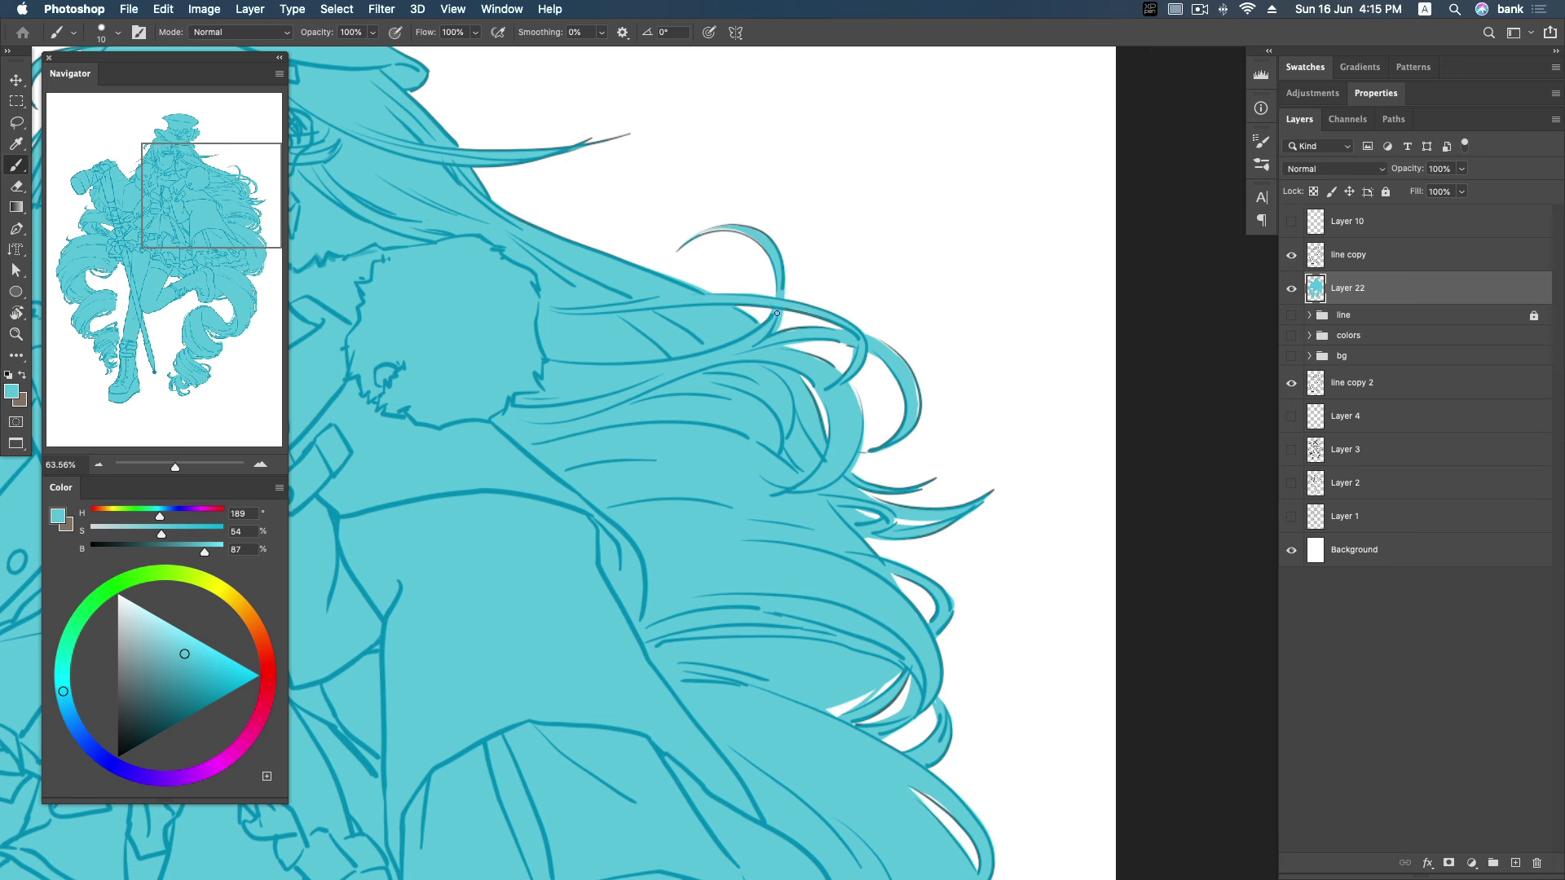
scroll(756, 264, "up", 1)
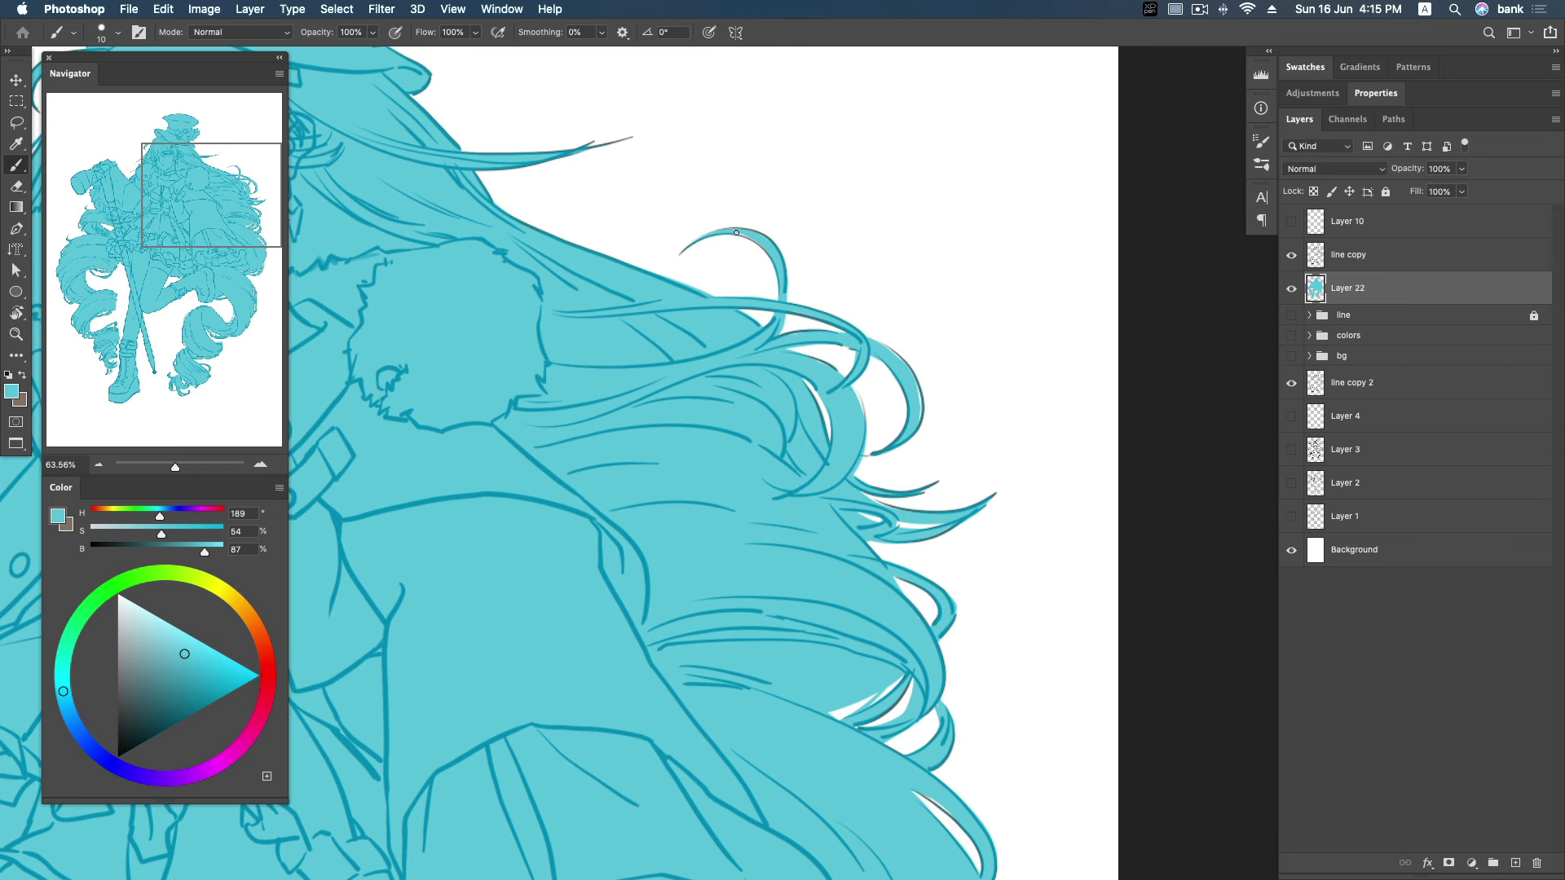
left_click_drag(733, 325, 997, 462)
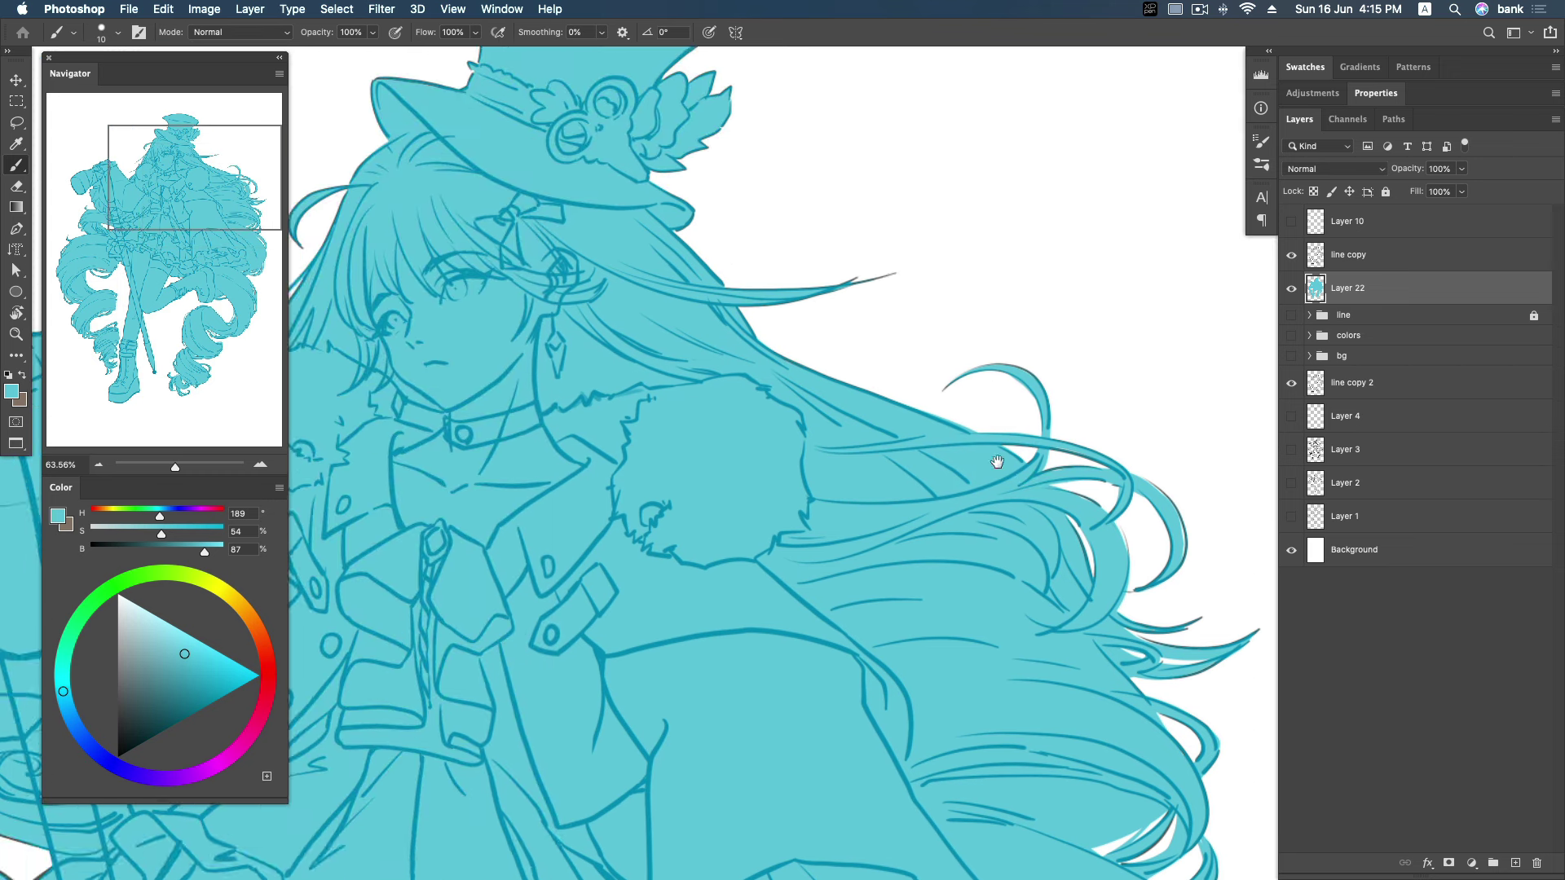
left_click_drag(811, 266, 899, 272)
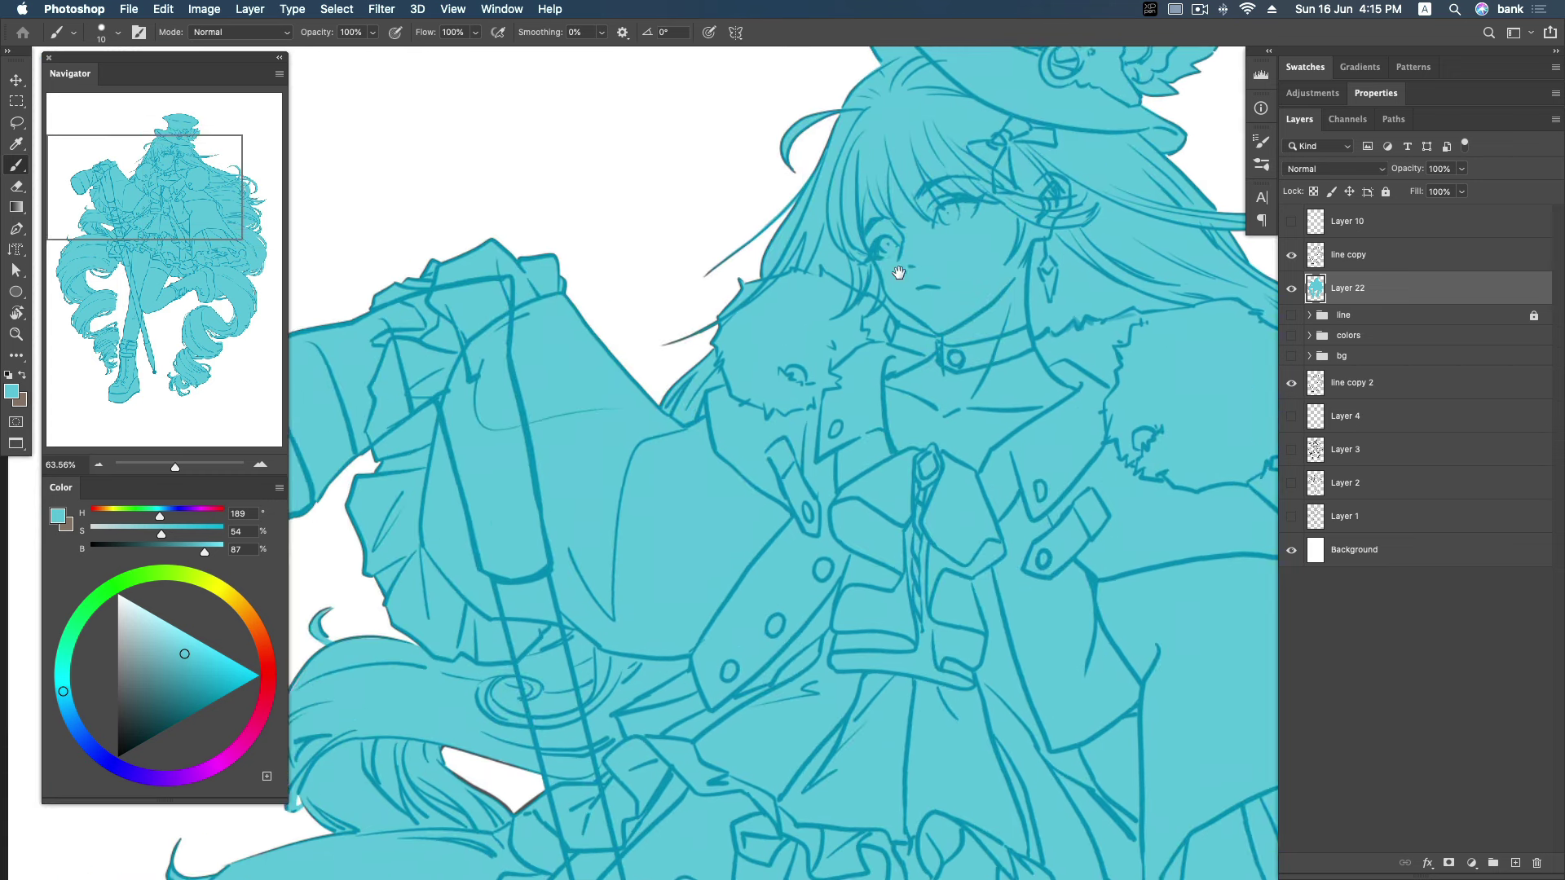
scroll(899, 272, "down", 10)
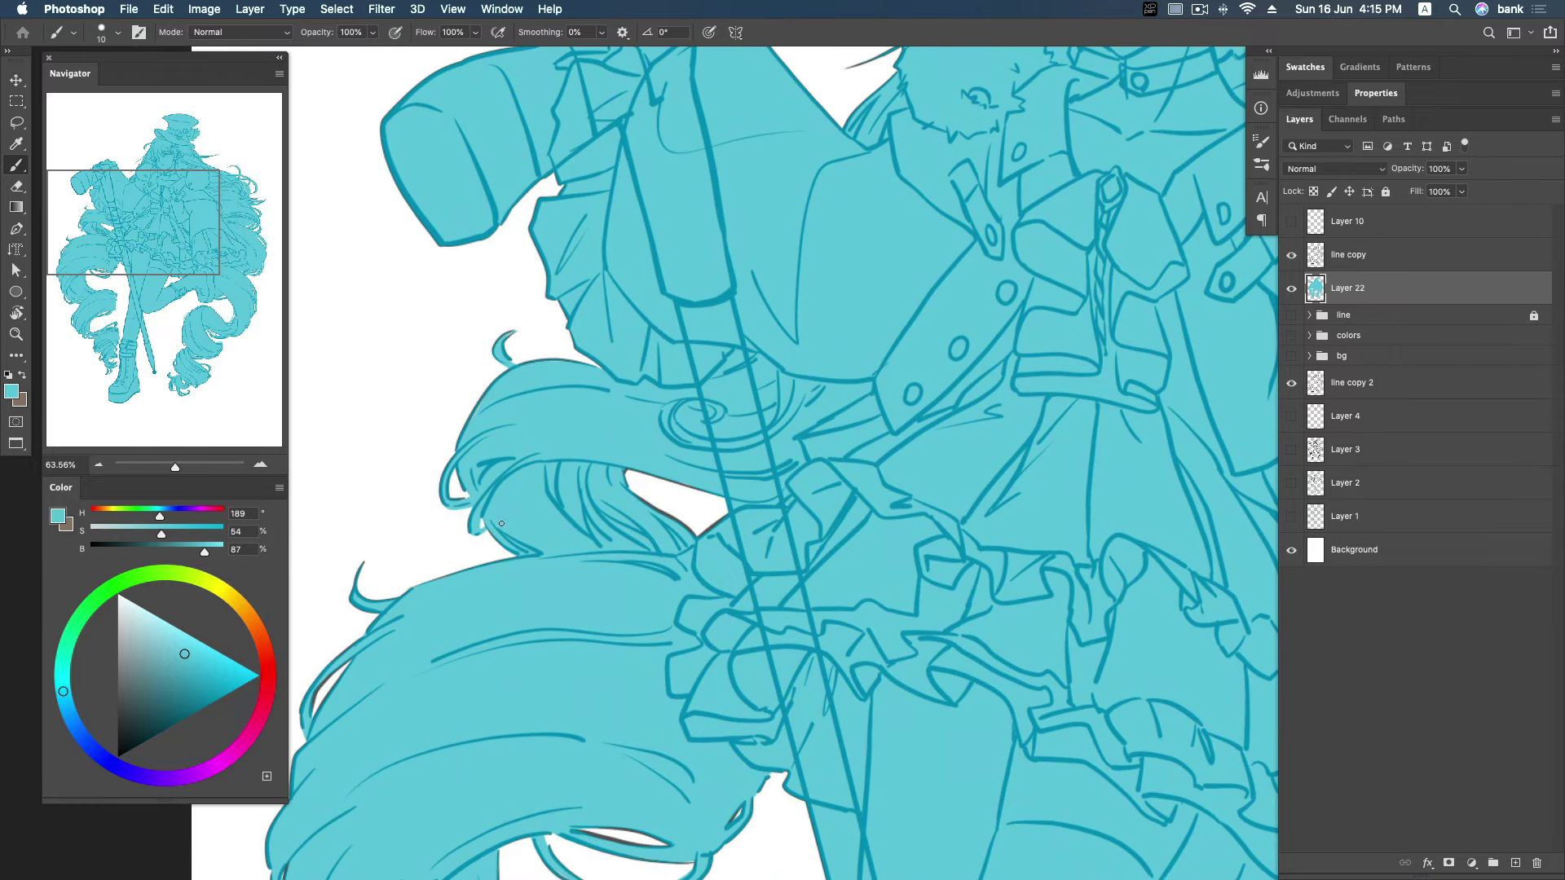
Paint cyan along the left curl's edge and outline, extending its tip.
left_click_drag(464, 459, 514, 566)
mouse_move(466, 477)
left_mouse_down()
mouse_move(451, 460)
mouse_move(463, 425)
left_mouse_up()
left_click_drag(525, 331, 509, 330)
scroll(659, 383, "down", 3)
left_click_drag(615, 439, 700, 477)
scroll(693, 472, "down", 5)
key("super+z")
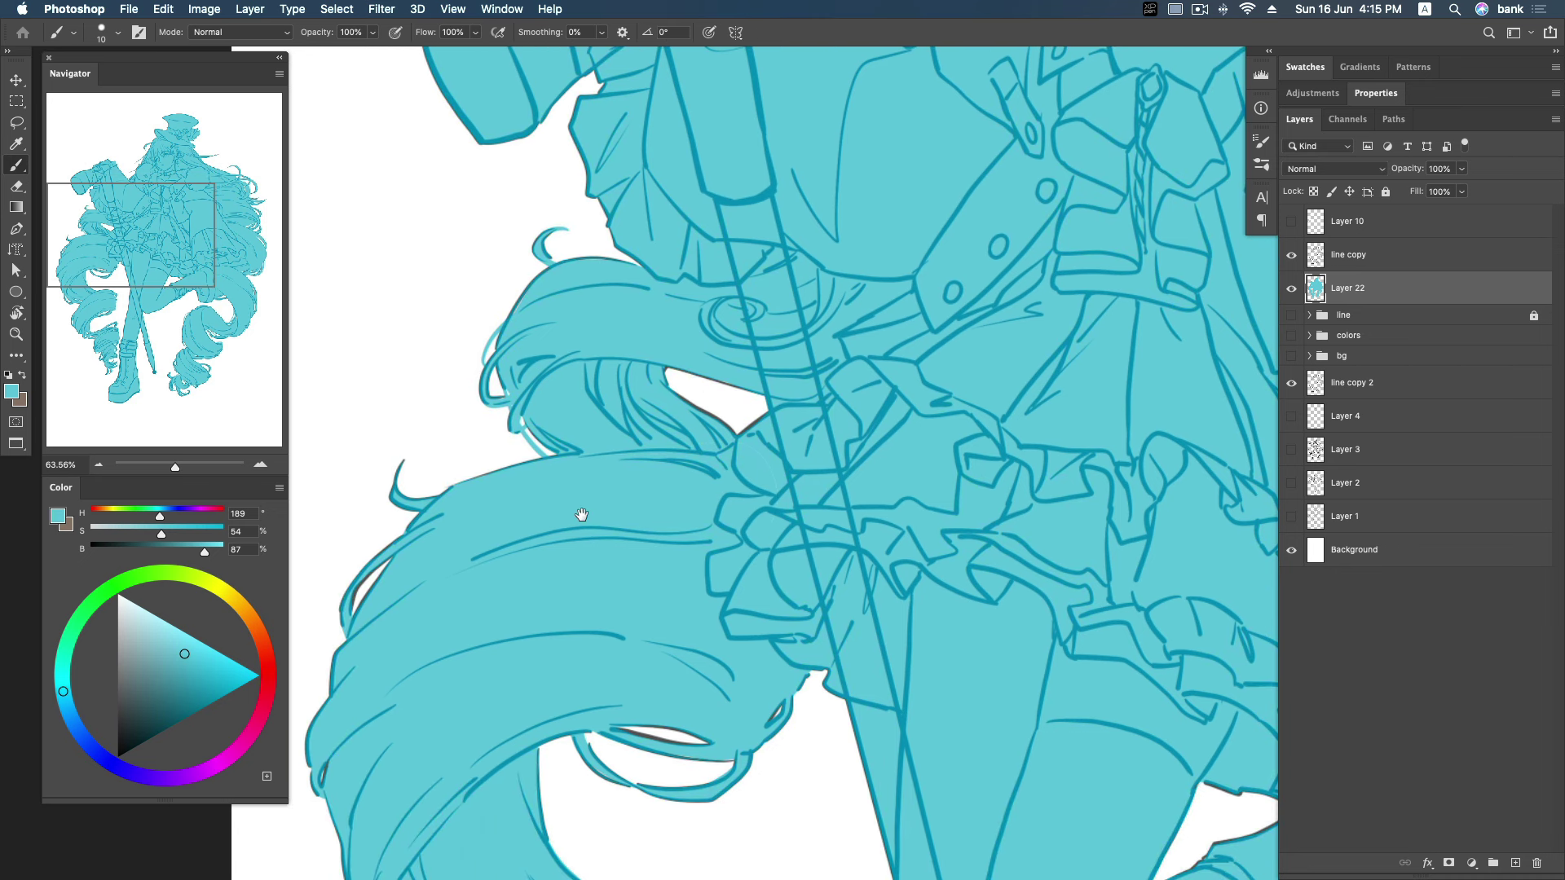
Brush short cyan strokes along the left hair edge and below the ruffles.
left_click_drag(580, 517, 724, 339)
left_click_drag(601, 604, 561, 510)
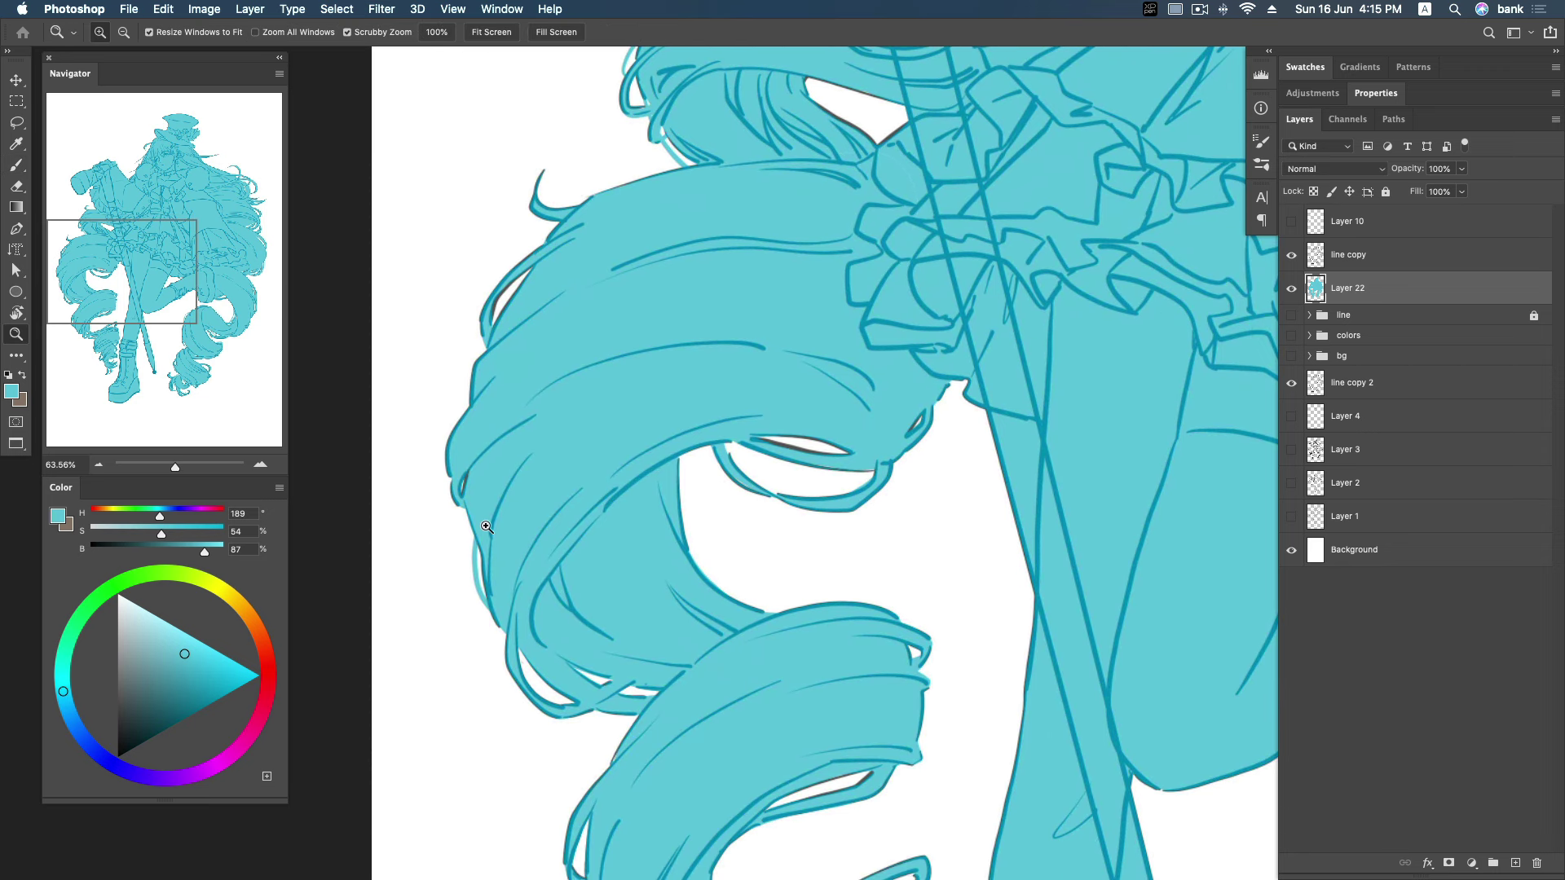
left_click_drag(473, 557, 493, 621)
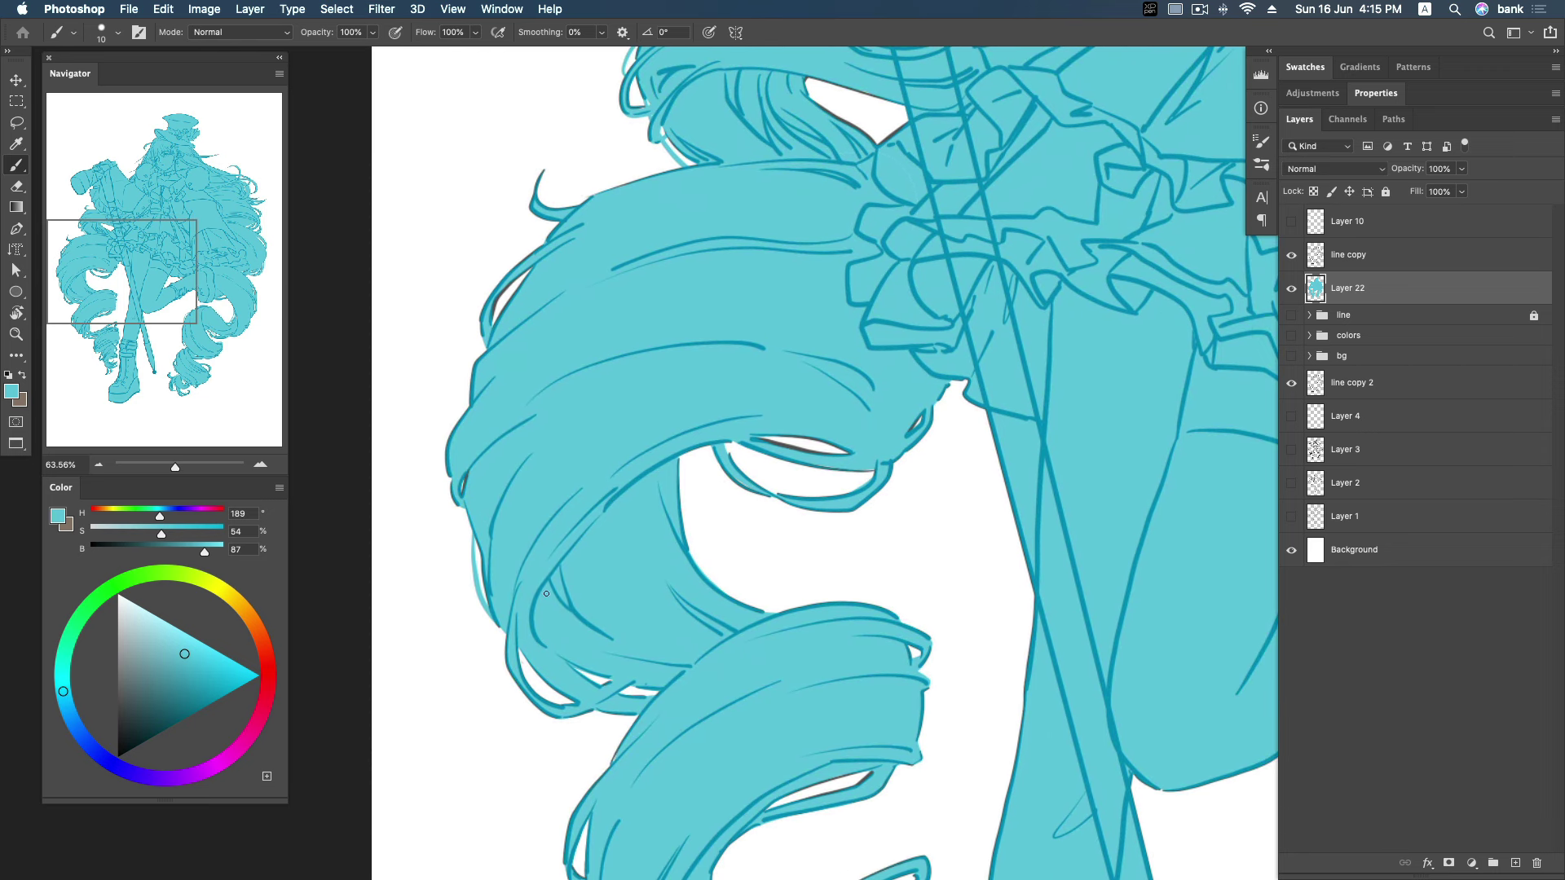
scroll(483, 540, "right", 1)
scroll(496, 504, "down", 2)
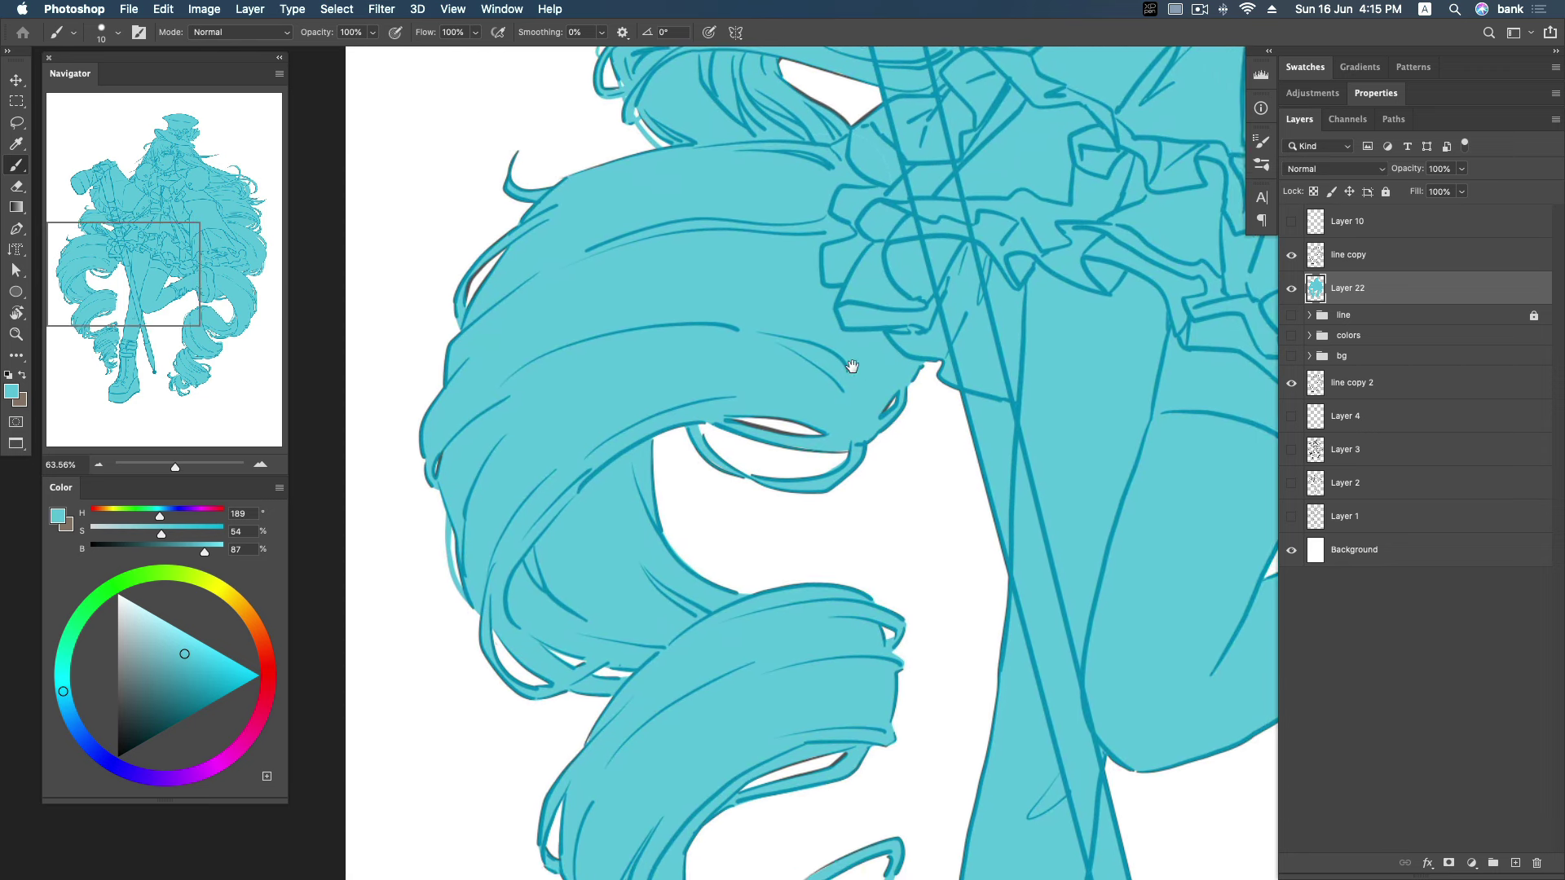
left_click_drag(908, 366, 859, 416)
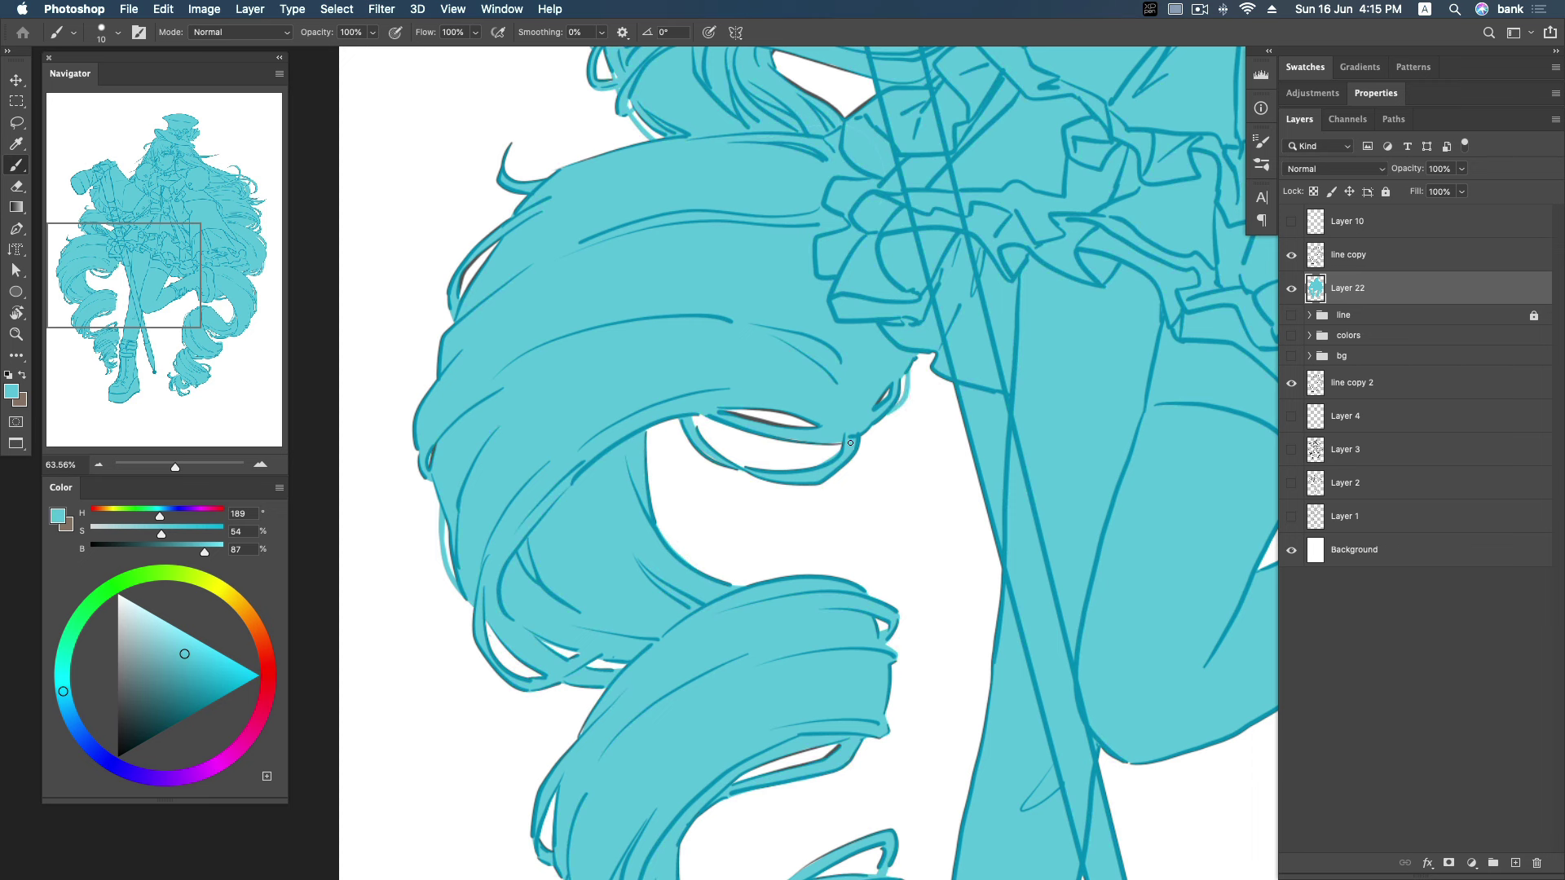
Scroll down the curl and try a short stroke on the hair strand, then undo it.
scroll(684, 417, "down", 2)
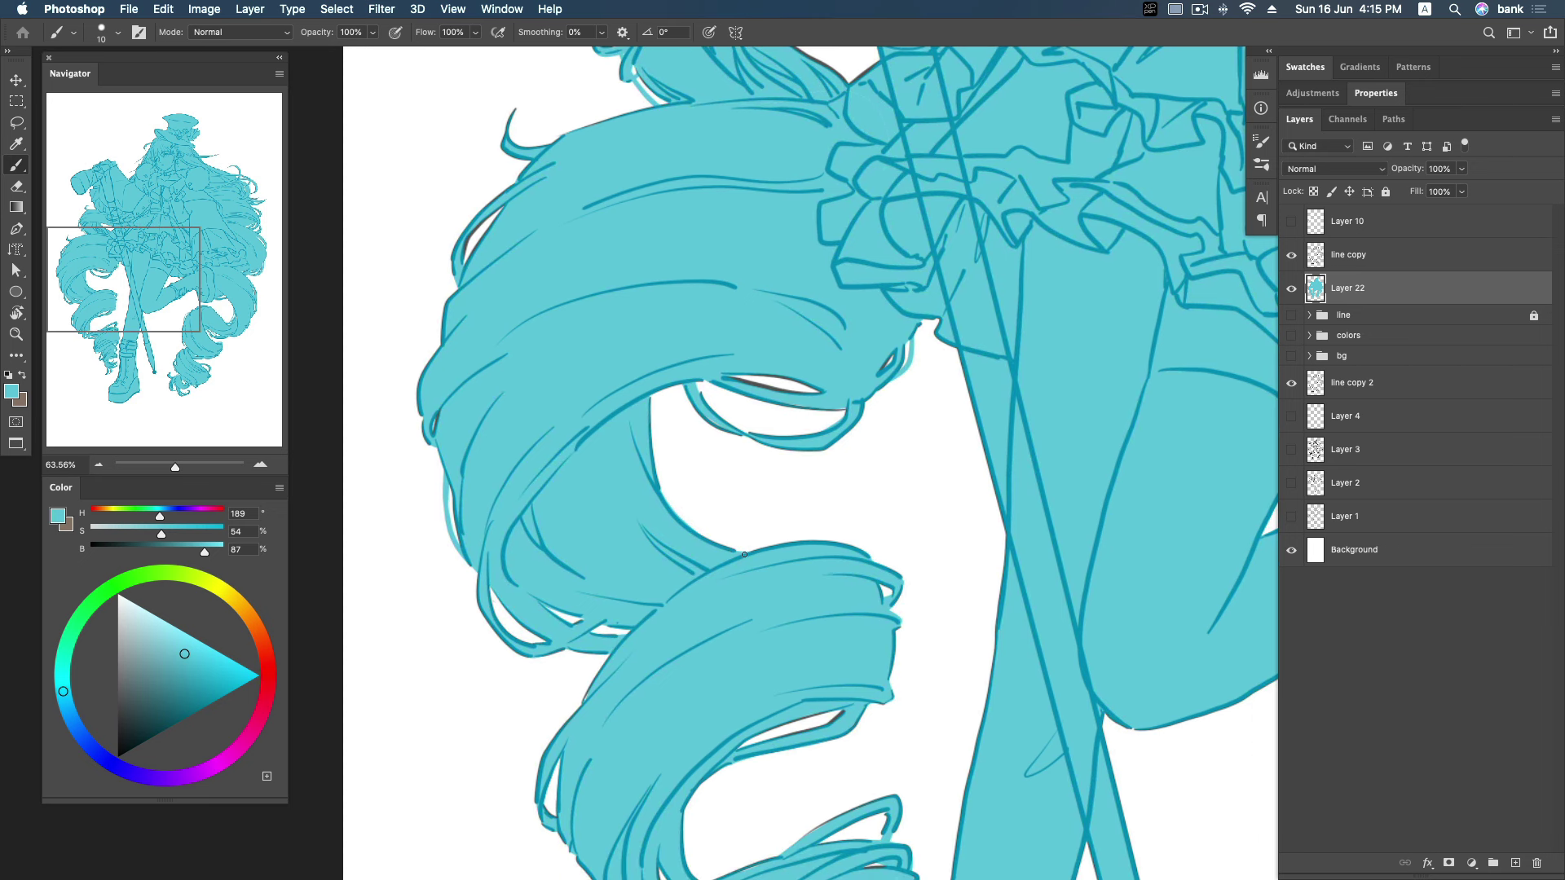
scroll(653, 489, "down", 3)
scroll(637, 546, "down", 3)
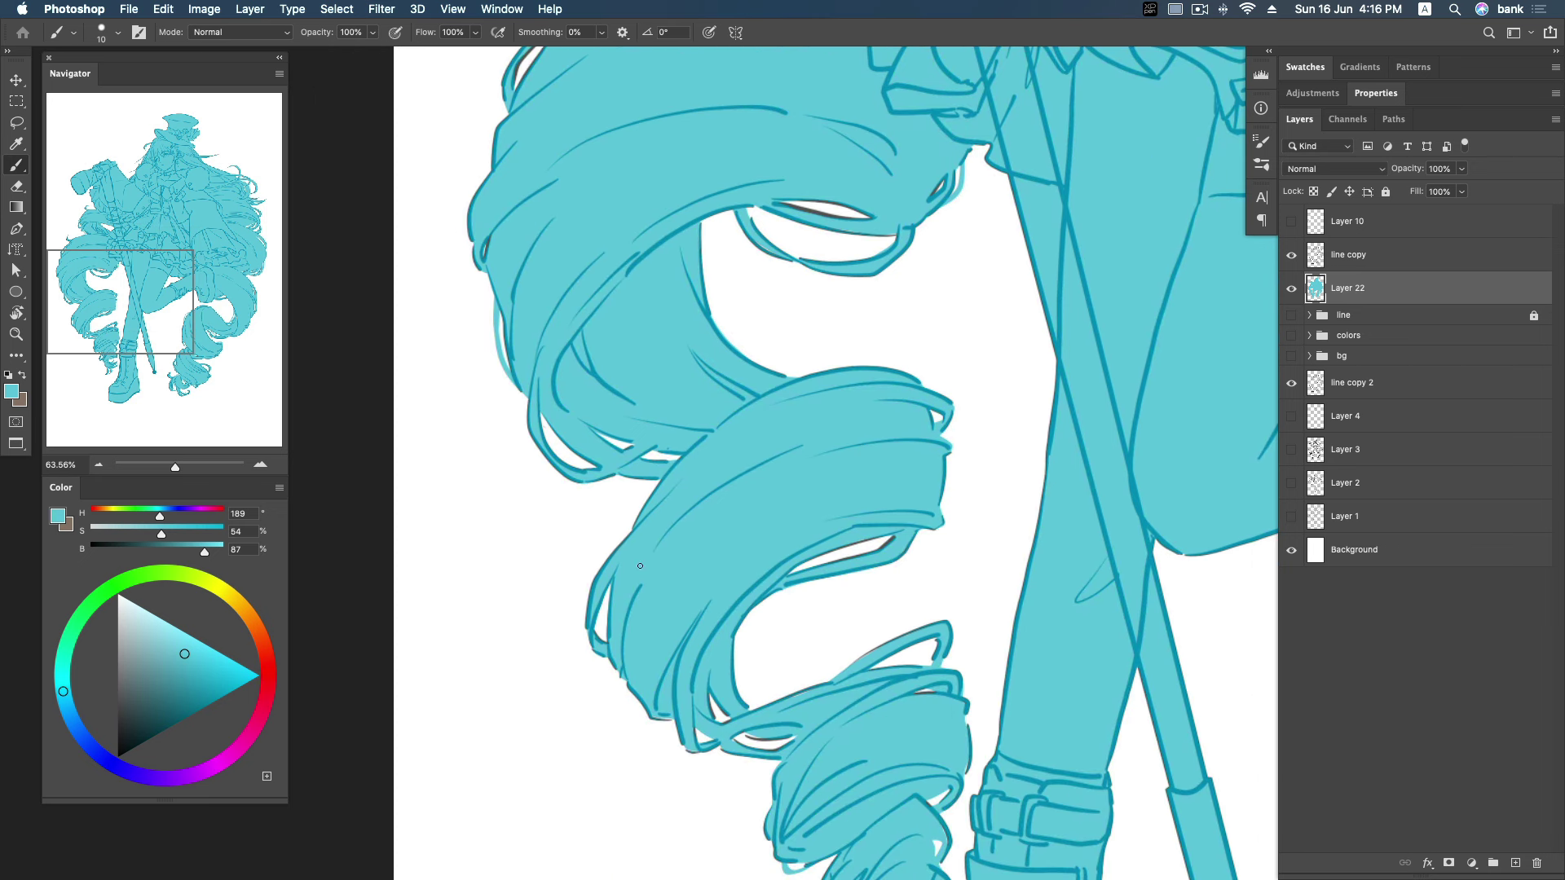
scroll(628, 538, "down", 1)
scroll(677, 457, "down", 2)
scroll(685, 433, "down", 2)
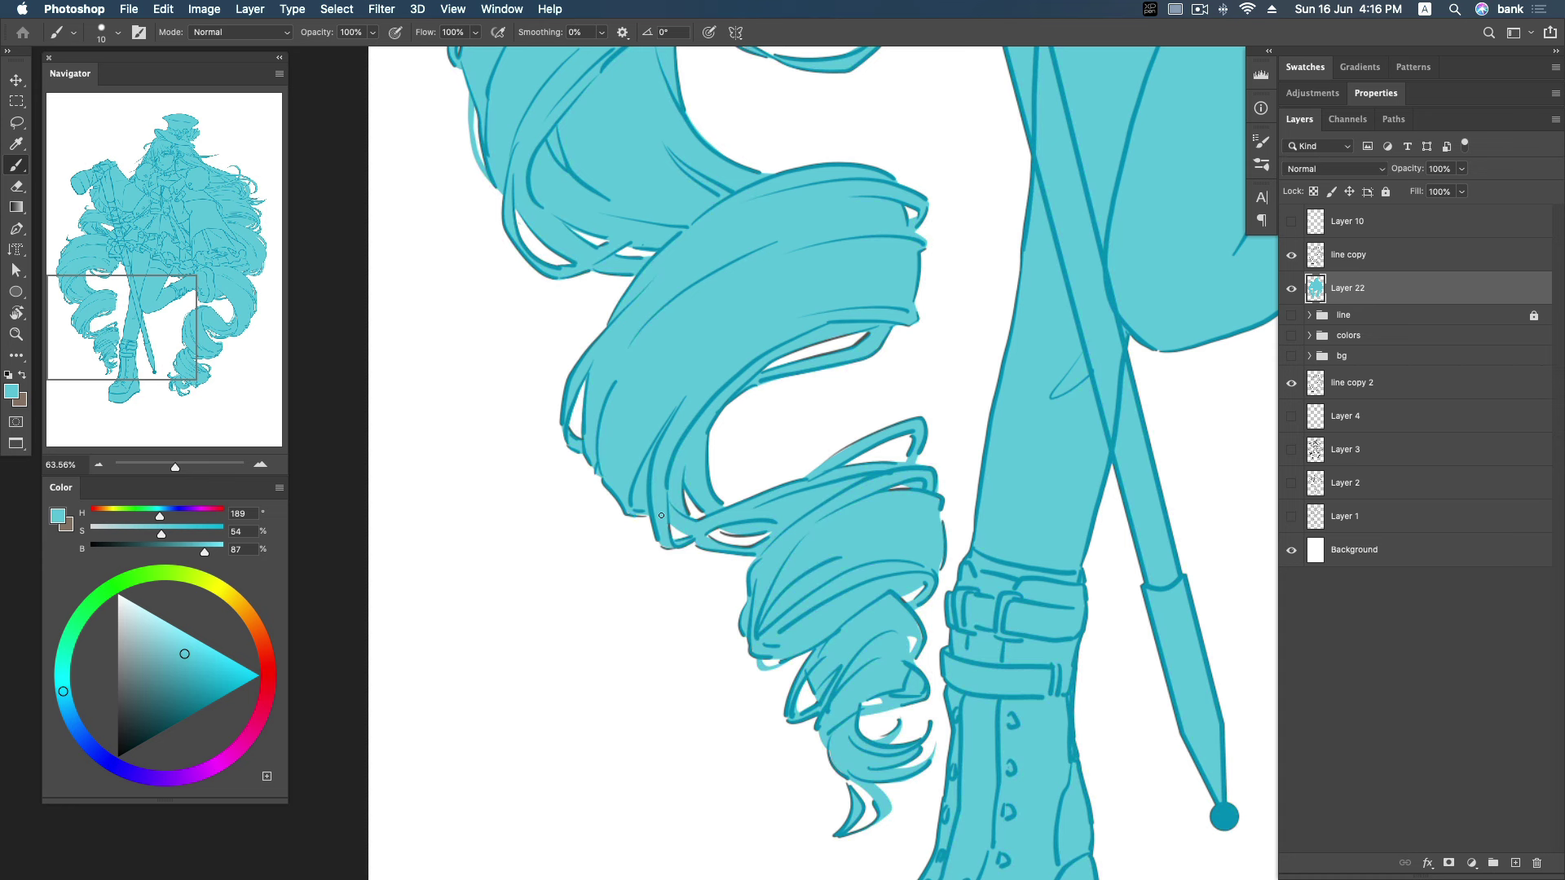
scroll(661, 515, "down", 3)
scroll(733, 586, "down", 1)
mouse_move(767, 623)
left_mouse_down()
mouse_move(779, 640)
mouse_move(738, 664)
mouse_move(769, 673)
mouse_move(738, 673)
mouse_move(732, 652)
left_mouse_up()
key("super+z")
Add cyan strands on the curl's lower-left edge and extend its right outline downward.
mouse_move(731, 535)
left_mouse_down()
mouse_move(719, 585)
mouse_move(719, 503)
left_mouse_up()
mouse_move(837, 475)
left_mouse_down()
mouse_move(837, 511)
mouse_move(735, 612)
left_mouse_up()
key("ctrl+z")
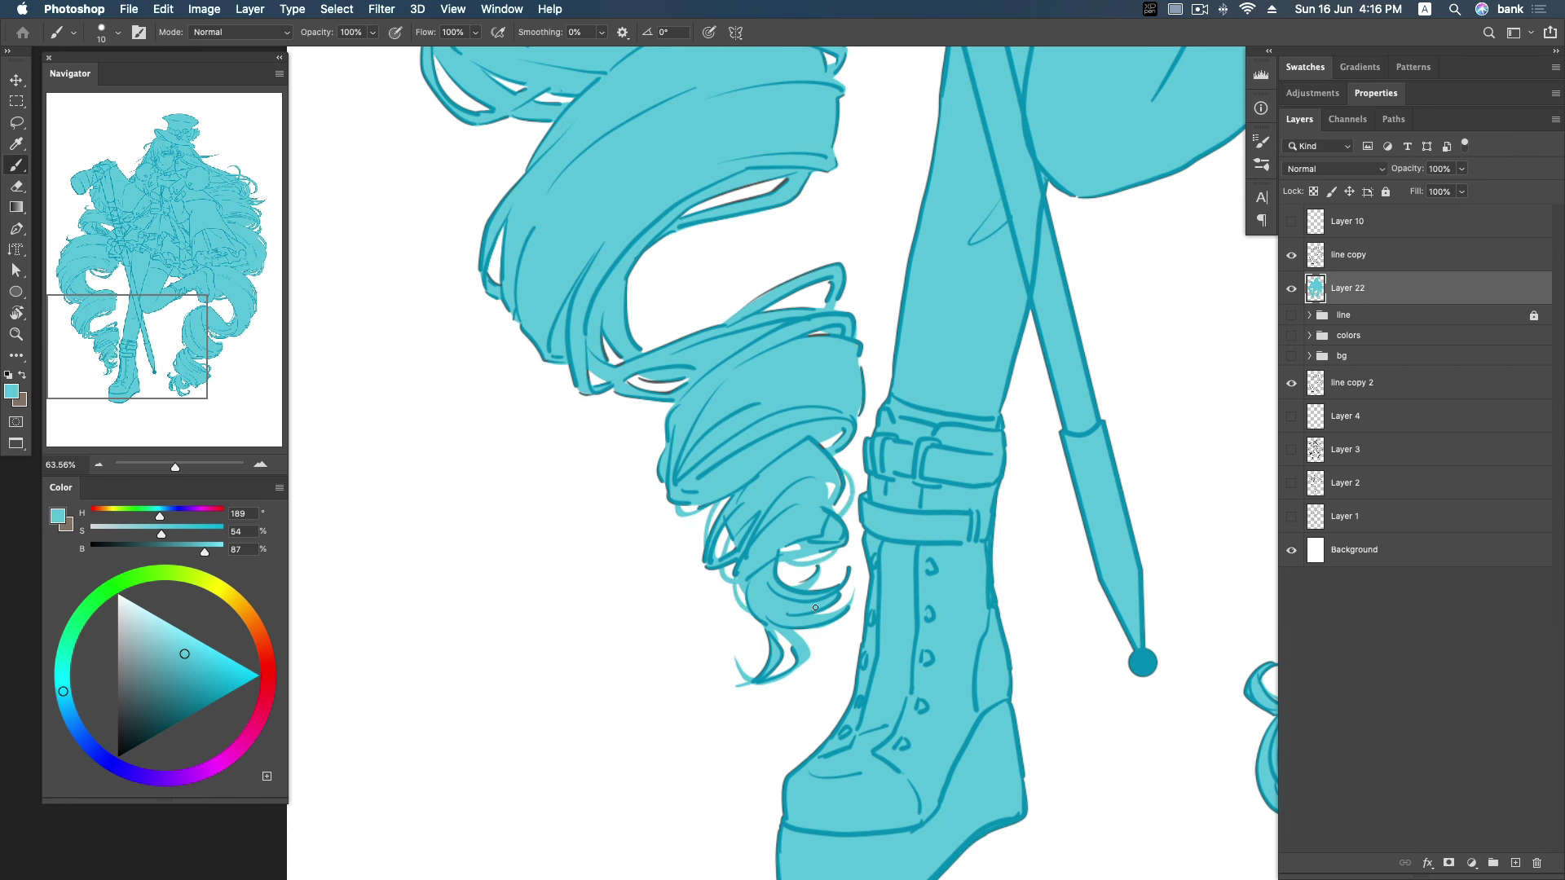
mouse_move(835, 572)
left_mouse_down()
mouse_move(836, 596)
mouse_move(781, 575)
left_mouse_up()
key("cmd+z")
mouse_move(852, 392)
left_mouse_down()
mouse_move(836, 452)
mouse_move(852, 432)
left_mouse_up()
Fill the thin white gaps above and inside the hair curl with cyan.
scroll(737, 408, "up", 2)
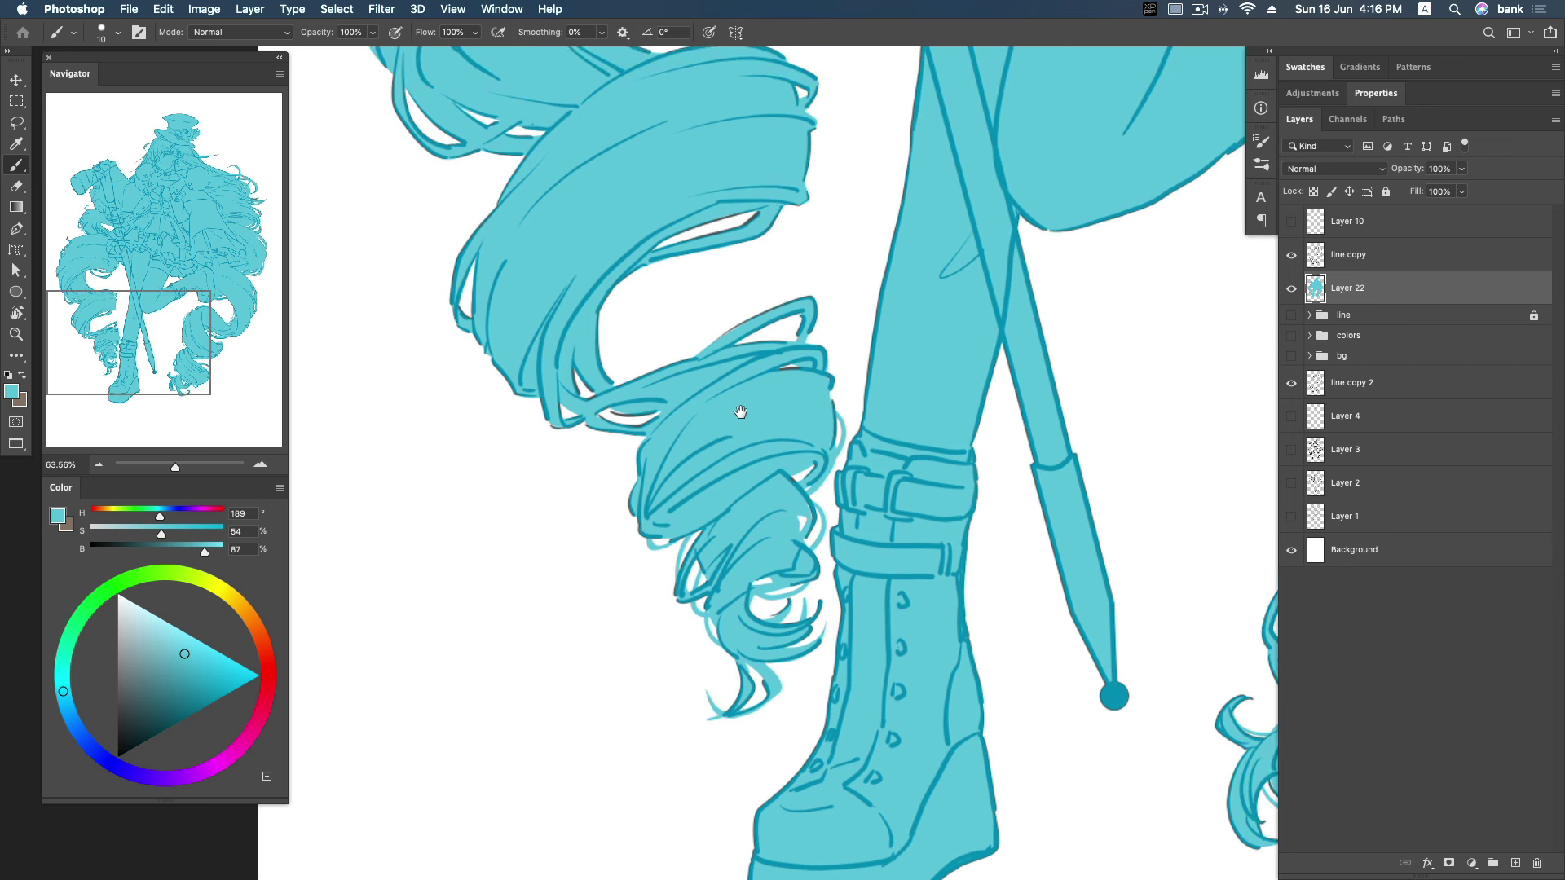
left_click_drag(599, 406, 697, 362)
left_click_drag(565, 447, 629, 456)
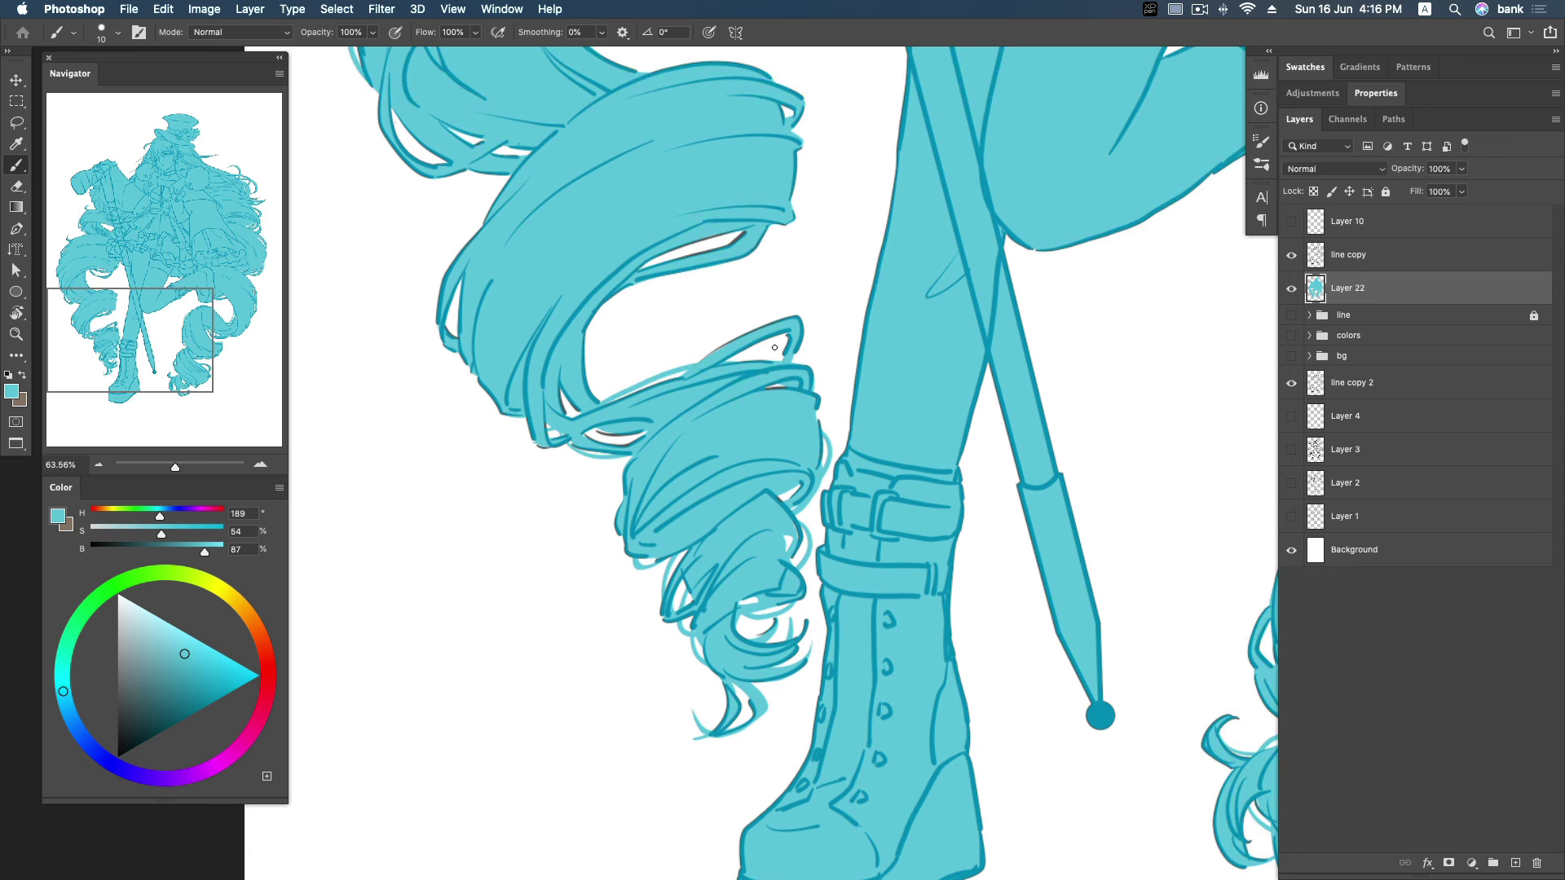
left_click_drag(794, 335, 767, 360)
left_click_drag(786, 221, 688, 243)
key("super+z")
left_click_drag(933, 345, 978, 344)
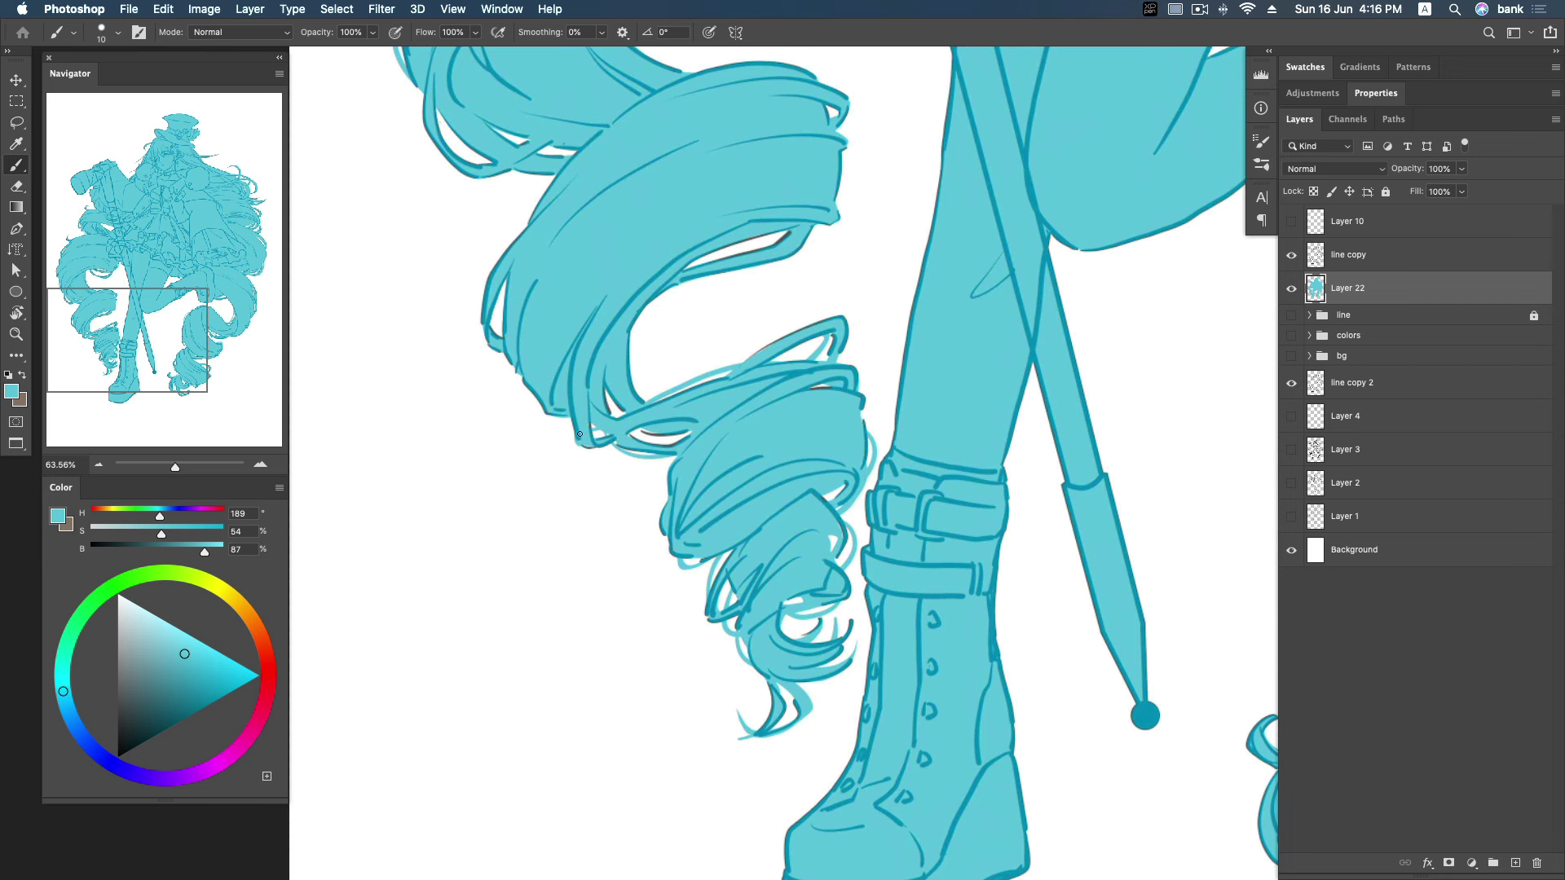
Bring the lower right curls into view and fill a gap in the lower curl.
left_click_drag(1012, 366, 723, 395)
left_click_drag(1122, 462, 796, 217)
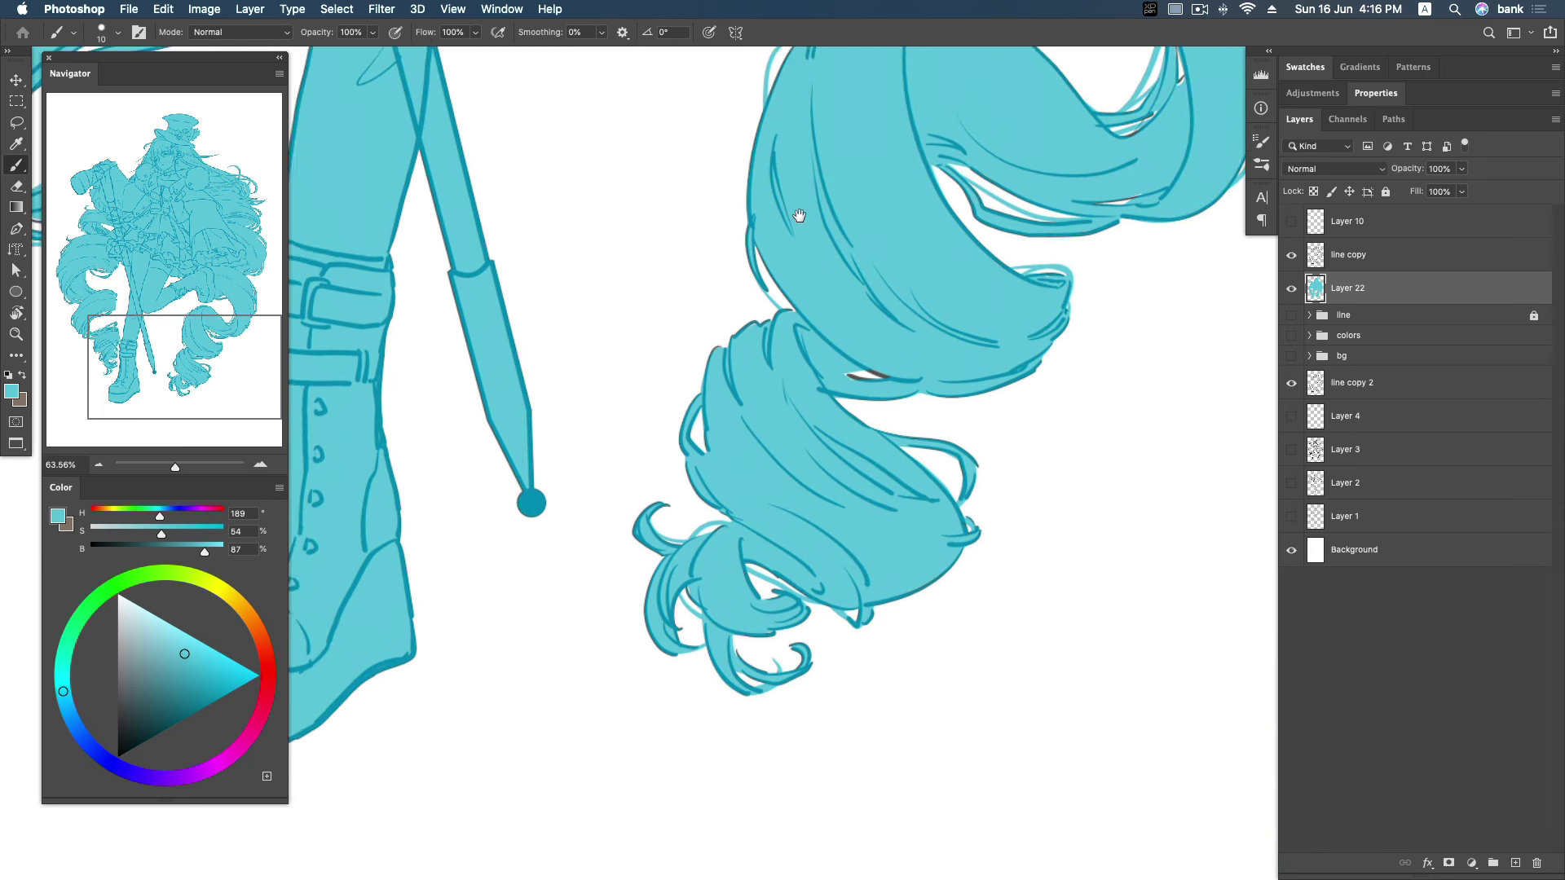
left_click_drag(862, 440, 828, 395)
left_click_drag(713, 606, 750, 609)
mouse_move(635, 519)
left_mouse_down()
mouse_move(652, 472)
mouse_move(638, 503)
left_mouse_up()
key("ctrl+z")
mouse_move(626, 570)
left_mouse_down()
mouse_move(619, 611)
mouse_move(649, 624)
mouse_move(612, 553)
left_mouse_up()
key("ctrl+z")
key("ctrl+z")
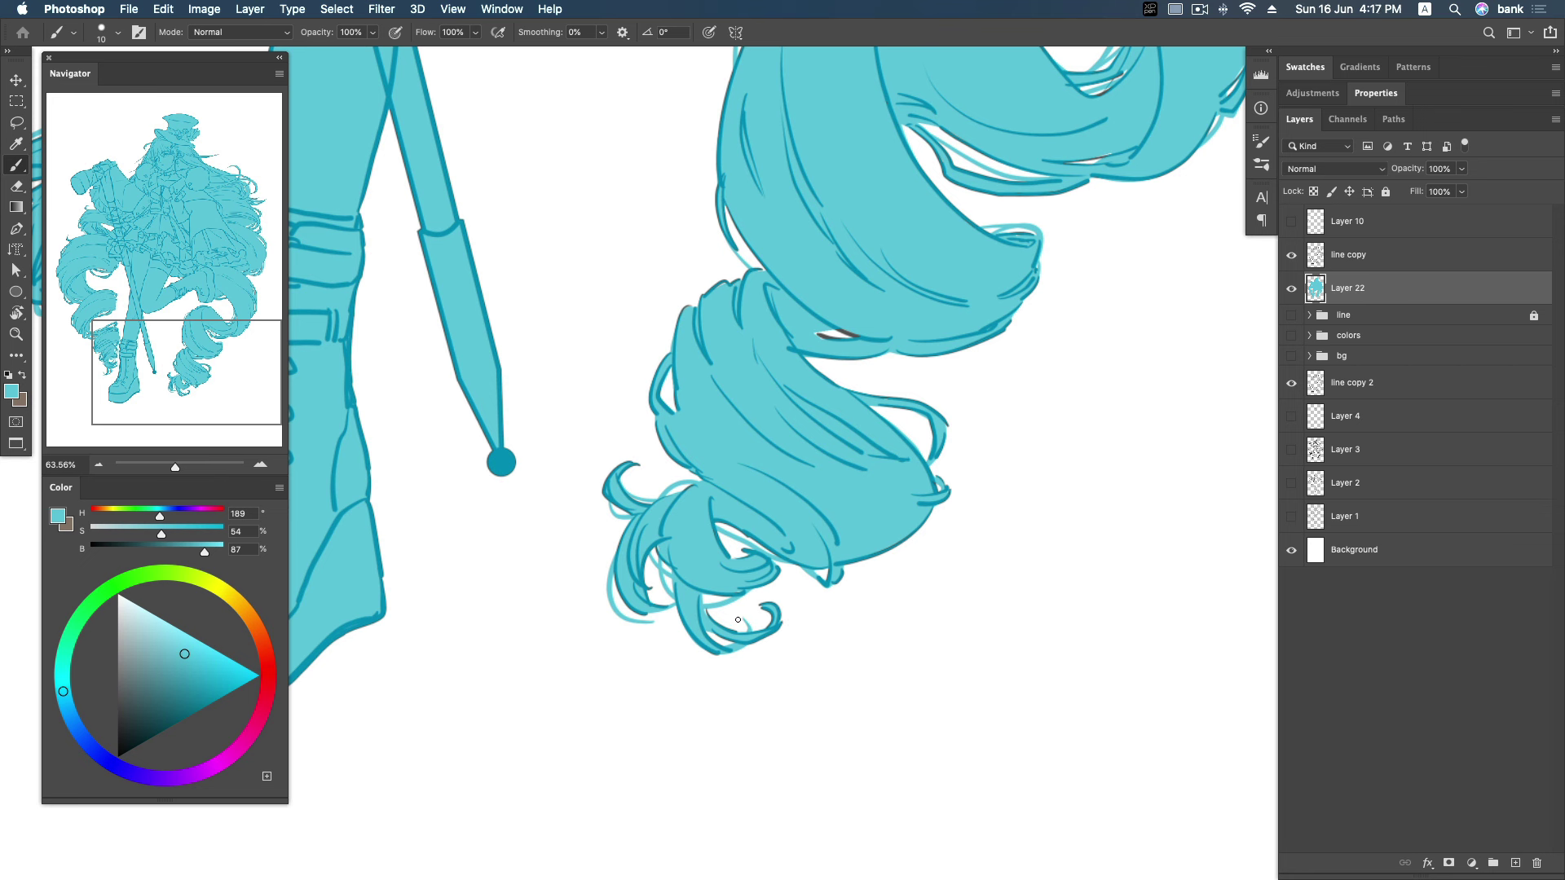
Fill along the lower strand, right edge and strand top edge, undoing stray strokes.
left_click_drag(706, 599, 825, 582)
key("super+z")
left_click_drag(917, 458, 929, 485)
key("super+z")
mouse_move(871, 420)
left_mouse_down()
mouse_move(922, 445)
mouse_move(934, 512)
mouse_move(829, 387)
left_mouse_up()
key("super+z")
key("super+z")
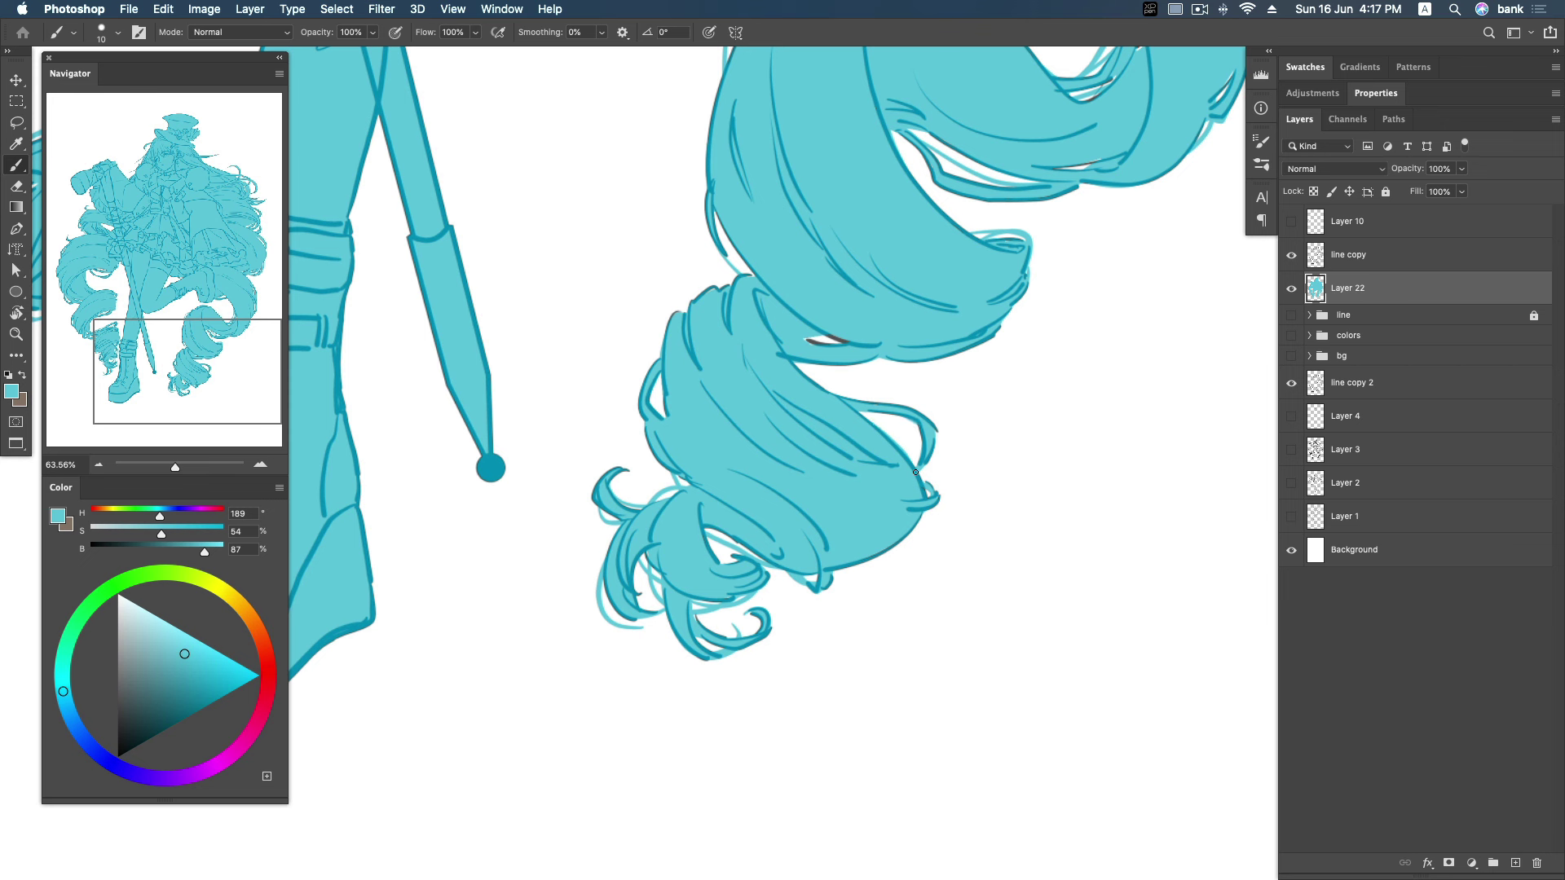
left_click_drag(907, 432, 823, 379)
Fill the lower strand edge, then zoom out to view the whole figure.
scroll(824, 328, "up", 3)
scroll(775, 349, "up", 1)
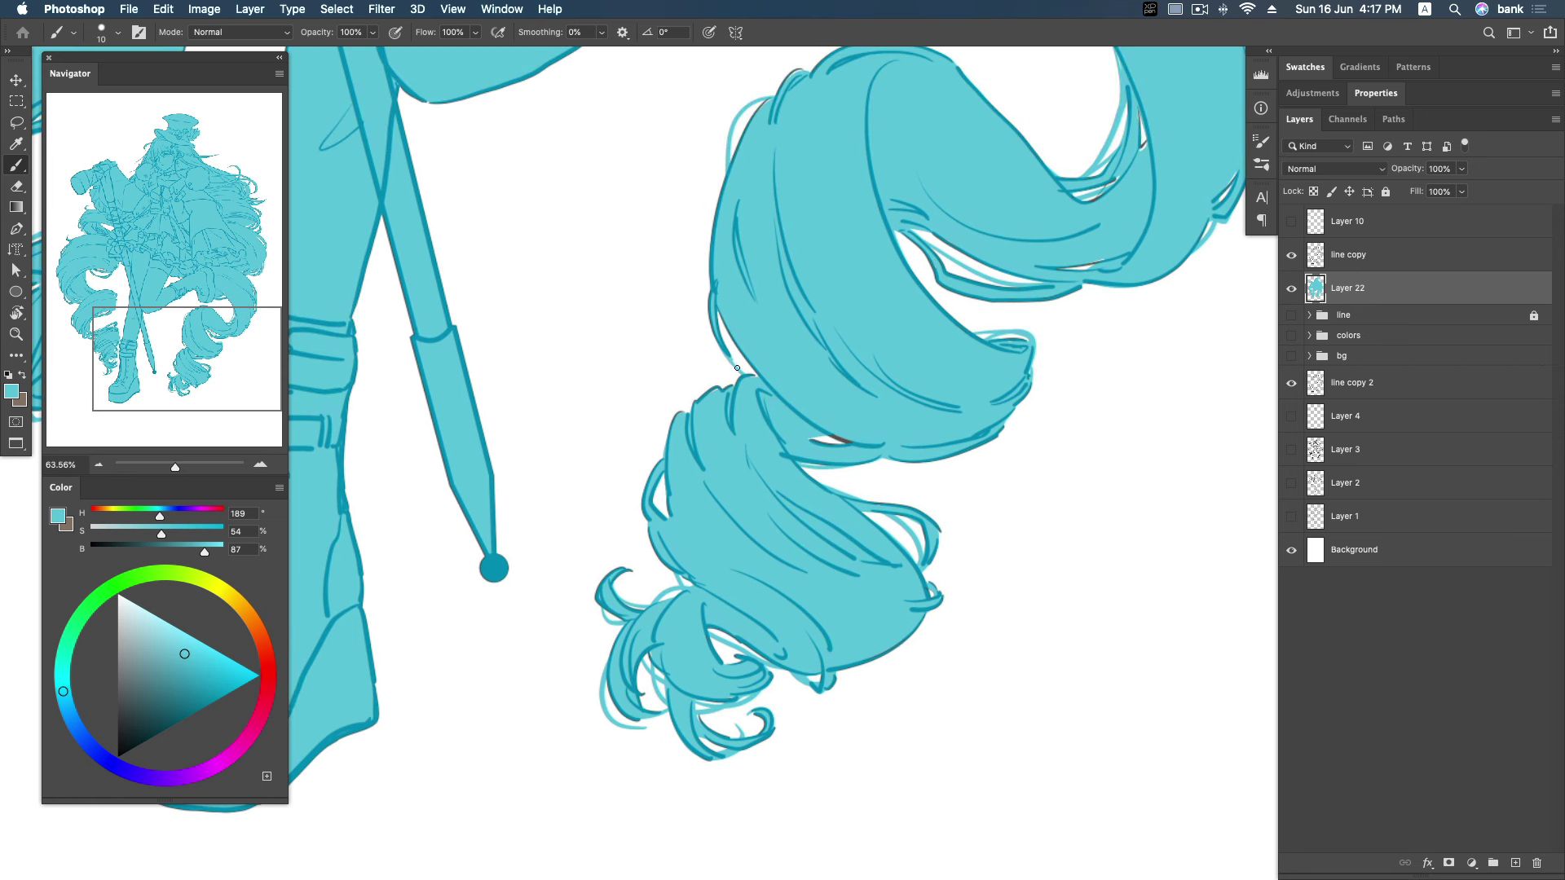
key("super+z")
left_click_drag(1003, 377, 978, 393)
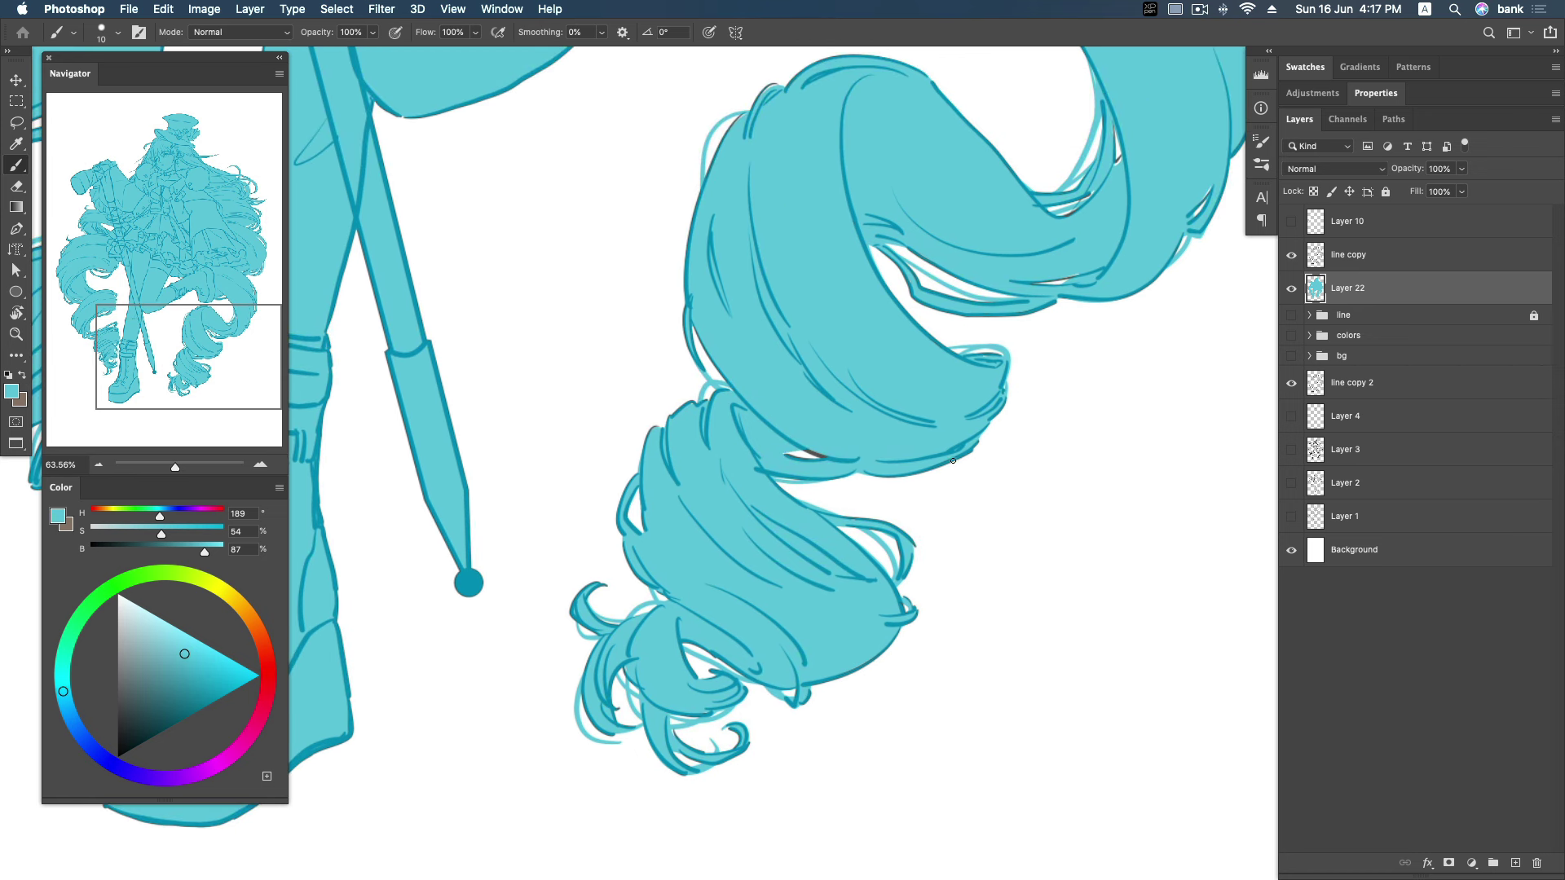
left_click_drag(911, 473, 986, 444)
left_click_drag(868, 242, 829, 319)
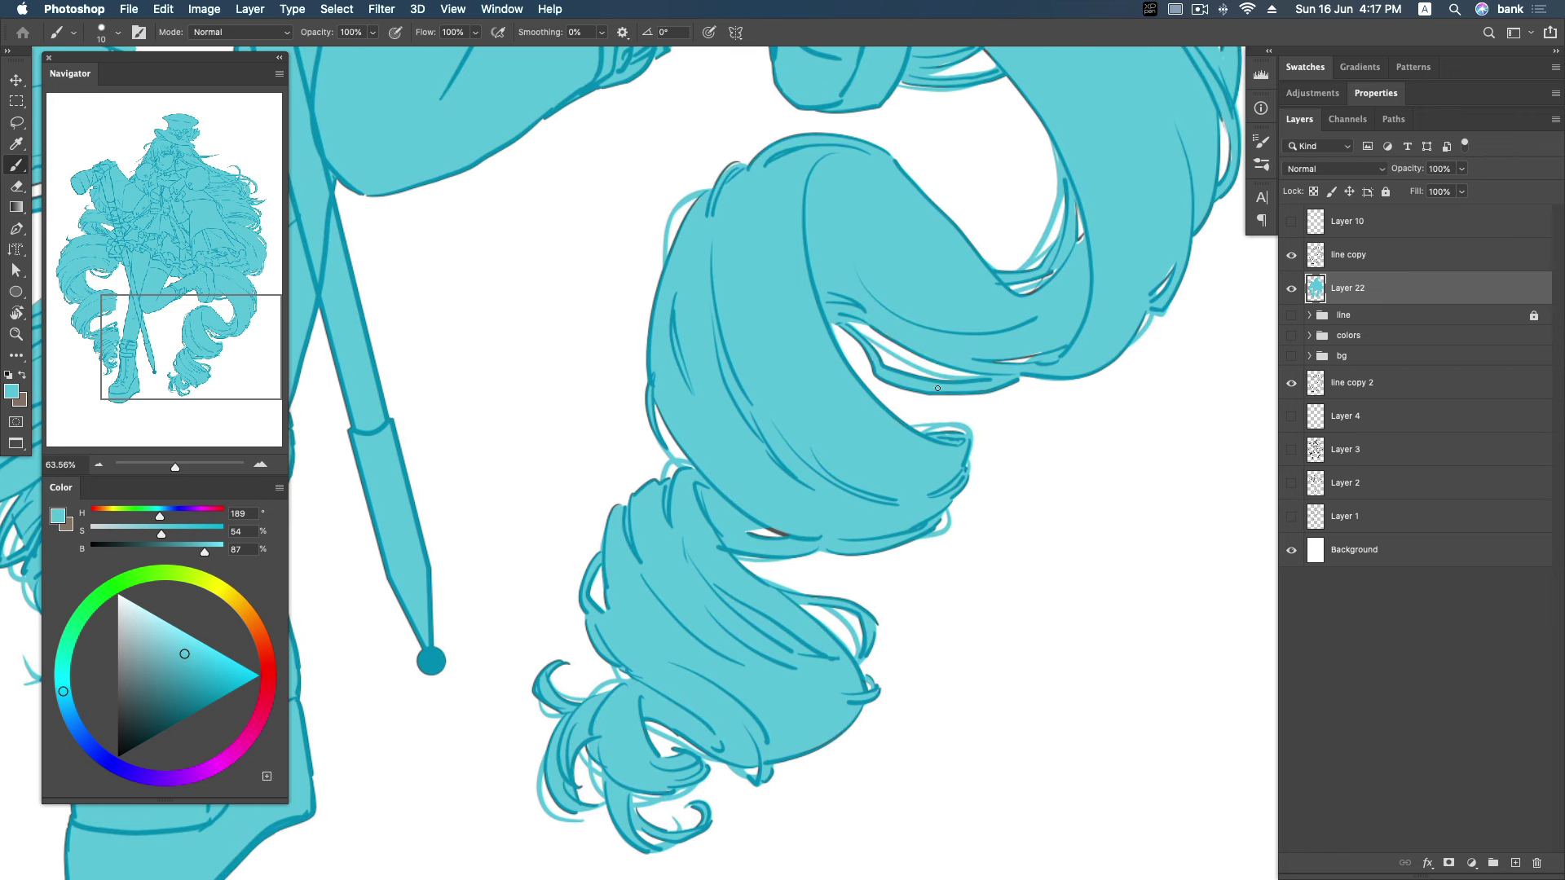
key("z")
left_click_drag(937, 388, 900, 636)
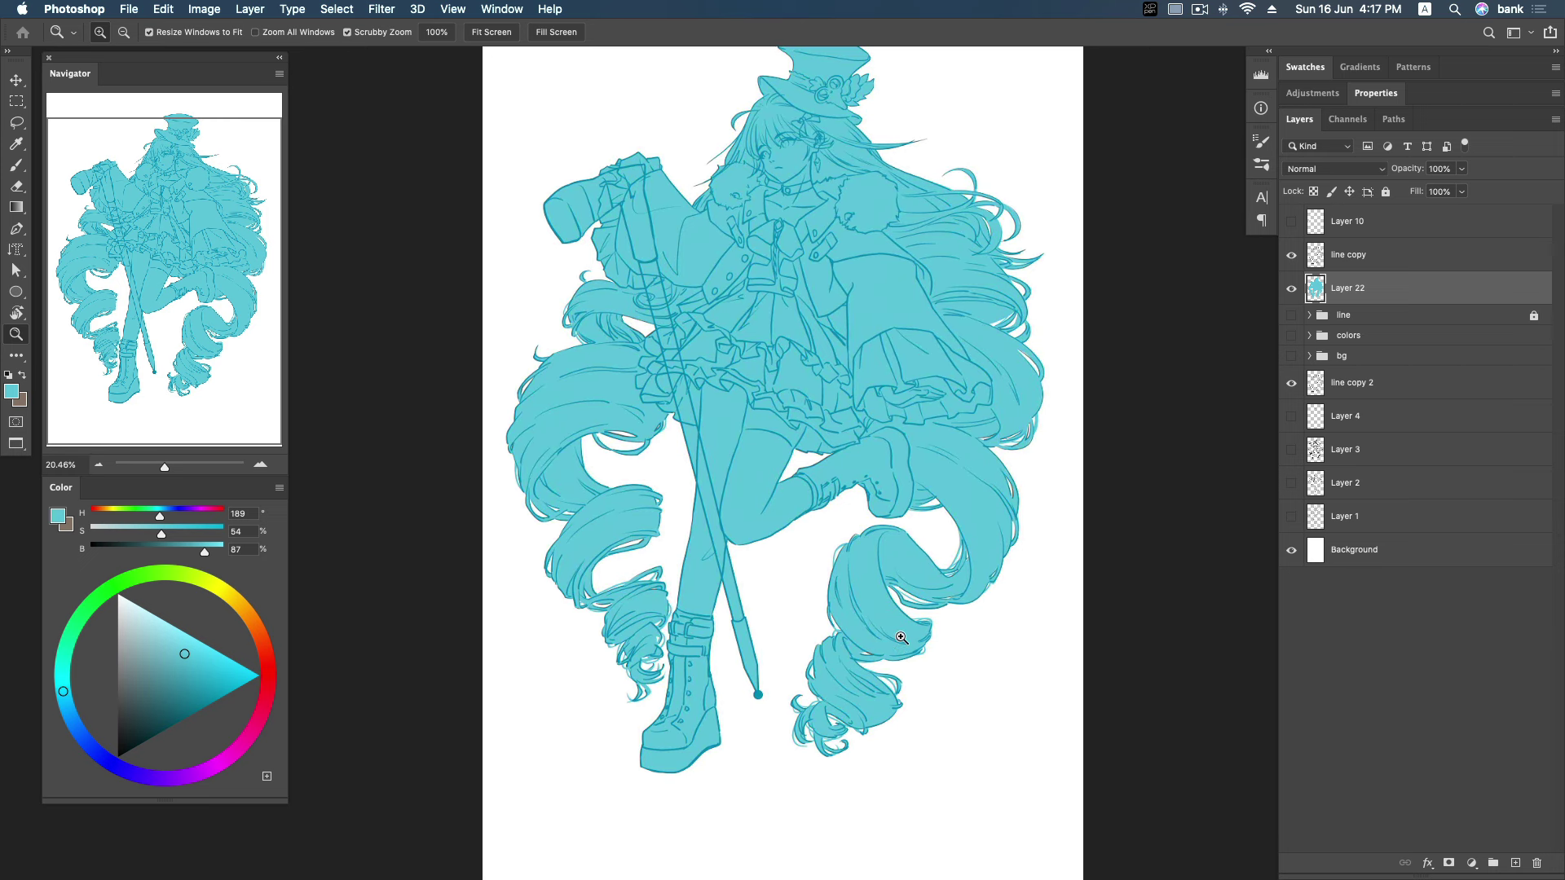
Fill Layer 22 near-white with locked transparency and move it beneath the colour layers.
left_click(1315, 287, "ctrl")
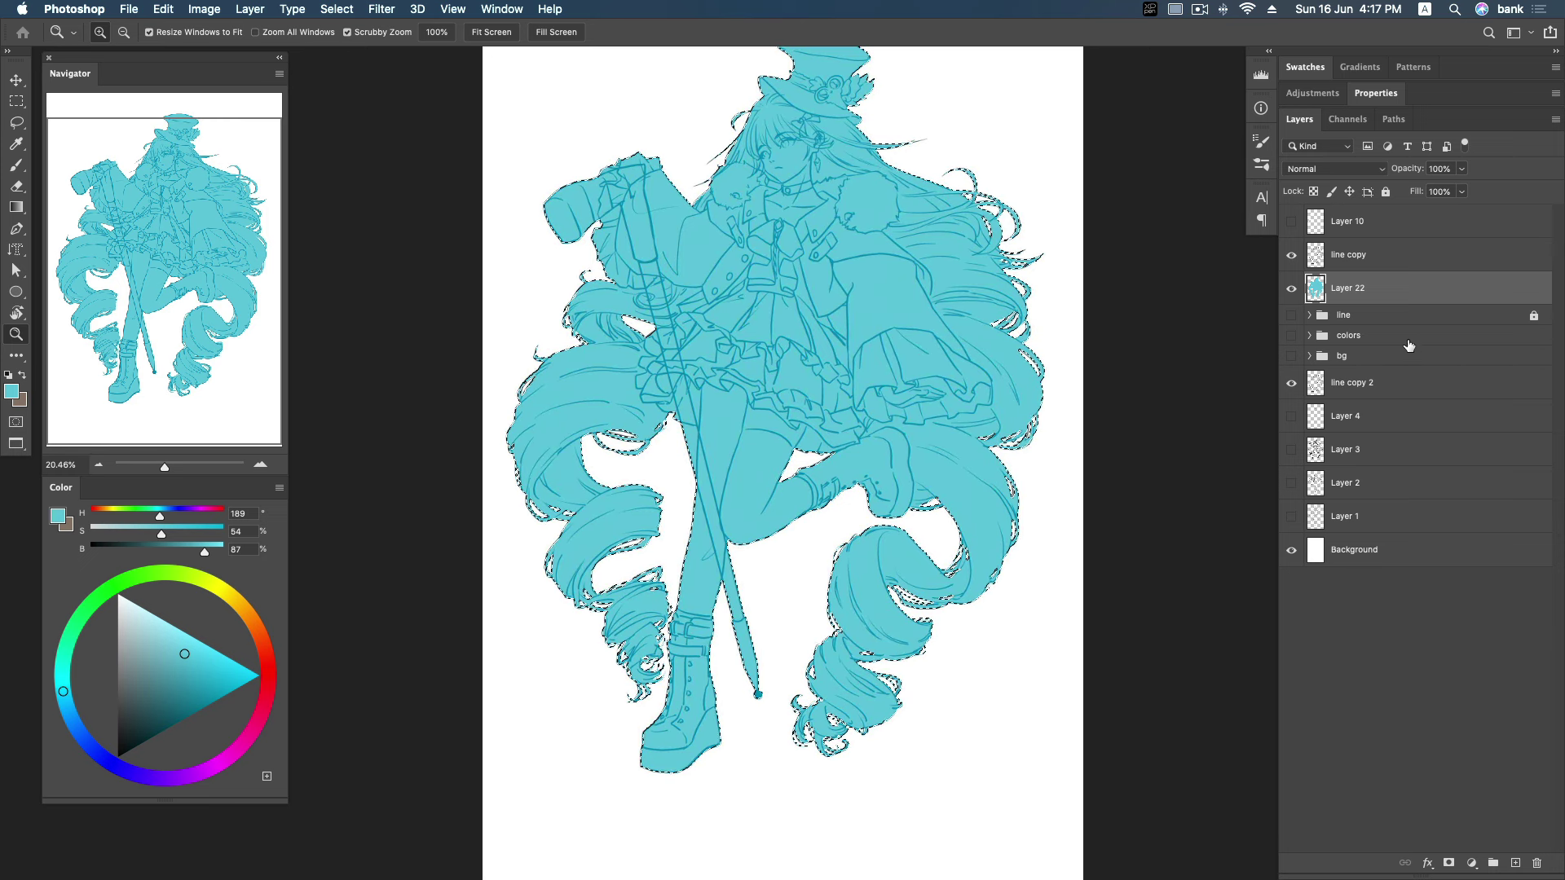
left_click(1291, 335)
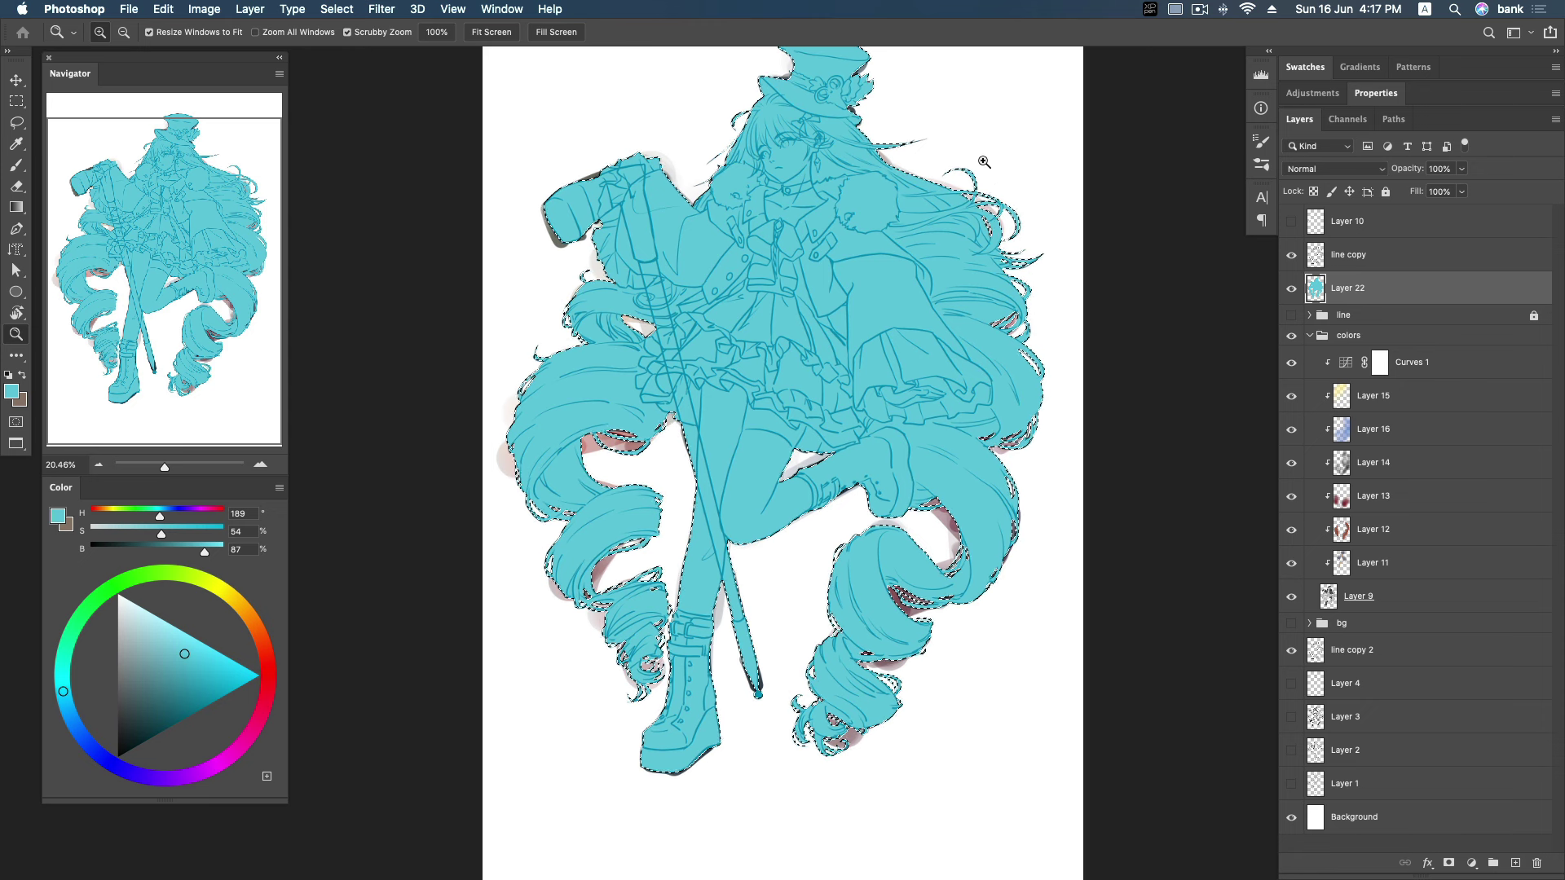
key("ctrl+d")
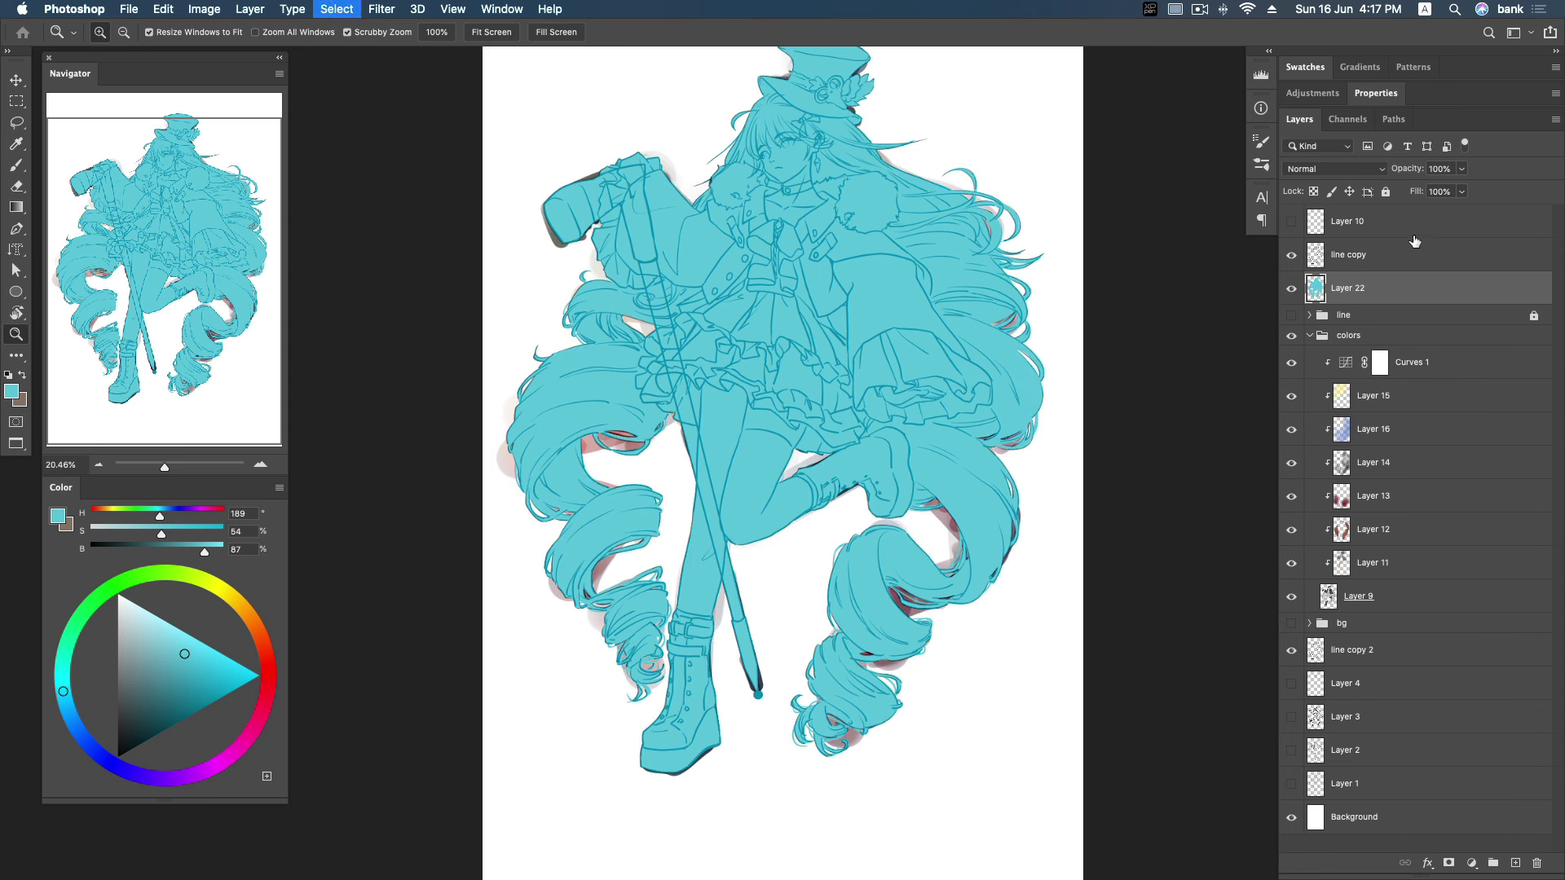
left_click(1313, 191)
left_click_drag(149, 645, 132, 568)
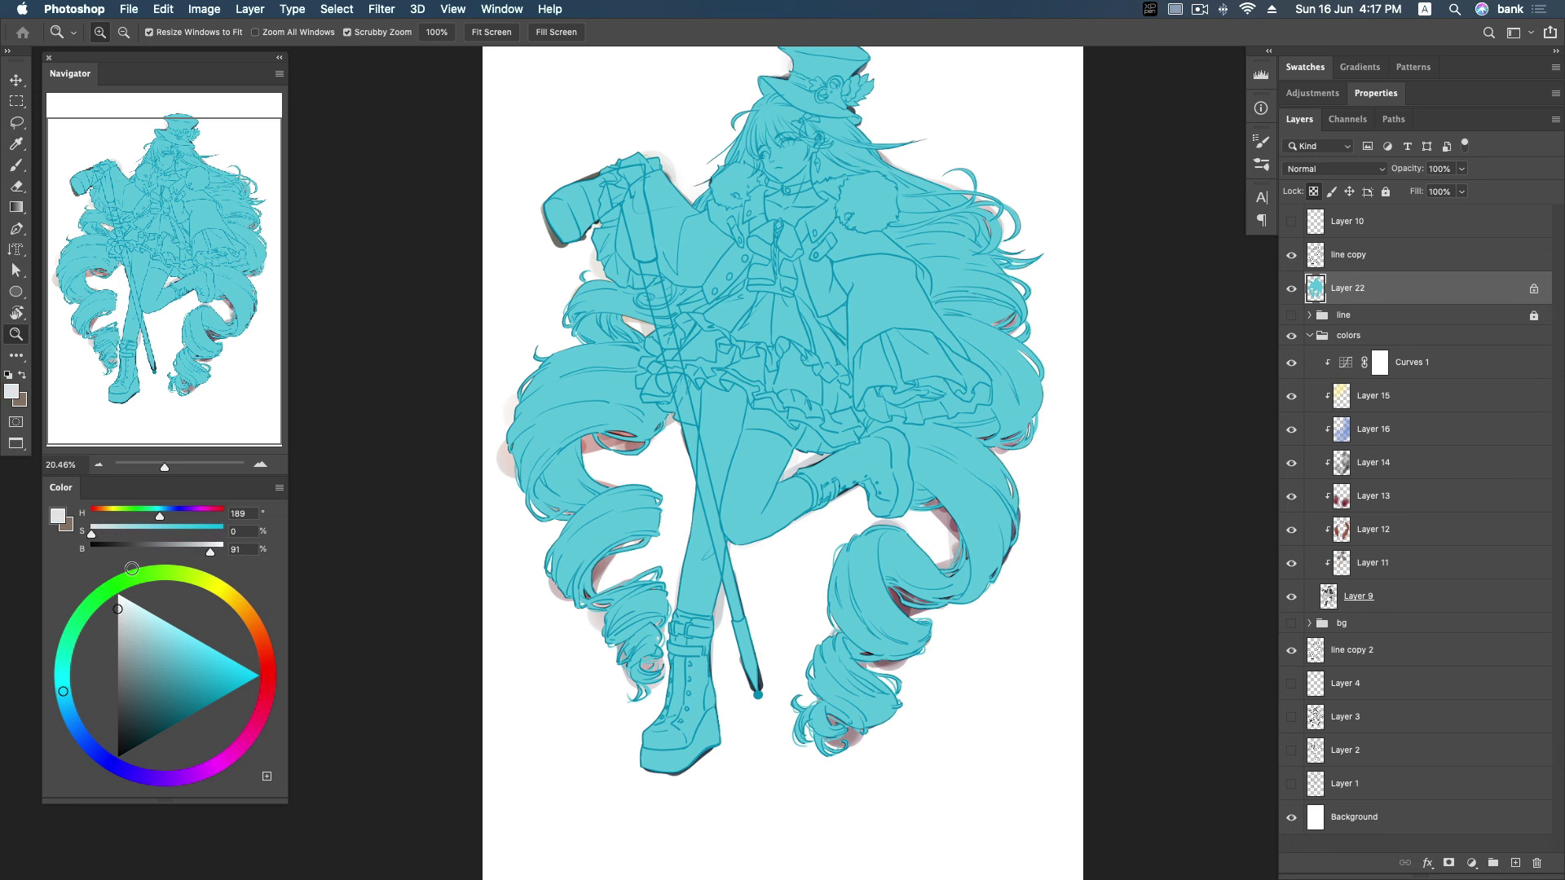
key("alt+BackSpace")
left_click_drag(1419, 297, 1430, 604)
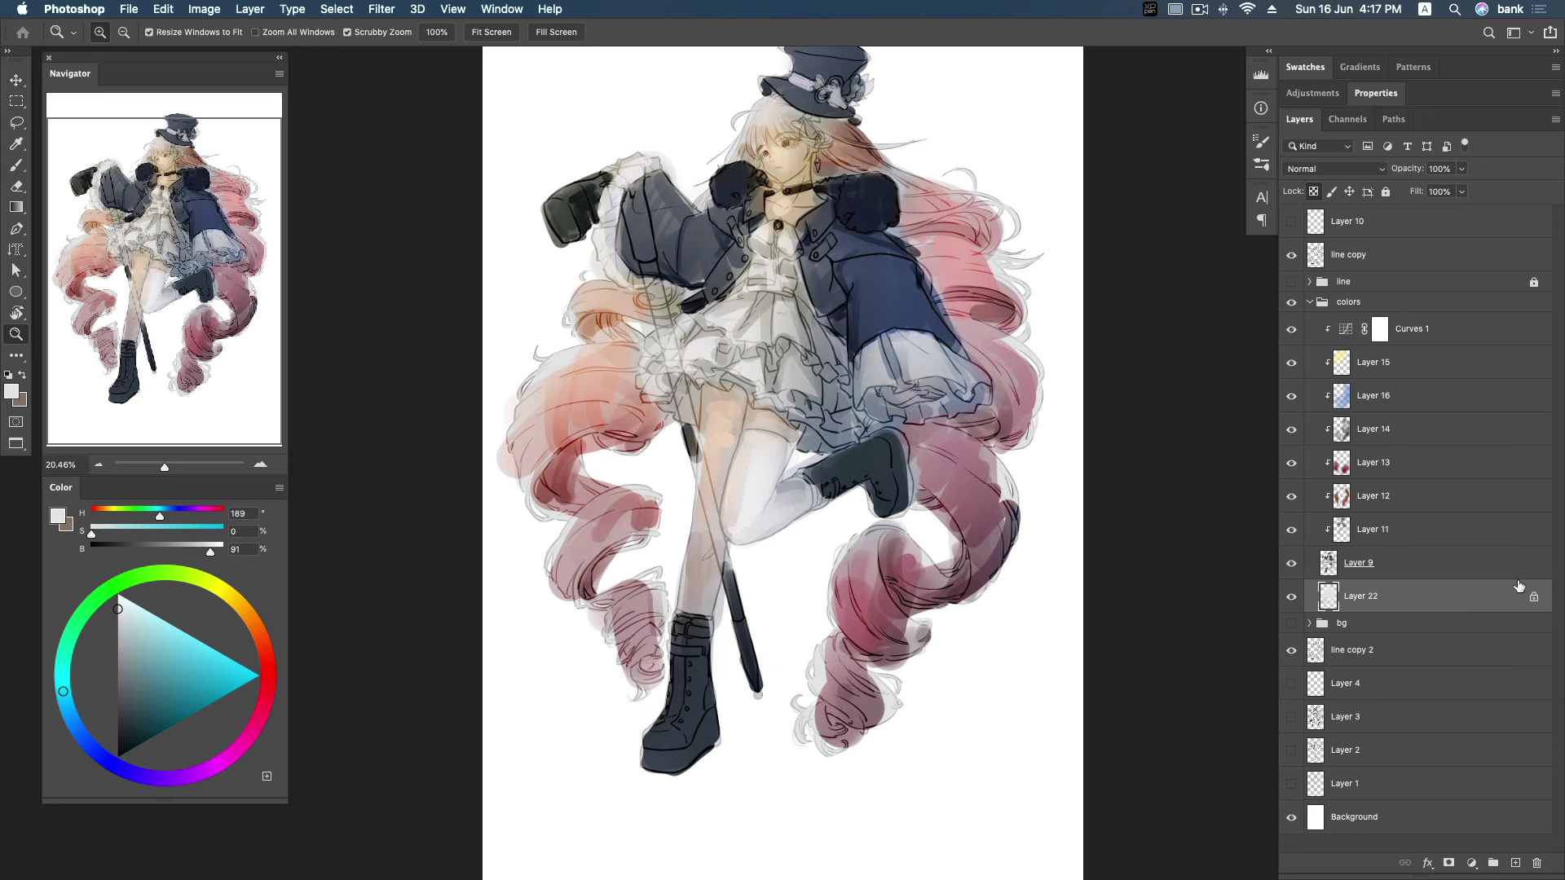
Collapse the colors group and show the bg group's cloudy blue sky background.
left_click(1307, 307)
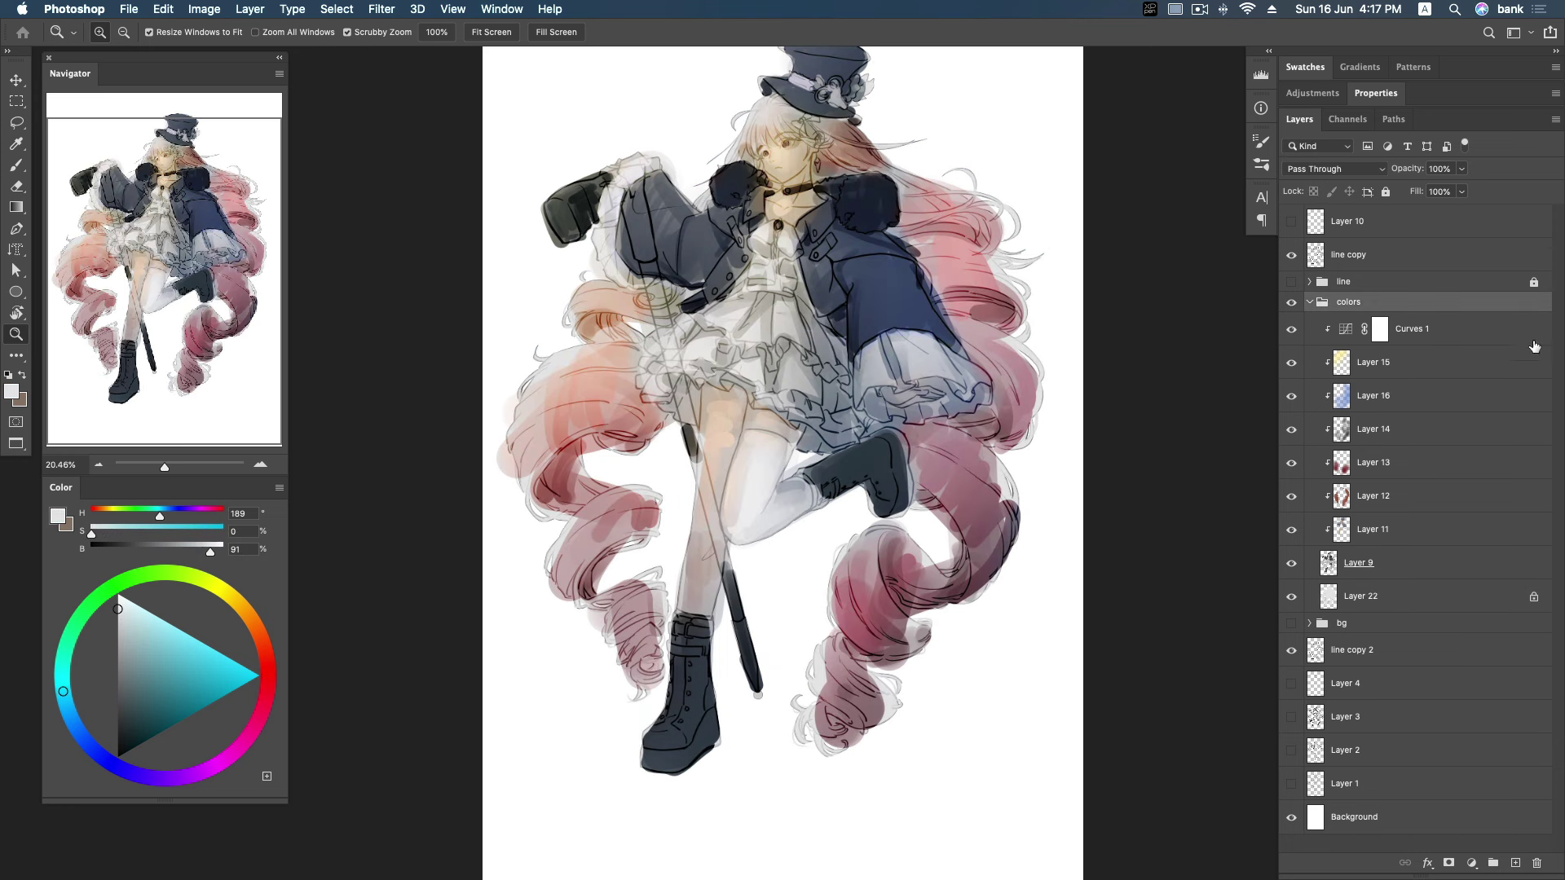
left_click(1309, 303)
left_click(1291, 323)
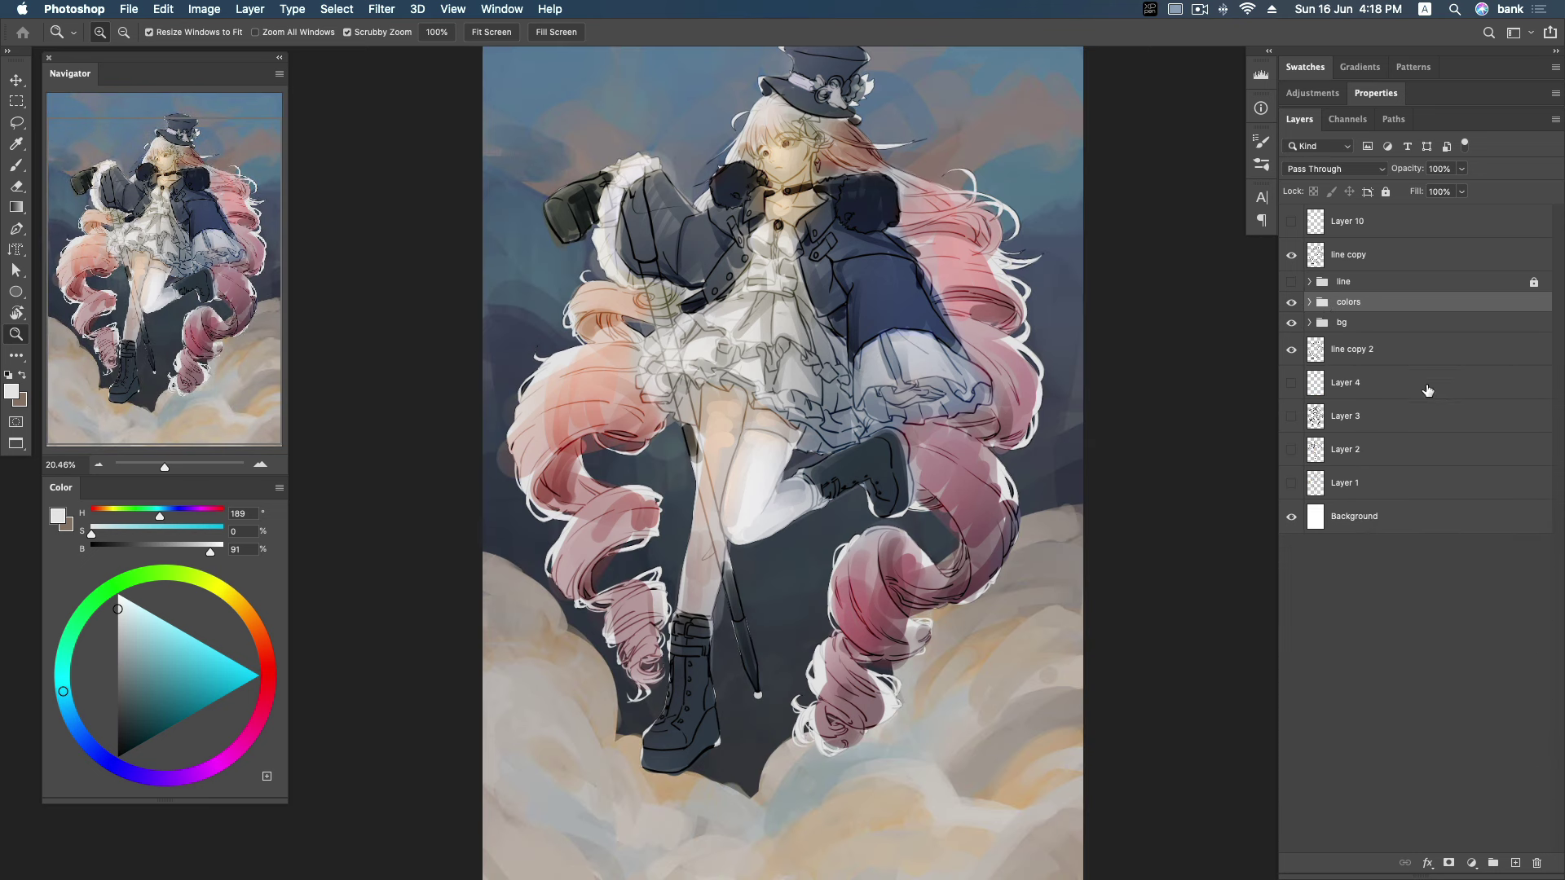
left_click(1310, 302)
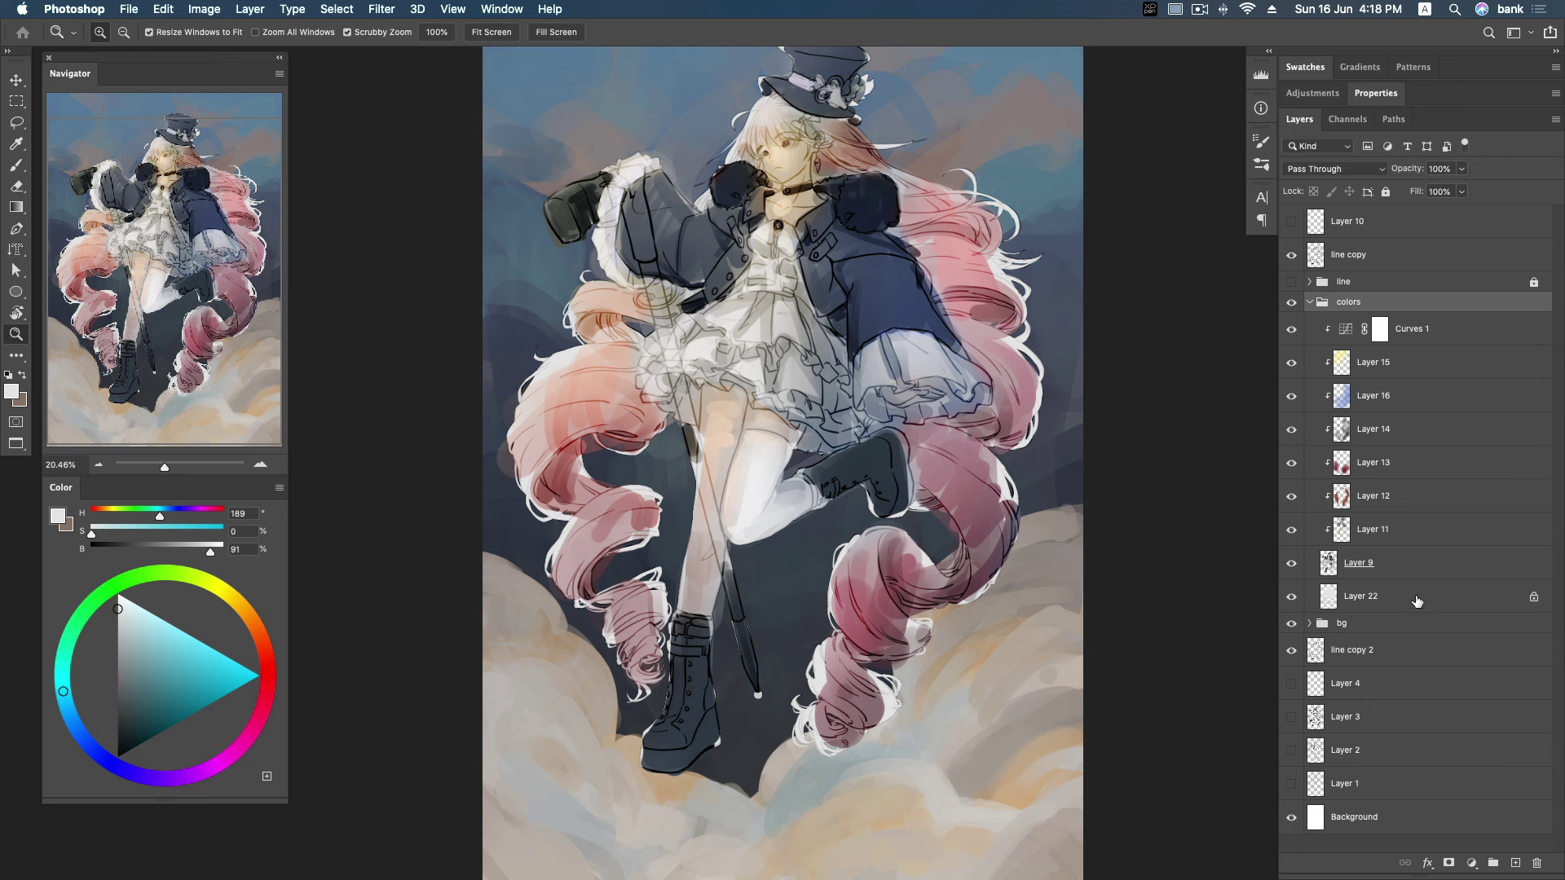
Open Hue/Saturation on Layer 22 and preview Lightness at -3.
left_click(1426, 596)
key("ctrl+u")
mouse_move(1254, 310)
left_mouse_down()
mouse_move(1220, 310)
mouse_move(1251, 310)
left_mouse_up()
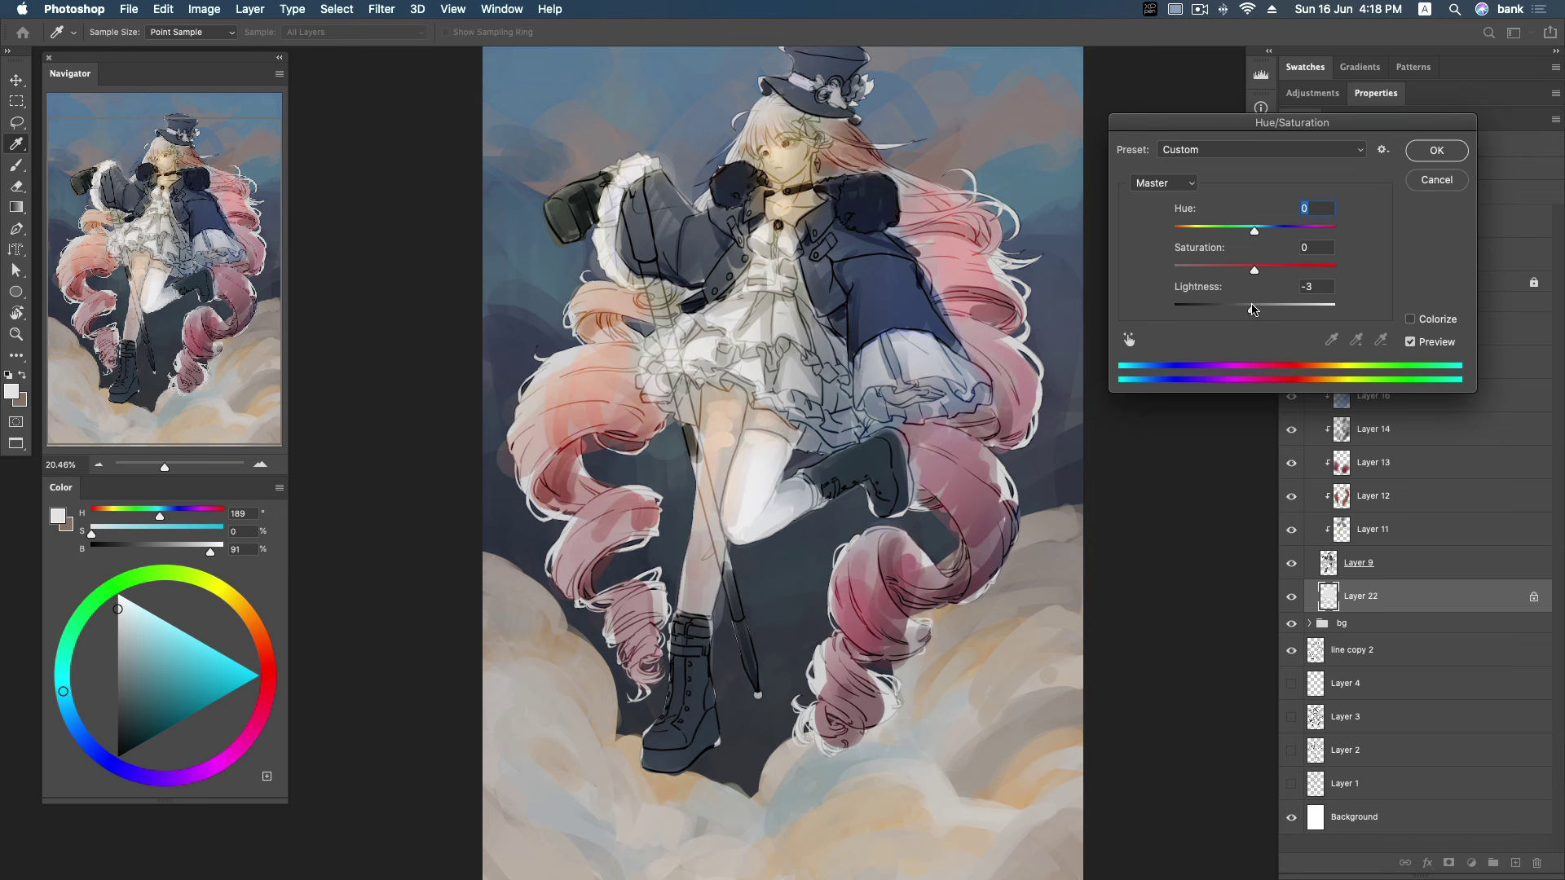
Raise Layer 22's Lightness to +20 and apply the Hue/Saturation adjustment.
left_click_drag(1251, 311, 1272, 307)
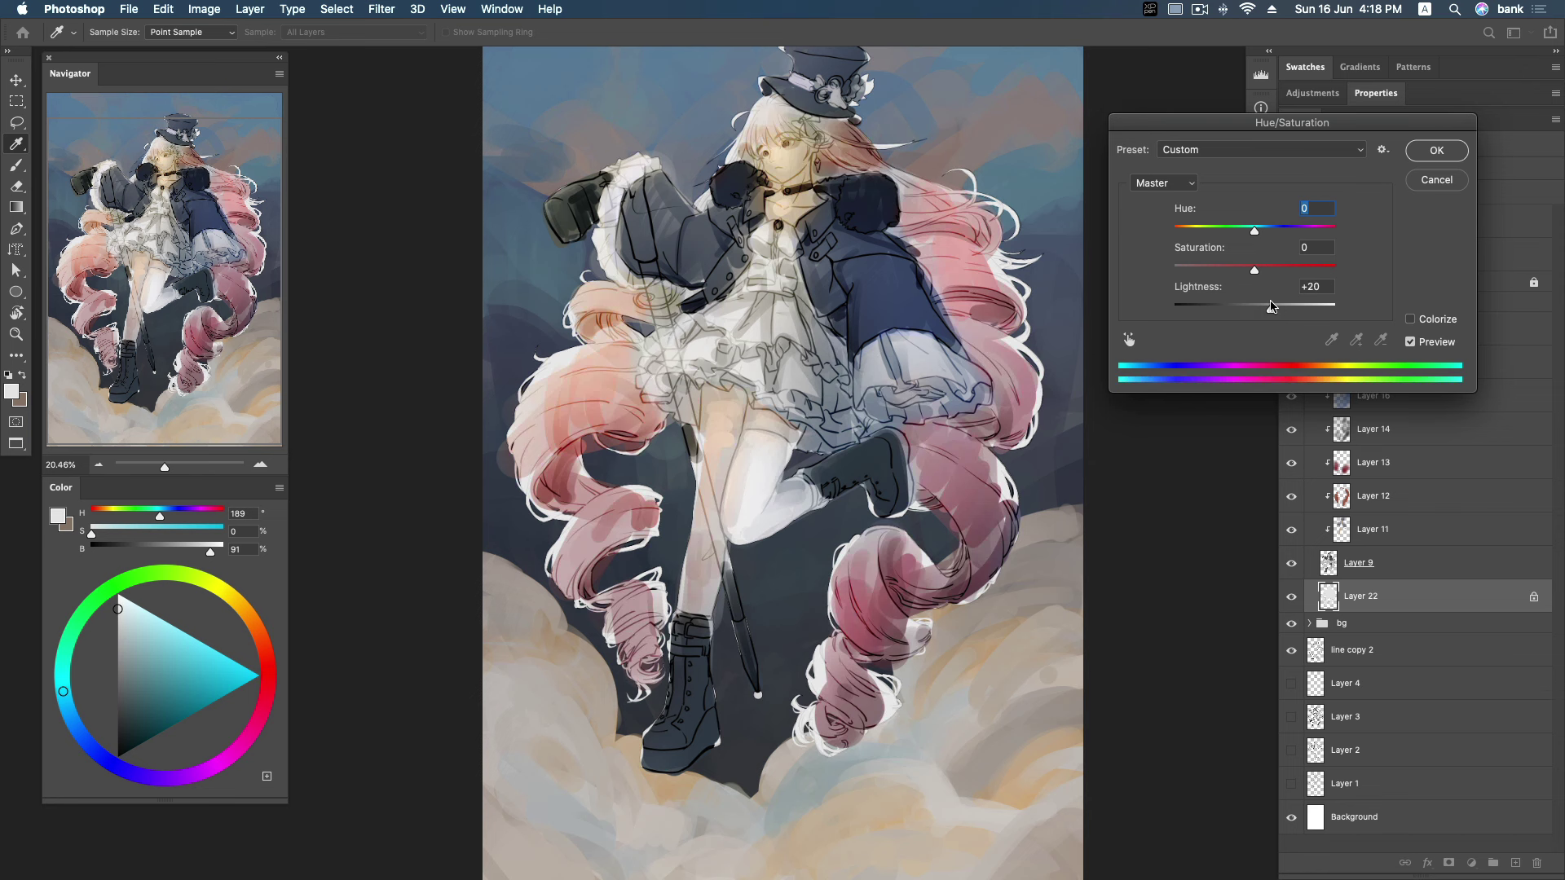
left_click(1434, 153)
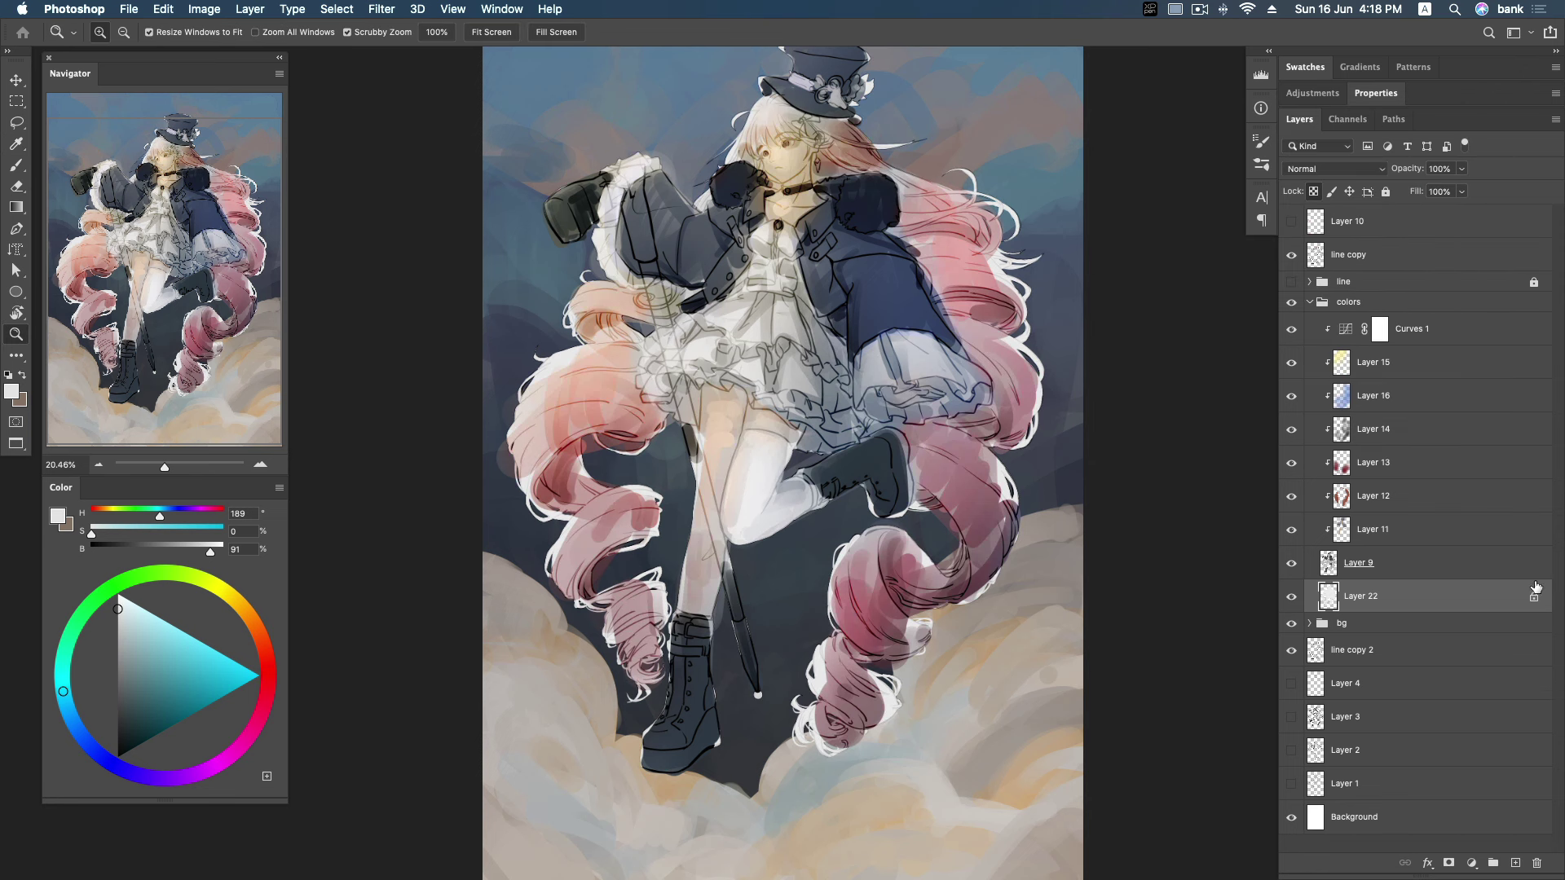
Mask the colors group with Layer 22's figure silhouette and unclip Layers 11–16 and Curves 1.
left_click(1328, 596, "super")
left_click(1407, 302)
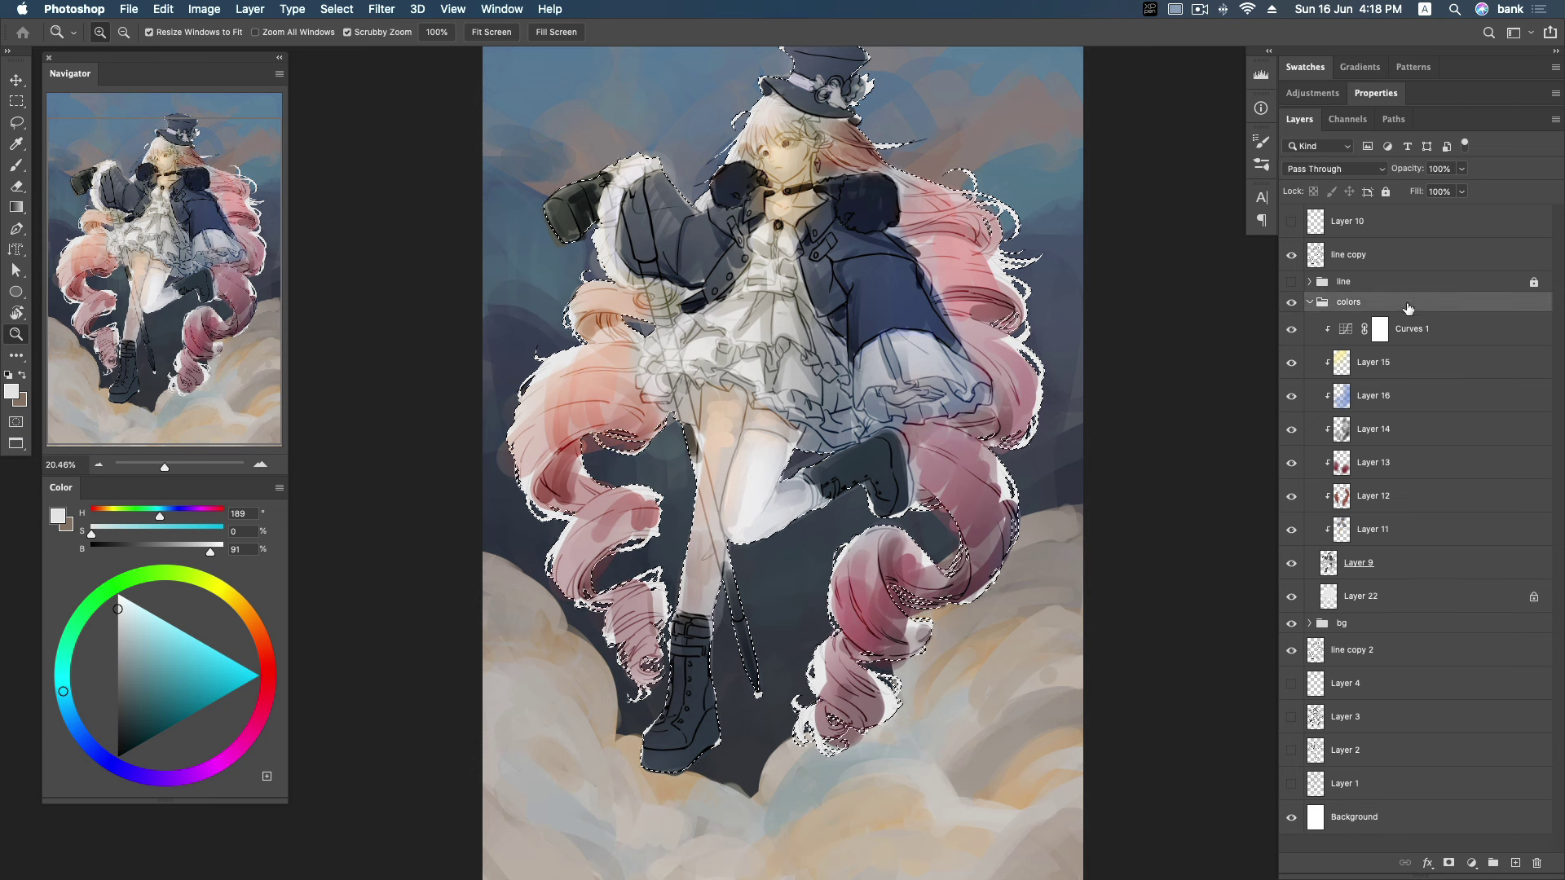
left_click(1448, 863)
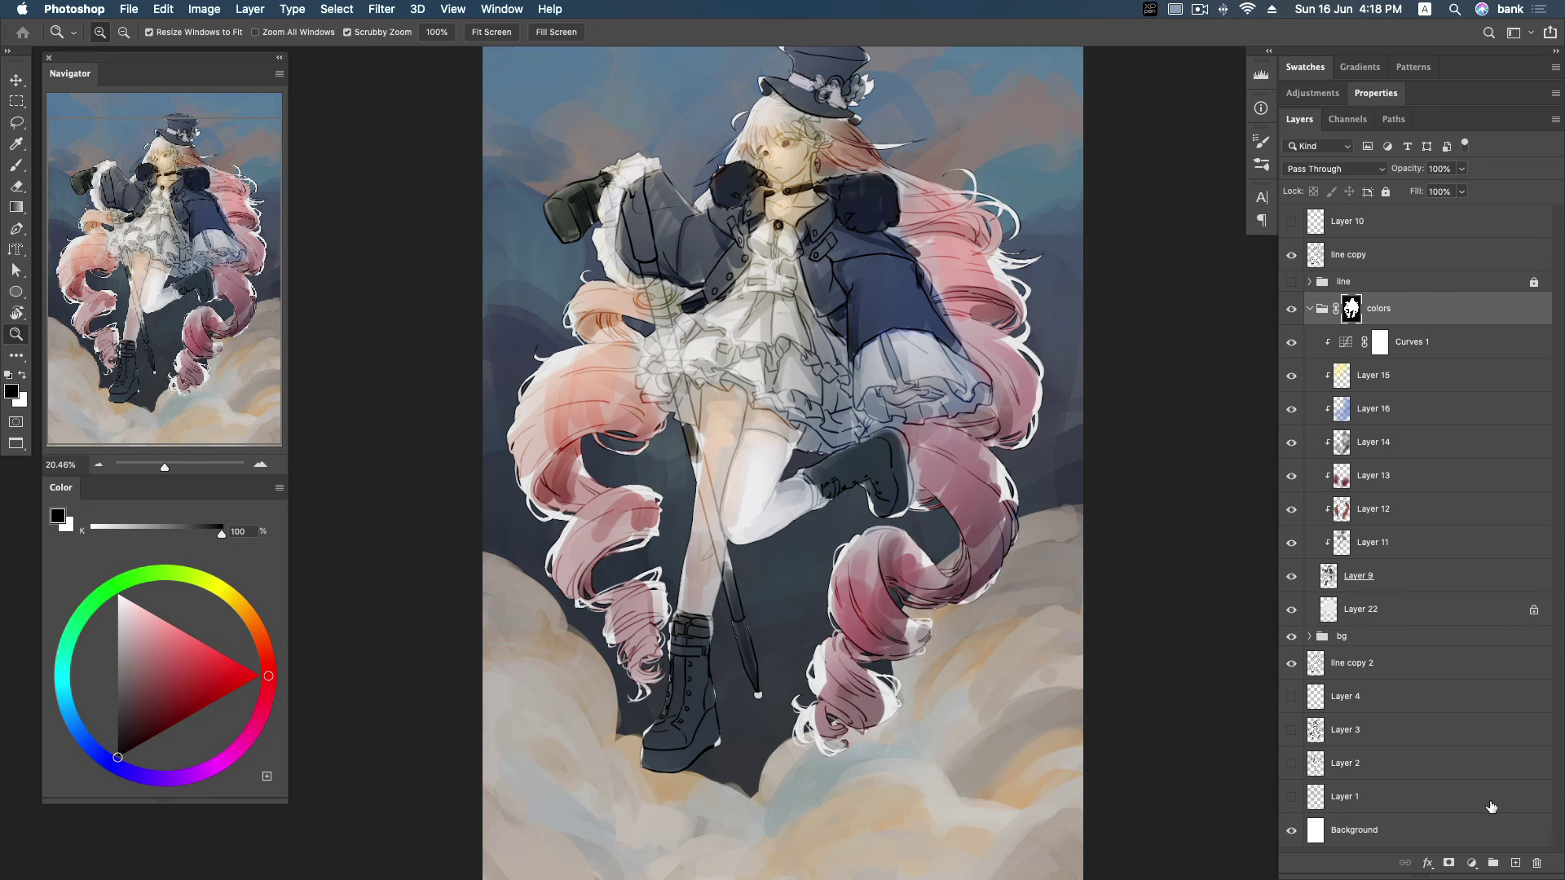
left_click(1432, 560, "alt")
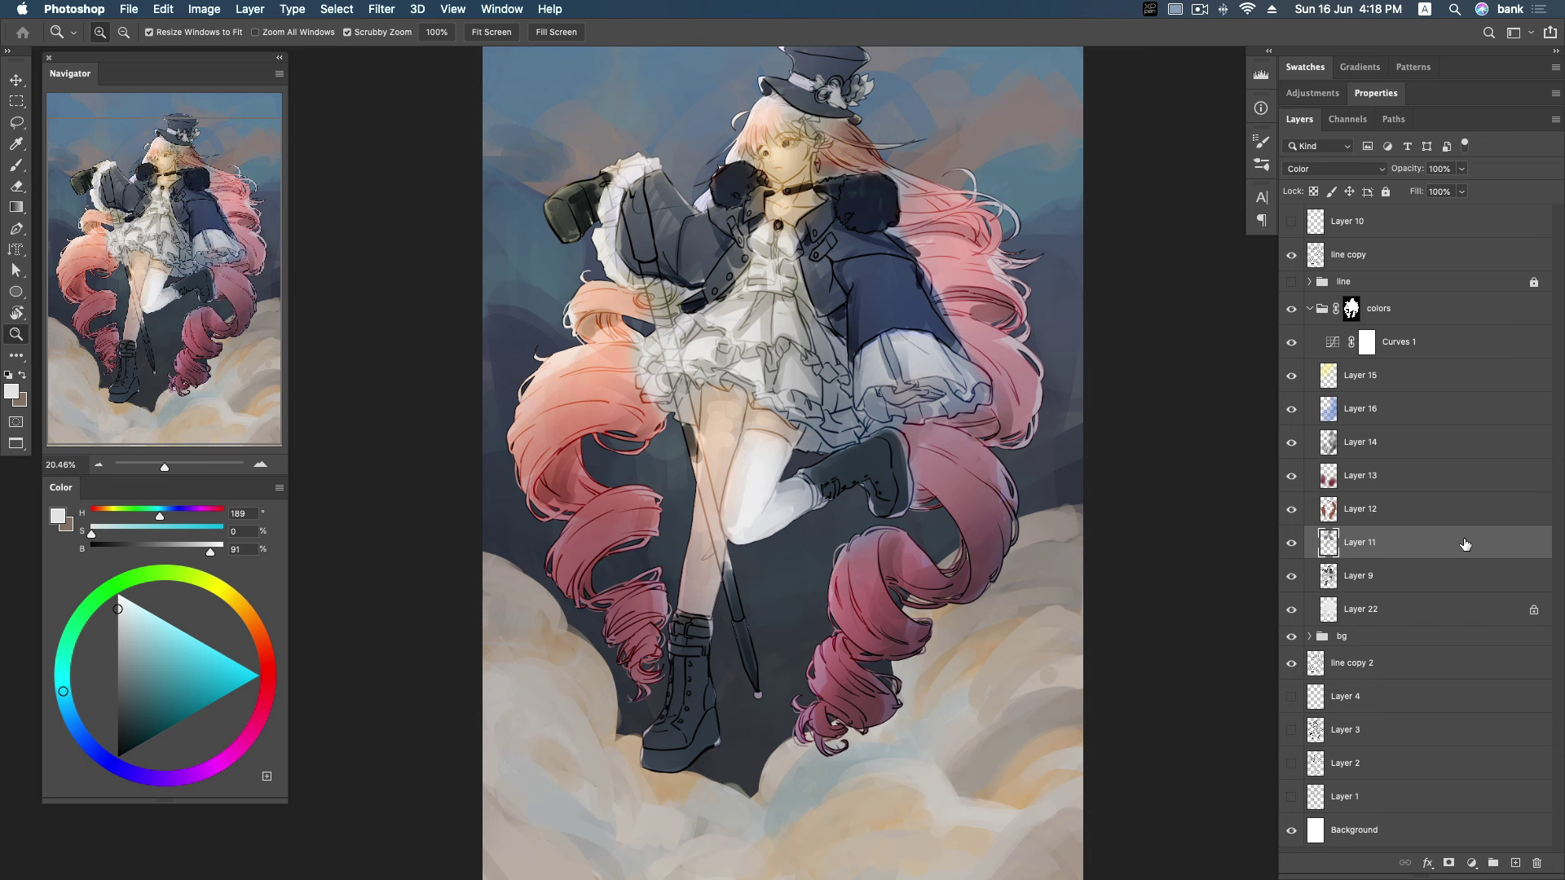
Show Layer 10's white highlights, move them into the colors group, and set Linear Dodge (Add).
left_click(1291, 221)
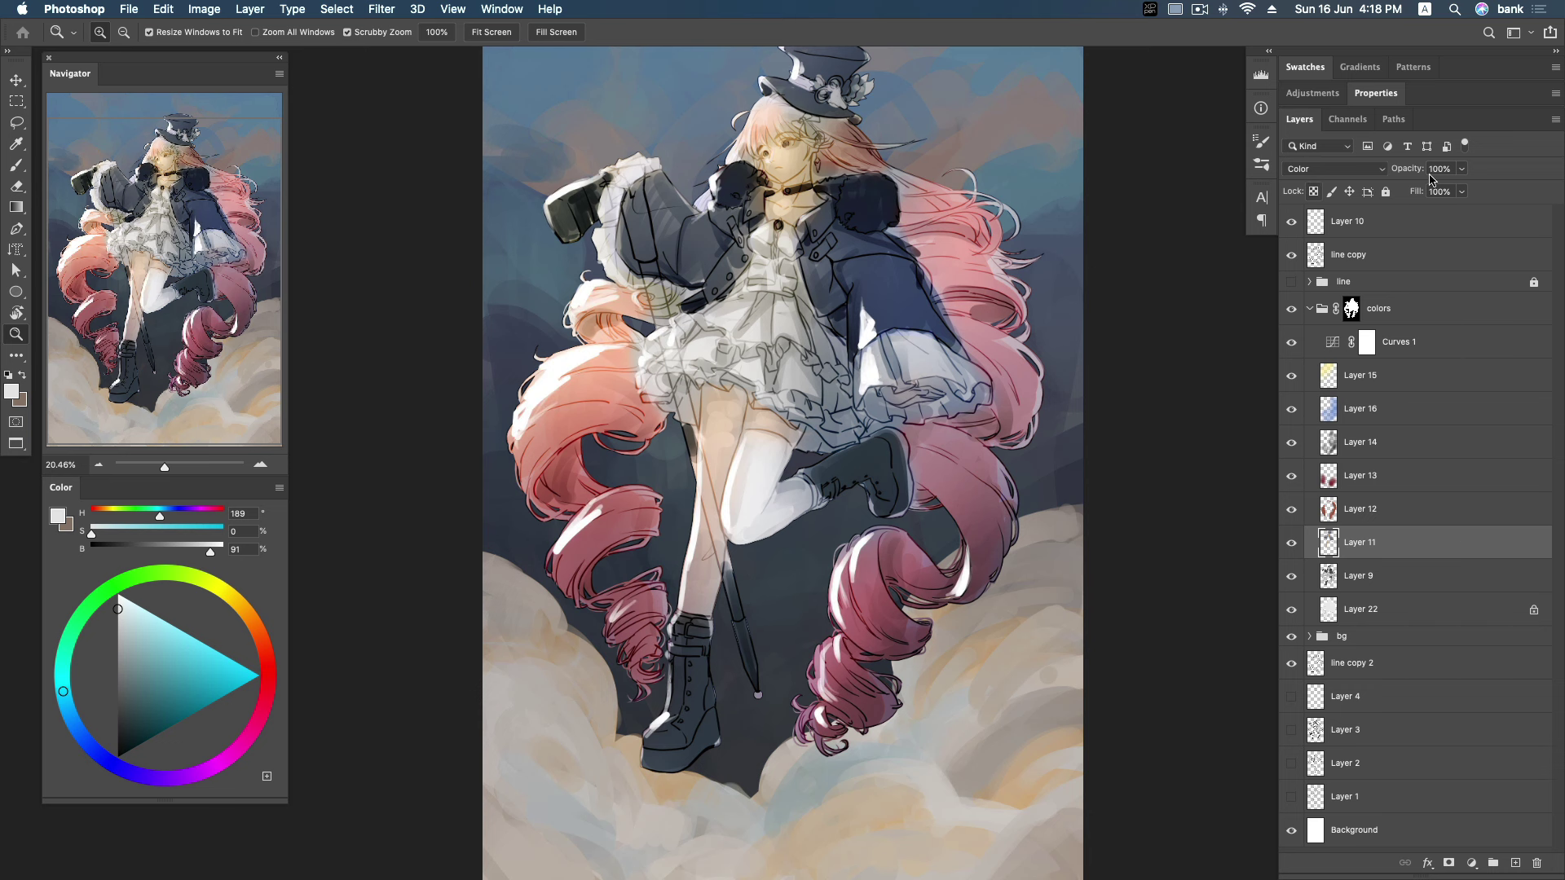
left_click_drag(1410, 230, 1469, 342)
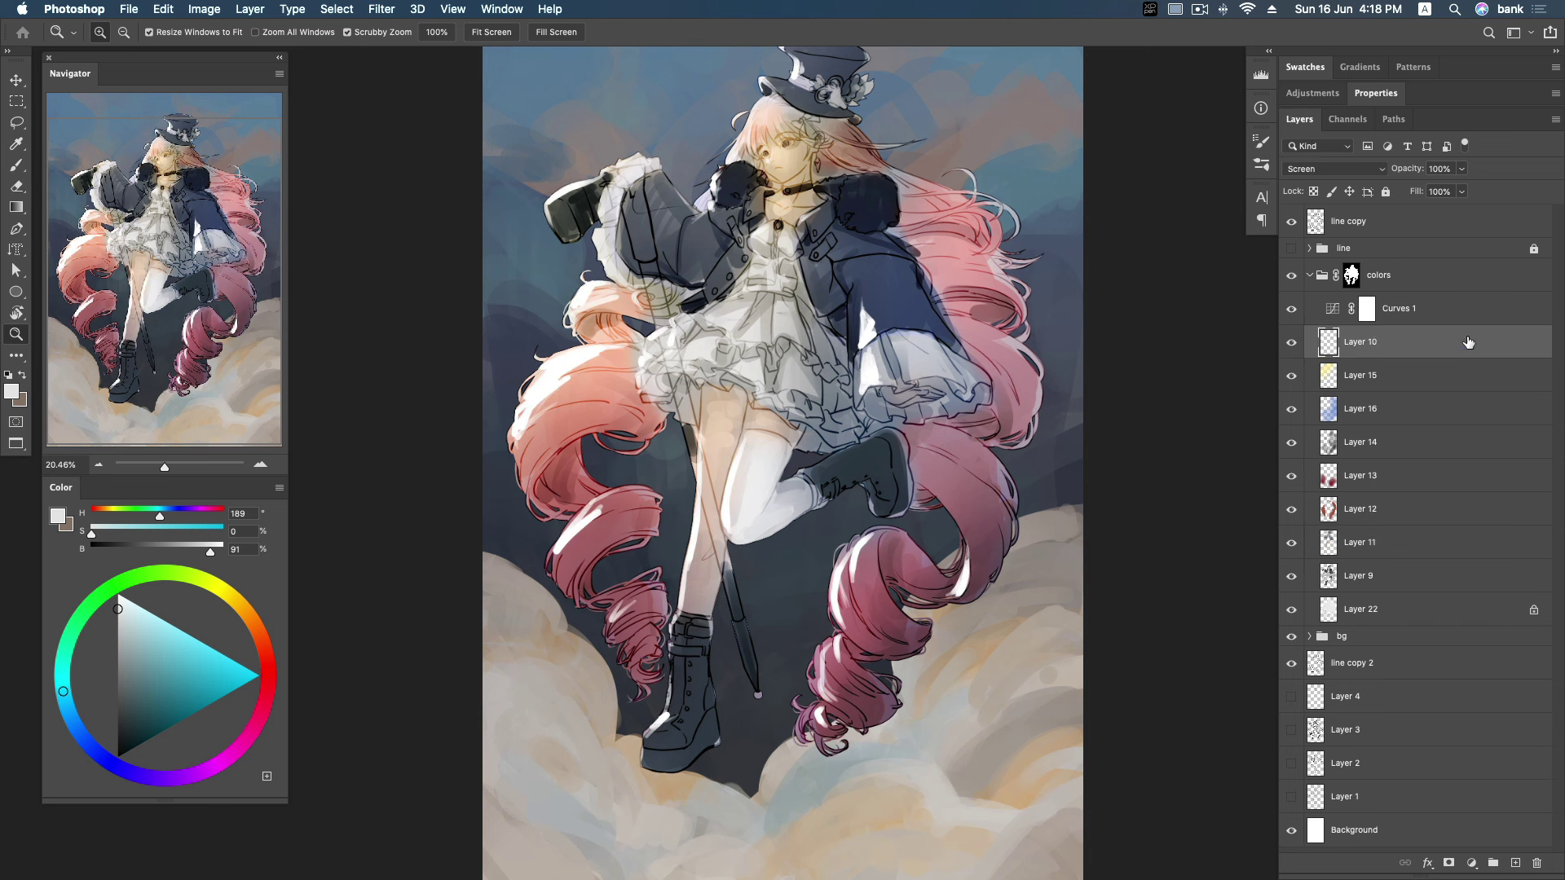
left_click(1384, 172)
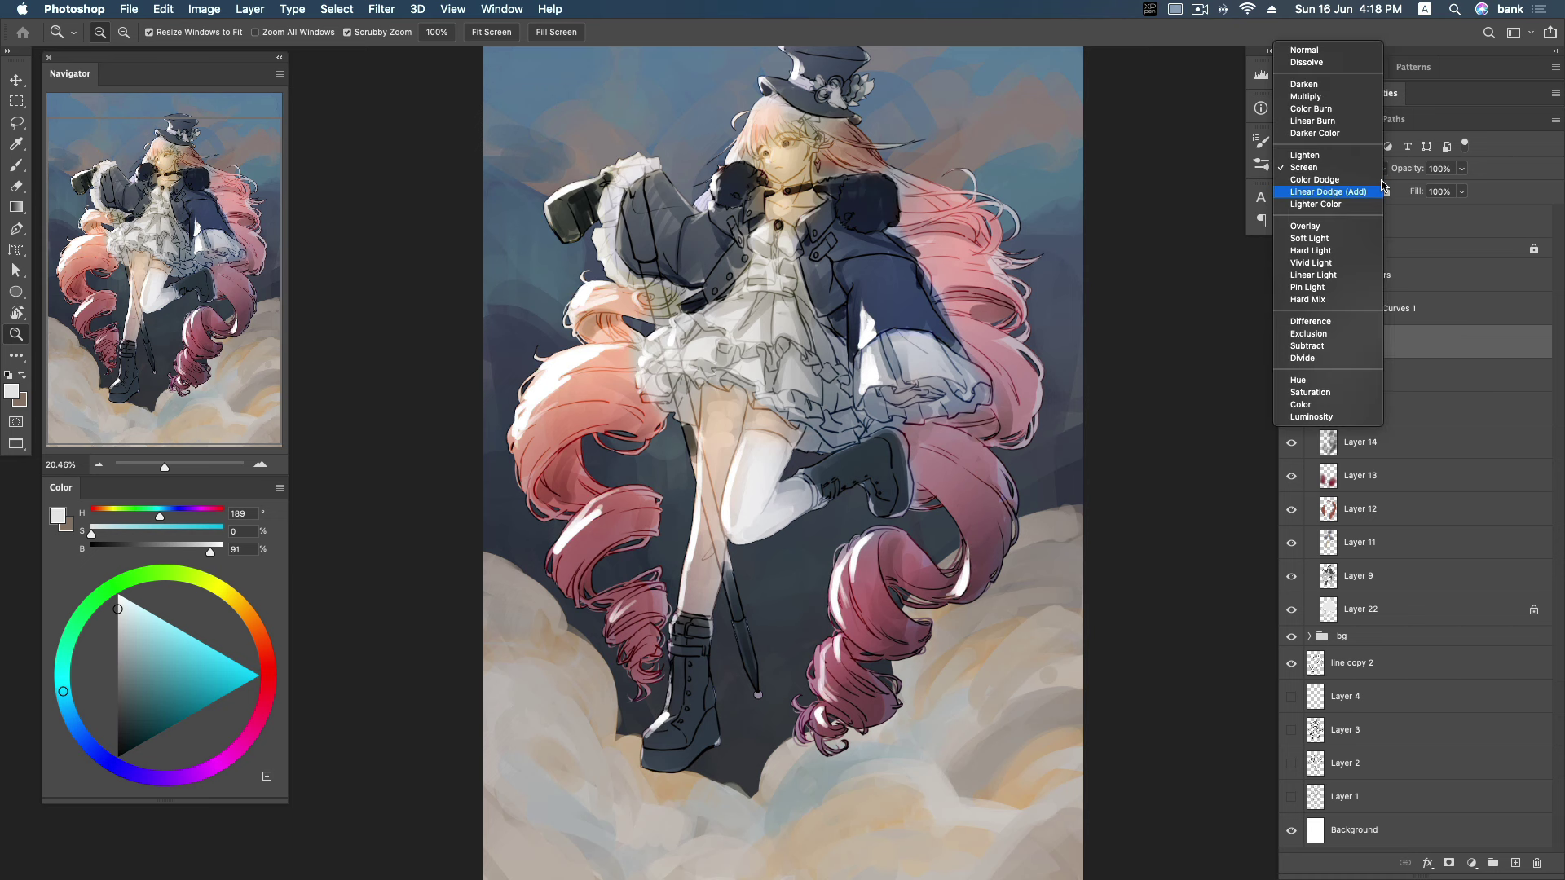
left_click(1377, 192)
left_click(1384, 171)
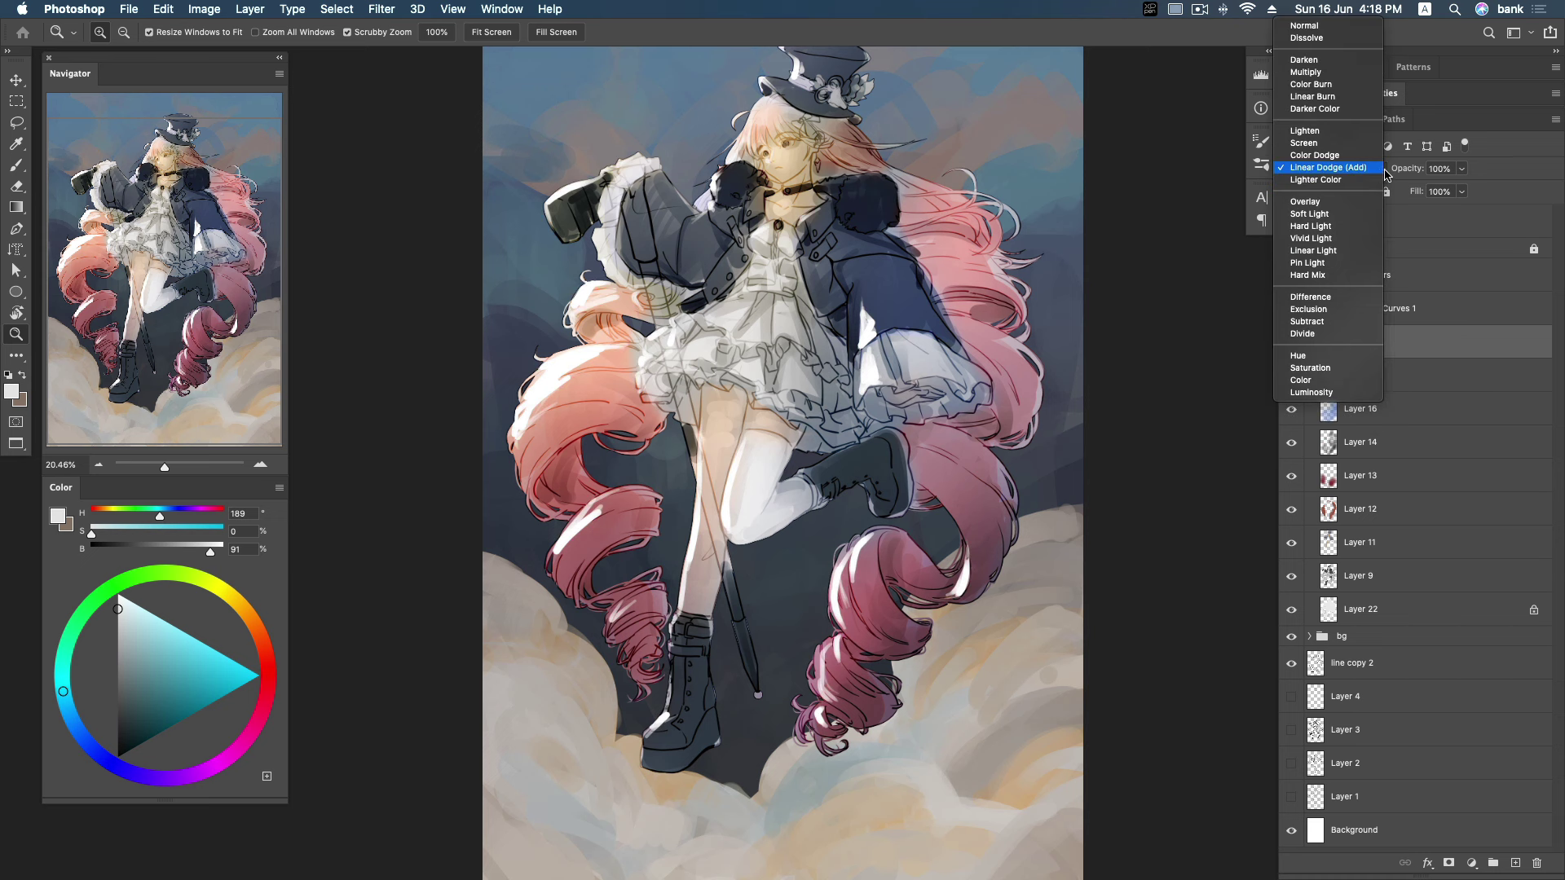
left_click(1383, 171)
Lower the highlights' opacity to 66% and duplicate the layer.
left_click(1462, 169)
left_click_drag(1465, 188, 1438, 193)
key("super+j")
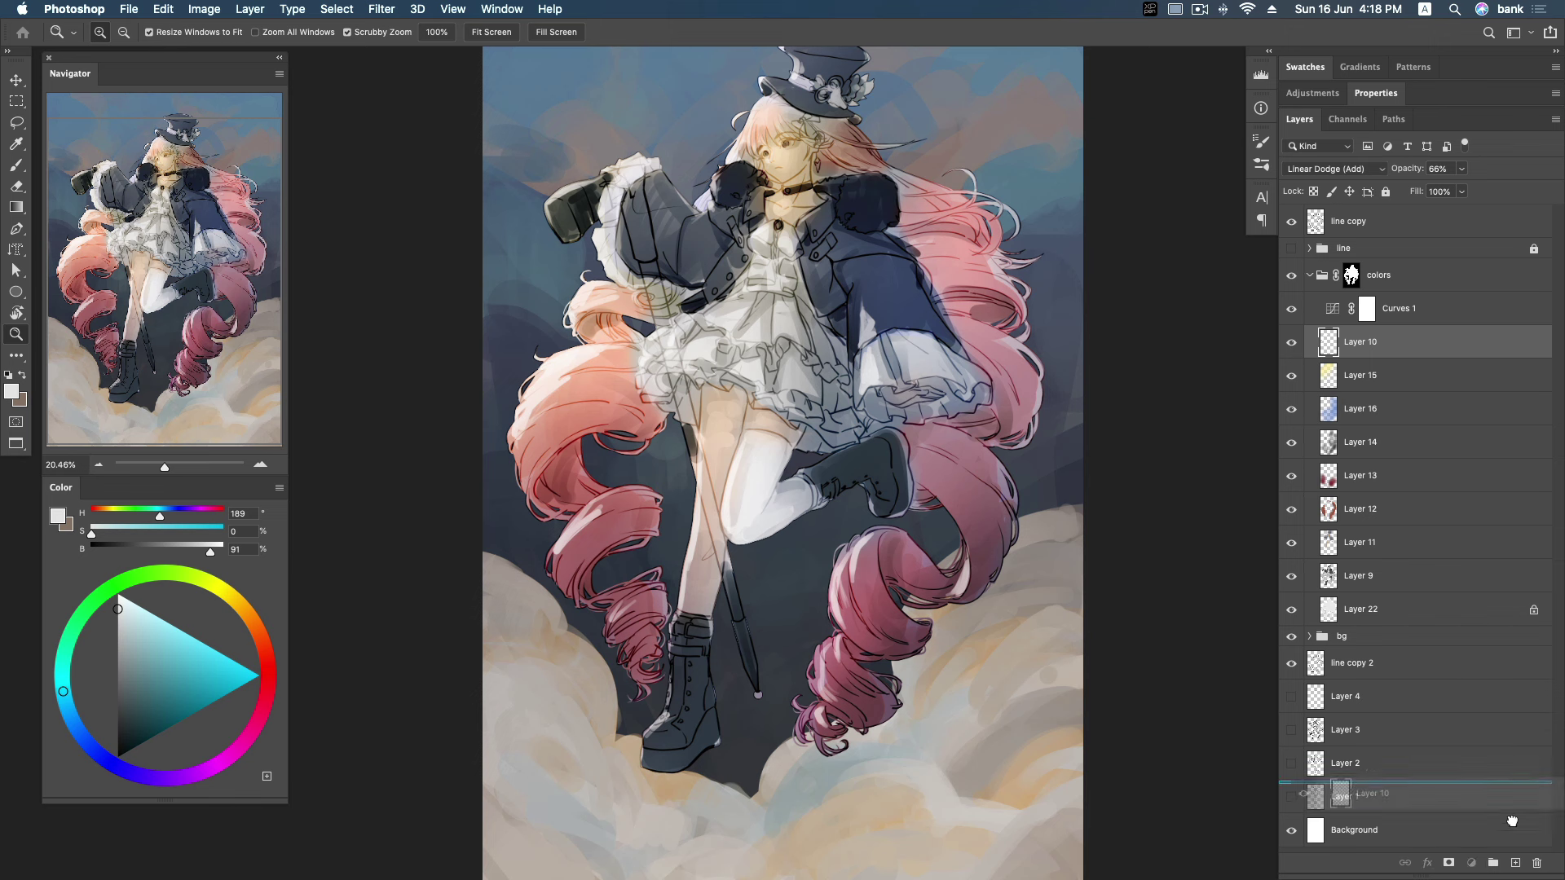
After trying several channel combinations, limit Layer 10 copy's blending to R and B for a magenta tint.
double_click(1426, 349)
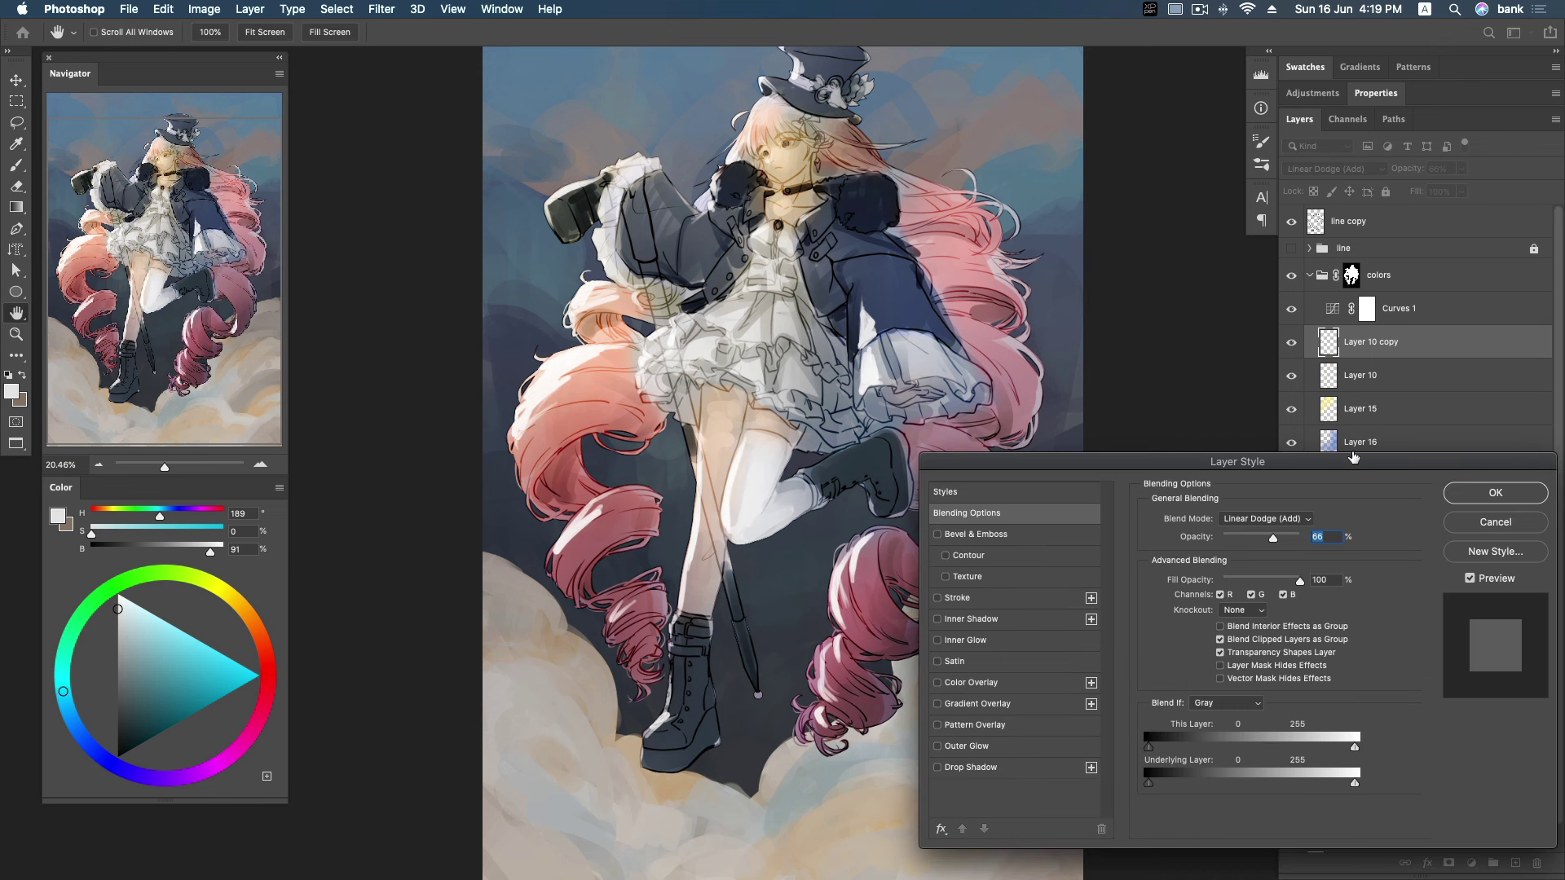
left_click(1284, 594)
left_click(1252, 594)
left_click(1284, 594)
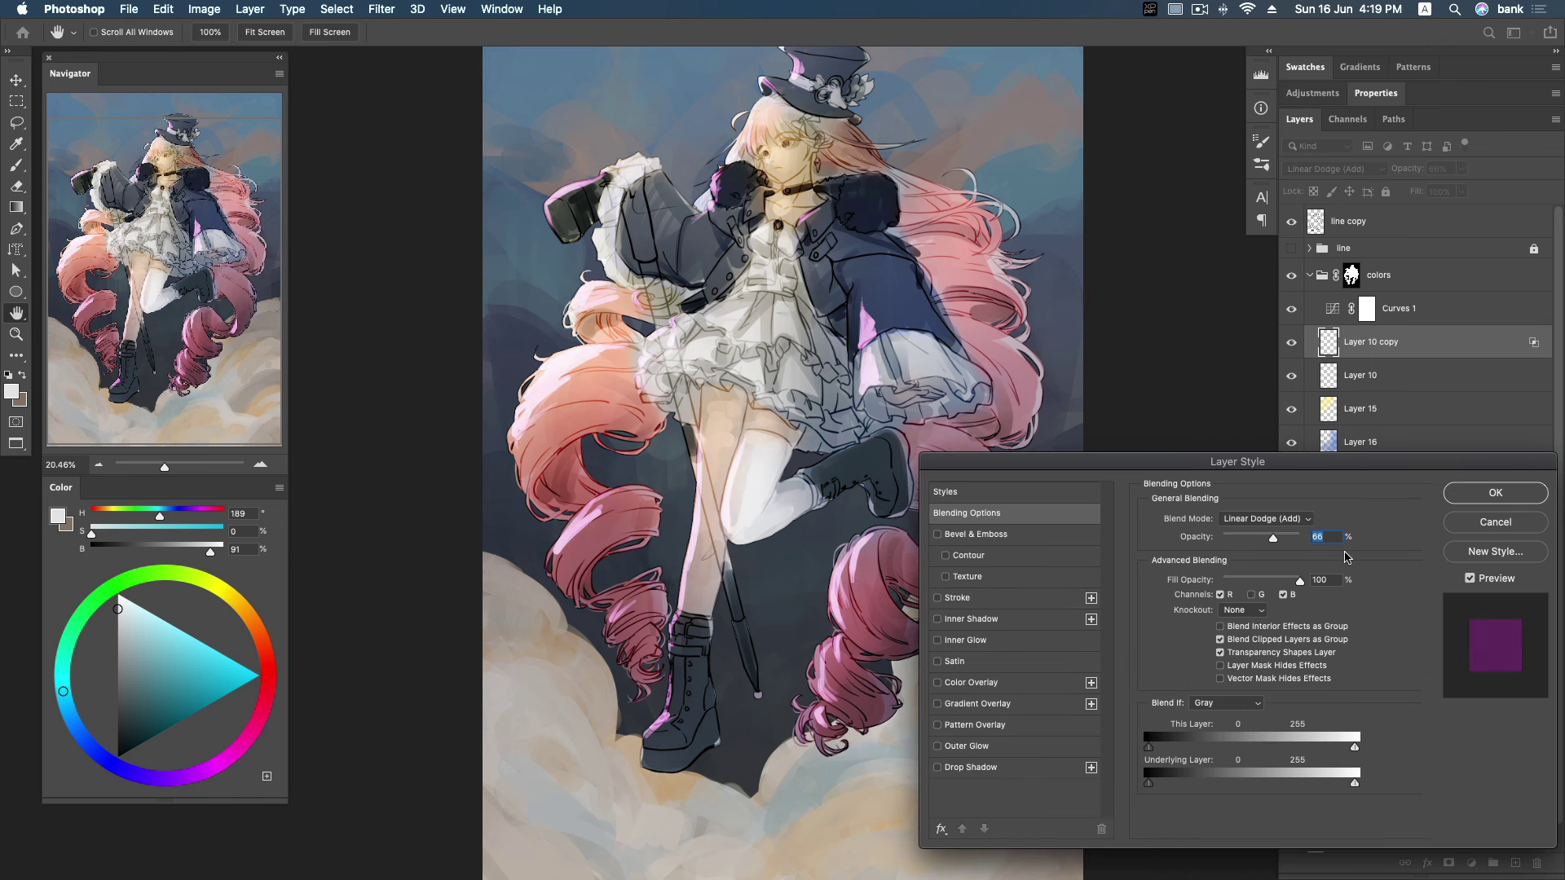
left_click(1284, 595)
left_click(1221, 594)
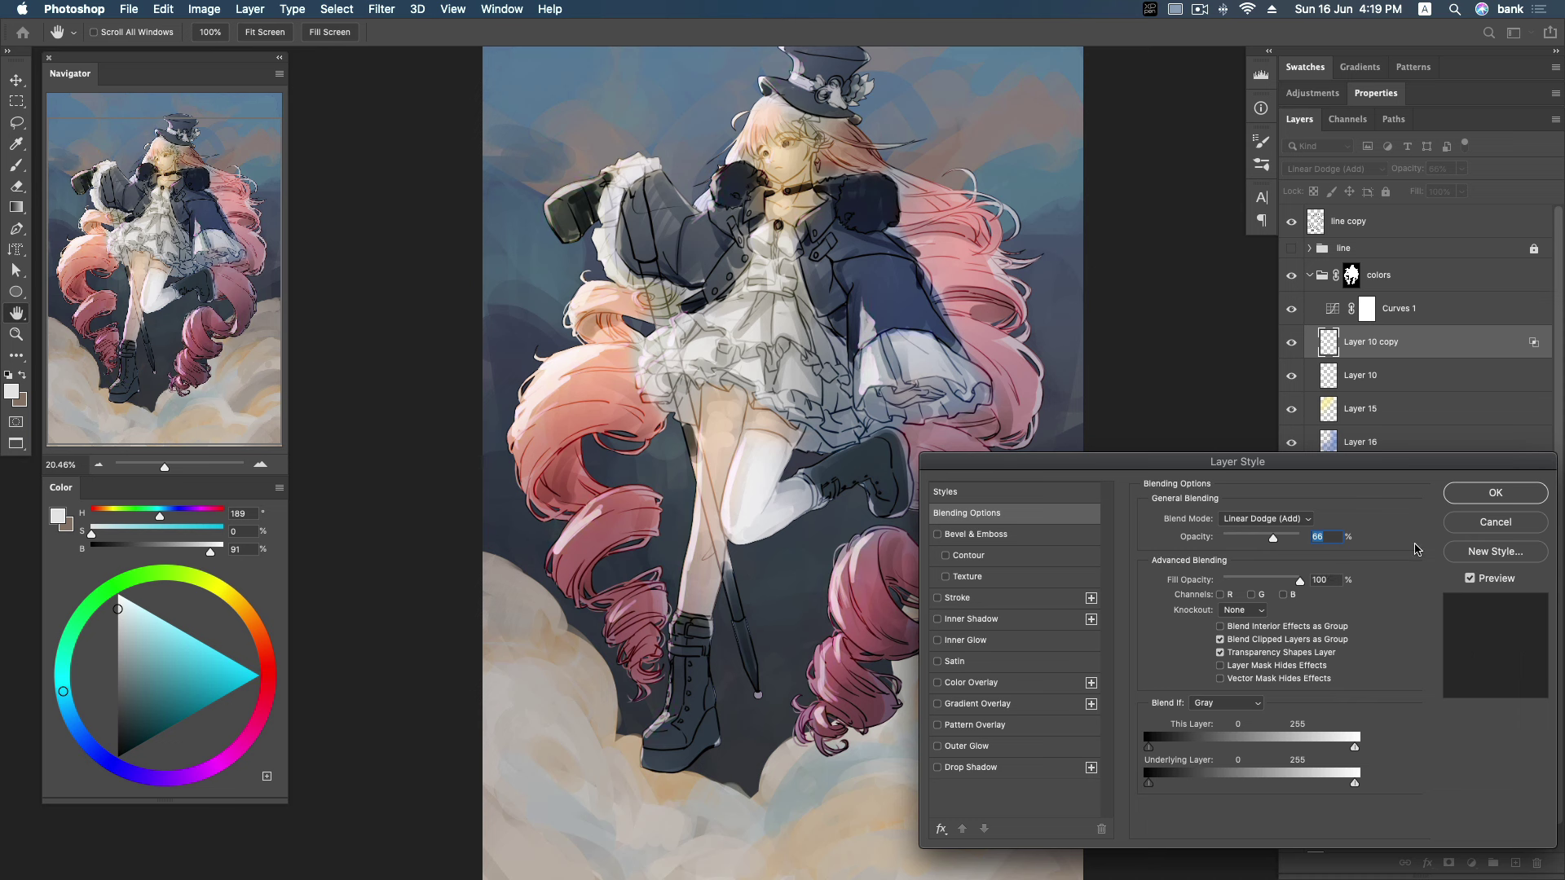
left_click(1220, 594)
left_click(1220, 594)
left_click(1284, 594)
left_click(1221, 595)
left_click(1284, 594)
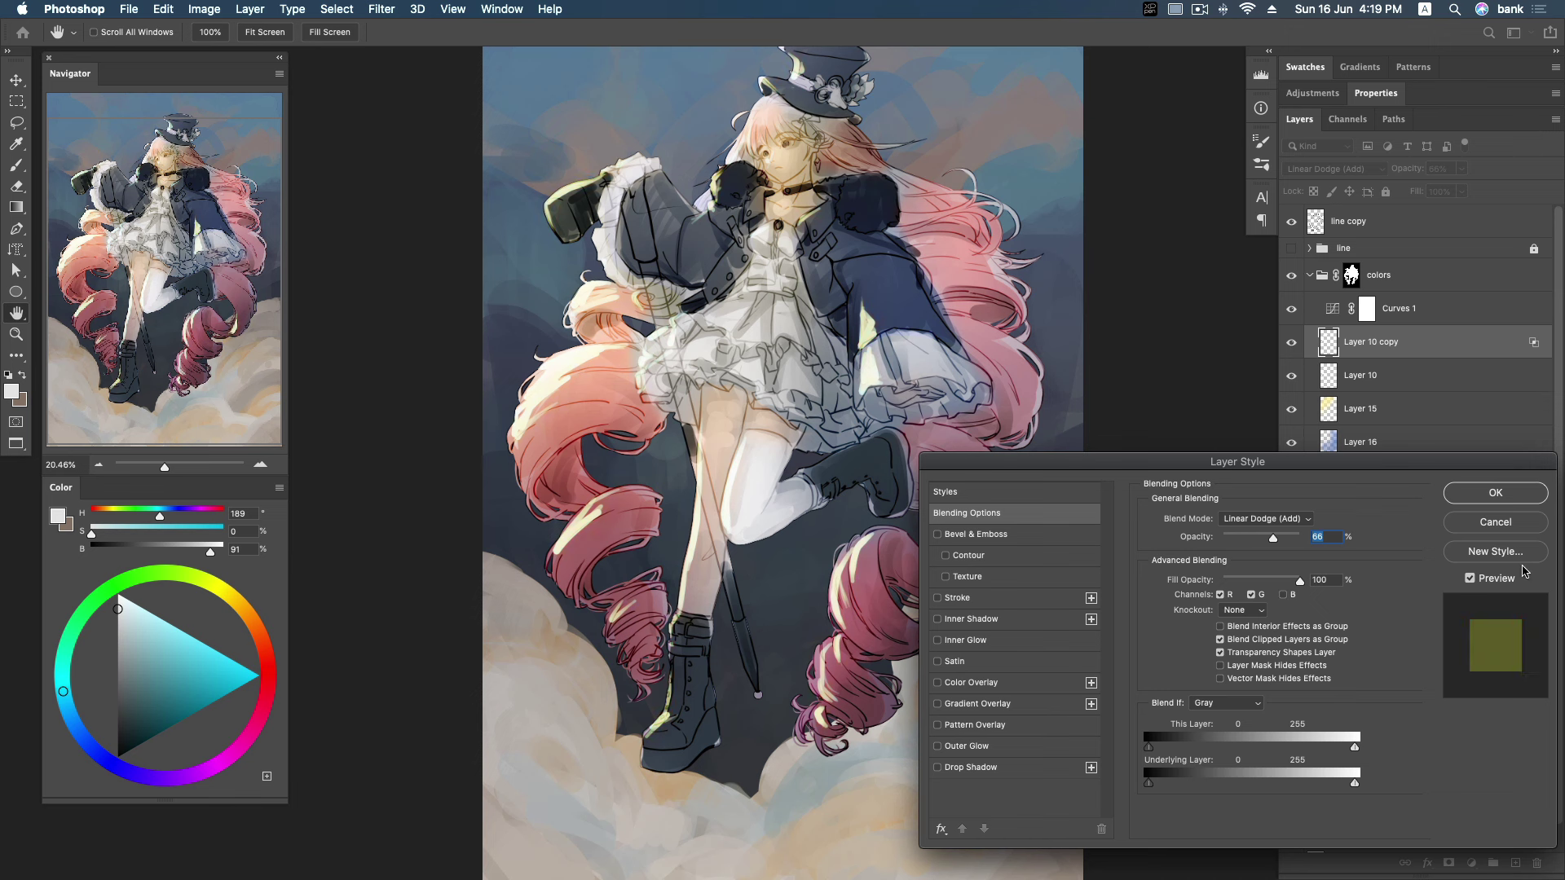
left_click(1251, 594)
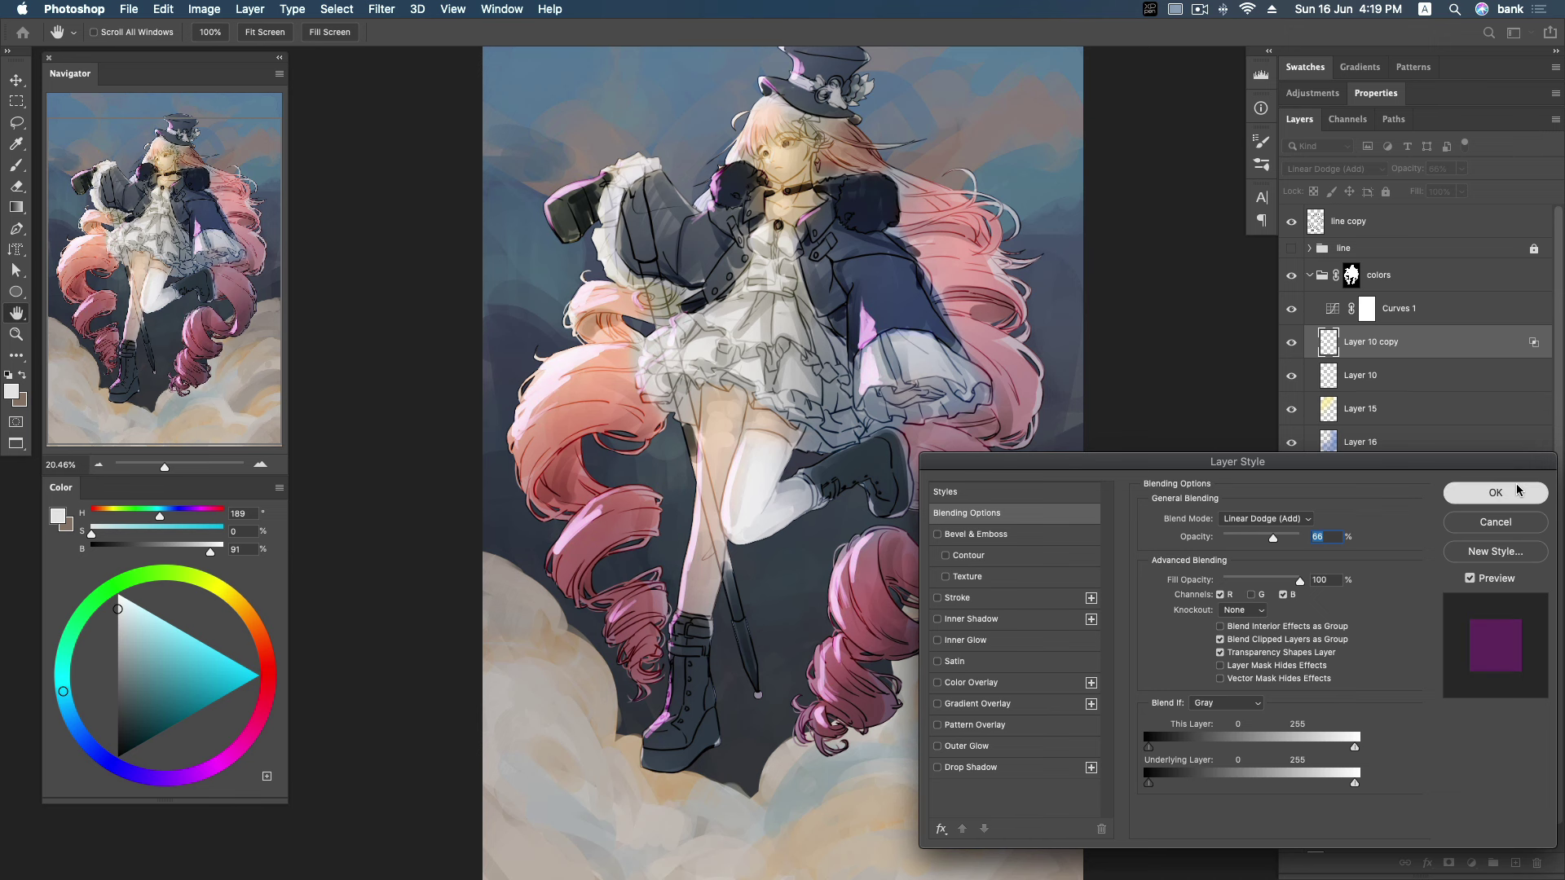
left_click(1496, 492)
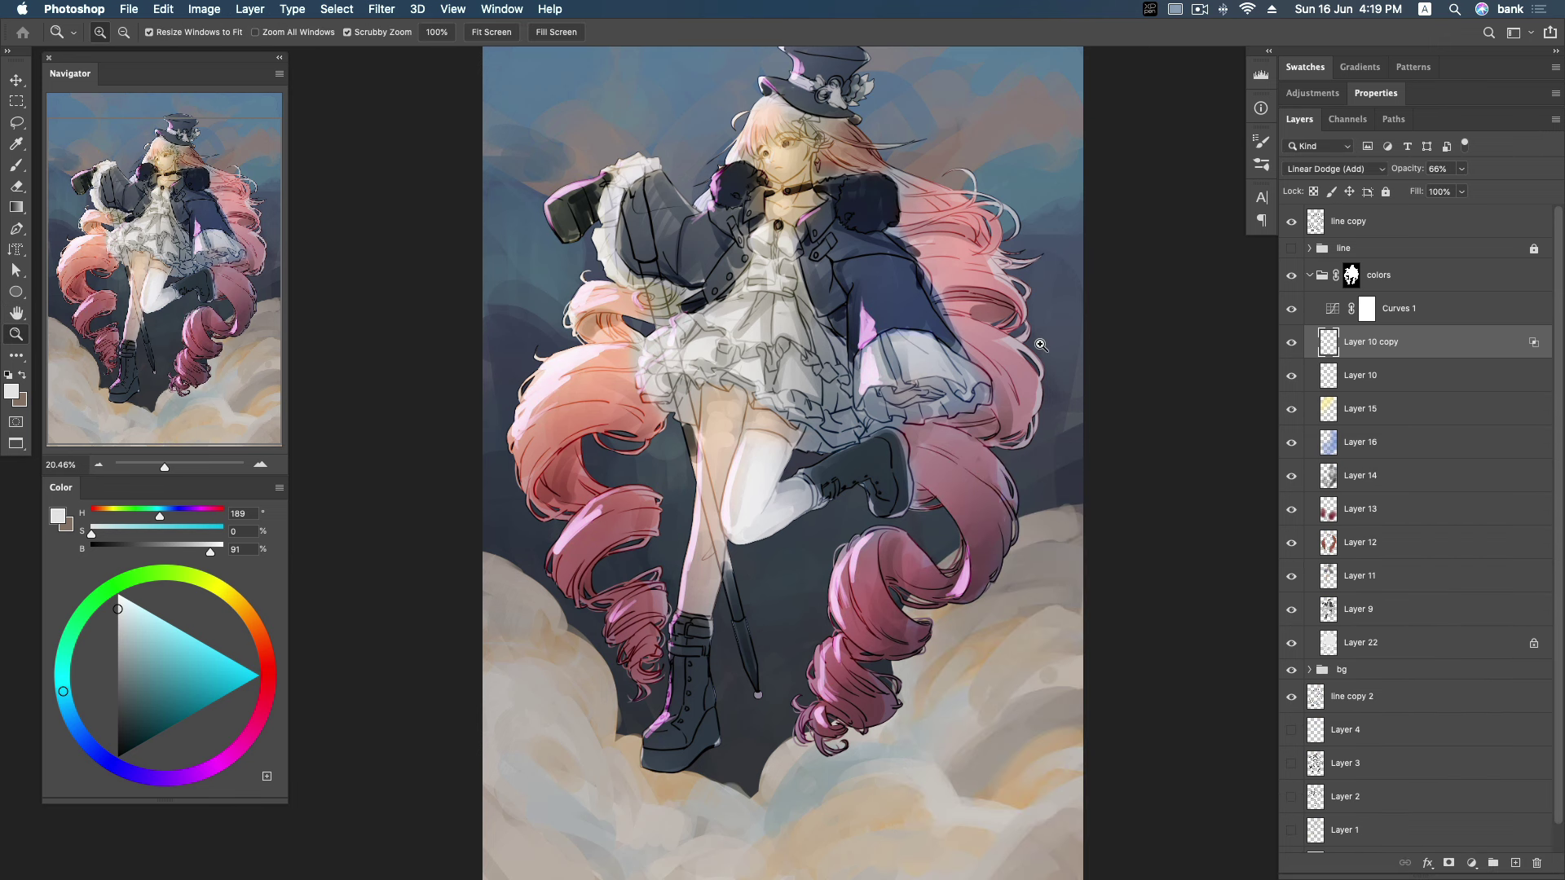
Keep the magenta copy above the white highlights and set it to Normal at about 66%.
mouse_move(1428, 352)
left_mouse_down()
mouse_move(1430, 384)
mouse_move(1429, 343)
left_mouse_up()
left_click(1462, 169)
mouse_move(1463, 188)
left_mouse_down()
mouse_move(1447, 191)
mouse_move(1494, 191)
left_mouse_up()
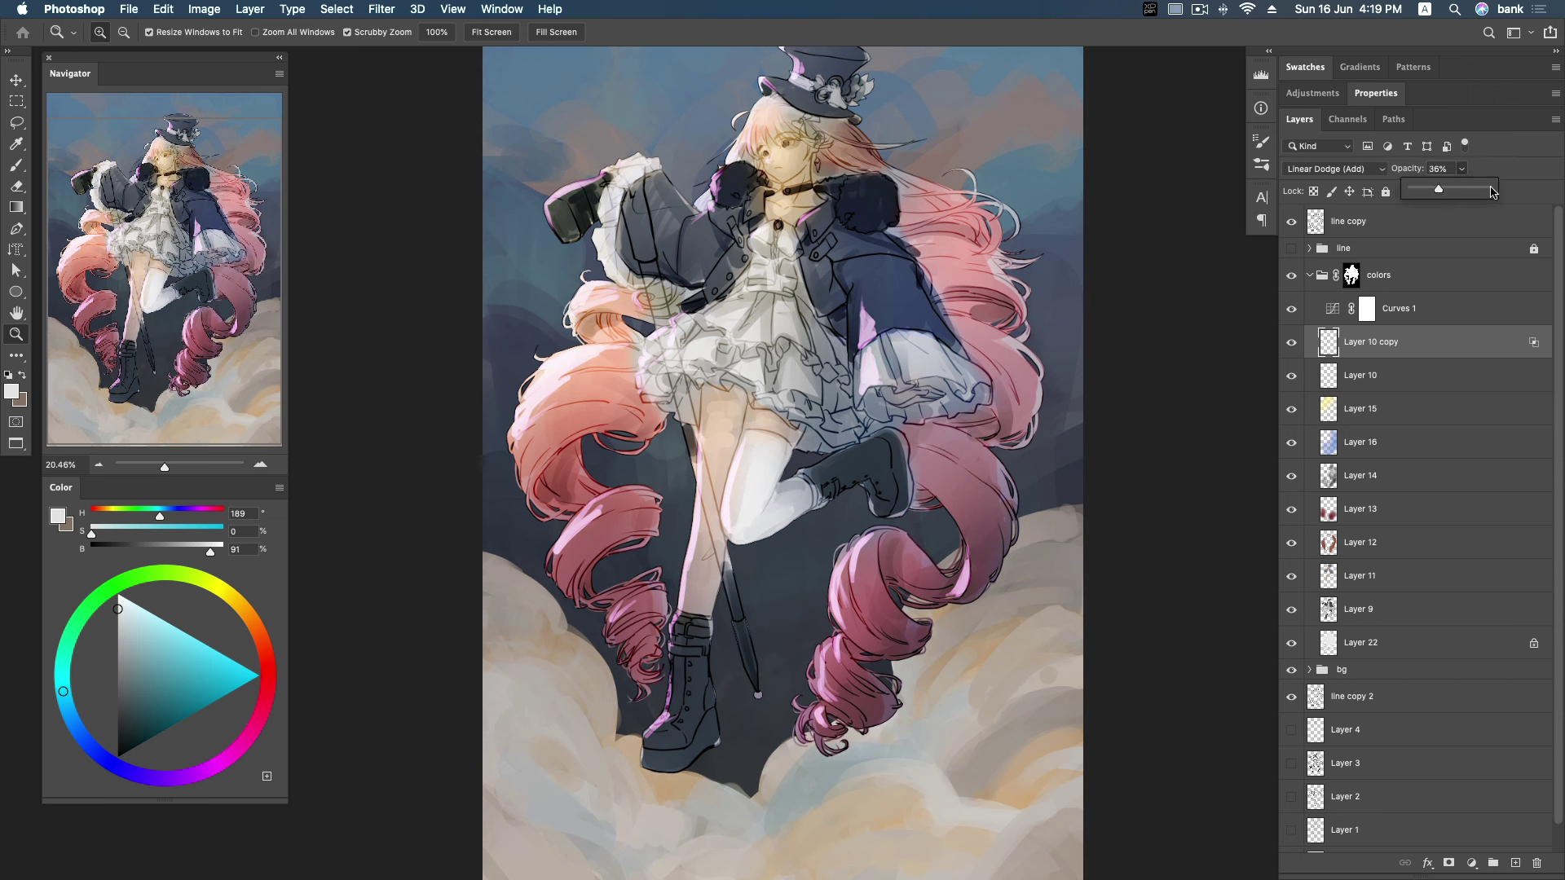
left_click(1334, 169)
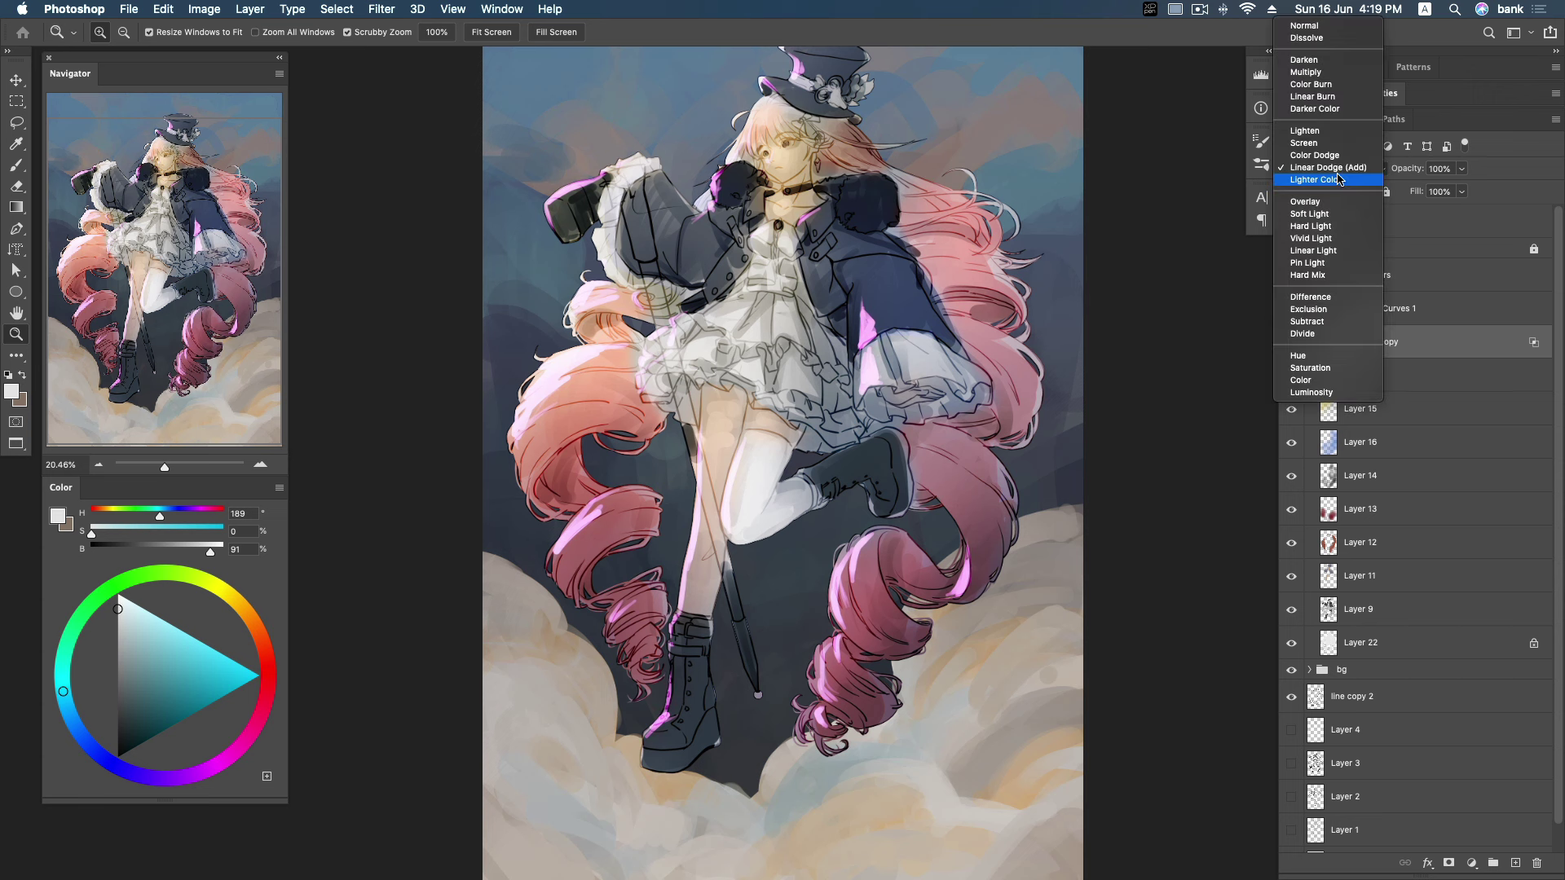
left_click(1325, 26)
left_click(1463, 168)
left_click_drag(1465, 189, 1433, 189)
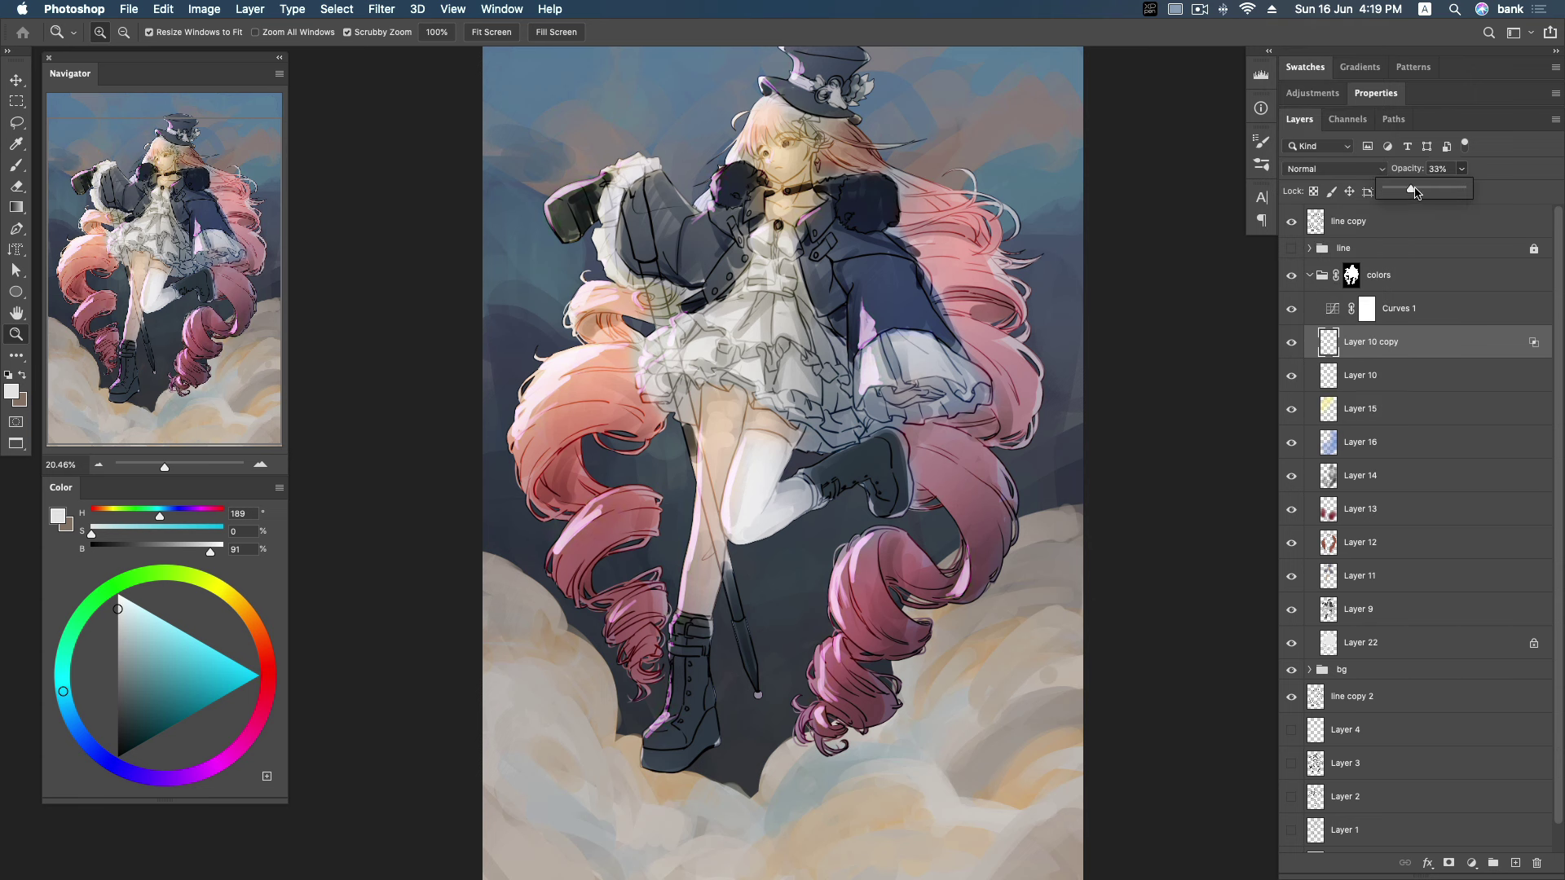
Compare with the white highlights hidden, try them at 12% opacity, then restore 100%.
left_click(1292, 376)
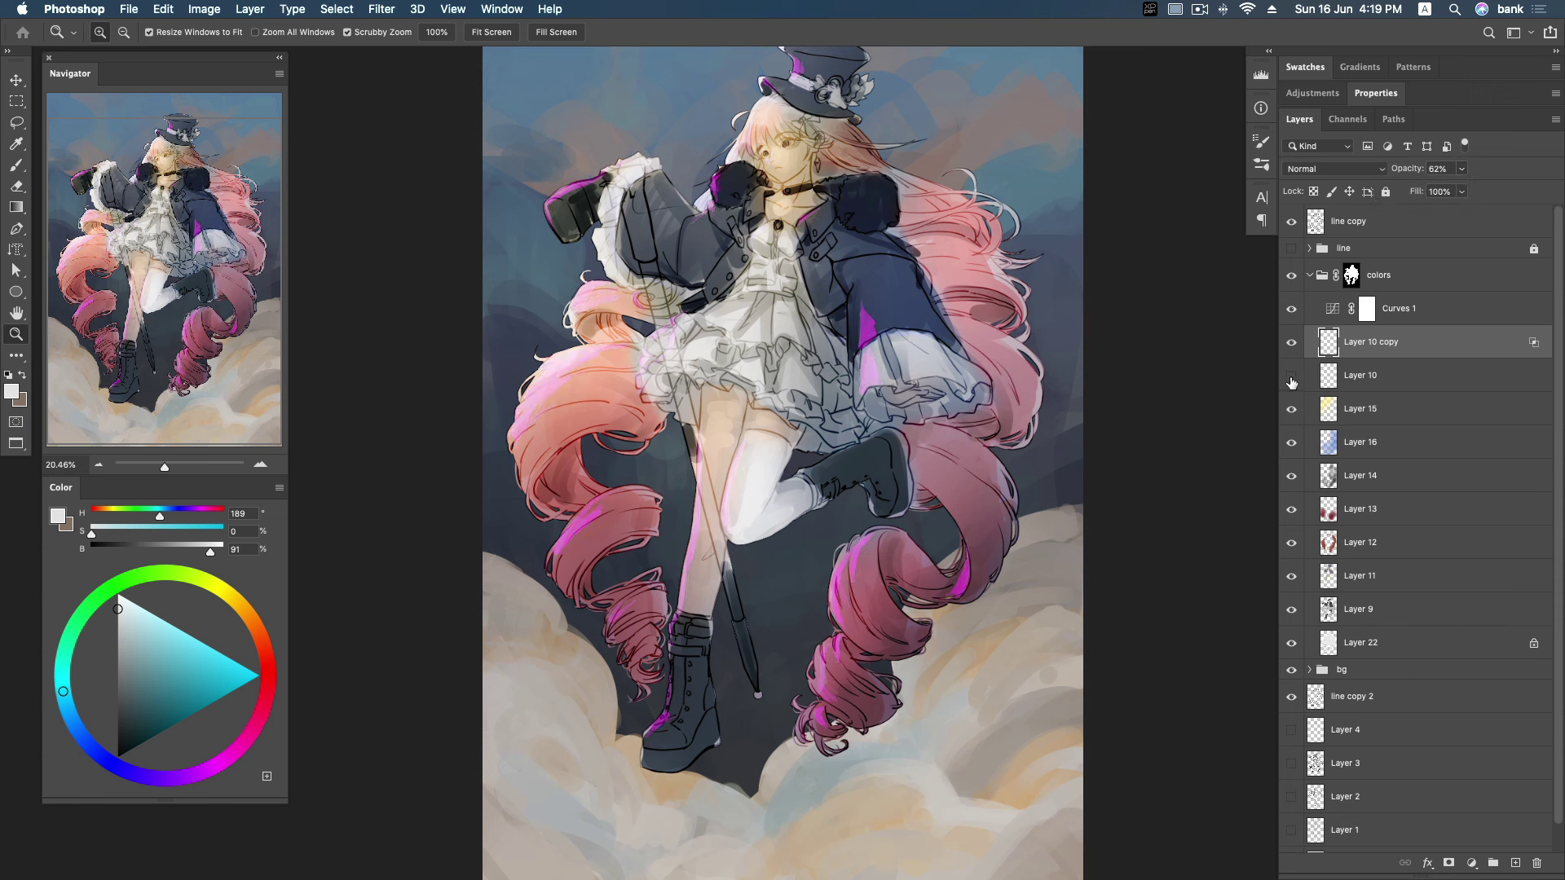
left_click(1292, 376)
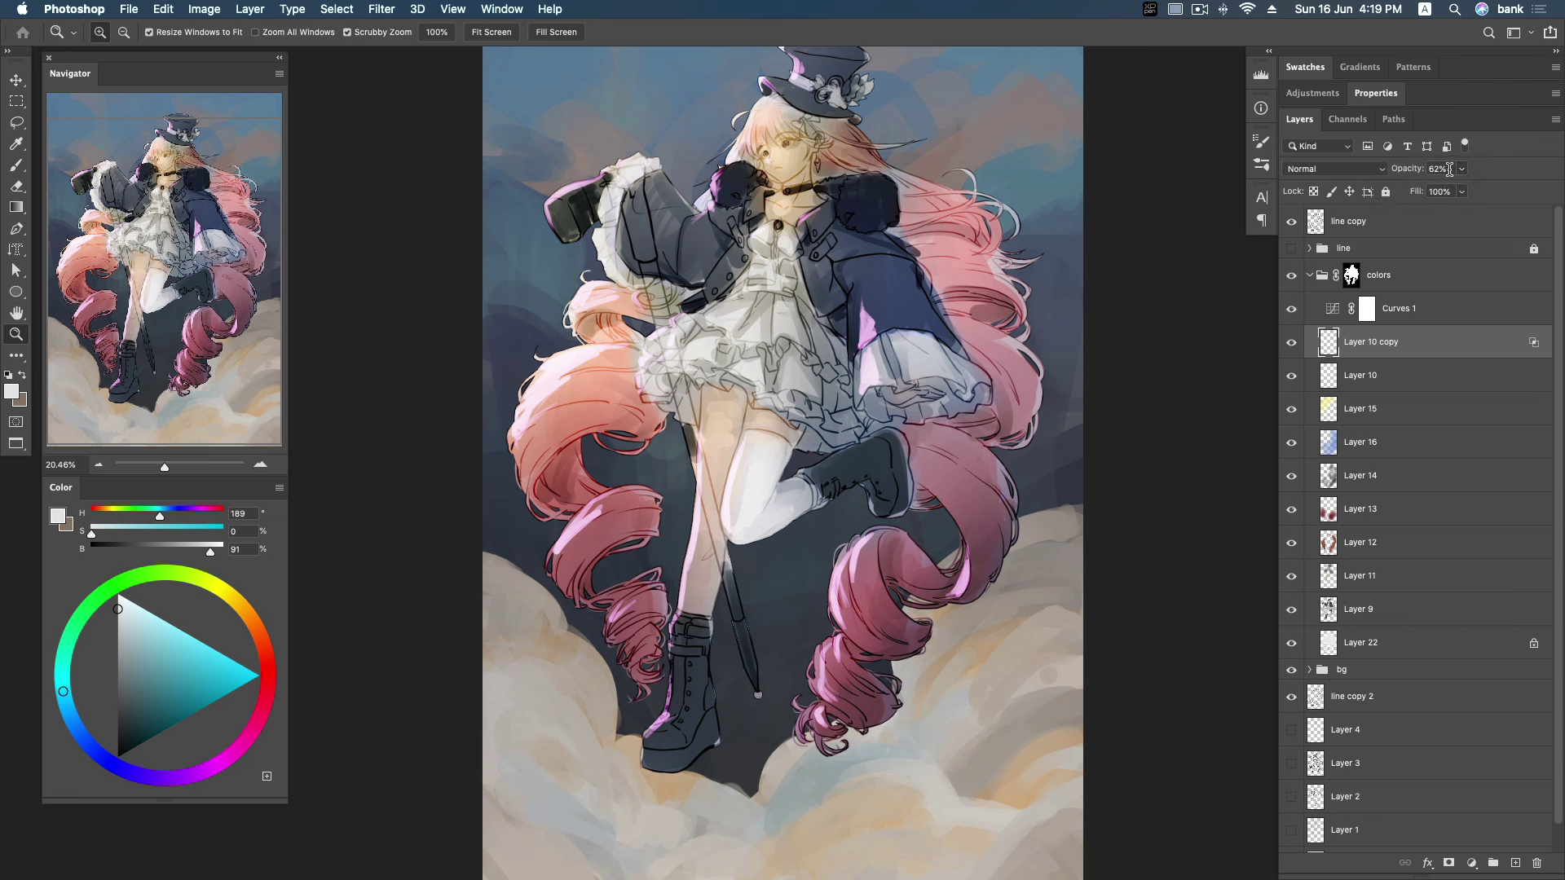
left_click(1423, 375)
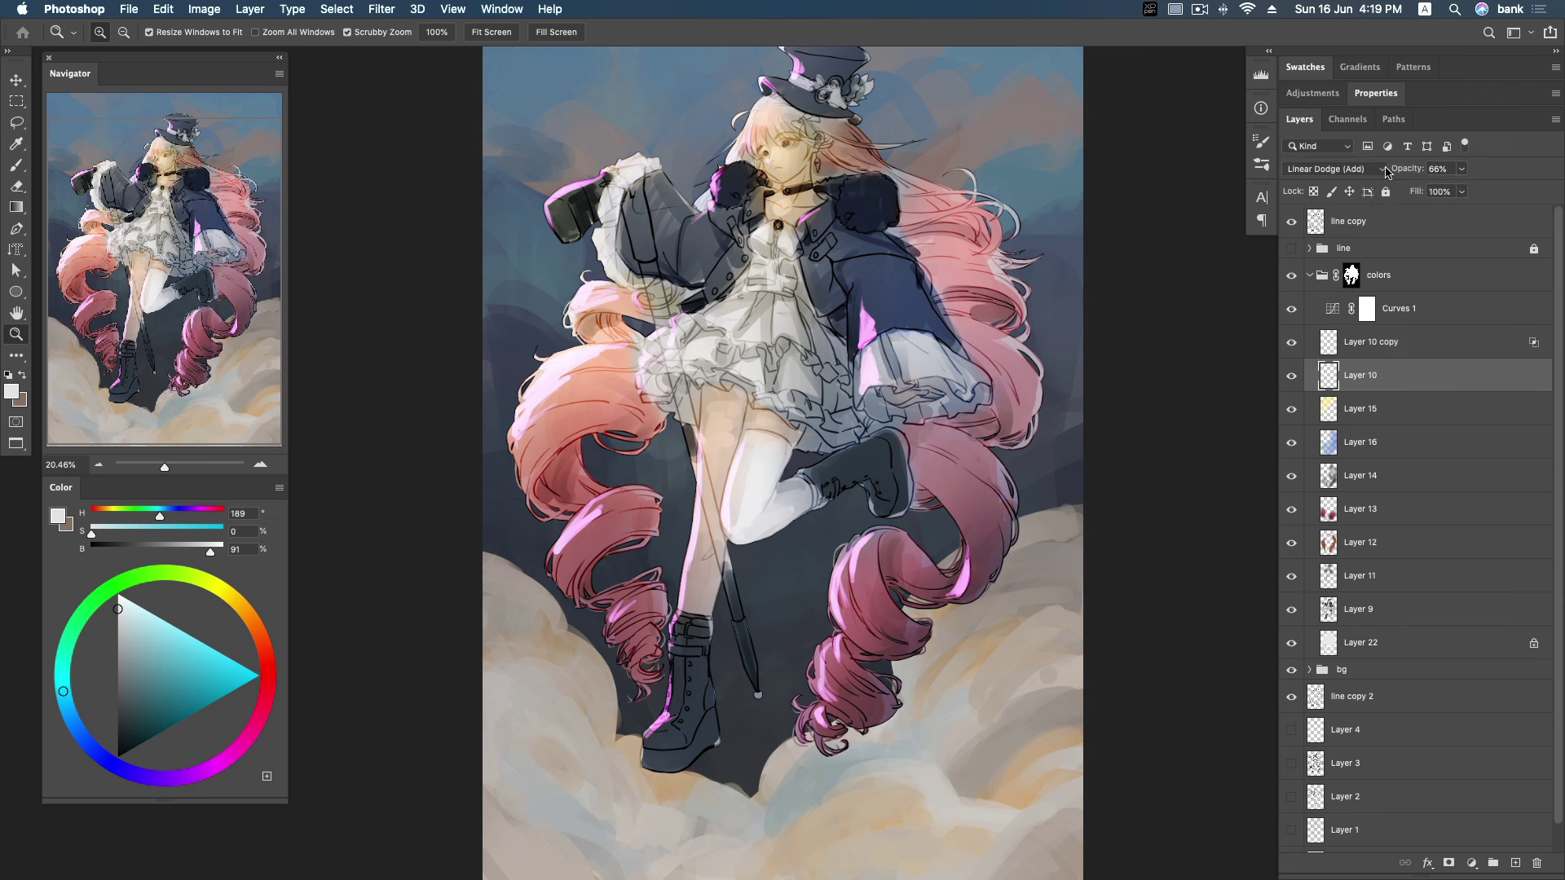
left_click(1386, 170)
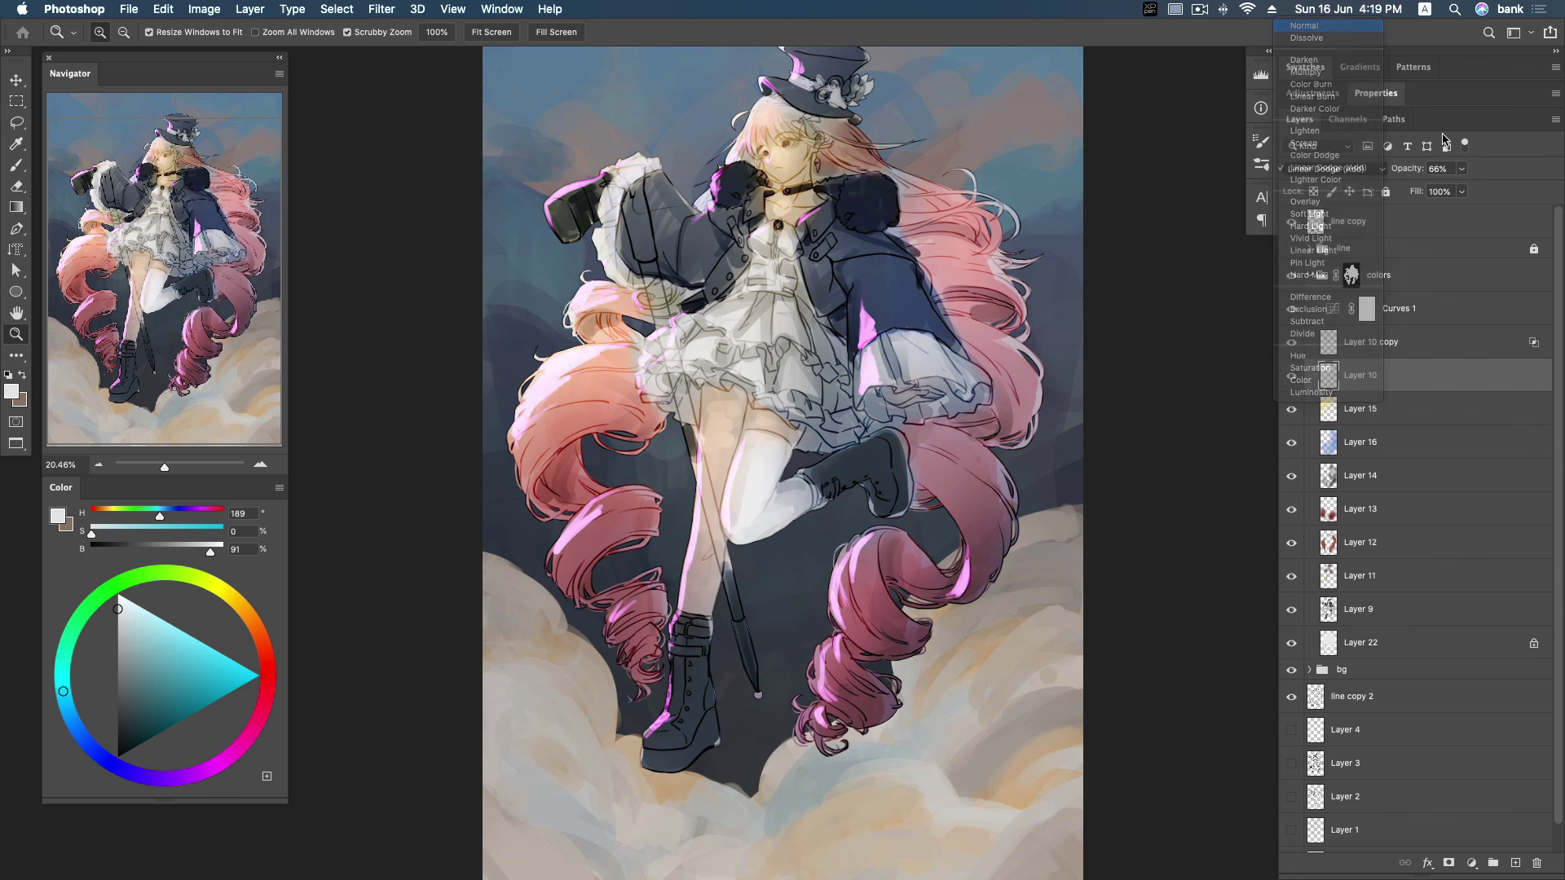
left_click_drag(1461, 168, 1425, 195)
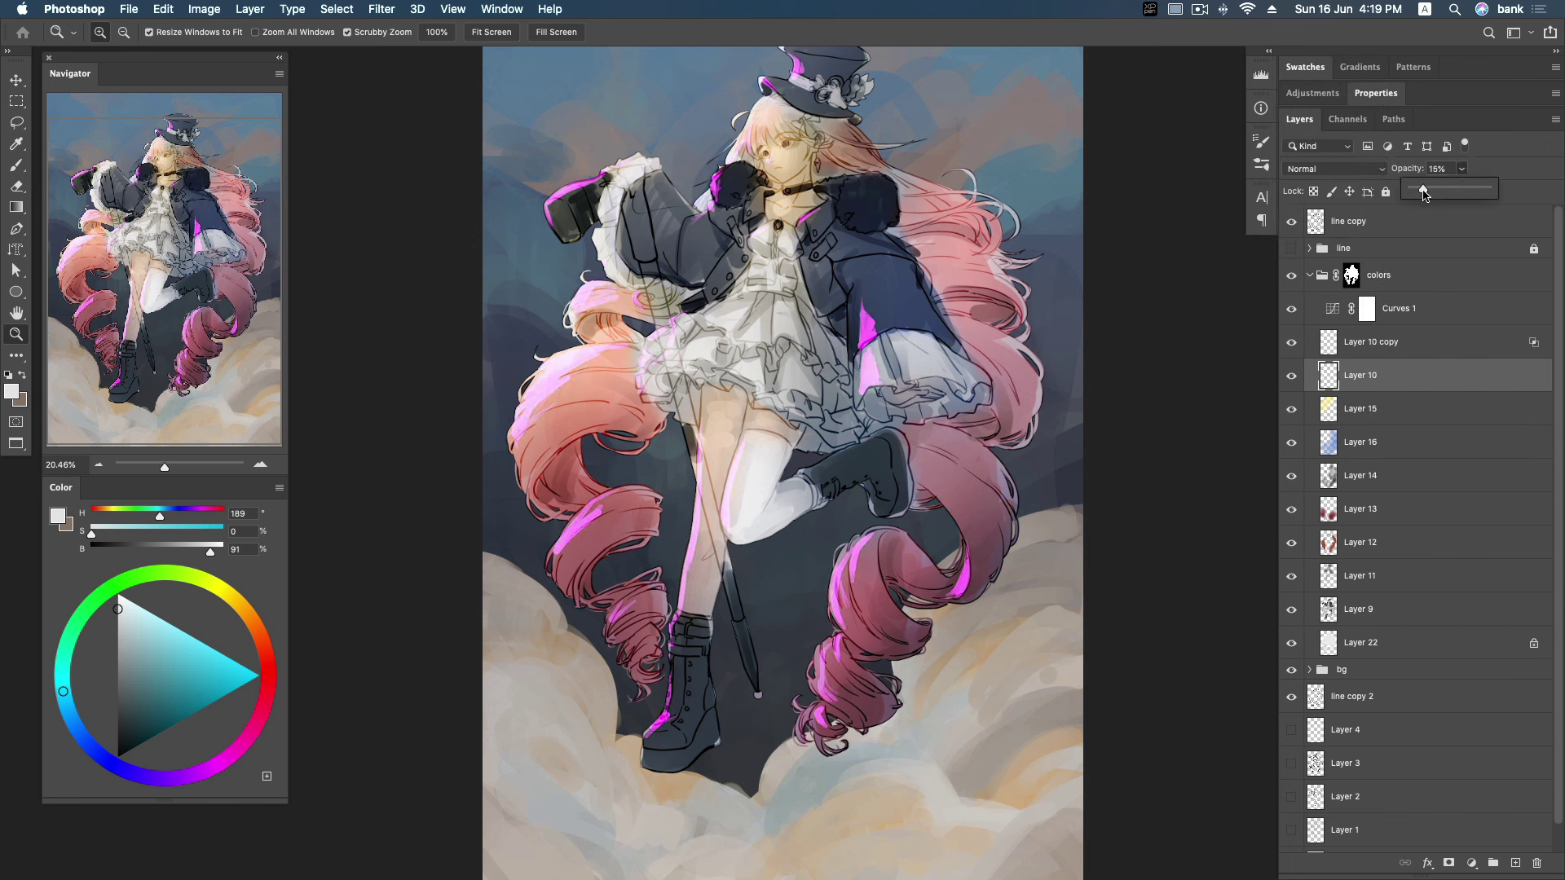
left_click_drag(1422, 194, 1422, 194)
left_click(1292, 342)
left_click(1381, 348)
left_click(1395, 375)
left_click(1461, 168)
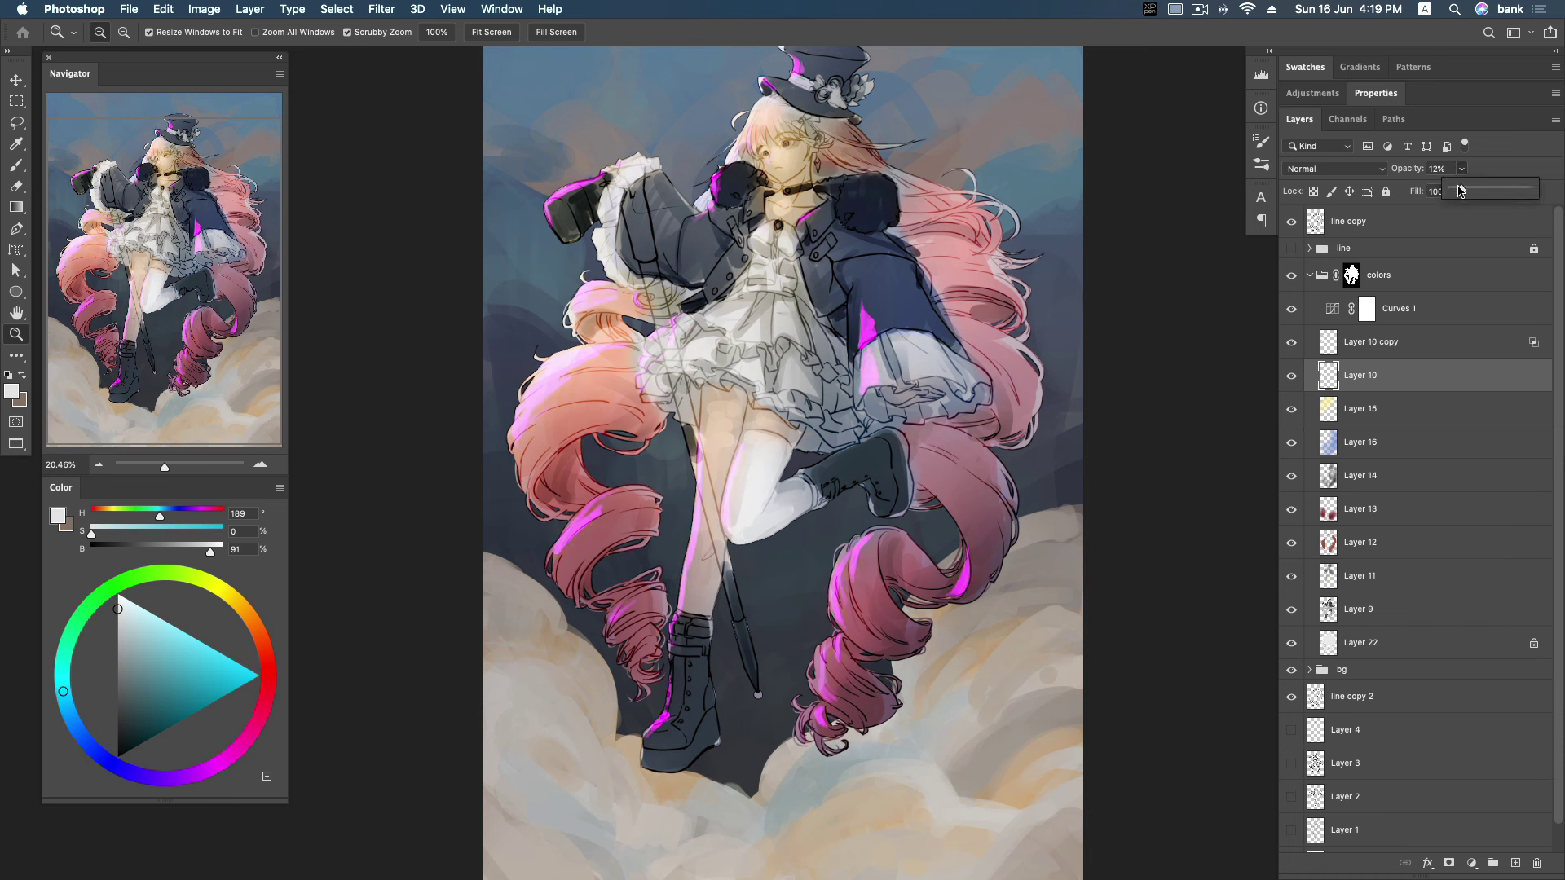
left_click_drag(1421, 194, 1461, 194)
Raise the magenta copy to about 74% in Normal mode and recheck it against the white highlights.
left_click(1460, 339)
left_click(1384, 169)
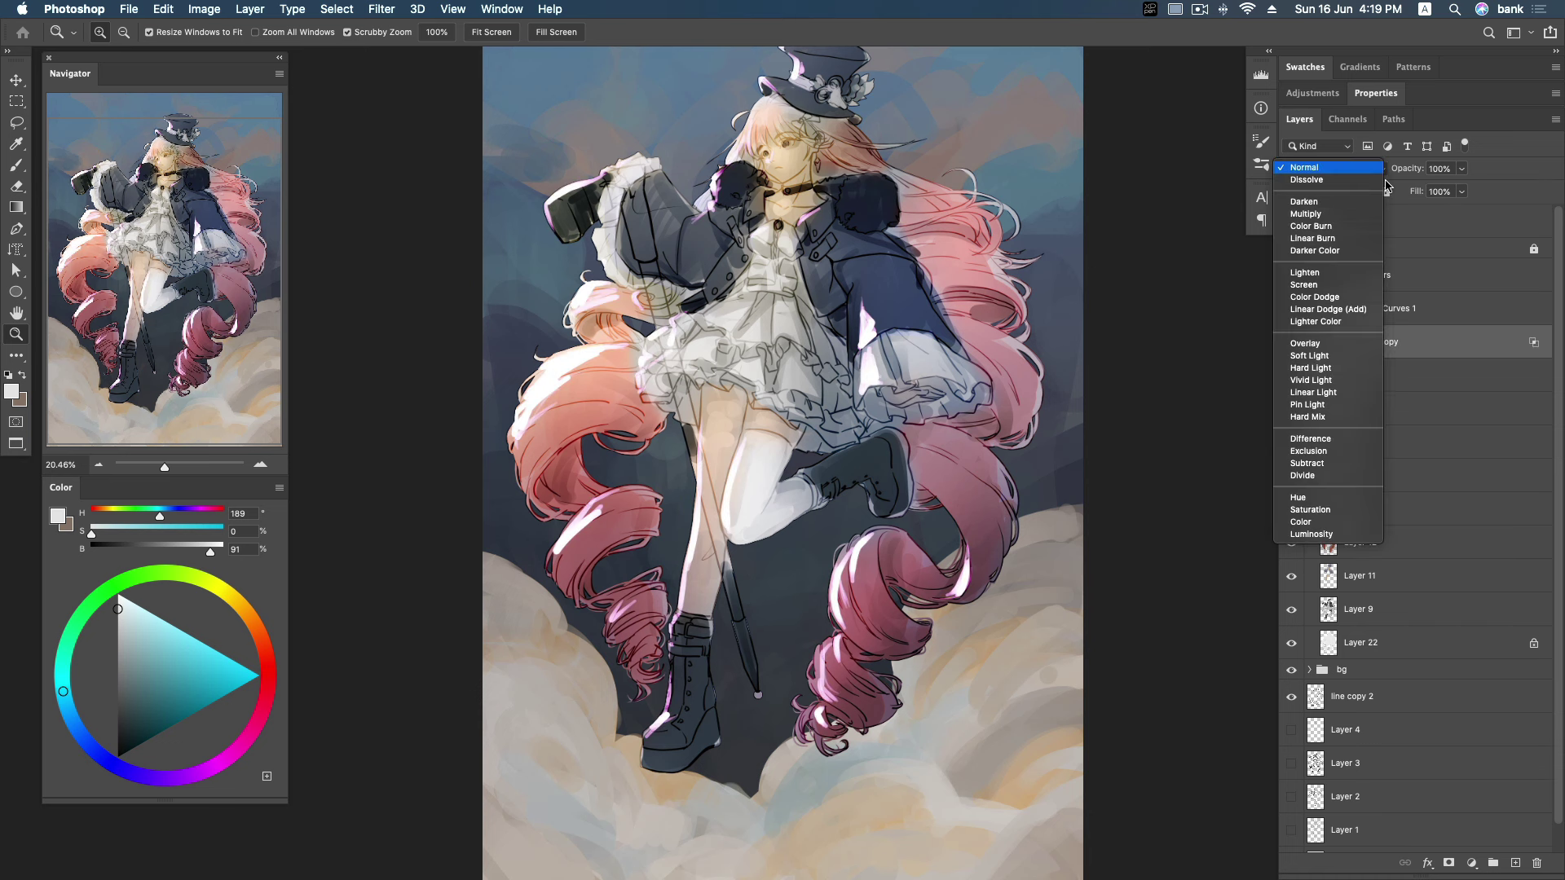
left_click(1461, 172)
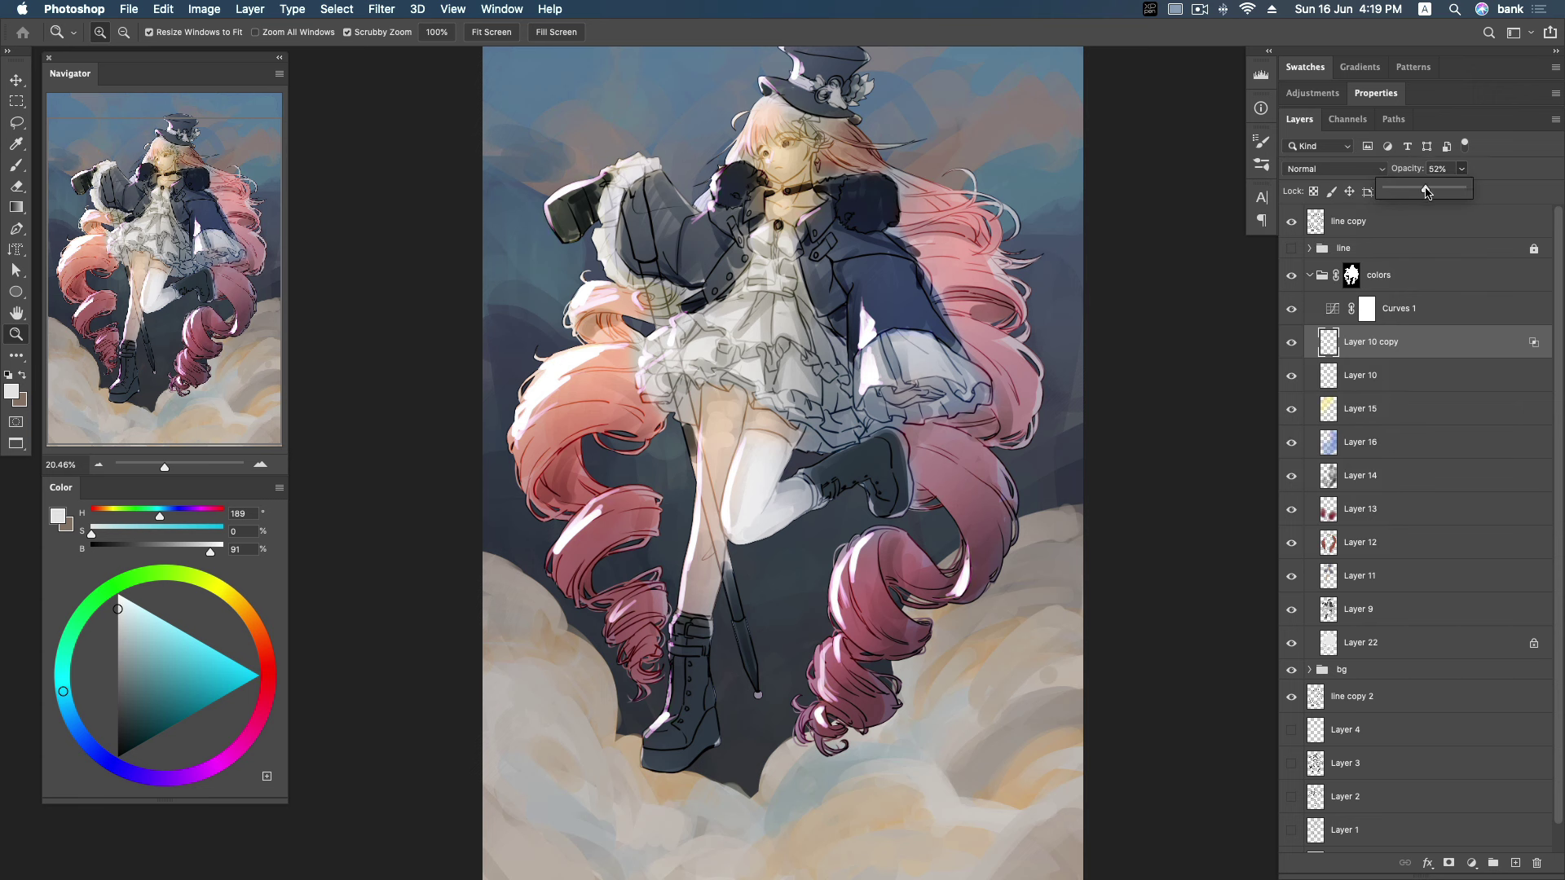
left_click_drag(1434, 194, 1442, 192)
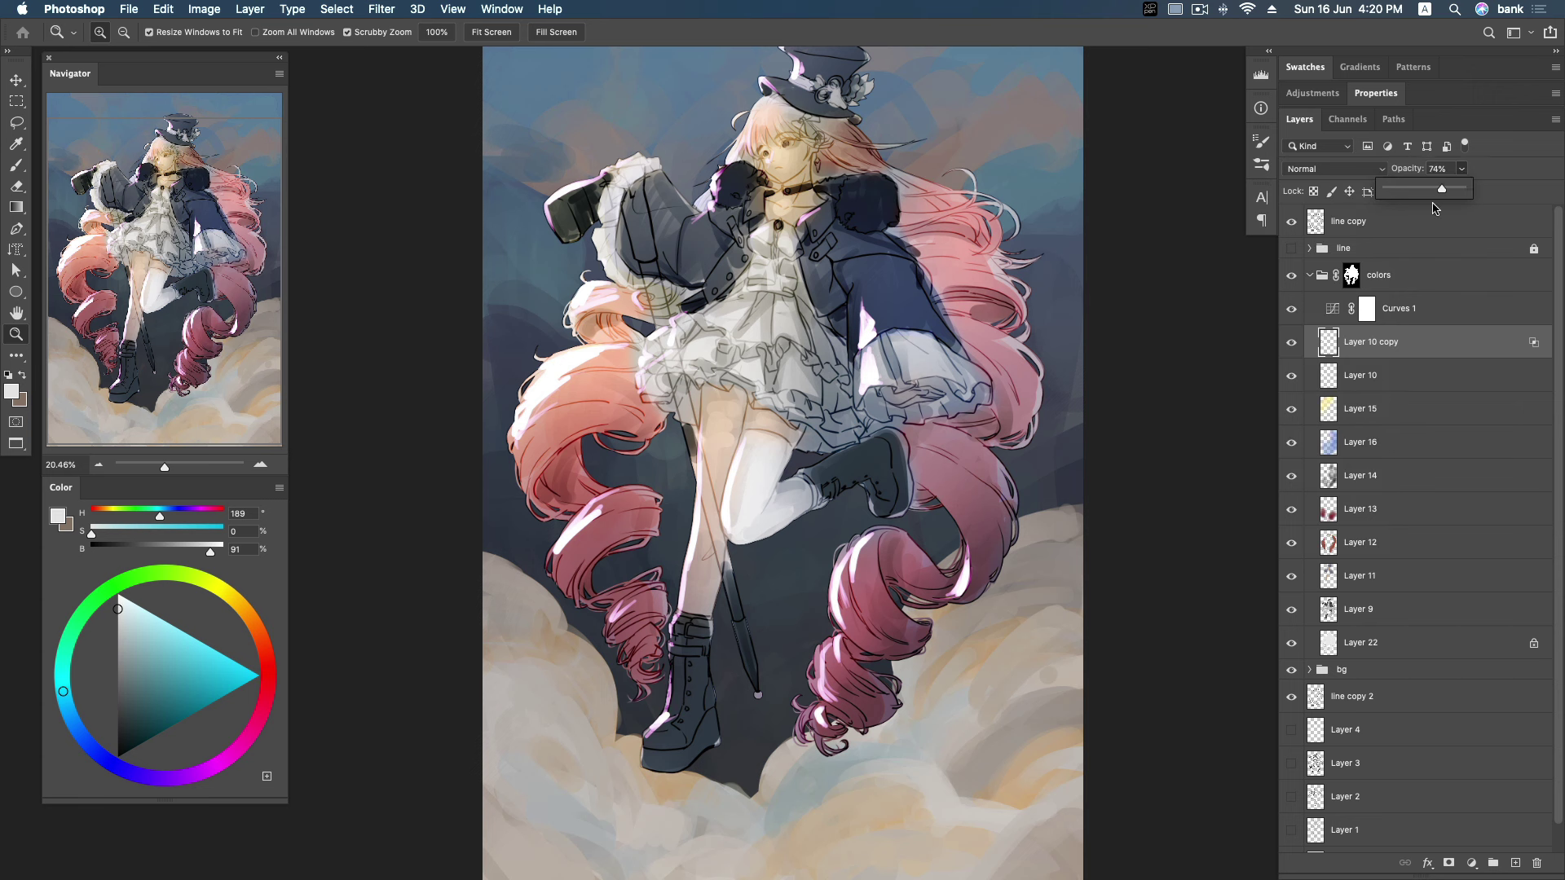
left_click(1292, 380)
left_click(1291, 377)
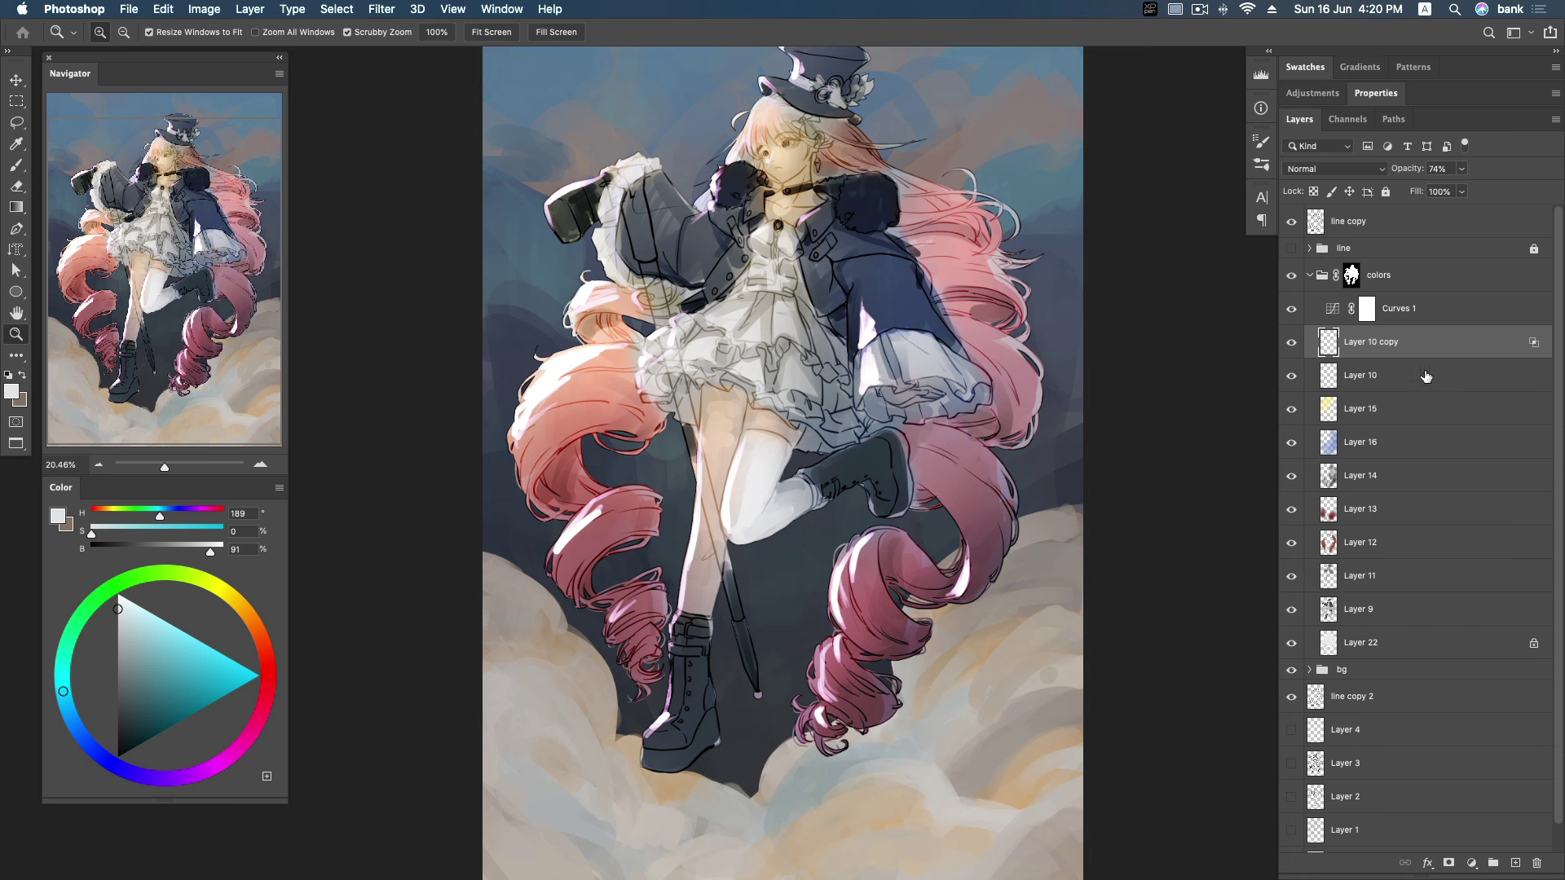
left_click(1432, 380)
Darken the white highlights' lightness with Hue/Saturation and briefly try them above the magenta copy.
key("super+u")
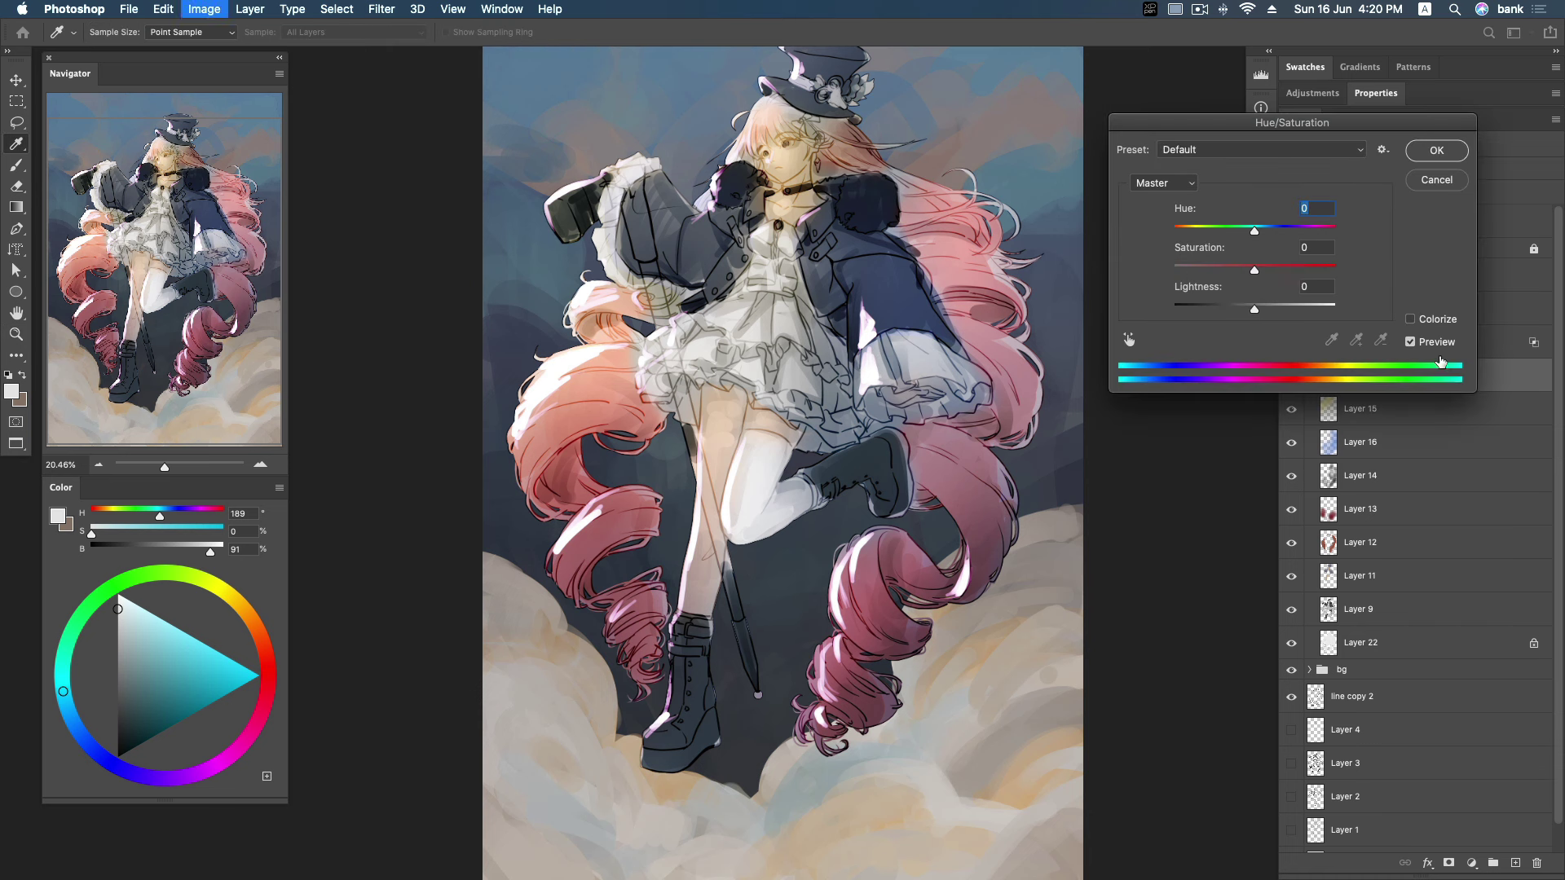
mouse_move(1255, 309)
left_mouse_down()
mouse_move(1216, 311)
mouse_move(1229, 314)
left_mouse_up()
left_click(1437, 149)
left_click_drag(1447, 371, 1474, 342)
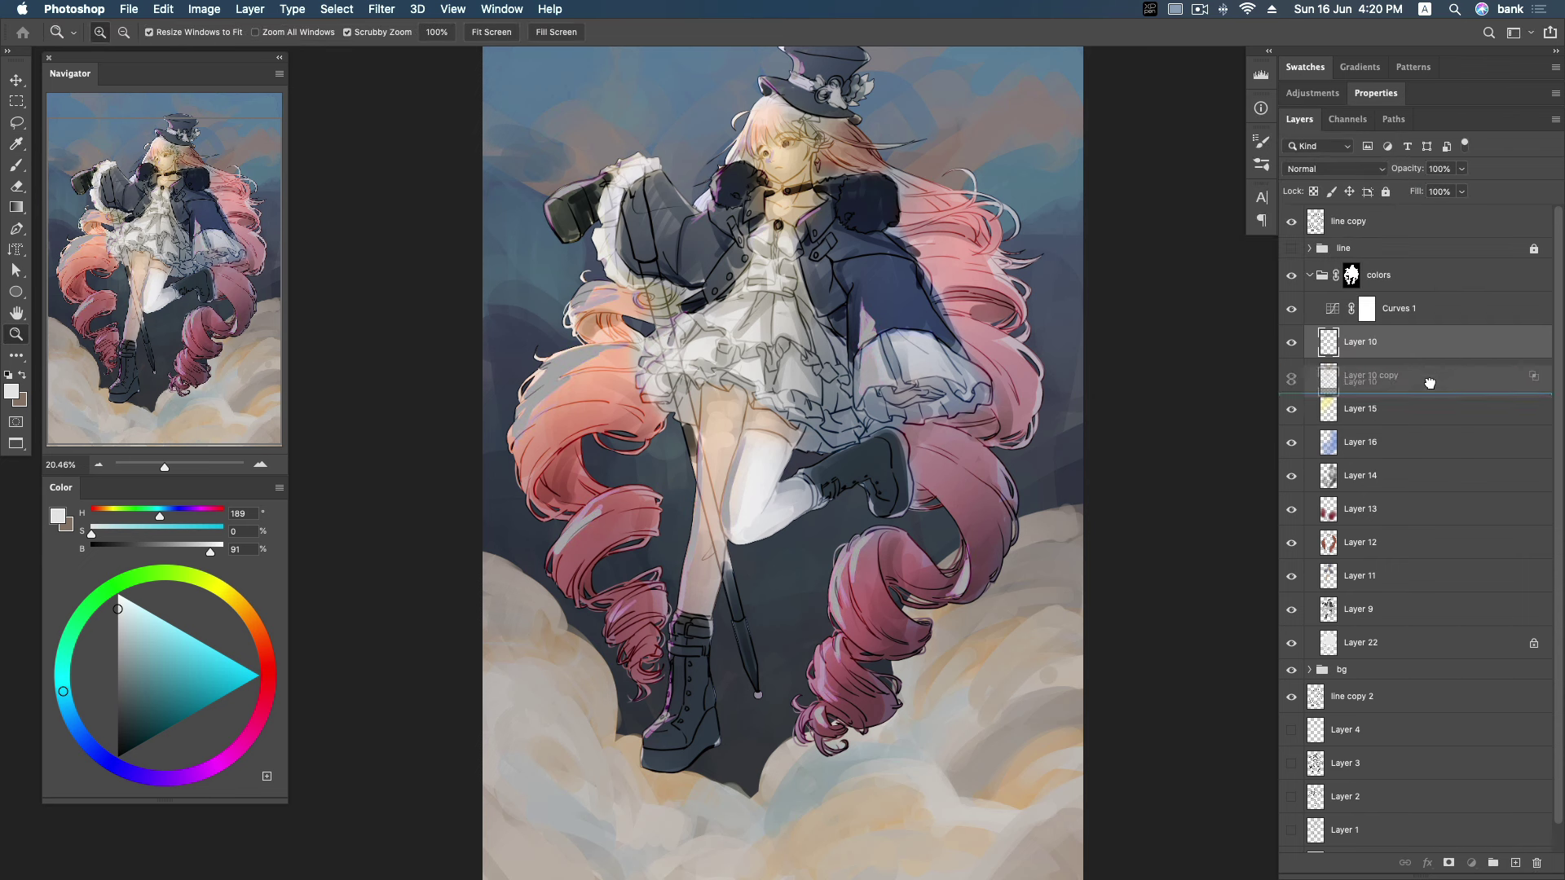
left_click_drag(1474, 351, 1443, 383)
Duplicate the magenta copy as Layer 10 copy 2 and limit it to R and G channels.
left_click(1467, 359)
type("74")
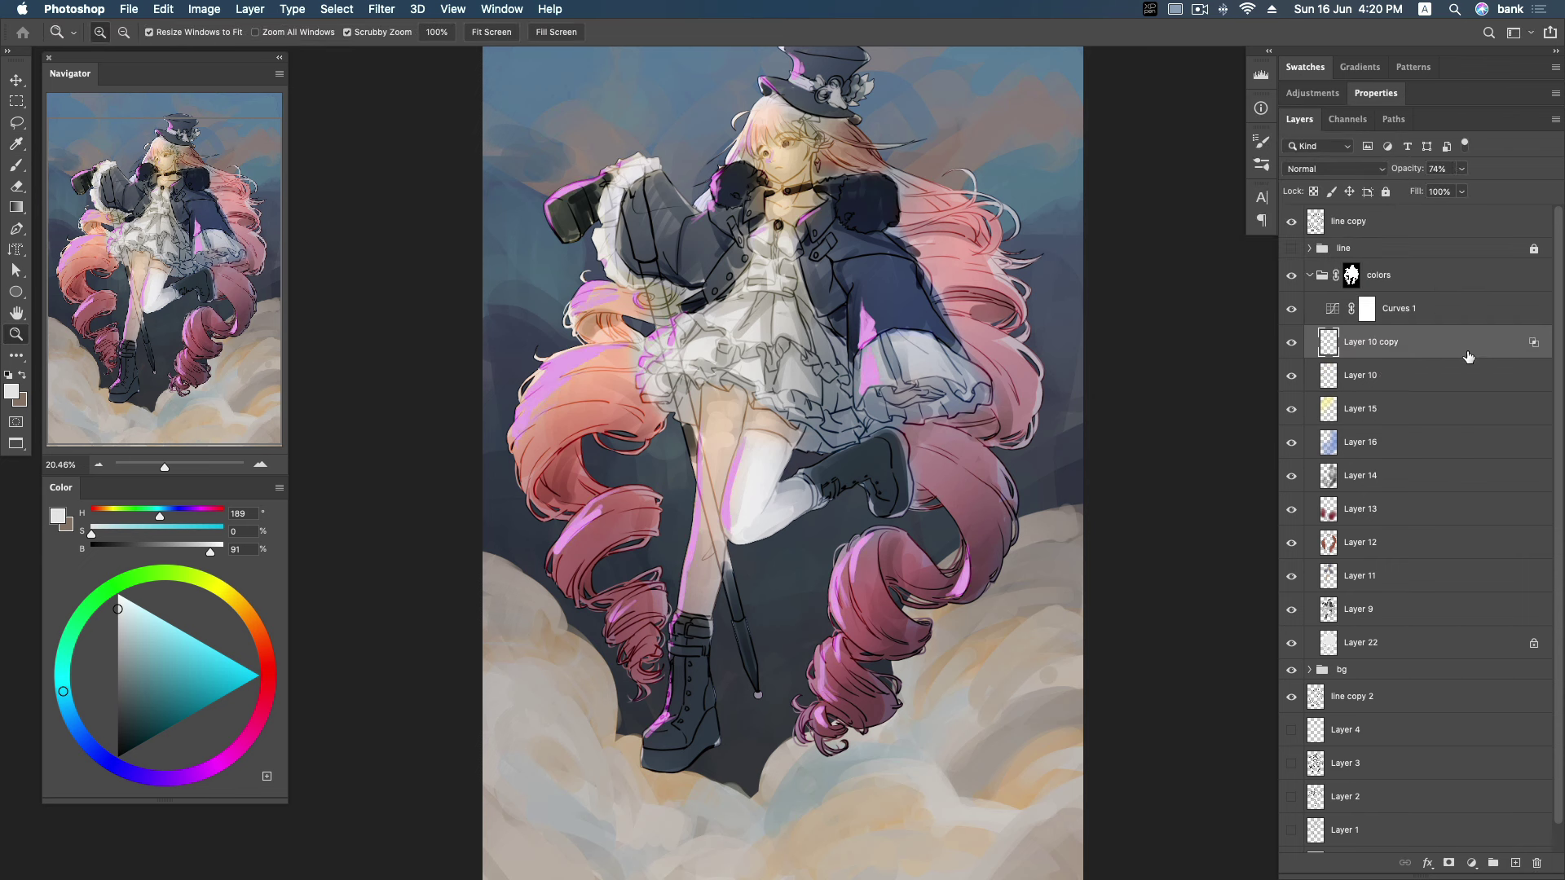
key("super+j")
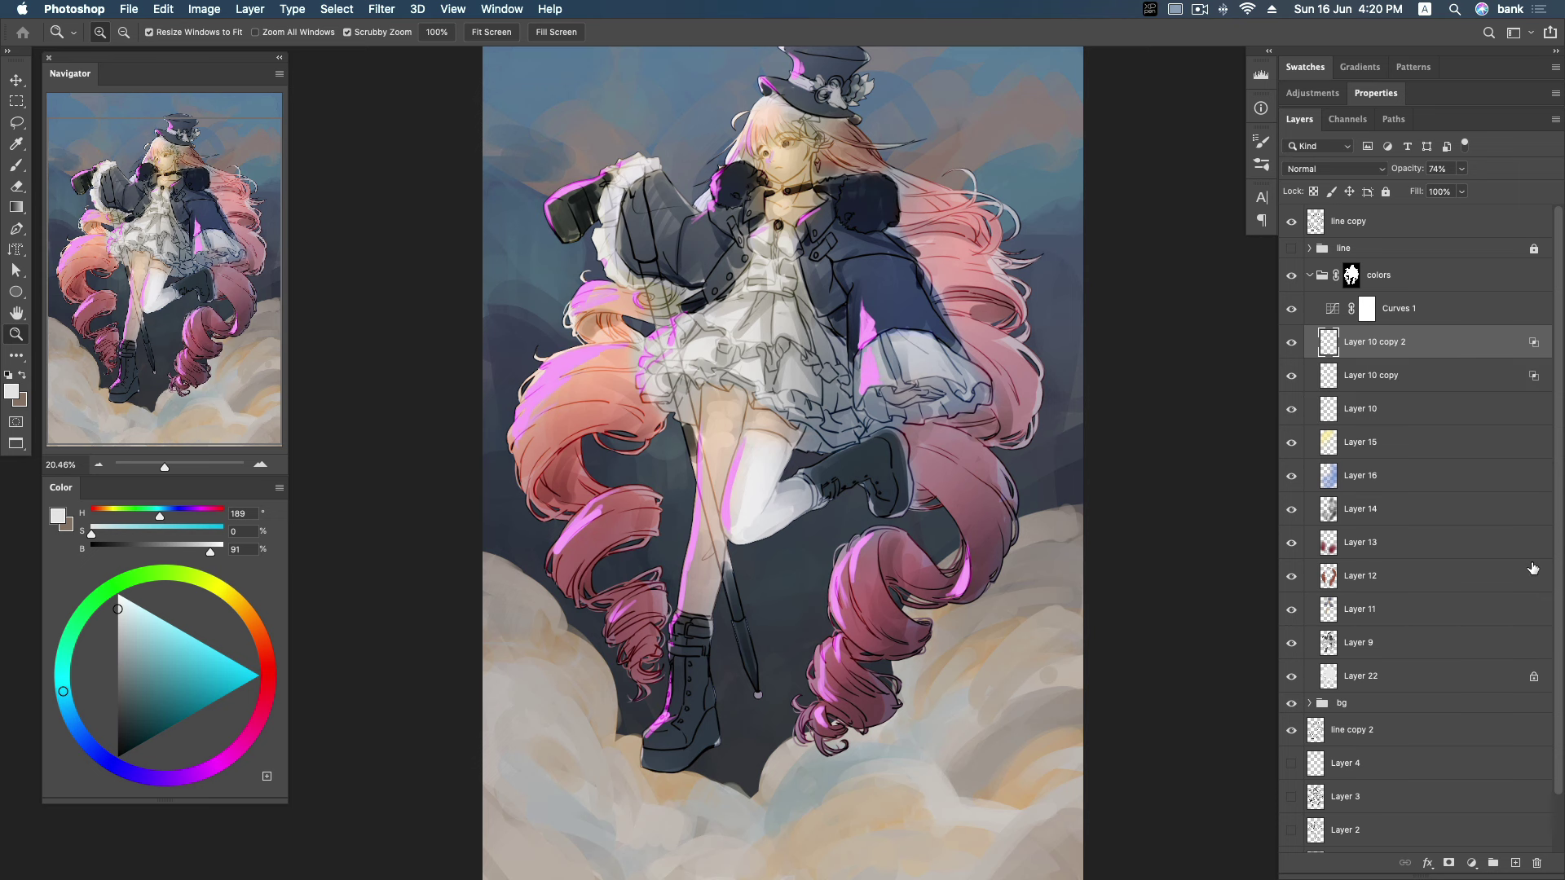
key("v")
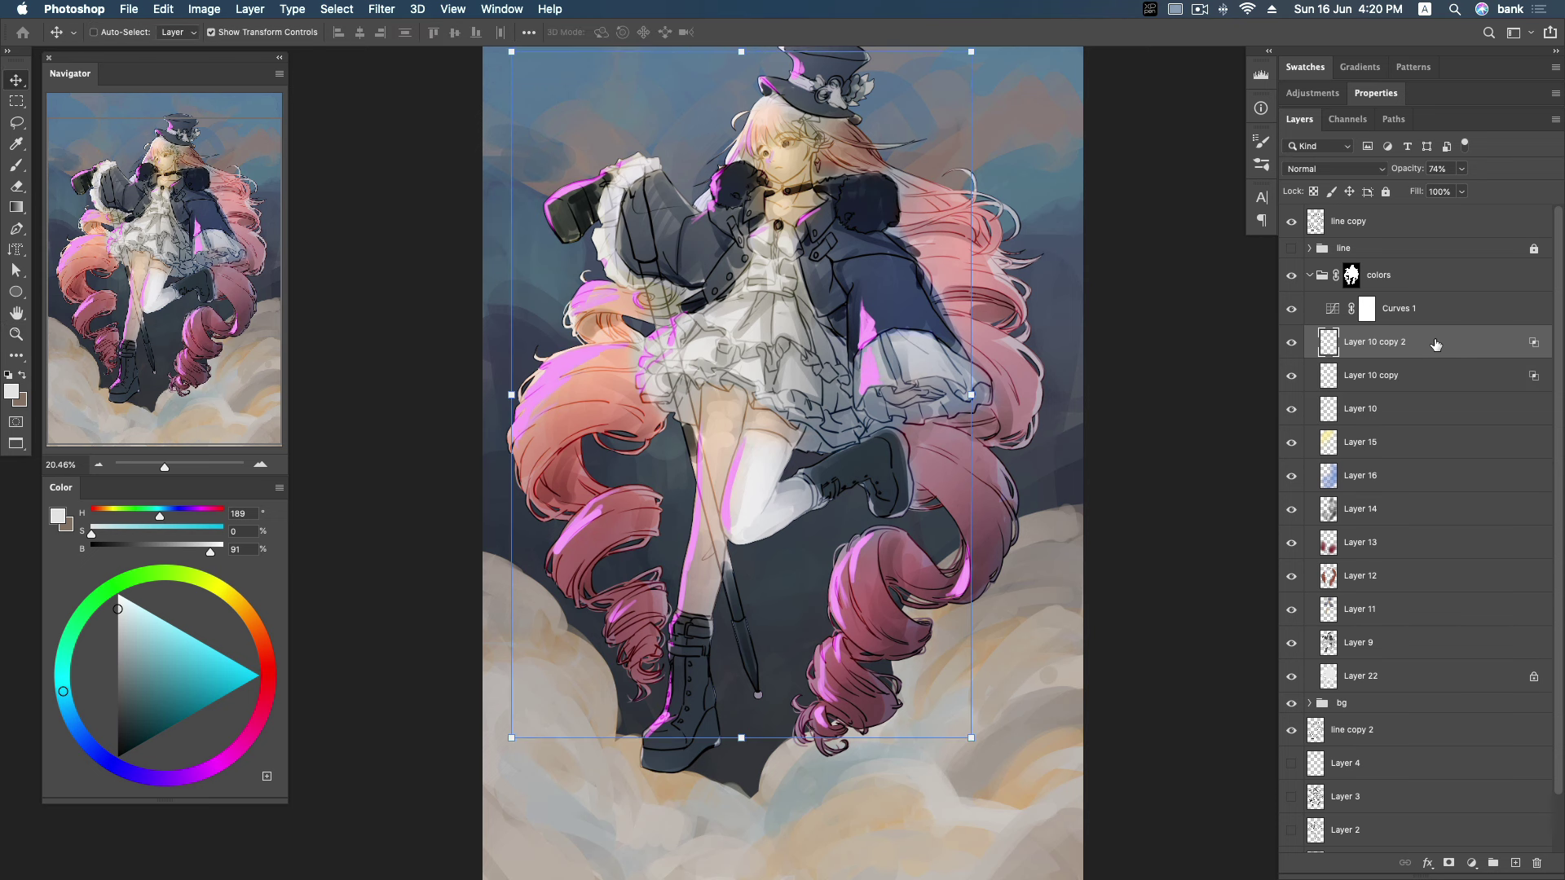
double_click(1455, 349)
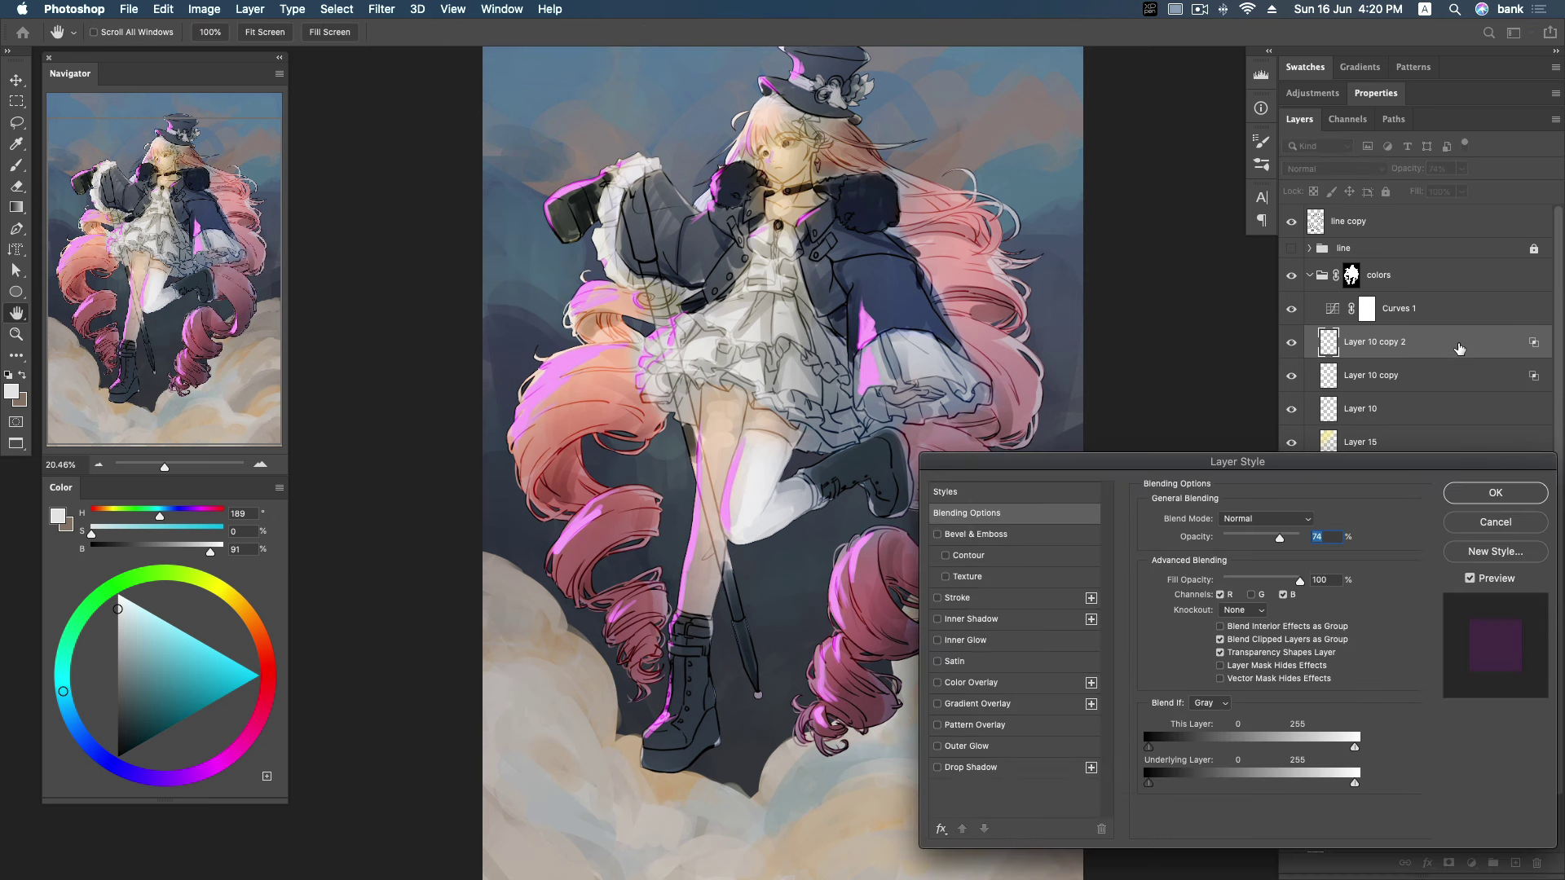
left_click(1282, 594)
left_click(1252, 595)
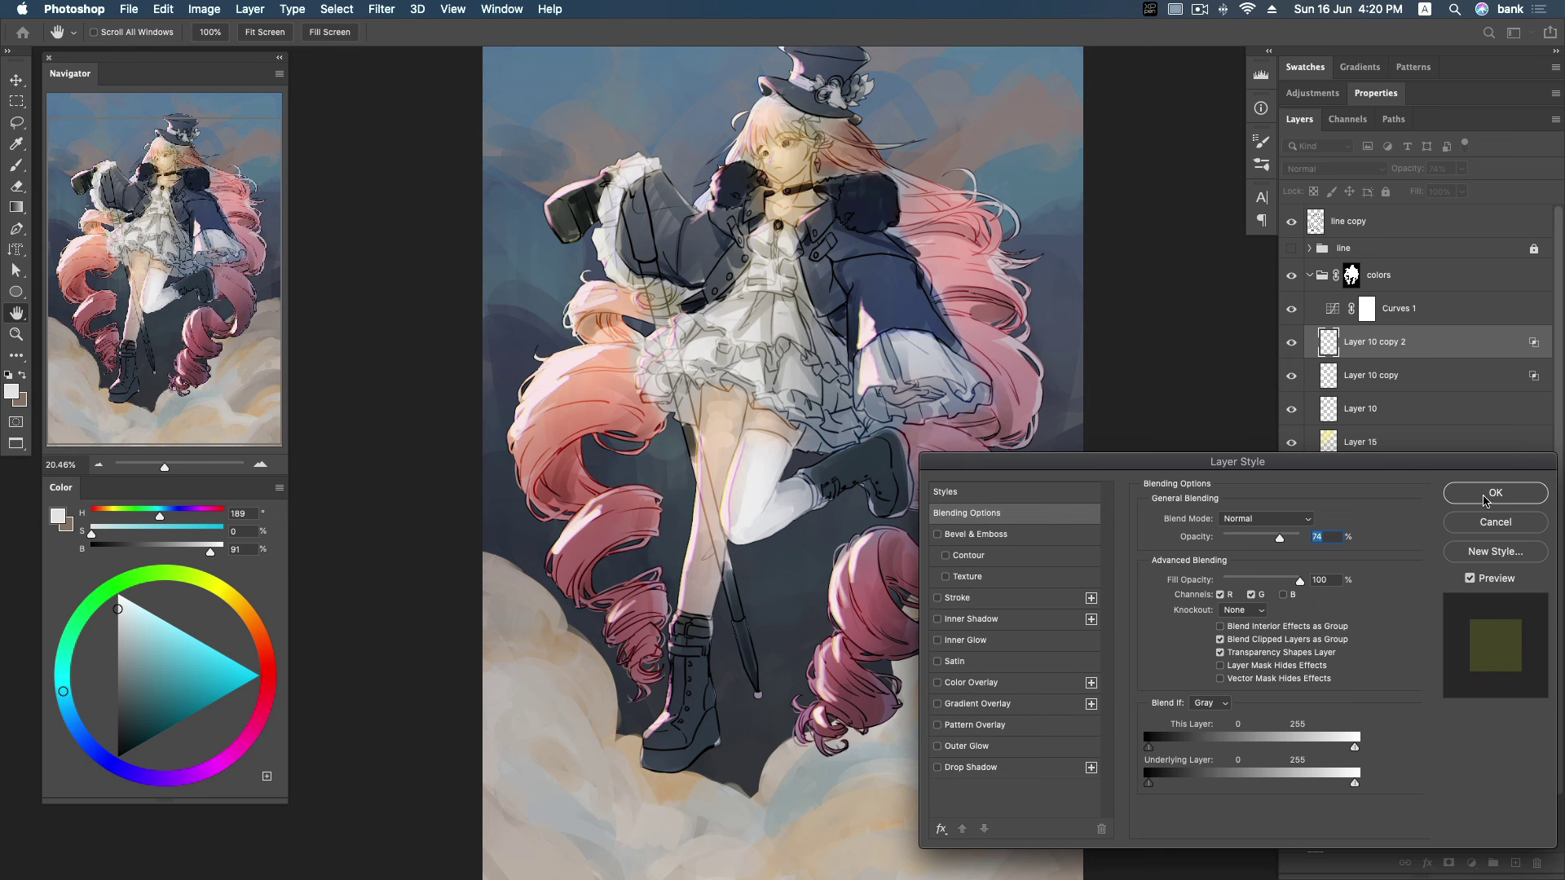
left_click(1485, 495)
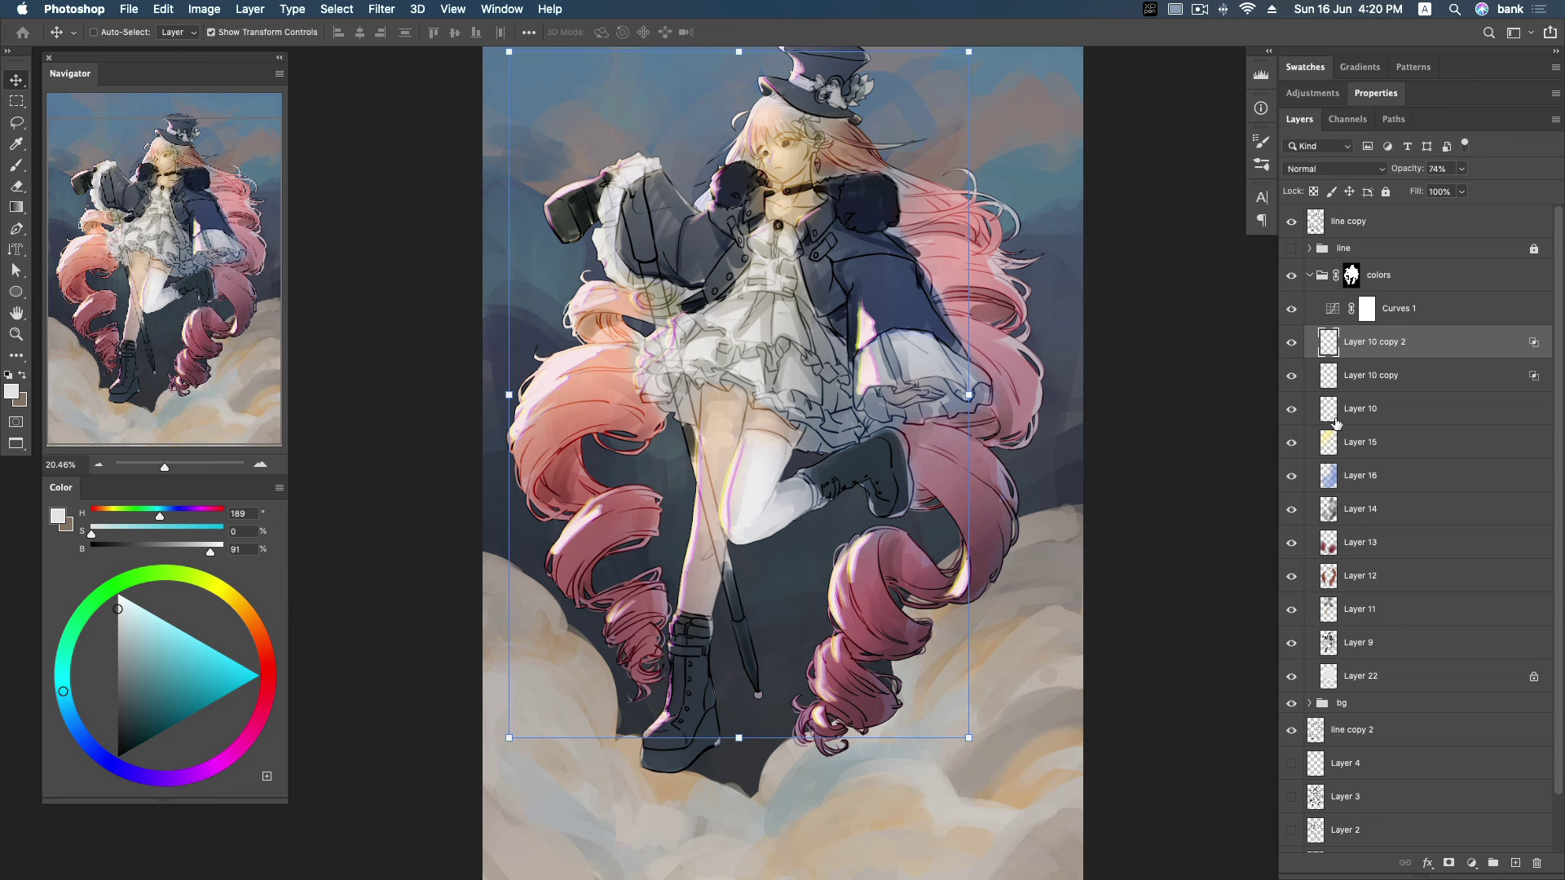
Hide Layer 10 to compare, delete Layer 10 copy, then undo the deletion.
left_click(1292, 410)
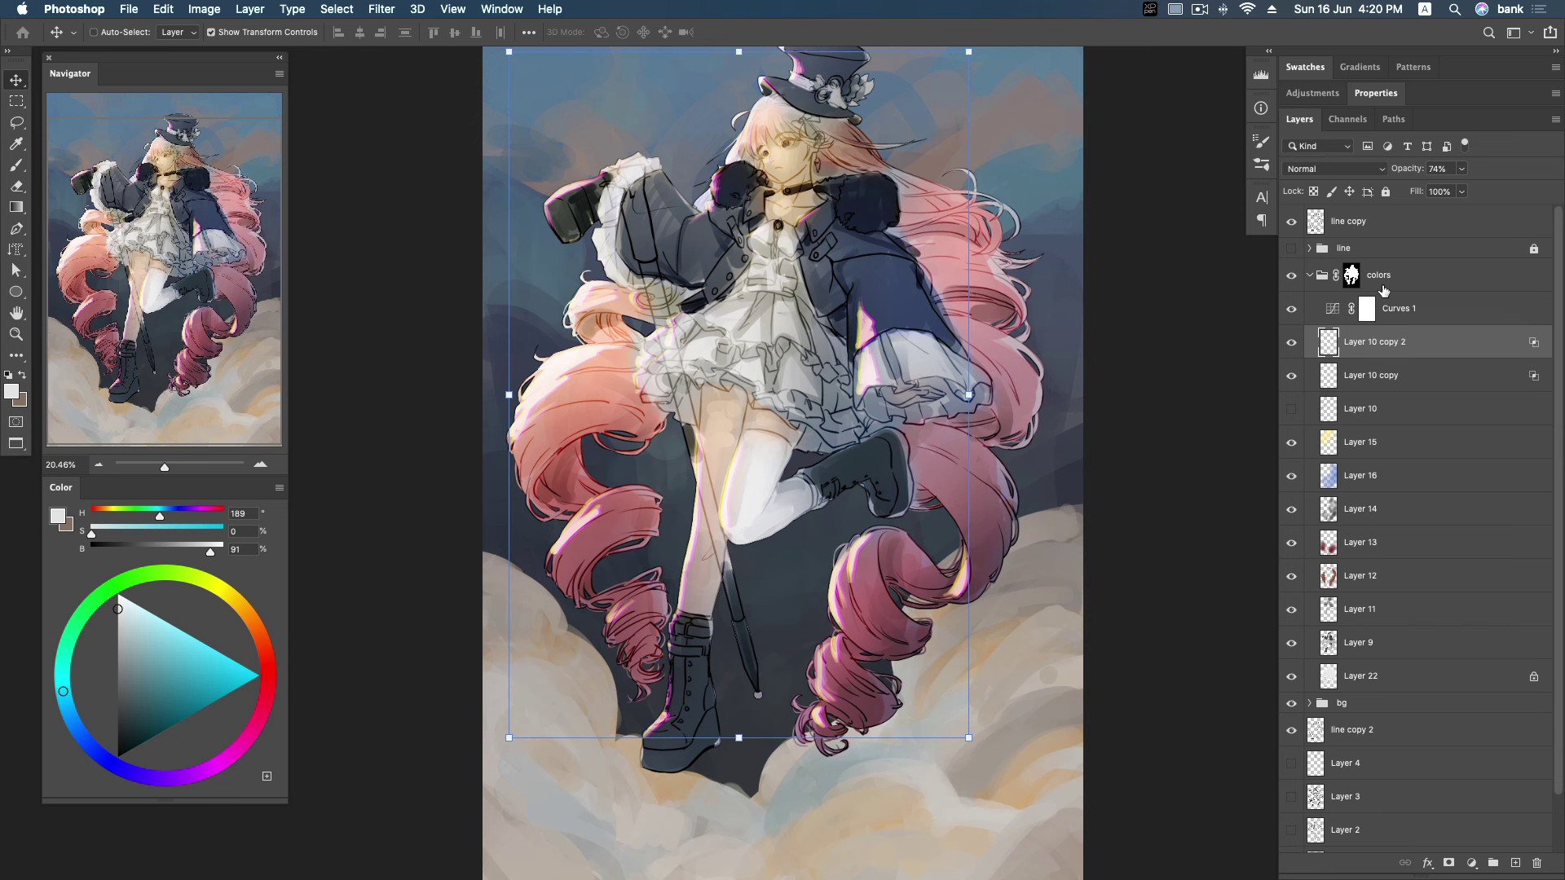
left_click(1435, 377)
key("Delete")
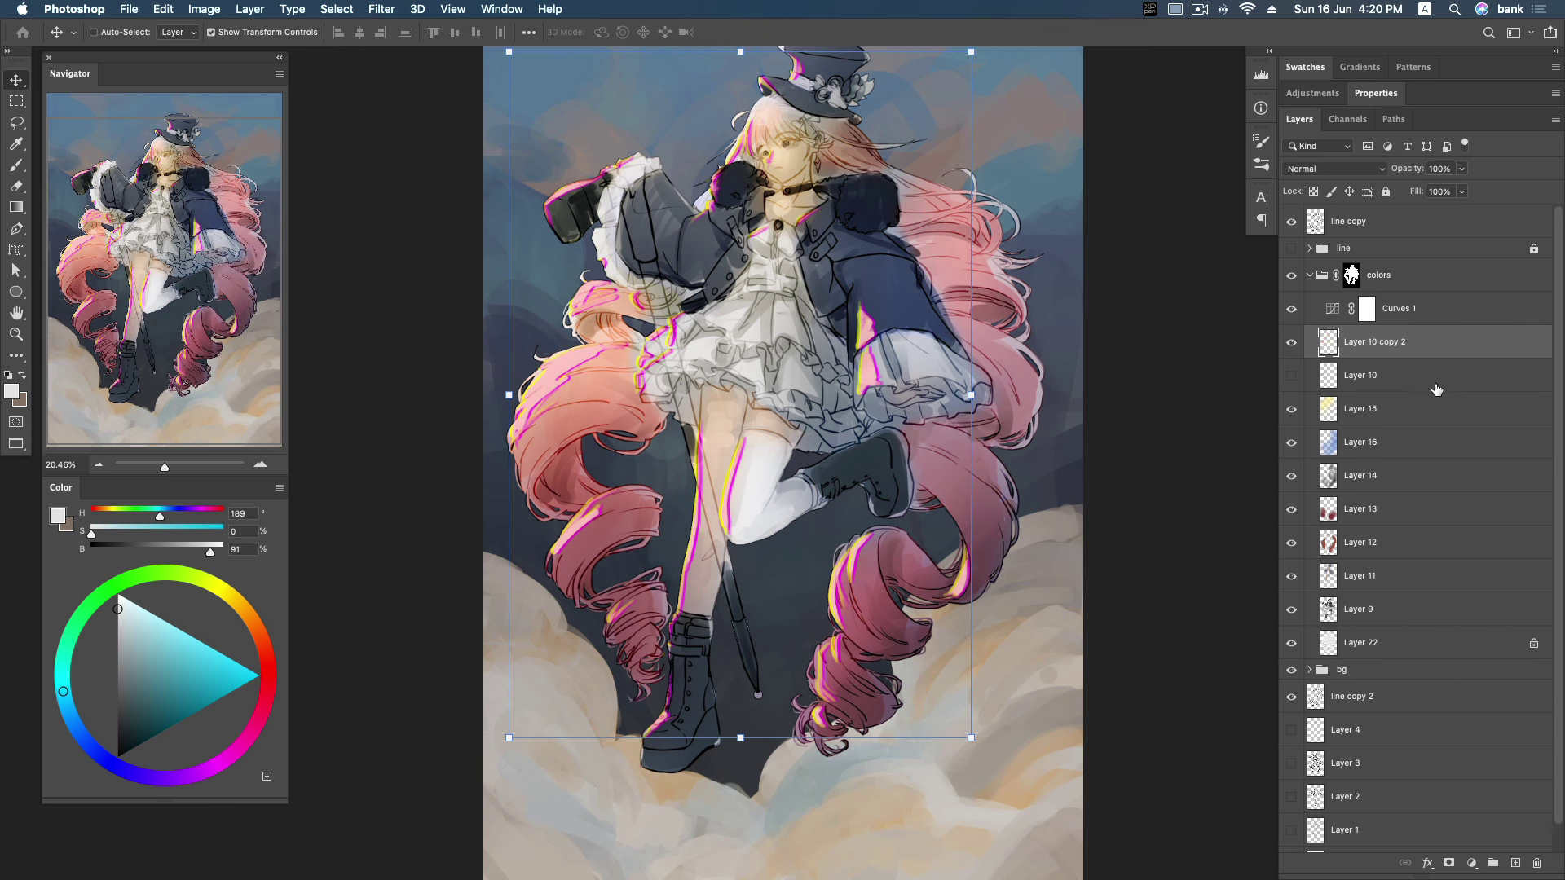
key("ctrl+z")
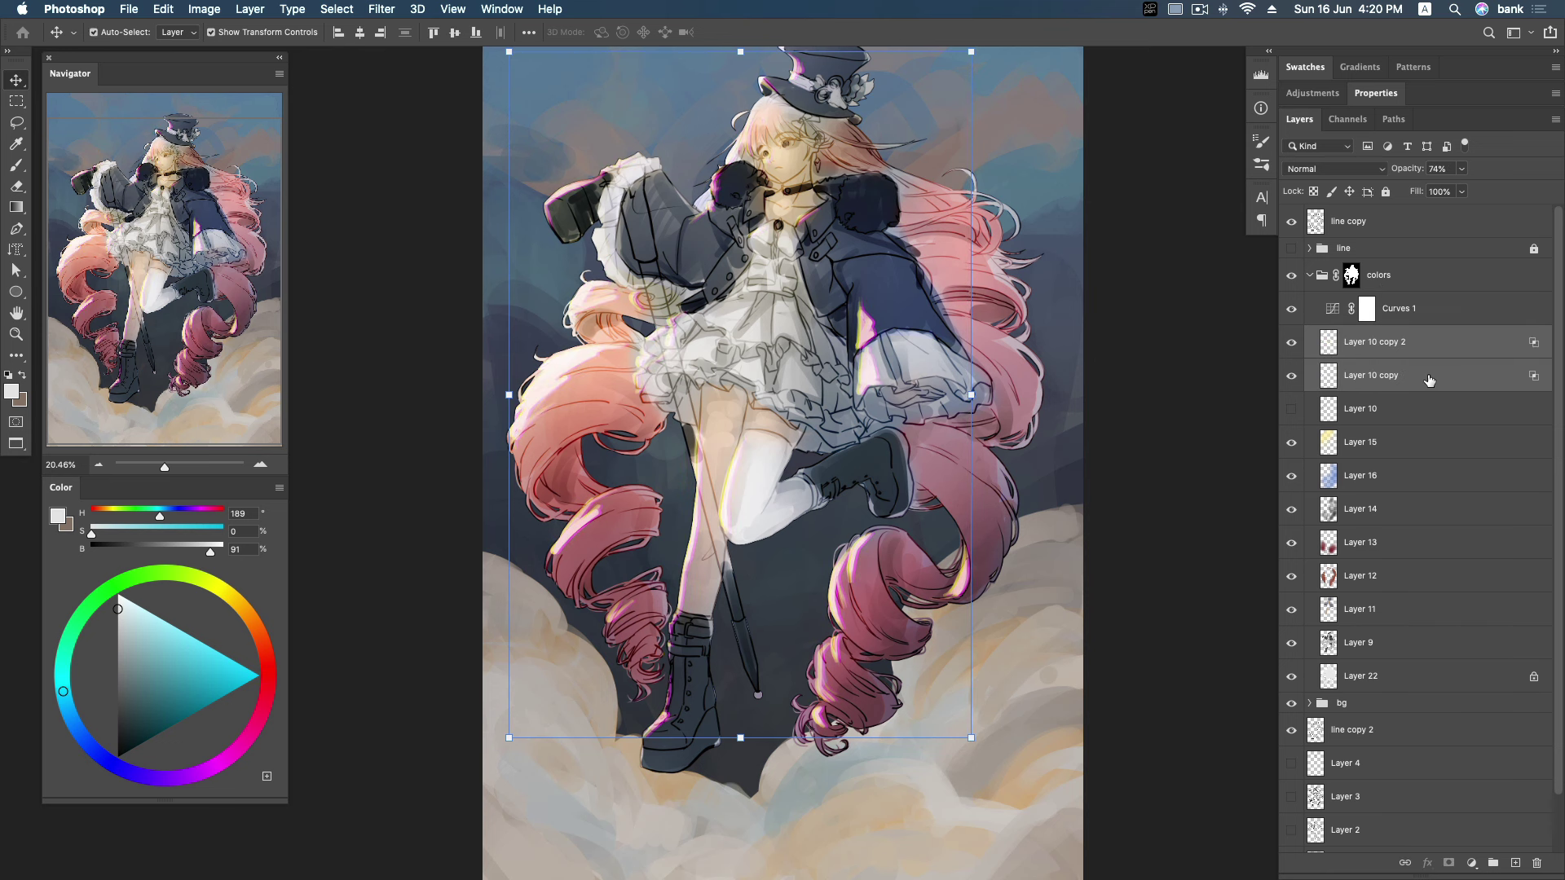
key("ctrl+z")
Move Layer 10 above its copies under Curves 1 and preview Lightness +65.
left_click_drag(1395, 396, 1413, 348)
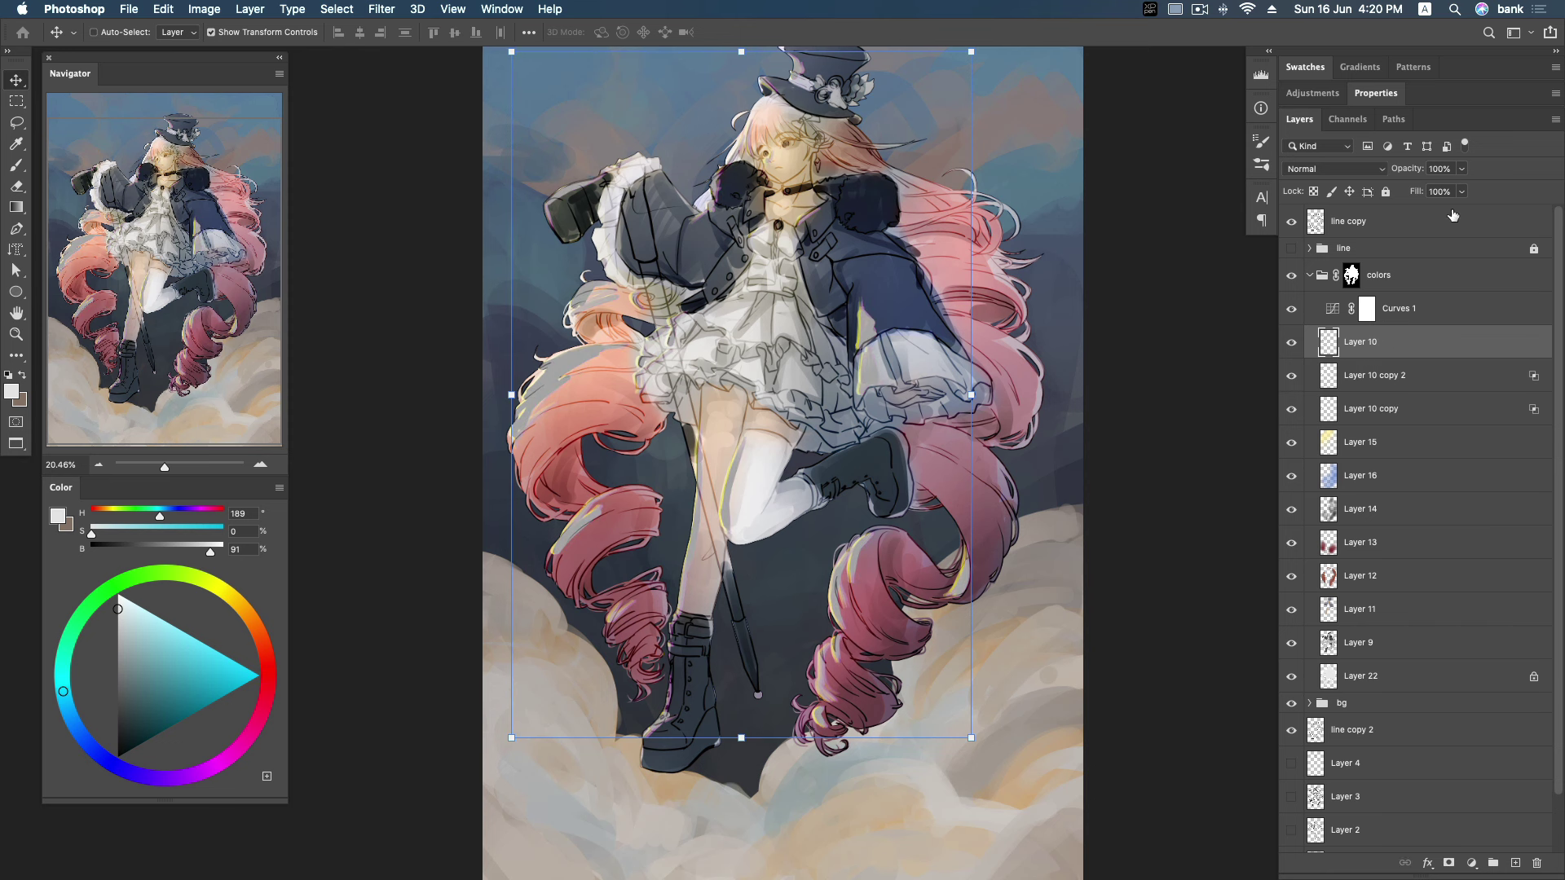
key("ctrl+u")
left_click_drag(1254, 306, 1308, 308)
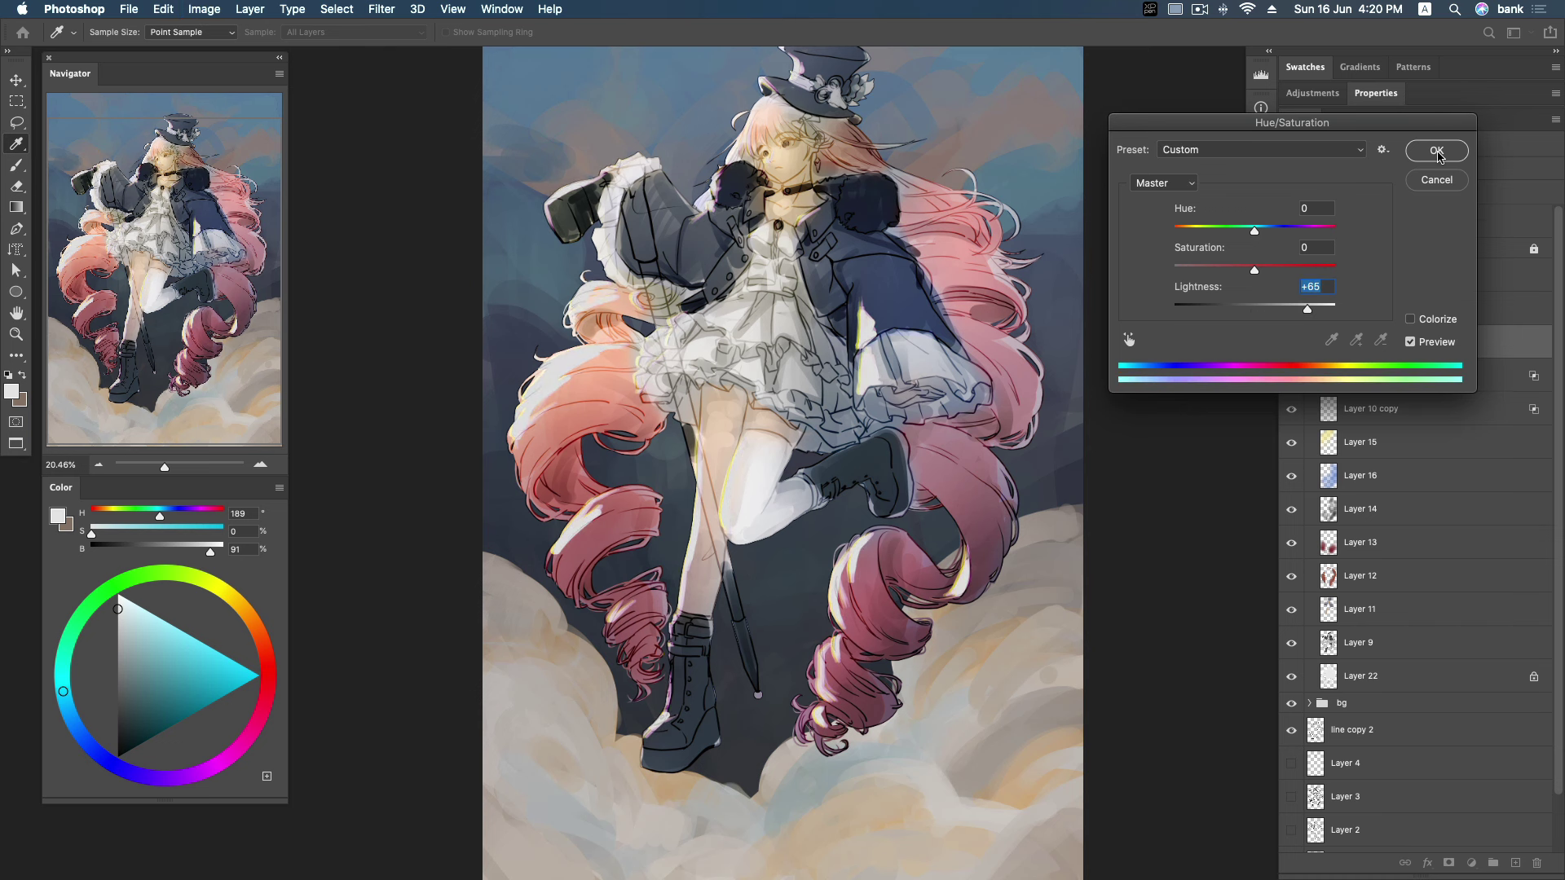
Apply the +65 lightness and merge Layer 10 with its two copies.
left_click(1436, 152)
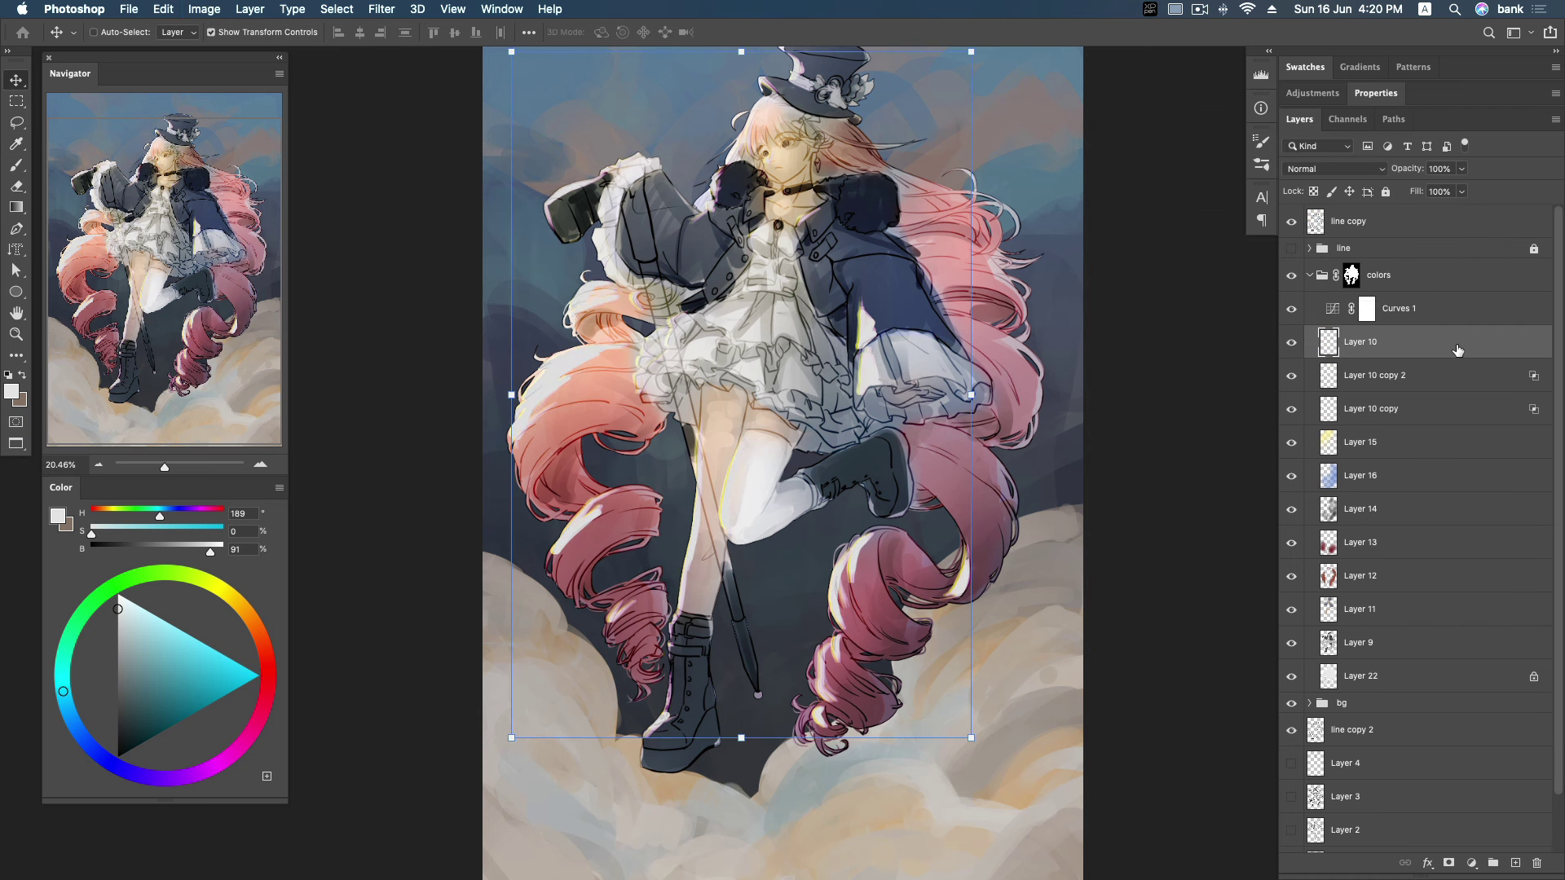
left_click(1442, 385)
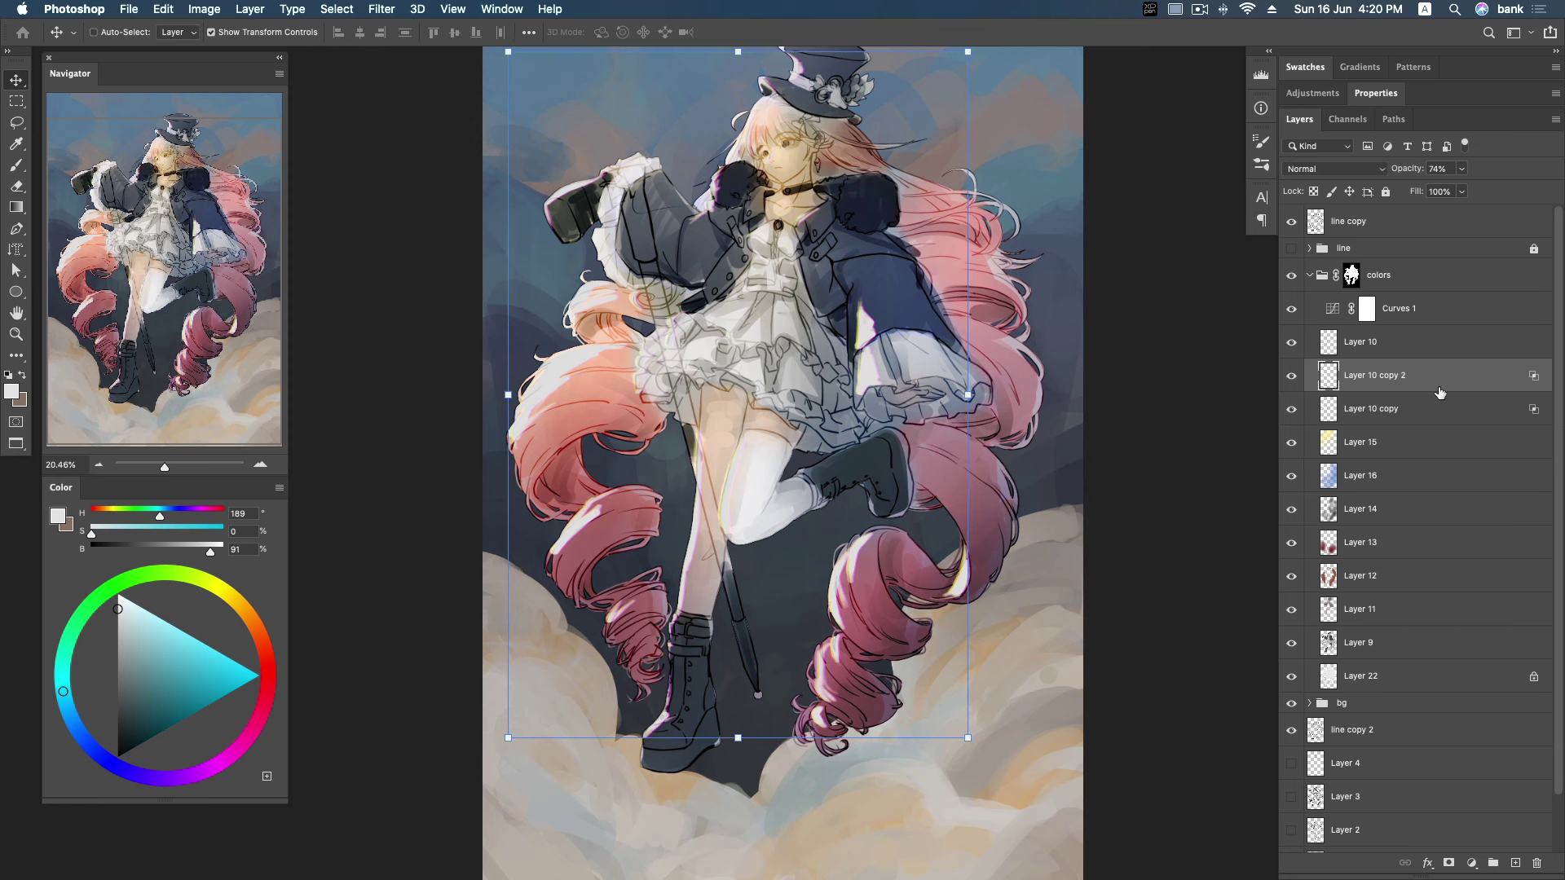
left_click(1432, 408)
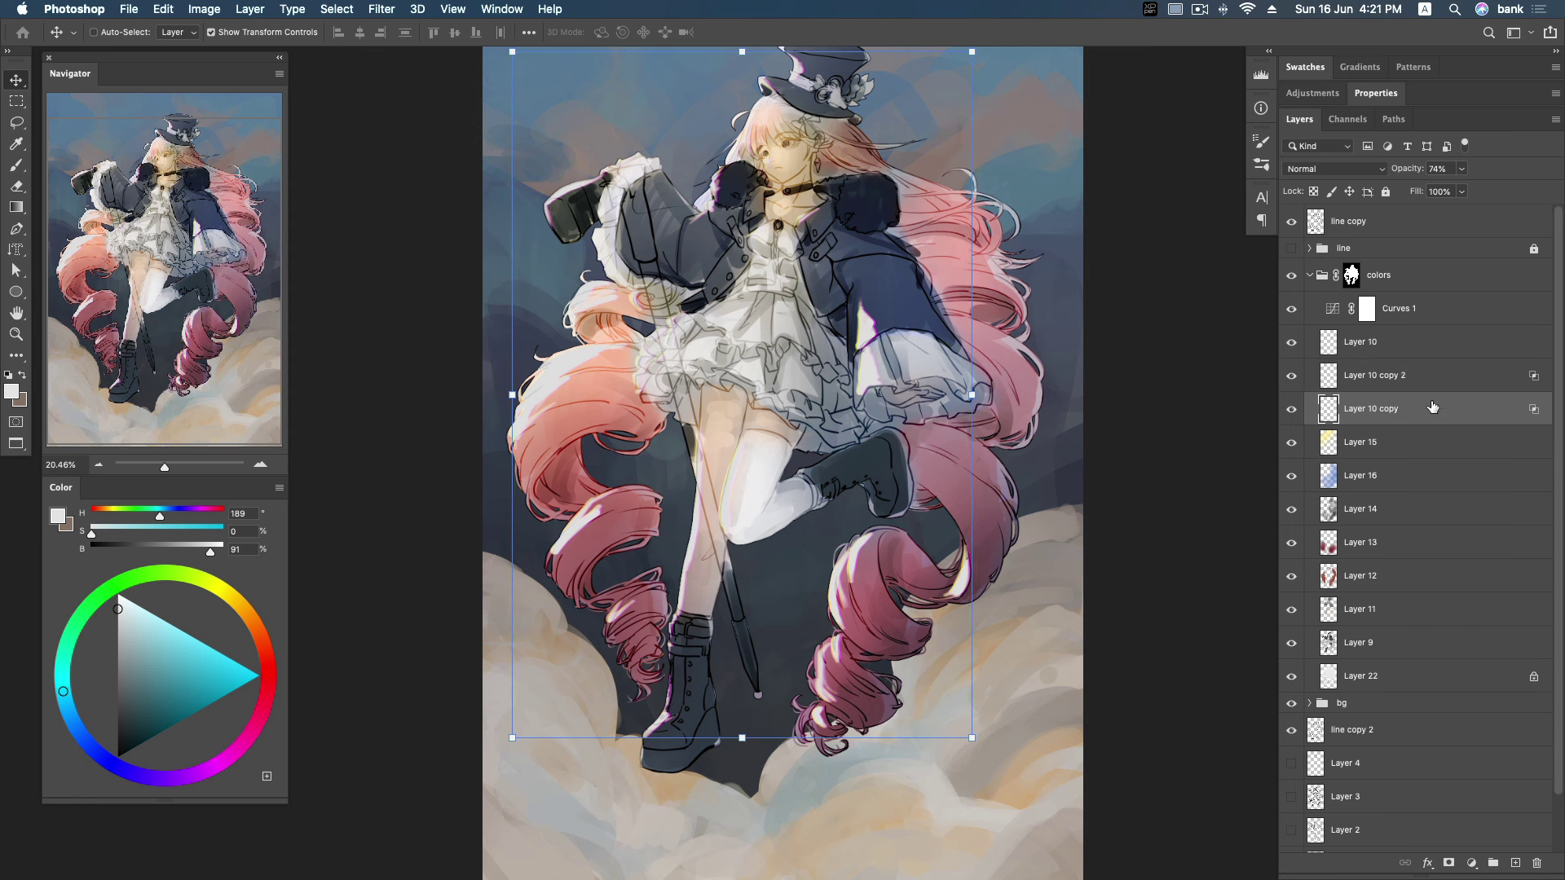
left_click(1435, 355)
left_click(1430, 407, "shift")
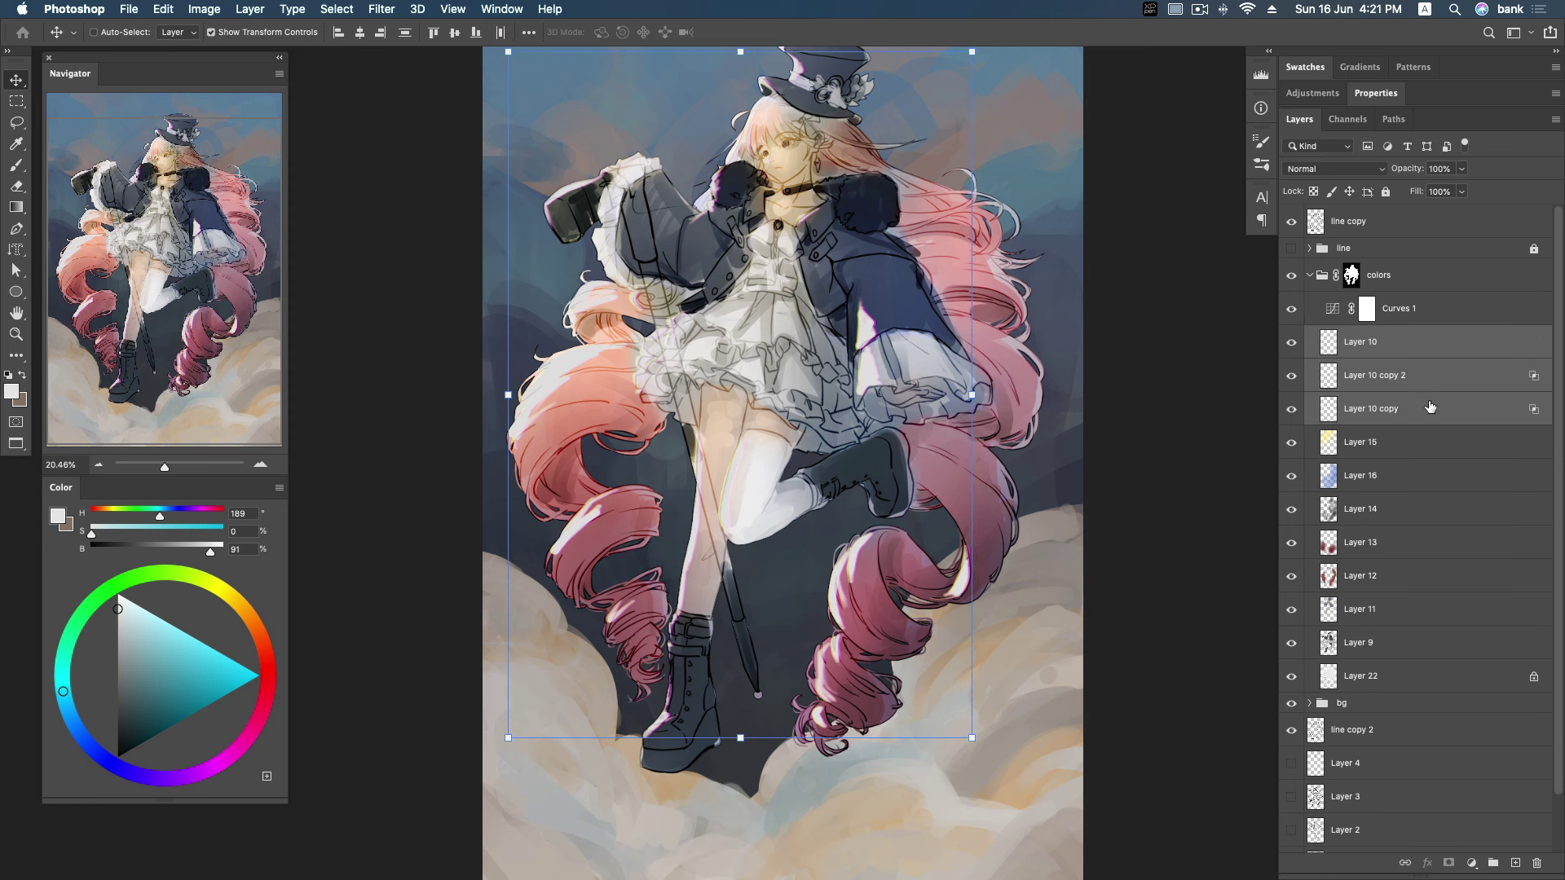
key("ctrl+e")
Shift the merged layer's hue and set it to Overlay at 75% opacity.
key("ctrl+u")
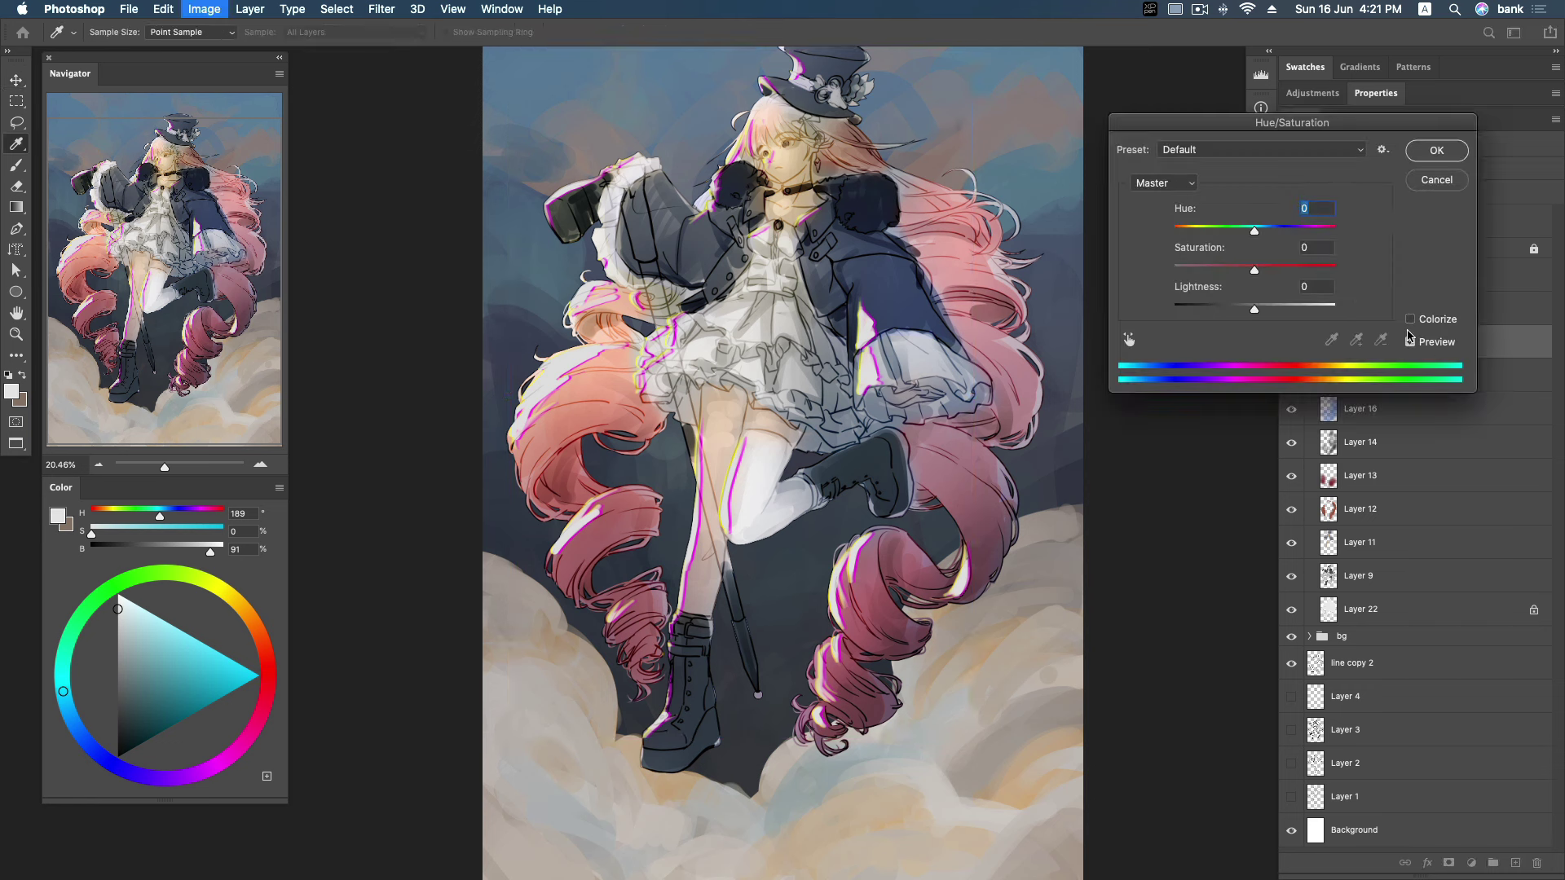
mouse_move(1254, 230)
left_mouse_down()
mouse_move(1331, 229)
mouse_move(1314, 233)
left_mouse_up()
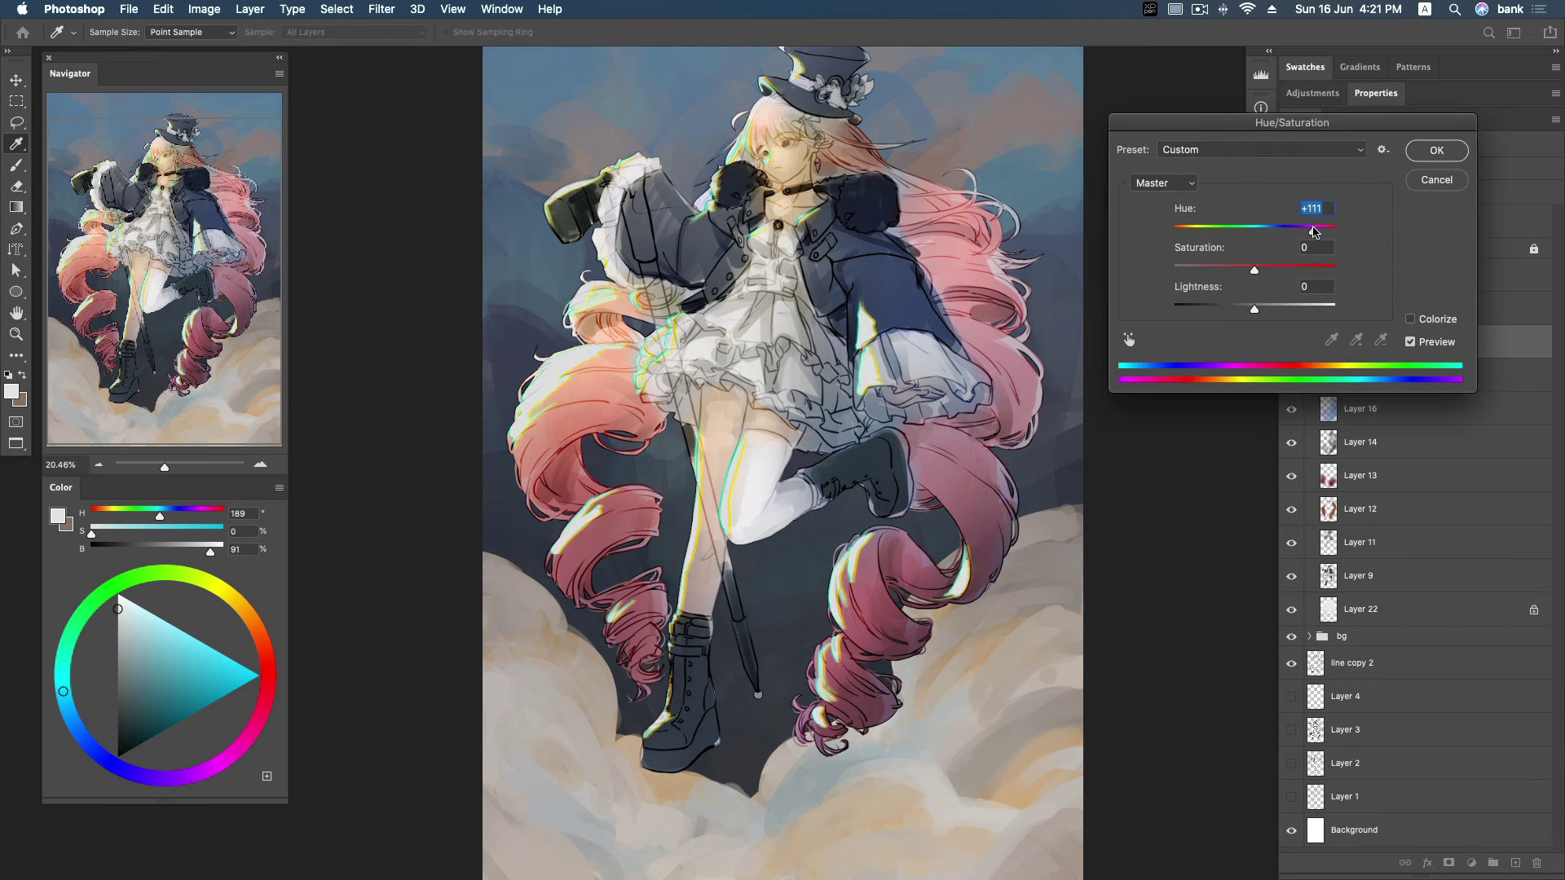
mouse_move(1314, 232)
left_mouse_down()
mouse_move(1211, 237)
mouse_move(1321, 231)
mouse_move(1307, 232)
left_mouse_up()
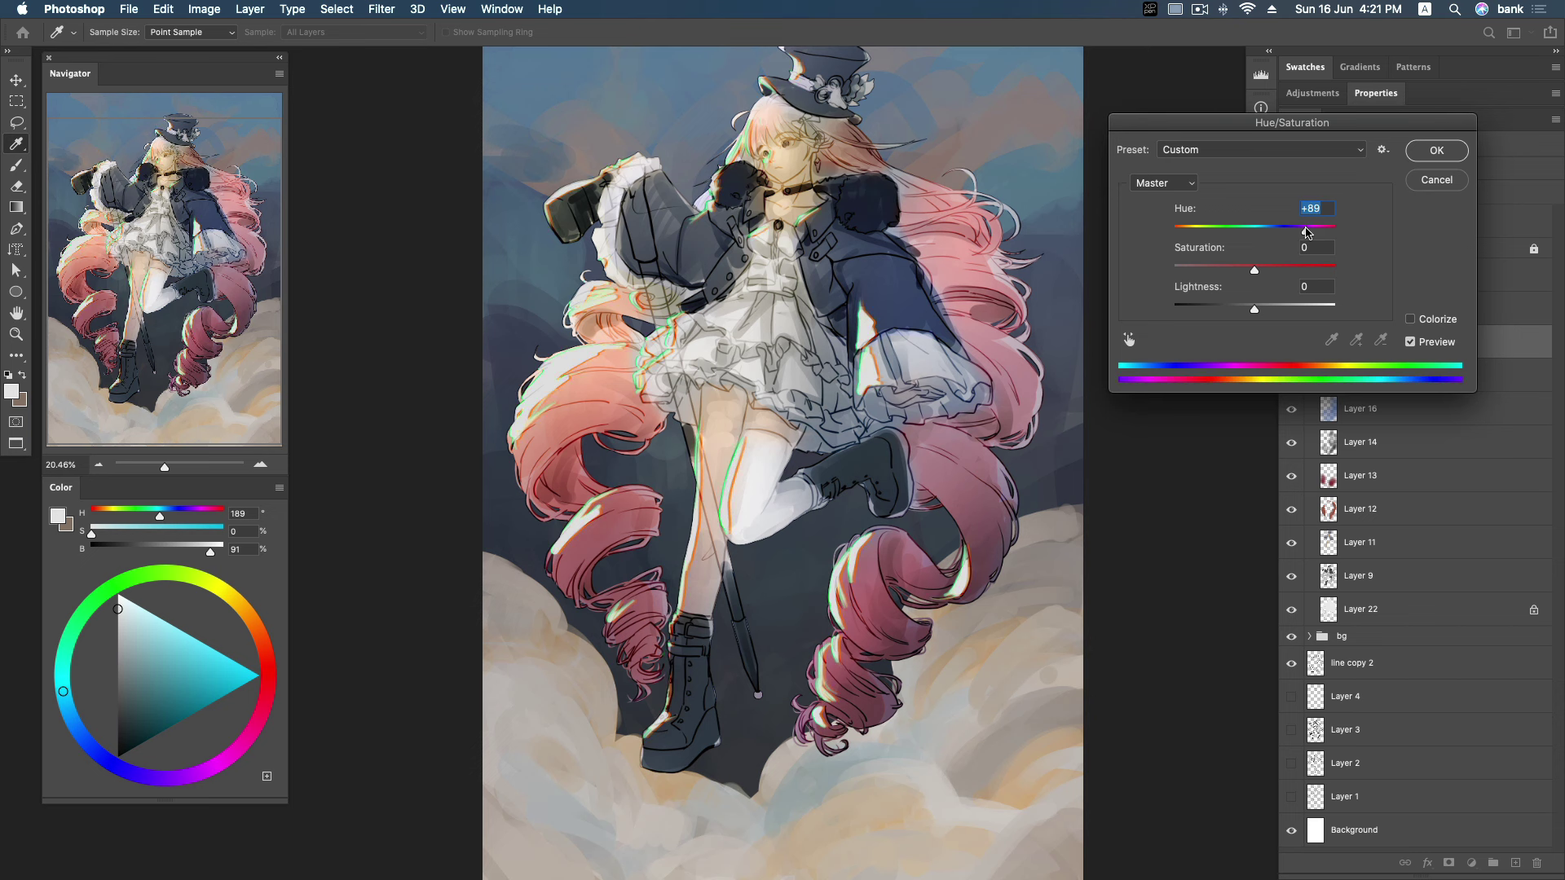
left_click(1427, 154)
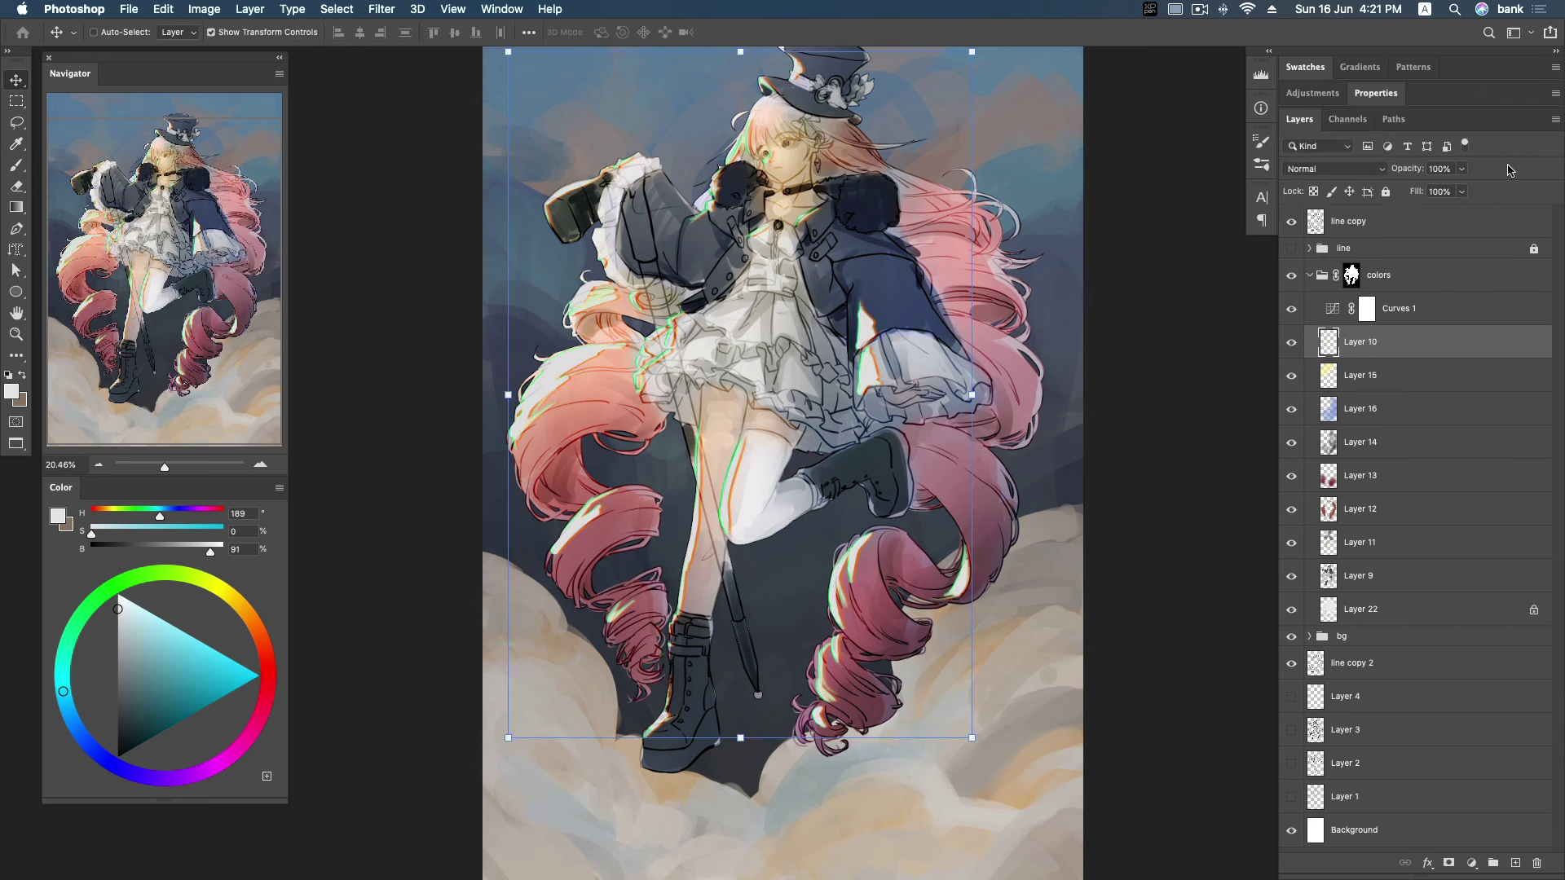
left_click(1368, 174)
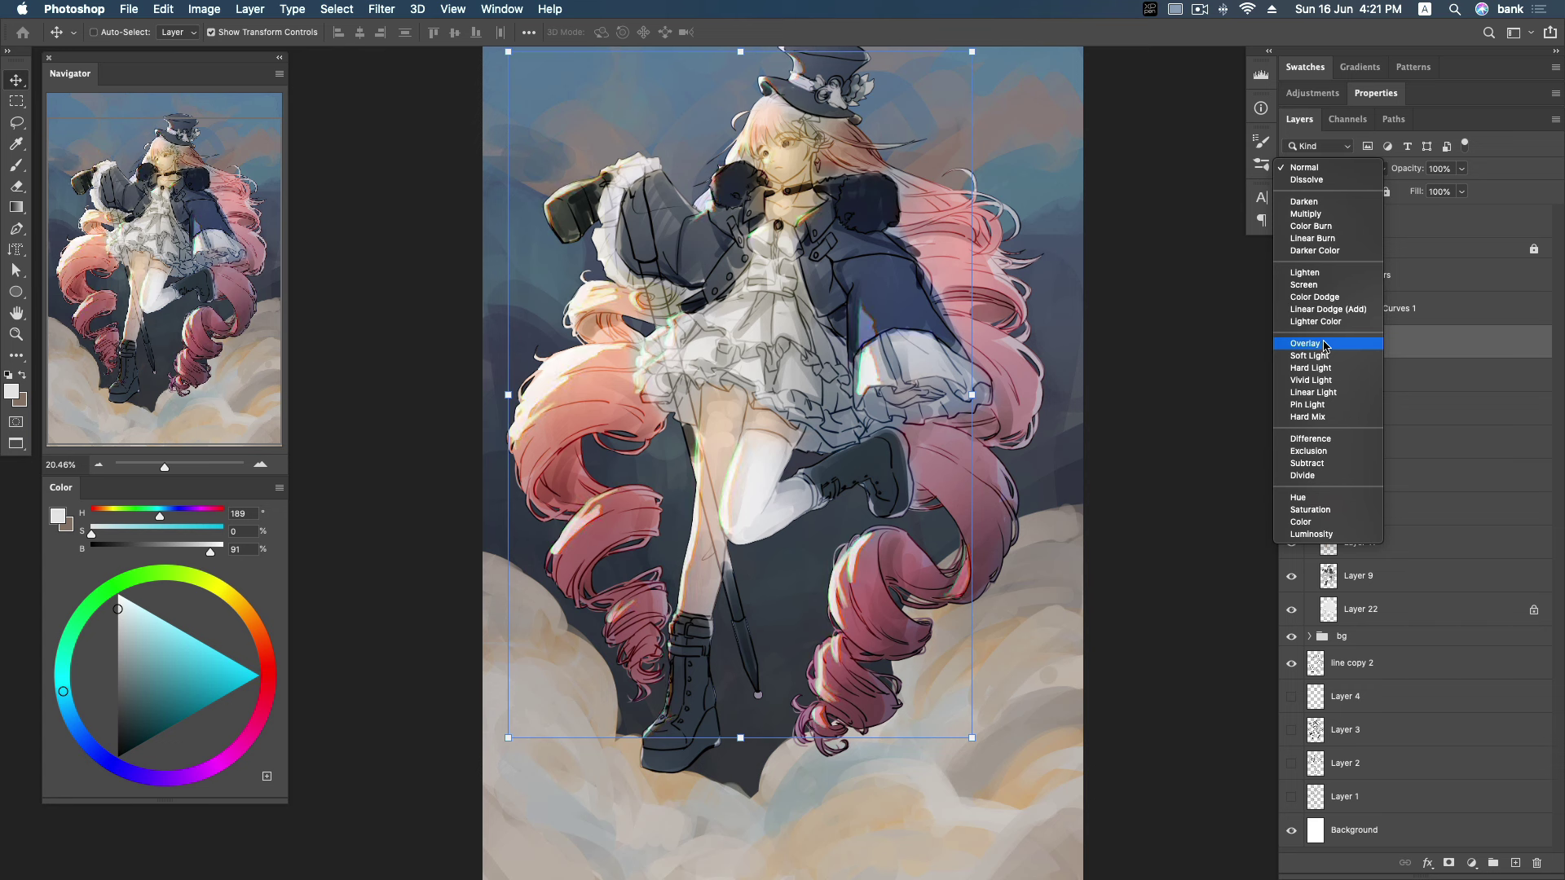
left_click(1324, 343)
left_click(1462, 169)
left_click_drag(1465, 188, 1443, 192)
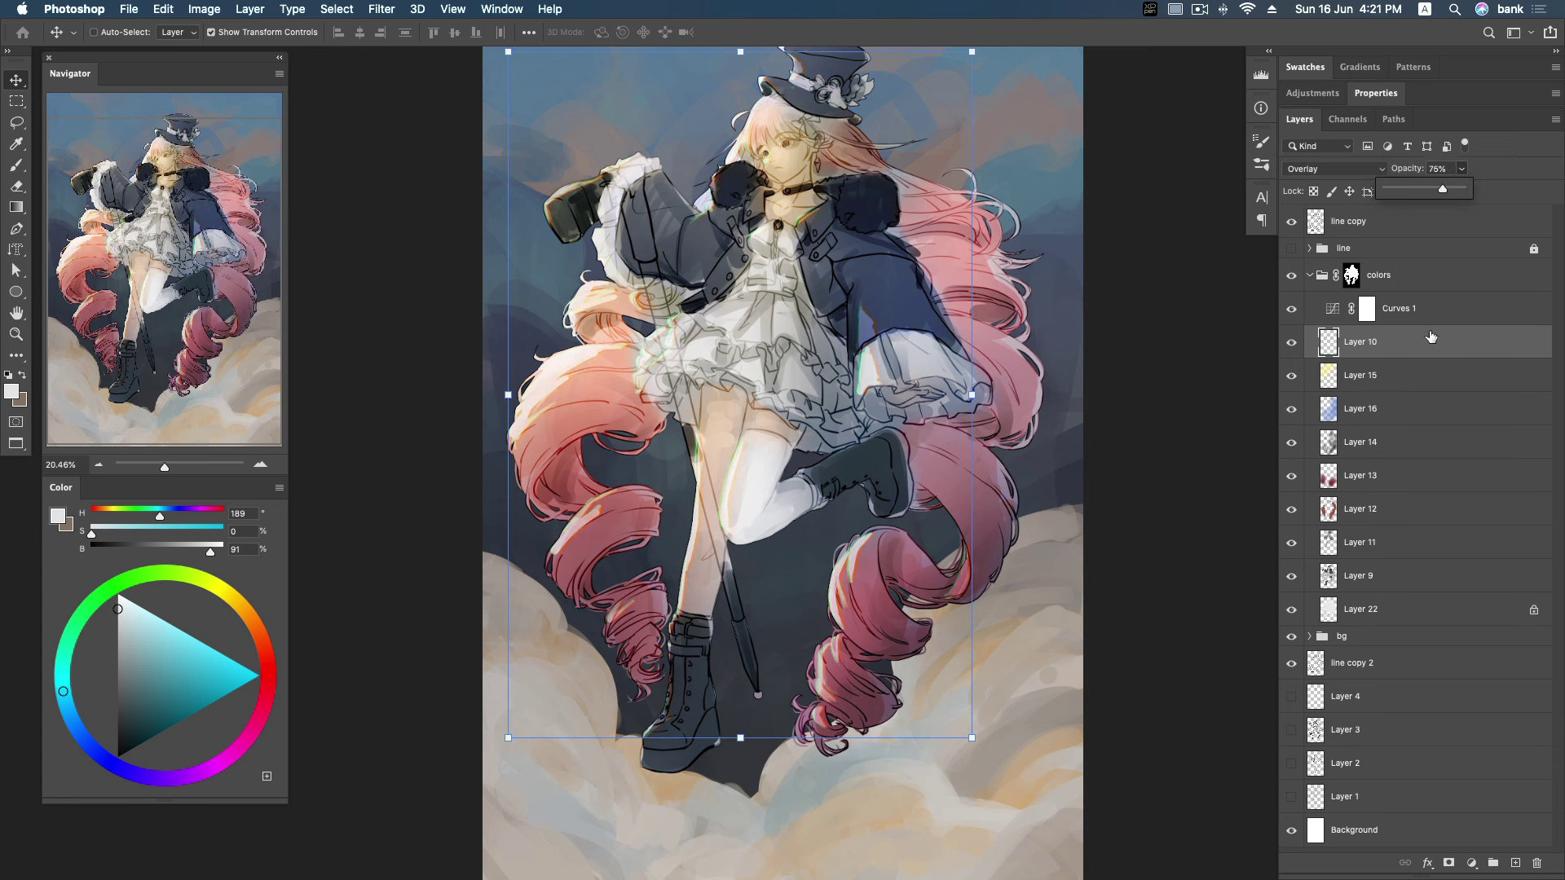
Recolour Greens to hue -109, saturation +15, and set Reds to hue -3, saturation +41.
key("super+u")
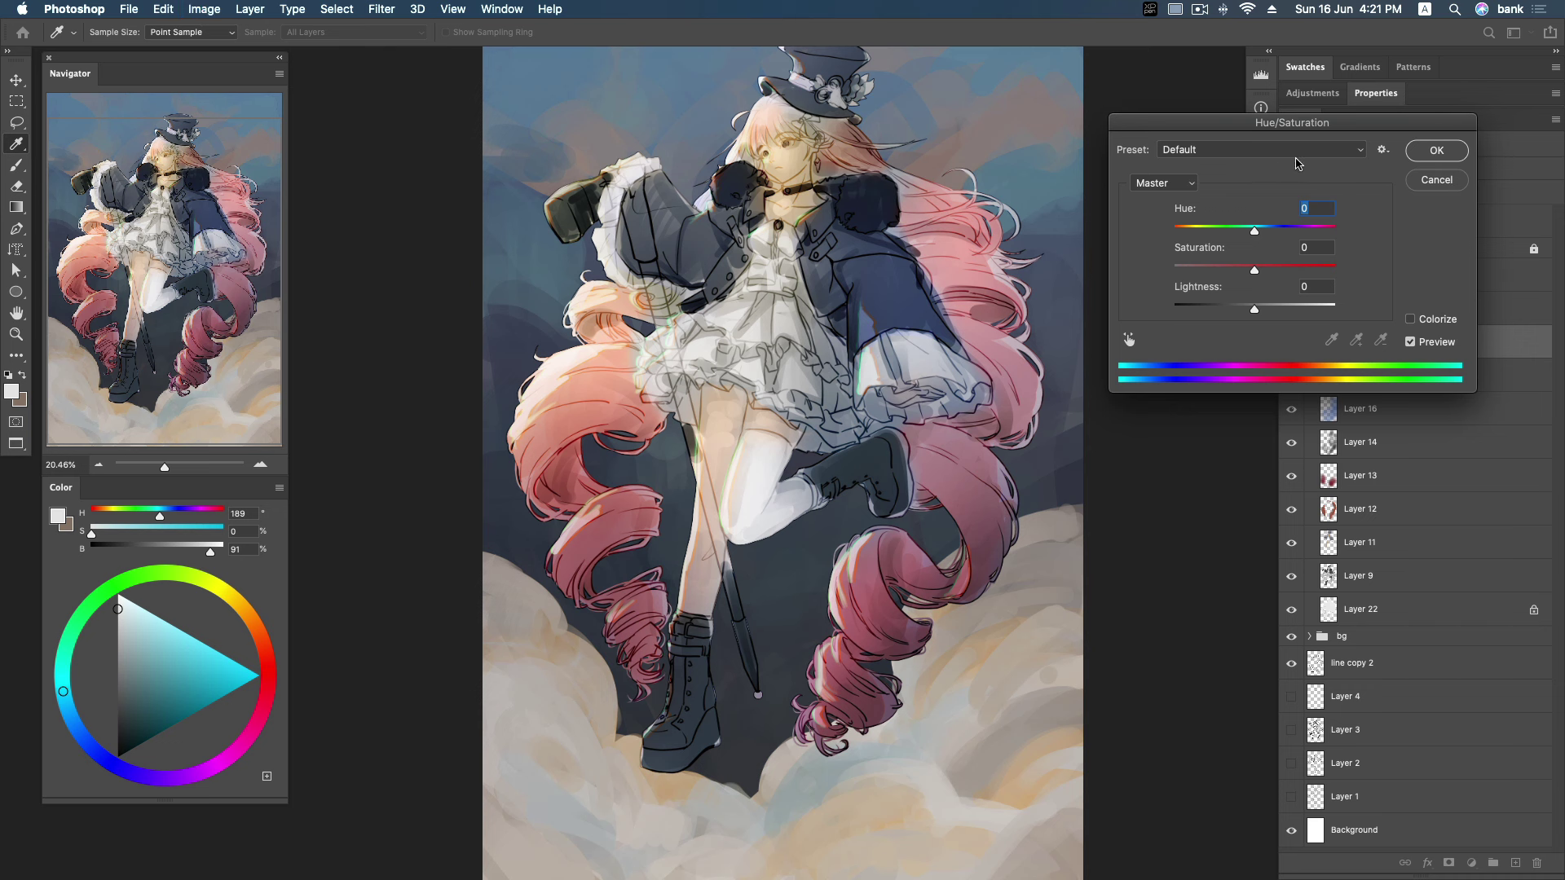
left_click(1280, 150)
left_click(1300, 125)
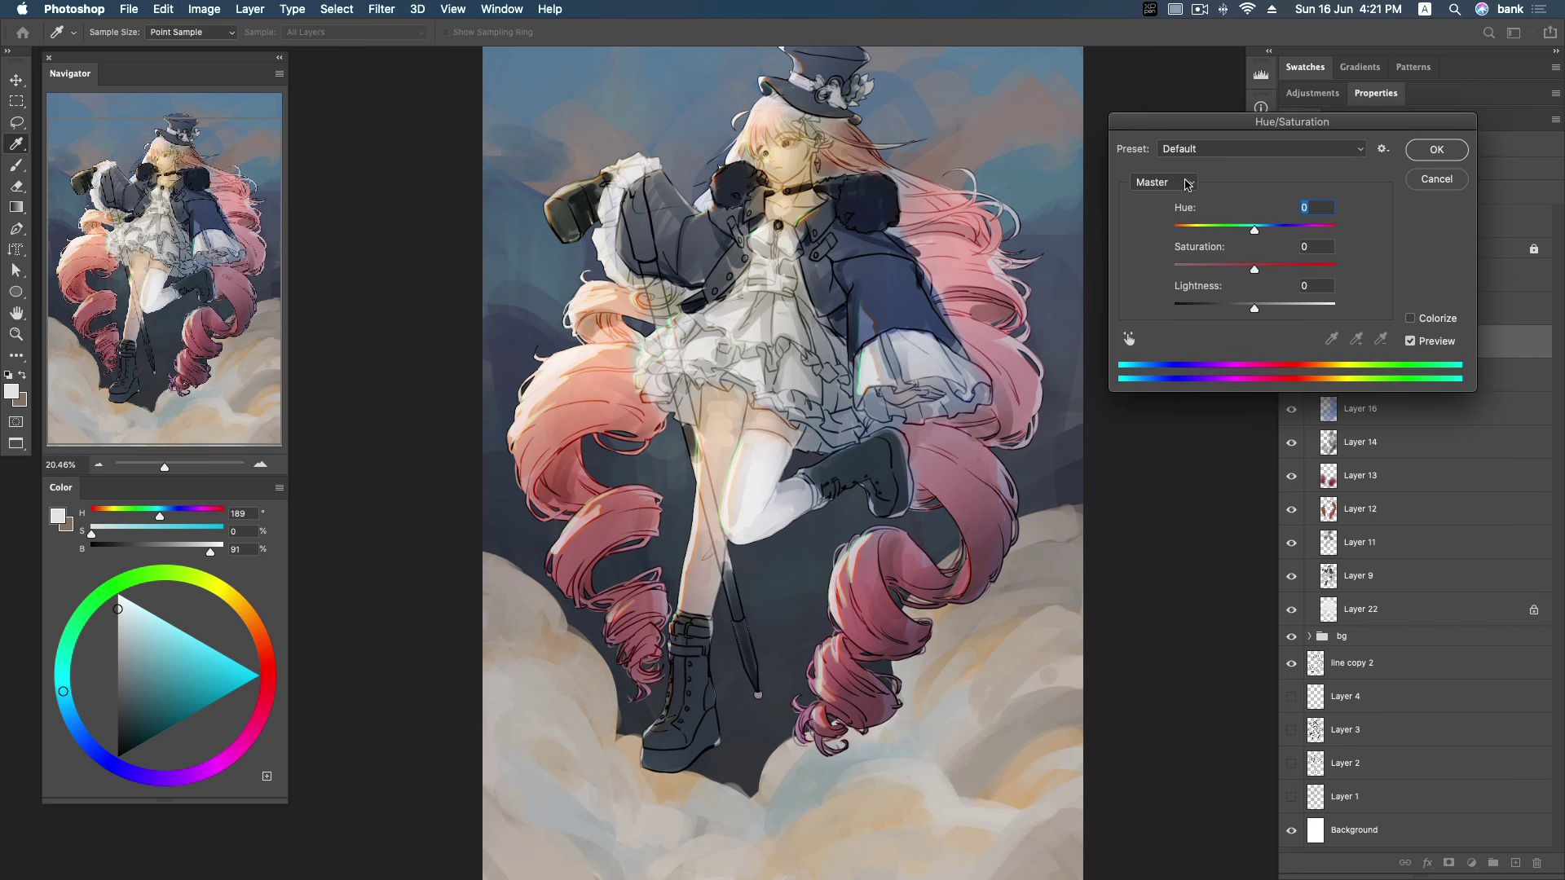
left_click(1188, 184)
left_click(1185, 226)
mouse_move(1254, 230)
left_mouse_down()
mouse_move(1304, 231)
mouse_move(1198, 238)
left_mouse_up()
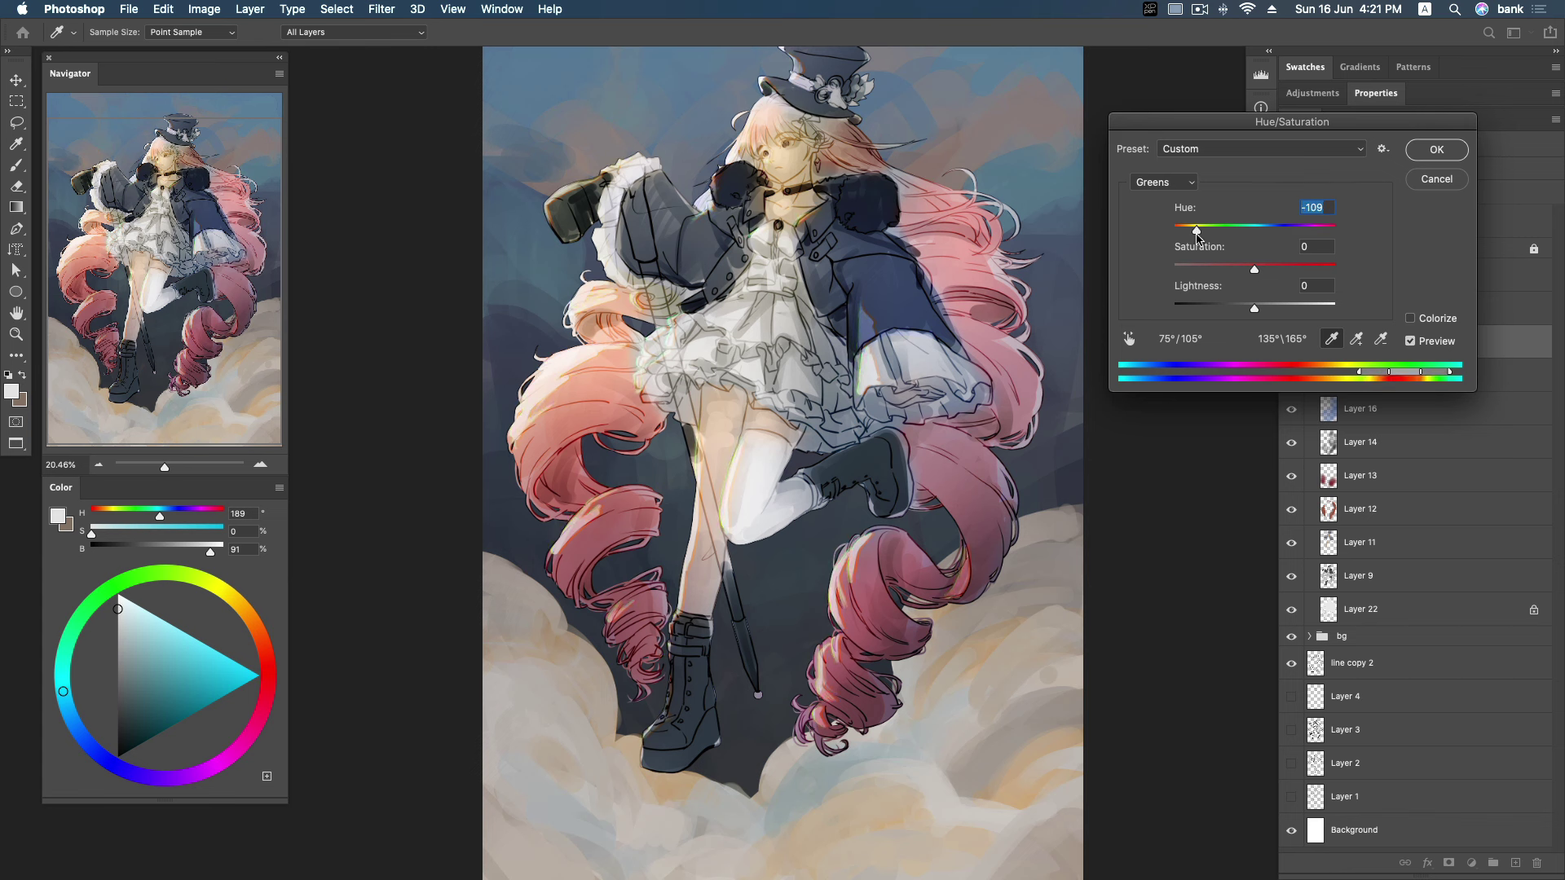
left_click_drag(1286, 269, 1266, 269)
left_click(1188, 184)
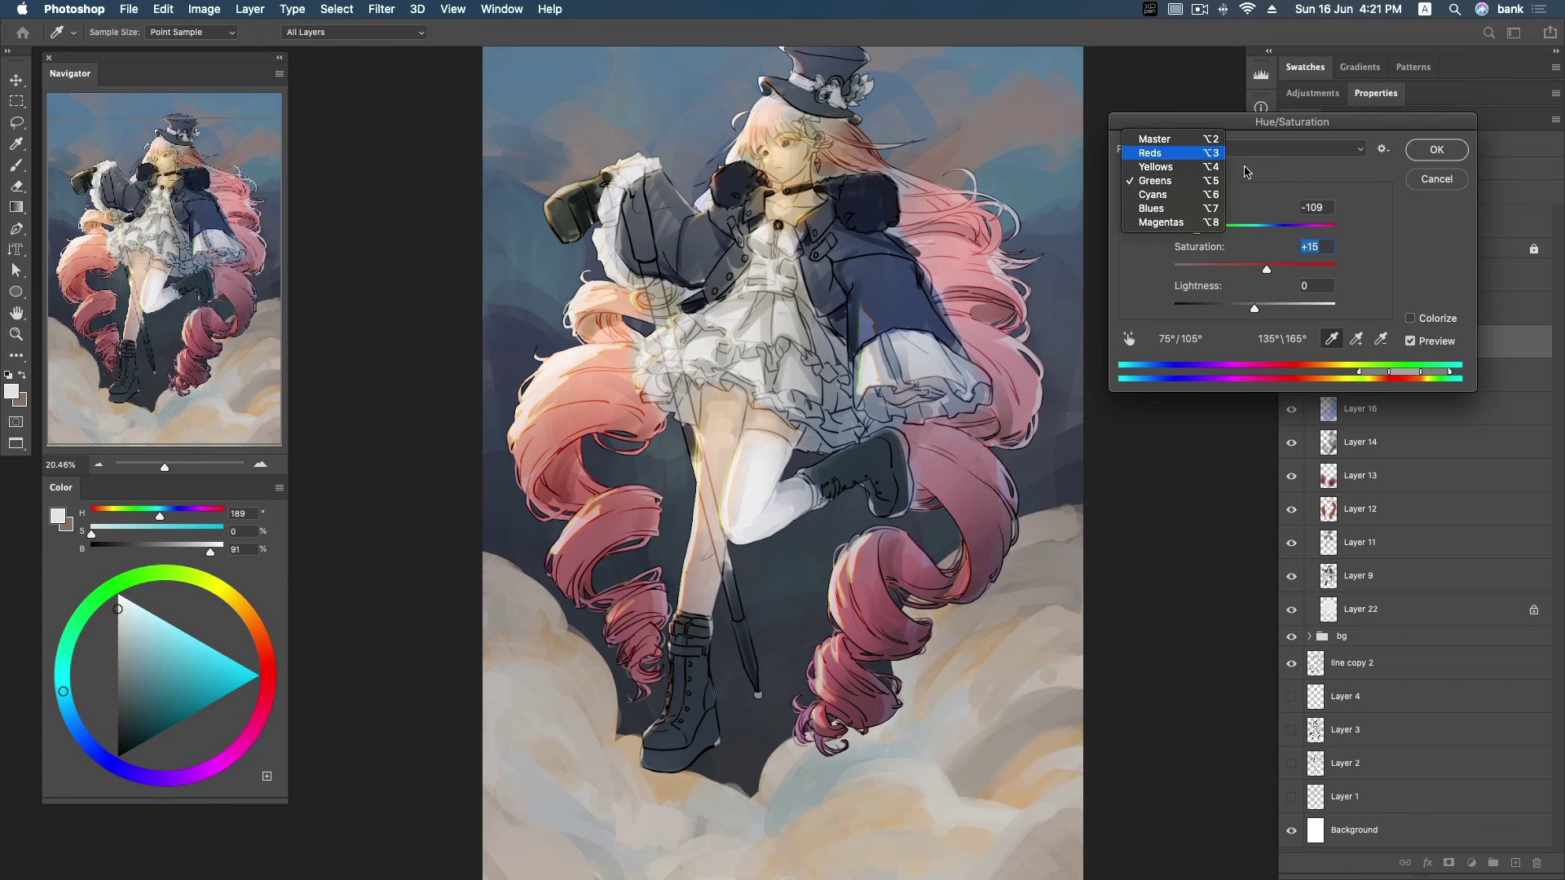
left_click(1150, 153)
mouse_move(1255, 269)
left_mouse_down()
mouse_move(1291, 269)
mouse_move(1252, 230)
left_mouse_up()
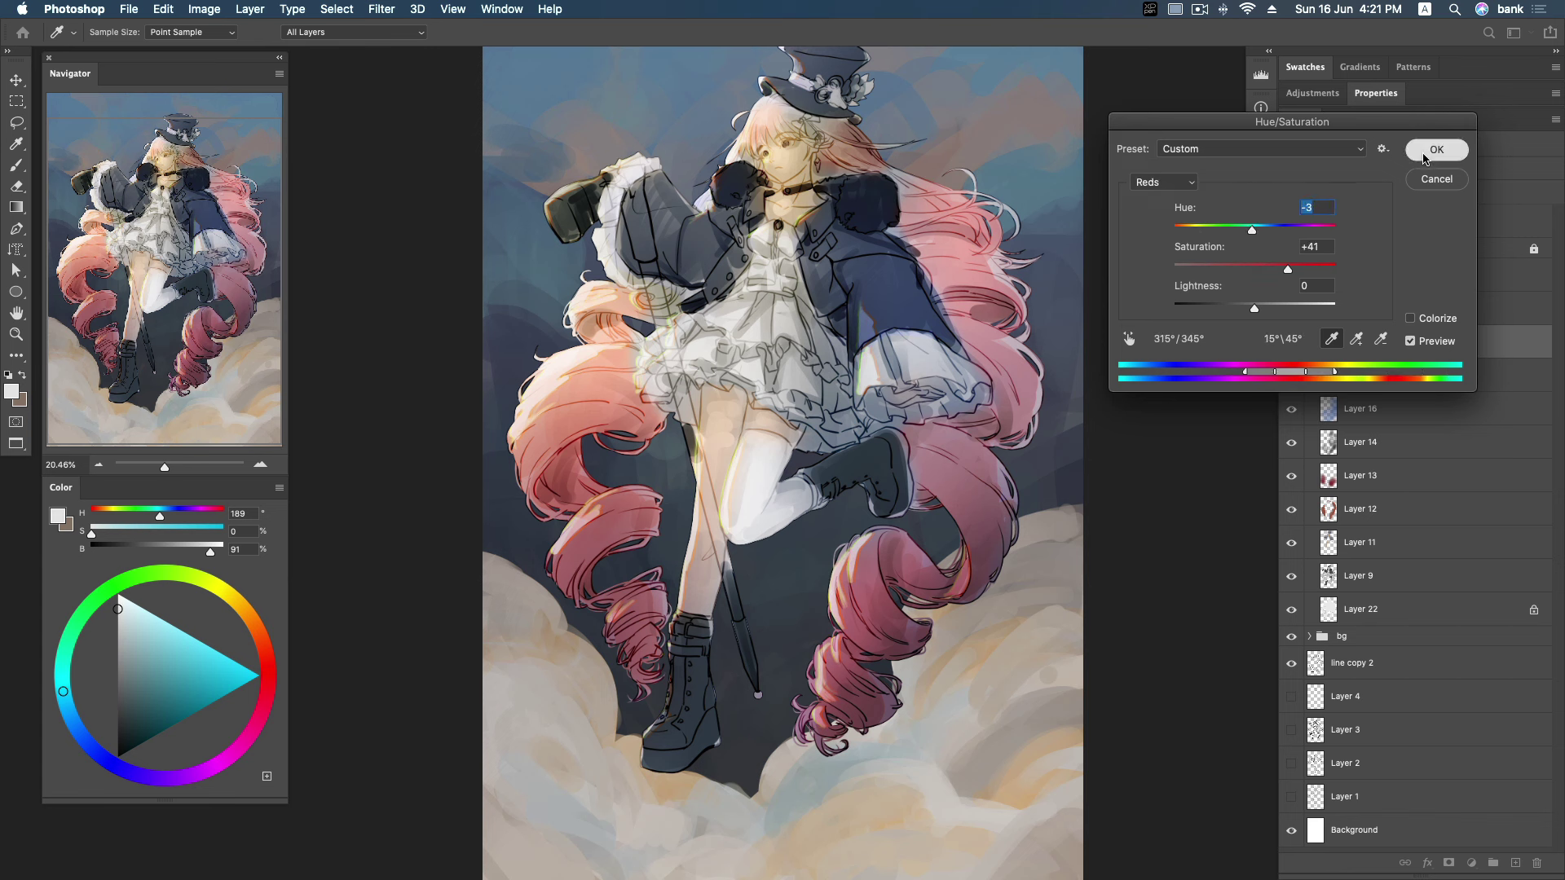
left_click(1425, 155)
Switch the merged Layer 10 to Screen blending at 100% opacity, zooming to check the figure.
key("z")
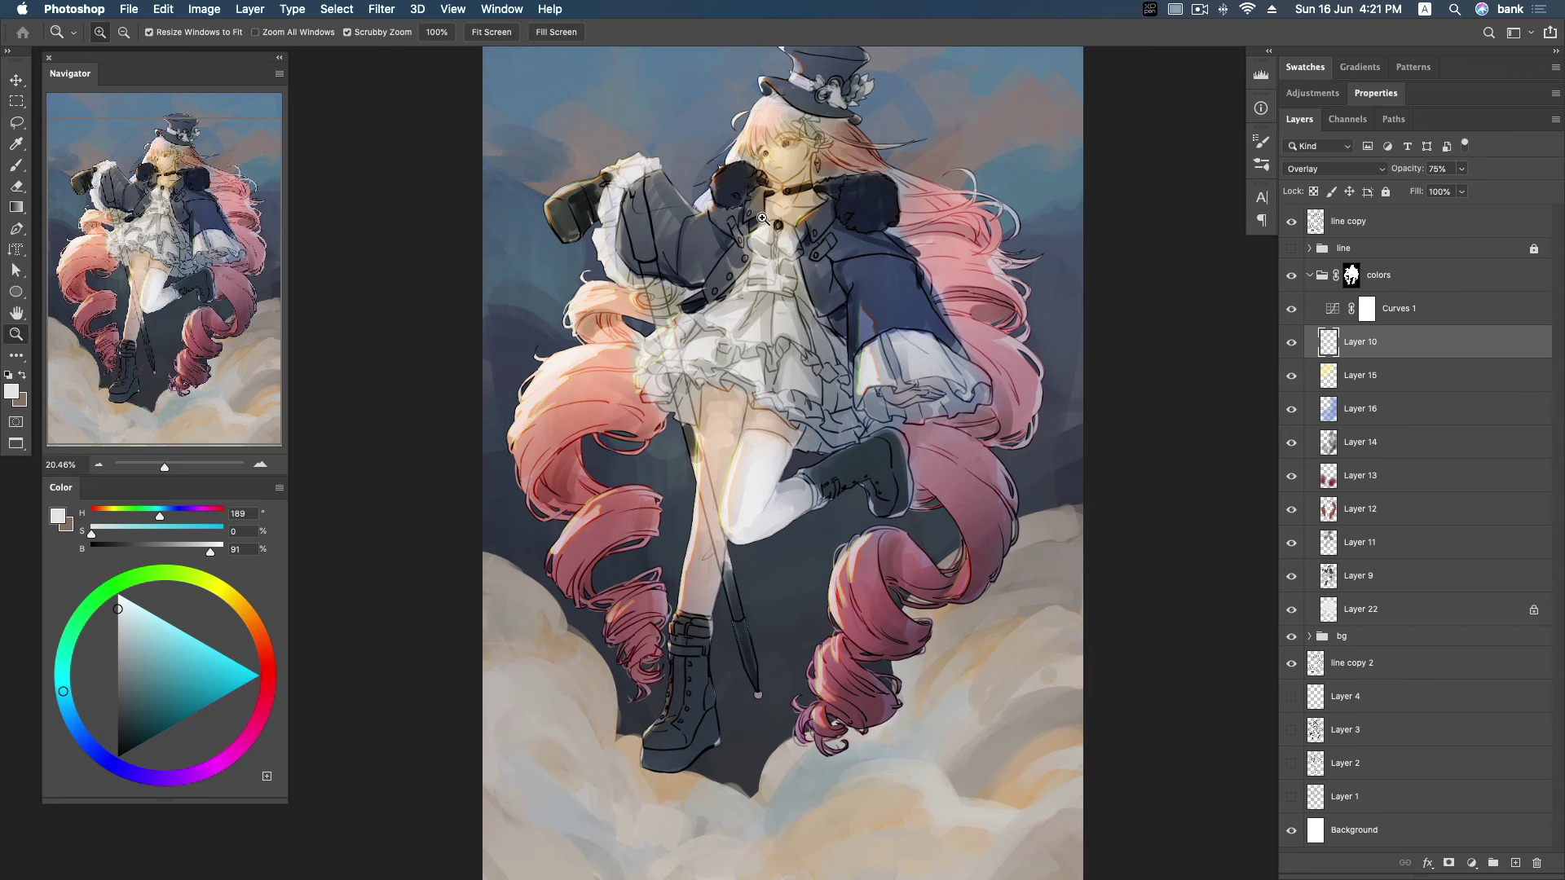
left_click(809, 201)
left_click_drag(810, 202, 796, 198)
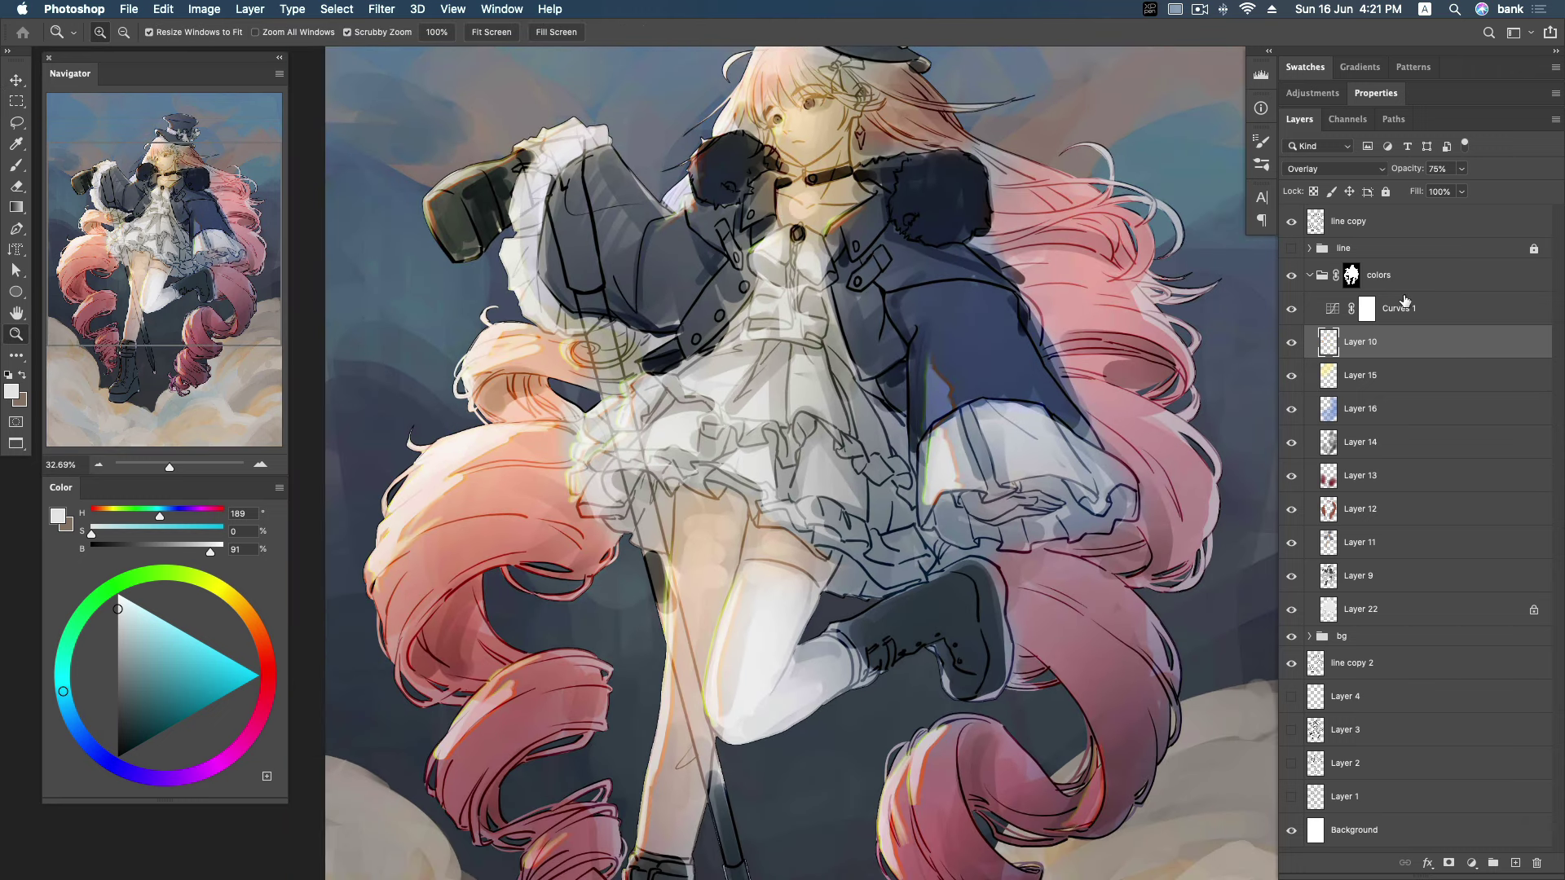
left_click(1464, 169)
left_click_drag(1464, 191, 1485, 193)
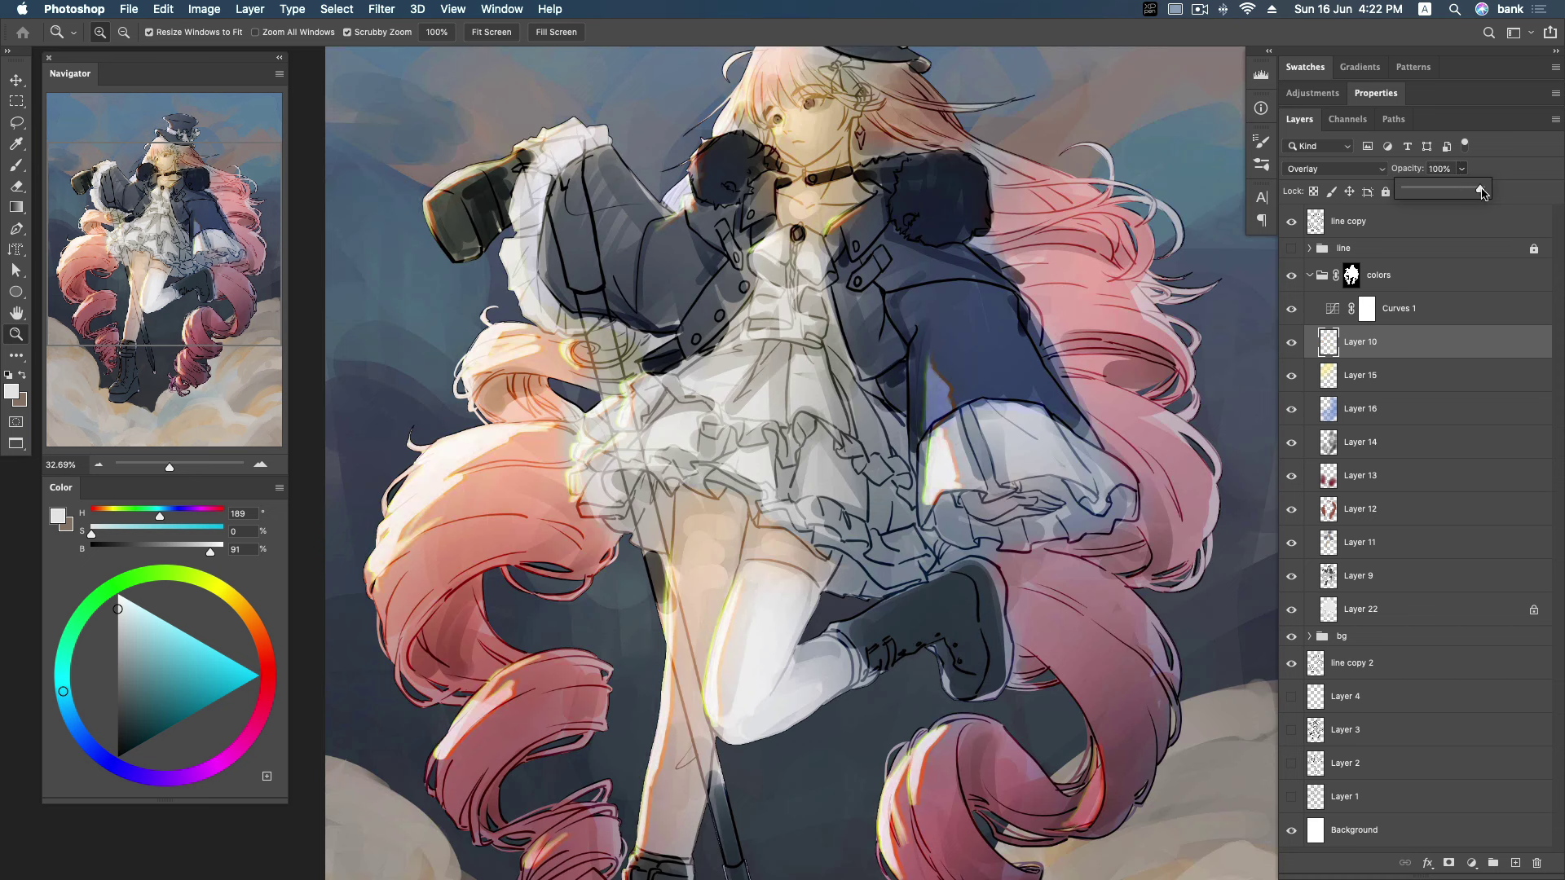
left_click(1371, 172)
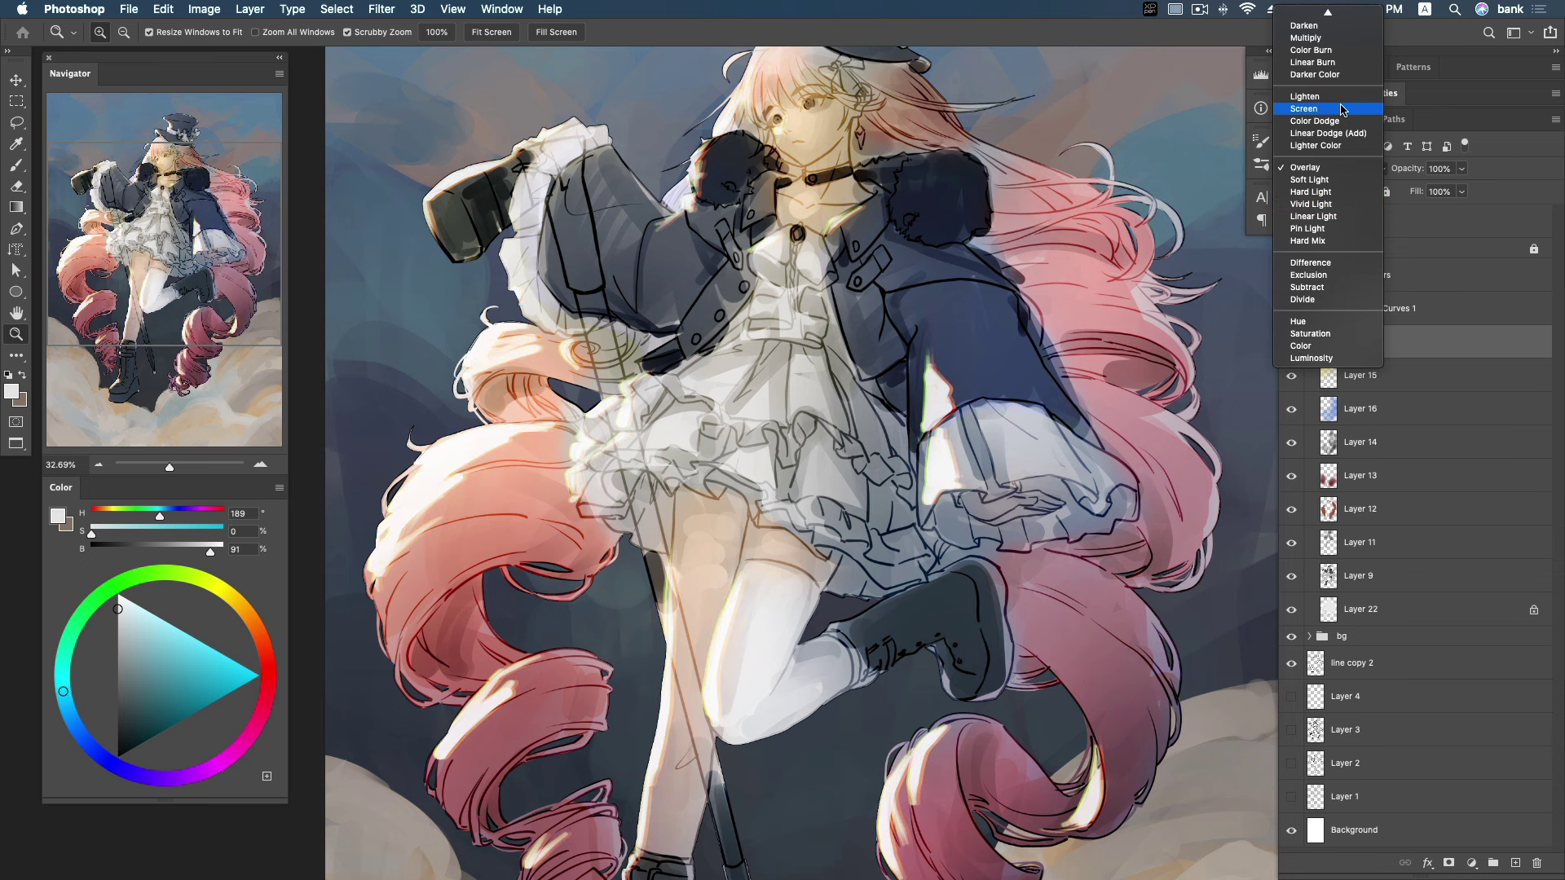
left_click(1340, 108)
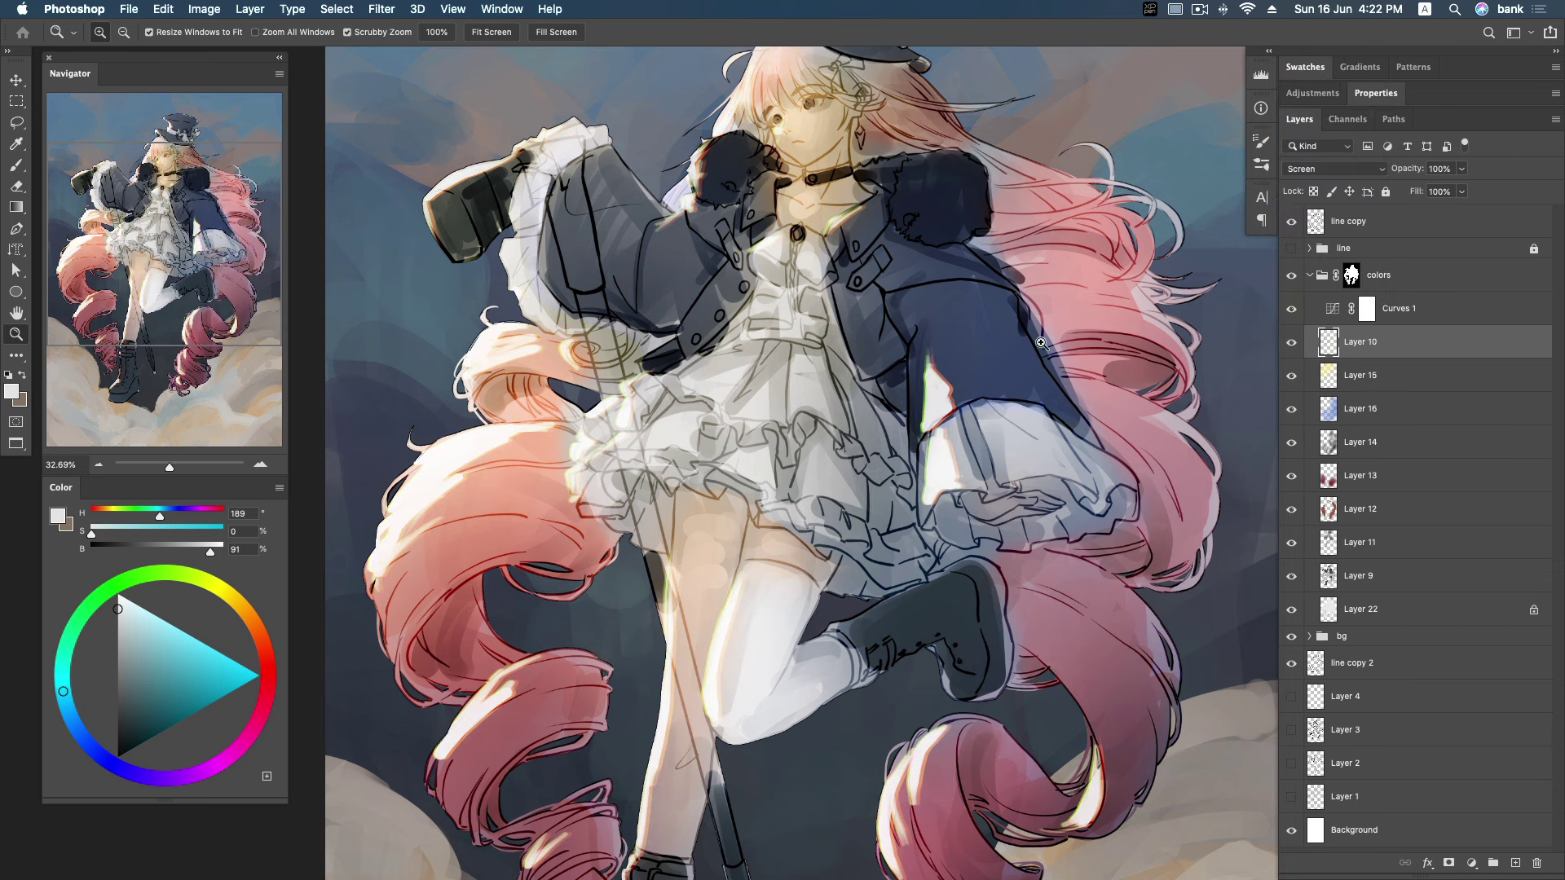
left_click(967, 404, "alt")
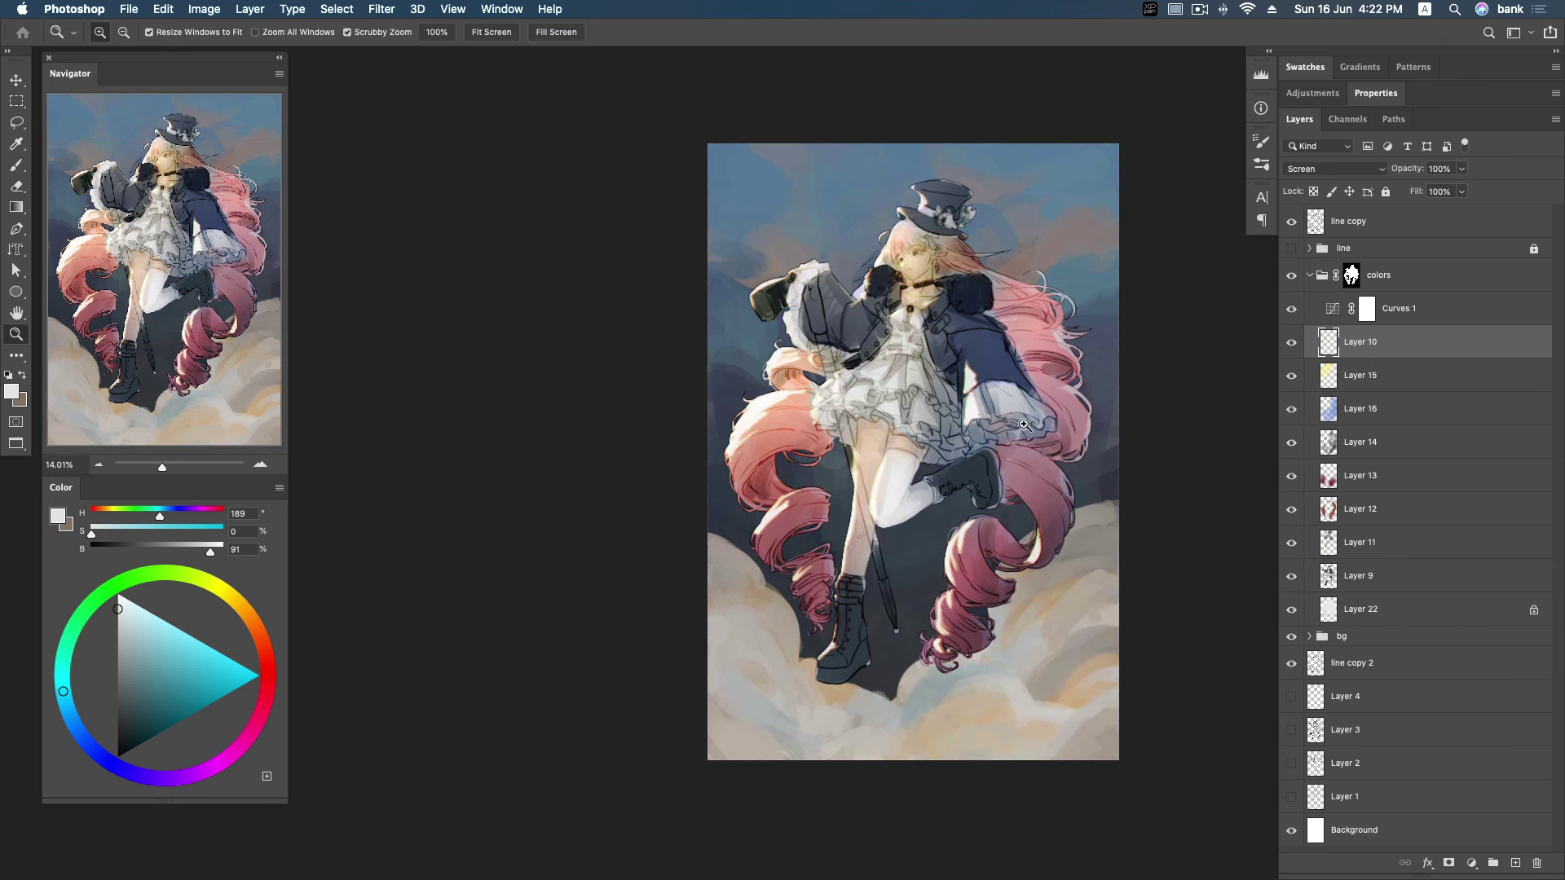
Move line copy into the colors group and colorize it with saturation 80.
left_click(1432, 224)
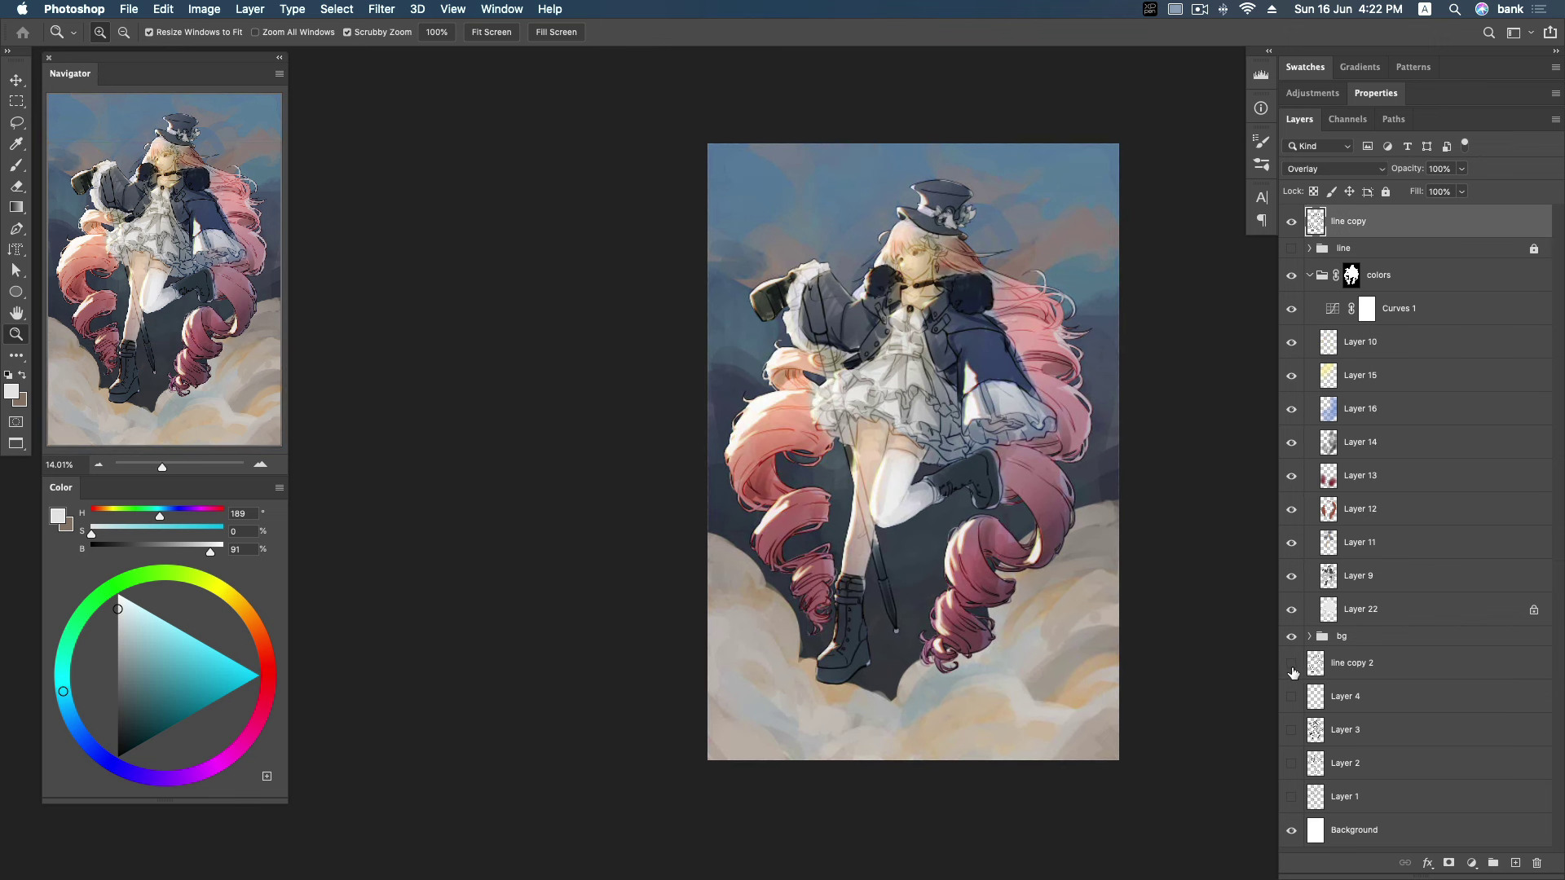
mouse_move(1459, 230)
left_mouse_down()
mouse_move(1446, 320)
mouse_move(1463, 273)
left_mouse_up()
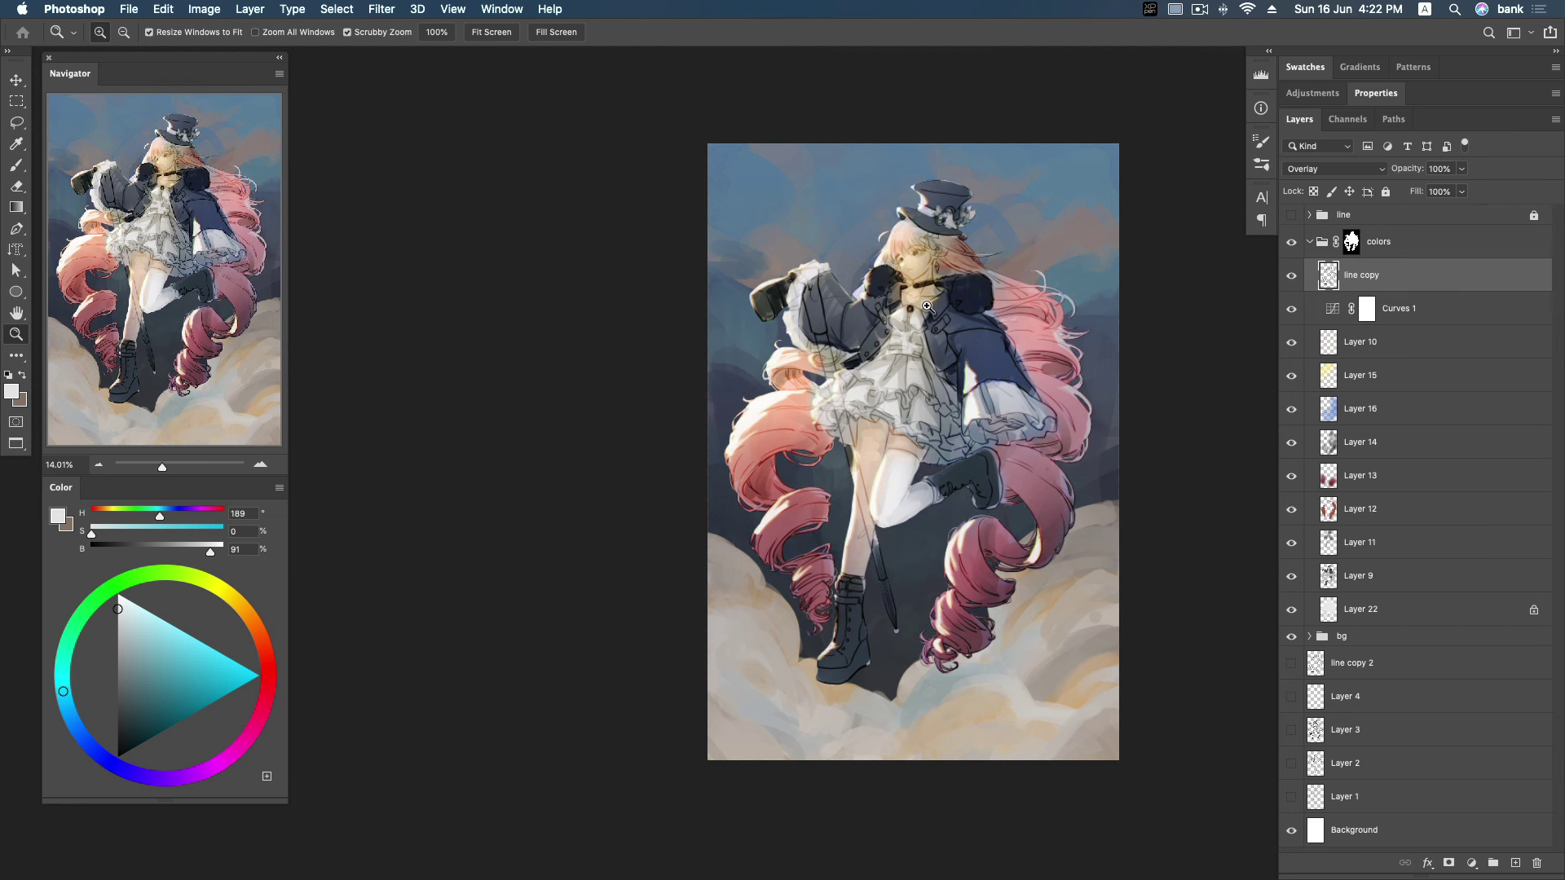
left_click_drag(927, 306, 978, 347)
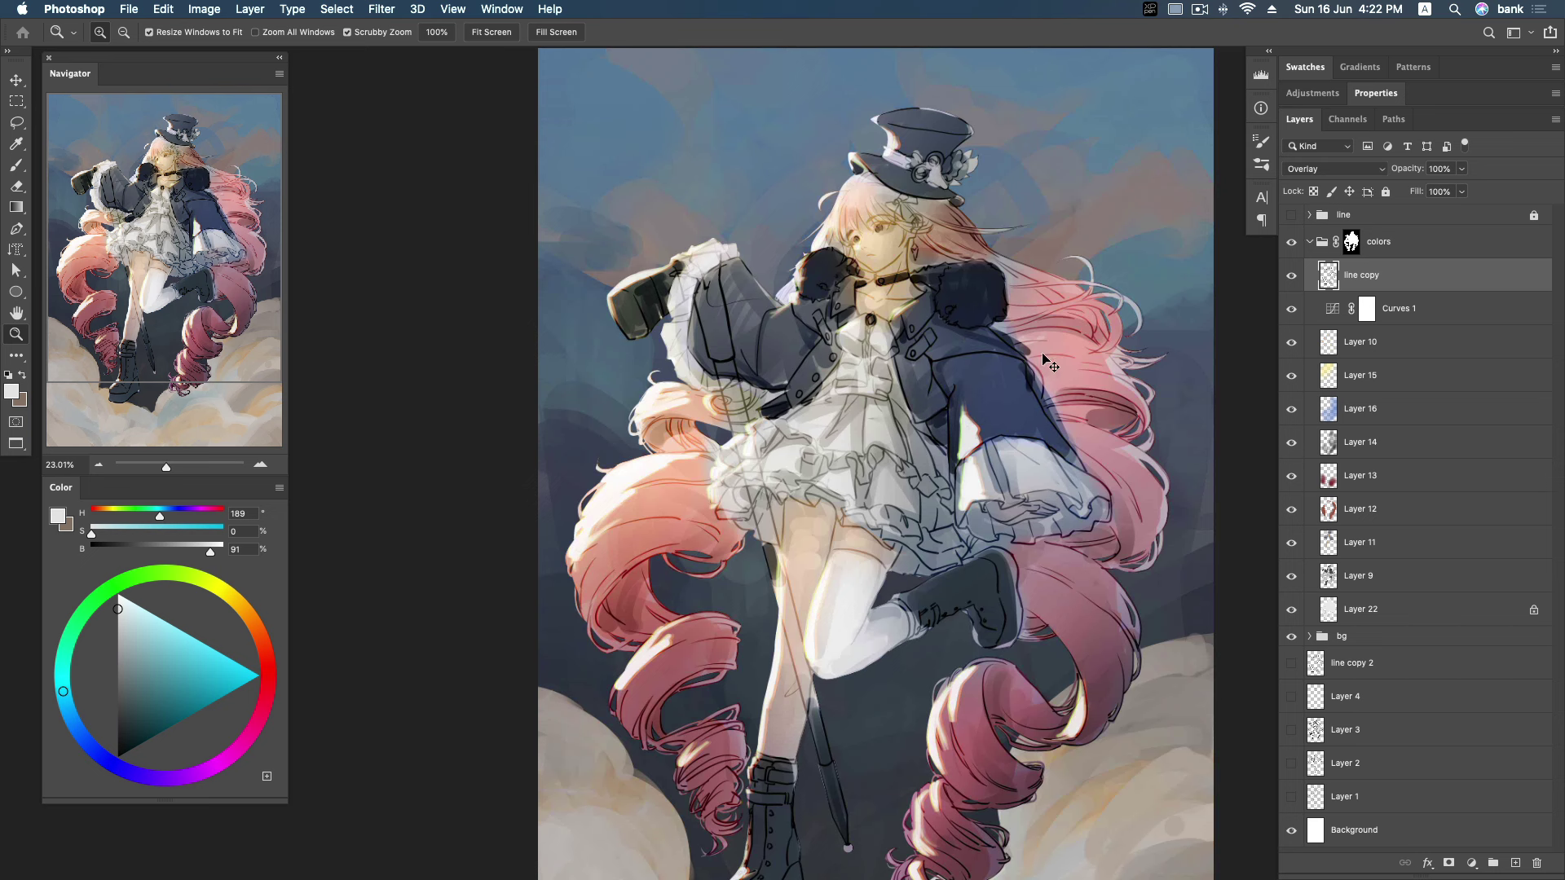
key("ctrl+u")
left_click(1410, 318)
mouse_move(1215, 269)
left_mouse_down()
mouse_move(1261, 269)
mouse_move(1210, 308)
mouse_move(1274, 309)
left_mouse_up()
key("shift+Tab")
type("80")
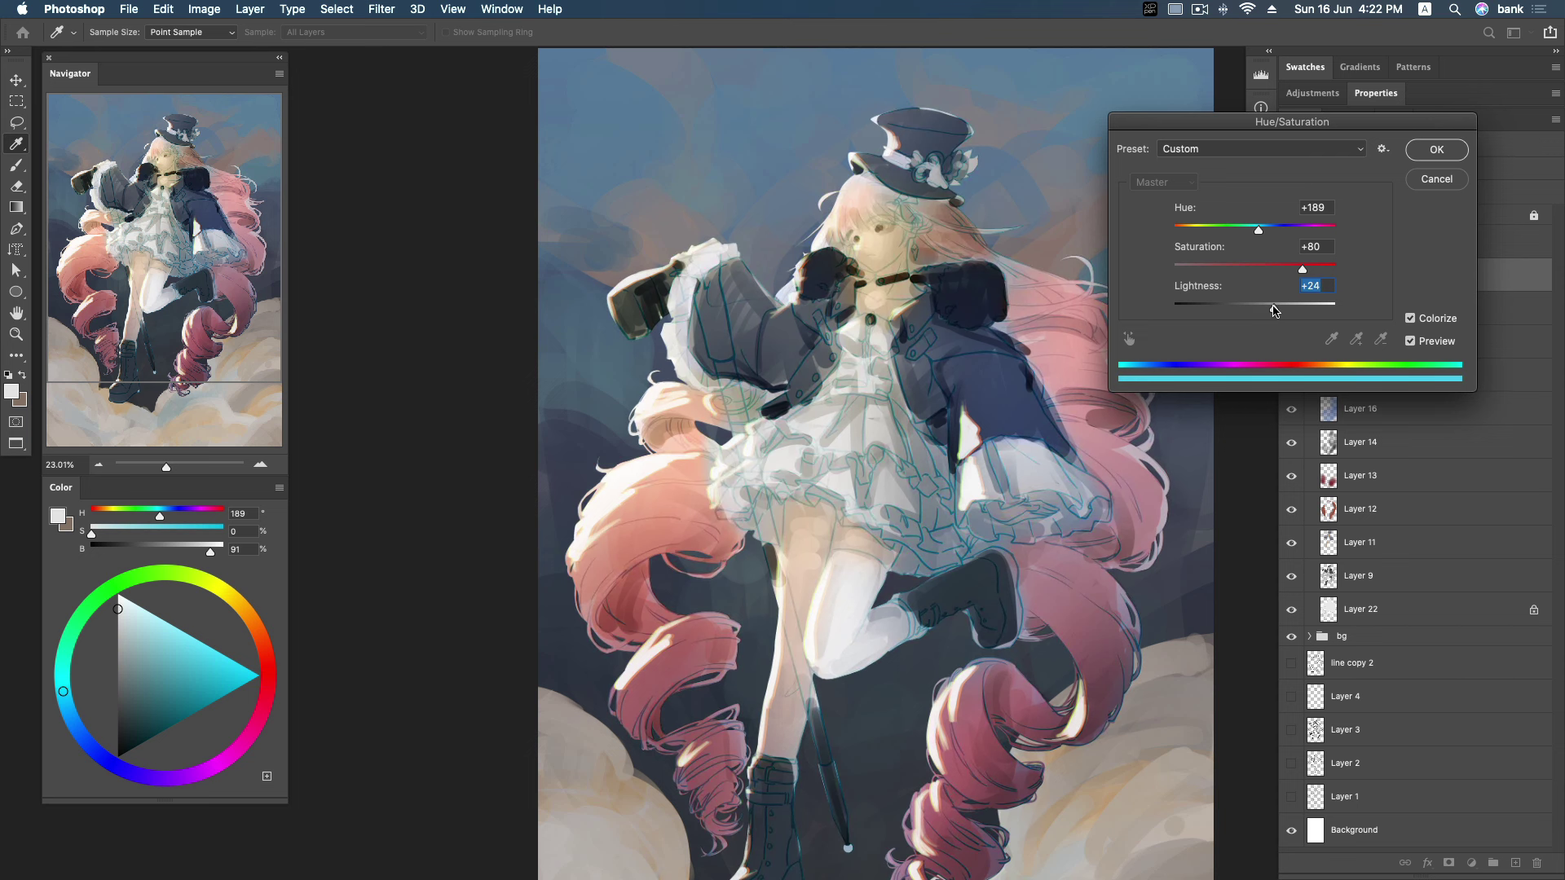
Shift the line copy's colorize hue to a warm orange and apply it.
mouse_move(1269, 317)
left_mouse_down()
mouse_move(1298, 270)
mouse_move(1234, 232)
mouse_move(1351, 227)
left_mouse_up()
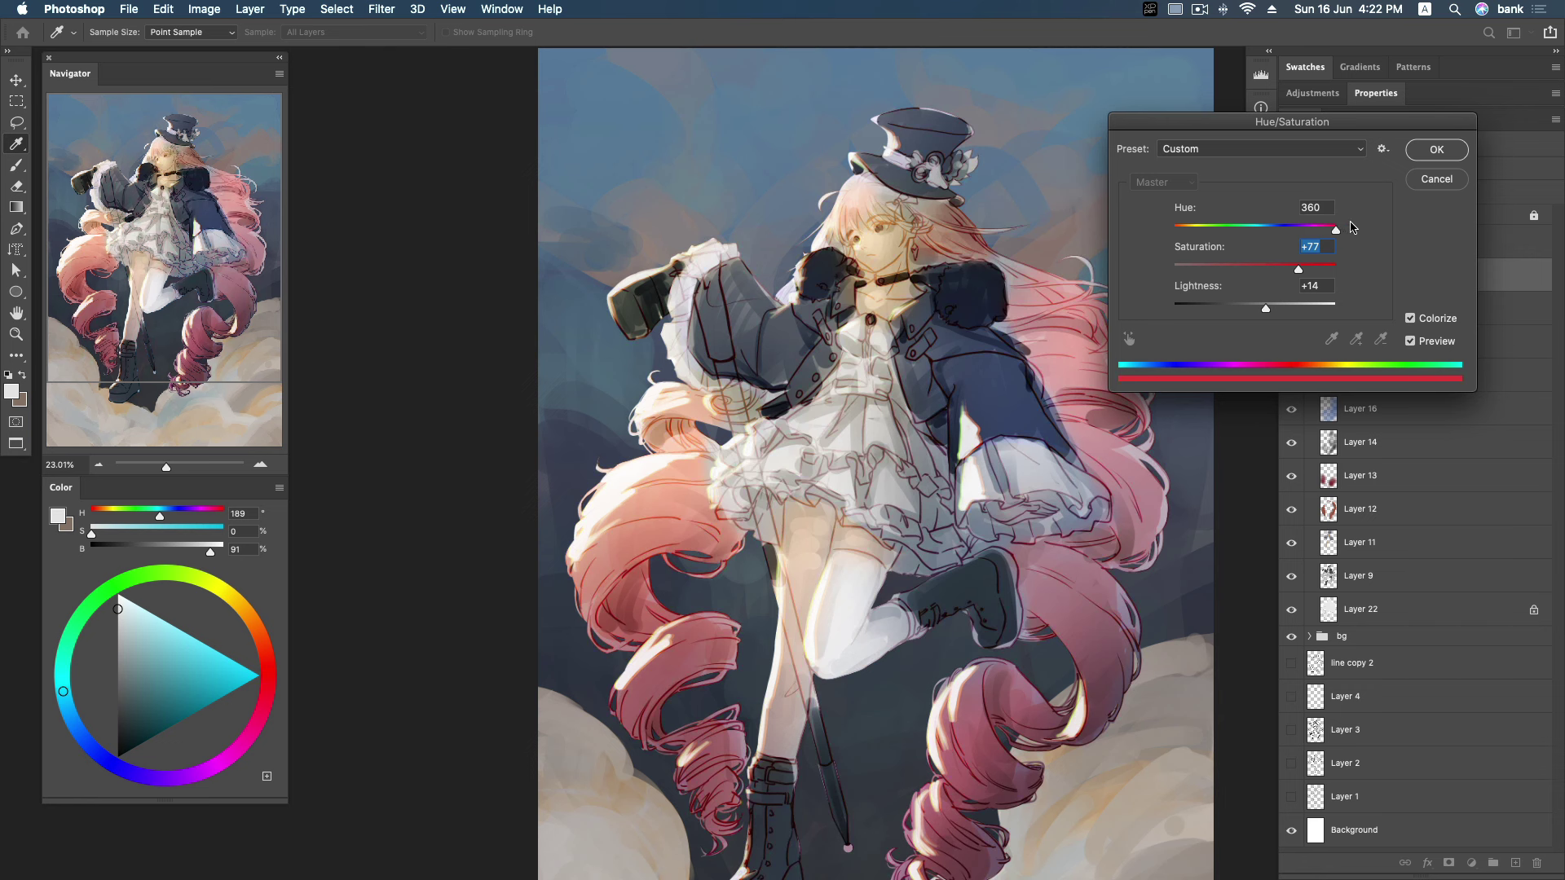
left_click_drag(1266, 308, 1263, 308)
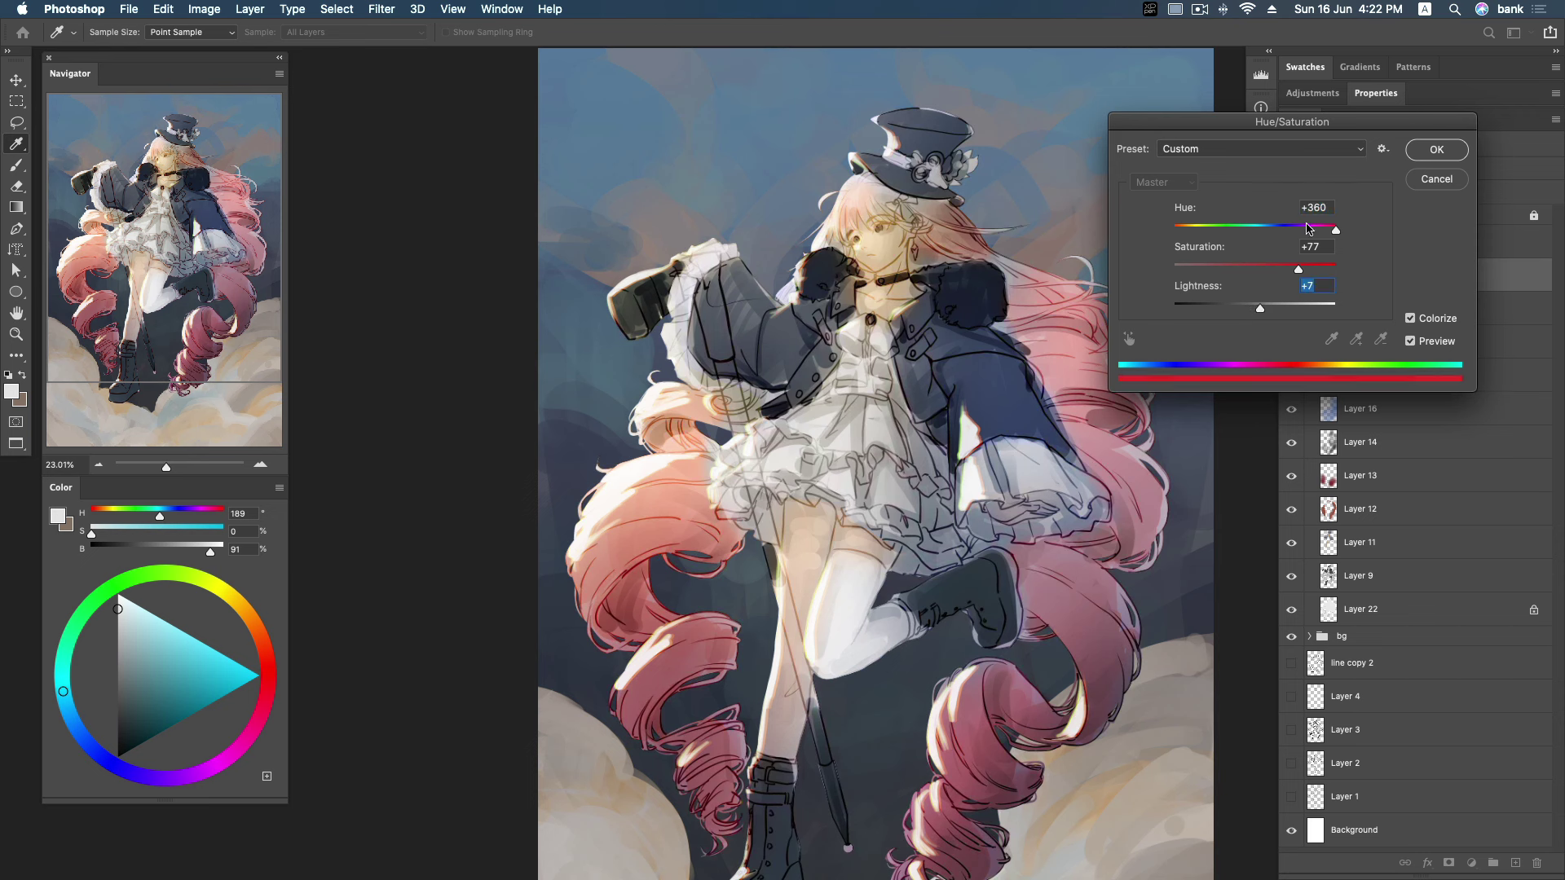
left_click_drag(1336, 228, 1190, 231)
left_click_drag(1260, 308, 1304, 270)
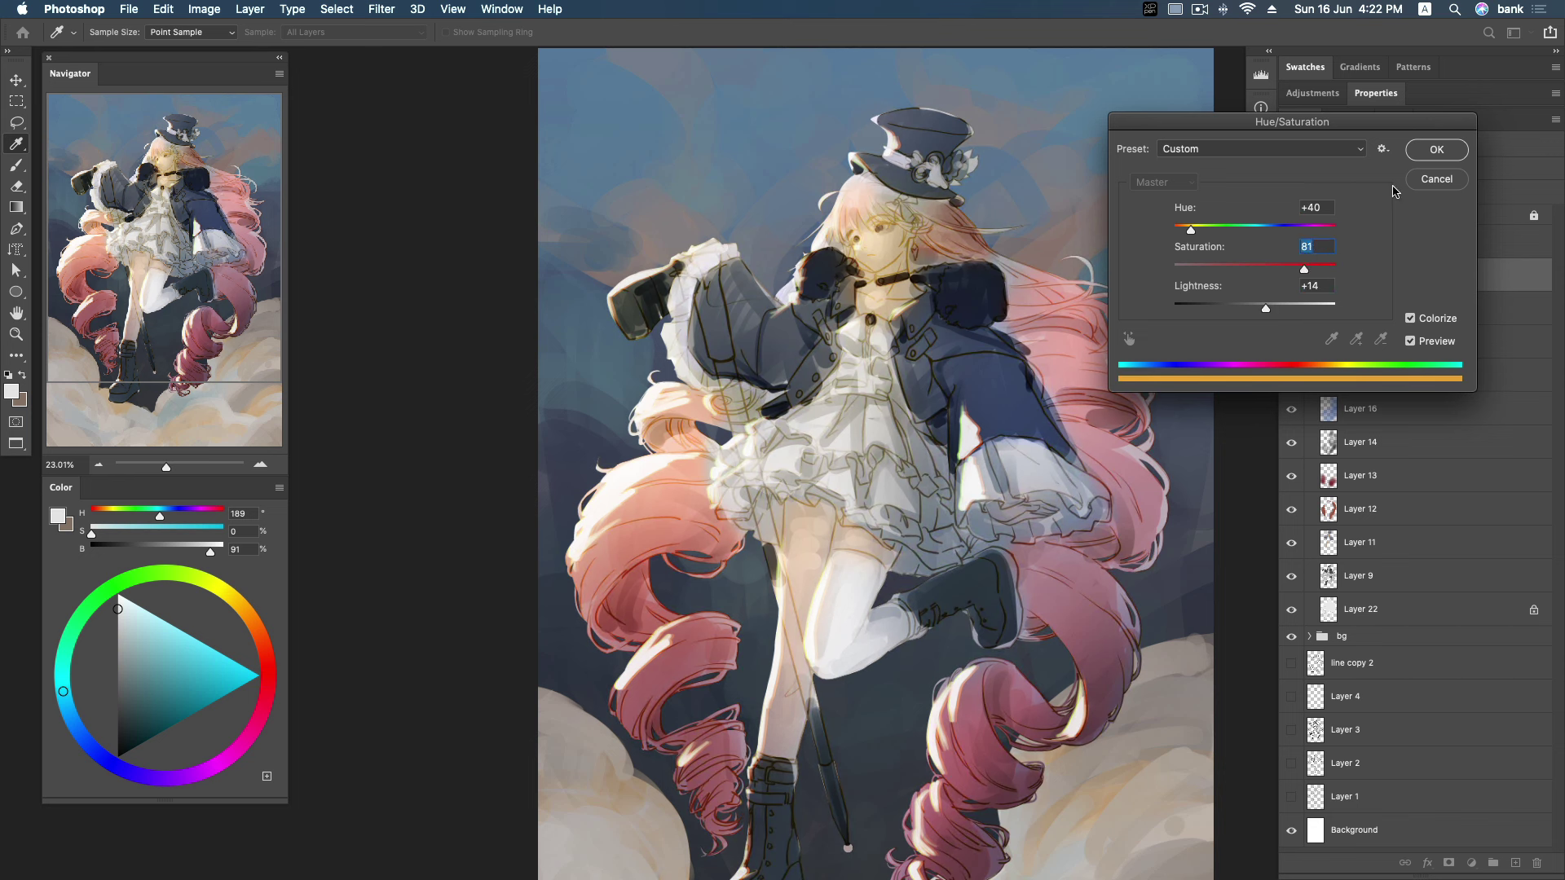
left_click(1436, 153)
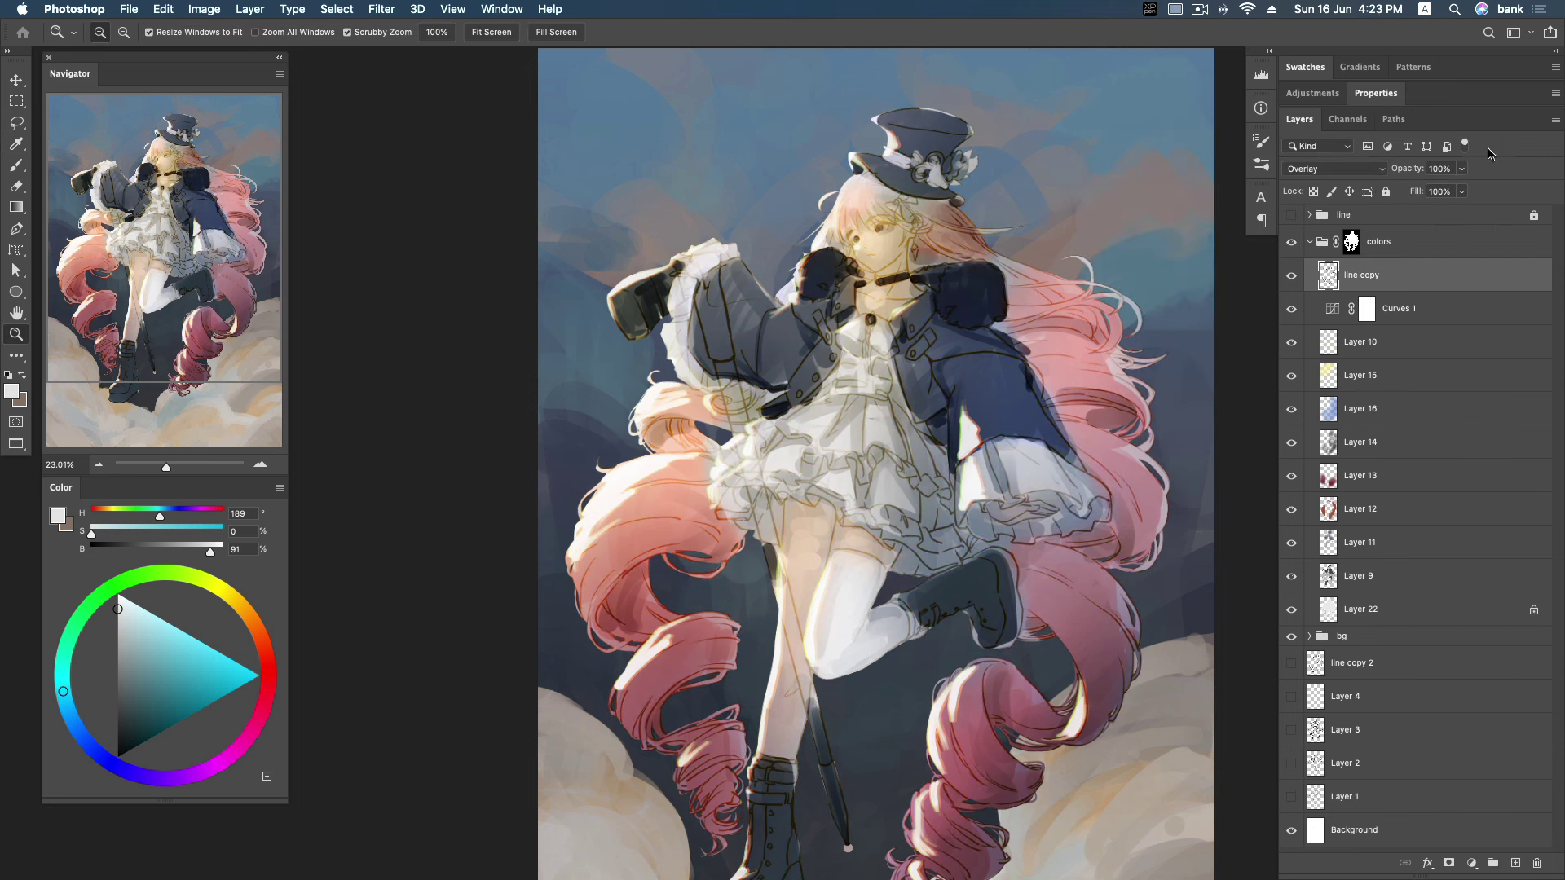
Keep line copy at 100%, move Curves 1 above it, and add new Layer 23.
left_click(1461, 173)
left_click_drag(1459, 190, 1461, 190)
scroll(1011, 392, "down", 5)
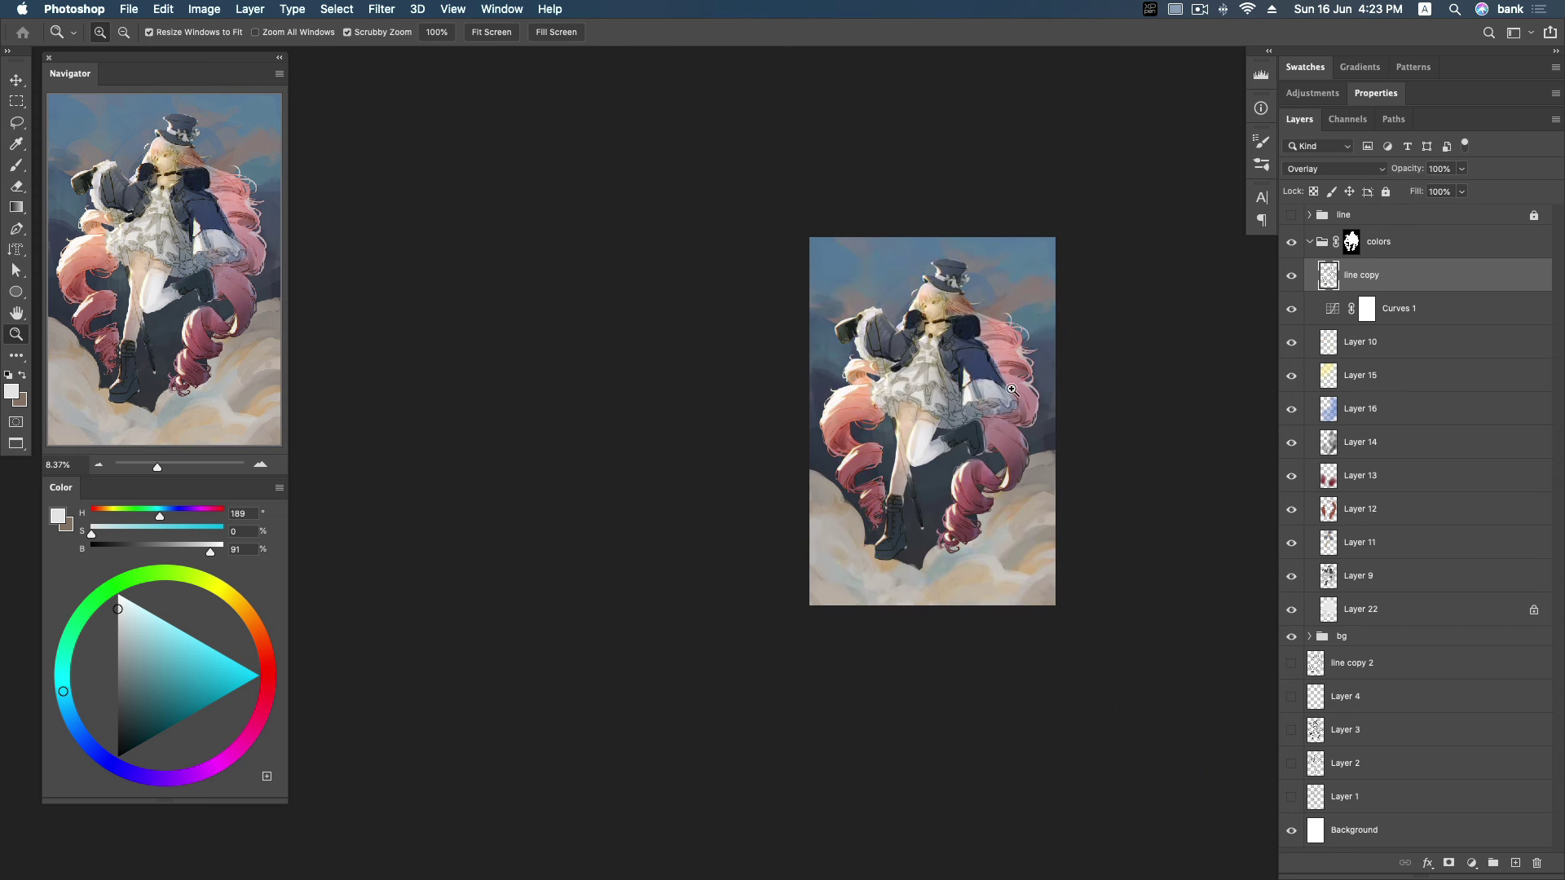
scroll(1011, 390, "up", 3)
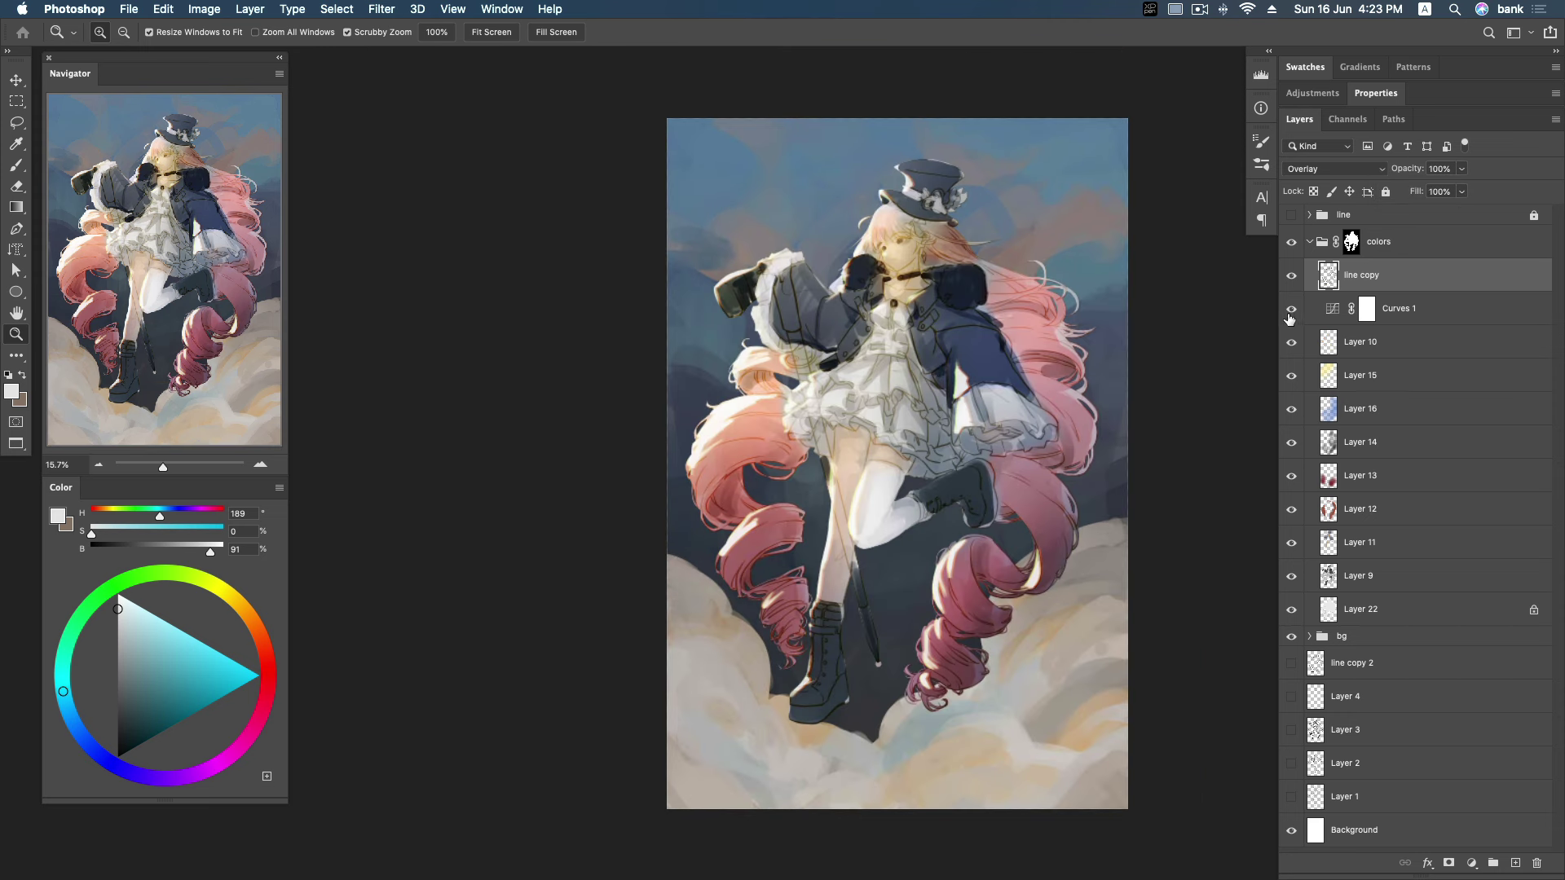
left_click_drag(1406, 311, 1431, 287)
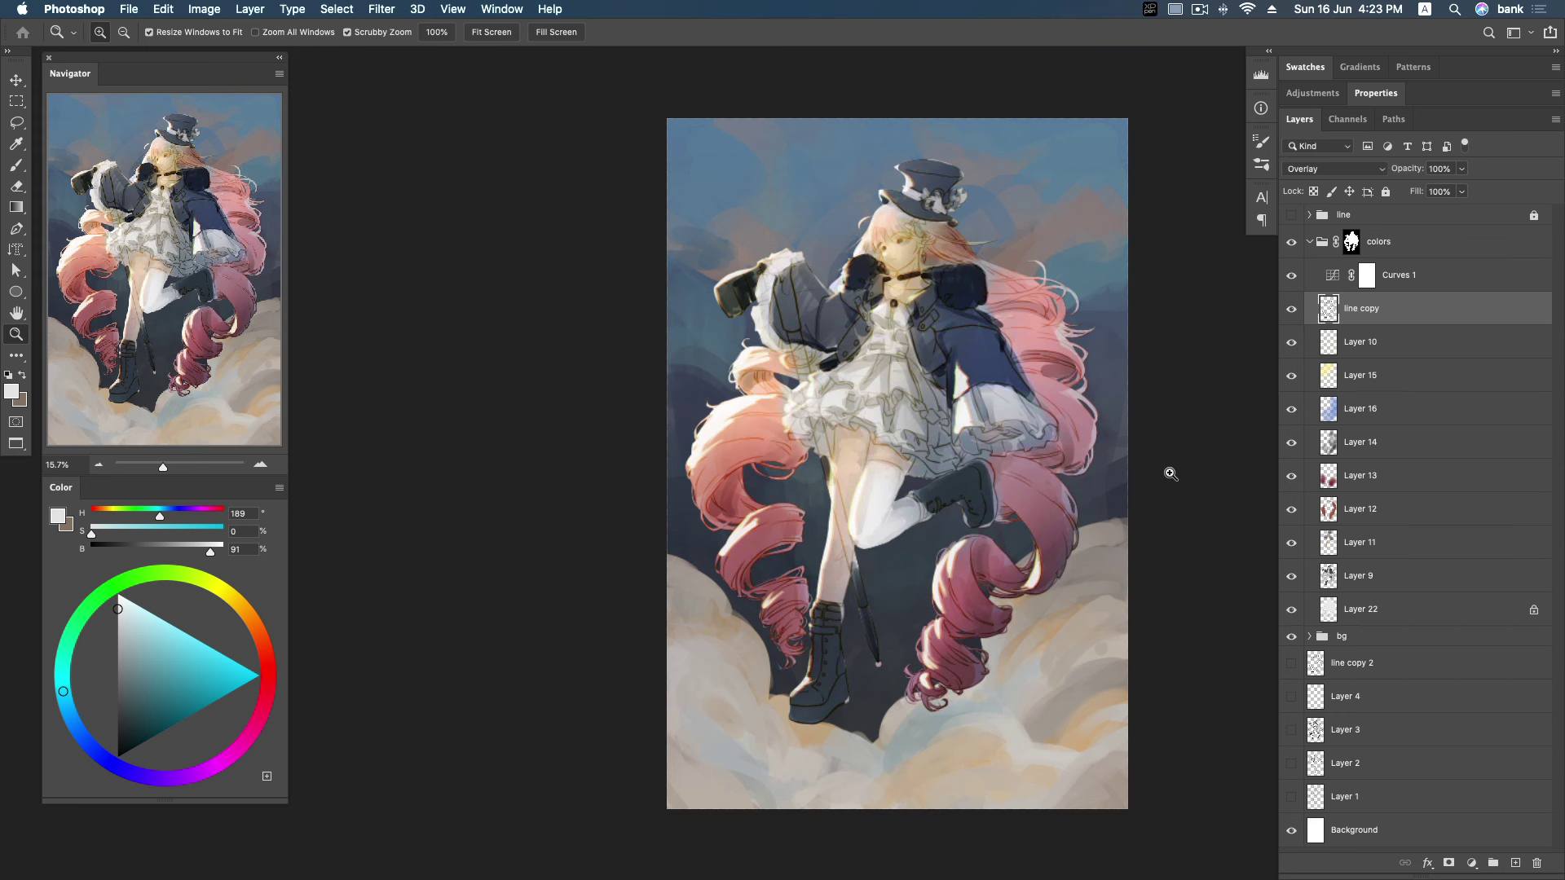
left_click(1471, 286)
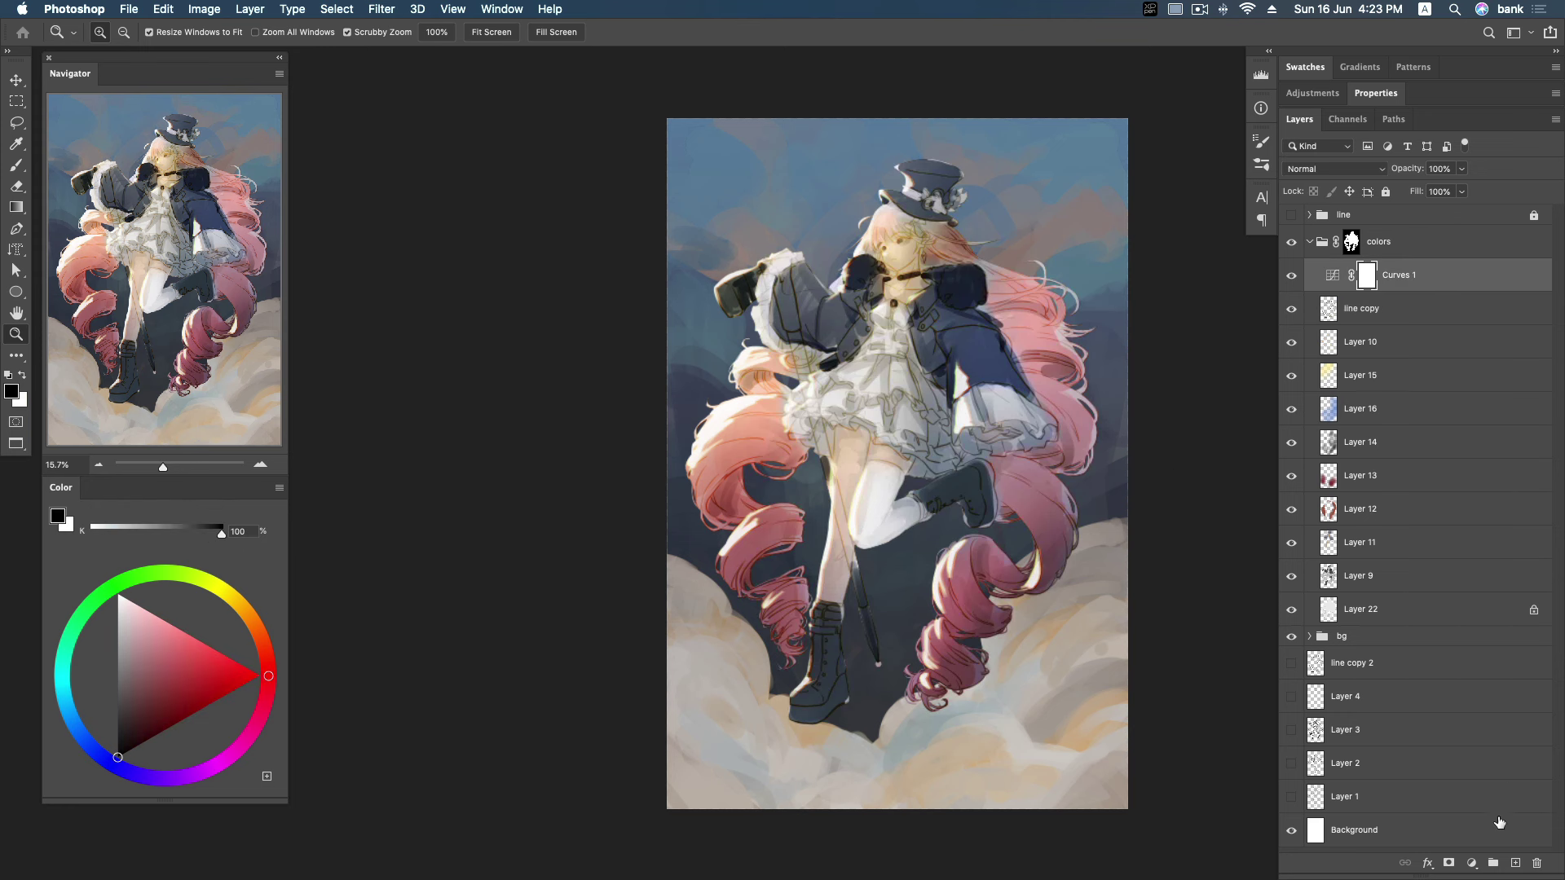
left_click(1515, 863)
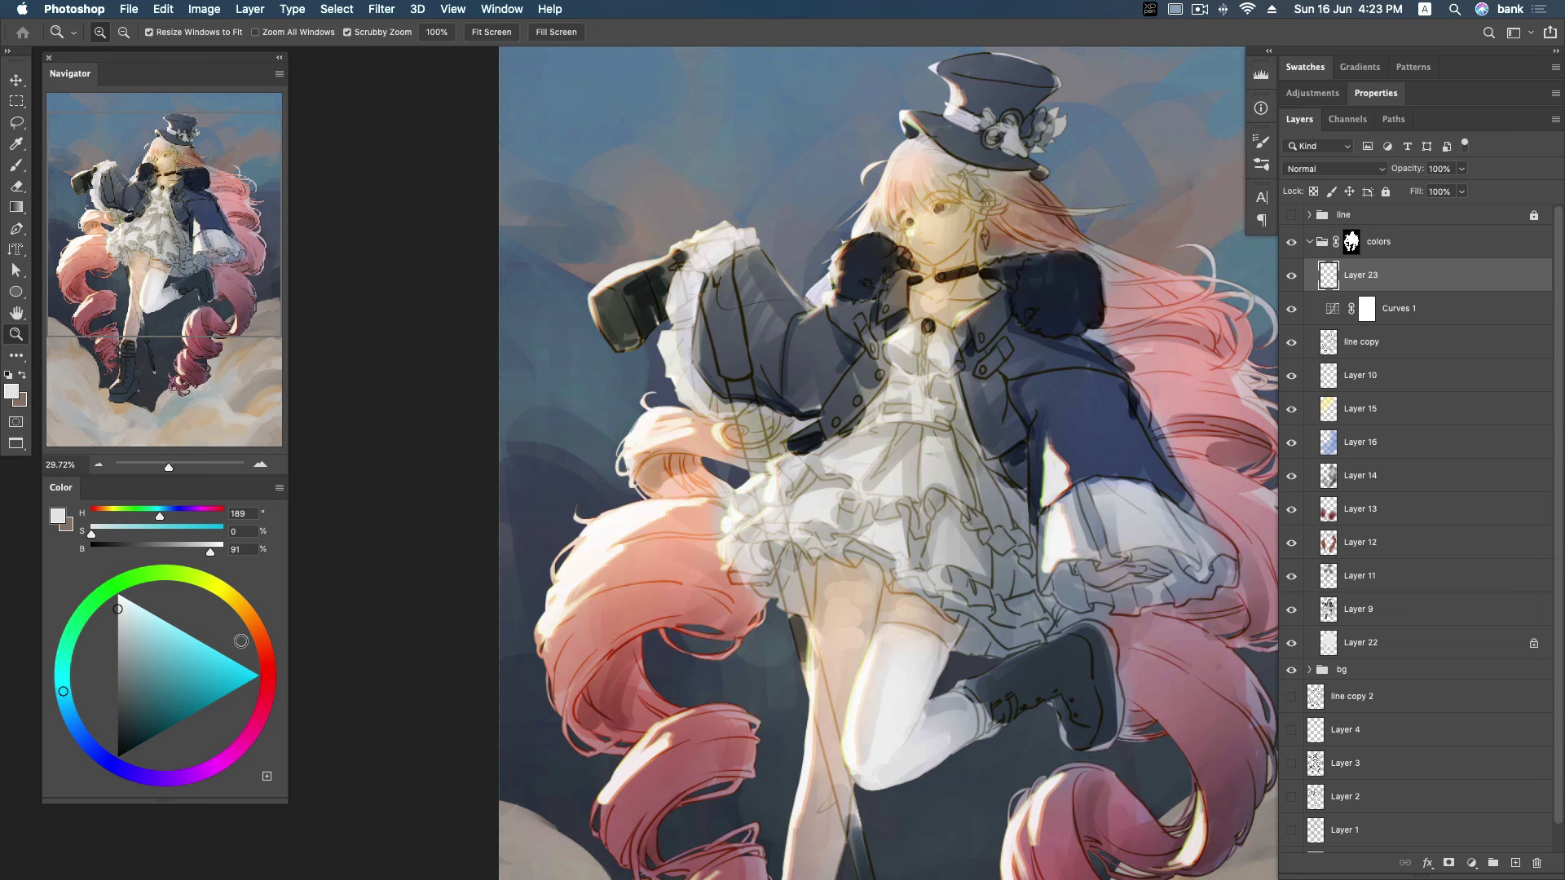
Pick a pale yellow colour and a brush preset, zoomed in on the upper figure.
left_click(225, 592)
left_click(140, 615)
left_click_drag(143, 613, 146, 619)
left_click(231, 597)
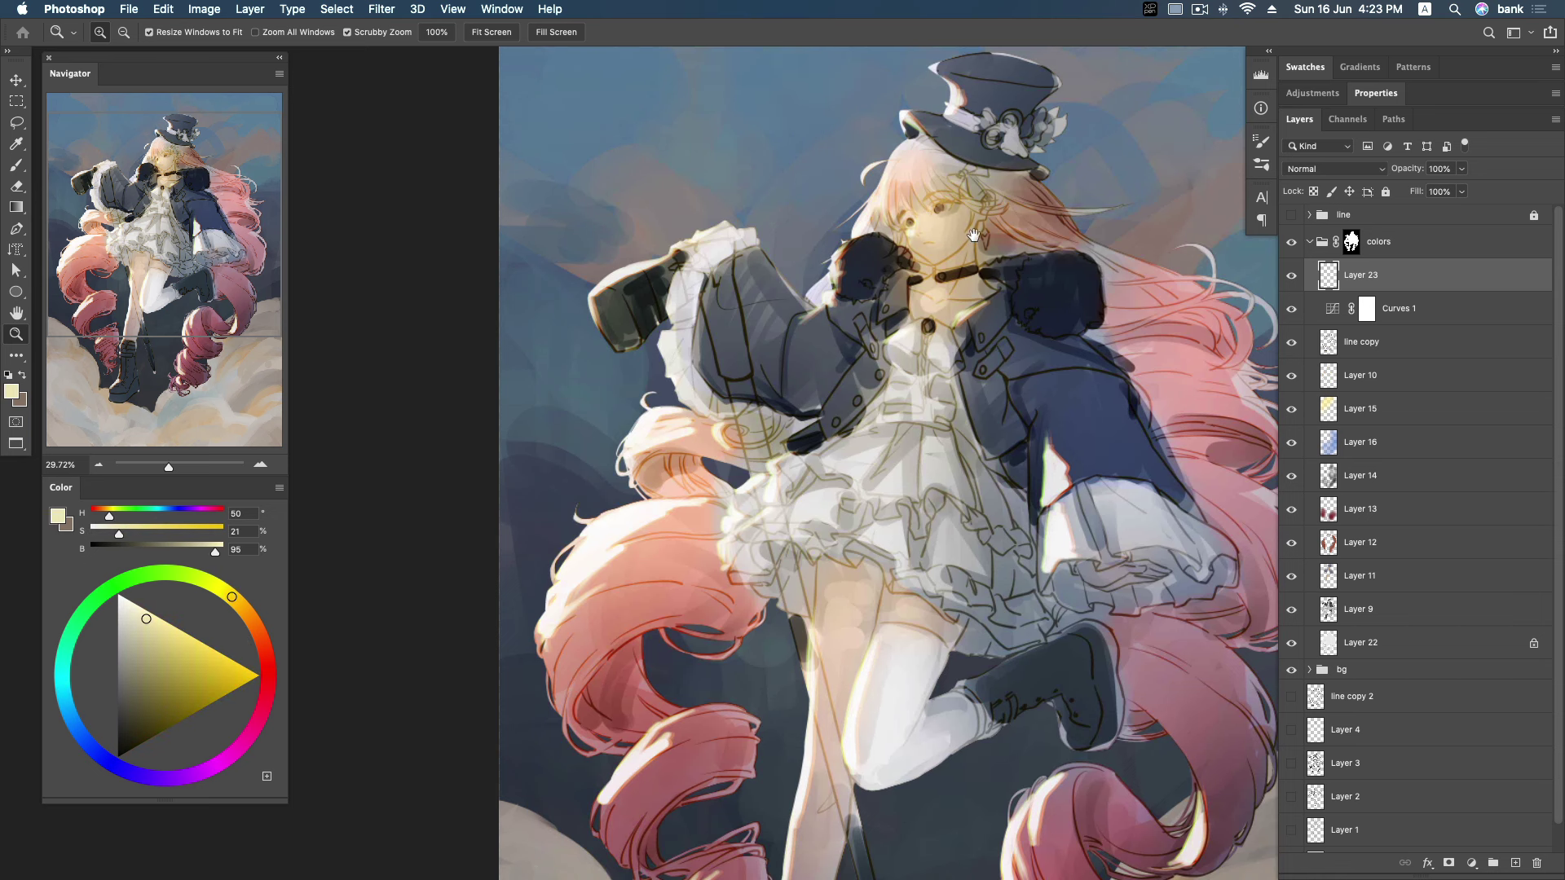
left_click_drag(974, 236, 941, 231)
key("b")
right_click(907, 216)
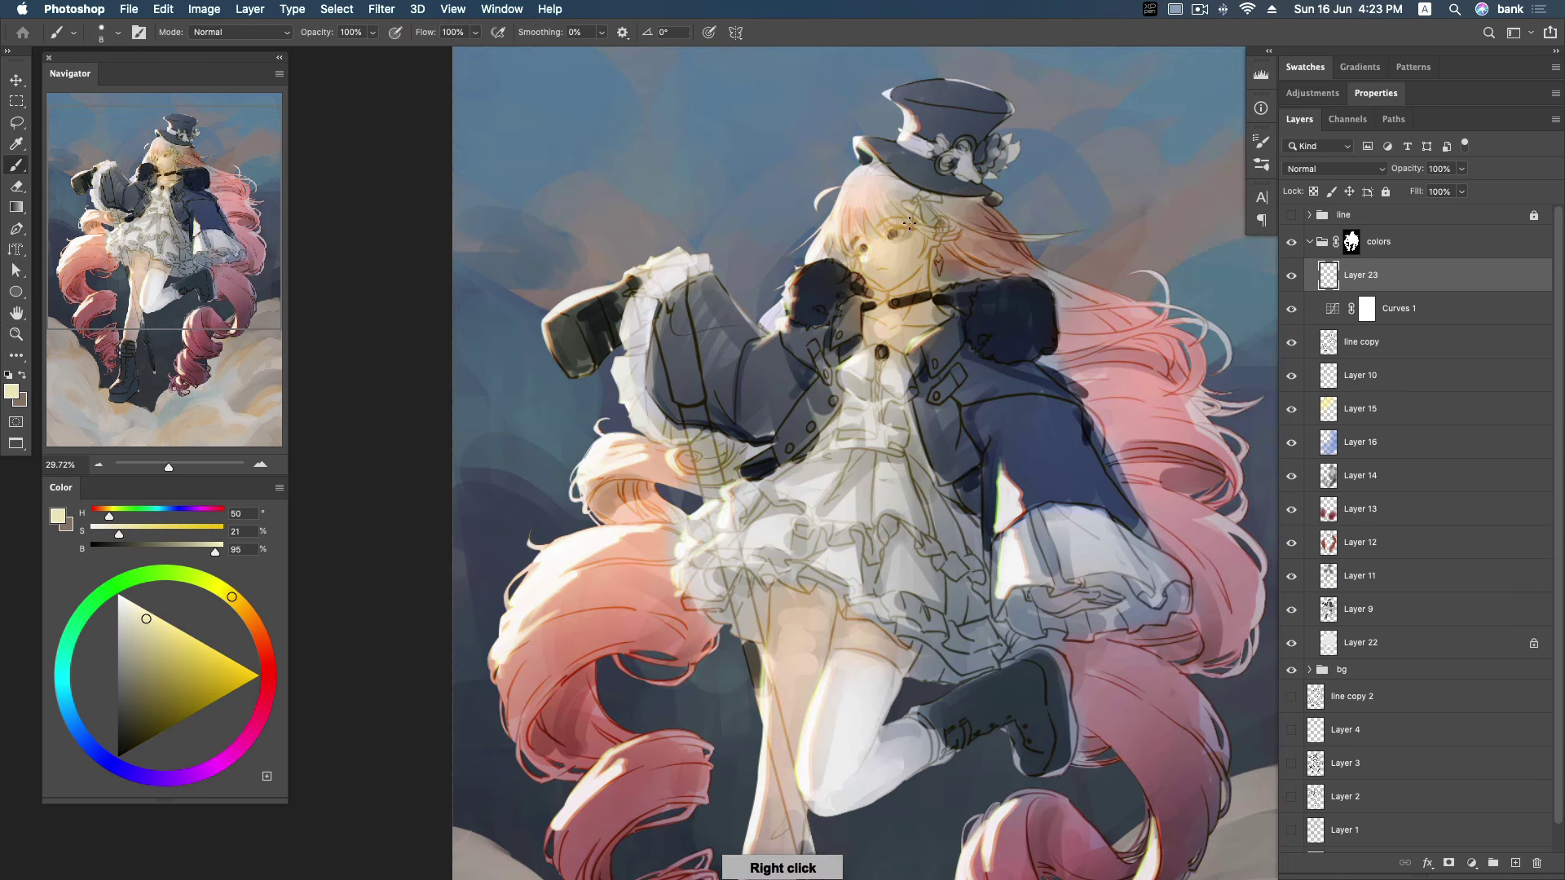
left_click(1413, 128)
Paint soft pale yellow light over the face, glove and boot.
key("bracketleft")
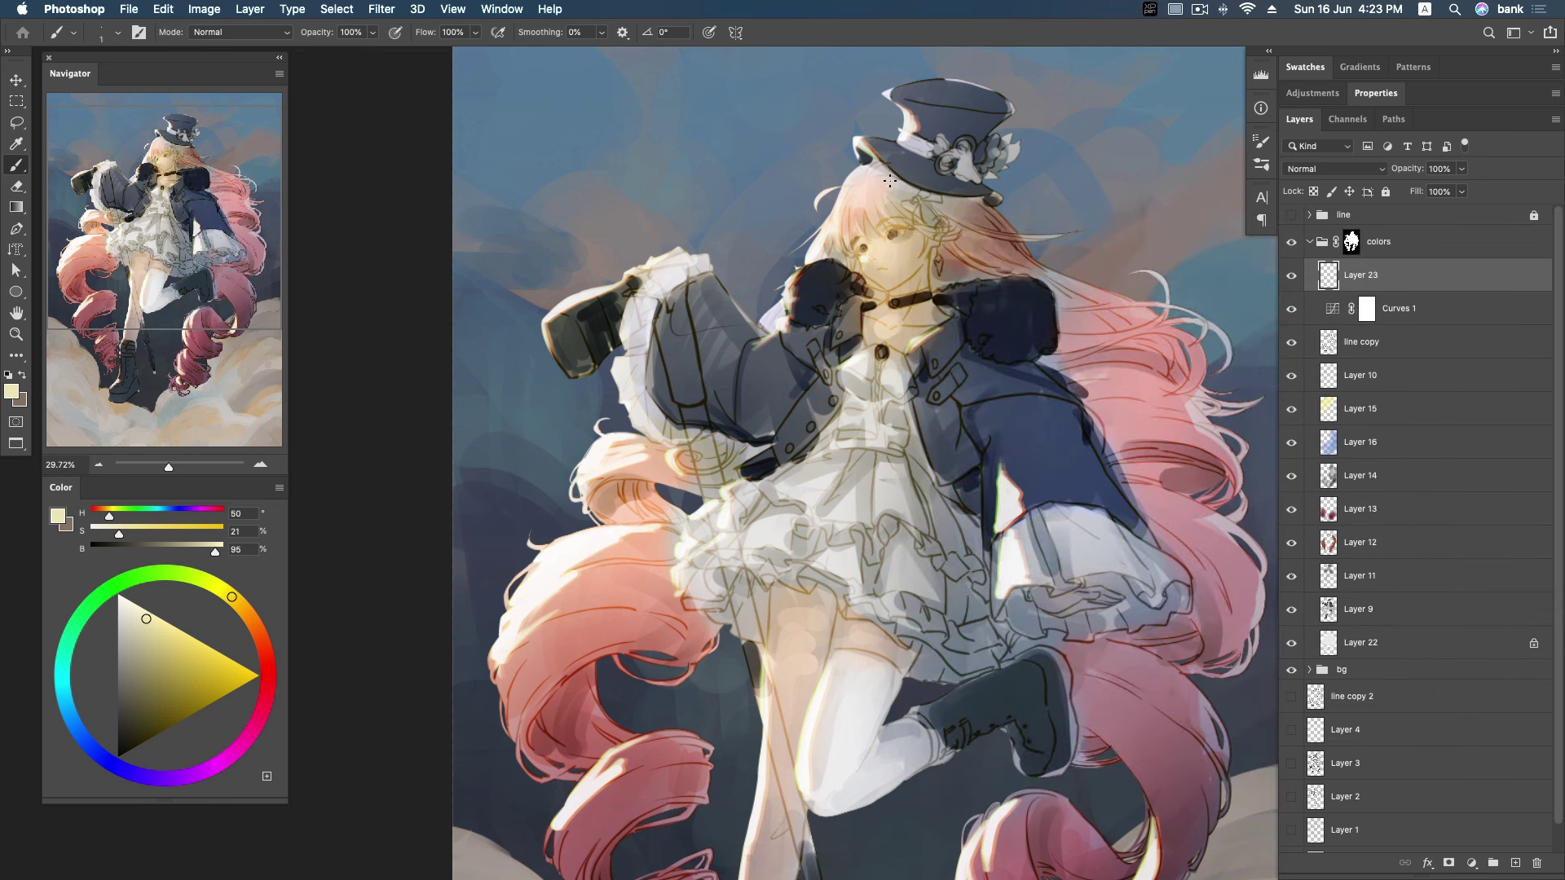
key("bracketright")
key("bracketright")
key("bracketright")
key("bracketright")
key("bracketright")
key("bracketright")
key("bracketright")
key("bracketright")
key("bracketright")
key("bracketright")
key("bracketright")
key("bracketright")
mouse_move(888, 145)
left_mouse_down()
mouse_move(836, 242)
mouse_move(812, 198)
left_mouse_up()
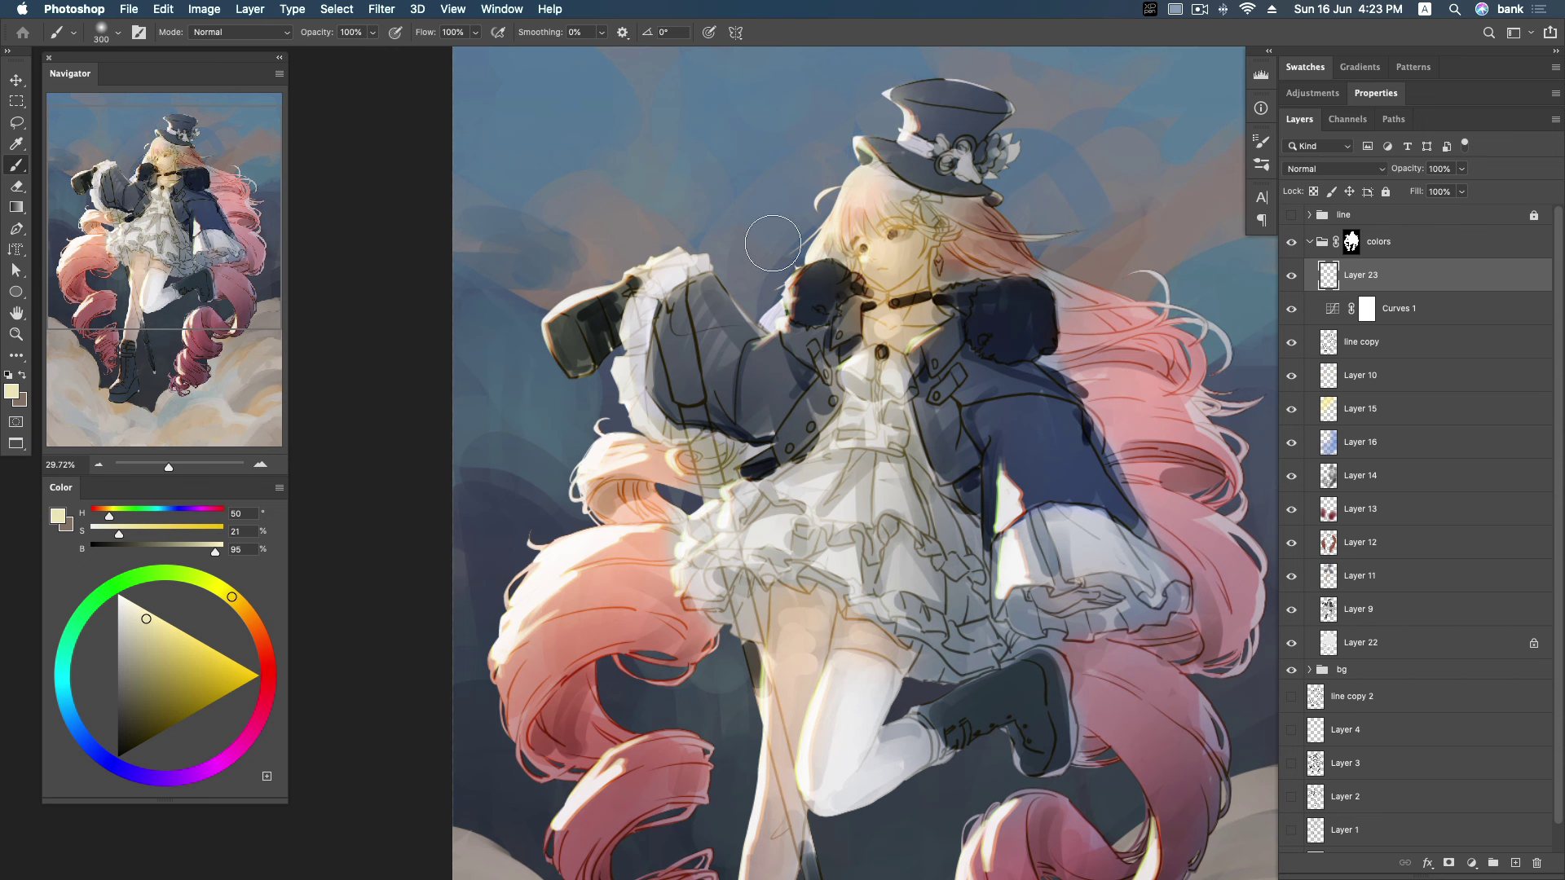
left_click(396, 33)
left_click_drag(782, 285, 826, 235)
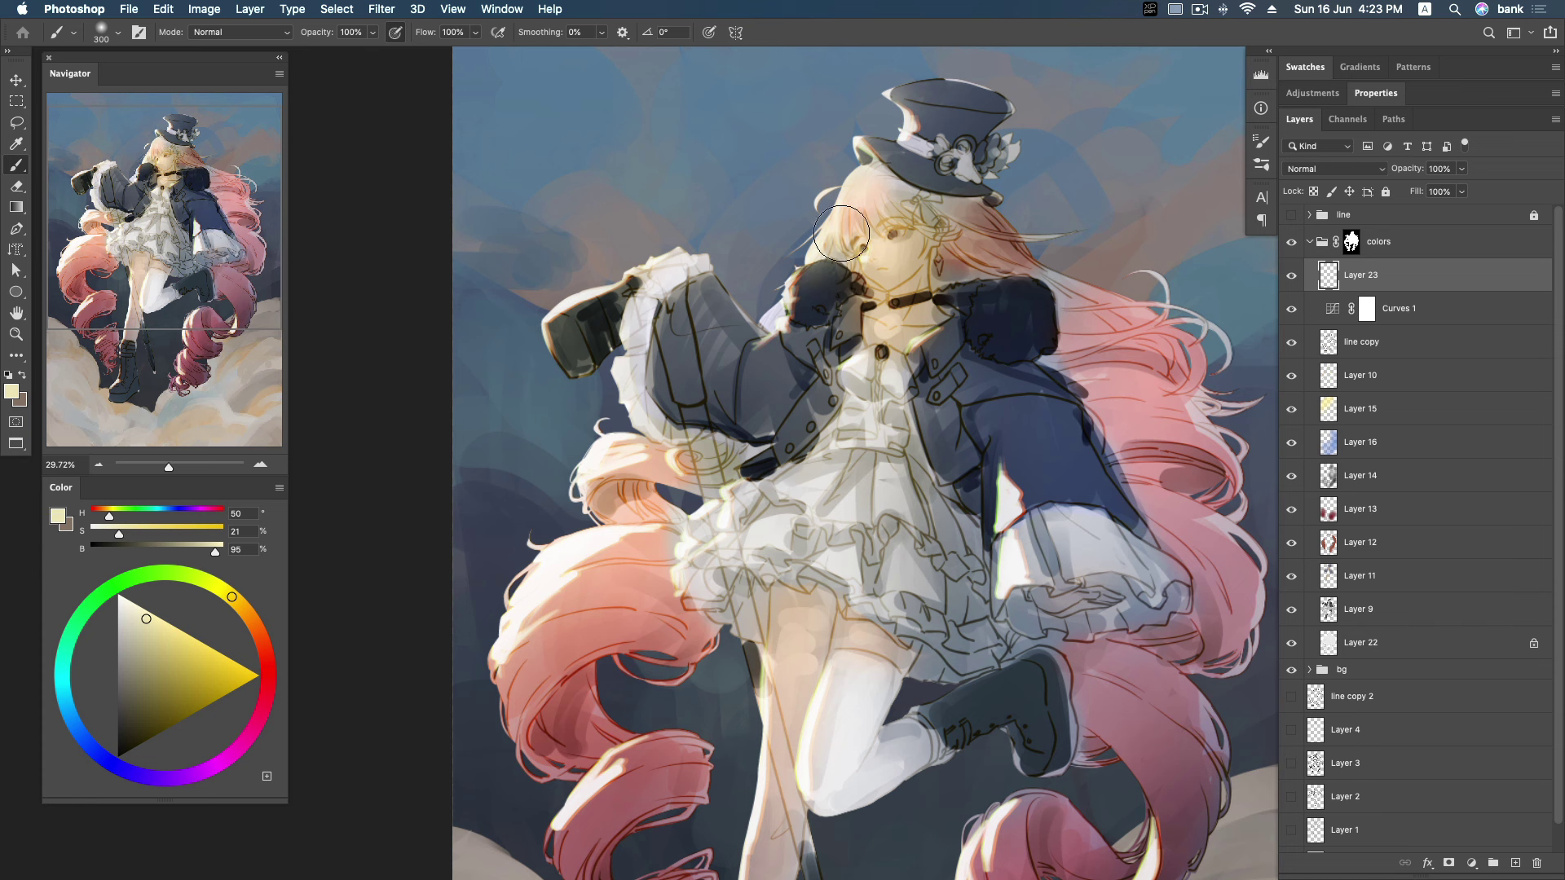
key("bracketright")
key("bracketright")
mouse_move(628, 310)
left_mouse_down()
mouse_move(524, 326)
mouse_move(587, 342)
left_mouse_up()
key("bracketright")
Switch to a saturated red-orange and paint light over the left hair.
left_click(238, 604)
left_click_drag(238, 604, 257, 630)
left_click(188, 638)
key("bracketright")
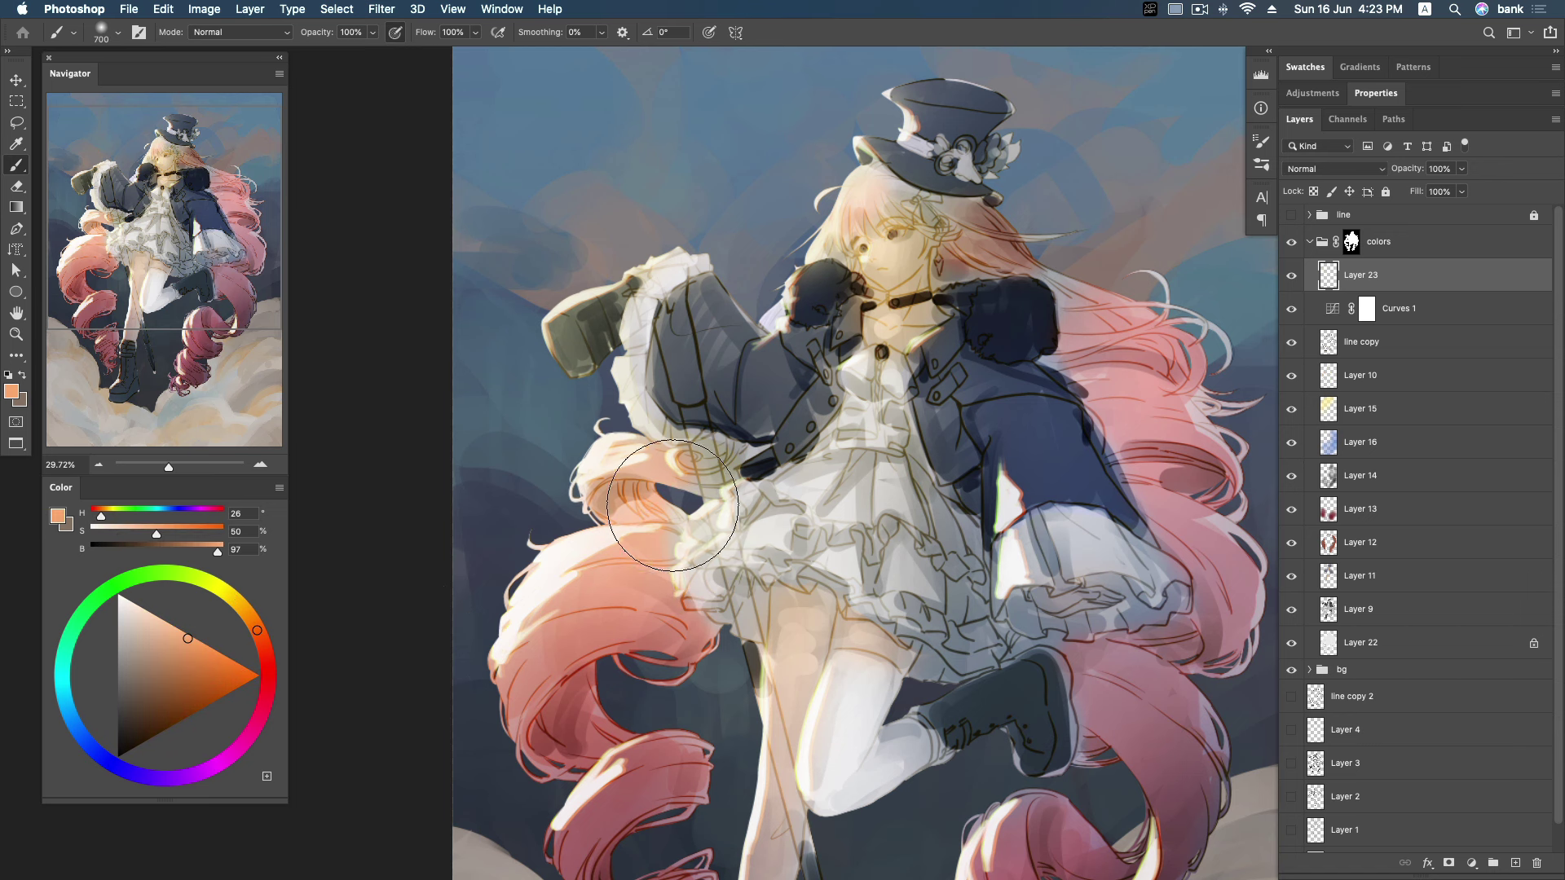
key("bracketleft")
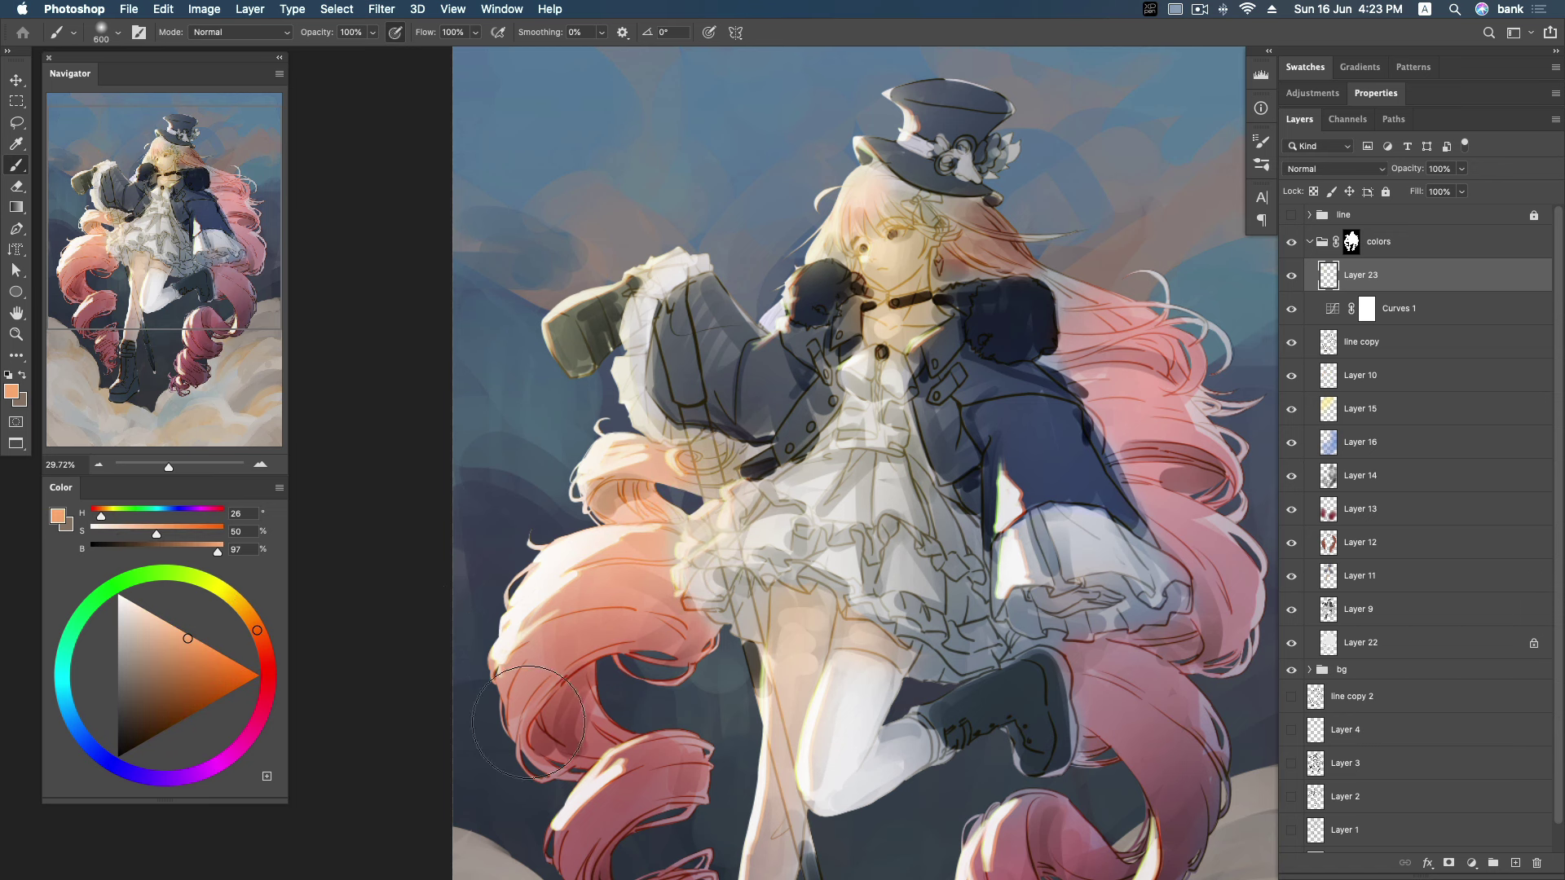
left_click_drag(699, 476, 710, 329)
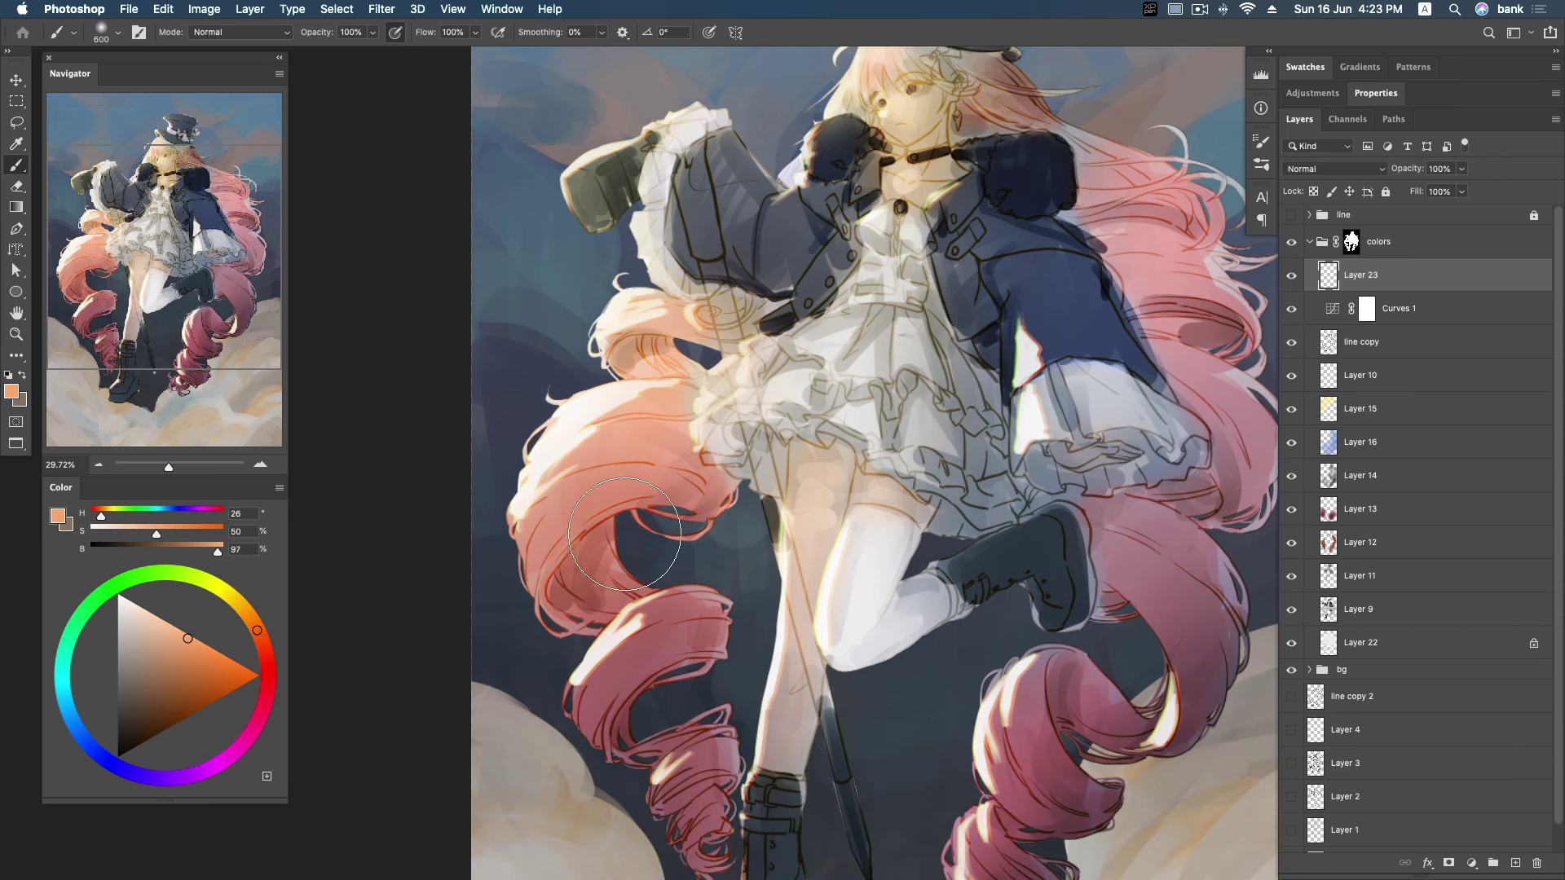
left_click_drag(603, 626, 615, 520)
left_click(206, 651)
left_click_drag(247, 634, 258, 638)
key("bracketleft")
key("bracketleft")
mouse_move(693, 408)
left_mouse_down()
mouse_move(577, 517)
mouse_move(652, 424)
mouse_move(619, 497)
mouse_move(693, 530)
mouse_move(673, 606)
left_mouse_up()
Paint warm orange strokes over the upper, right and lower hair curls.
key("bracketright")
key("bracketleft")
key("bracketleft")
mouse_move(644, 228)
left_mouse_down()
mouse_move(693, 261)
mouse_move(683, 246)
mouse_move(795, 208)
left_mouse_up()
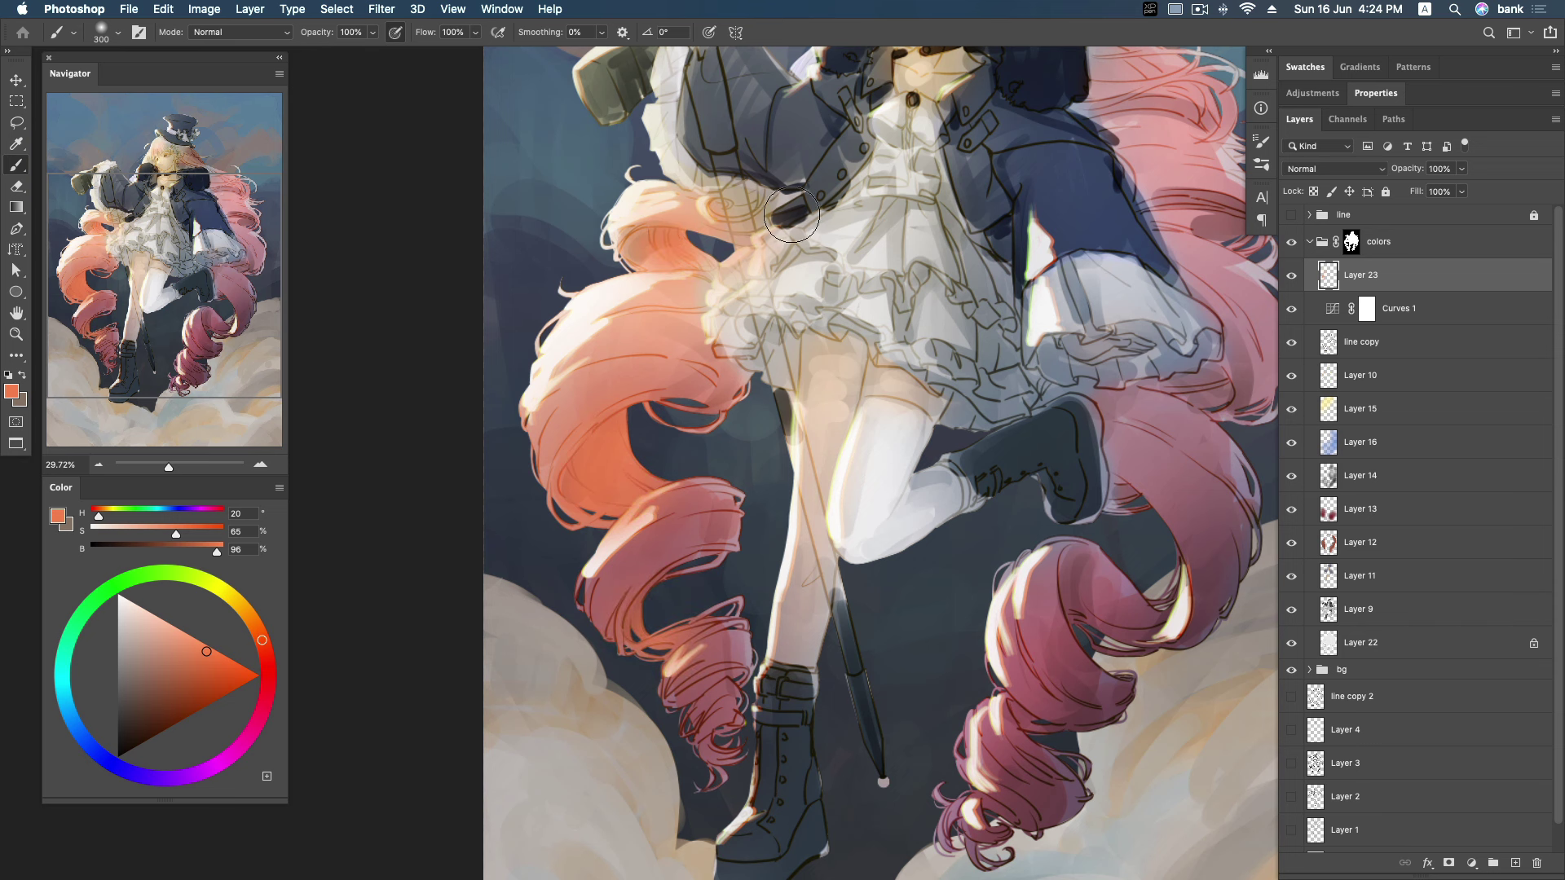
key("bracketright")
left_click_drag(1128, 500, 1045, 411)
left_click_drag(1059, 562, 1093, 456)
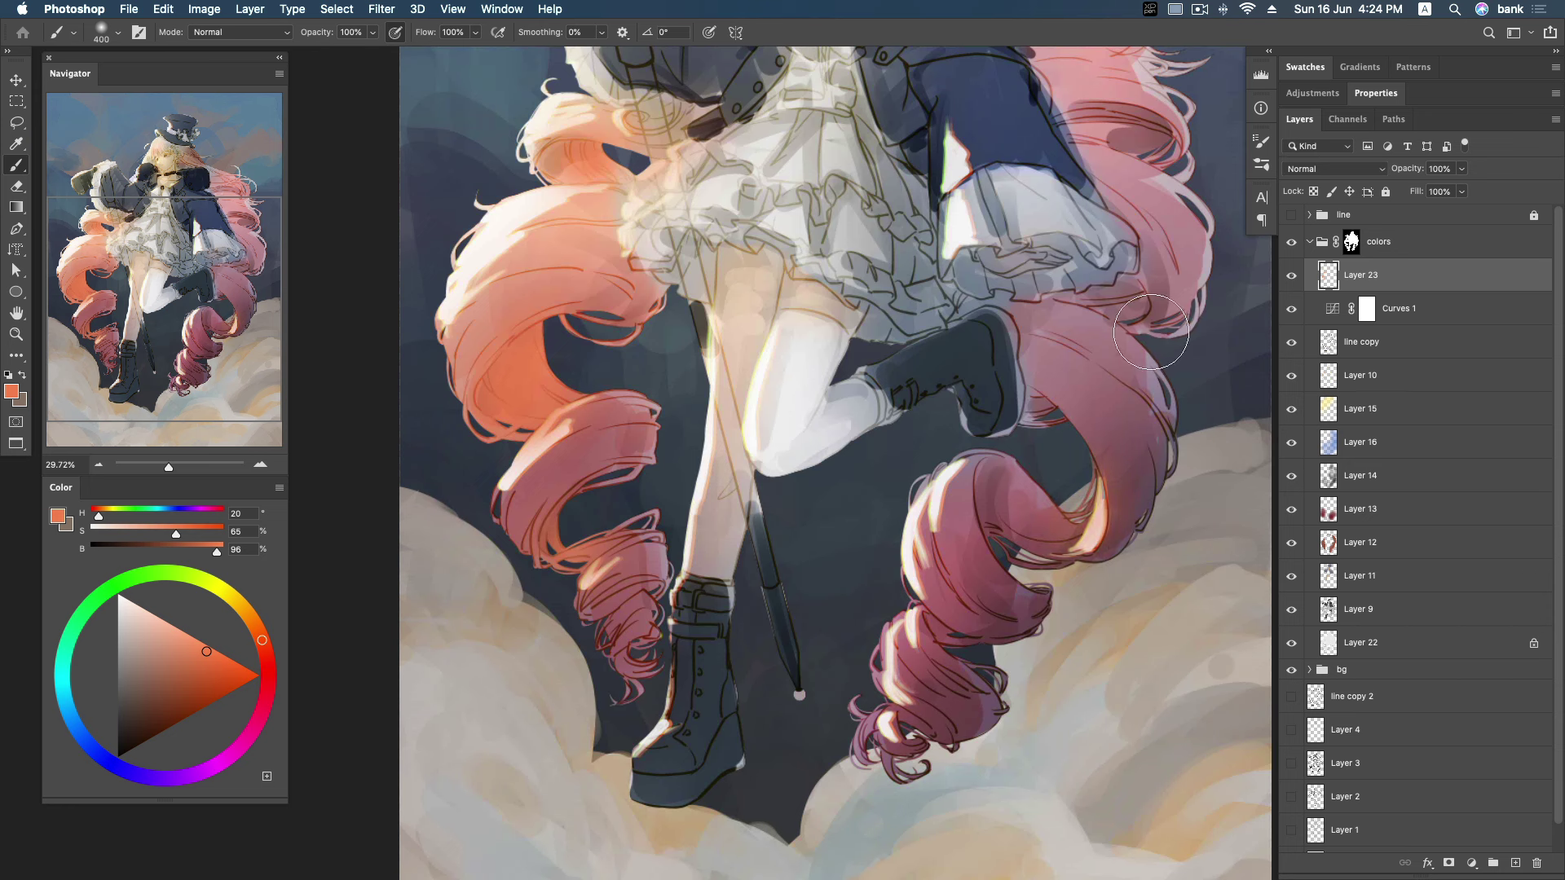
left_click_drag(1012, 602, 929, 628)
mouse_move(962, 480)
left_mouse_down()
mouse_move(888, 587)
mouse_move(902, 678)
left_mouse_up()
Tint the white sleeve cuff a muted cream-yellow, discarding a trial skirt glow.
scroll(775, 489, "up", 2)
scroll(687, 350, "up", 3)
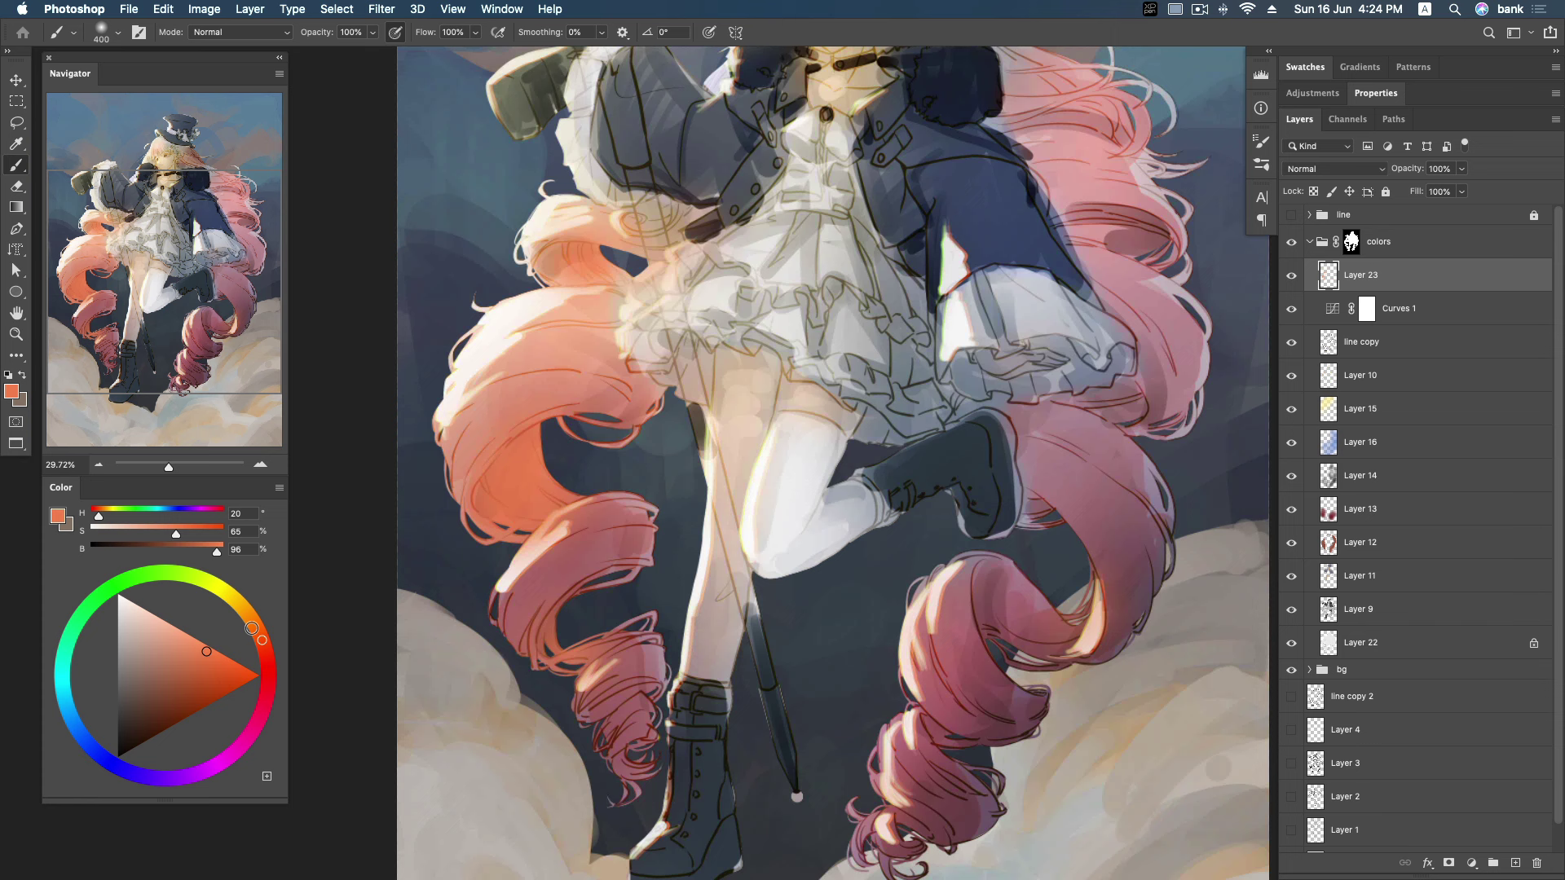
left_click_drag(255, 629, 247, 599)
mouse_move(676, 359)
left_mouse_down()
mouse_move(709, 407)
mouse_move(699, 434)
left_mouse_up()
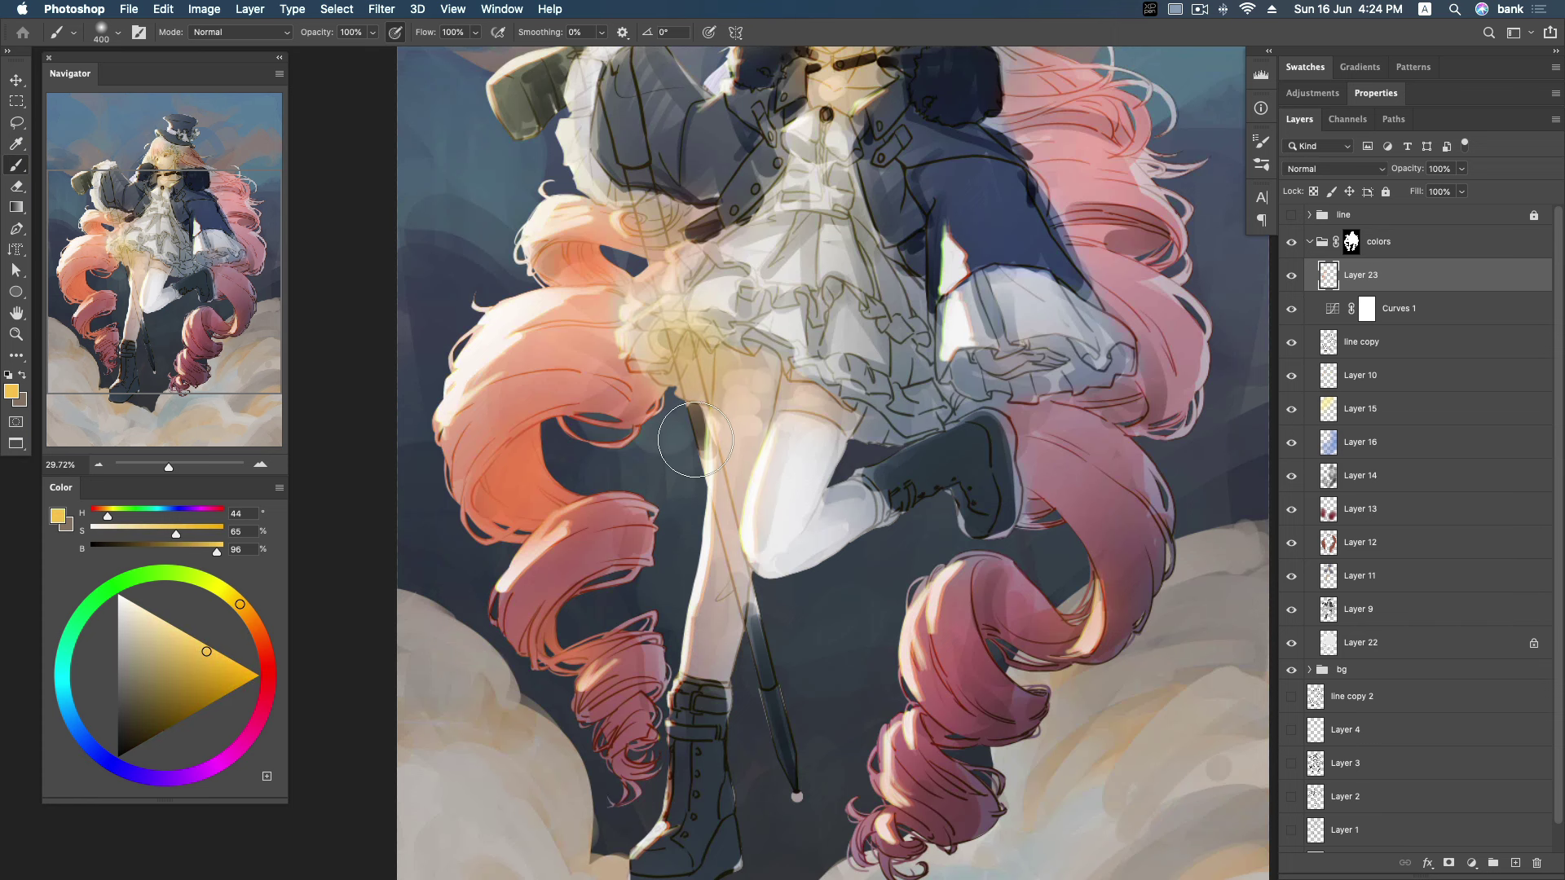
key("ctrl+z")
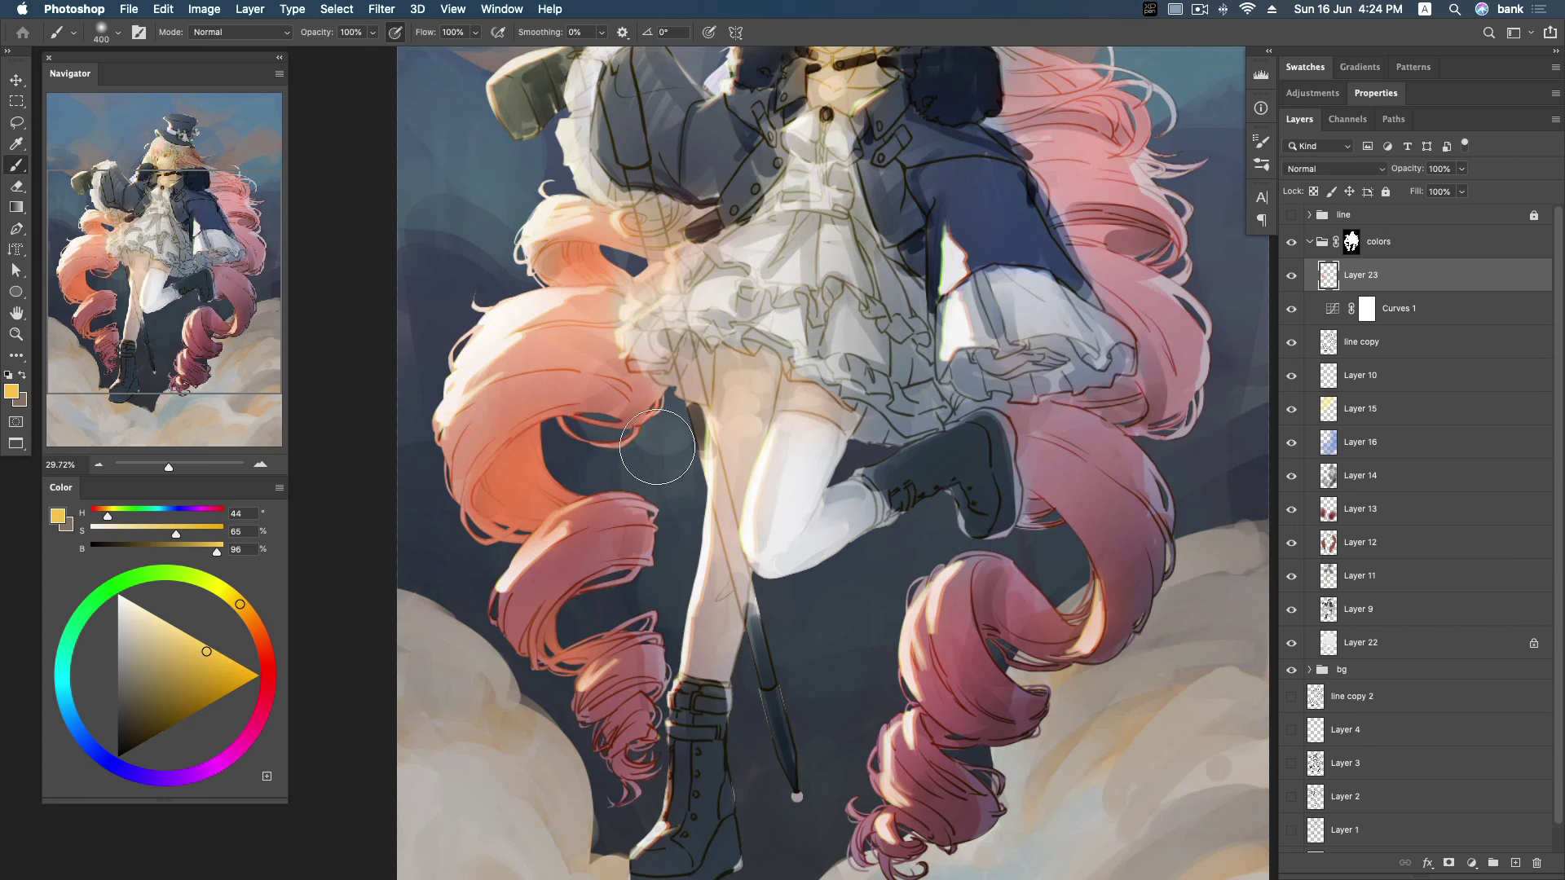
left_click_drag(223, 658, 188, 653)
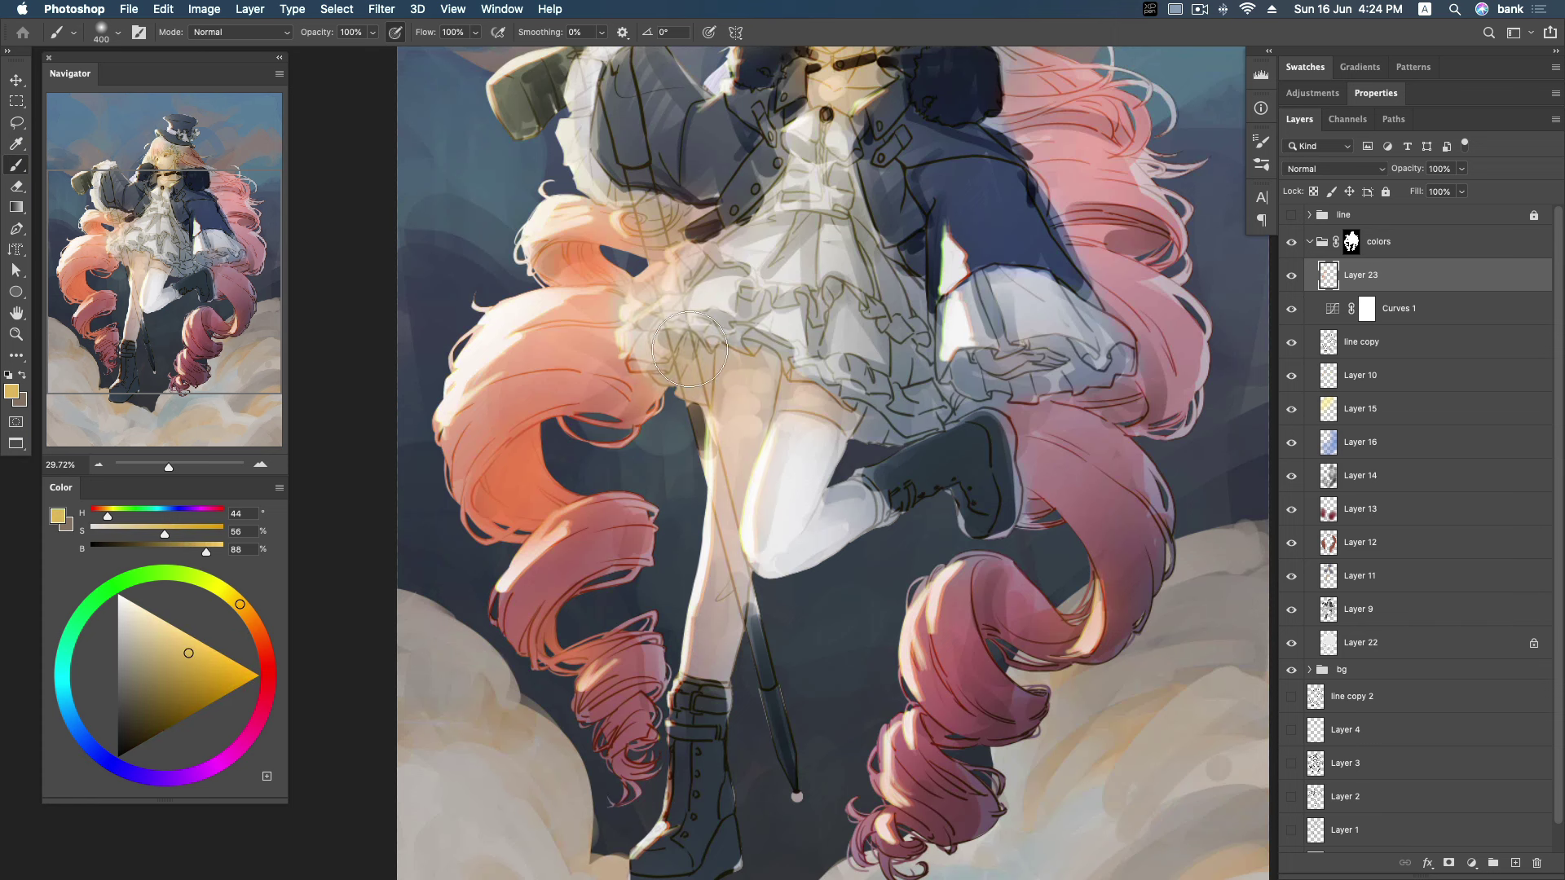
scroll(570, 229, "up", 3)
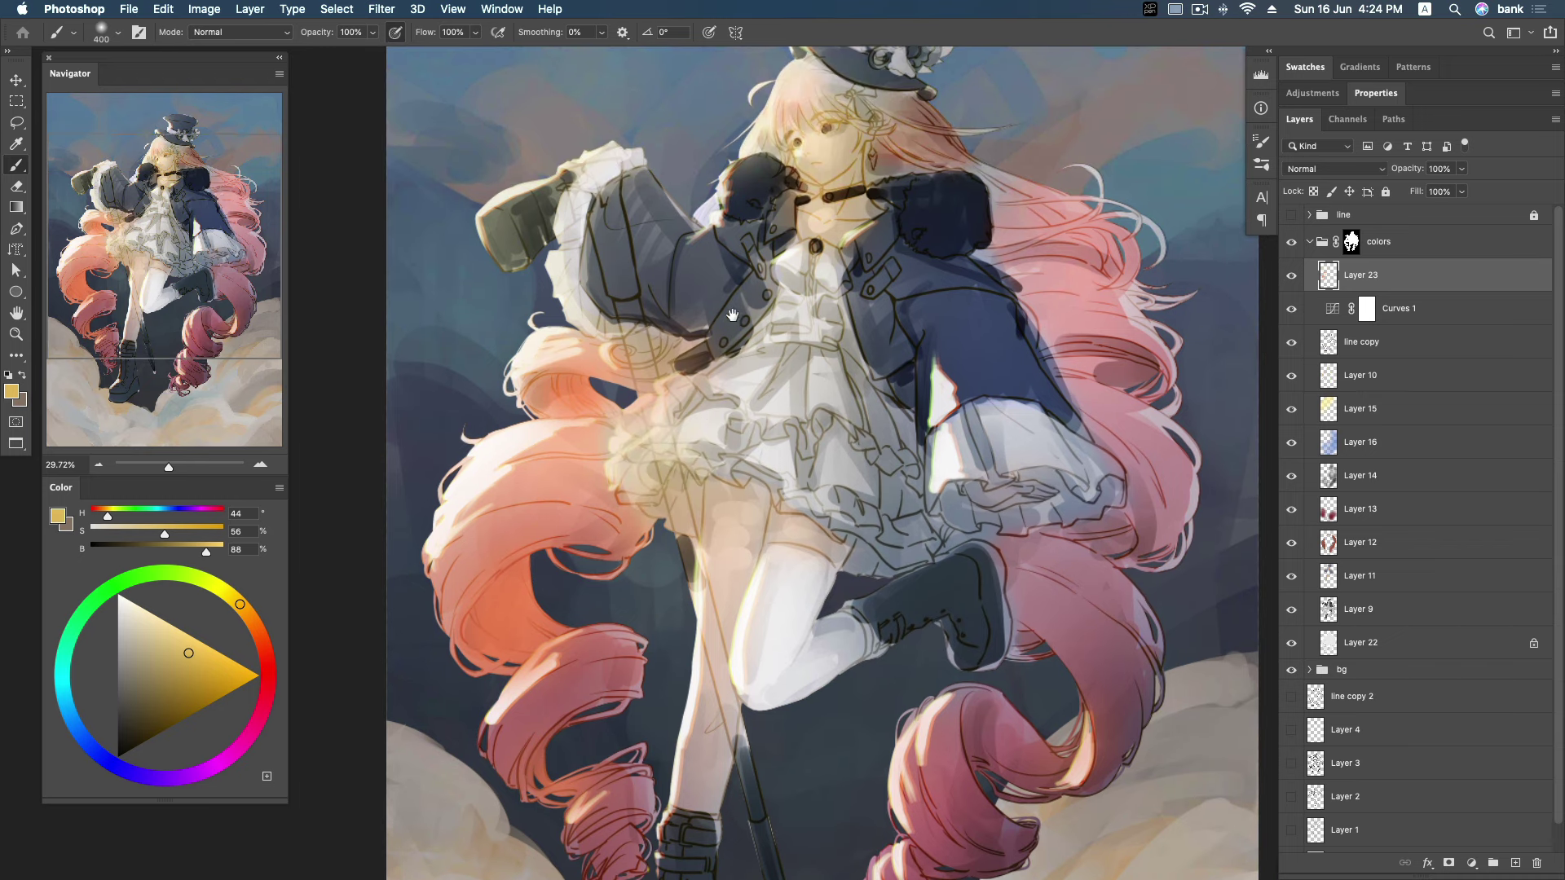
left_click_drag(561, 225, 570, 342)
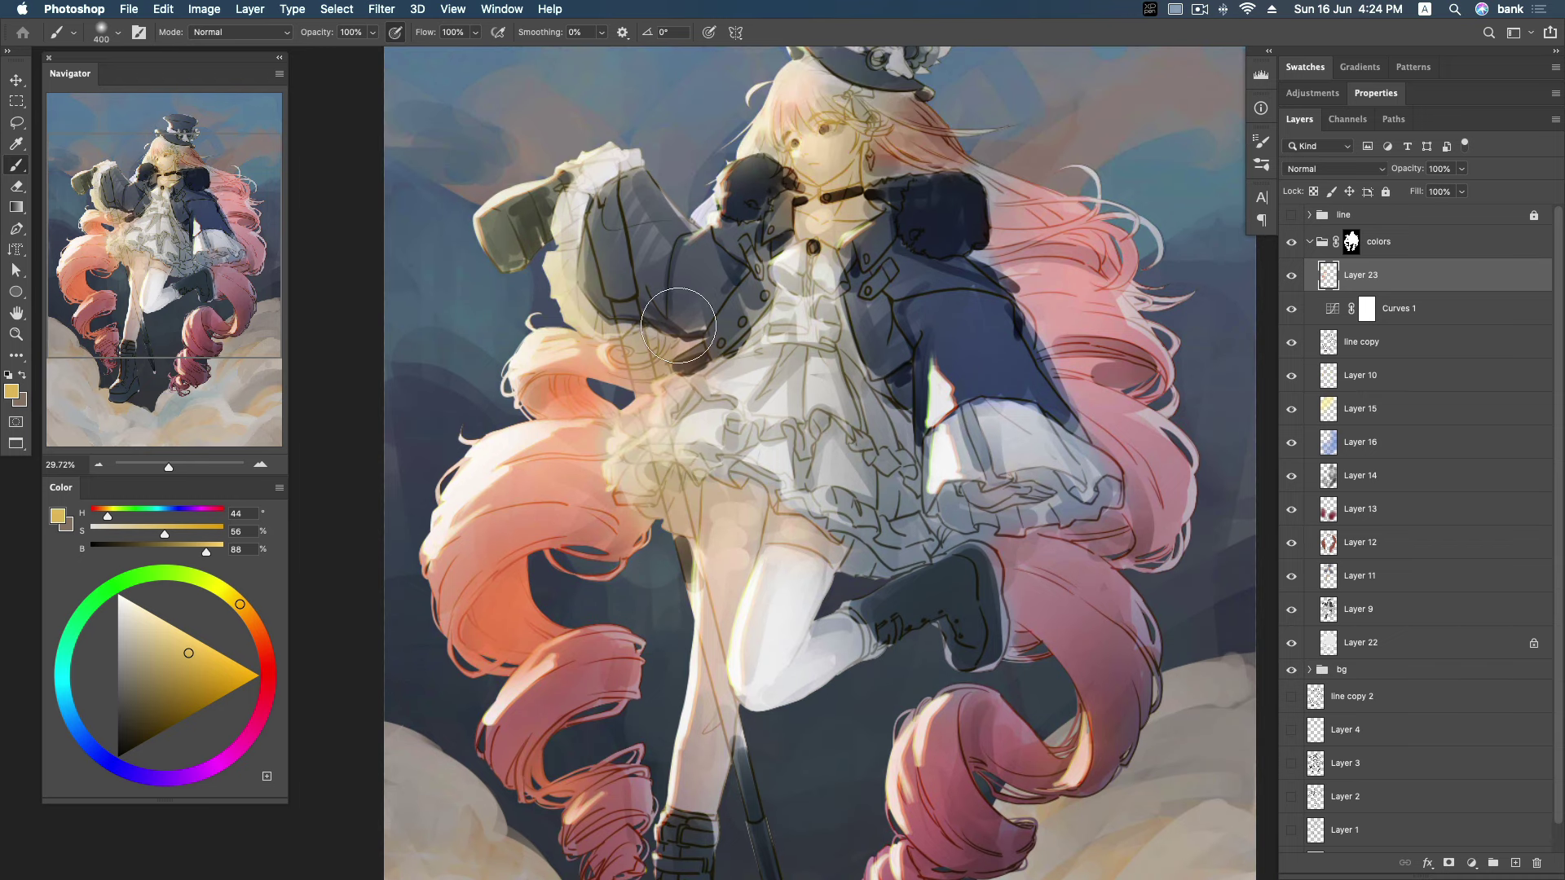
Paint bright orange warm light over the jacket and ruffles.
mouse_move(239, 604)
left_mouse_down()
mouse_move(254, 625)
mouse_move(279, 575)
left_mouse_up()
scroll(776, 151, "up", 2)
mouse_move(1037, 406)
left_mouse_down()
mouse_move(1009, 321)
mouse_move(970, 497)
left_mouse_up()
left_click_drag(929, 448, 994, 489)
left_click_drag(937, 342, 956, 494)
Set Layer 23 to Overlay and choose a softer, lighter yellow paint colour.
left_click(1334, 169)
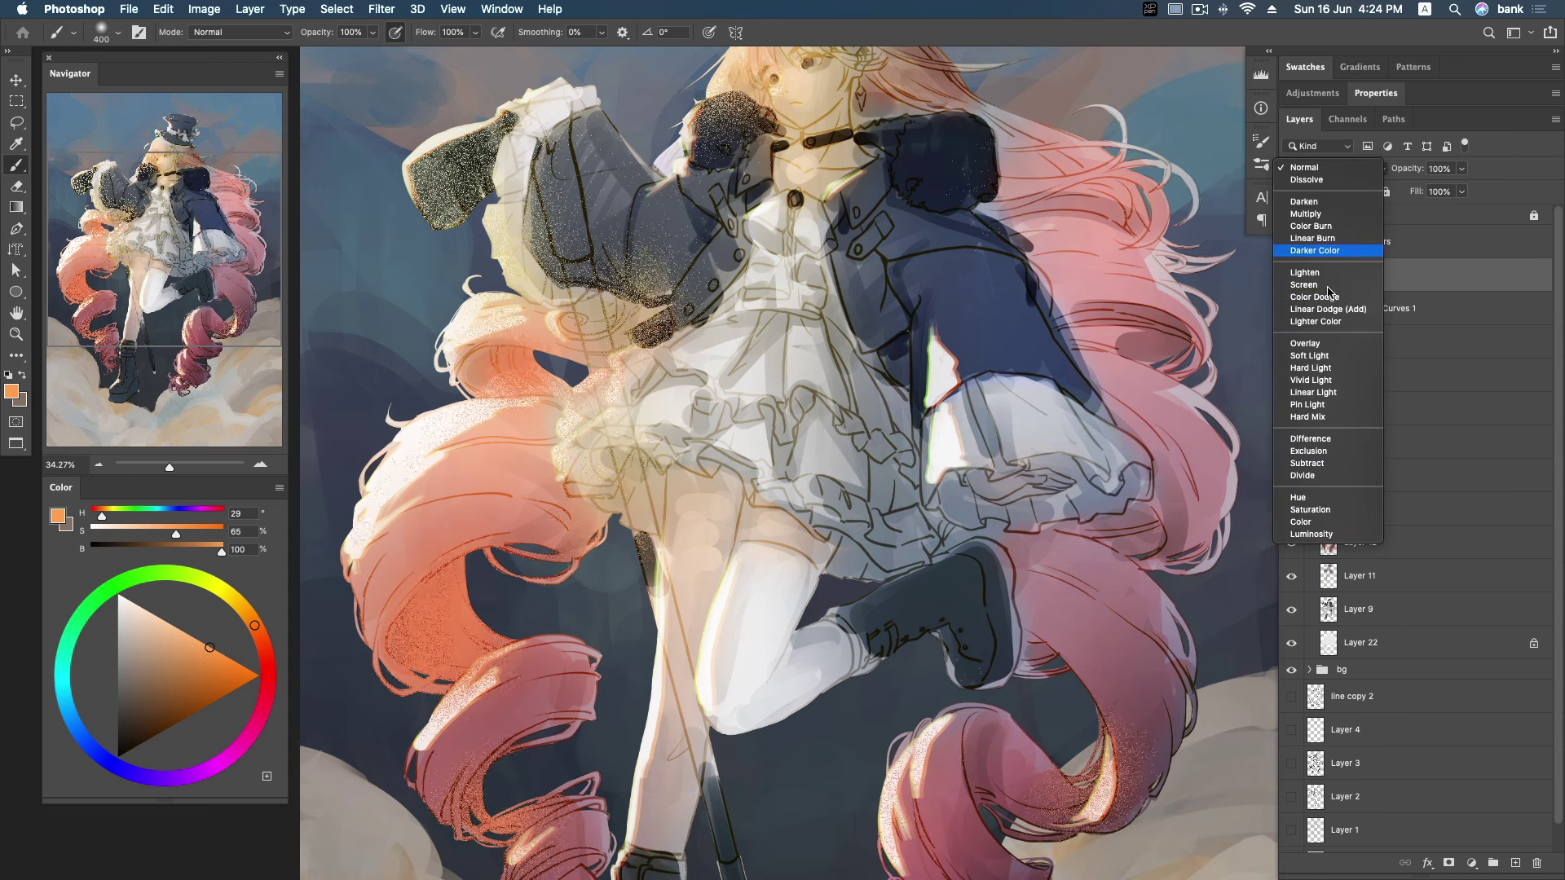
left_click(1322, 346)
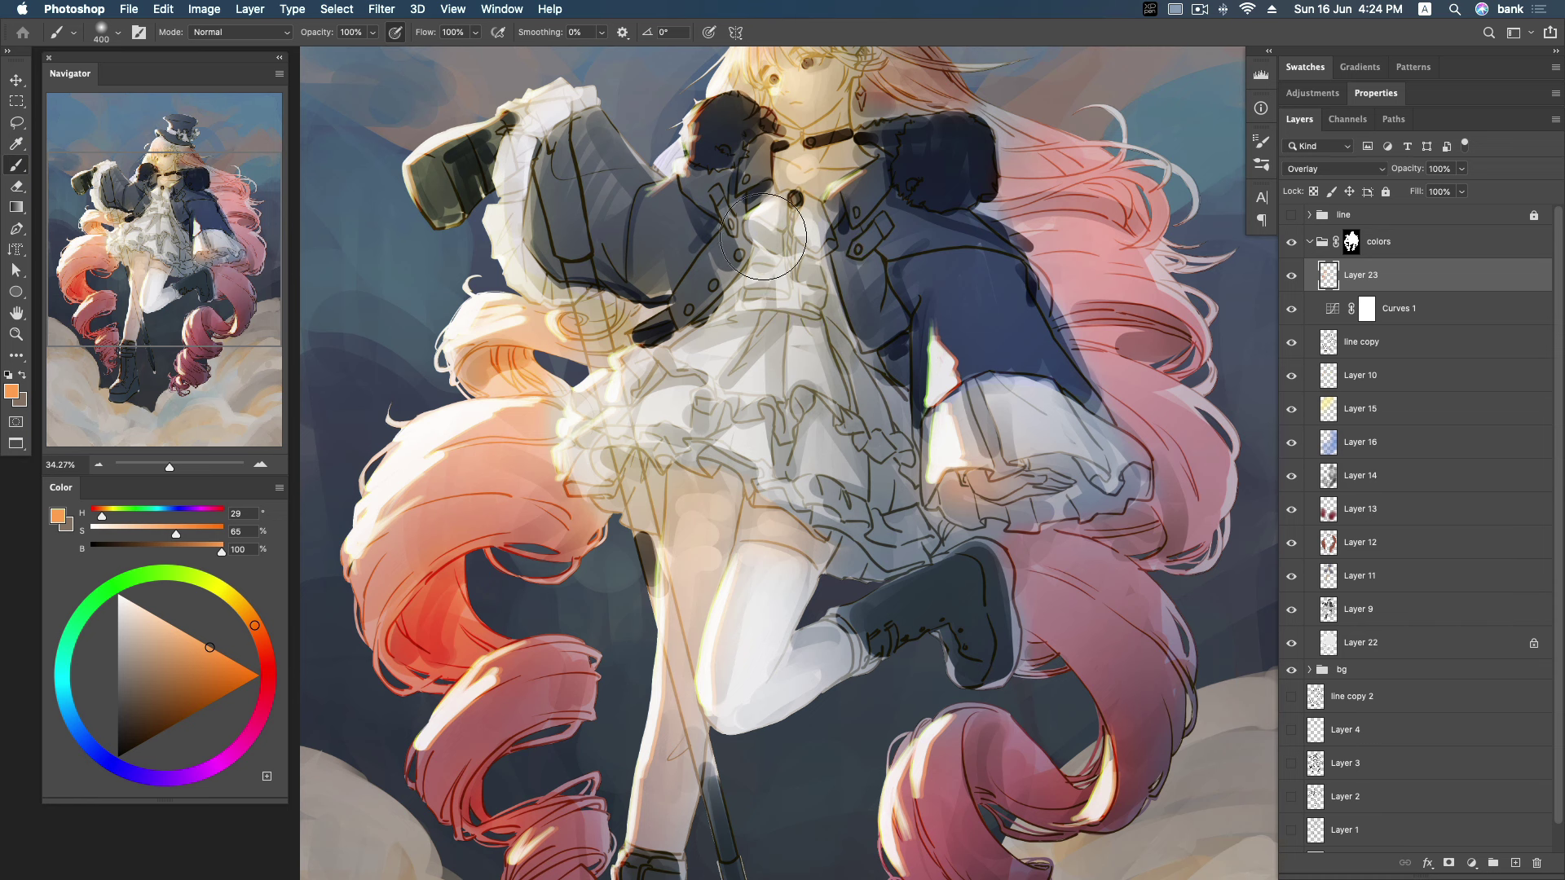
left_click_drag(255, 625, 244, 610)
key("bracketleft")
left_click(191, 635)
left_click_drag(244, 611, 253, 585)
left_click(253, 585)
key("bracketright")
Add Layer 24, pick a blue paint colour and fit the painting in view.
left_click(1515, 863)
left_click(72, 720)
key("super+0")
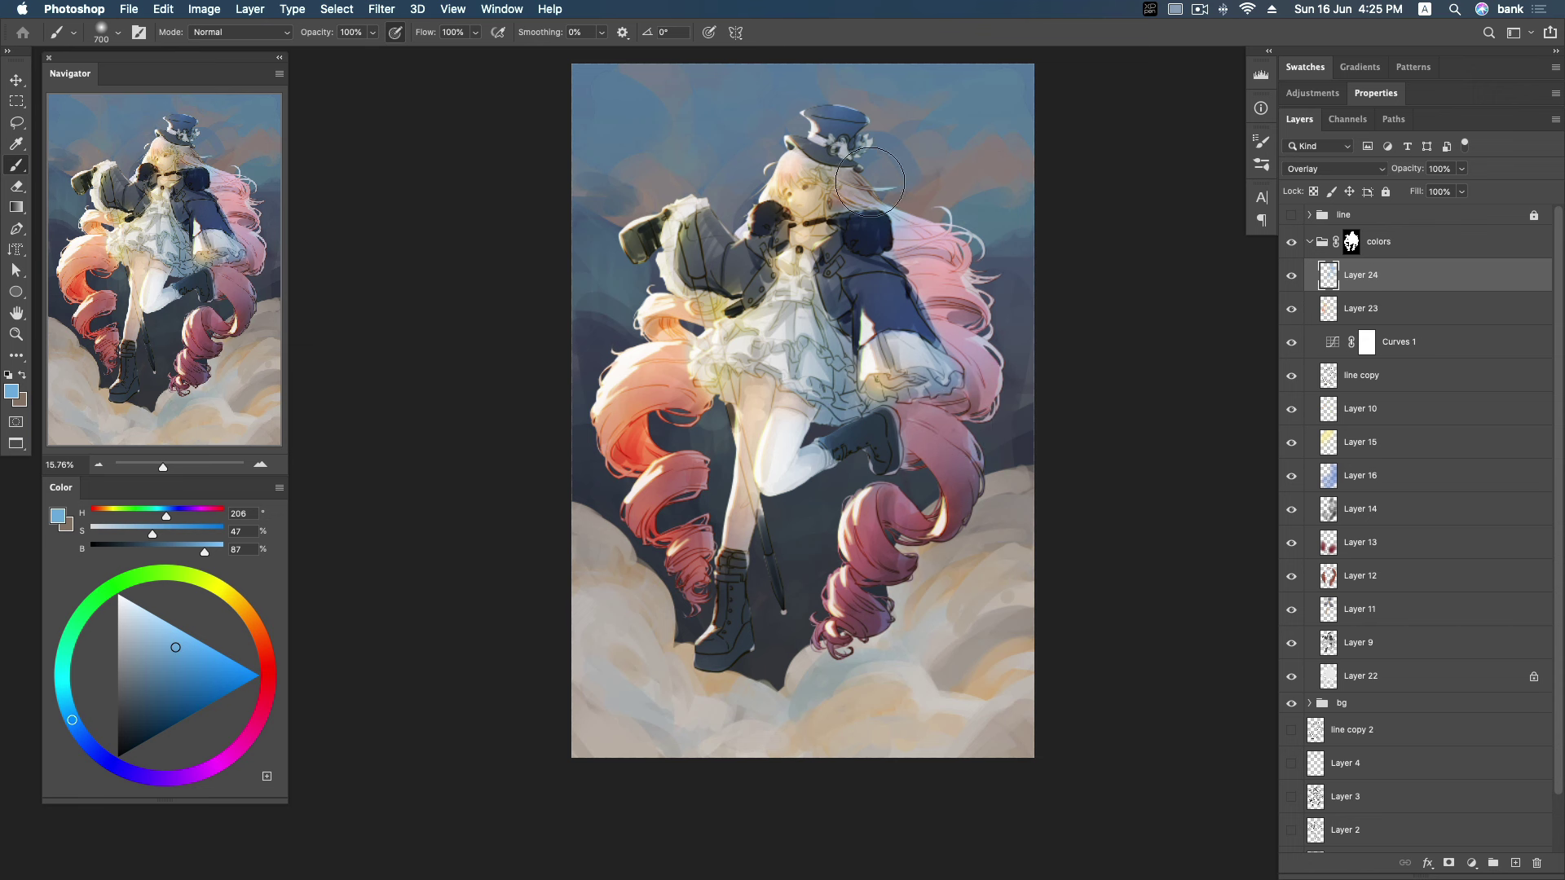
key("bracketright")
key("bracketleft")
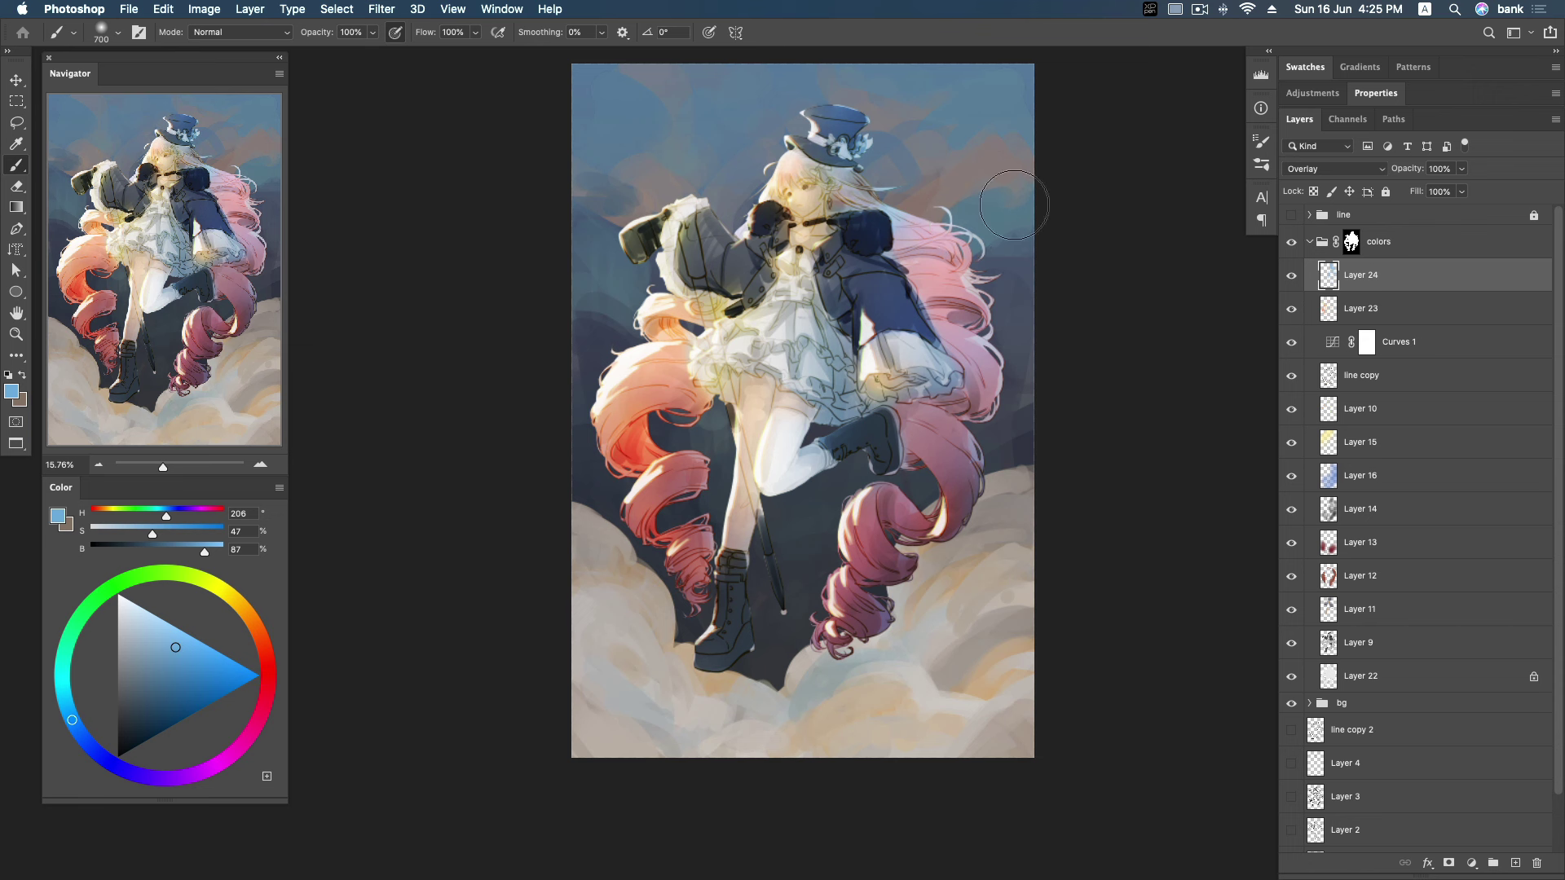
Apply a Hue/Saturation hue shift of +9 to Layer 24.
key("ctrl+u")
mouse_move(1255, 233)
left_mouse_down()
mouse_move(1287, 232)
mouse_move(1251, 232)
left_mouse_up()
left_click_drag(1254, 309, 1248, 309)
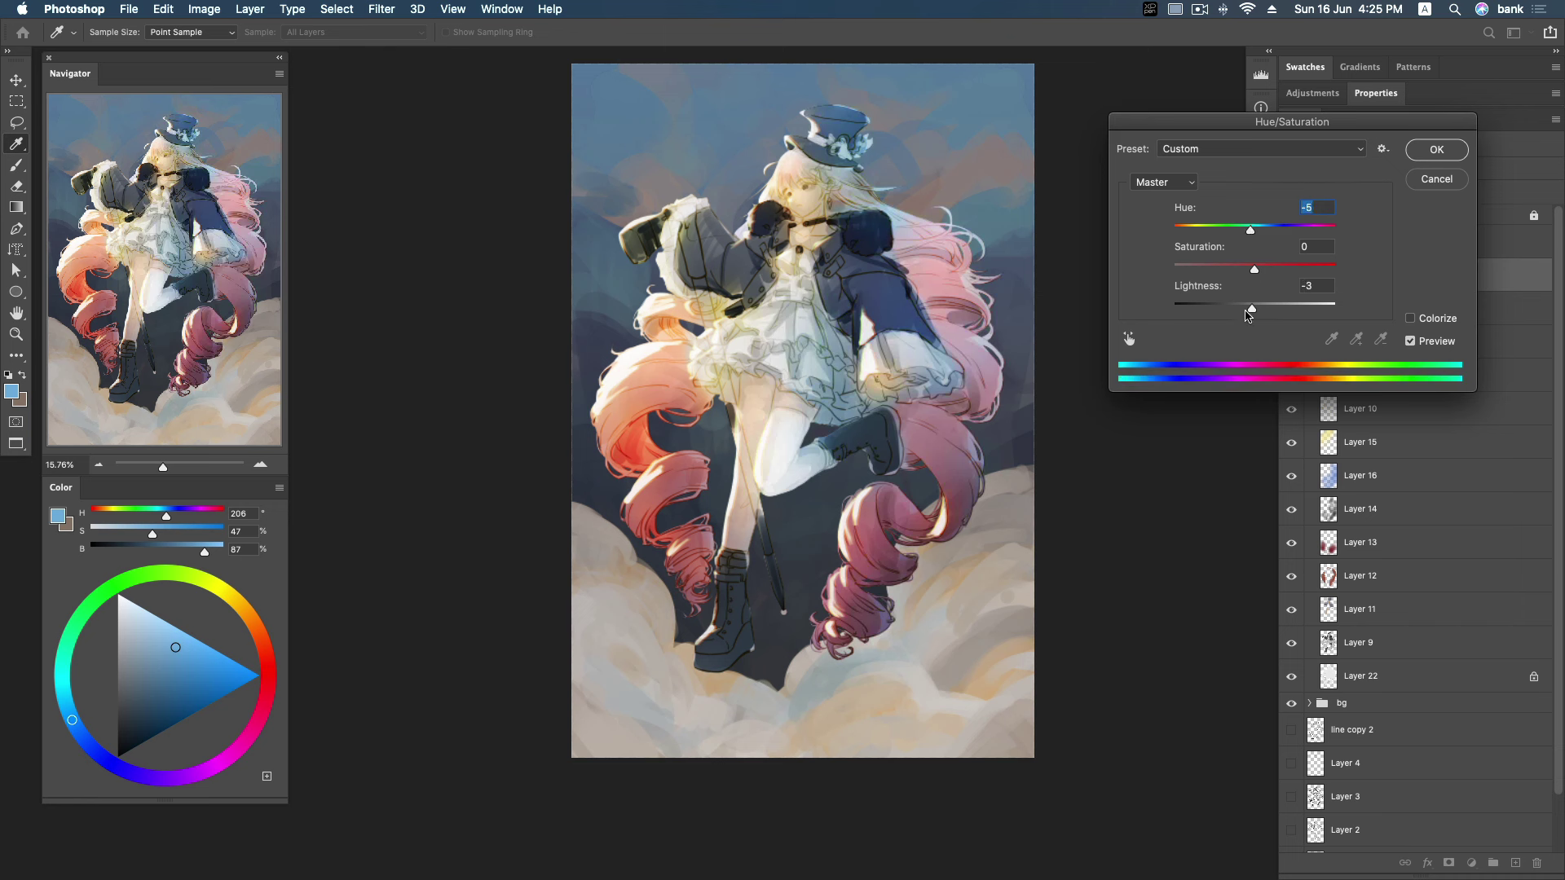
left_click(1436, 180)
key("ctrl+u")
mouse_move(1254, 230)
left_mouse_down()
mouse_move(1297, 228)
mouse_move(1284, 229)
left_mouse_up()
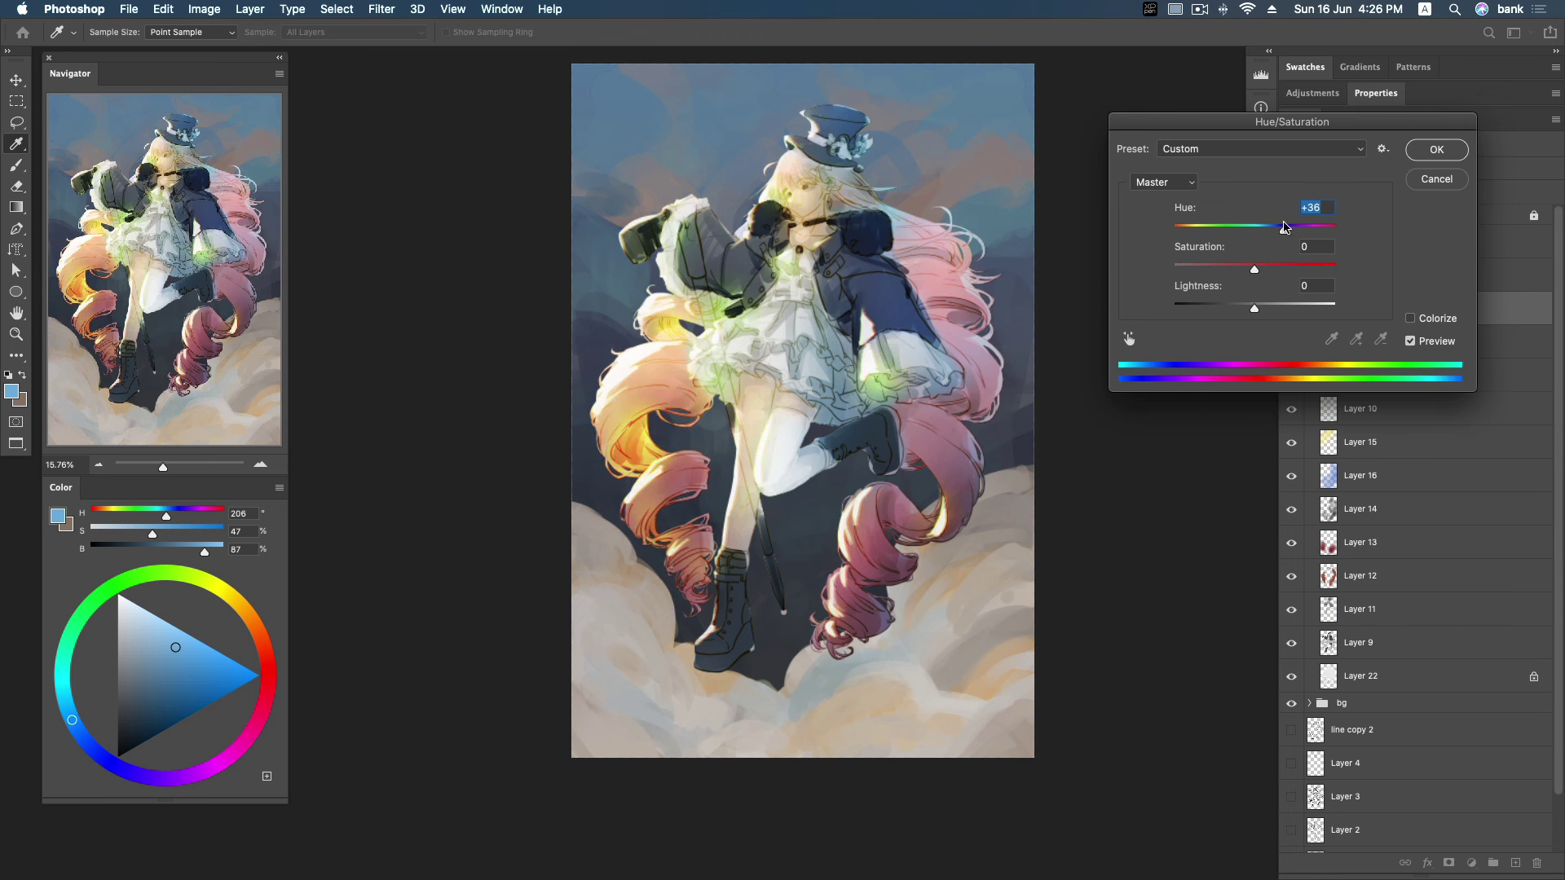
left_click_drag(1285, 229, 1263, 233)
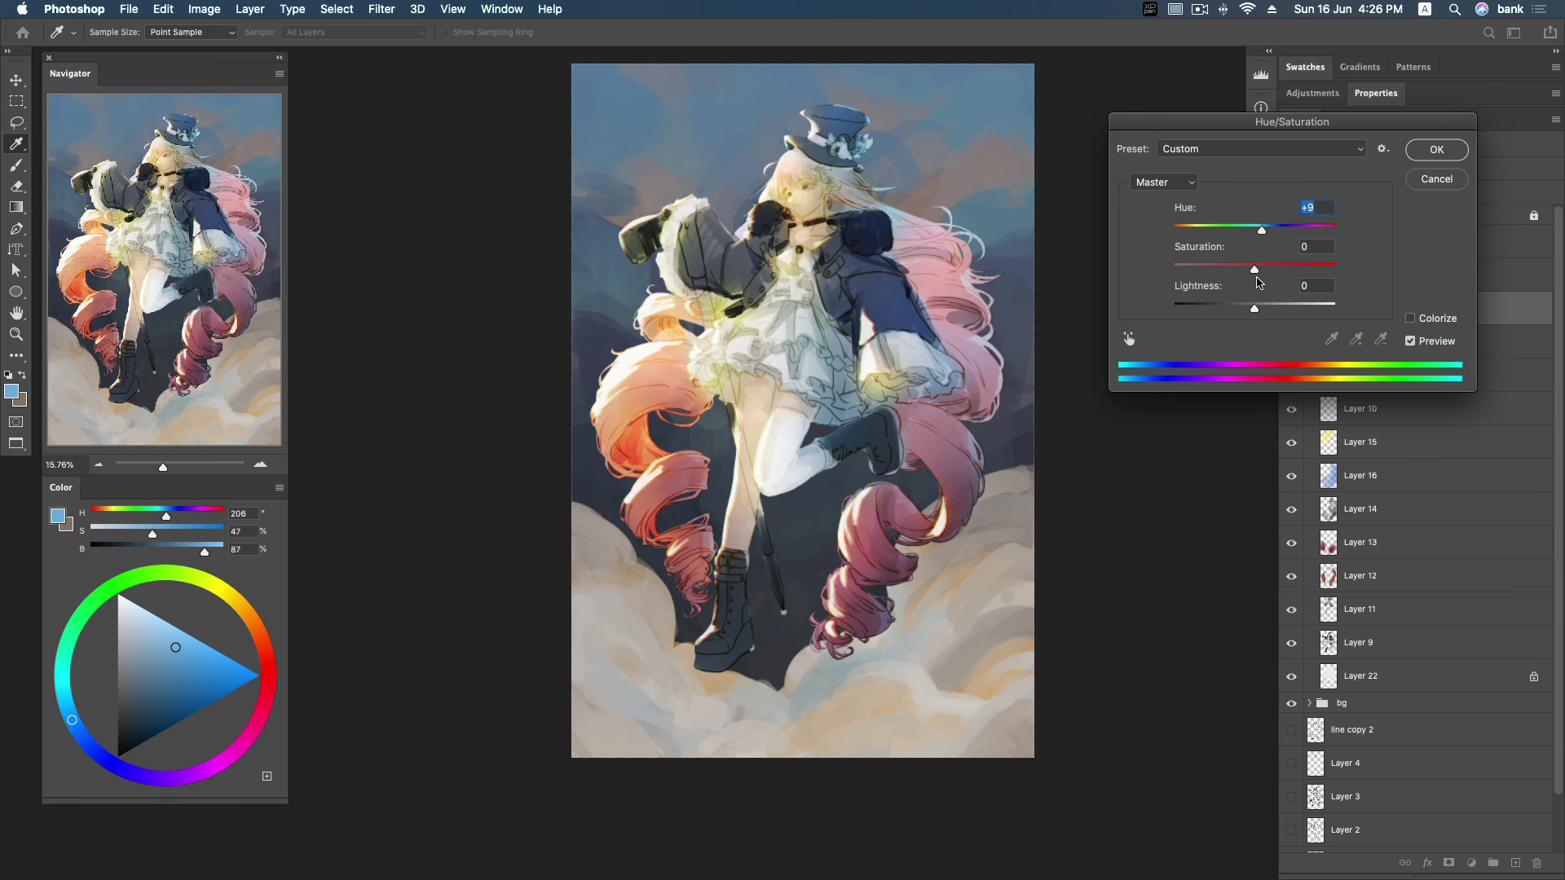
left_click(1436, 151)
Lower Layer 24's opacity to 84%.
mouse_move(1464, 188)
left_mouse_down()
mouse_move(1414, 193)
mouse_move(1444, 190)
left_mouse_up()
left_click(1418, 277)
left_click(1461, 169)
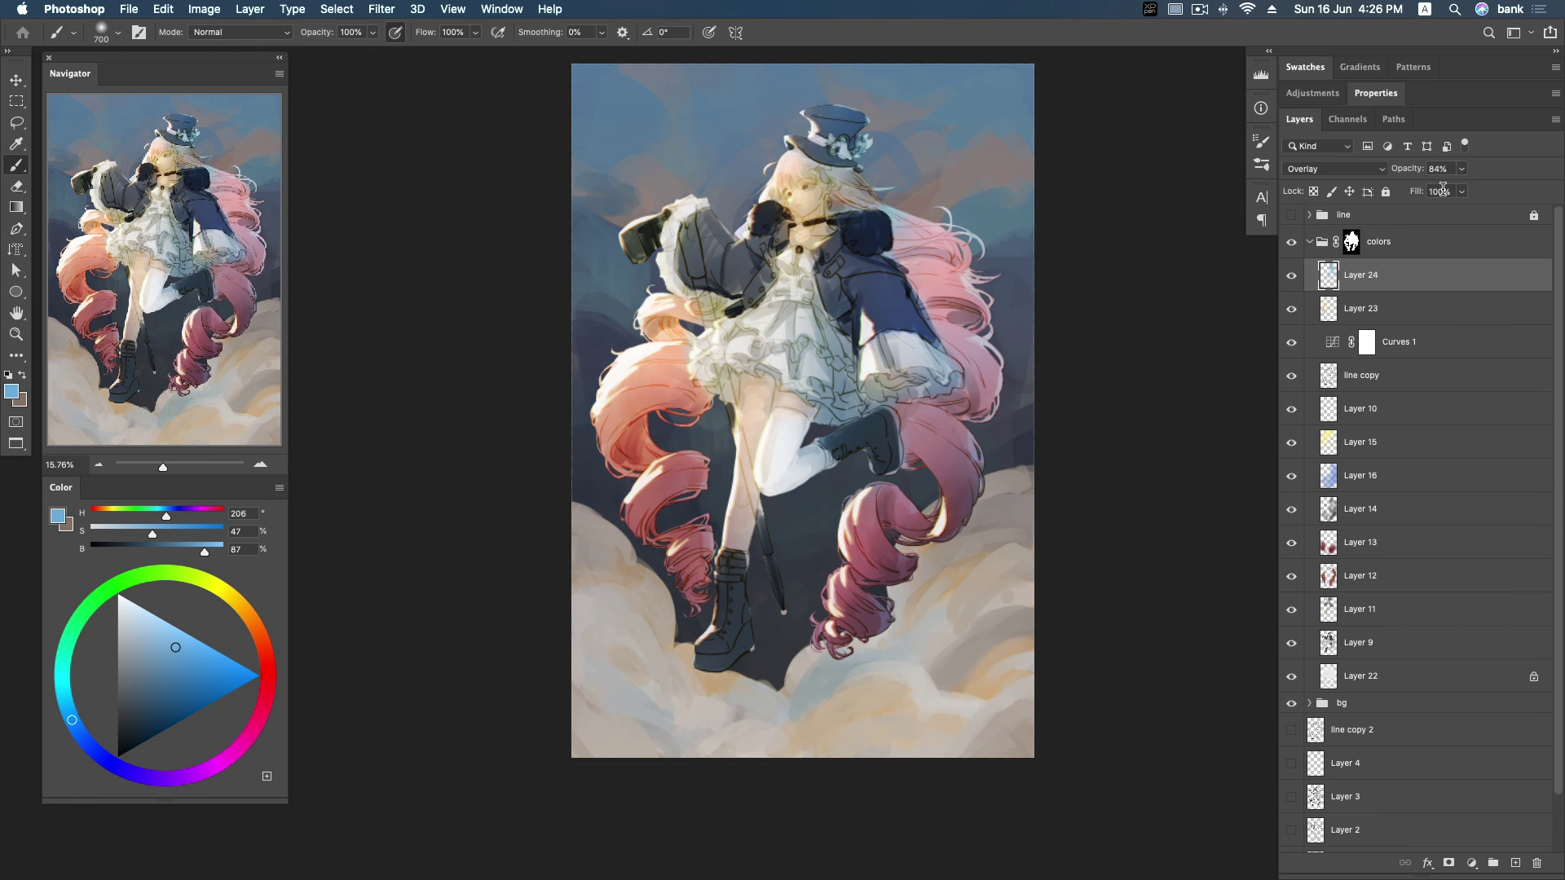
Expand the bg group and add an Overlay layer above Layer 21.
left_click(1309, 241)
left_click(1408, 236)
left_click(1309, 268)
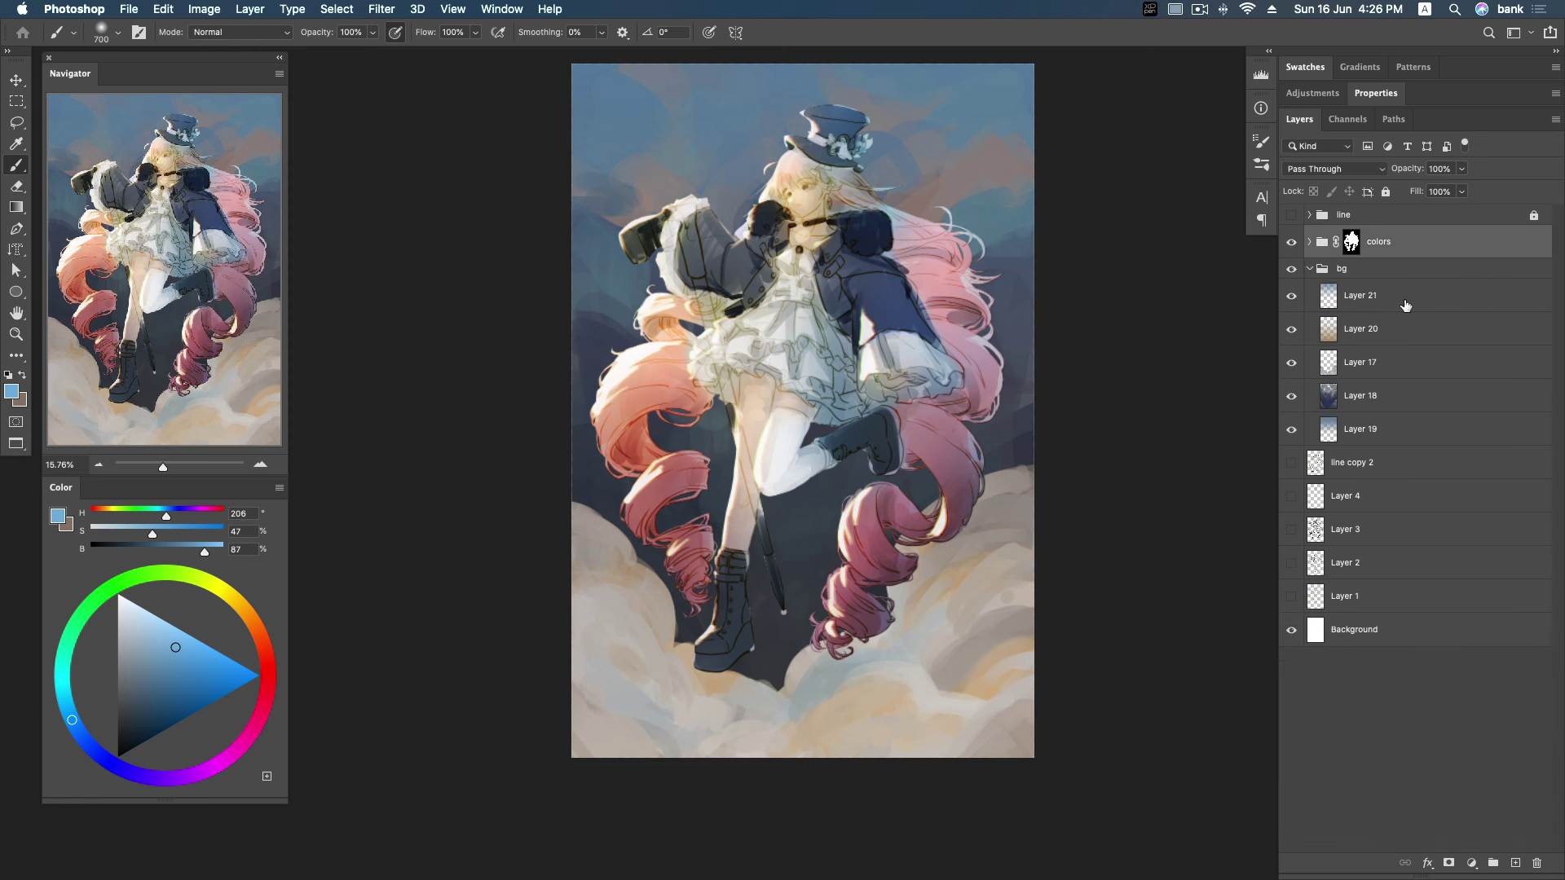
left_click(1406, 303)
left_click(1518, 862)
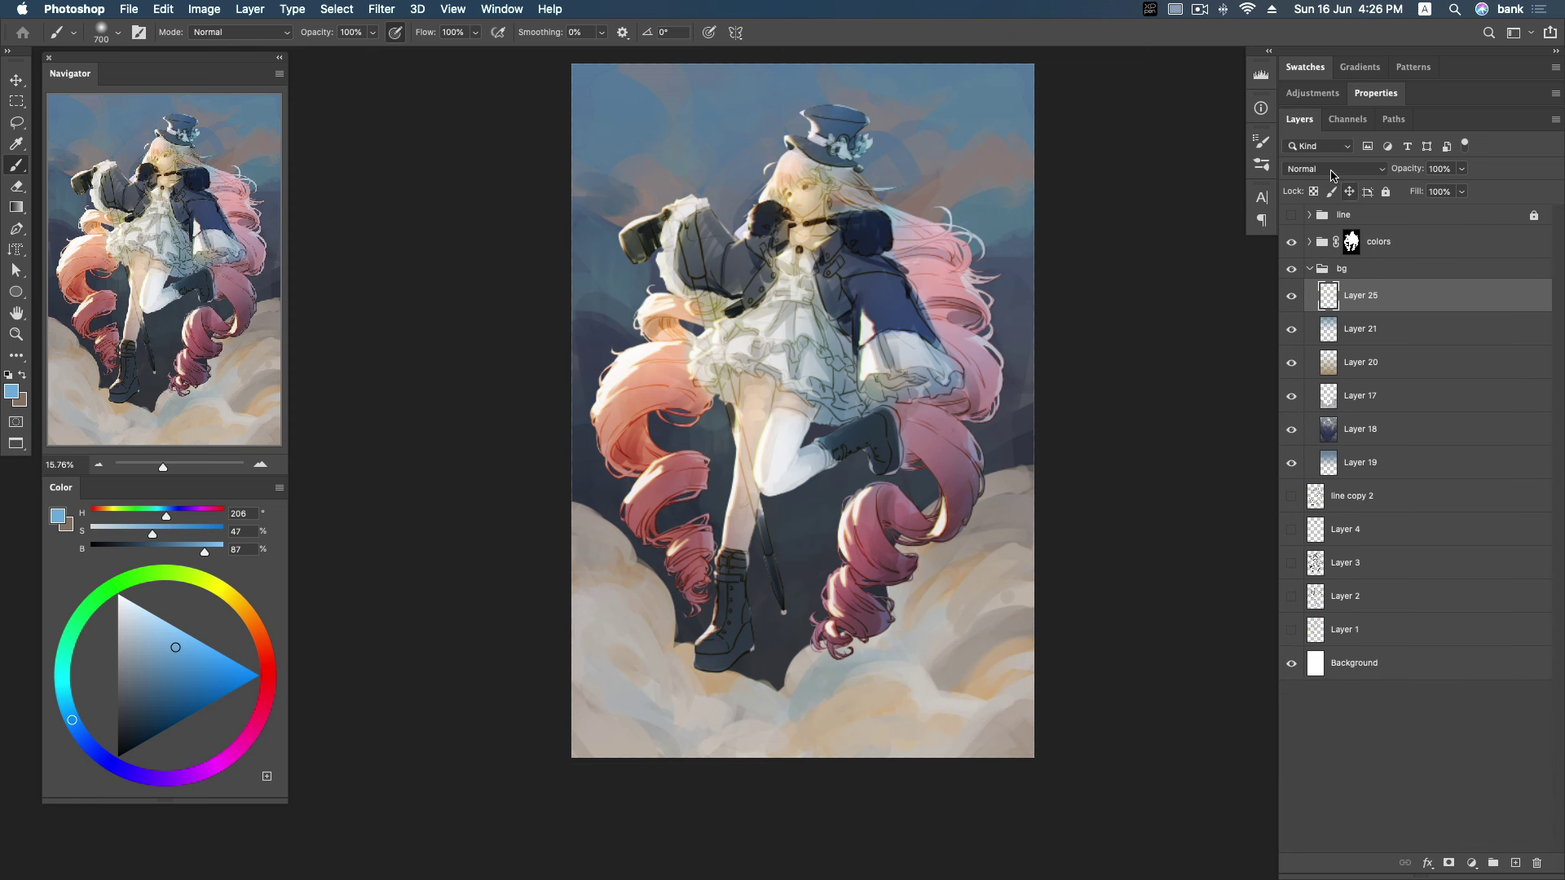
left_click(1334, 168)
left_click(1329, 343)
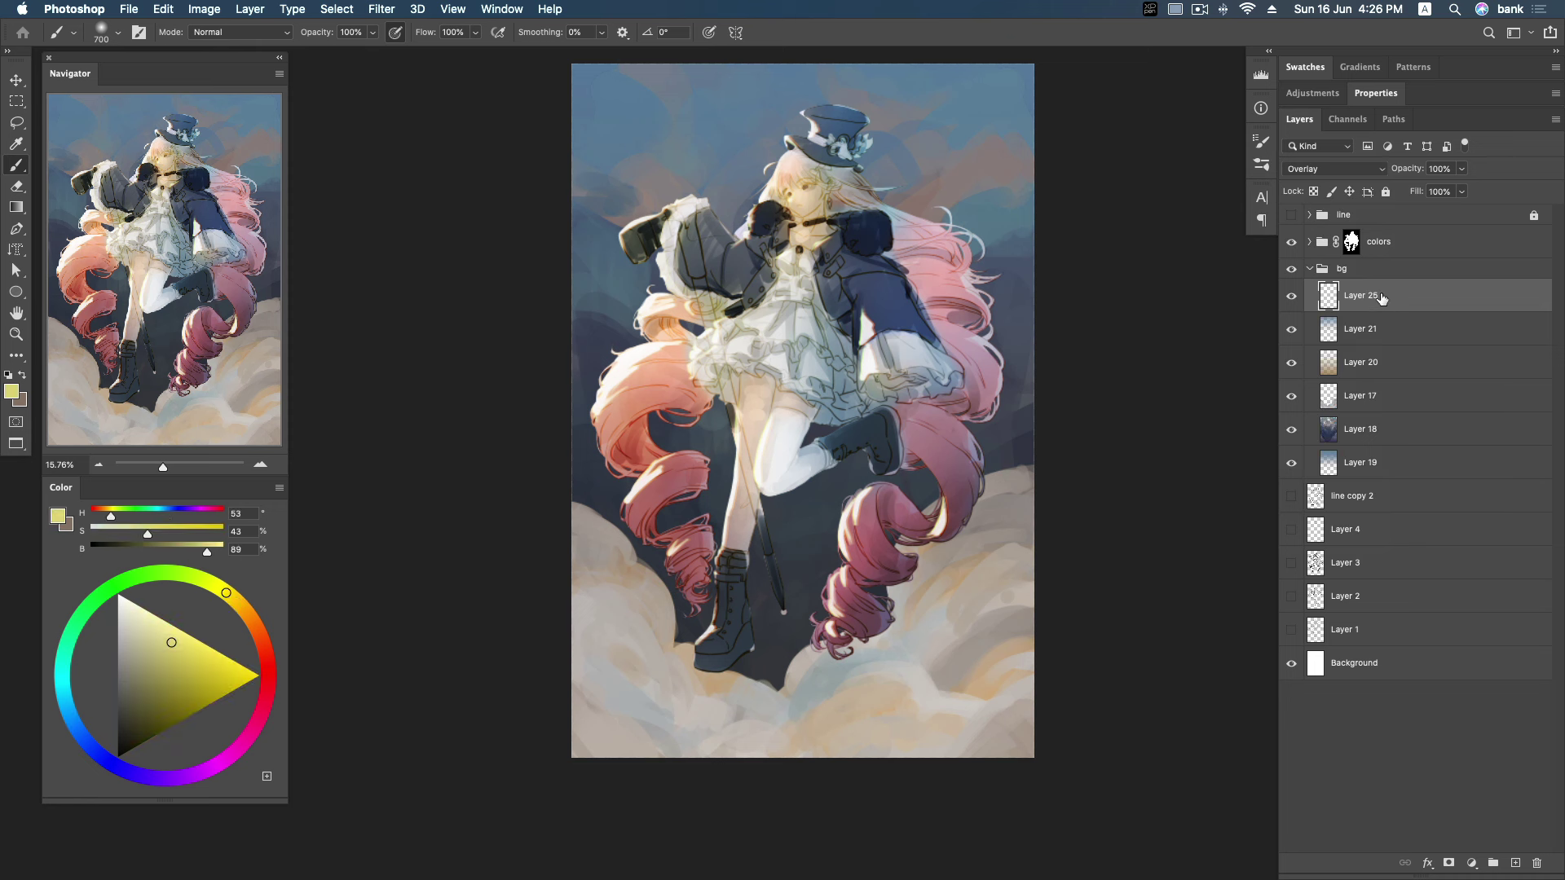
Paint warm glows with a 1200px brush over the hair, boot area and clouds.
mouse_move(867, 606)
left_mouse_down()
mouse_move(923, 611)
mouse_move(978, 542)
mouse_move(937, 567)
left_mouse_up()
key("bracketright")
key("bracketright")
key("bracketright")
left_click_drag(801, 680, 873, 682)
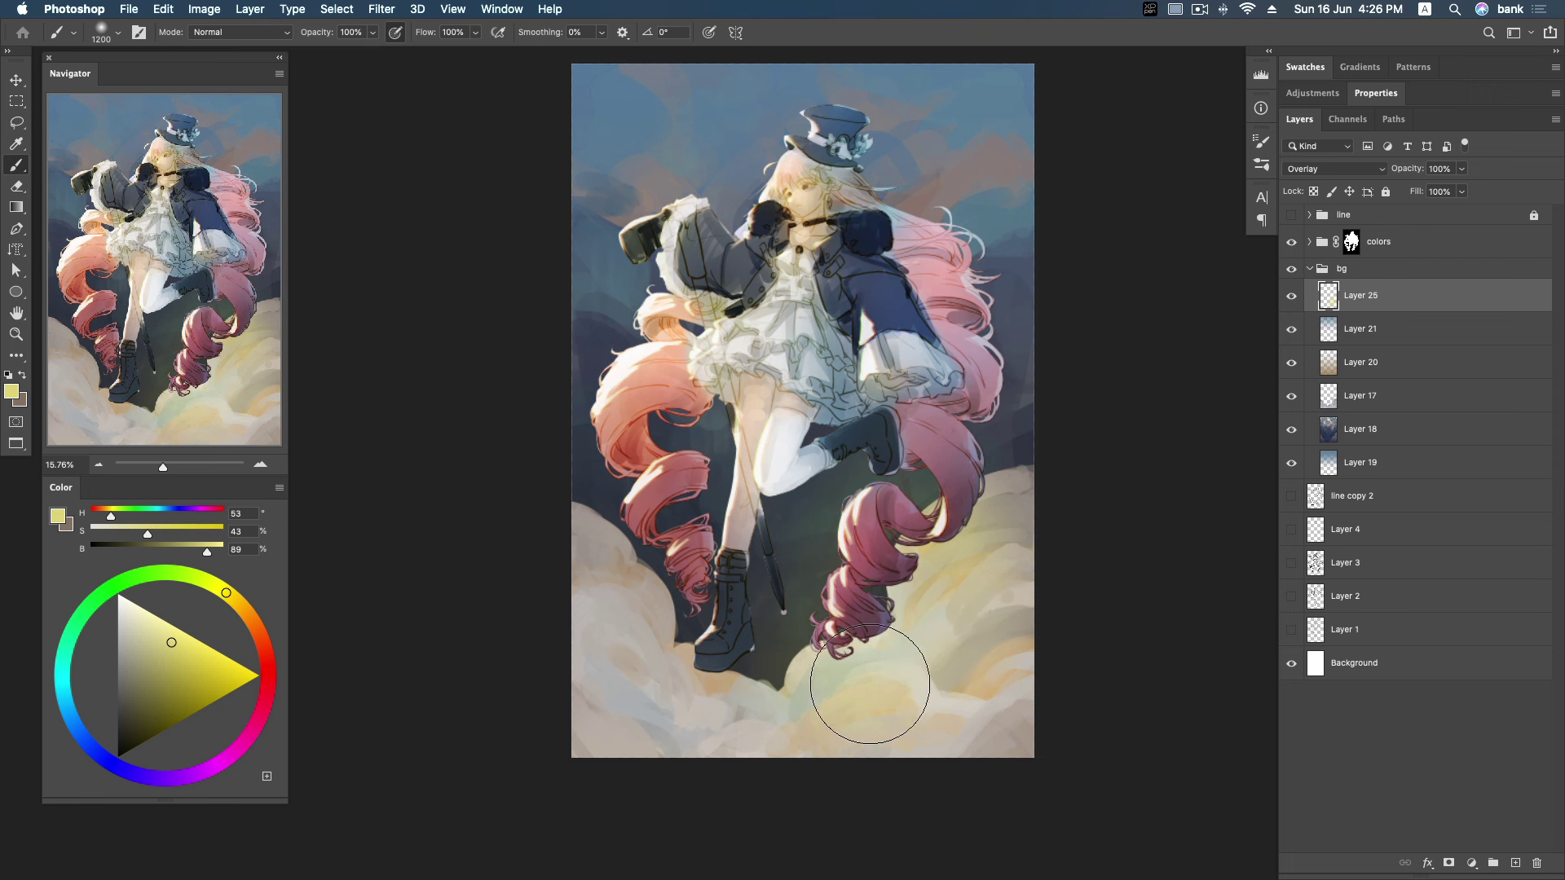
left_click_drag(621, 780, 685, 775)
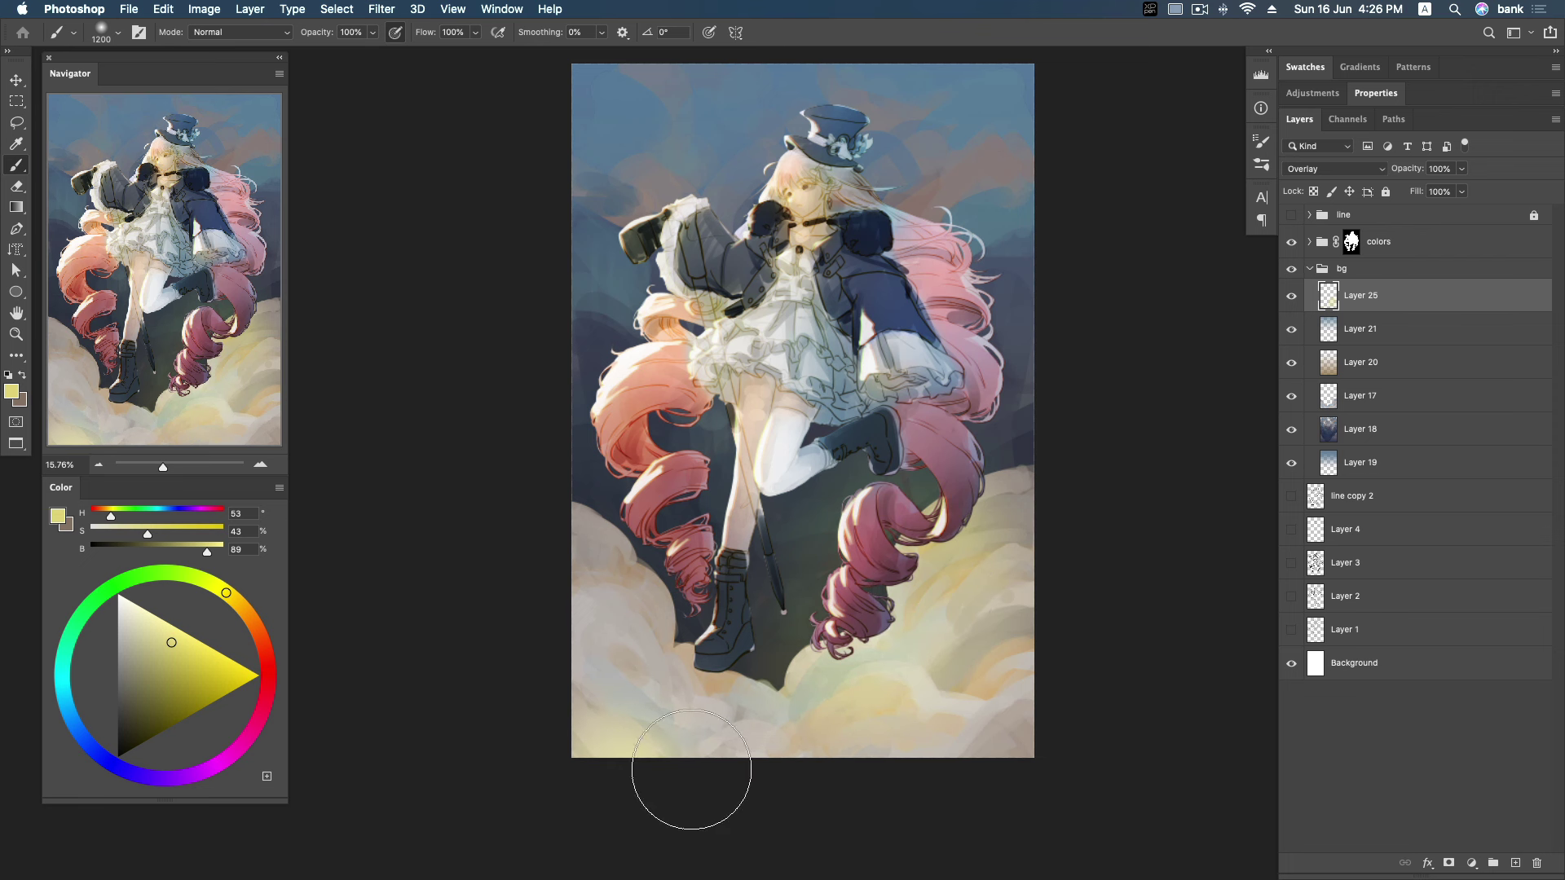
left_click_drag(961, 554, 1002, 465)
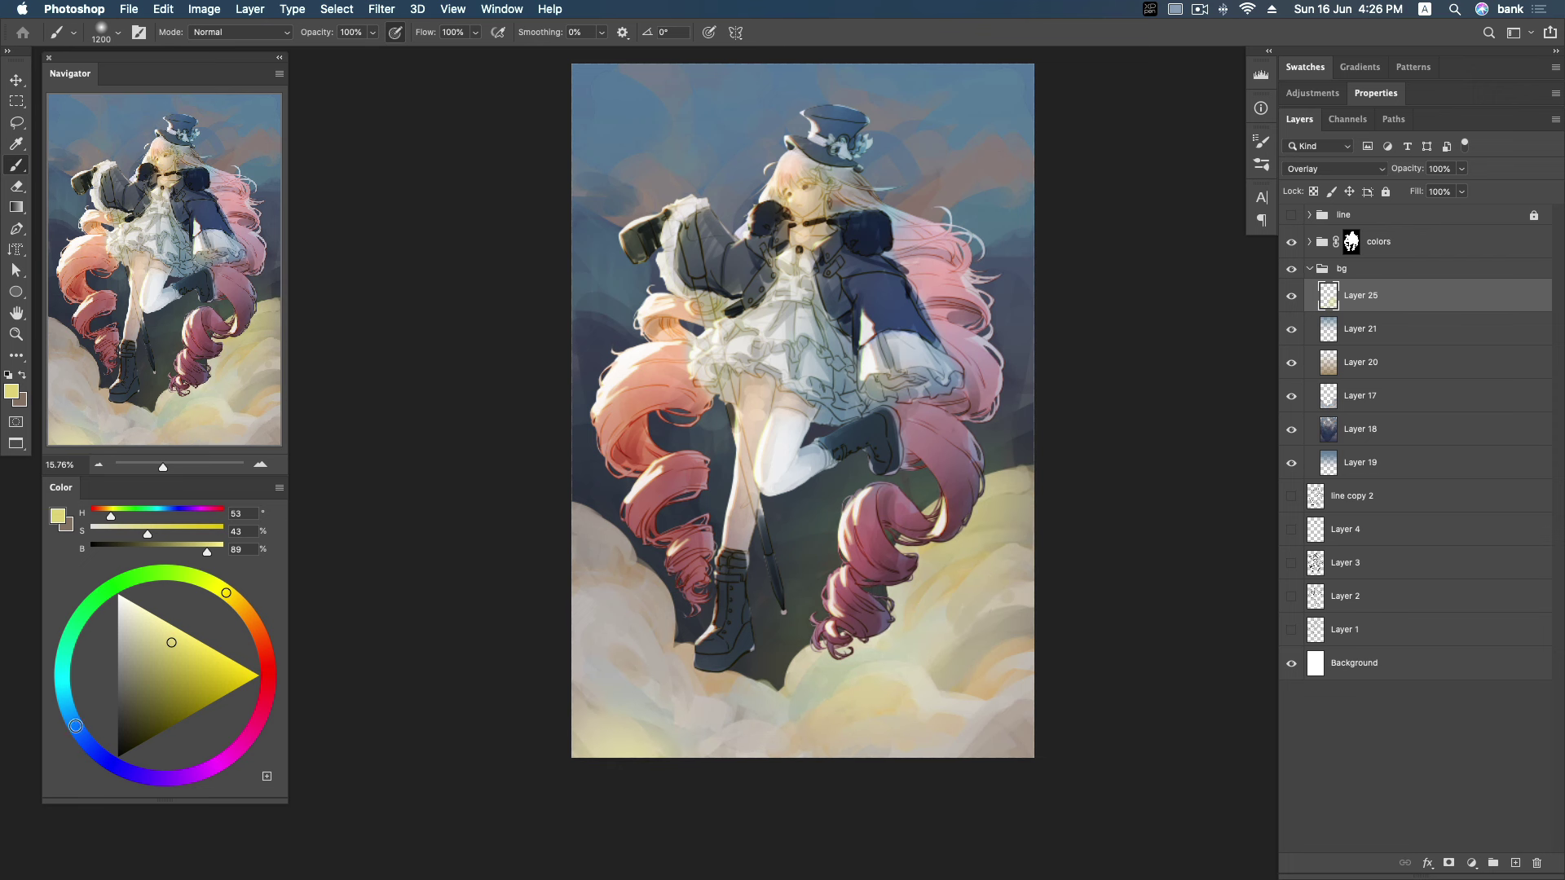
Cool the right side and lower-right clouds with light blue and violet, then pick red-orange.
left_click(72, 721)
left_click(179, 642)
left_click_drag(1007, 467, 1048, 601)
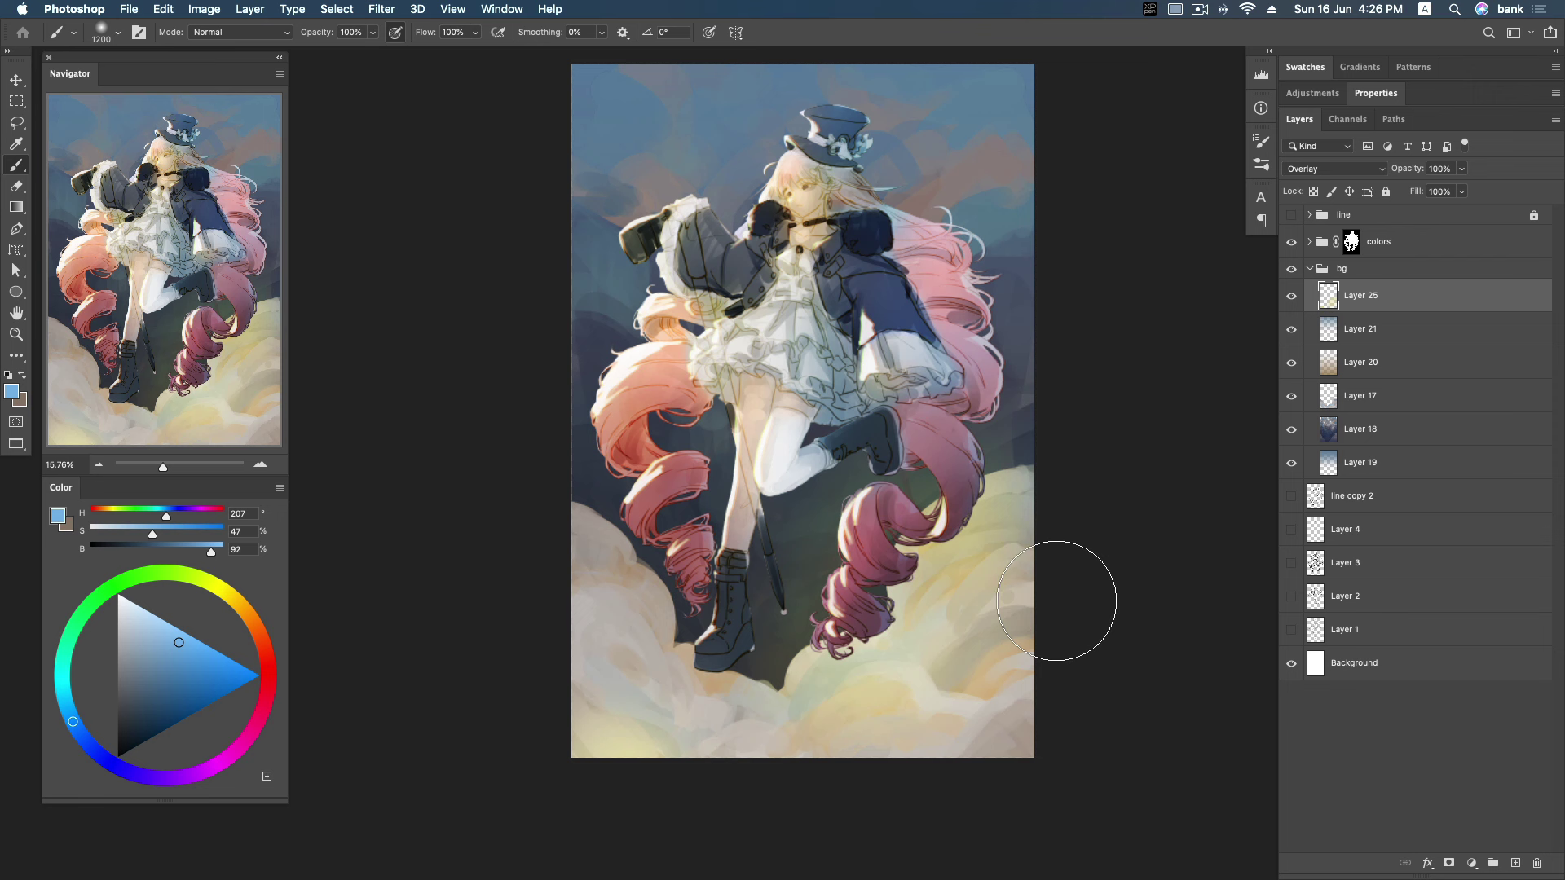
left_click_drag(849, 692, 1034, 699)
left_click(82, 738)
left_click(109, 762)
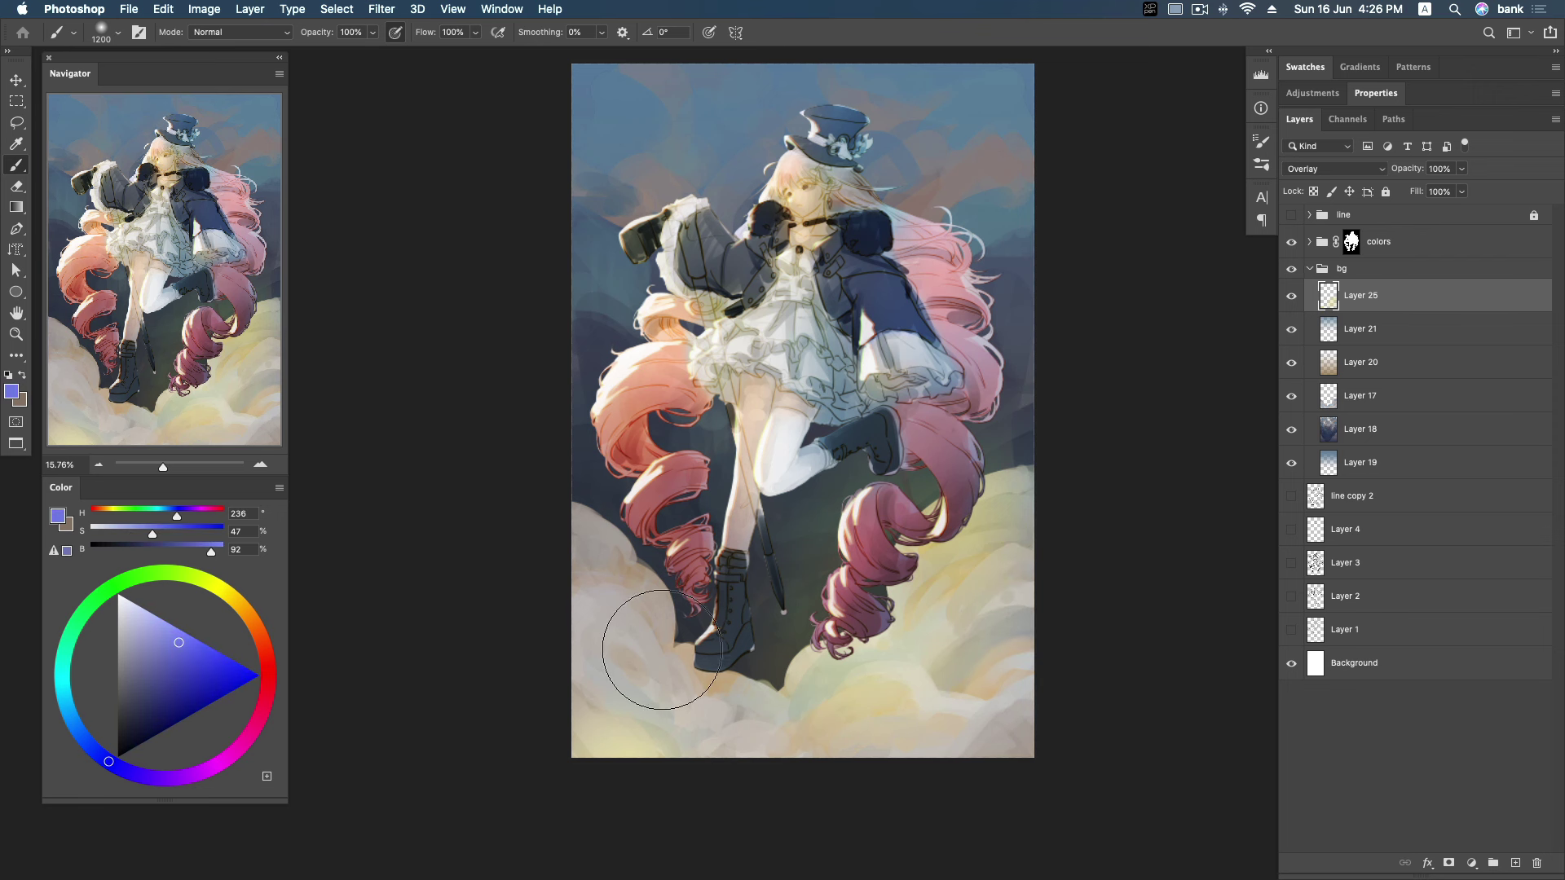
mouse_move(994, 569)
left_mouse_down()
mouse_move(902, 724)
mouse_move(990, 583)
left_mouse_up()
left_click(245, 612)
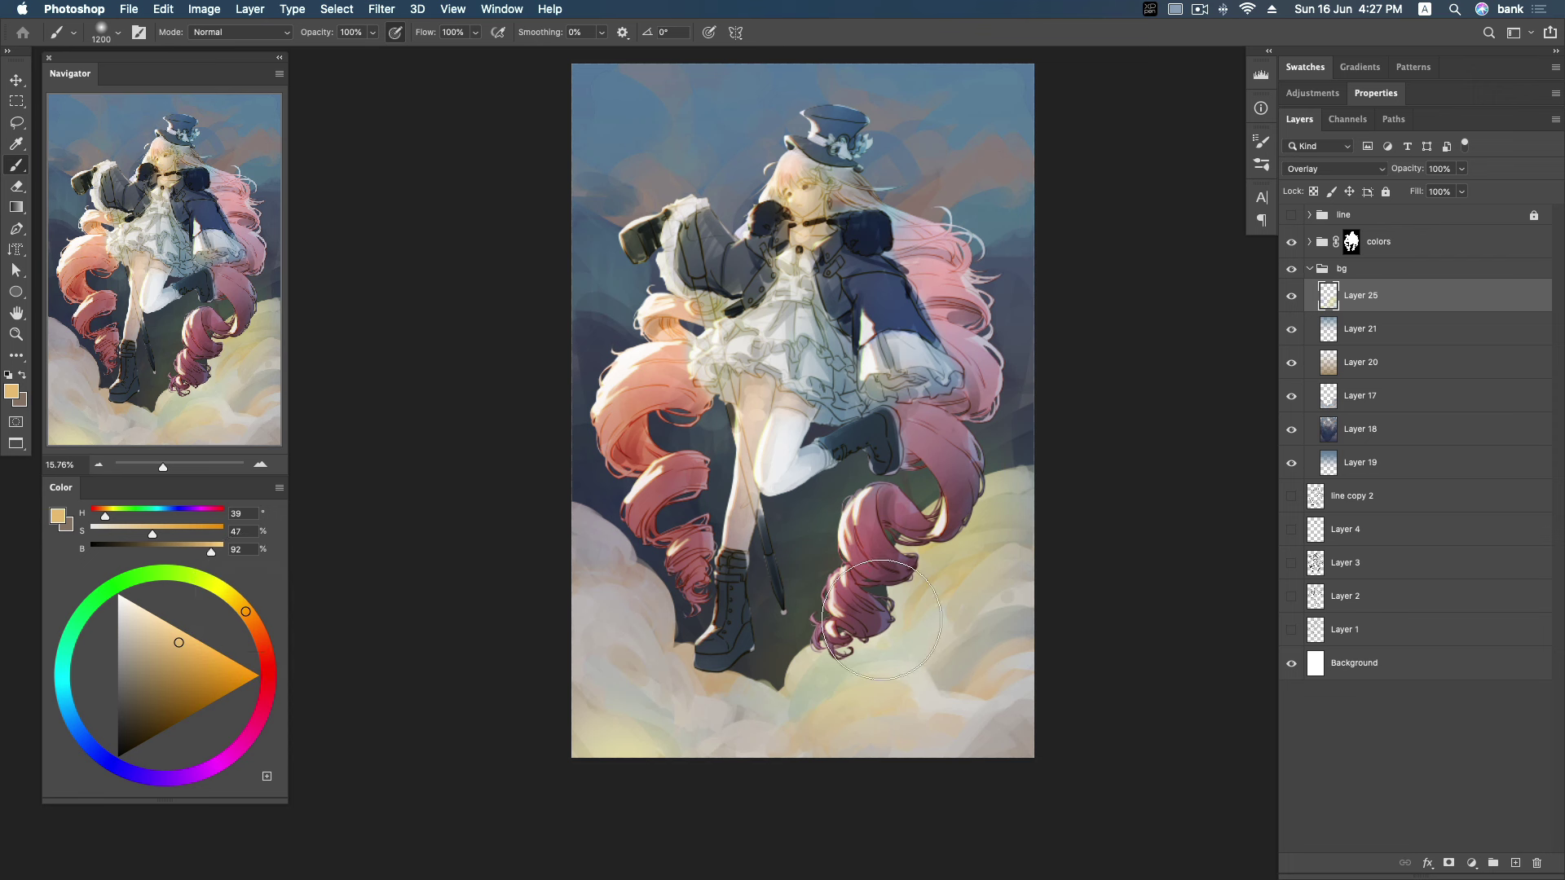
key("Left")
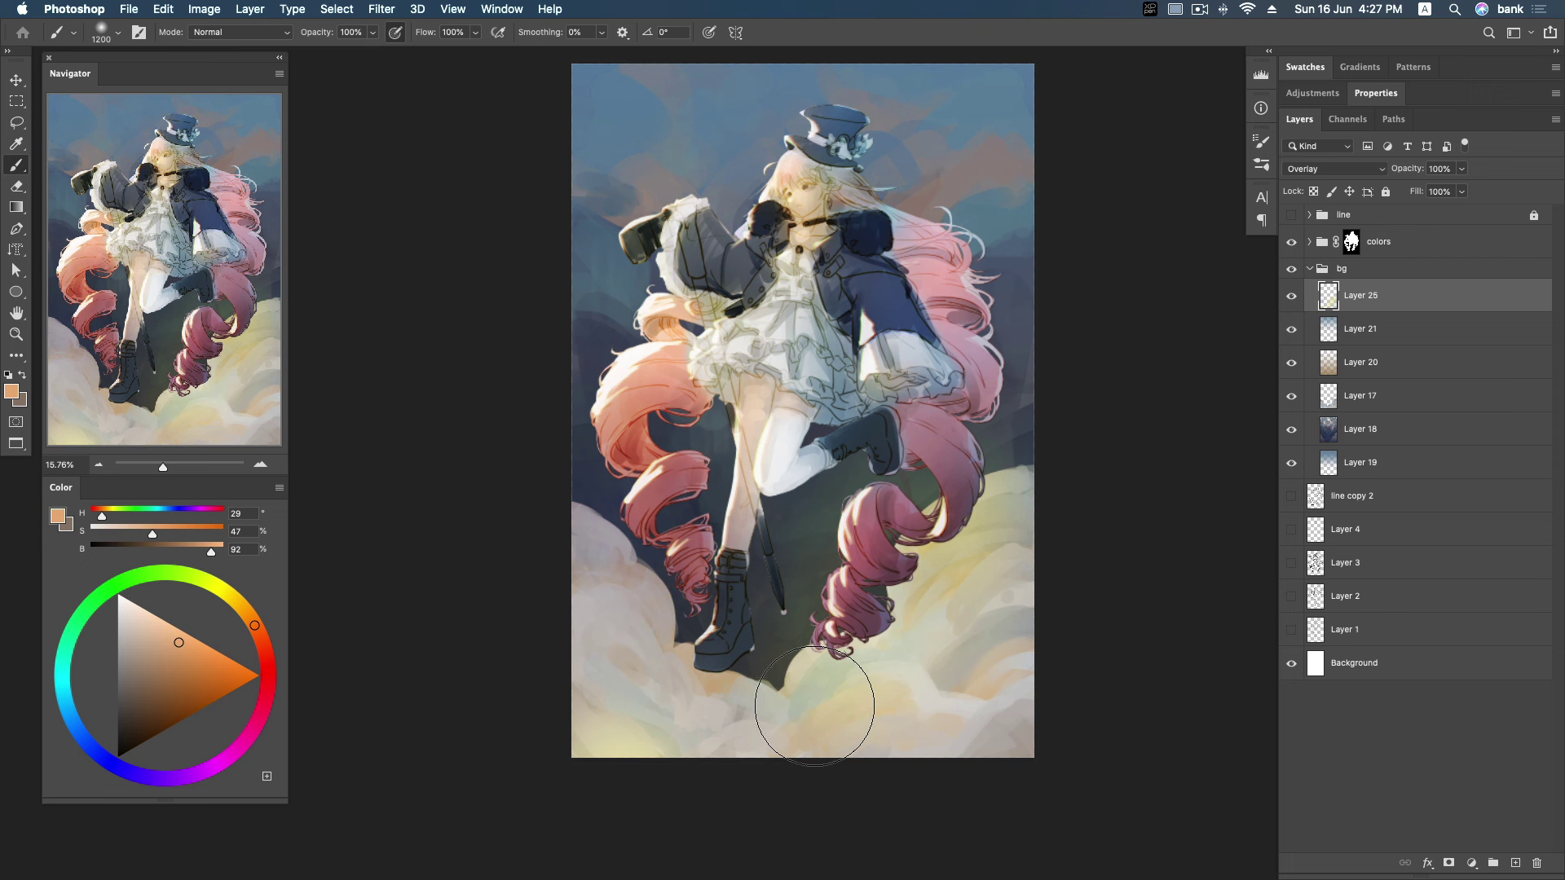
Set the glow layer's opacity to 65% and select Layers 25 through 19.
left_click(1462, 169)
left_click_drag(1465, 190, 1437, 189)
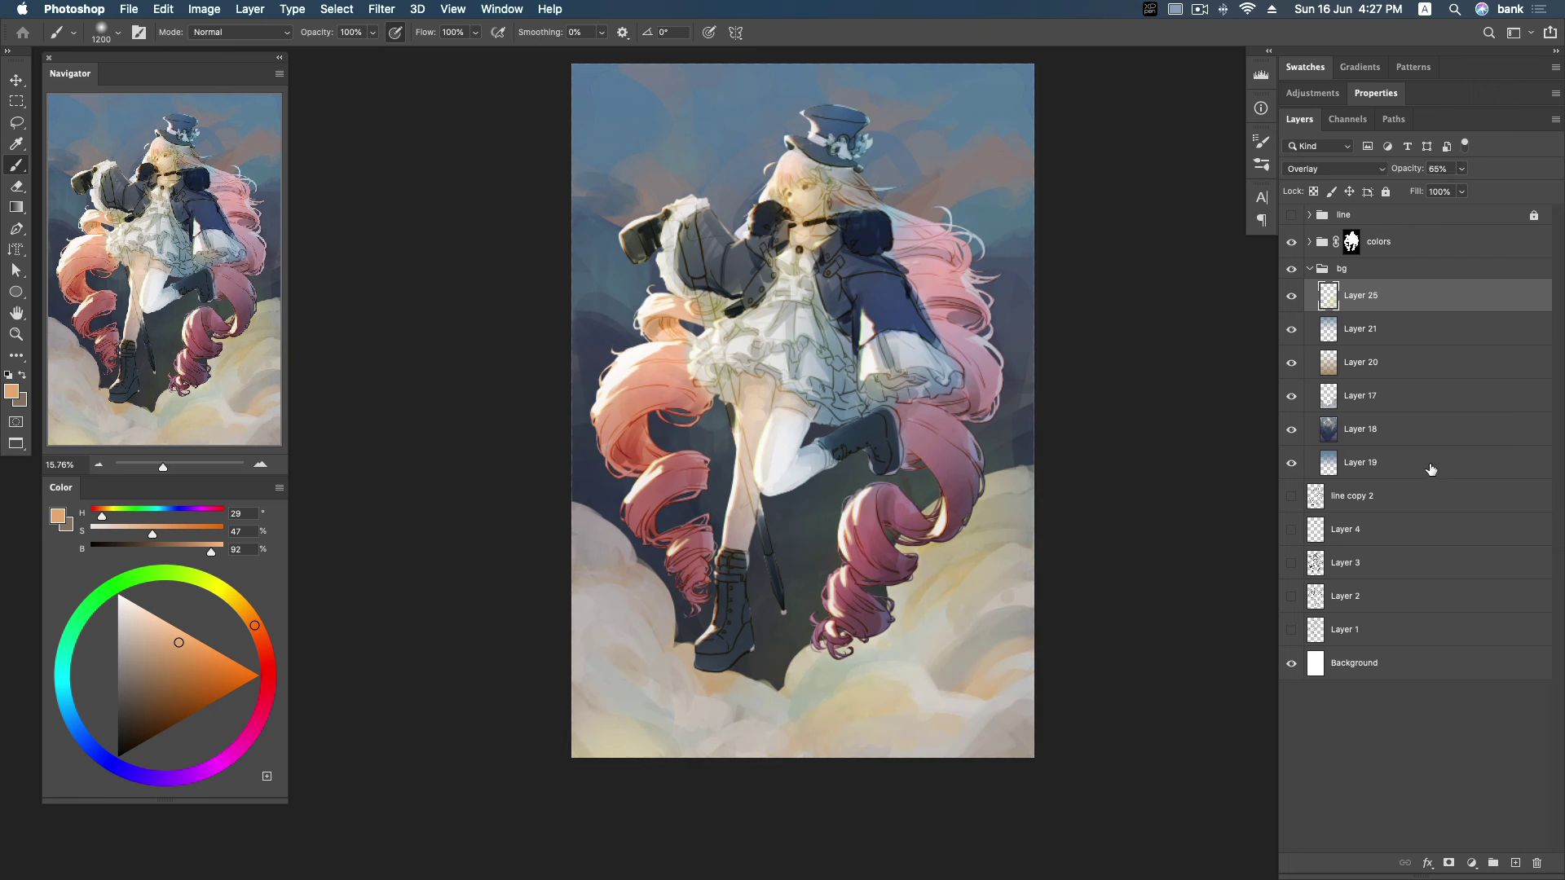
left_click(1291, 666)
left_click(1451, 465, "shift")
Group the bg layers as Group 1, add Layer 26 and pick neutral dark grey.
key("super+g")
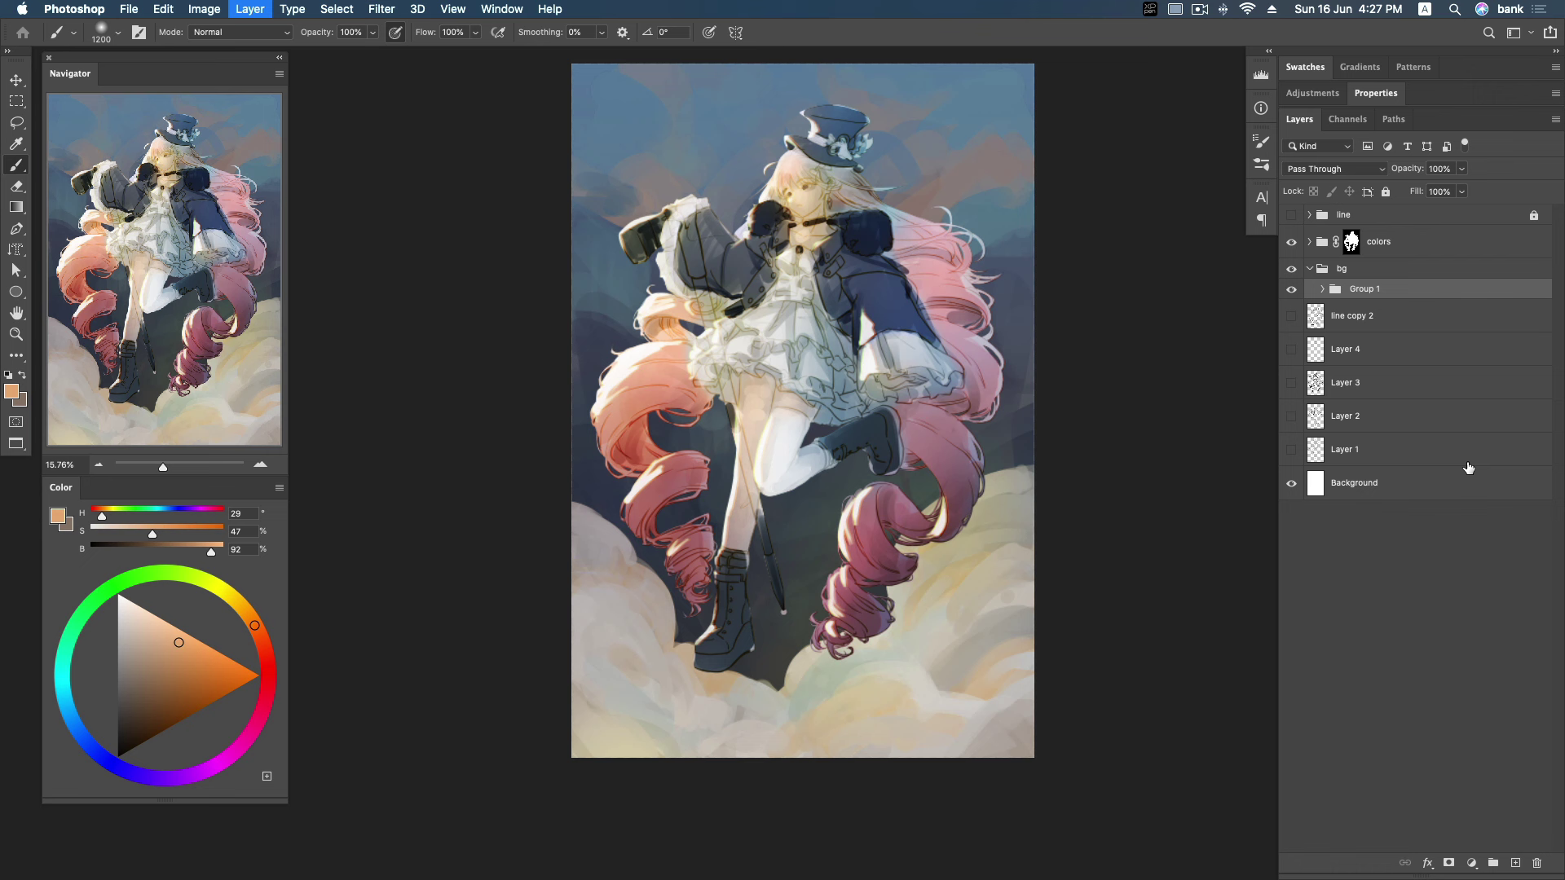
left_click(1513, 862)
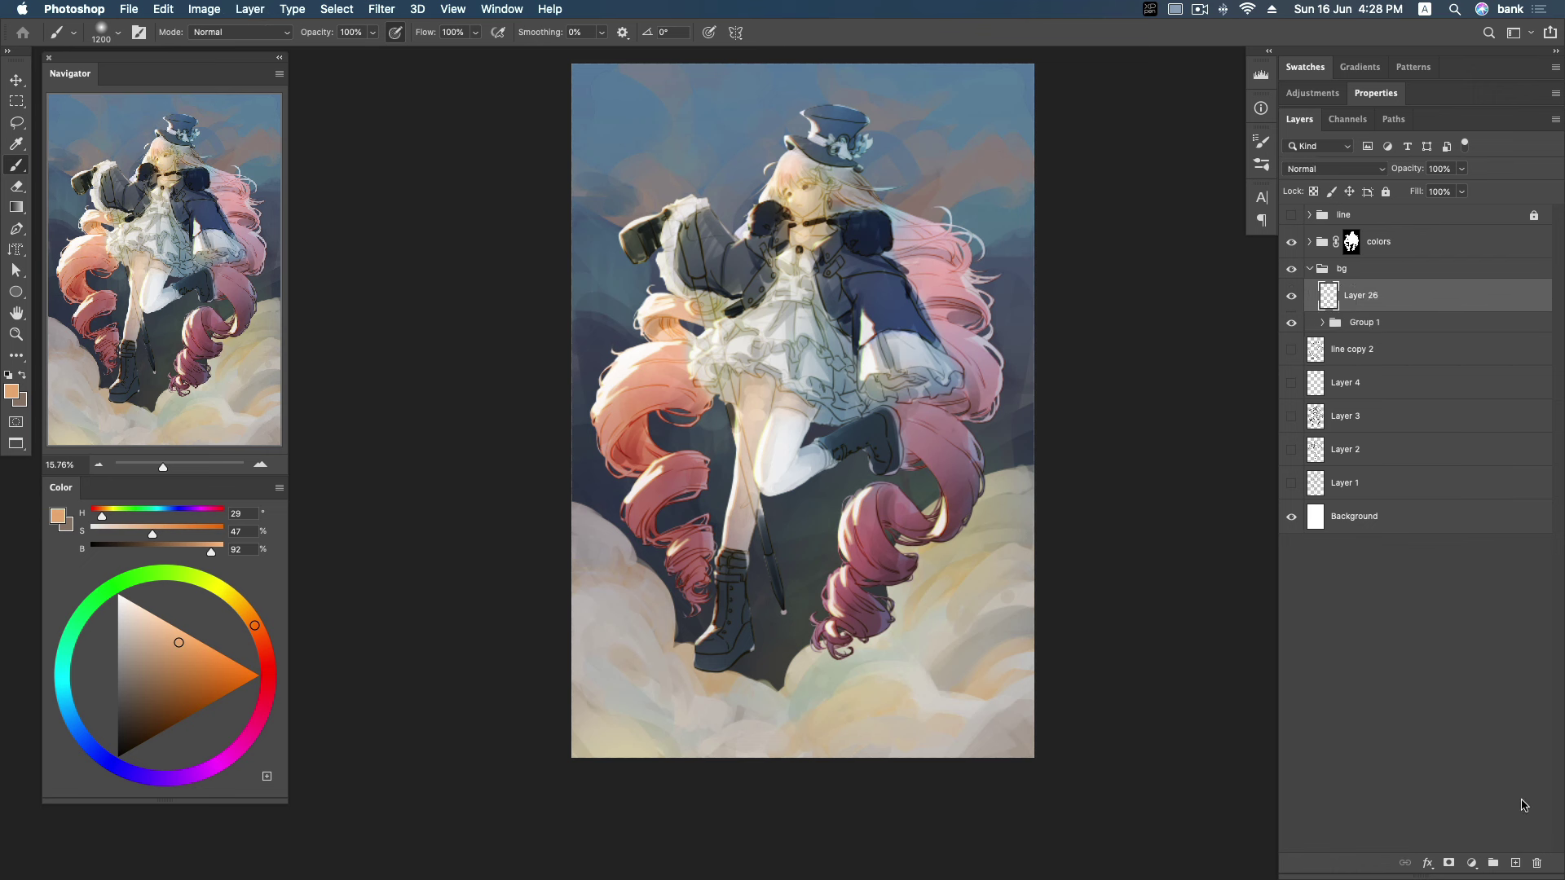
left_click(133, 701)
left_click(80, 734)
left_click(131, 697)
left_click_drag(131, 697, 117, 691)
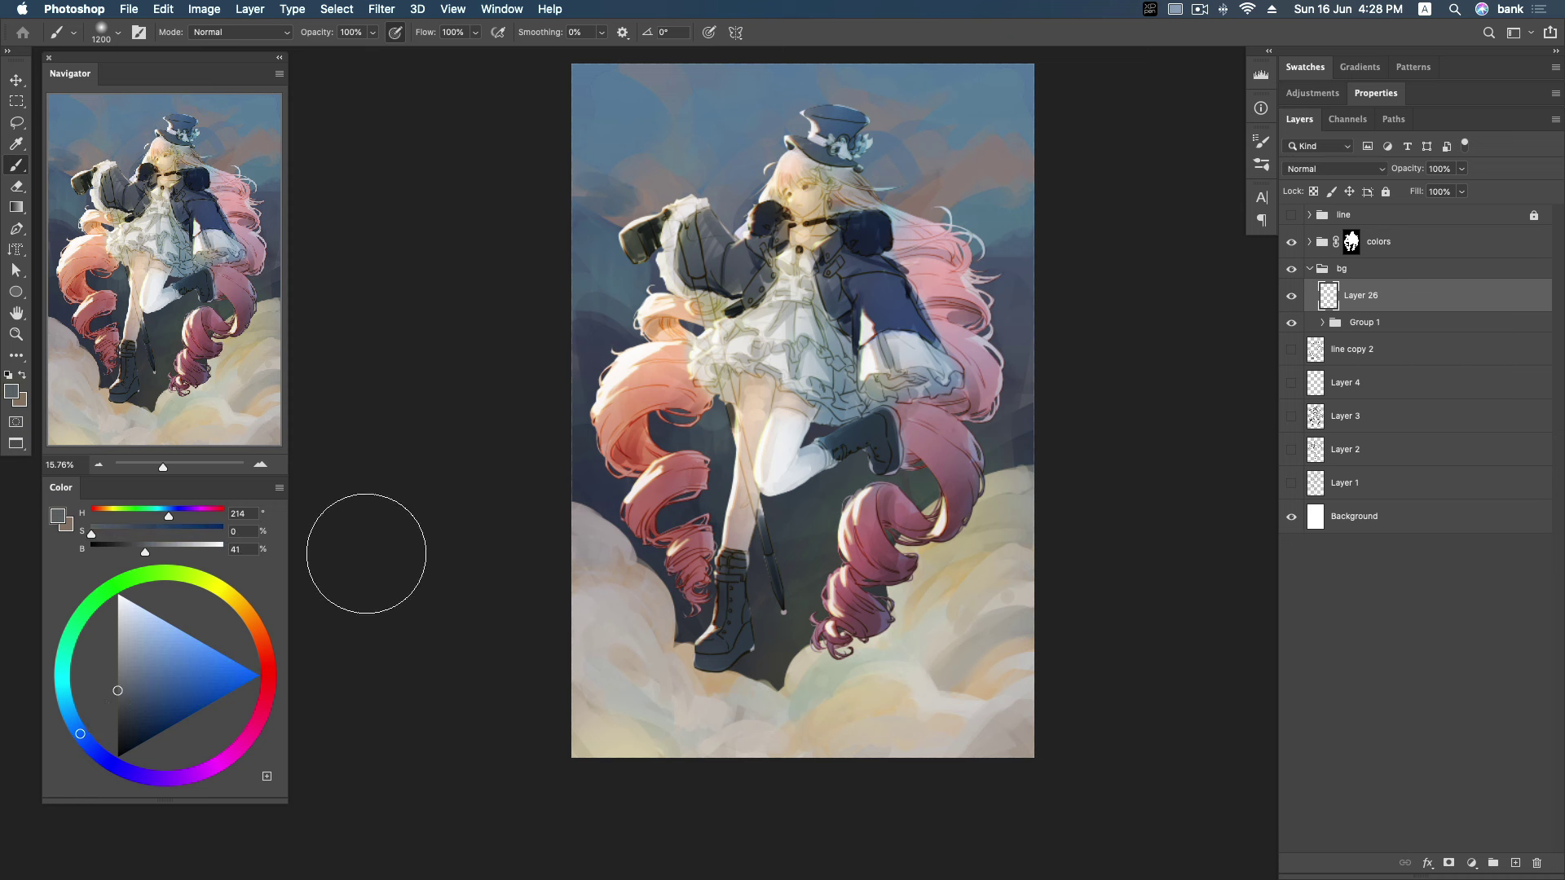
Shrink the brush, draw a faint arc over the upper left, and change brush preset.
left_click_drag(694, 312, 701, 269)
key("[")
key("[")
key("[")
key("bracketleft")
key("bracketleft")
key("bracketleft")
key("bracketleft")
key("bracketleft")
key("bracketleft")
key("bracketleft")
key("bracketleft")
key("bracketleft")
scroll(800, 240, "up", 3)
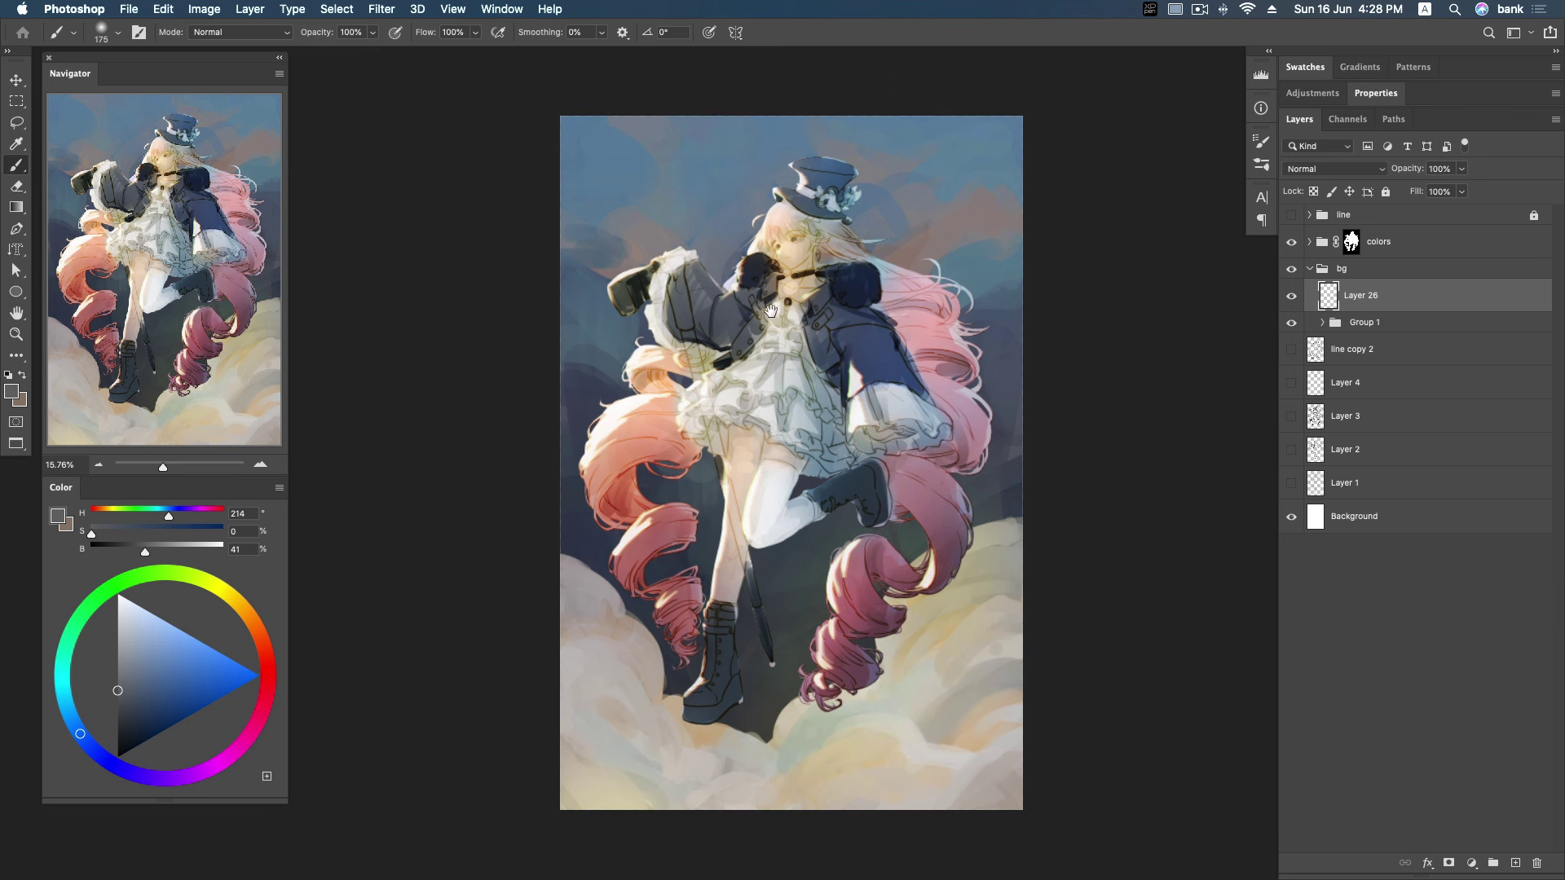
key("bracketleft")
key("bracketleft")
key("bracketleft")
left_click_drag(1001, 341, 584, 432)
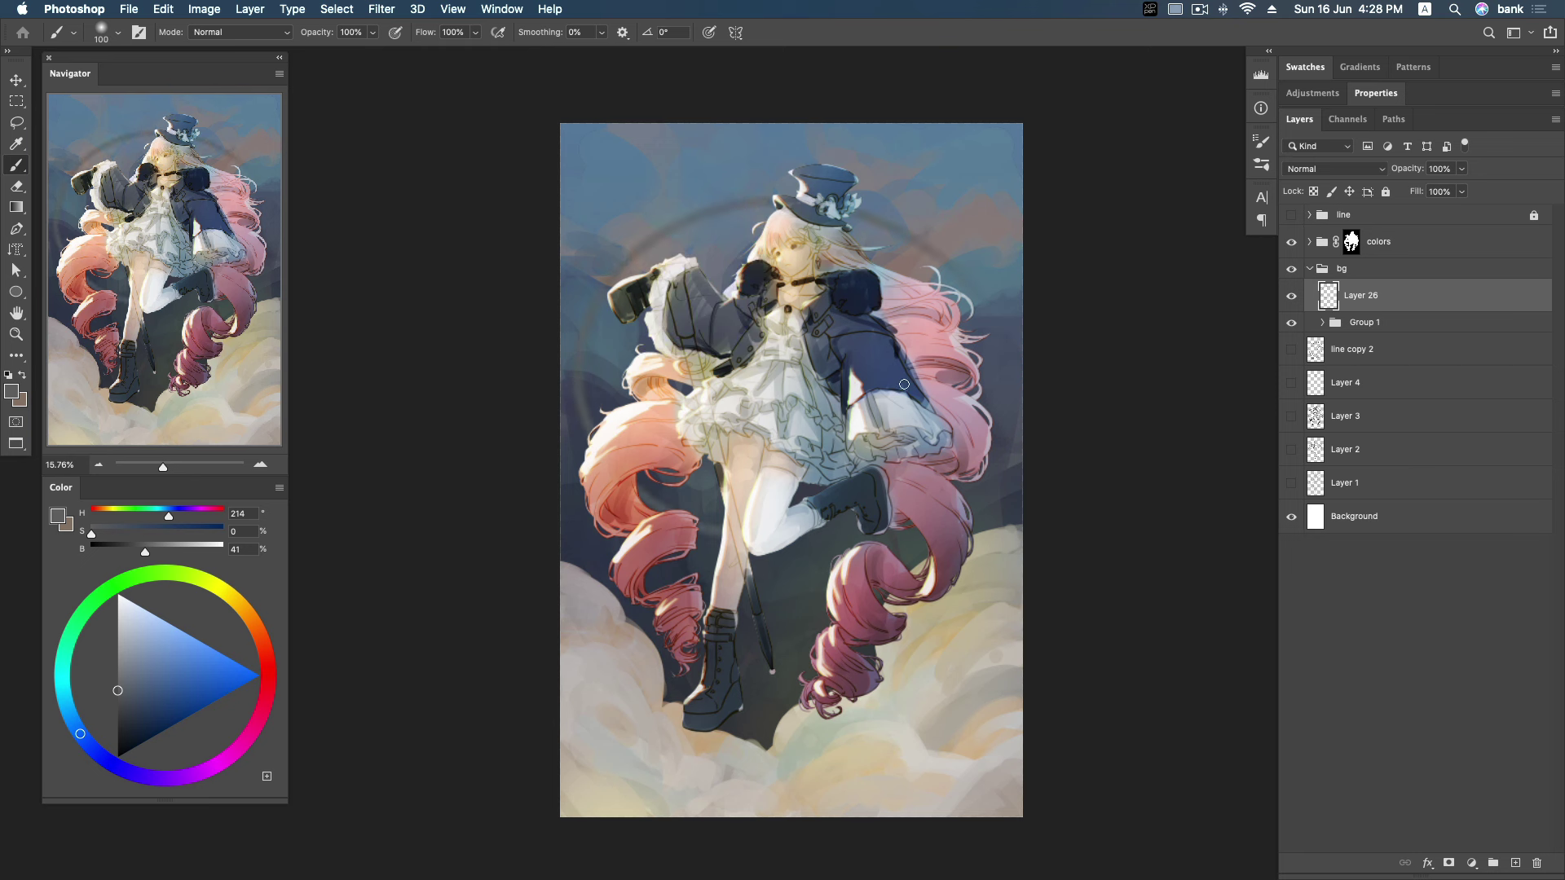
right_click(775, 284)
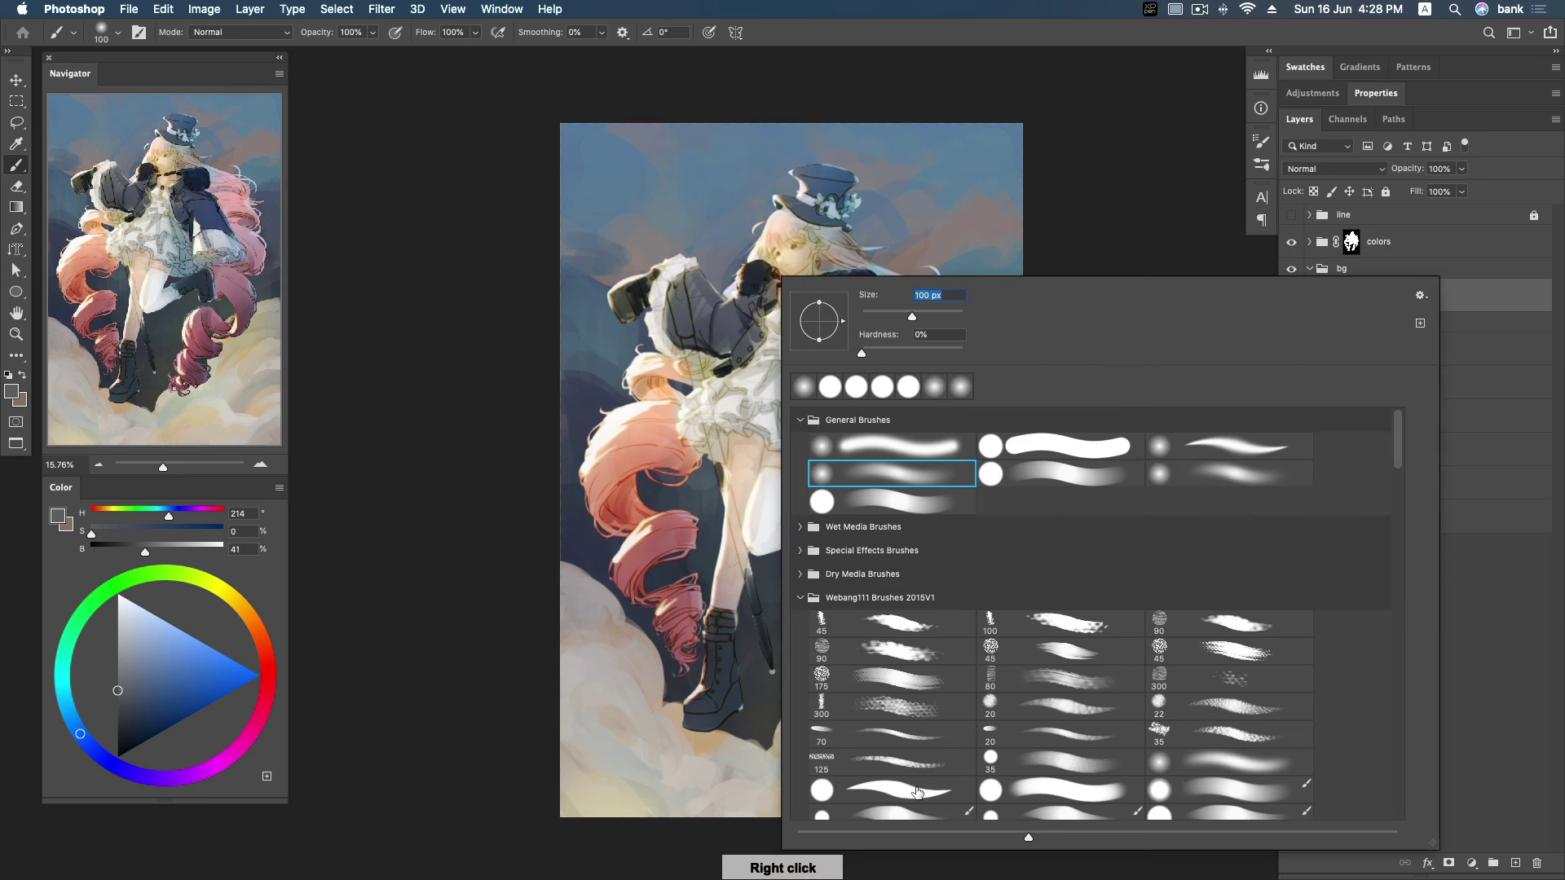
left_click(1480, 313)
Try a ring around the head and an upper-right arc at size 80, undoing both.
left_click_drag(612, 264, 692, 171)
left_click_drag(797, 152, 996, 367)
key("super+z")
key("super+z")
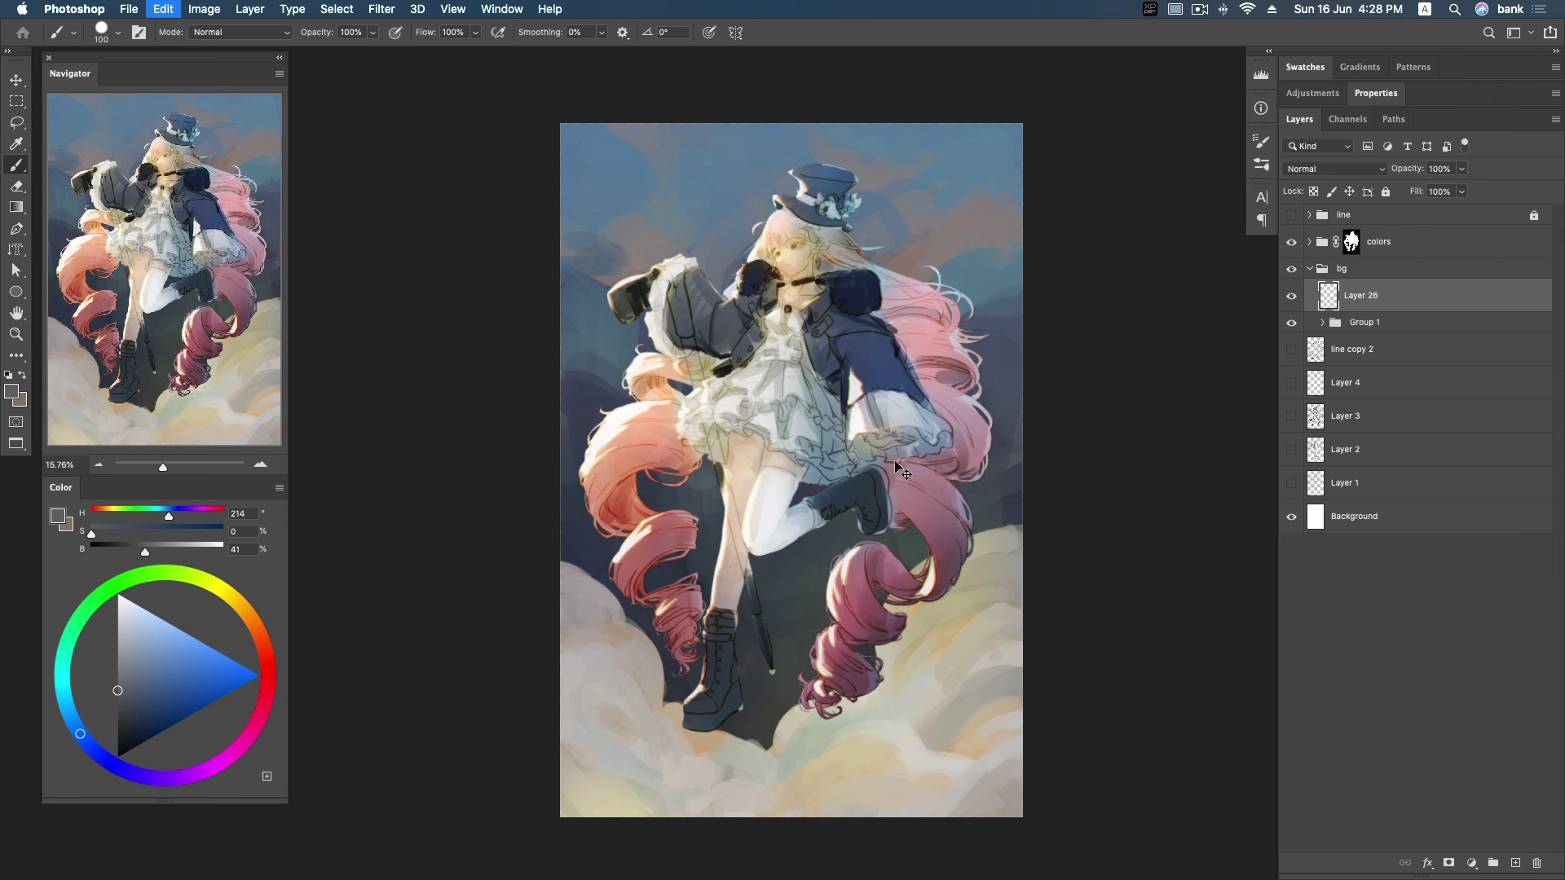
key("bracketleft")
key("bracketleft")
left_click_drag(860, 277, 1019, 244)
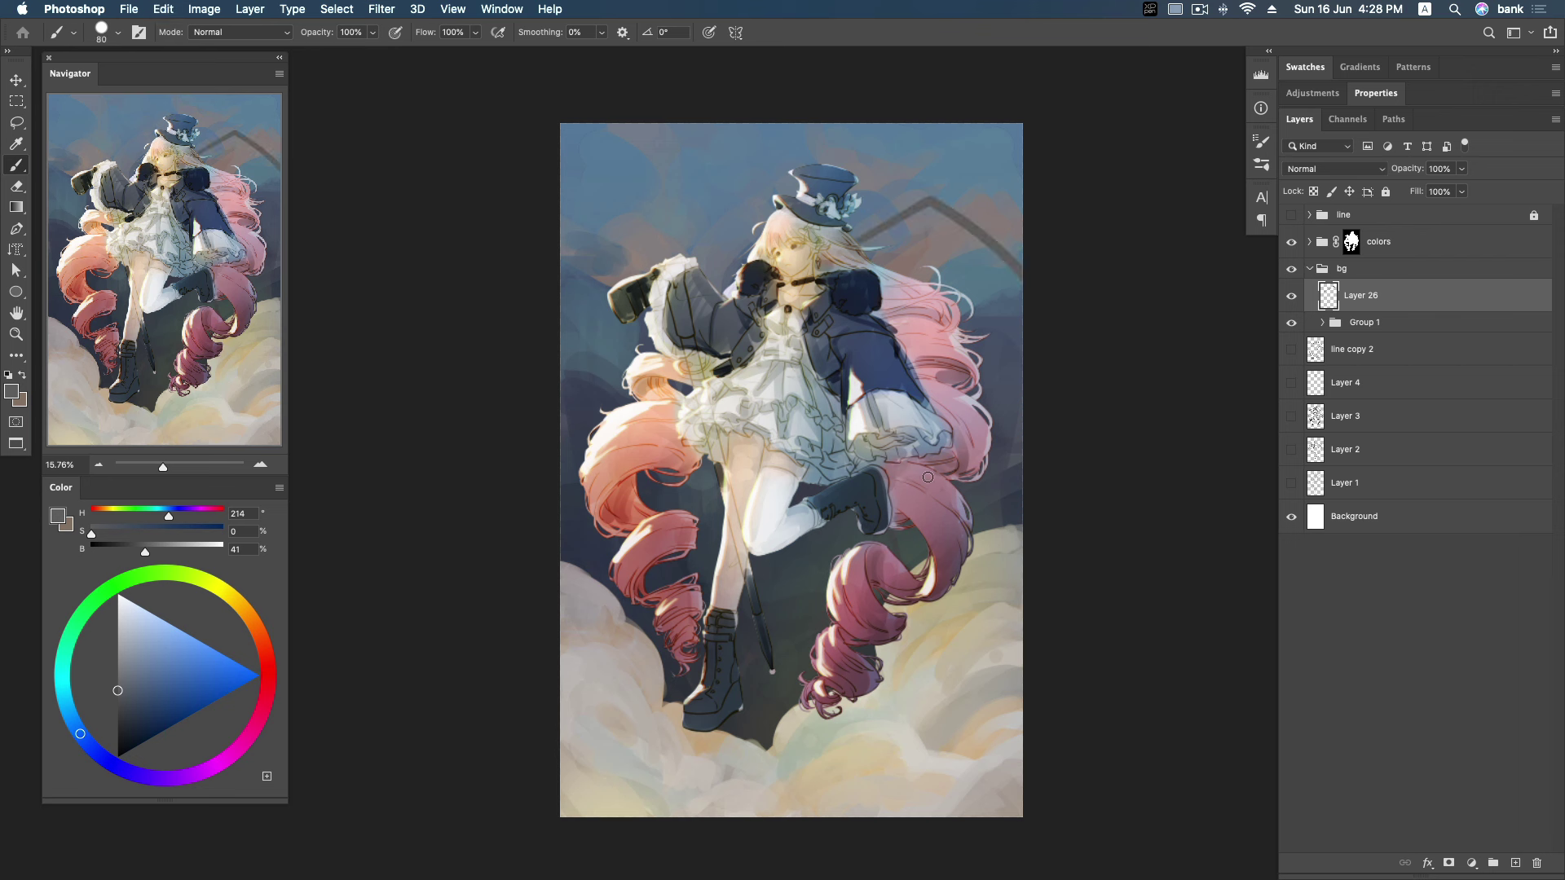
key("super+z")
With 25% smoothing, brush grey arcs over the head, down the right, and along the top.
left_click(602, 32)
left_click_drag(598, 52, 621, 52)
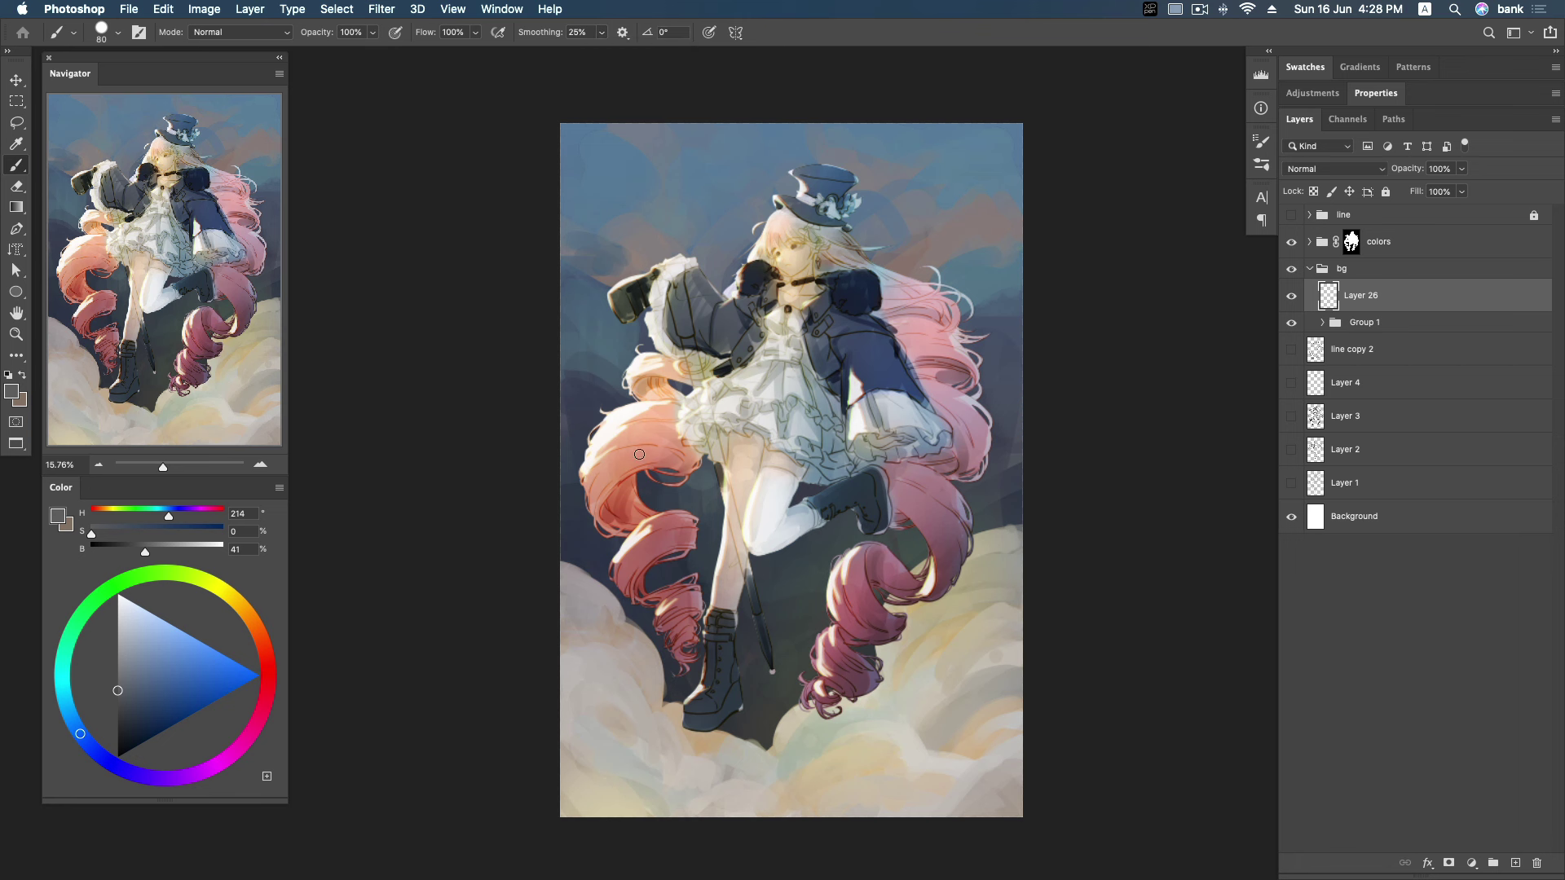
left_click_drag(580, 412, 1013, 327)
left_click_drag(831, 181, 1012, 358)
left_click_drag(910, 223, 957, 266)
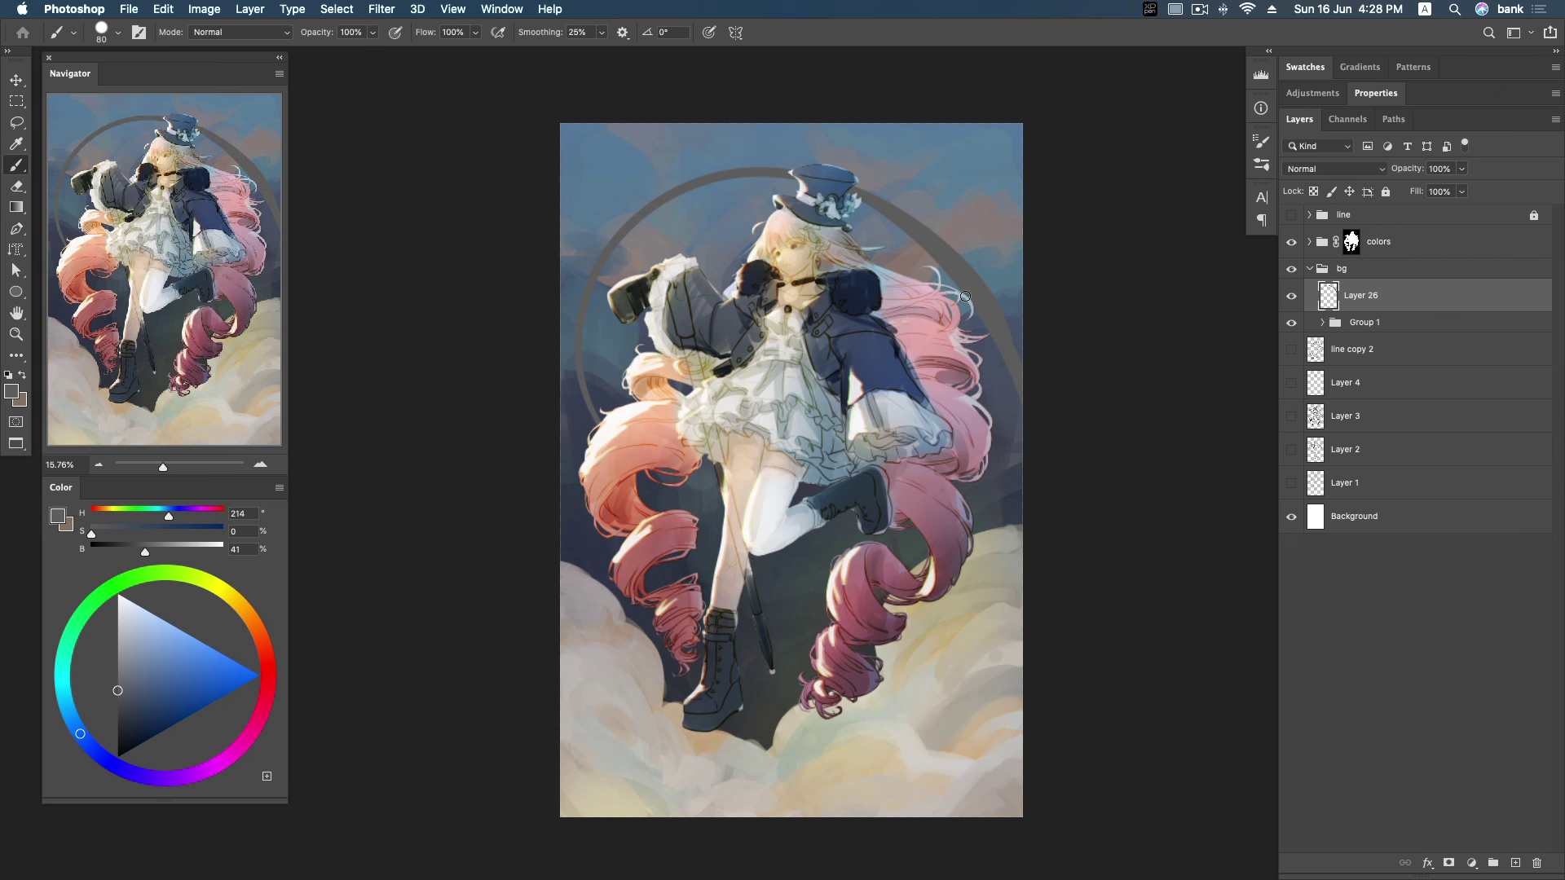
key("bracketleft")
left_click_drag(1007, 181, 638, 336)
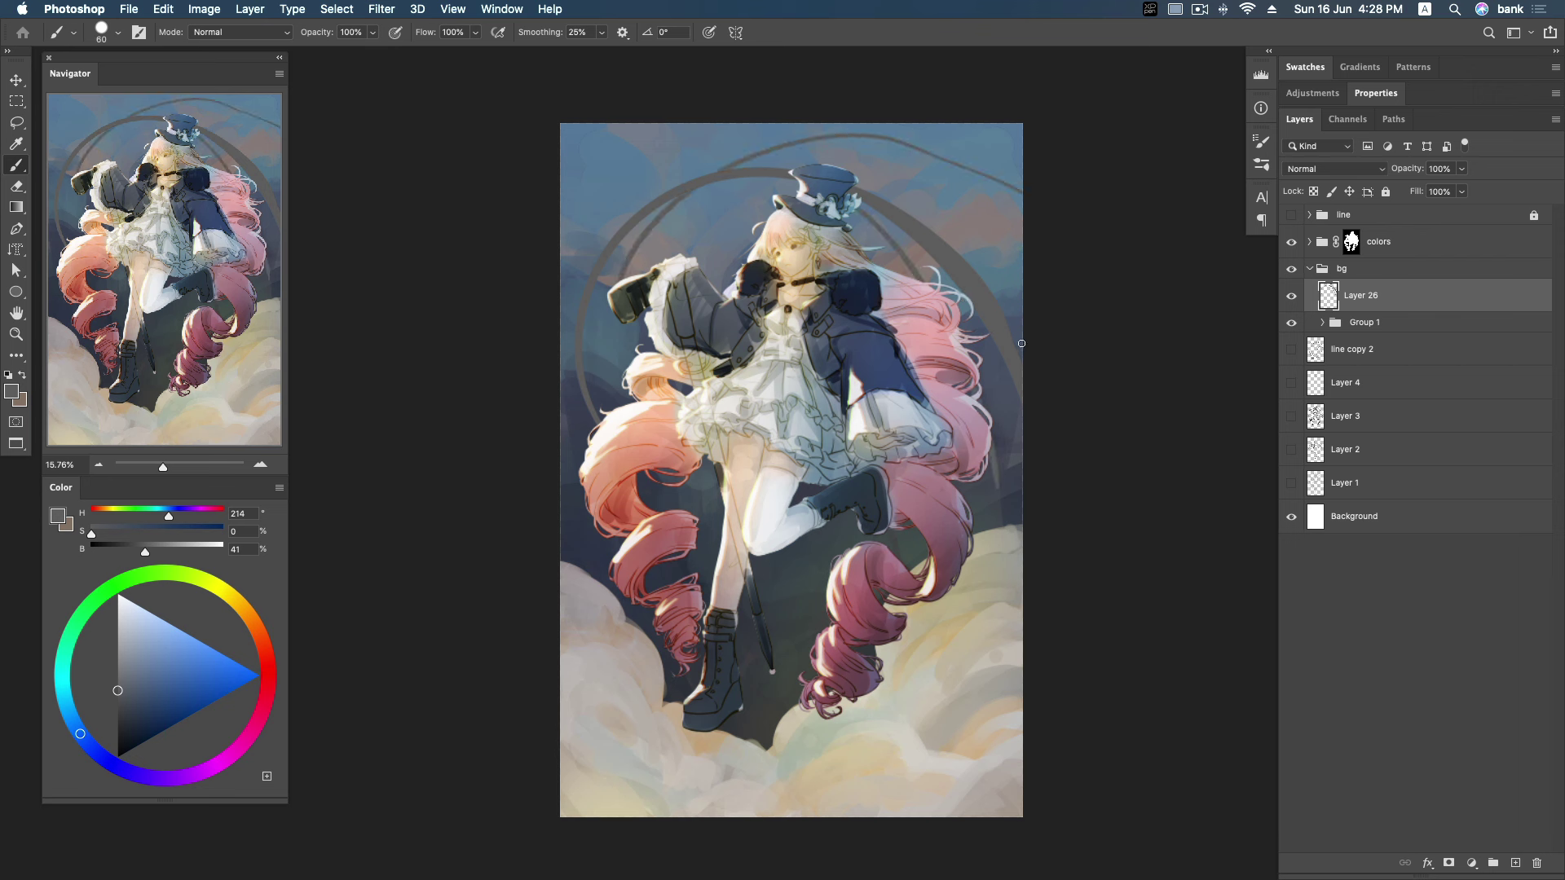
Paint a dark grey arc beneath the boots with a size-90 brush, thickening its left end.
scroll(722, 482, "down", 3)
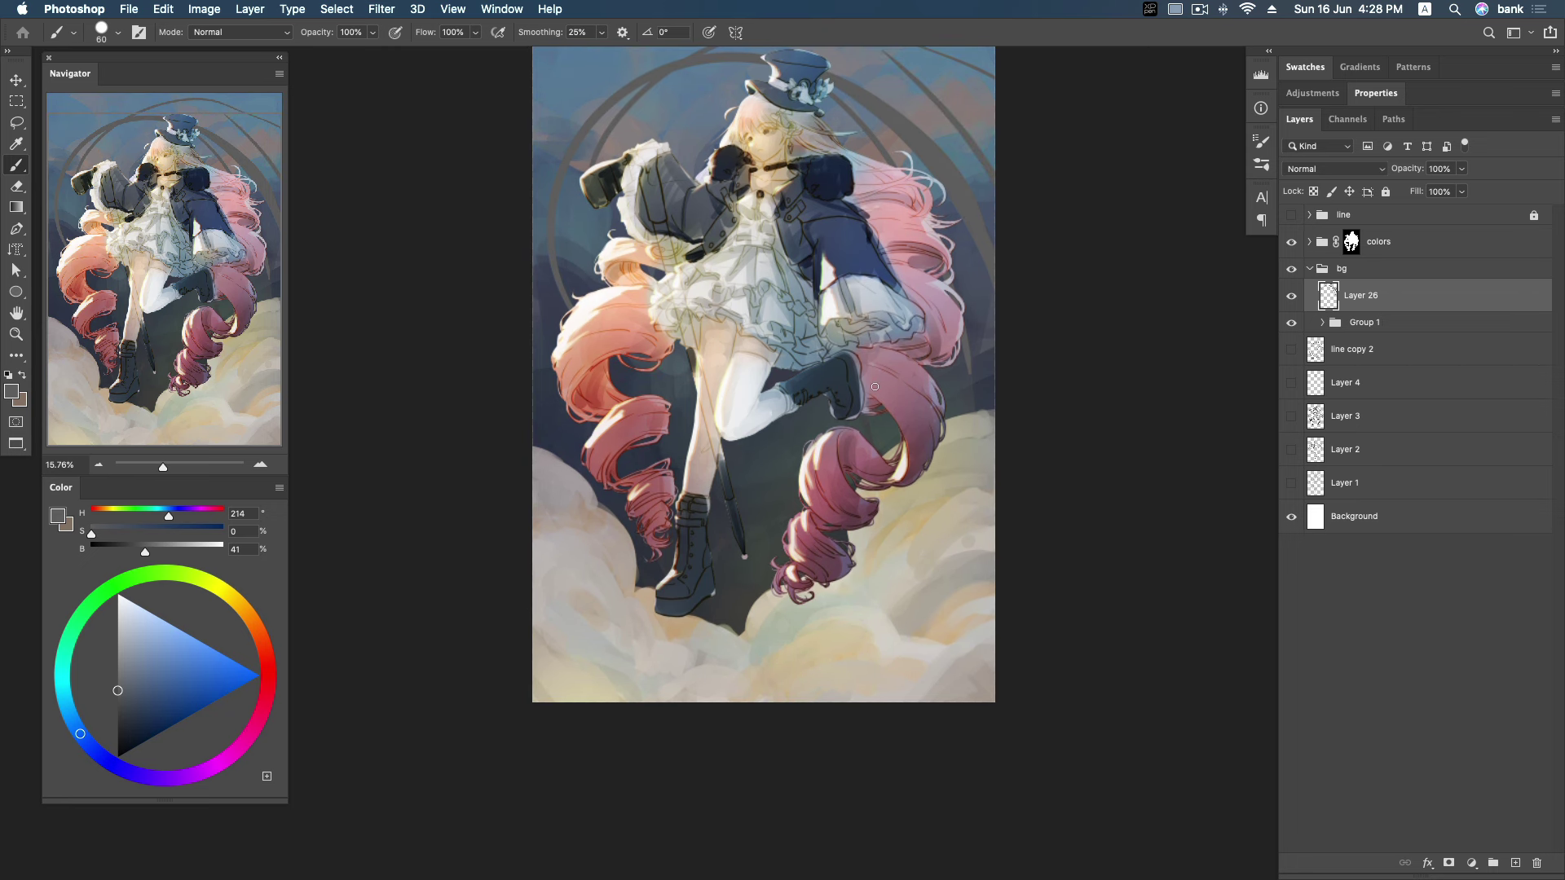
scroll(734, 420, "down", 1)
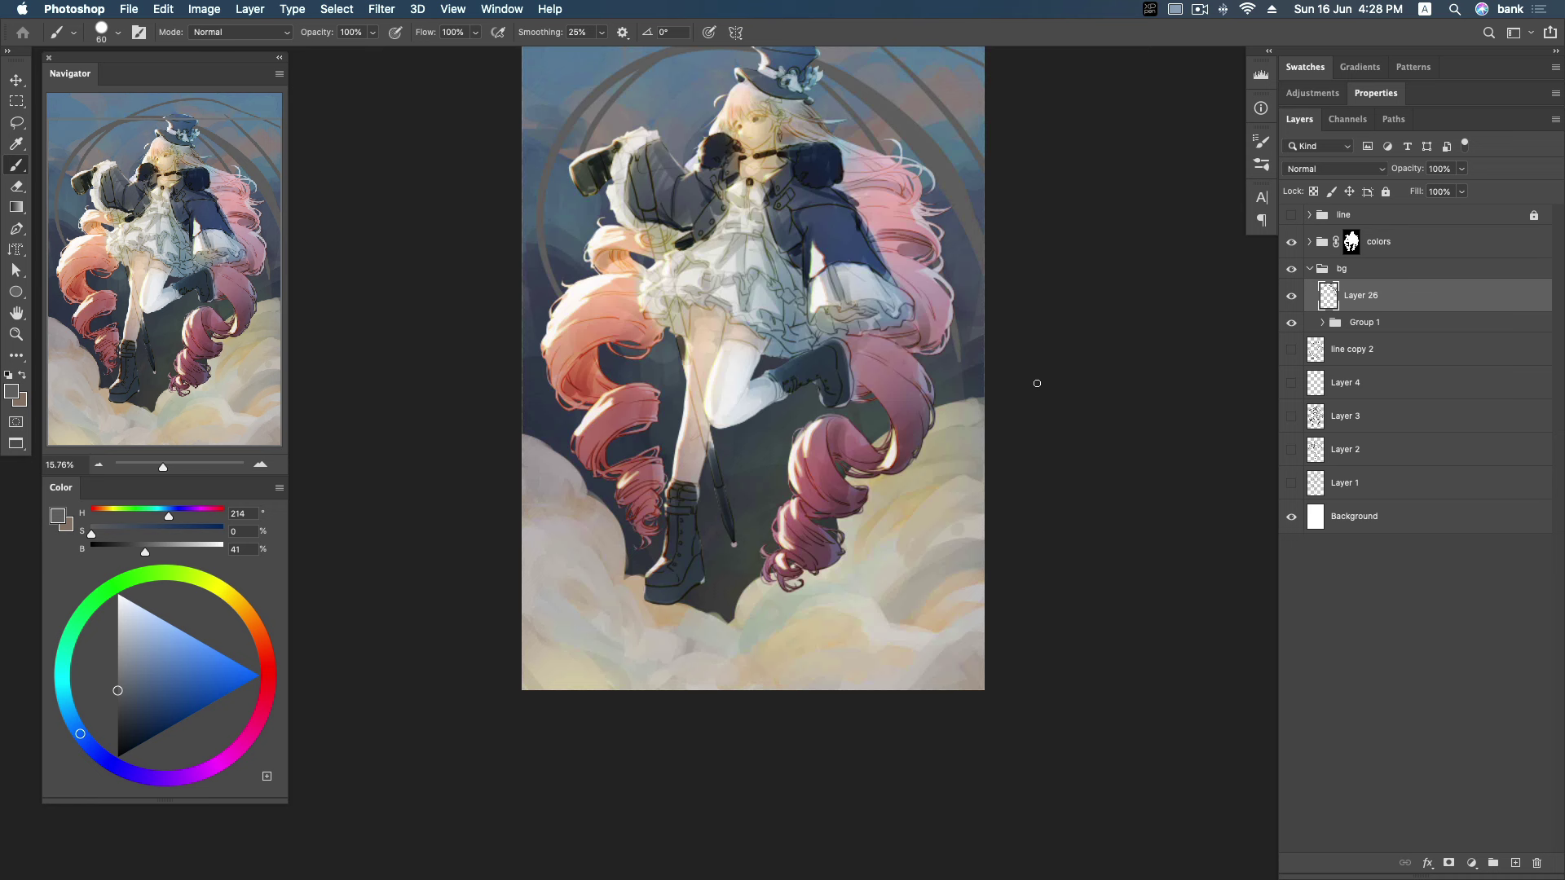
key("bracketright")
key("bracketright")
left_click_drag(501, 412, 970, 532)
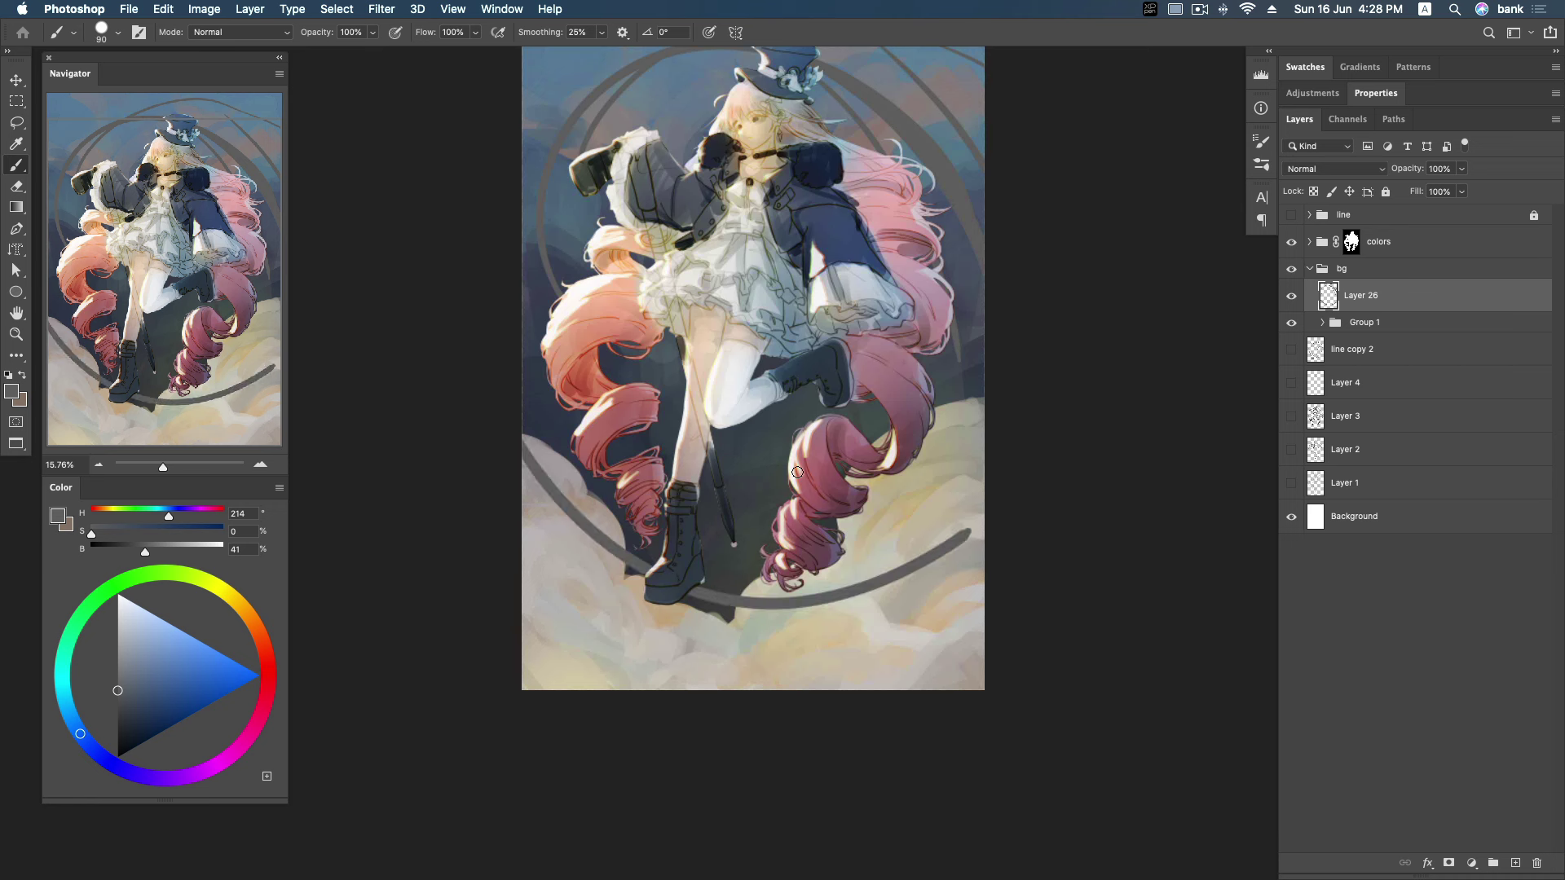
key("super+z")
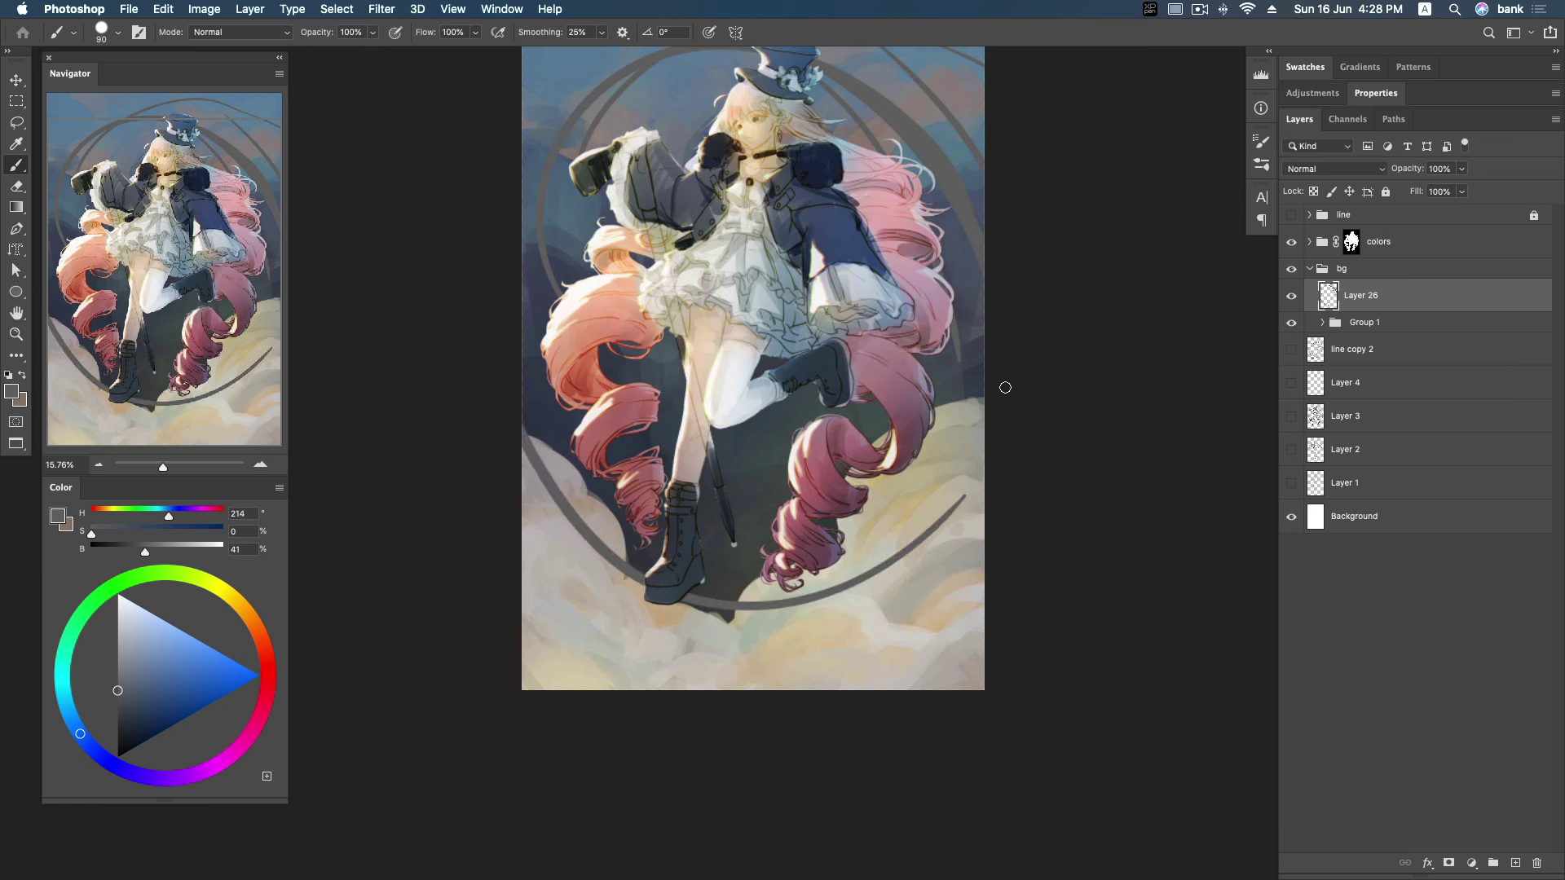
left_click_drag(969, 489, 467, 437)
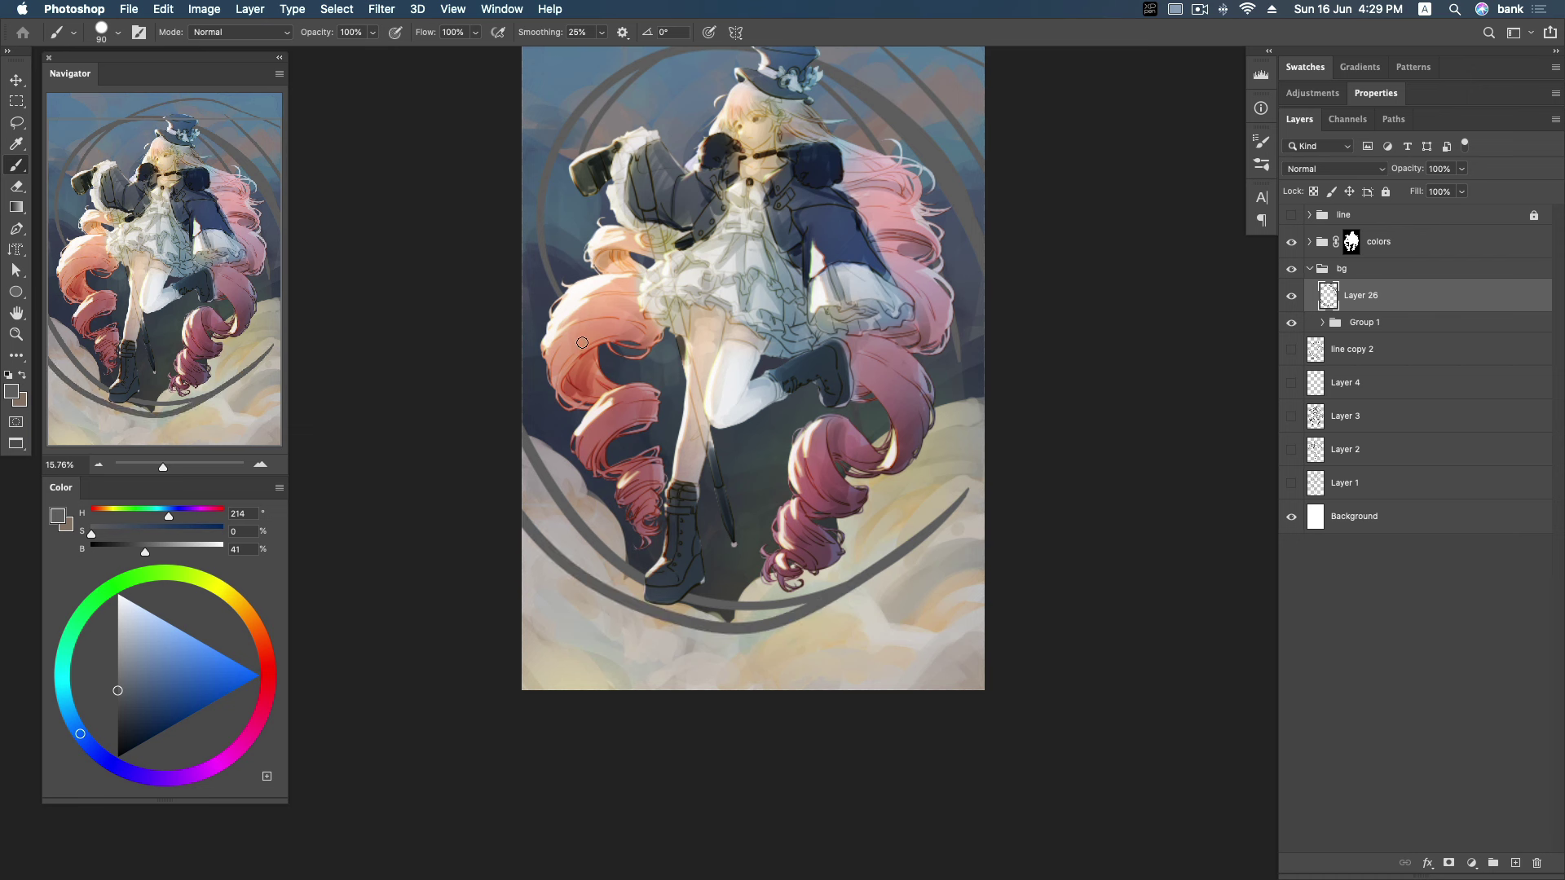
mouse_move(522, 456)
left_mouse_down()
mouse_move(506, 420)
mouse_move(515, 497)
mouse_move(607, 578)
mouse_move(721, 619)
mouse_move(822, 601)
left_mouse_up()
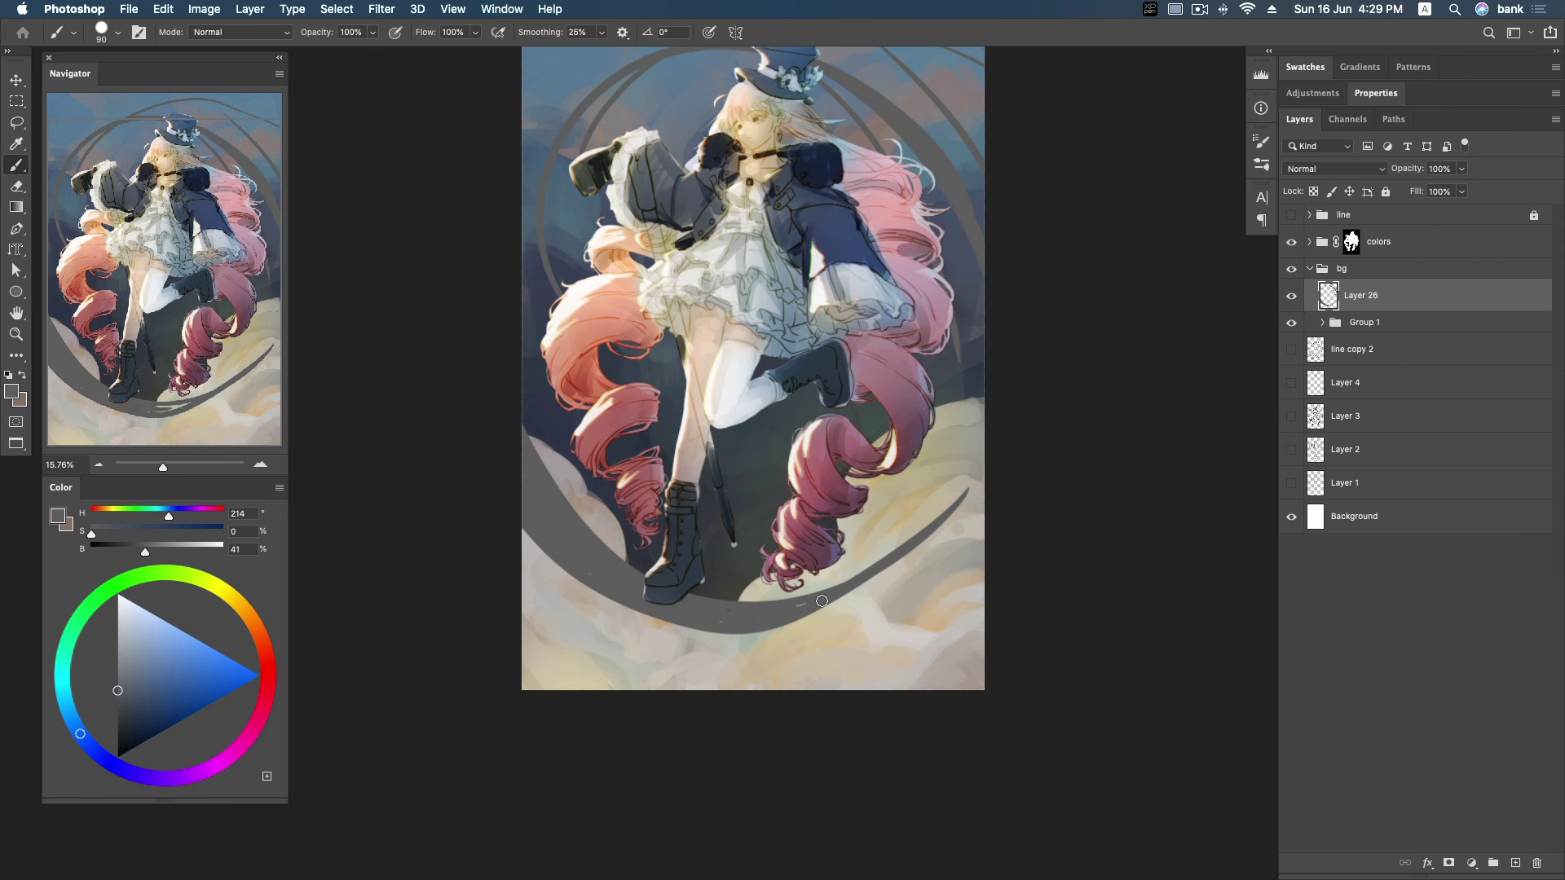
Extend the arc under the right boot up to the right canvas edge and darken it there.
left_click_drag(700, 619, 866, 570)
left_click_drag(935, 525, 968, 490)
left_click_drag(918, 542, 991, 458)
left_click_drag(937, 526, 978, 491)
left_click_drag(905, 543, 981, 461)
left_click_drag(882, 556, 983, 456)
key("bracketright")
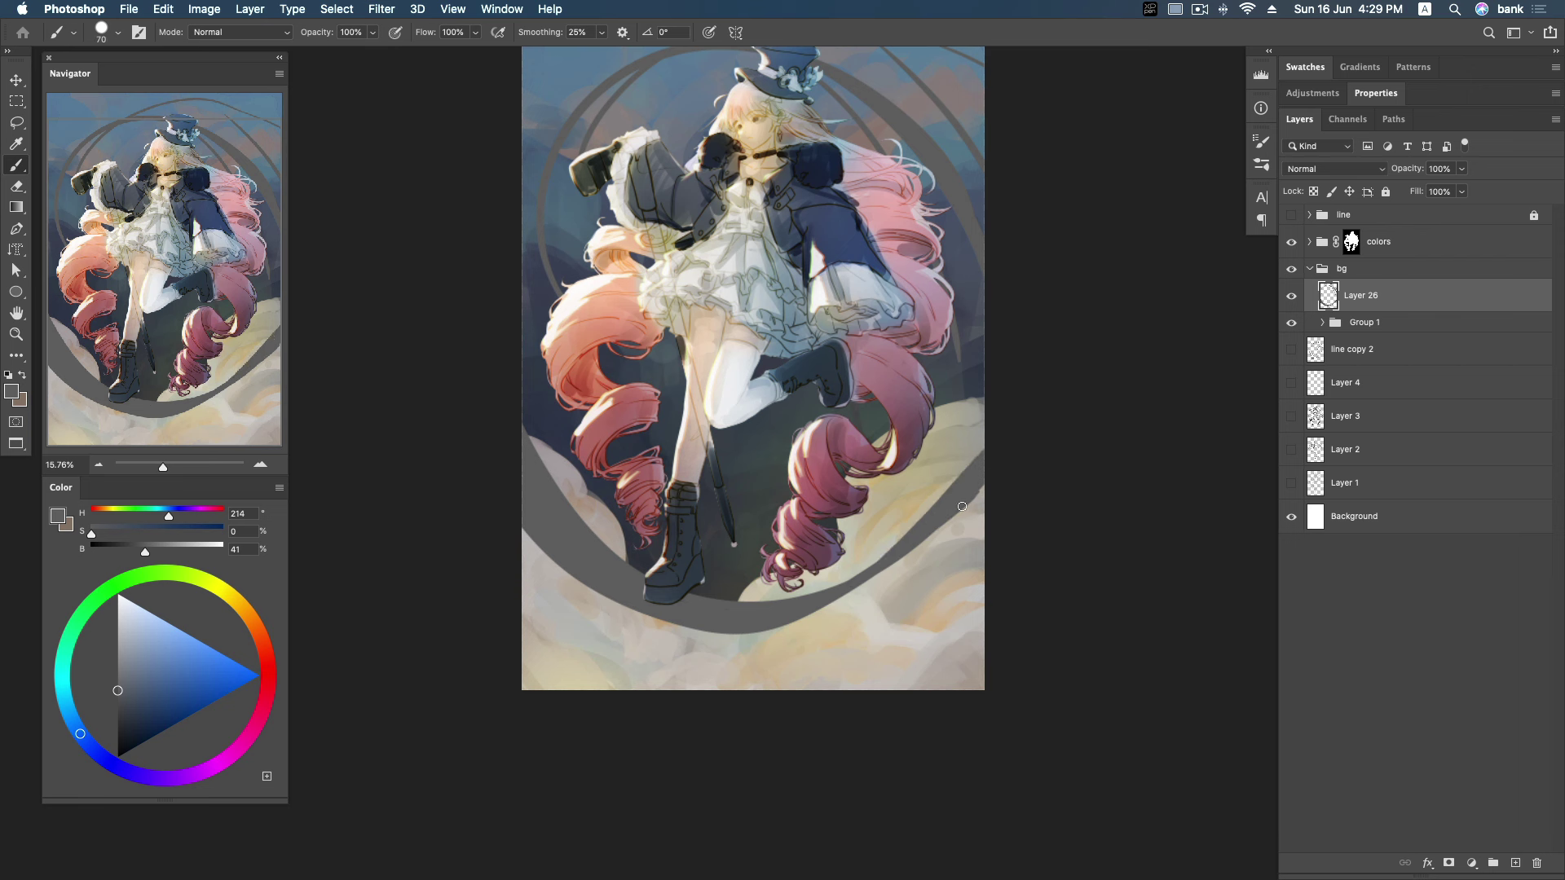
left_click_drag(844, 599, 992, 482)
left_click_drag(852, 583, 979, 464)
Widen the lower-left arc band toward the left edge, then tilt the view about 29 degrees.
key("bracketright")
key("bracketright")
left_click_drag(701, 620, 497, 518)
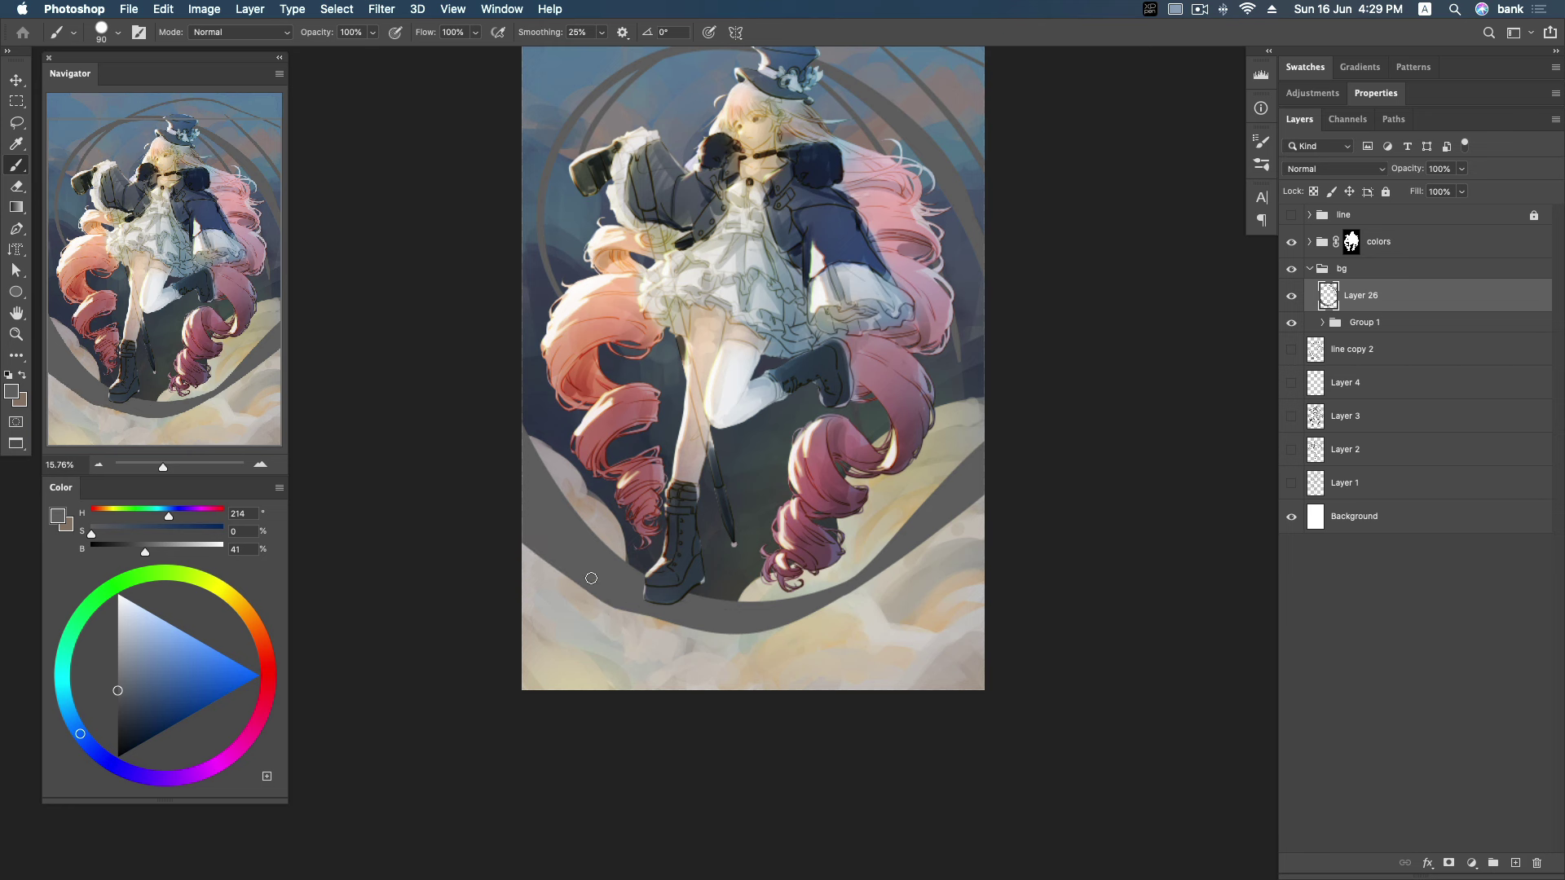
left_click_drag(544, 462, 582, 519)
left_click_drag(518, 426, 624, 564)
key("bracketleft")
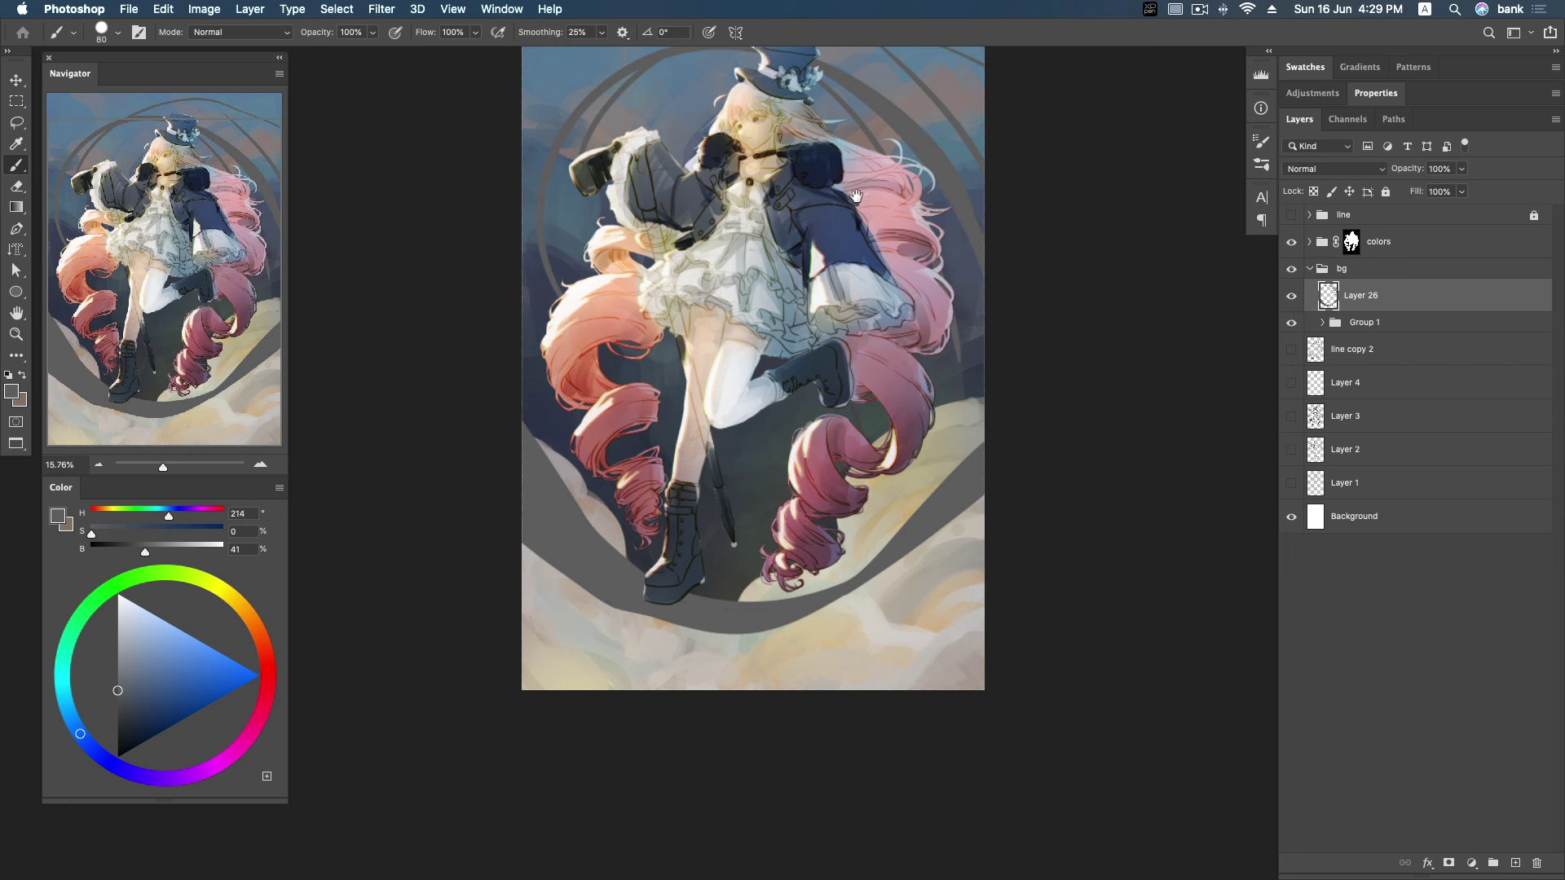
mouse_move(856, 196)
left_mouse_down()
mouse_move(849, 227)
mouse_move(888, 315)
mouse_move(848, 315)
left_mouse_up()
key("r")
mouse_move(986, 291)
left_mouse_down()
mouse_move(885, 173)
mouse_move(886, 194)
left_mouse_up()
Thicken and darken the ring arc above the hat and the left grey arc.
key("b")
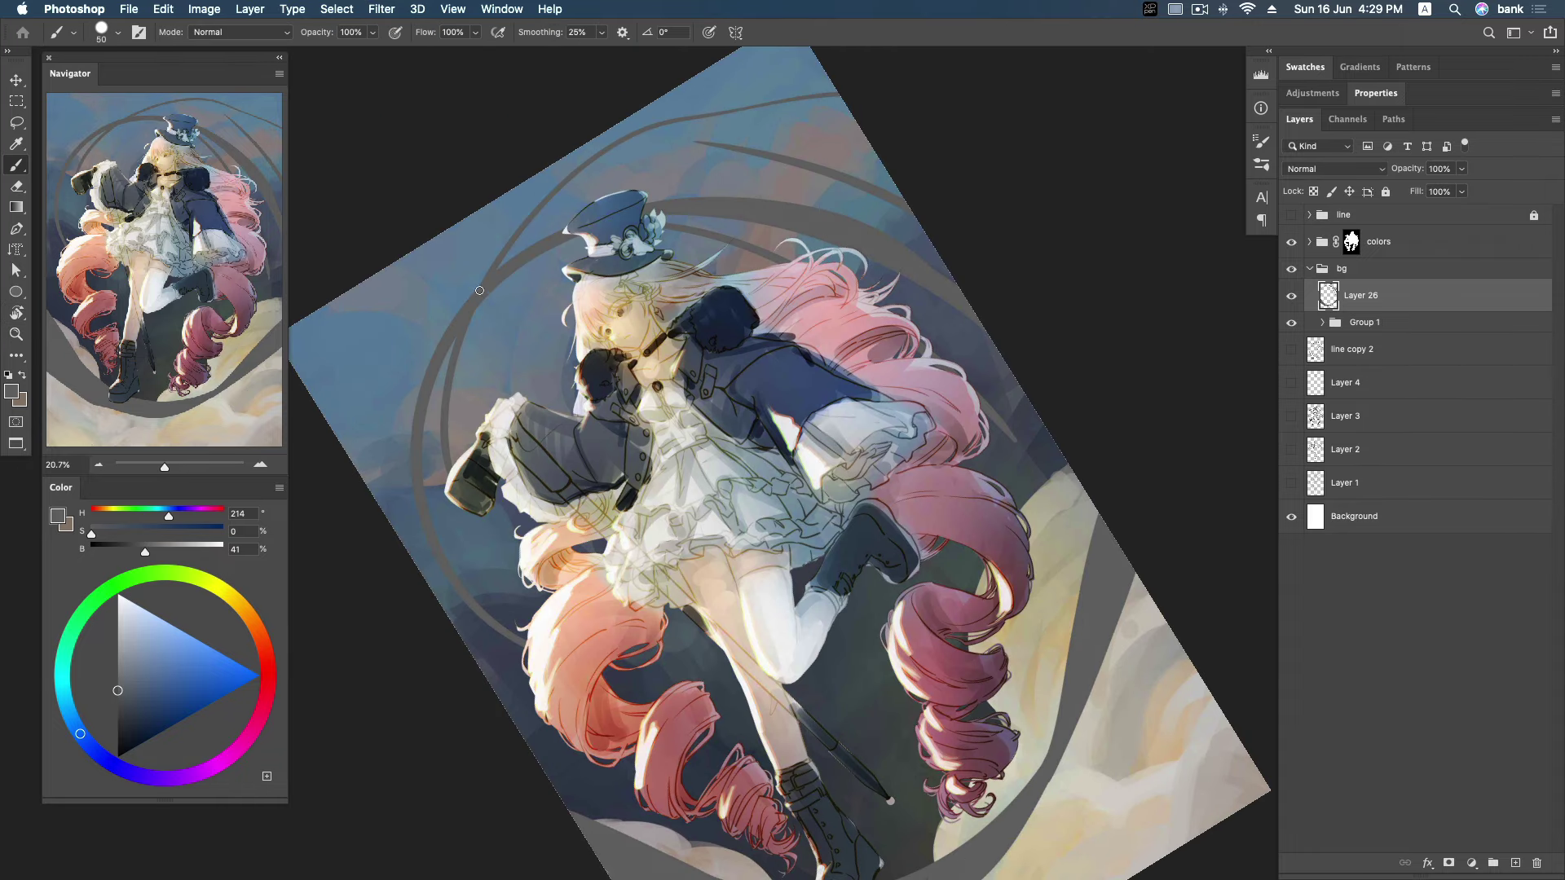
left_click_drag(658, 197, 768, 196)
mouse_move(661, 202)
left_mouse_down()
mouse_move(795, 204)
mouse_move(970, 288)
left_mouse_up()
left_click_drag(513, 359, 521, 285)
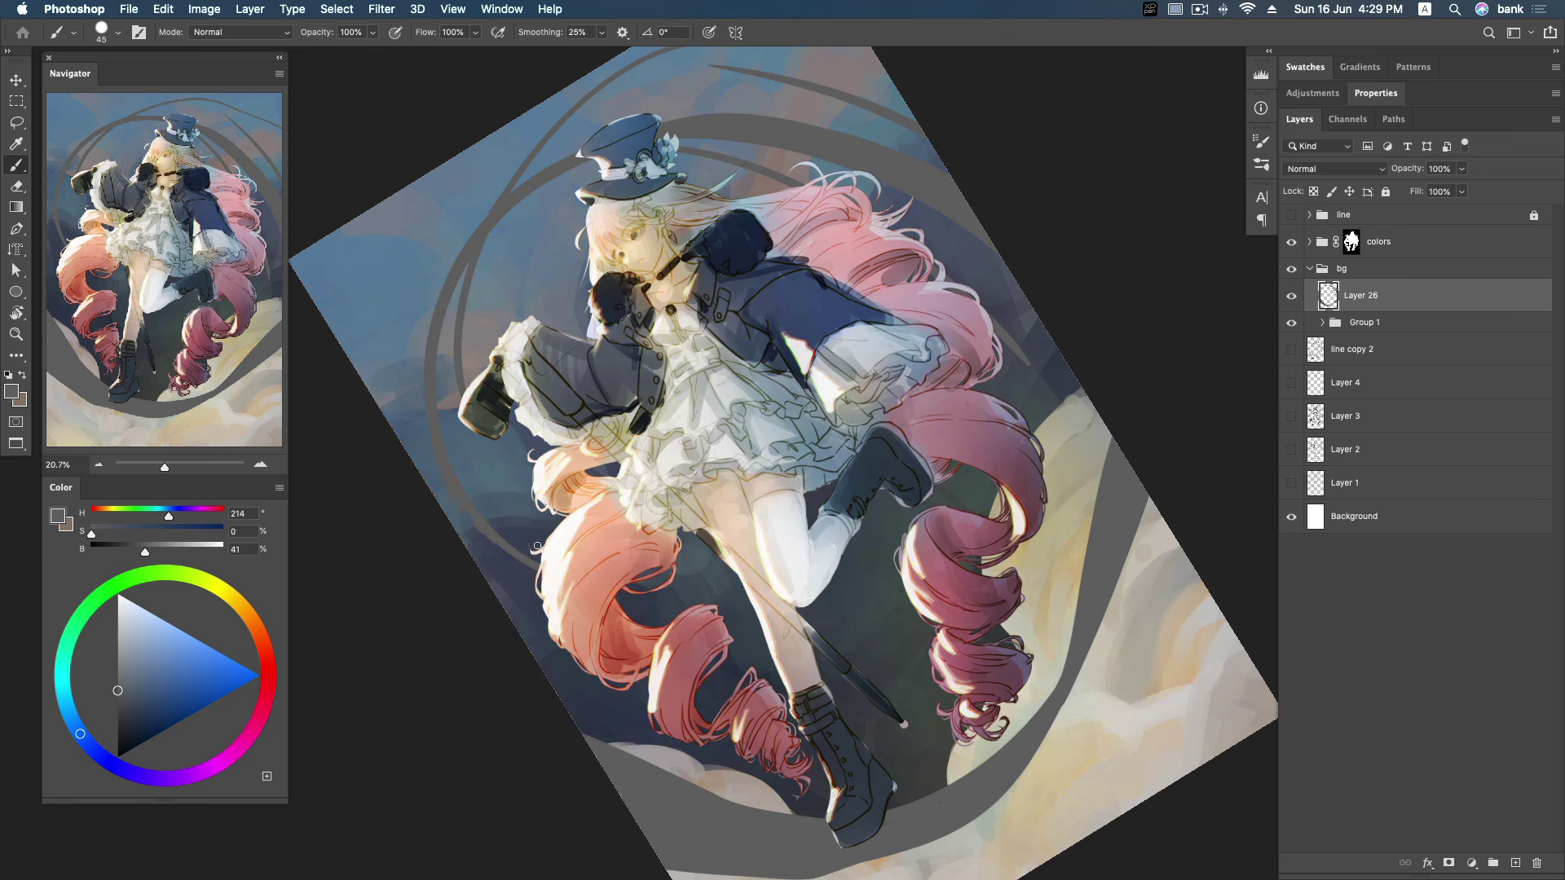
mouse_move(460, 257)
left_mouse_down()
mouse_move(434, 323)
mouse_move(432, 438)
left_mouse_up()
Add two swirl strokes near the top of the canvas, then set the view upright.
scroll(492, 486, "up", 2)
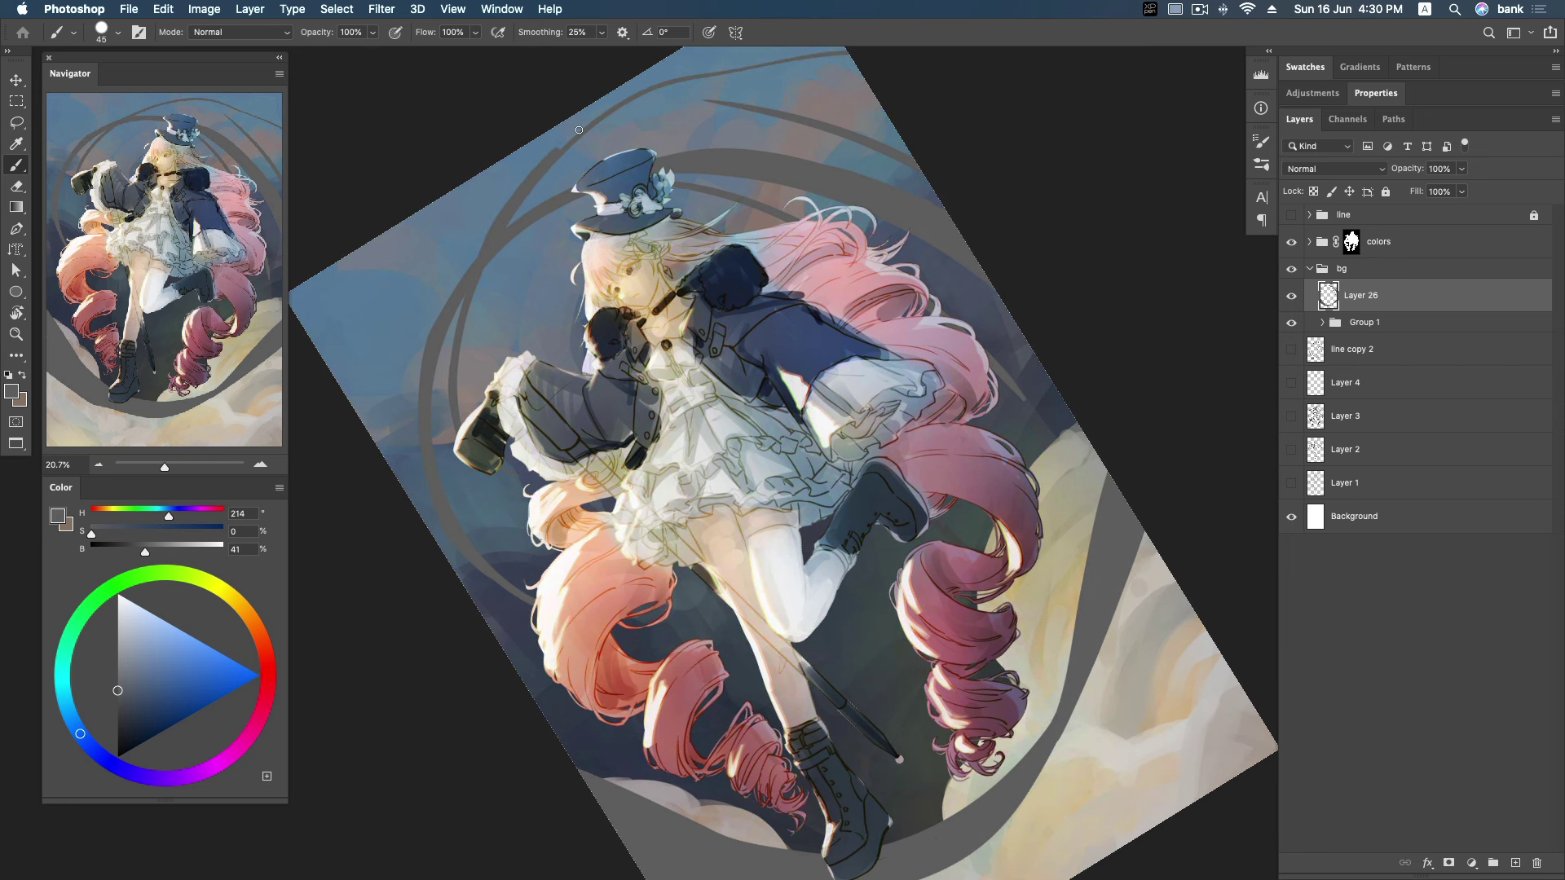
left_click_drag(651, 159, 645, 332)
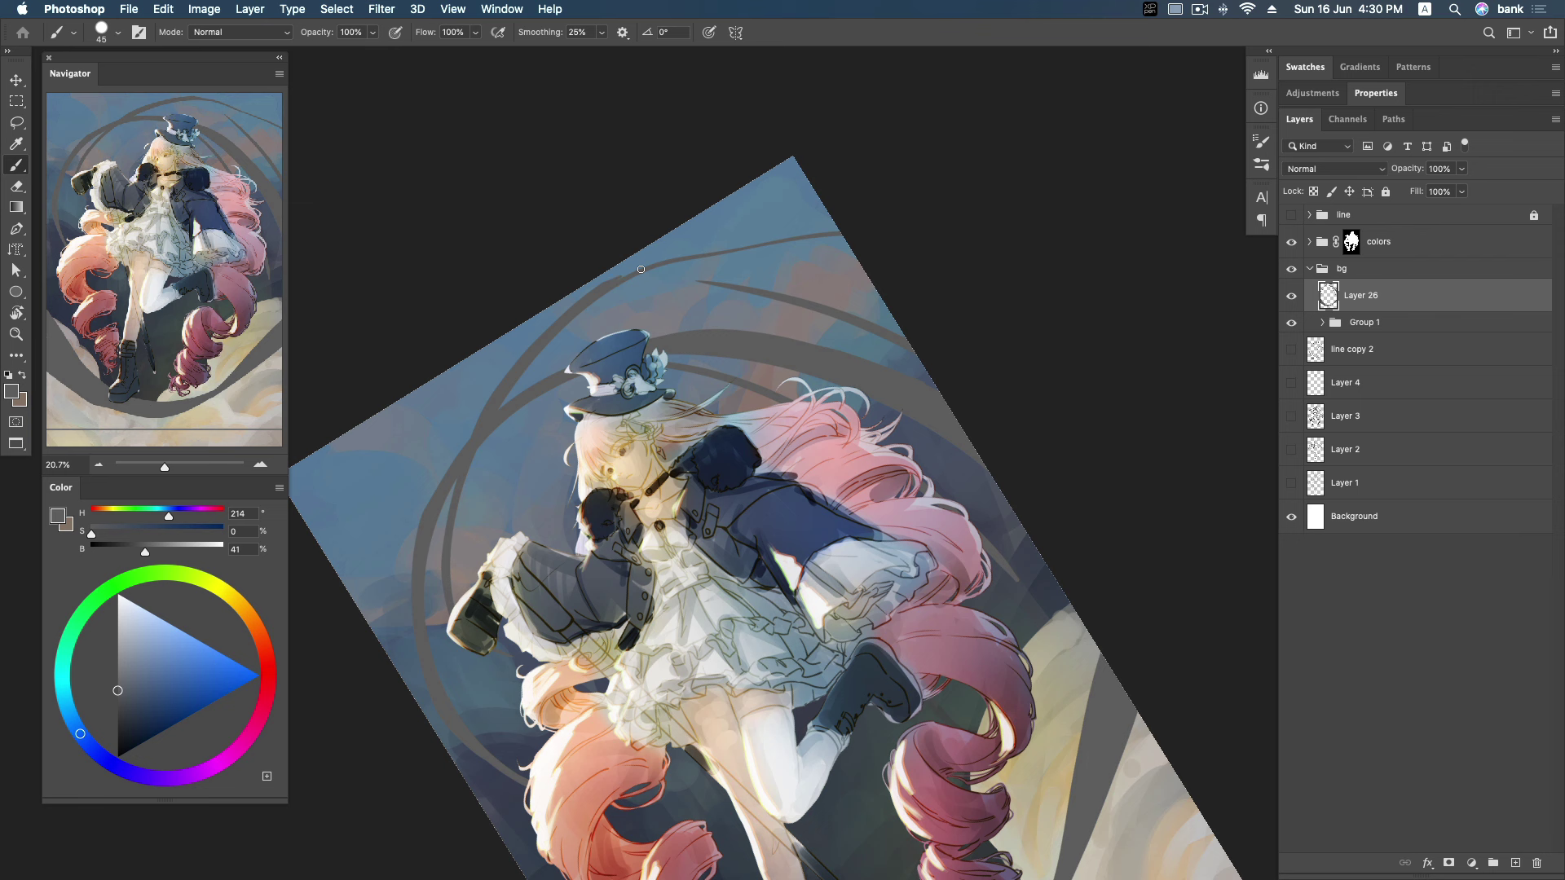
left_click_drag(640, 275, 830, 215)
left_click_drag(625, 277, 838, 248)
key("super+z")
left_click_drag(634, 275, 851, 244)
mouse_move(701, 259)
left_mouse_down()
mouse_move(832, 221)
mouse_move(729, 253)
mouse_move(839, 239)
left_mouse_up()
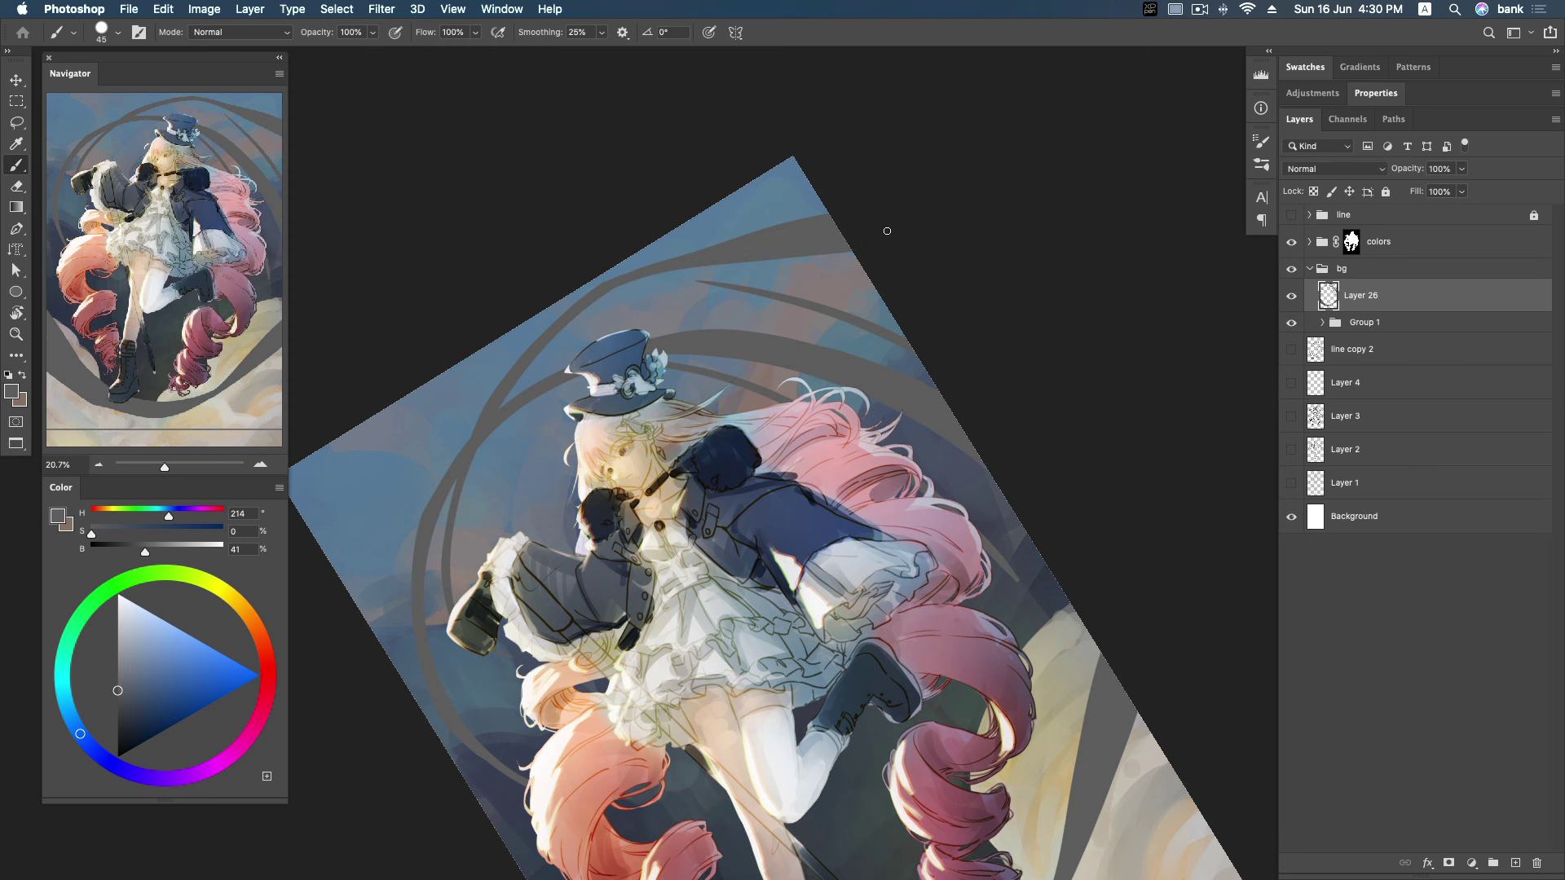
key("Escape")
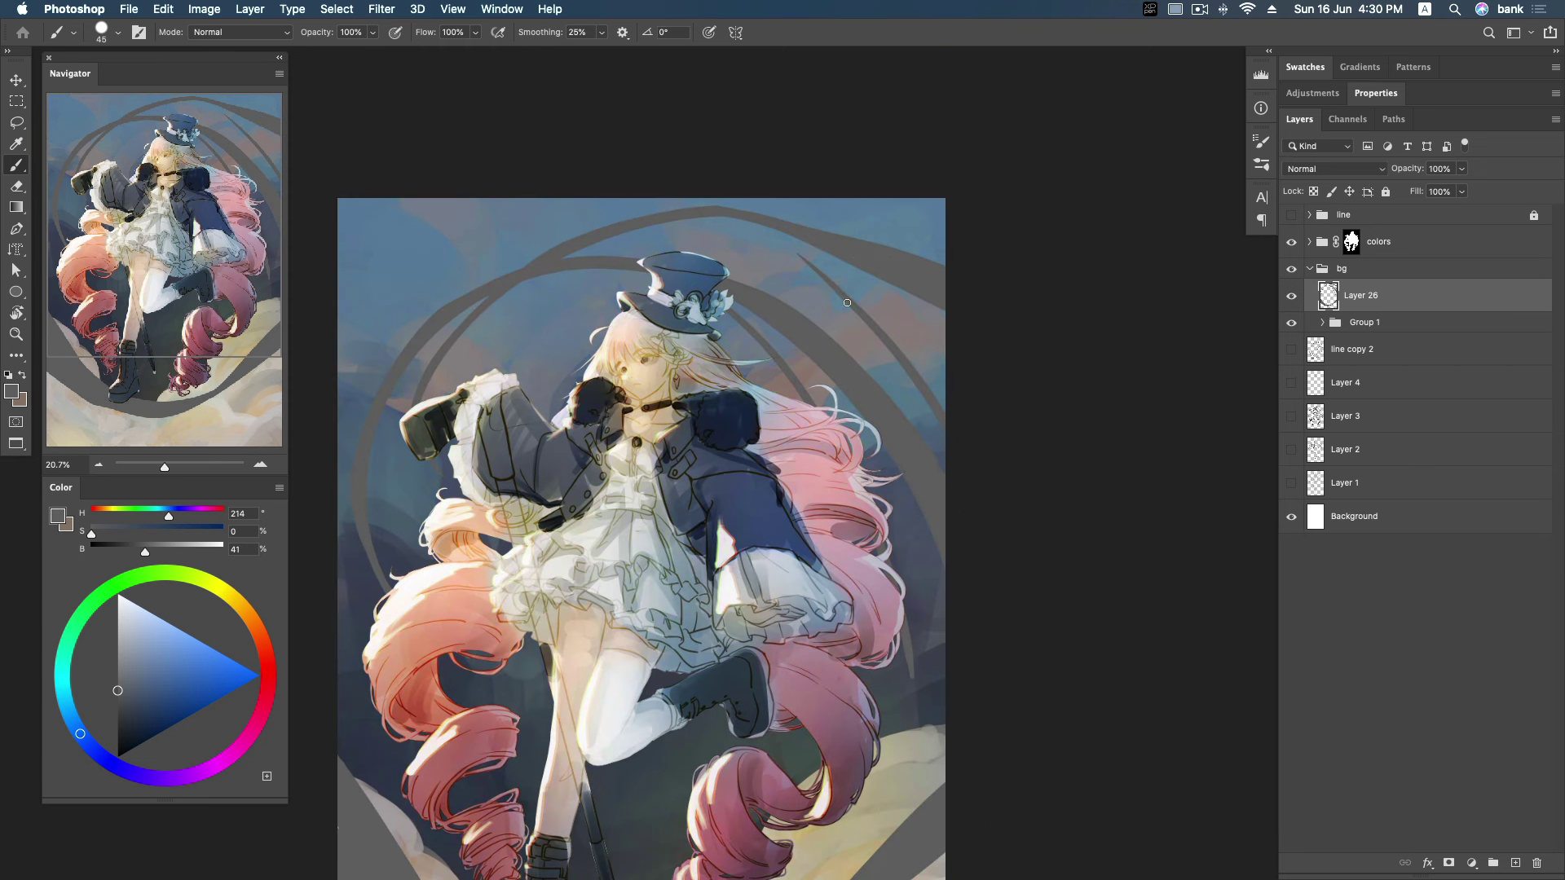
Add dark strokes near the canvas top, off the left edge and near the right edge.
mouse_move(810, 255)
left_mouse_down()
mouse_move(781, 250)
mouse_move(738, 284)
left_mouse_up()
left_click_drag(909, 501, 935, 574)
key("super+z")
left_click_drag(798, 251, 754, 304)
left_click_drag(442, 562, 311, 620)
left_click_drag(925, 383, 961, 435)
Draw a curved grey stroke down the right side of the ring.
scroll(663, 369, "down", 2)
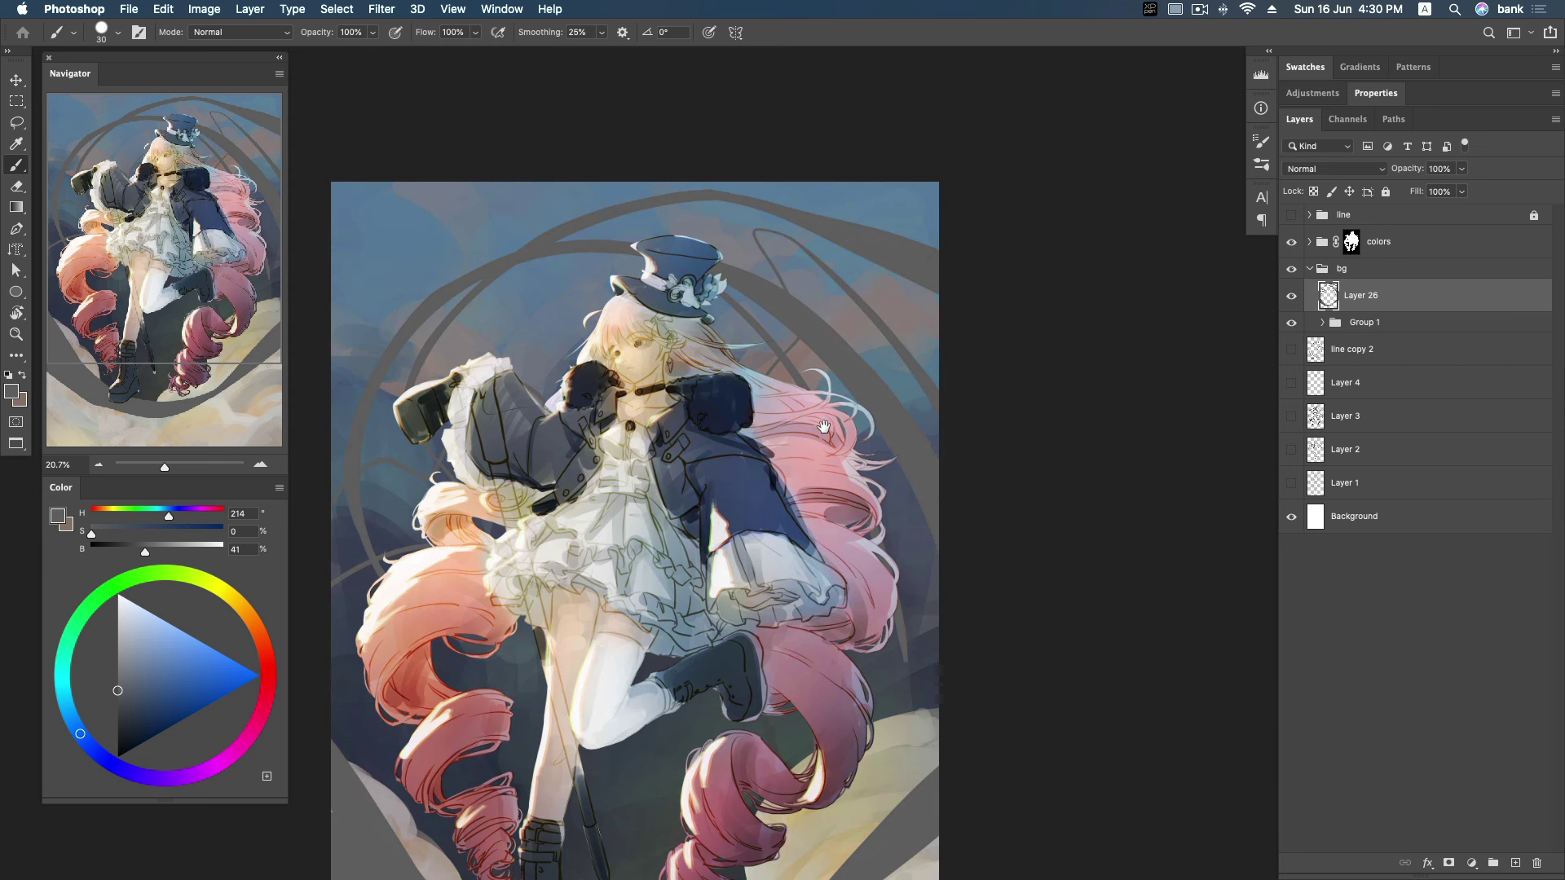
scroll(518, 327, "down", 5)
scroll(519, 328, "left", 5)
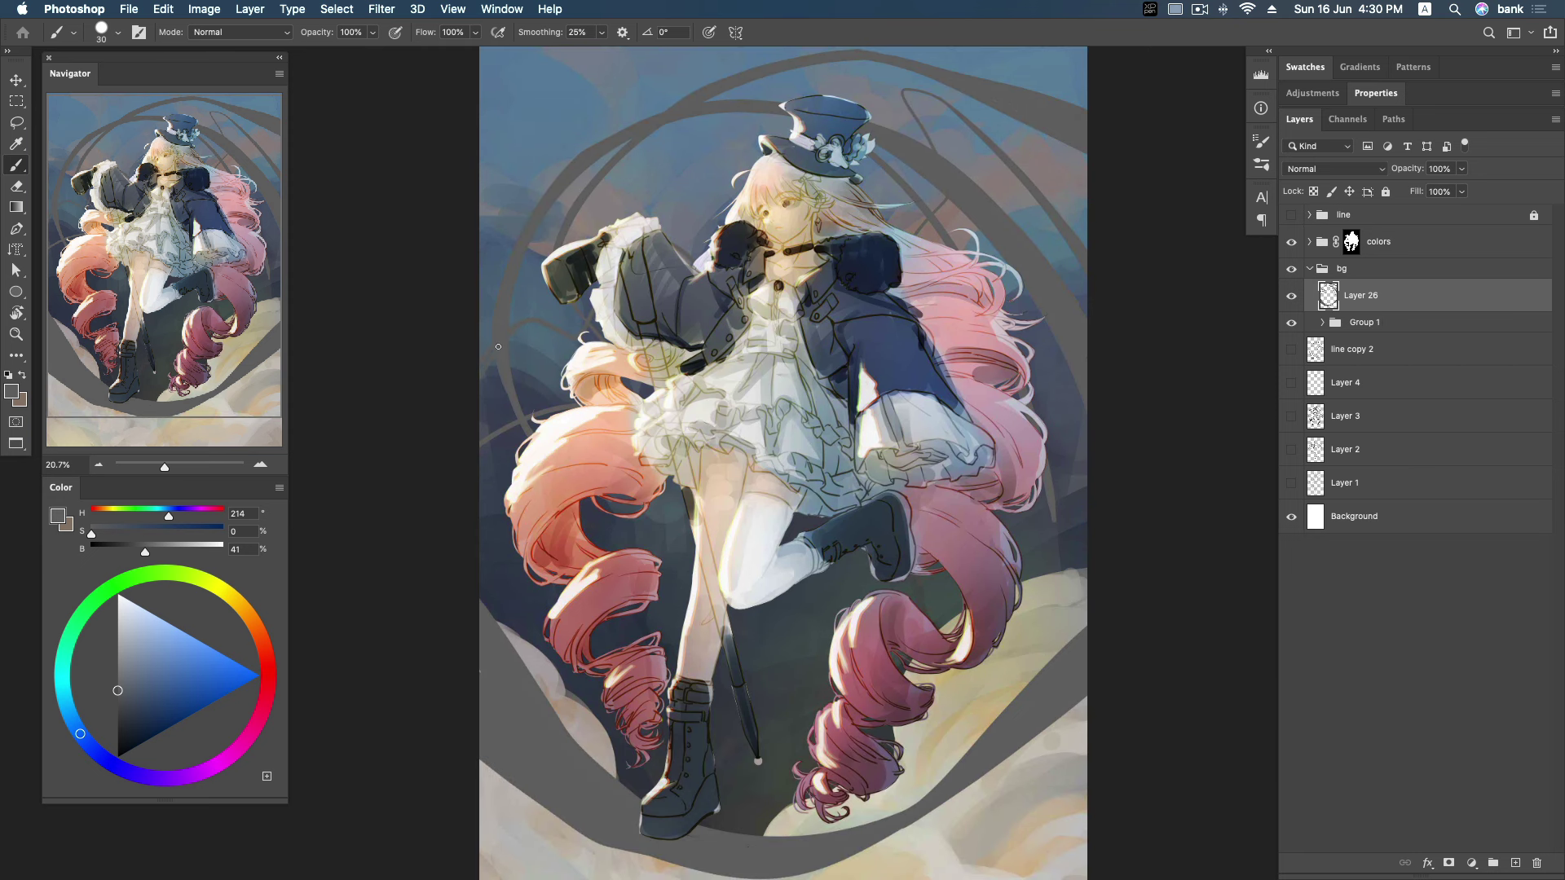
scroll(1018, 380, "down", 2)
scroll(1019, 380, "right", 4)
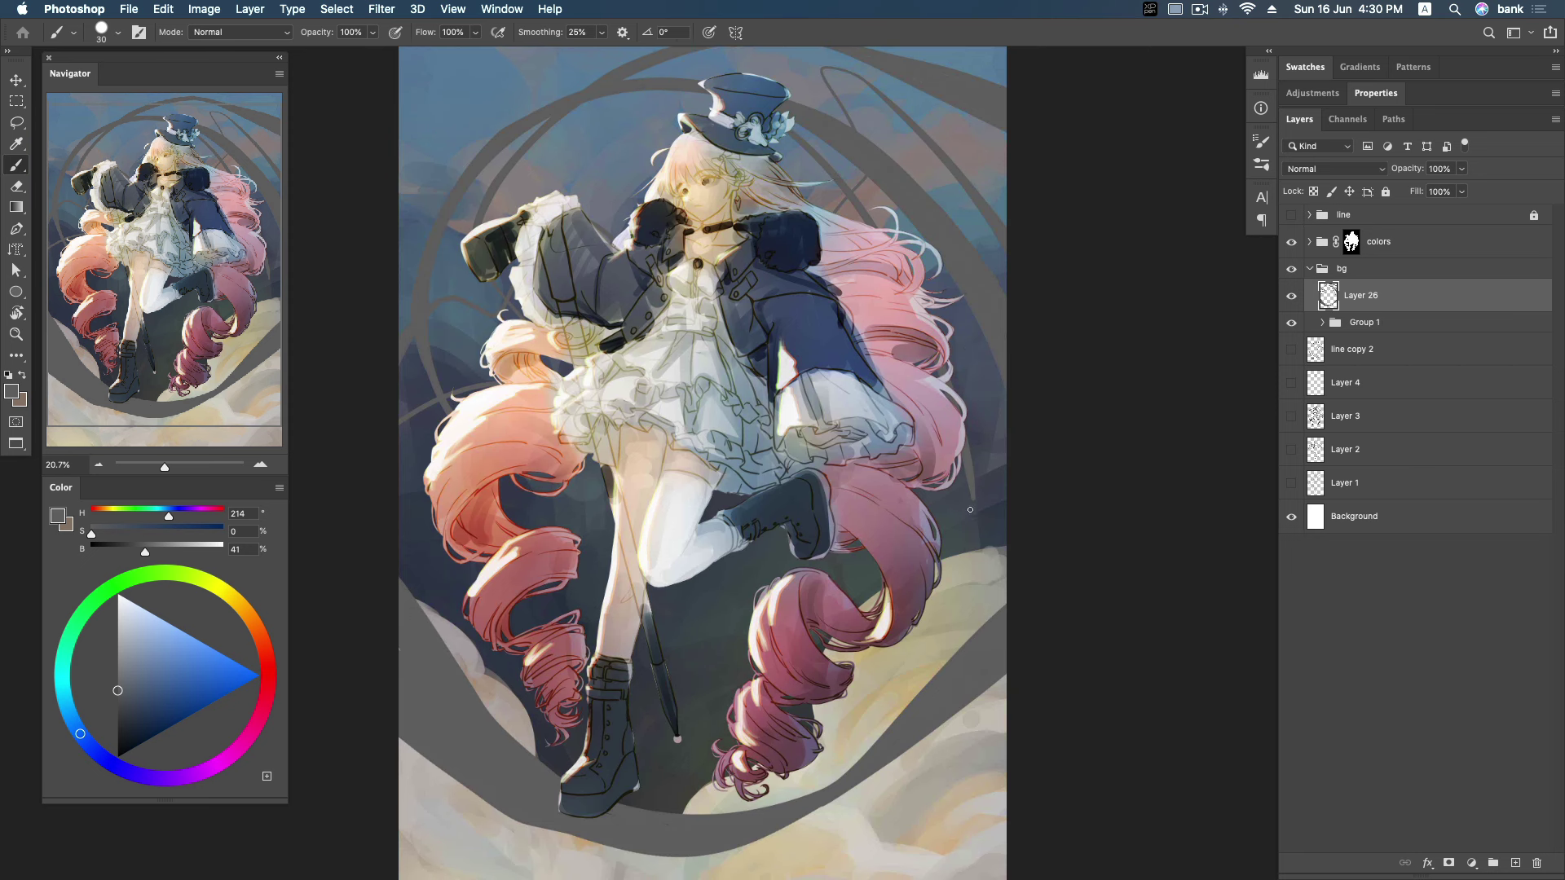
scroll(970, 509, "down", 2)
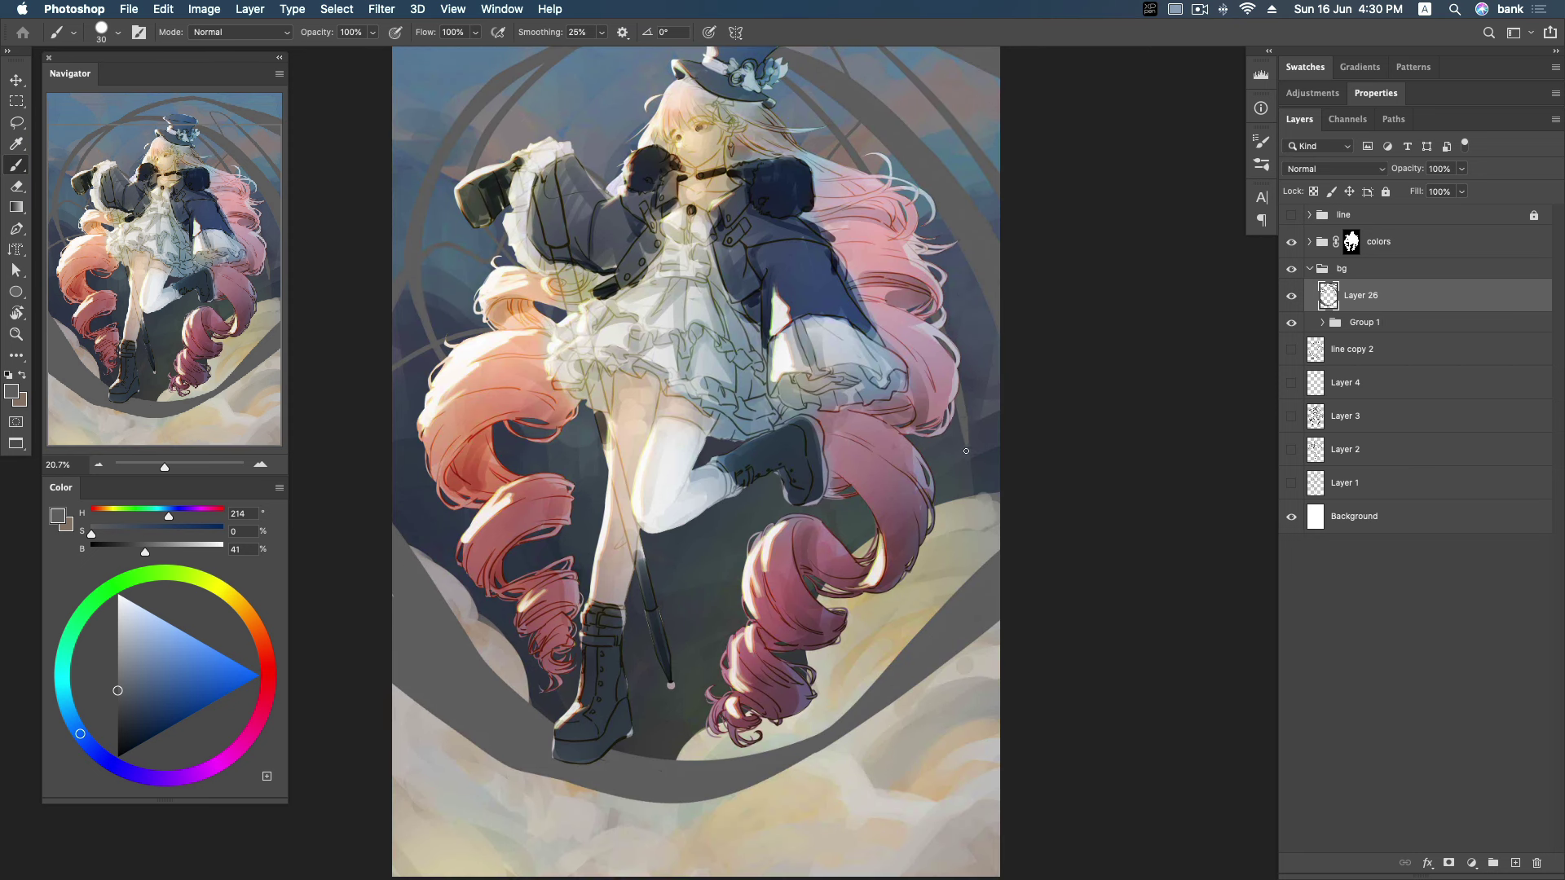
left_click_drag(966, 427, 996, 634)
key("ctrl+z")
left_click_drag(966, 438, 929, 587)
key("ctrl+z")
mouse_move(967, 445)
left_mouse_down()
mouse_move(937, 536)
mouse_move(848, 607)
left_mouse_up()
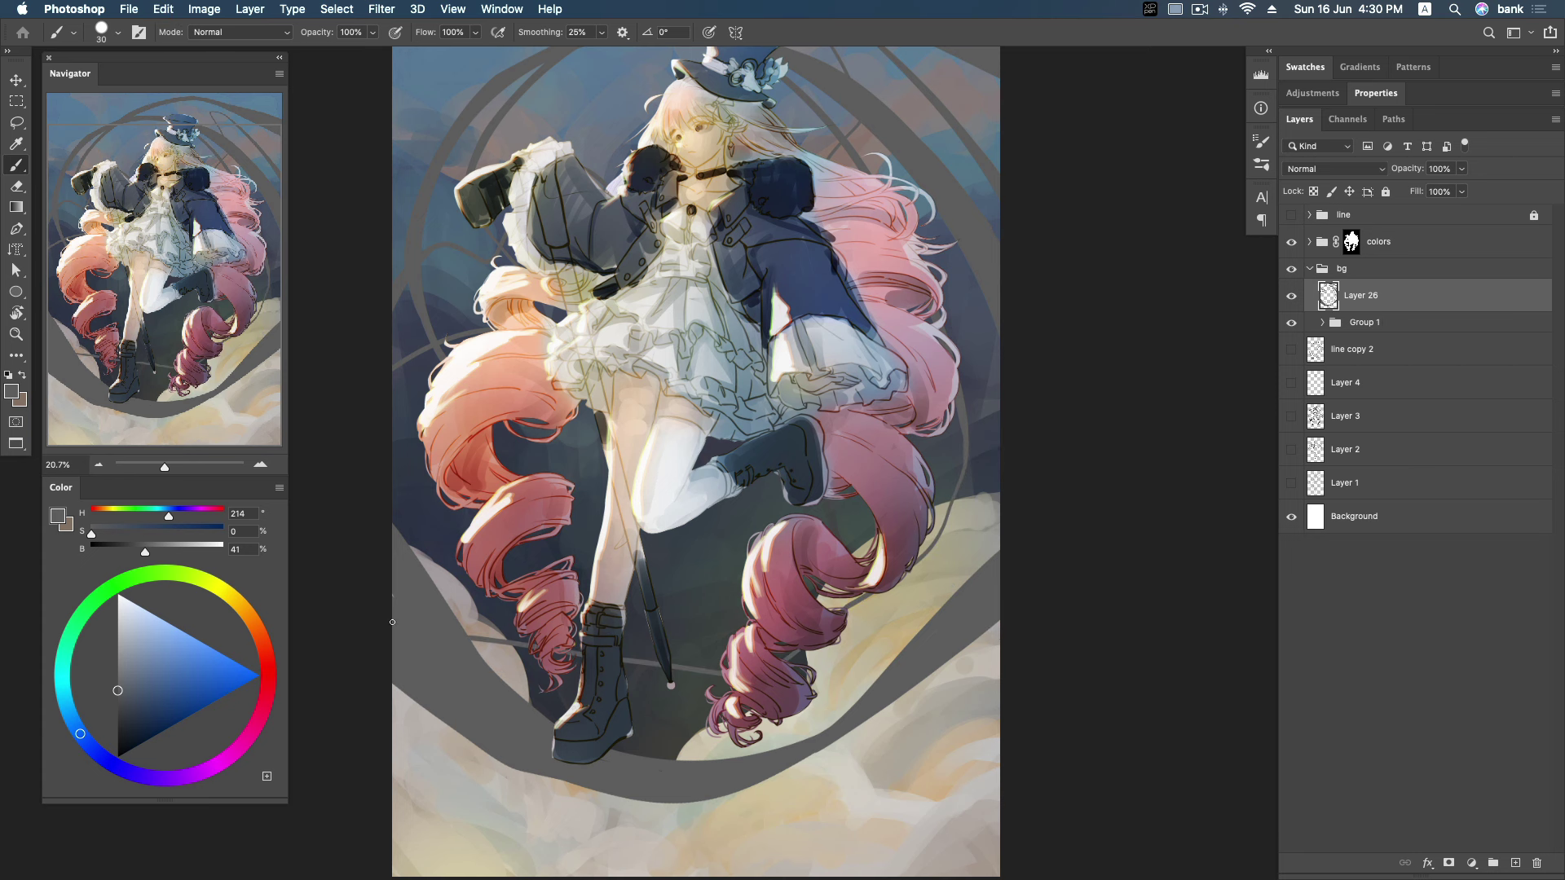
left_click_drag(968, 551, 1004, 462)
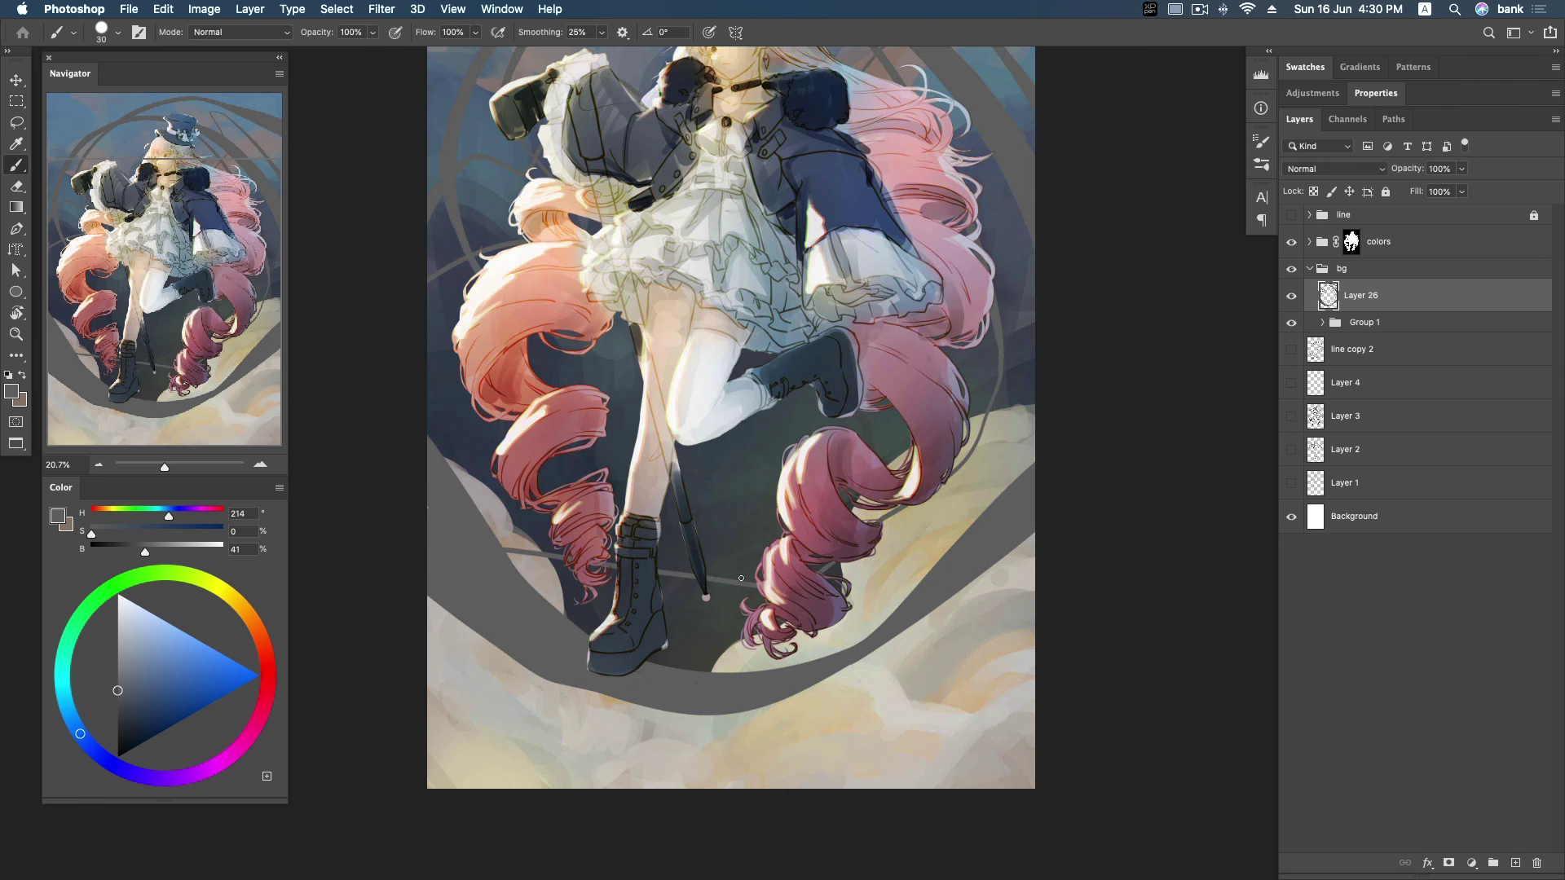
Add thin grey strokes left of the boot and along the lower-left edge near the hair.
left_click_drag(508, 556, 604, 568)
left_click_drag(510, 557, 560, 560)
scroll(861, 427, "up", 5)
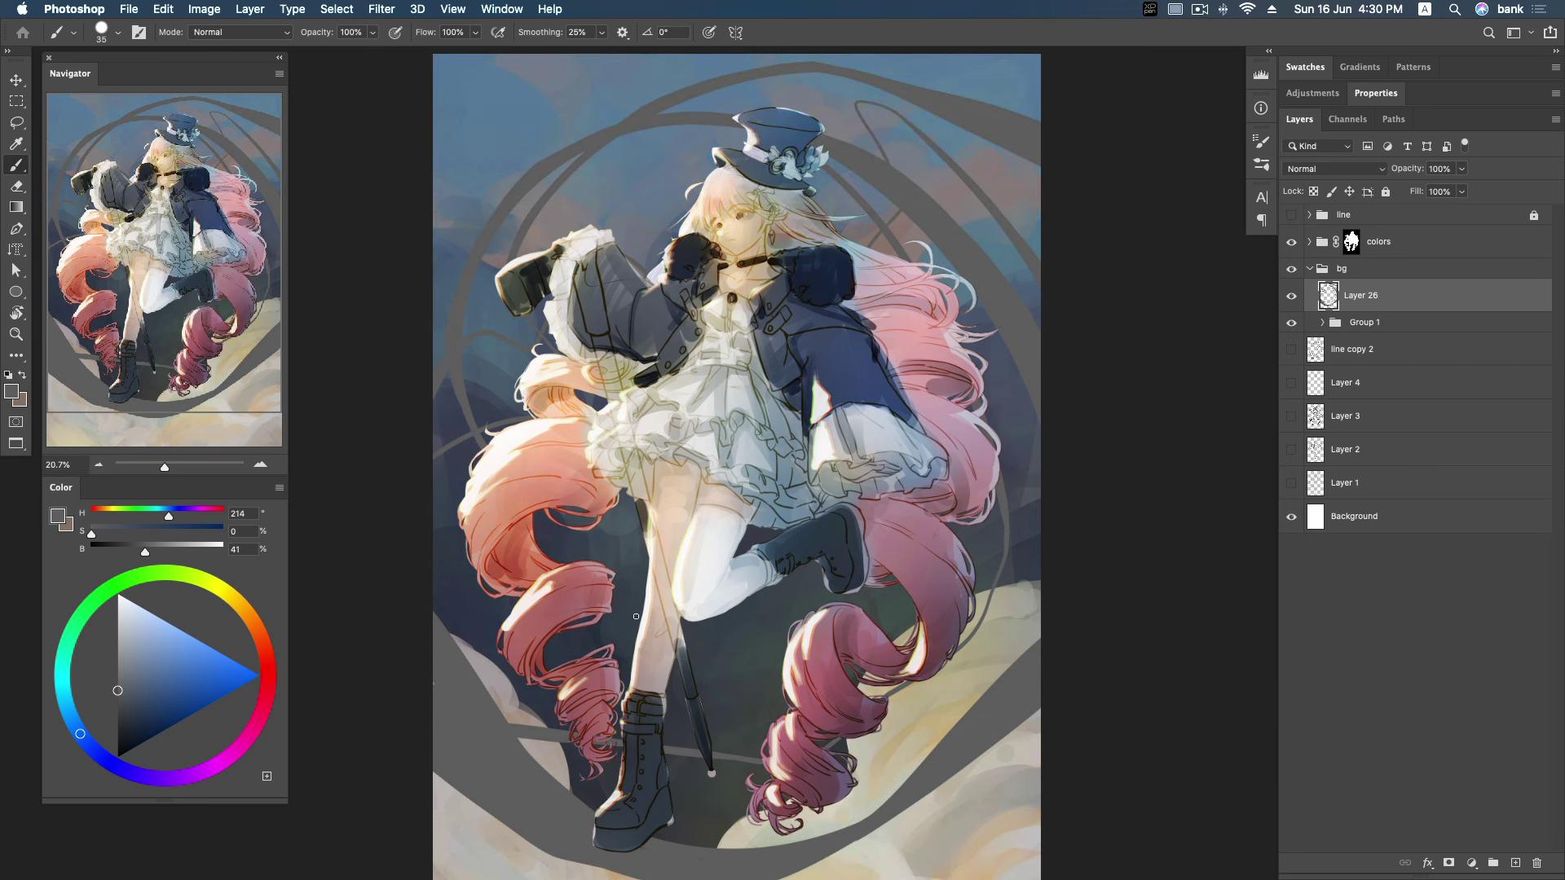
mouse_move(607, 628)
left_mouse_down()
mouse_move(576, 642)
mouse_move(434, 580)
left_mouse_up()
key("super+z")
left_click_drag(631, 610, 563, 615)
left_click_drag(441, 520, 435, 570)
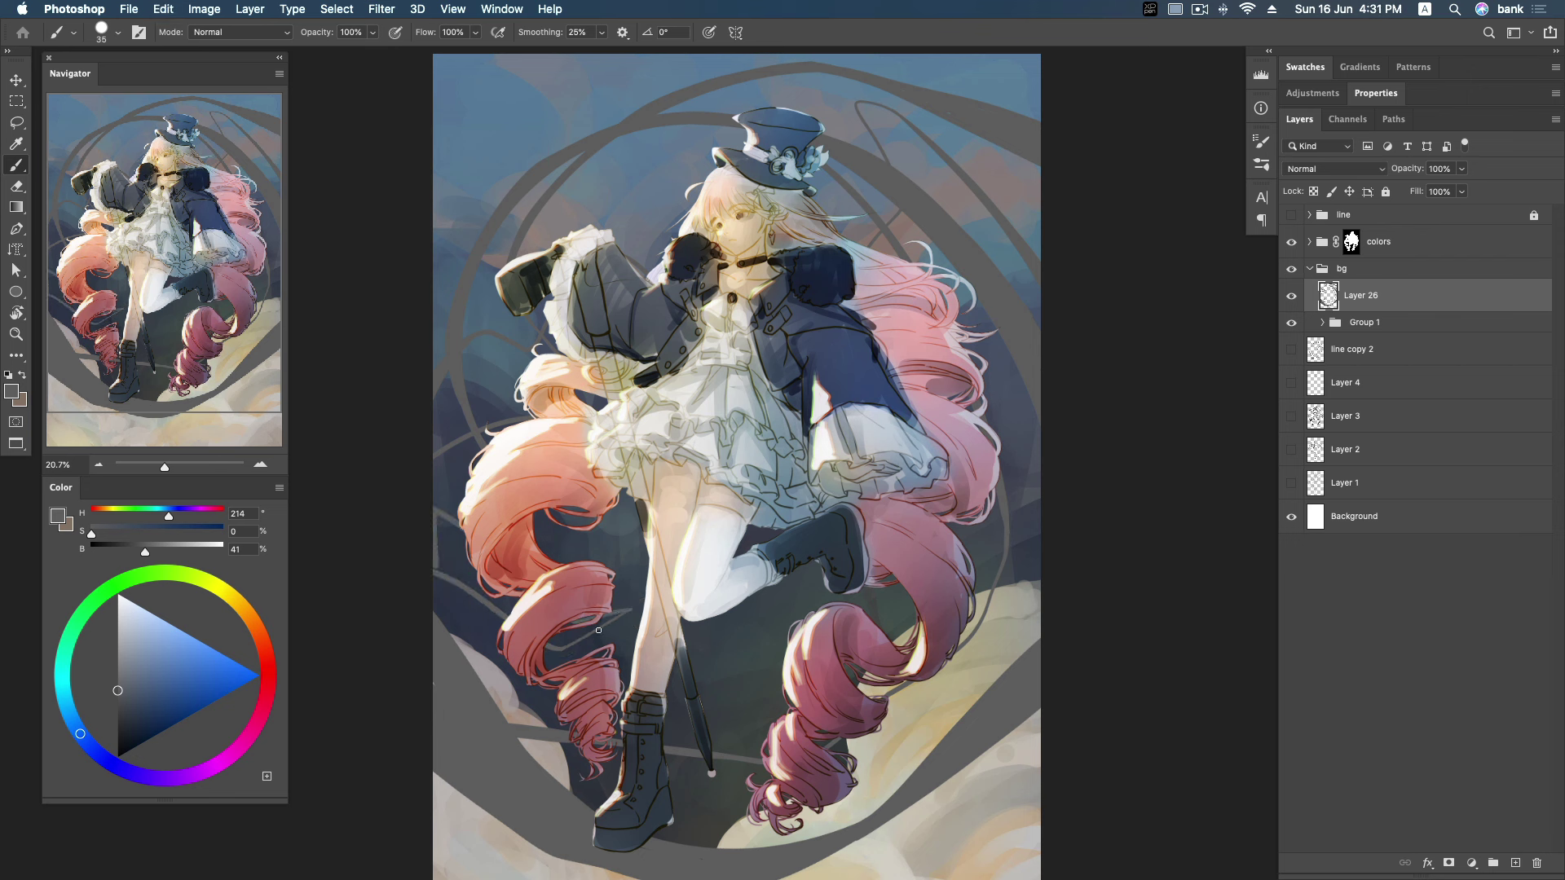
left_click_drag(599, 630, 616, 615)
key("bracketright")
mouse_move(451, 550)
left_mouse_down()
mouse_move(505, 590)
mouse_move(469, 570)
left_mouse_up()
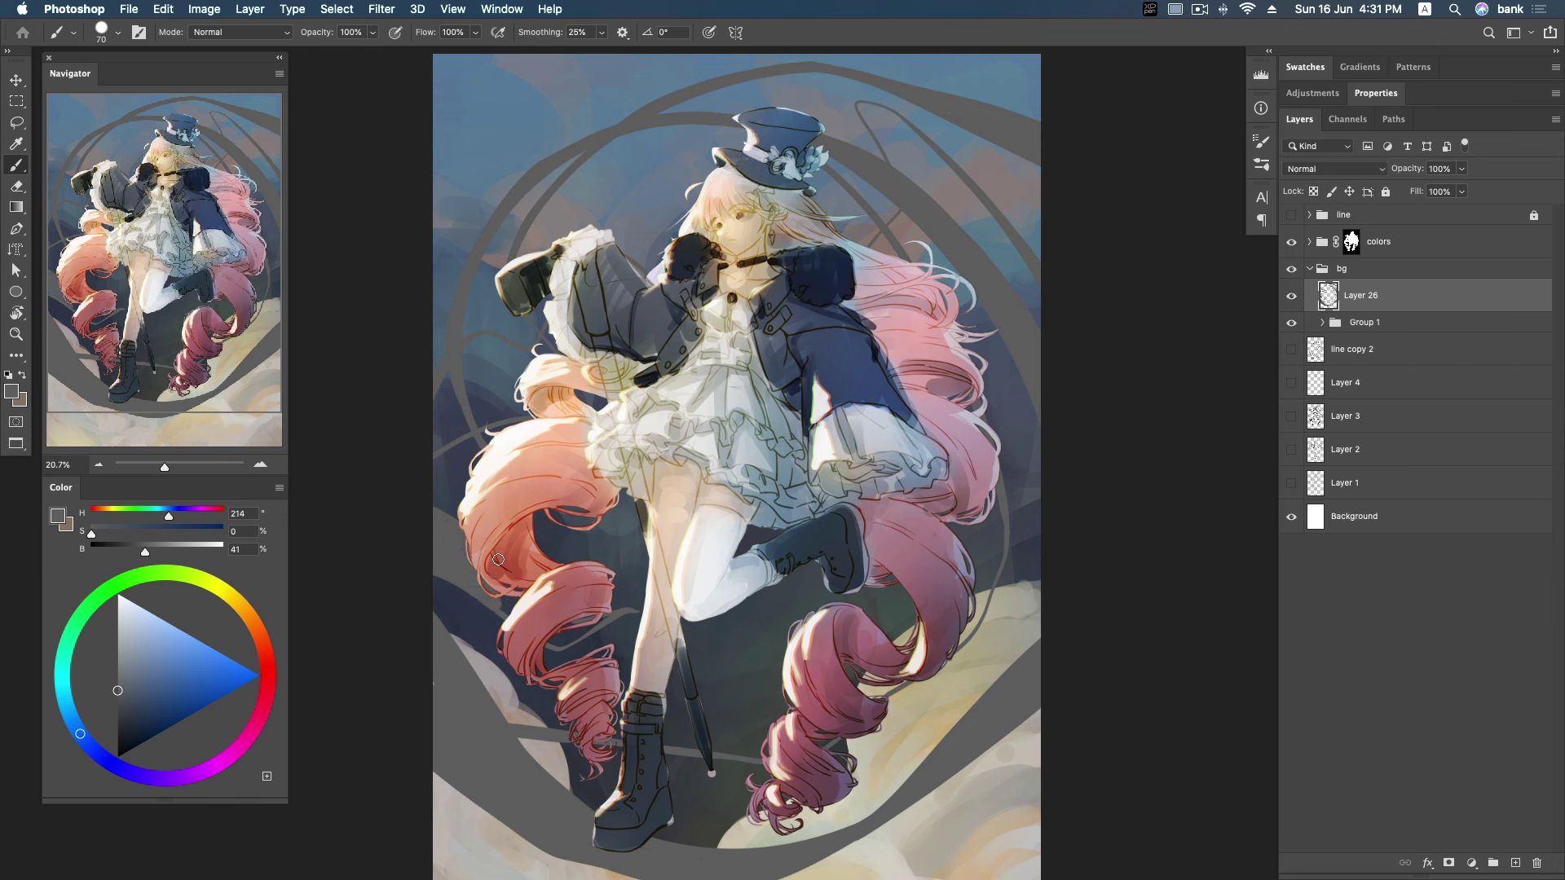
Hide the colors group and smooth the notch and hook in the lower grey line.
left_click(1292, 243)
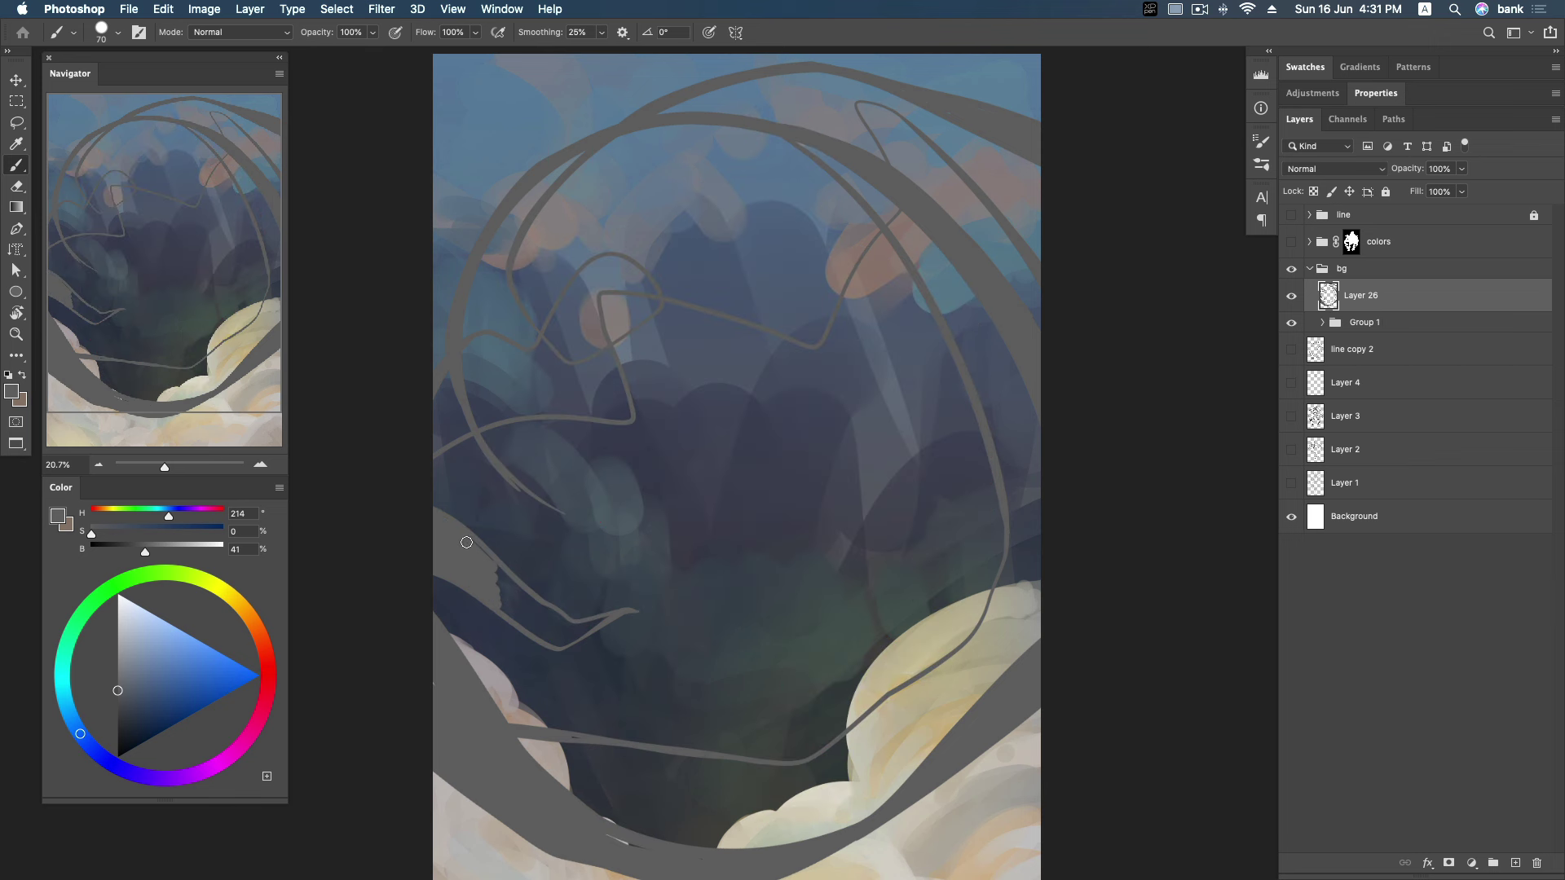
key("bracketright")
mouse_move(522, 601)
left_mouse_down()
mouse_move(529, 628)
mouse_move(540, 621)
left_mouse_up()
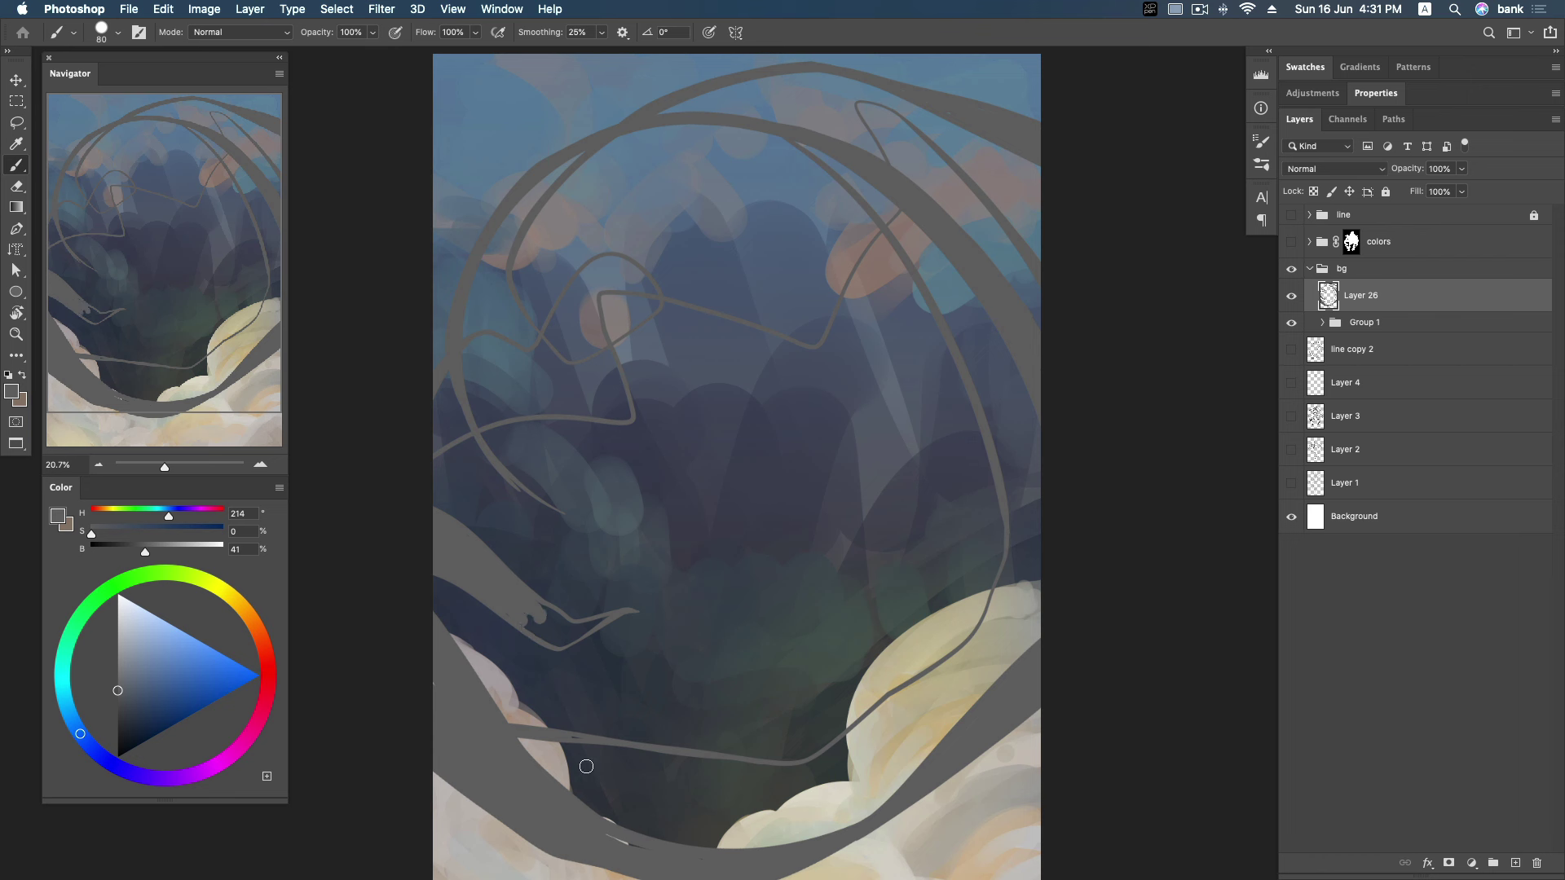
key("bracketleft")
key("bracketleft")
mouse_move(567, 618)
left_mouse_down()
mouse_move(529, 628)
mouse_move(581, 625)
left_mouse_up()
key("bracketleft")
left_click_drag(531, 628, 580, 630)
key("bracketleft")
Draw thin light-grey lines through the background, extending one to the left edge.
left_click_drag(513, 486, 607, 532)
key("ctrl+z")
mouse_move(624, 549)
left_mouse_down()
mouse_move(717, 484)
mouse_move(622, 566)
mouse_move(398, 549)
left_mouse_up()
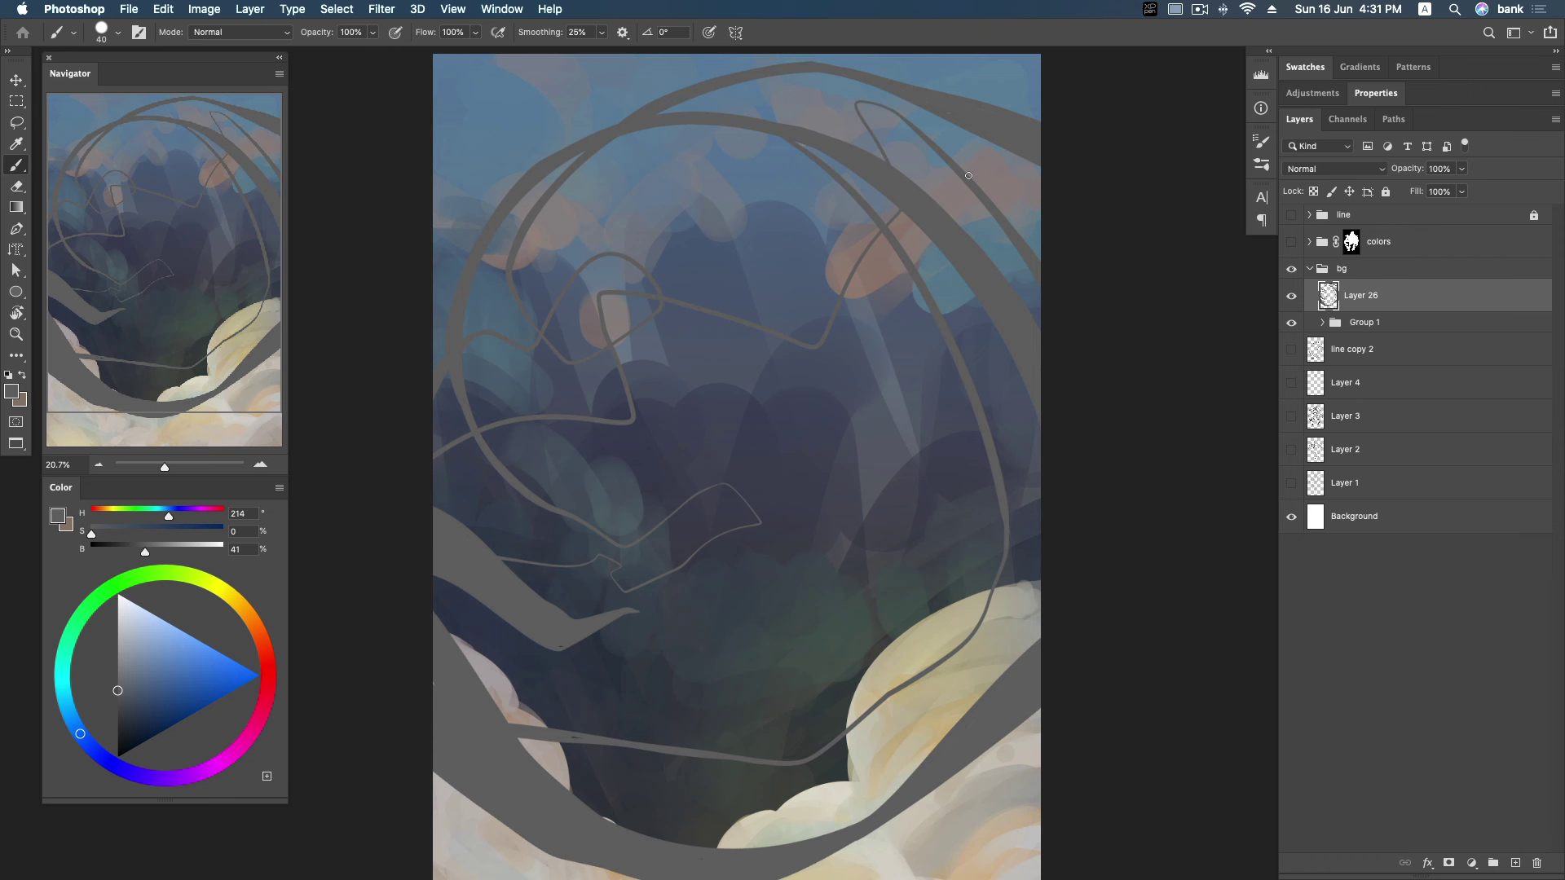
left_click_drag(856, 272, 835, 312)
mouse_move(624, 421)
left_mouse_down()
mouse_move(423, 472)
mouse_move(542, 421)
left_mouse_up()
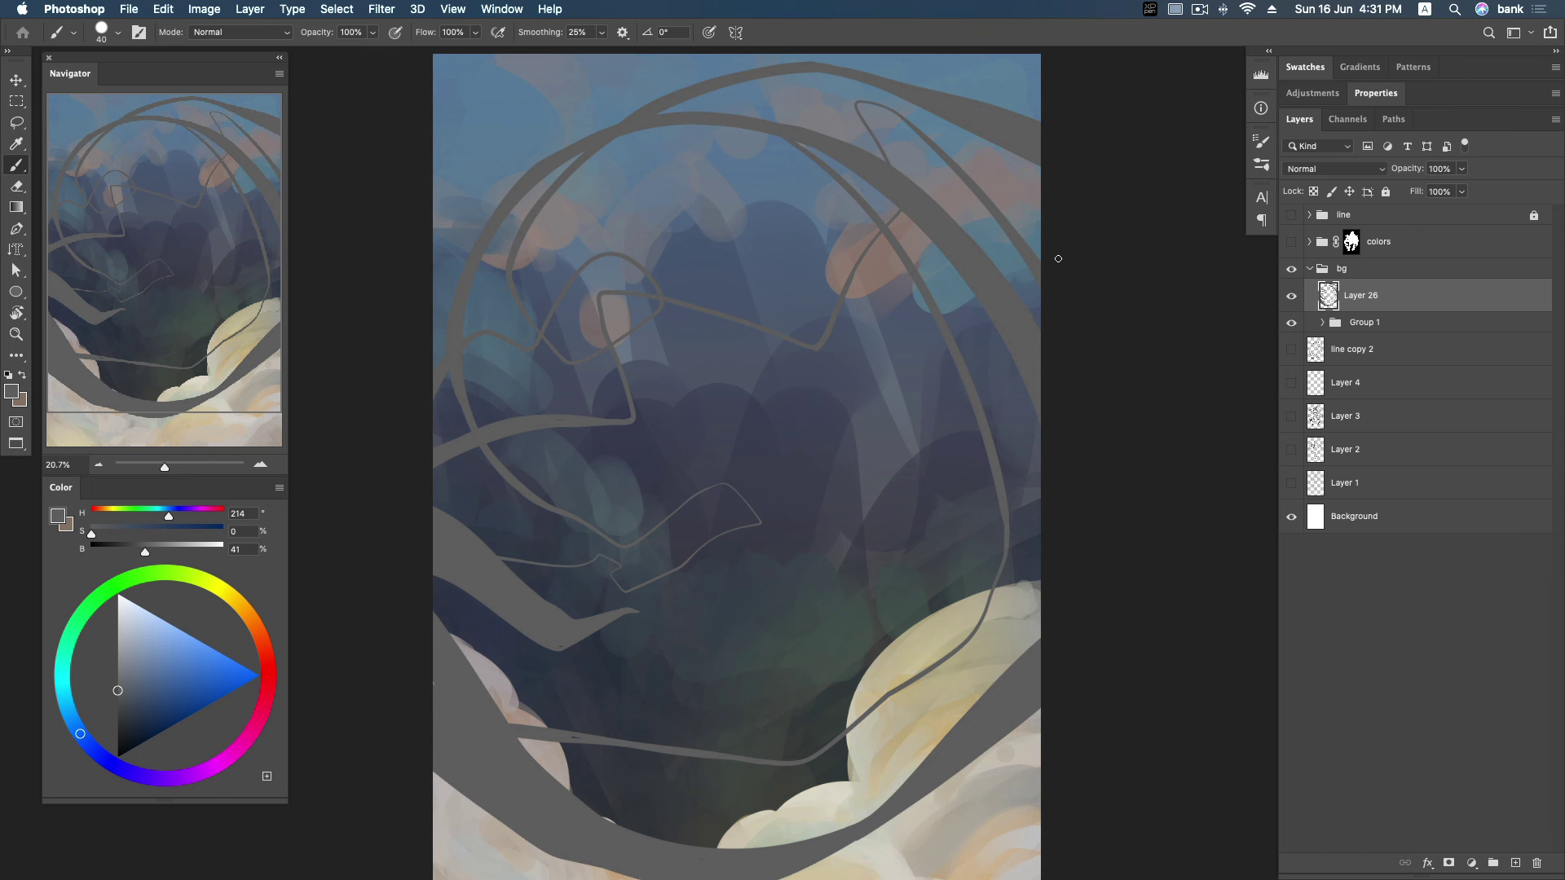
Draw and thicken a thin grey line from the right edge, plus one toward the centre.
left_click_drag(1039, 514, 962, 481)
left_click_drag(1035, 414, 976, 466)
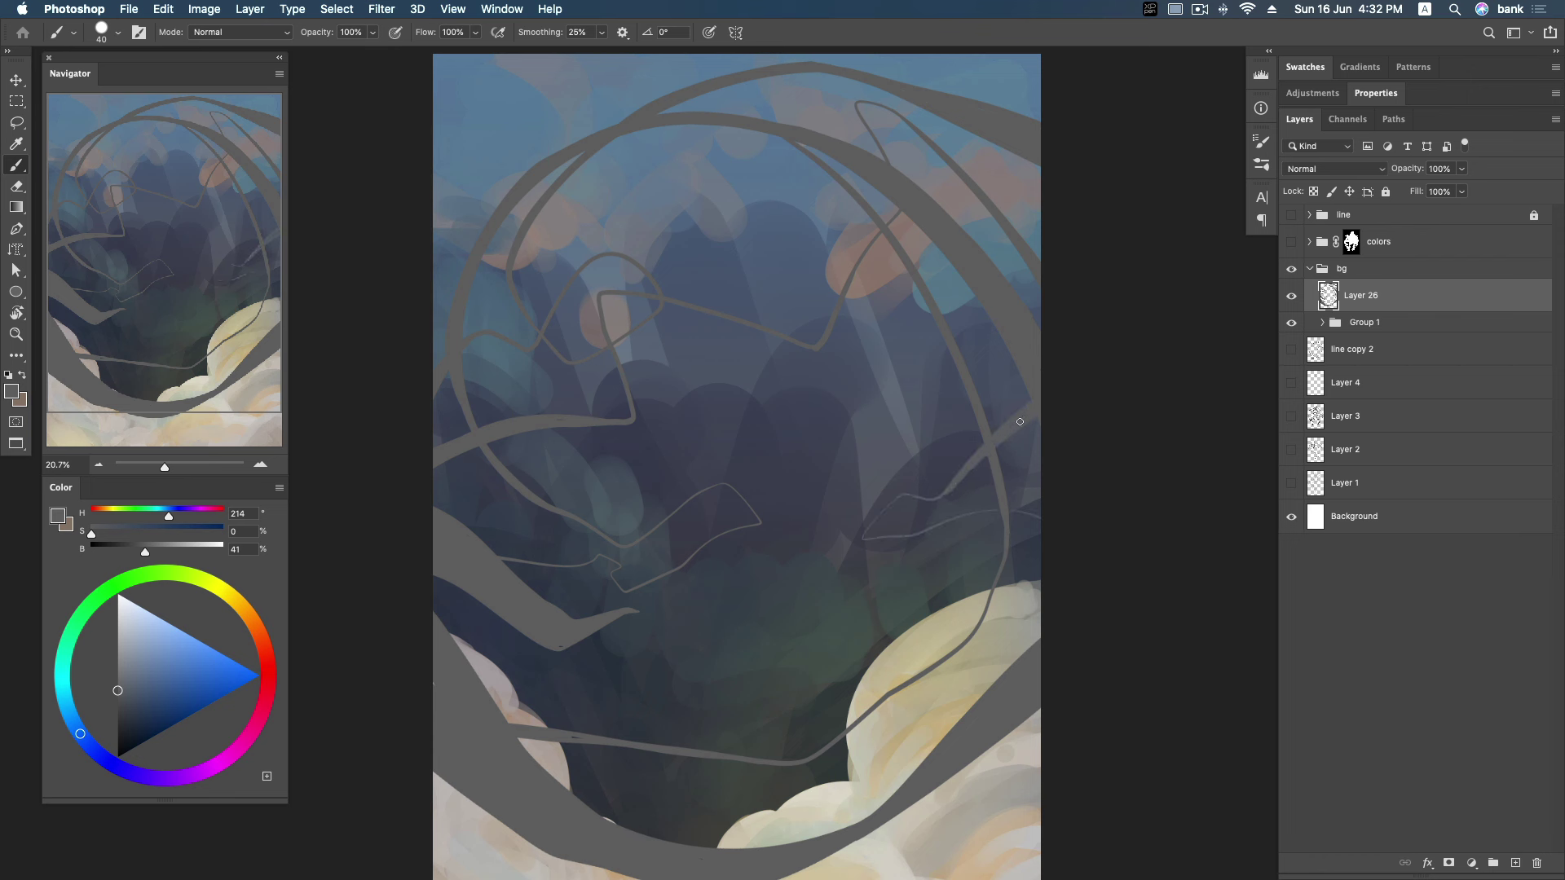
left_click_drag(922, 534, 1036, 513)
left_click_drag(862, 263, 803, 351)
Show the colors group again and zoom the view out.
left_click(1291, 242)
key("z")
scroll(875, 416, "down", 3)
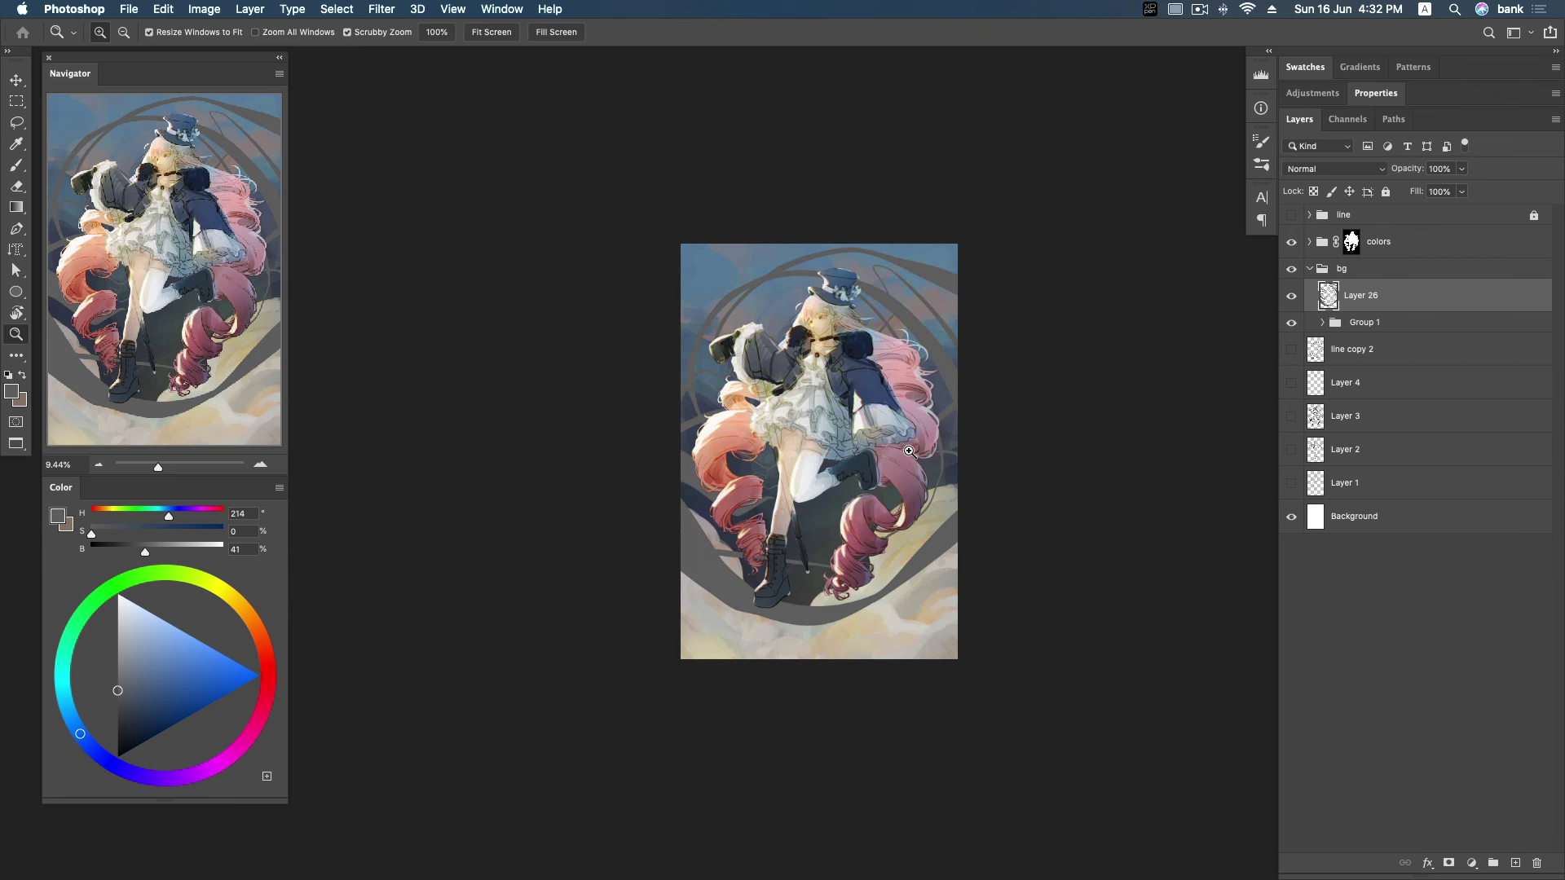
Paint a broad stroke across the lower-right corner and a small dark stroke near the arc.
key("b")
key("bracketright")
key("bracketright")
mouse_move(781, 681)
left_mouse_down()
mouse_move(1011, 597)
mouse_move(881, 676)
mouse_move(905, 648)
mouse_move(957, 662)
left_mouse_up()
key("ctrl+z")
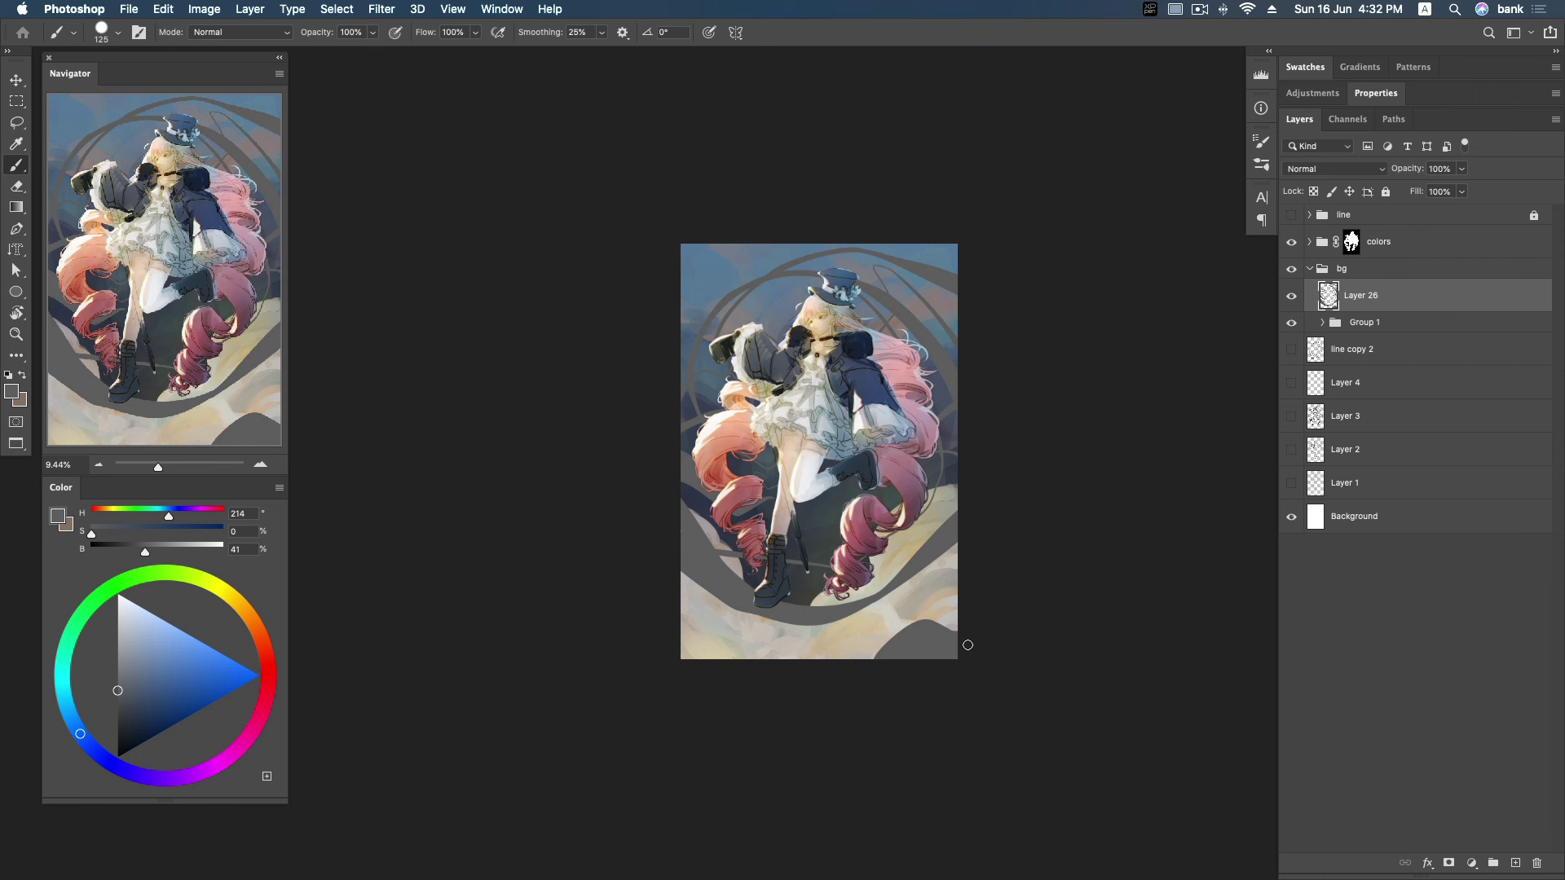
key("bracketleft")
left_click_drag(730, 305, 740, 330)
key("super+shift+z")
Add a new layer clipped to Layer 26 and pick a light grey paint colour.
left_click(1515, 863)
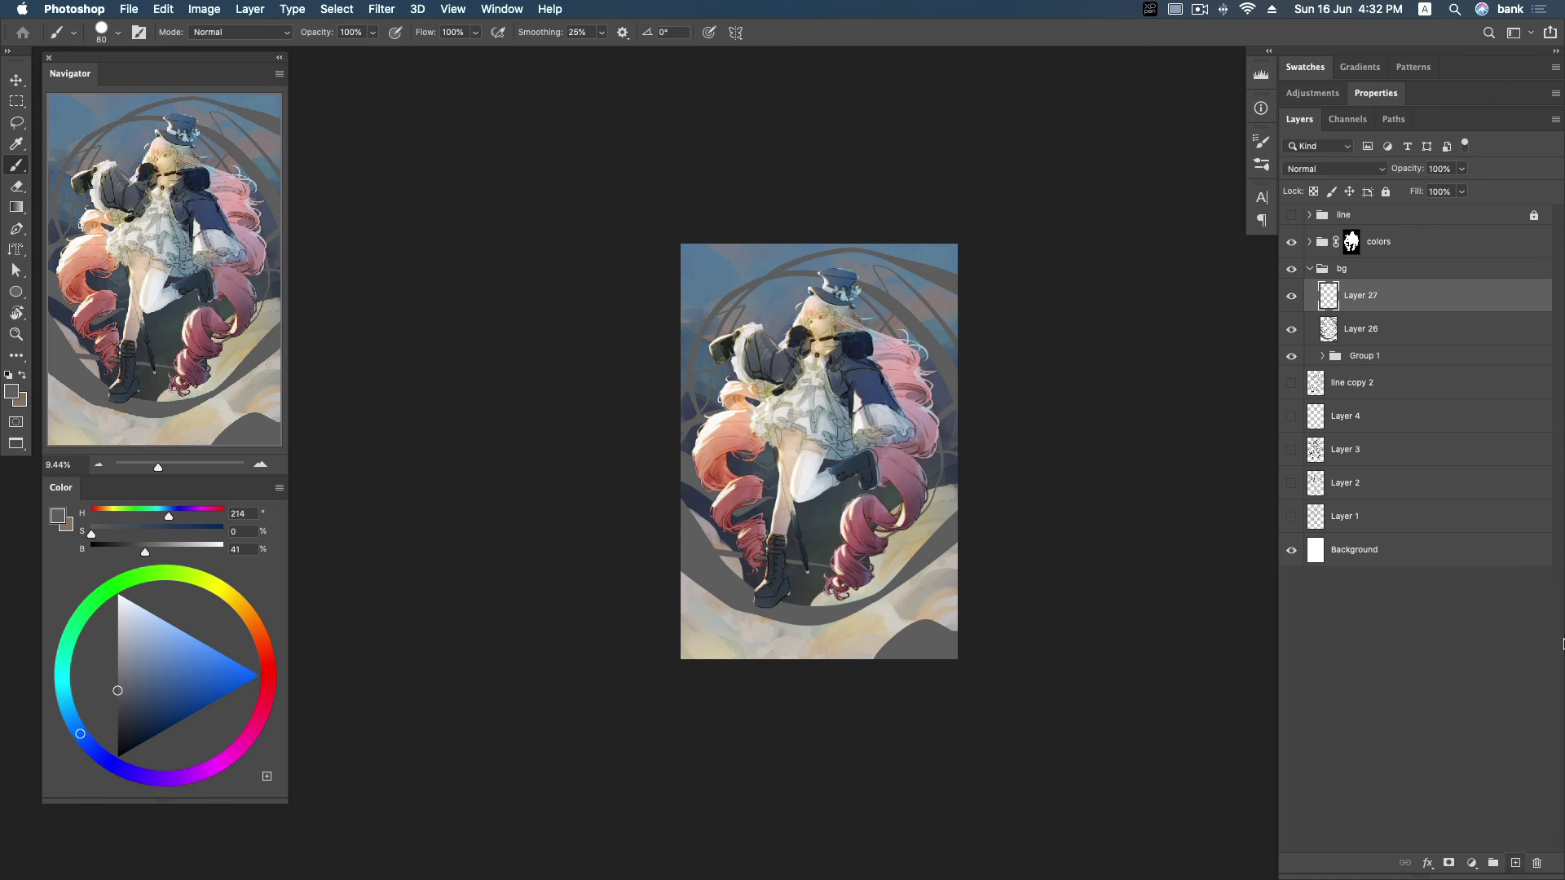
left_click(1459, 312, "alt")
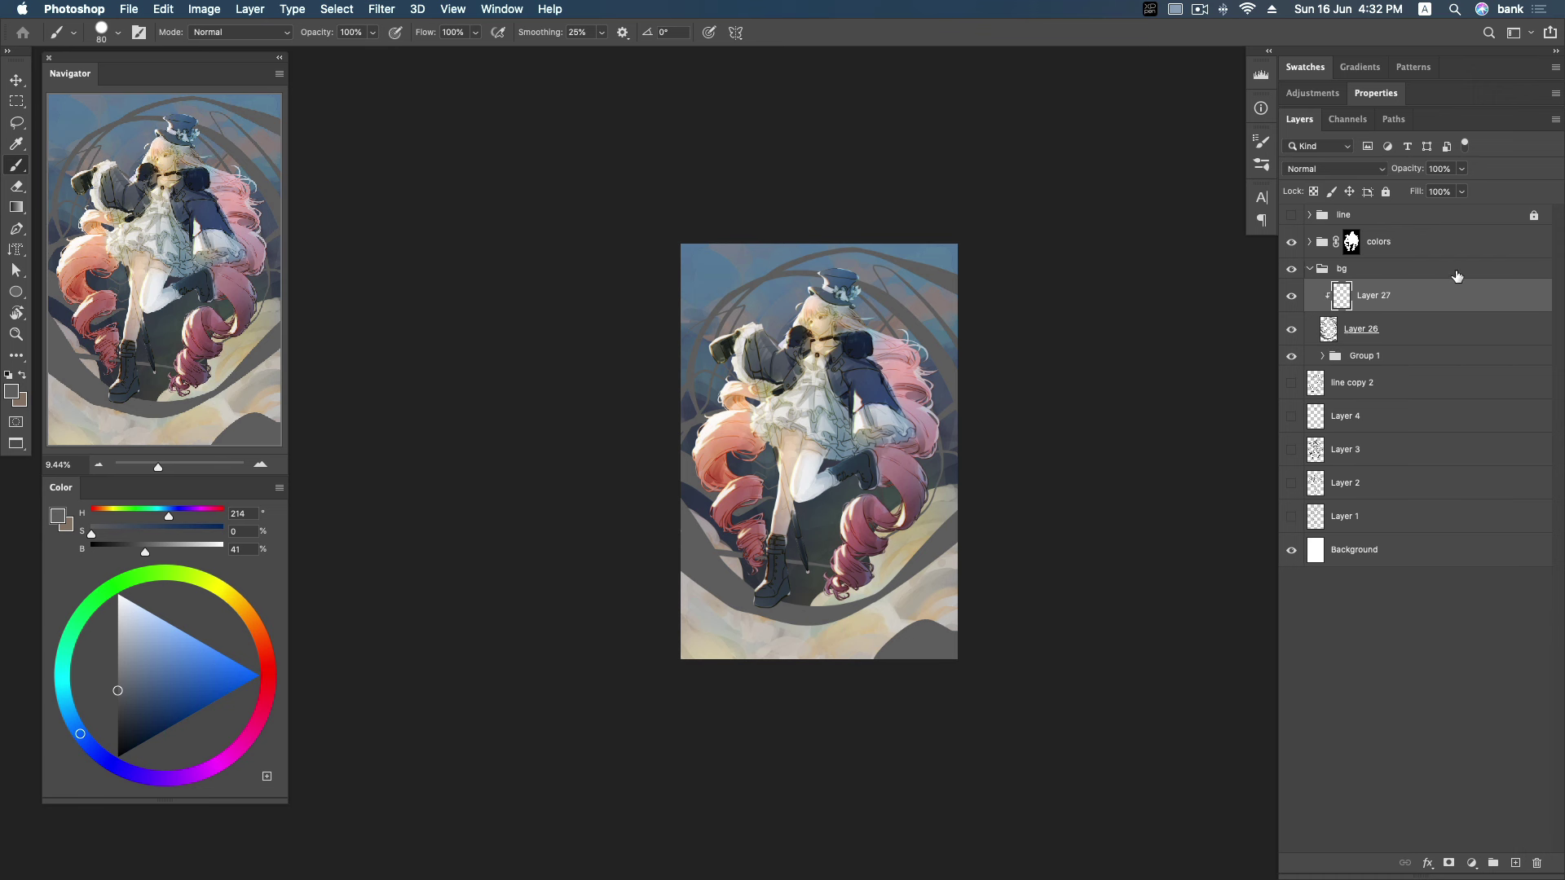
left_click(102, 623)
left_click_drag(102, 623, 114, 626)
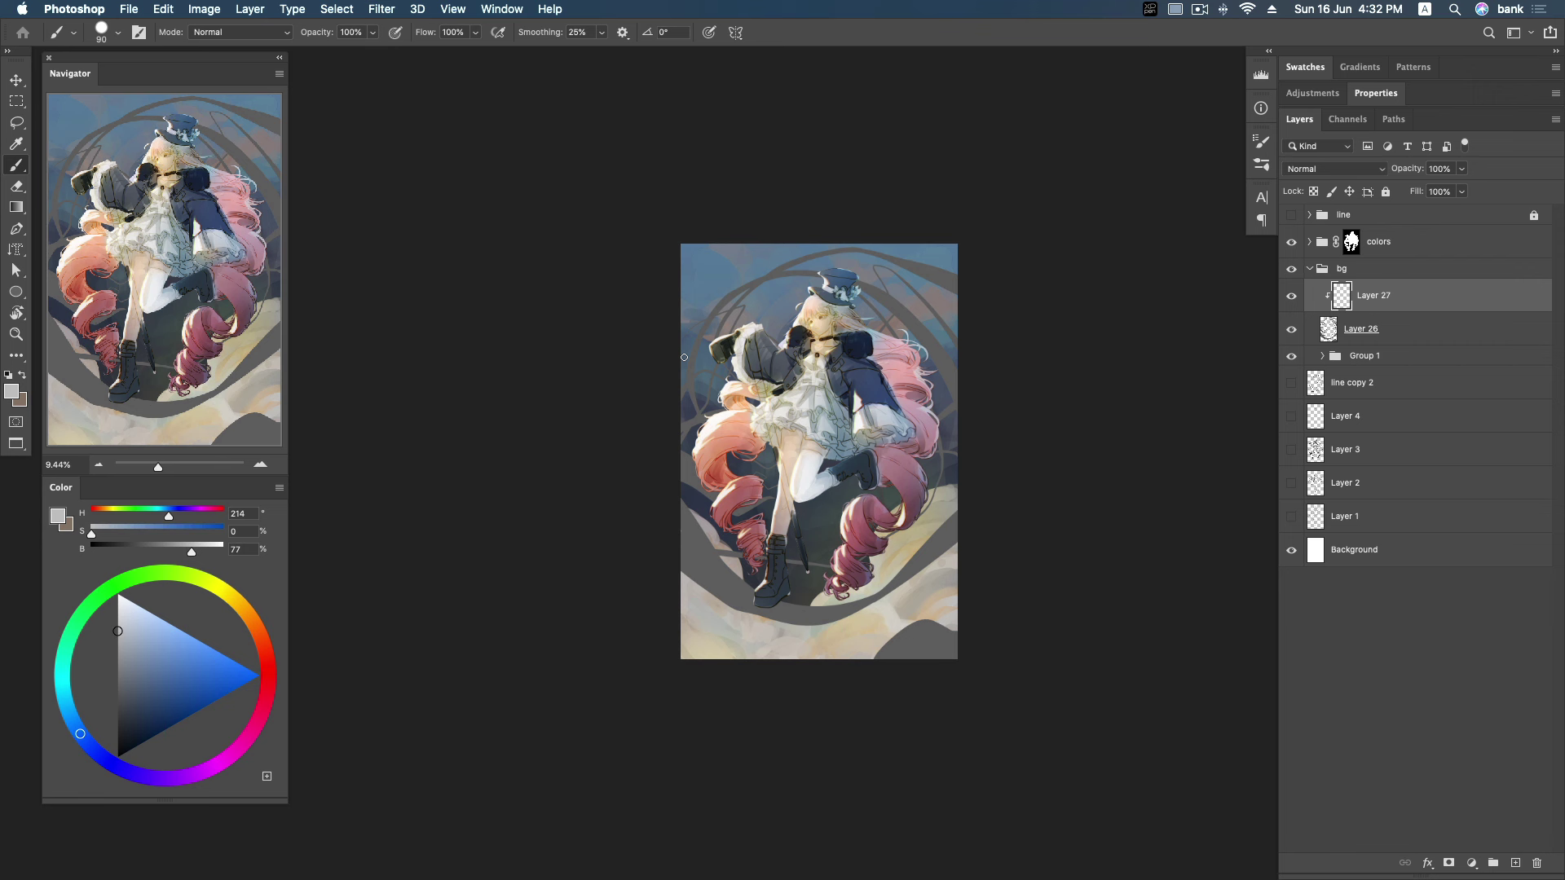
Paint light grey over the upper left and the dark bottom band with a 250 brush.
key("bracketright")
key("bracketright")
key("bracketright")
left_click_drag(755, 281, 692, 347)
key("bracketright")
key("bracketright")
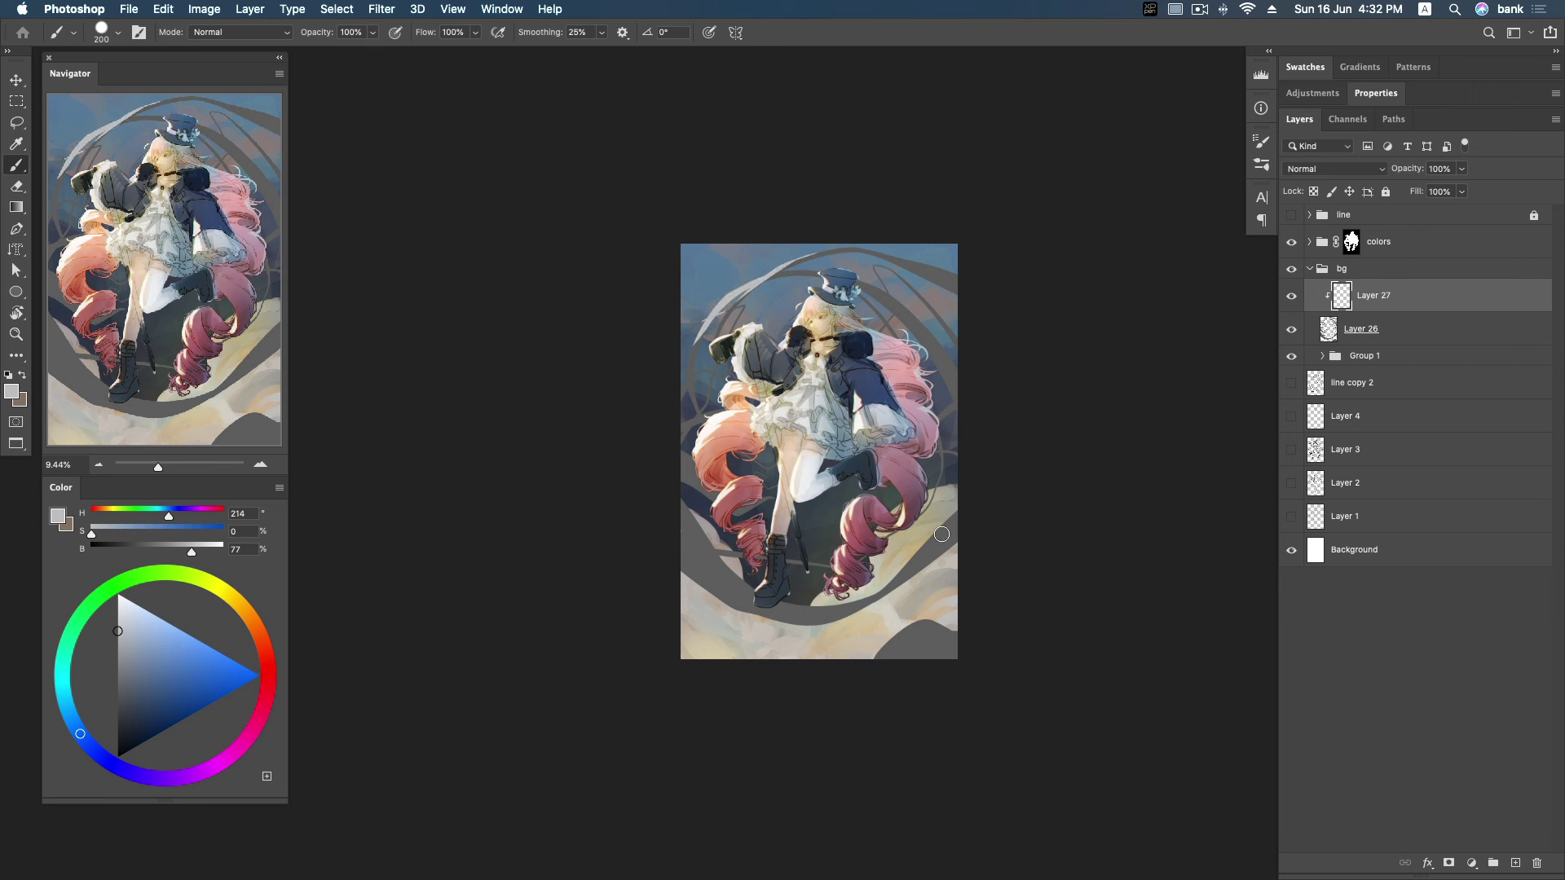
left_click_drag(808, 619, 995, 481)
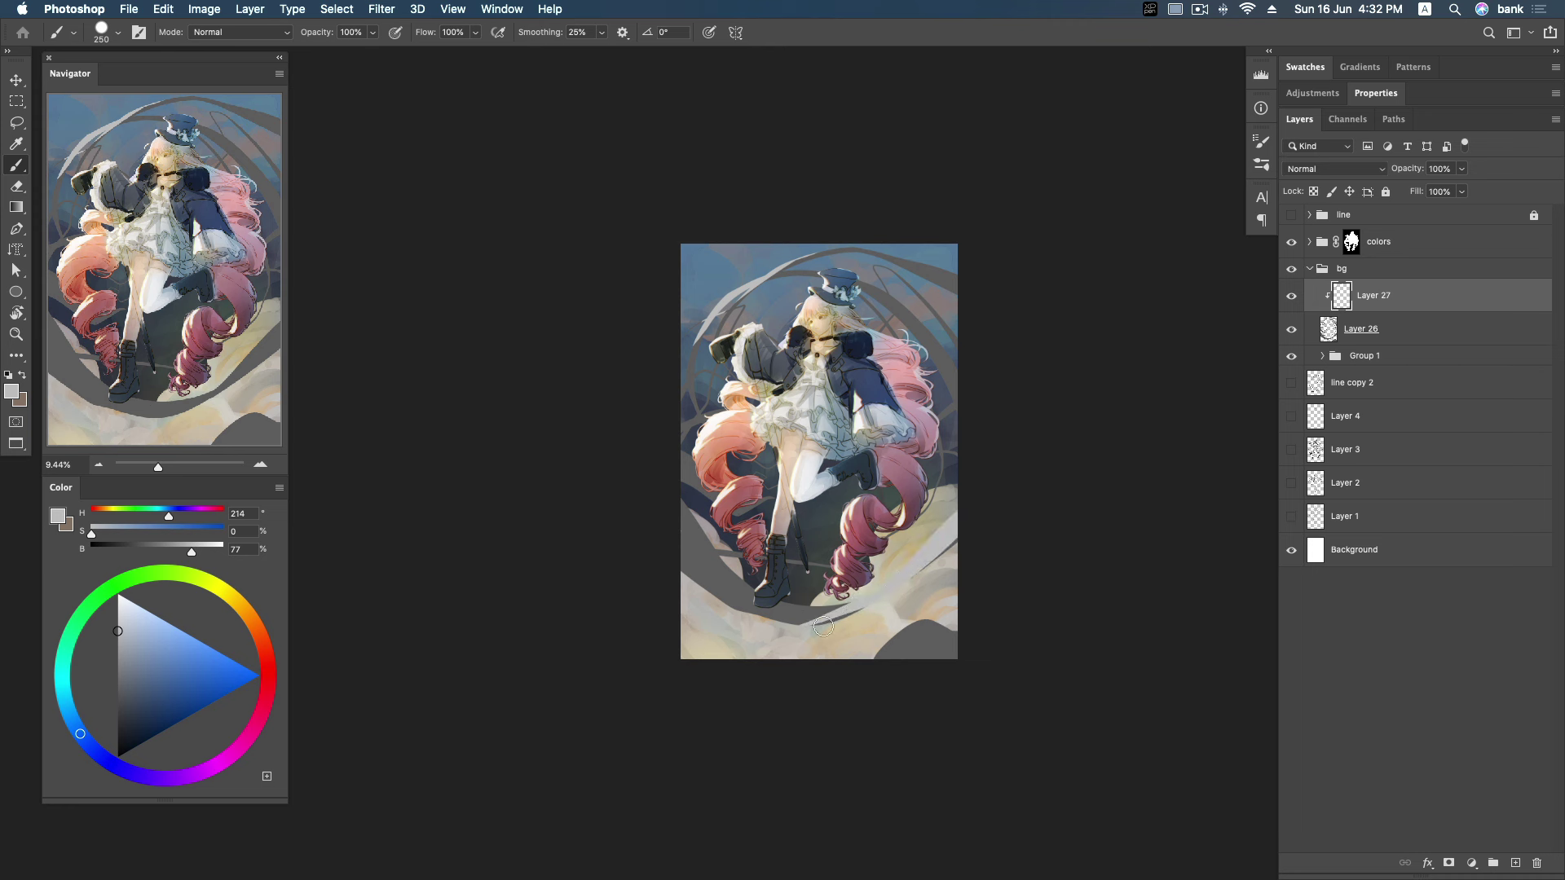
Switch to a different brush preset and enable pen pressure for opacity.
right_click(833, 432)
right_click(820, 464)
double_click(1125, 434)
right_click(843, 453)
double_click(1127, 500)
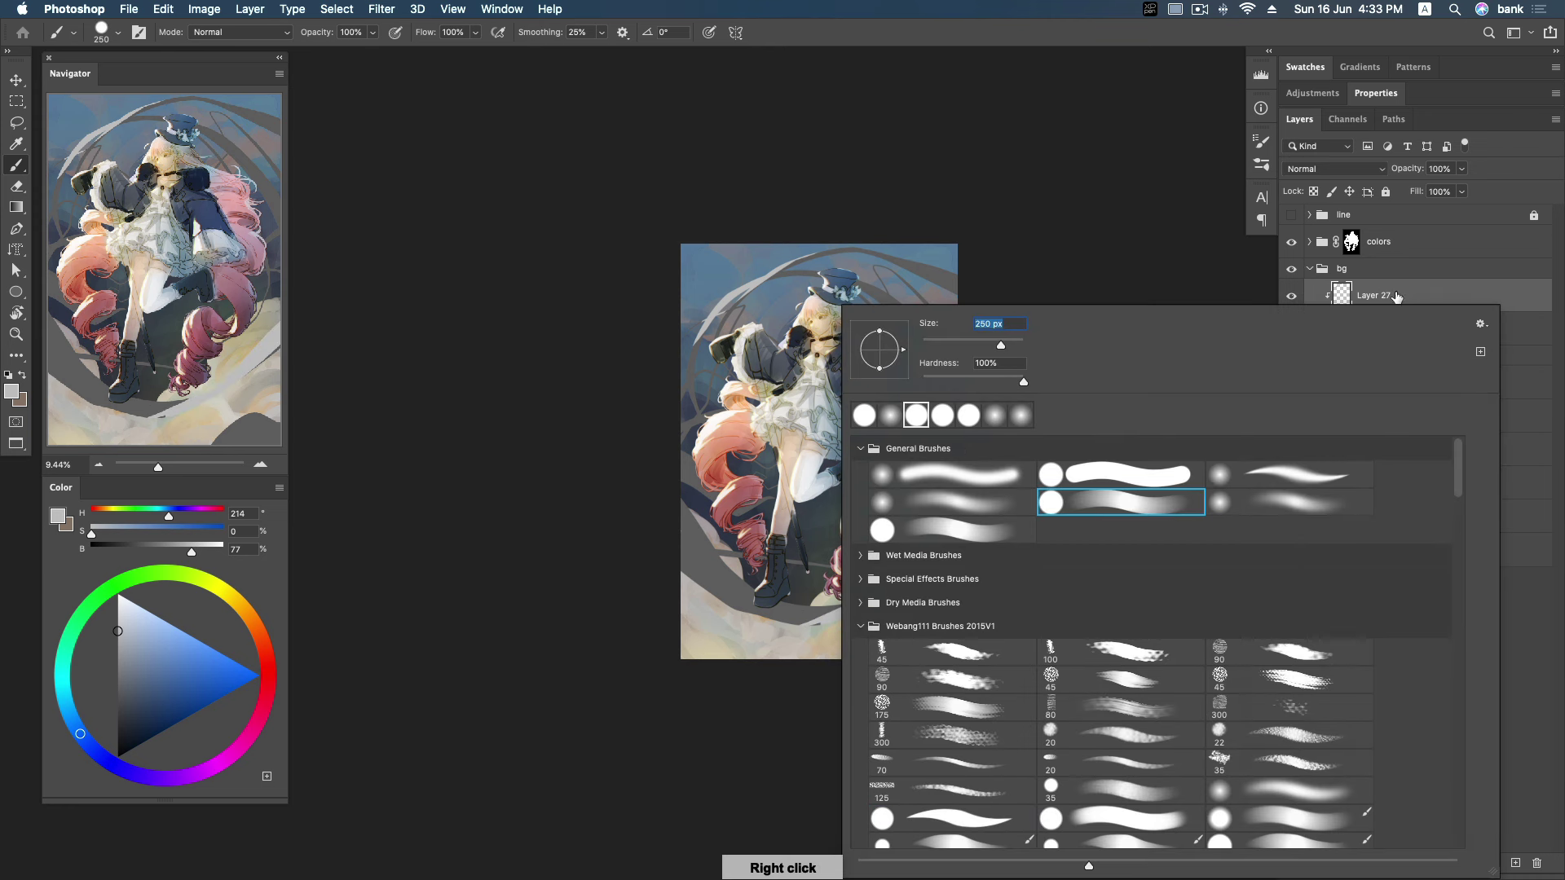
left_click(396, 32)
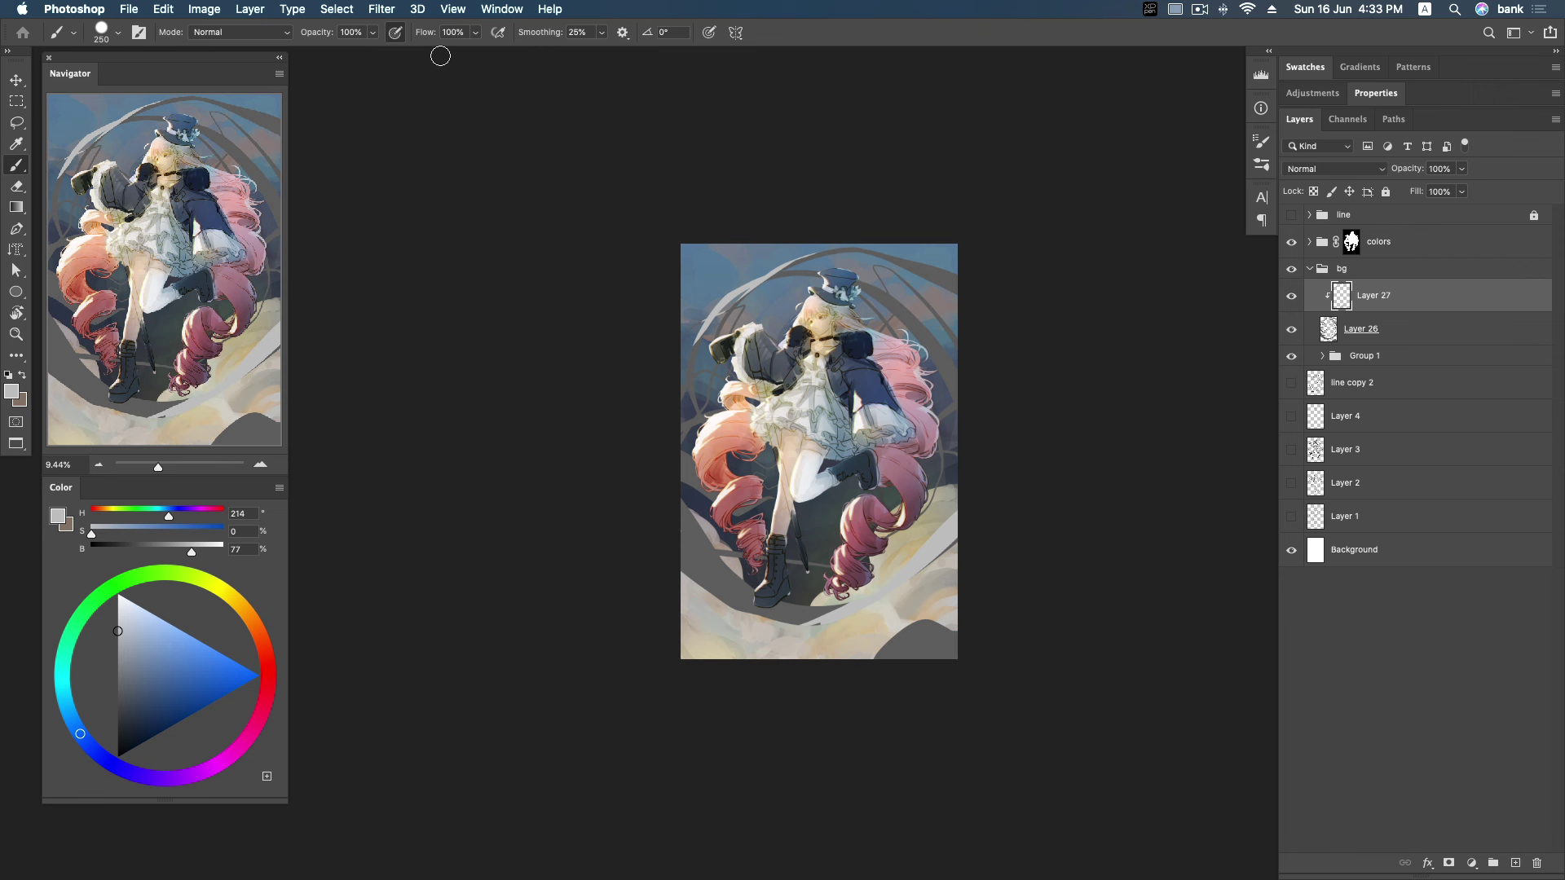
key("super+a")
key("super+d")
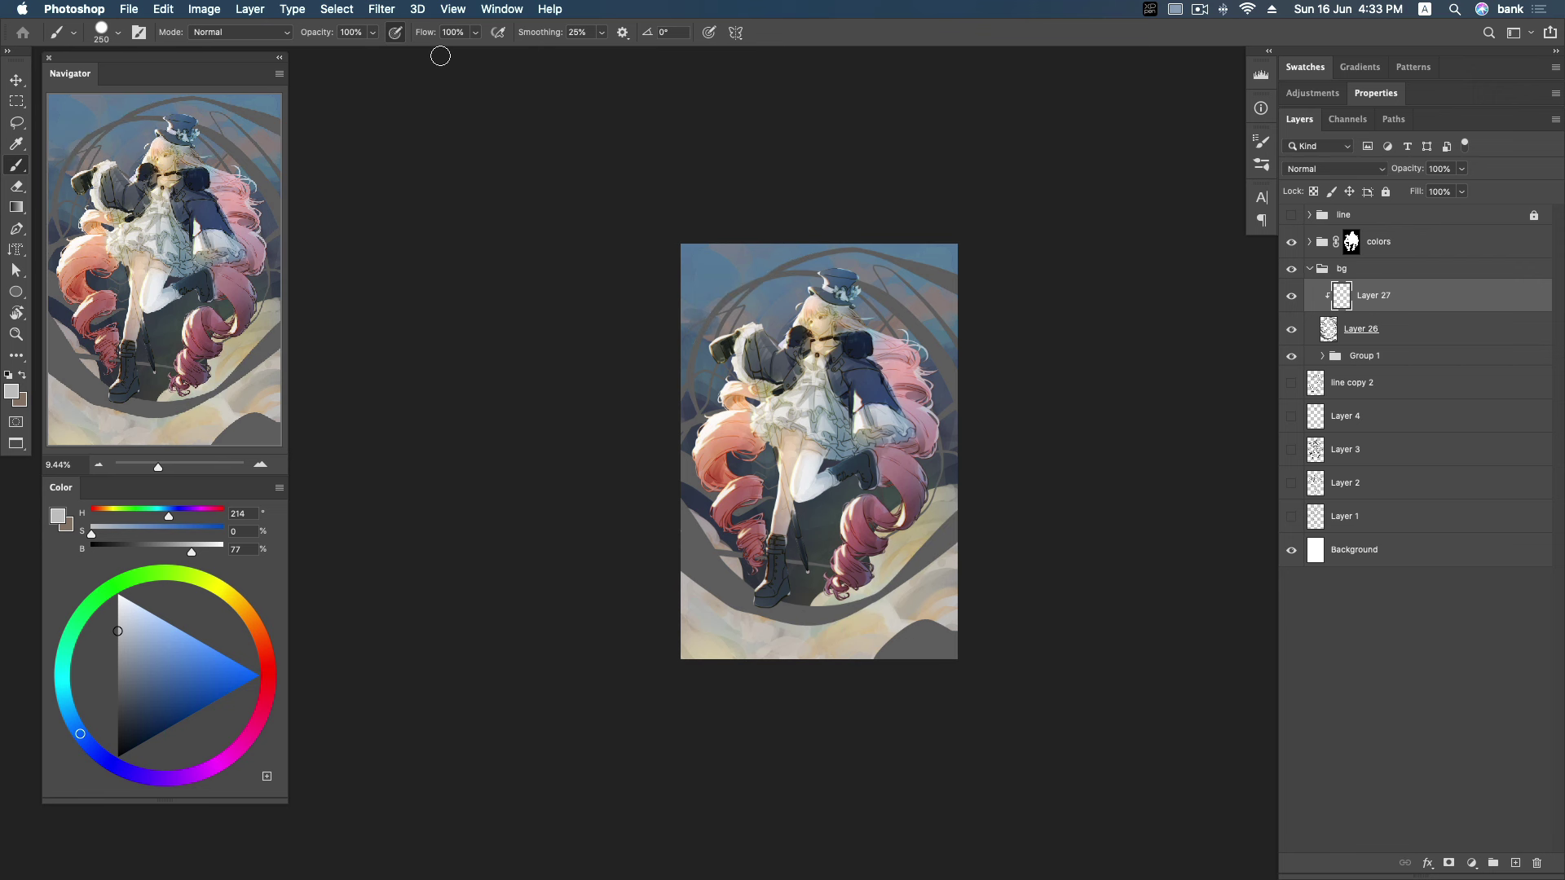
Lighten the dark grey areas at the lower right and left of the boots with a 200 brush.
mouse_move(901, 524)
left_mouse_down()
mouse_move(859, 609)
mouse_move(946, 538)
mouse_move(893, 587)
mouse_move(958, 605)
left_mouse_up()
key("[")
left_click_drag(869, 678, 981, 573)
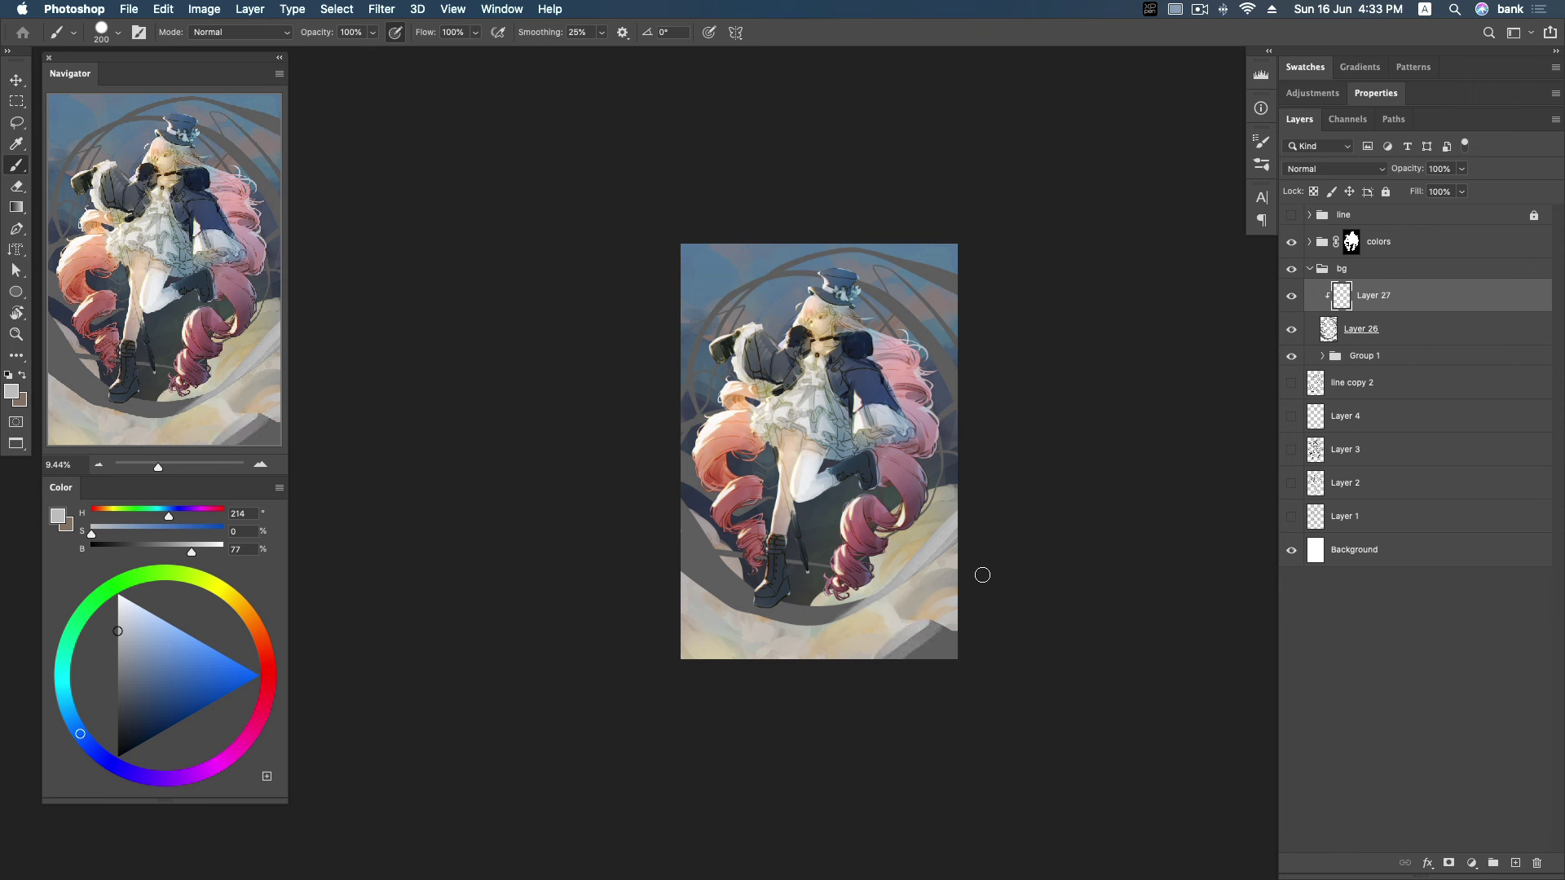
left_click_drag(683, 535, 739, 594)
mouse_move(693, 529)
left_mouse_down()
mouse_move(754, 599)
mouse_move(689, 529)
left_mouse_up()
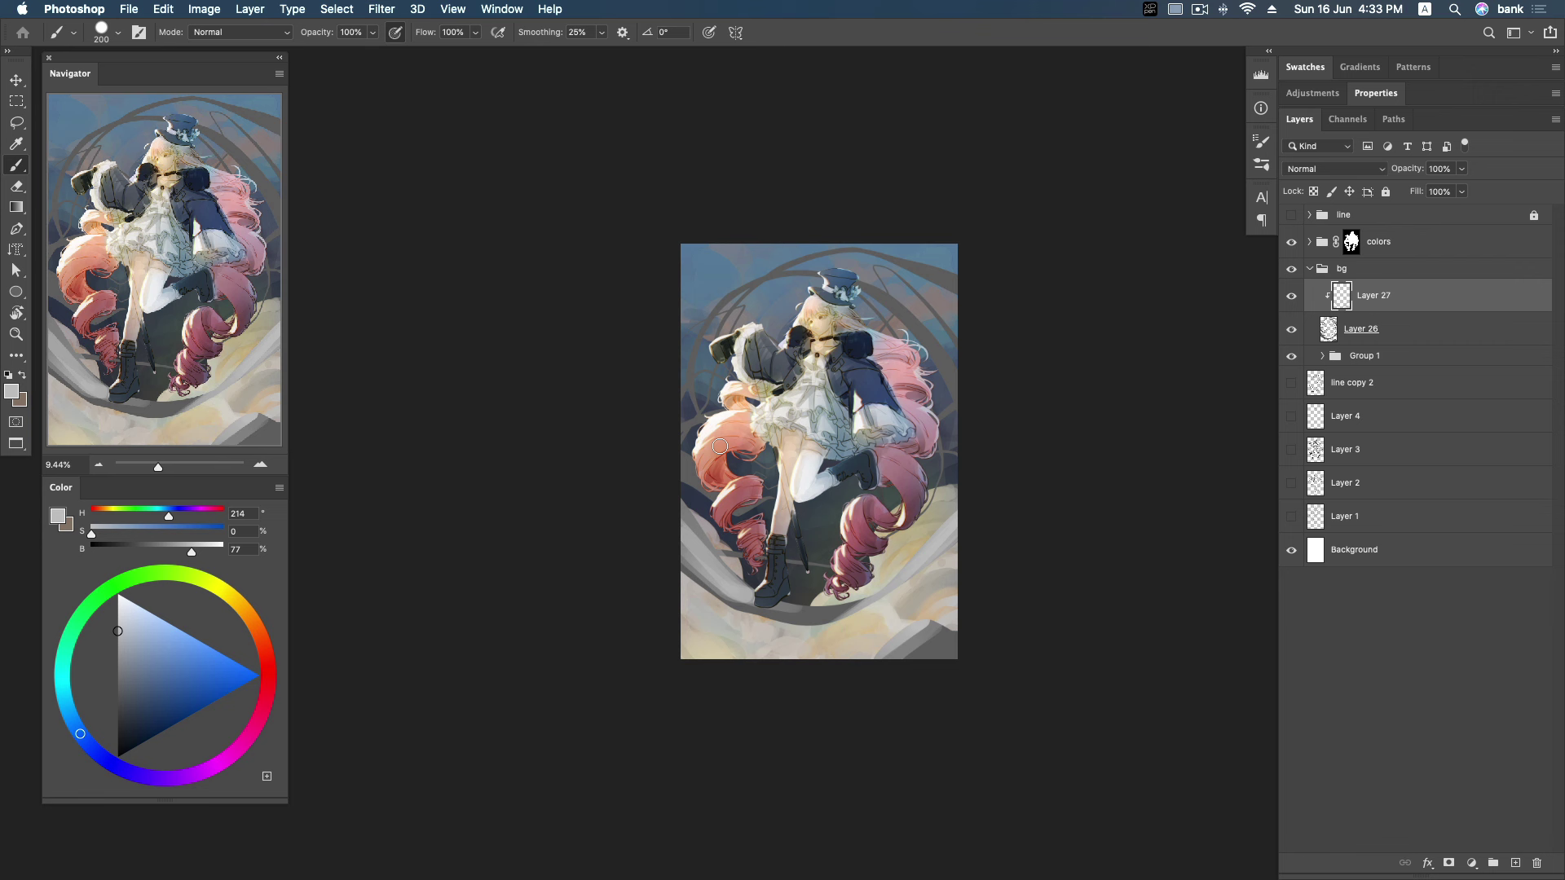
left_click_drag(683, 465, 705, 497)
Brighten the left hair curls with a 175 brush and highlight the arcs near the hat.
key("bracketleft")
mouse_move(693, 421)
left_mouse_down()
mouse_move(684, 430)
mouse_move(689, 343)
mouse_move(764, 278)
mouse_move(827, 254)
left_mouse_up()
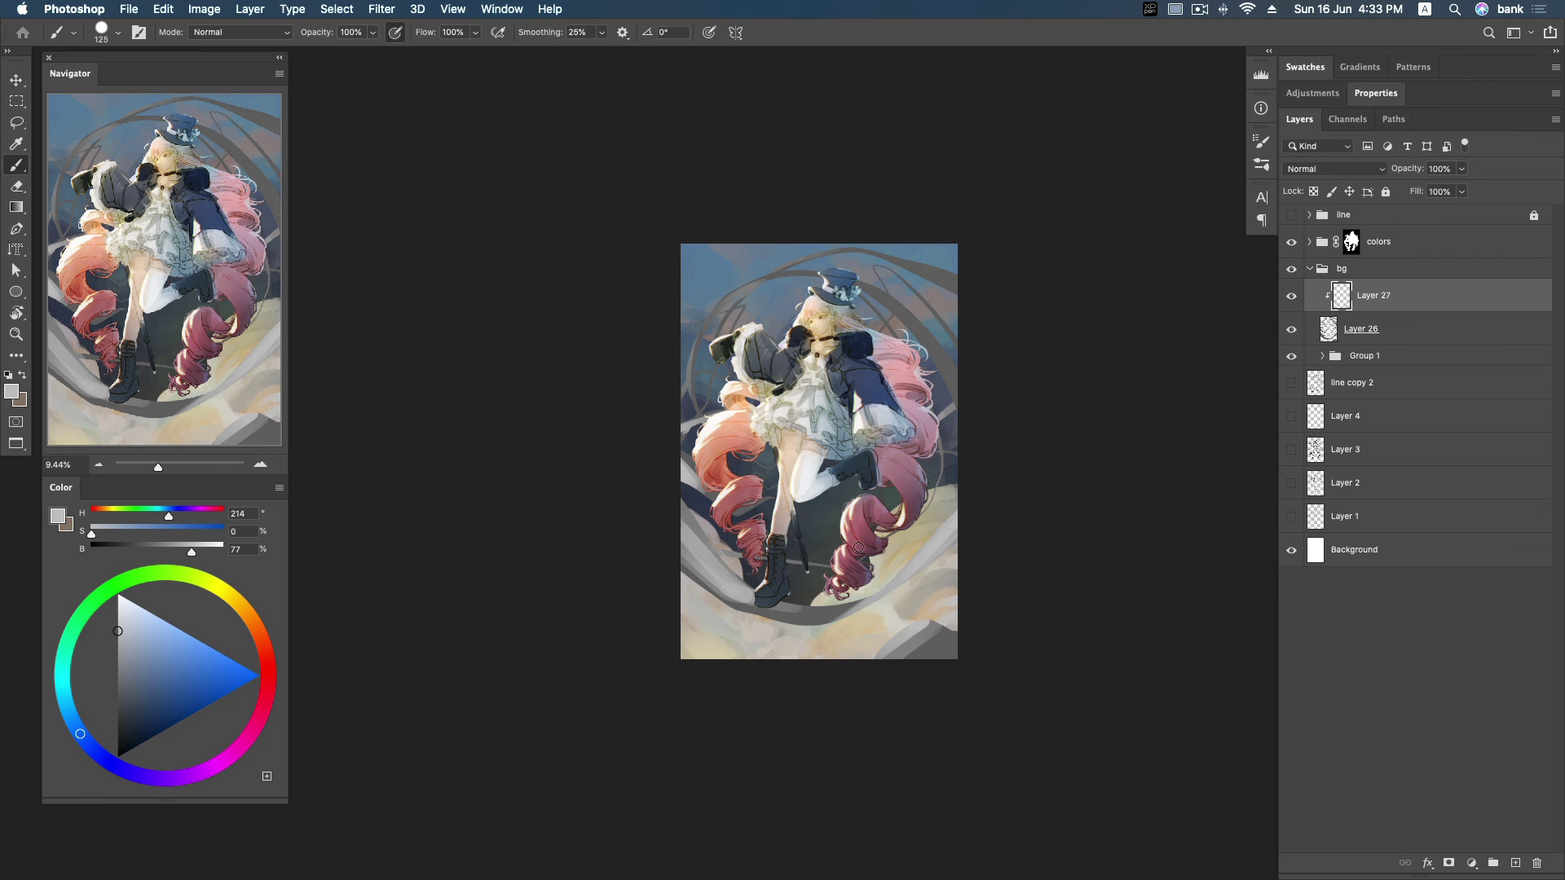
left_click_drag(757, 529, 688, 471)
left_click_drag(797, 265, 925, 336)
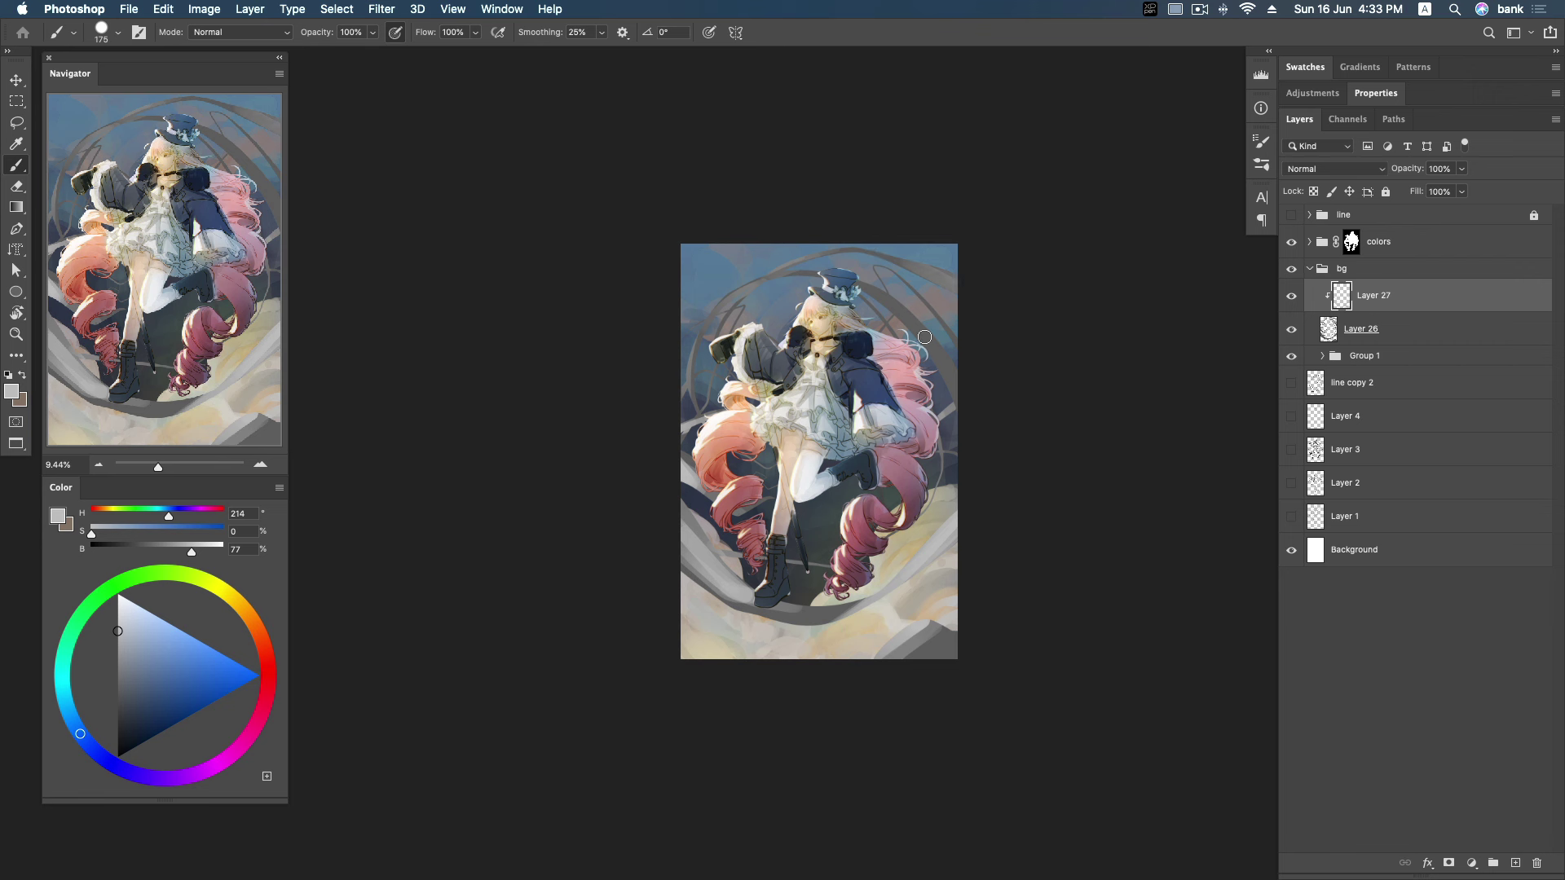
Raise the paint colour to 91% brightness and paint near-white strokes along the left edge.
left_click(117, 618)
mouse_move(894, 584)
left_mouse_down()
mouse_move(939, 566)
mouse_move(940, 536)
left_mouse_up()
left_click(117, 609)
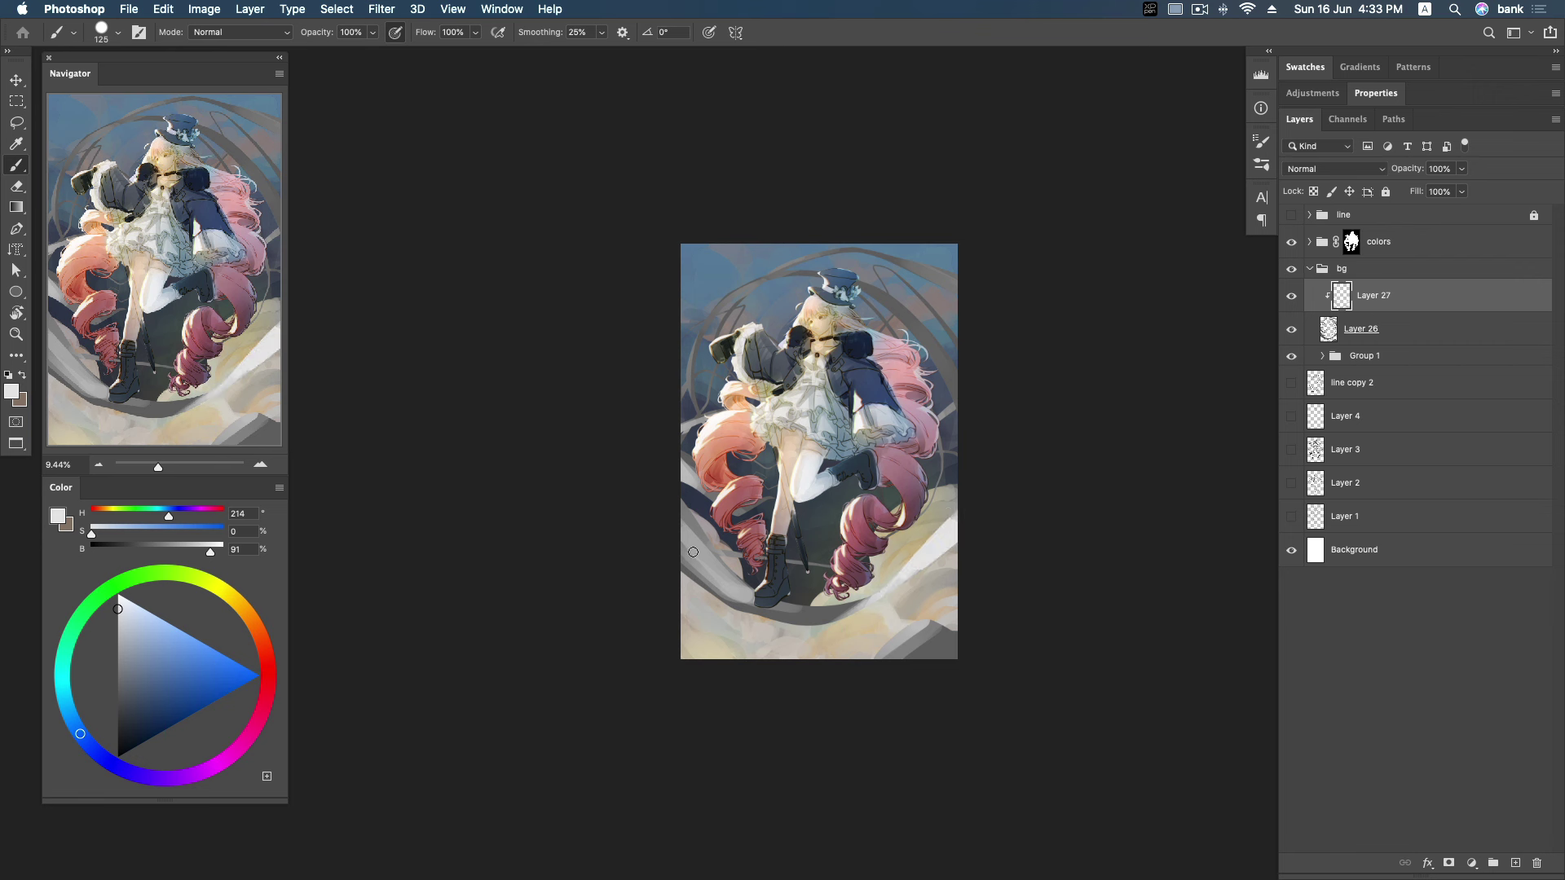
left_click_drag(691, 540, 704, 483)
left_click_drag(686, 548, 679, 497)
left_click_drag(691, 365, 692, 336)
Paint light strokes near the right edge, the bottom-right clouds and beside the boot.
key("bracketright")
key("bracketright")
key("bracketright")
left_click_drag(937, 352, 962, 400)
key("bracketleft")
left_click_drag(862, 663, 957, 604)
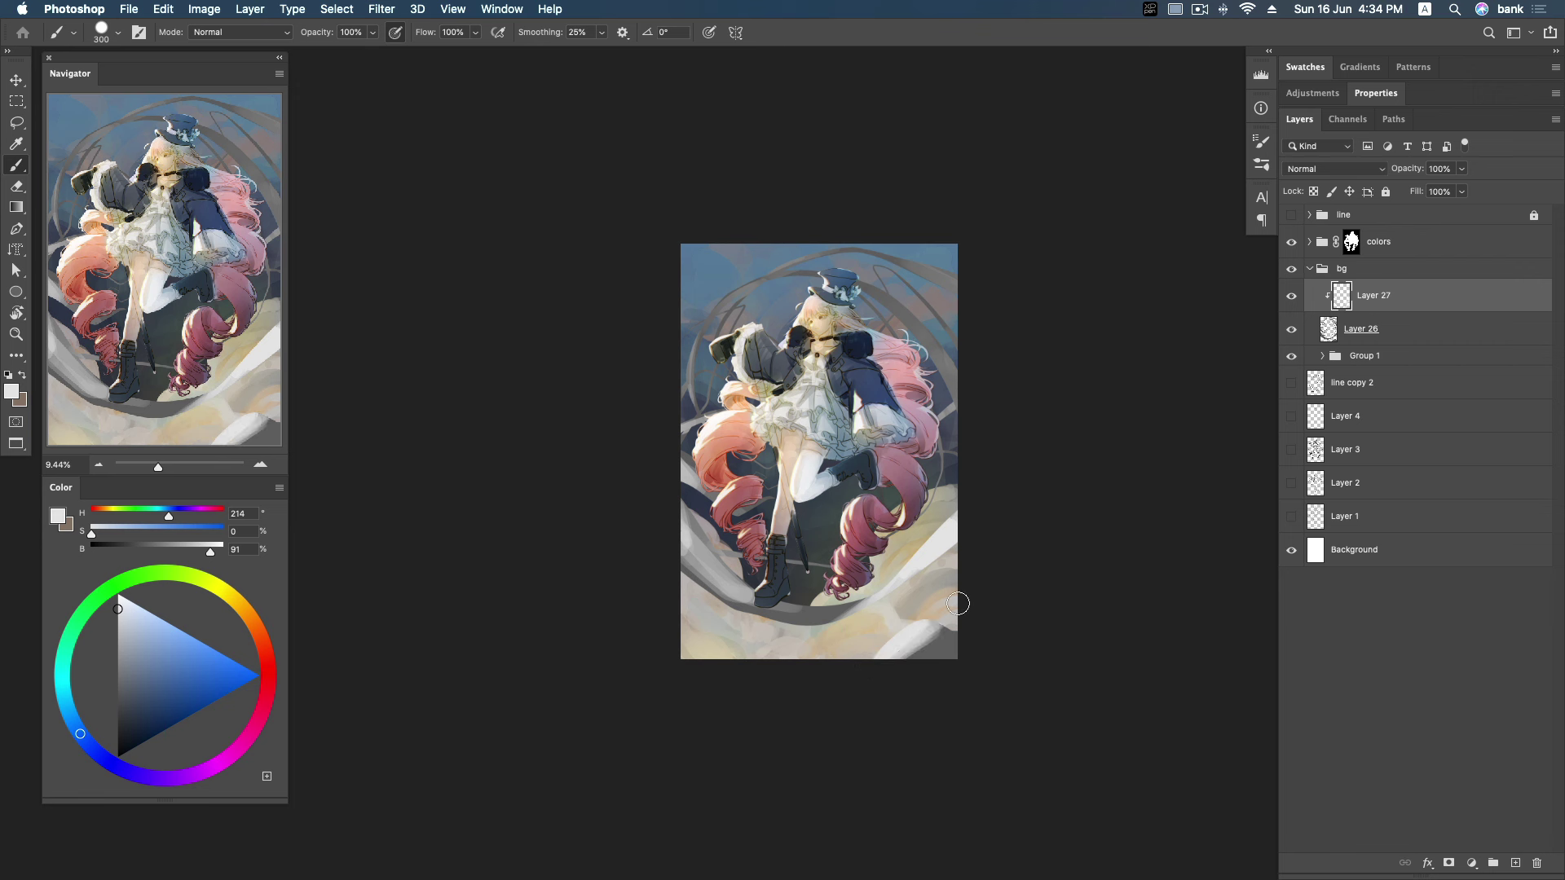
left_click_drag(709, 603, 766, 604)
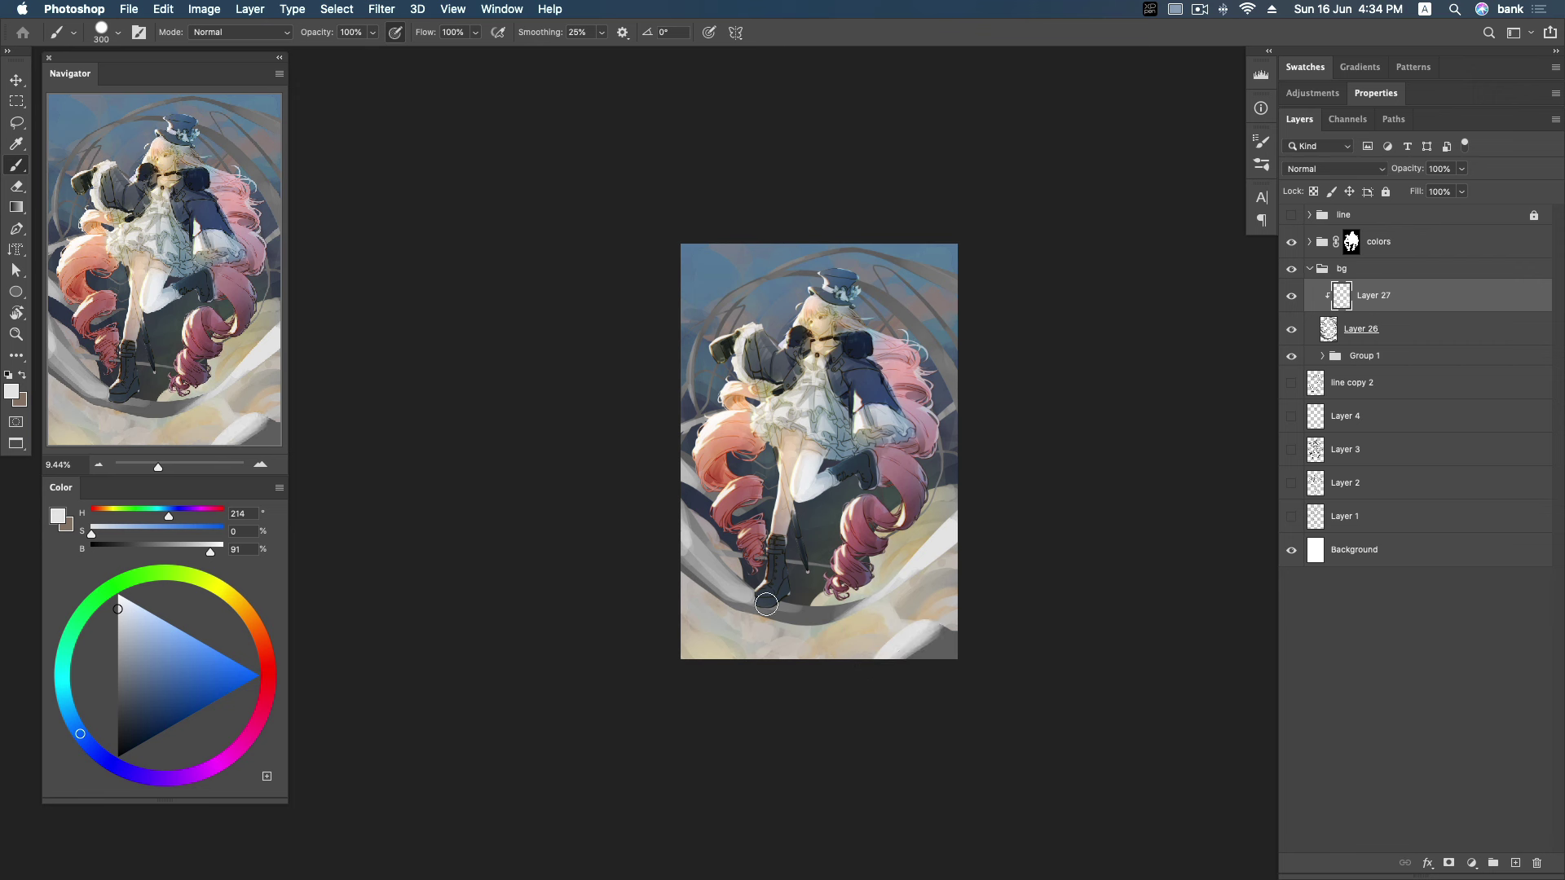
key("ctrl+z")
key("ctrl+shift+z")
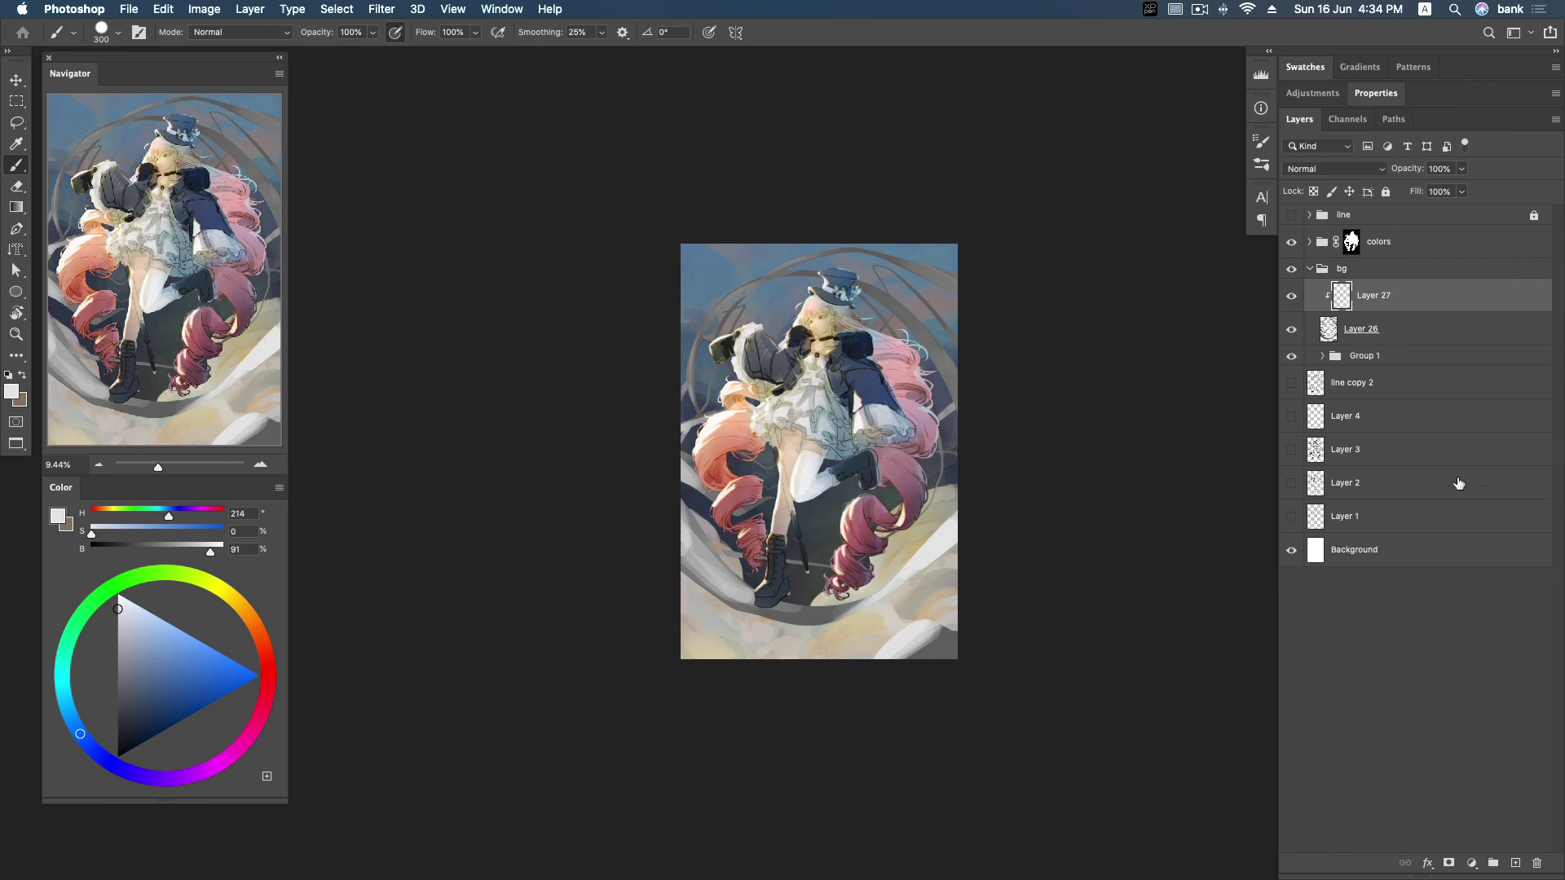
Add a new layer clipped to Layer 27 and pick a darker grey paint colour.
left_click(1516, 861)
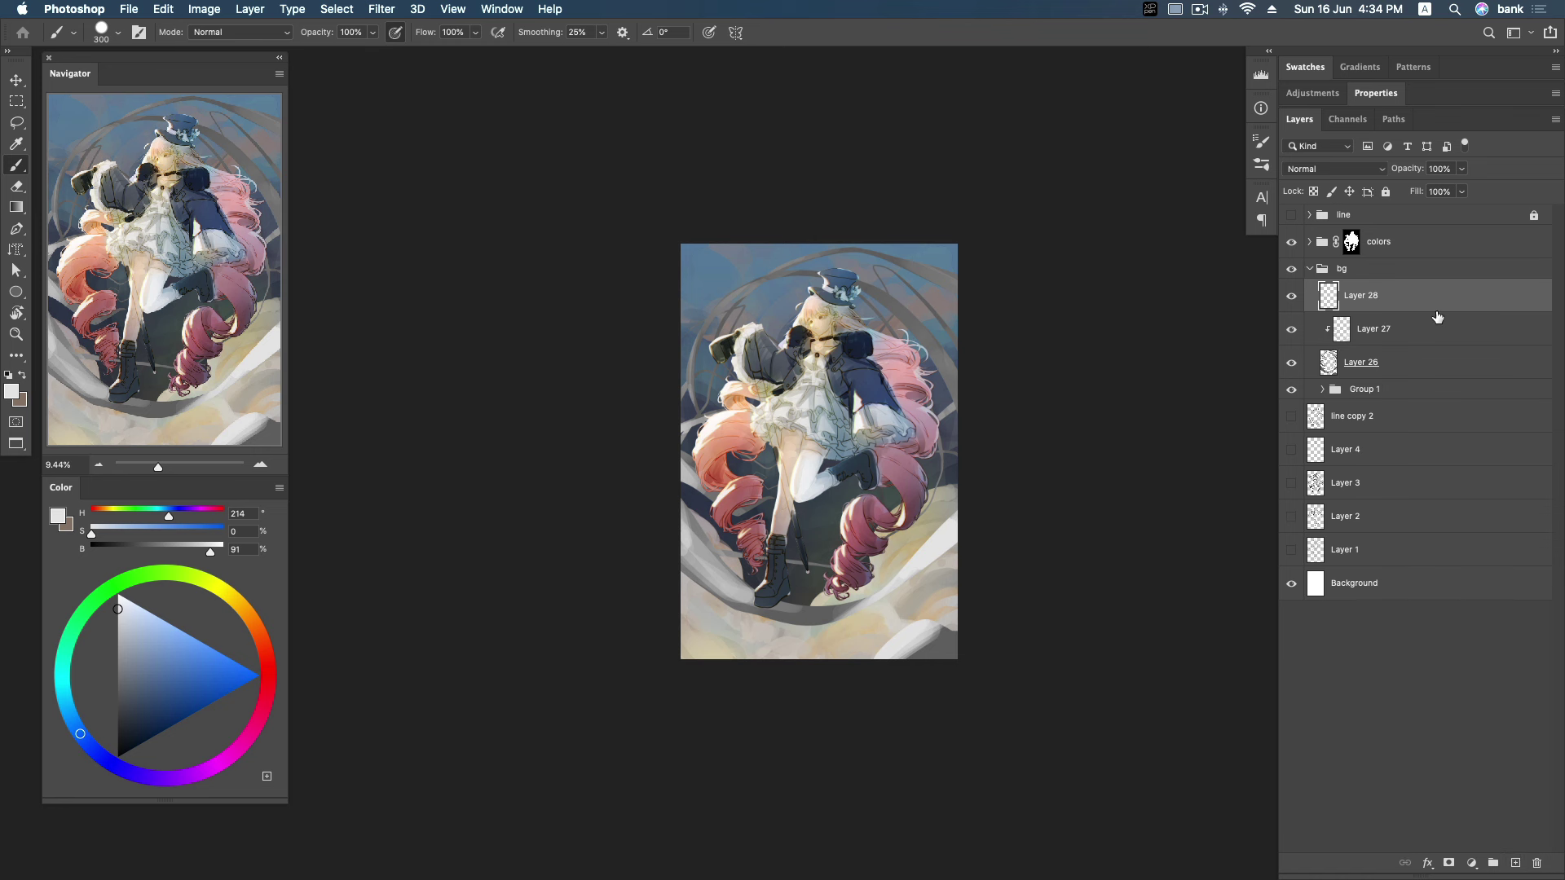
left_click(1423, 313, "alt")
left_click(111, 635)
left_click_drag(111, 635, 118, 641)
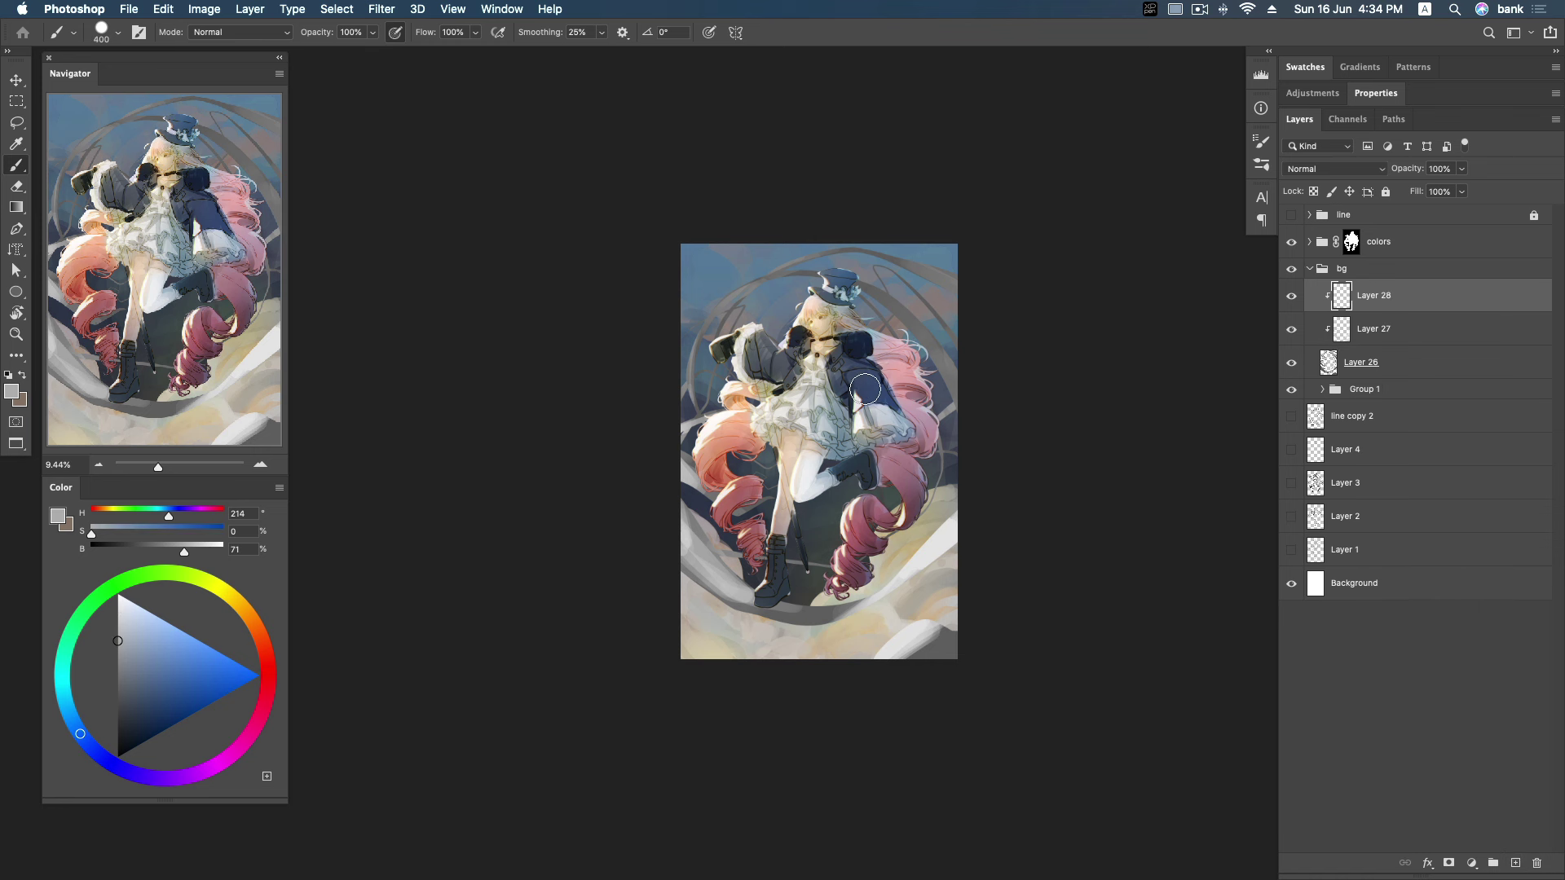
Paint broad soft light strokes near the upper-right hair with a soft brush at 1100 and 700 px.
right_click(865, 388)
left_click(996, 505)
key("Return")
key("bracketright")
key("bracketright")
key("bracketright")
left_click_drag(930, 414, 960, 356)
key("bracketleft")
key("bracketleft")
key("bracketleft")
left_click_drag(885, 277, 926, 359)
Move Layer 28 below Layer 27, lighten the colour to 89% brightness, and undo the last stroke.
key("bracketright")
key("bracketright")
key("bracketright")
key("bracketright")
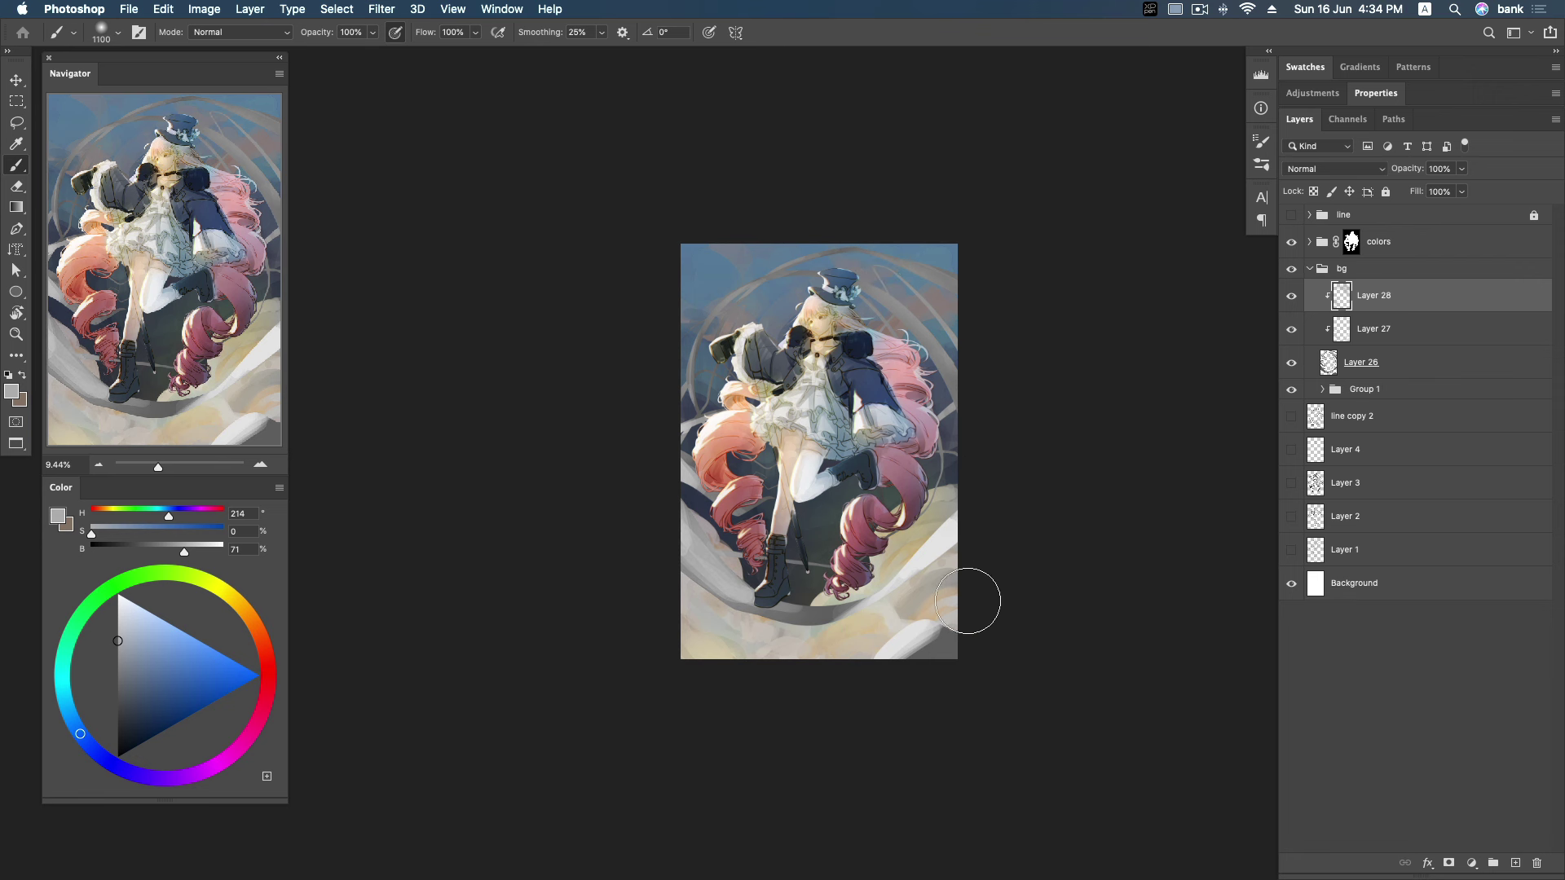
key("bracketleft")
left_click_drag(1399, 303, 1400, 335)
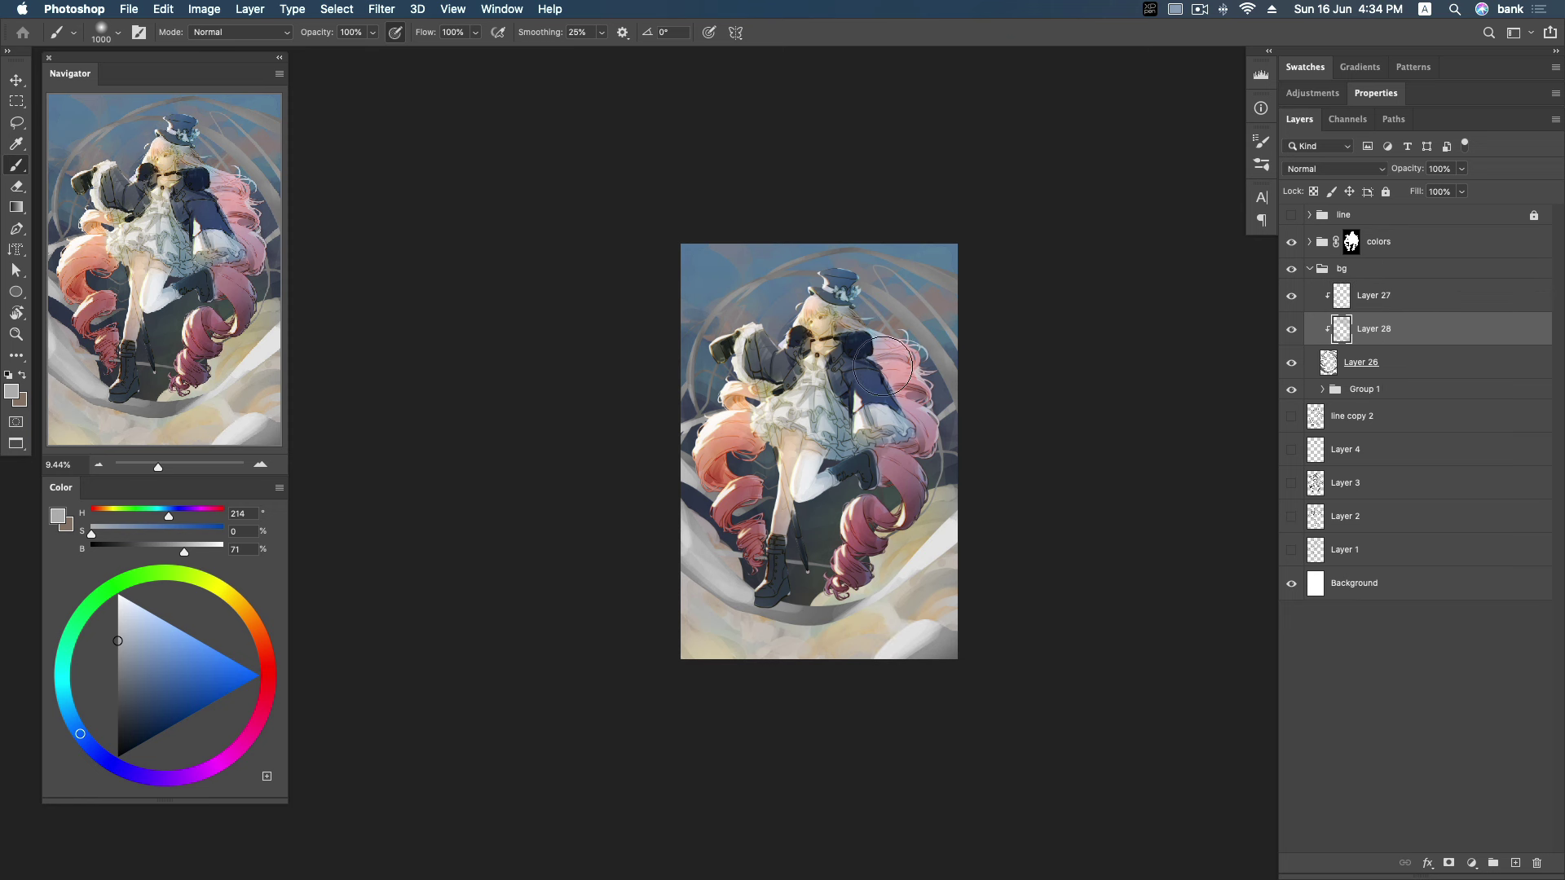
key("bracketleft")
left_click(117, 611)
key("bracketleft")
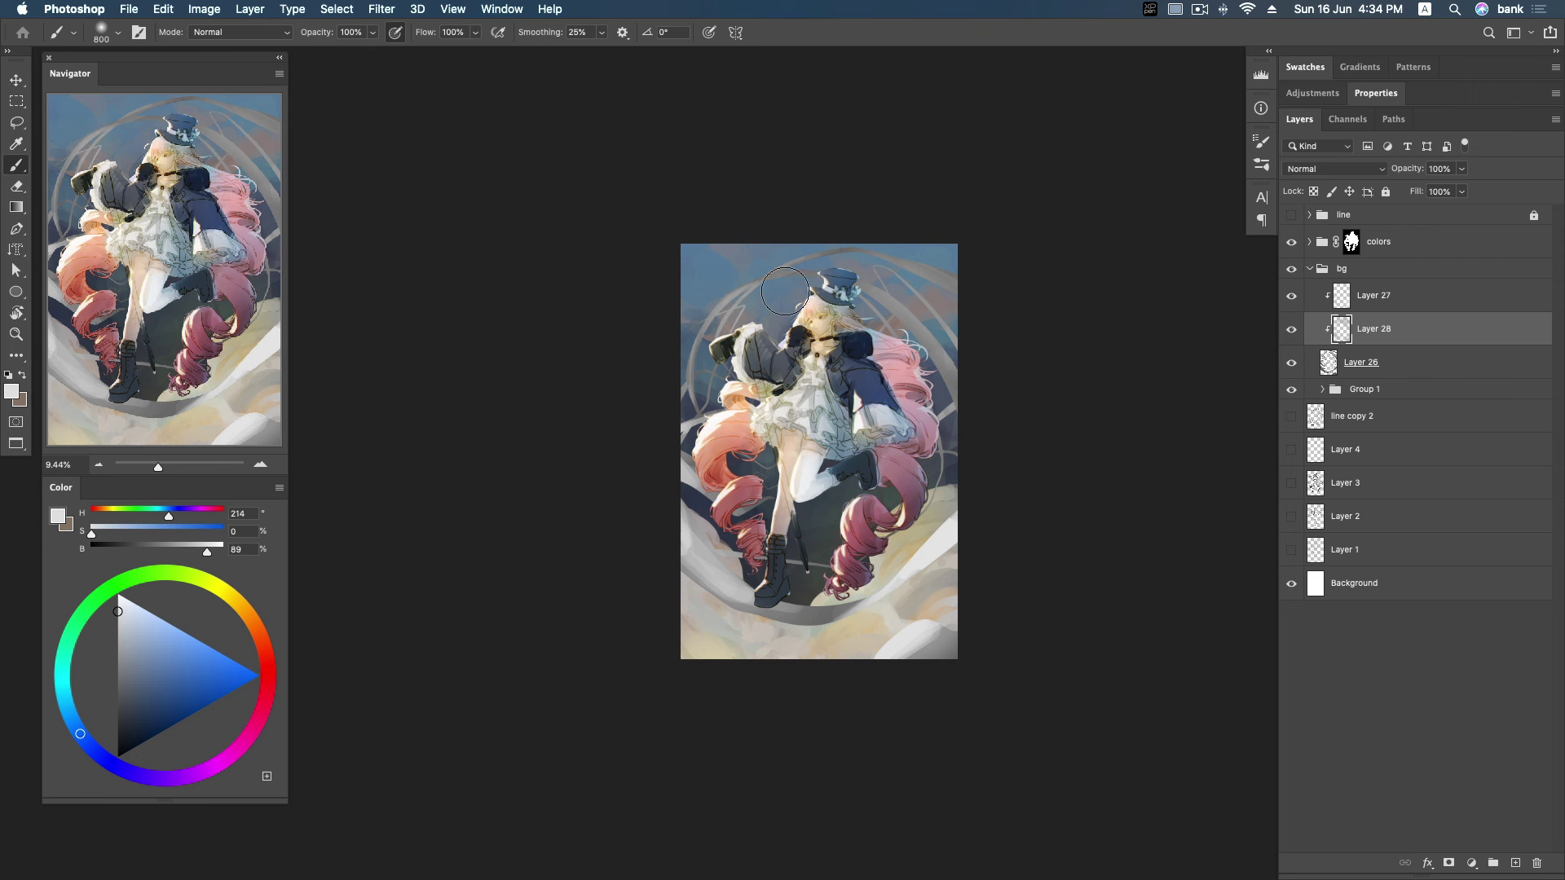
key("ctrl+z")
Erase thin streaks along the upper-right arcs with a 100–250 px eraser.
key("e")
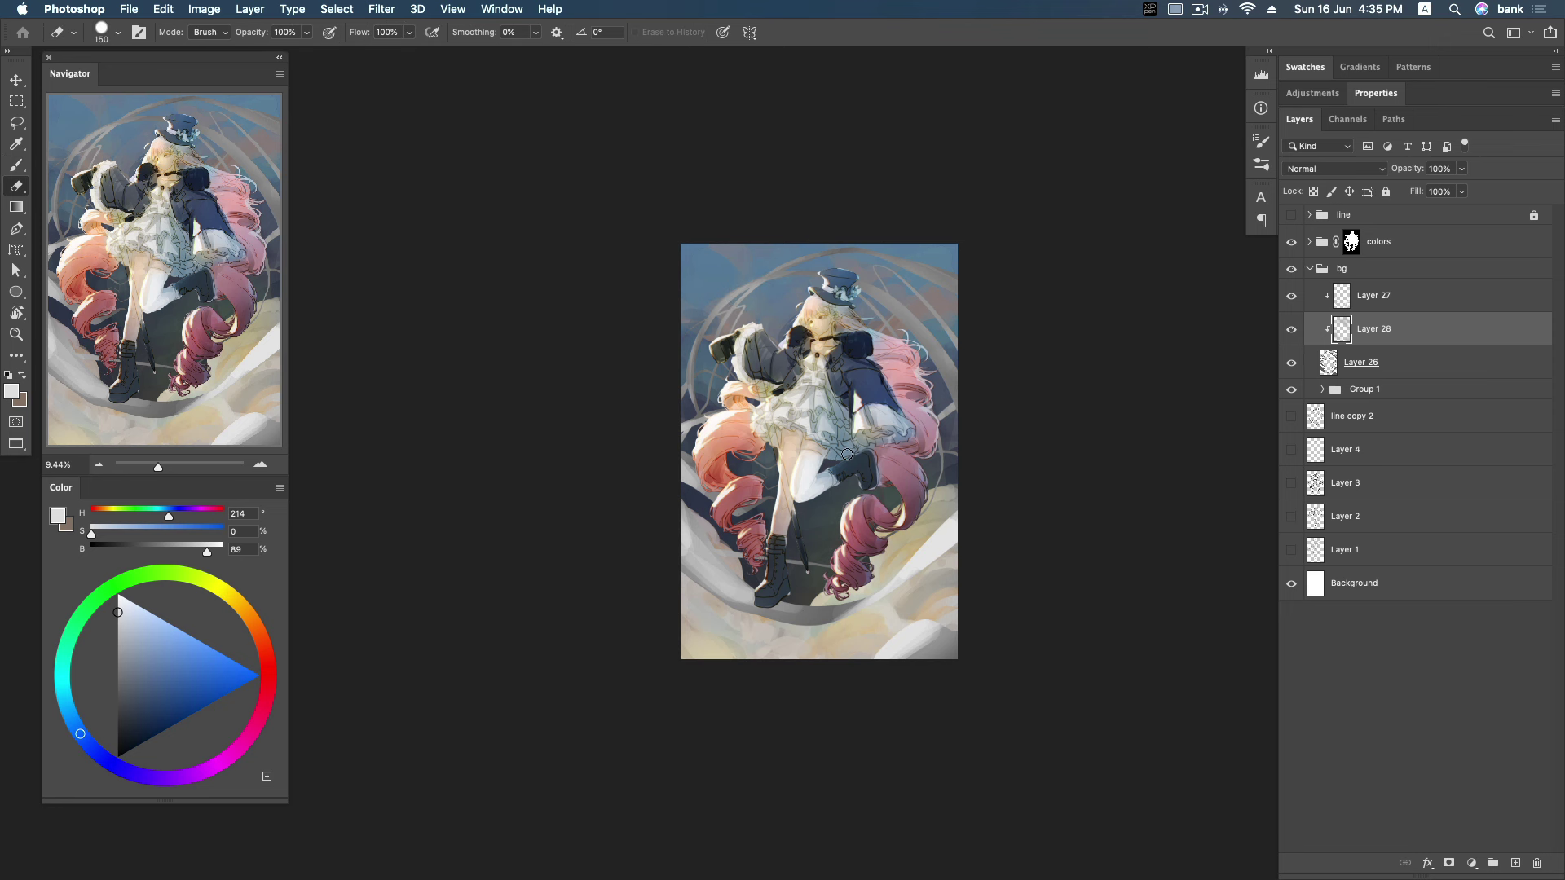
key("bracketright")
mouse_move(754, 278)
left_mouse_down()
mouse_move(808, 269)
mouse_move(909, 307)
mouse_move(929, 344)
left_mouse_up()
key("bracketright")
key("bracketright")
right_click(907, 324)
left_click(1167, 503)
key("Return")
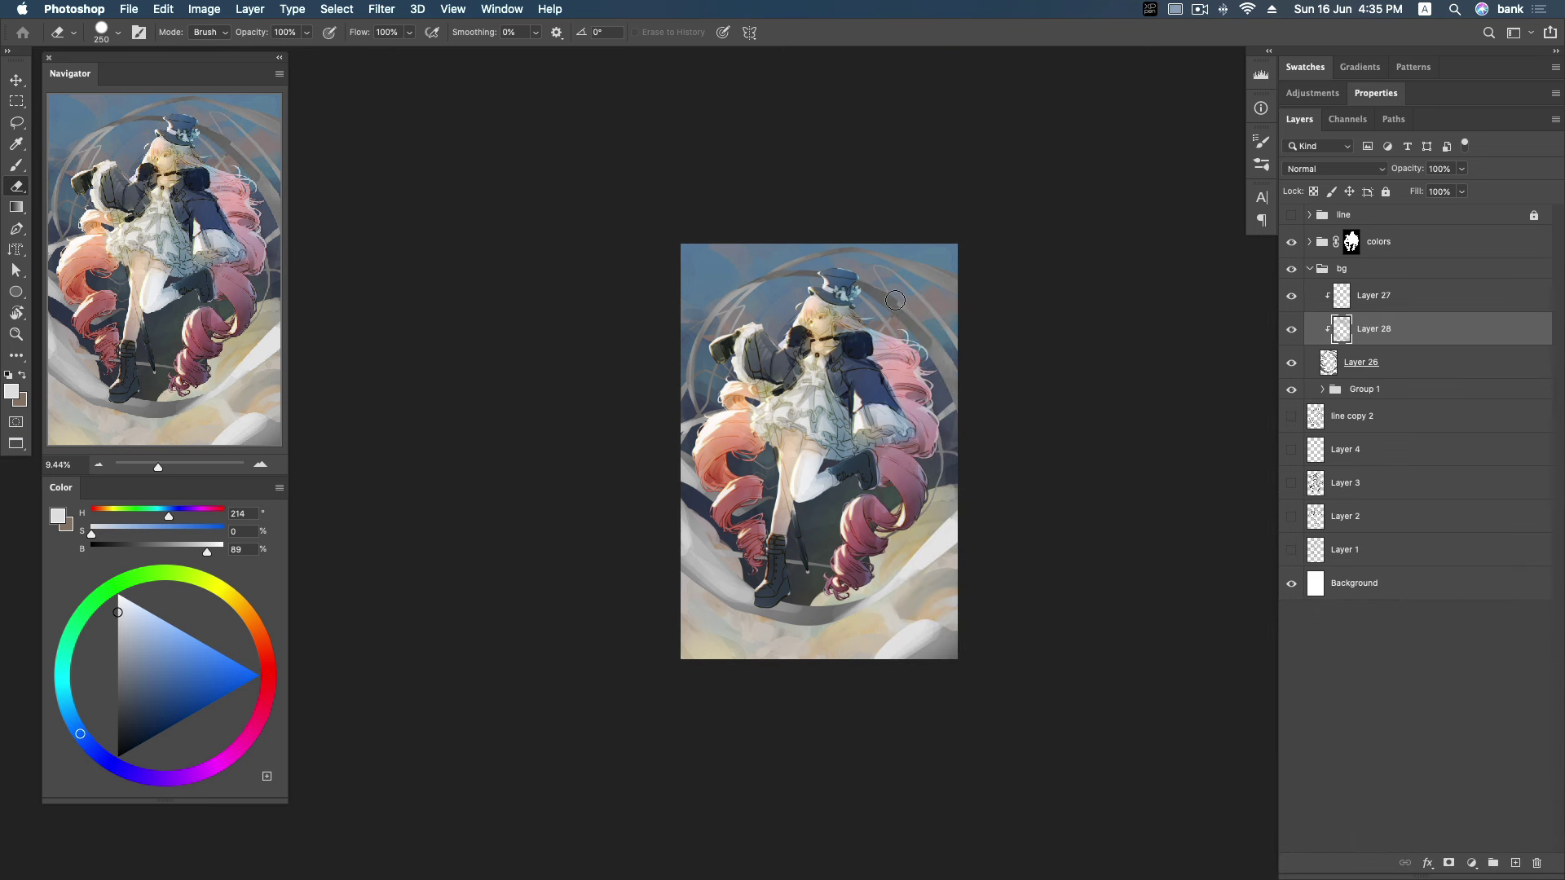
left_click_drag(851, 249, 893, 240)
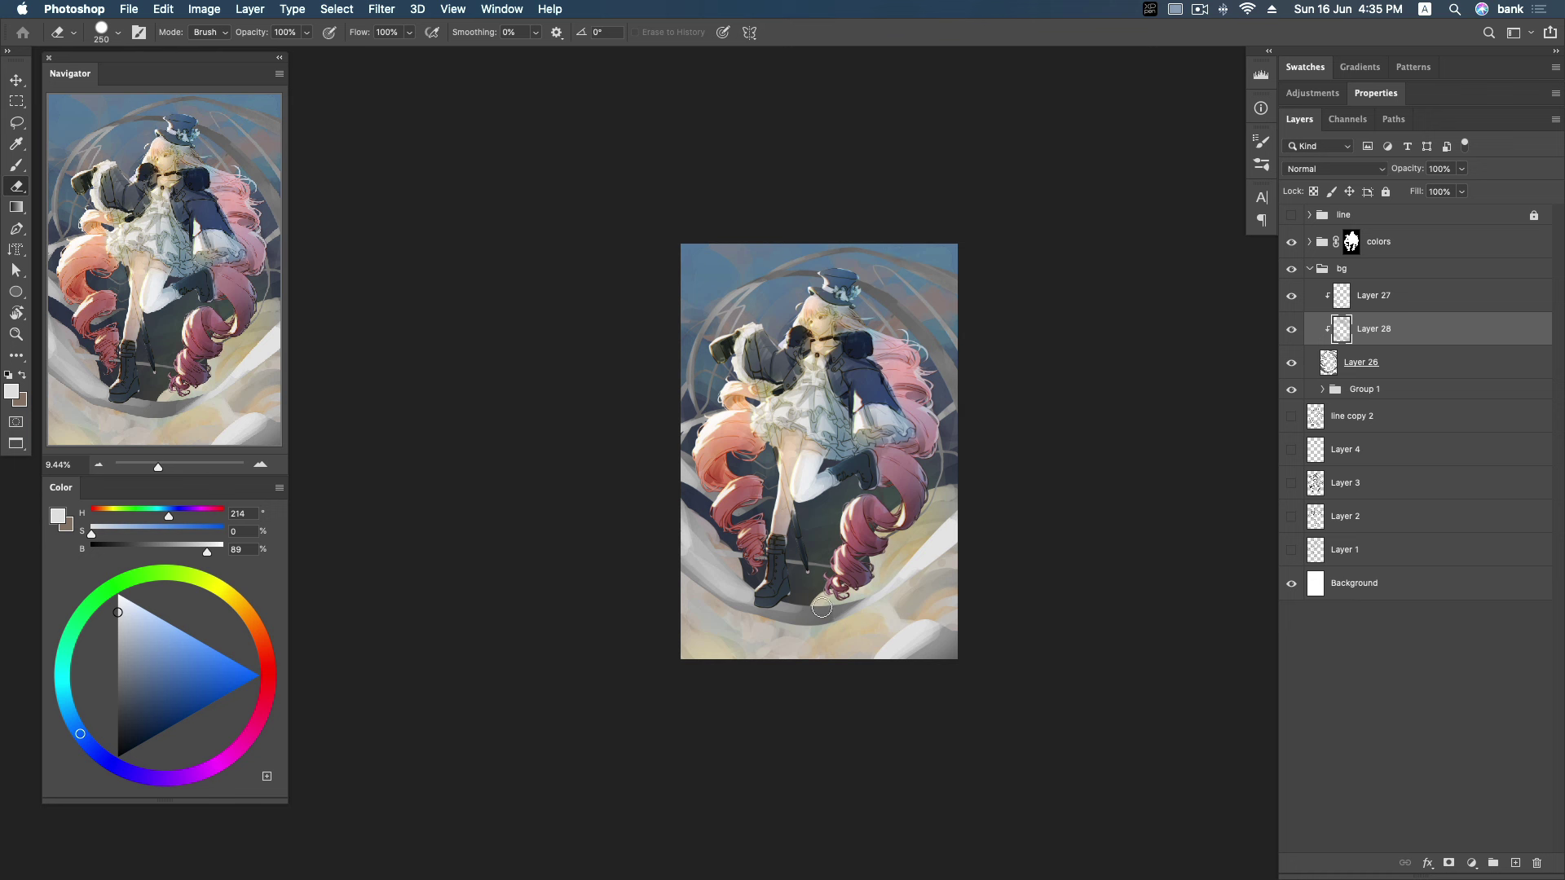
Hide the colors group, clip Layer 28 to the layer below, and toggle Layers 27 and 28 to check.
left_click(1291, 242)
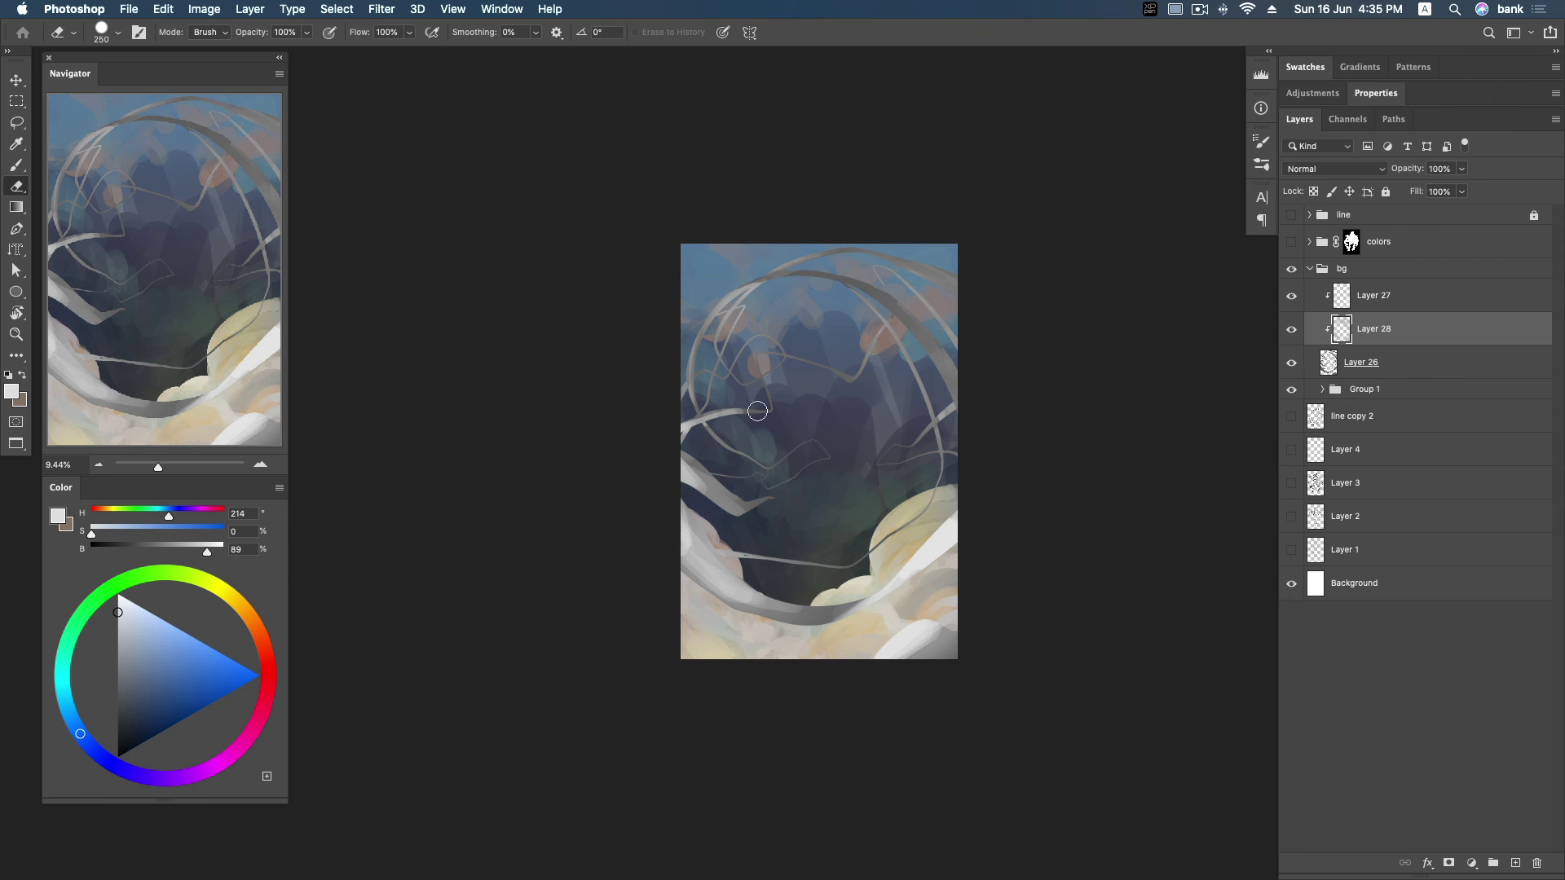
key("bracketleft")
left_click(1323, 324, "alt")
left_click(1420, 298)
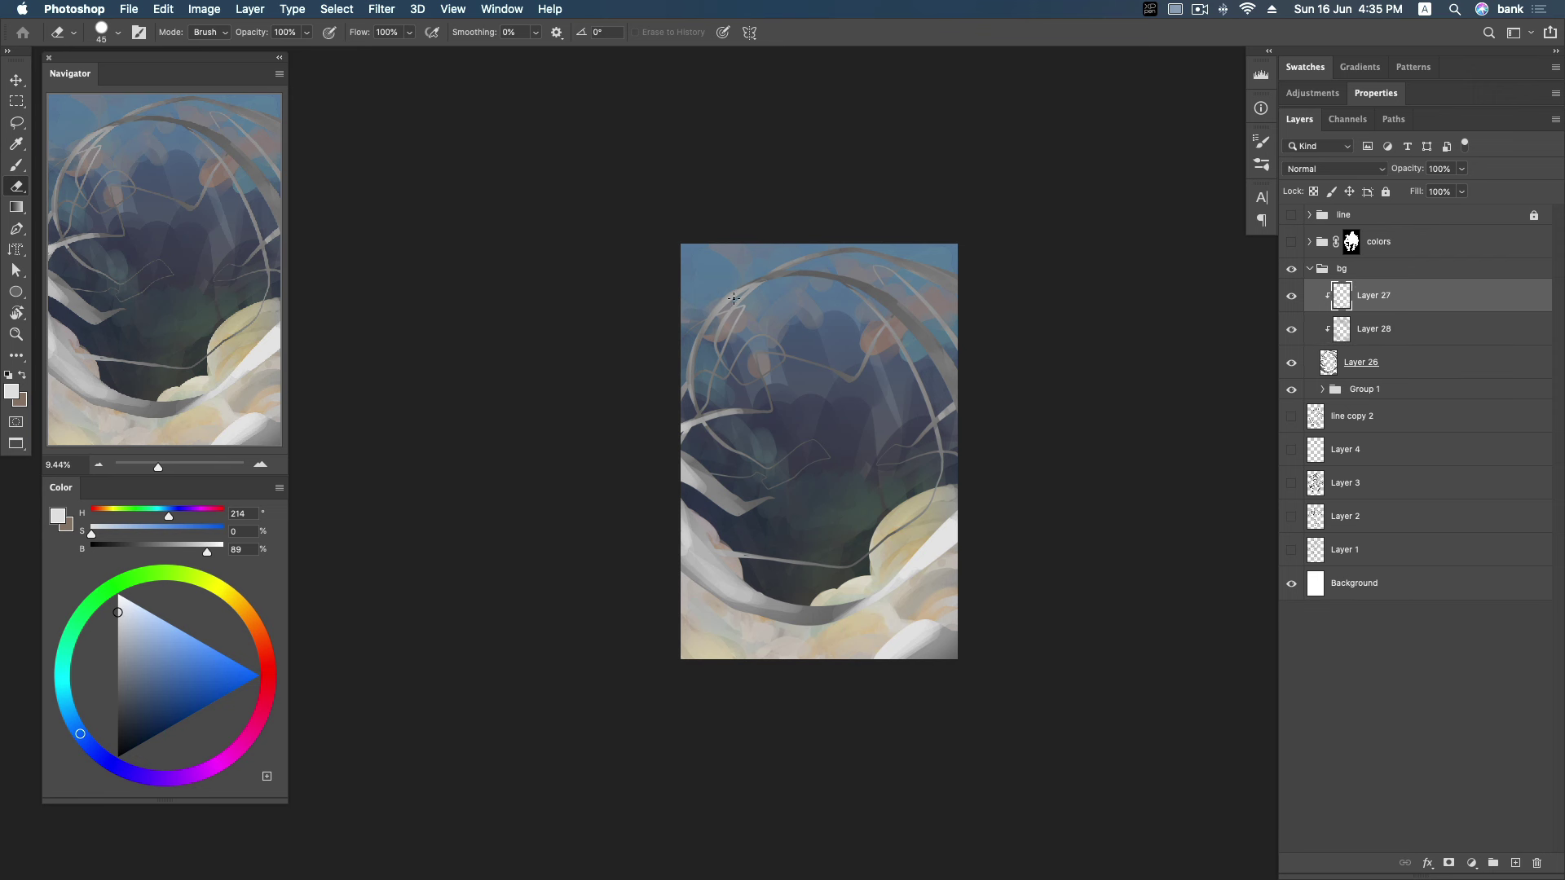
left_click(1291, 329)
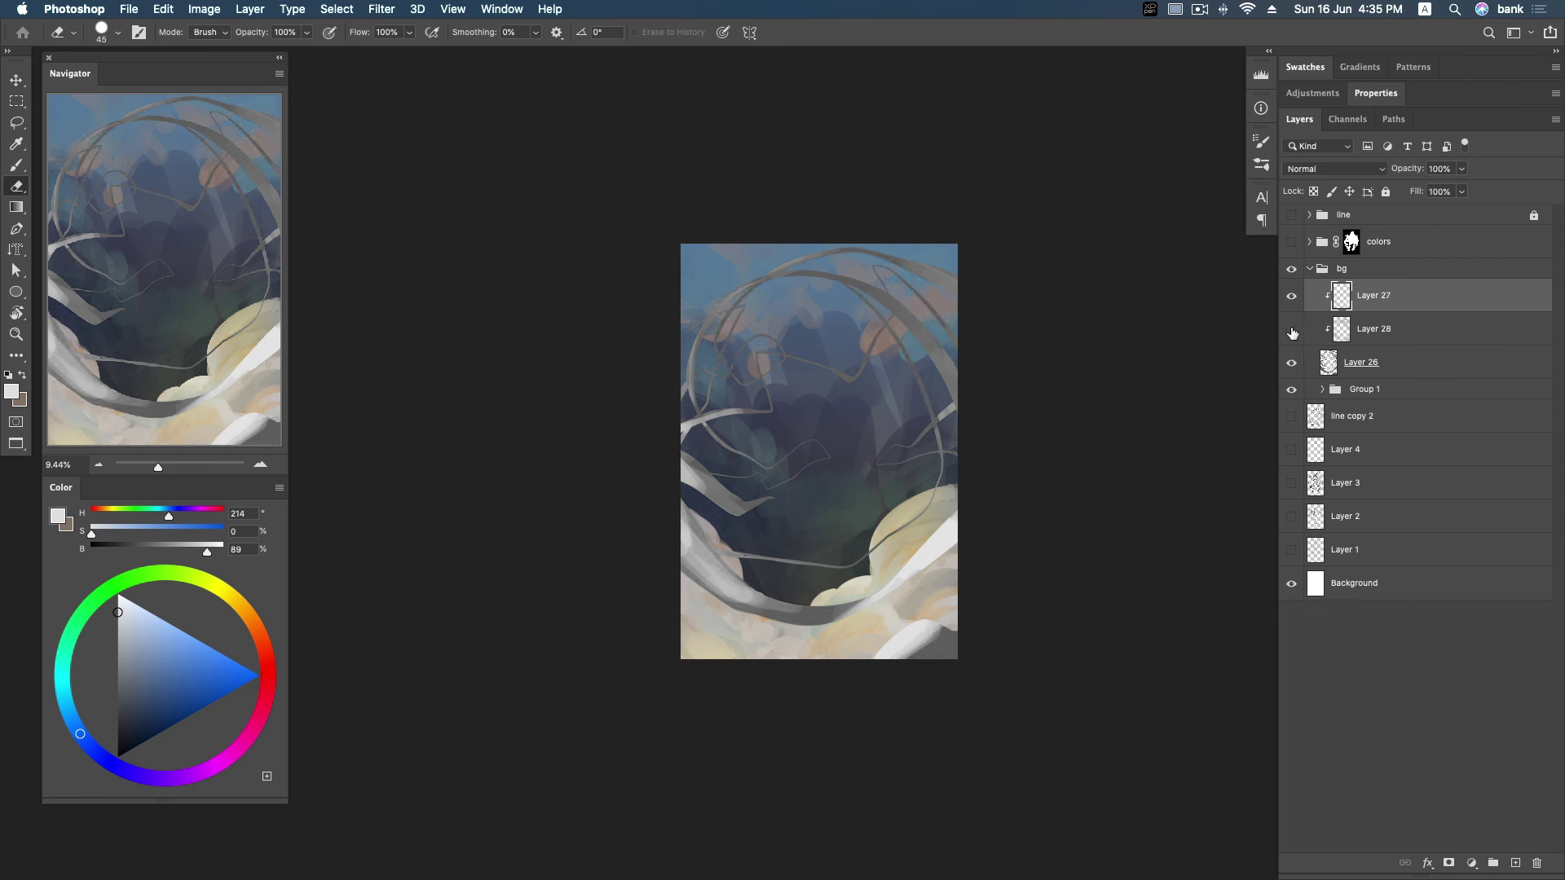
left_click(1369, 329)
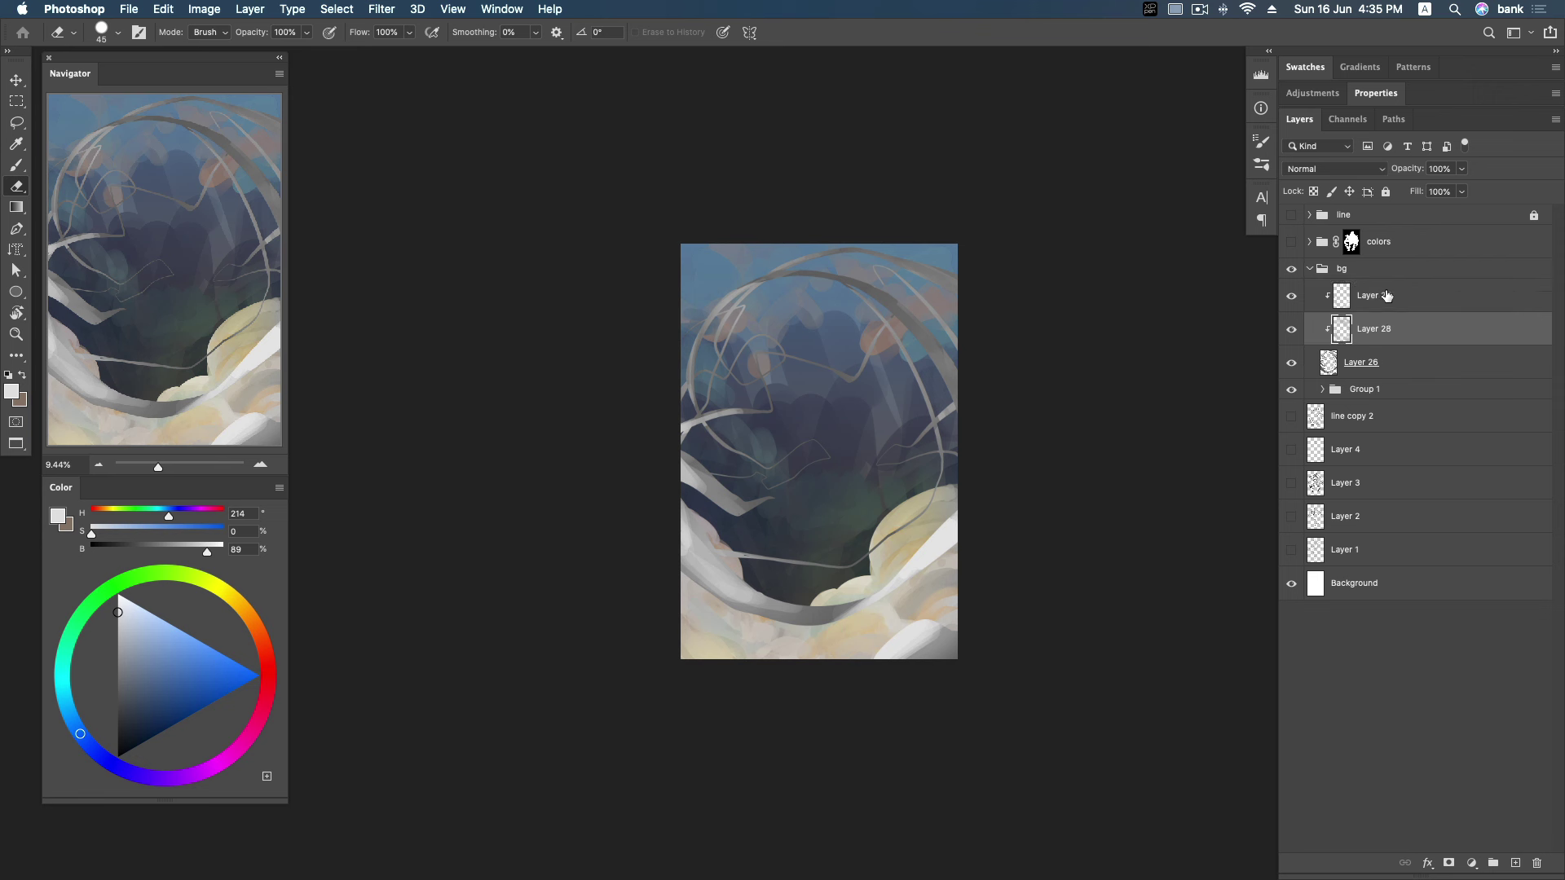
left_click(1292, 298)
left_click(1291, 296)
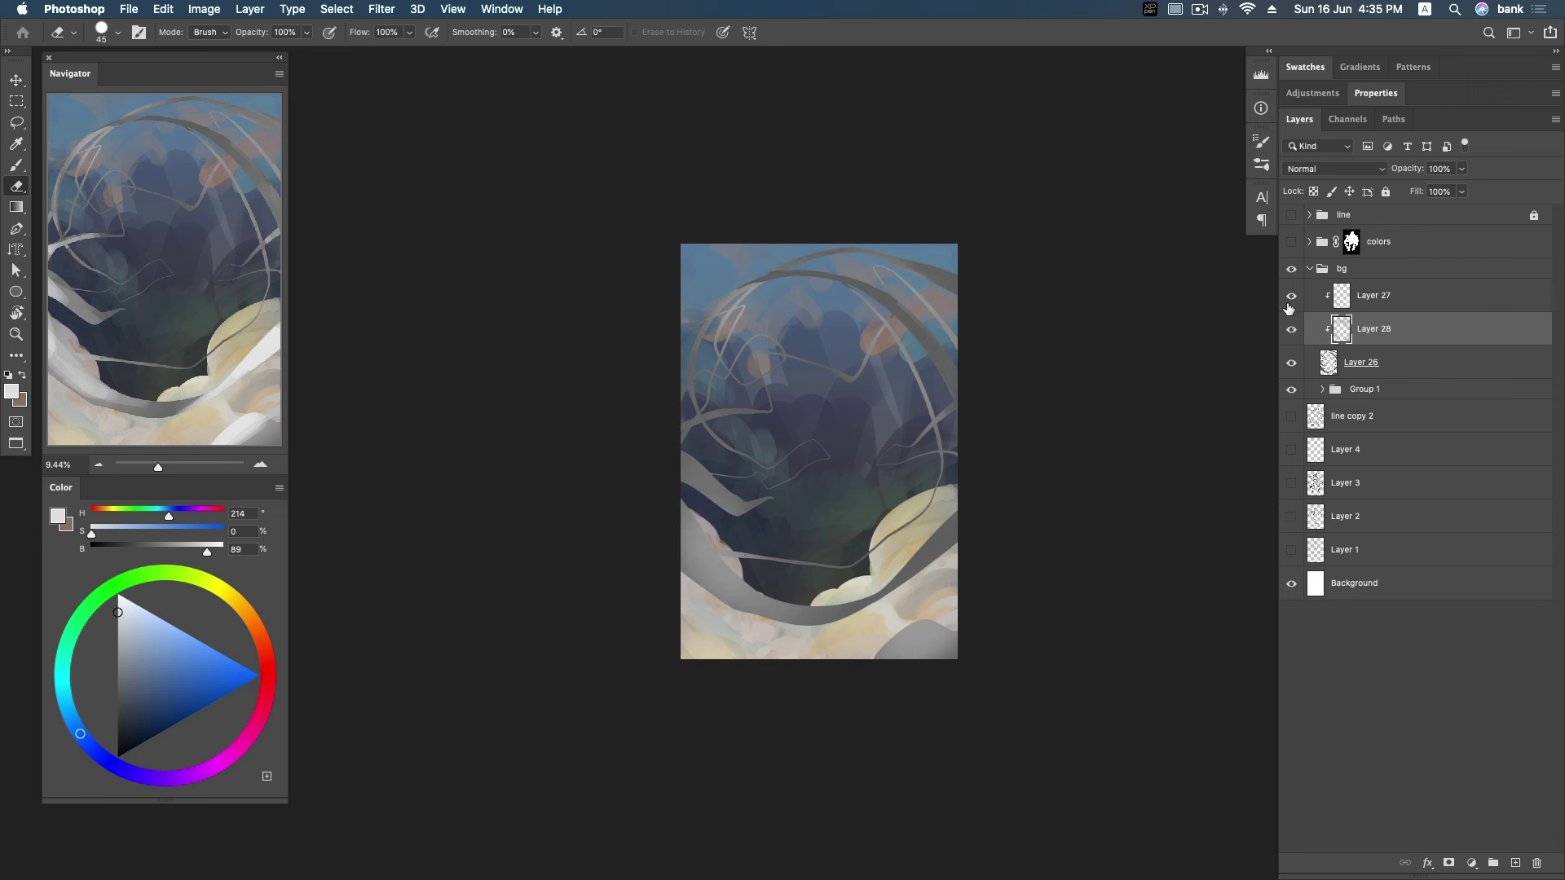
Compare Layers 27 and 28 again, then re-show the colors group with line art kept hidden.
left_click(1386, 297)
left_click(1291, 296)
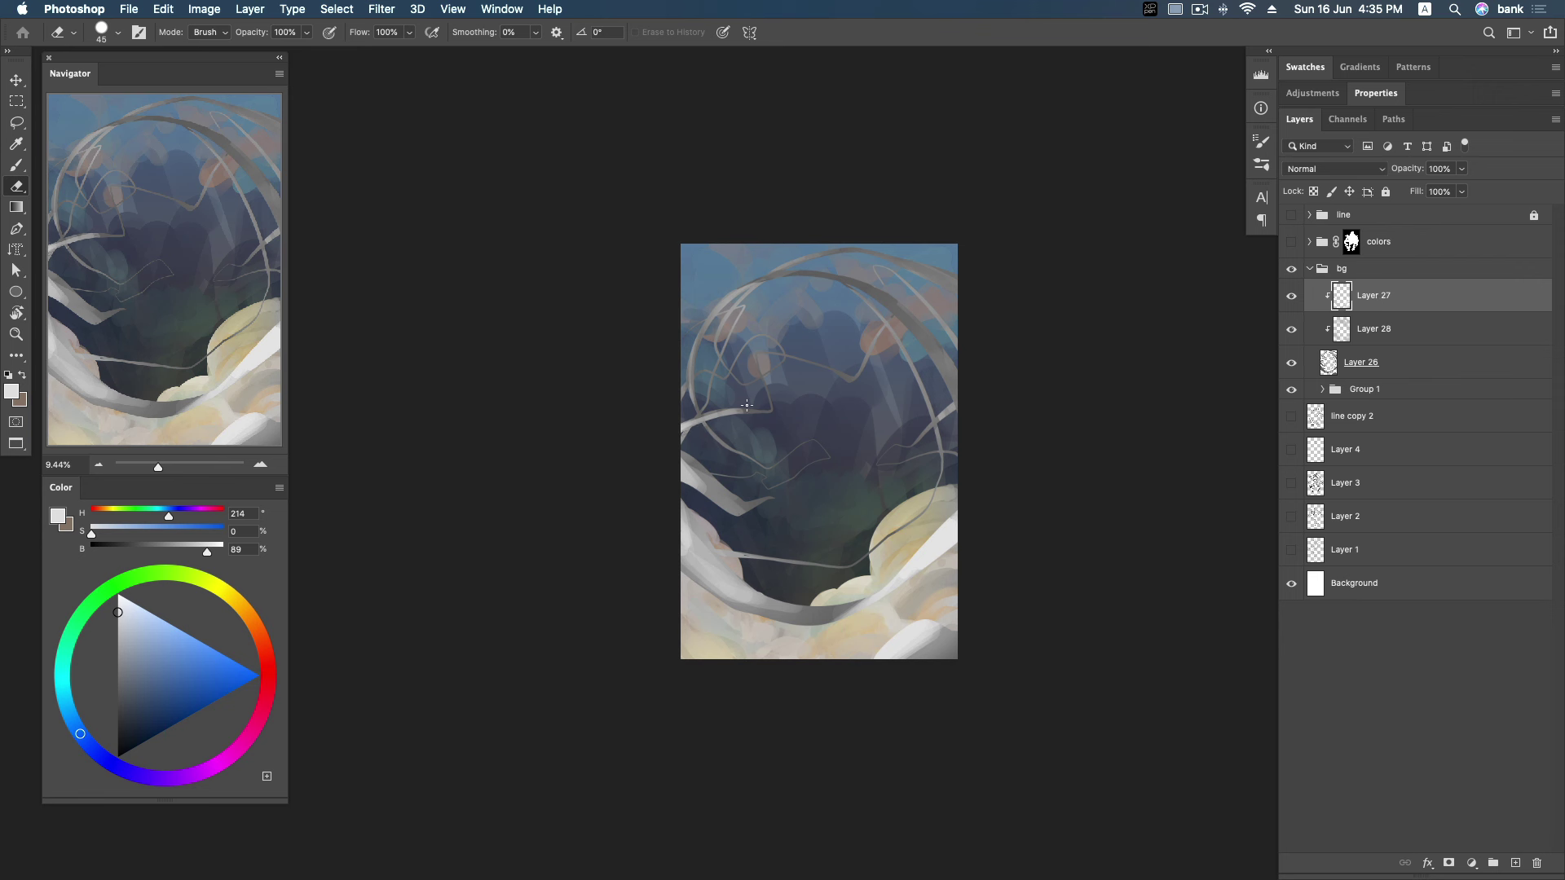
left_click(1359, 336)
left_click(1292, 333)
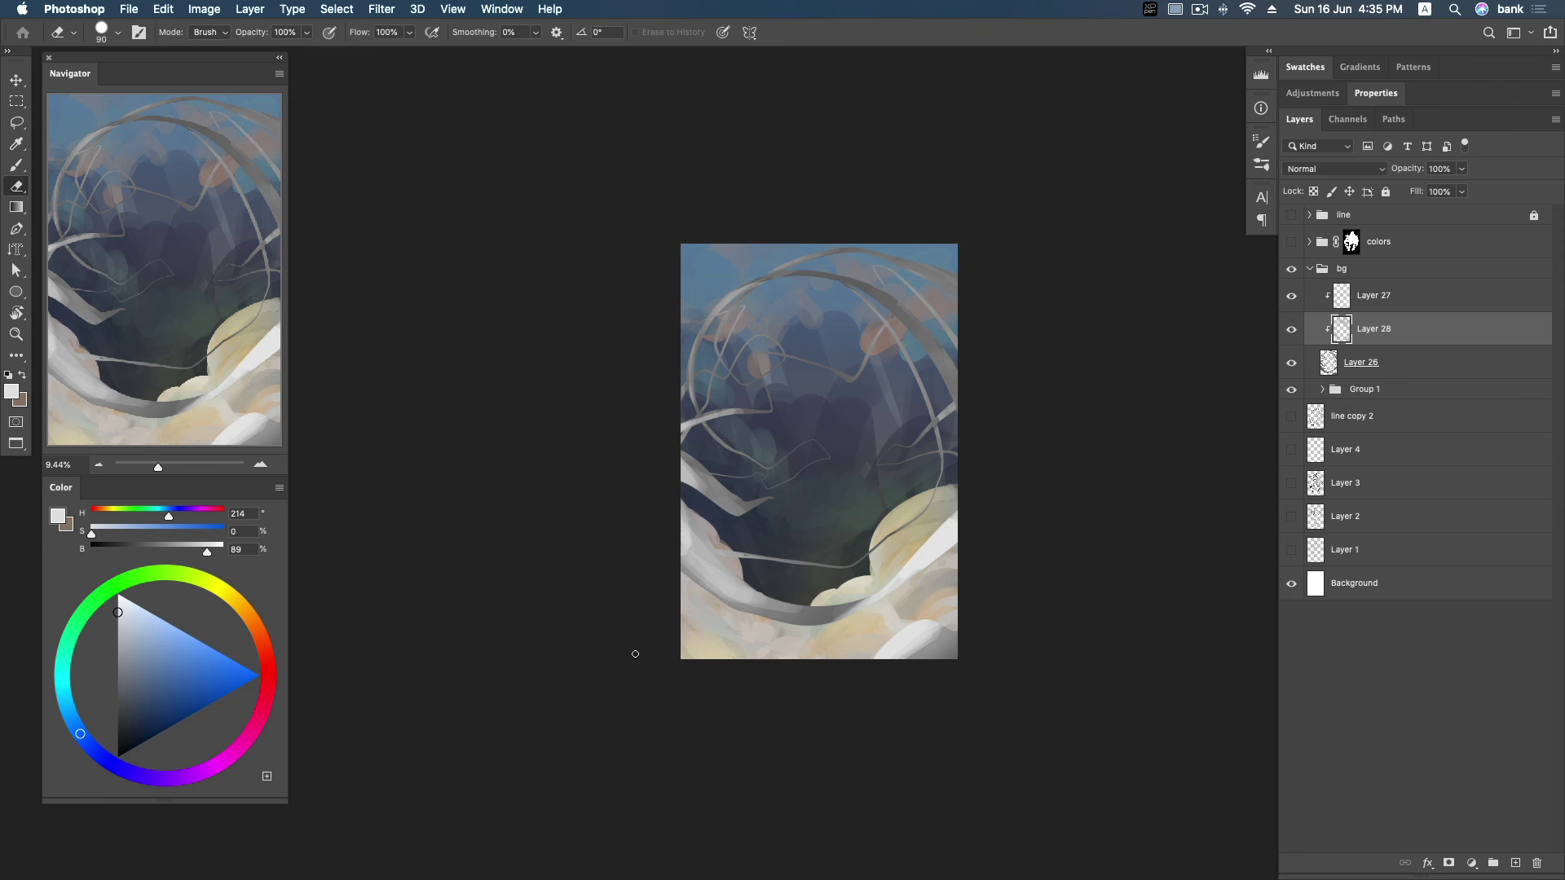
left_click(1292, 242)
left_click(1292, 215)
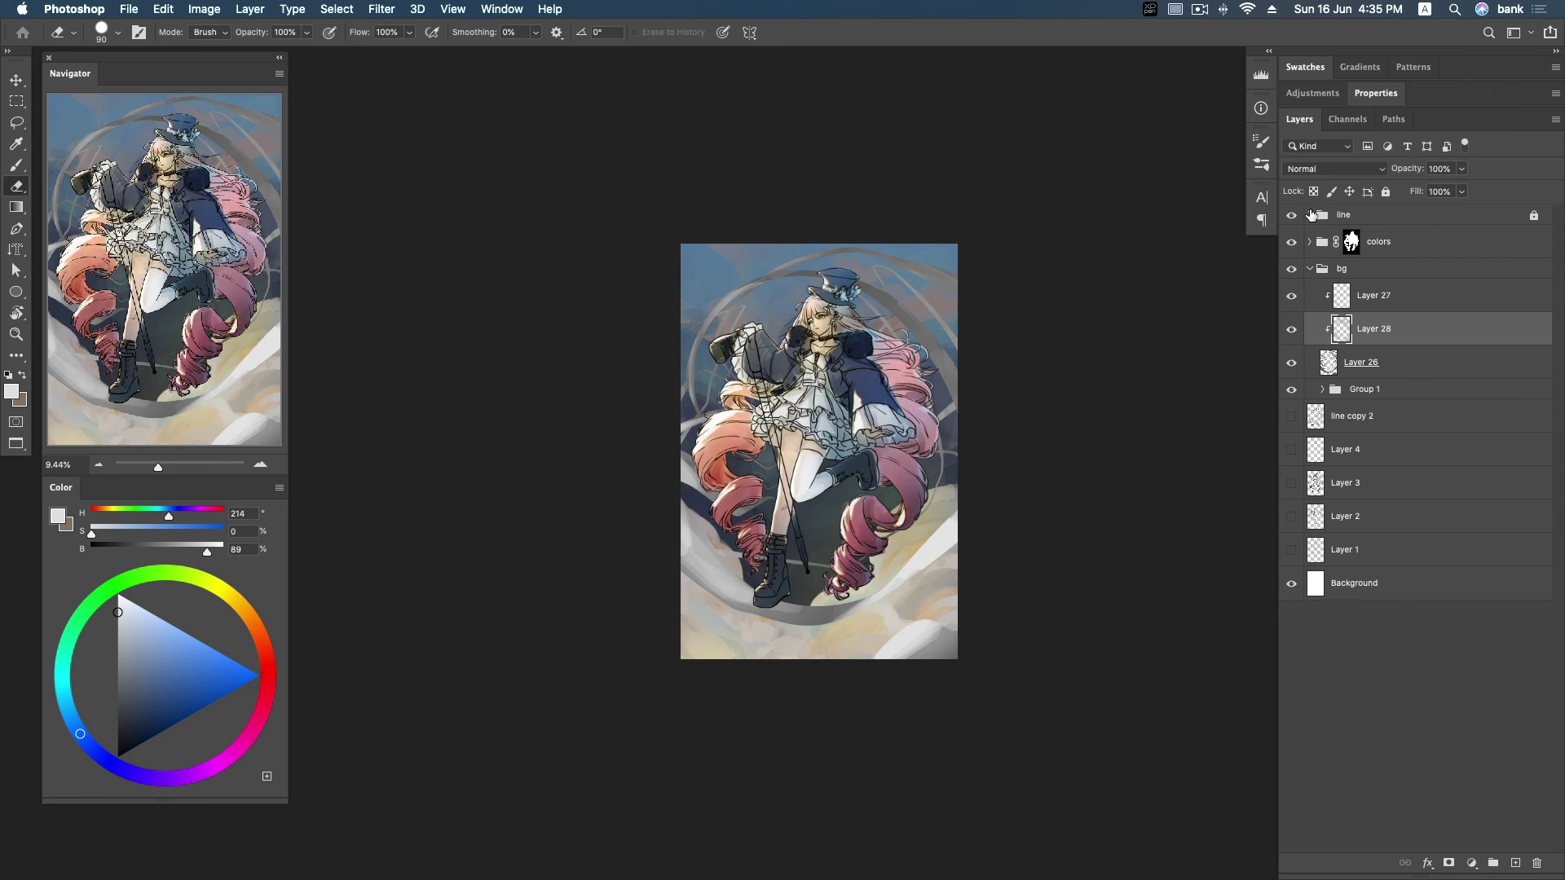
left_click(1292, 215)
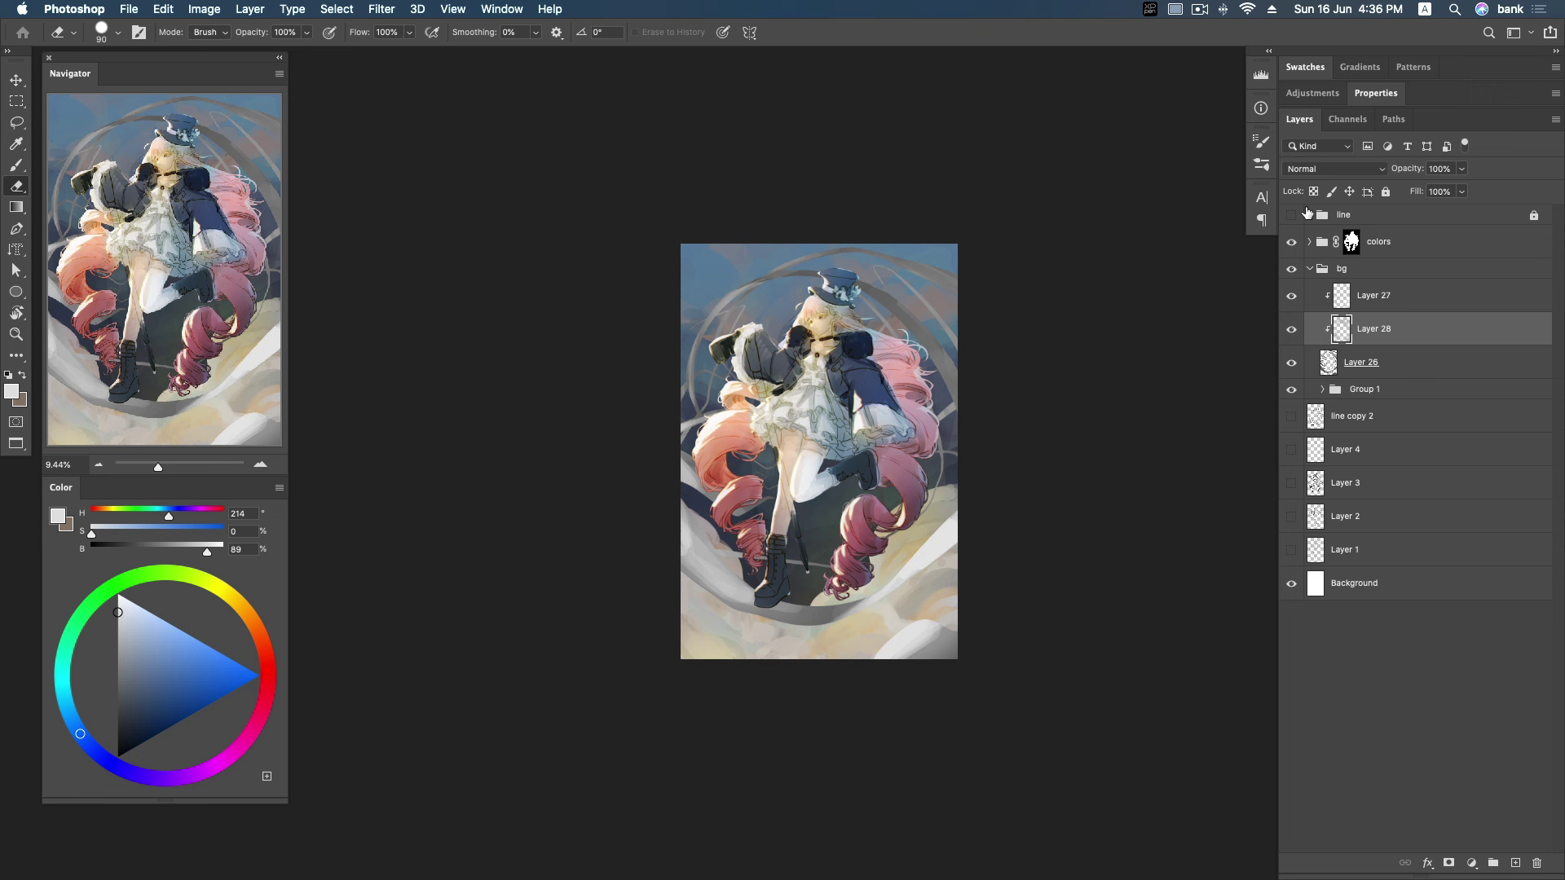
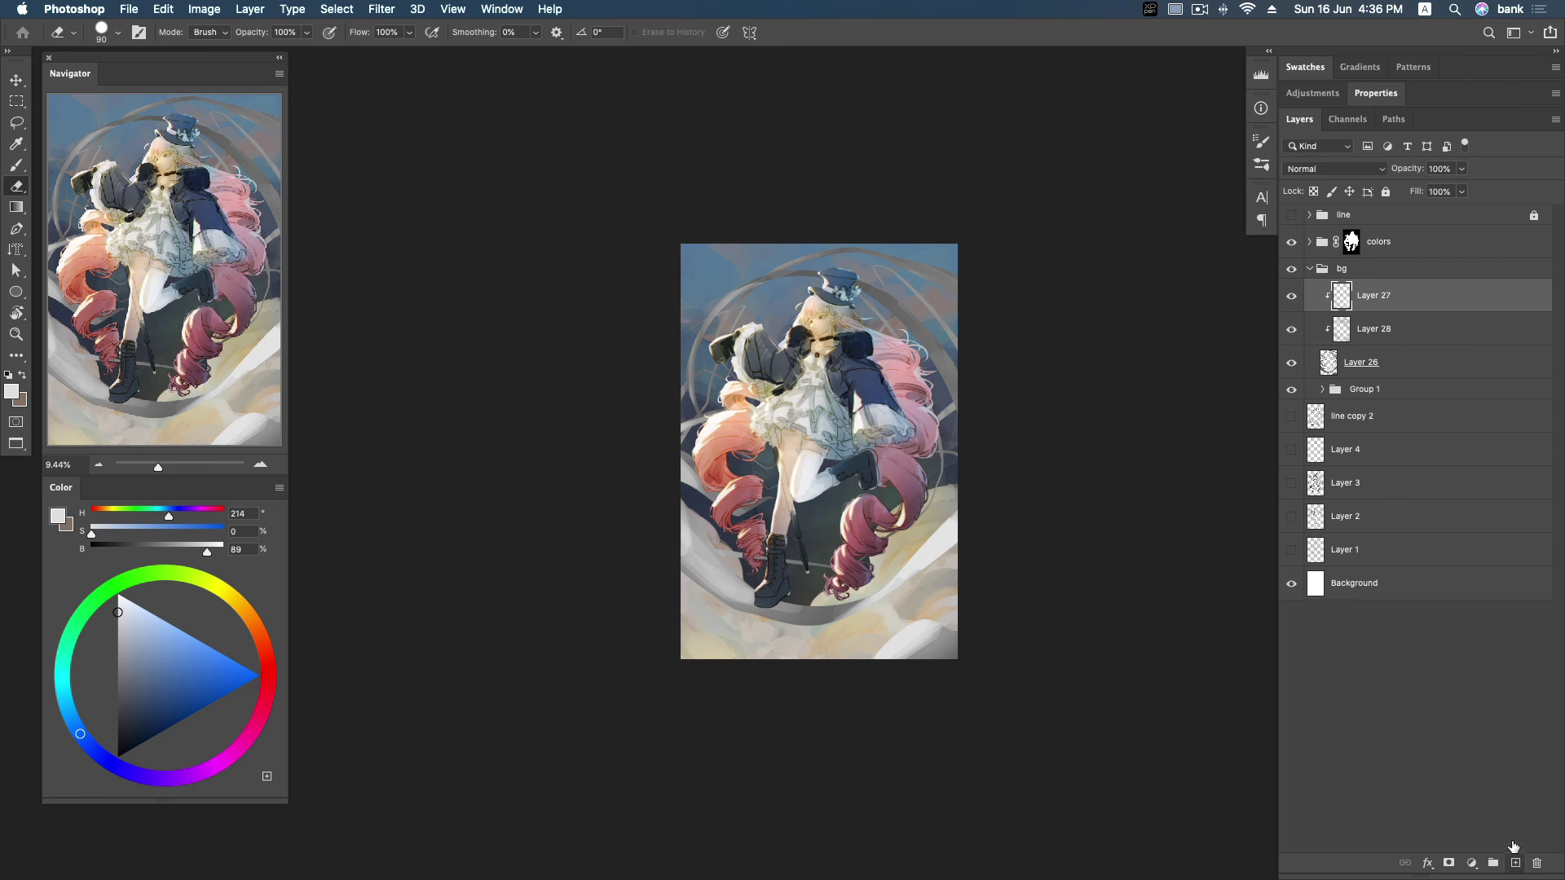
Add clipped Layer 29 at the top of the bg group and set it to Overlay.
left_click(1515, 862)
left_click_drag(1453, 325, 1509, 267)
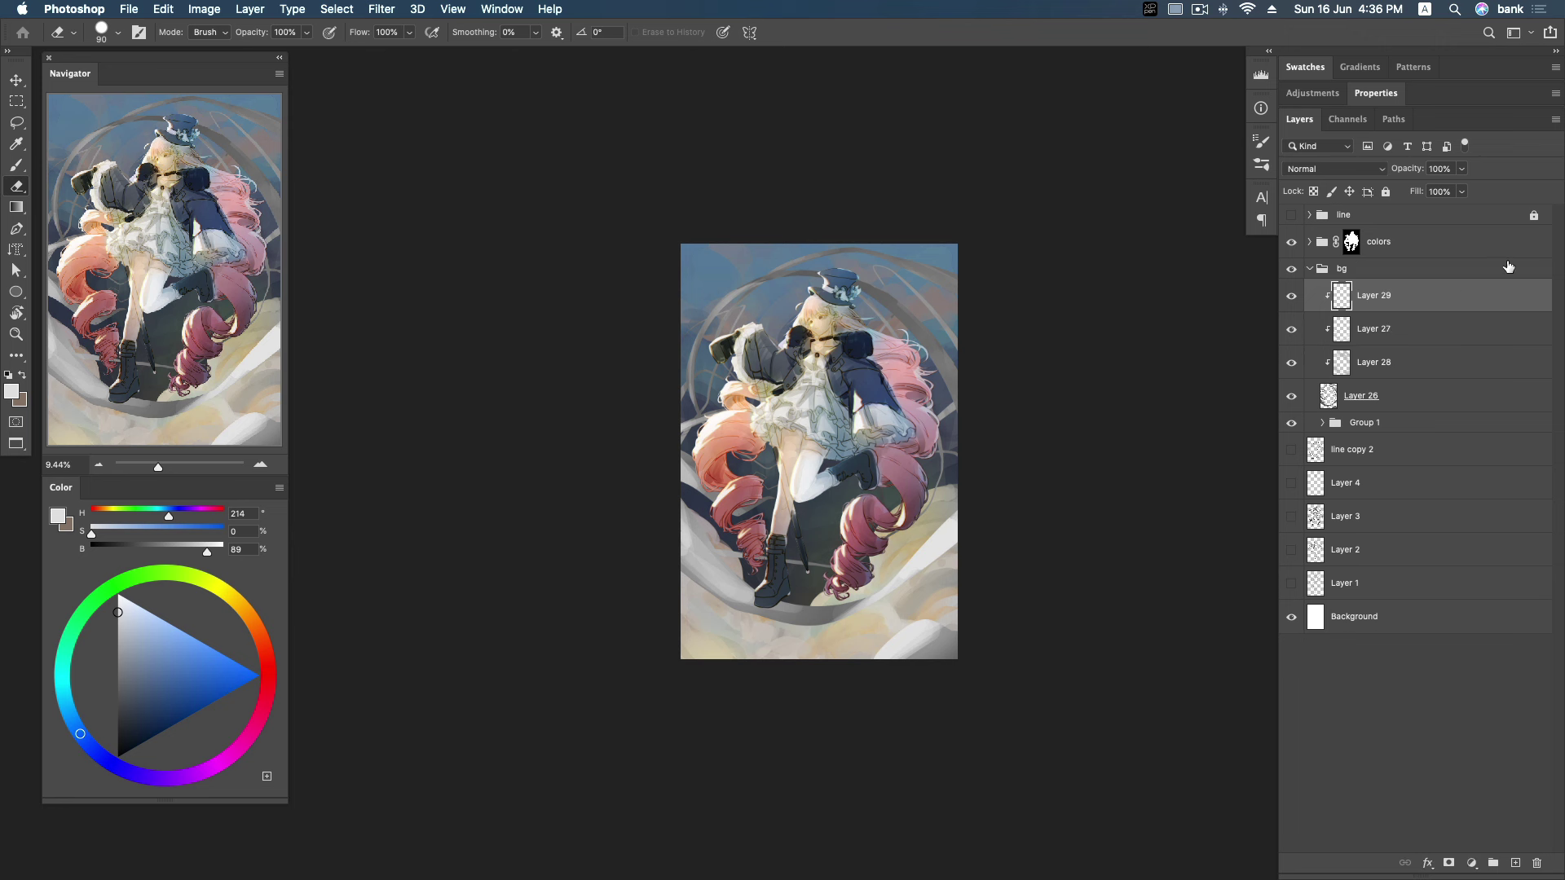
mouse_move(224, 604)
left_mouse_down()
mouse_move(237, 602)
mouse_move(161, 630)
left_mouse_up()
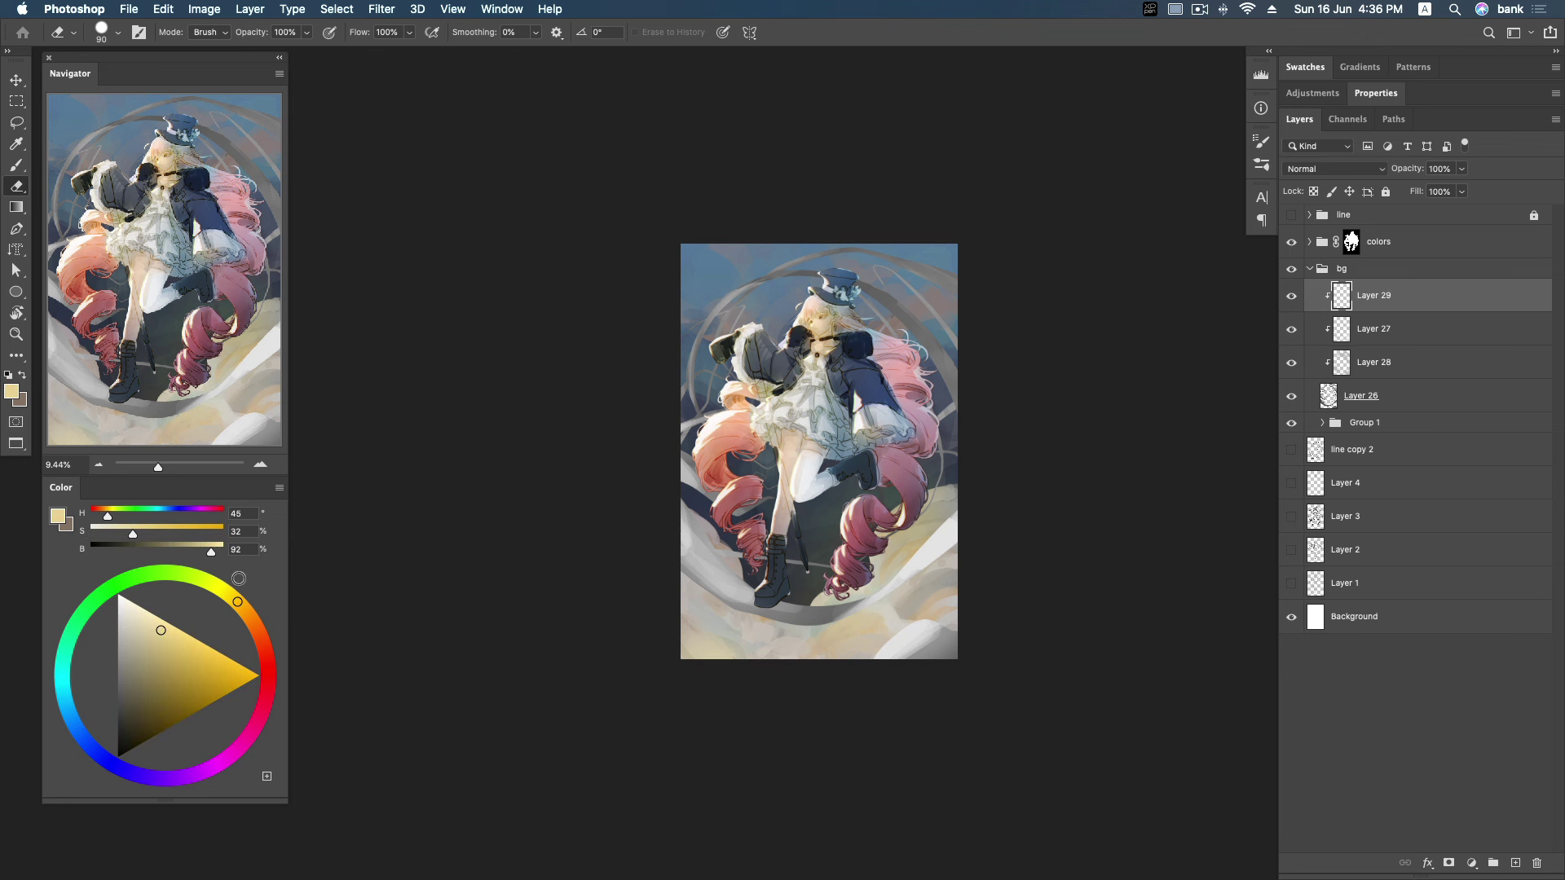
left_click(1343, 171)
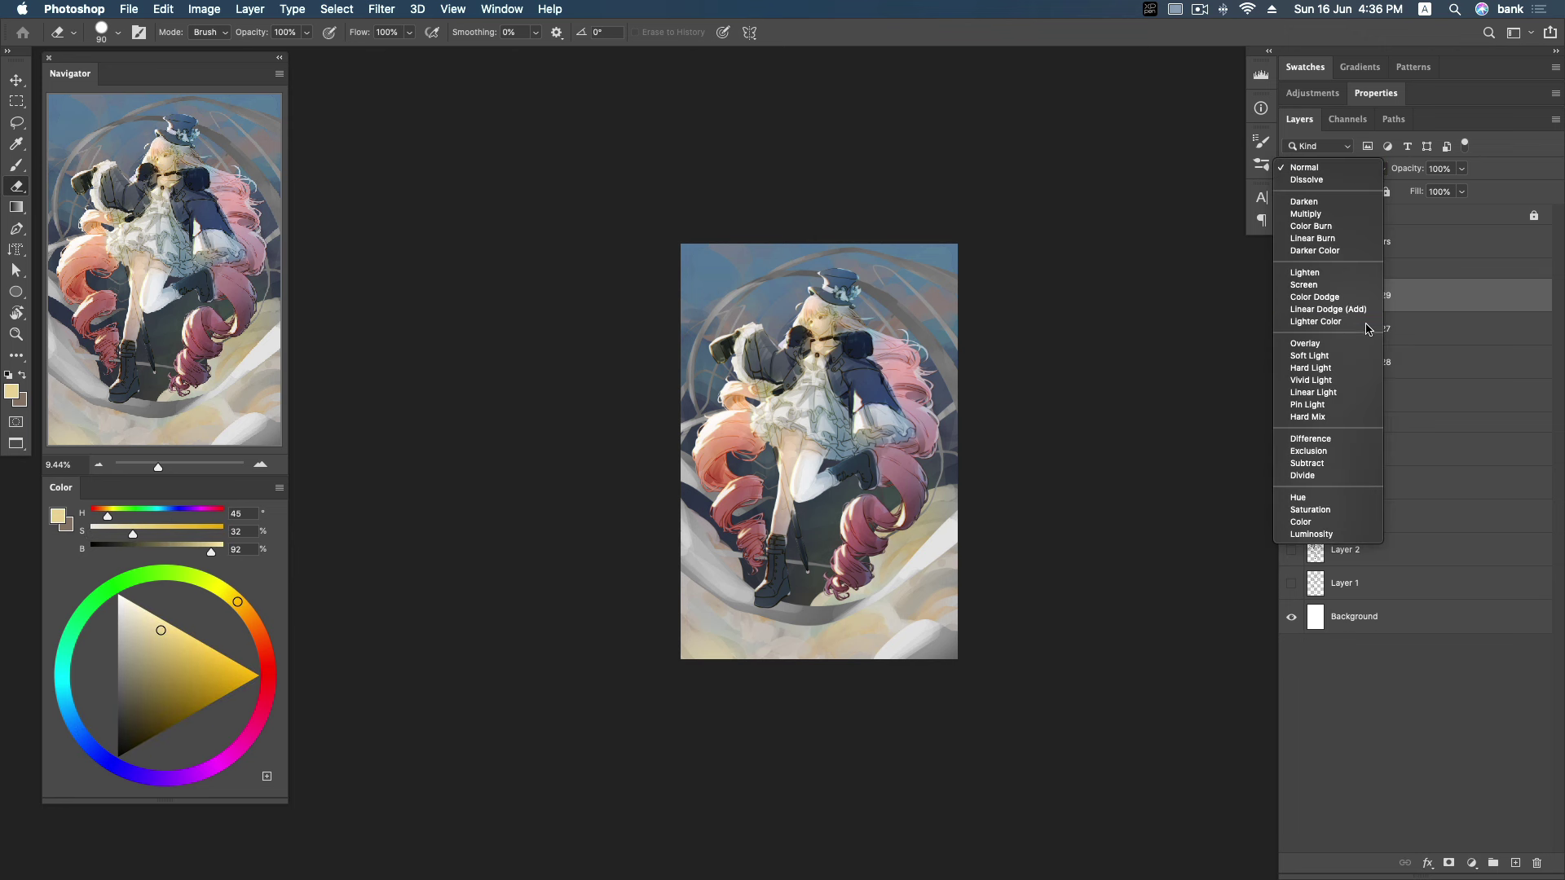
left_click(1337, 343)
Set up a large soft Brush at about 1200 px.
key("b")
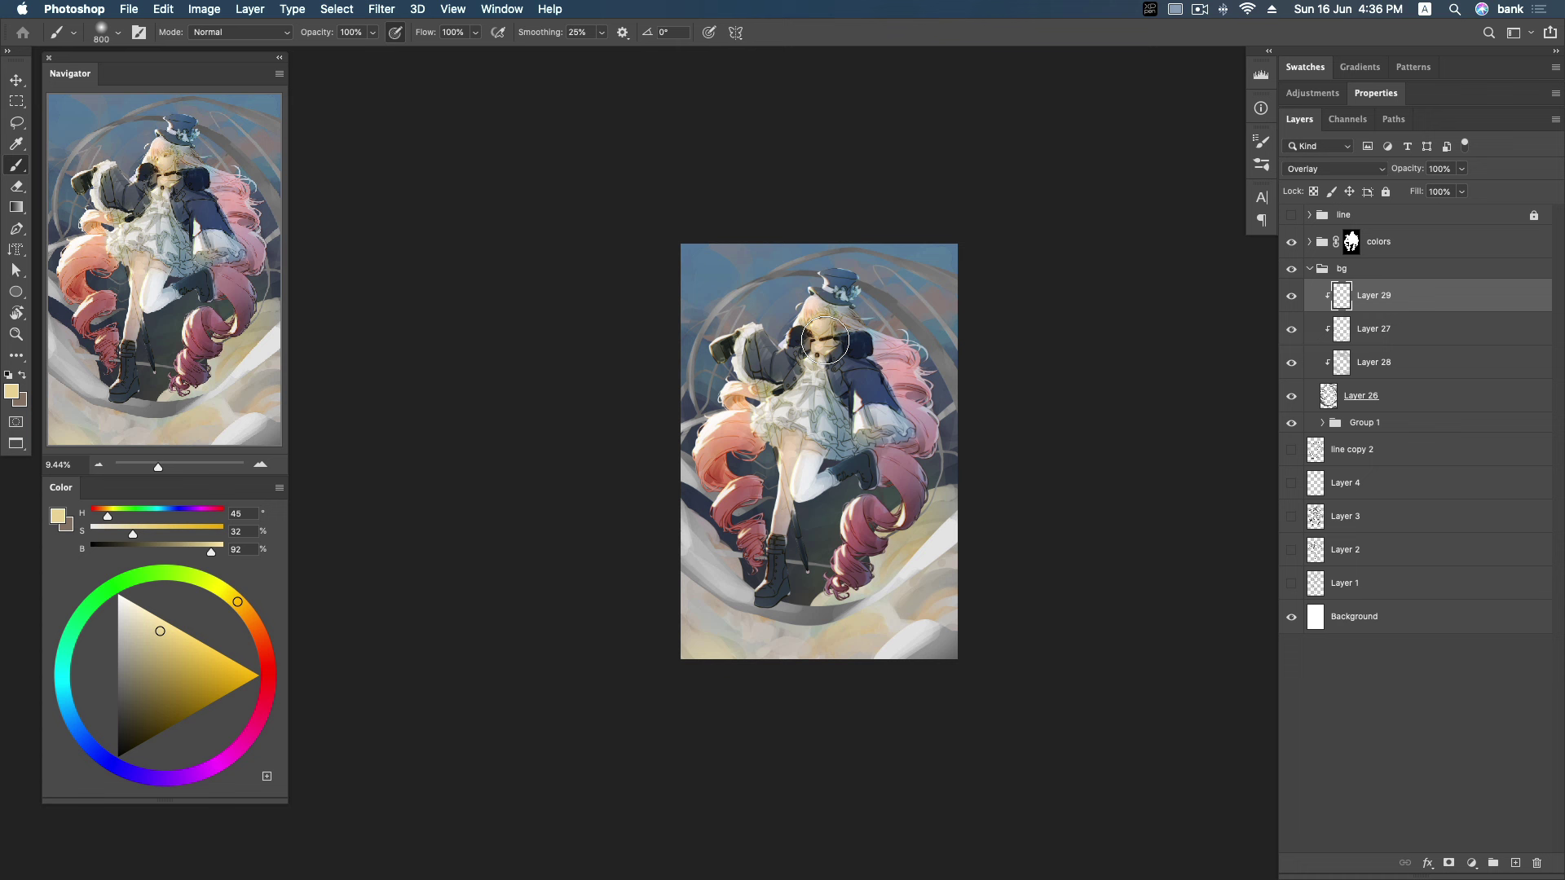
right_click(843, 342)
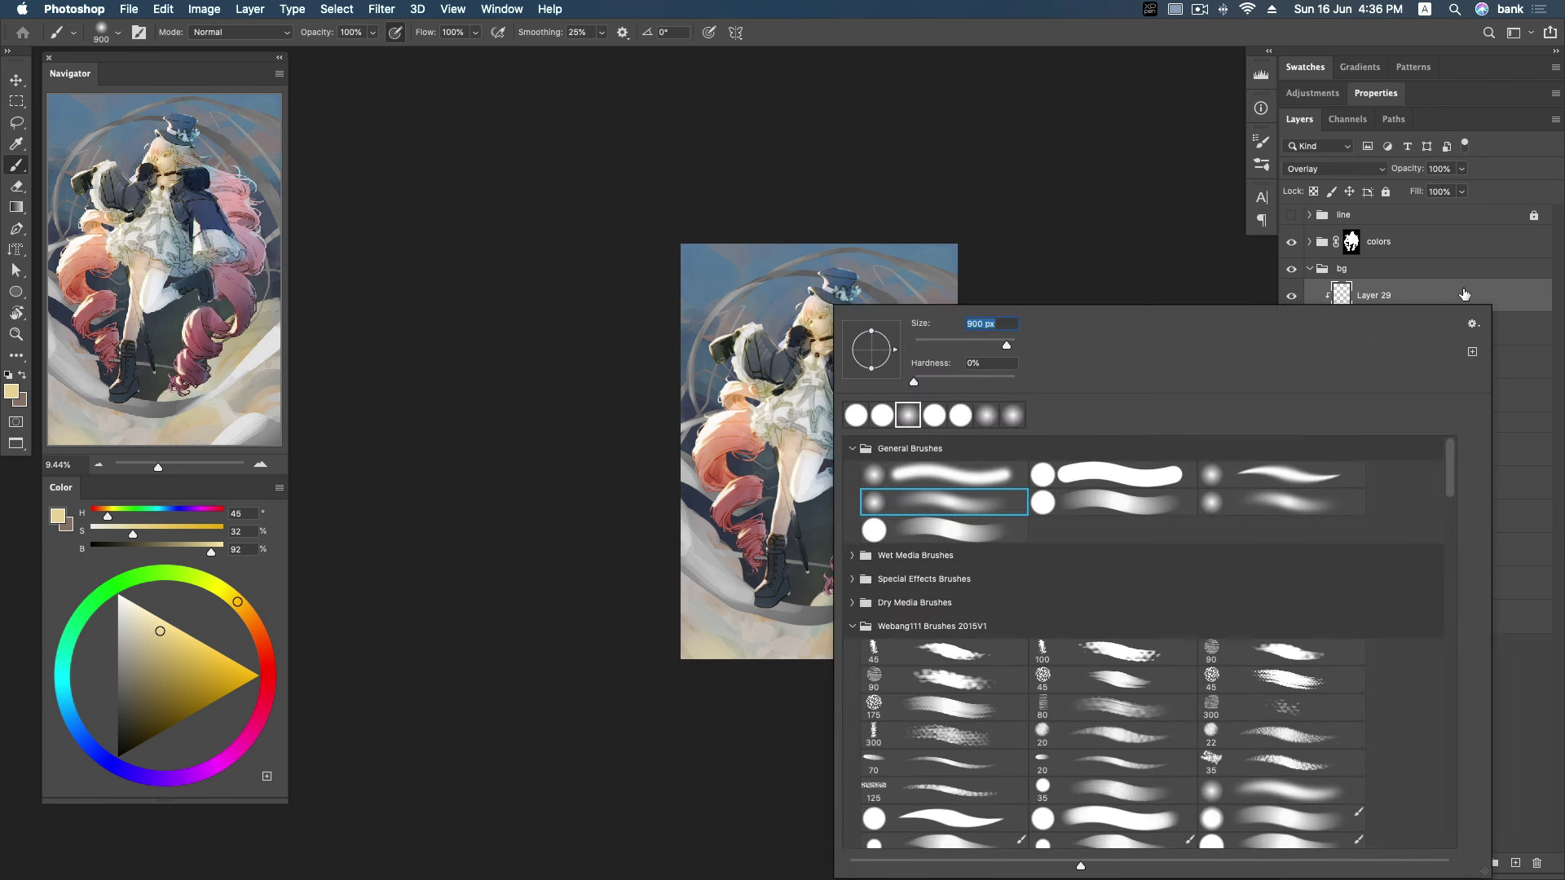
left_click(1467, 297)
left_click(1200, 9)
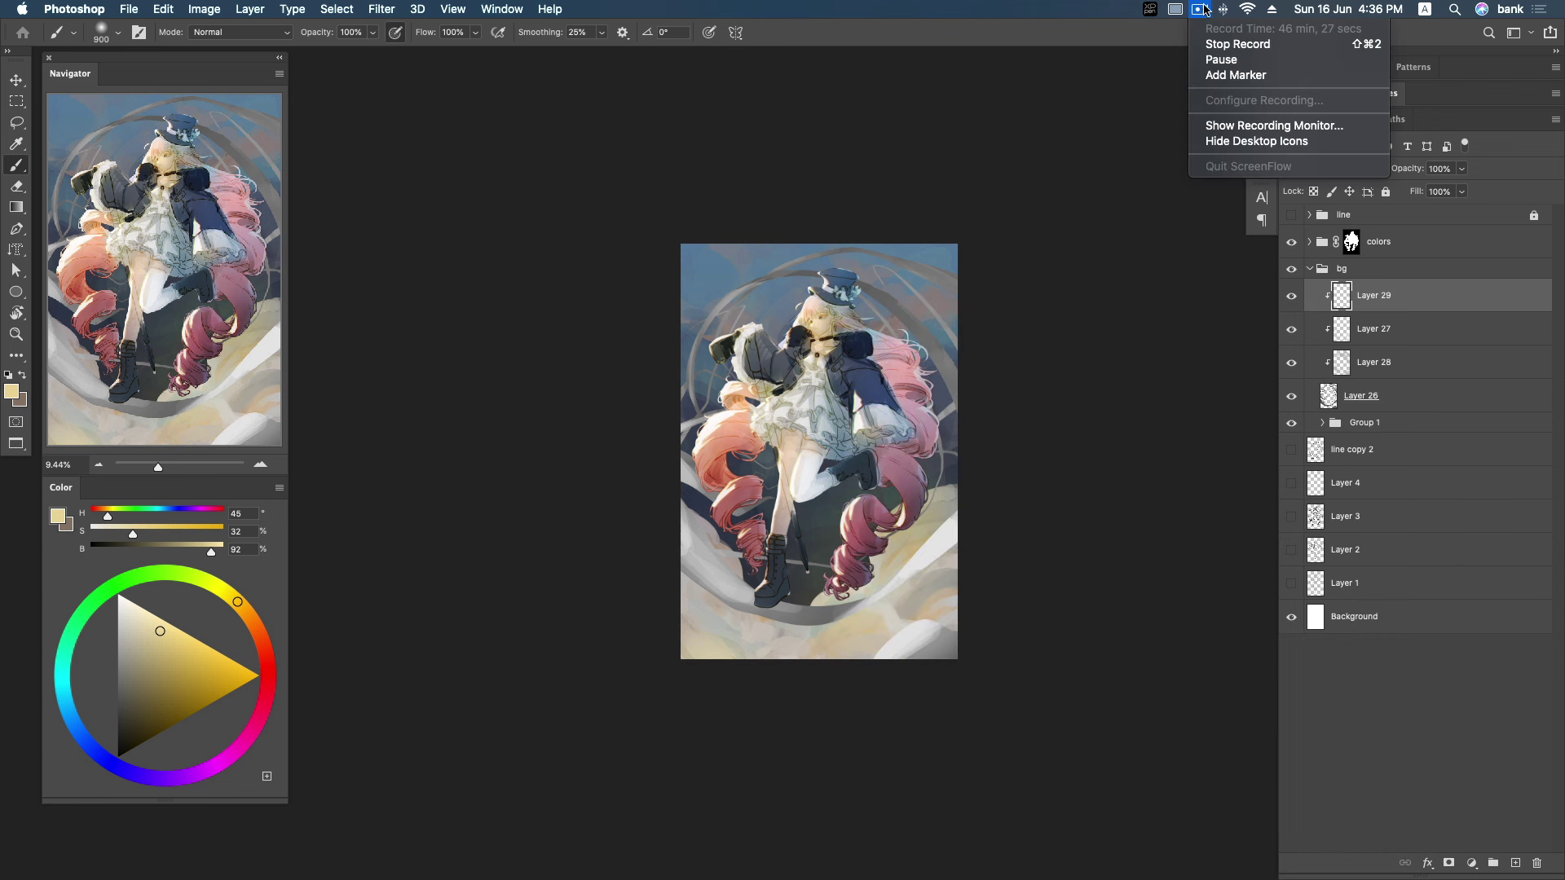
left_click(1158, 33)
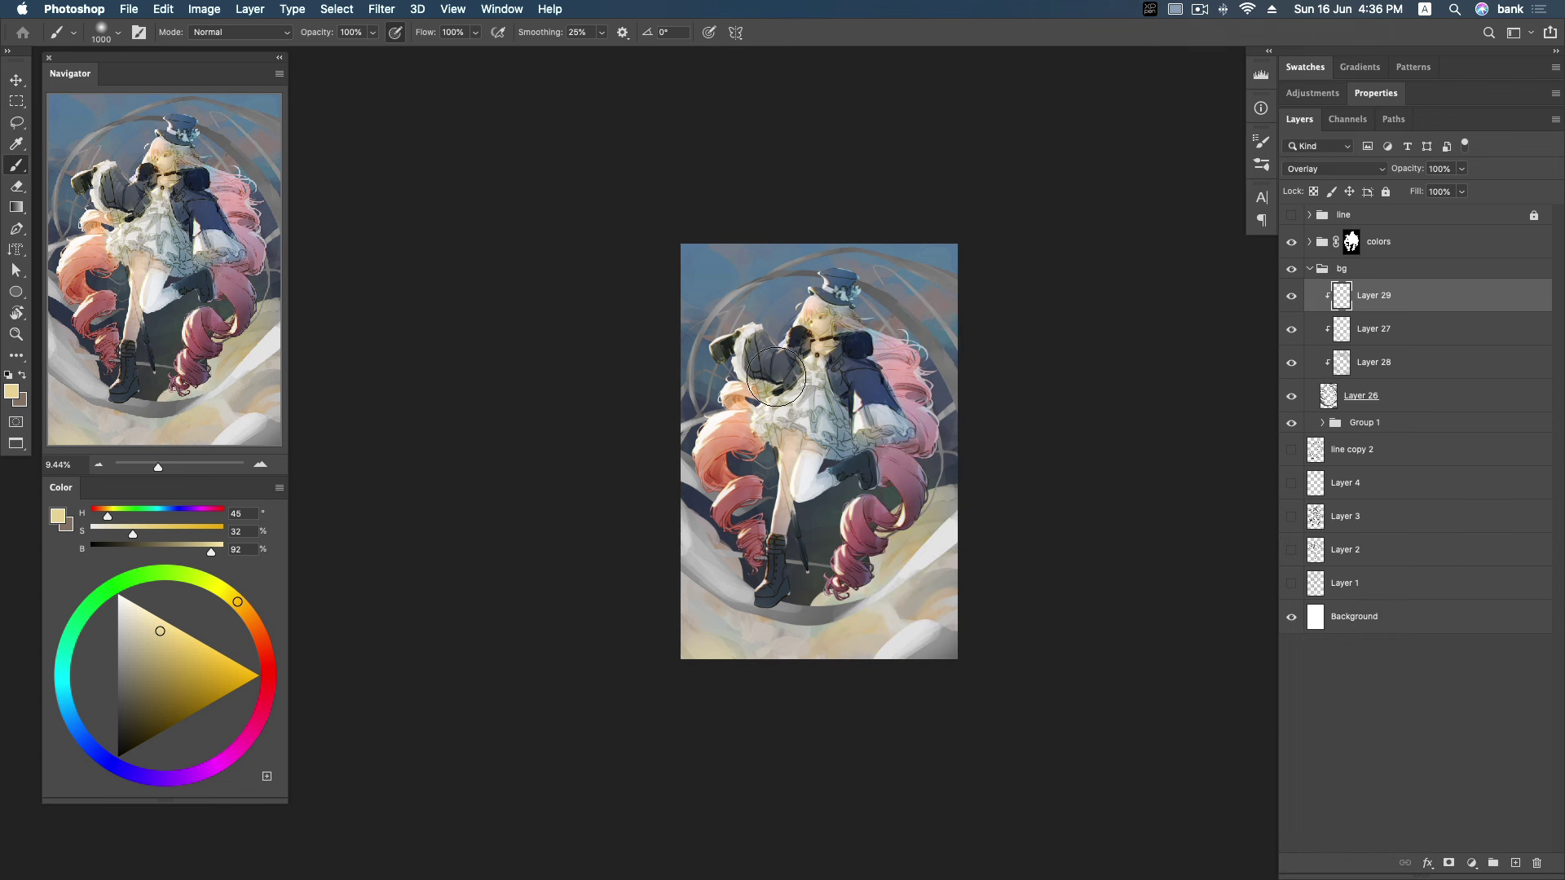
key("bracketright")
key("bracketright")
key("bracketright")
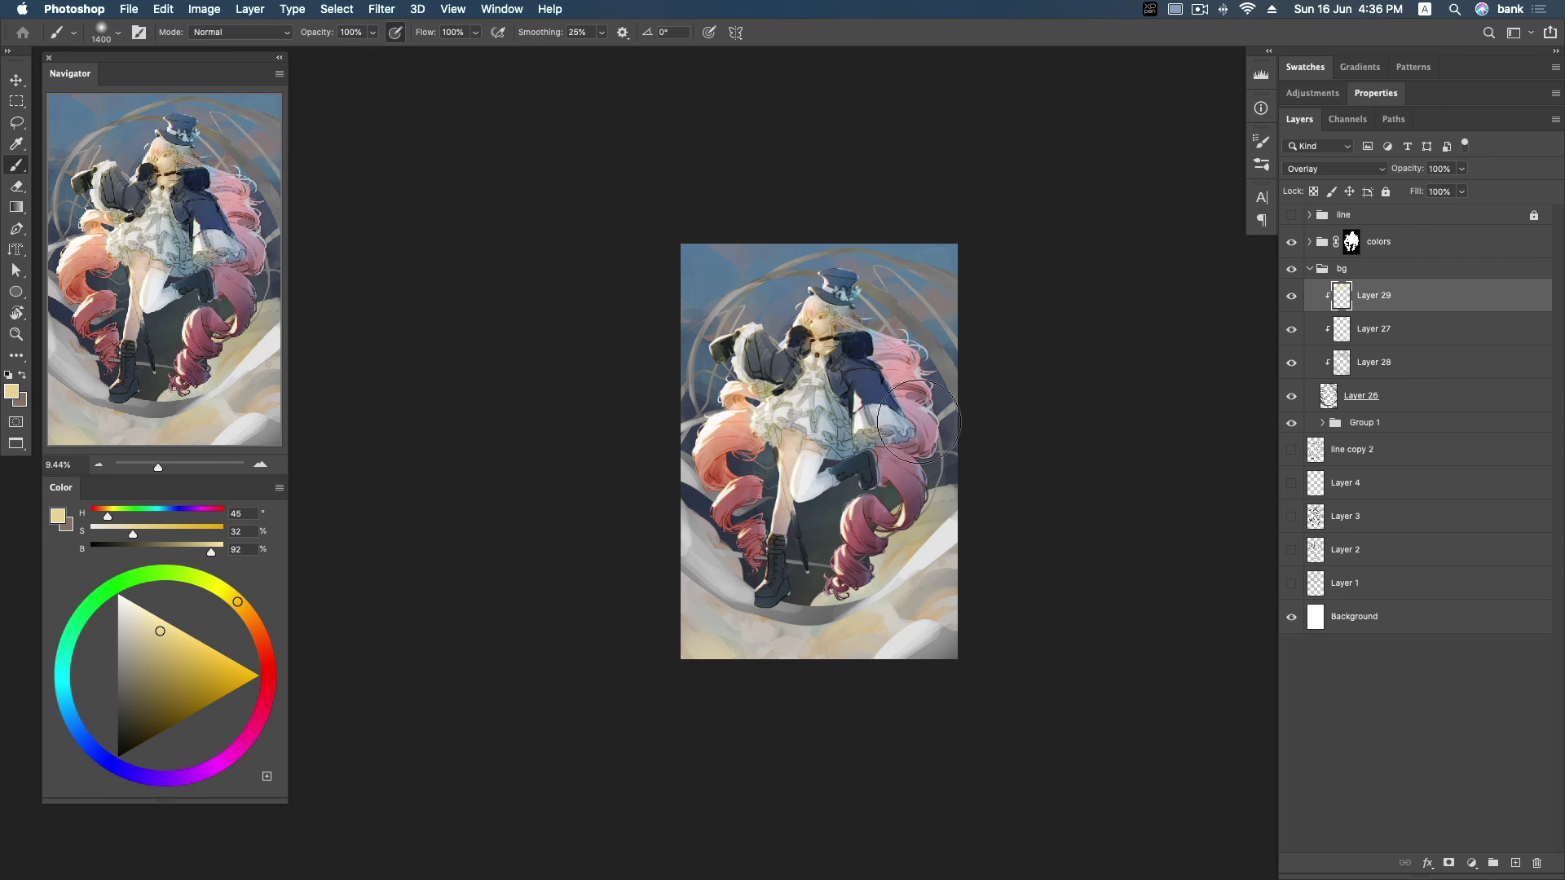
key("bracketleft")
key("bracketleft")
Paint a blue tint along the artwork's upper-right edge with a 1300 px brush.
left_click(81, 736)
key("bracketright")
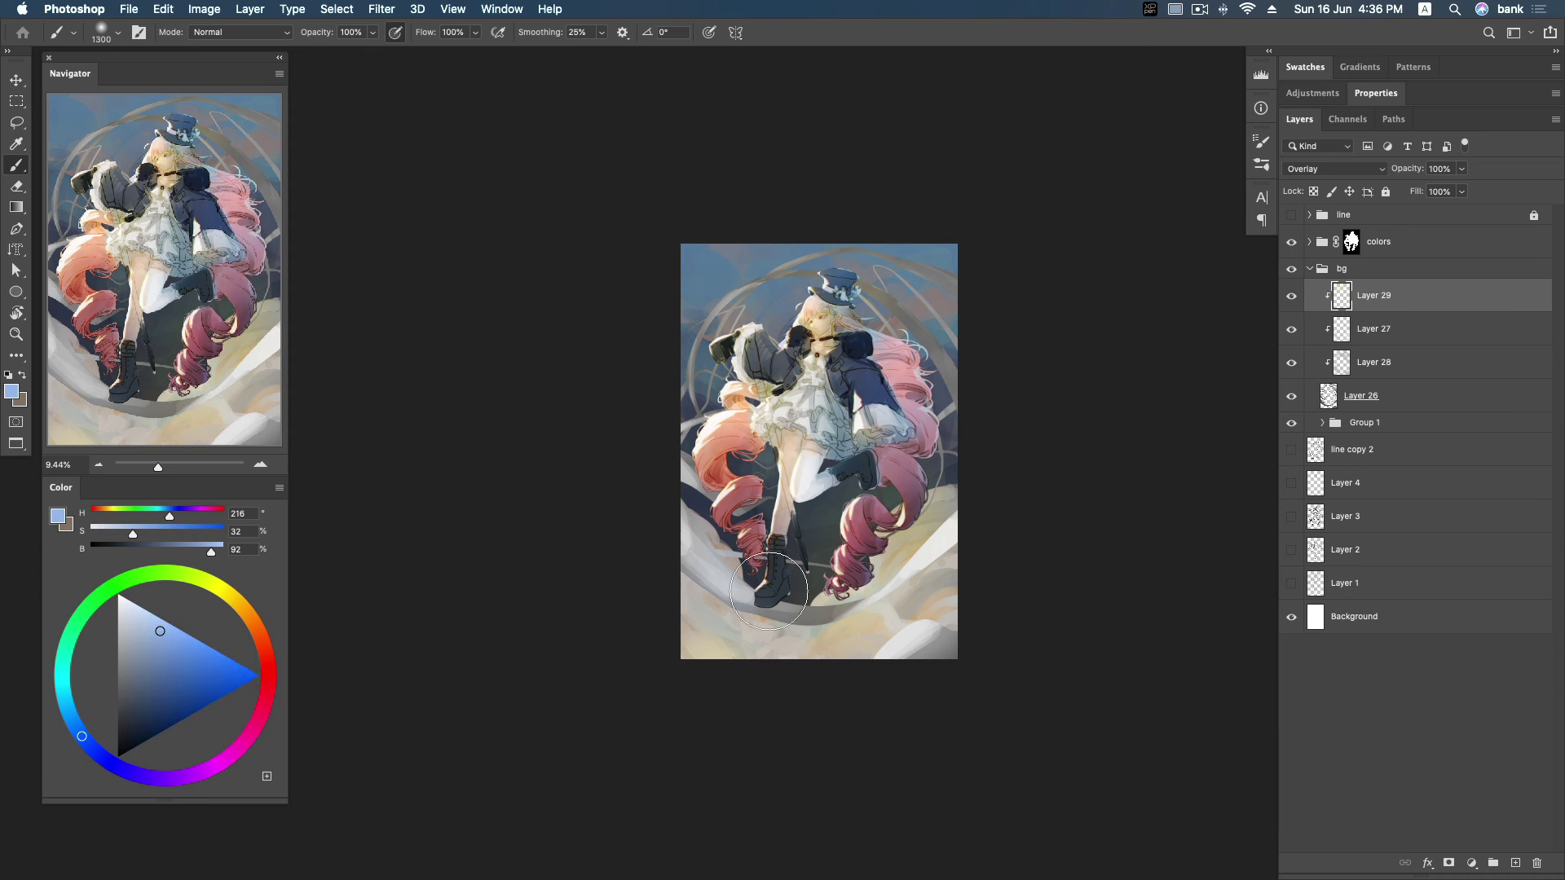
left_click(166, 667)
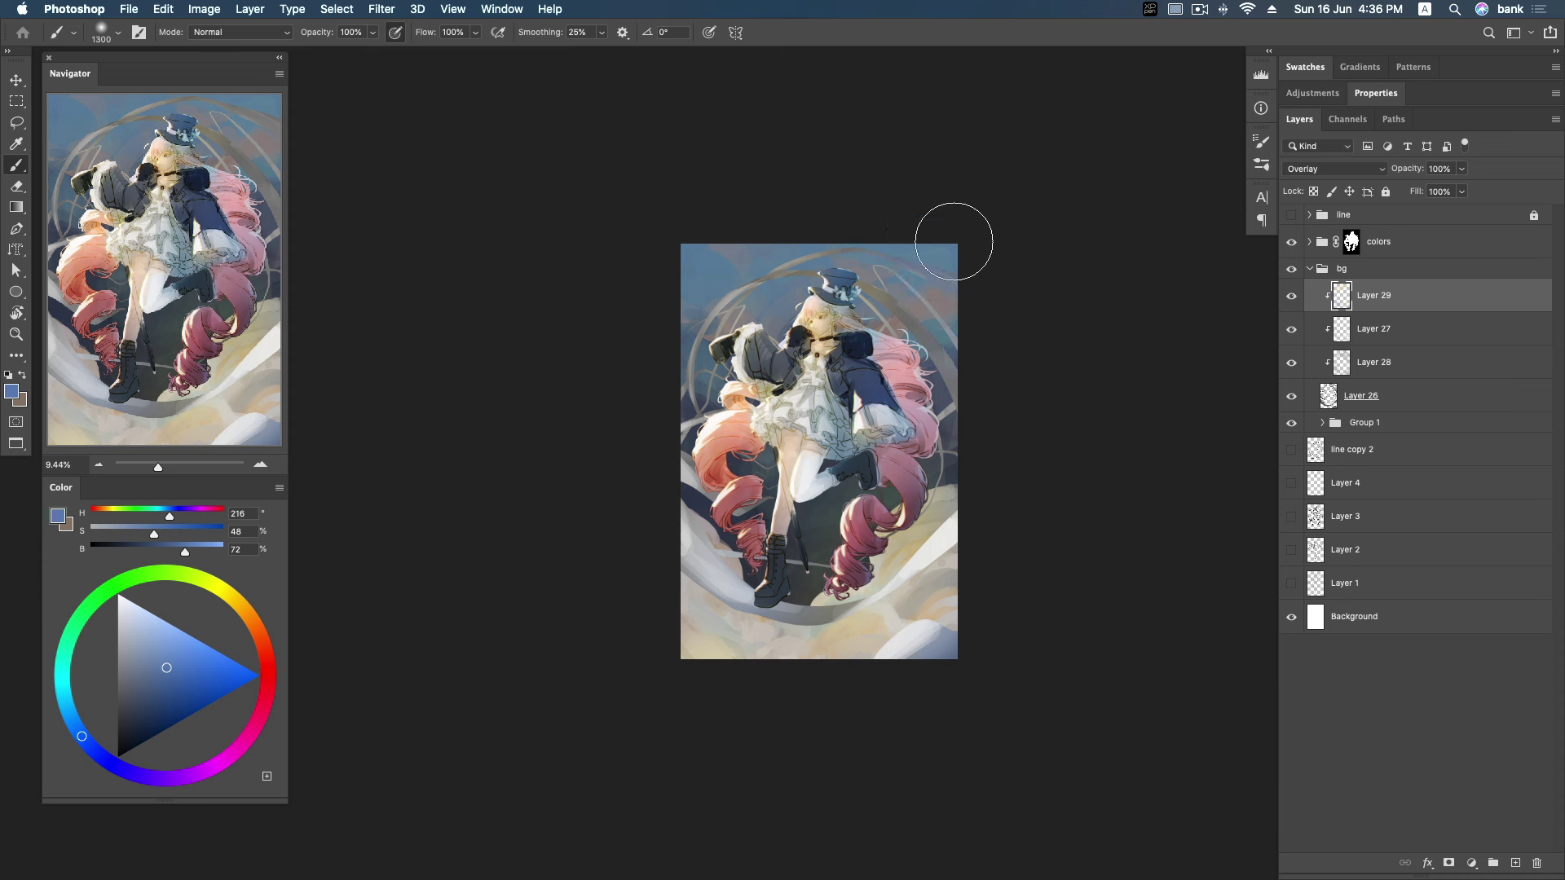
left_click(160, 667)
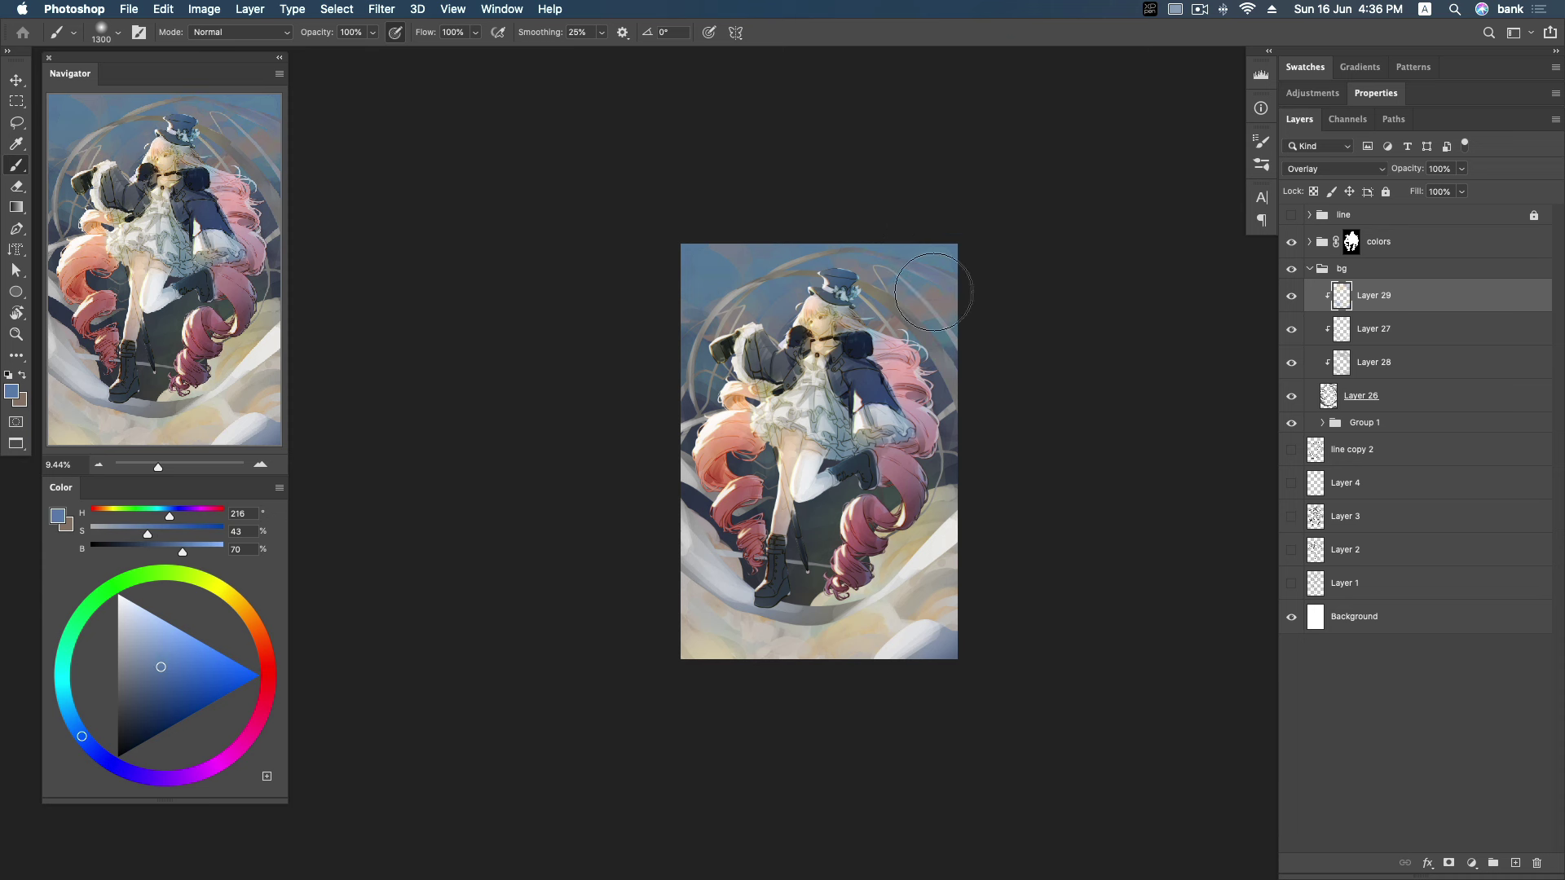
left_click_drag(968, 287, 901, 307)
Tint the lower-right corner and left-side hair pinkish-orange, then hide Layer 28.
left_click(697, 379, "alt")
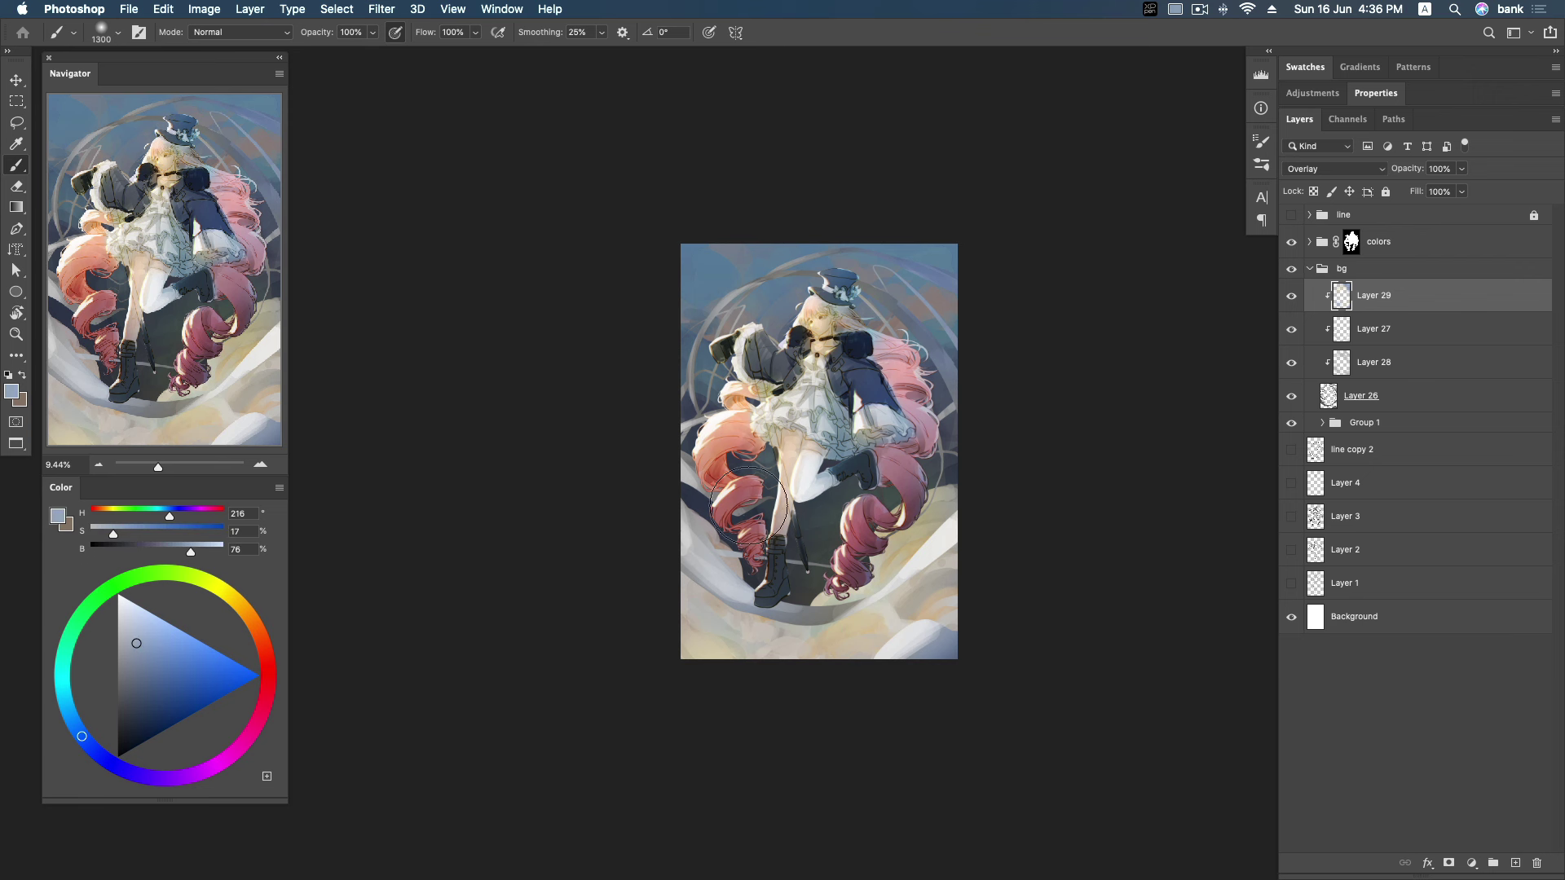
left_click(134, 681)
left_click(689, 355, "alt")
left_click(261, 642)
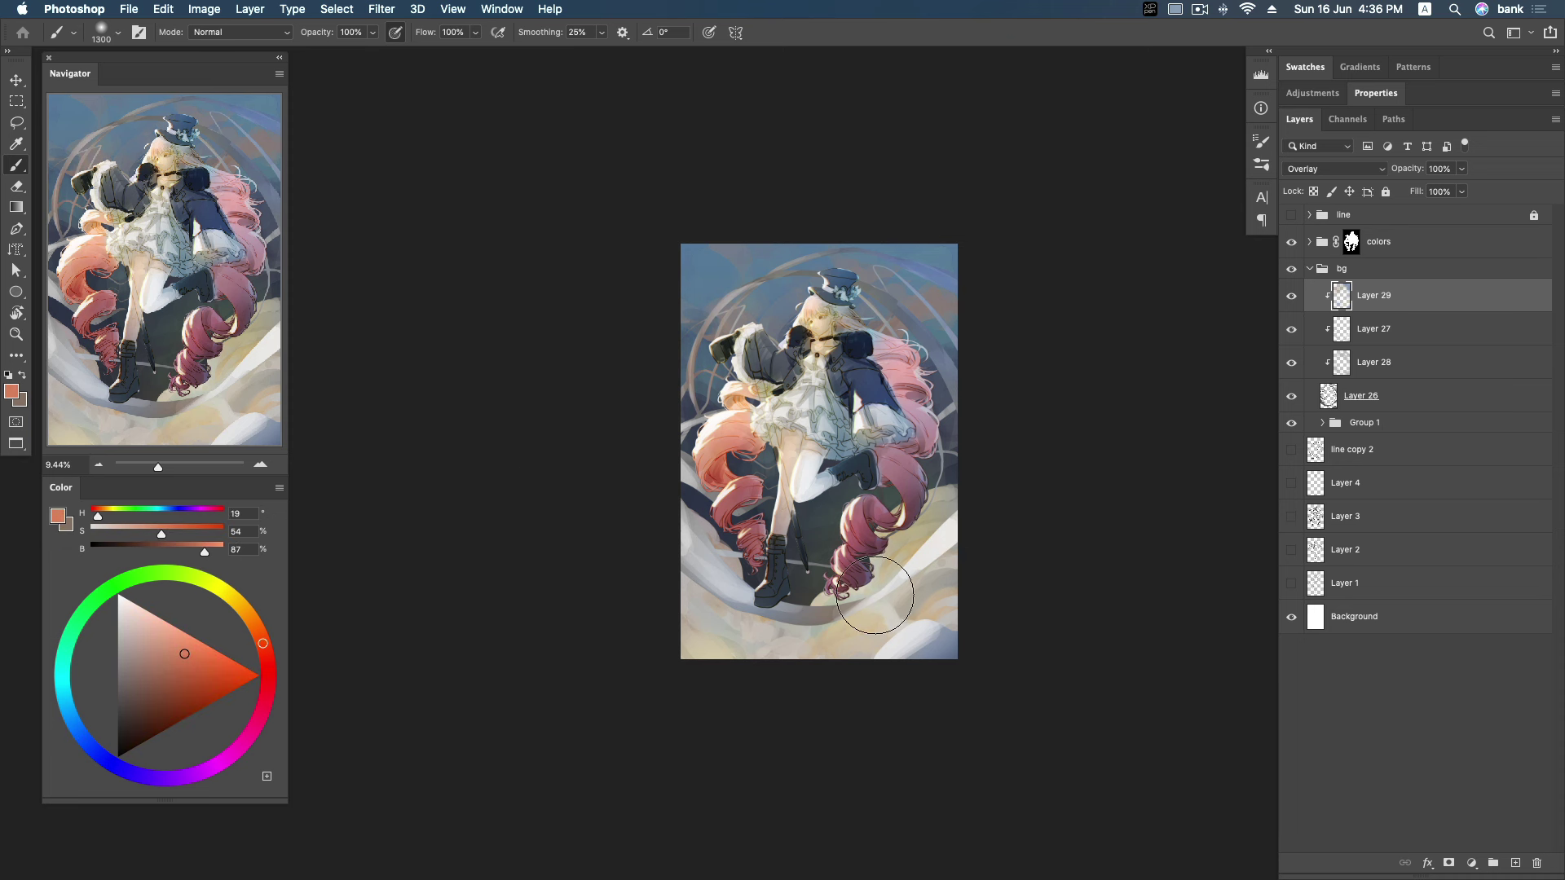
key("bracketleft")
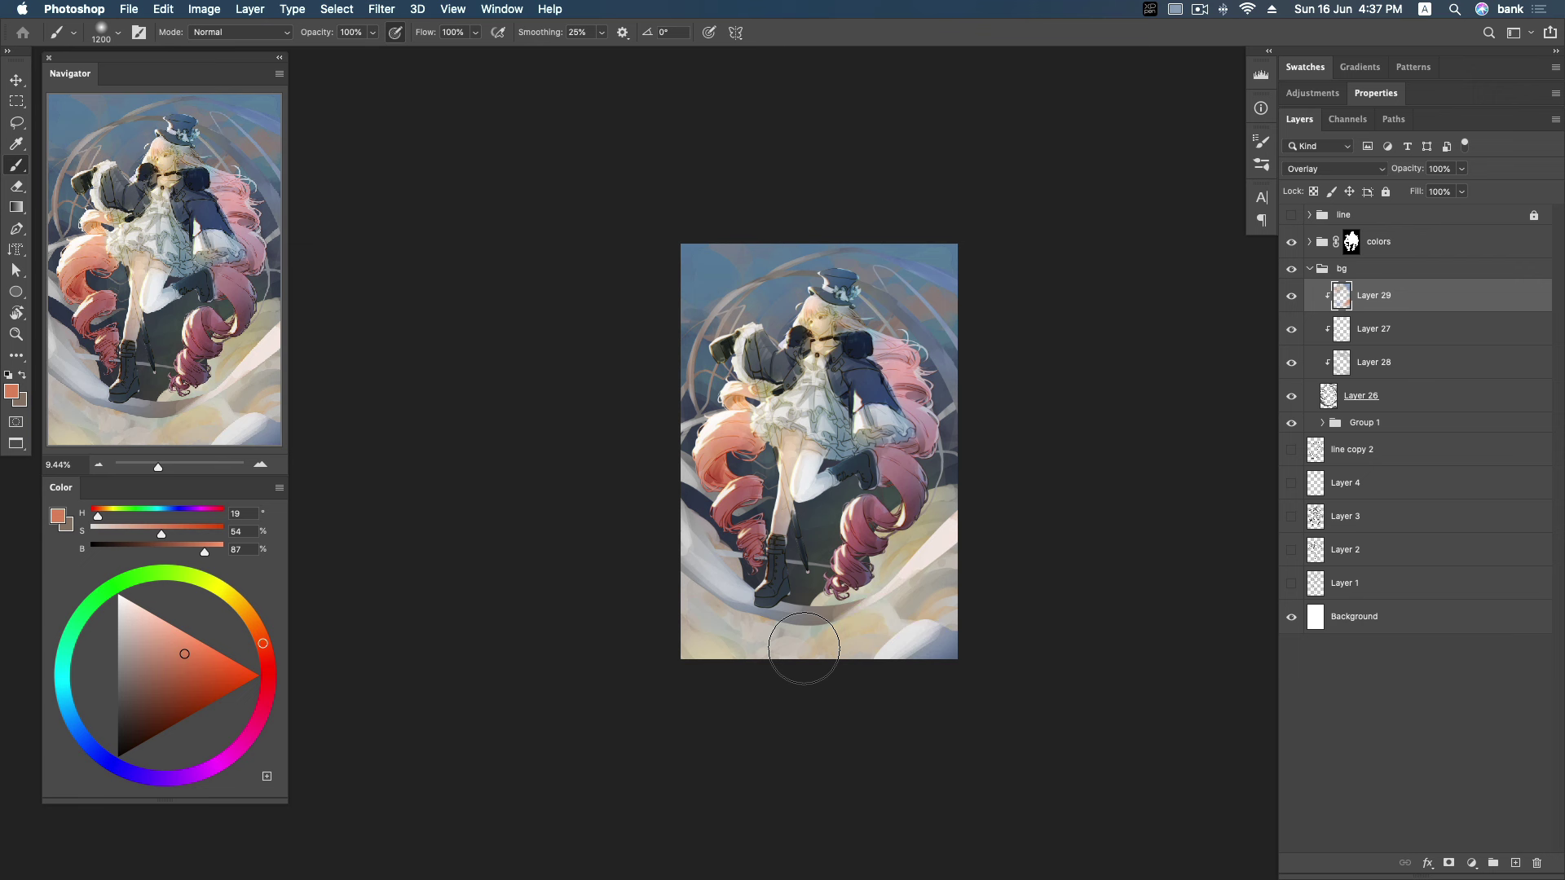
key("bracketleft")
key("bracketleft")
key("bracketleft")
left_click_drag(971, 601, 929, 636)
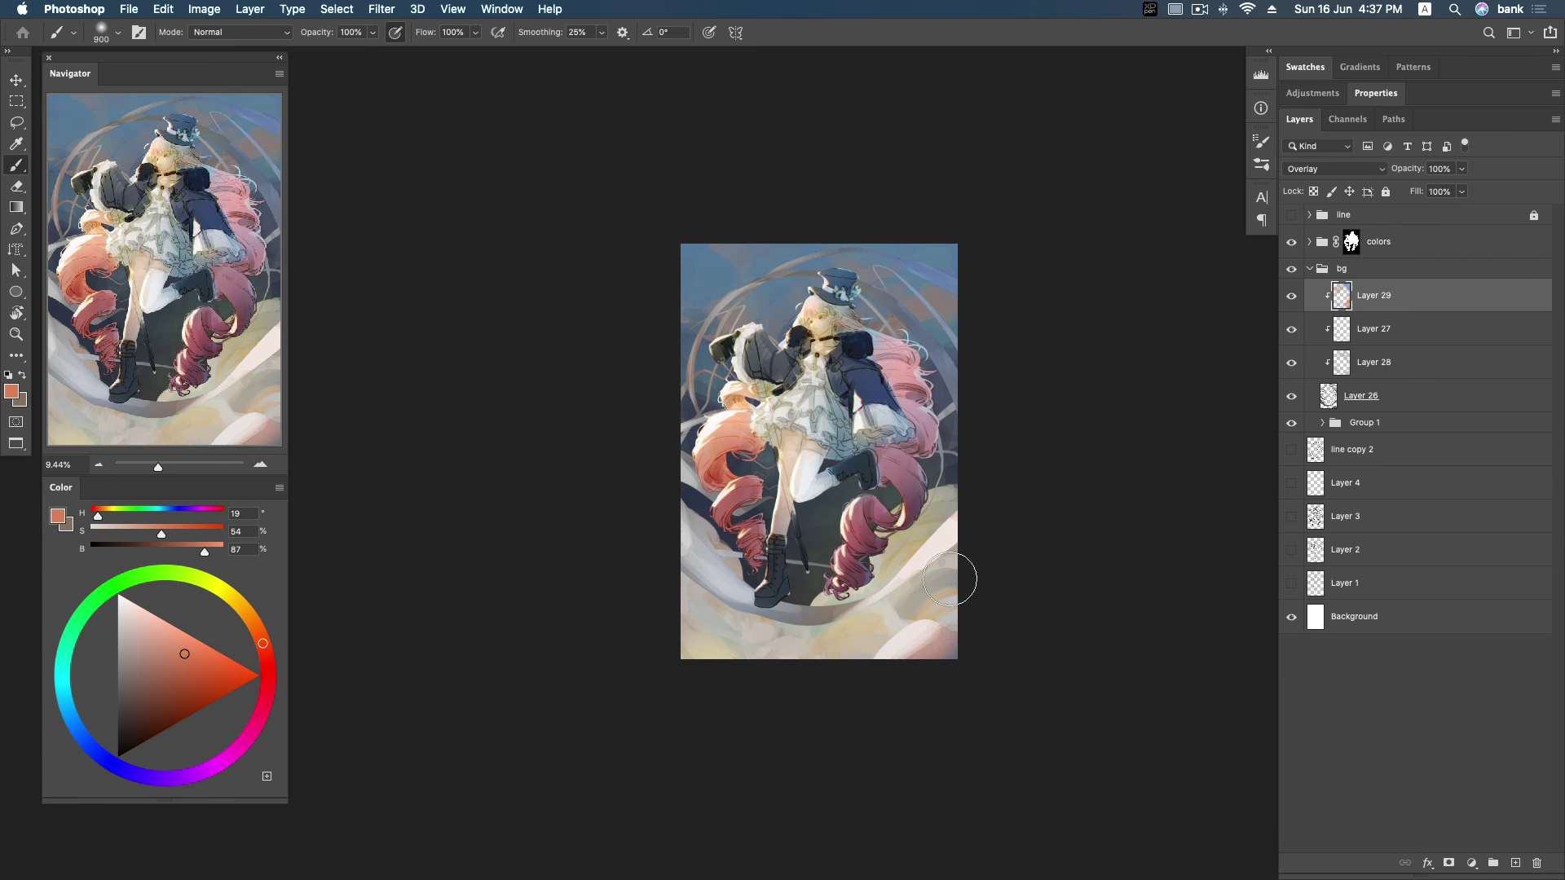
left_click_drag(694, 454, 681, 517)
left_click(1295, 366)
left_click(1294, 365)
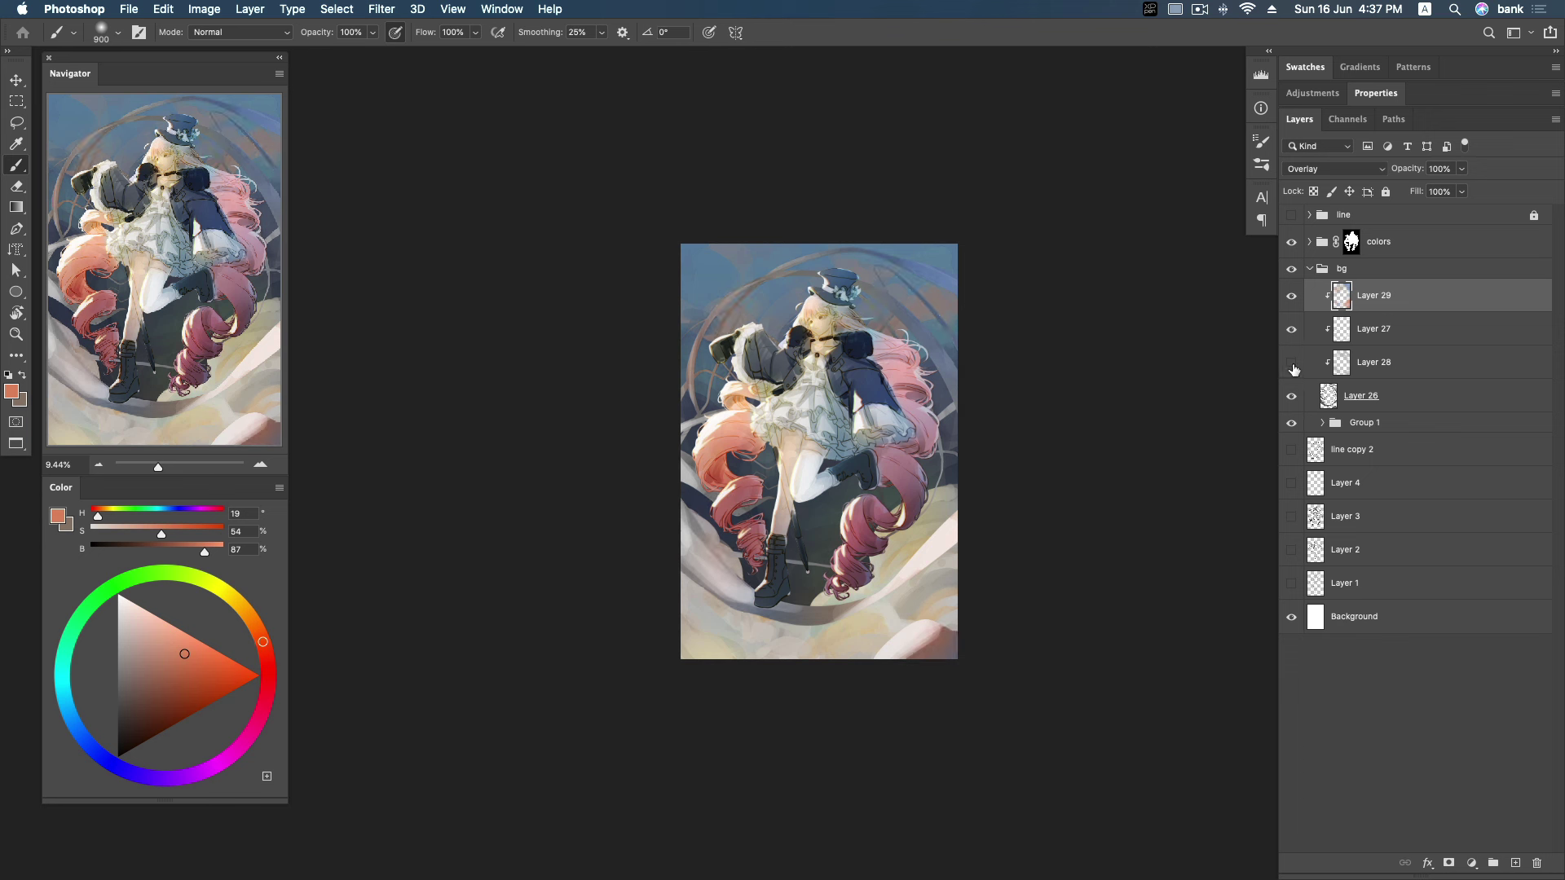
Show Layer 28 again and lower its opacity to 83%.
left_click(1293, 366)
left_click(1448, 361)
left_click(1462, 169)
left_click_drag(1464, 190, 1456, 193)
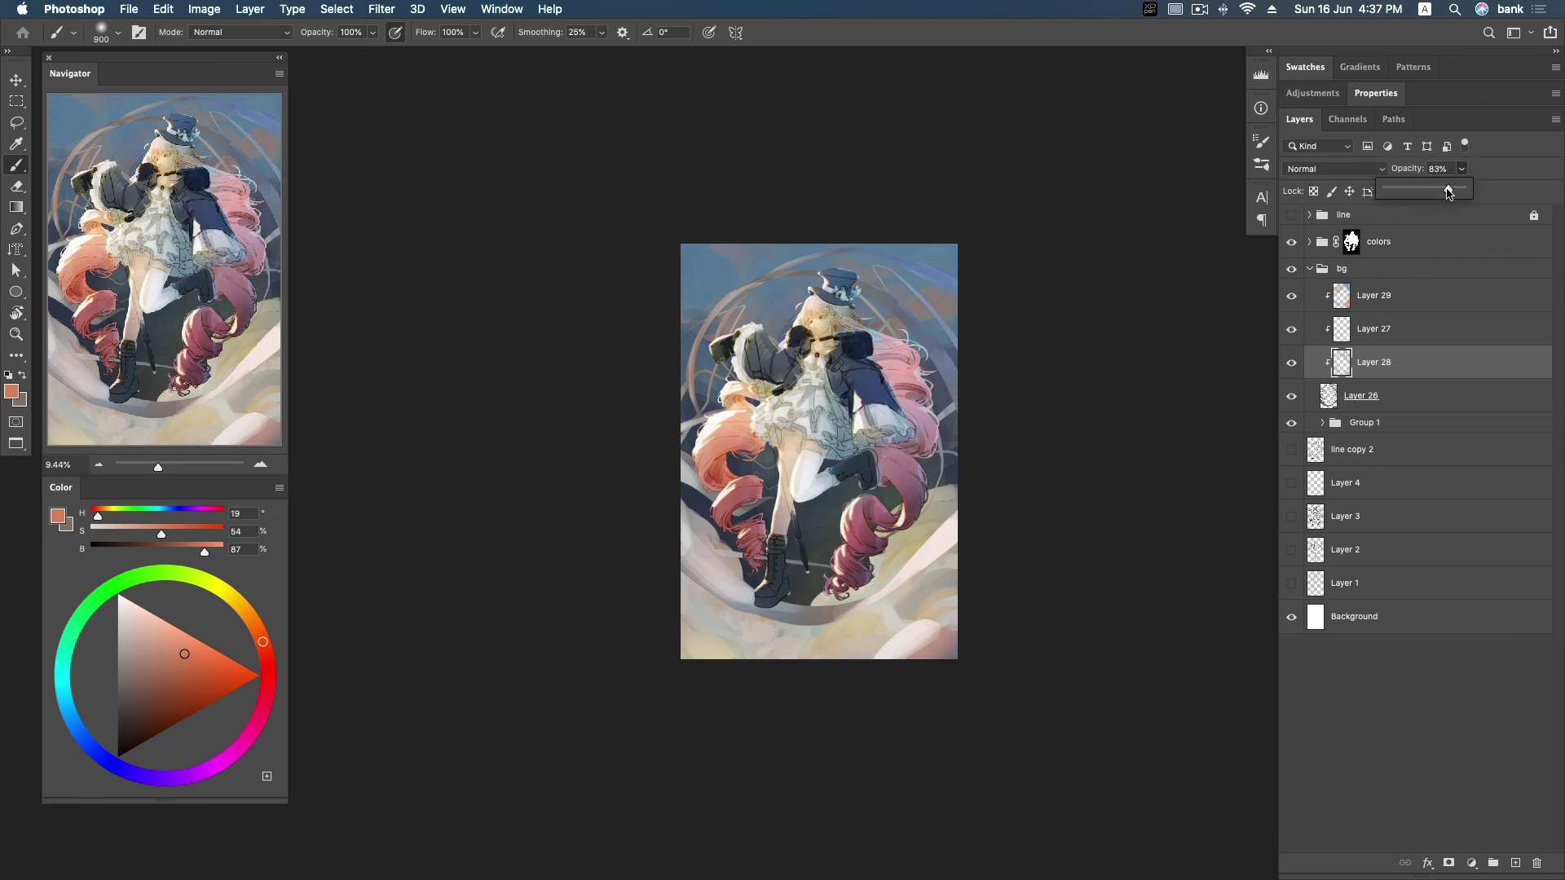
Group Layers 26–29 into Group 2 and add new Layer 30 above it.
left_click(1423, 307)
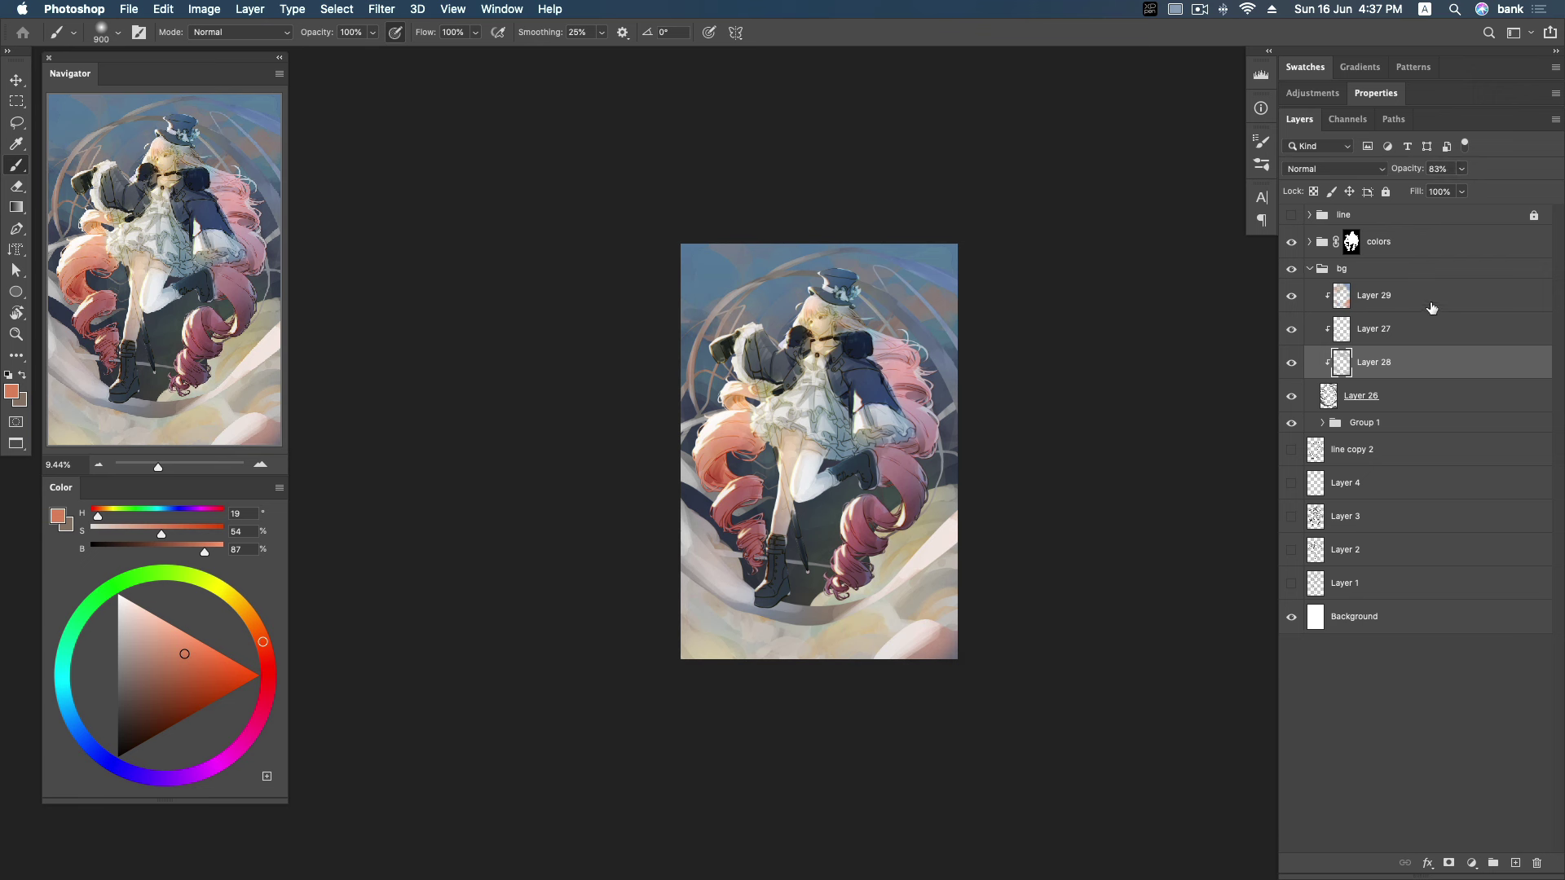
left_click(1426, 403, "shift")
key("super+g")
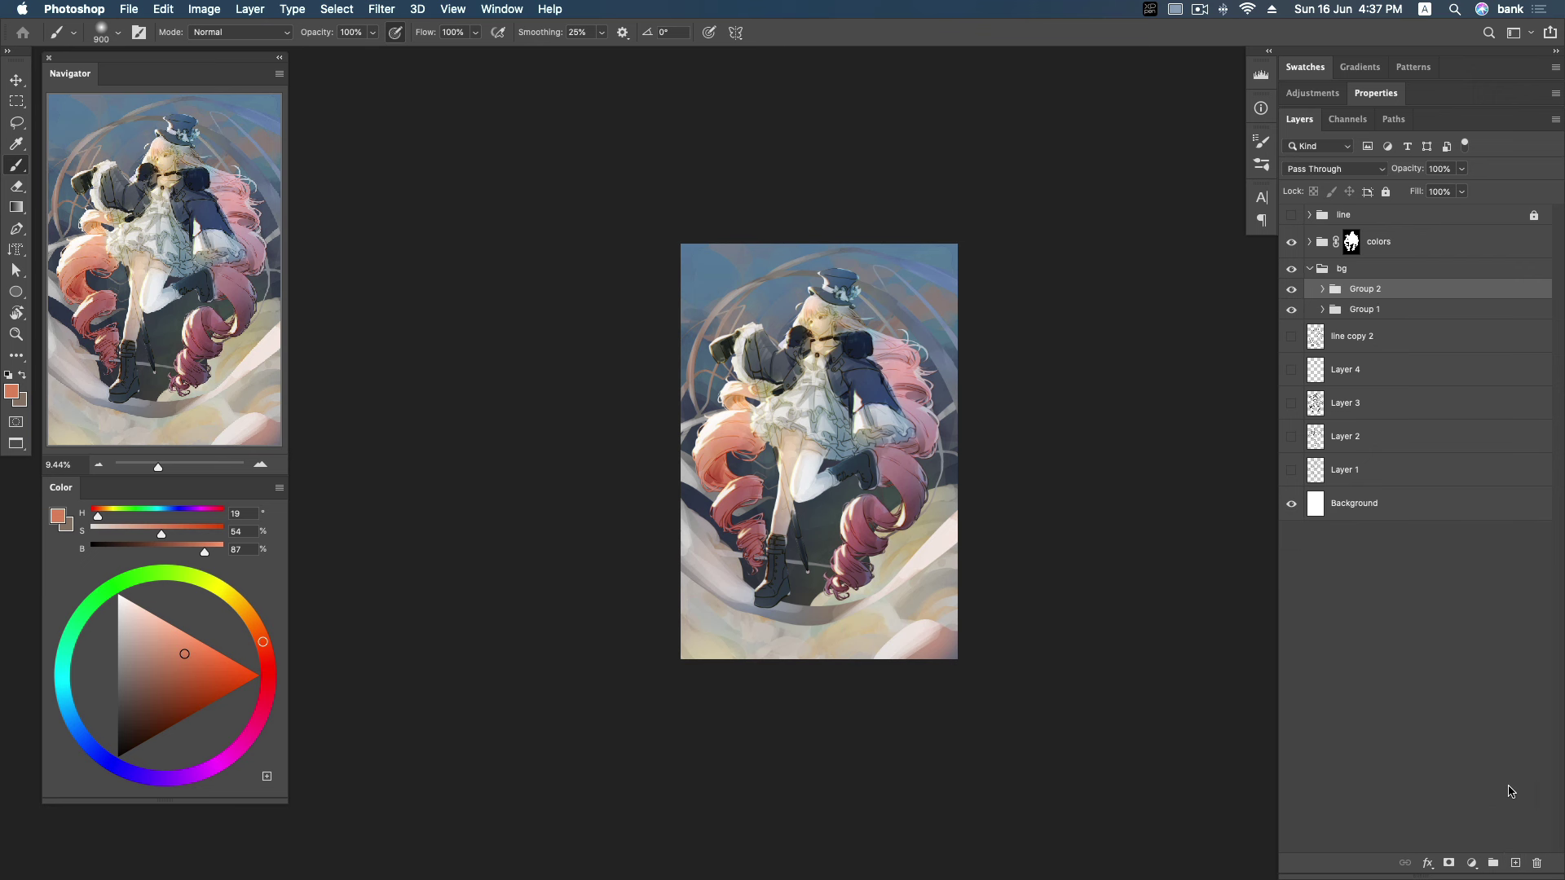
left_click(1517, 865)
left_click_drag(263, 641, 237, 601)
left_click(151, 621)
left_click(1357, 170)
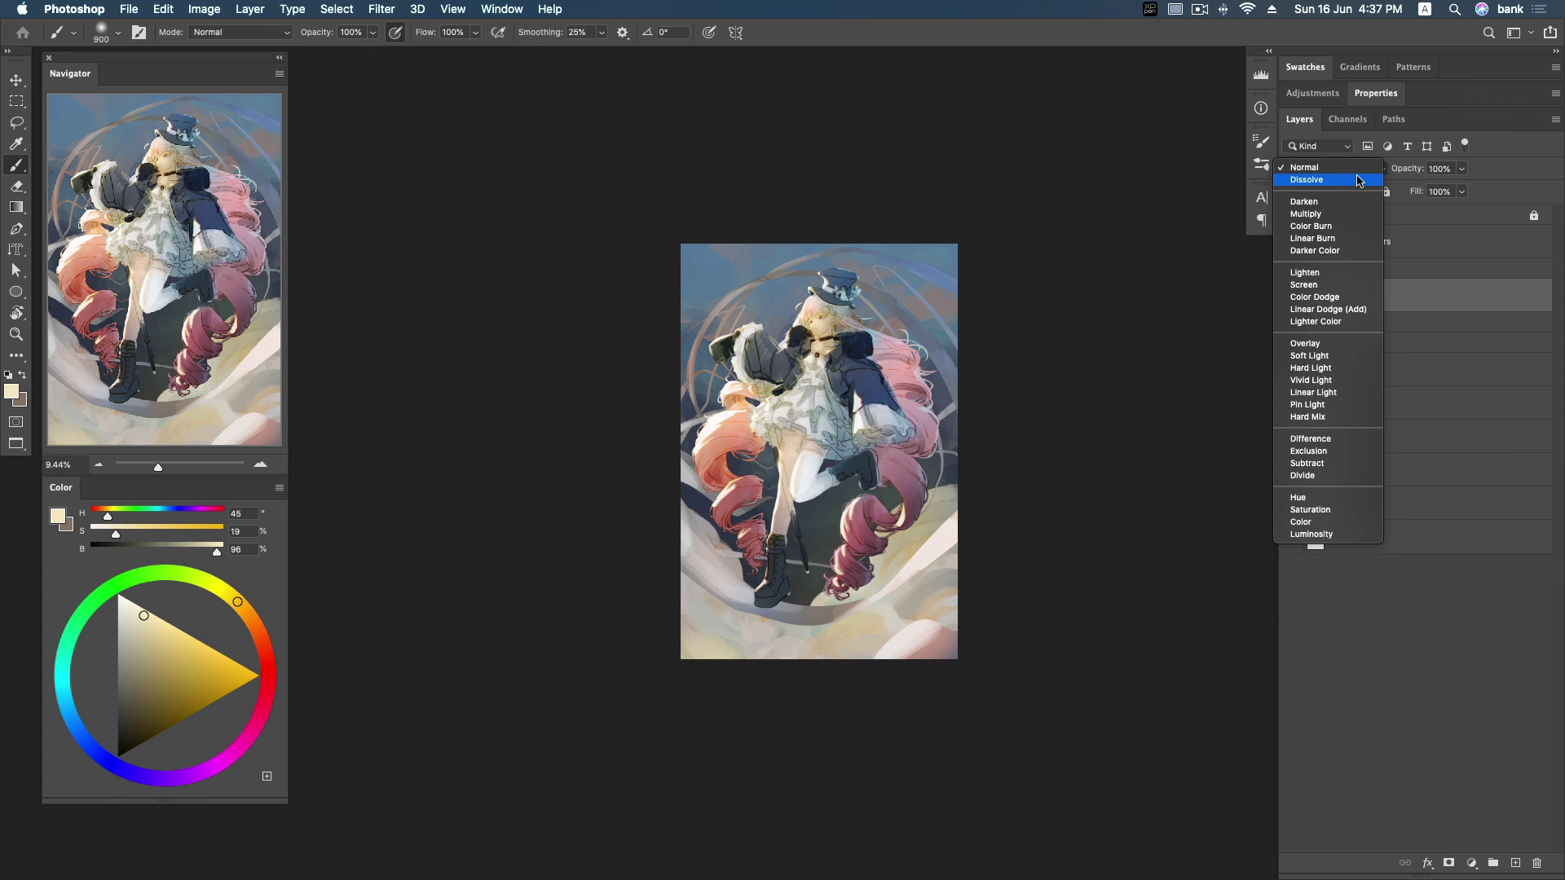
Set Layer 30 to Overlay and fill the lower canvas with a light gradient.
left_click(1328, 343)
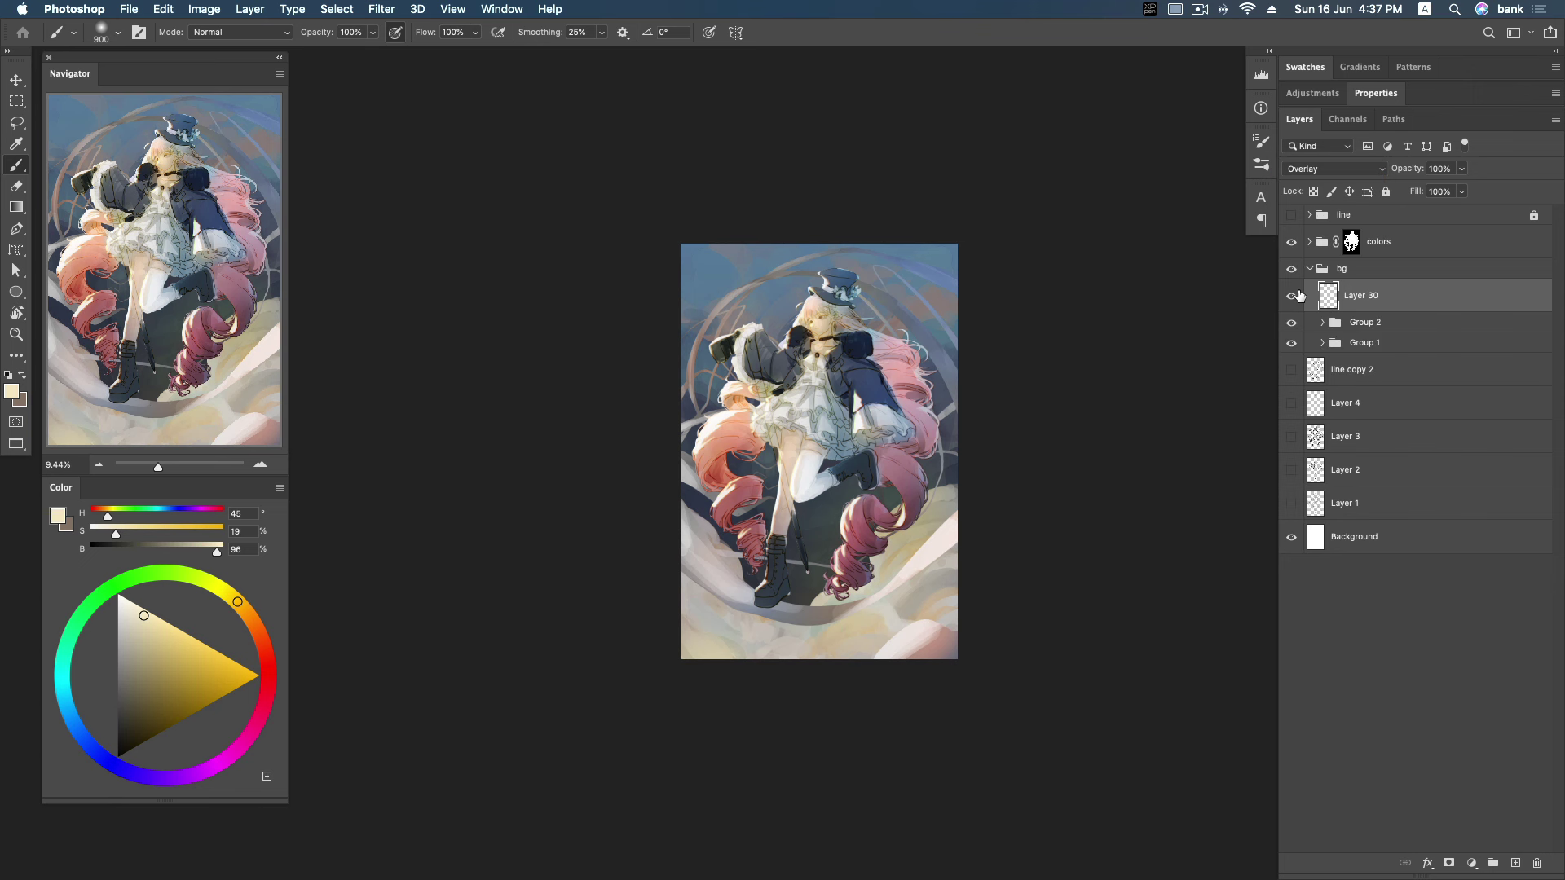
key("g")
left_click_drag(775, 708, 950, 424)
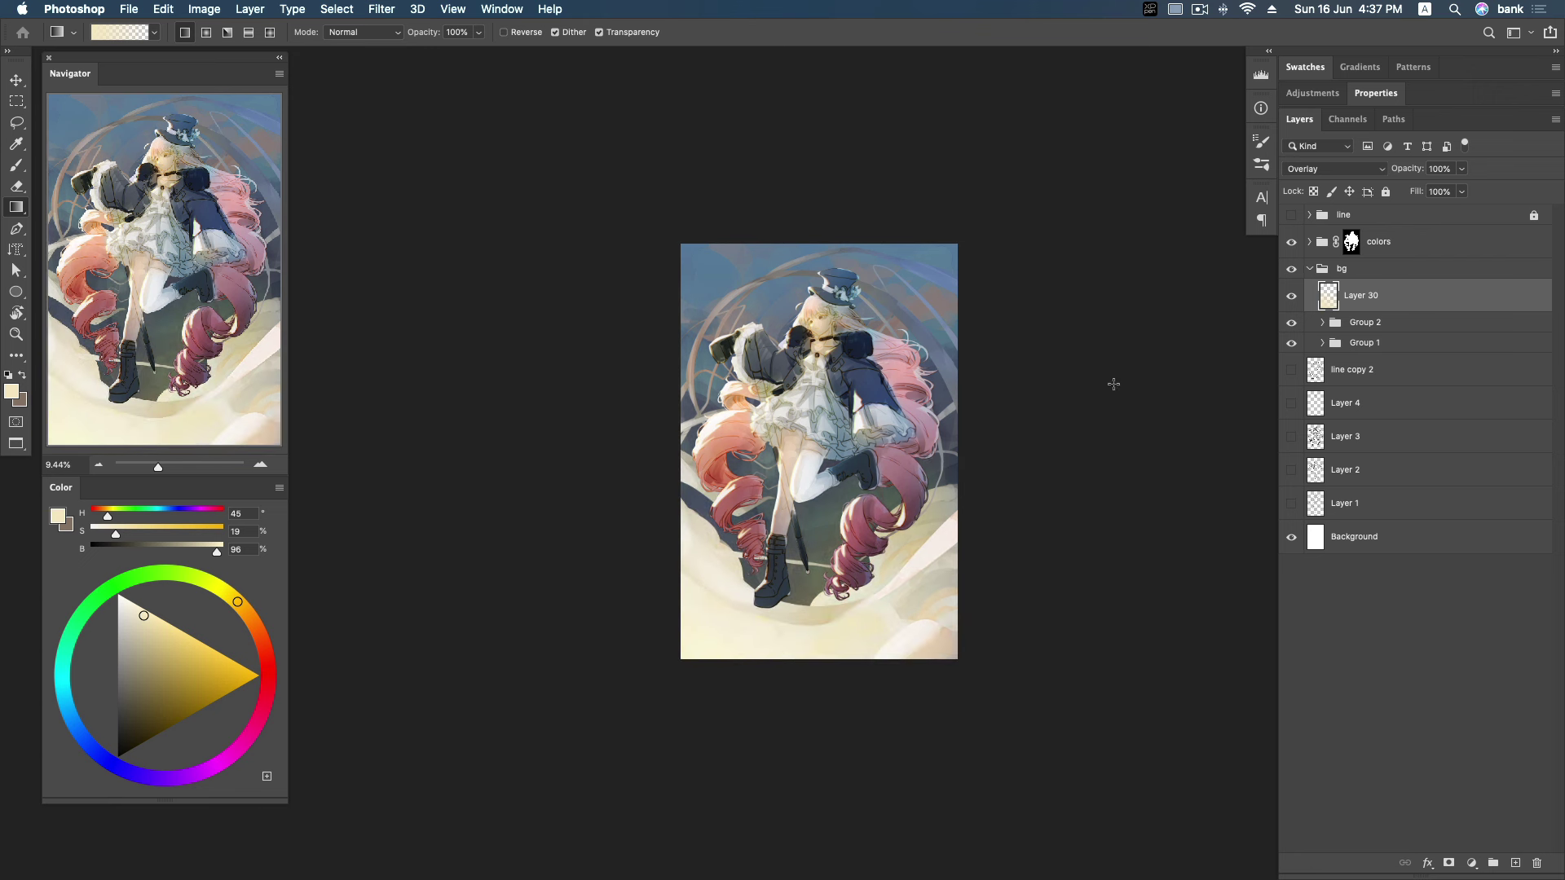
key("ctrl+z")
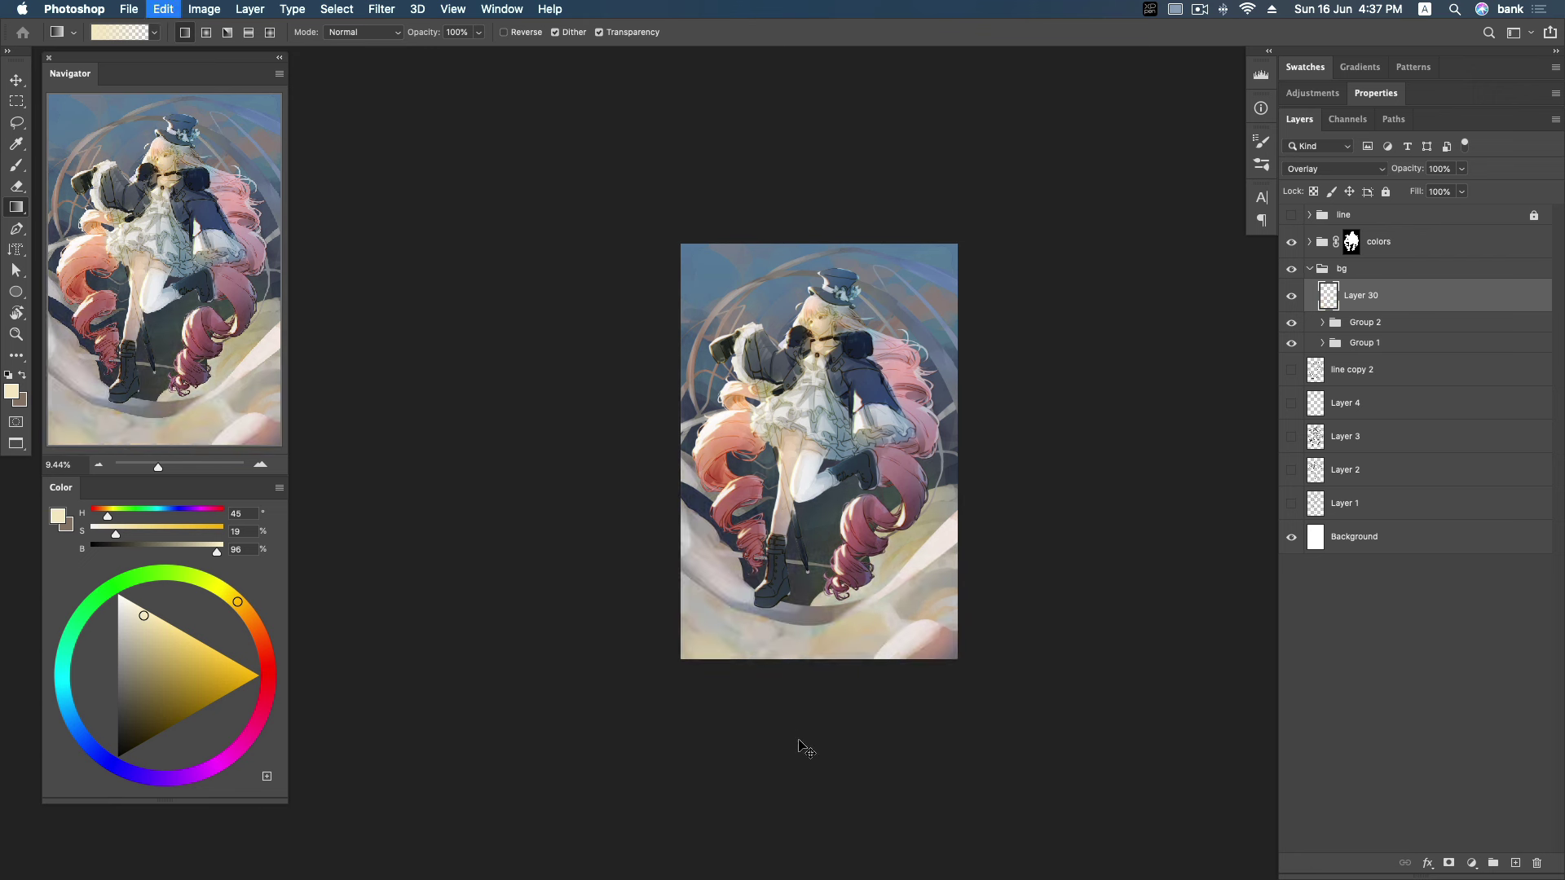
key("ctrl+shift+z")
Keep Layer 30 in Overlay mode and lower its opacity to 49%.
left_click(1377, 175)
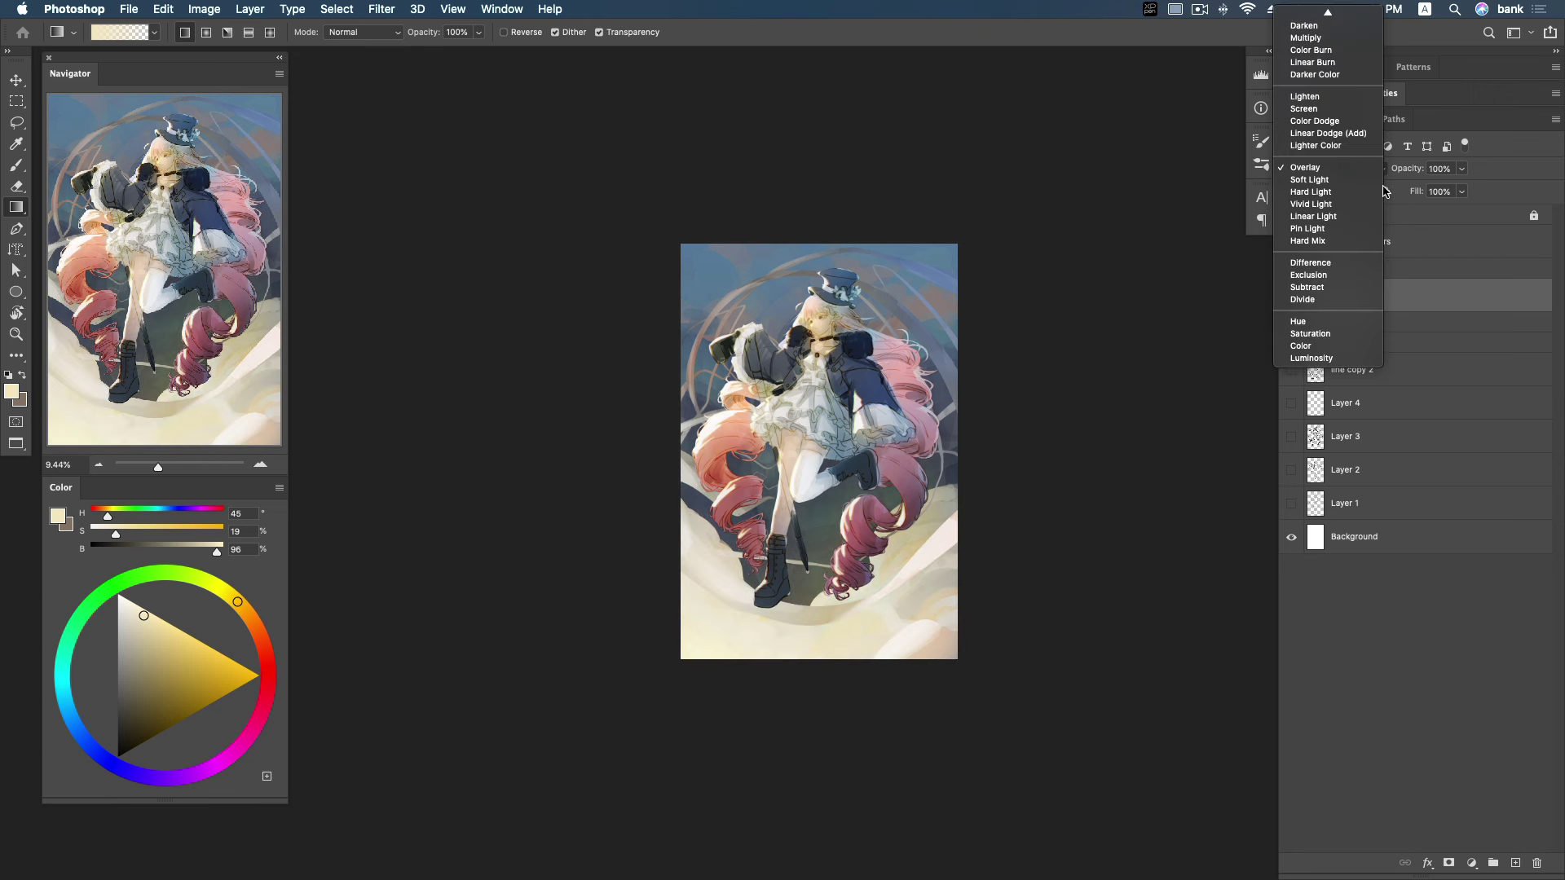
left_click(1394, 177)
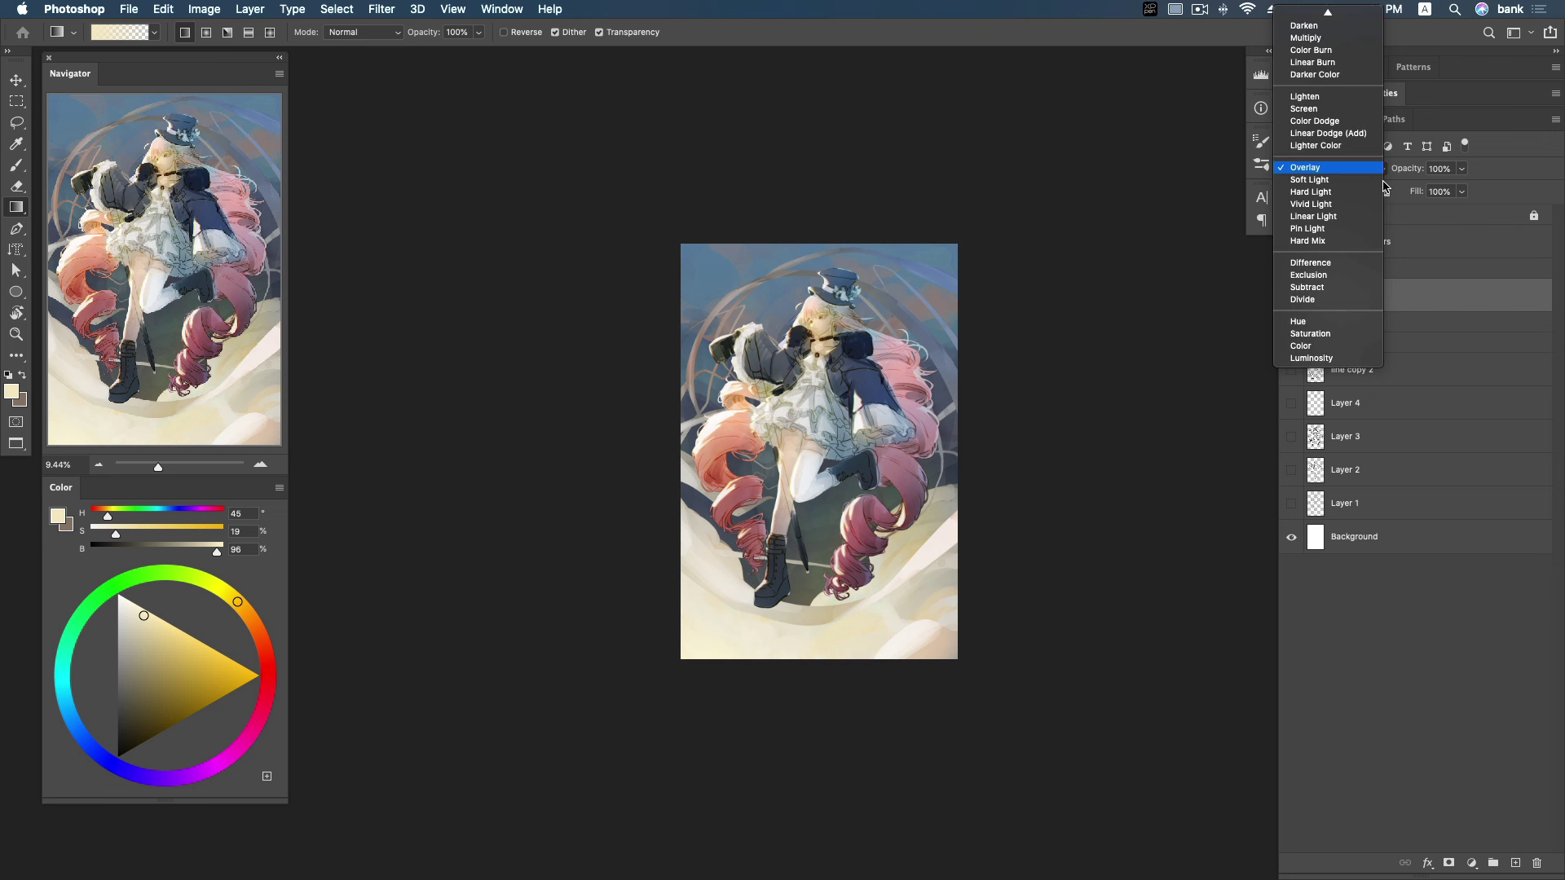
left_click(1375, 173)
left_click(1466, 173)
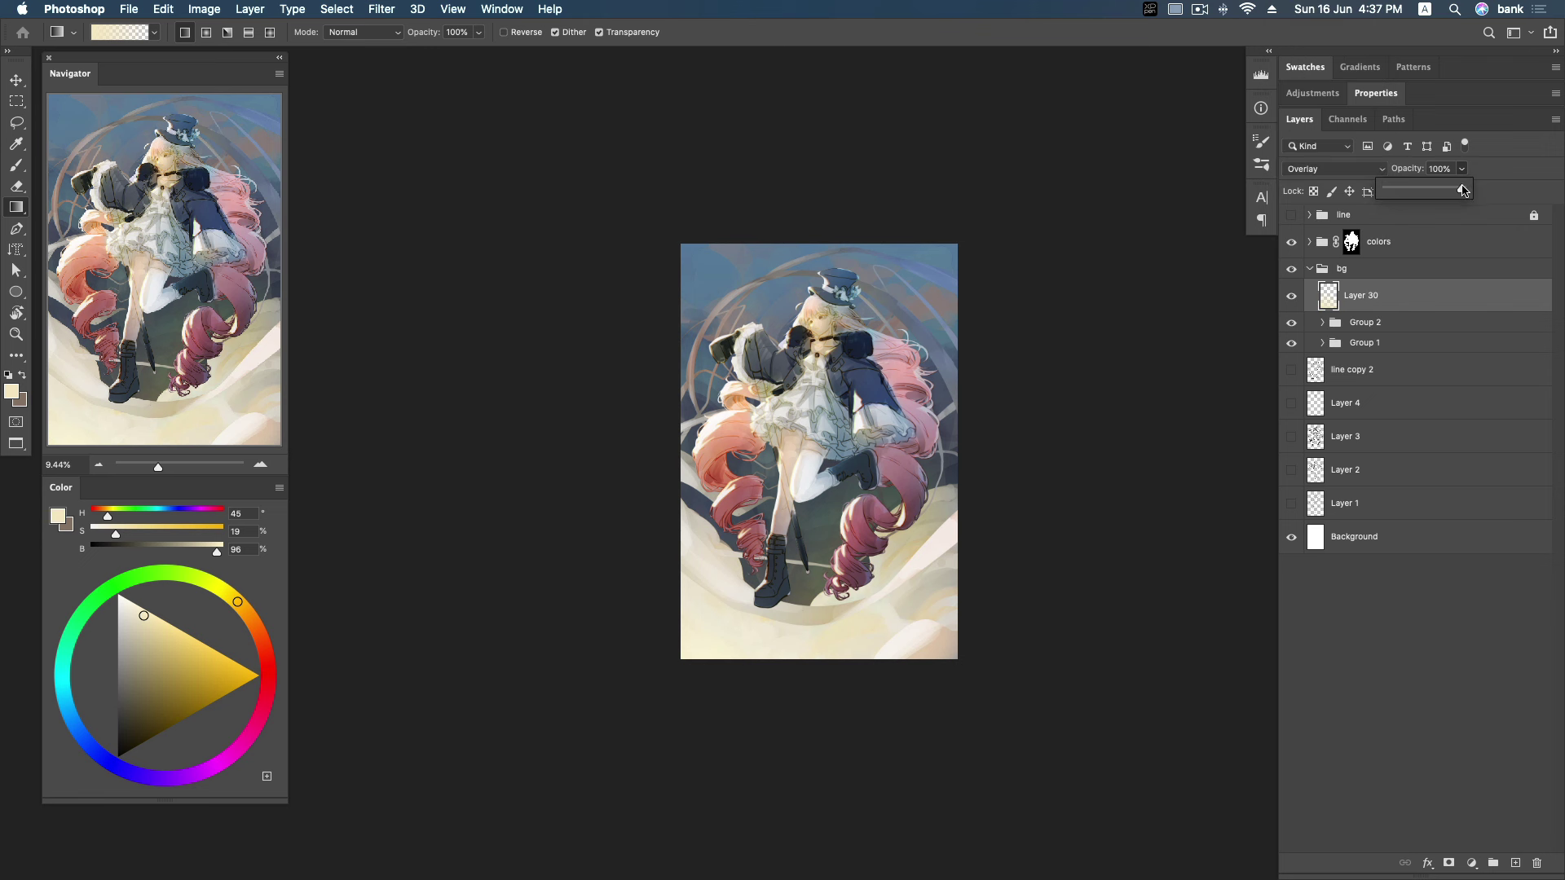
left_click_drag(1467, 189, 1424, 192)
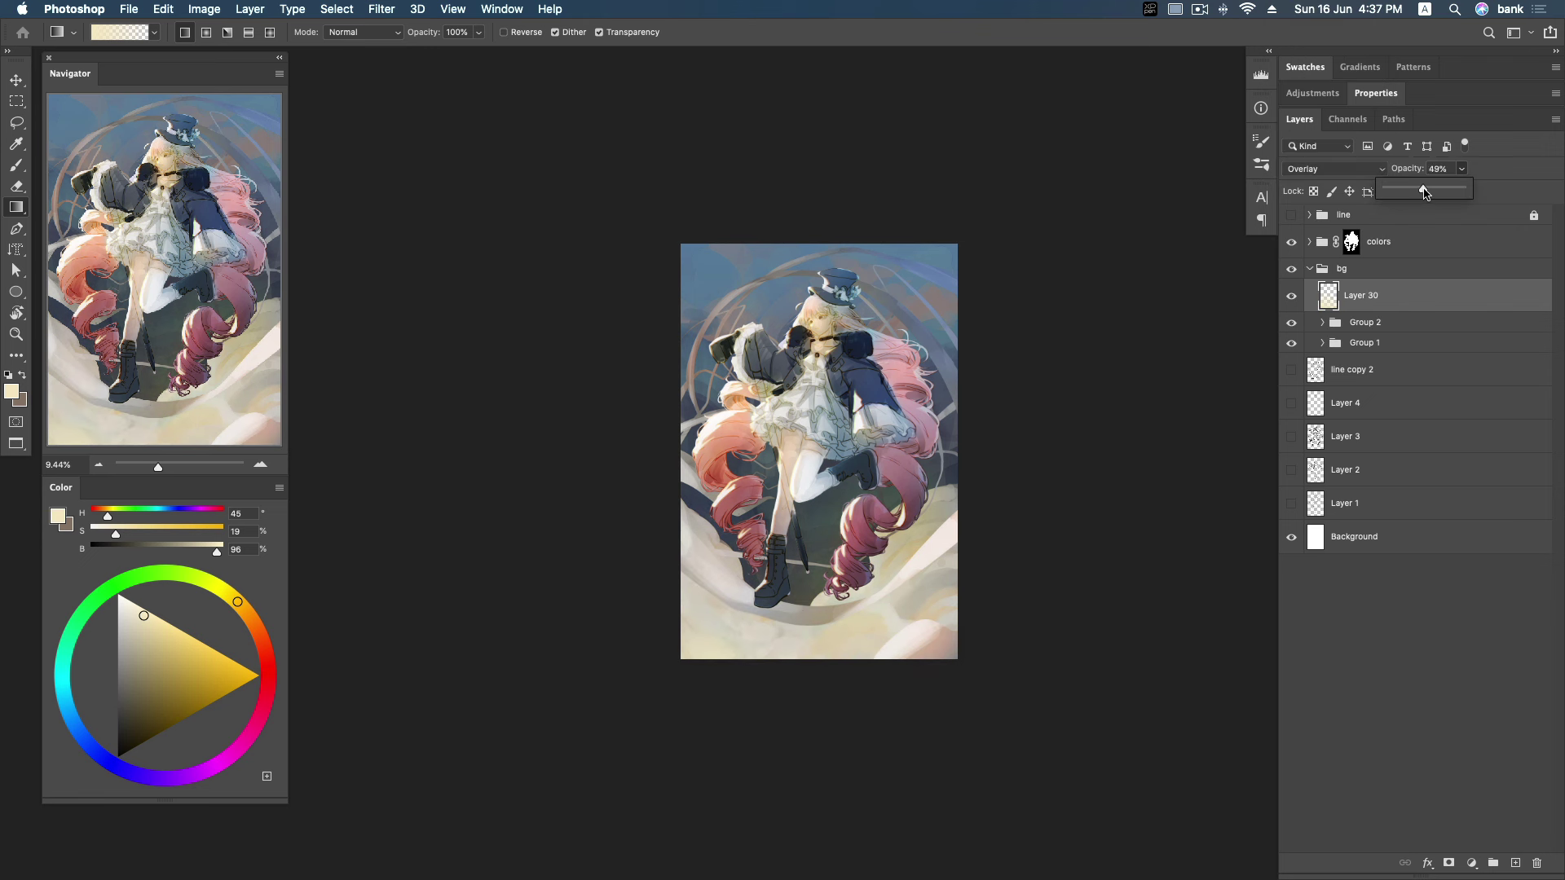
left_click(1412, 297)
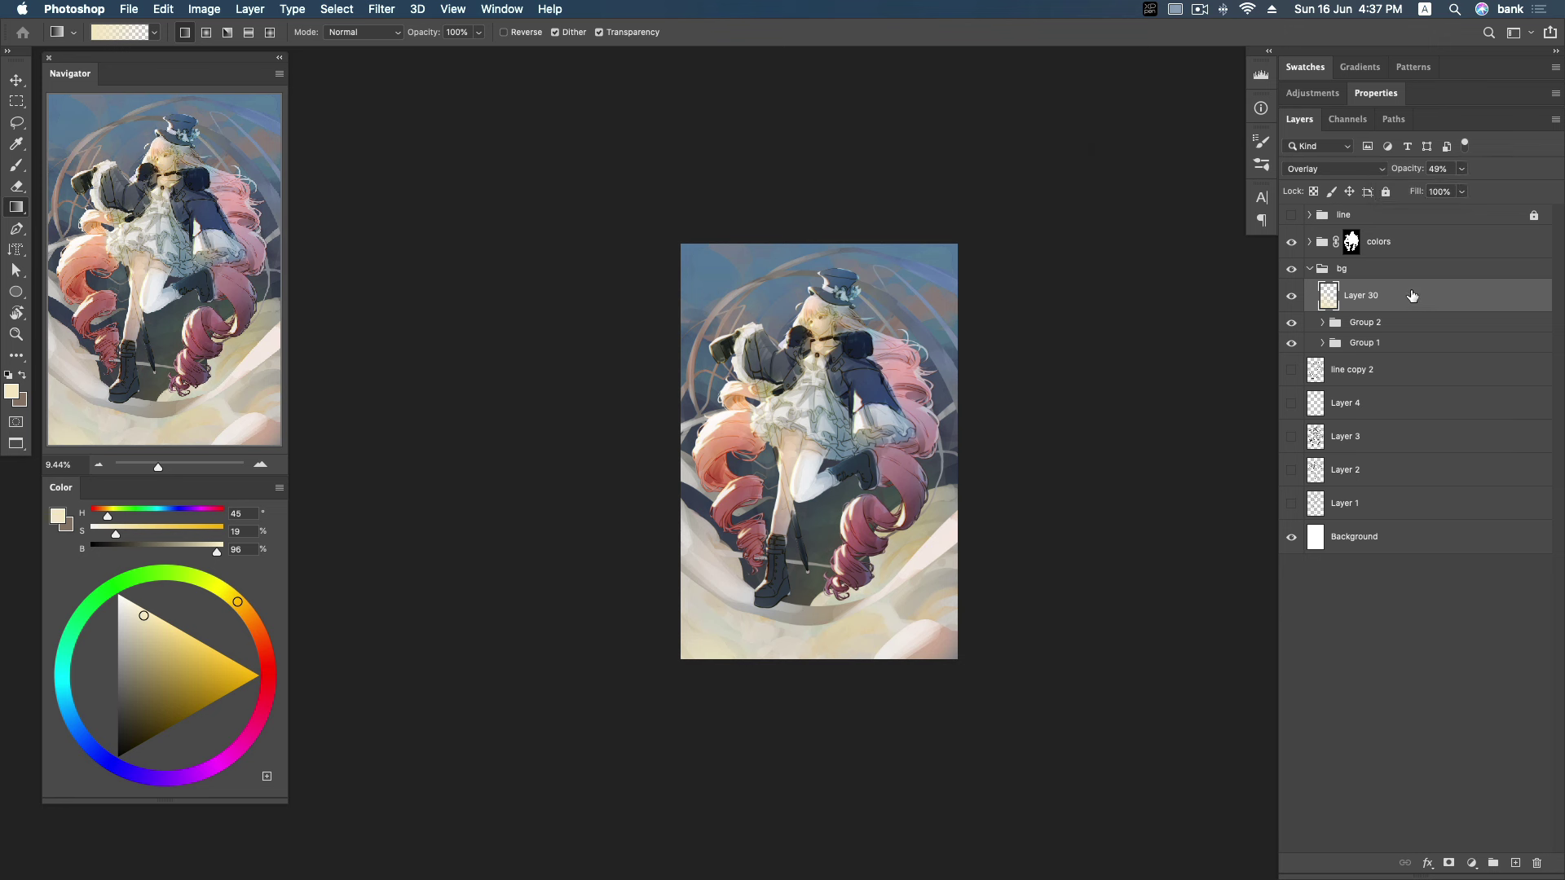
Shift Layer 30's hue by +32, move it above colors, and raise opacity to about 71%.
key("ctrl+u")
mouse_move(1254, 231)
left_mouse_down()
mouse_move(1296, 232)
mouse_move(1282, 234)
left_mouse_up()
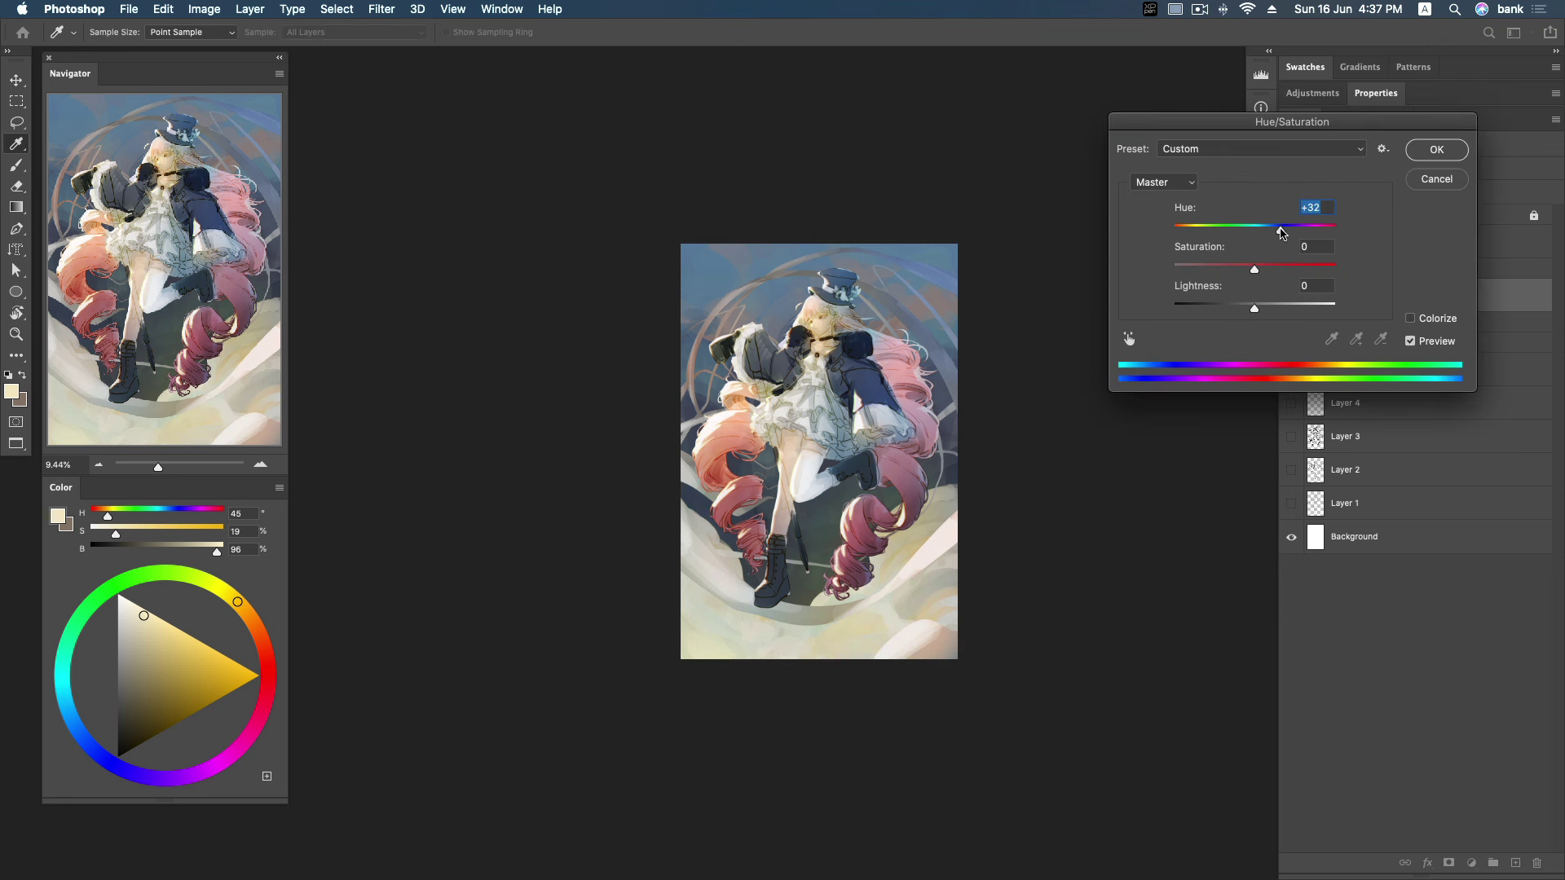
left_click(1437, 150)
left_click_drag(1456, 296, 1450, 231)
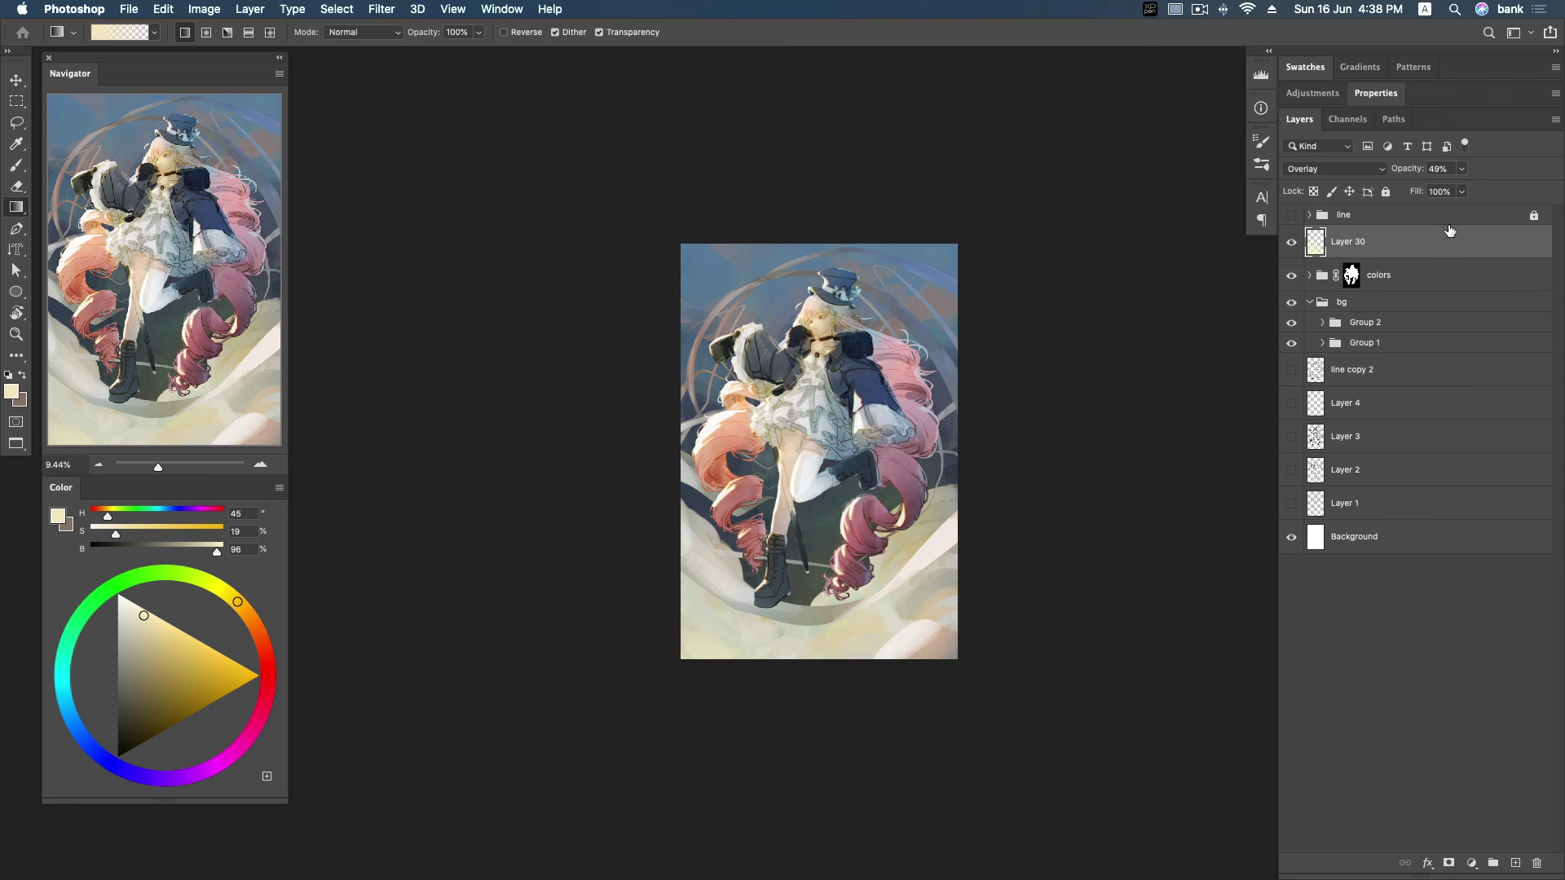
mouse_move(1465, 174)
left_mouse_down()
mouse_move(1501, 189)
mouse_move(1484, 193)
left_mouse_up()
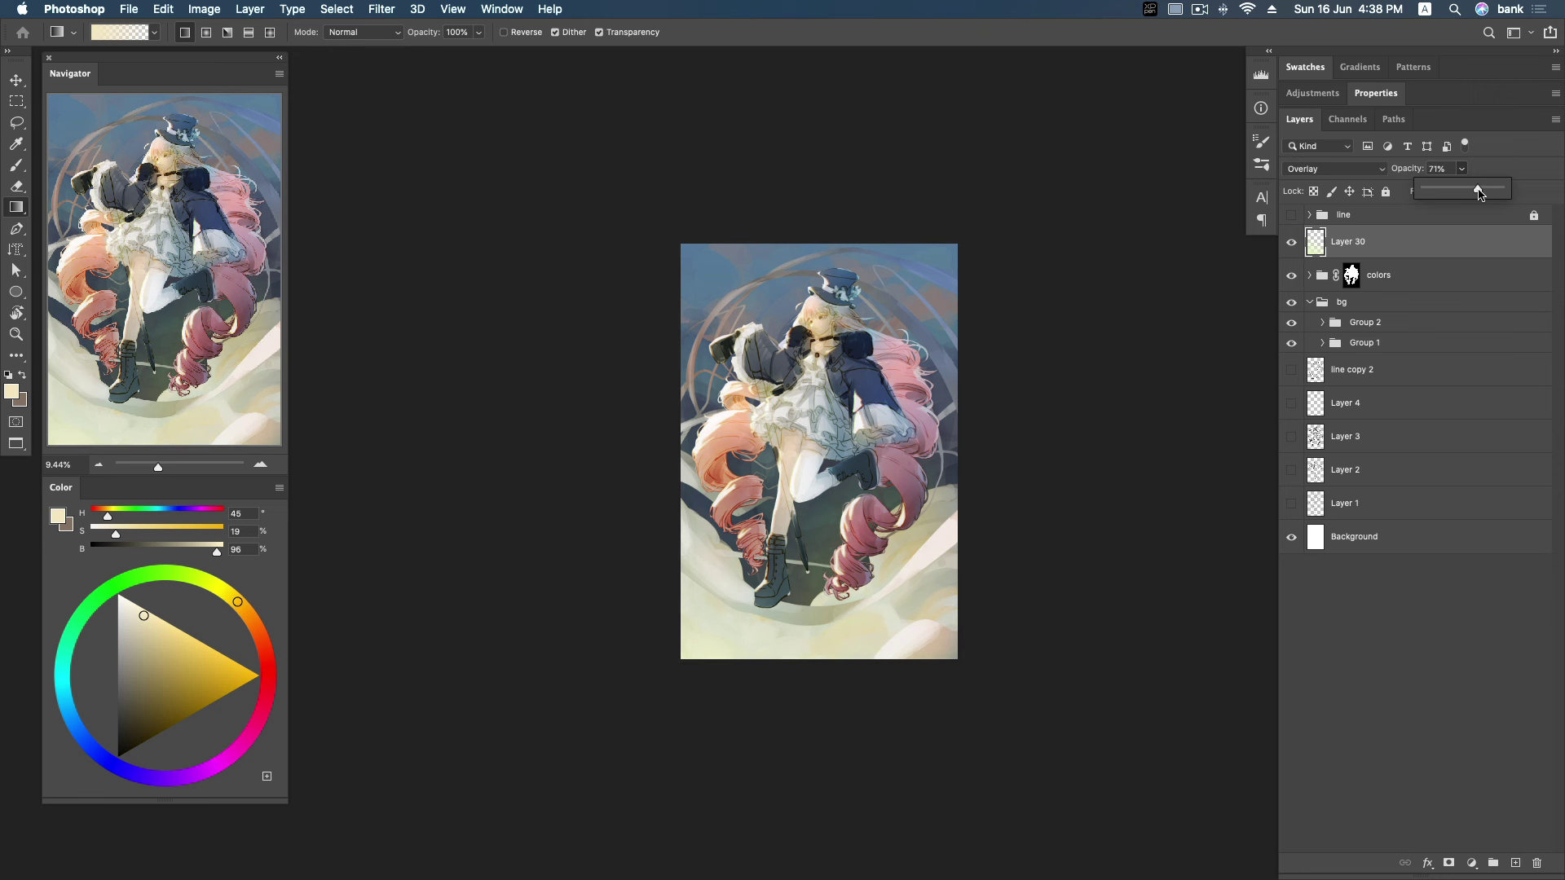
Add Overlay Layer 31 and draw a blue gradient fading down from the canvas top.
left_click(1459, 249)
left_click(1515, 862)
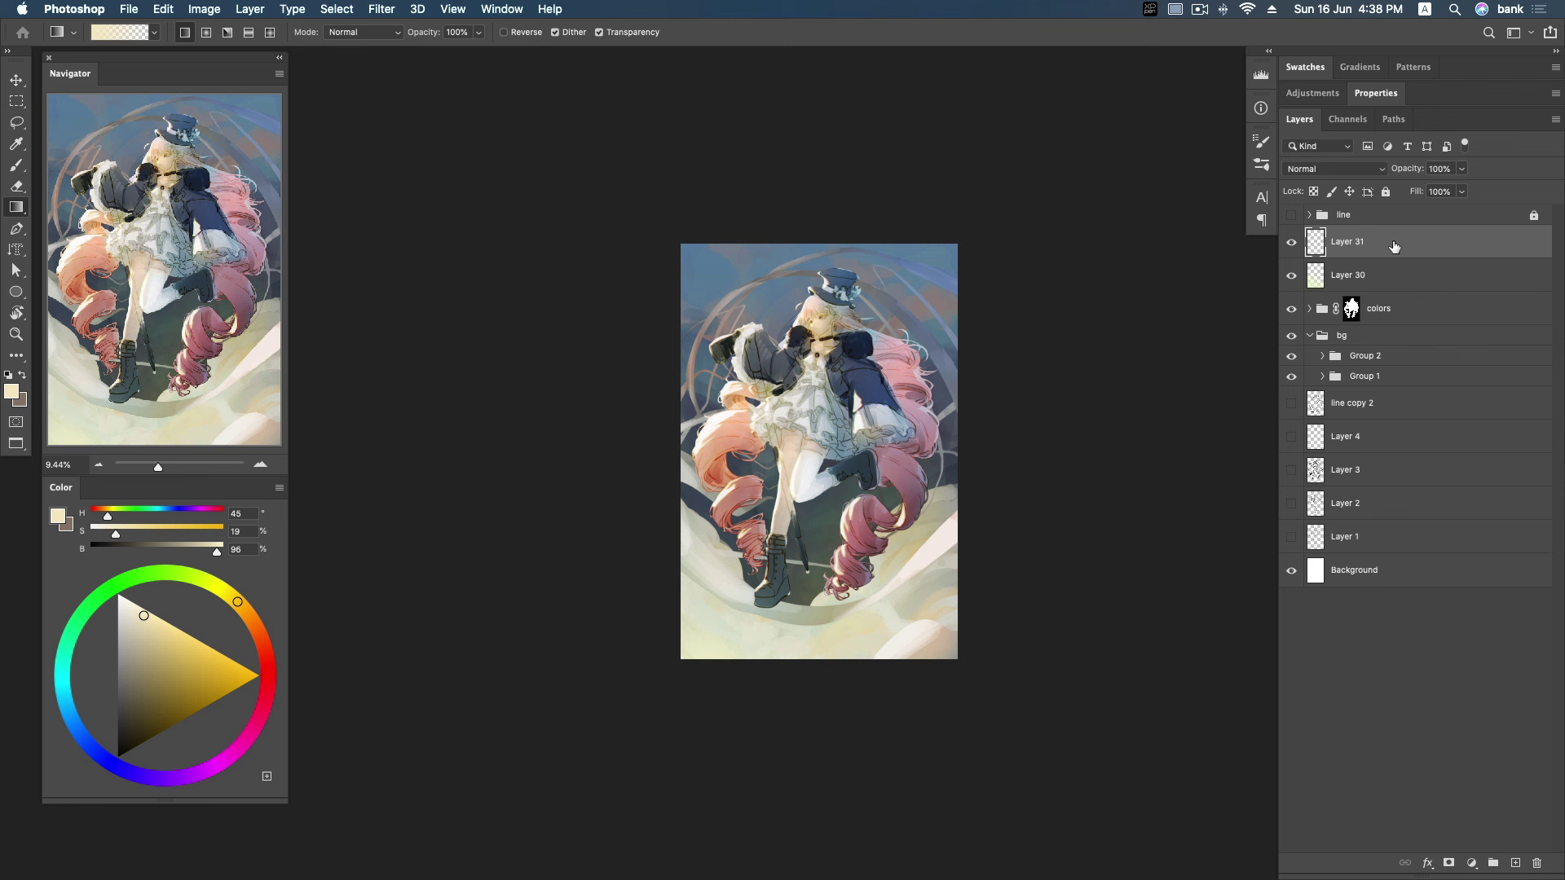
left_click(1355, 170)
left_click(1334, 344)
left_click_drag(97, 734, 78, 731)
left_click(174, 659)
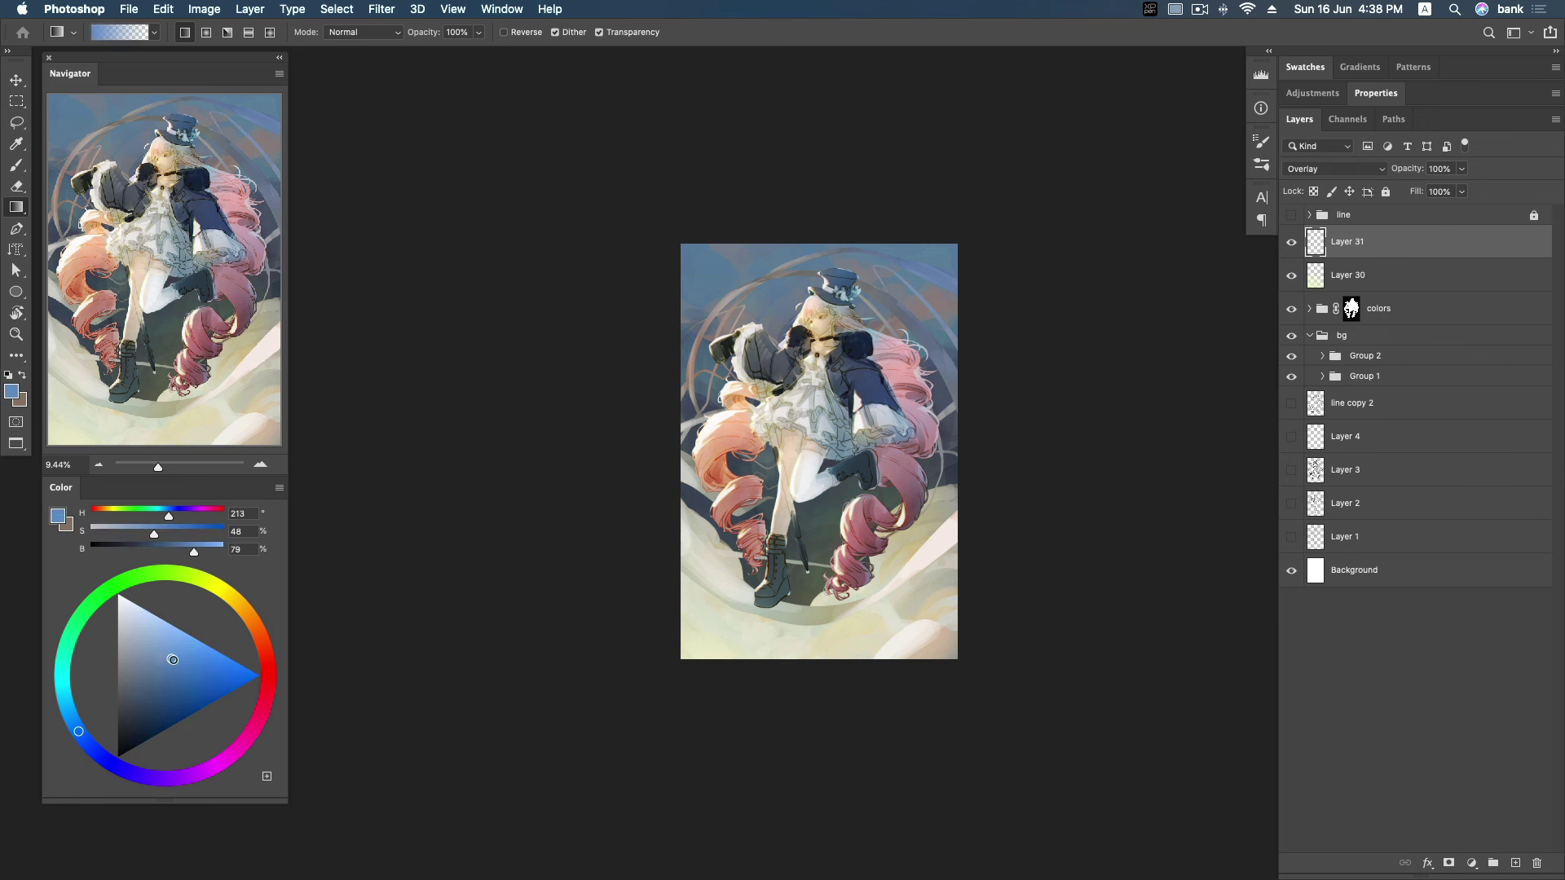
left_click_drag(930, 183, 863, 585)
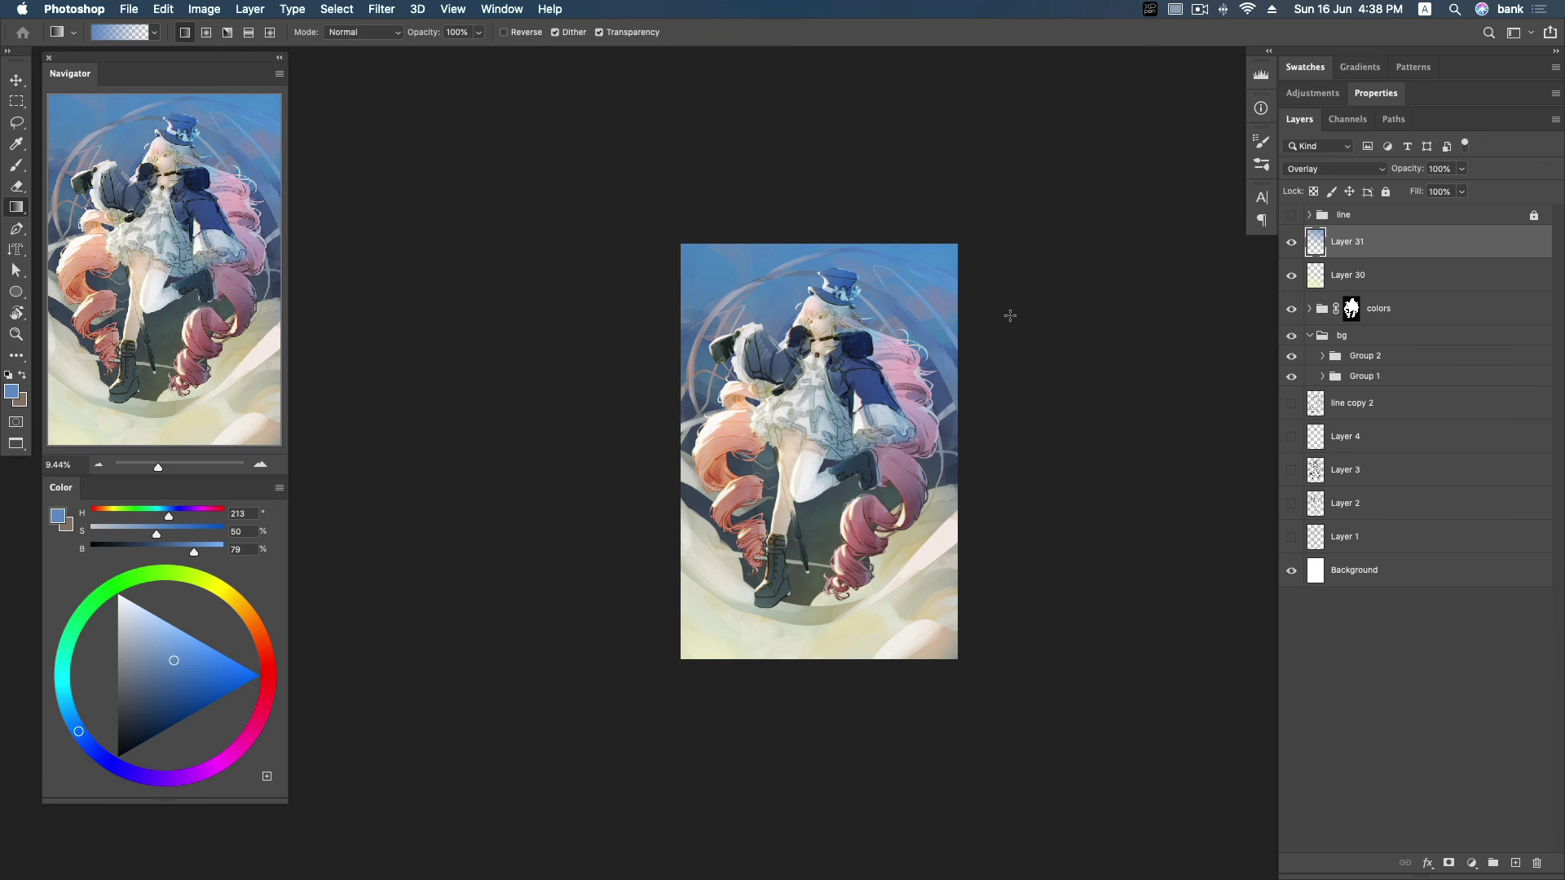
Darken Layer 31's blue gradient with Hue/Saturation and lower its opacity.
key("ctrl+u")
left_click_drag(1255, 304, 1216, 309)
mouse_move(1254, 230)
left_mouse_down()
mouse_move(1199, 312)
mouse_move(1251, 269)
mouse_move(1221, 270)
mouse_move(1250, 231)
left_mouse_up()
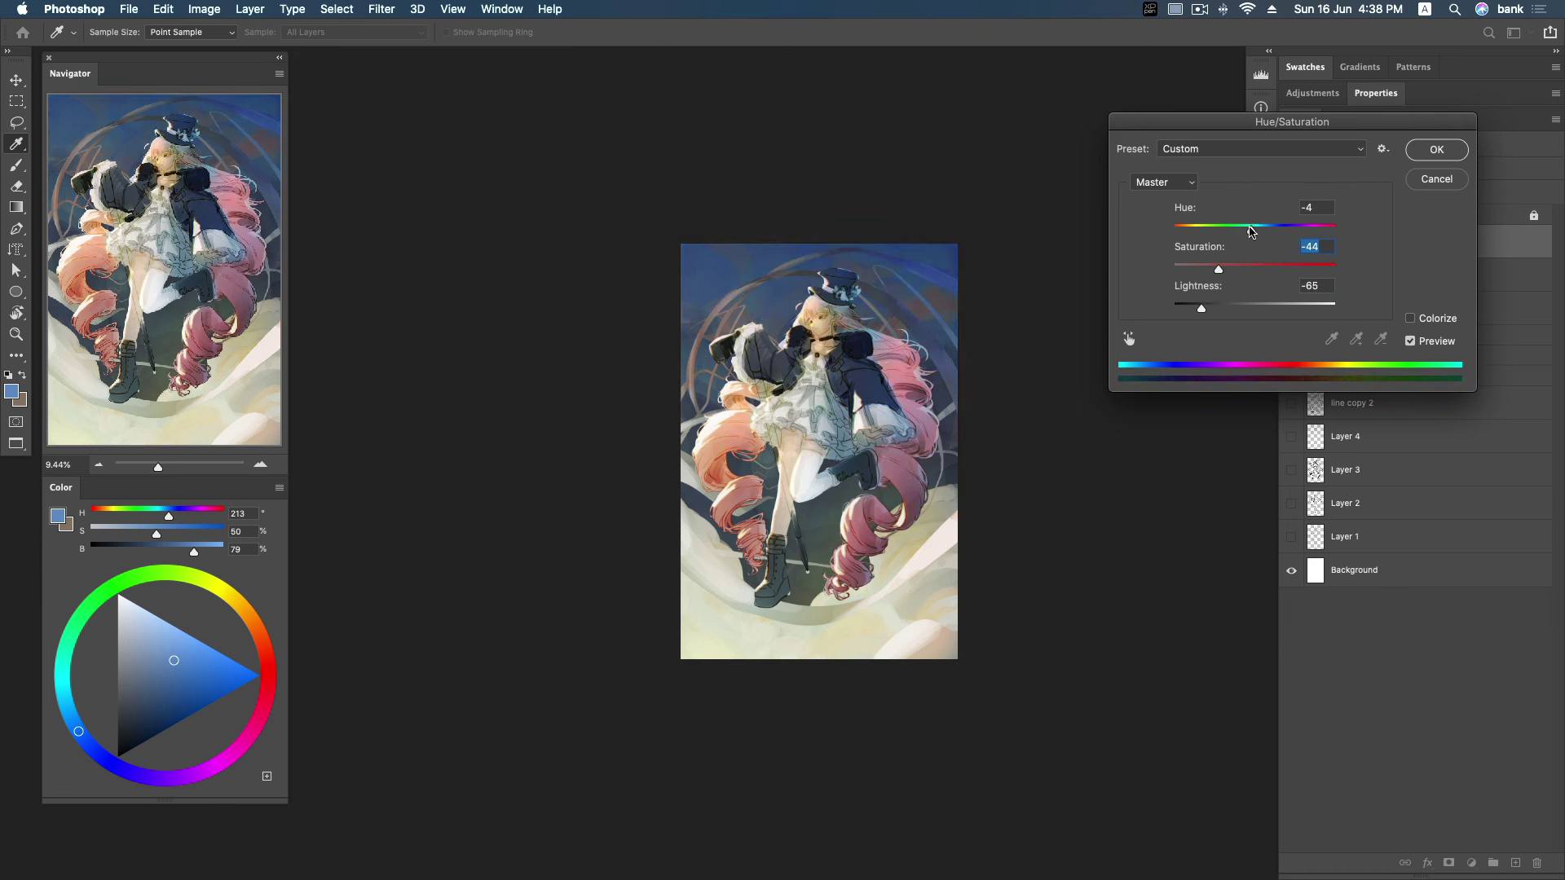
left_click_drag(1205, 312, 1214, 311)
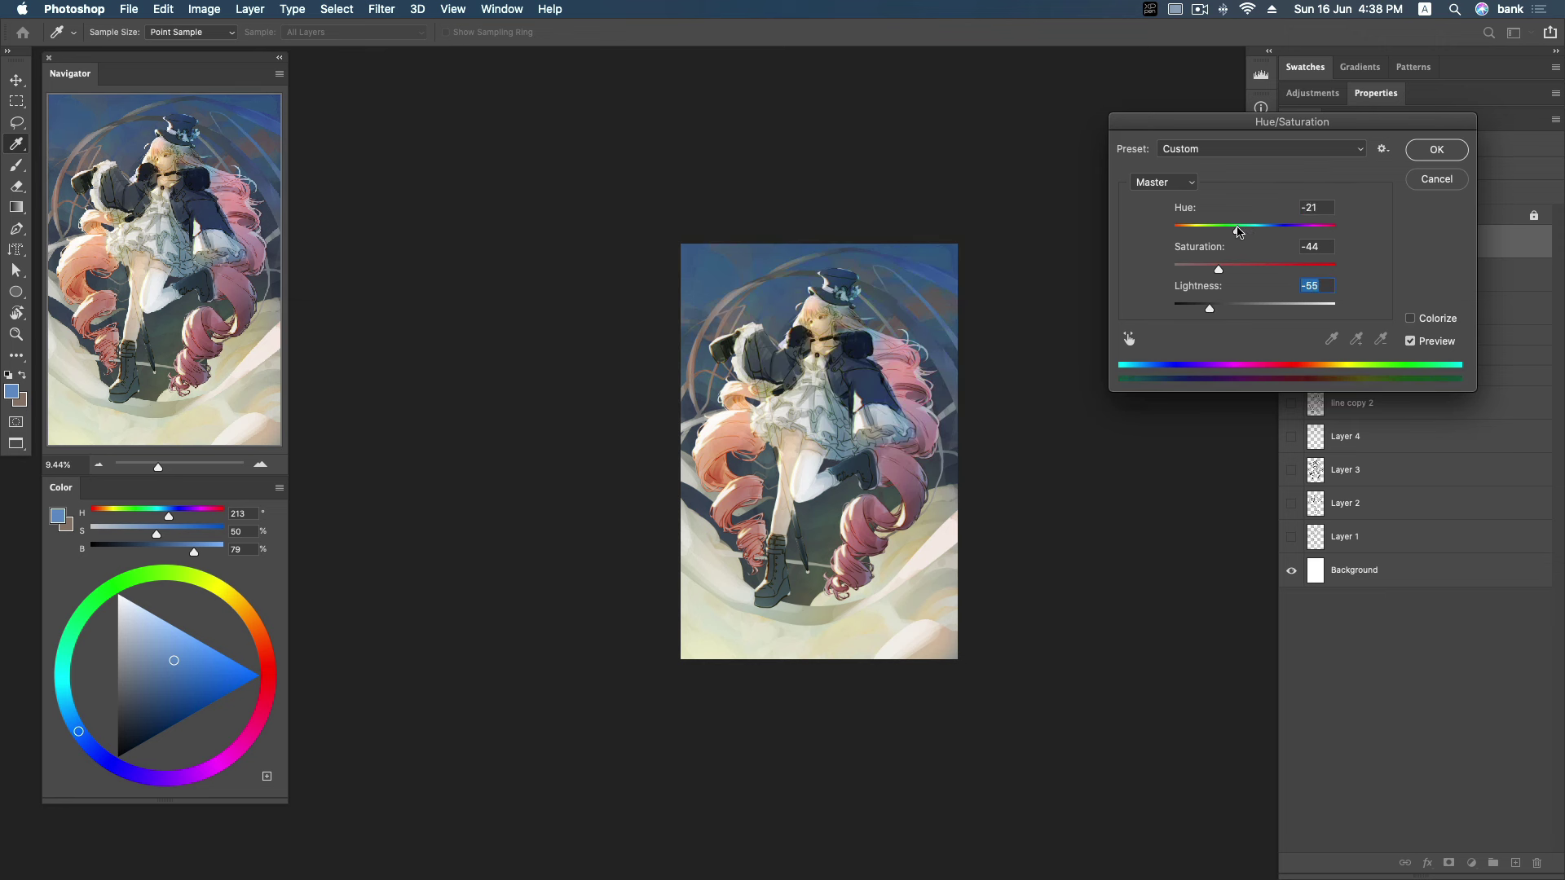
left_click_drag(1236, 232, 1247, 232)
left_click(1434, 150)
left_click_drag(1462, 173, 1447, 191)
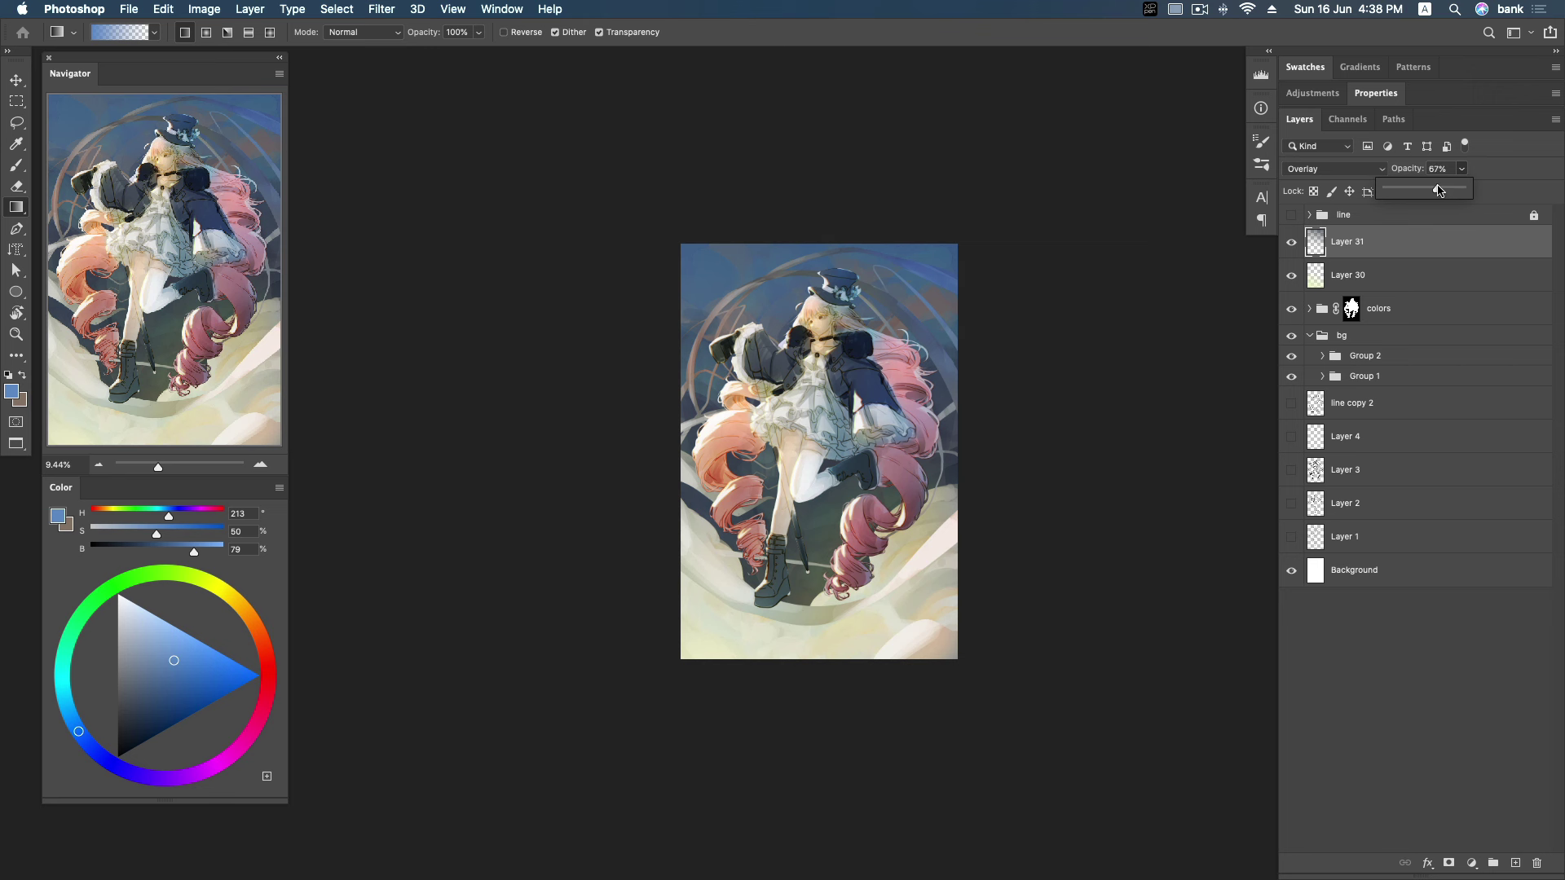
left_click(1291, 244)
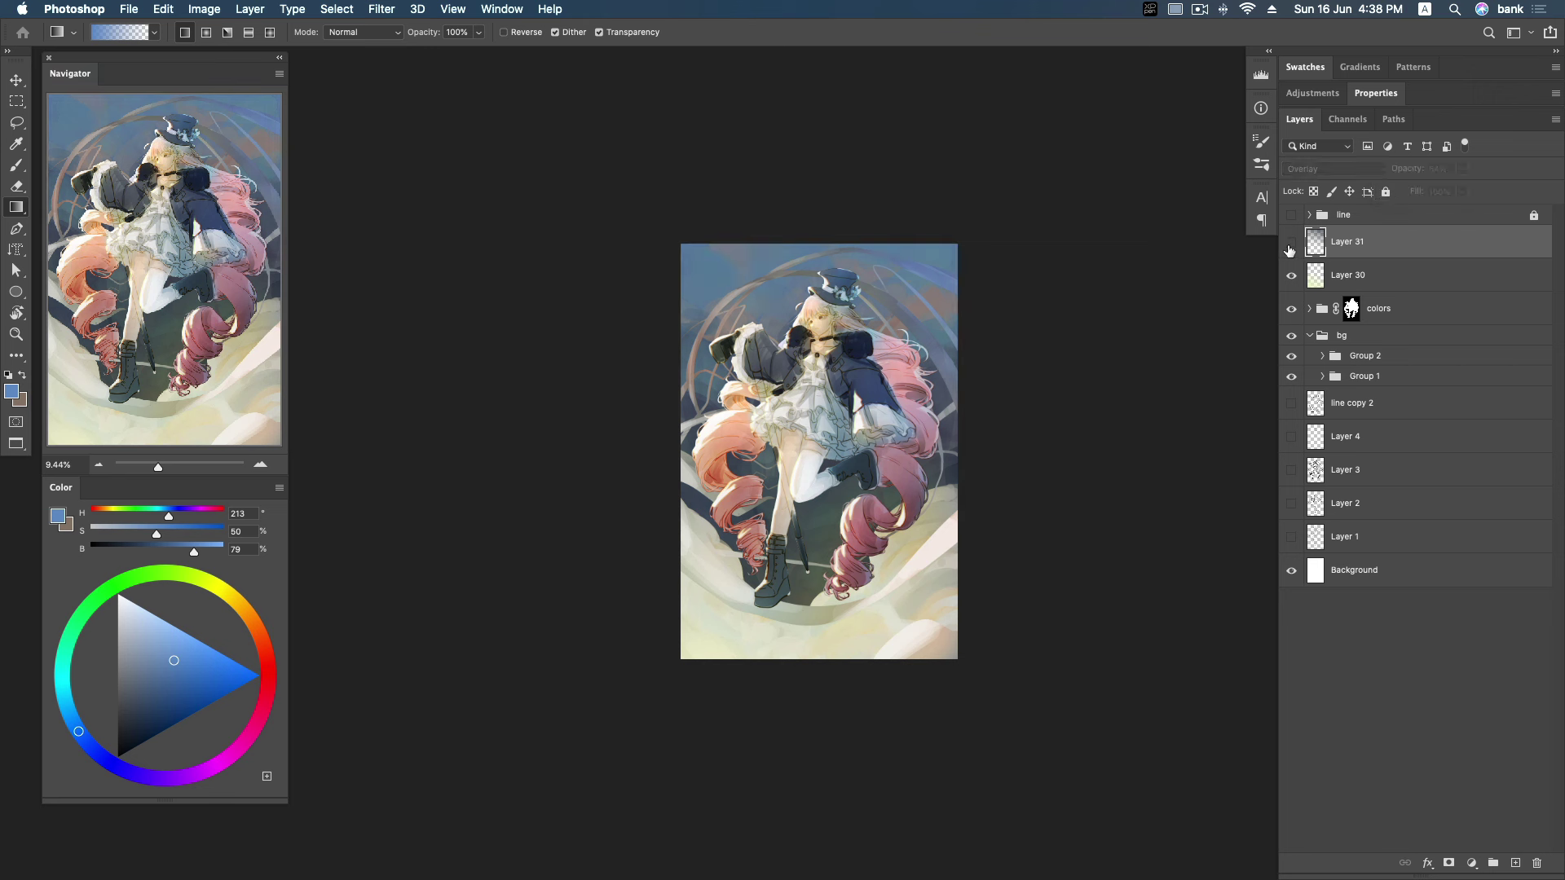
left_click(1292, 244)
left_click_drag(1462, 169, 1437, 190)
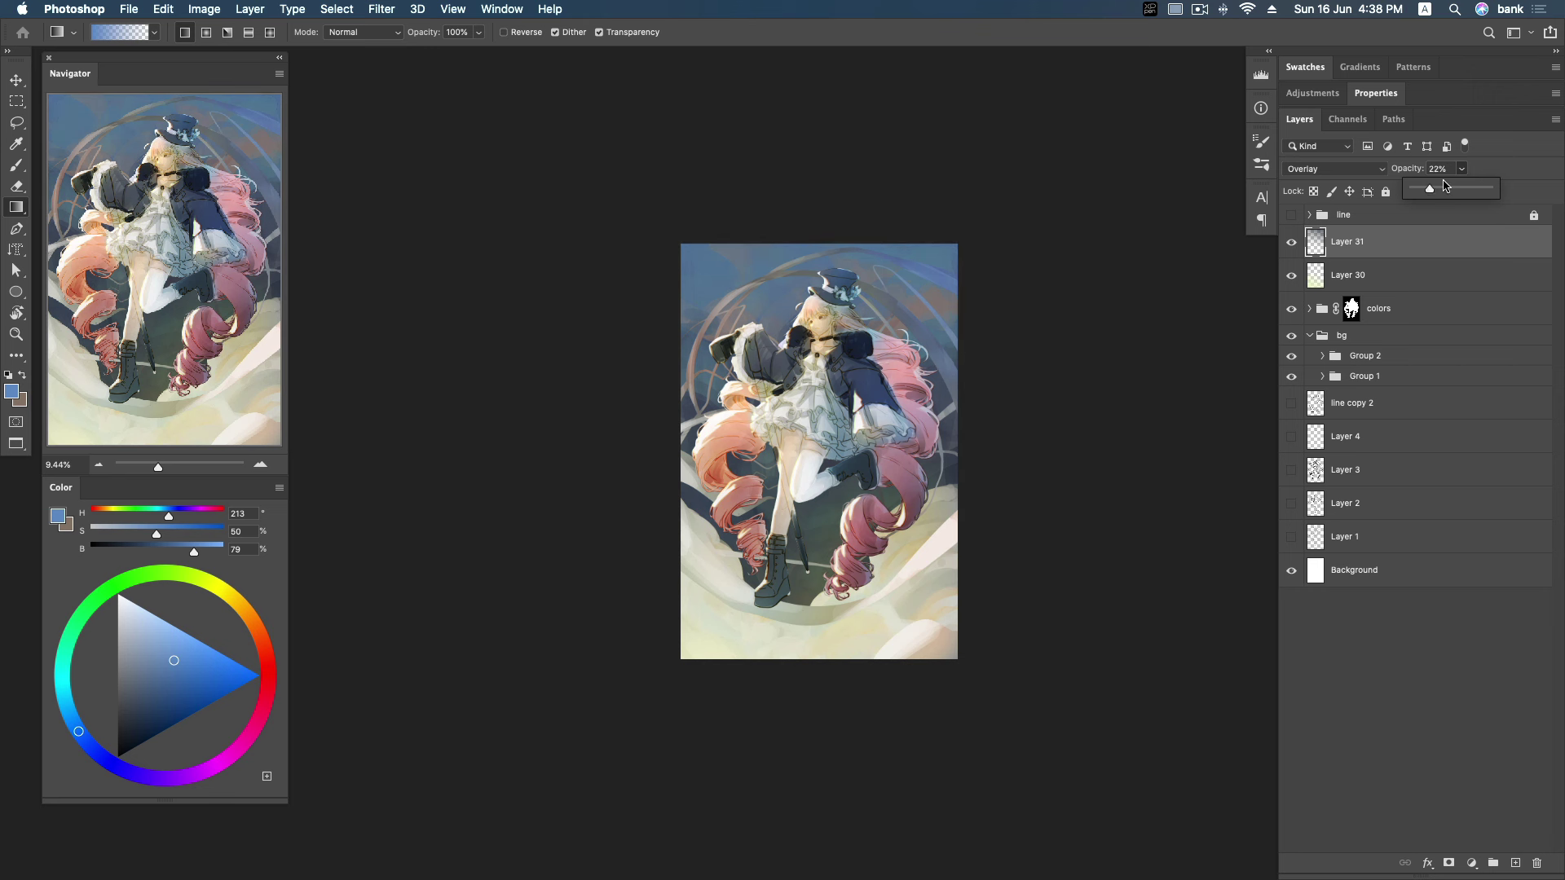
Recolour Layer 30 with hue -36, saturation +92, lightness -28, and set opacity to 33%.
left_click(1383, 277)
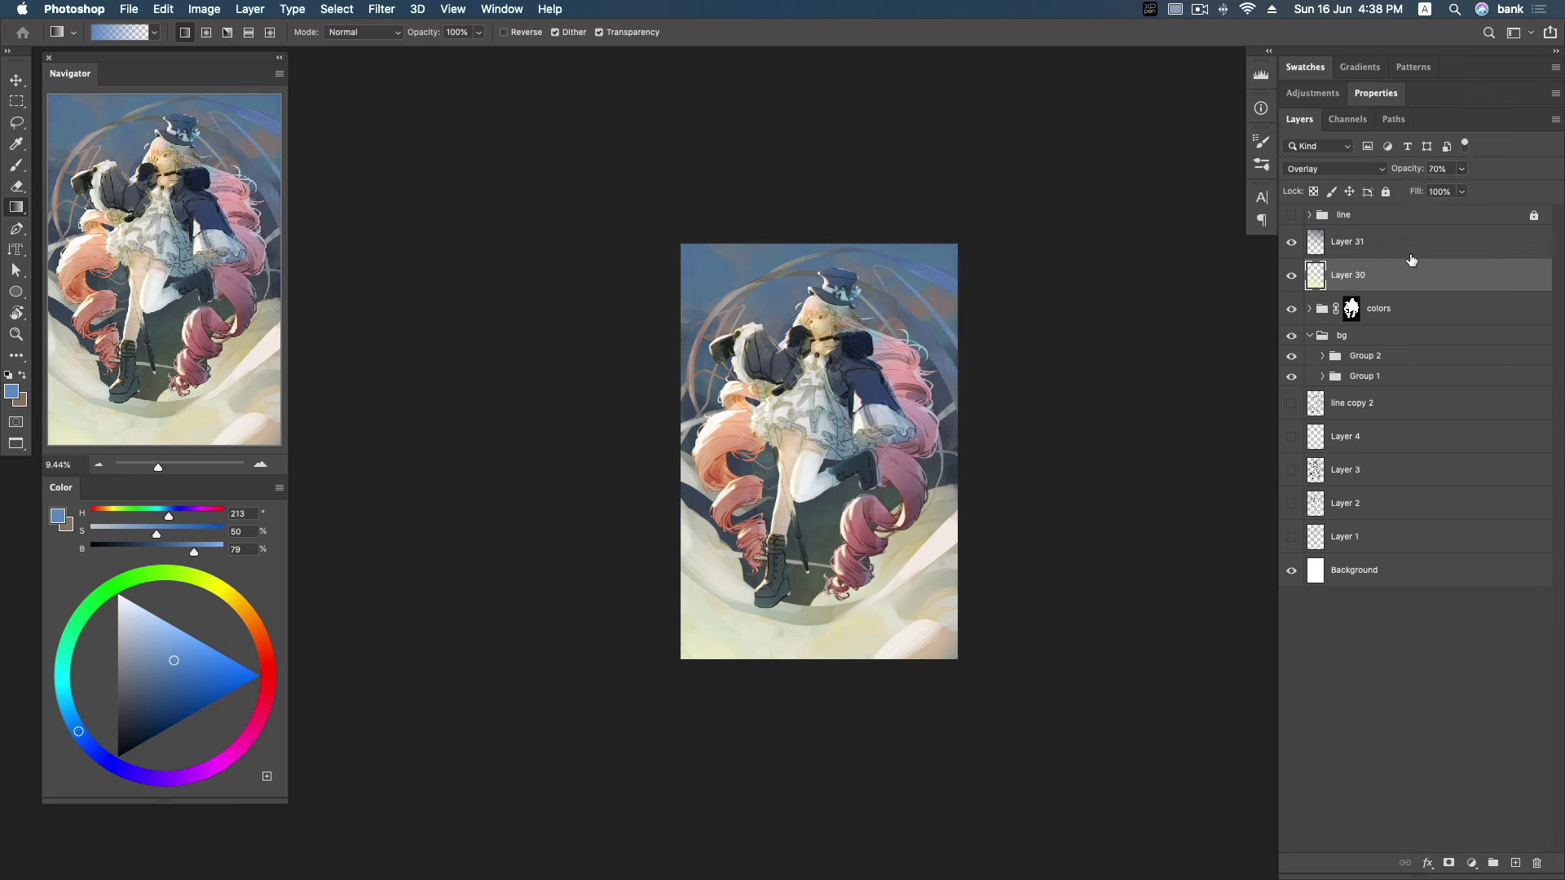
key("super+u")
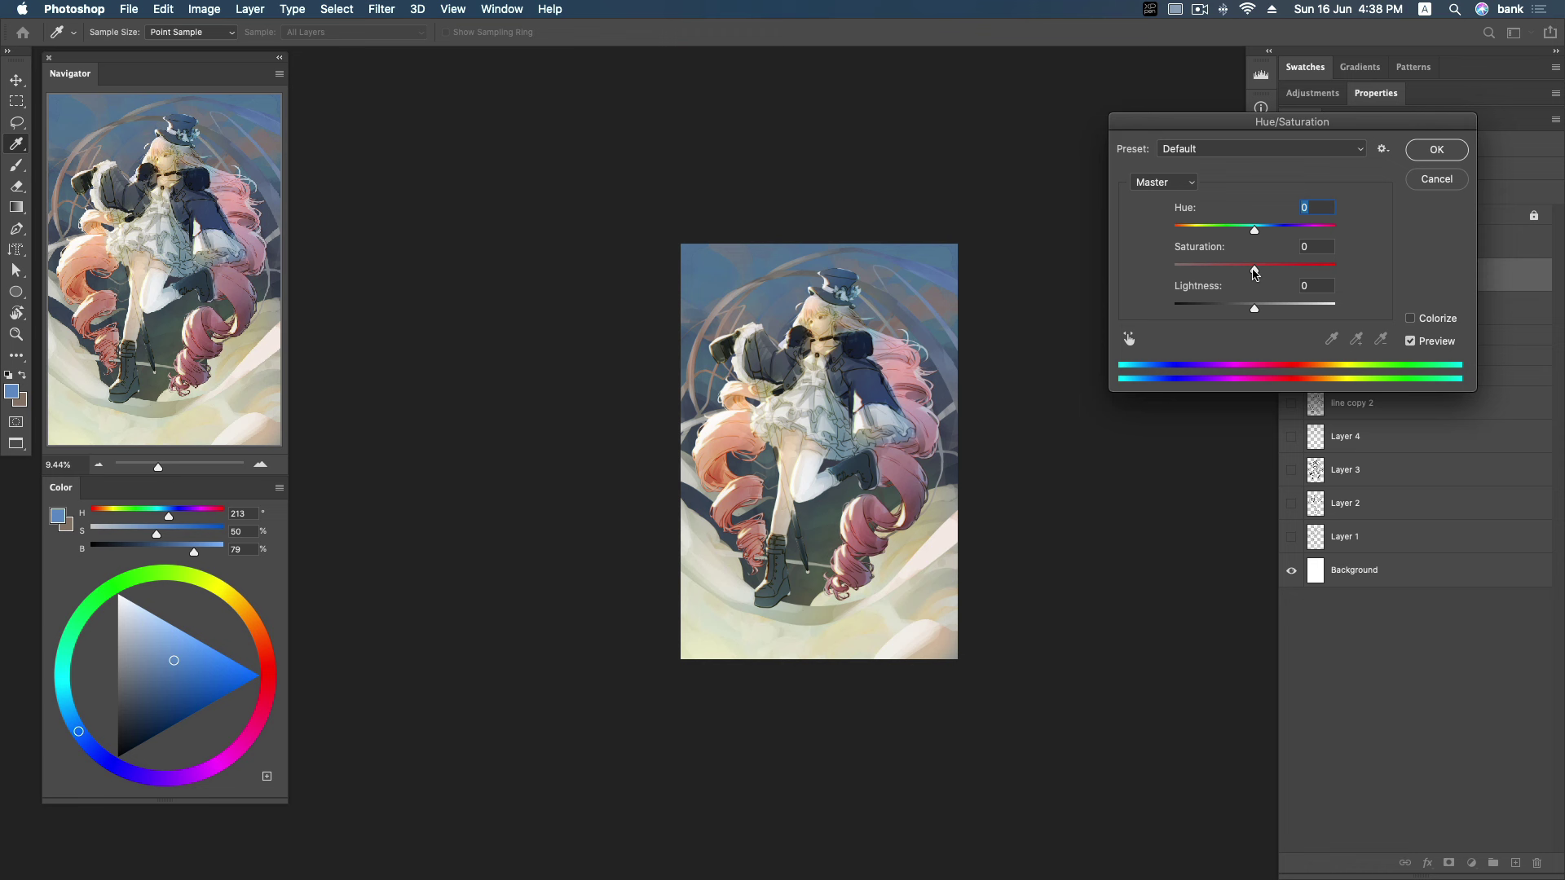
left_click_drag(1313, 269, 1330, 269)
left_click_drag(1254, 309, 1229, 315)
left_click(1232, 314)
left_click_drag(1254, 231, 1224, 235)
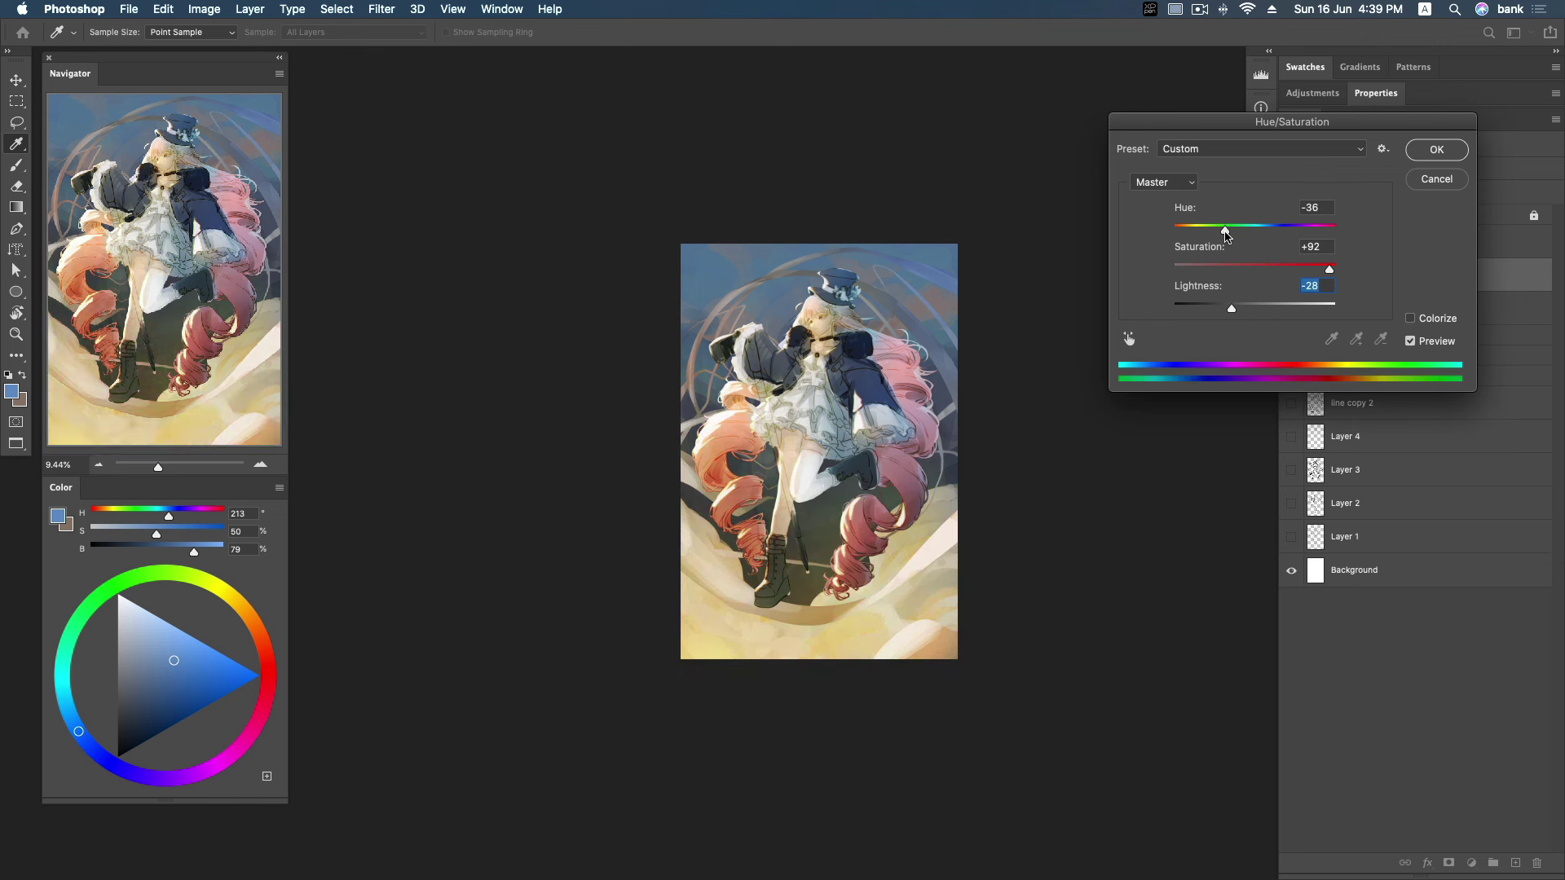
left_click(1435, 154)
left_click_drag(1463, 193, 1437, 192)
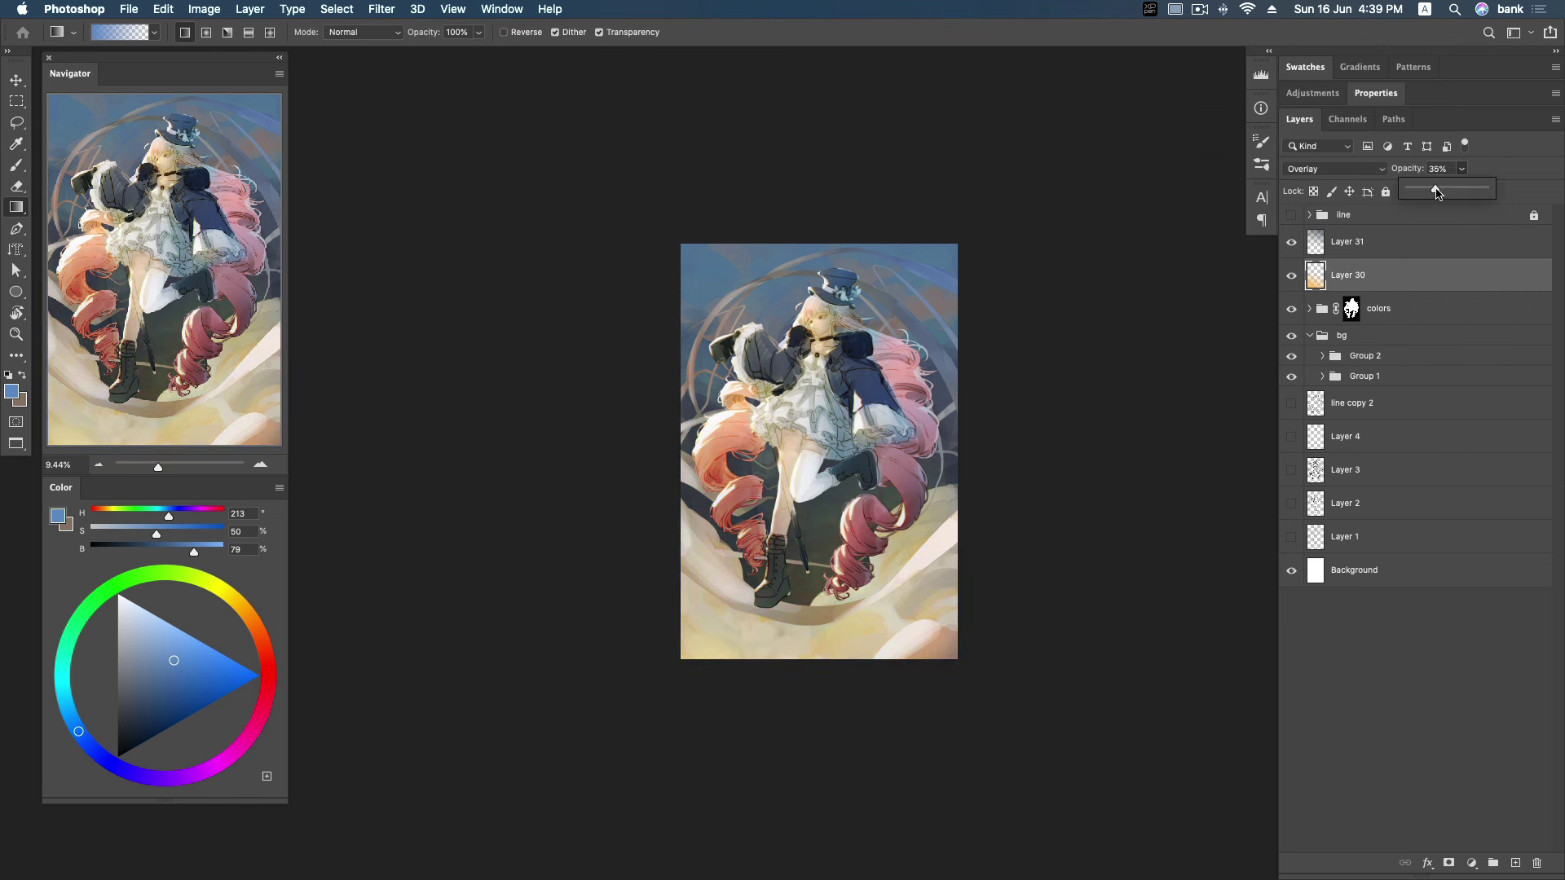
left_click_drag(1442, 186, 1442, 186)
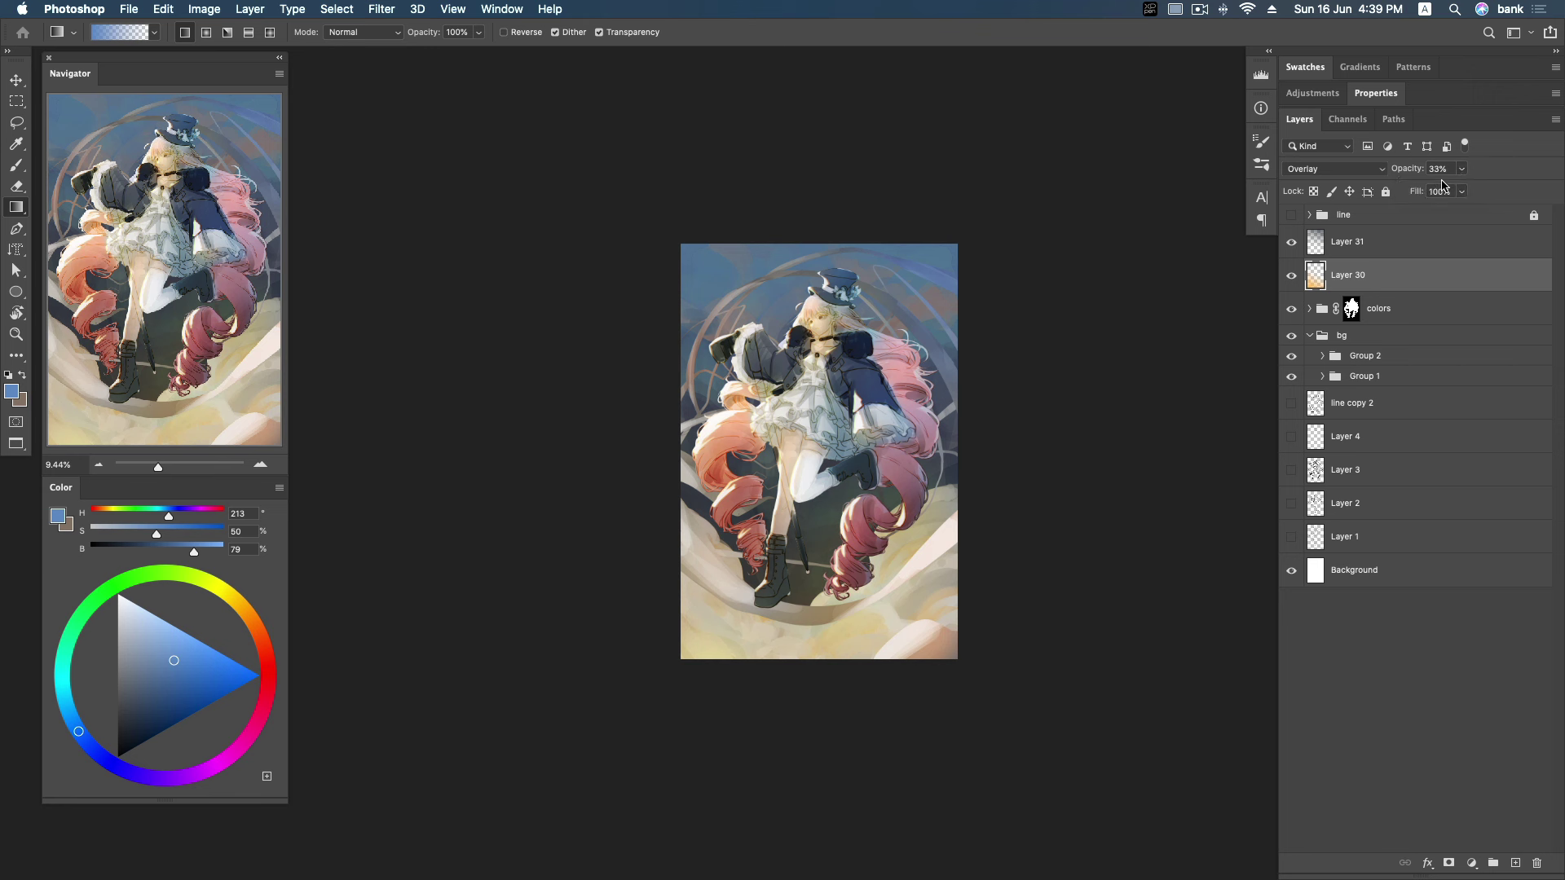
Lower the line copy layer in the colors group to 77% opacity and add a layer mask.
key("z")
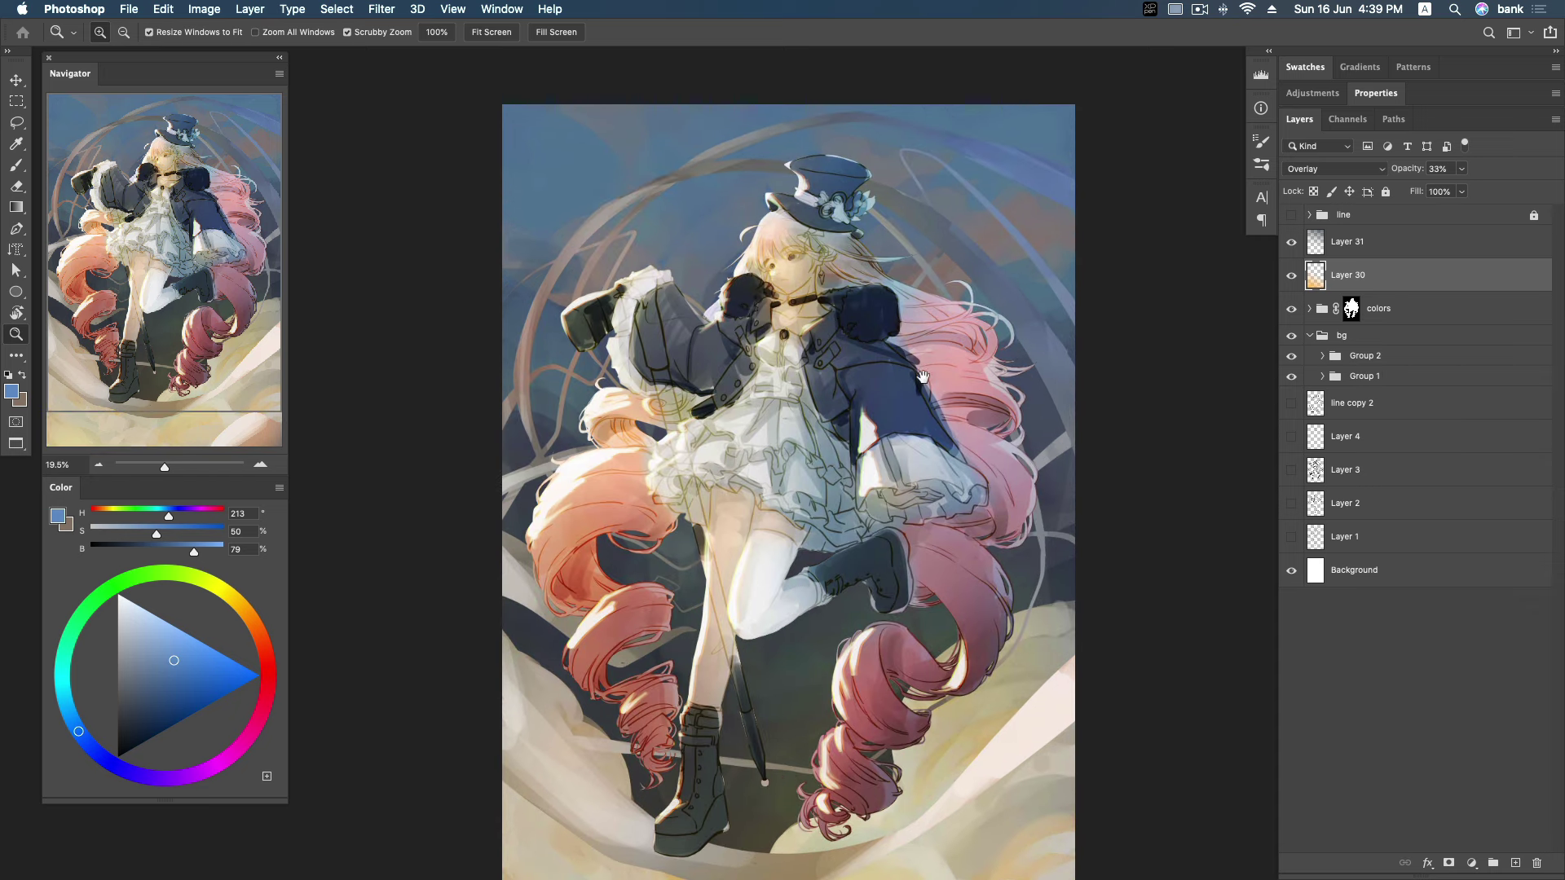
left_click_drag(847, 408, 1015, 304)
left_click(1309, 336)
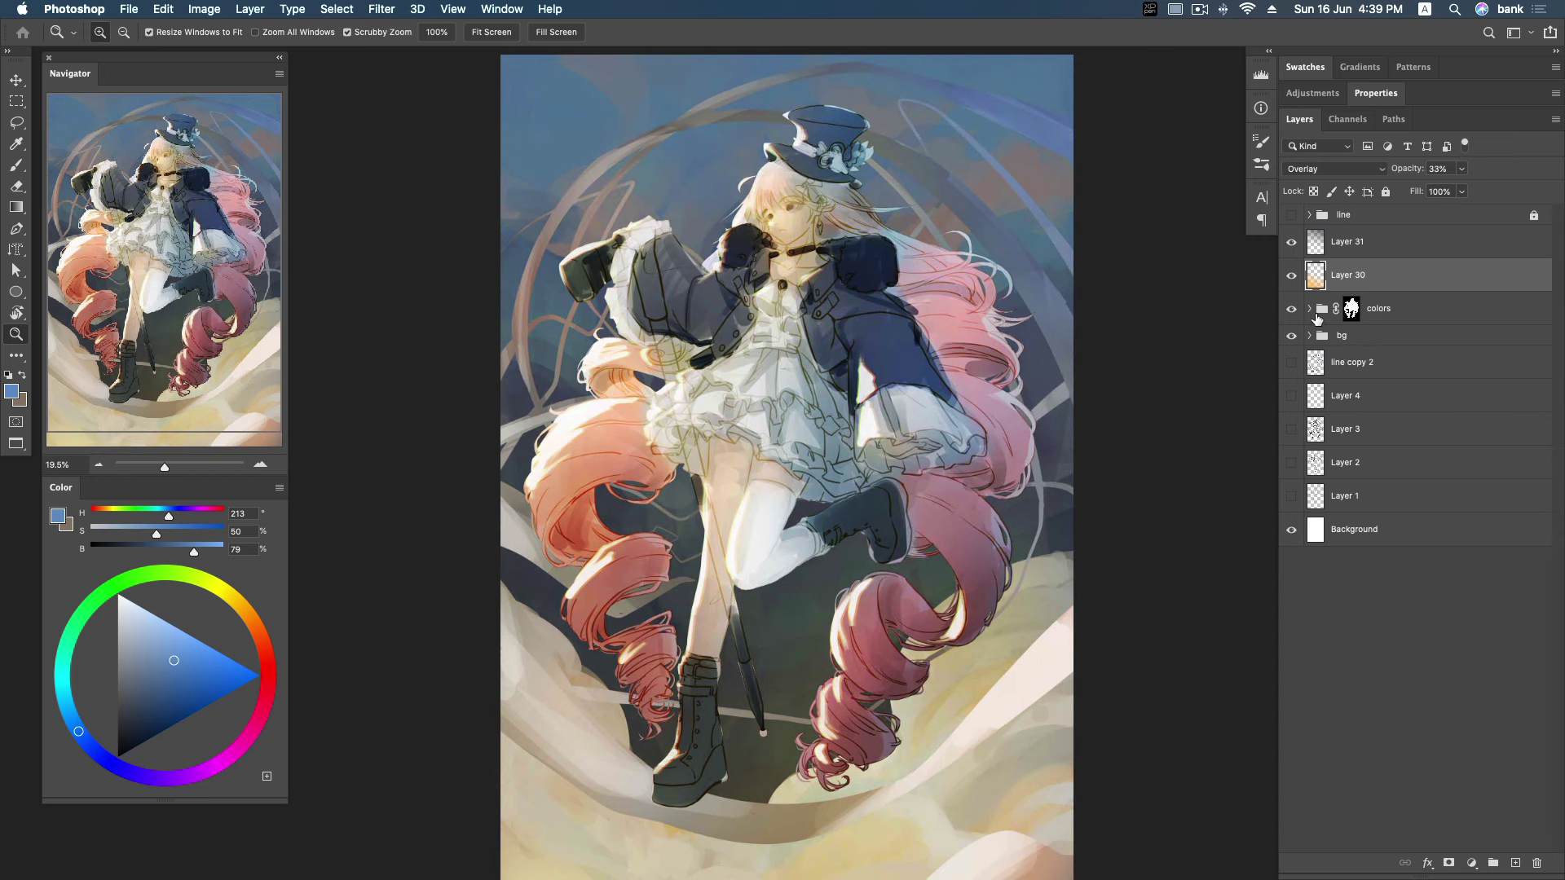
left_click(1310, 309)
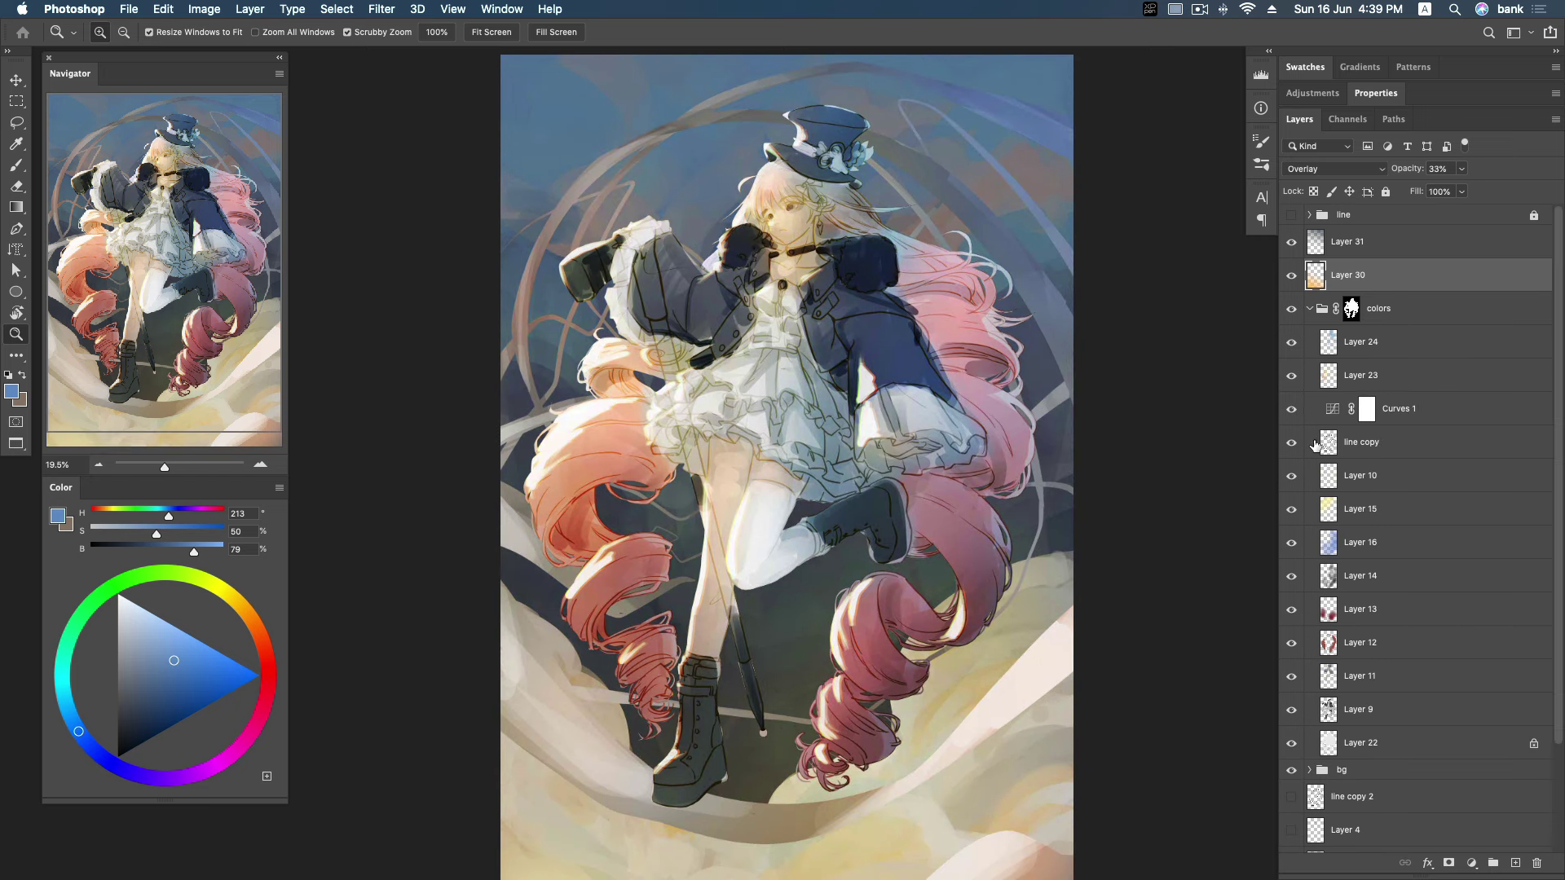
left_click(1292, 444)
left_click(1291, 445)
left_click(1396, 448)
left_click(1462, 169)
left_click_drag(1463, 189, 1444, 192)
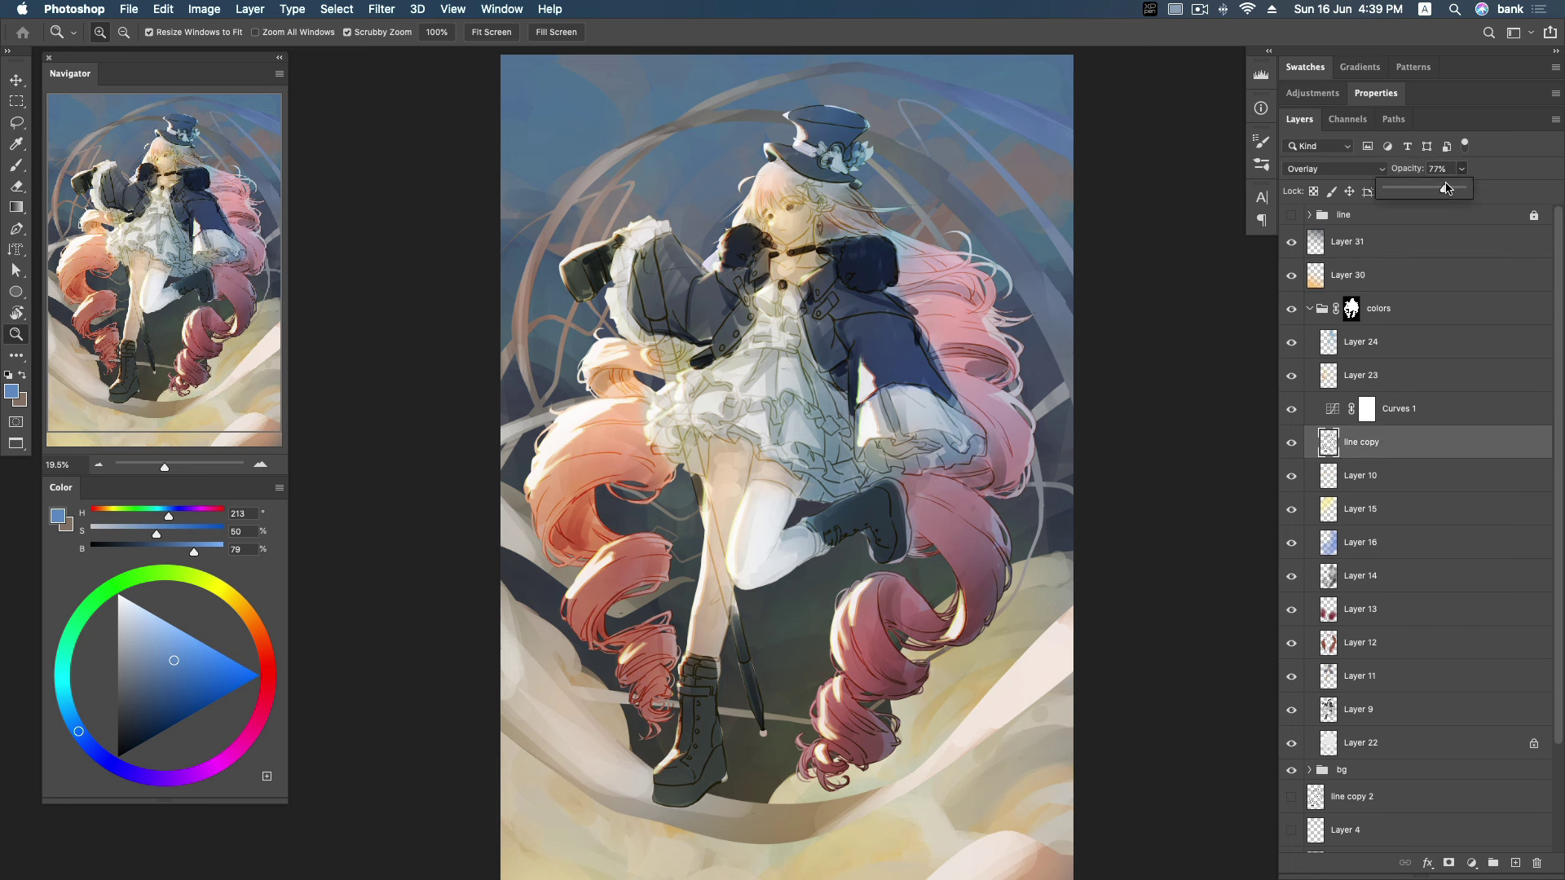
left_click(1449, 863)
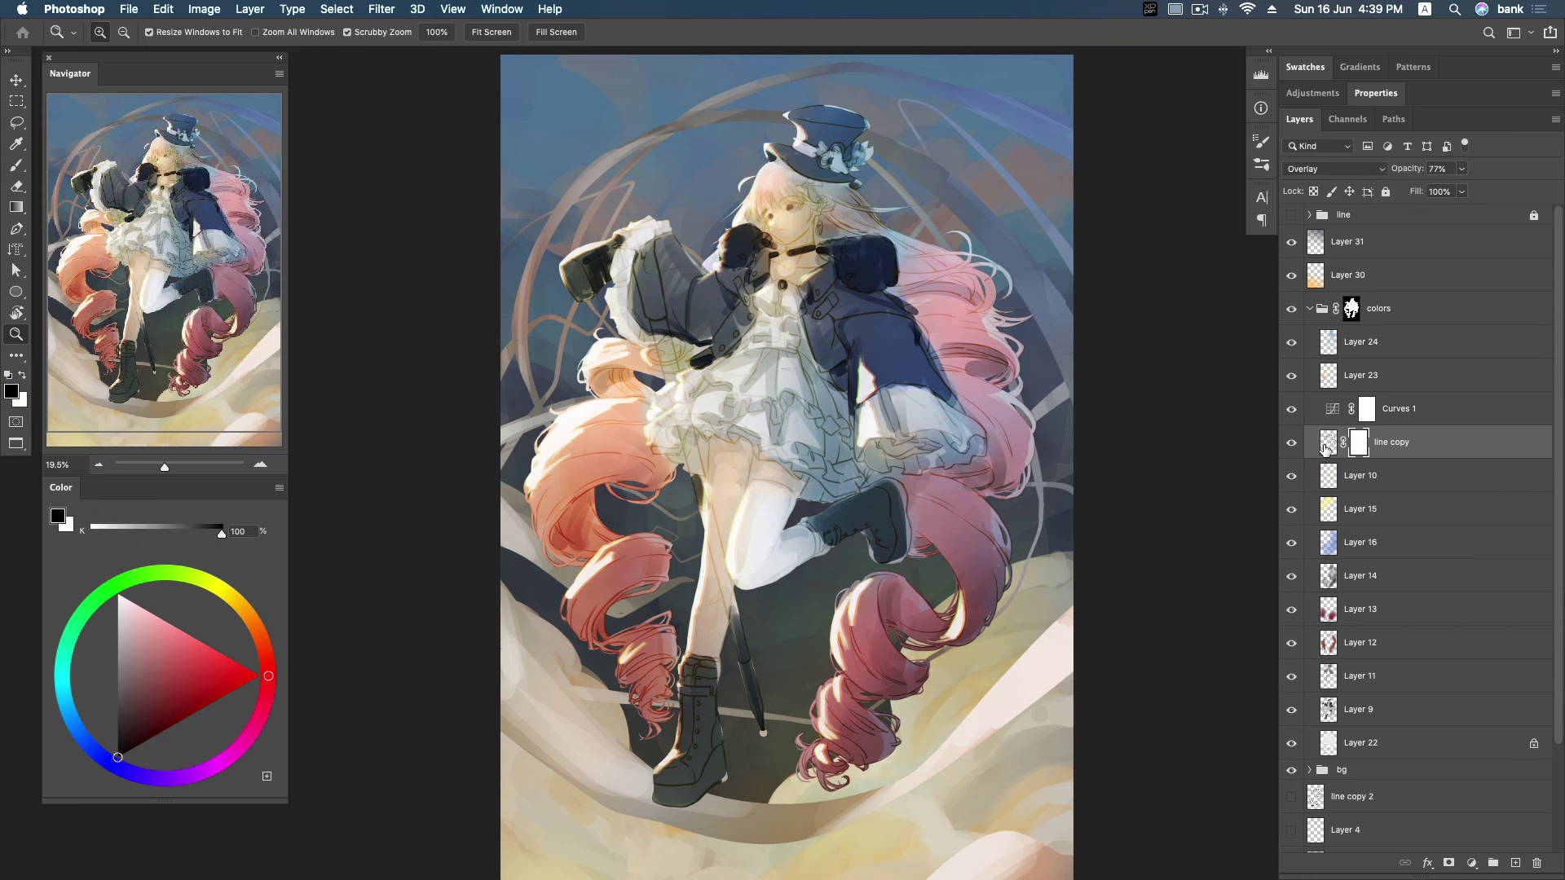
Fade out parts of the sleeve line art on the mask with a 30 px eraser.
left_click_drag(659, 256, 706, 264)
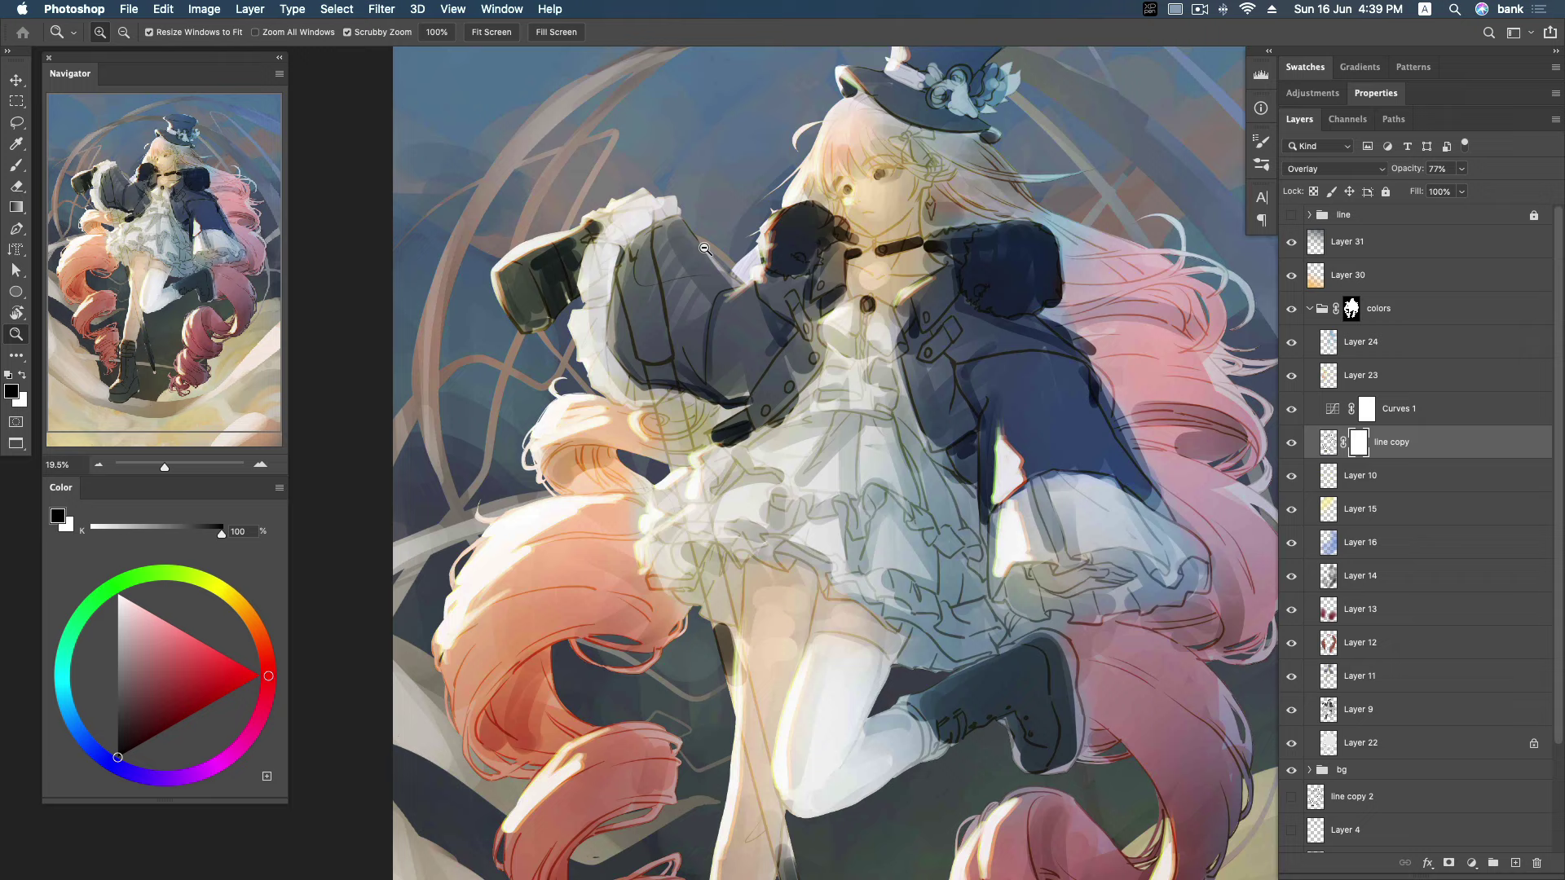
key("e")
key("bracketleft")
key("bracketleft")
key("bracketleft")
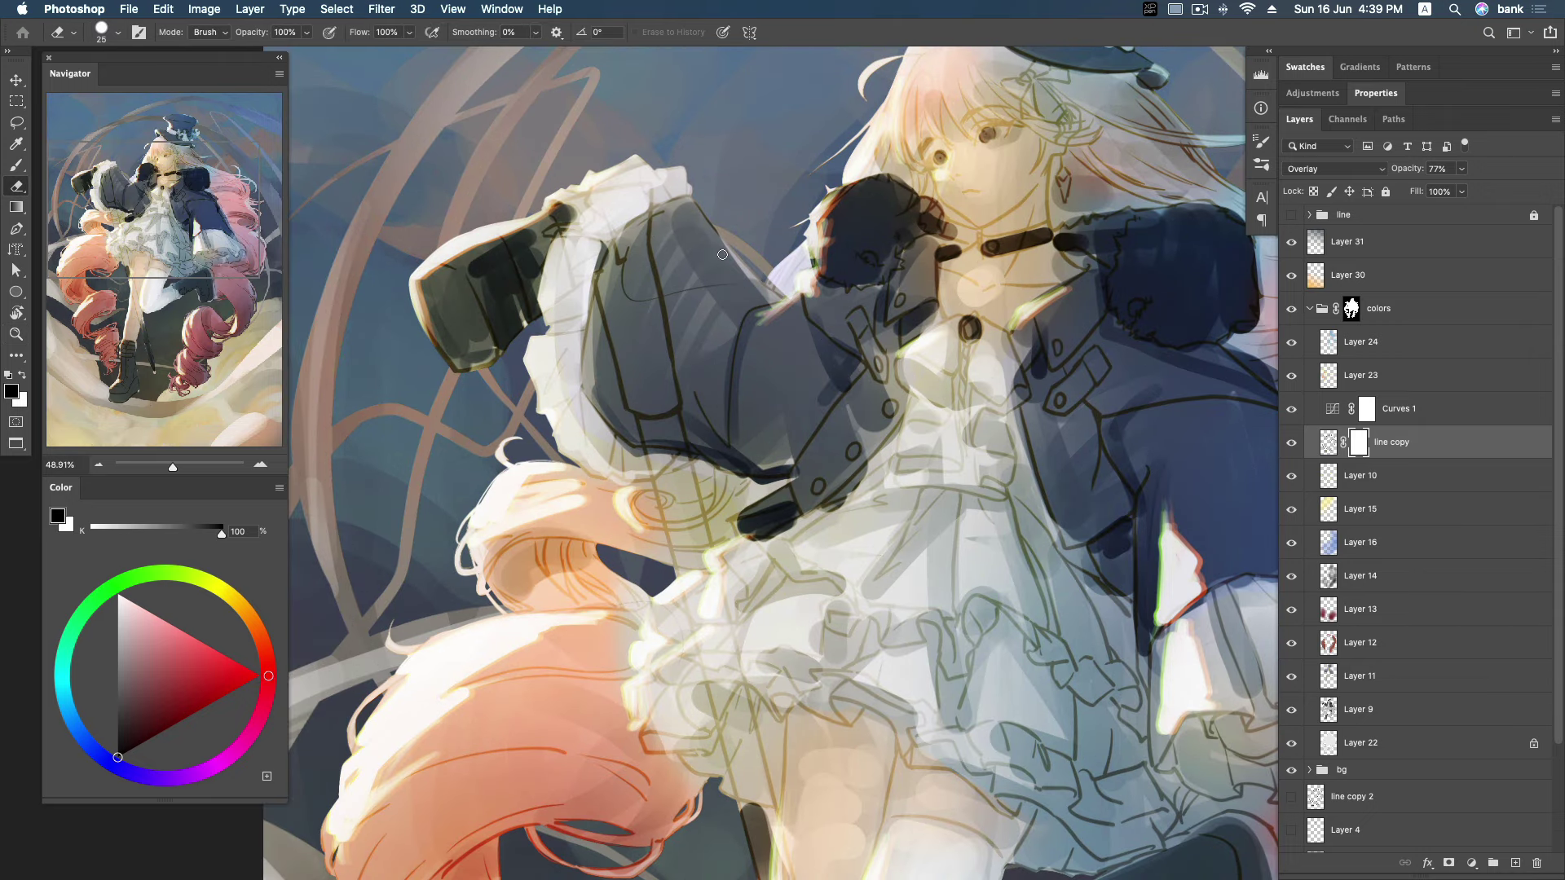
key("x")
left_click_drag(655, 242, 672, 369)
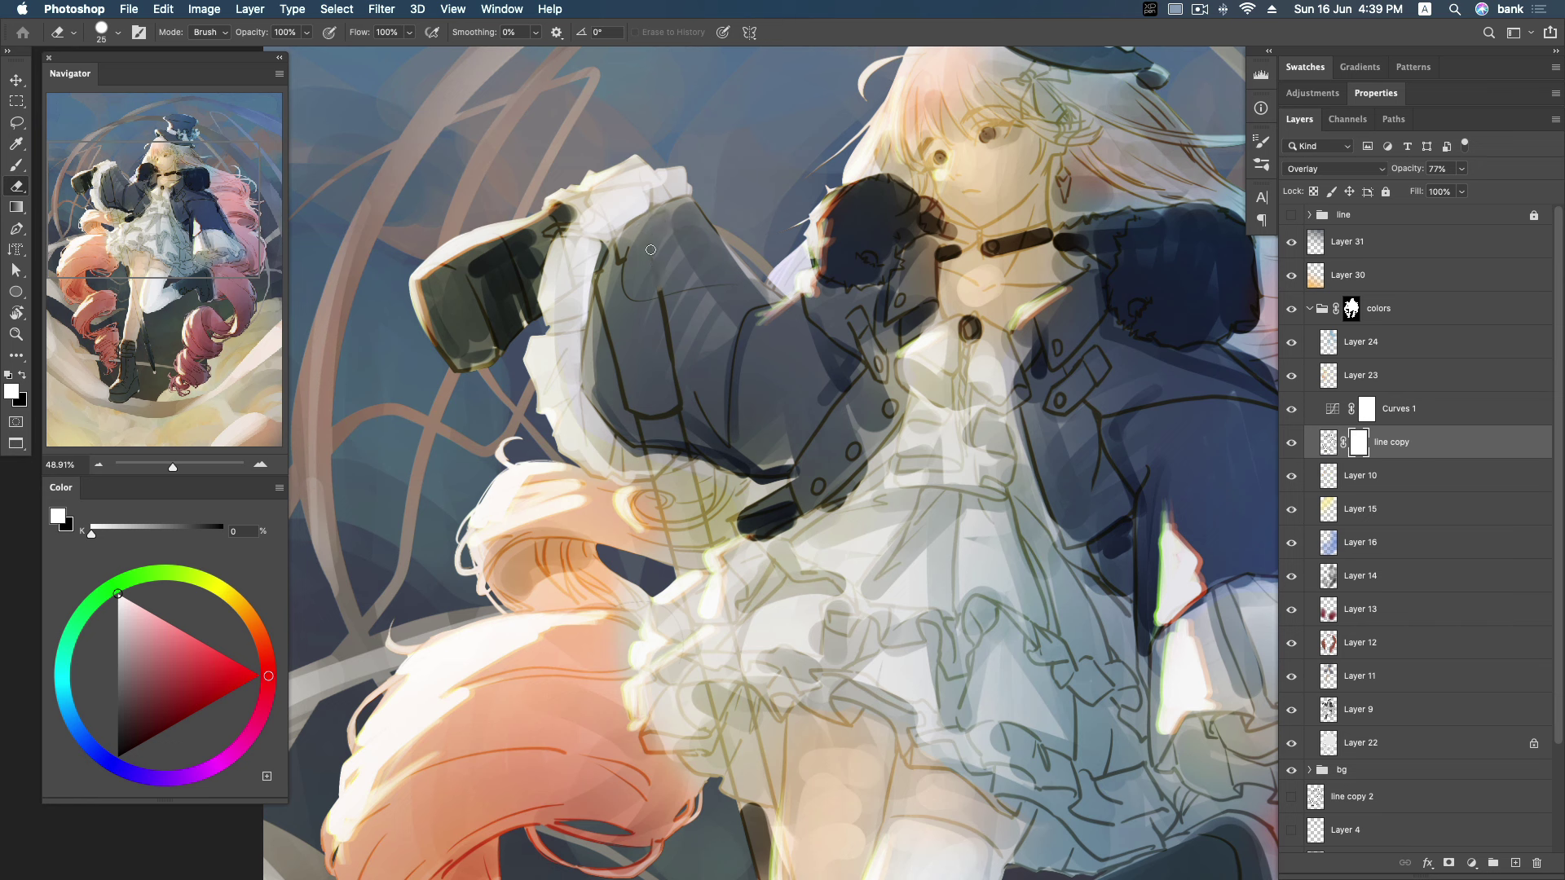
mouse_move(602, 286)
left_mouse_down()
mouse_move(646, 431)
mouse_move(685, 415)
left_mouse_up()
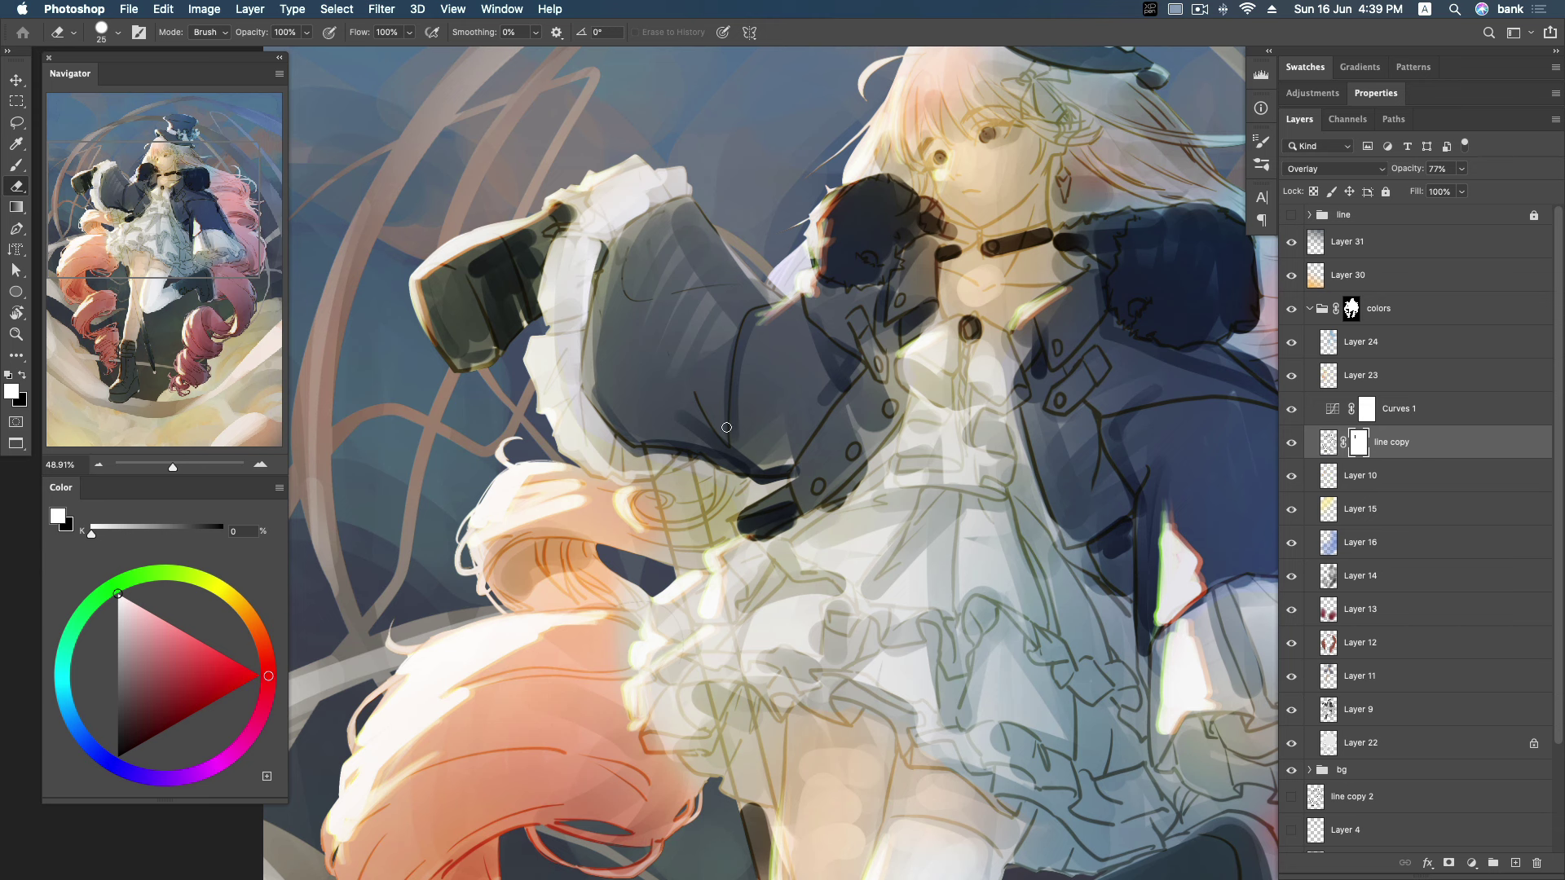
Delete the old line copy layer and hide the ST layer in the line group.
key("z")
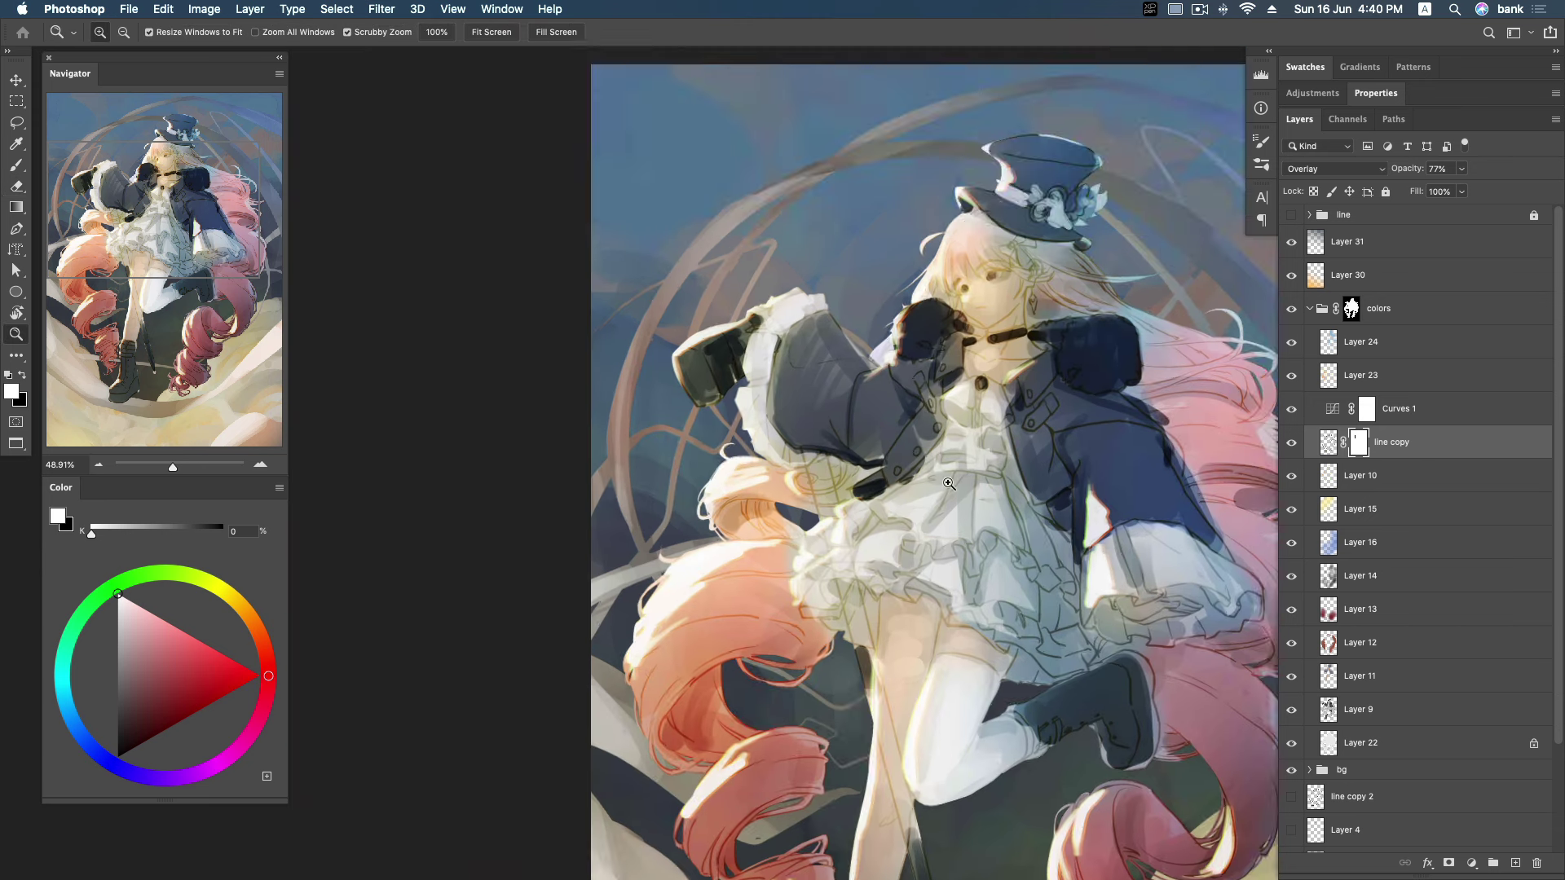
left_click_drag(960, 455, 902, 310)
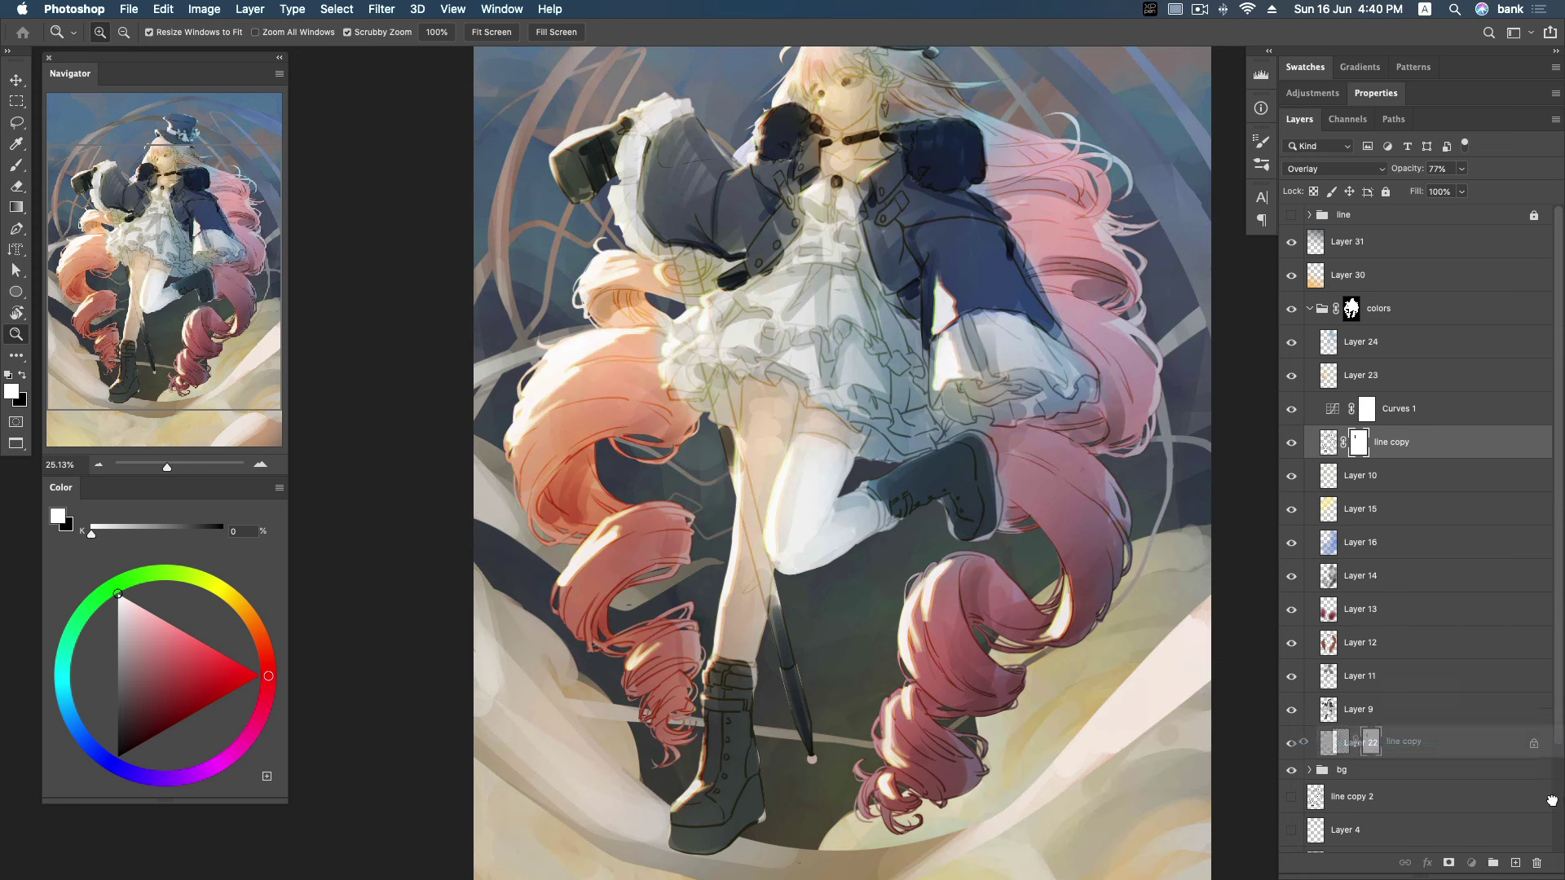
left_click_drag(1466, 449, 1537, 863)
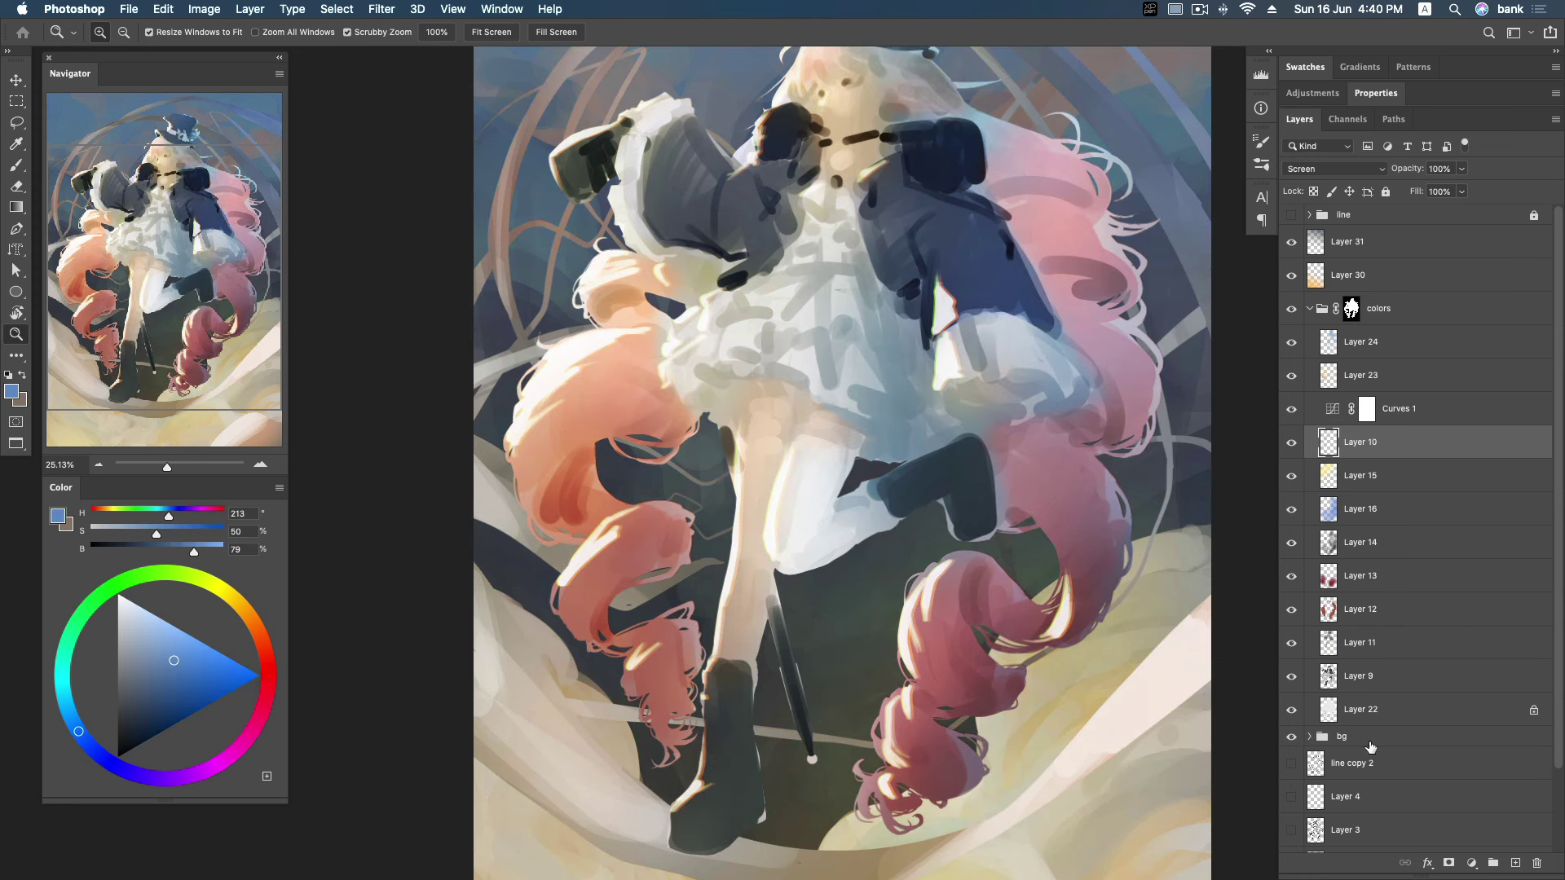
left_click(1309, 214)
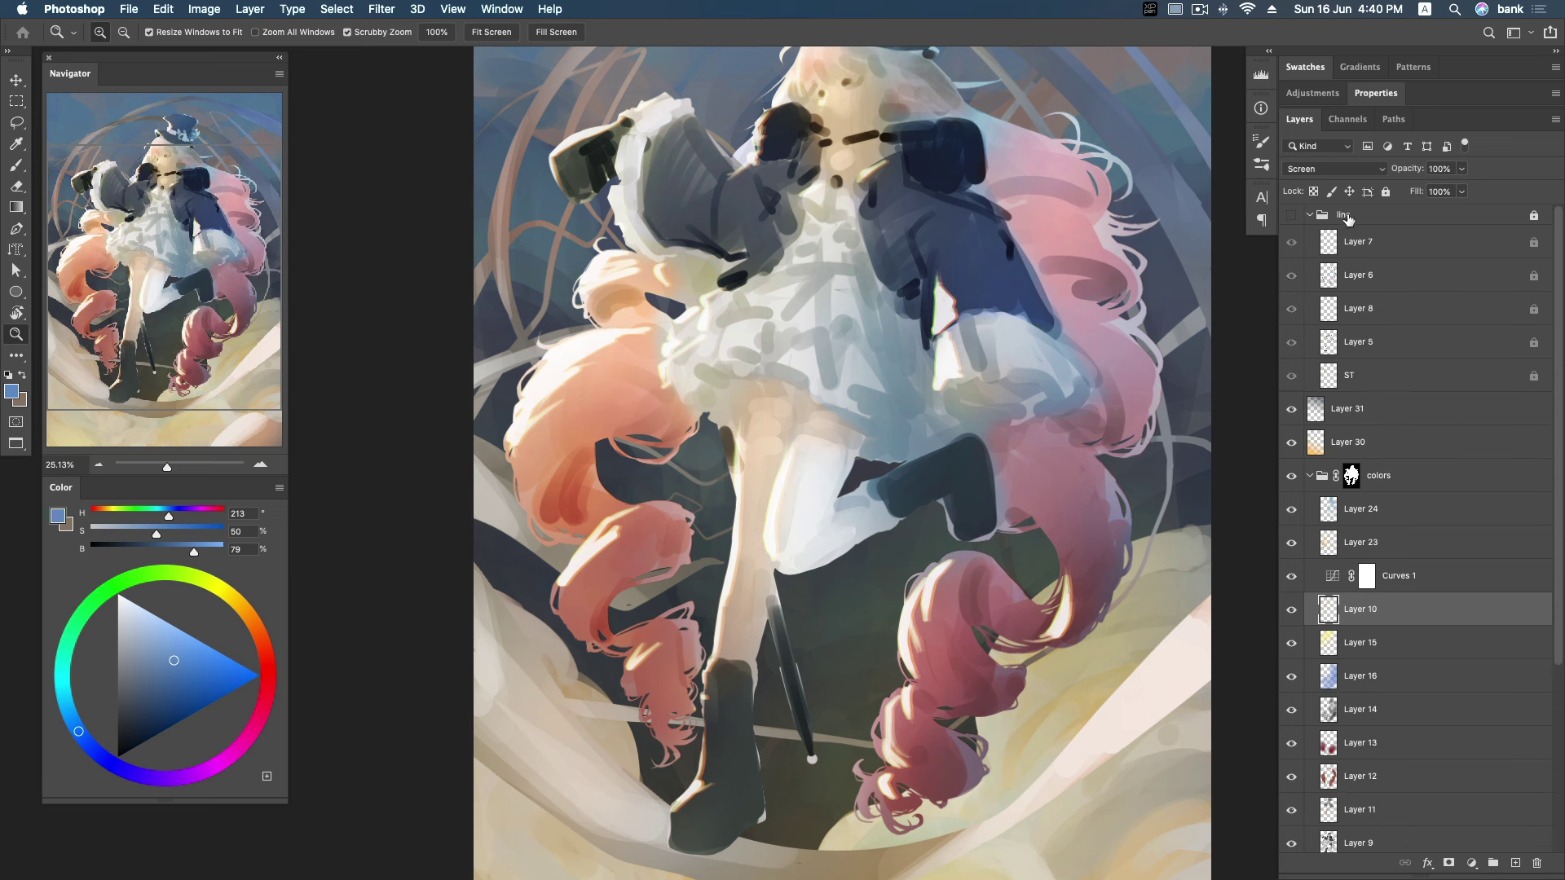
left_click(1291, 376)
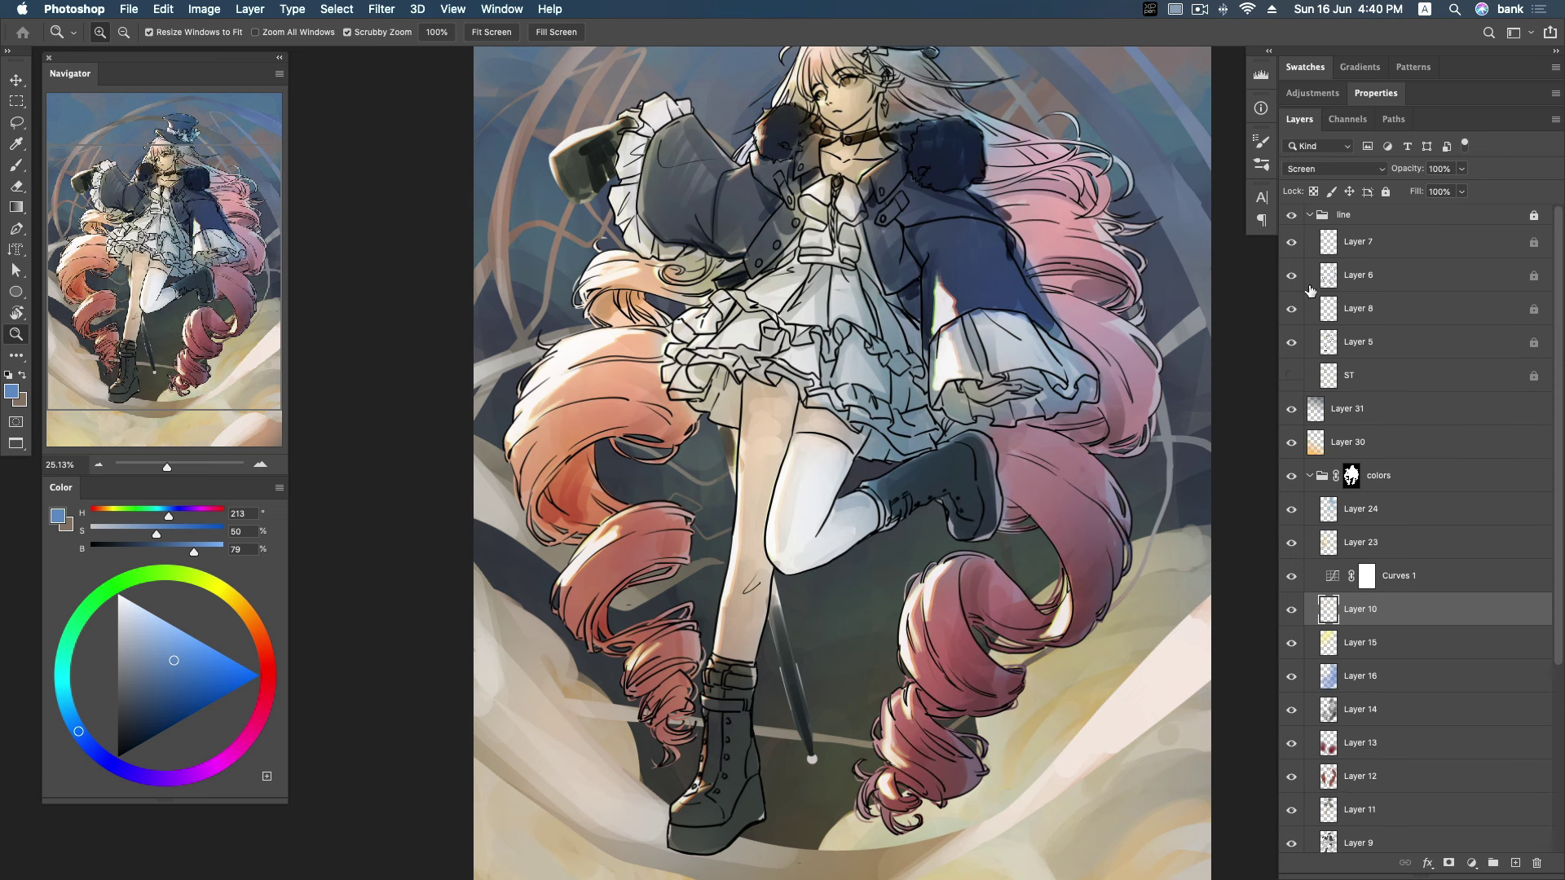
left_click(1309, 215)
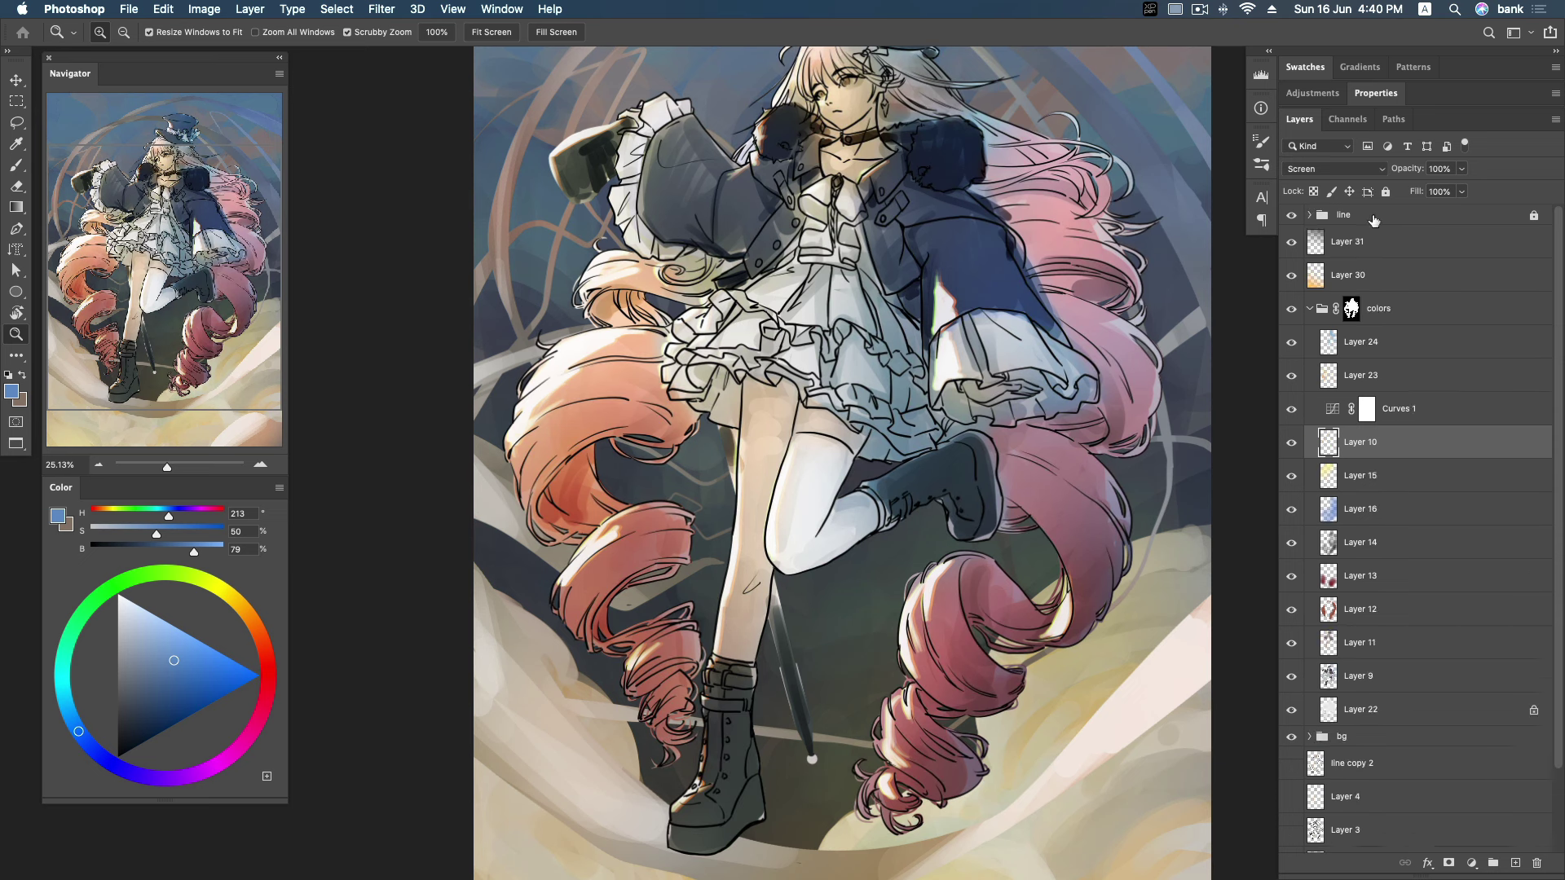
Merge a duplicate of the line group, place it below Curves 1 in Overlay, and hide the original.
left_click_drag(1406, 218, 1516, 863)
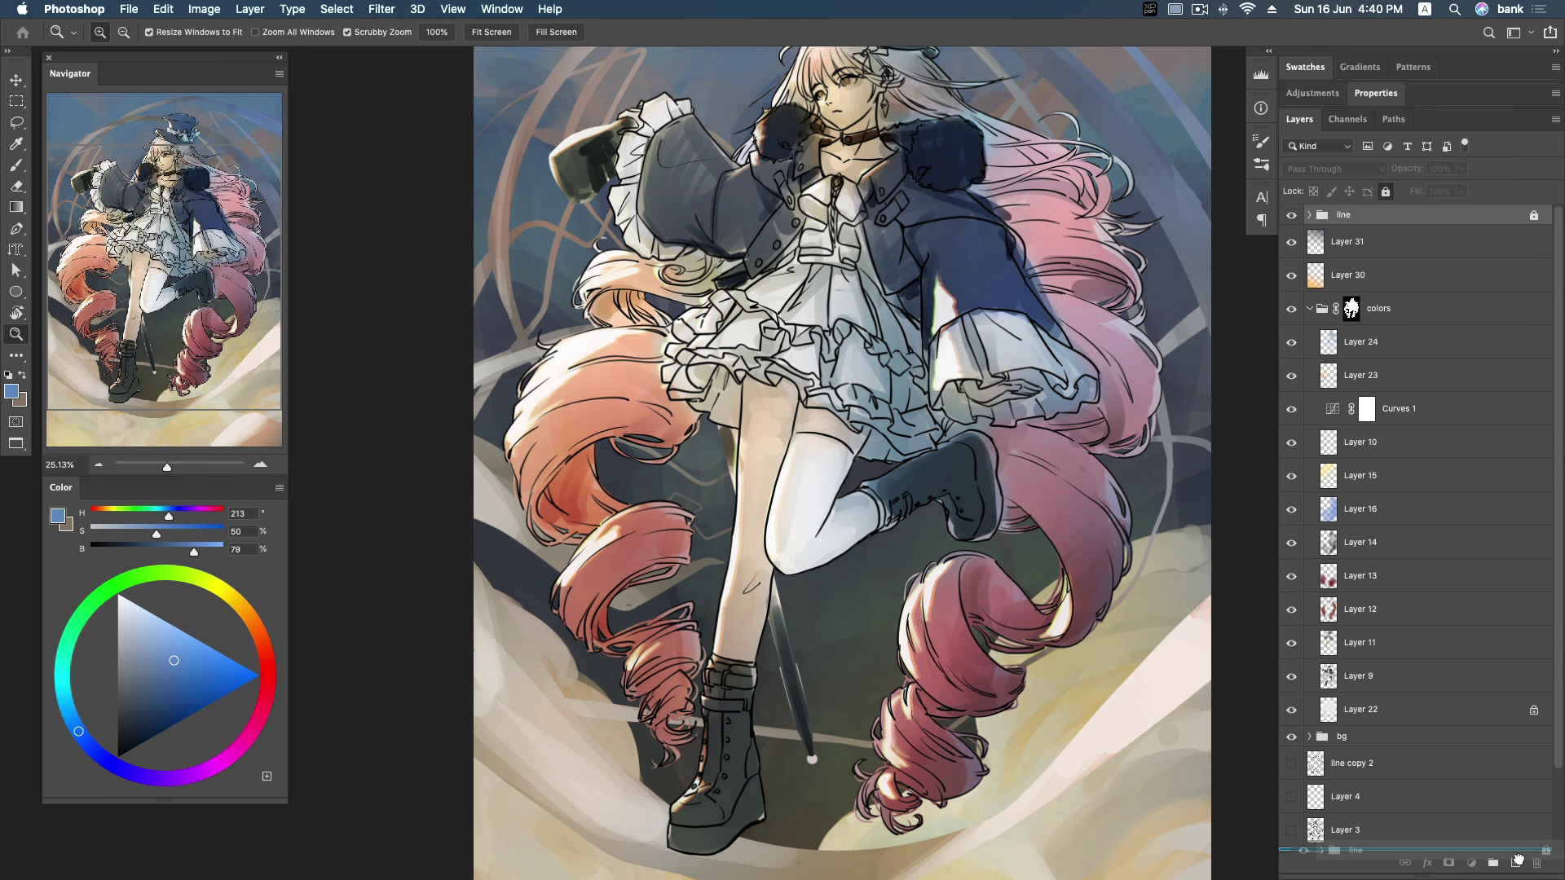
key("ctrl+e")
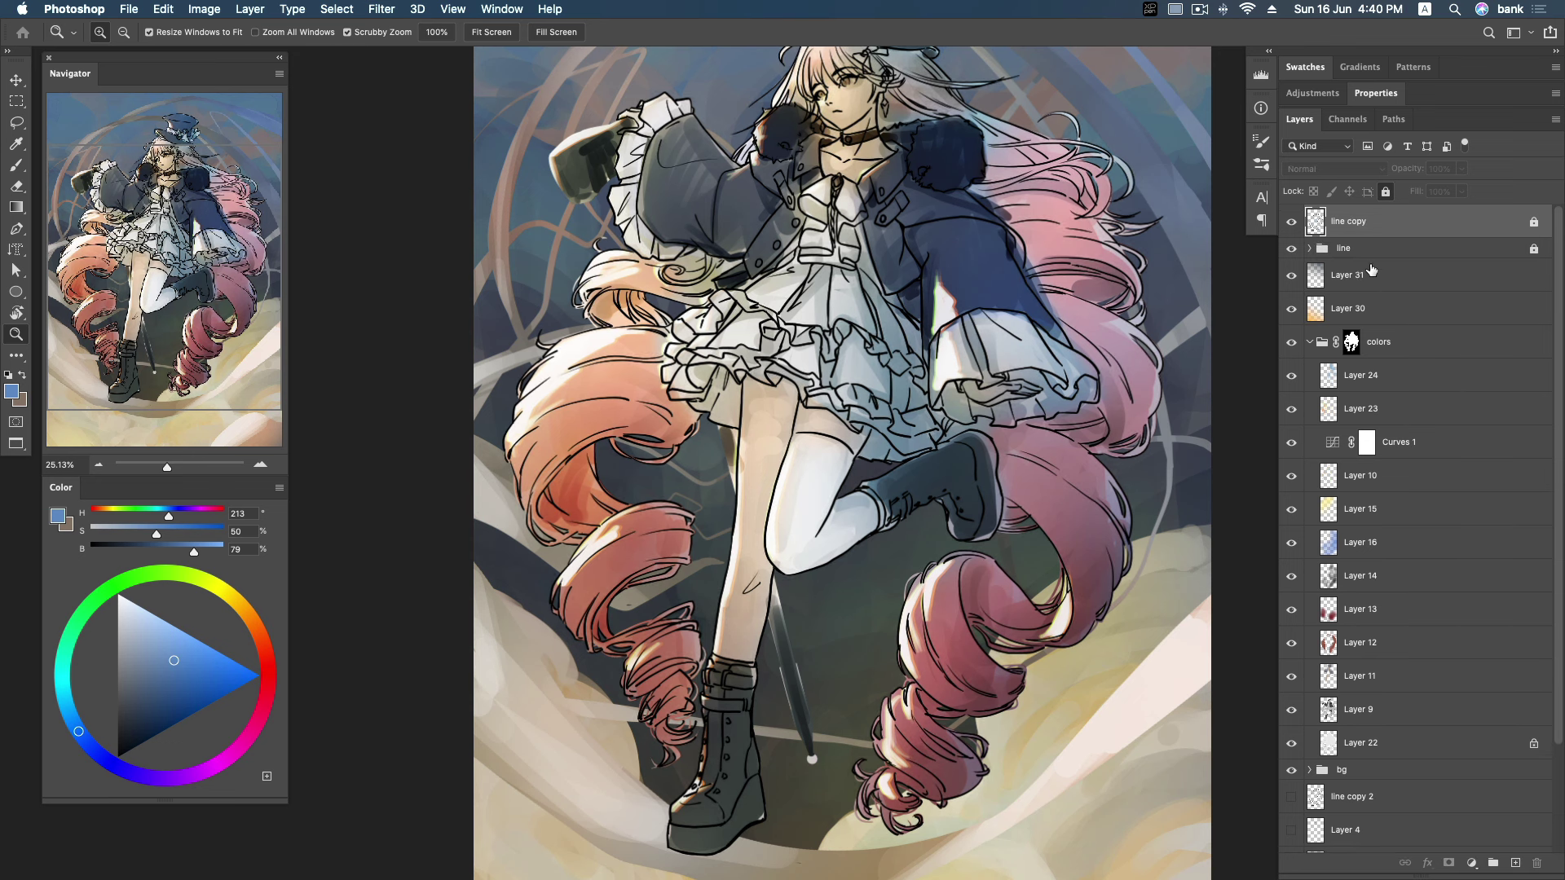
left_click(1291, 248)
left_click_drag(1399, 229, 1405, 463)
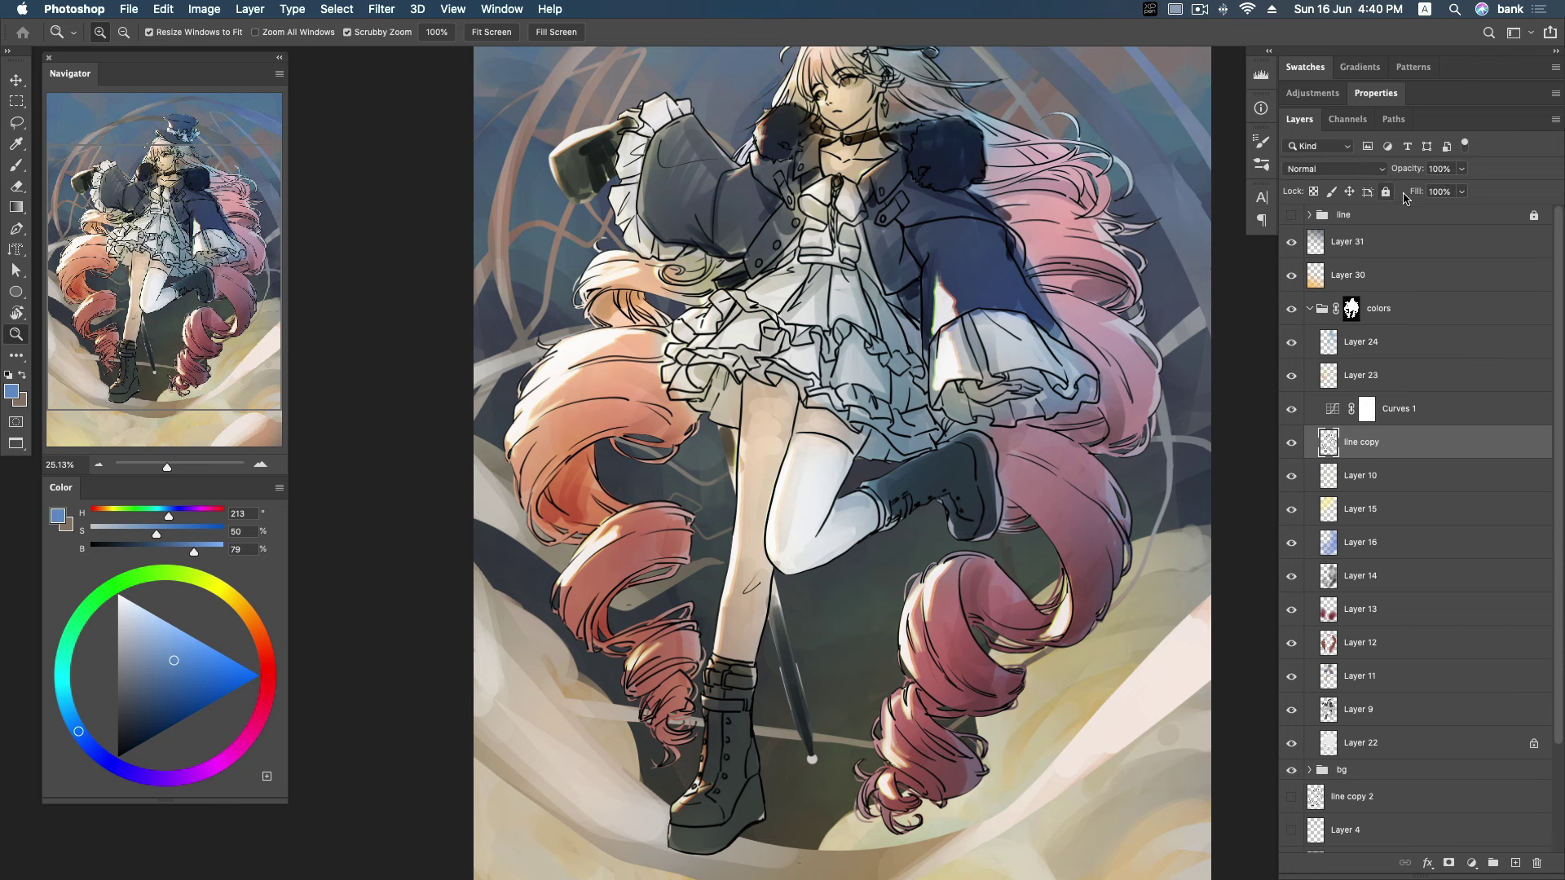
left_click(1377, 171)
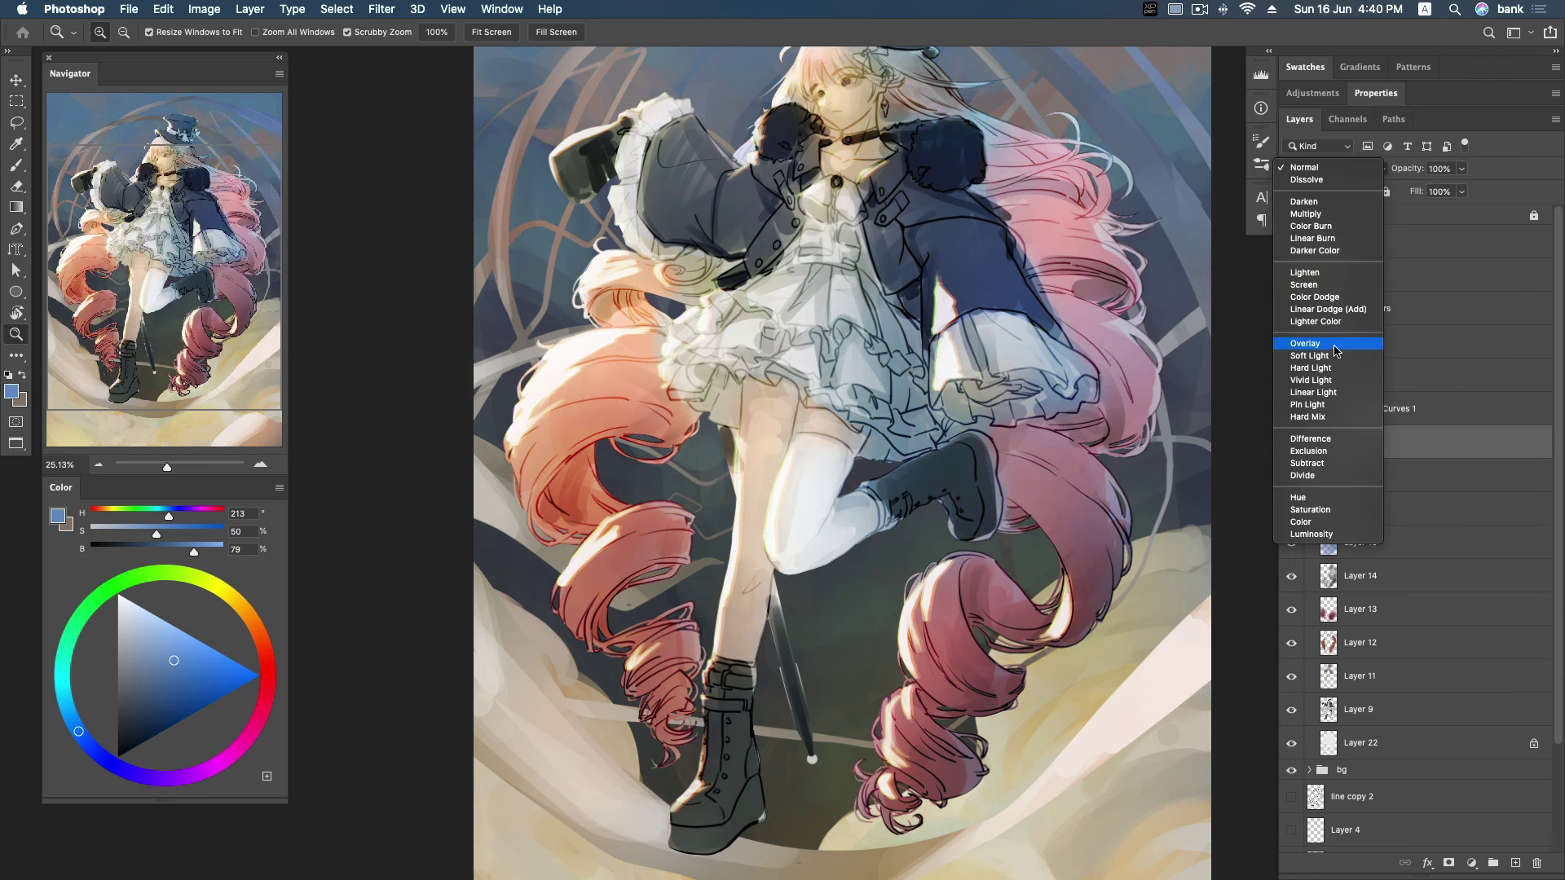
left_click(1336, 350)
left_click_drag(967, 363, 934, 417)
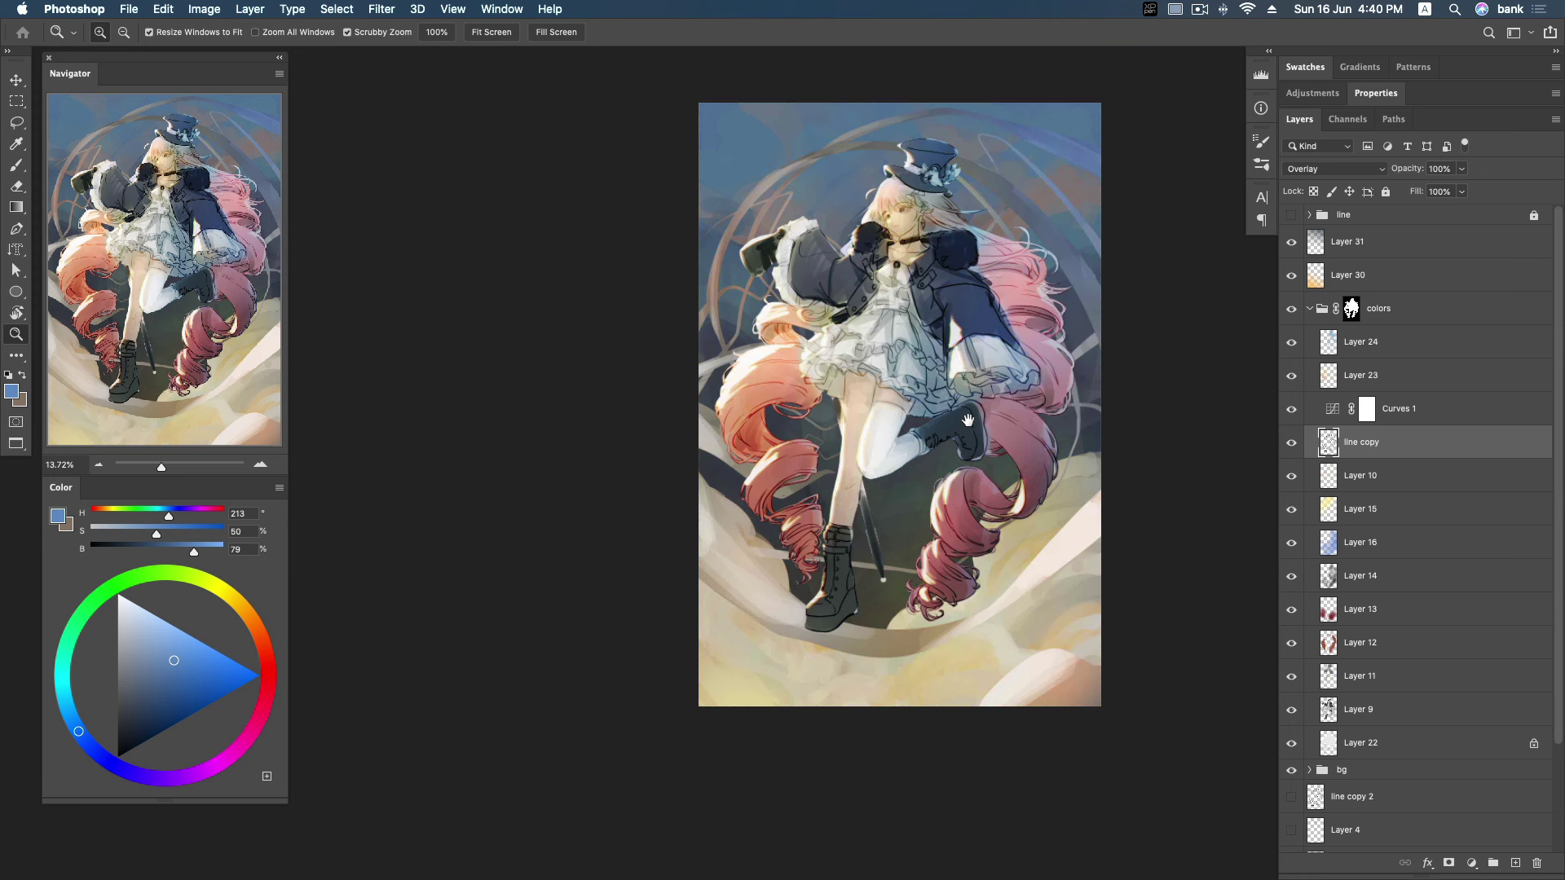
Colorize the line copy layer with Hue 353, Saturation 69, Lightness +14.
key("super+u")
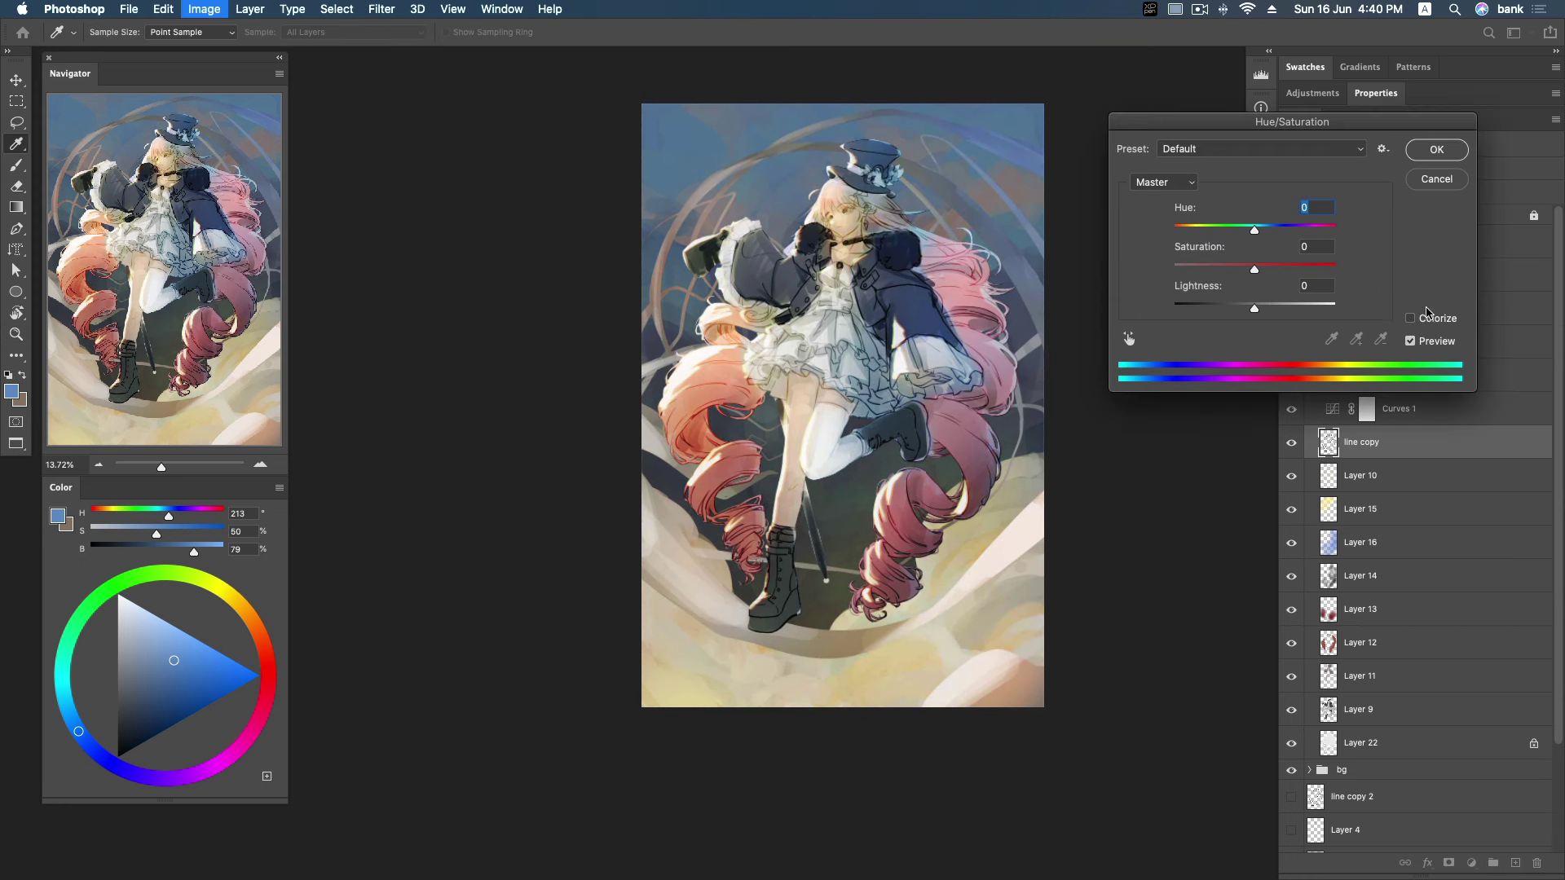
left_click(1411, 318)
mouse_move(1253, 310)
left_mouse_down()
mouse_move(1300, 269)
mouse_move(1261, 311)
left_mouse_up()
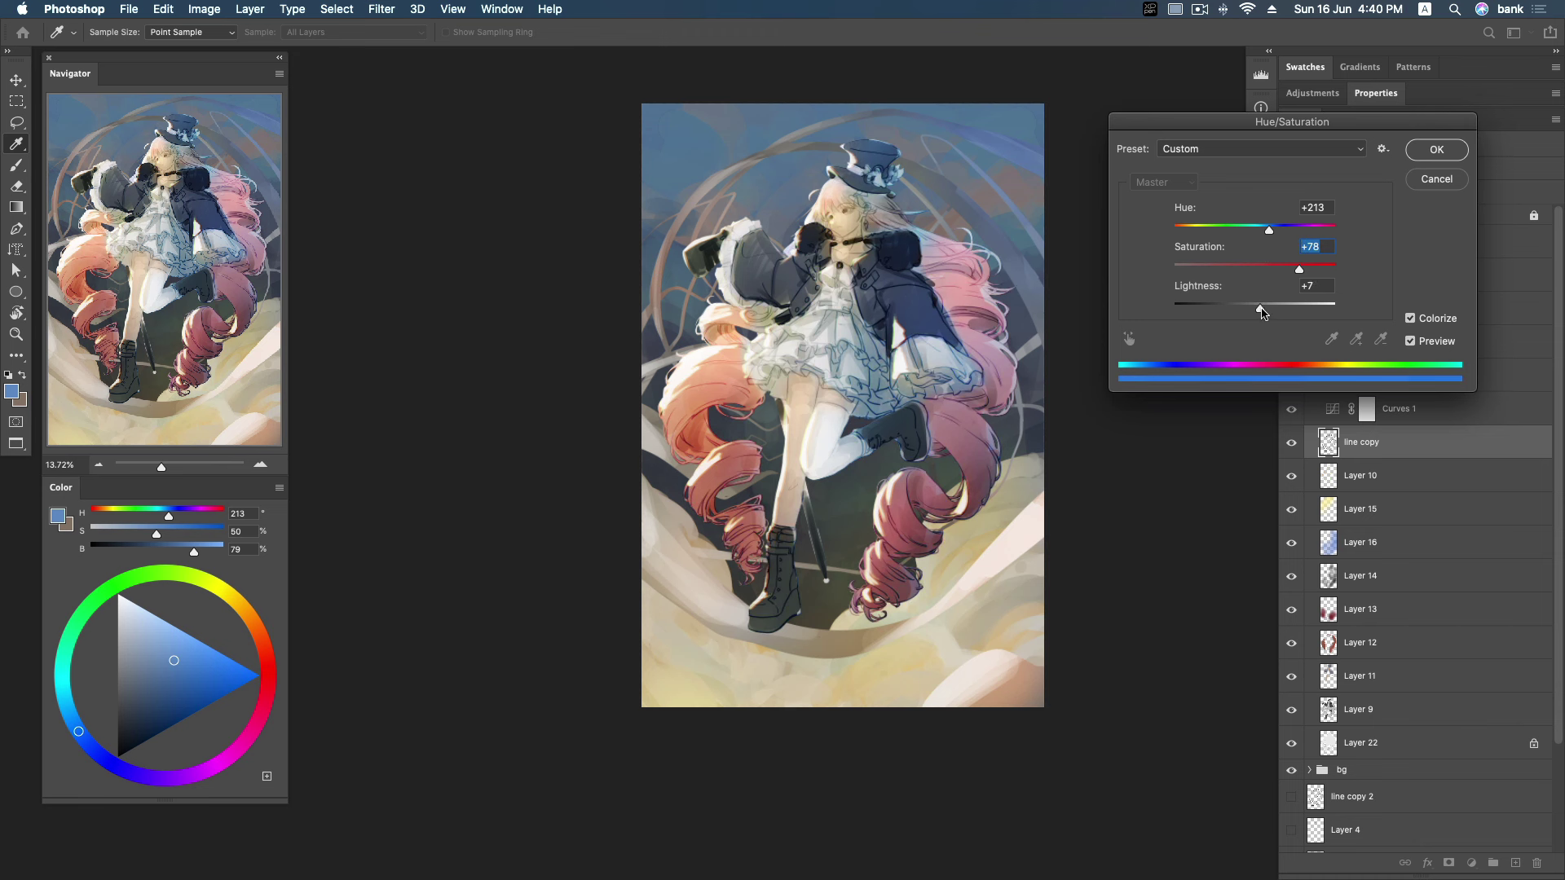
mouse_move(1265, 232)
left_mouse_down()
mouse_move(1325, 233)
mouse_move(1154, 233)
left_mouse_up()
left_click(1172, 231)
left_click_drag(1299, 270, 1266, 309)
mouse_move(1182, 236)
left_mouse_down()
mouse_move(1334, 236)
mouse_move(1285, 303)
left_mouse_up()
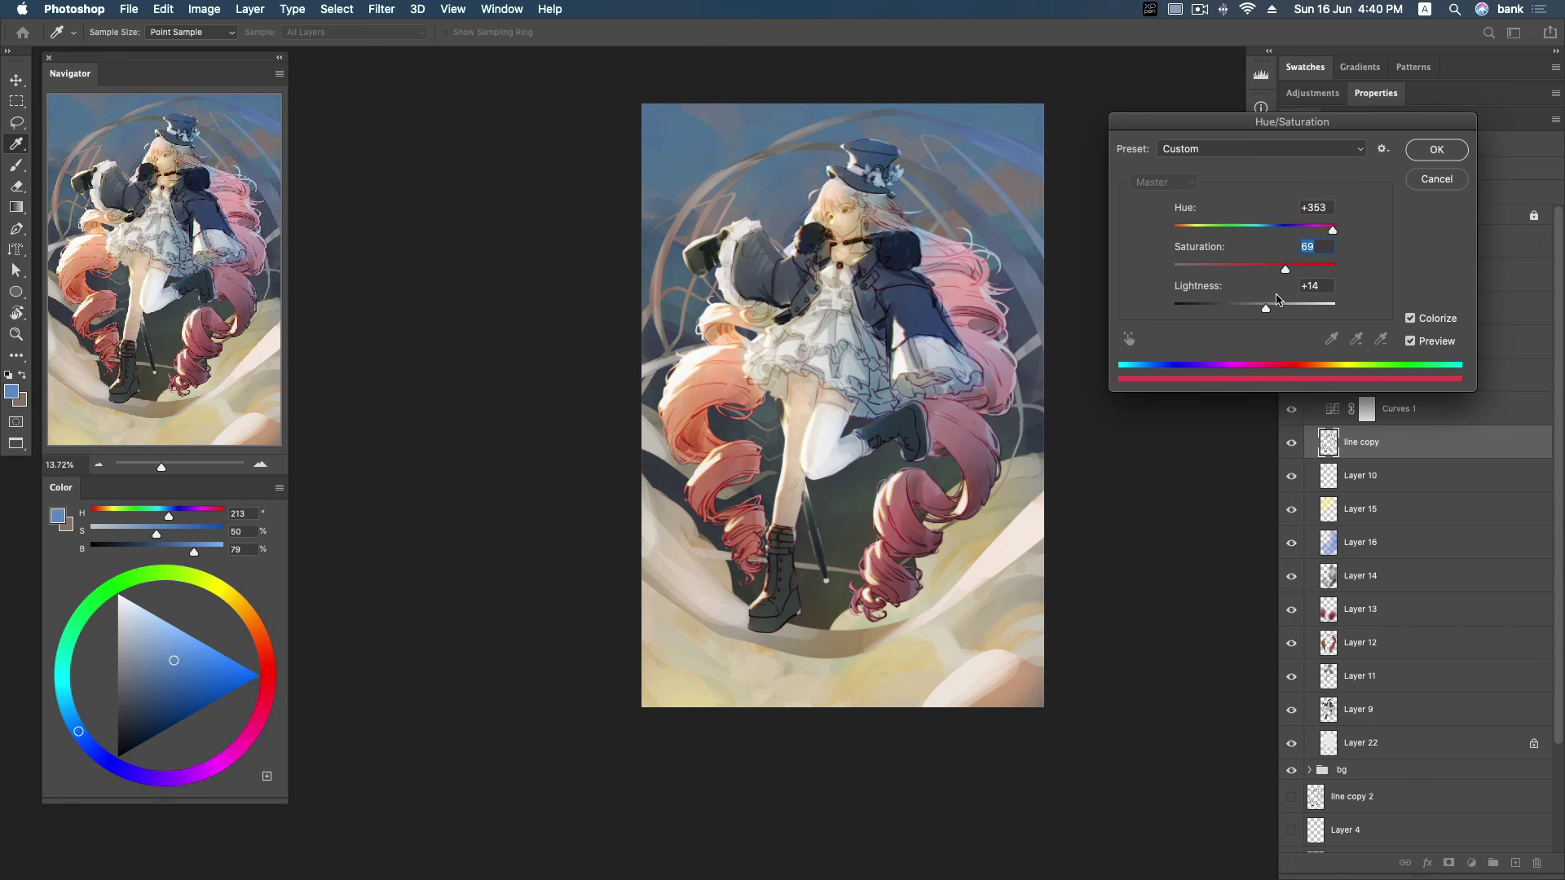
left_click(1433, 151)
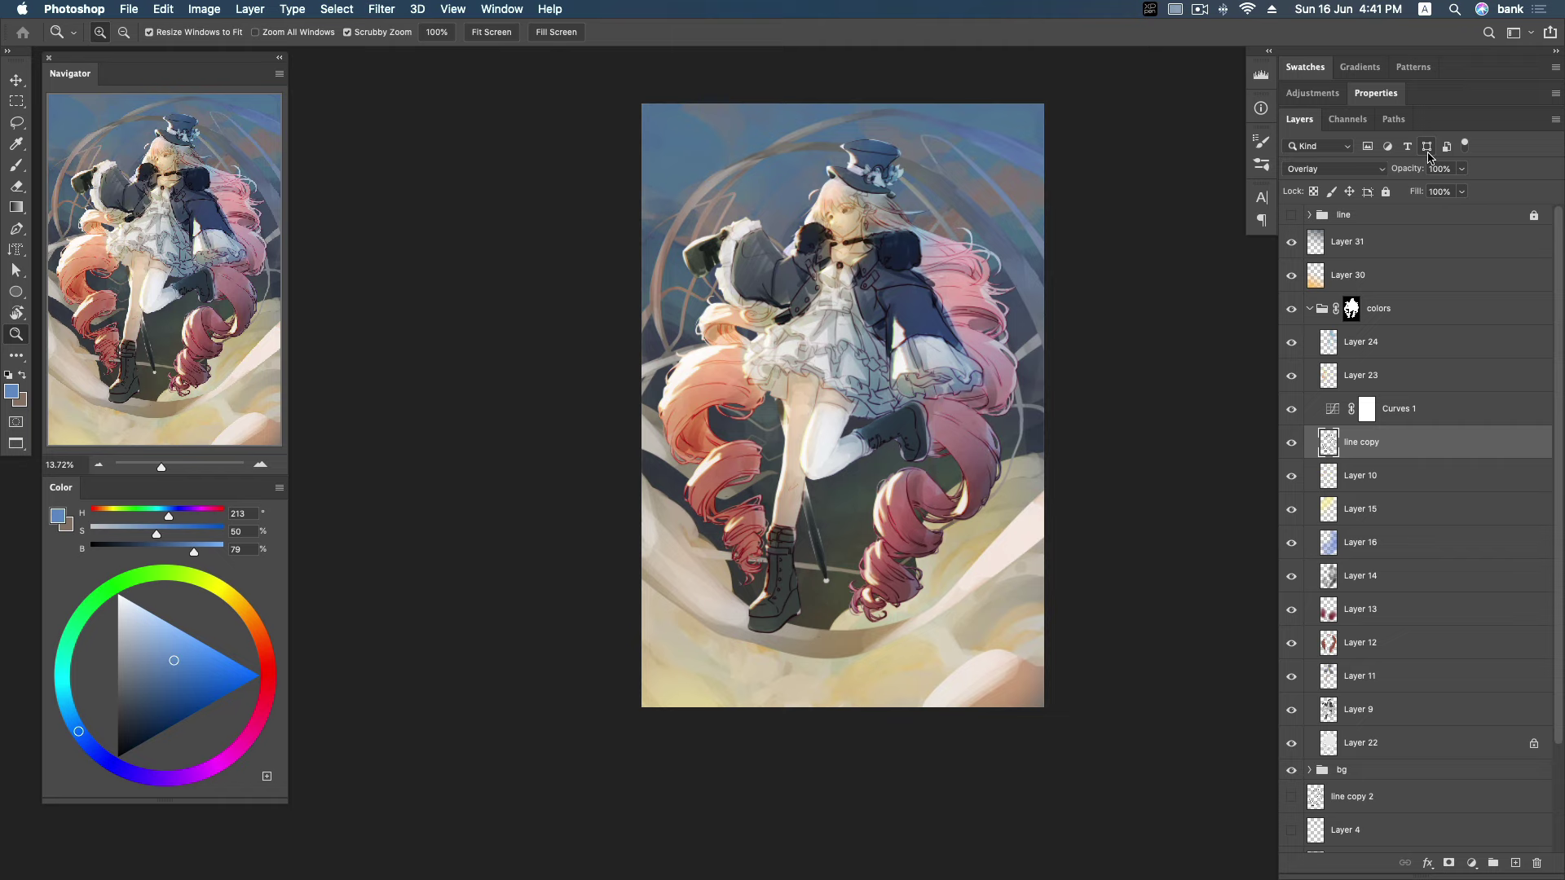
Add a new layer clipped to line copy and set up a darker blue brush at 500.
left_click_drag(870, 249, 907, 248)
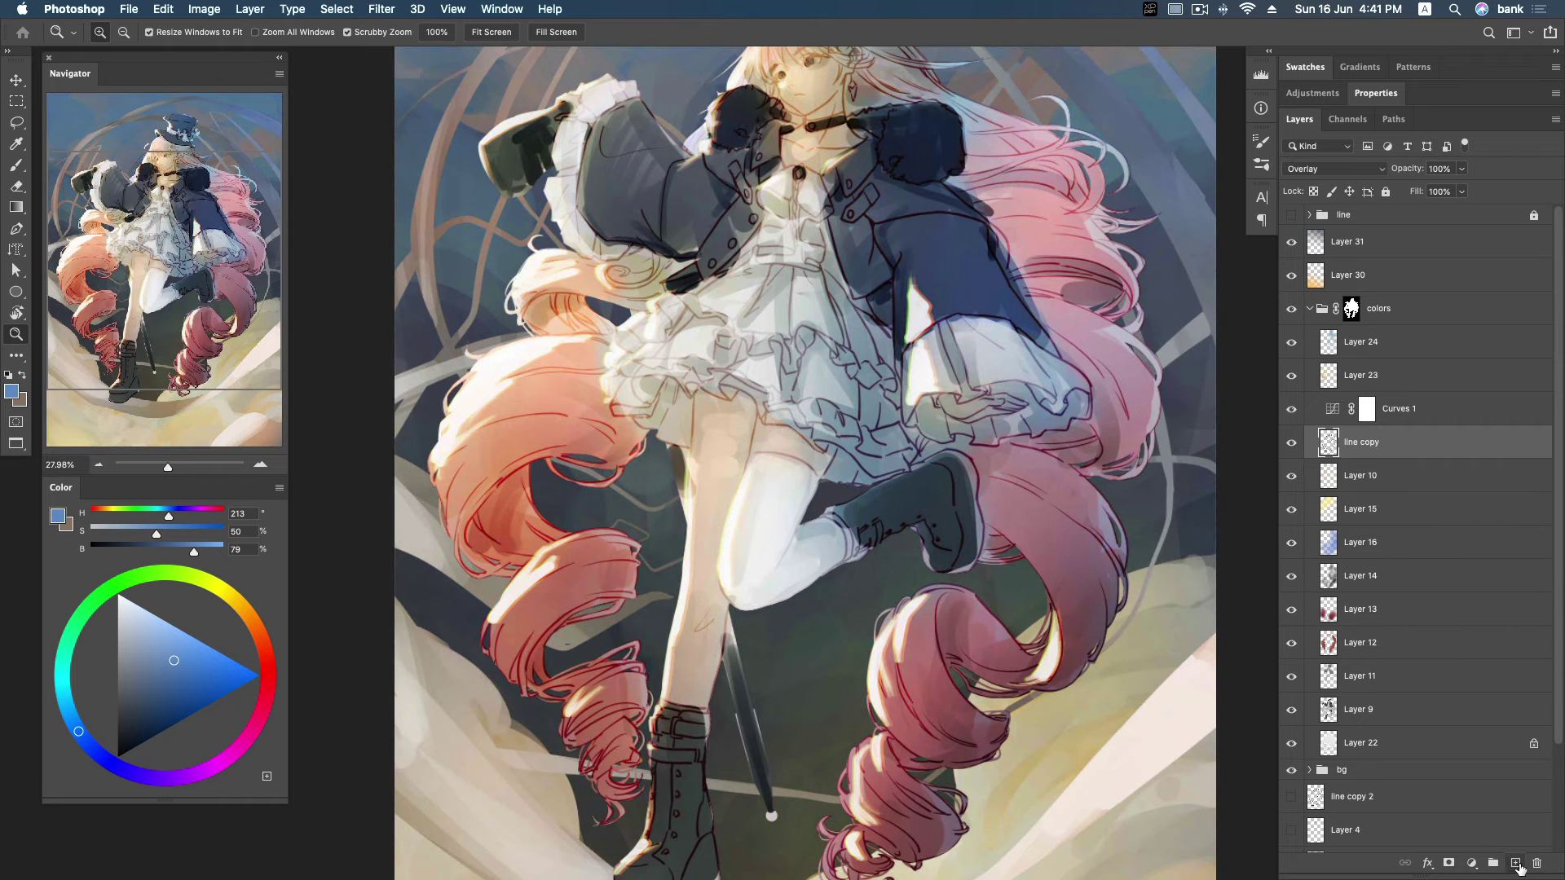
left_click(1515, 863)
left_click(1471, 456, "alt")
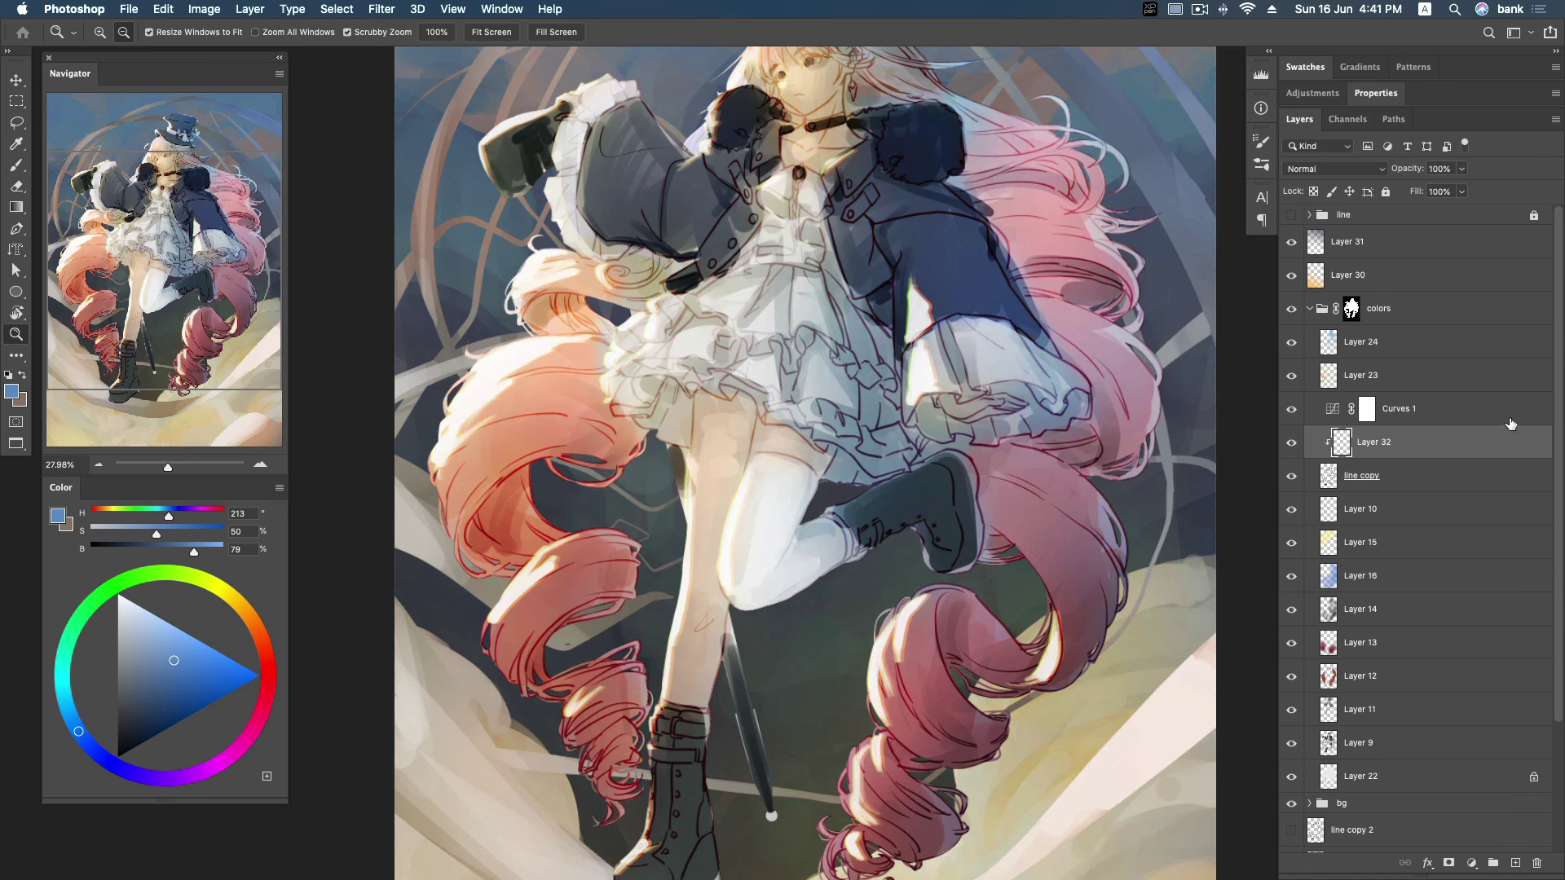
left_click_drag(175, 692, 74, 724)
scroll(815, 408, "right", 1)
key("b")
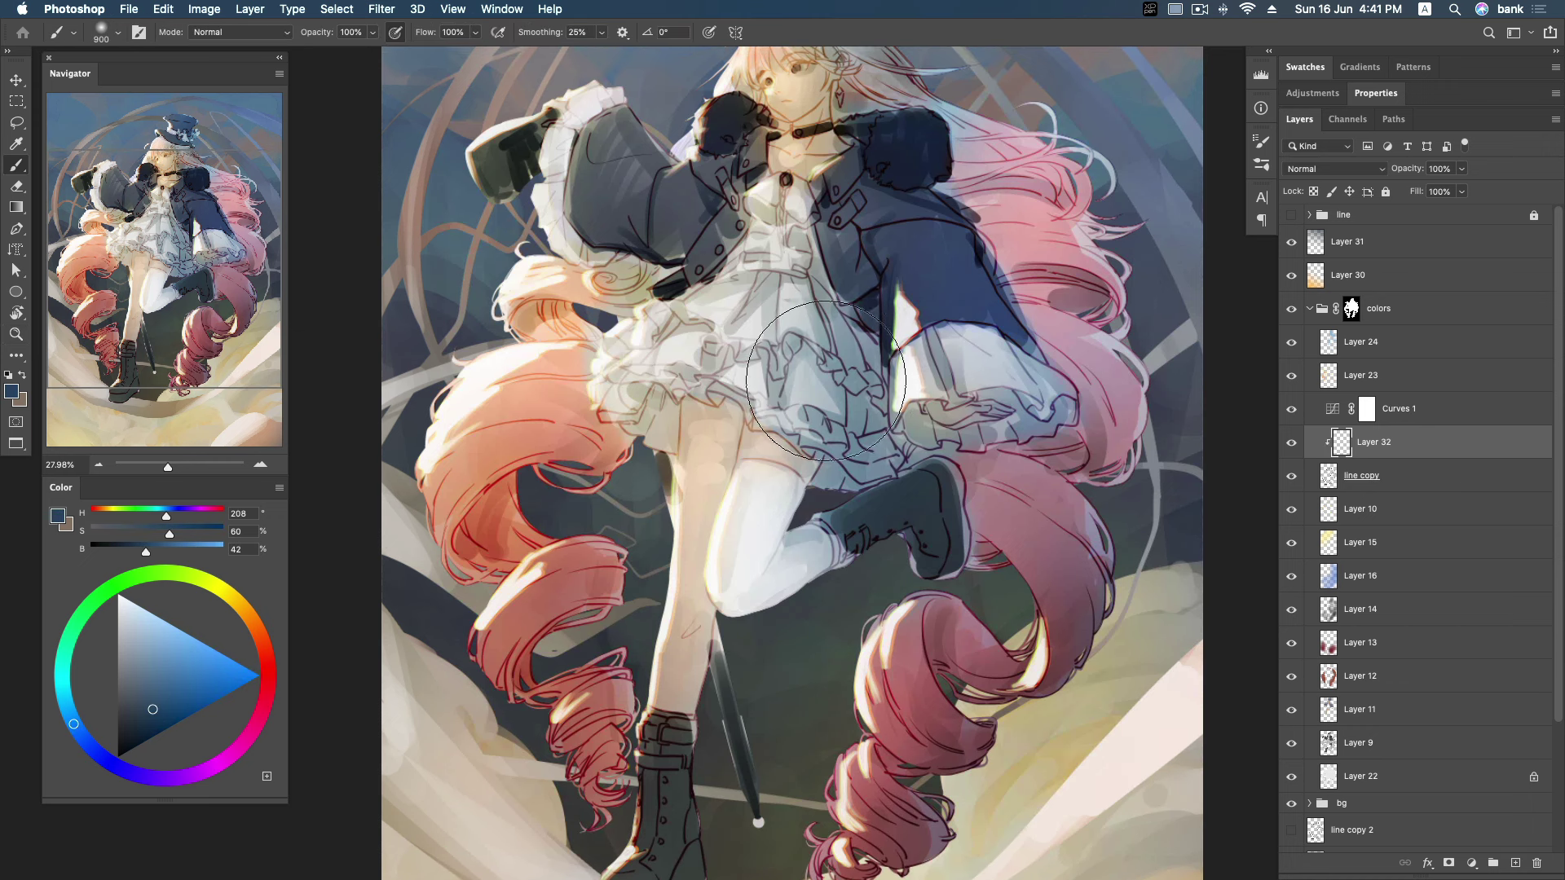
key("bracketleft")
key("bracketleft")
key("bracketleft")
Recolour the skirt, ruffle, sleeve cuff and bodice centre lines in blue.
mouse_move(733, 322)
left_mouse_down()
mouse_move(804, 337)
mouse_move(843, 411)
left_mouse_up()
left_click(787, 337, "alt")
key("bracketleft")
mouse_move(786, 336)
left_mouse_down()
mouse_move(807, 416)
mouse_move(709, 369)
mouse_move(817, 329)
mouse_move(851, 400)
left_mouse_up()
left_click_drag(953, 369, 1043, 399)
key("bracketleft")
key("bracketleft")
left_click_drag(776, 189, 795, 284)
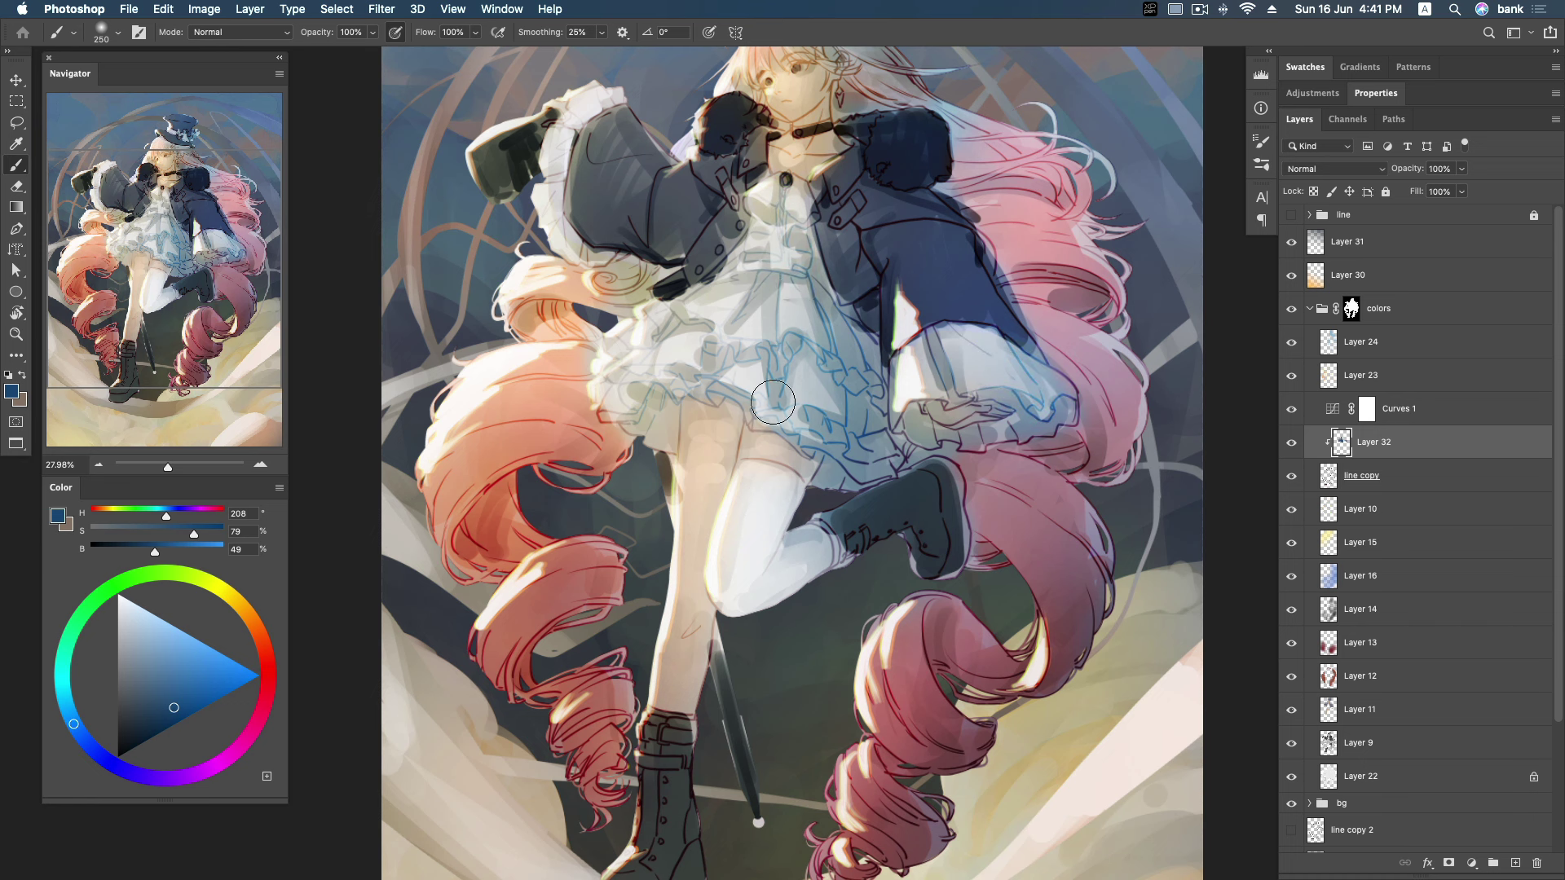
Try a reddish-orange stroke on the left hair curl lines, then undo it.
left_click(238, 604)
left_click(189, 703)
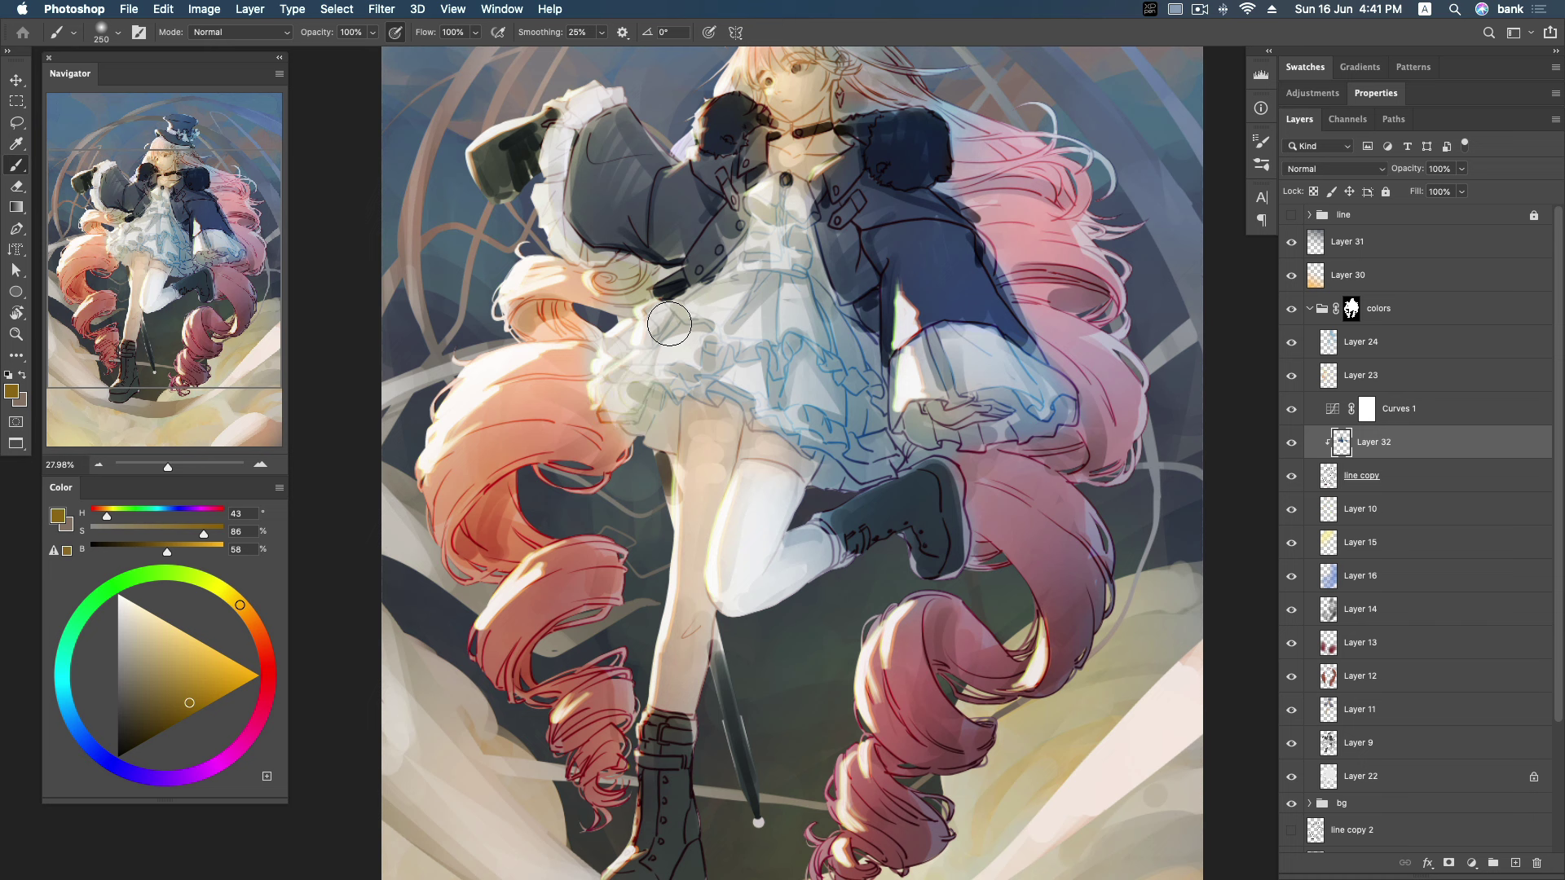
key("bracketleft")
left_click(261, 664)
left_click(195, 693)
left_click(261, 639)
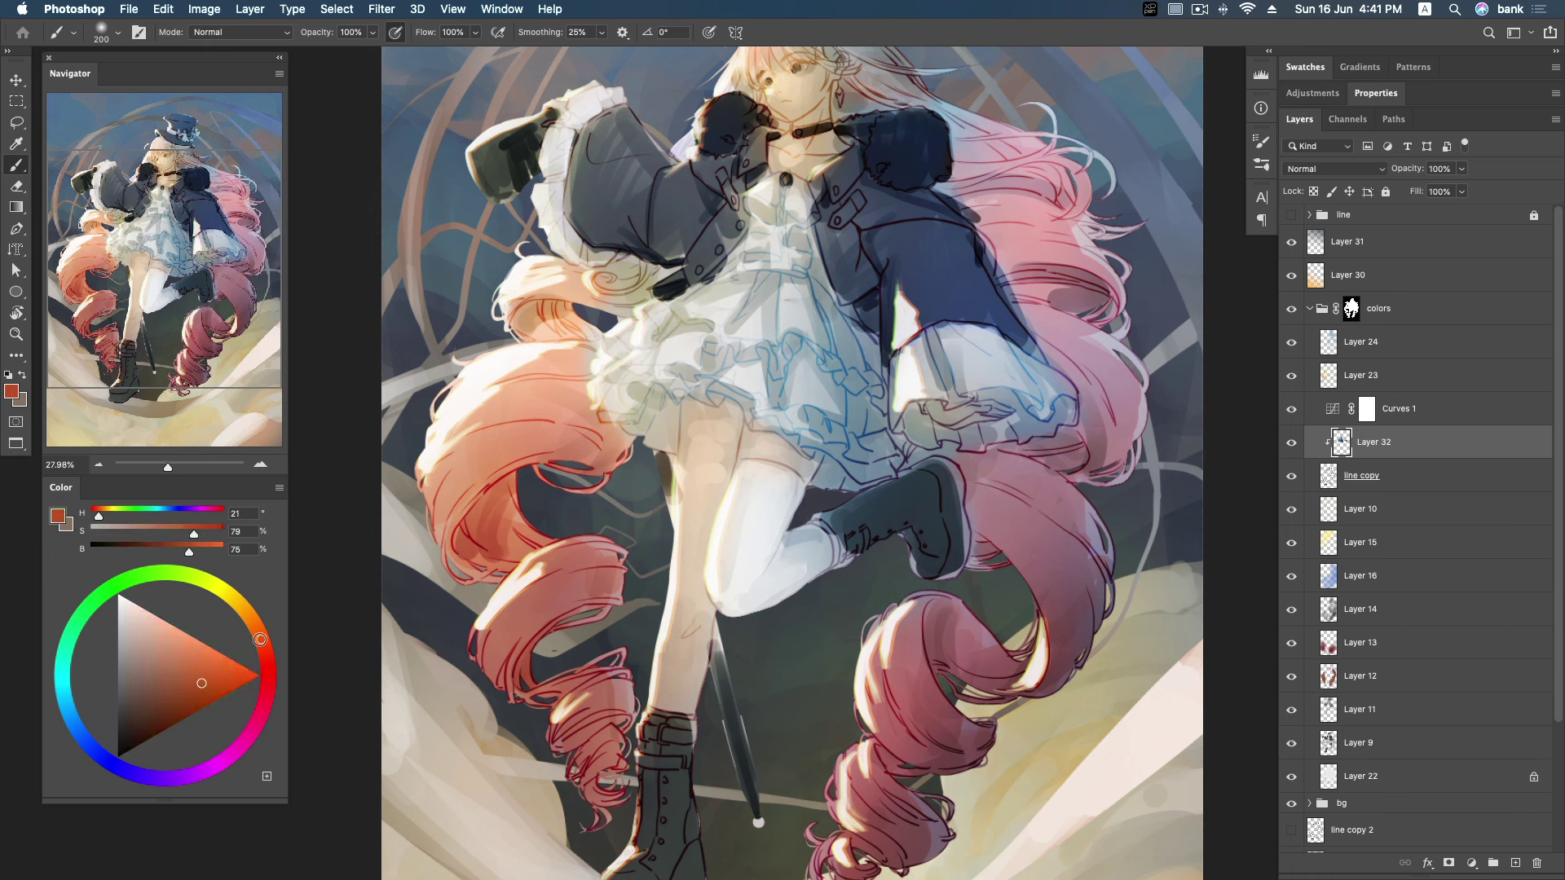
key("bracketright")
key("bracketright")
key("bracketright")
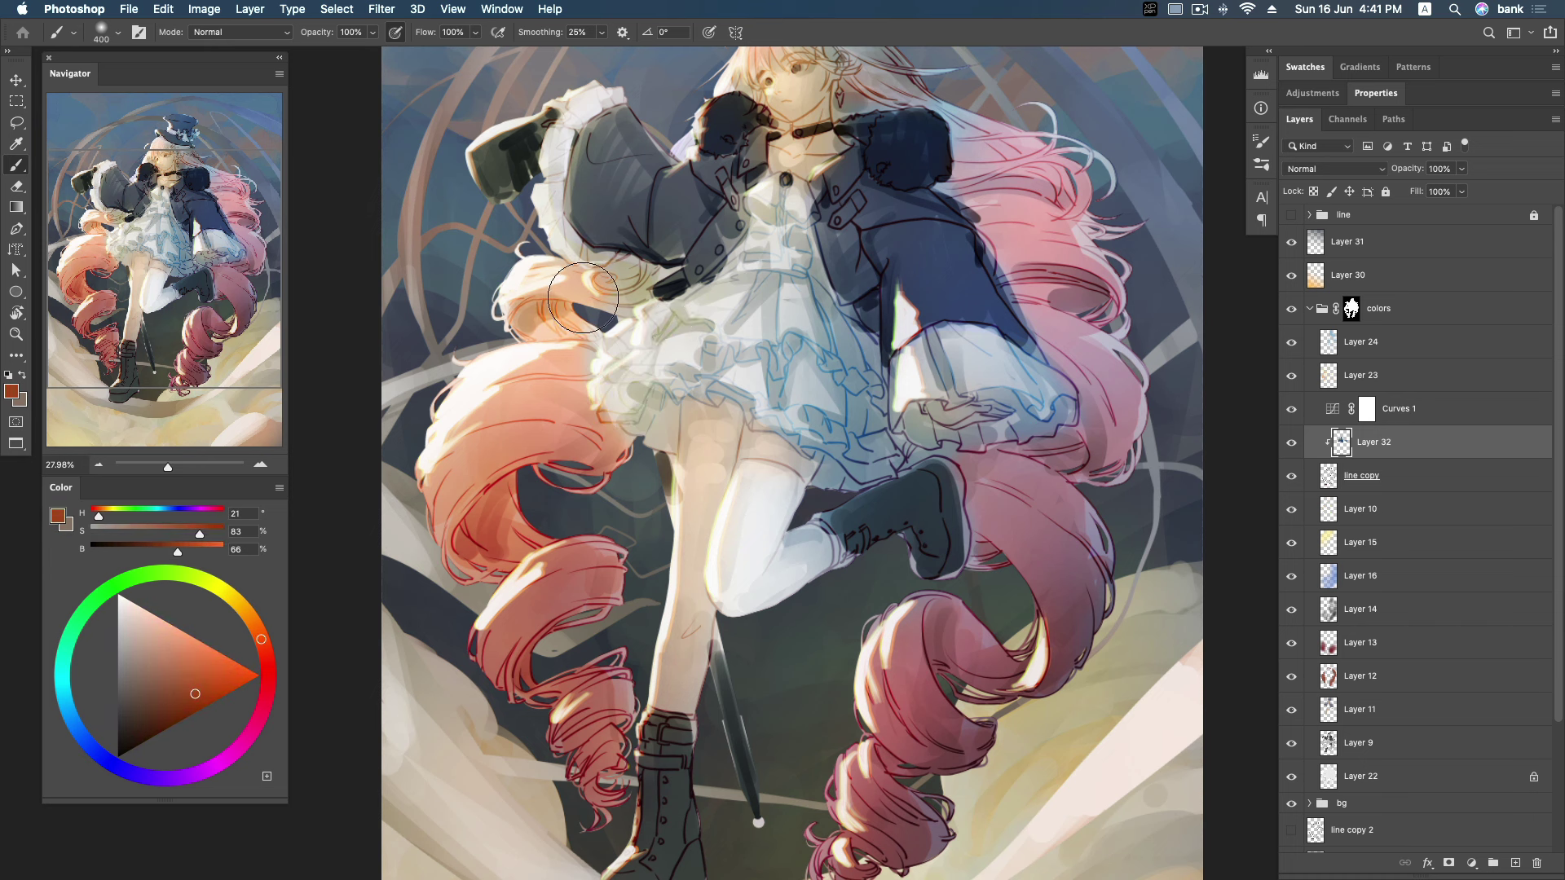
left_click(201, 700)
left_click_drag(487, 397, 485, 506)
key("ctrl+z")
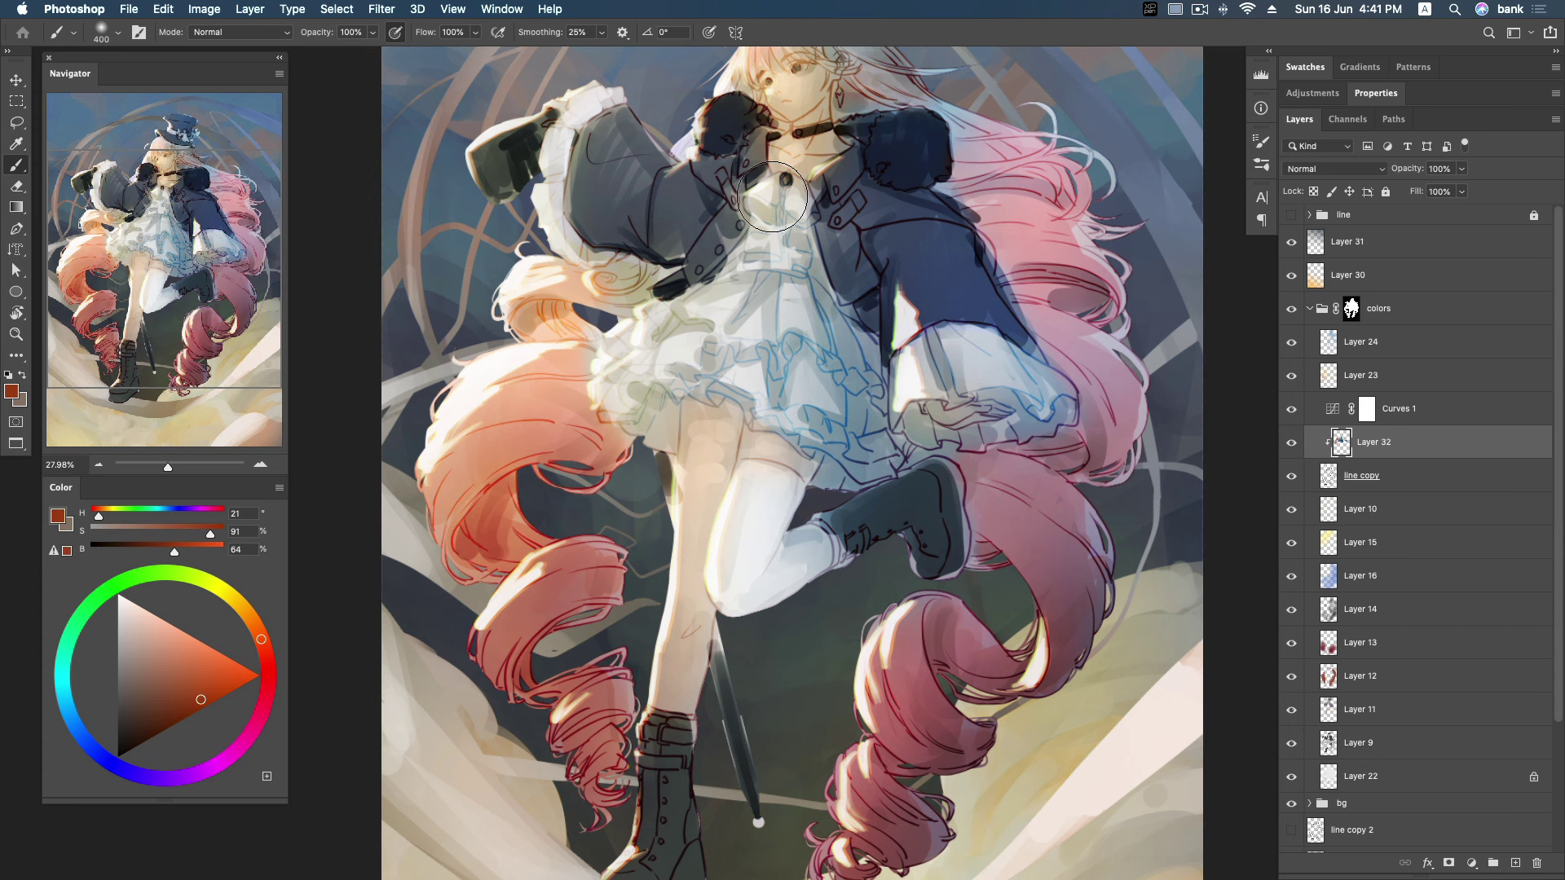
Switch the painting colour to a muted deep red and pan across the hair curls.
left_click_drag(261, 641, 268, 669)
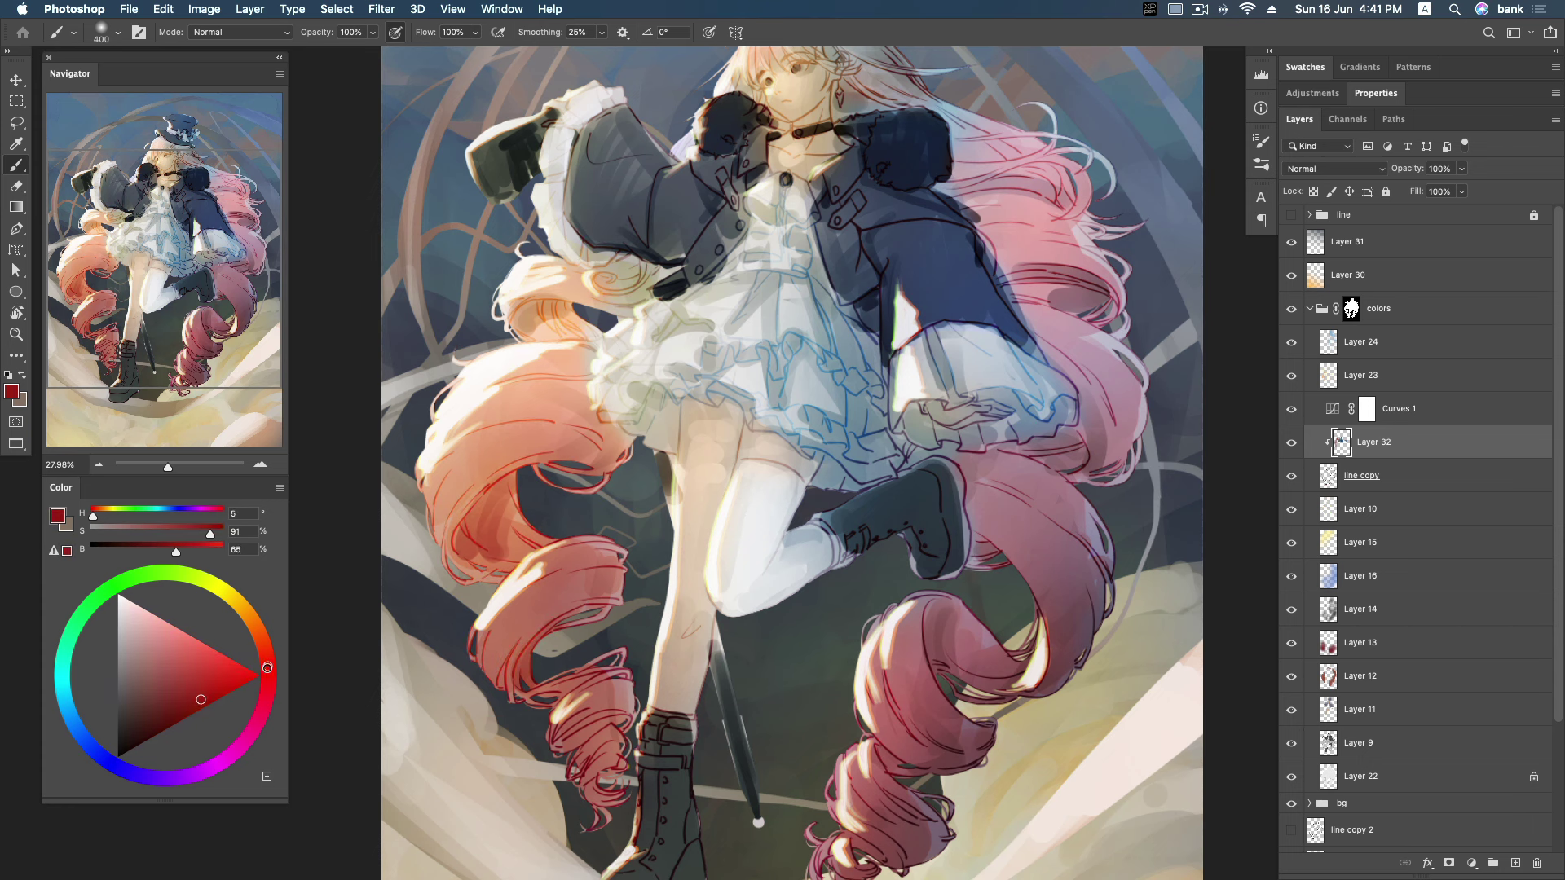
scroll(620, 504, "down", 5)
left_click(205, 687)
left_click(170, 709)
left_click(580, 579, "alt")
left_click(596, 501, "alt")
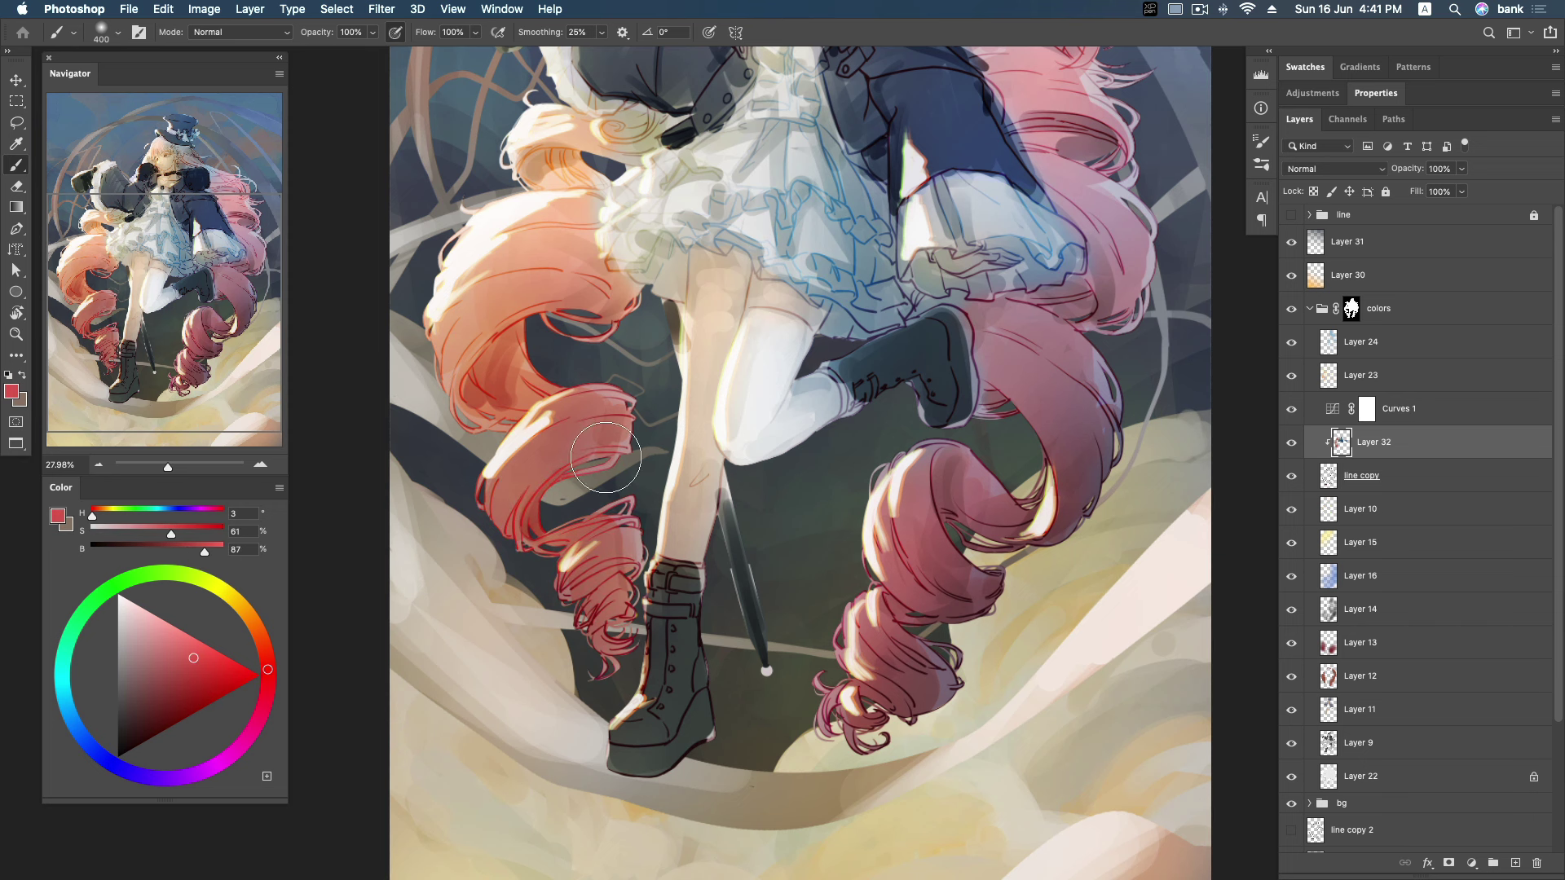
left_click_drag(915, 392, 881, 501)
left_click_drag(902, 381, 875, 461)
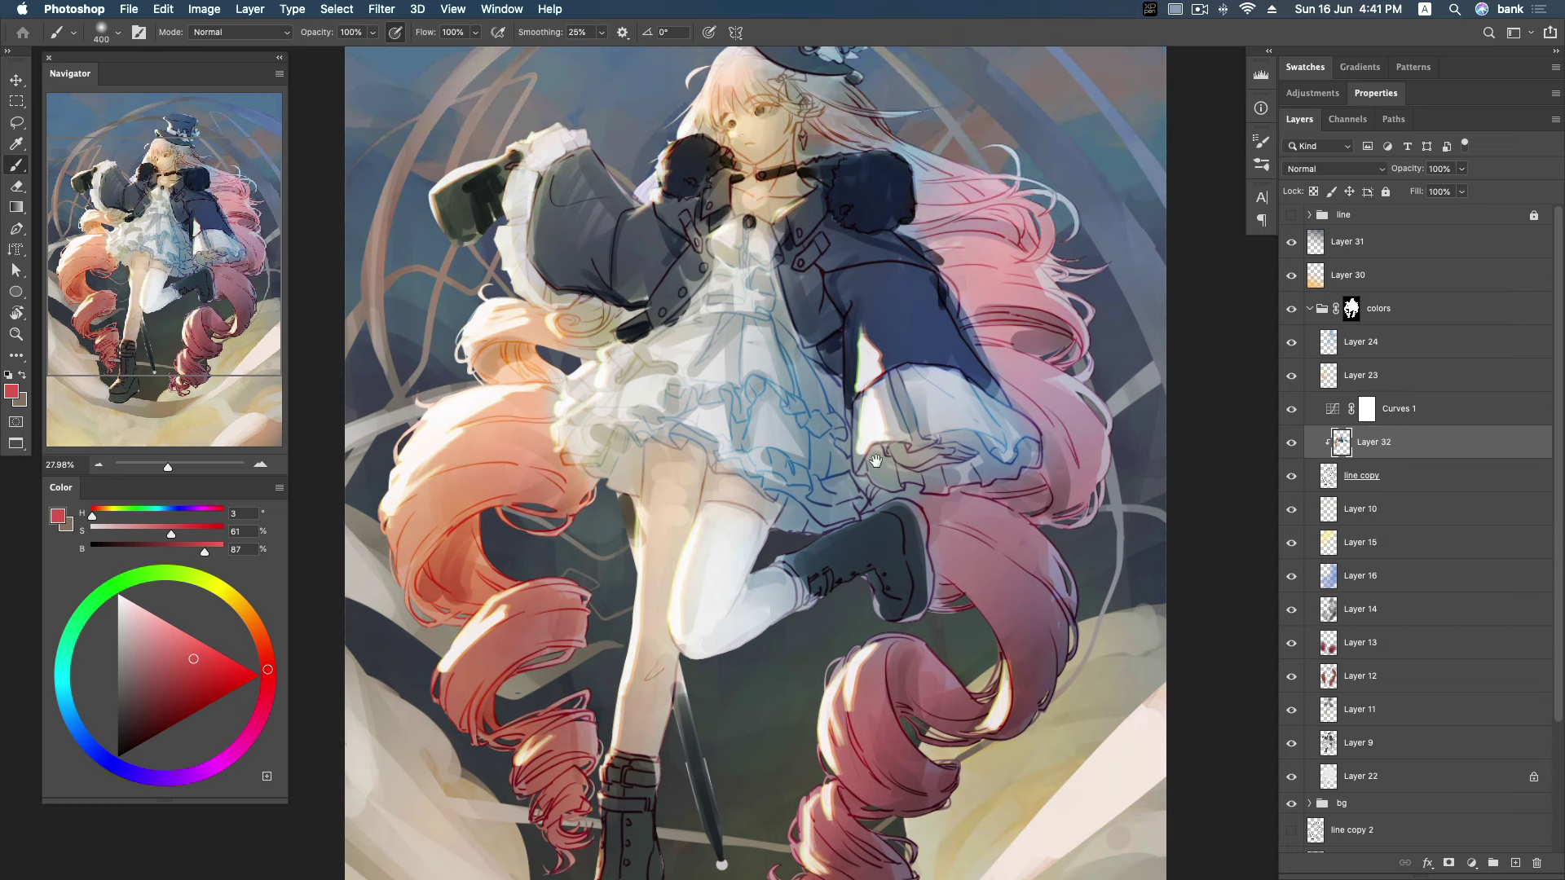
Test orange and darker red shades with the brush shrunk to 175.
left_click_drag(265, 656, 255, 625)
left_click(216, 675)
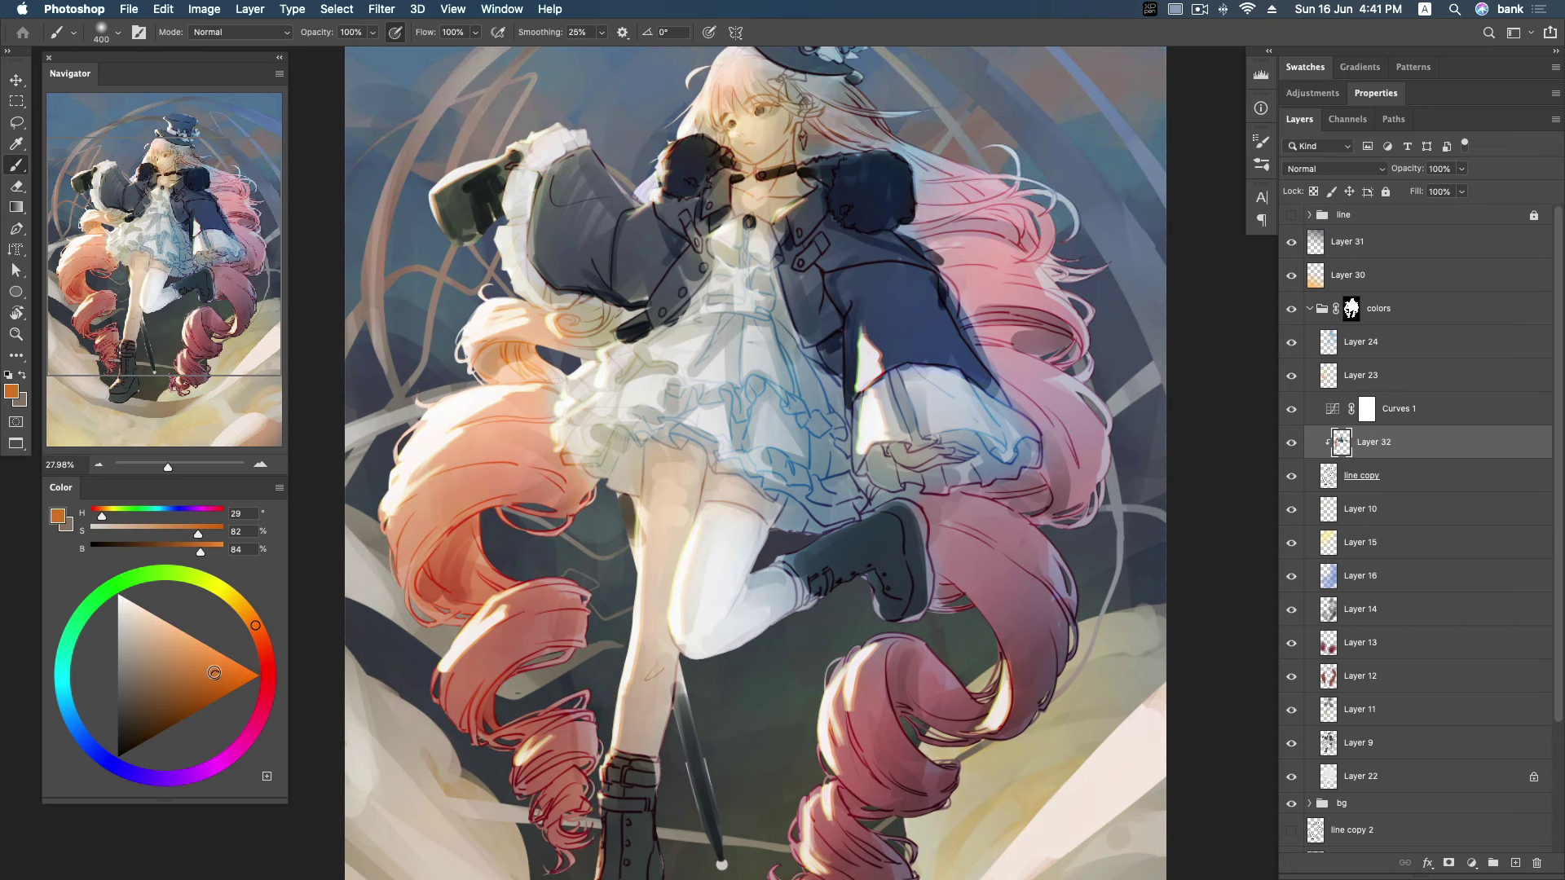
key("bracketleft")
key("bracketleft")
key("bracketleft")
left_click(214, 685)
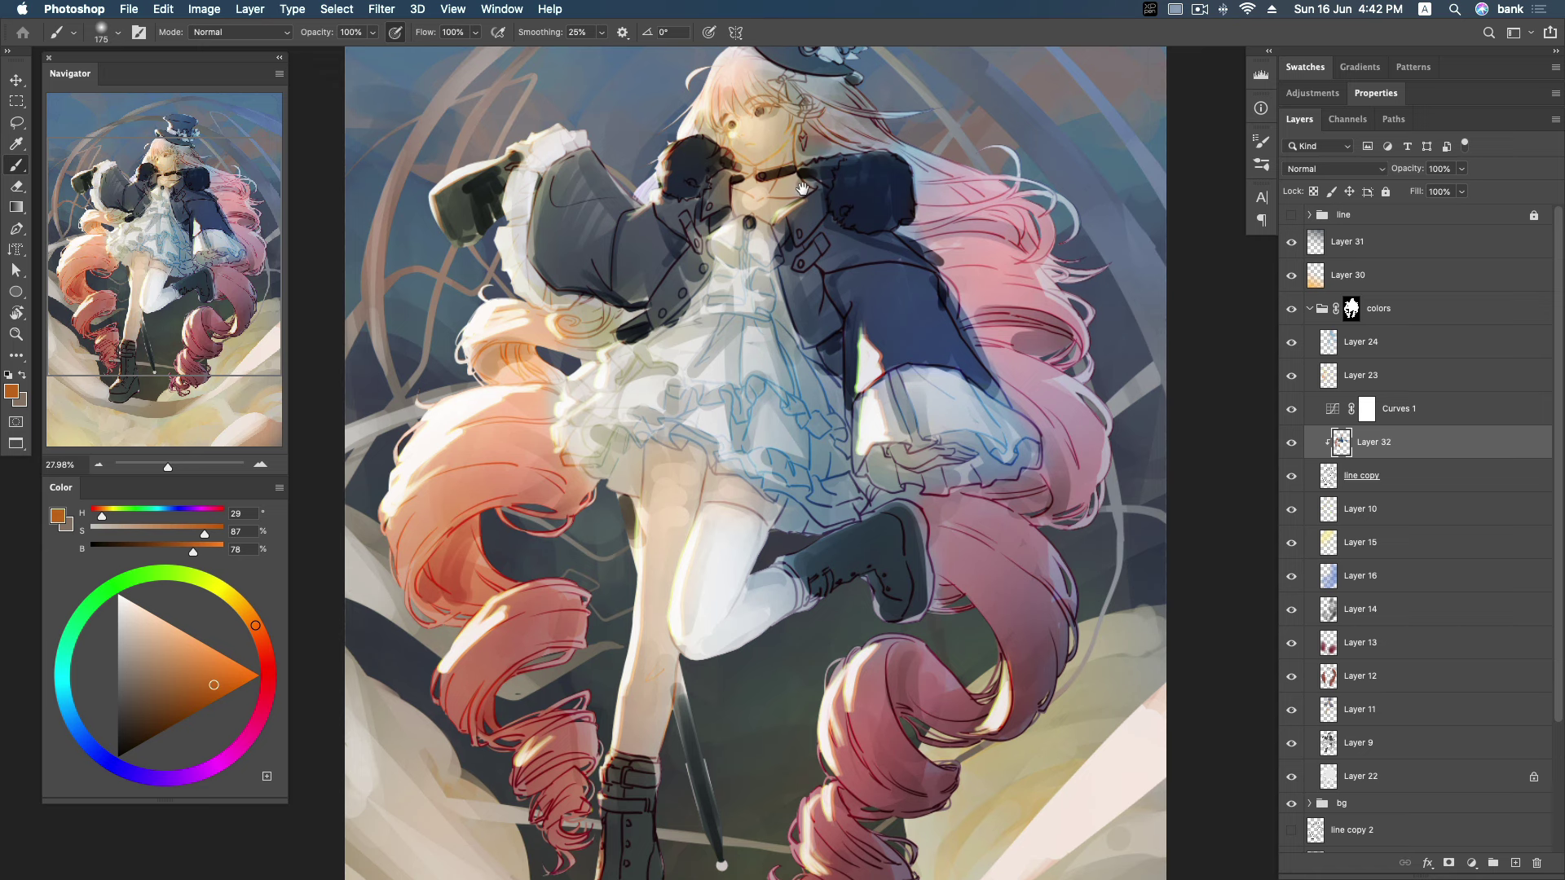
scroll(776, 188, "up", 2)
left_click(776, 189, "alt")
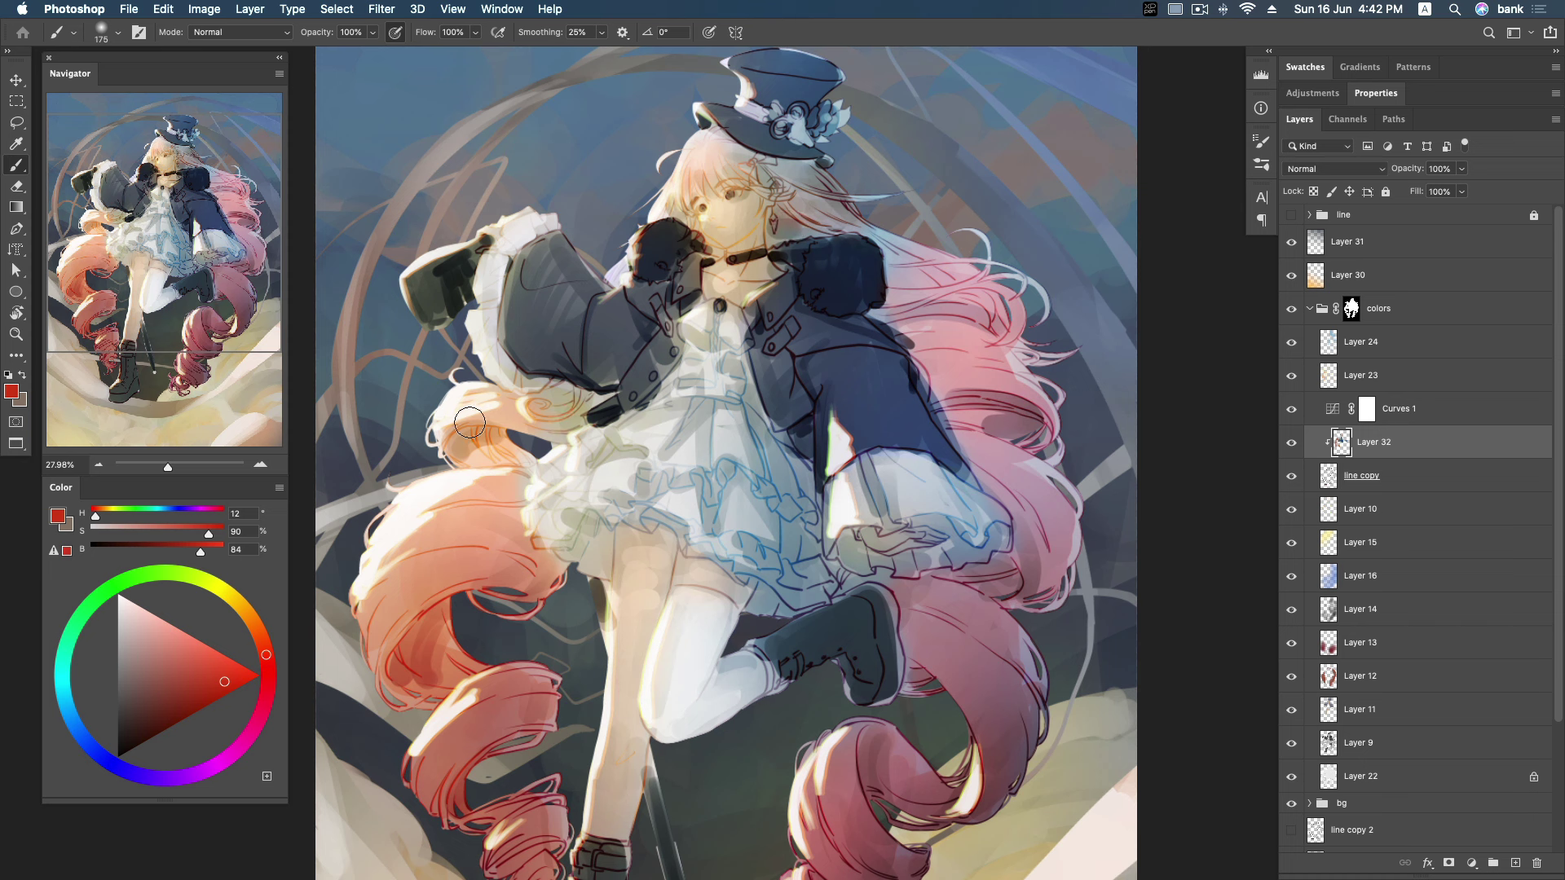
left_click(184, 706)
Choose a lighter purple painting colour and zoom out to the whole illustration.
left_click(154, 778)
left_click(172, 778)
left_click_drag(977, 227, 947, 167)
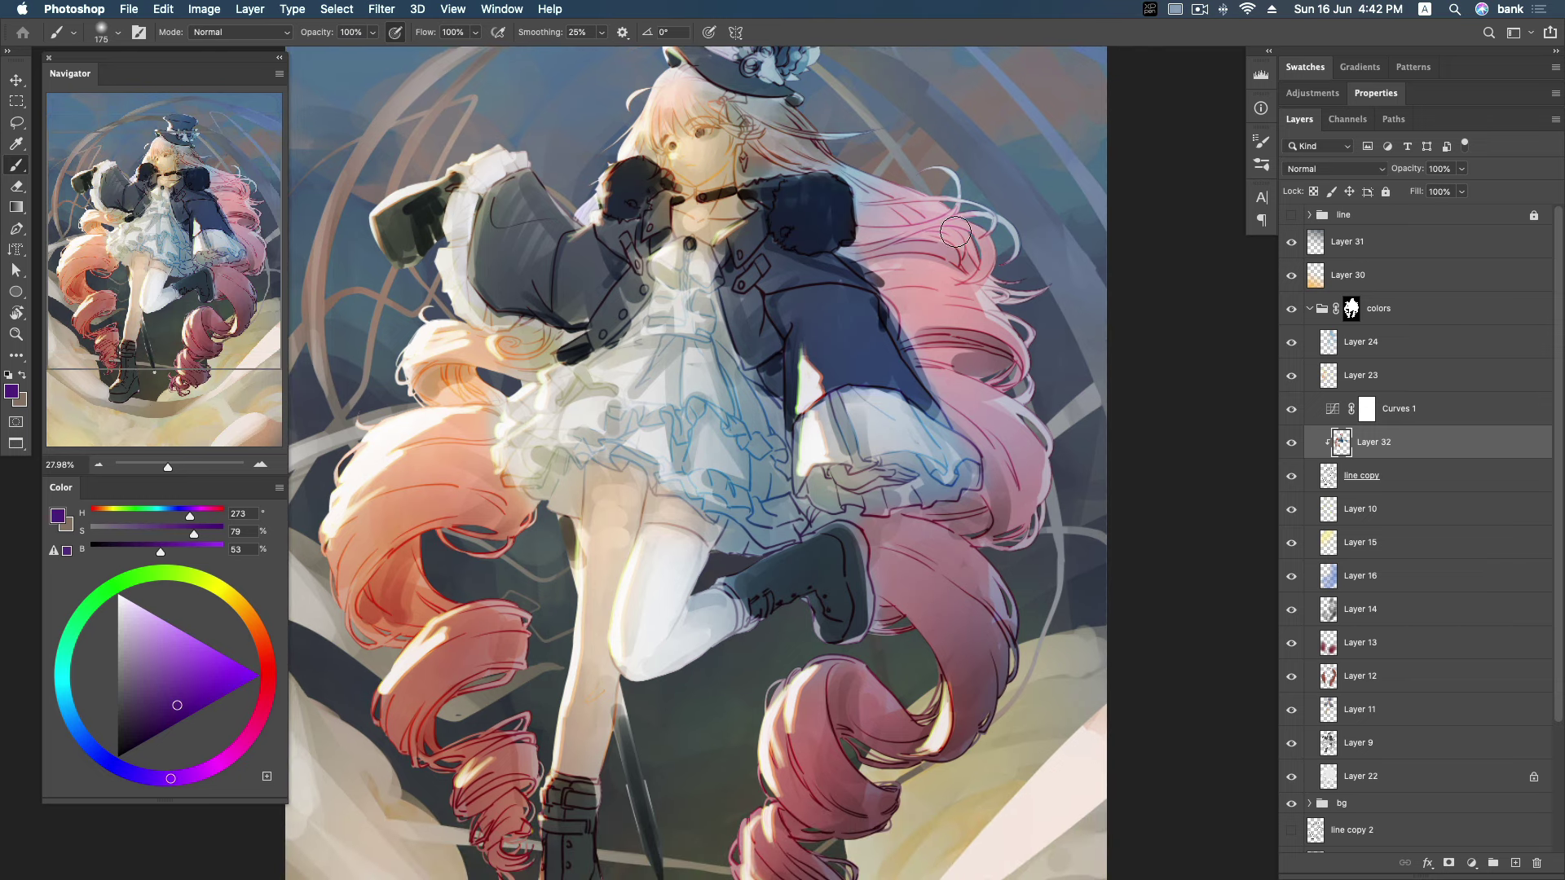
scroll(1006, 646, "down", 5)
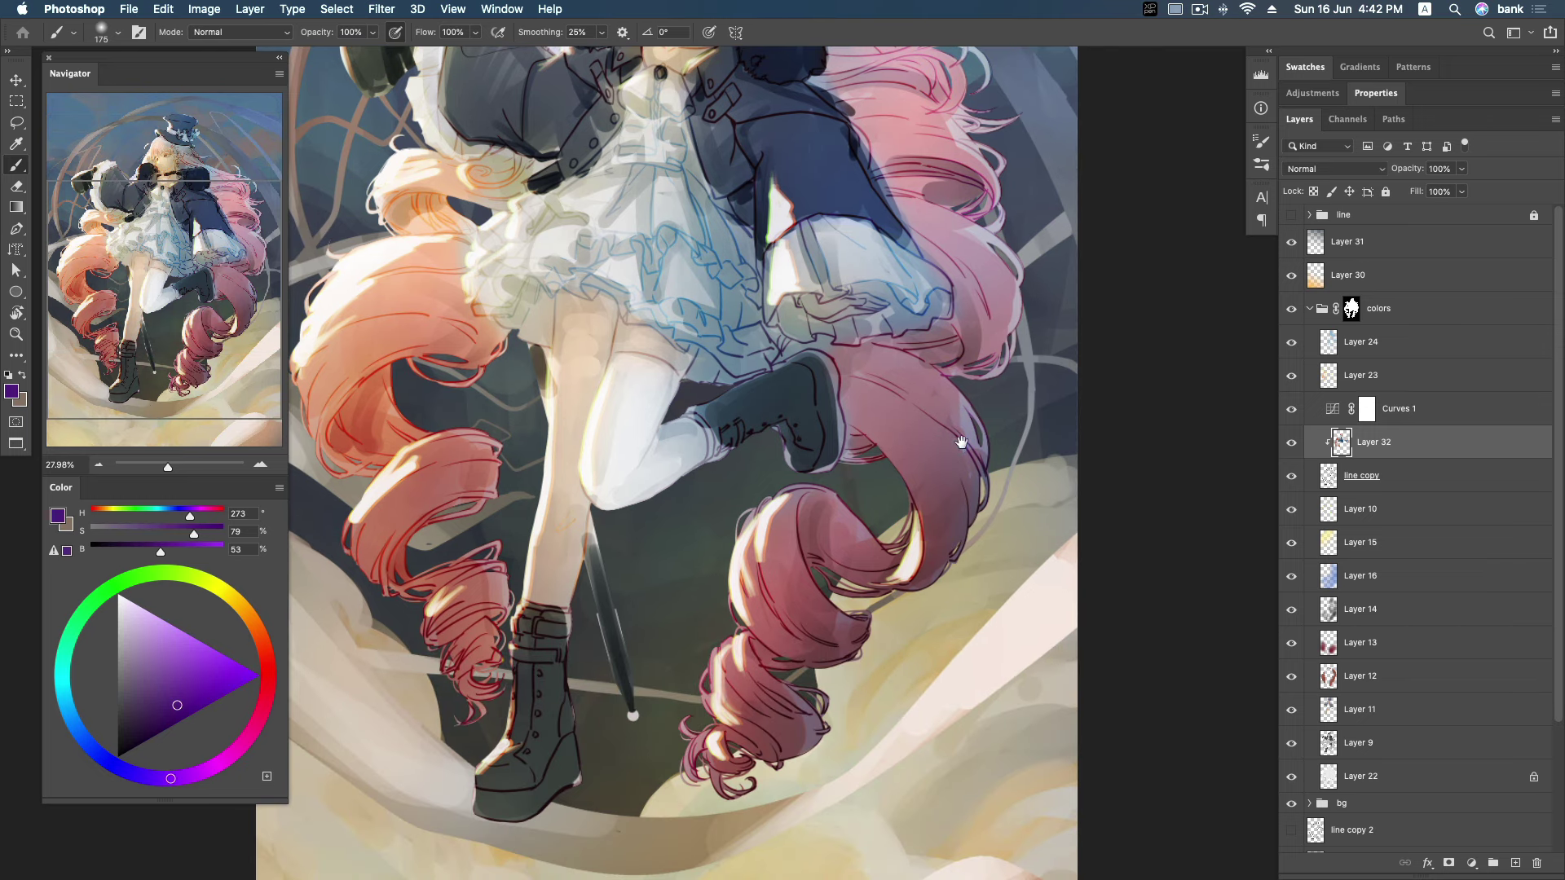
left_click(191, 677)
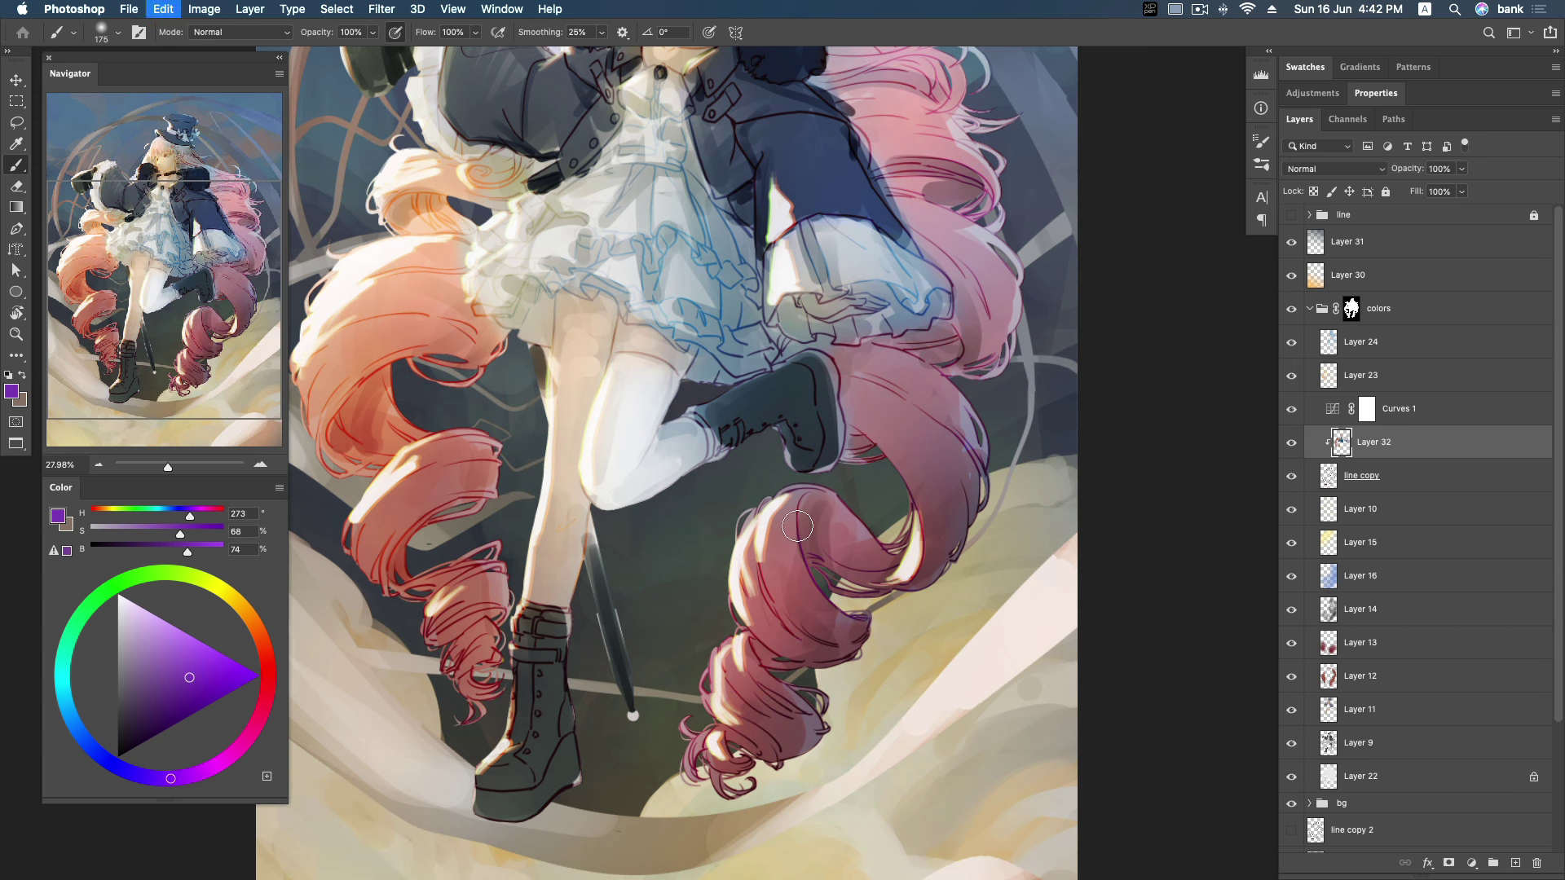
key("z")
scroll(841, 447, "down", 5)
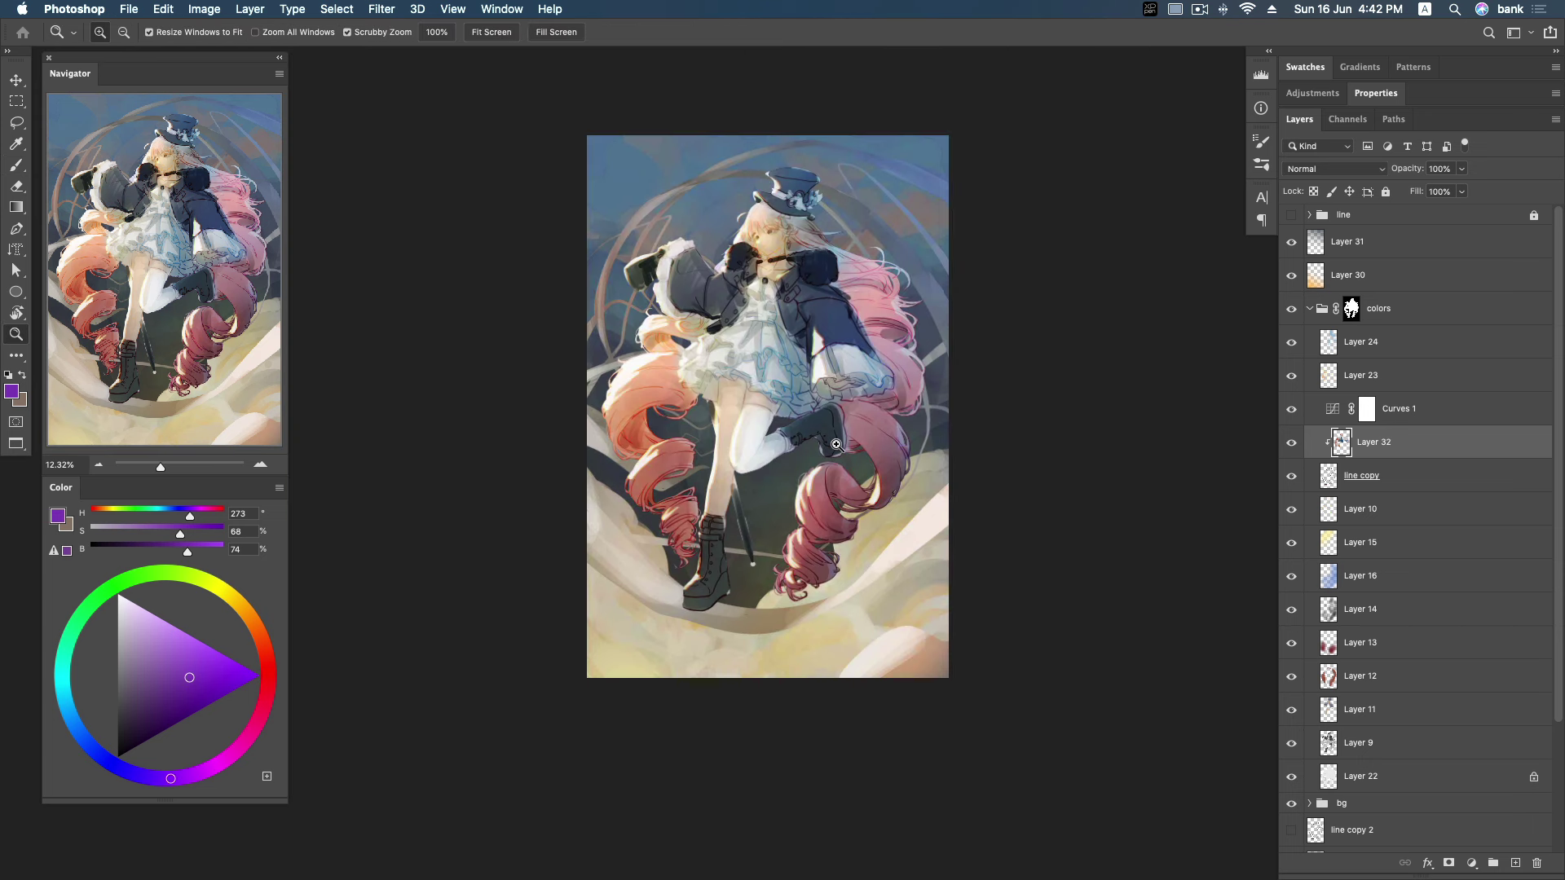
Show Layer 32 again and lower the line copy layer's opacity to 72%.
left_click(1291, 445)
left_click(1460, 170)
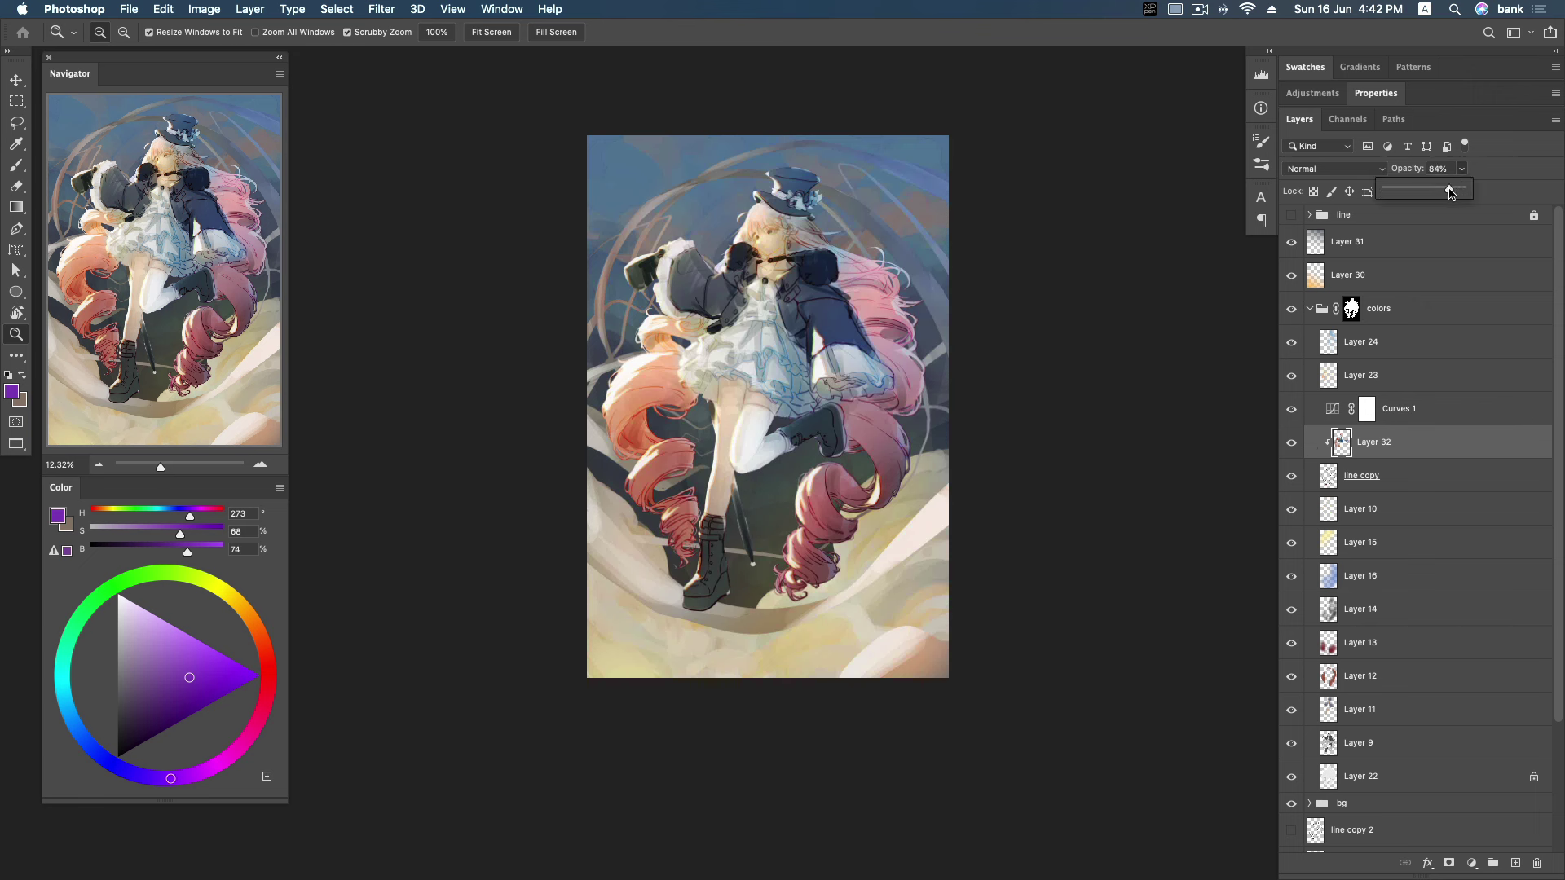
left_click(1411, 475)
left_click(1462, 171)
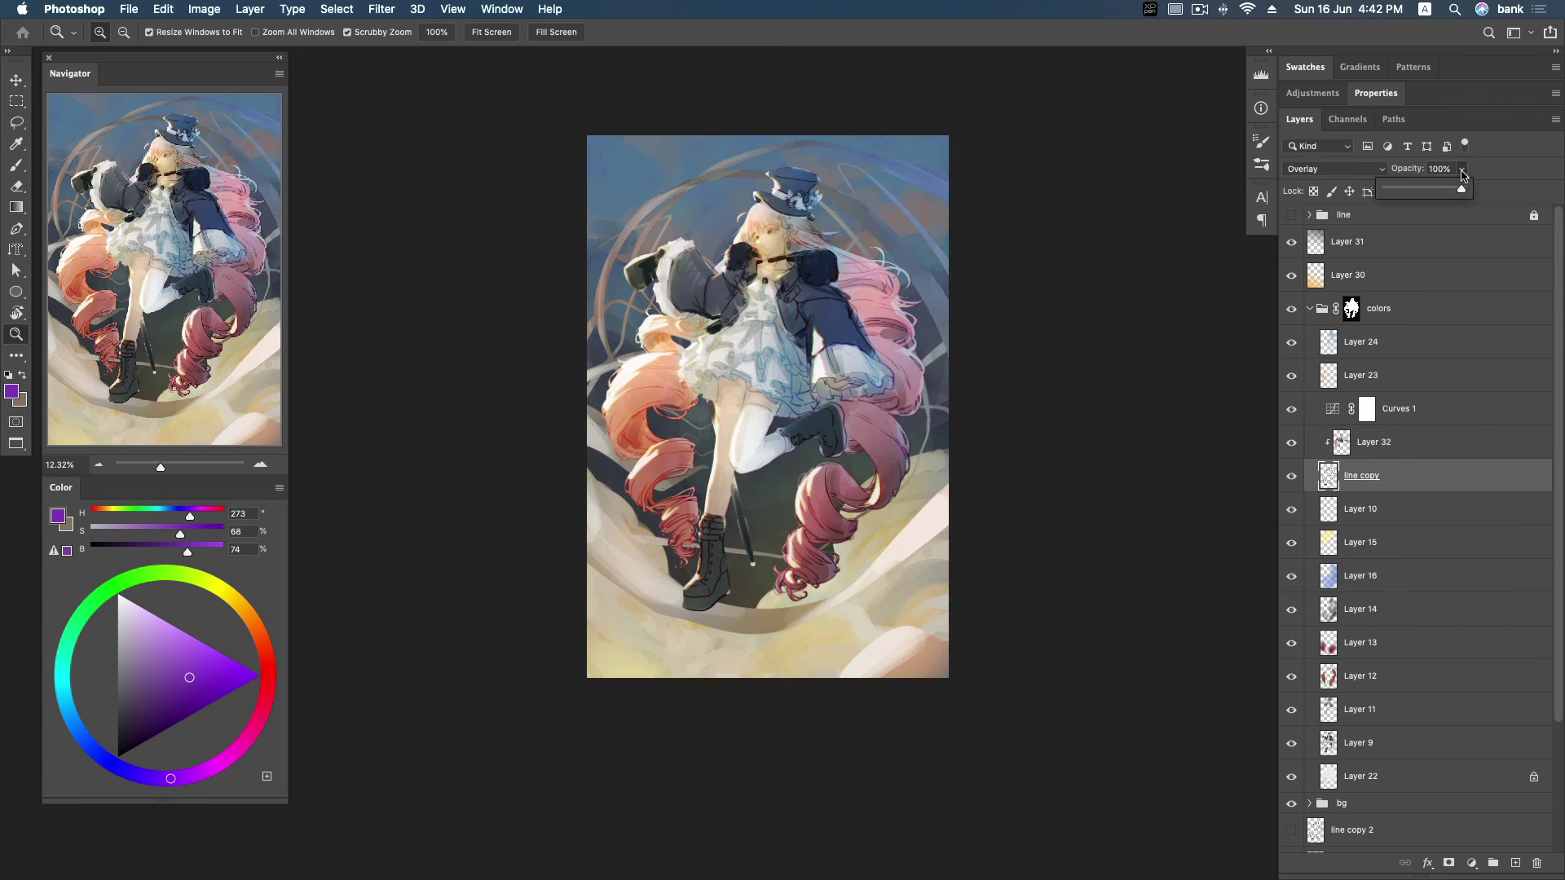
mouse_move(1459, 193)
left_mouse_down()
mouse_move(1445, 194)
mouse_move(1480, 192)
left_mouse_up()
left_click_drag(1447, 194, 1441, 193)
Reduce the Curves 1 adjustment layer's opacity to 76%.
left_click(1291, 409)
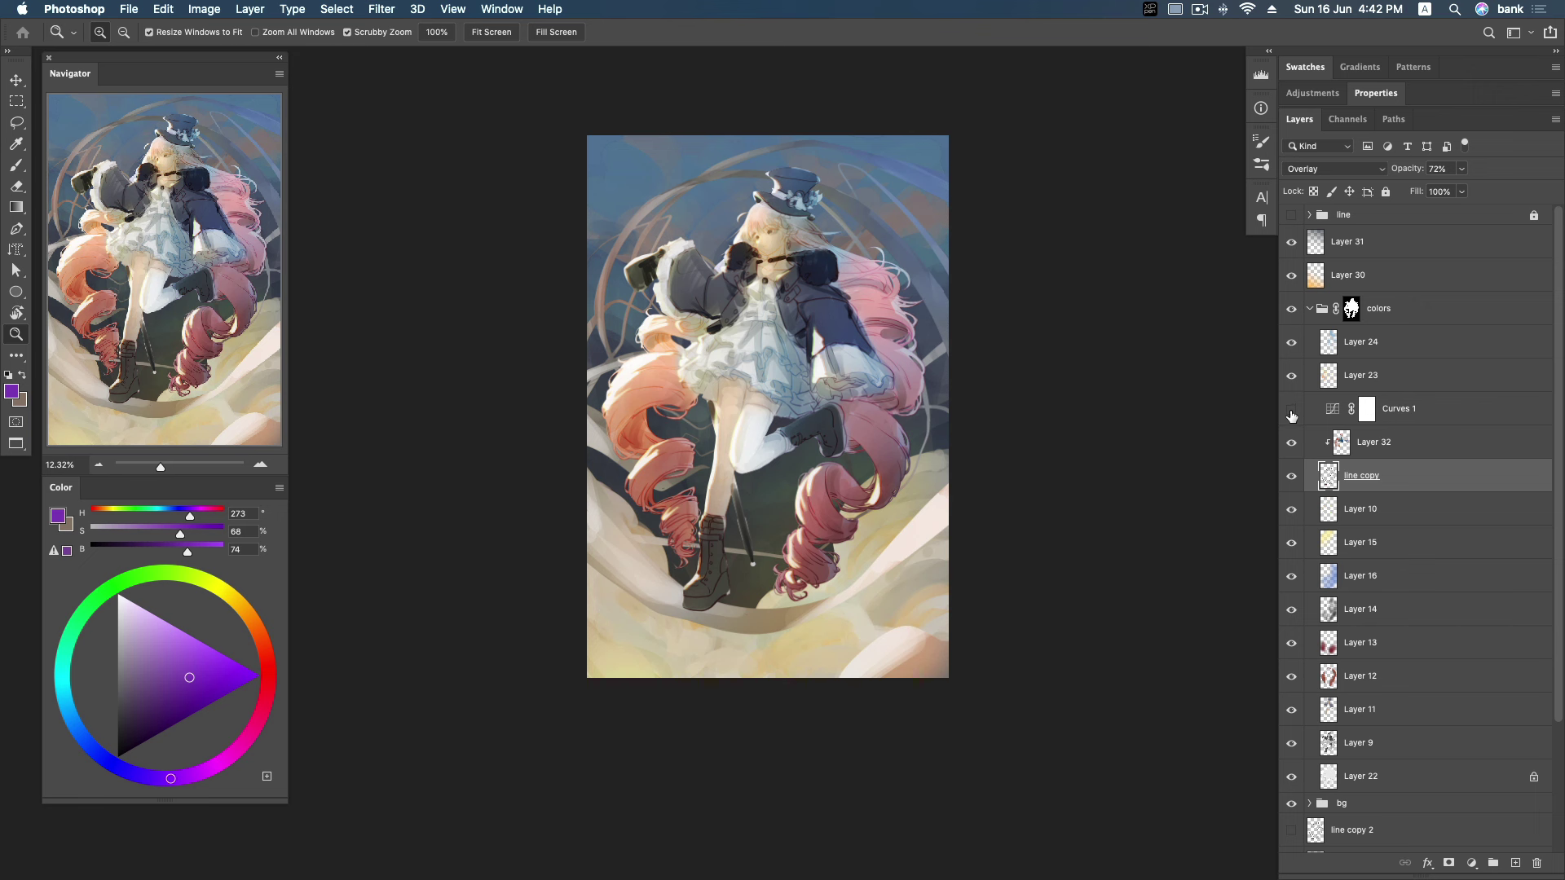
left_click(1426, 414)
left_click_drag(1463, 172, 1447, 194)
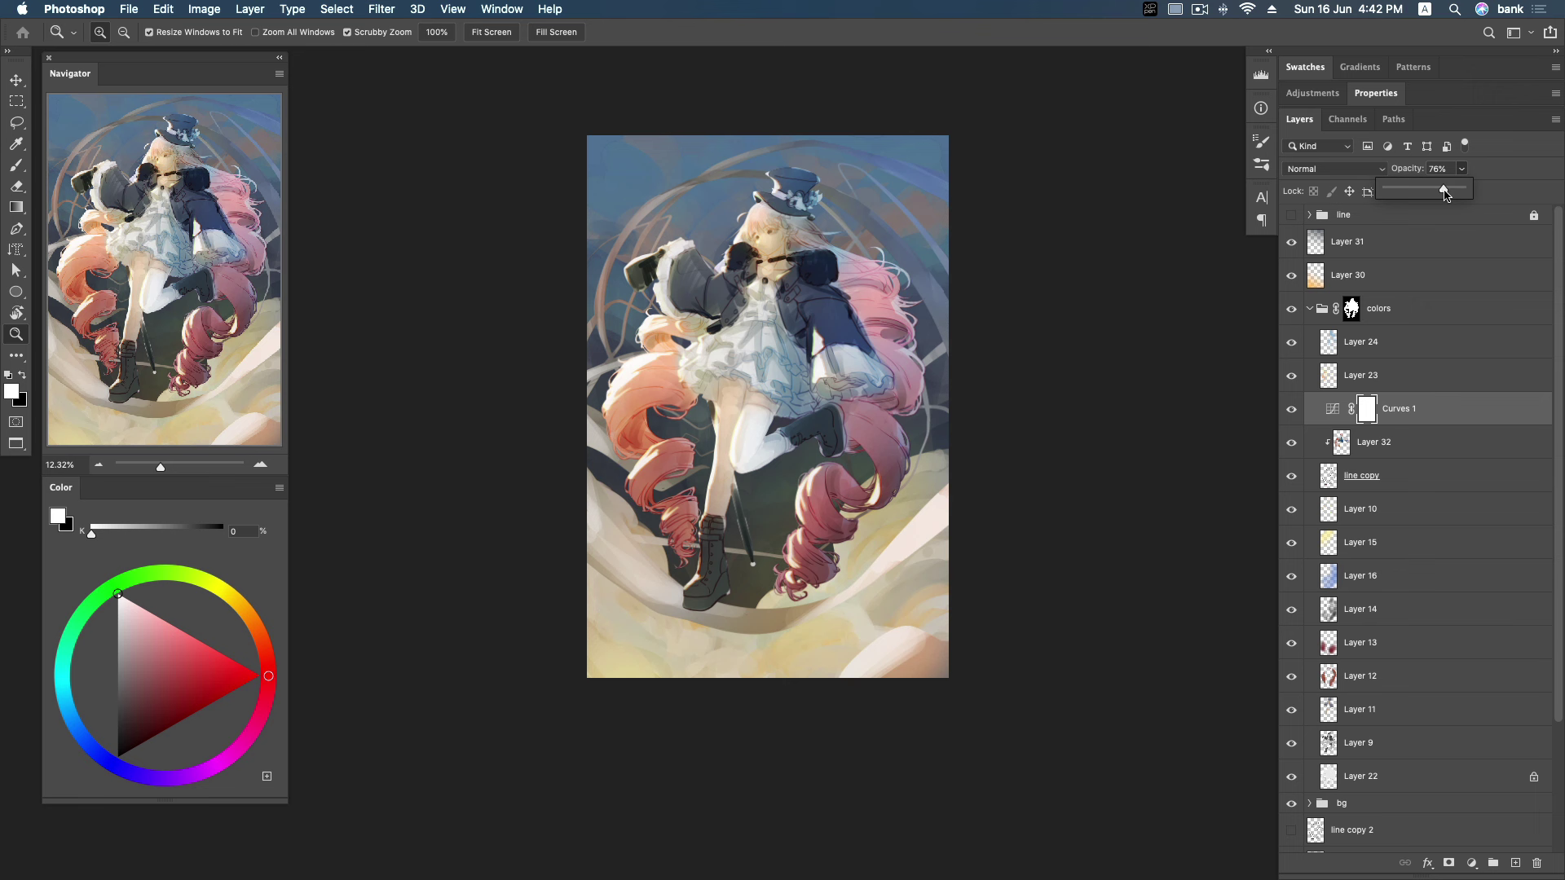
left_click_drag(1453, 188, 1453, 187)
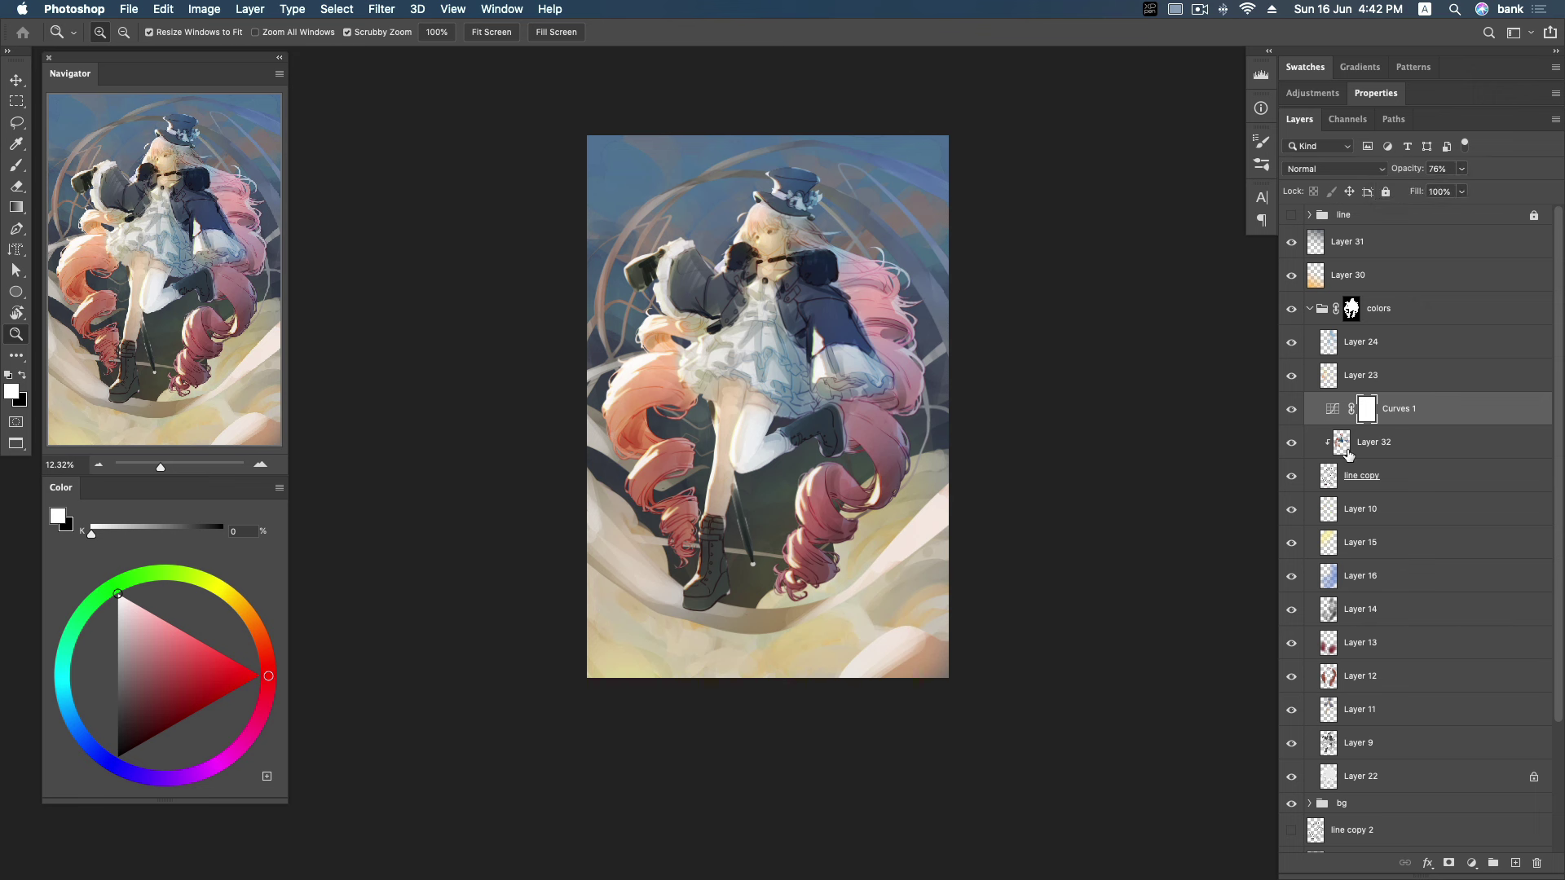
left_click_drag(817, 310, 934, 285)
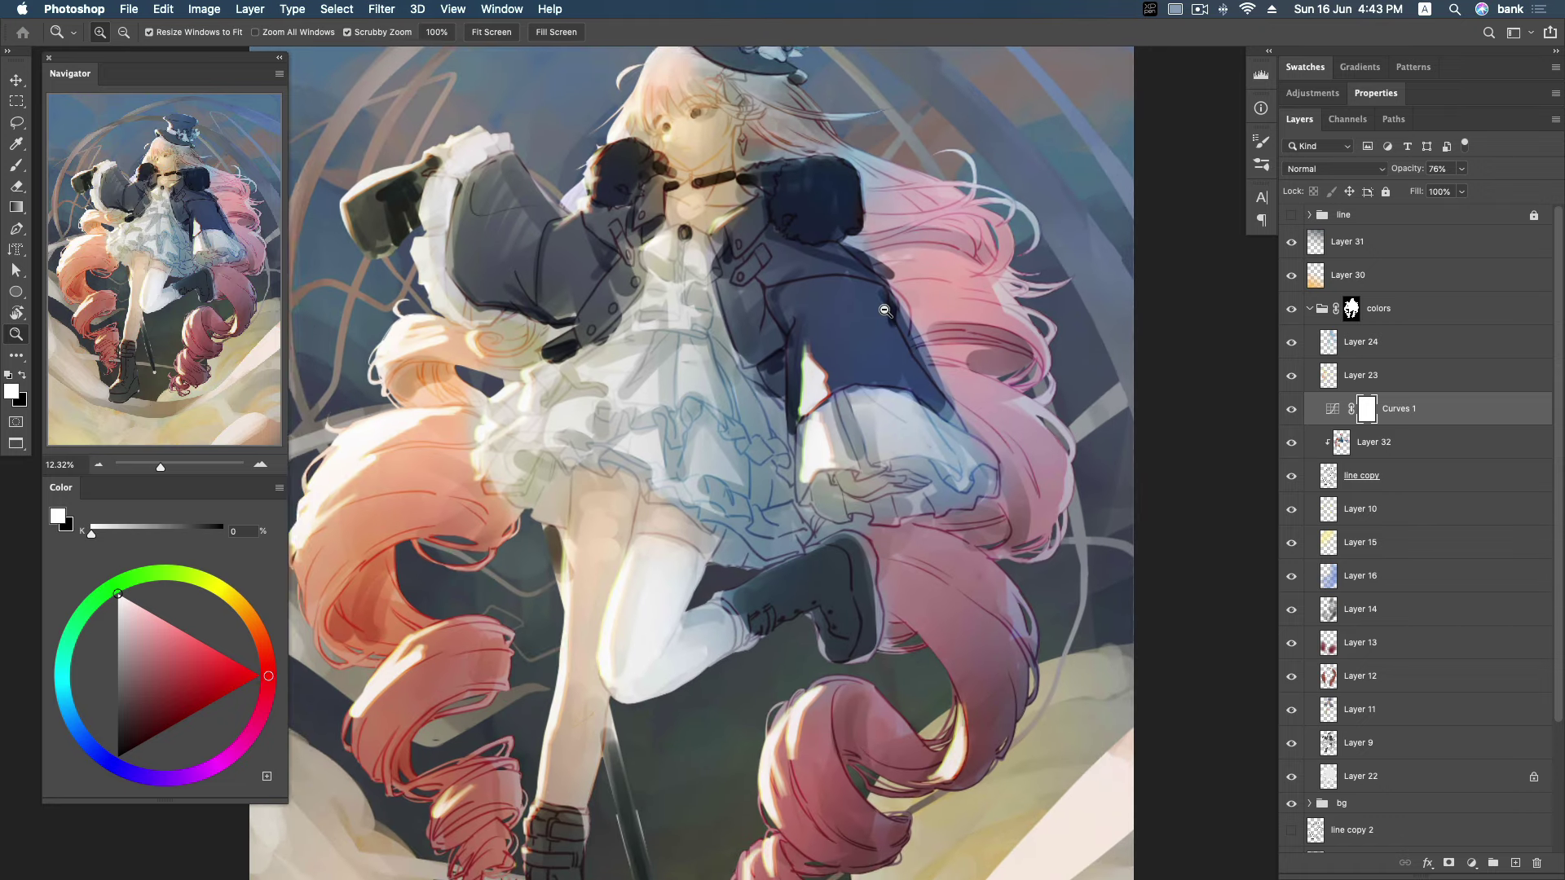
Switch Layer 10 from Screen to Linear Dodge (Add) at 73% opacity, then collapse colors.
left_click(1291, 508)
left_click(1378, 509)
left_click(1333, 169)
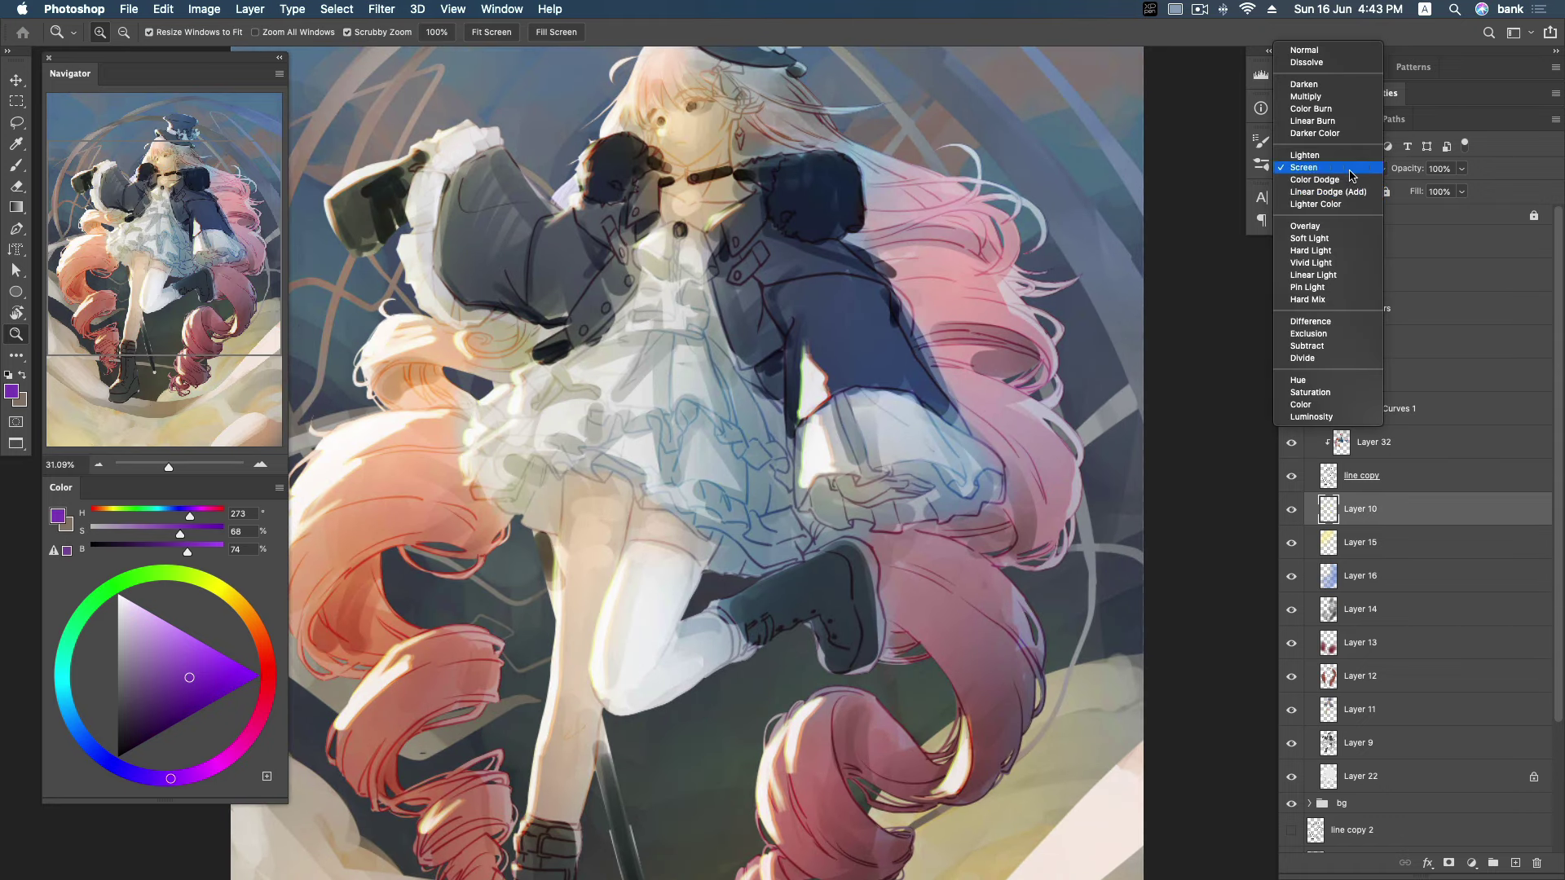
left_click(1341, 197)
left_click_drag(1462, 170, 1445, 193)
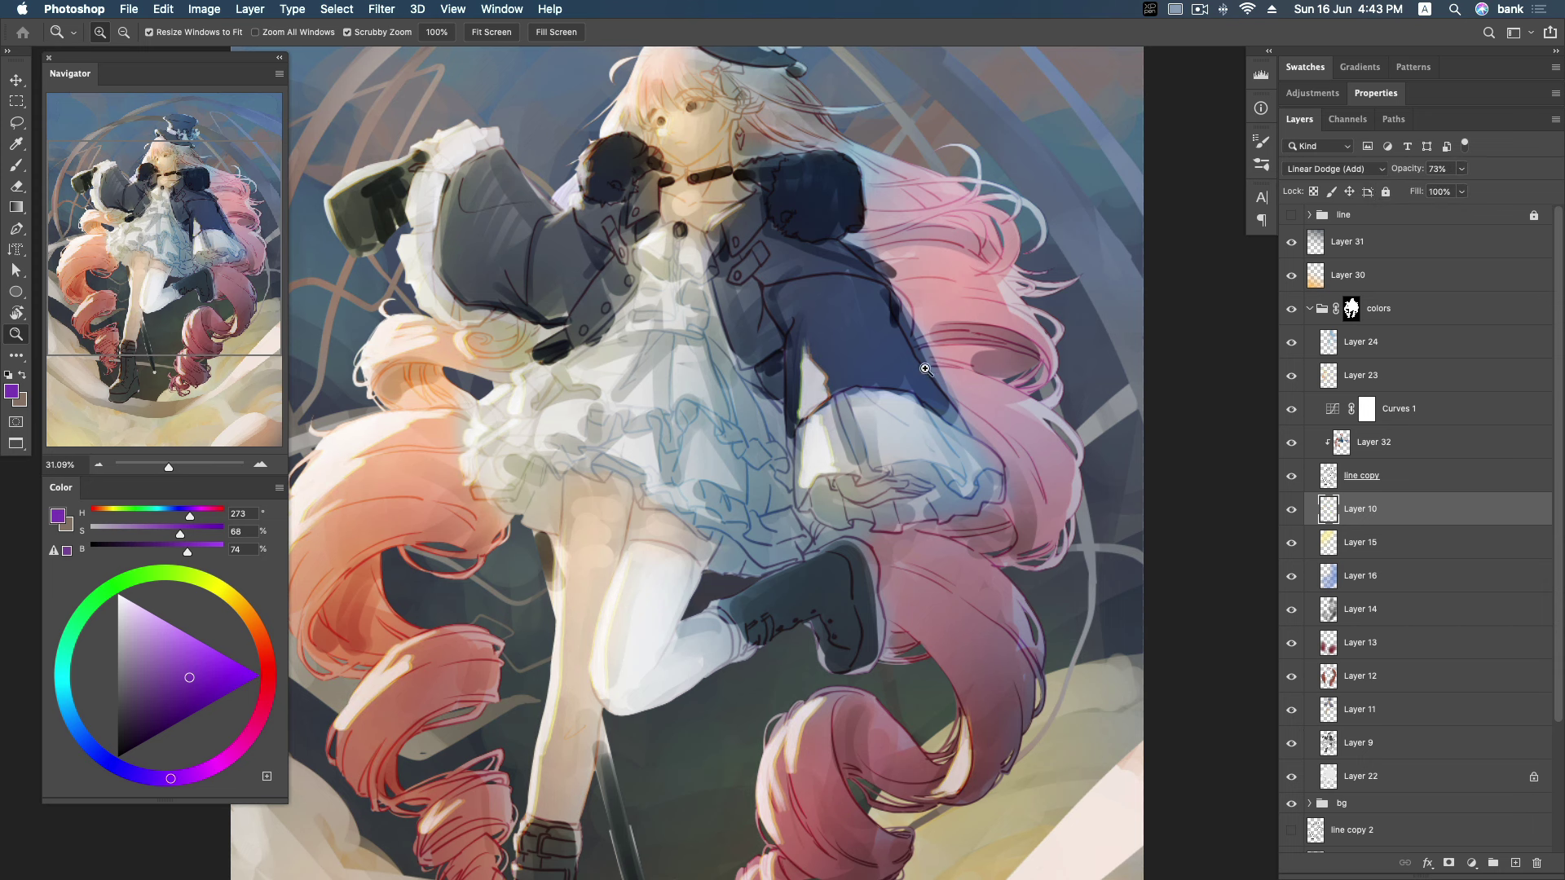
key("super+0")
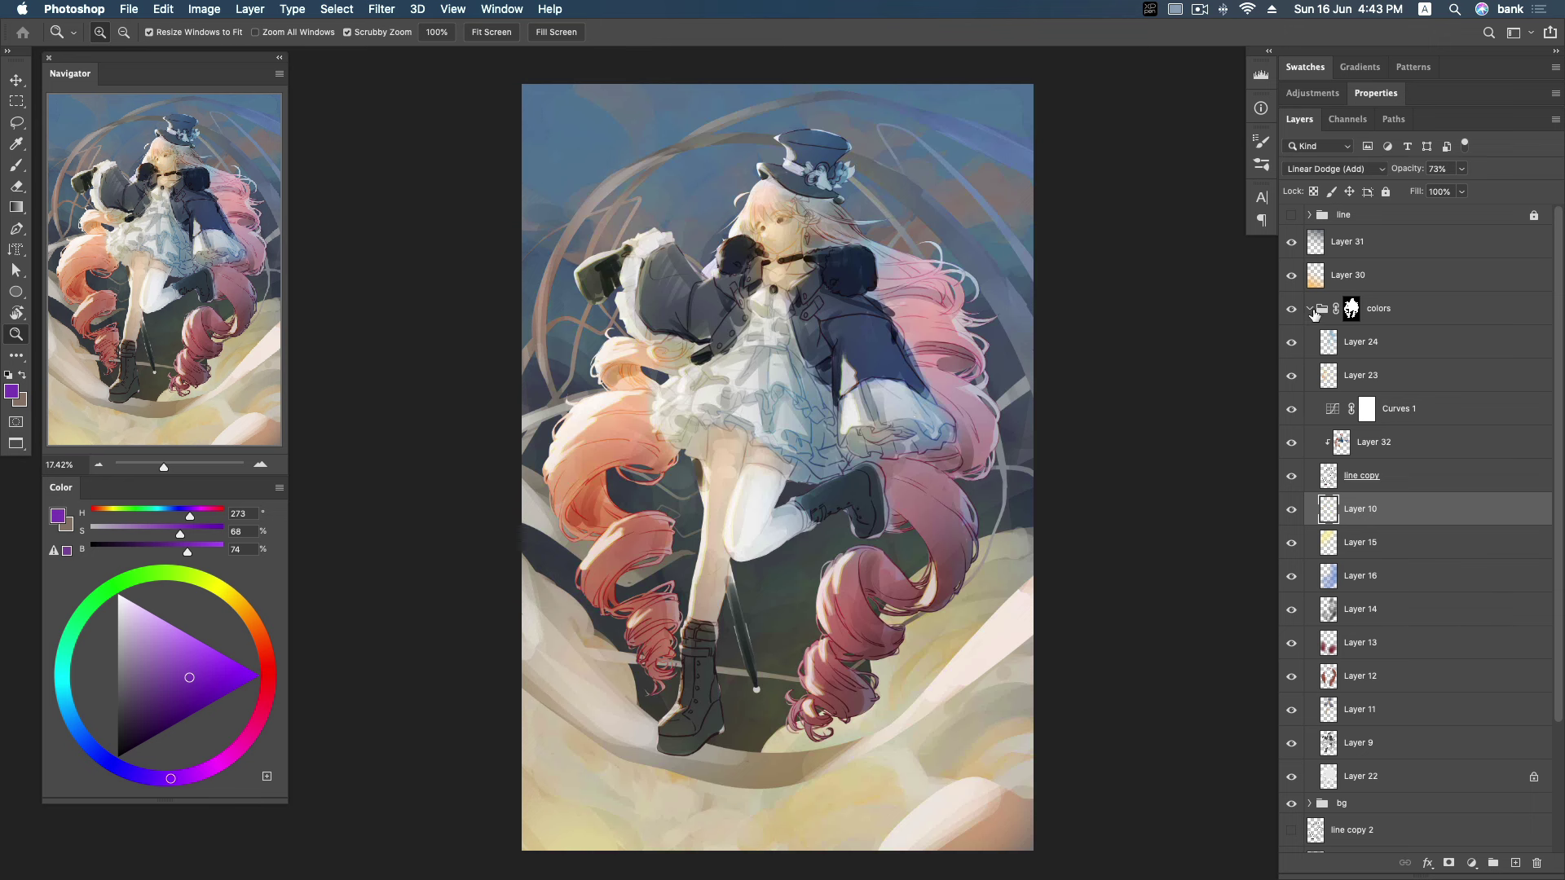
left_click(1311, 310)
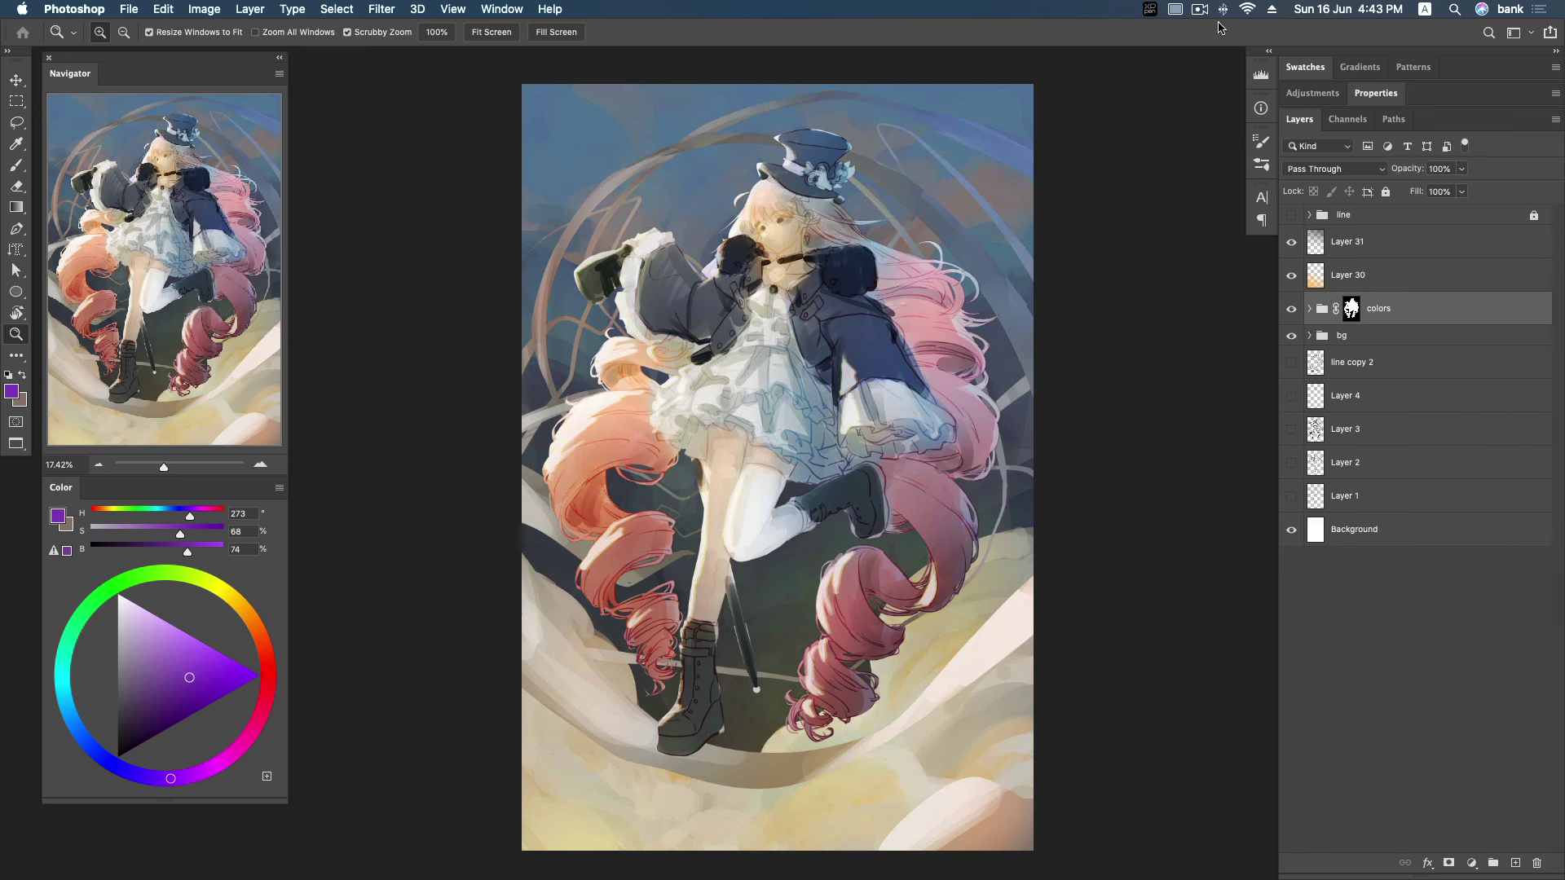
Fade Layer 30 to 10% opacity and Layer 31 to 20% opacity.
left_click_drag(903, 475, 851, 379)
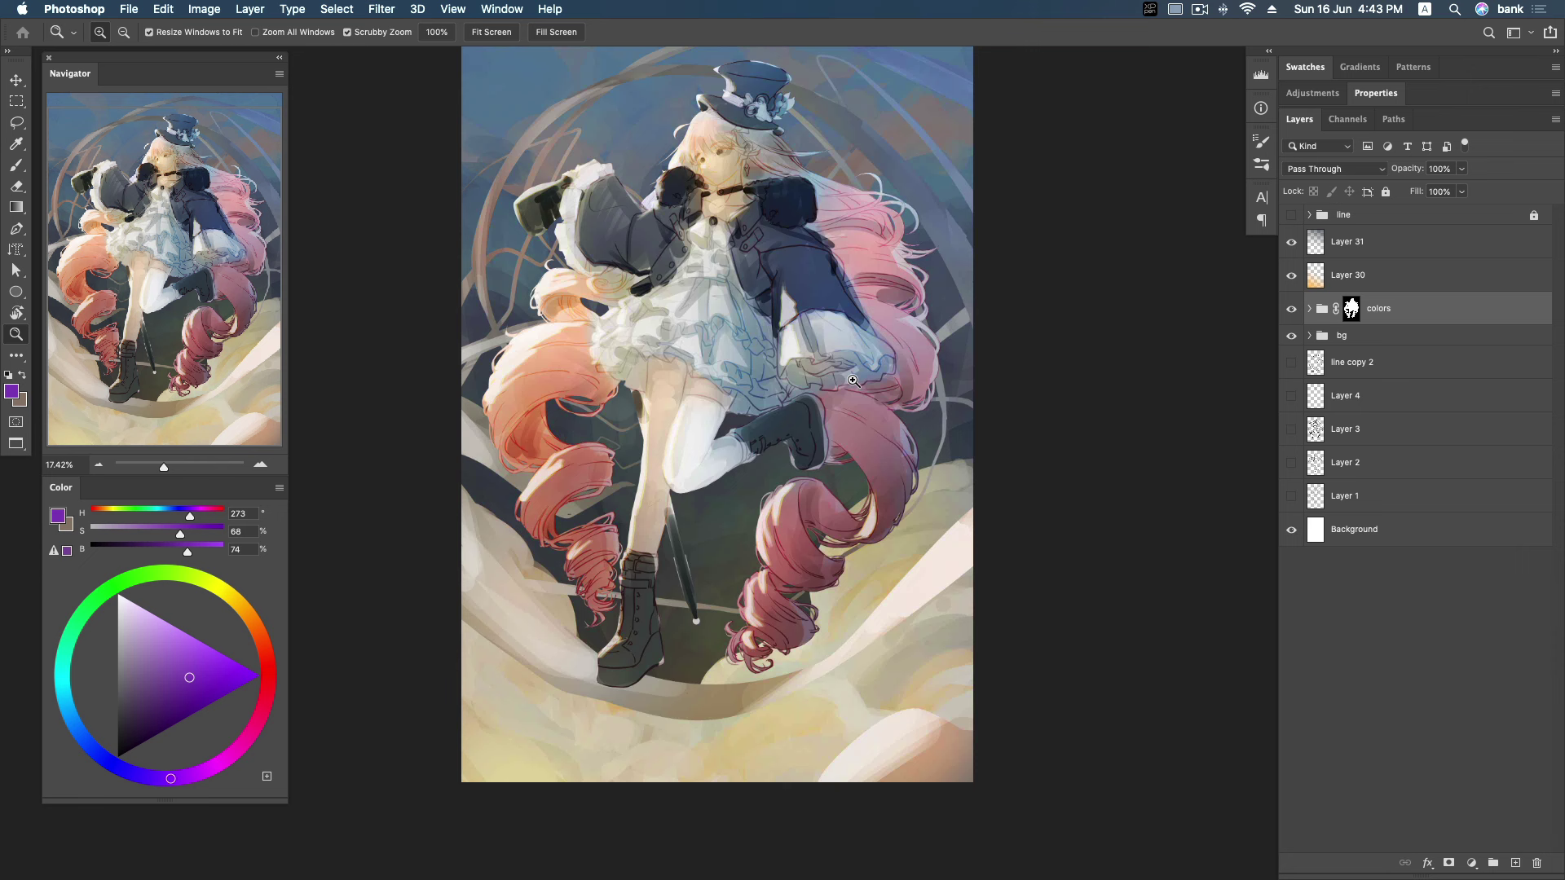
left_click(1291, 277)
left_click(1290, 280)
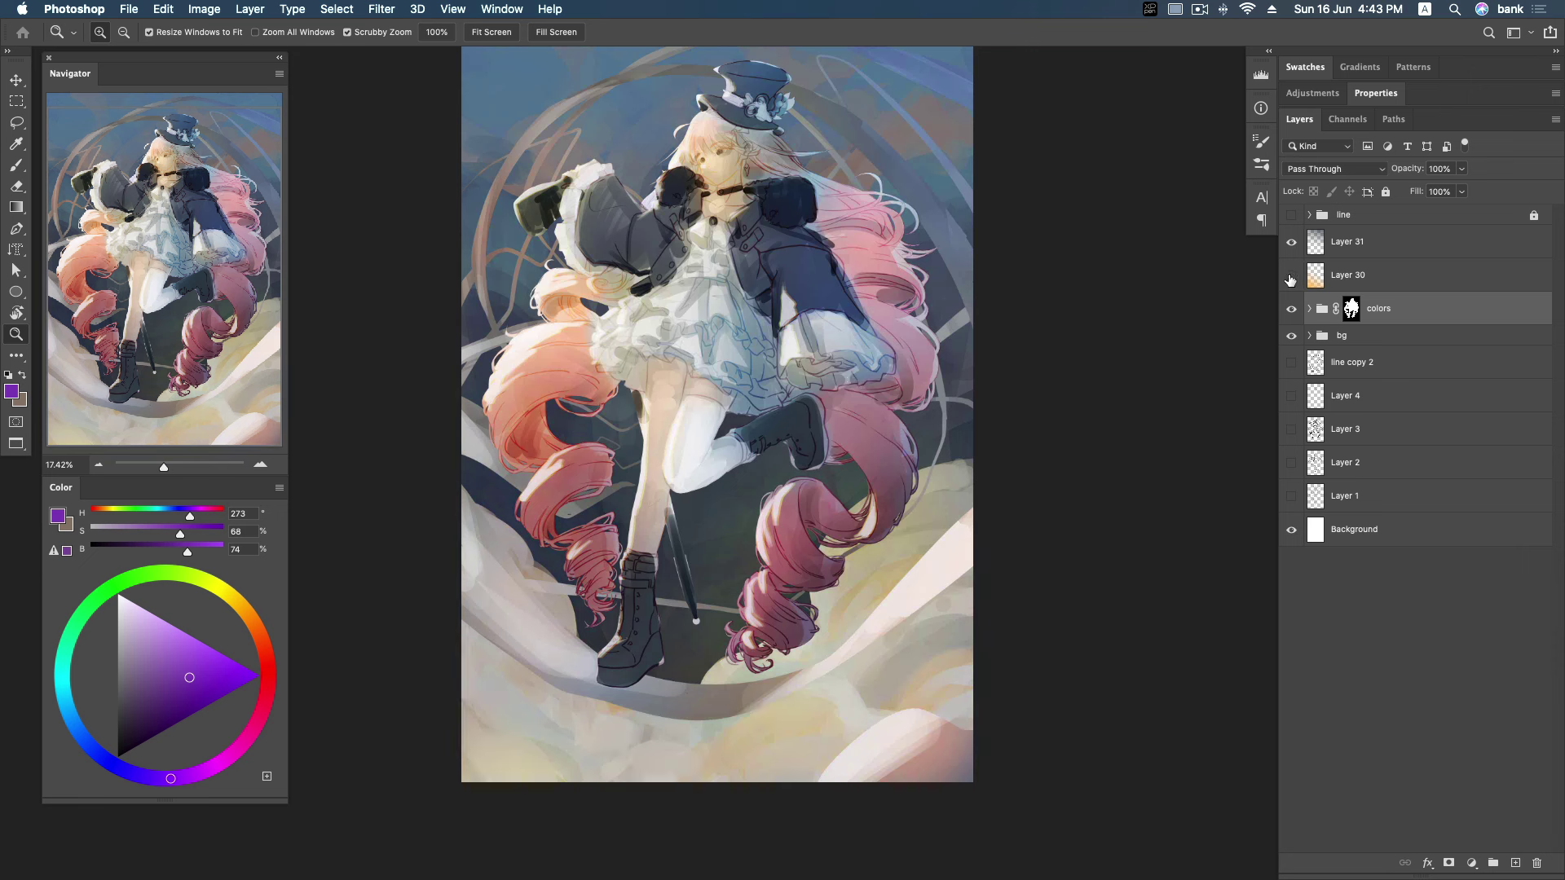
left_click(1291, 276)
left_click(1402, 278)
left_click(1461, 192)
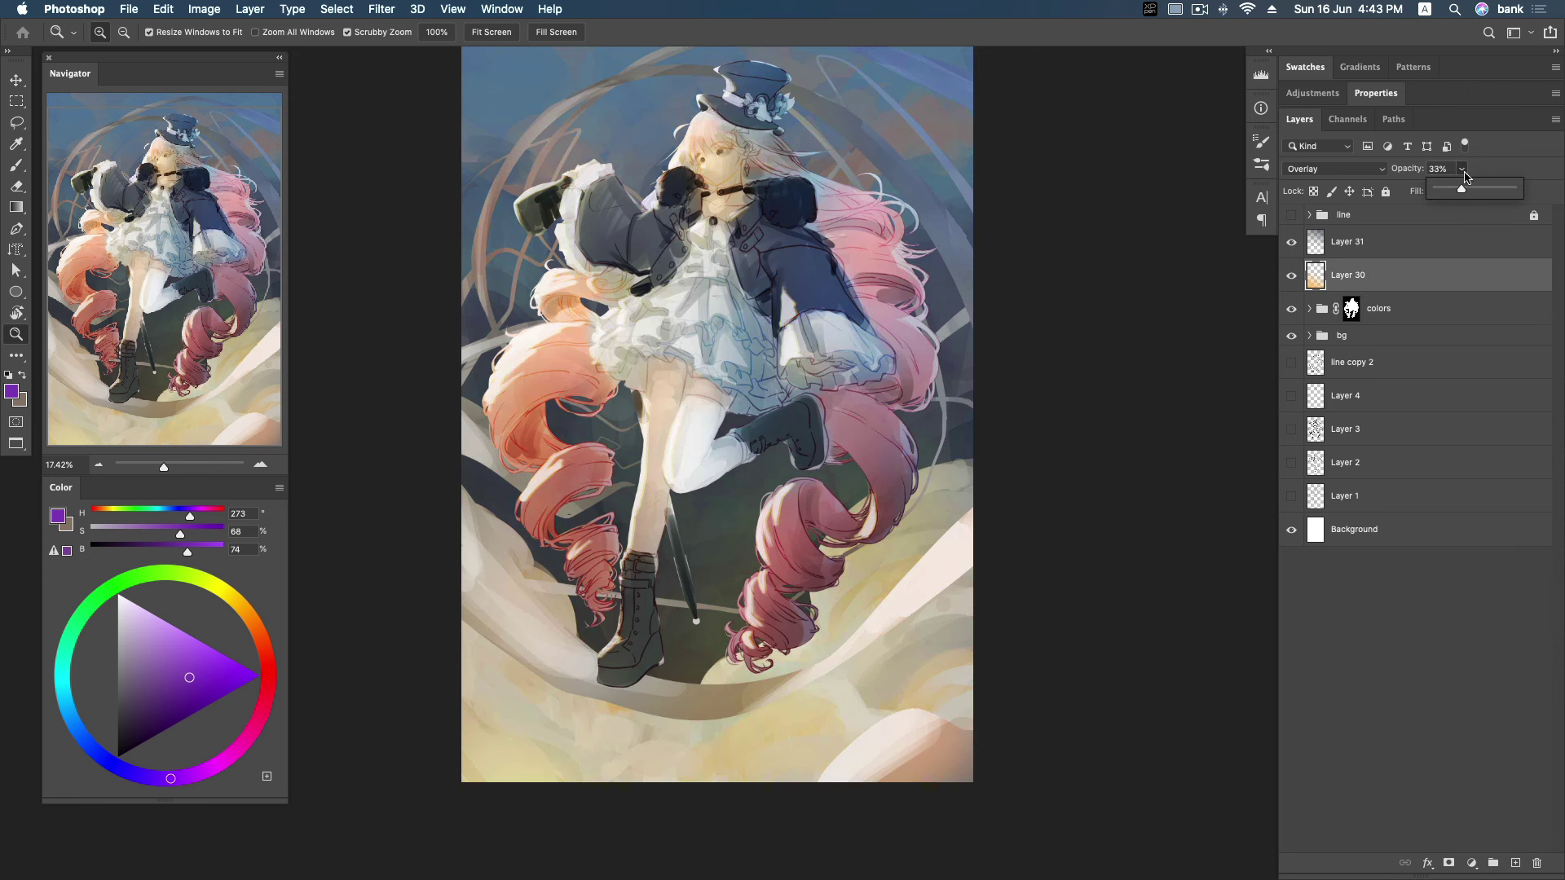
left_click_drag(1447, 194, 1448, 196)
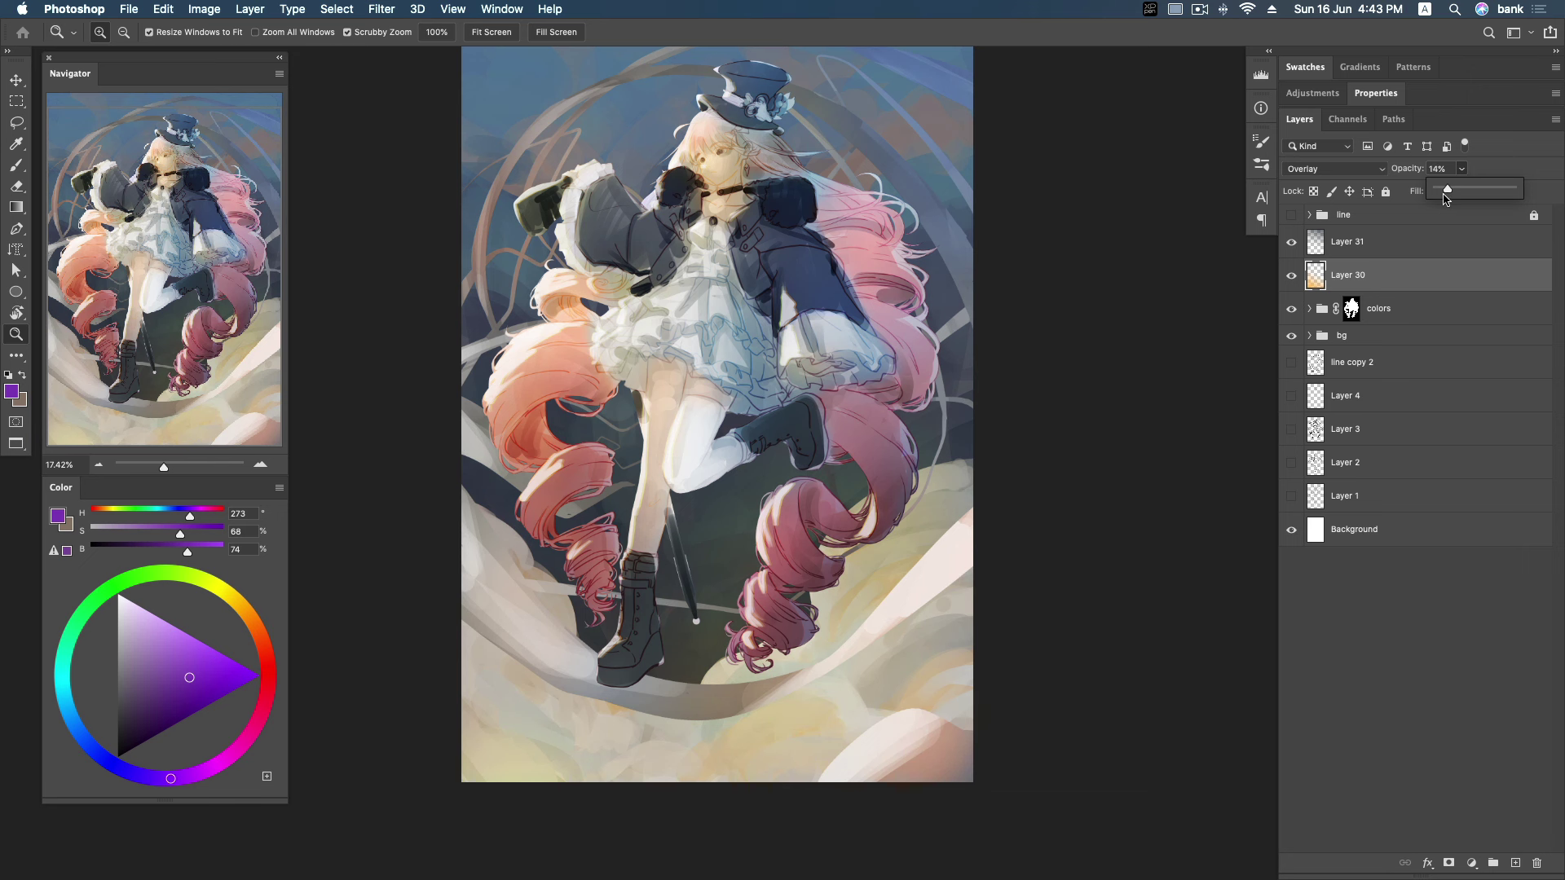
left_click(1413, 169)
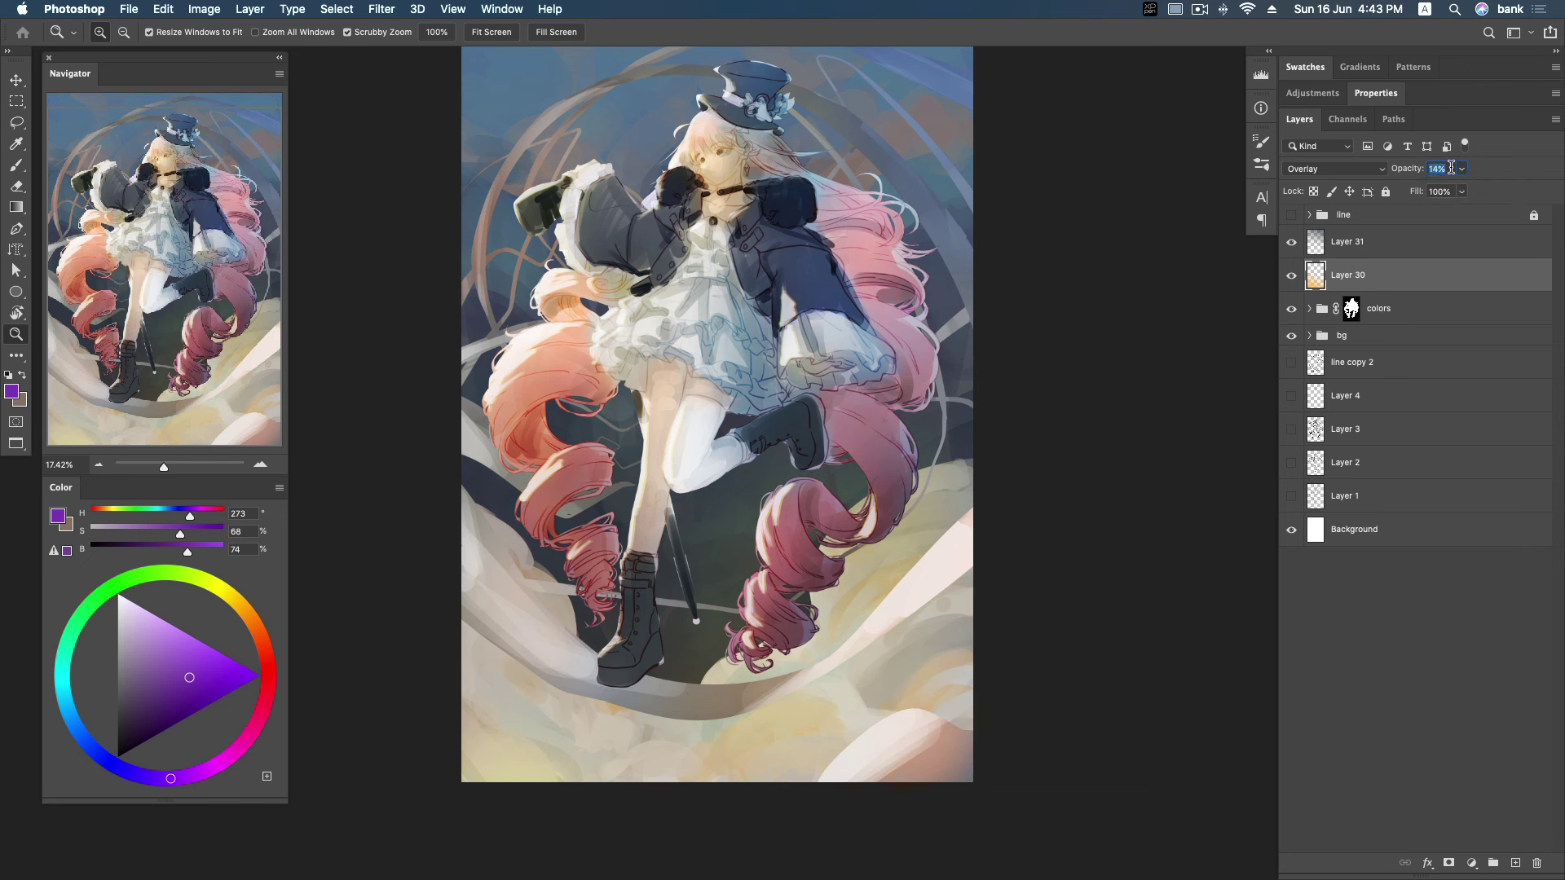
type("10")
left_click(1404, 246)
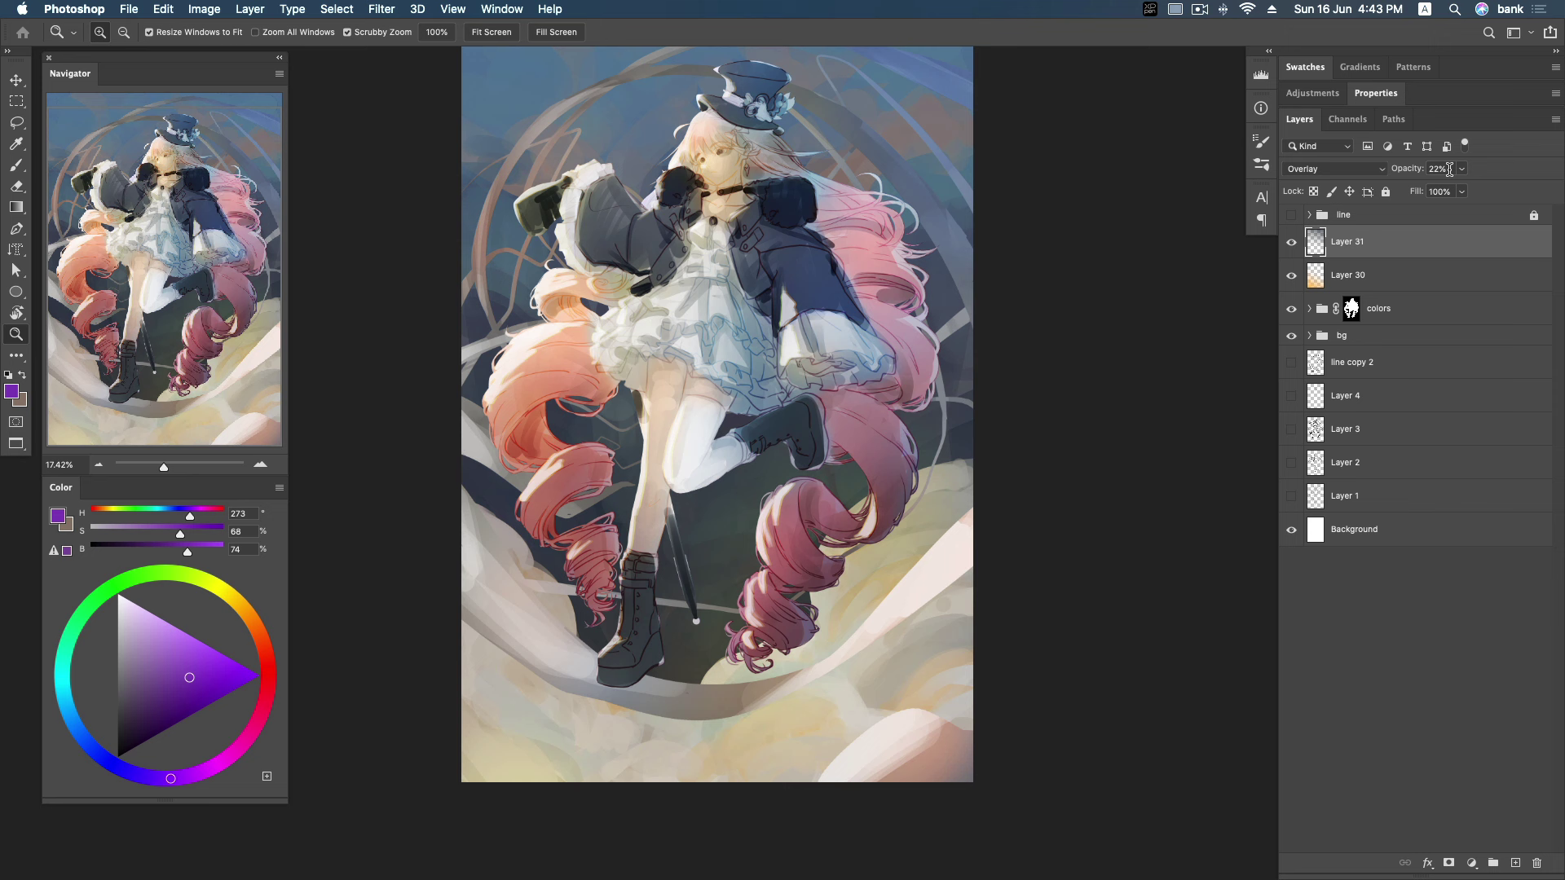
type("20")
key("Return")
Lower the line copy layer inside the colors group to 30% opacity.
left_click(1310, 310)
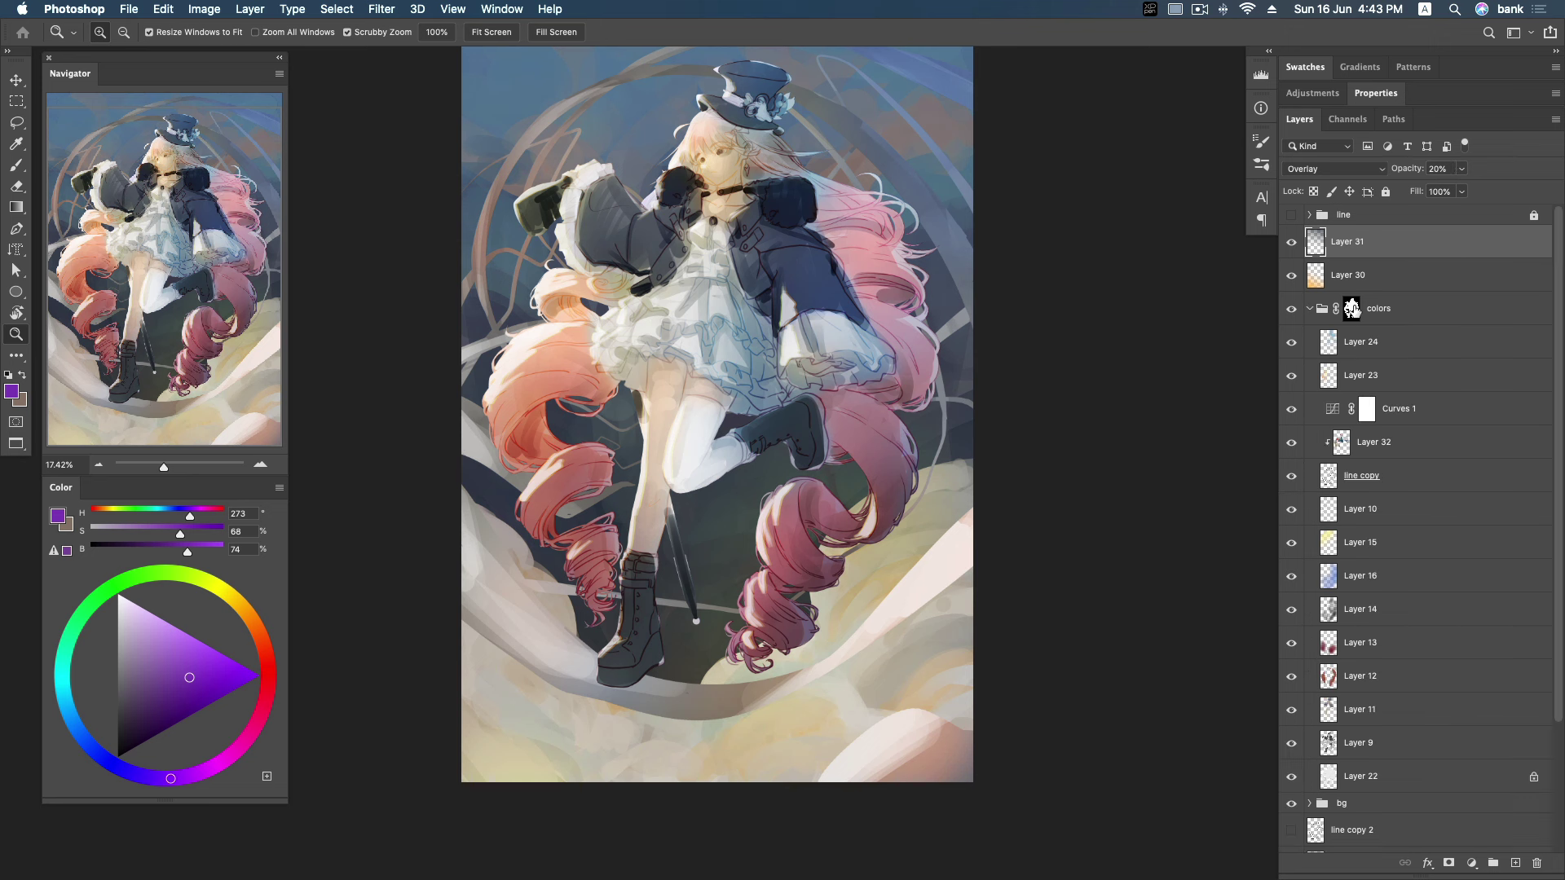
left_click(1291, 477)
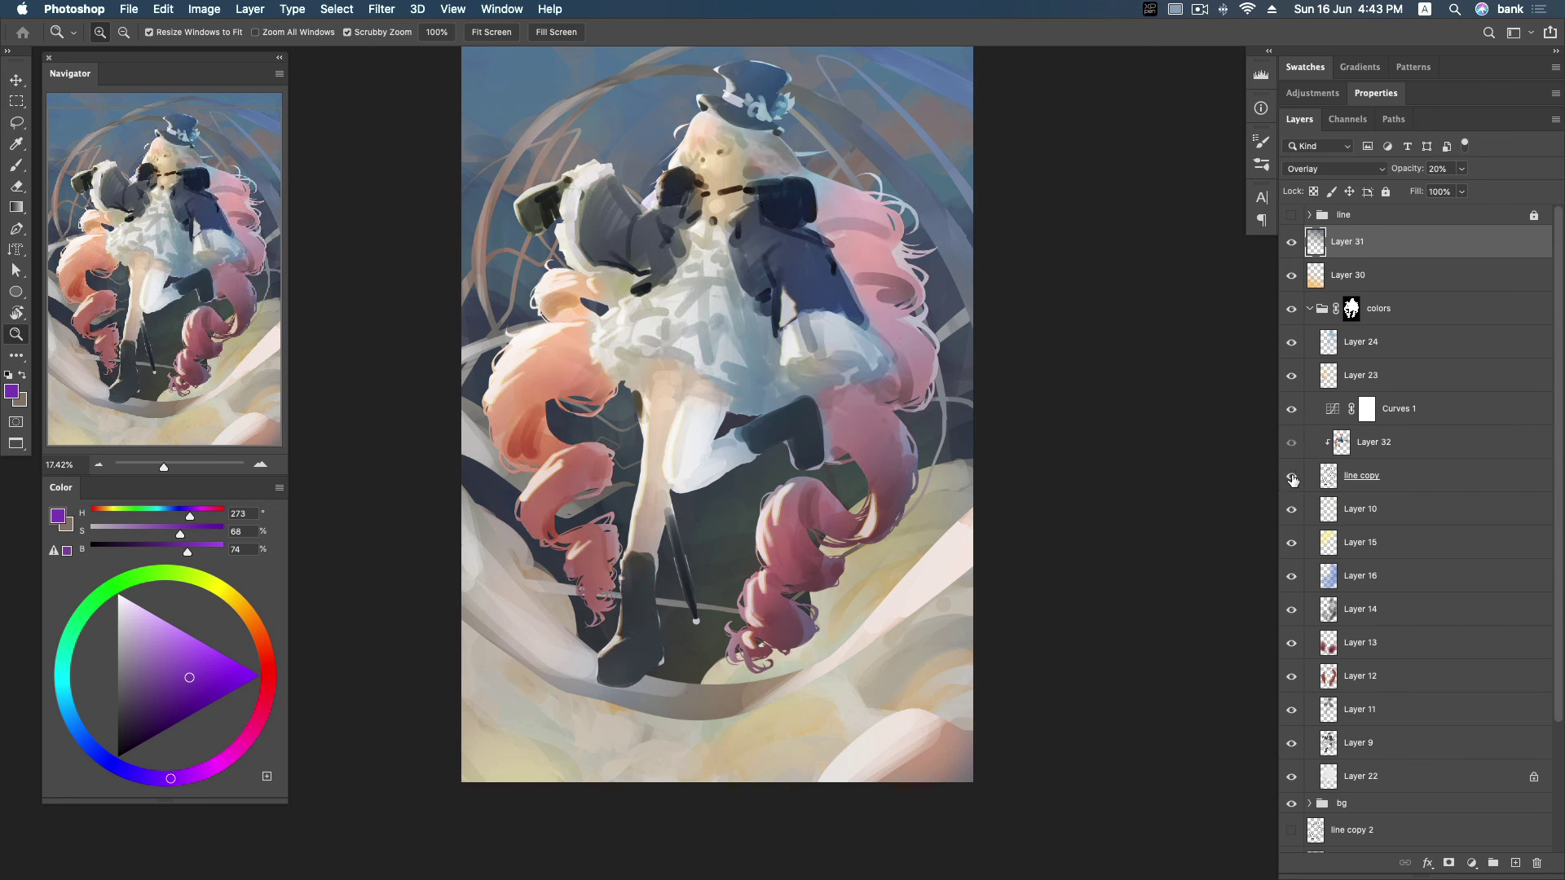
left_click(1291, 476)
left_click(1416, 474)
left_click(1461, 169)
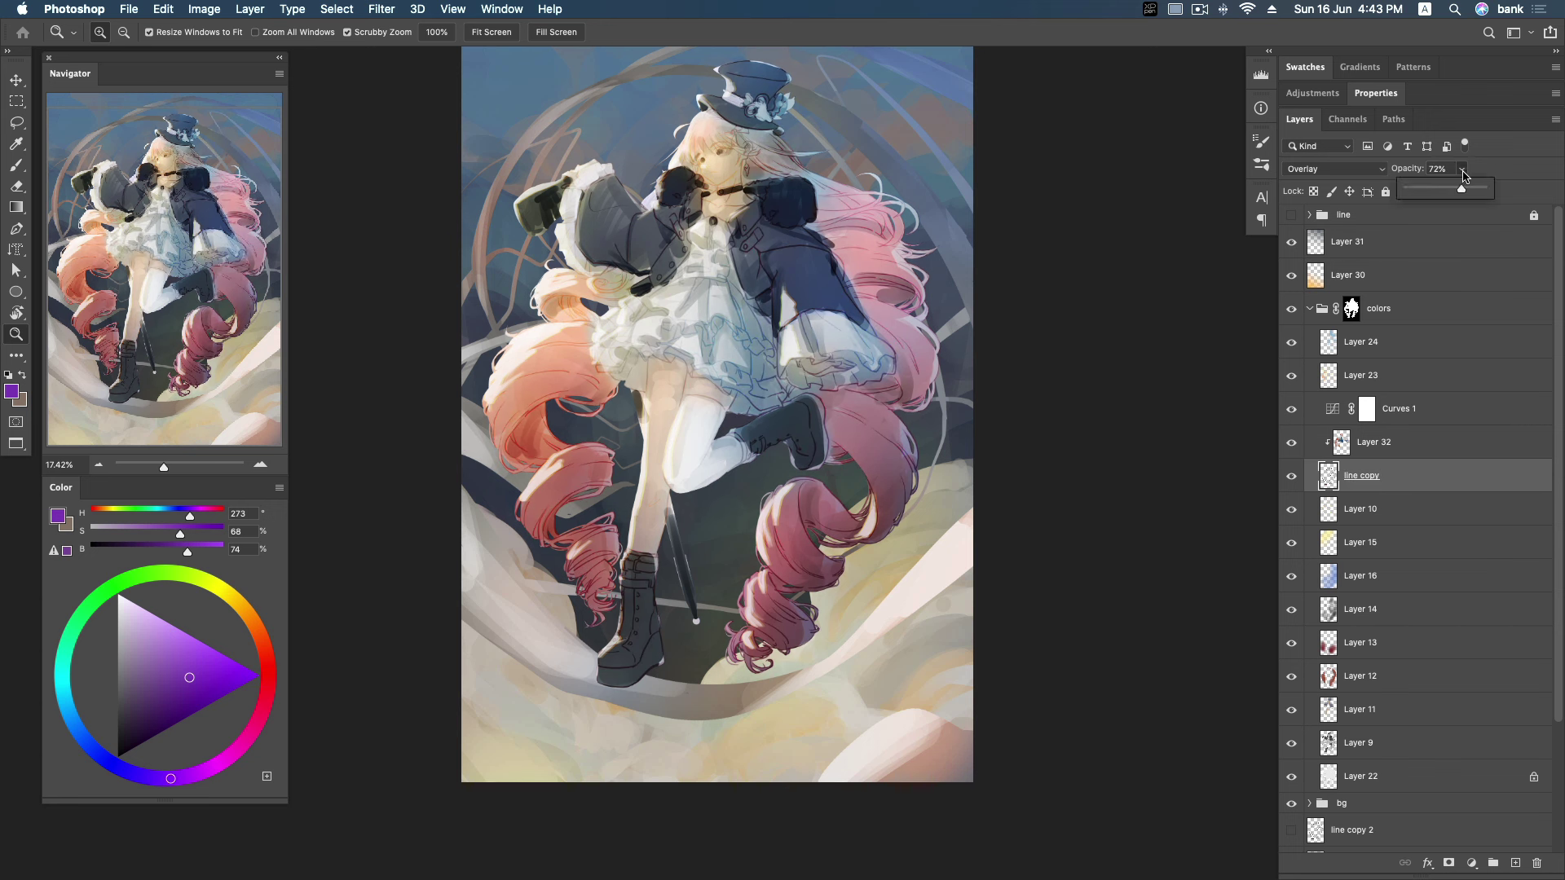
left_click_drag(1447, 188, 1432, 191)
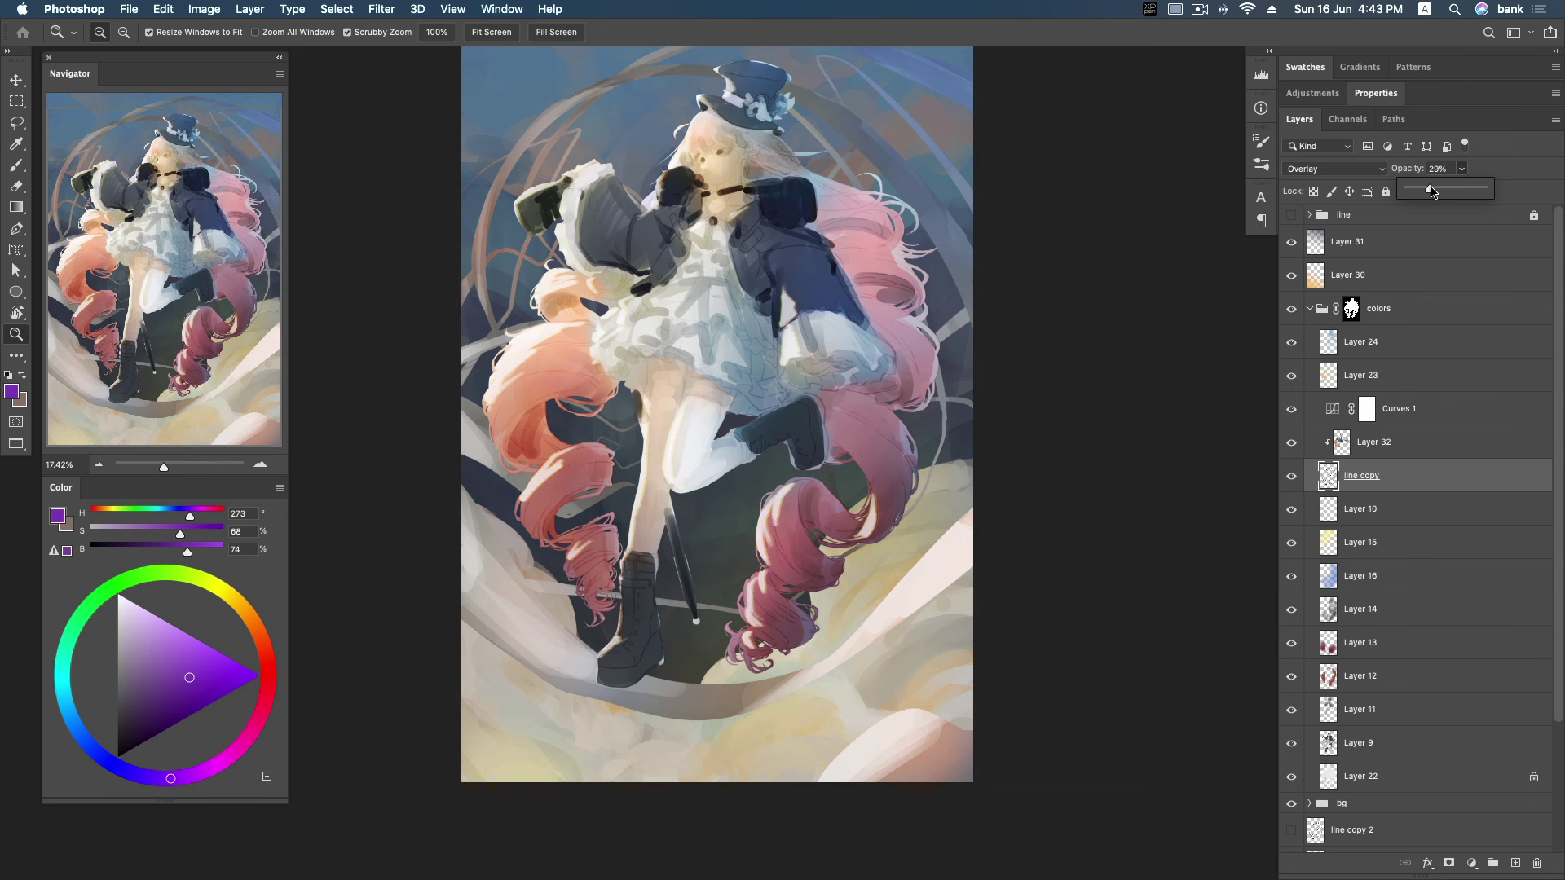
left_click_drag(1432, 190, 1436, 191)
type("30")
key("Return")
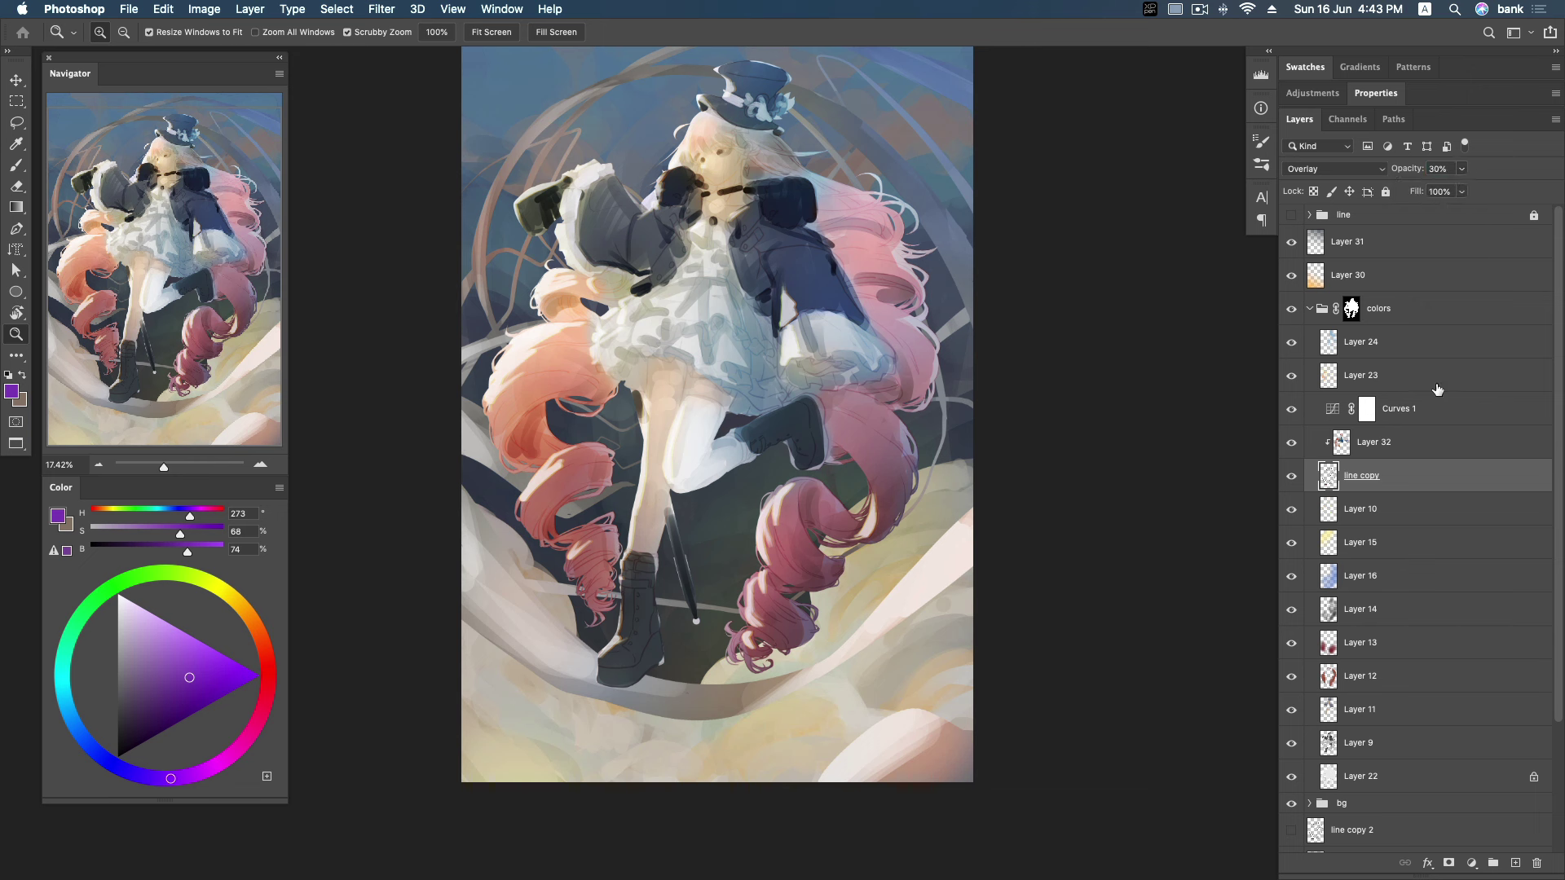
Collapse the colors group and select Layers 30 and 31 together.
left_click(1307, 309)
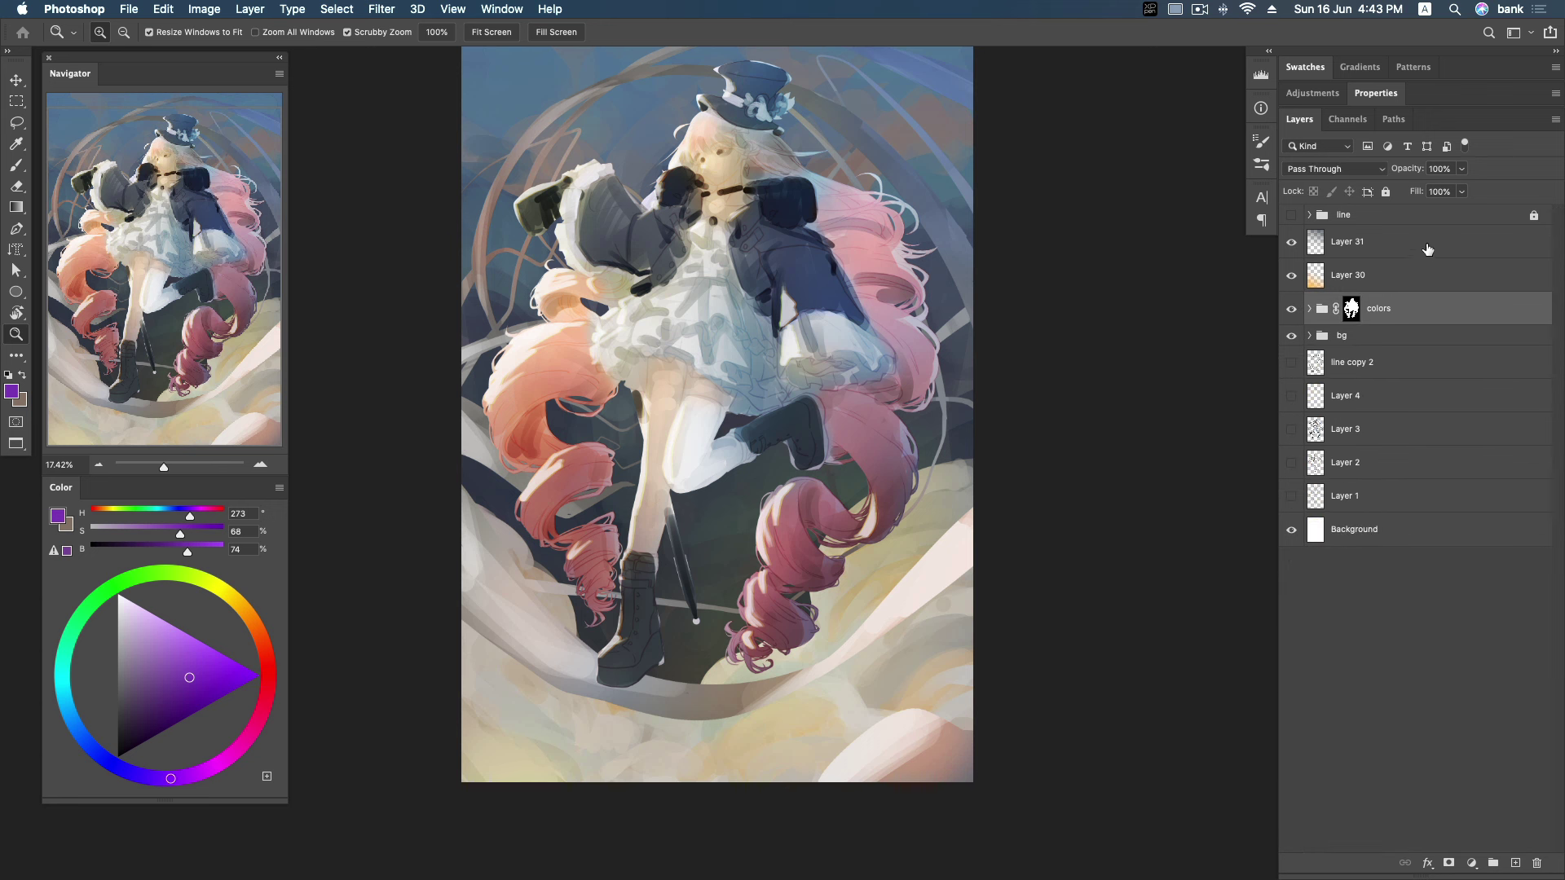
left_click(1429, 245)
left_click(1428, 274, "shift")
Group Layers 30 and 31 and name the new group 'filter'.
key("ctrl+g")
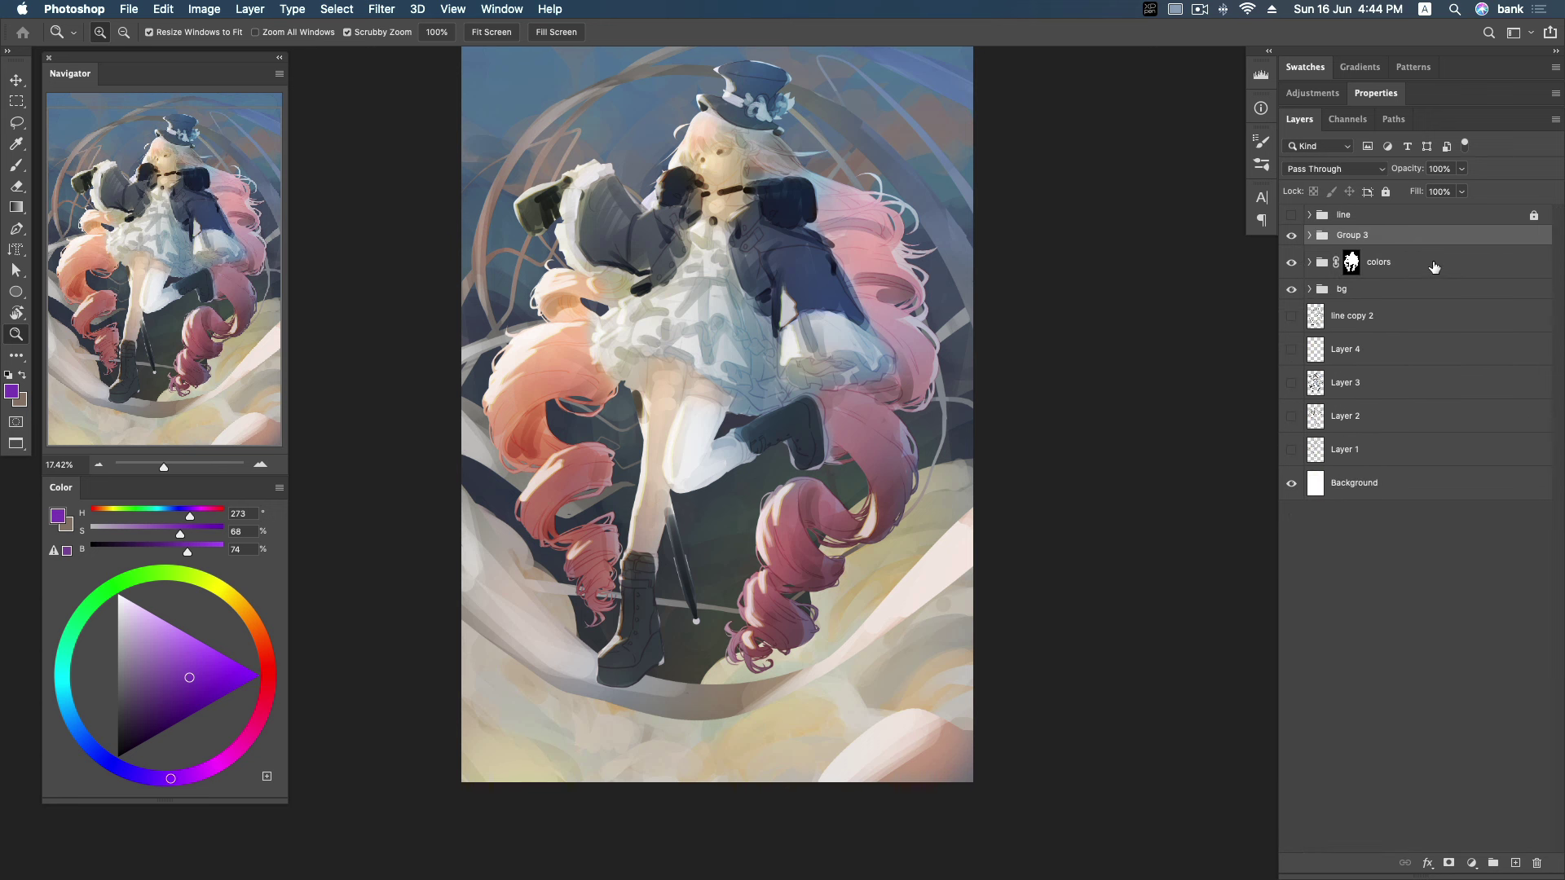
double_click(1365, 236)
type("fl")
key("Return")
left_click_drag(864, 505, 825, 519)
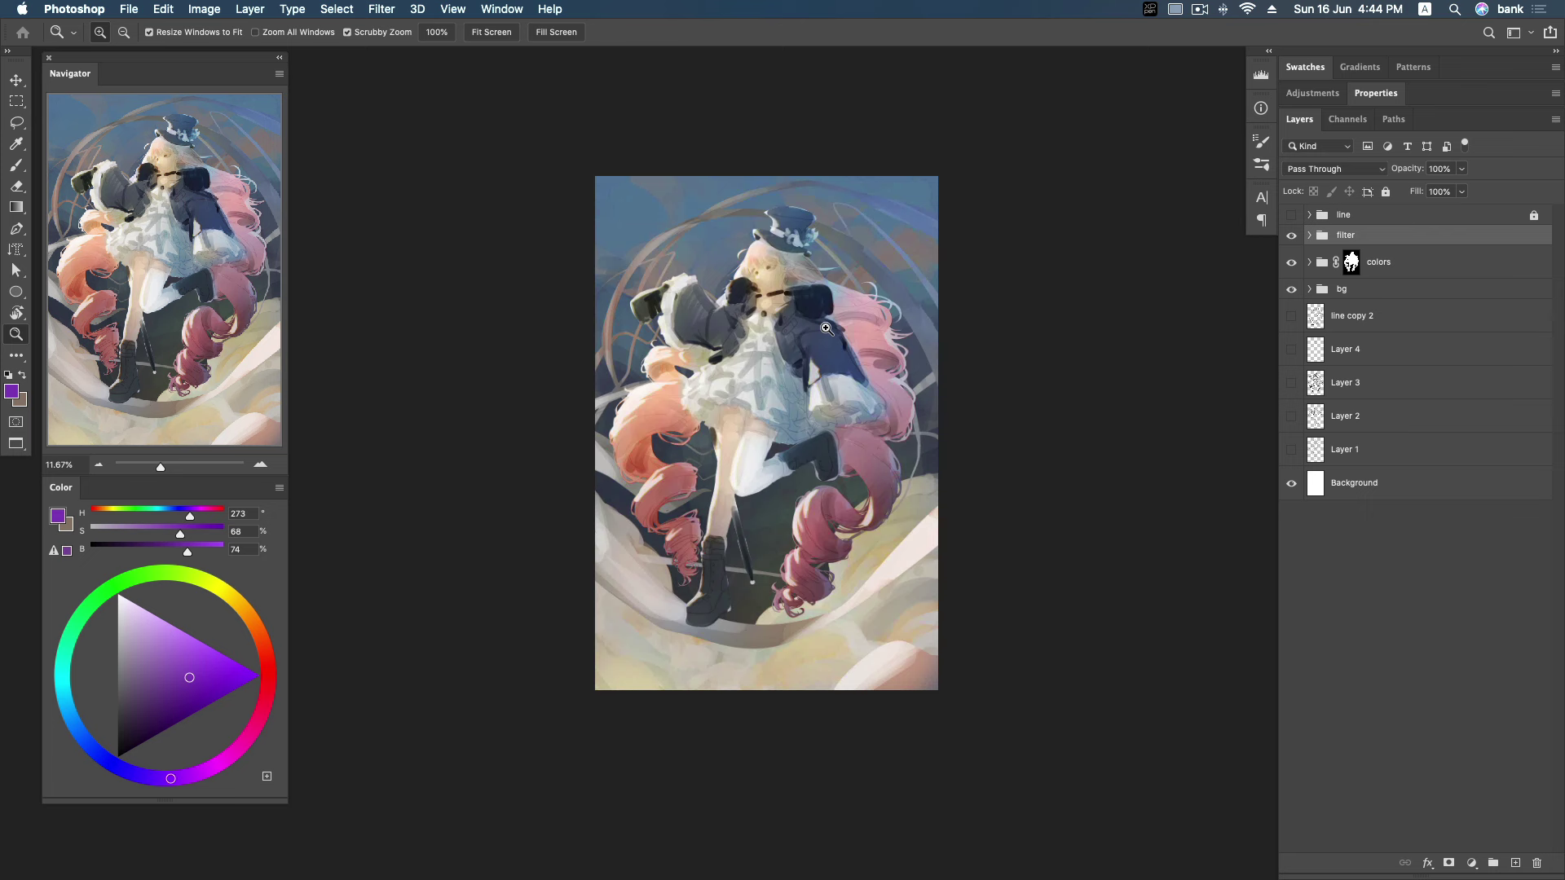
left_click_drag(824, 329, 836, 340)
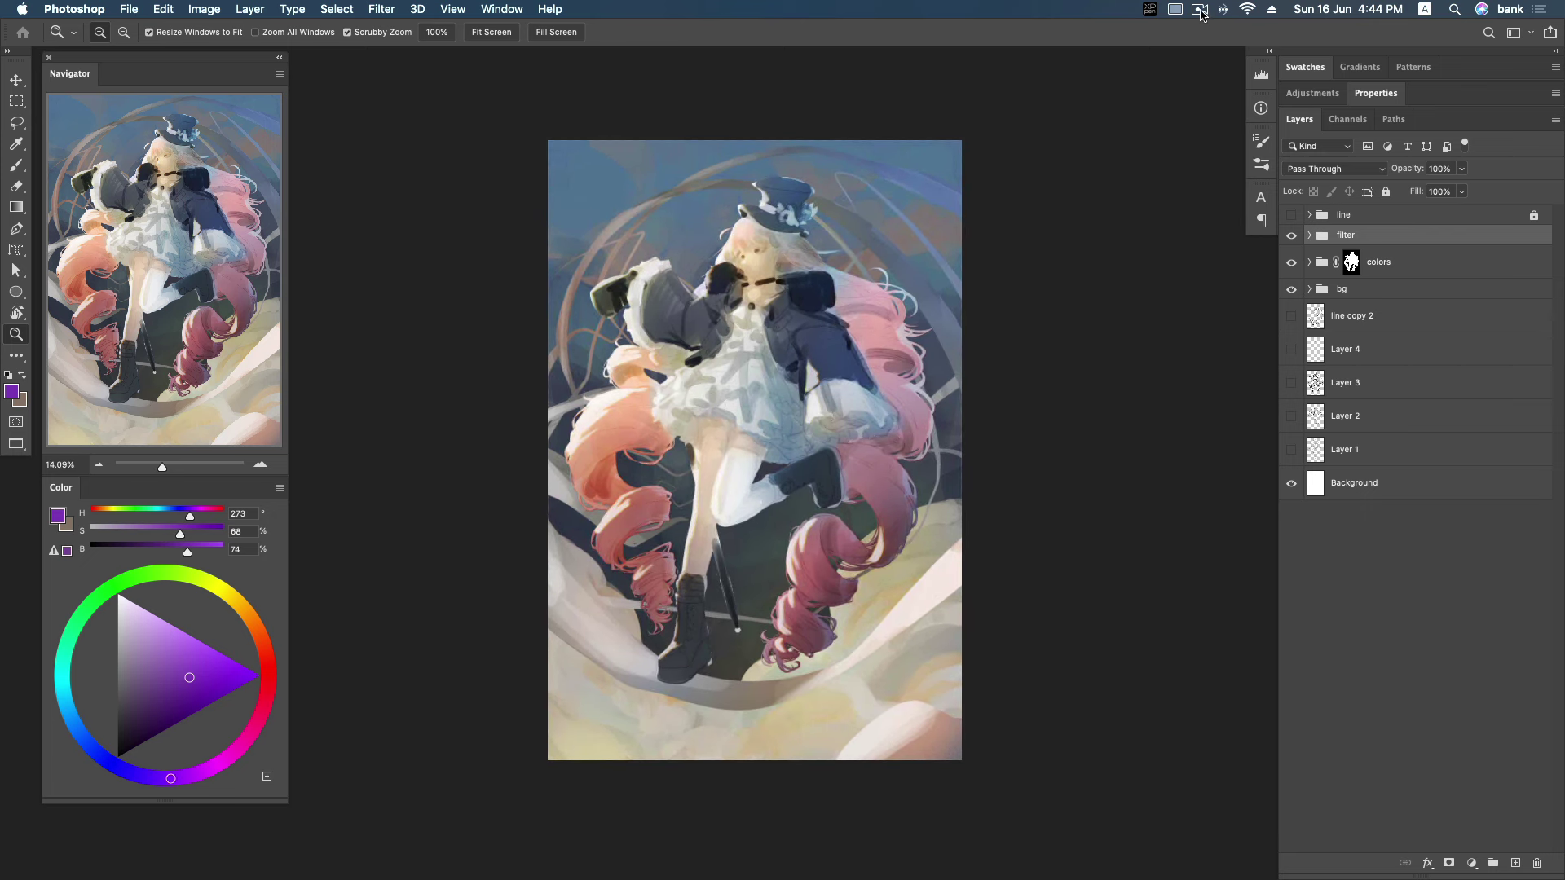